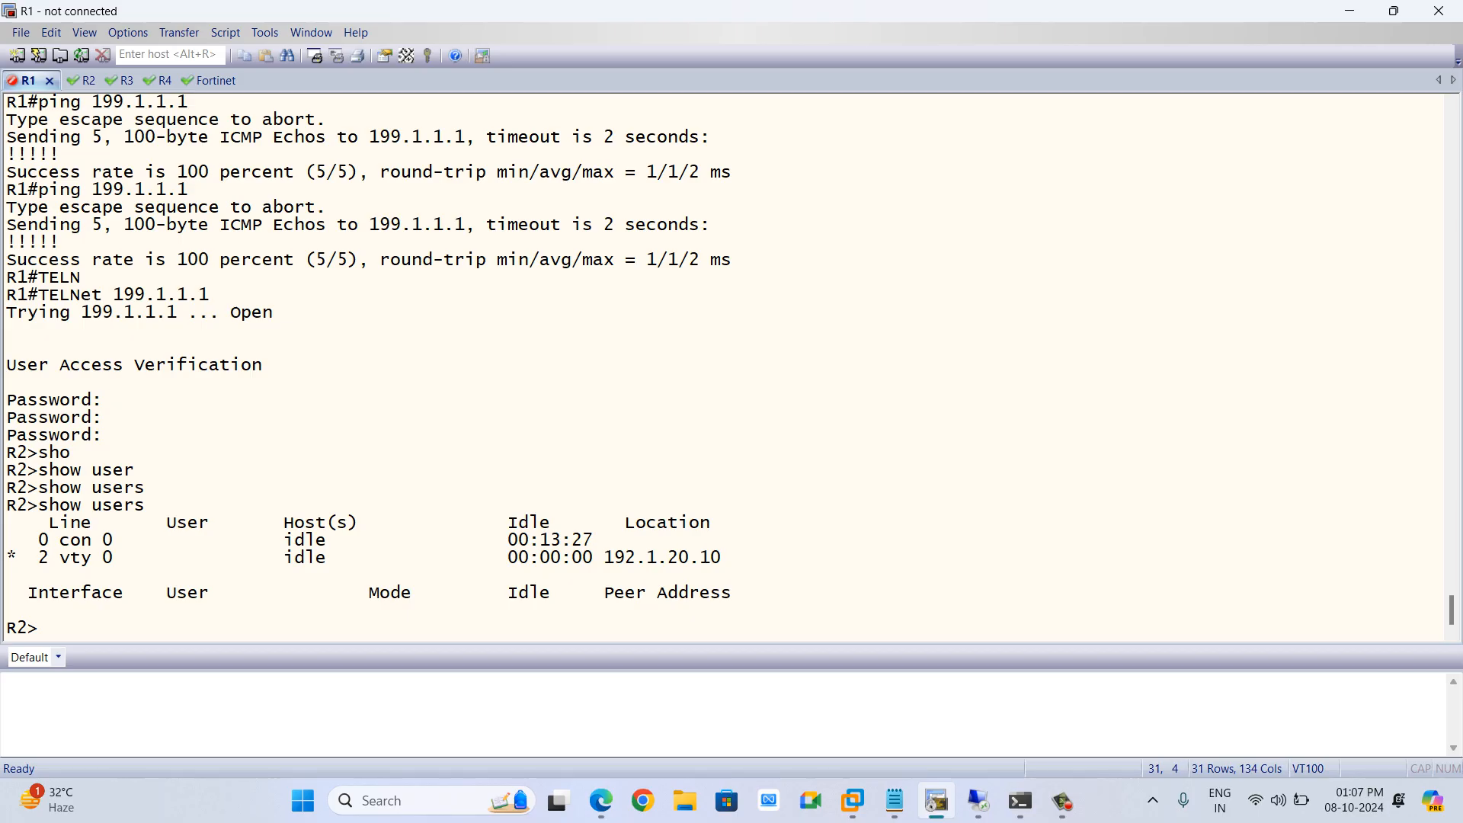
Open a console session to R1 from the lab topology
key(Return)
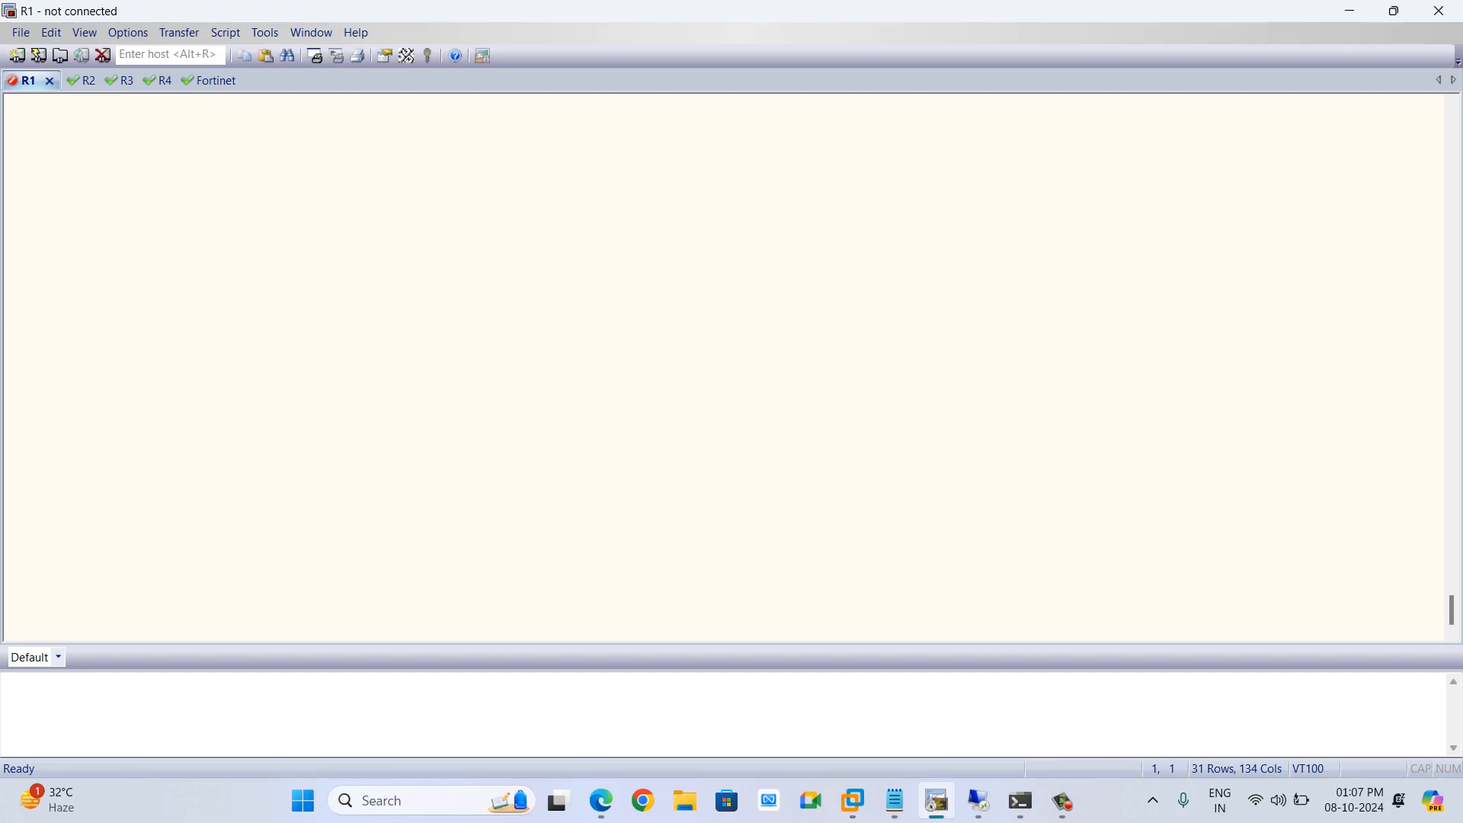
key(alt+Tab)
key(alt+Tab)
key(alt+Tab)
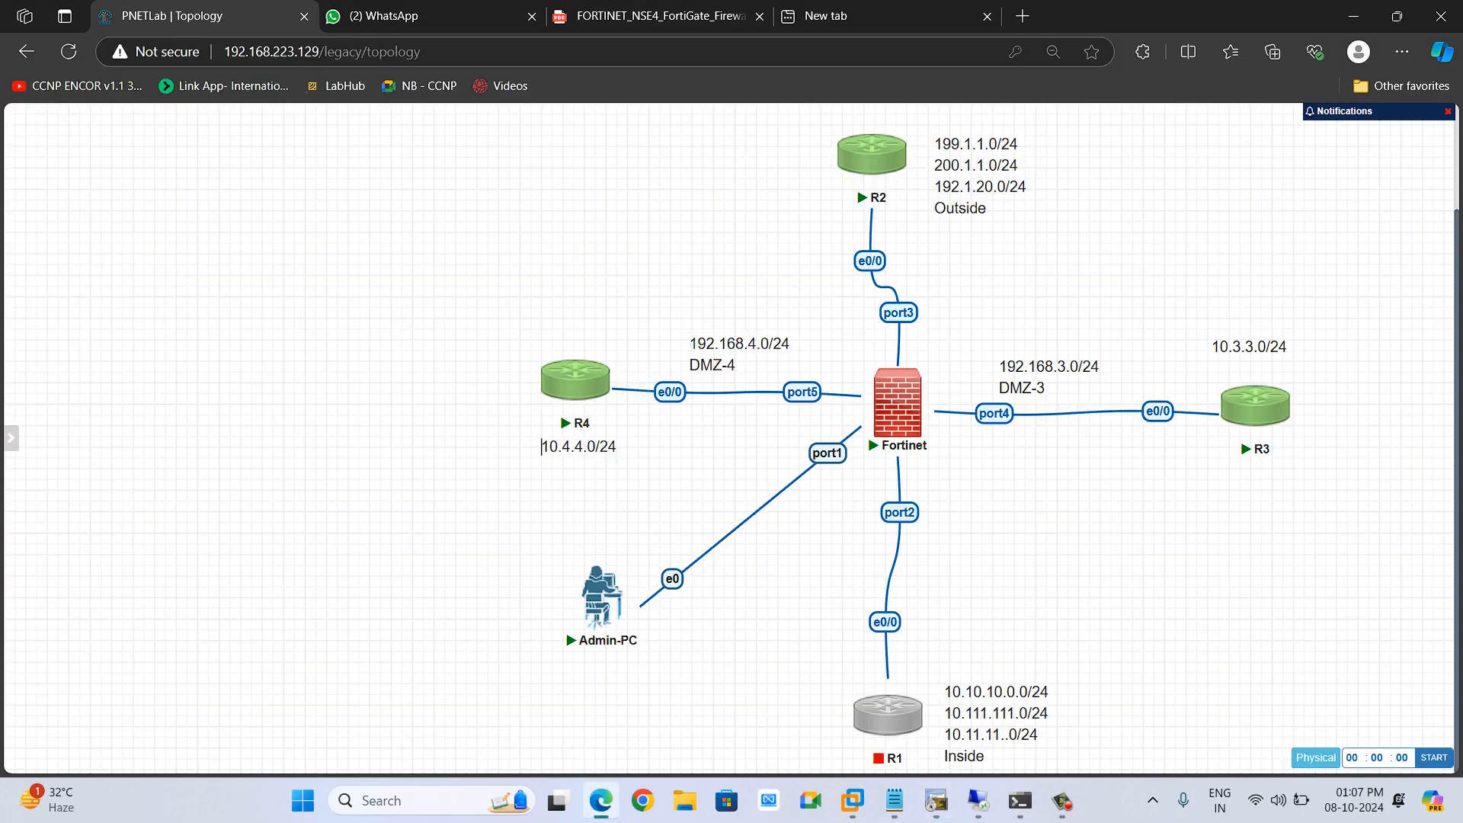
mouse_move(888, 715)
click(867, 670)
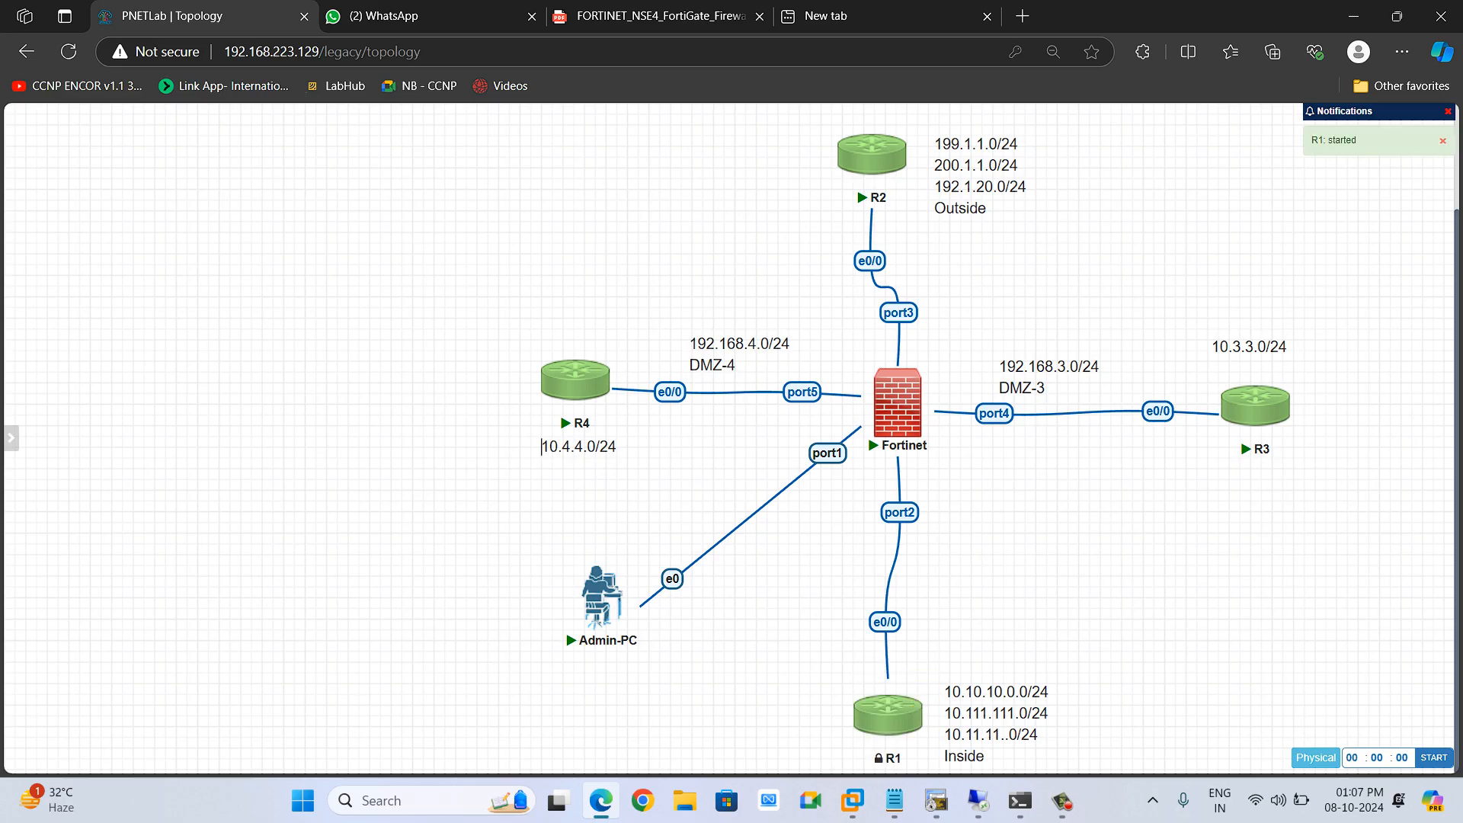
click(888, 712)
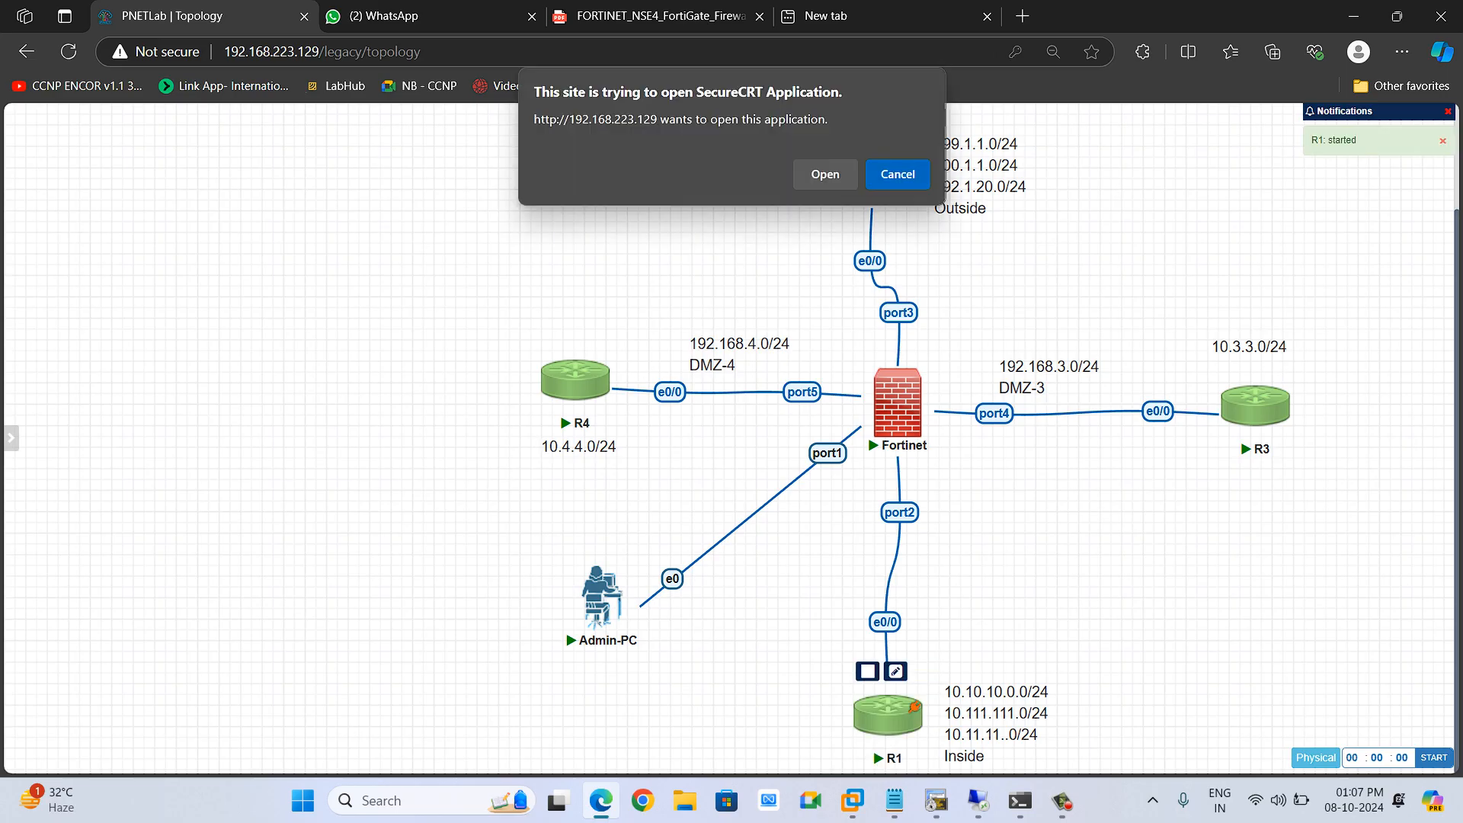
click(825, 174)
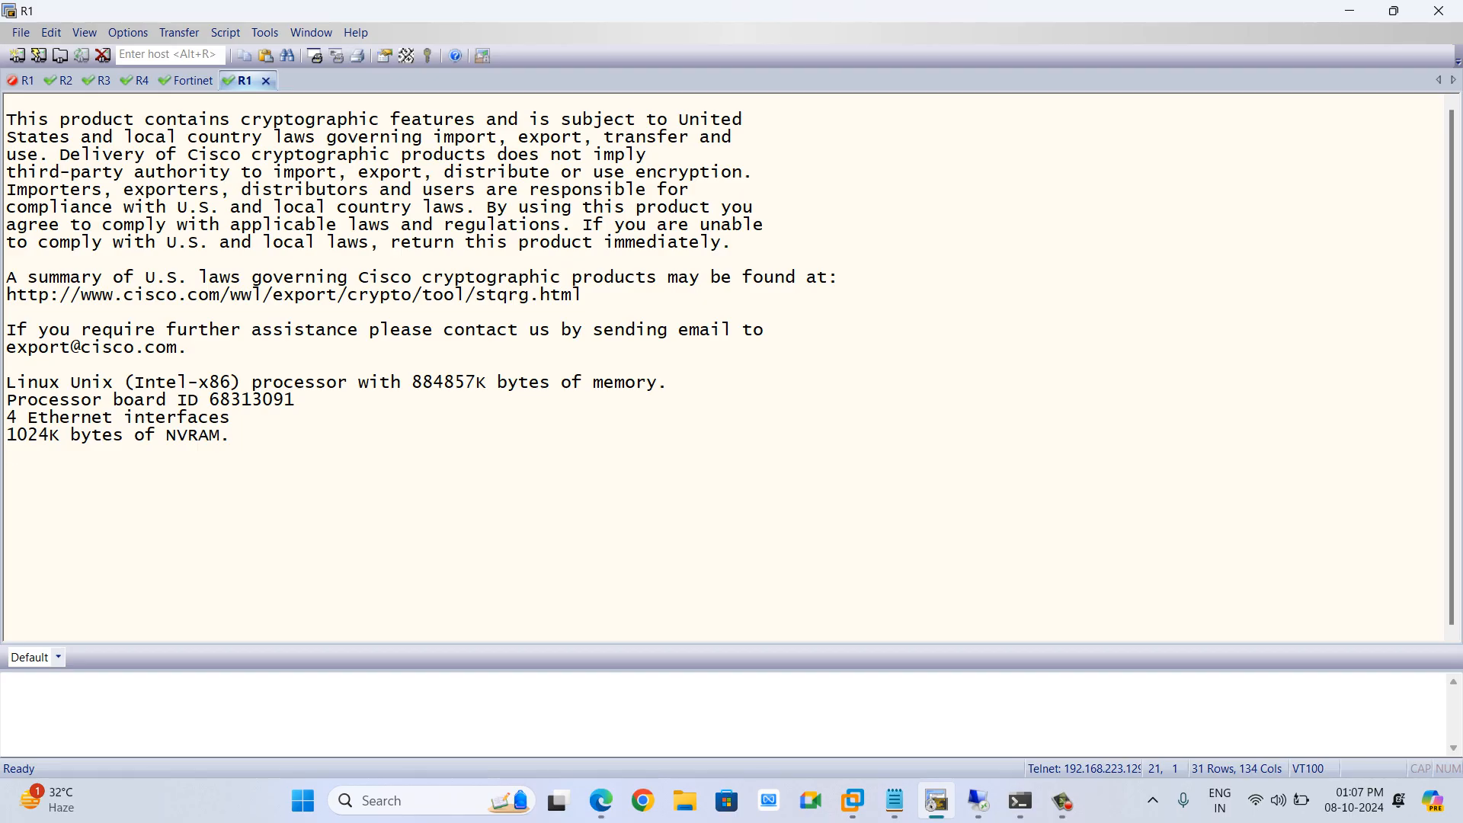
Enter privileged EXEC mode and global configuration mode on R1
key(Return)
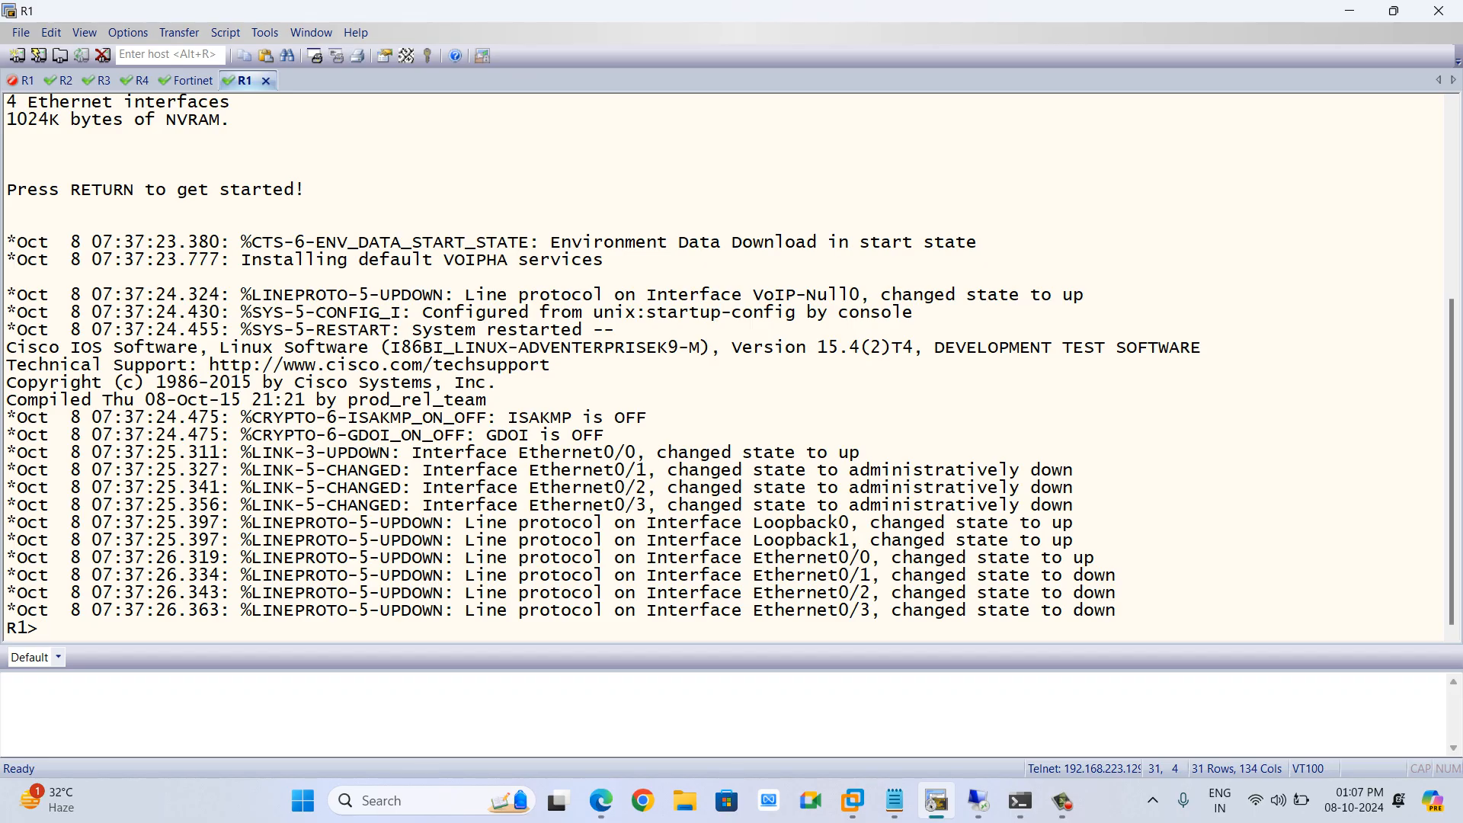
key(Return)
key(Return)
key(Return)
text(en)
key(Return)
key(Return)
text(conf t)
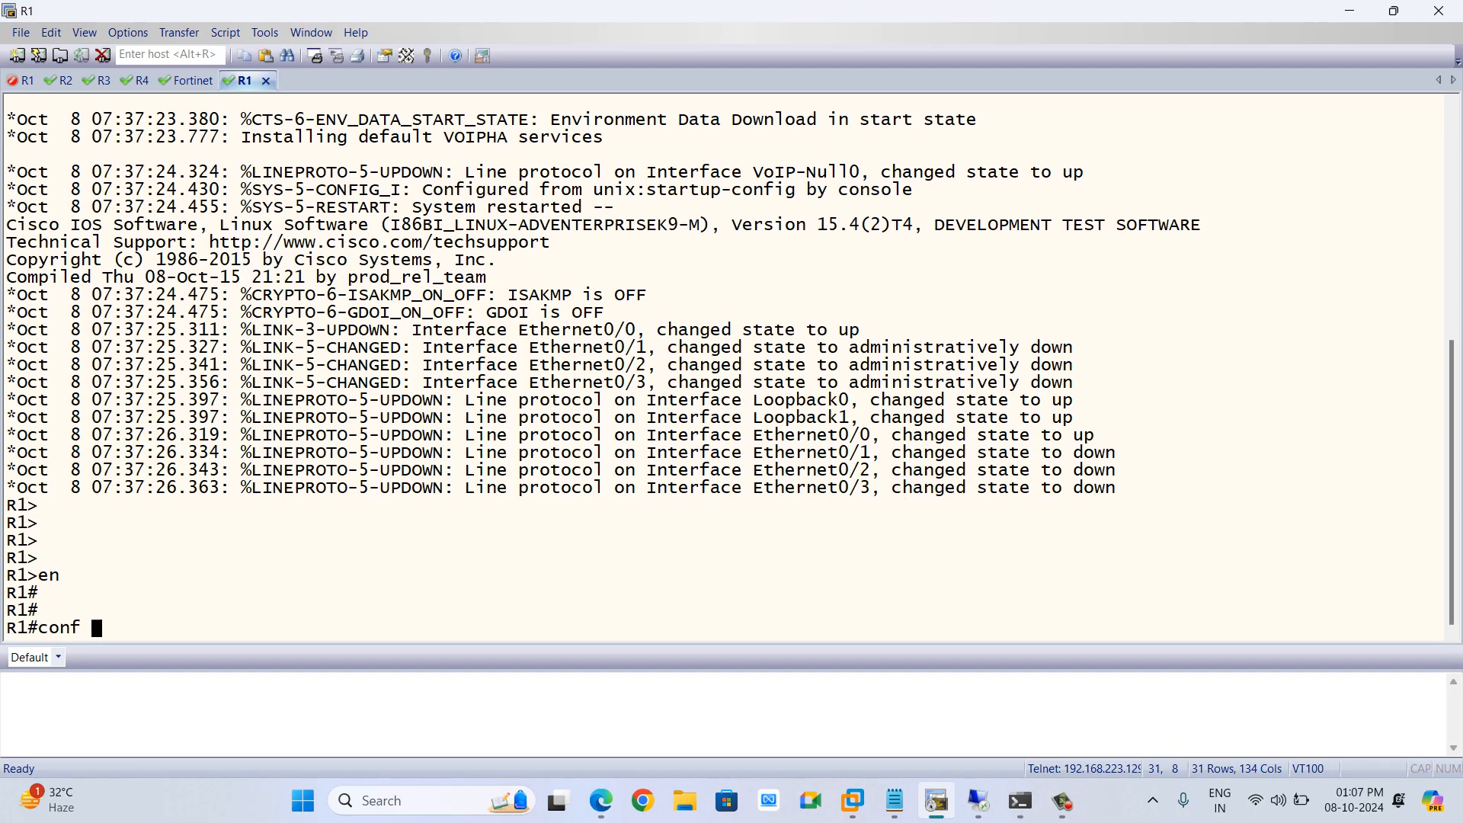
key(Return)
key(Return)
key(Return)
key(Return)
key(Return)
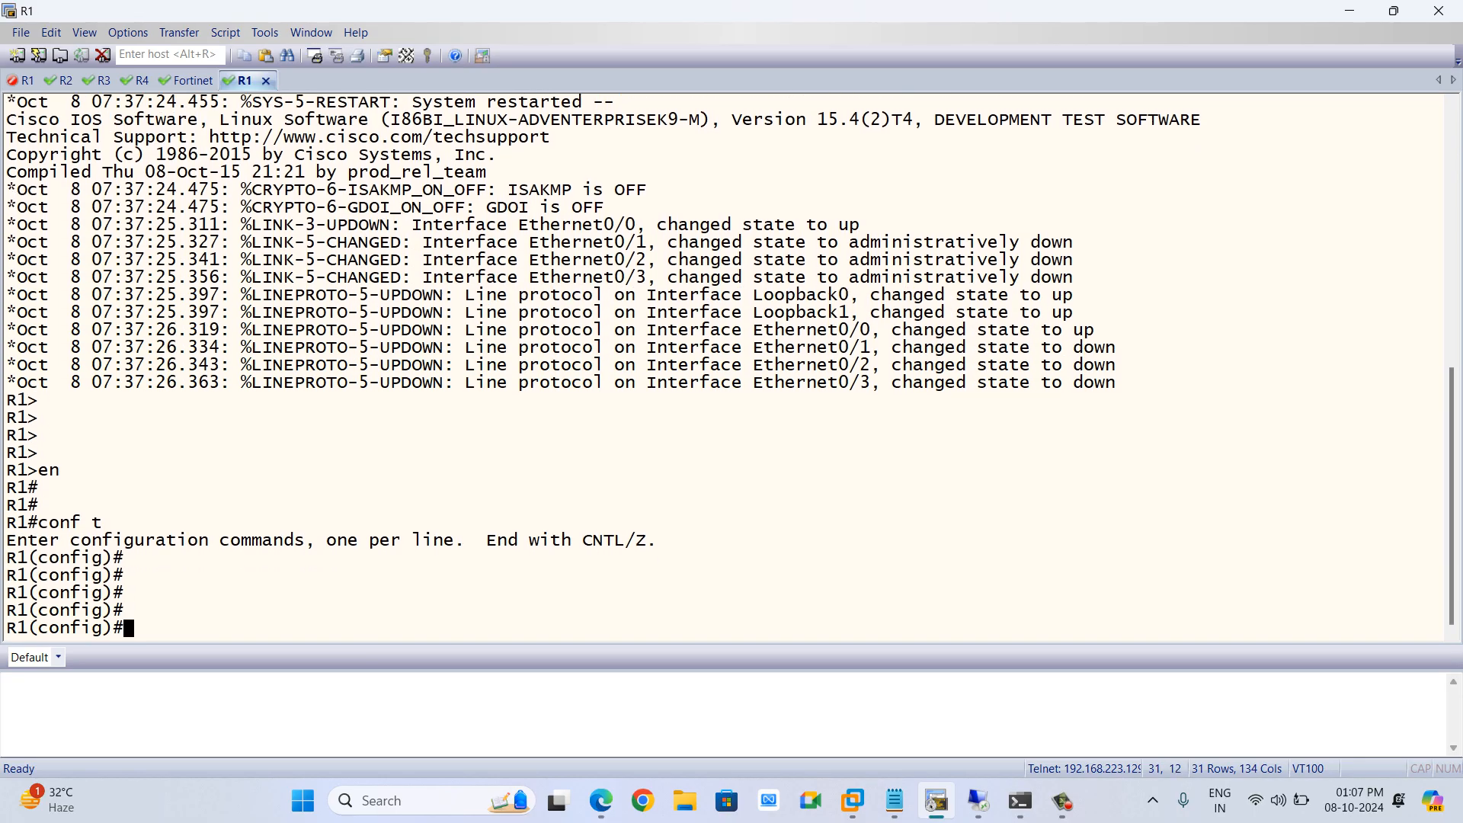
Display R1's brief interface IP summary from configuration mode
text(sh)
key(Tab)
key(BackSpace)
key(BackSpace)
key(BackSpace)
key(BackSpace)
key(BackSpace)
key(BackSpace)
text(do sh )
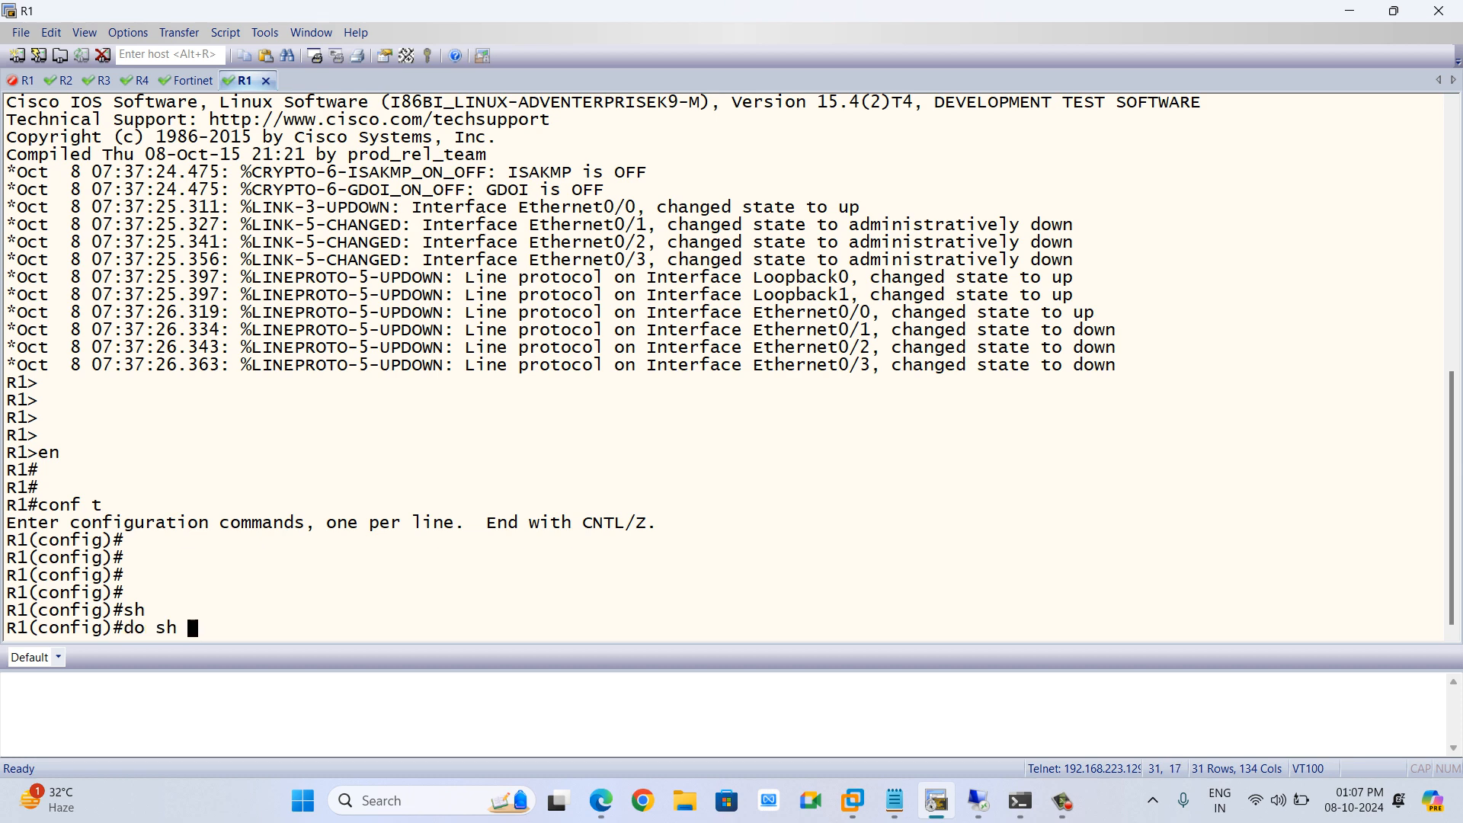
text(in)
key(BackSpace)
text(po in)
key(BackSpace)
key(BackSpace)
key(BackSpace)
key(BackSpace)
text(int bri)
key(Tab)
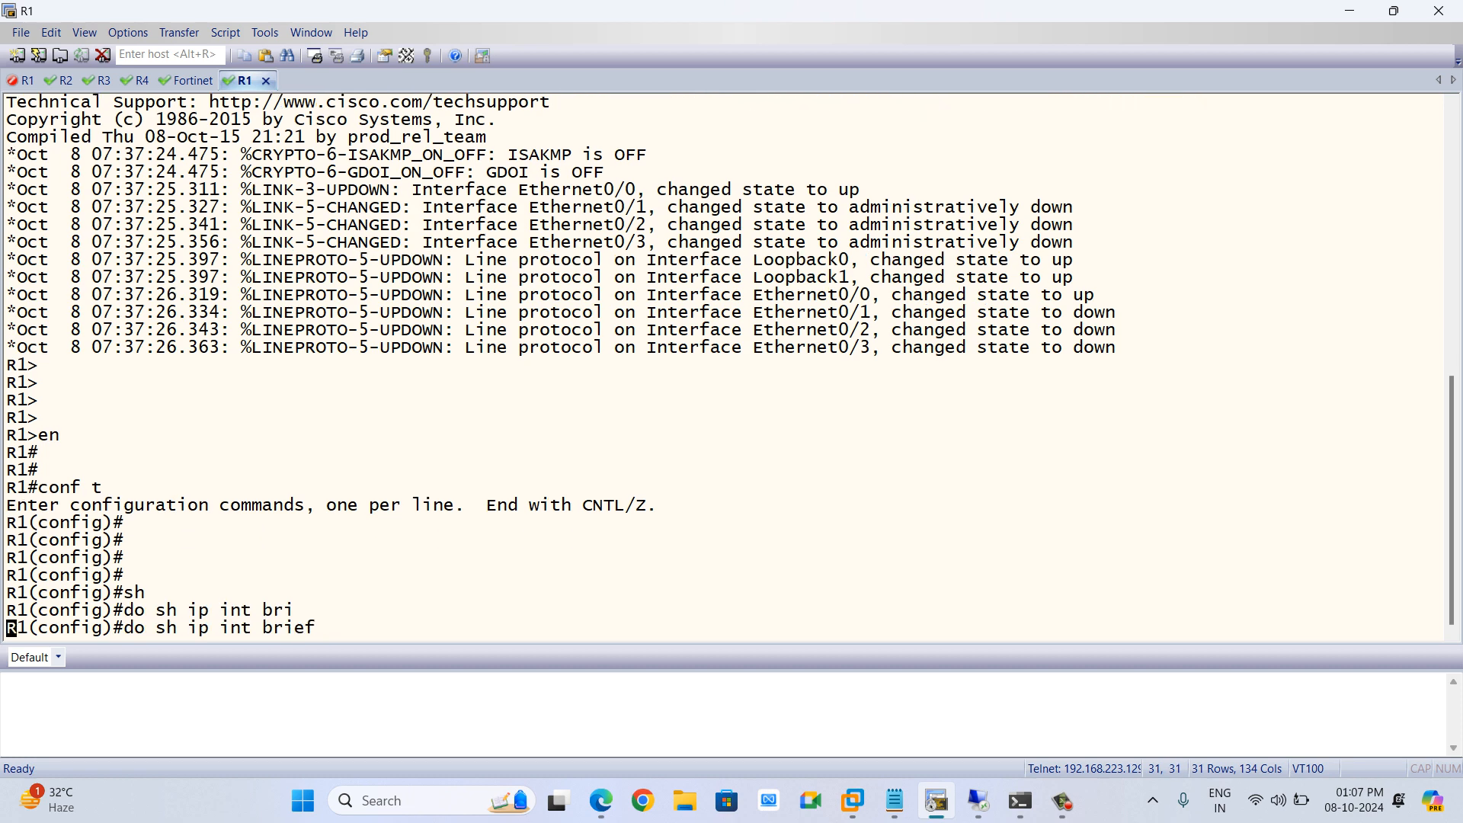
key(Return)
Display R1's IP routing table from configuration mode
text(conf t)
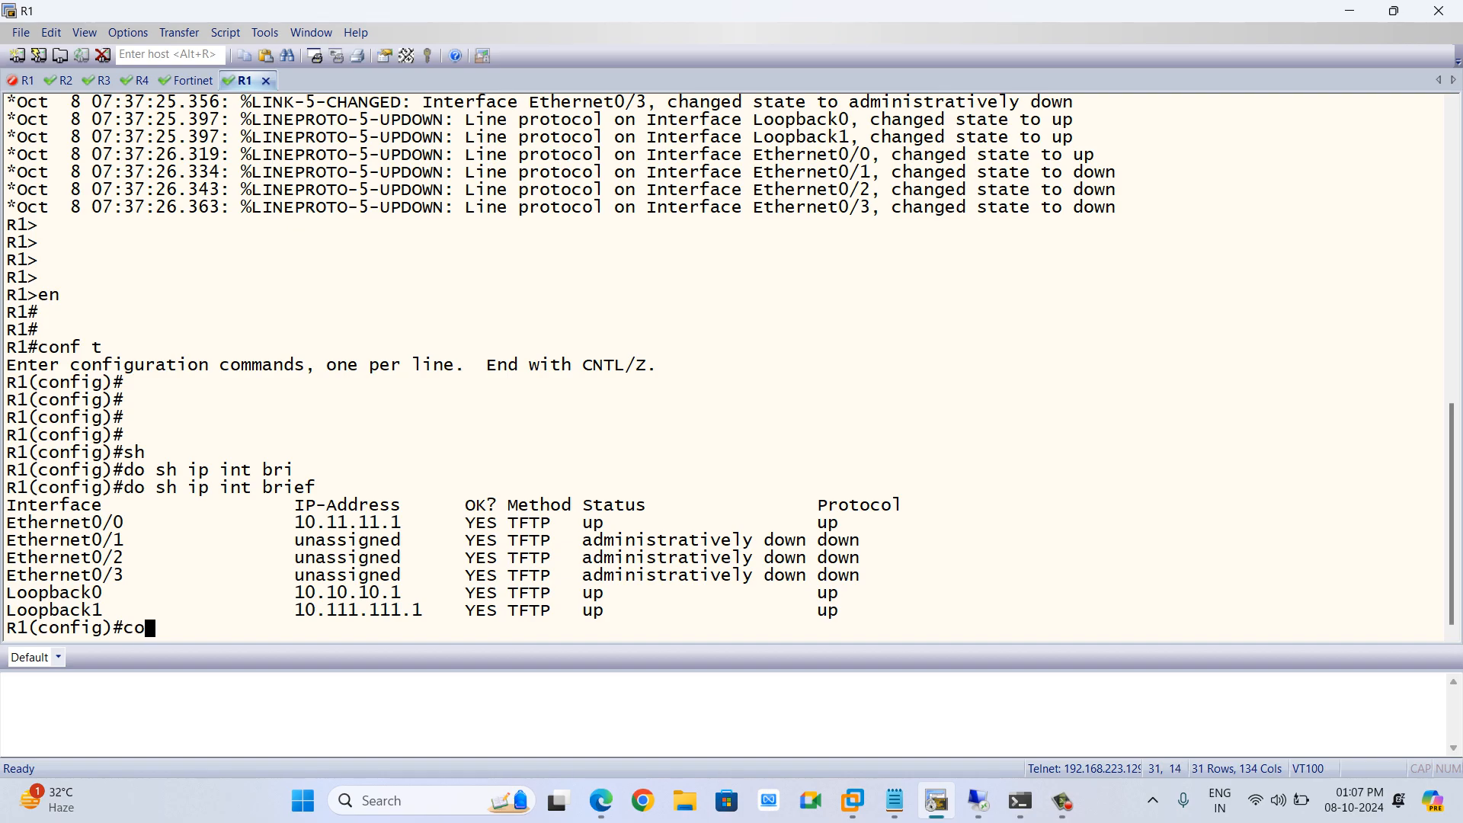
key(Return)
key(Return)
key(Return)
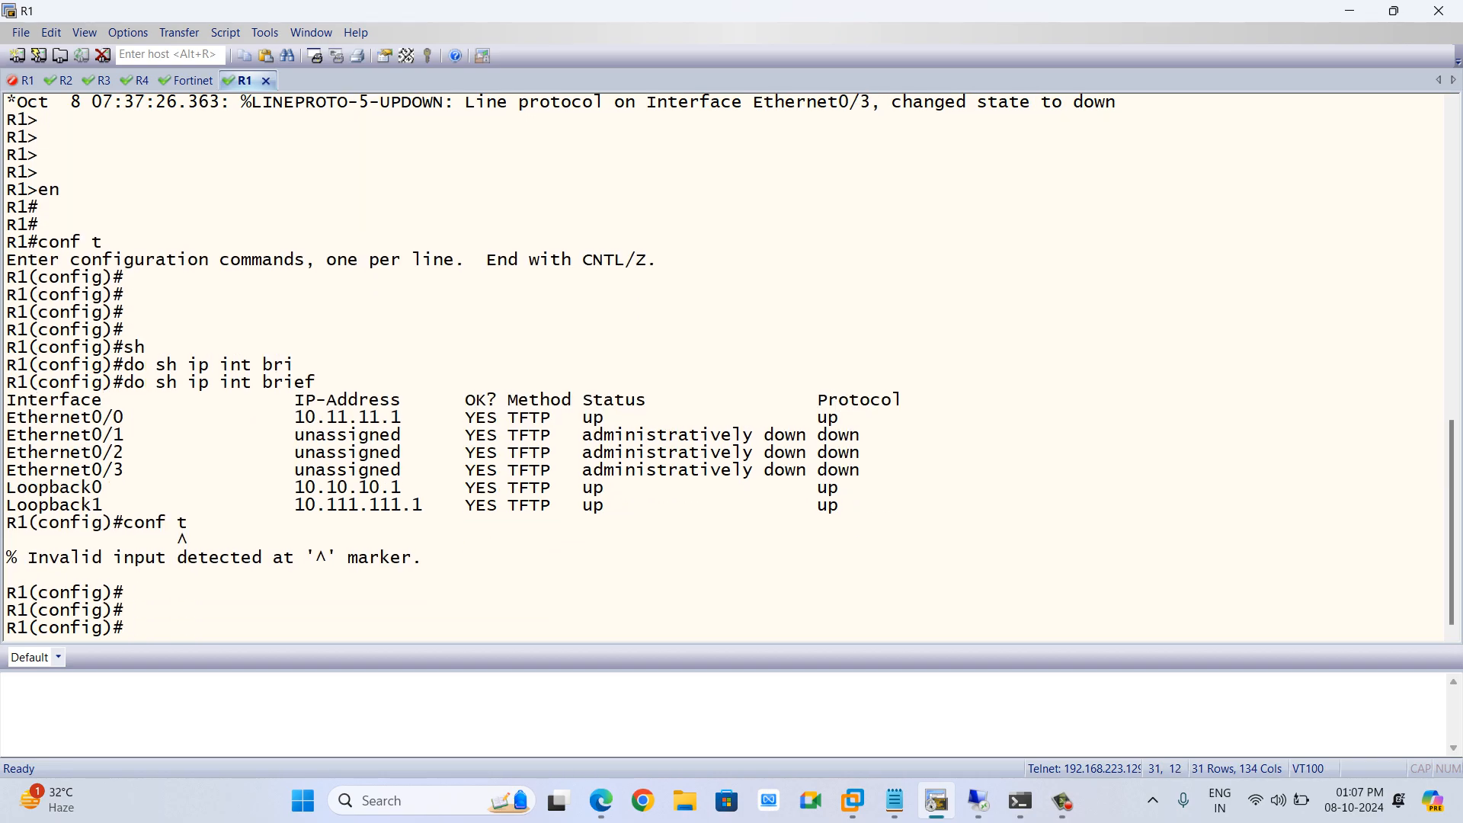
text(do sh ip route)
key(Return)
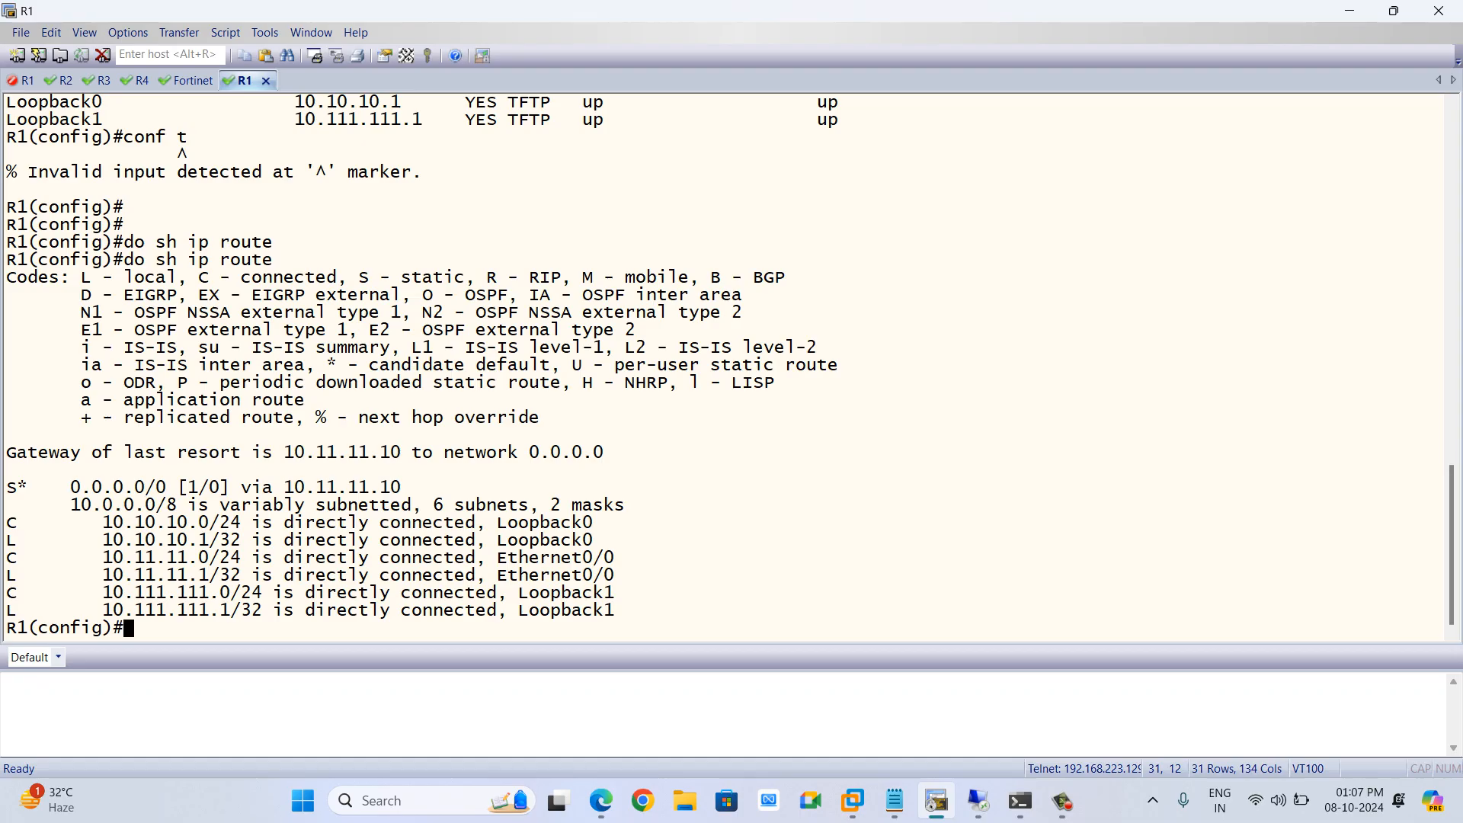
Review the FortiGate's RIP settings, including advanced options and redistribution
click(978, 801)
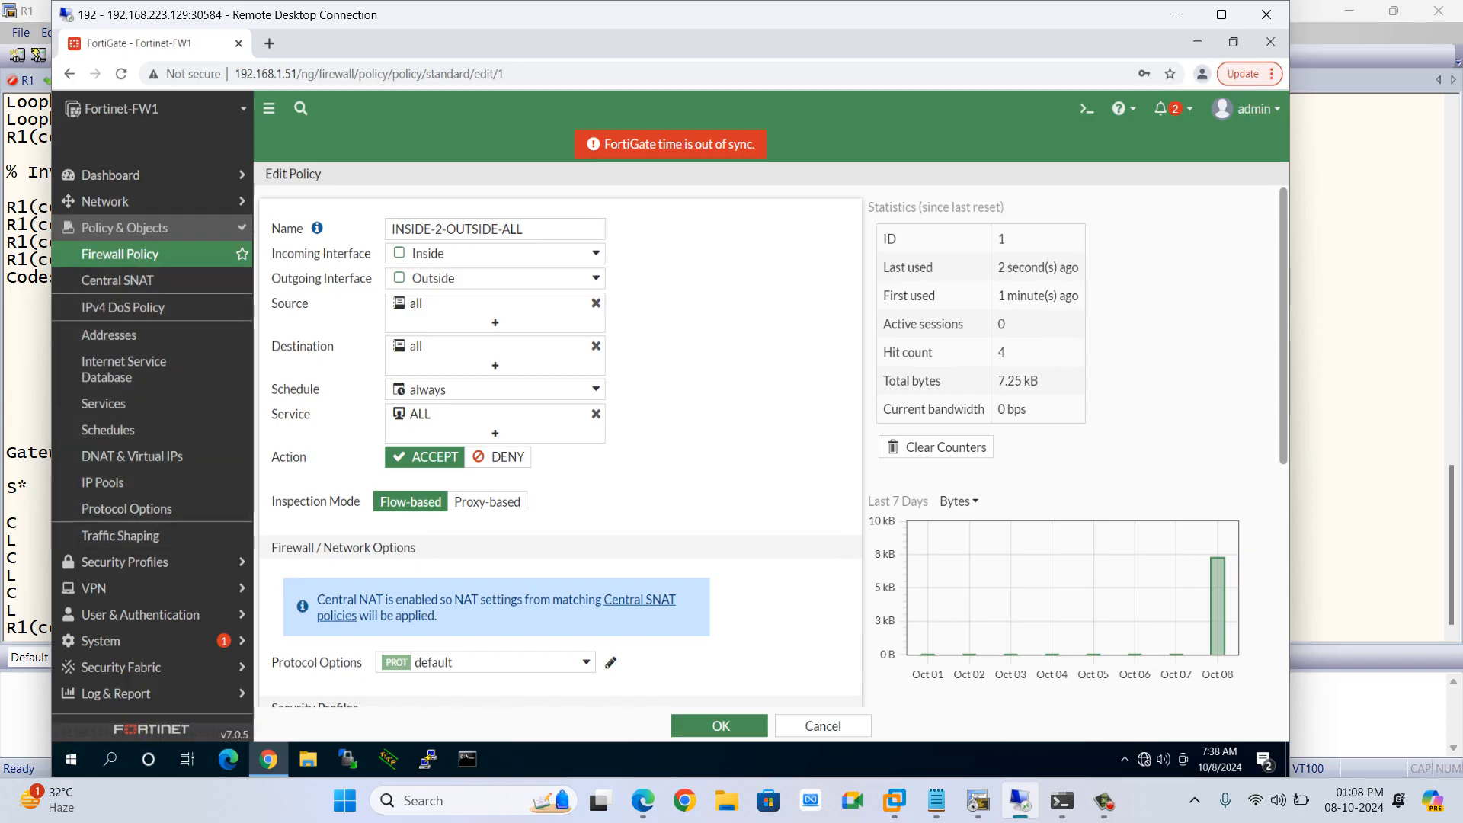
click(105, 201)
click(92, 388)
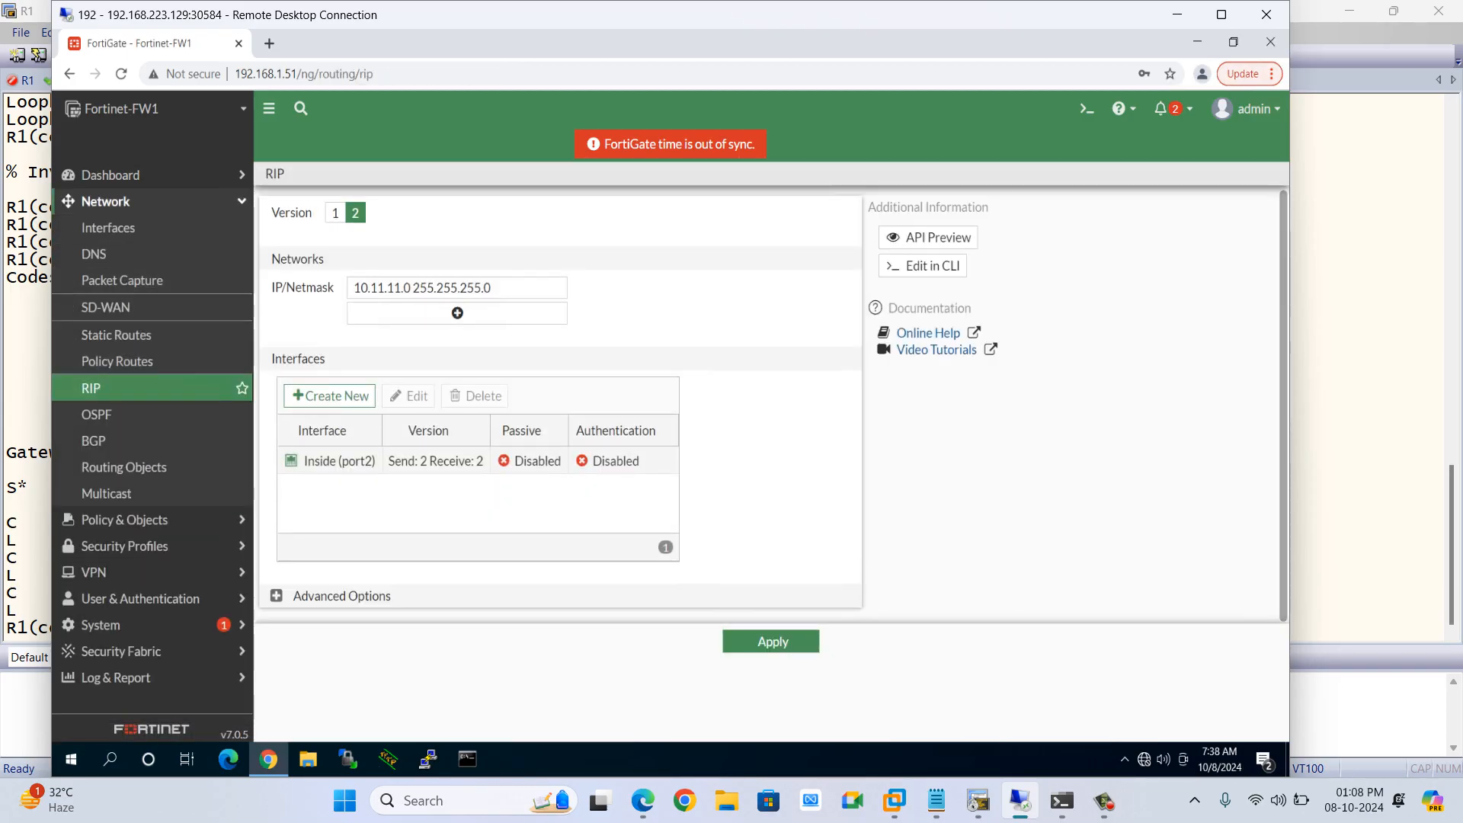
click(276, 595)
scroll(276, 596, down, 5)
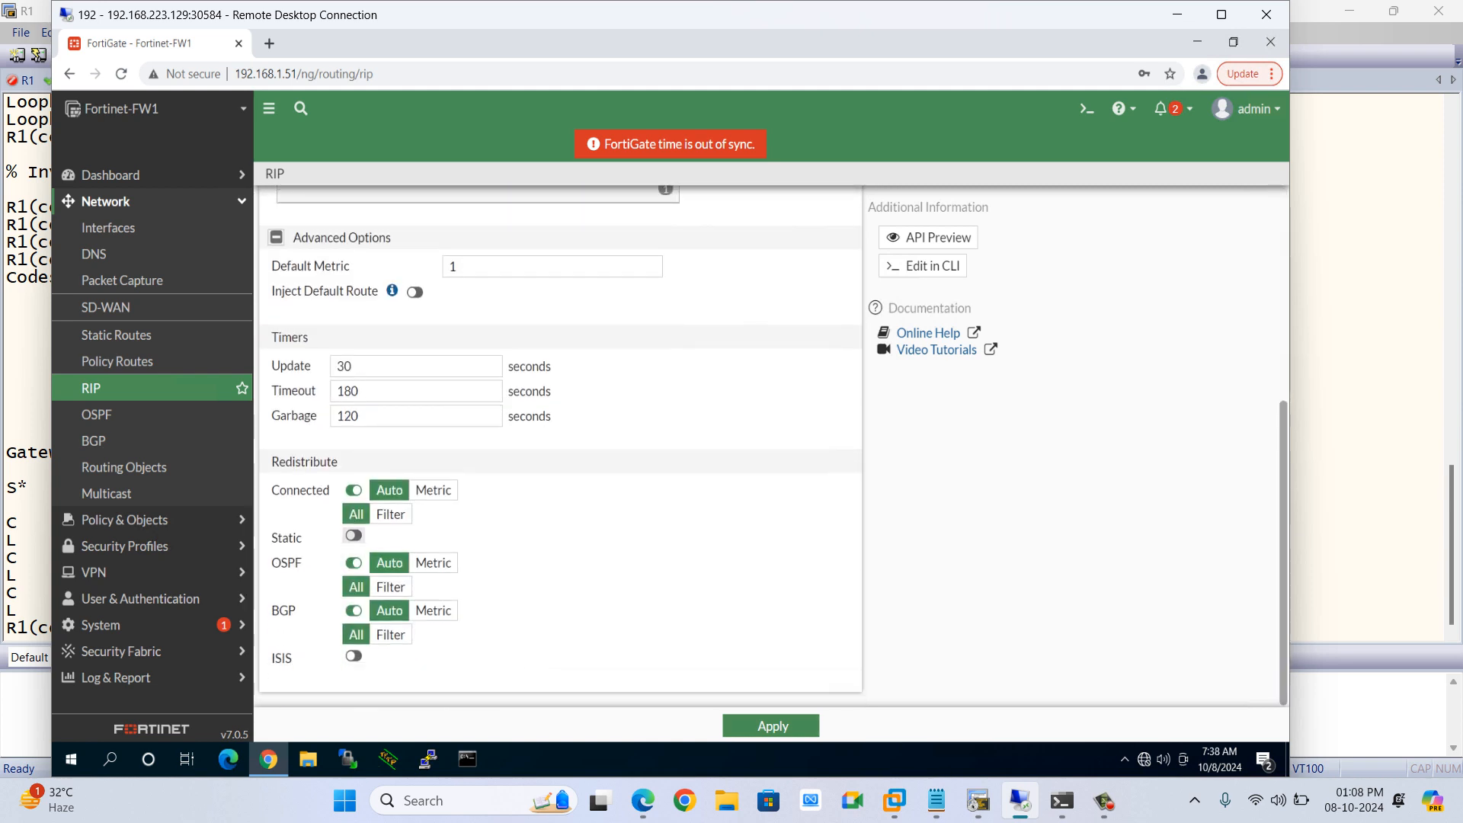
scroll(353, 535, up, 5)
scroll(415, 292, down, 5)
key(alt+Tab)
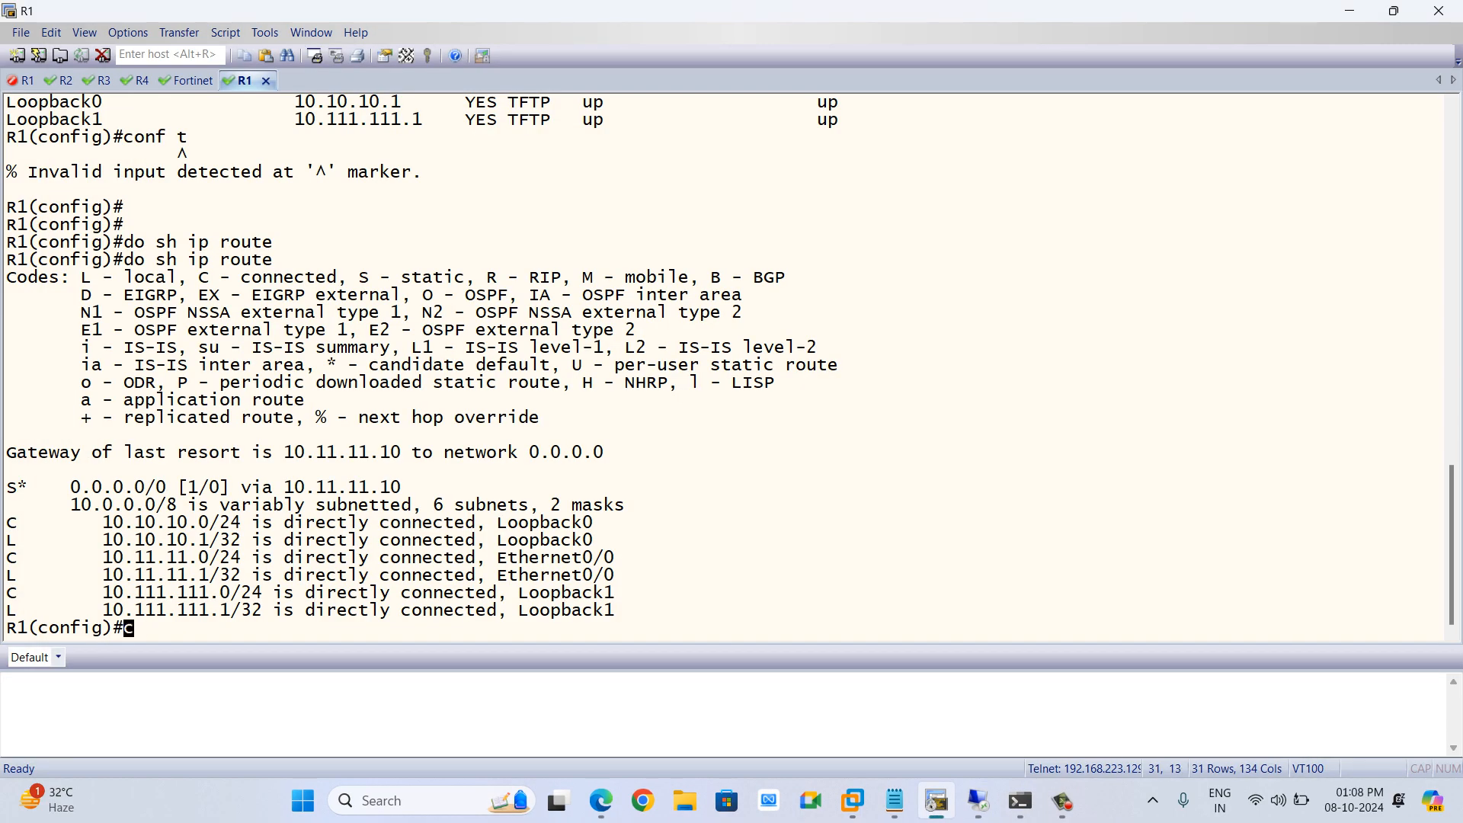
Remove the static default route 0.0.0.0 0.0.0.0 from R1
key(BackSpace)
text(no ip route 0.0.0.0 0)
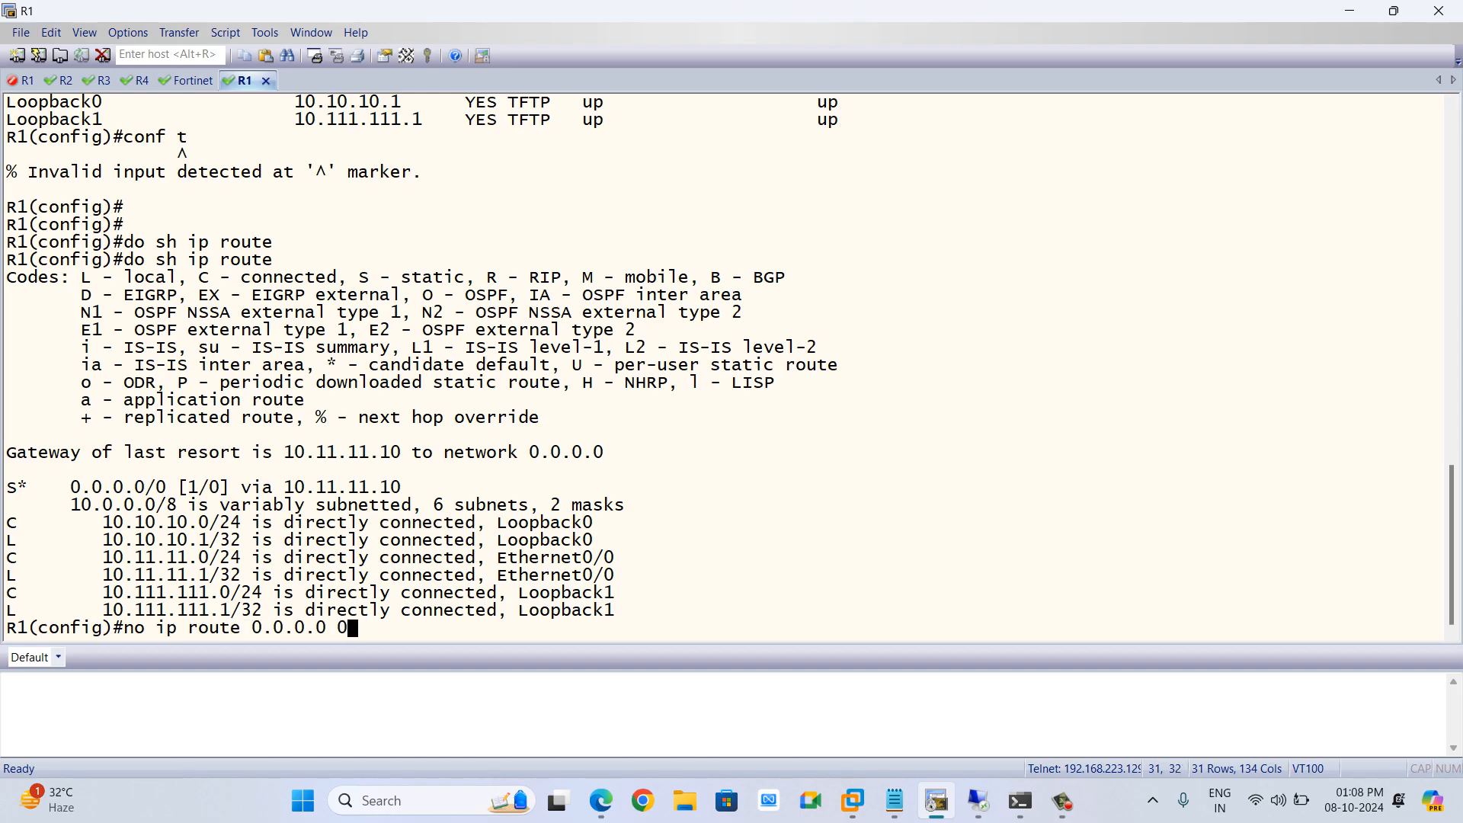
text(.0.0.0)
key(Return)
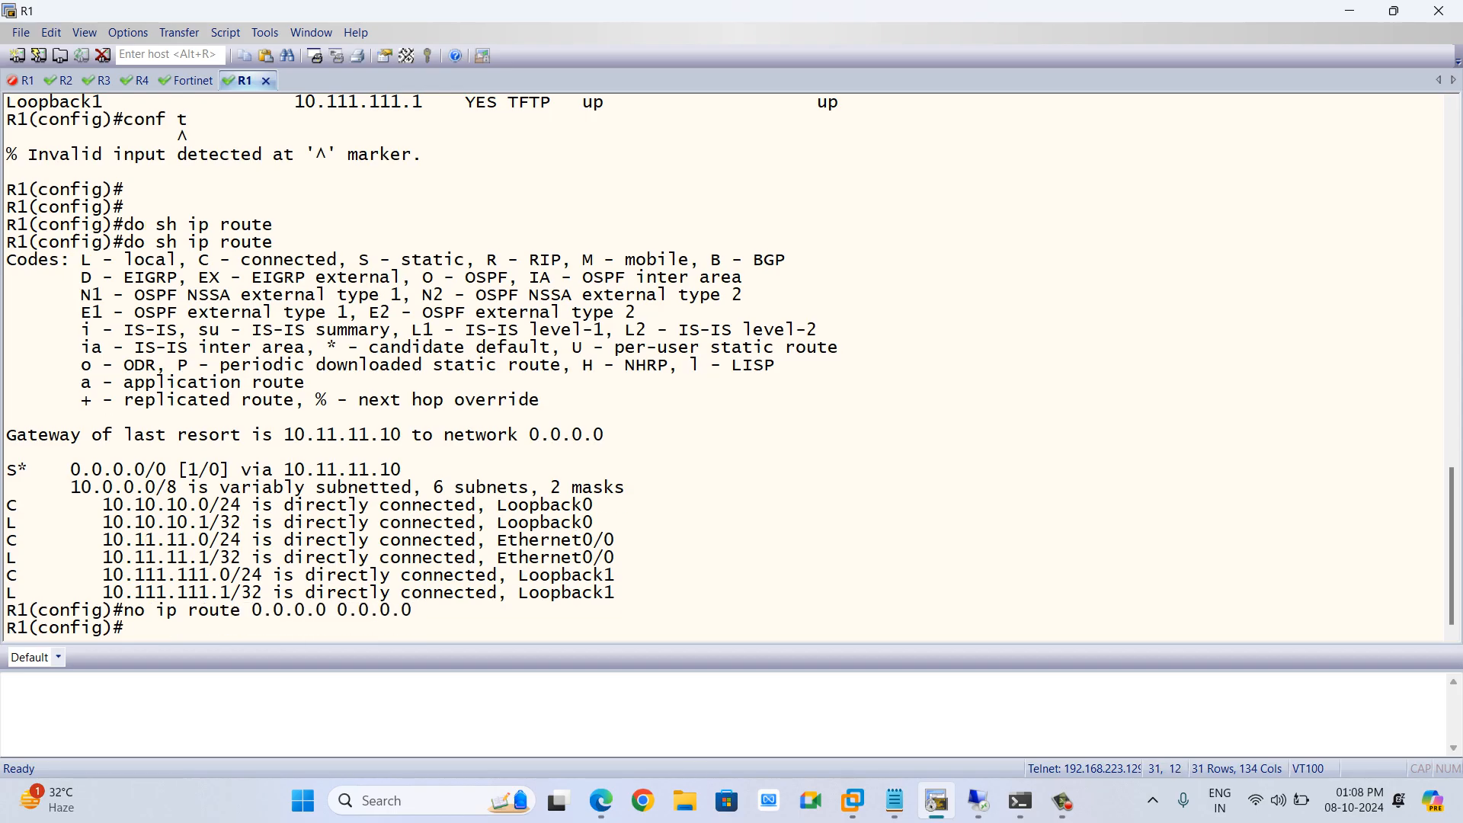
Redisplay R1's IP routing table
key(Up)
key(Up)
key(ctrl+a)
key(Return)
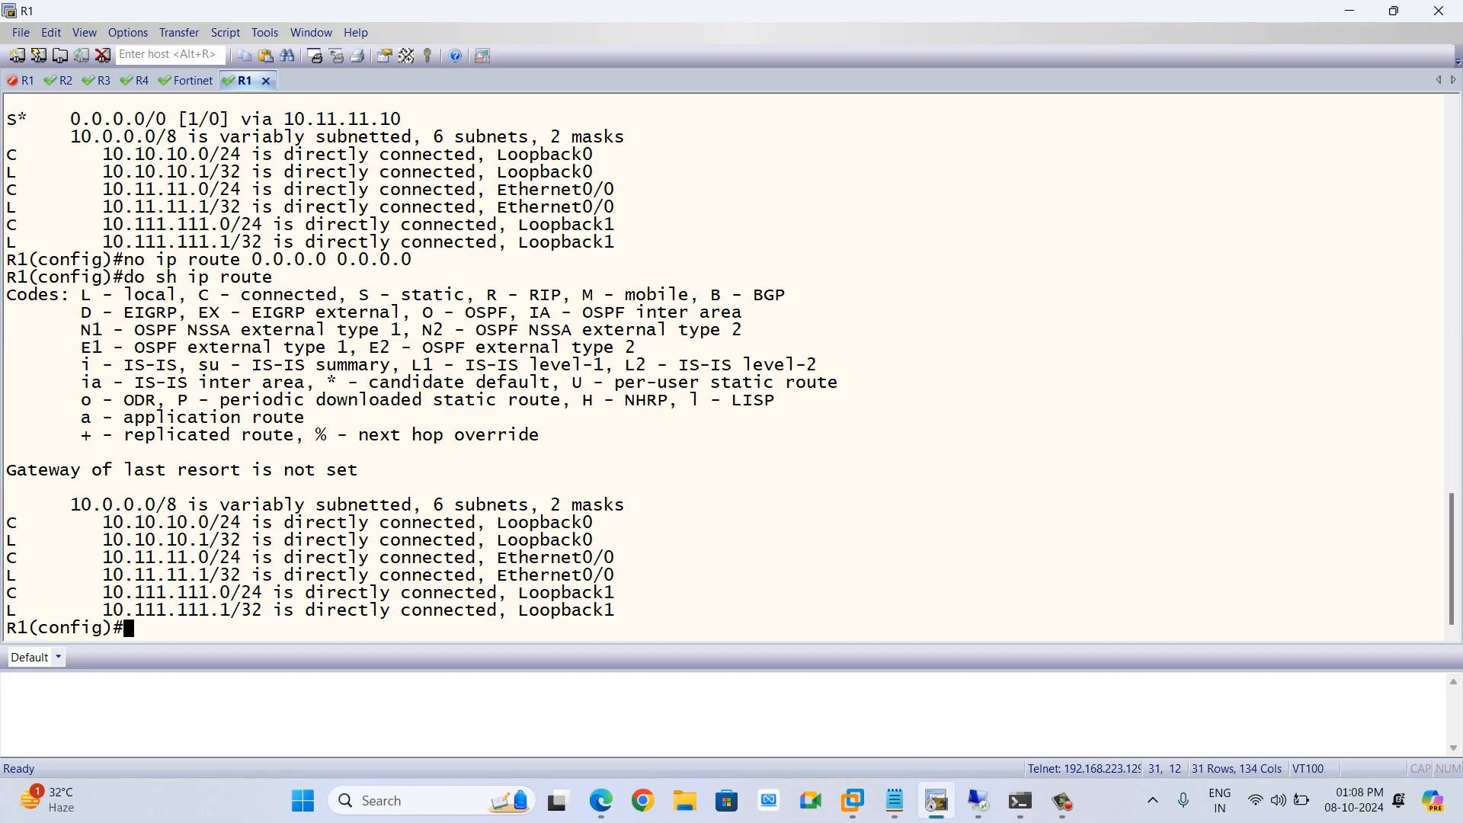
Display R1's IP routing protocols summary and highlight the routing protocol name
text(do sh ip proto)
key(Return)
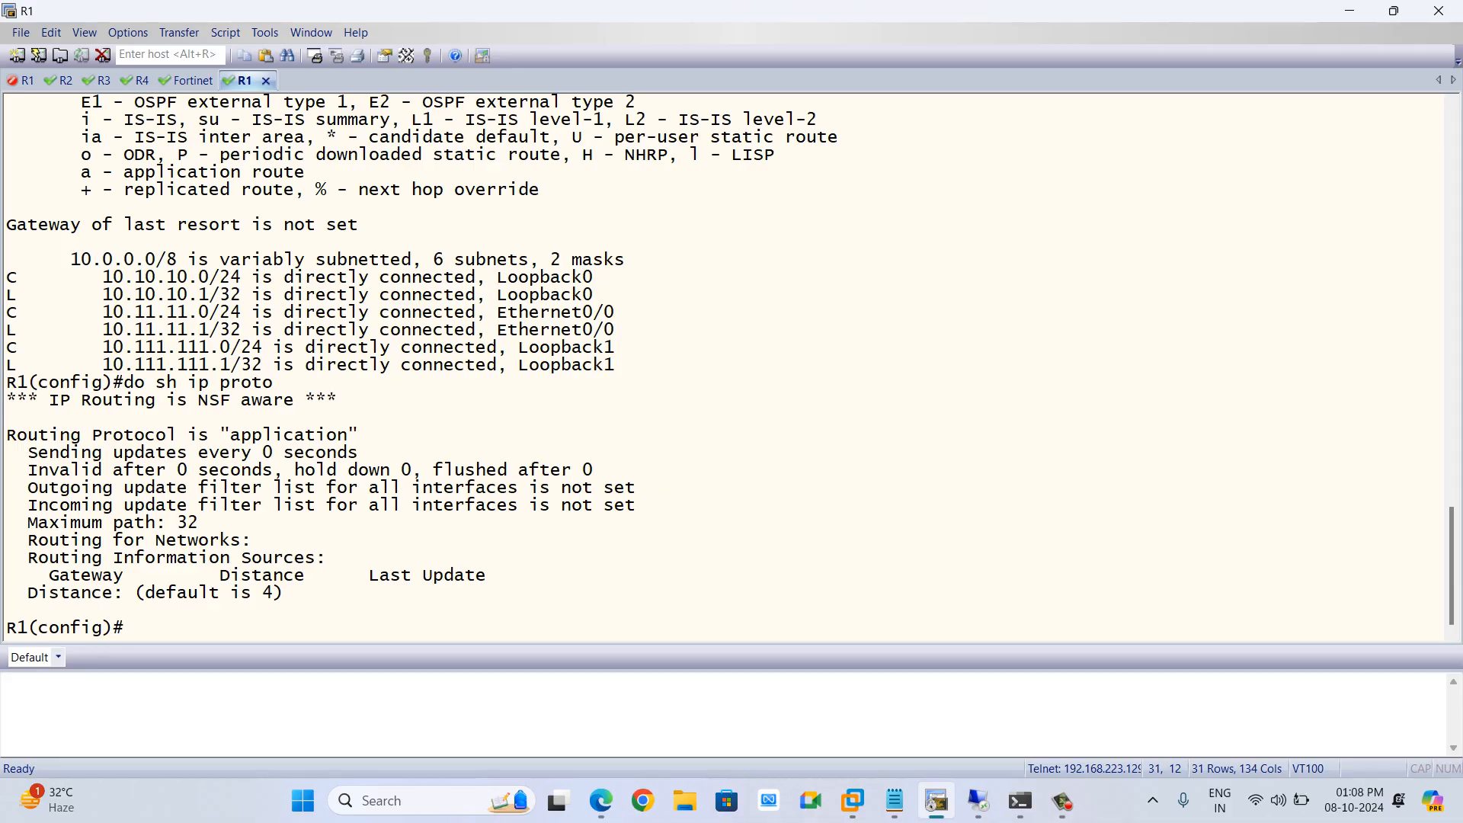
drag(241, 436, 358, 435)
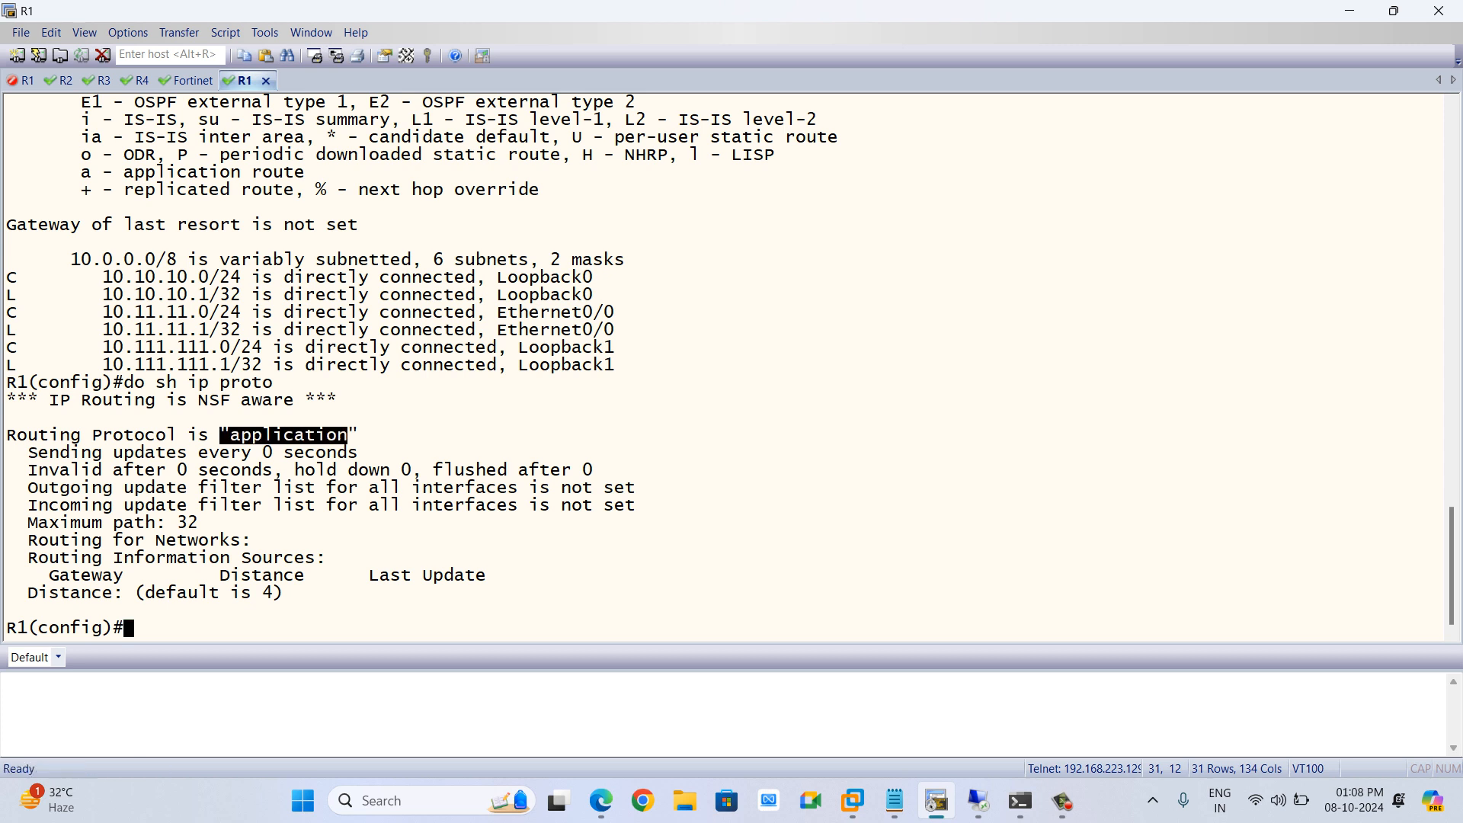
text(ip route)
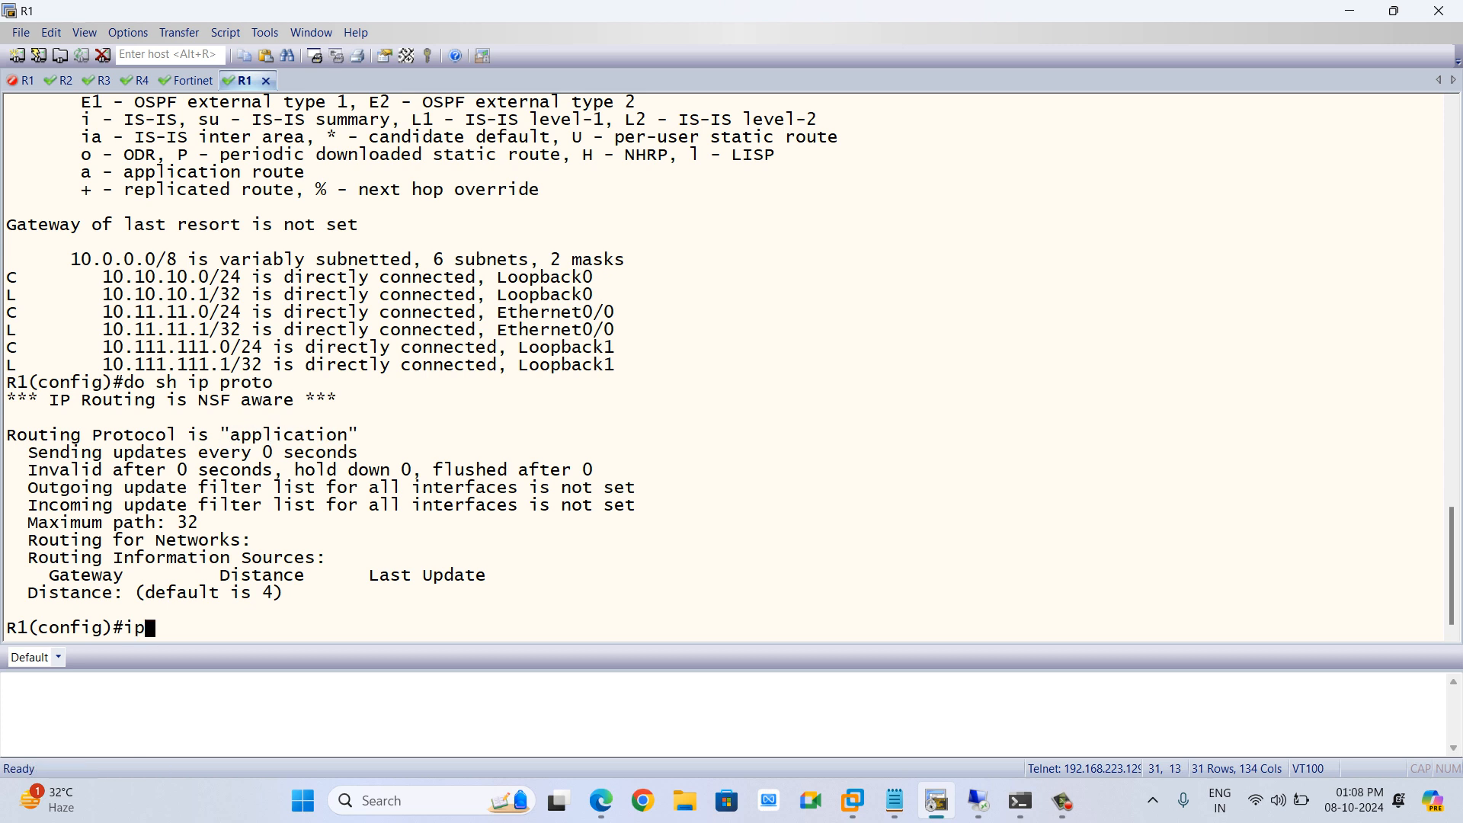
key(BackSpace)
key(BackSpace)
key(BackSpace)
key(BackSpace)
key(BackSpace)
key(BackSpace)
key(BackSpace)
key(BackSpace)
text(route)
Examine the lab's node setup options and startup configuration settings in the topology
key(super+d)
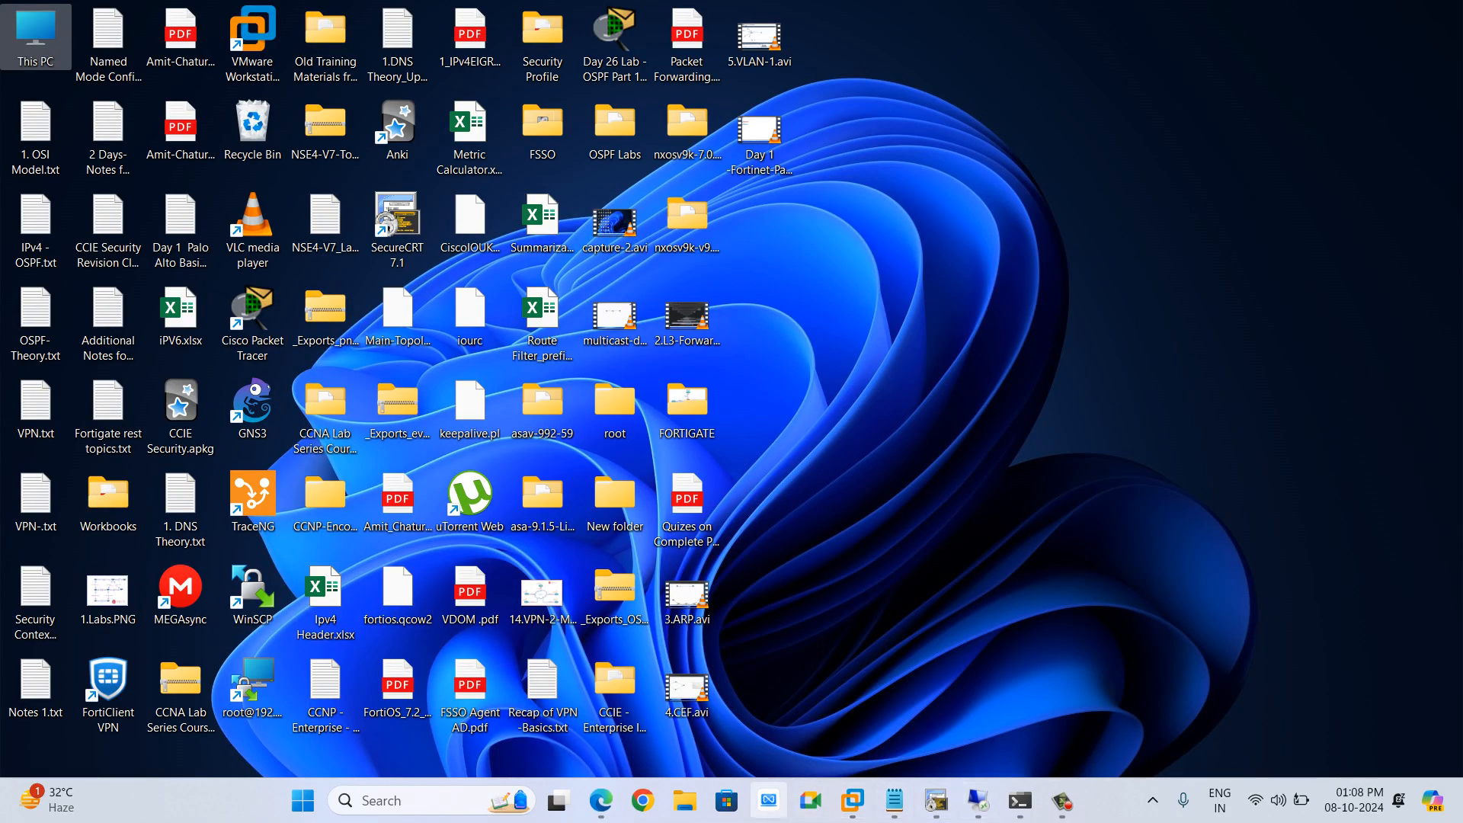
mouse_move(978, 800)
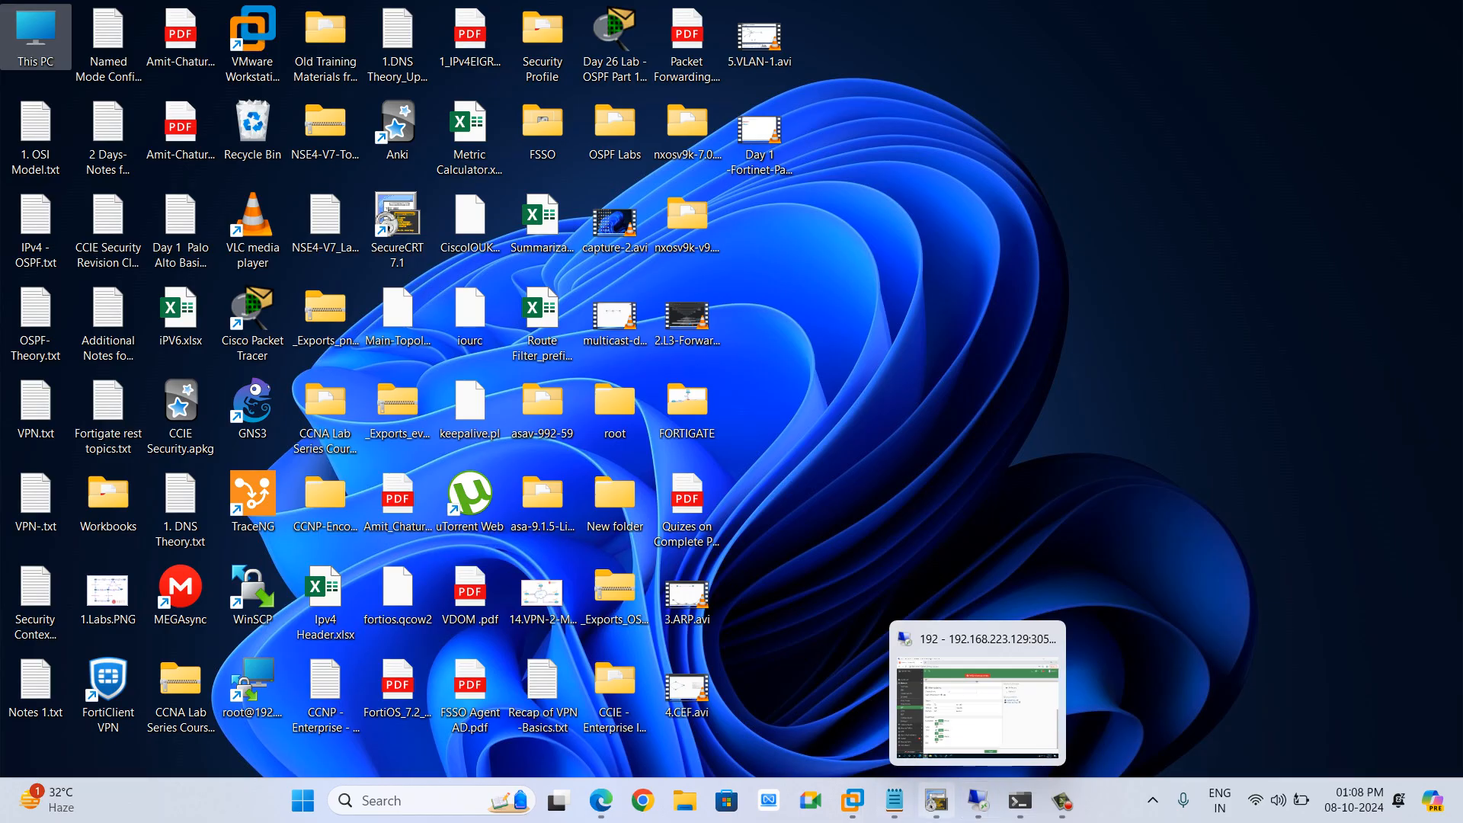
click(602, 800)
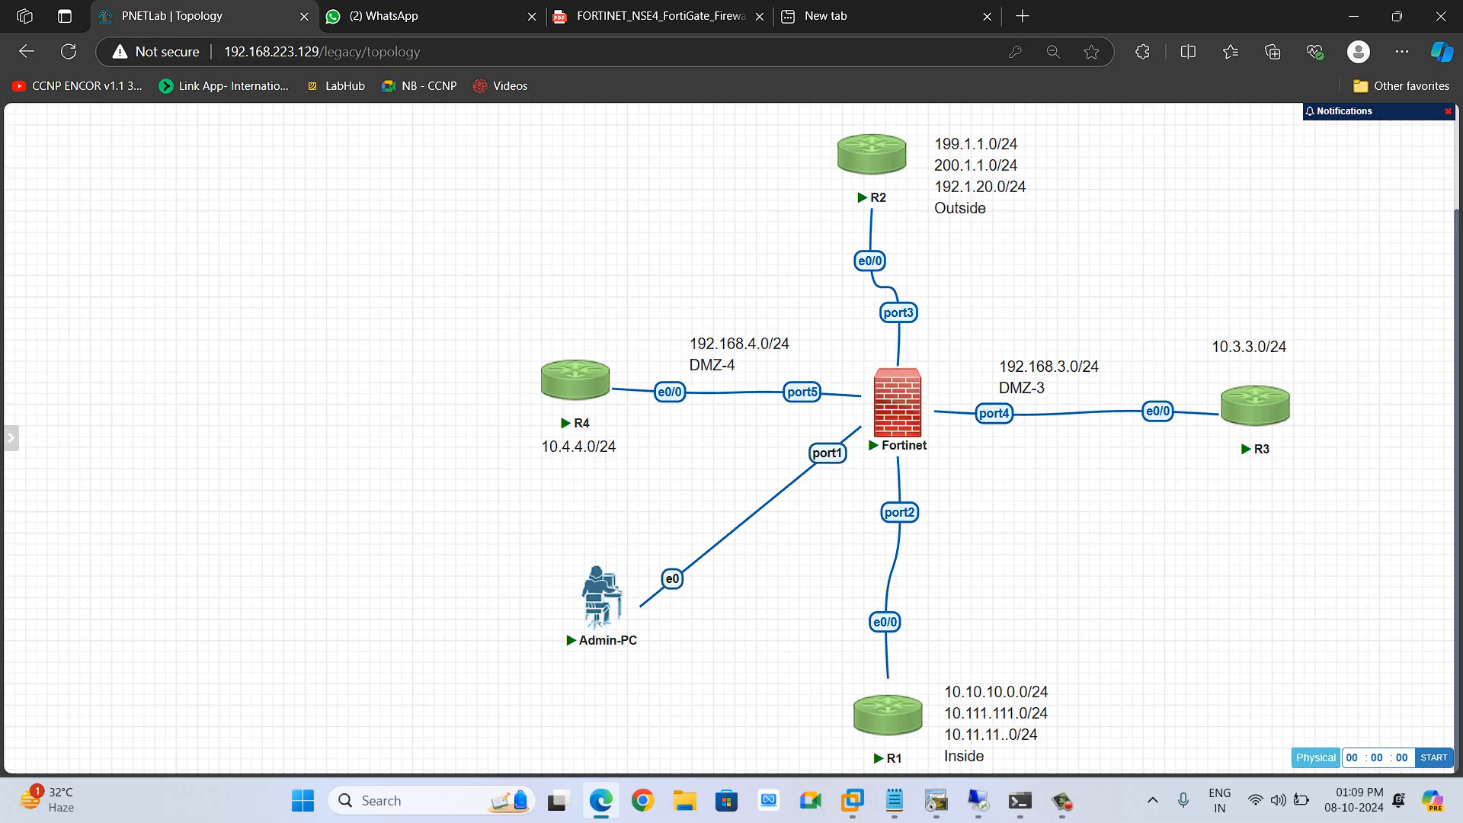
mouse_move(11, 438)
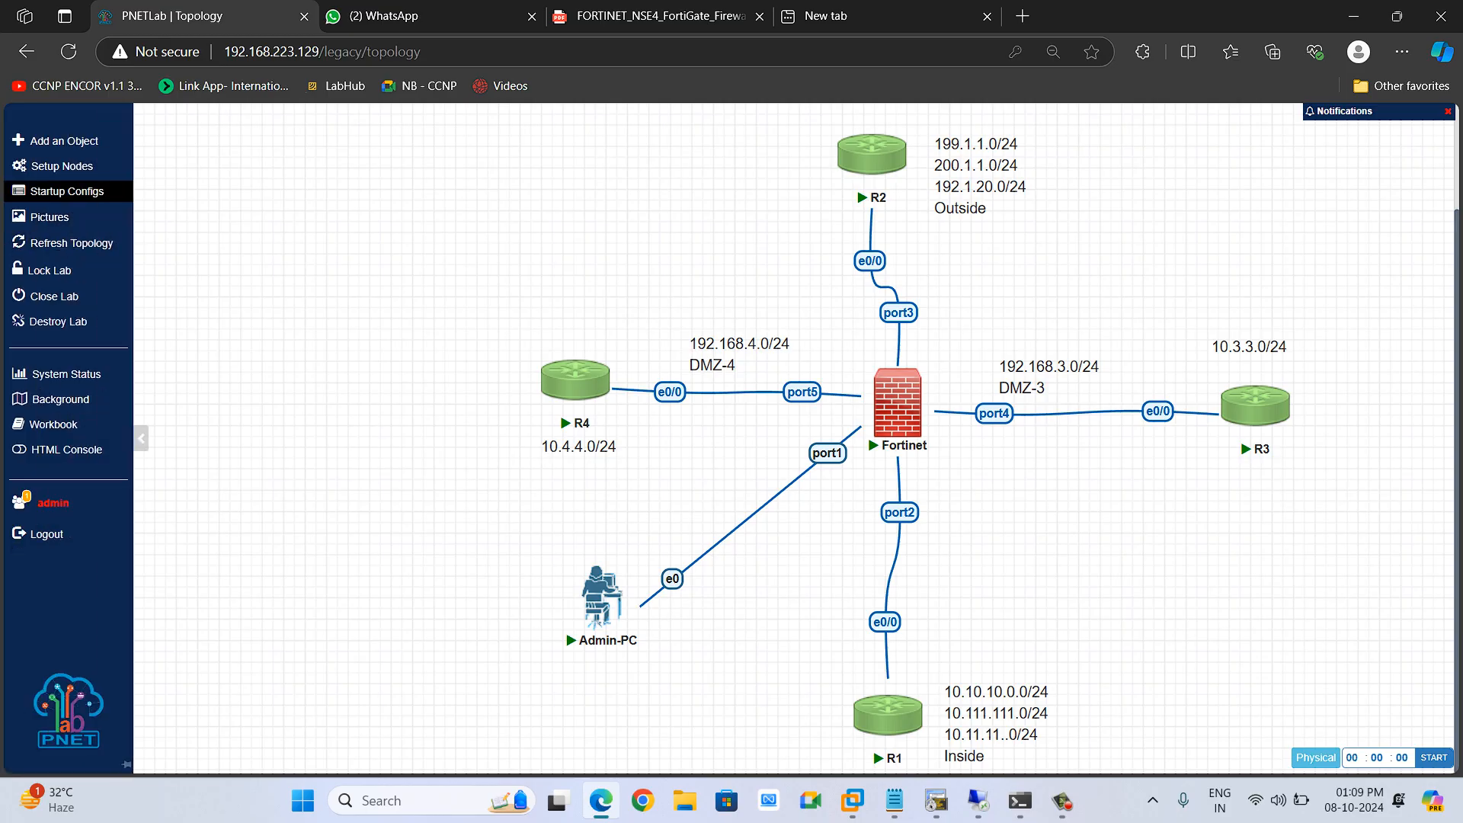
click(46, 167)
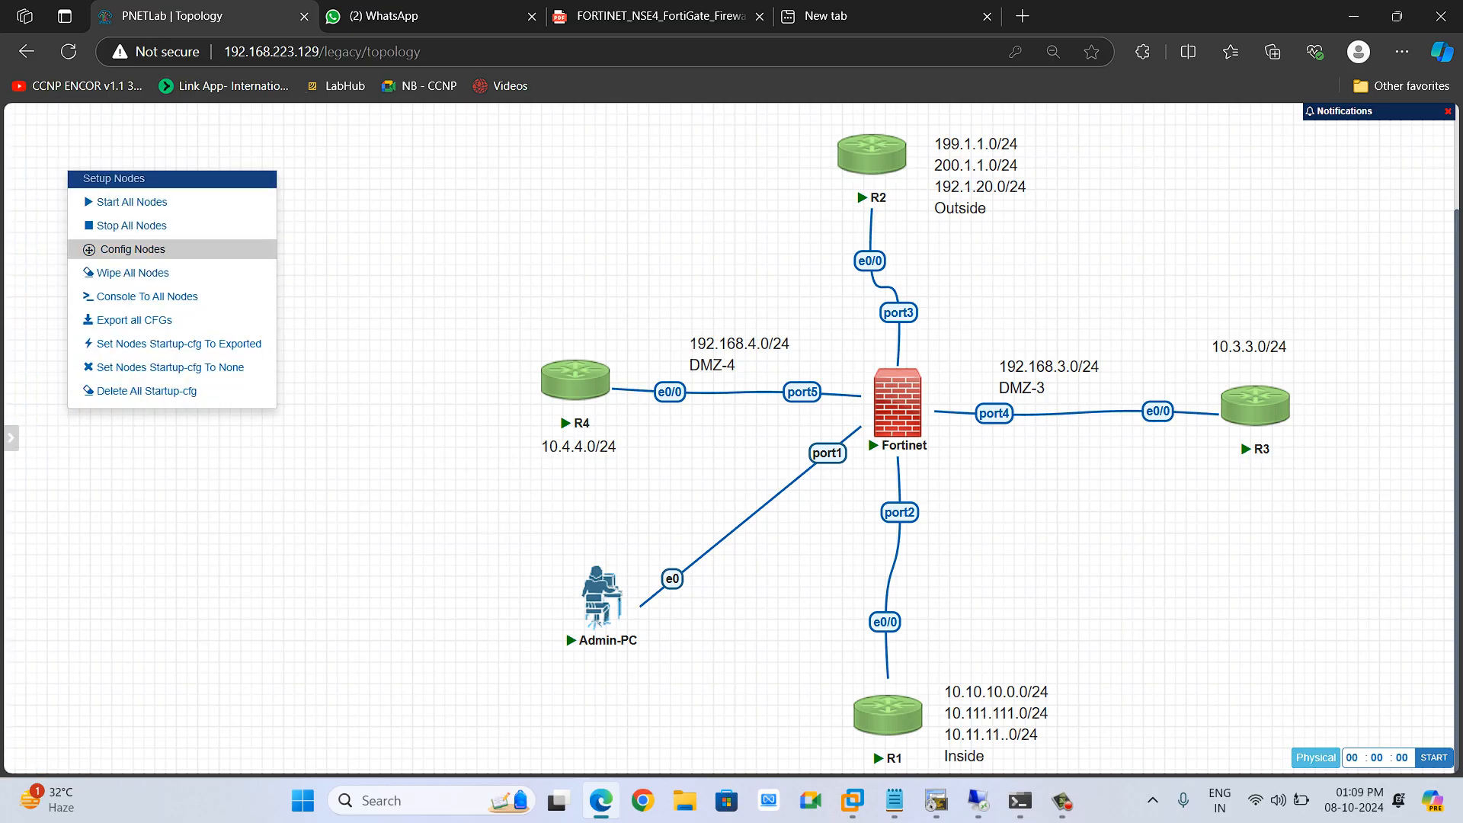
click(328, 245)
mouse_move(10, 145)
click(61, 166)
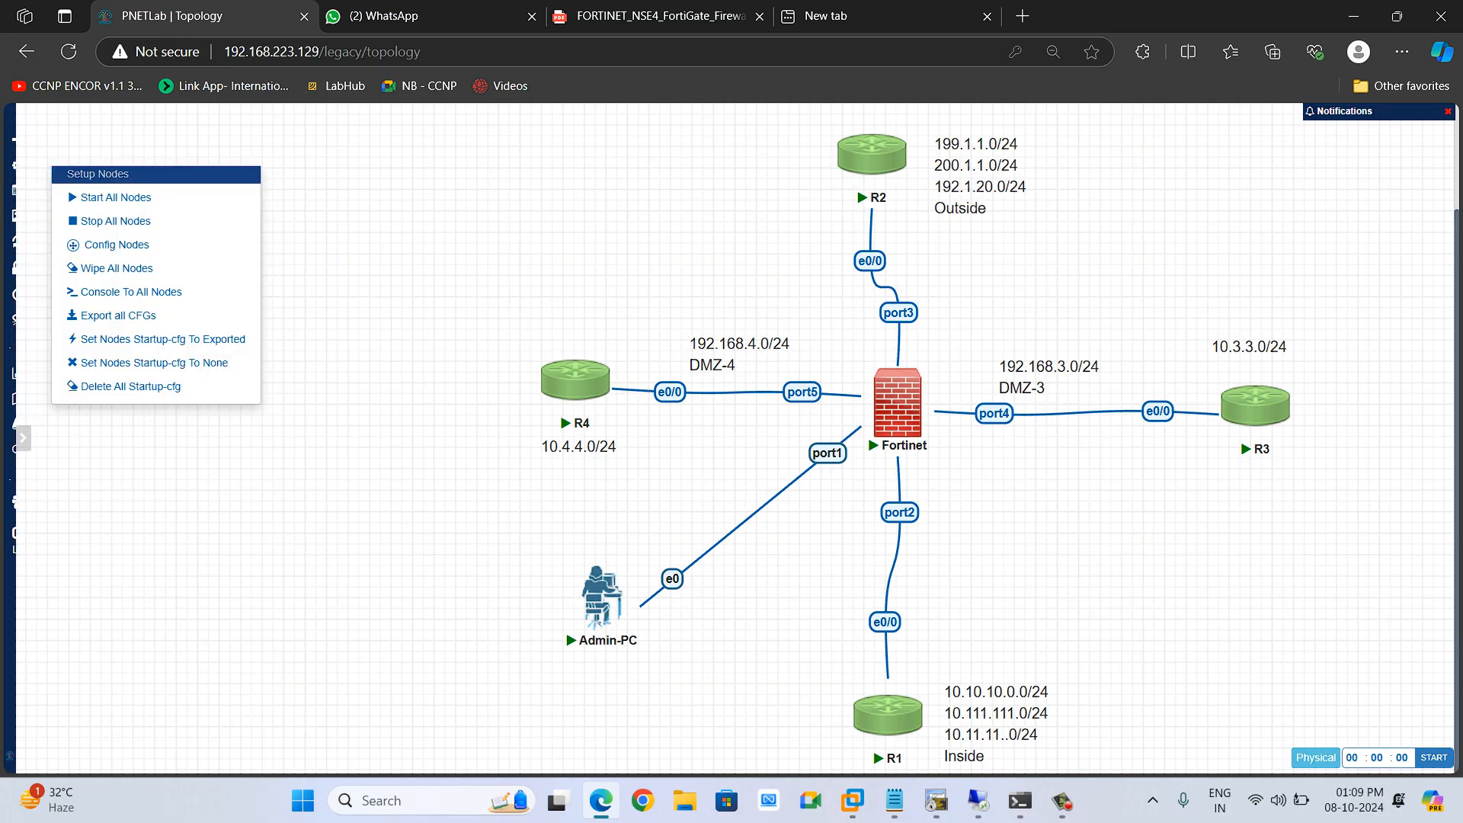
click(328, 245)
mouse_move(11, 191)
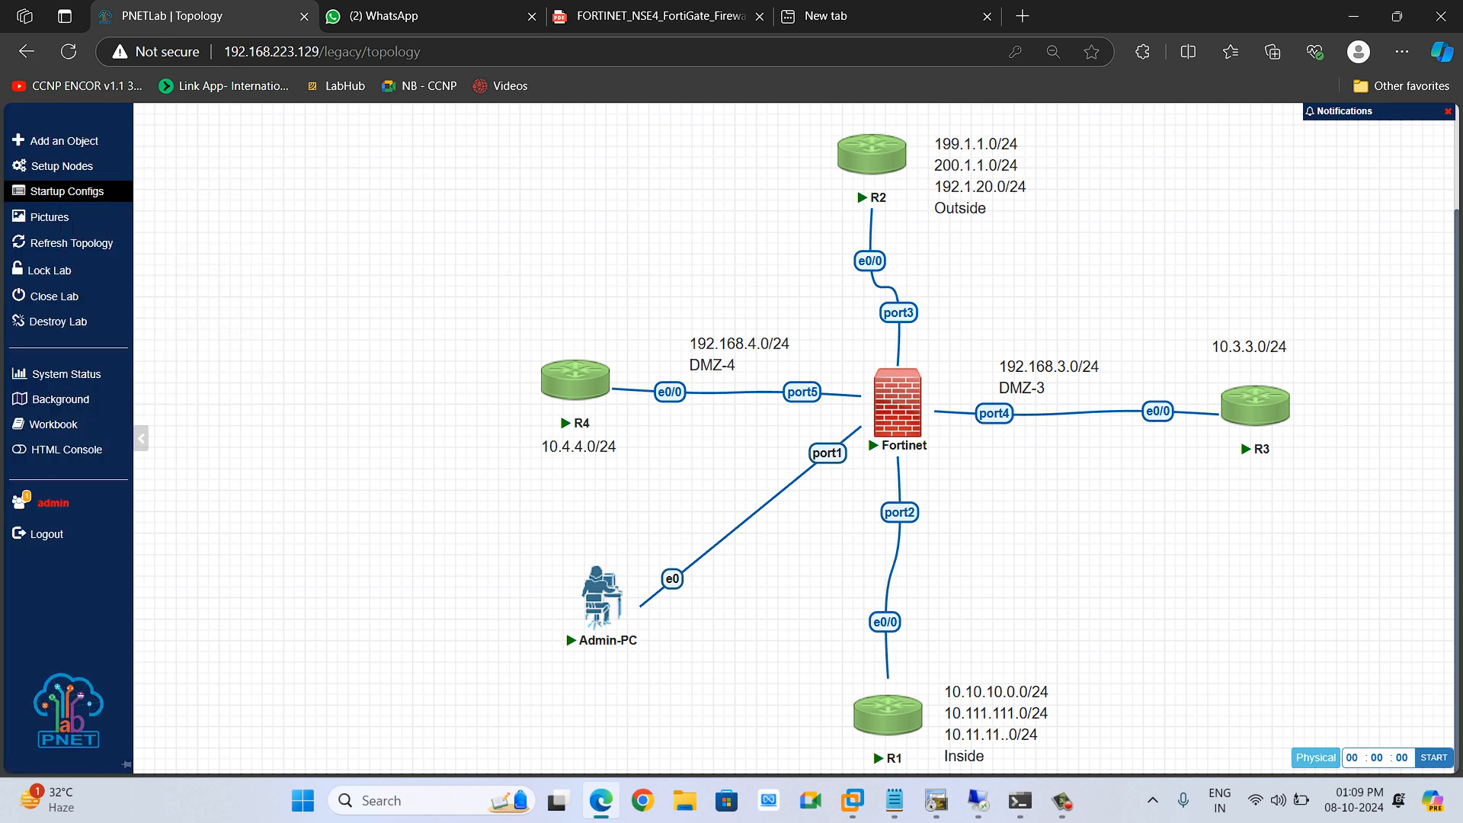
click(61, 192)
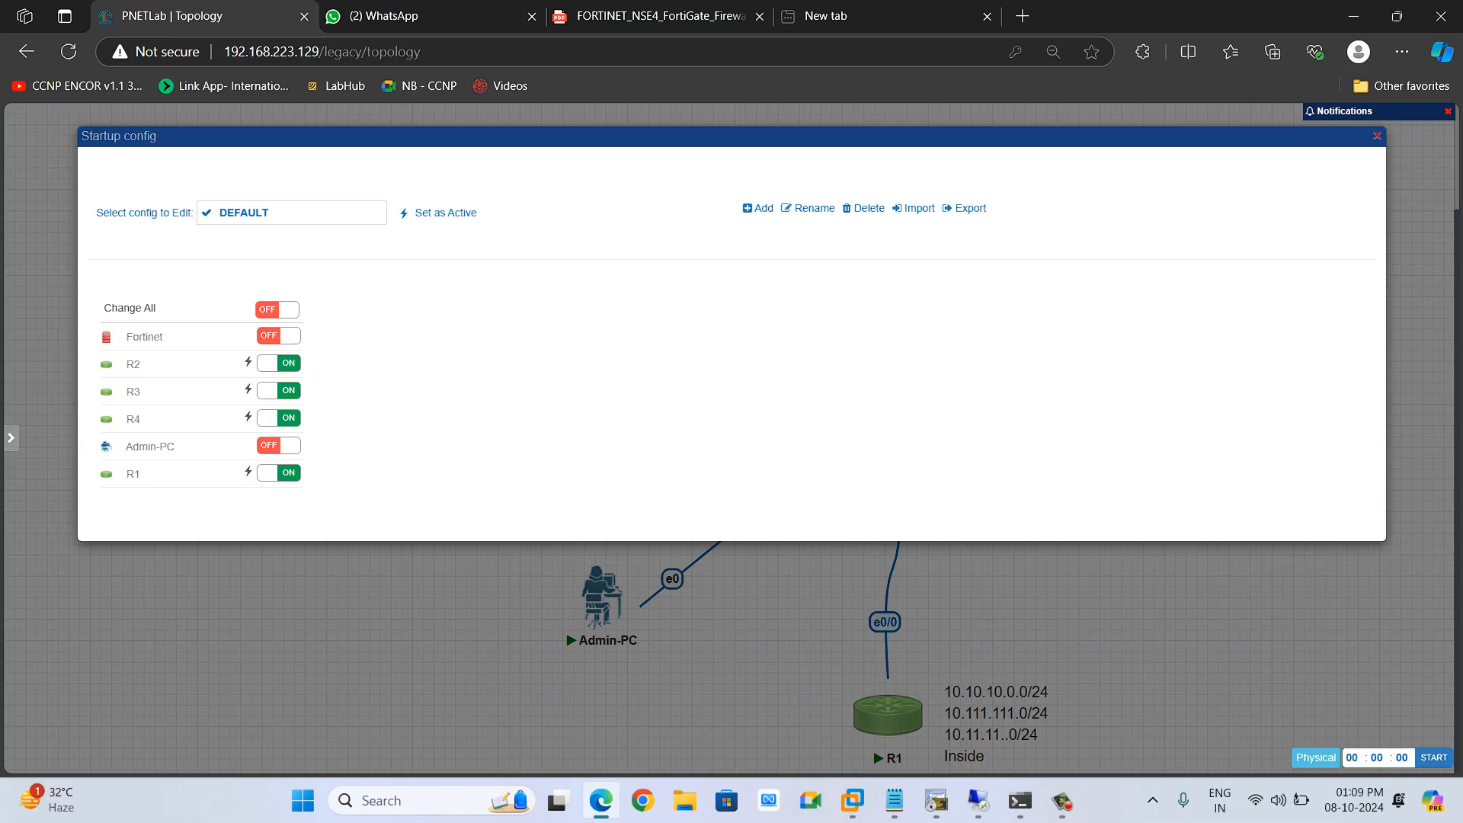
key(Escape)
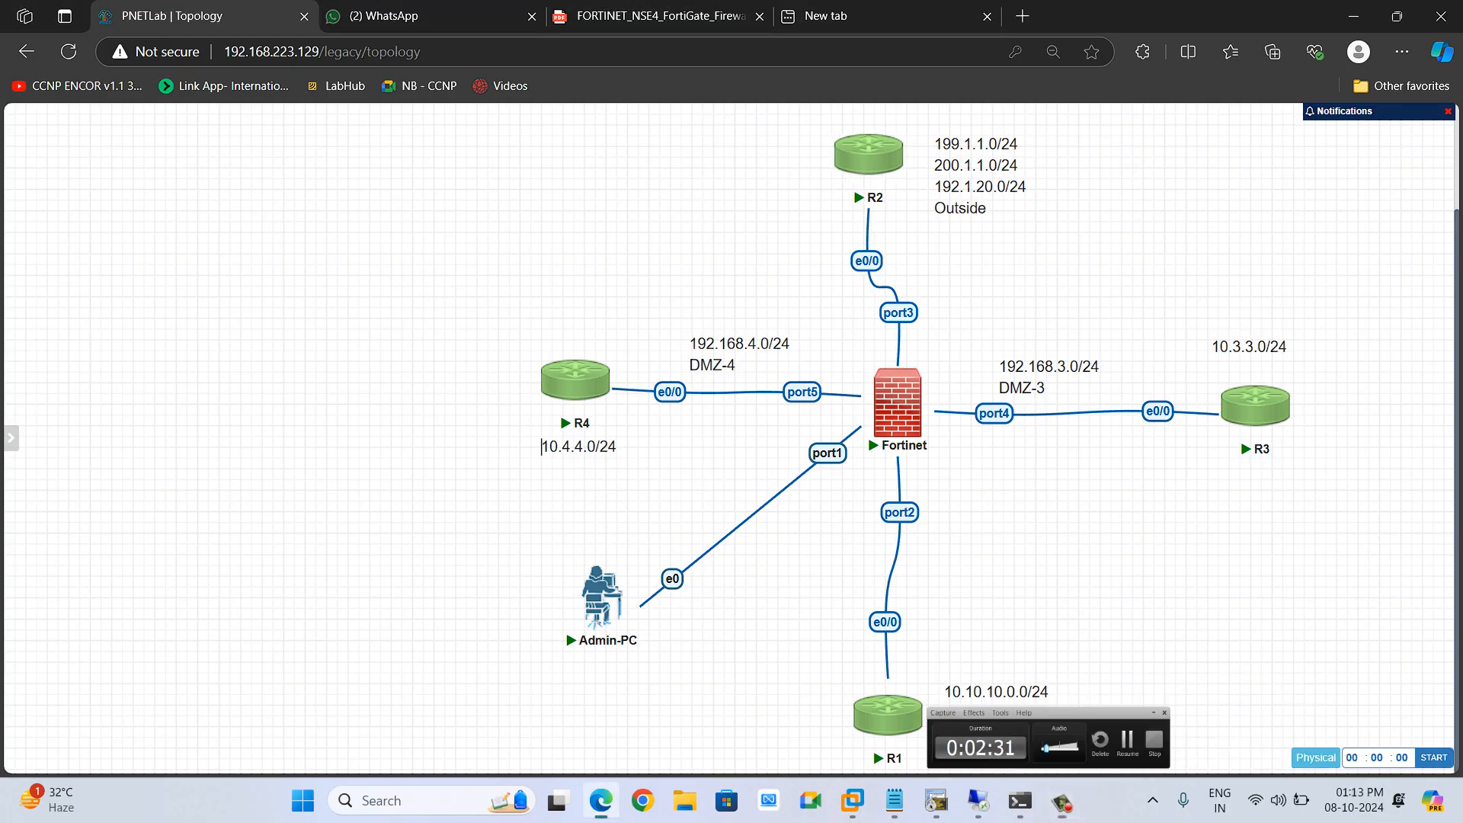
Exit global configuration mode on R1
click(936, 801)
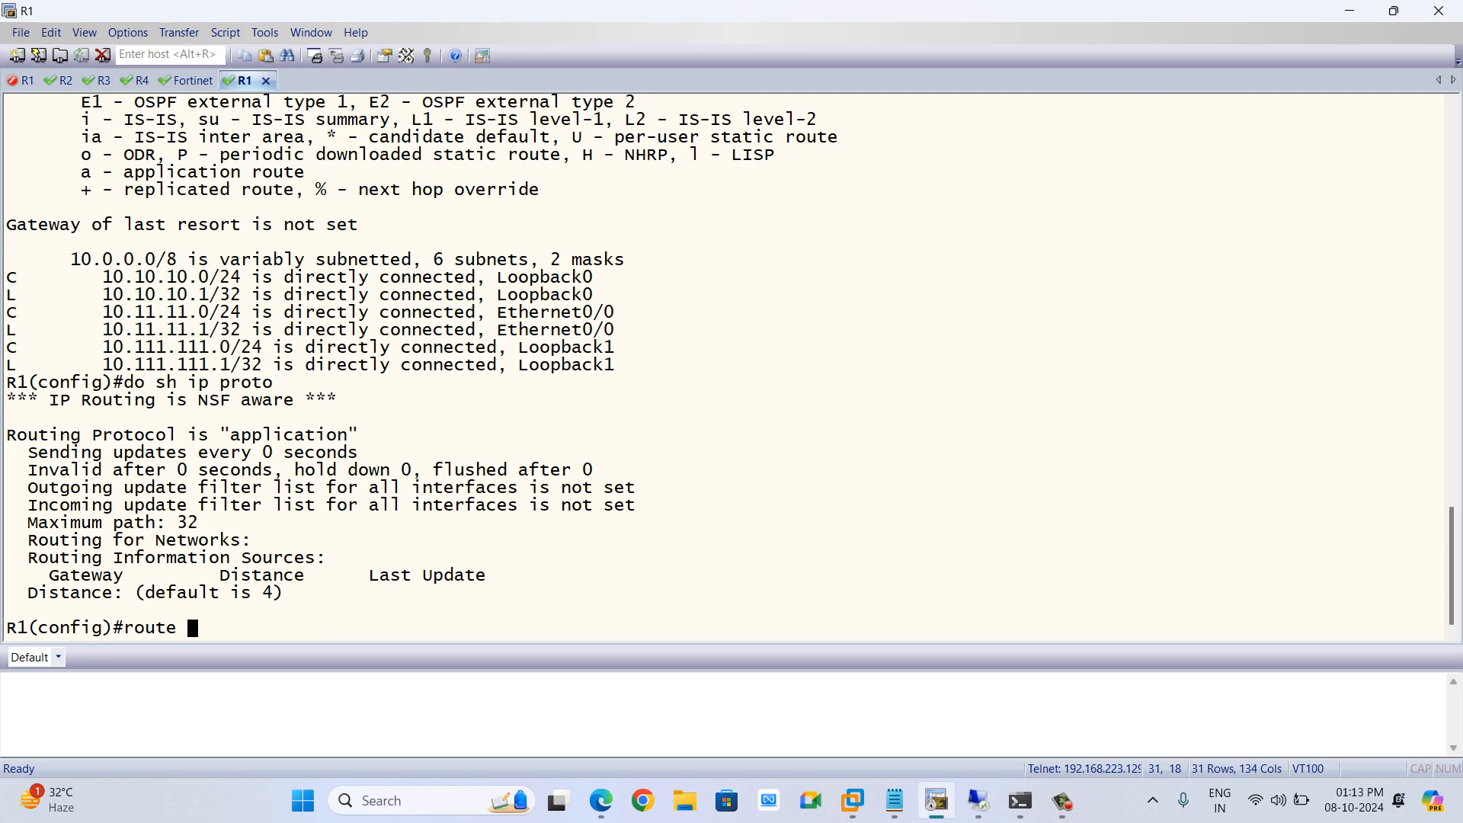
key(BackSpace)
key(BackSpace)
key(BackSpace)
key(BackSpace)
key(BackSpace)
text(sh)
key(Tab)
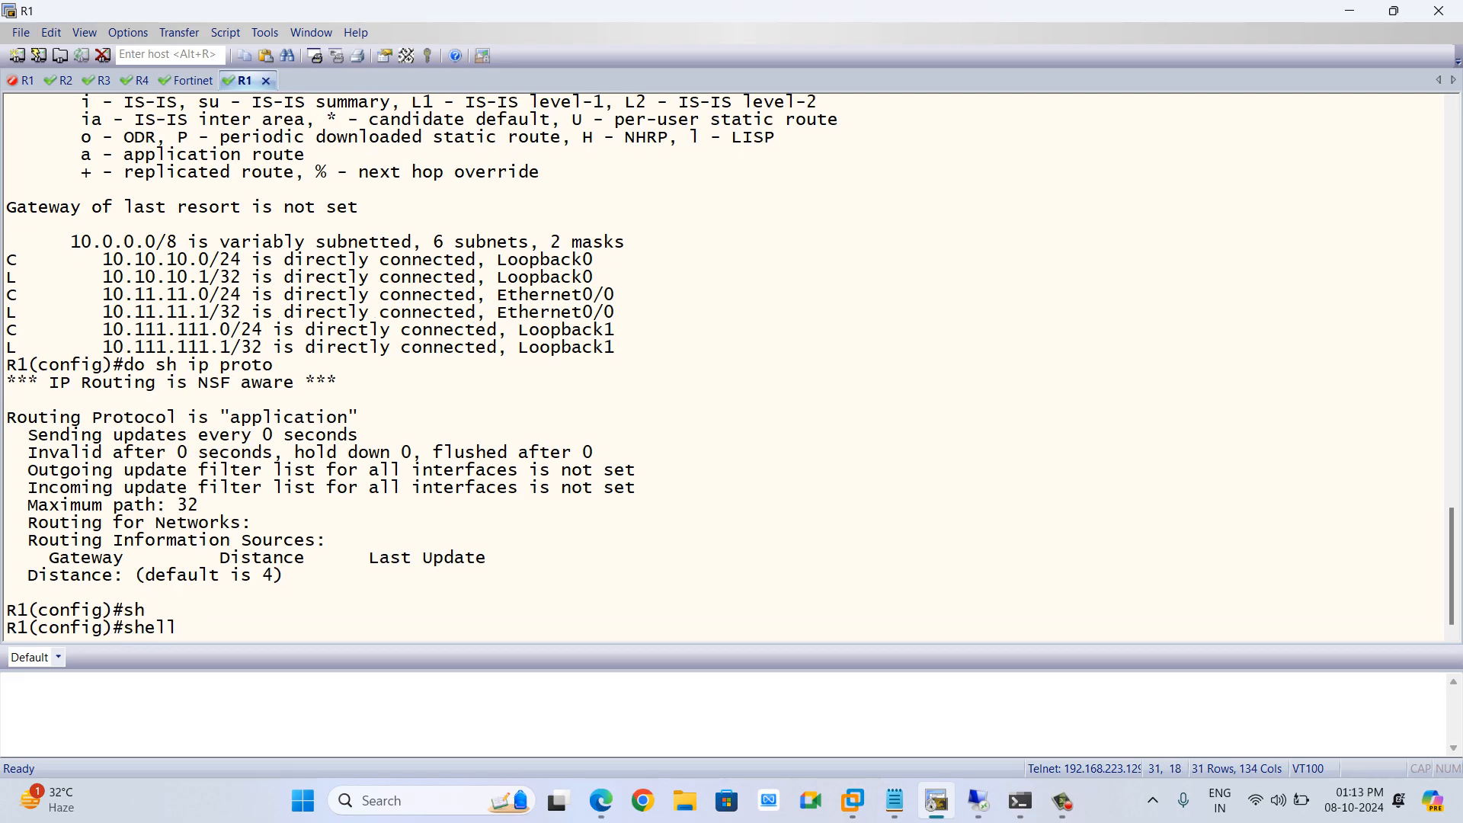
key(BackSpace)
key(BackSpace)
key(BackSpace)
key(BackSpace)
key(BackSpace)
key(BackSpace)
text(end)
key(Return)
key(Return)
Exit configuration mode and display R1's IP routing table
key(Return)
text(sh)
key(Tab)
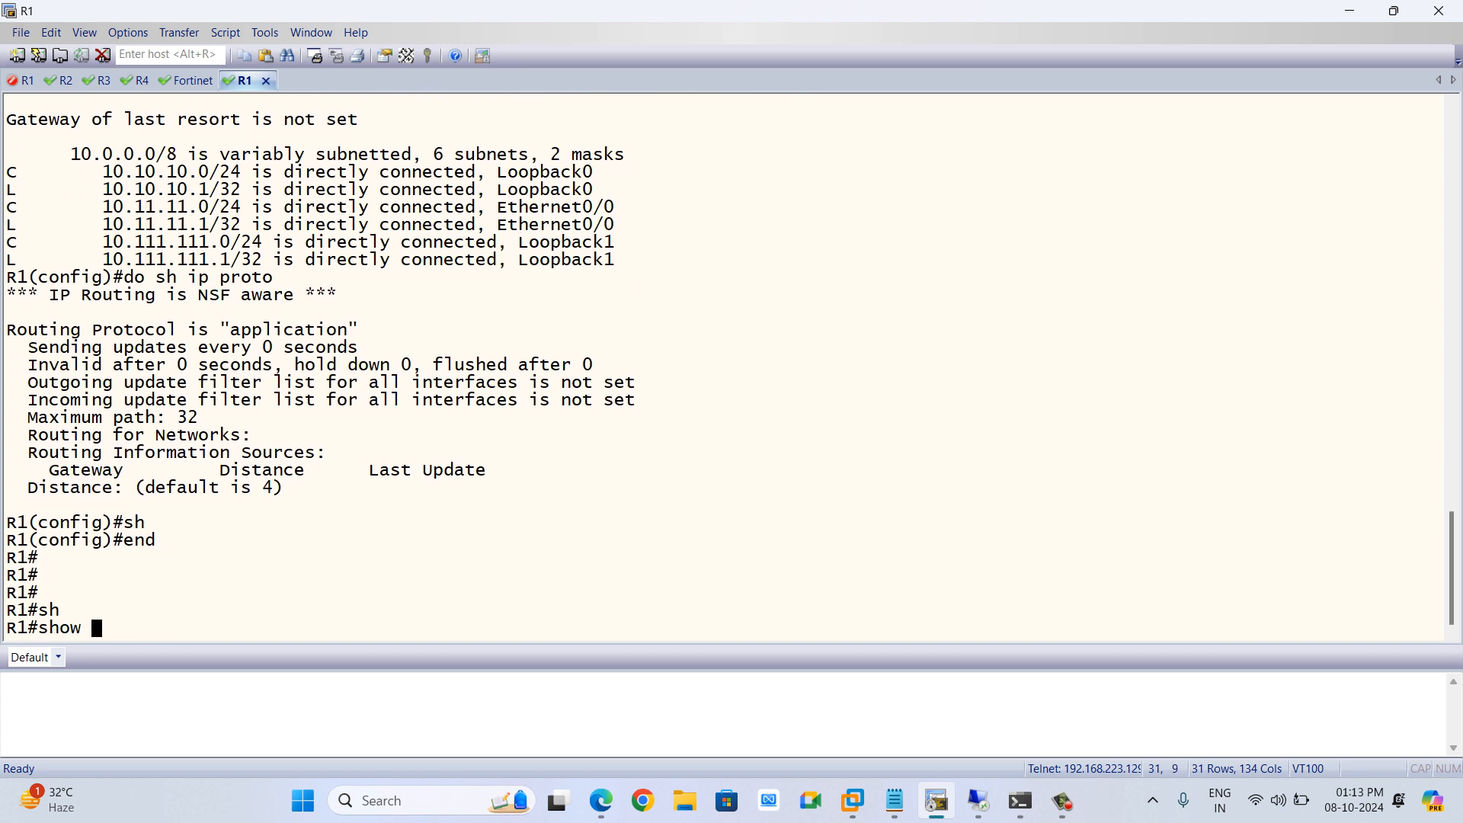
text(ip route)
Enter RIP router configuration on R1 and set RIP to version 2
key(Return)
key(Return)
key(Return)
key(Return)
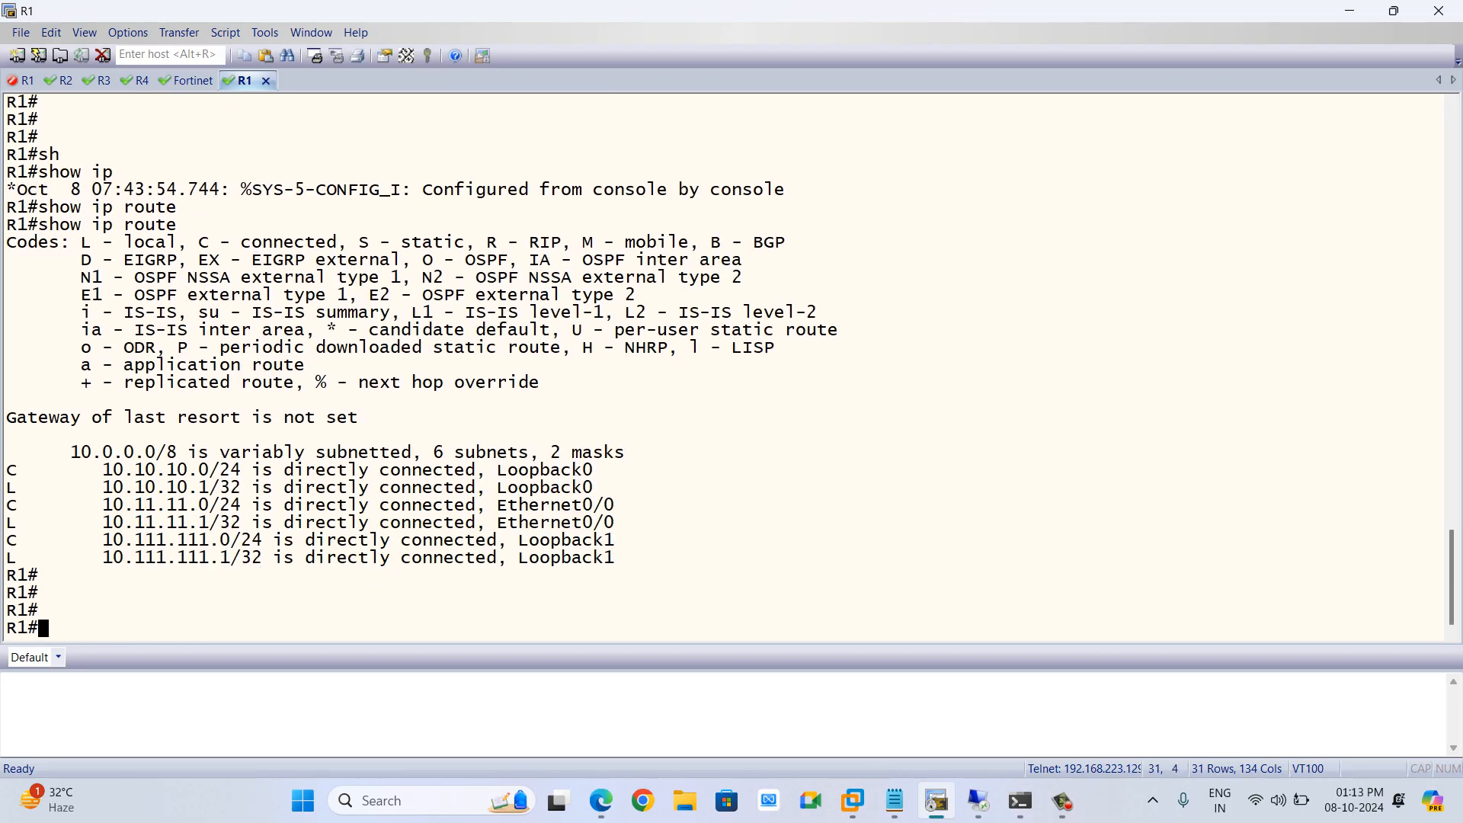
text(conf t)
key(Return)
key(Return)
text(route)
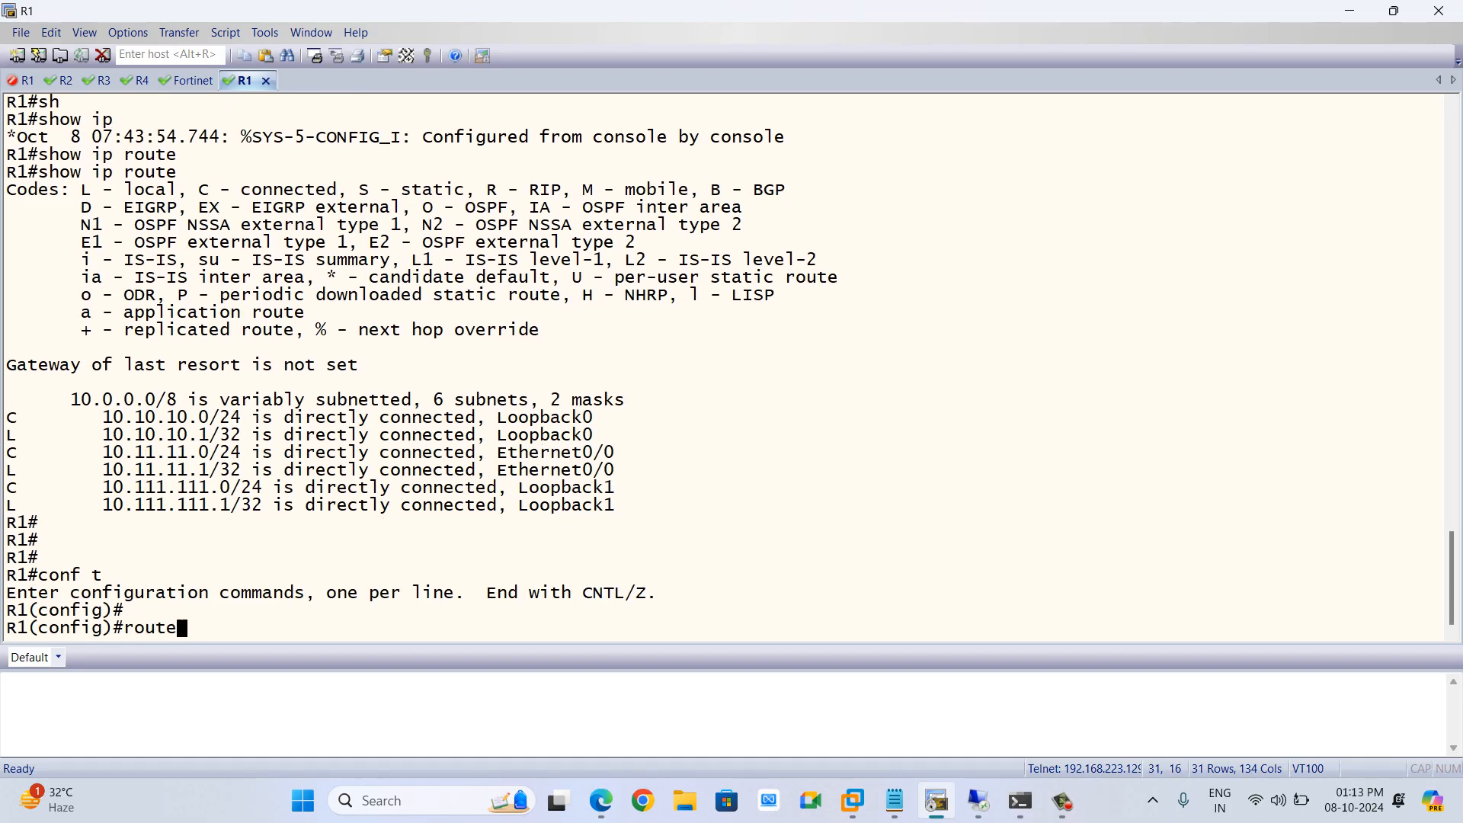
text(r)
key(Tab)
text(ri)
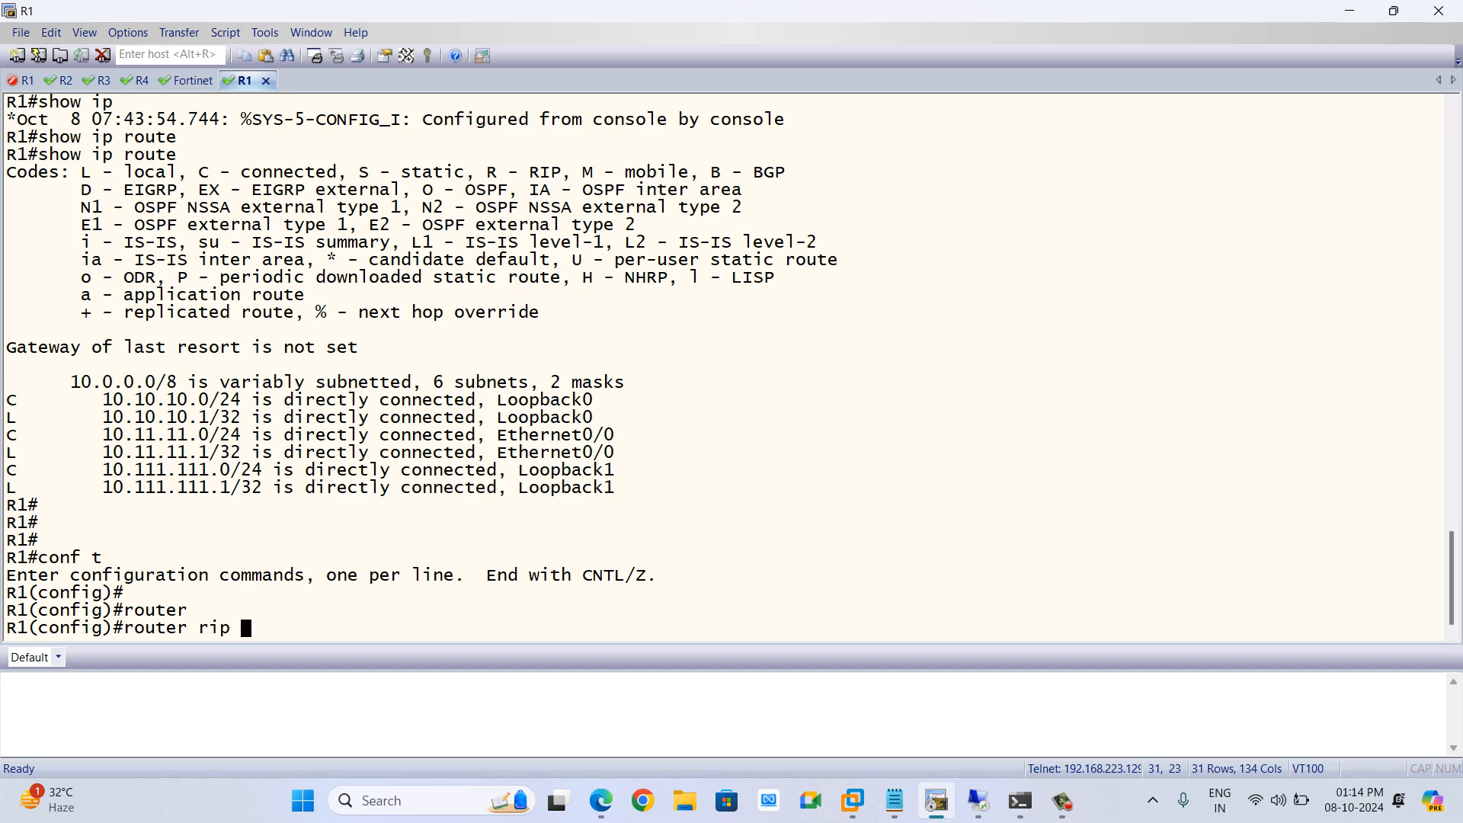
text(p)
key(Return)
key(Return)
key(Return)
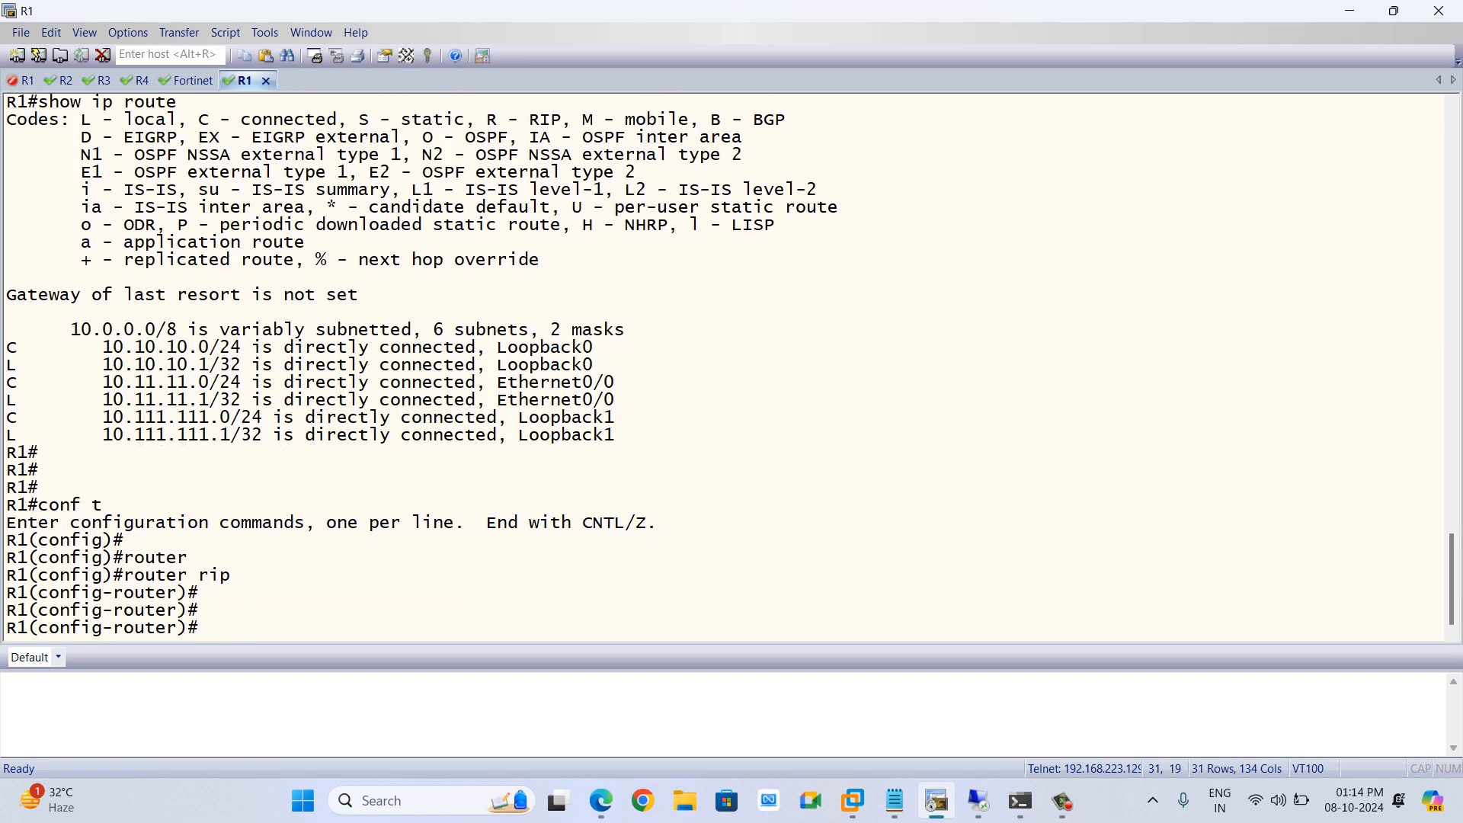
text(ver)
key(Tab)
text(2)
key(Return)
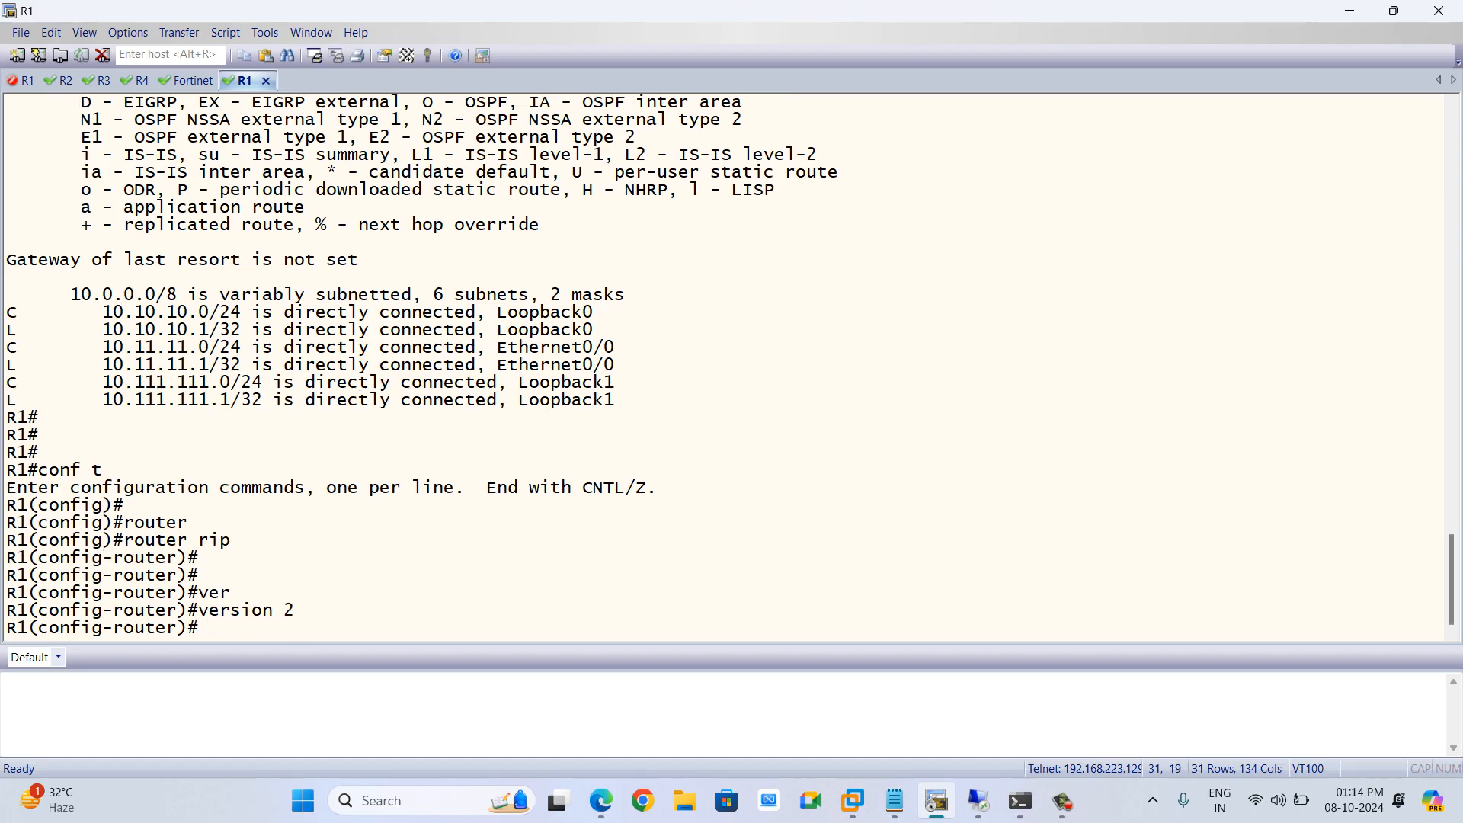
Disable auto-summary and advertise network 10.0.0.0 in R1's RIP process, then leave configuration mode
text(no au)
key(Tab)
key(Return)
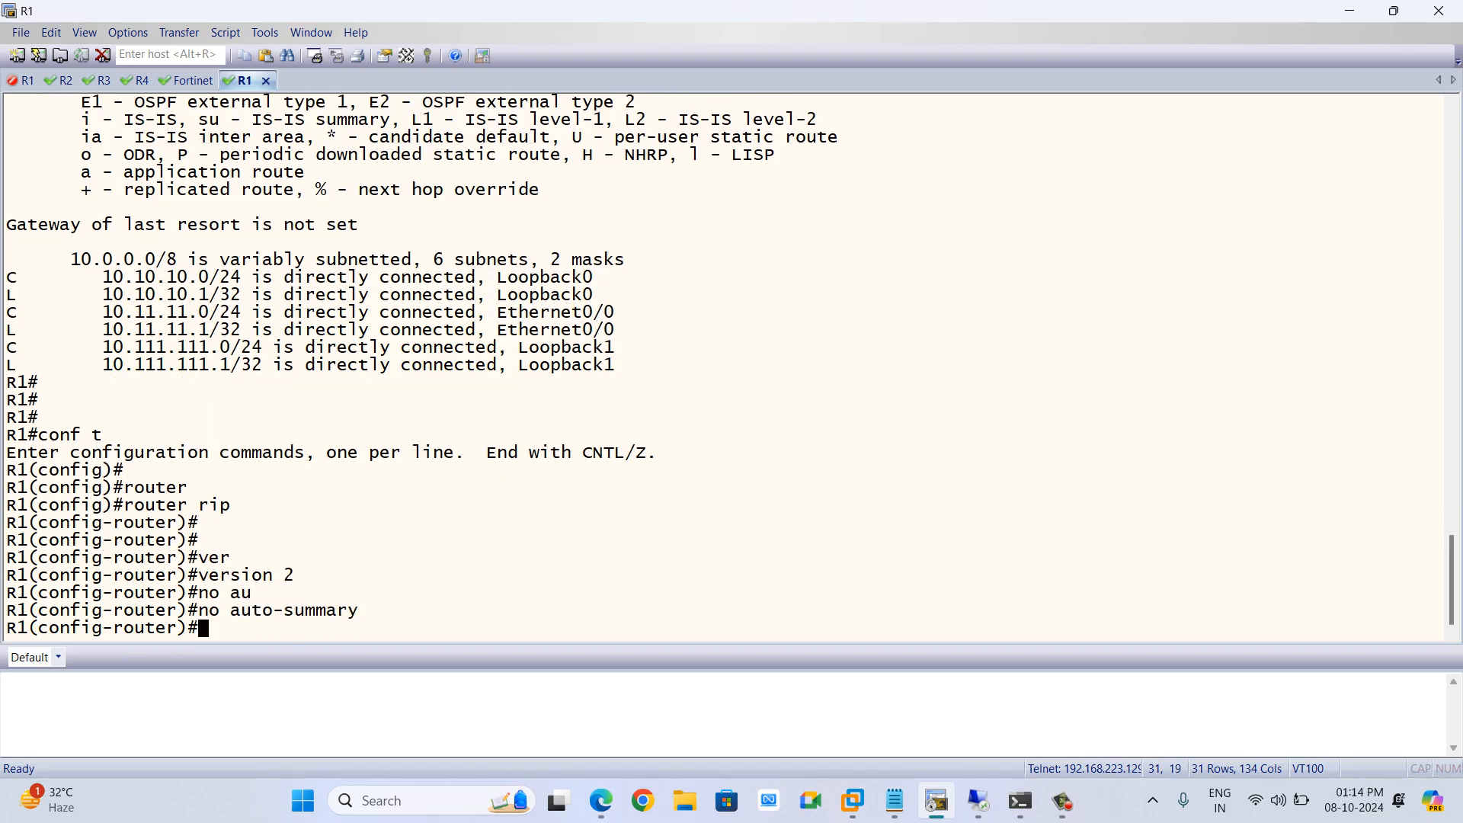
text(net)
key(Tab)
text(10.)
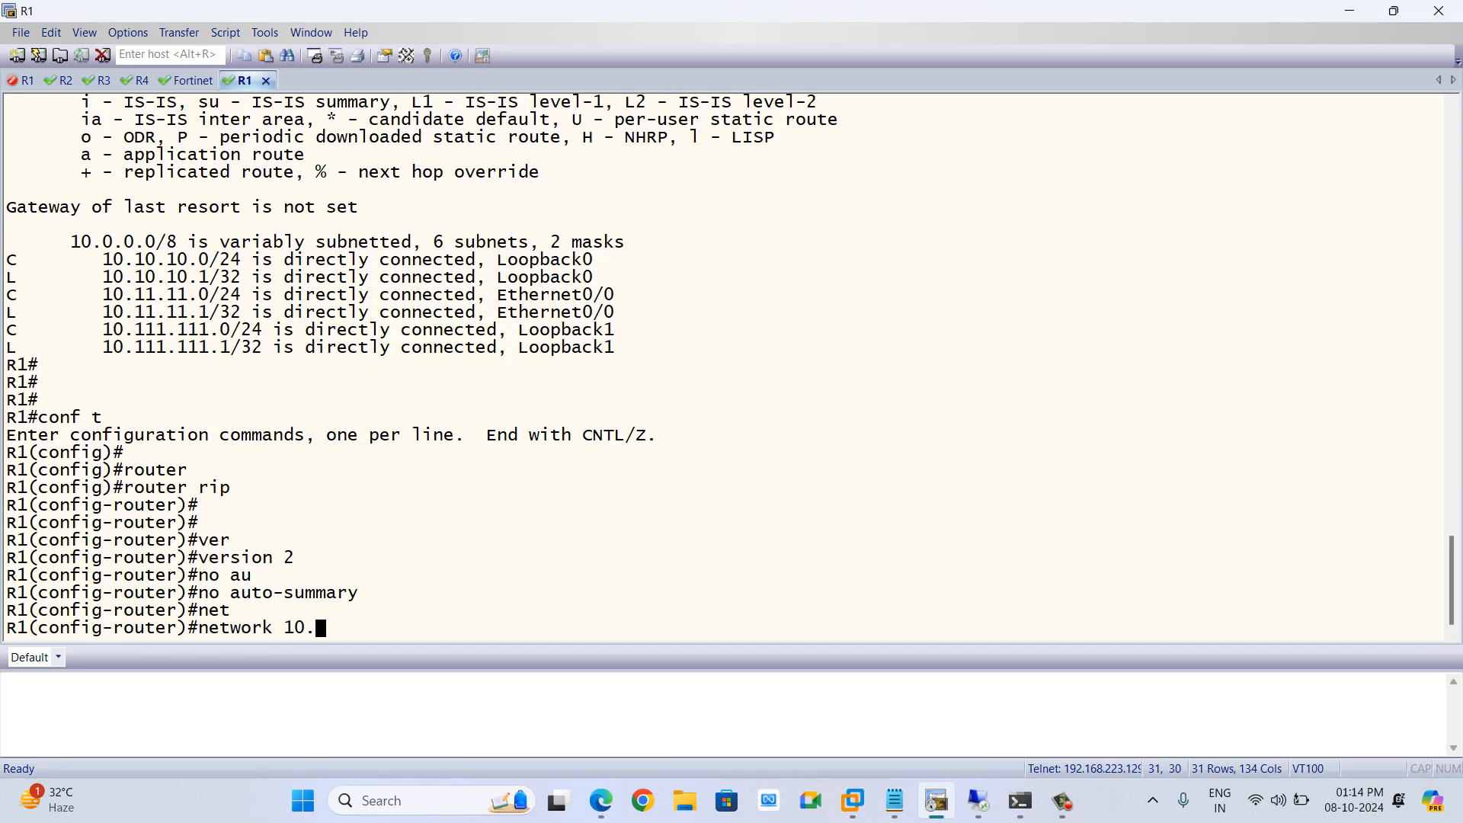
text(0.0.0)
key(Return)
key(Return)
key(Return)
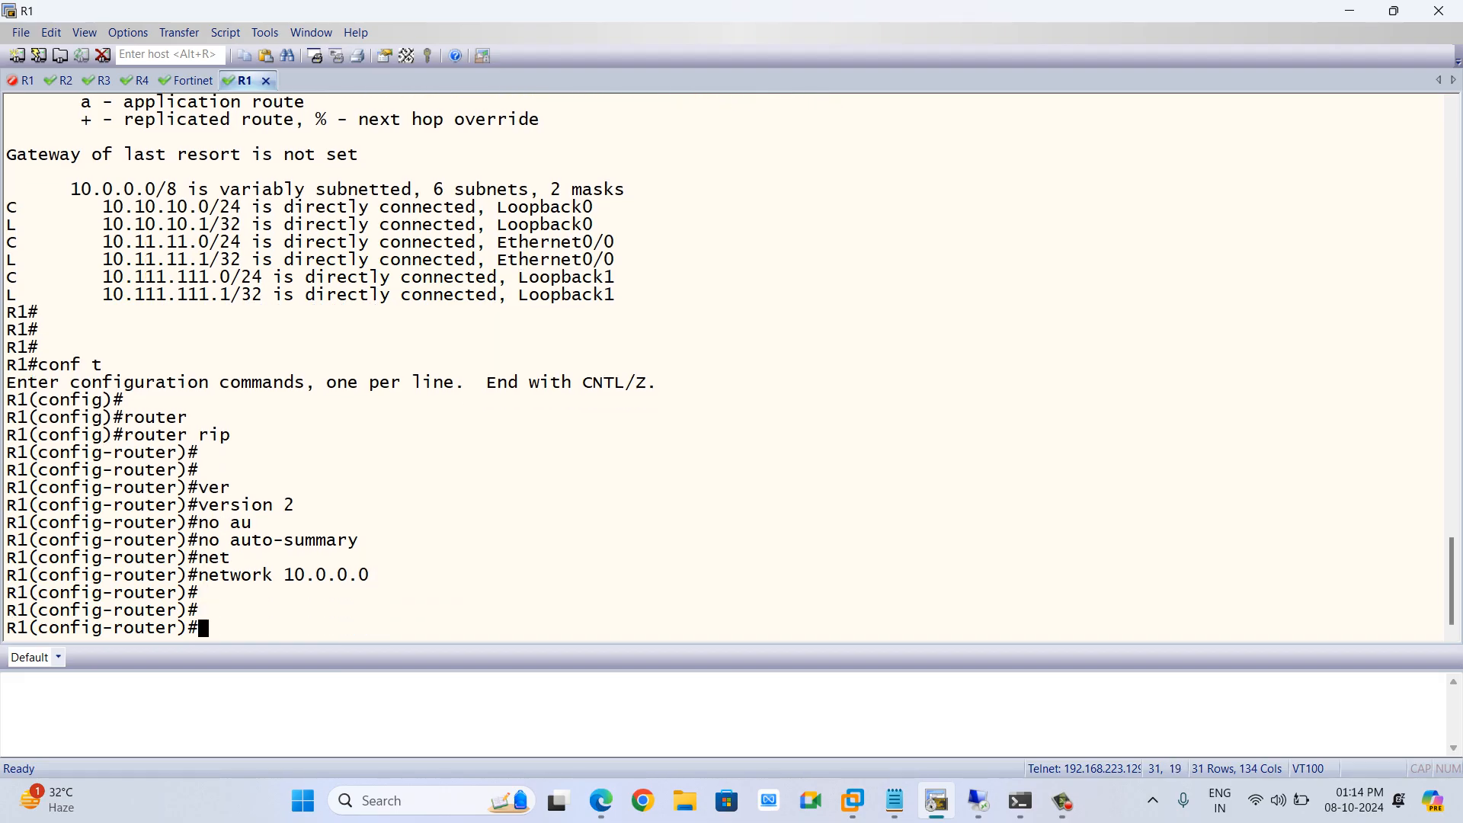
text(end)
Display R1's IP routing table repeatedly to review the routes learned through RIP
key(Return)
key(Return)
text(sh)
key(Tab)
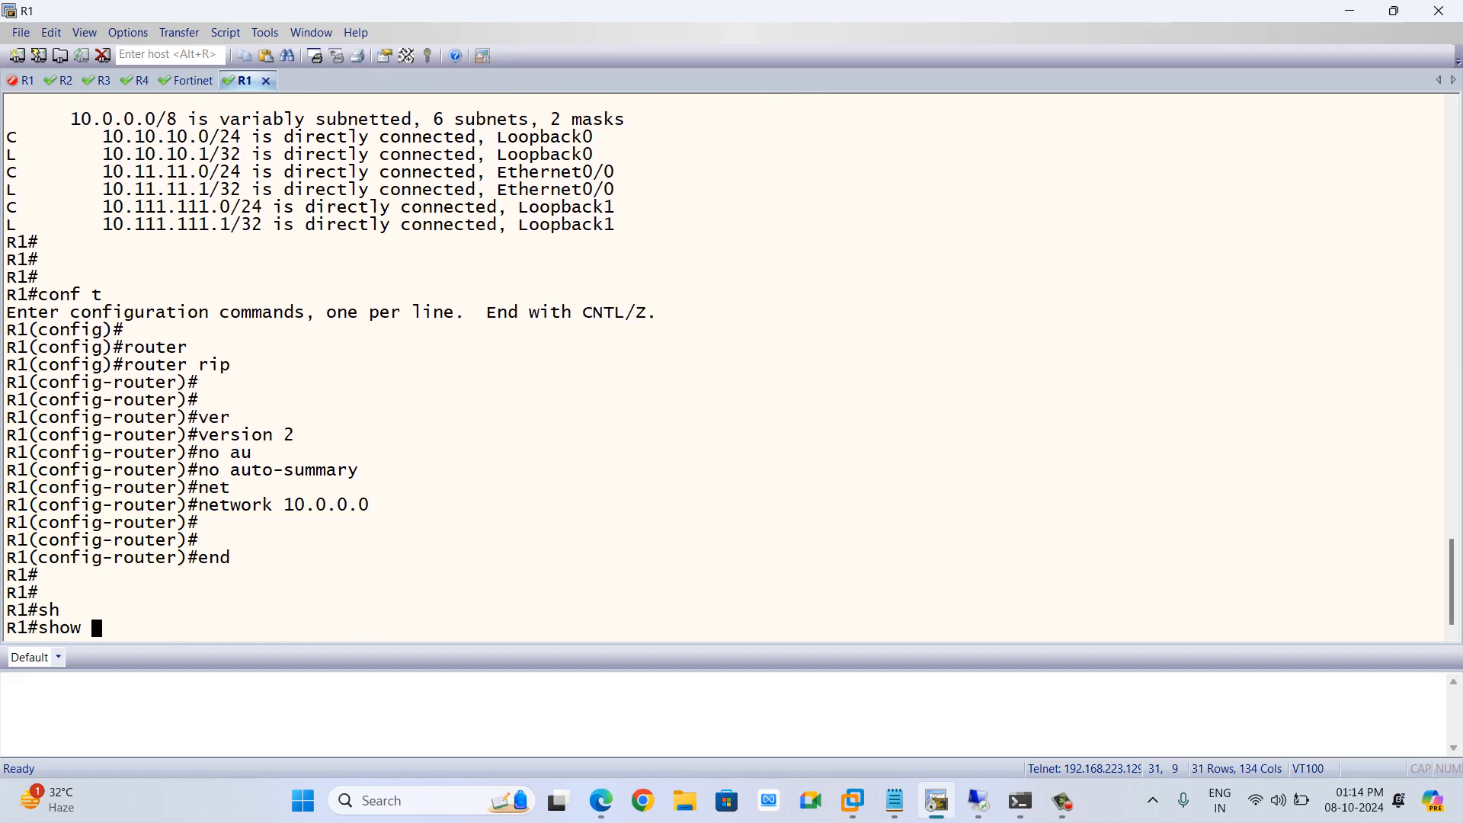
text(ip ro)
key(Tab)
key(Return)
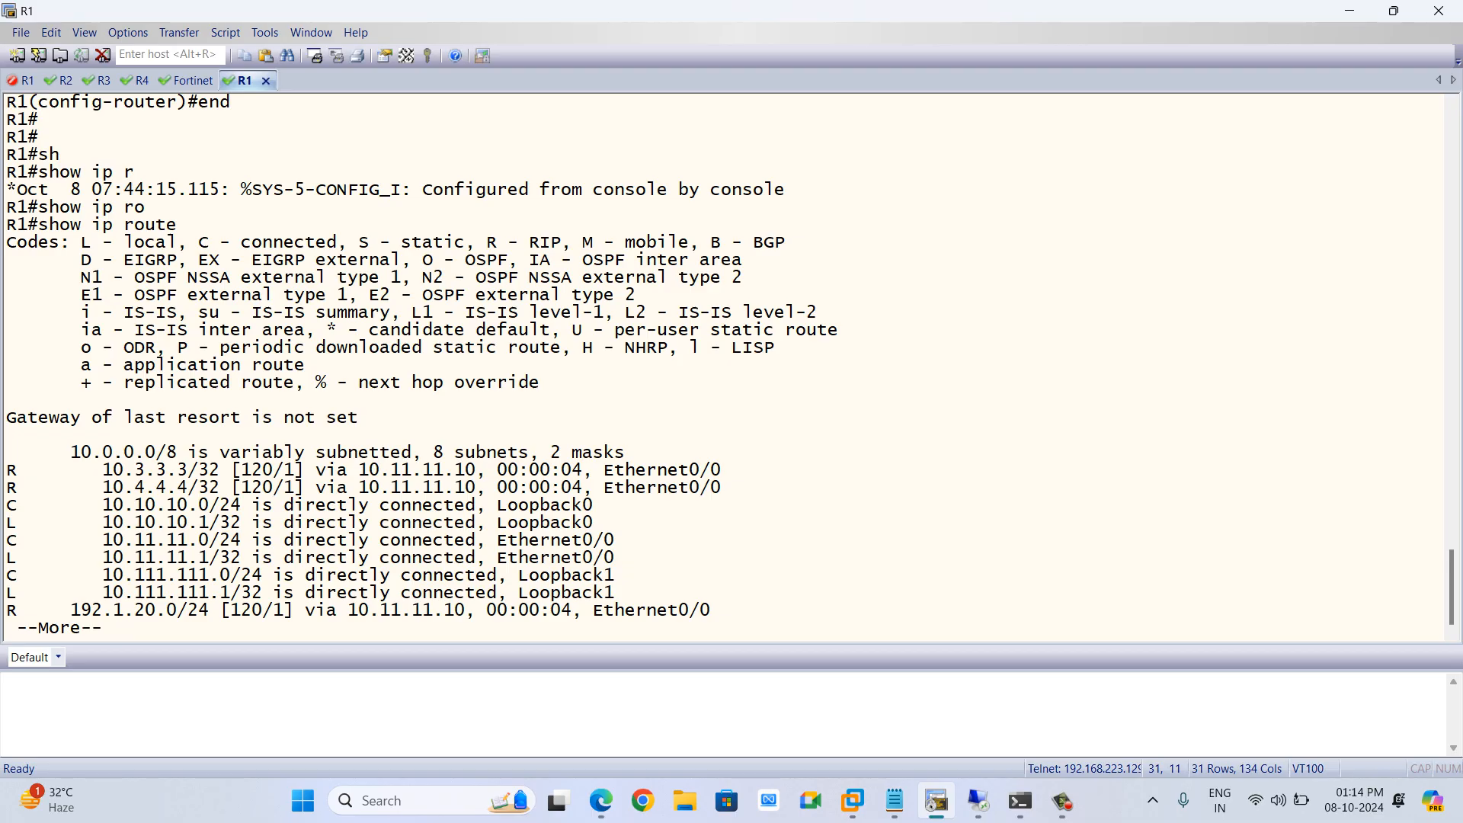
key(space)
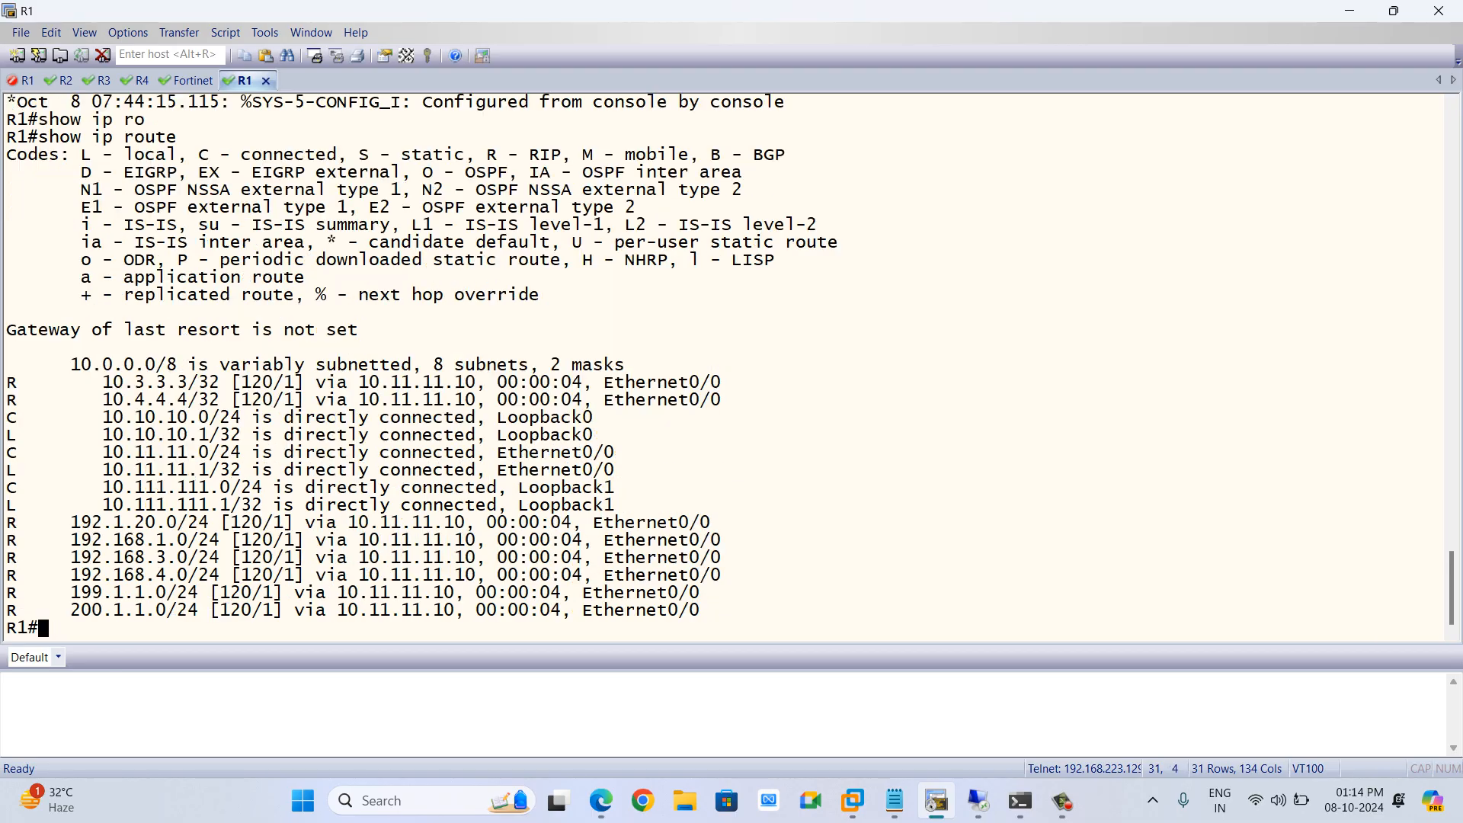
key(Up)
key(Return)
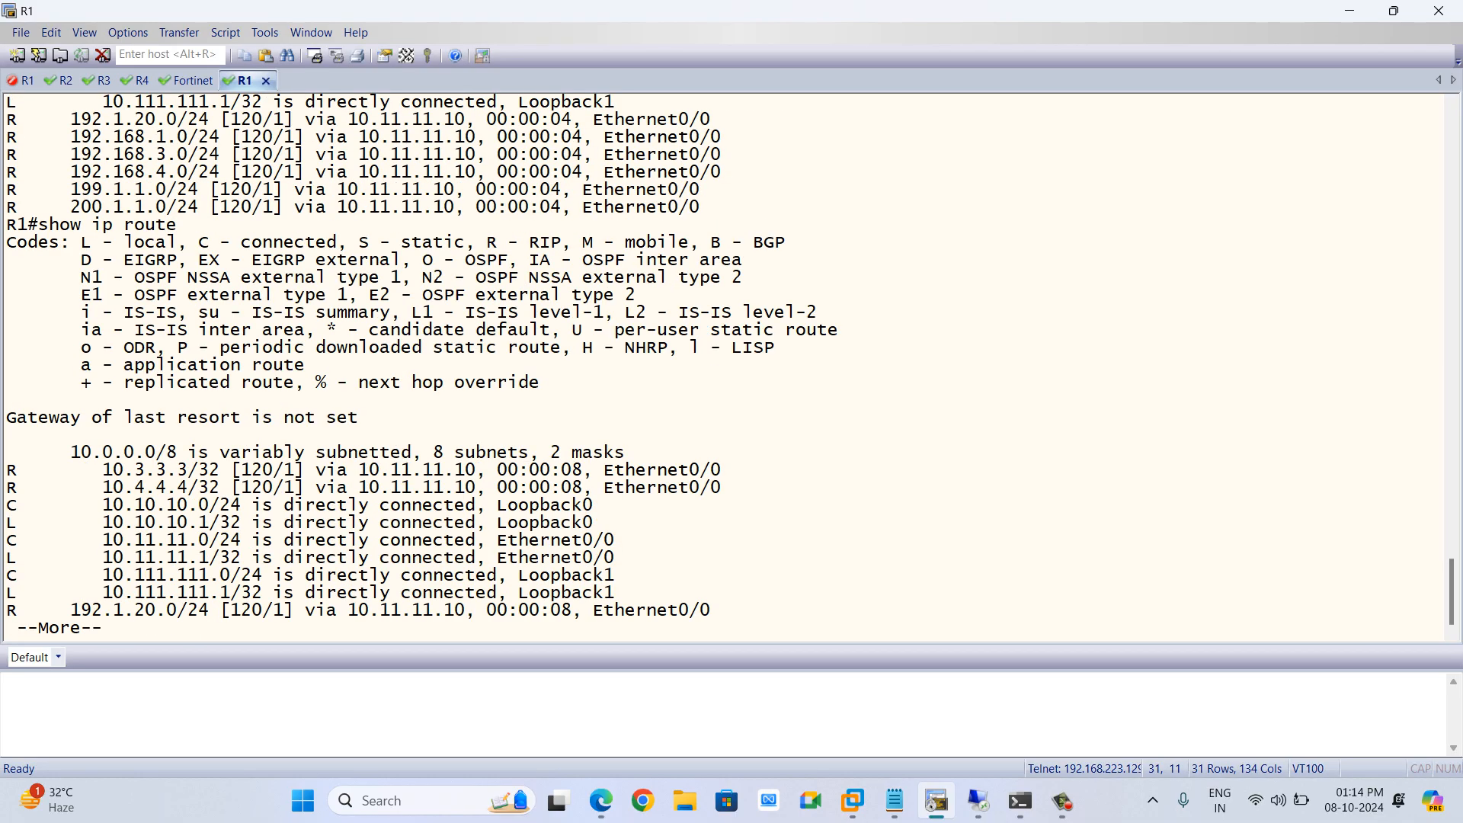
key(space)
key(Up)
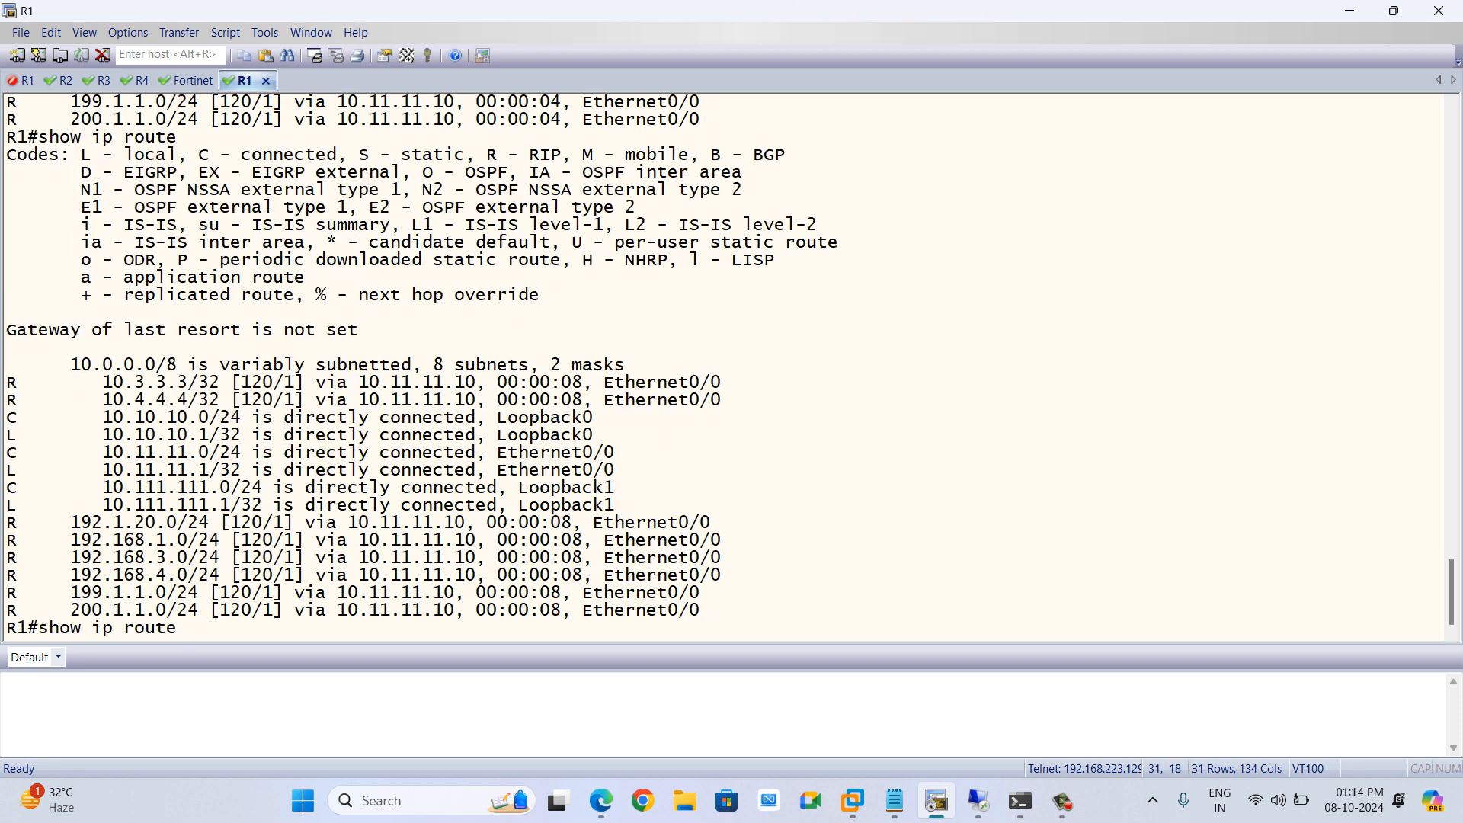
key(Return)
key(space)
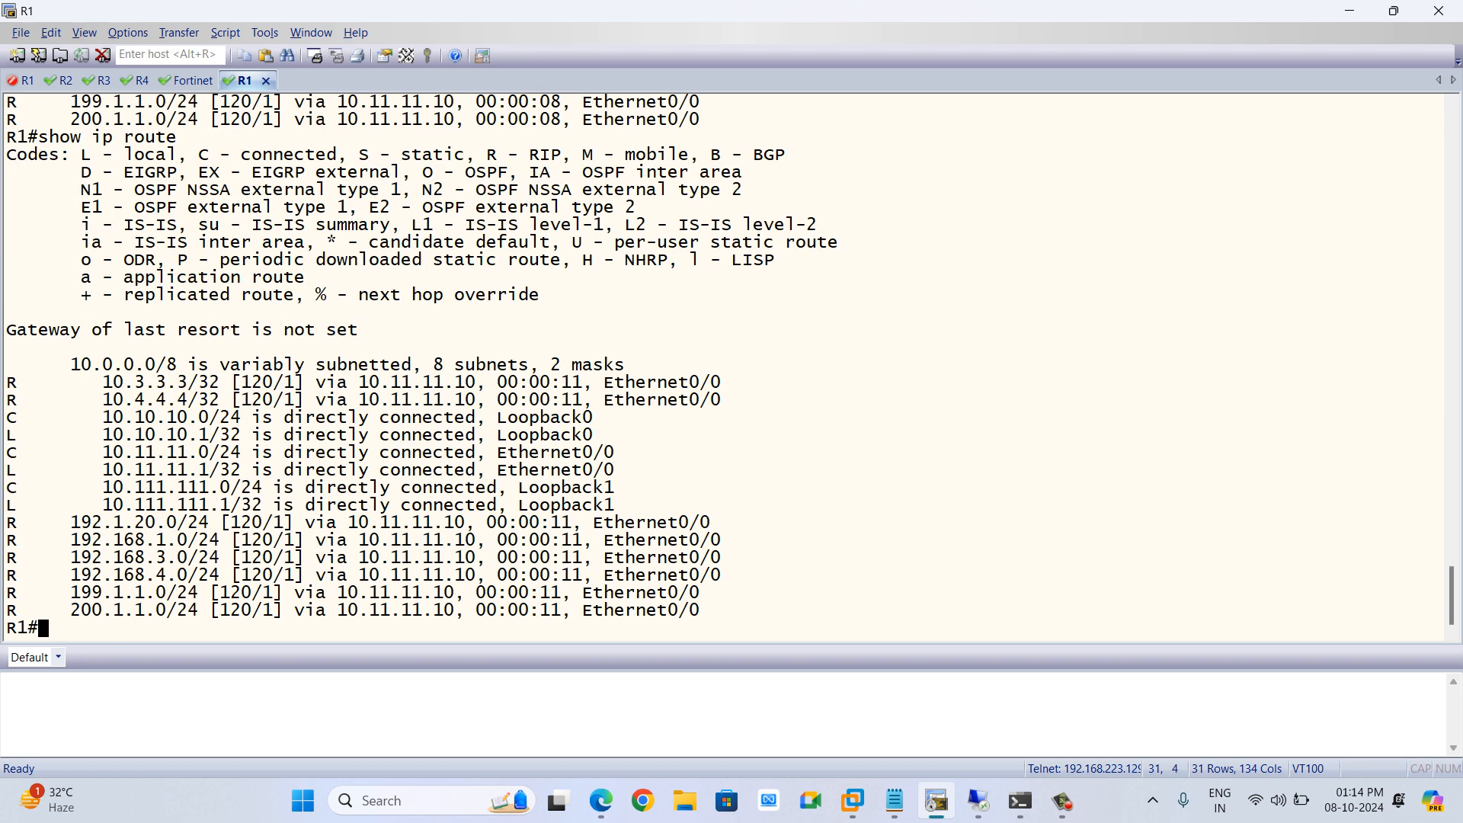
key(alt+Tab)
key(Tab)
key(Tab)
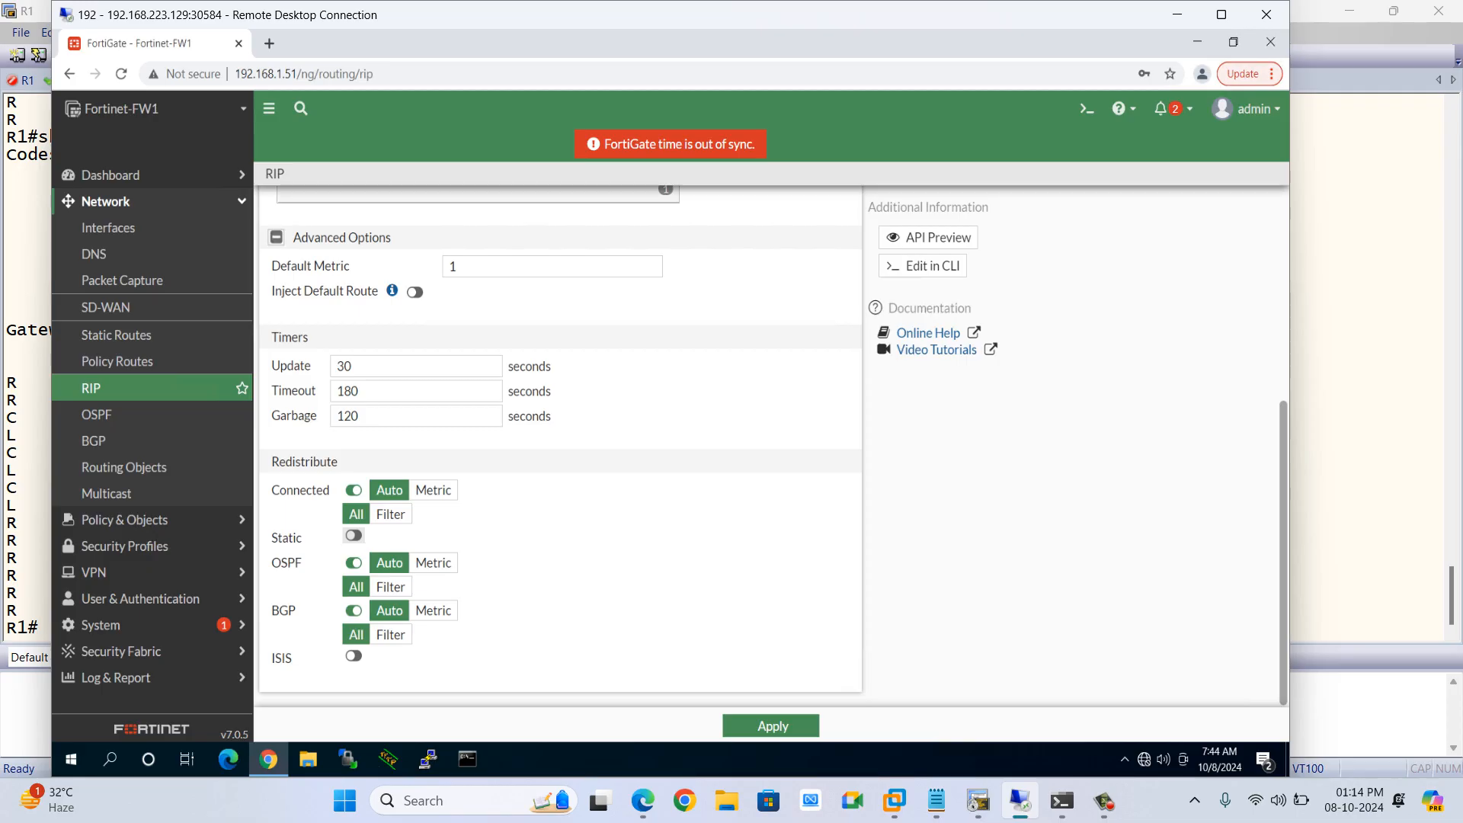
key(alt+Tab)
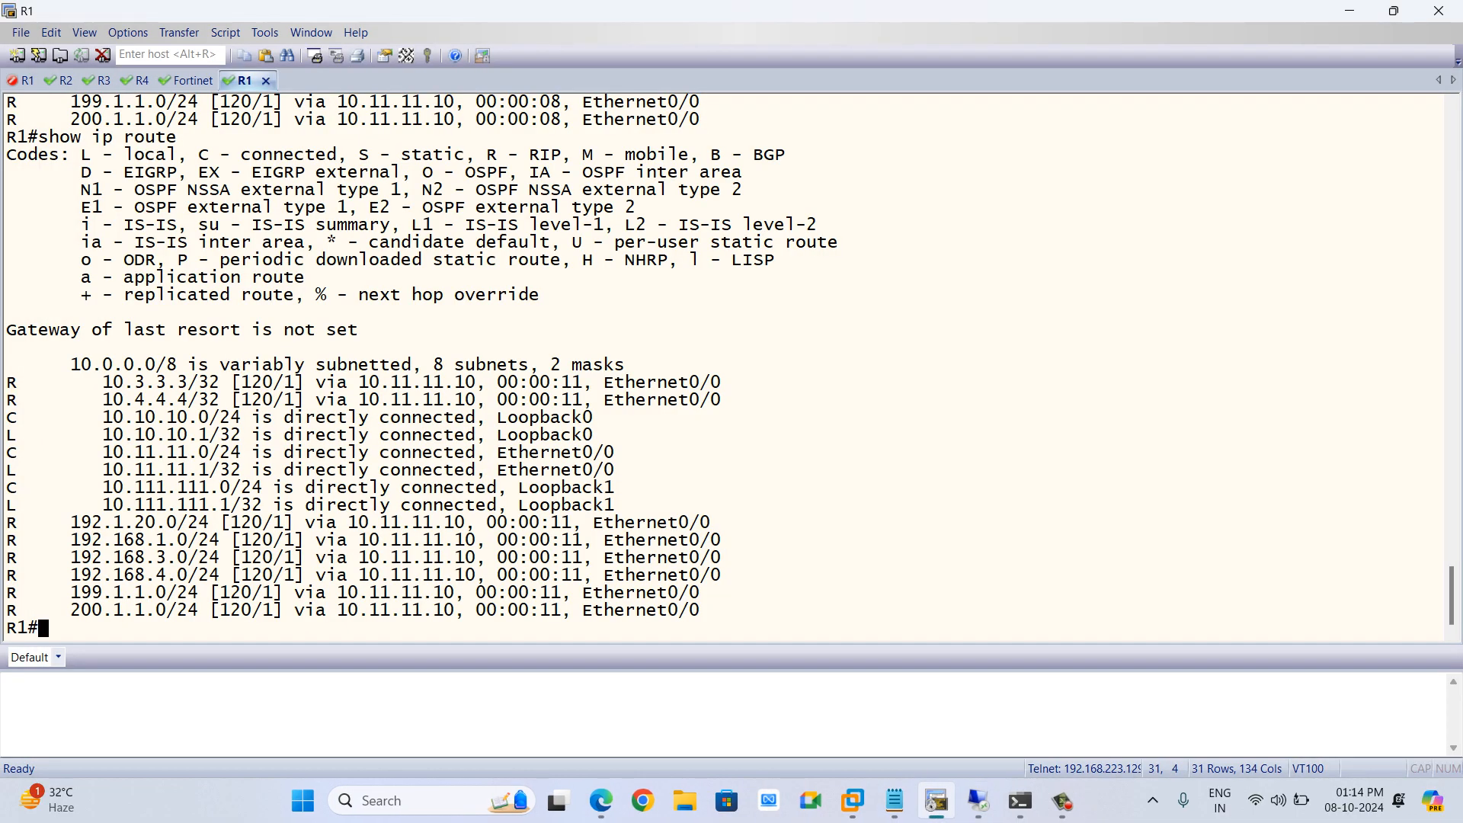
Rerun show ip route on R1 to check for updated routes
key(Up)
key(Return)
key(space)
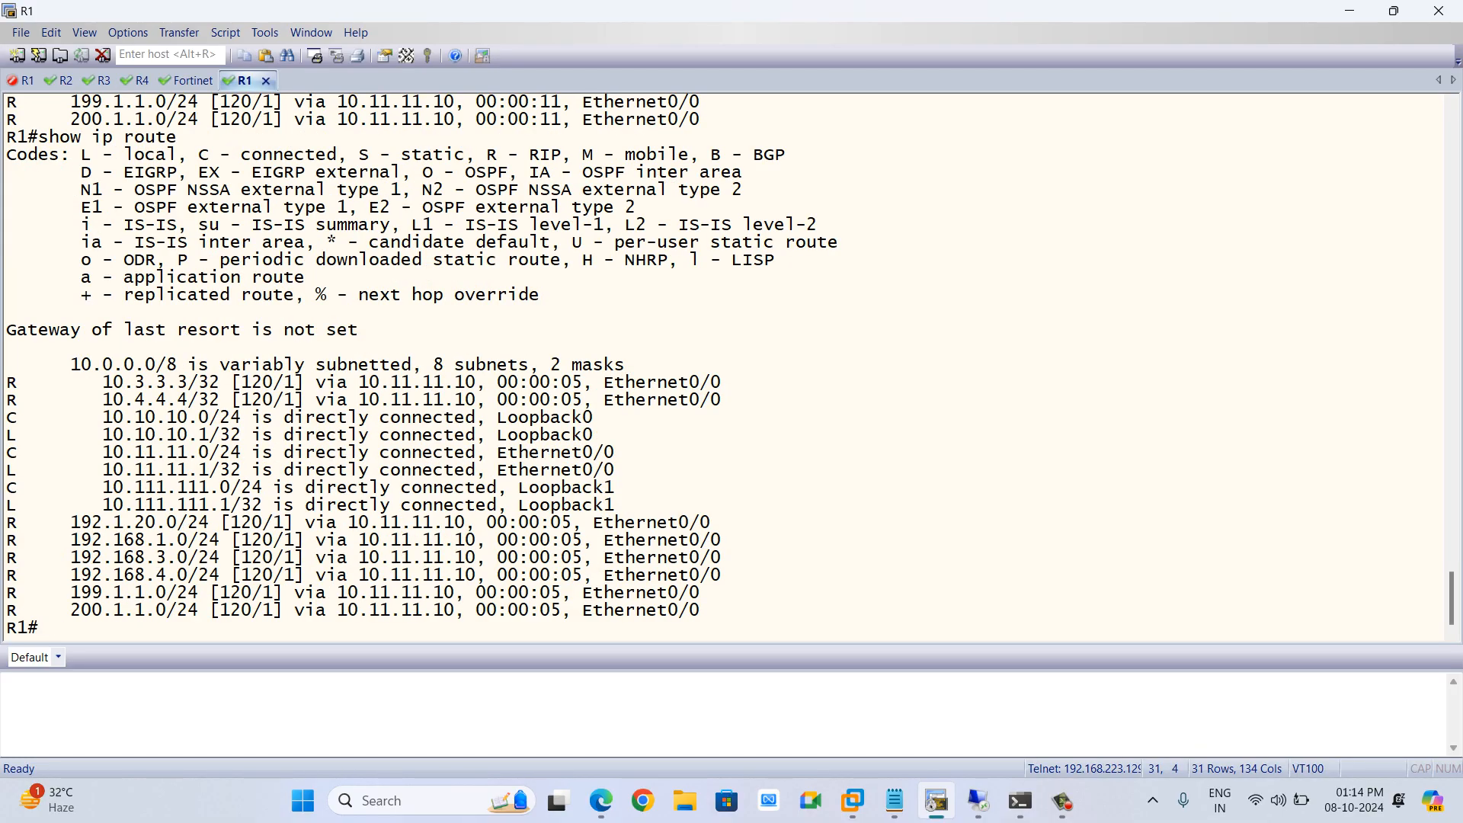
key(Up)
key(Return)
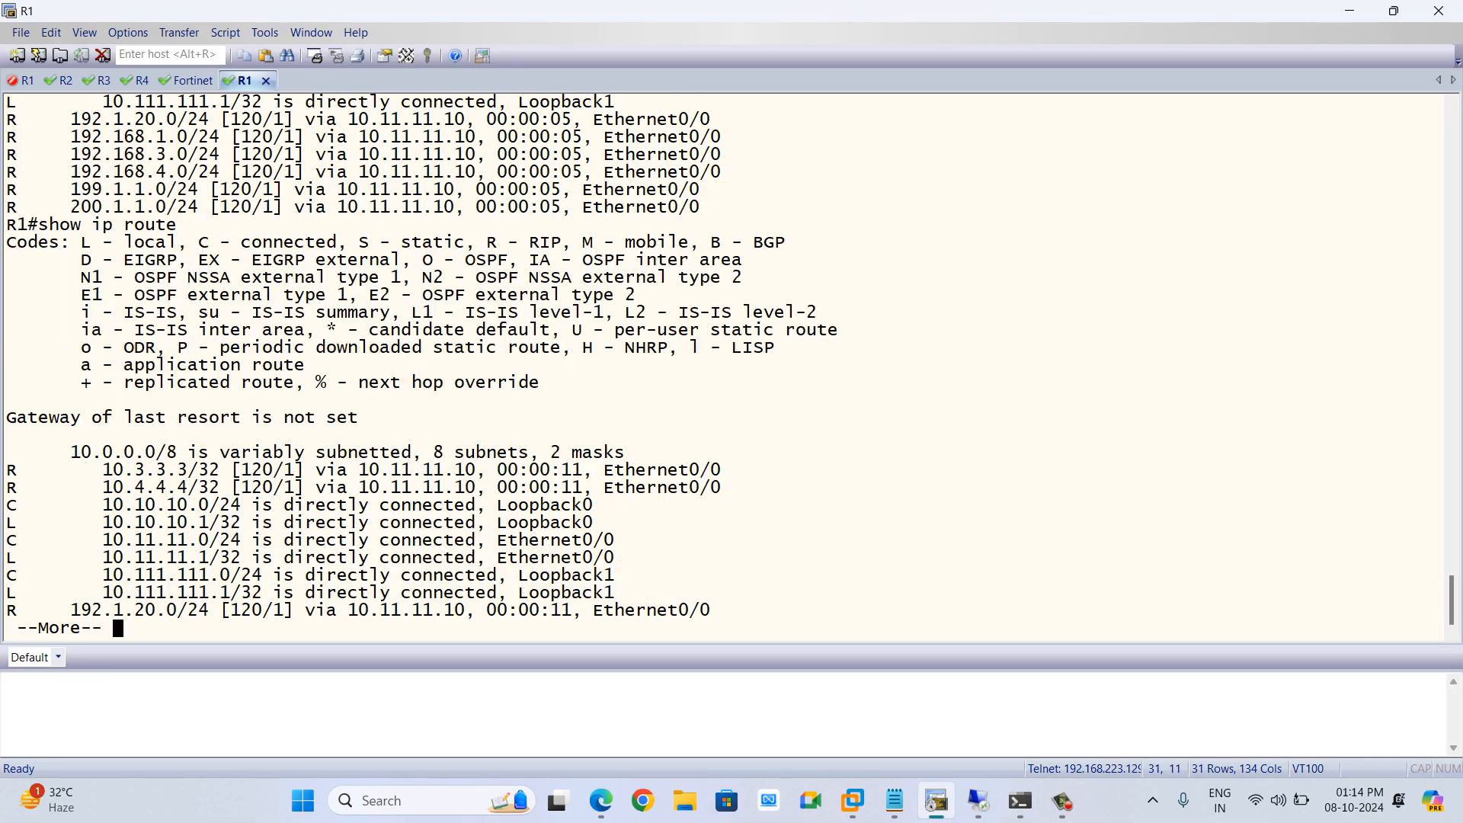
Enable redistribution of static routes in the FortiGate's RIP settings and apply the change
key(alt+Tab)
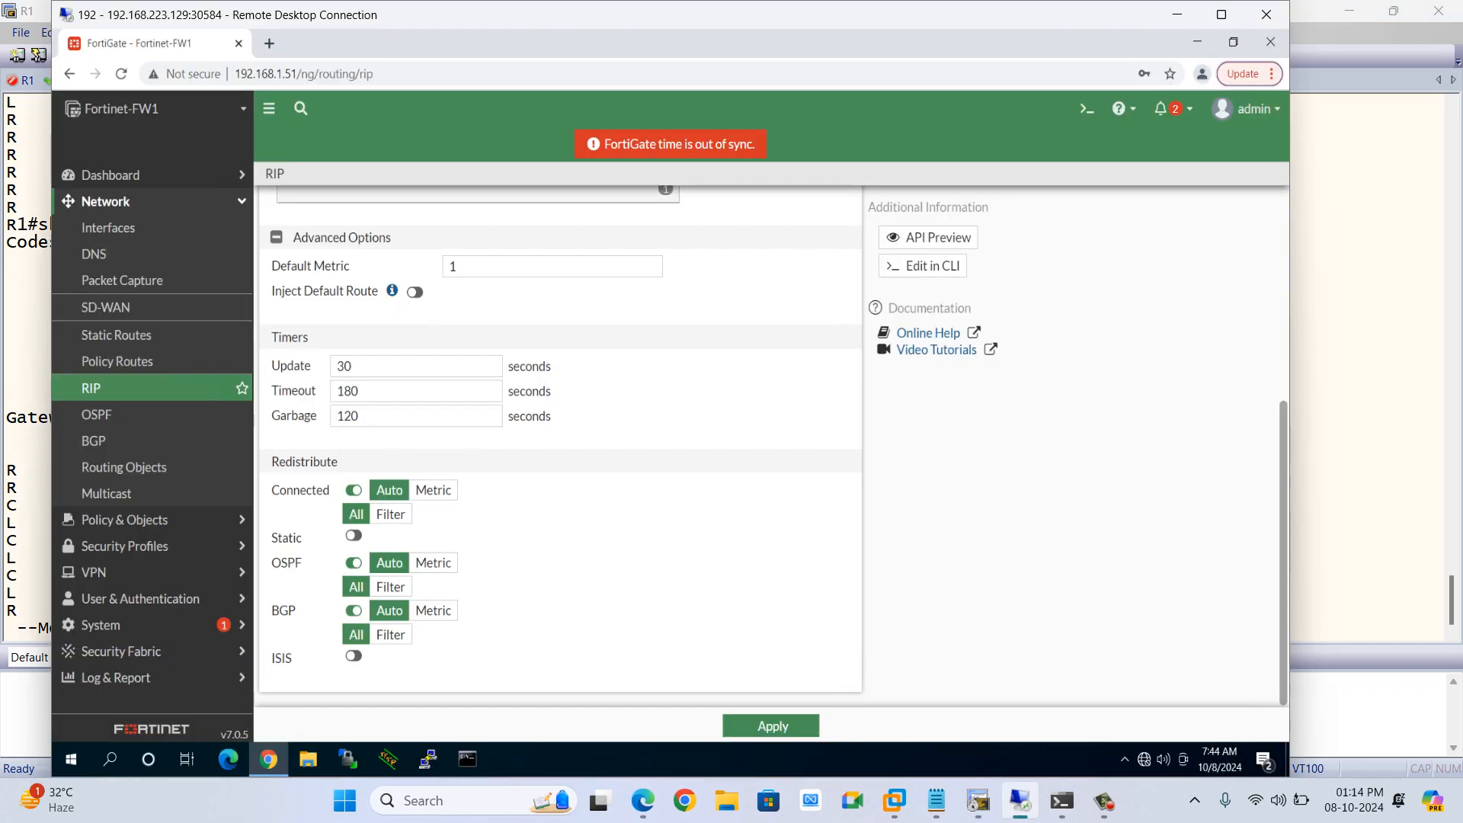
click(354, 536)
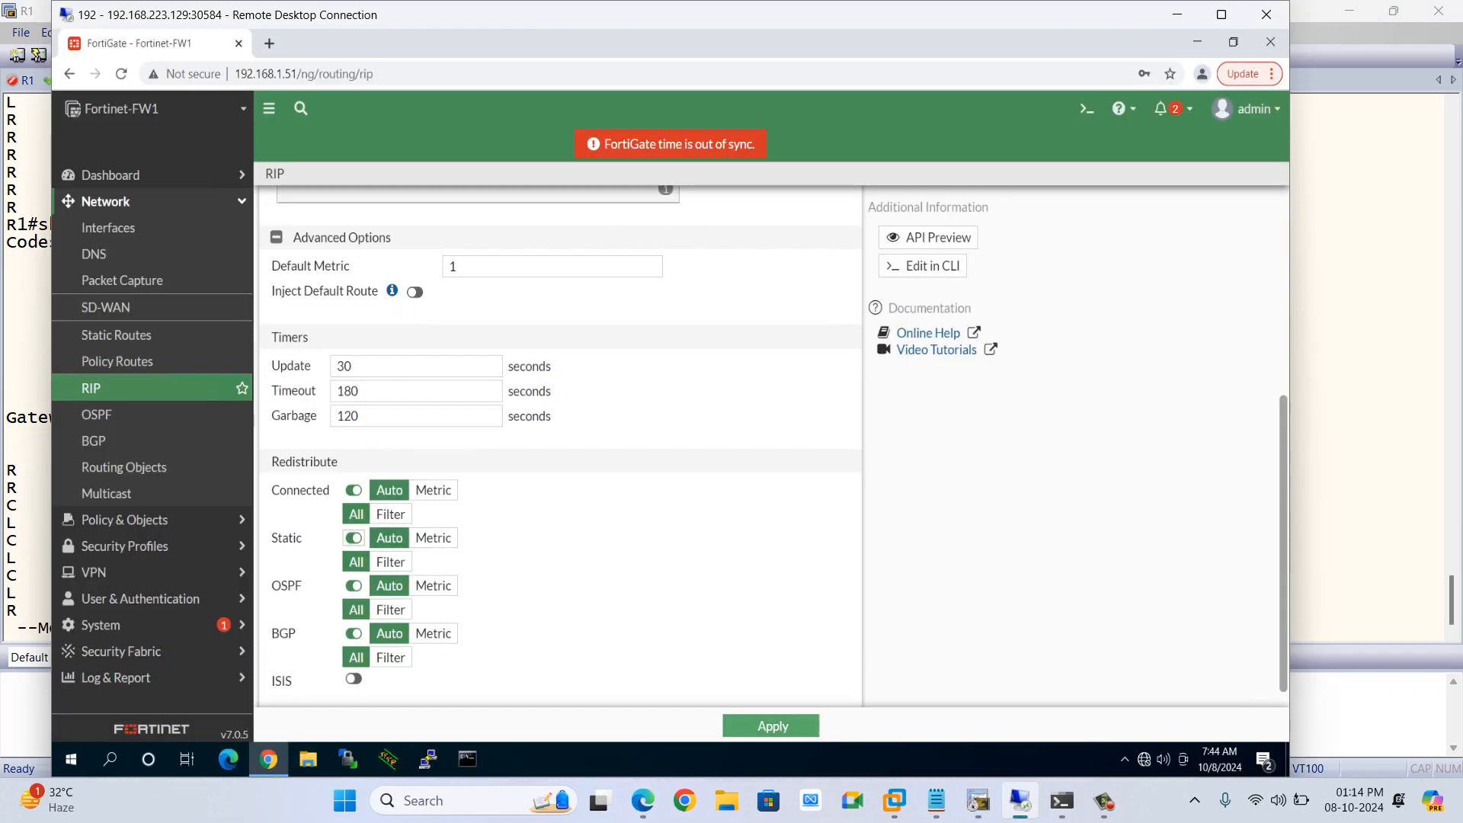
click(772, 725)
Redisplay R1's routing table to check for a RIP-learned default route
key(alt+Tab)
key(Up)
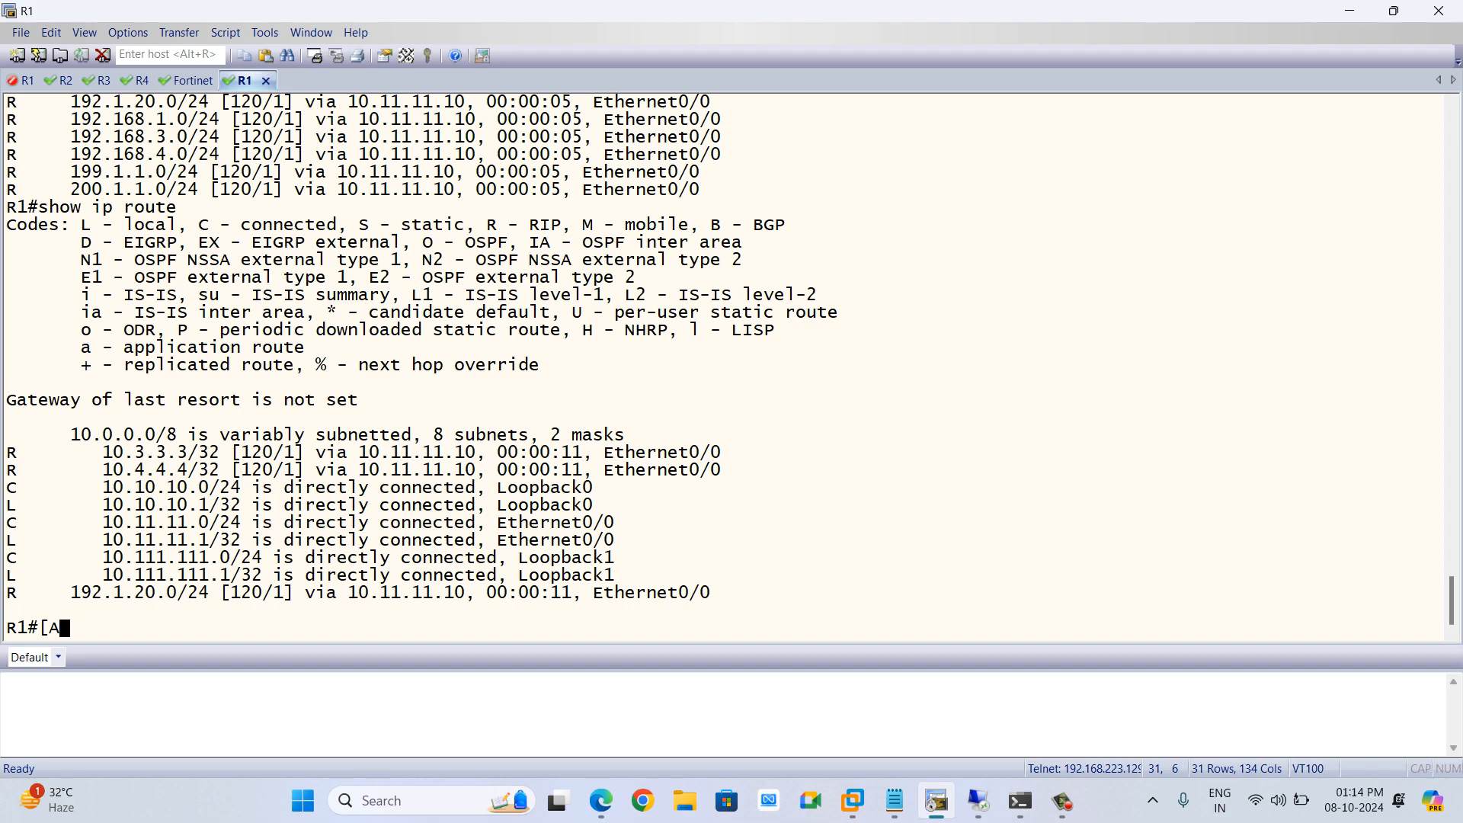
key(BackSpace)
key(BackSpace)
key(Up)
key(Return)
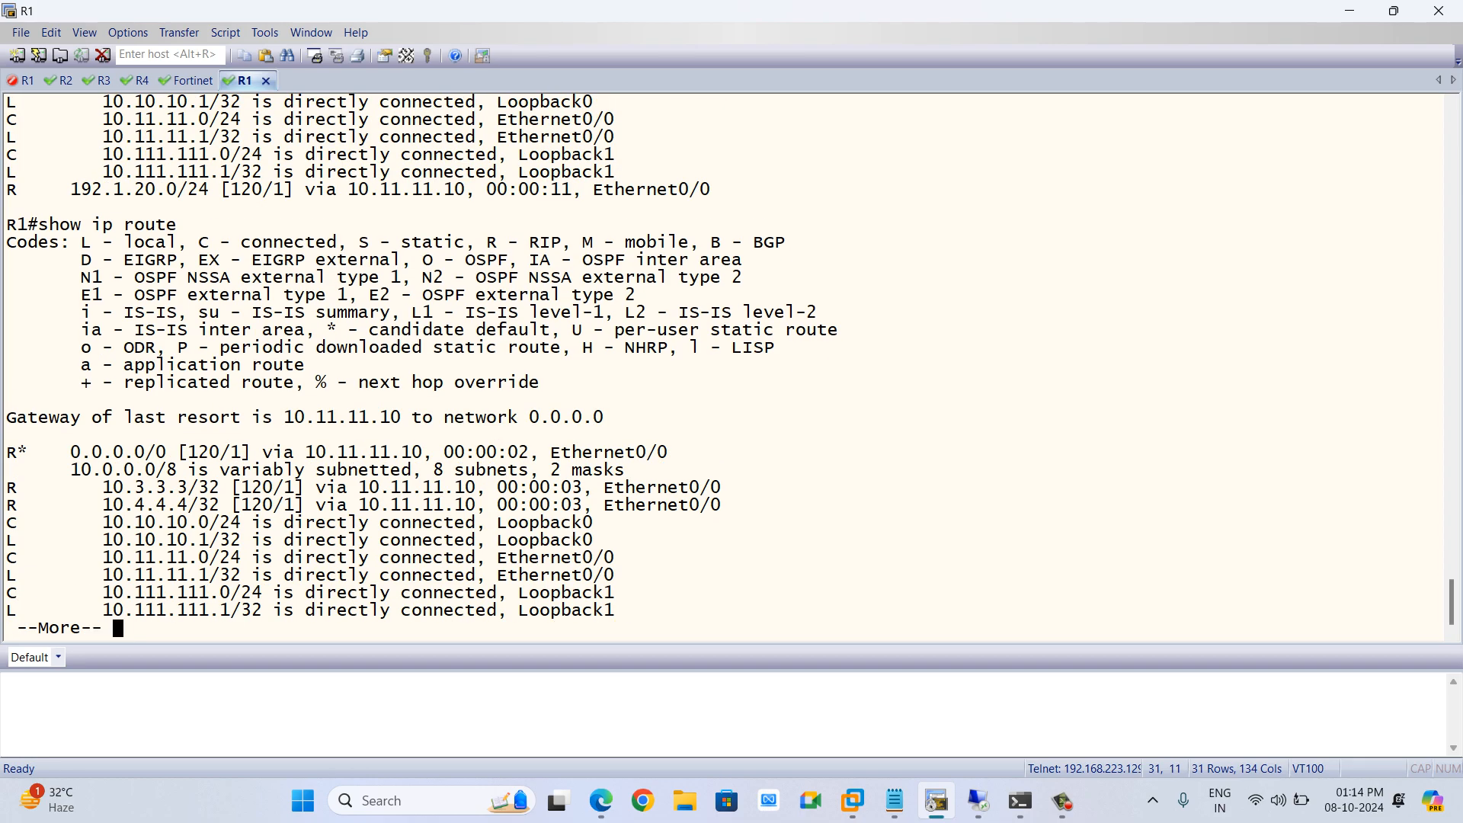
key(alt+Tab)
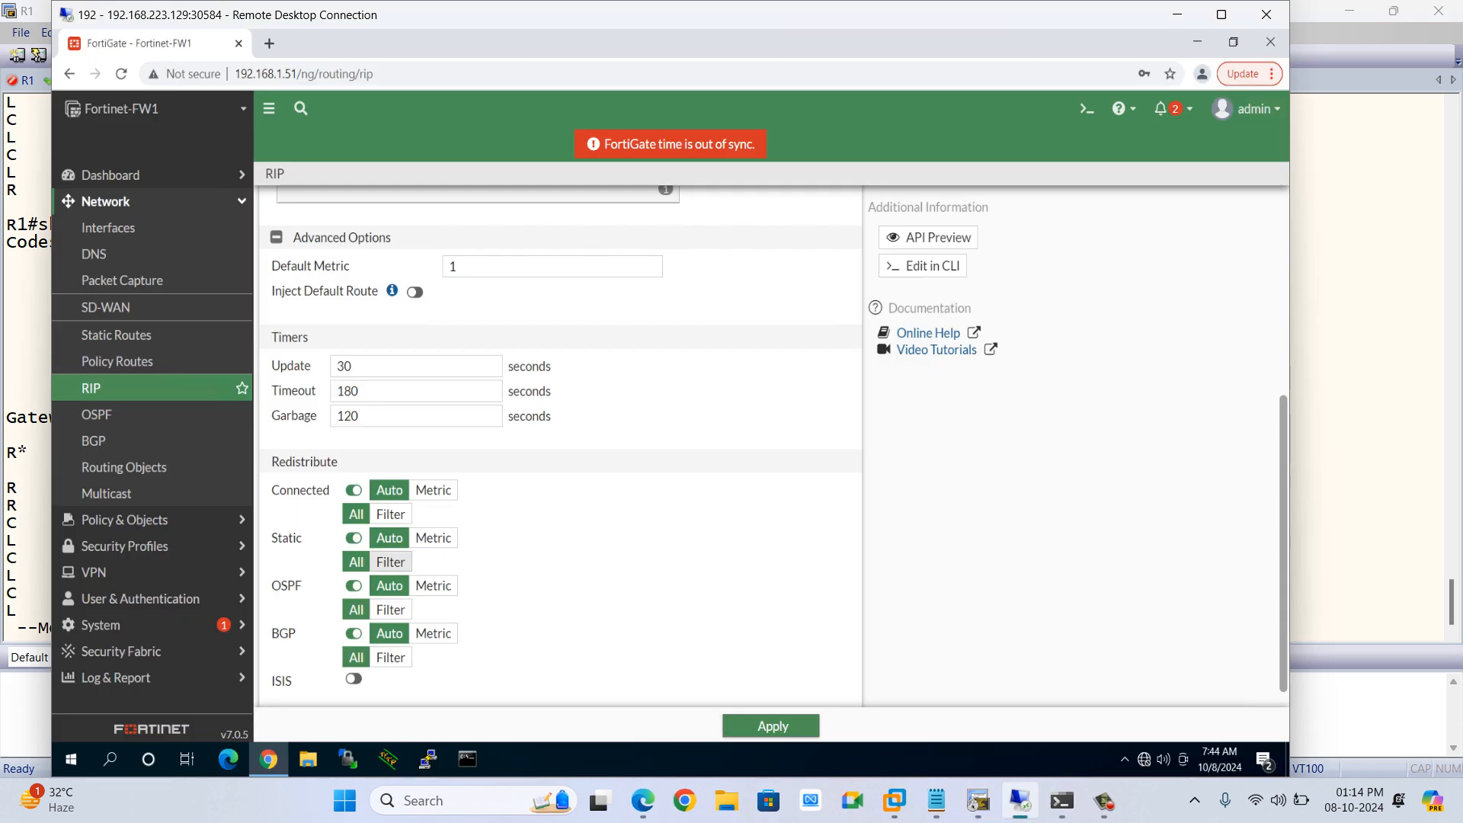
click(353, 537)
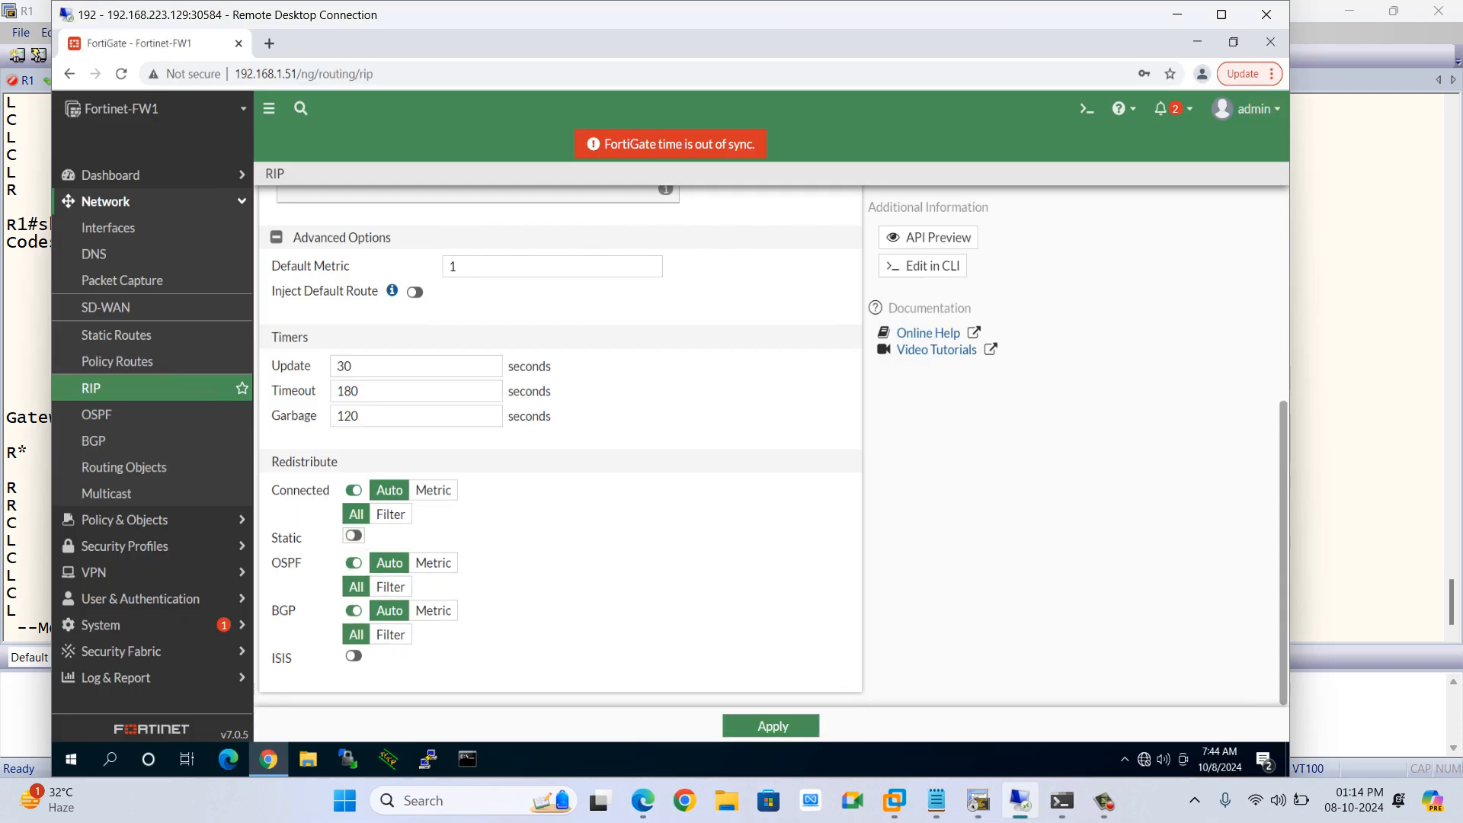
click(353, 537)
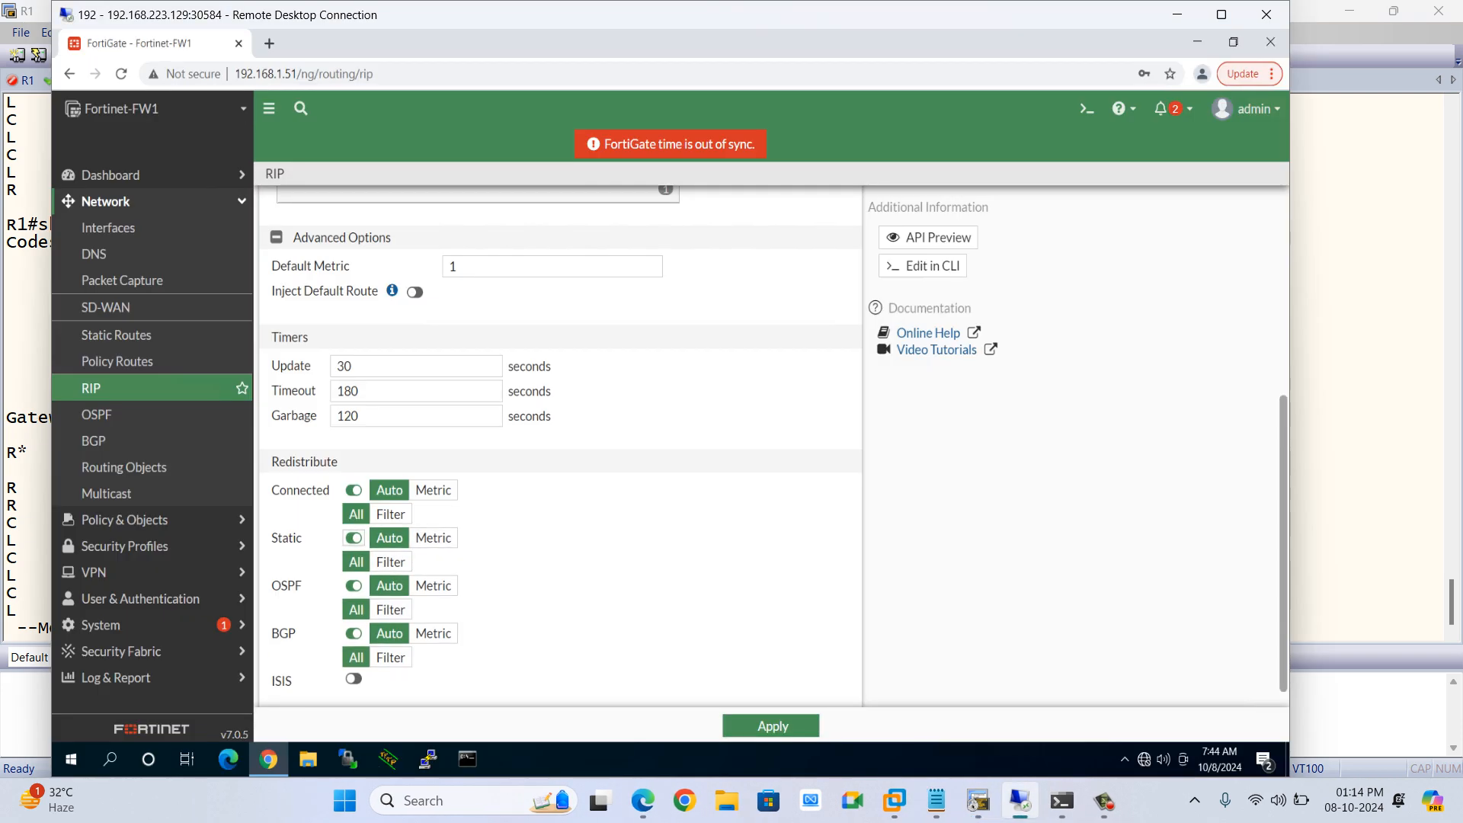
click(772, 725)
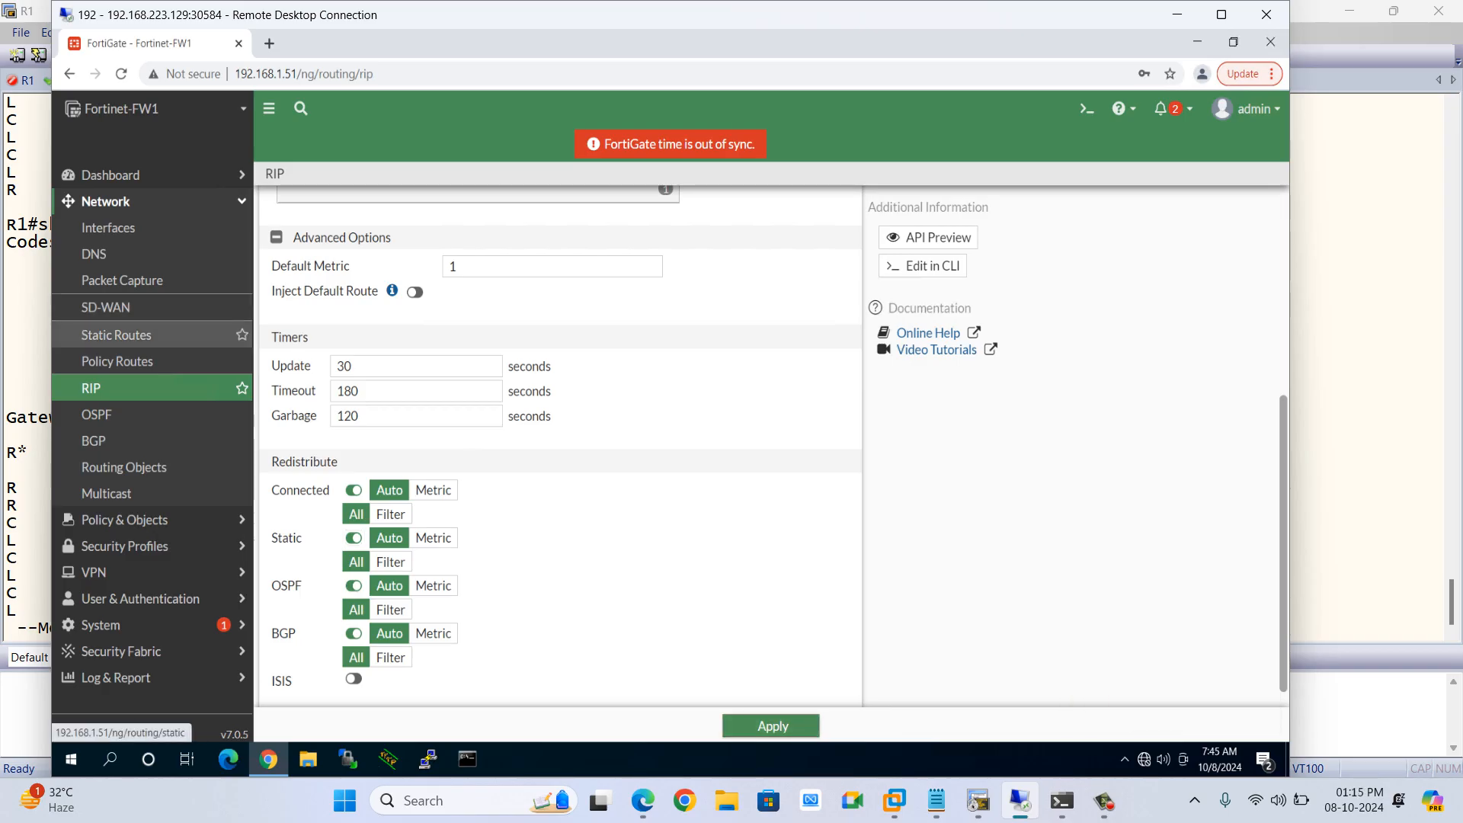
Create a new FortiGate static route 0.0.0.0/0.0.0.0 with gateway address 192.1.20.11
click(116, 334)
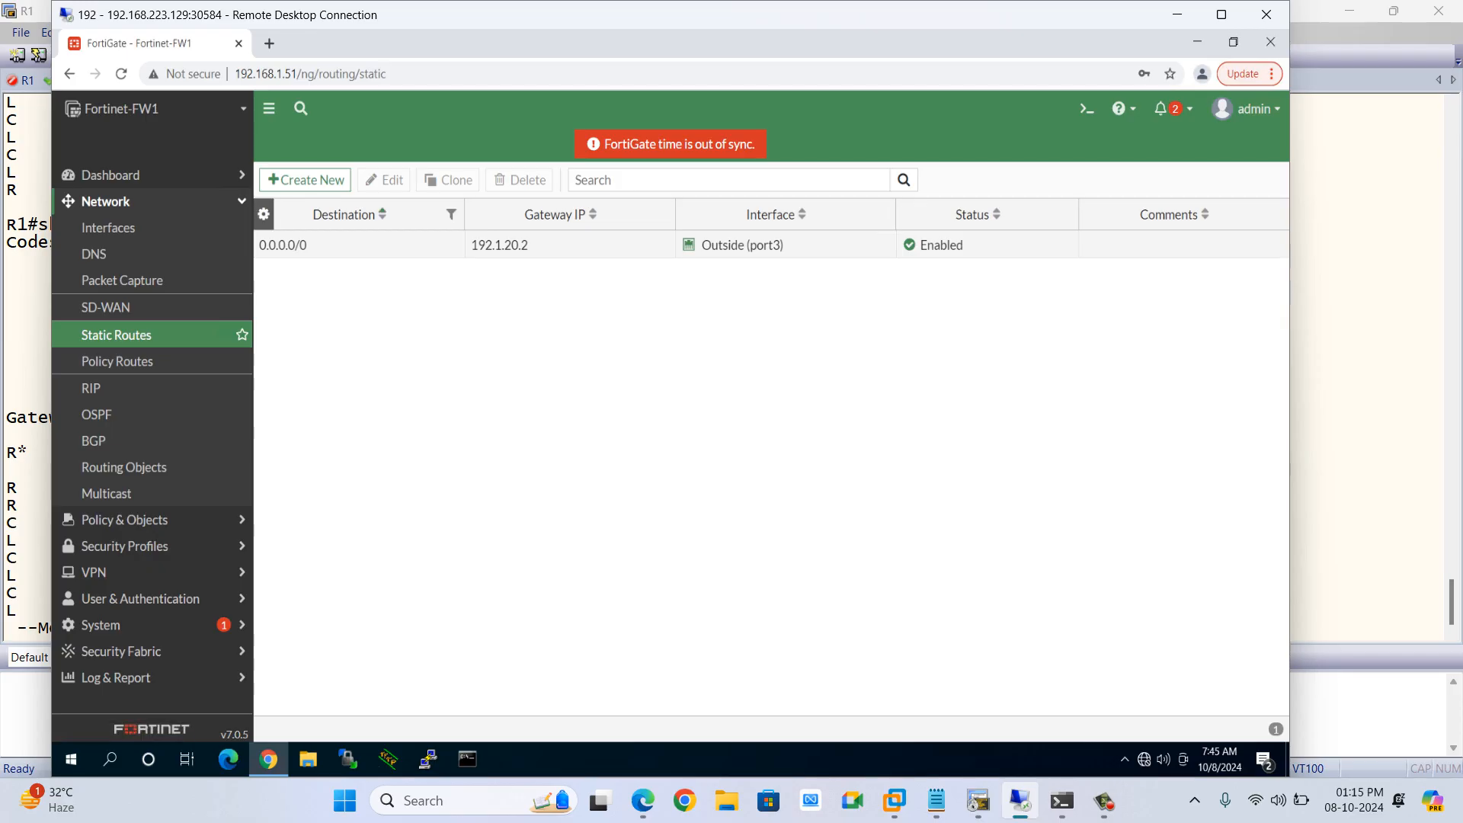
click(305, 180)
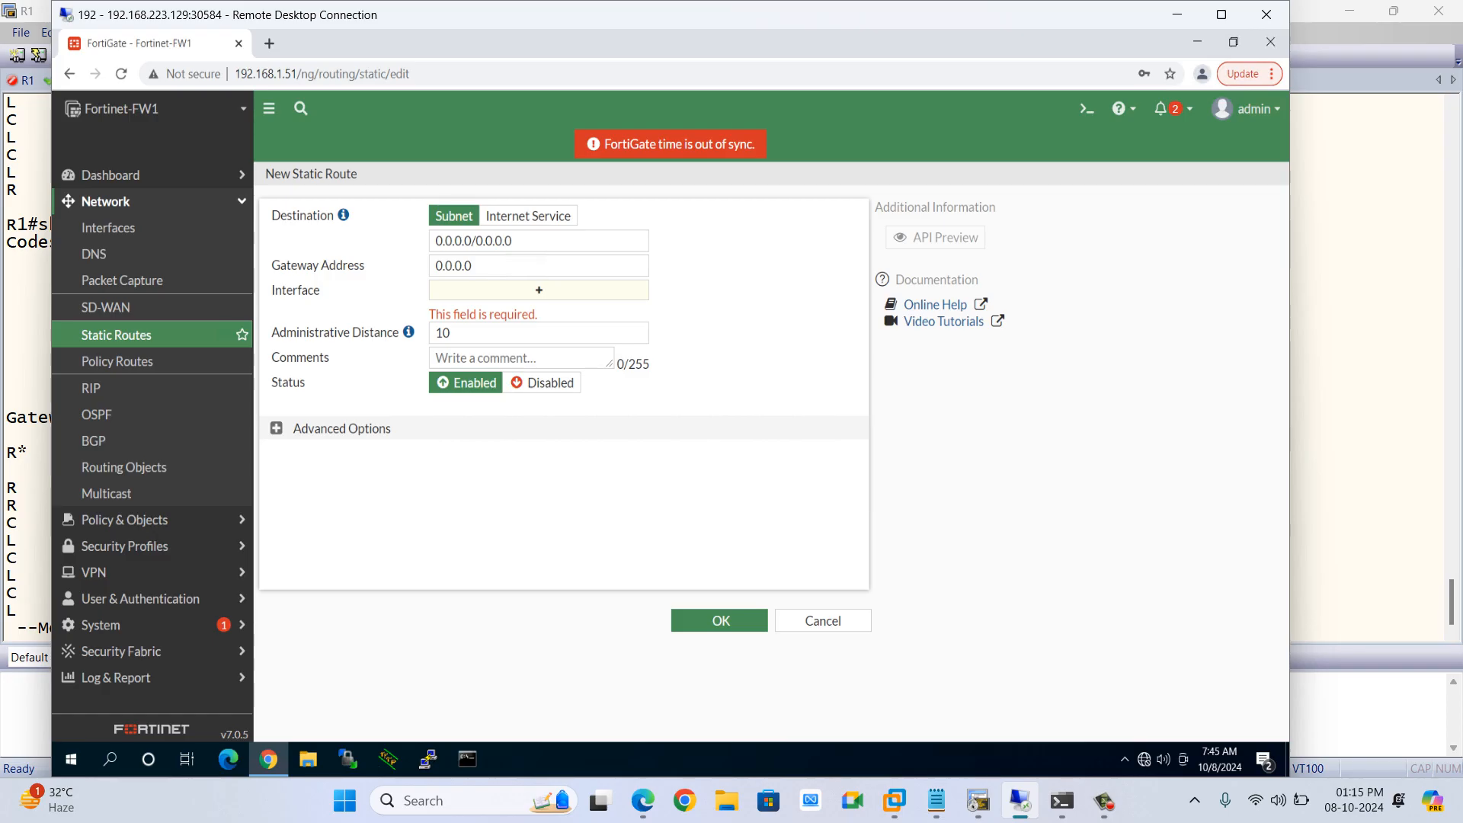
click(487, 265)
key(BackSpace)
key(BackSpace)
key(BackSpace)
key(BackSpace)
key(BackSpace)
key(BackSpace)
key(BackSpace)
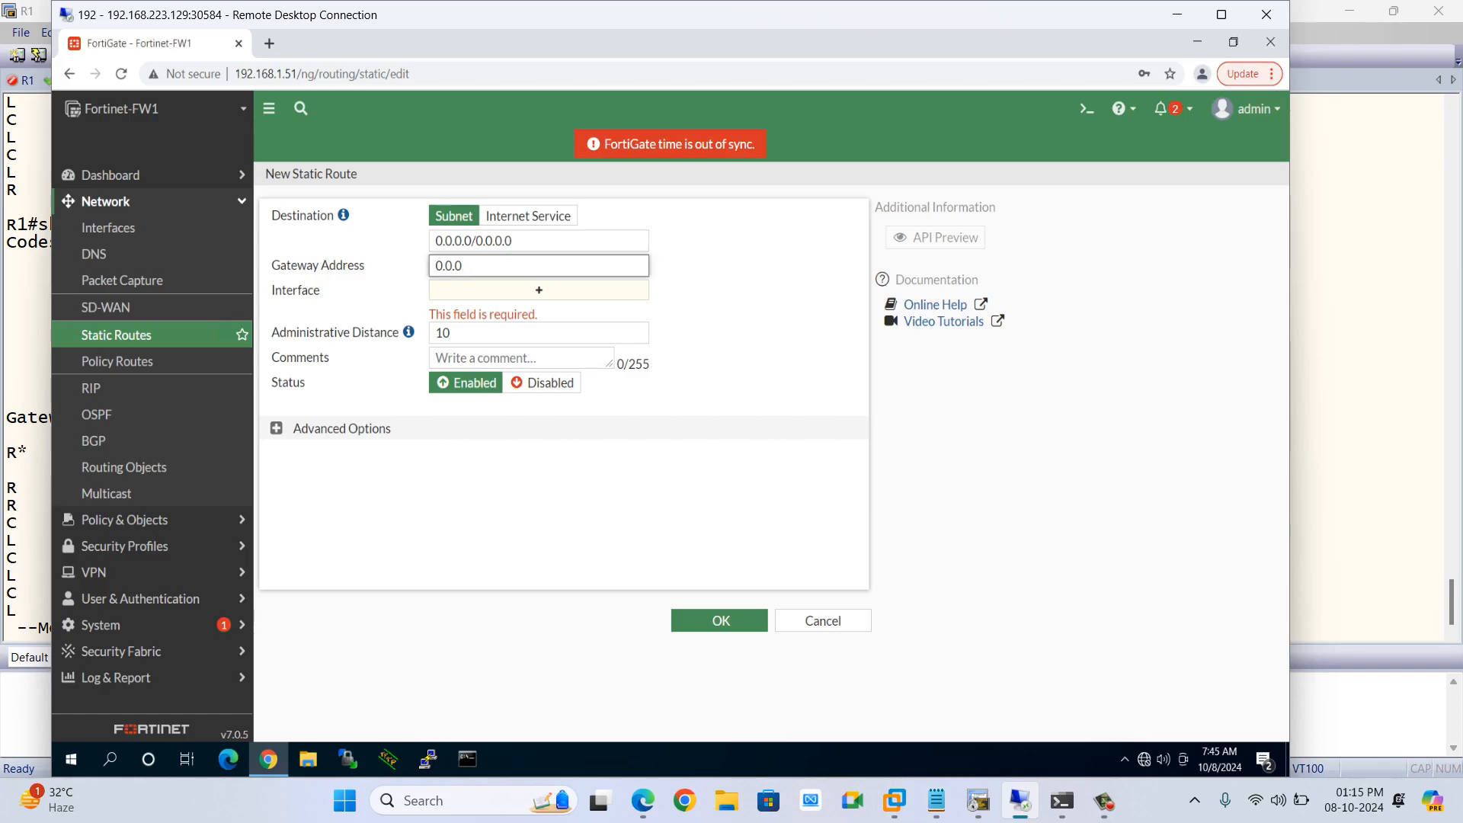
text(192.1.20.11)
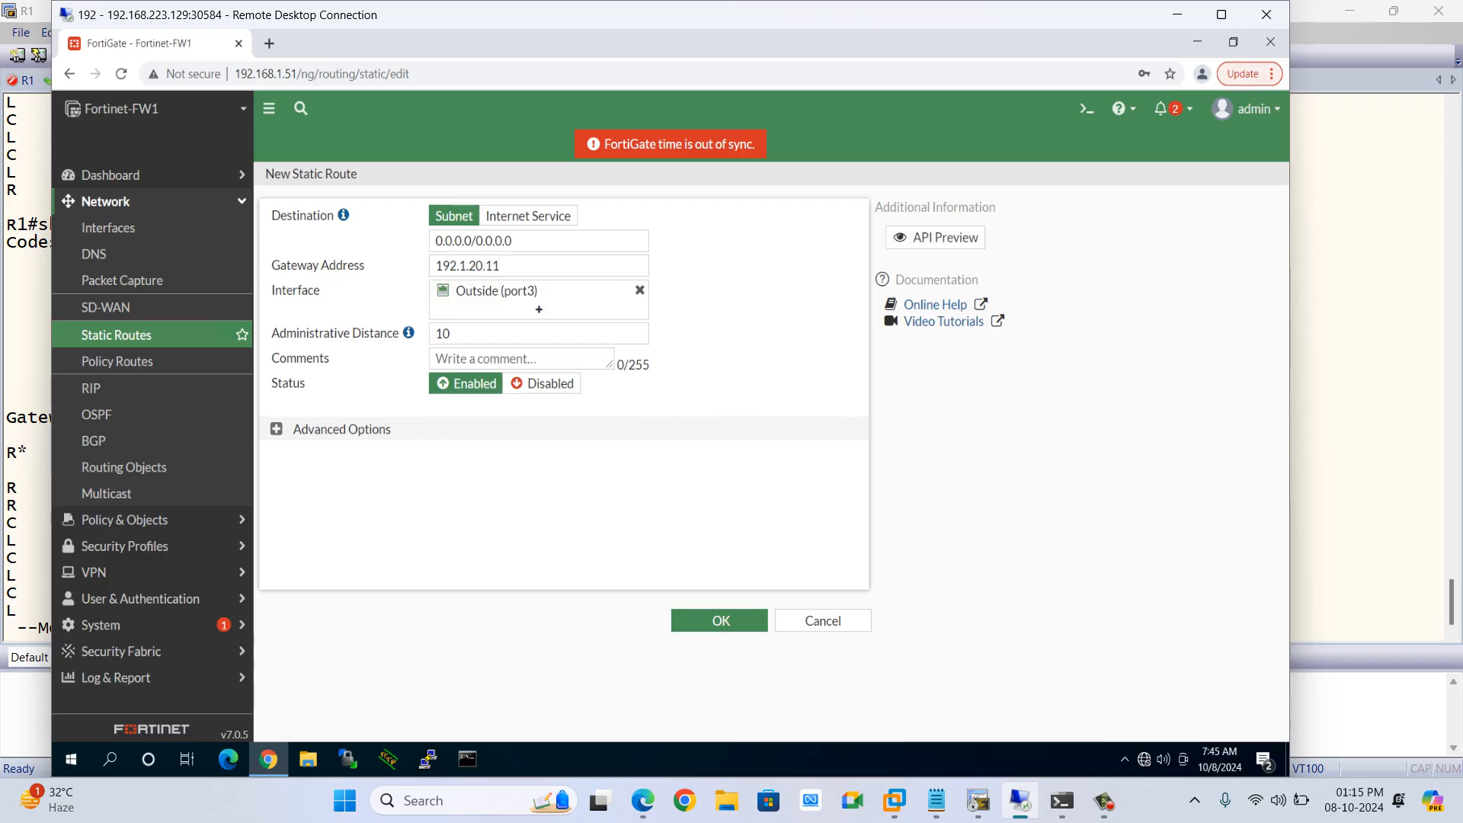
key(Return)
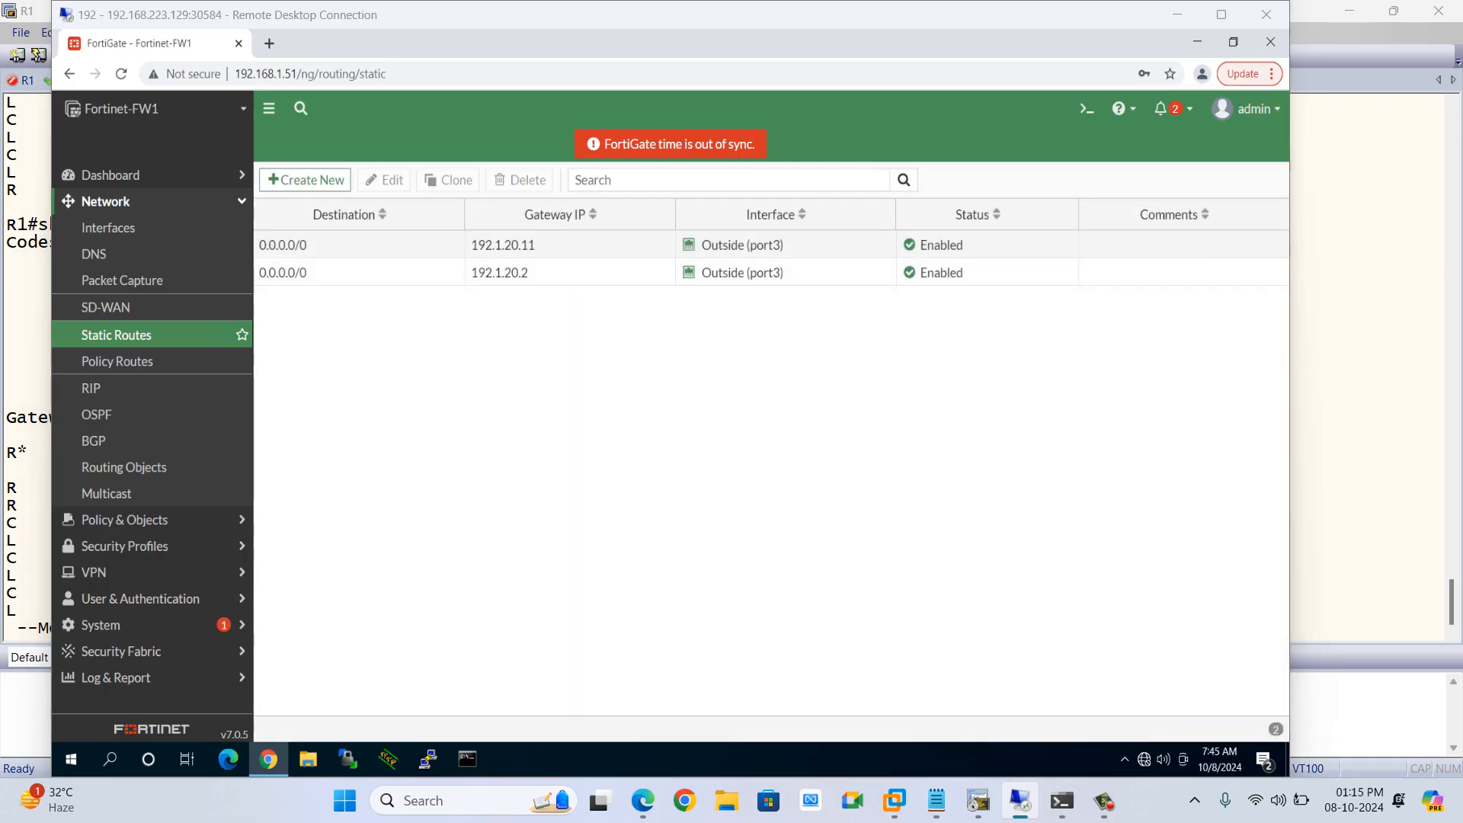
Redisplay R1's IP routing table after adding the FortiGate static route
key(alt+Tab)
key(space)
key(Up)
key(Return)
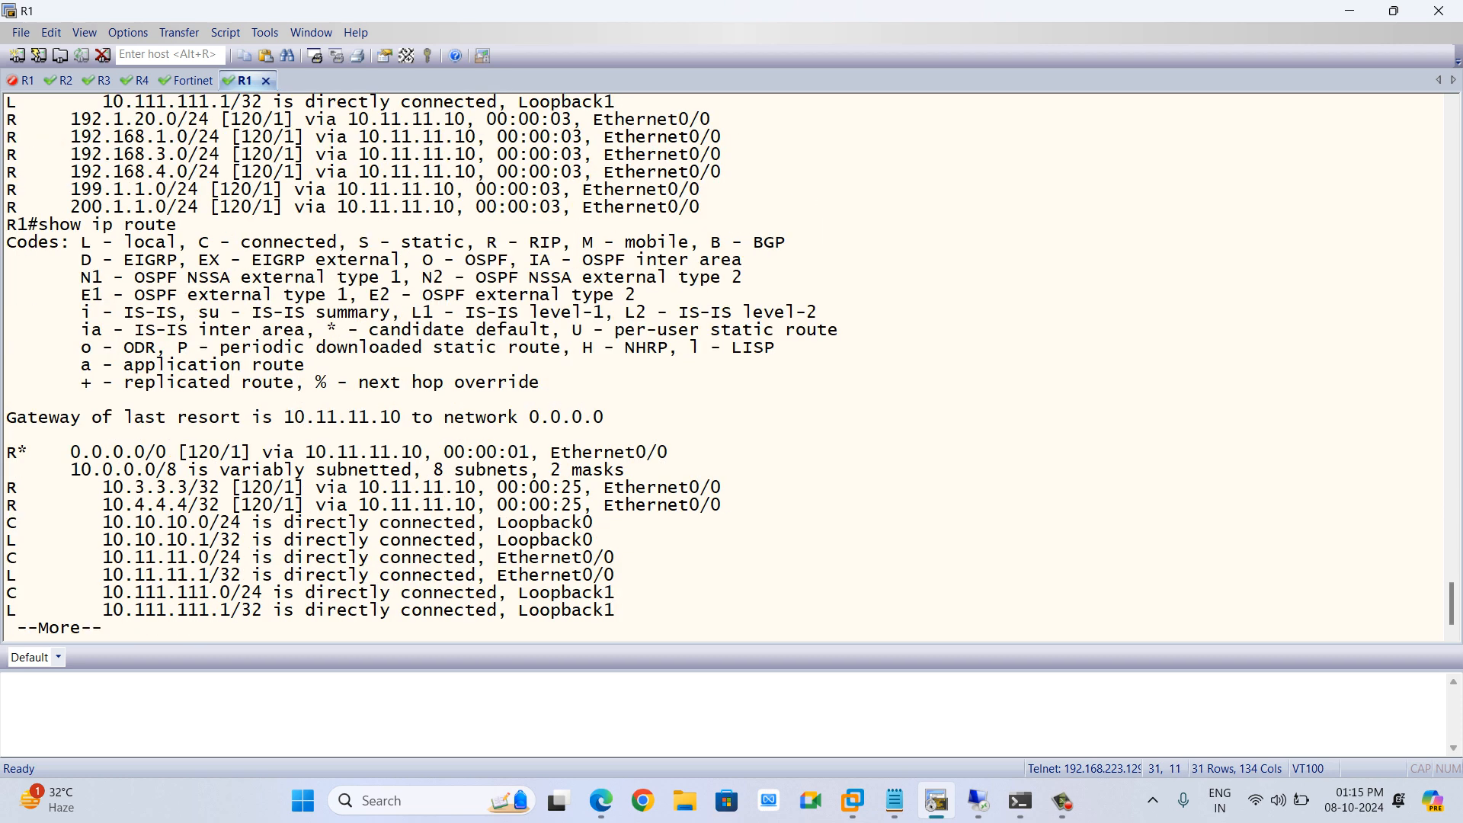
key(space)
key(Up)
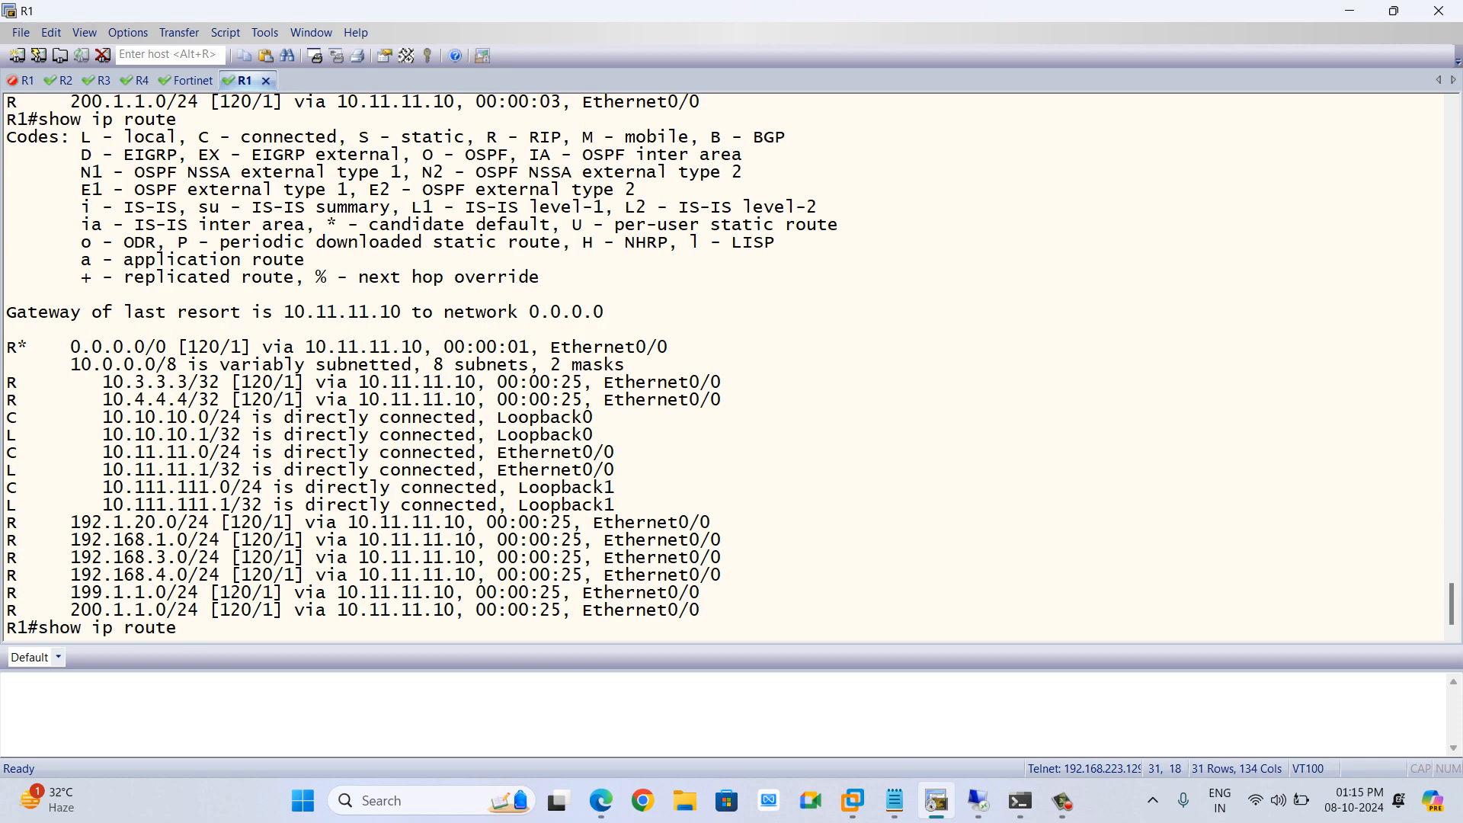
key(Return)
key(space)
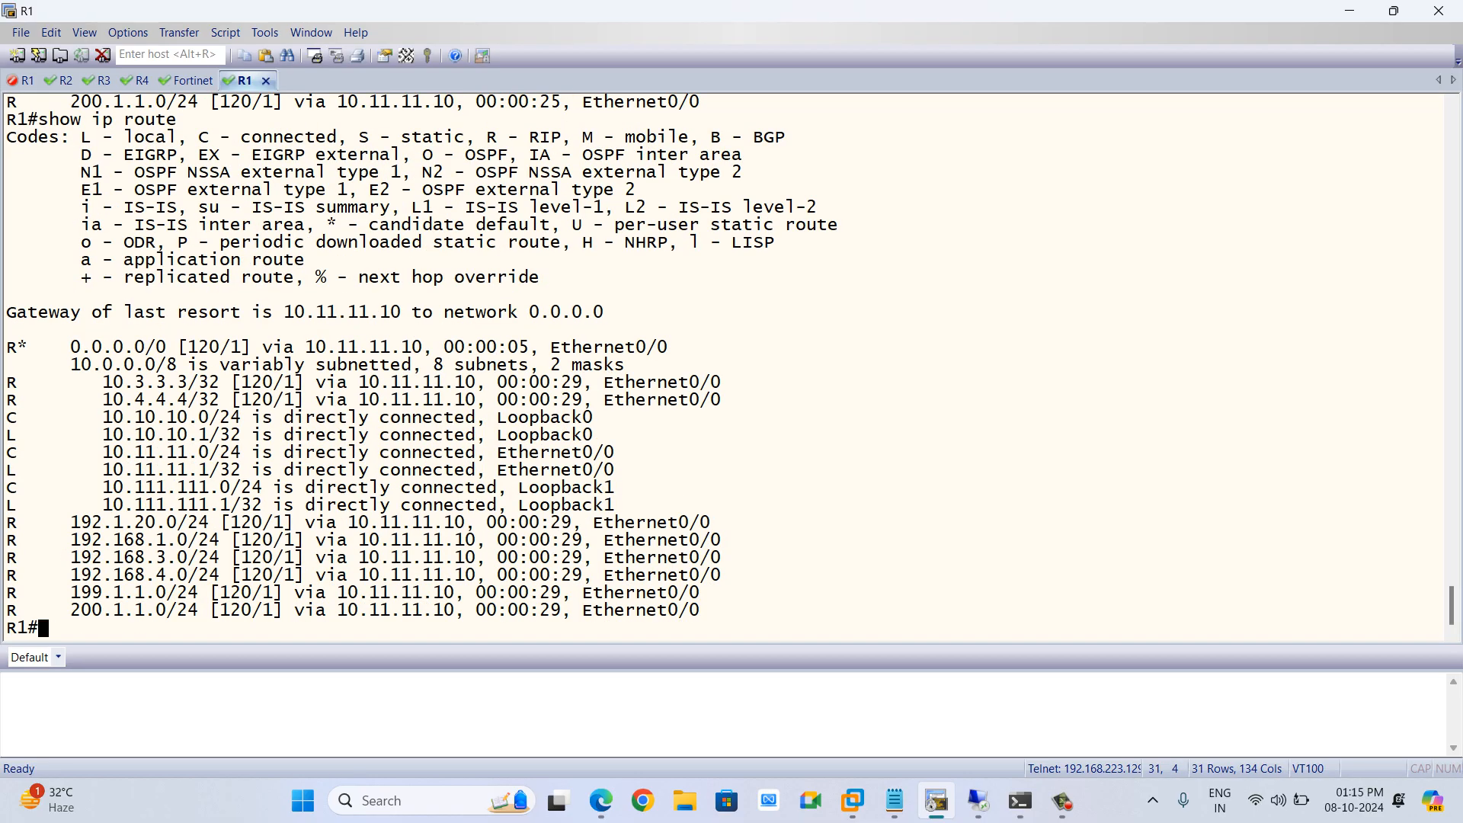
Delete the FortiGate static default route with gateway 192.1.20.11
key(alt+Tab)
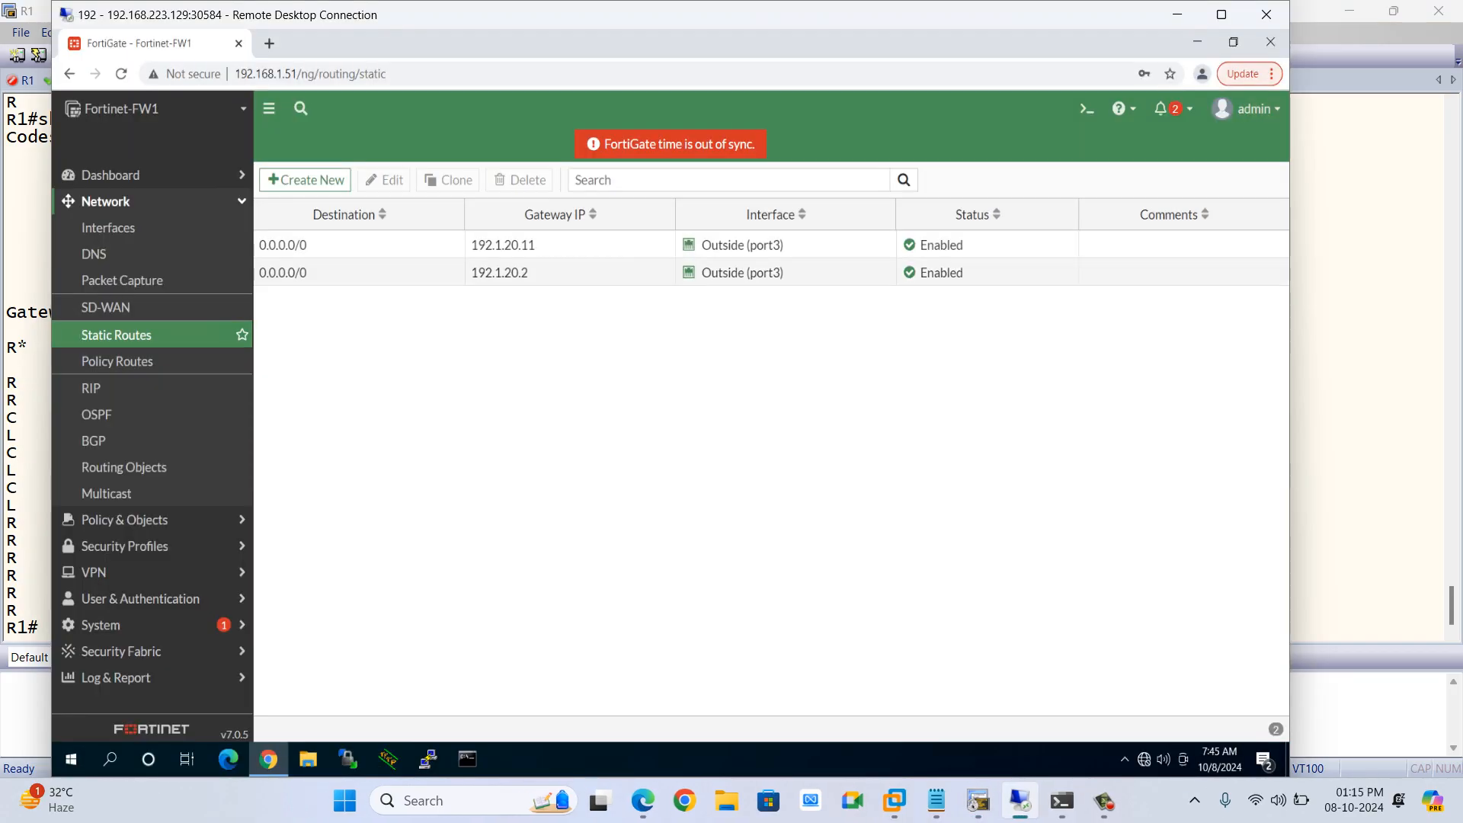
click(427, 246)
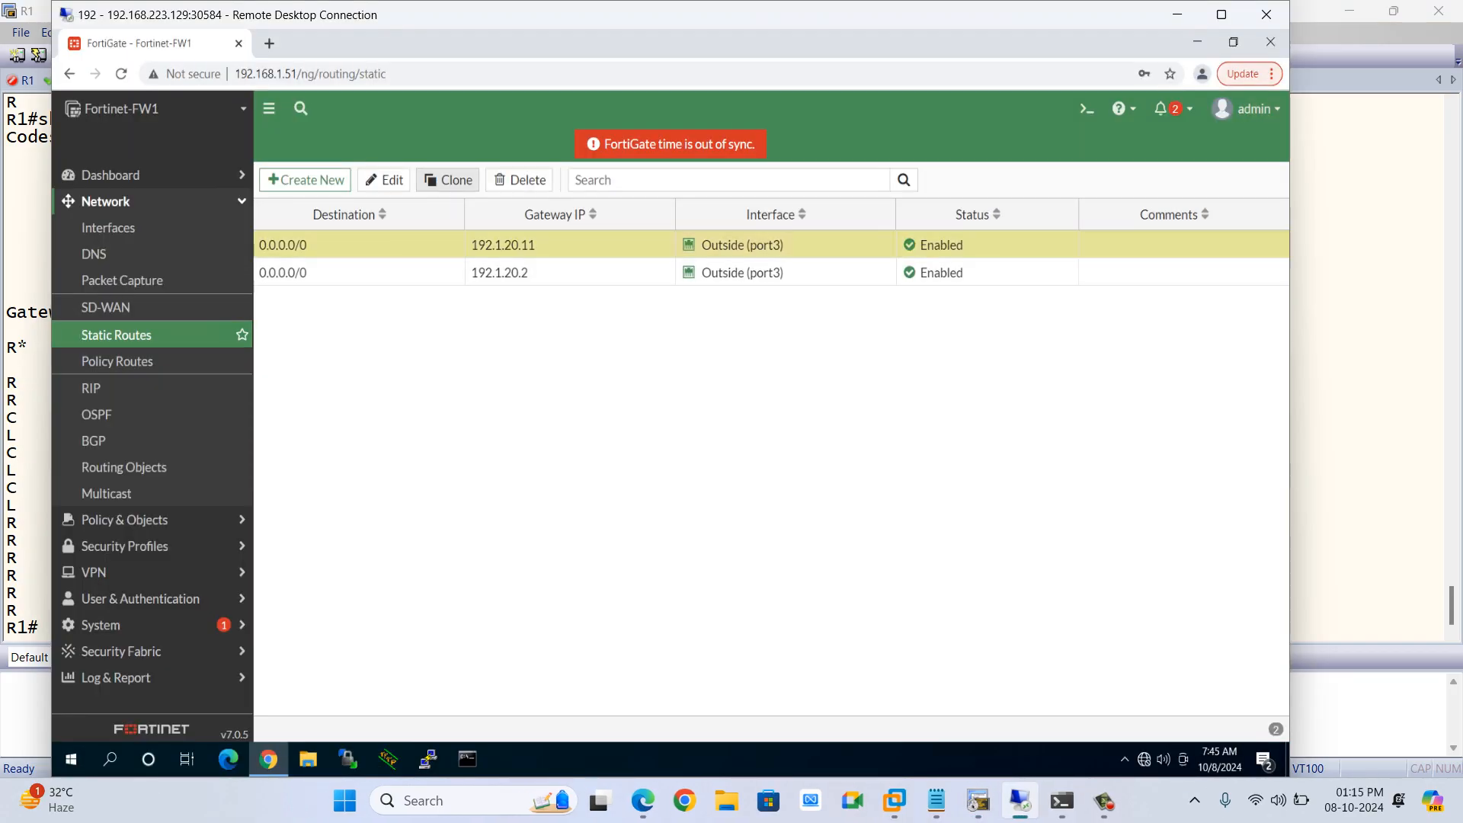
click(520, 180)
click(1038, 727)
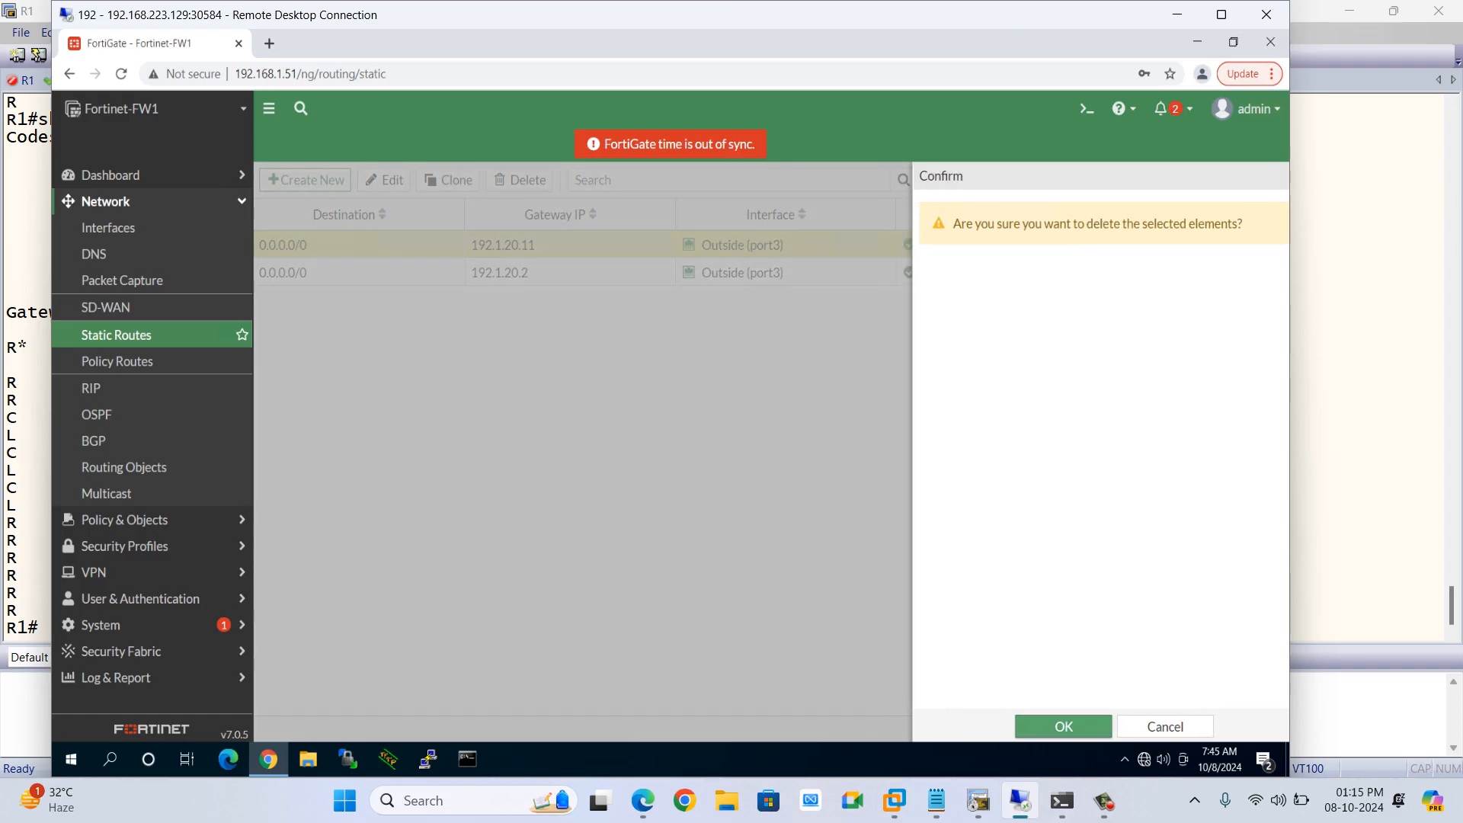
Create a new FortiGate static route to 1.1.1.1/32 with gateway address 192.168.3.3
click(306, 181)
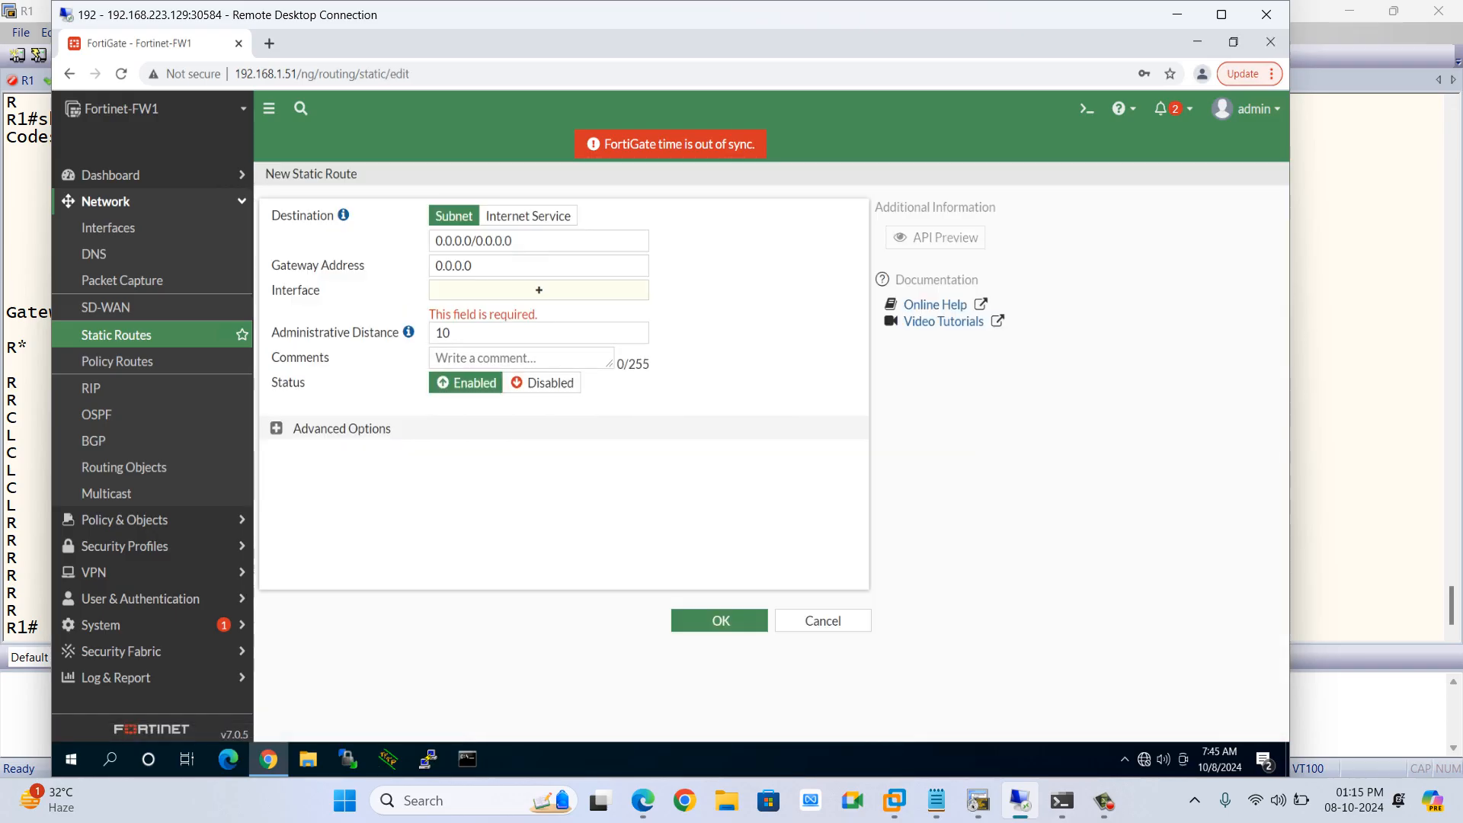
click(534, 241)
key(ctrl+a)
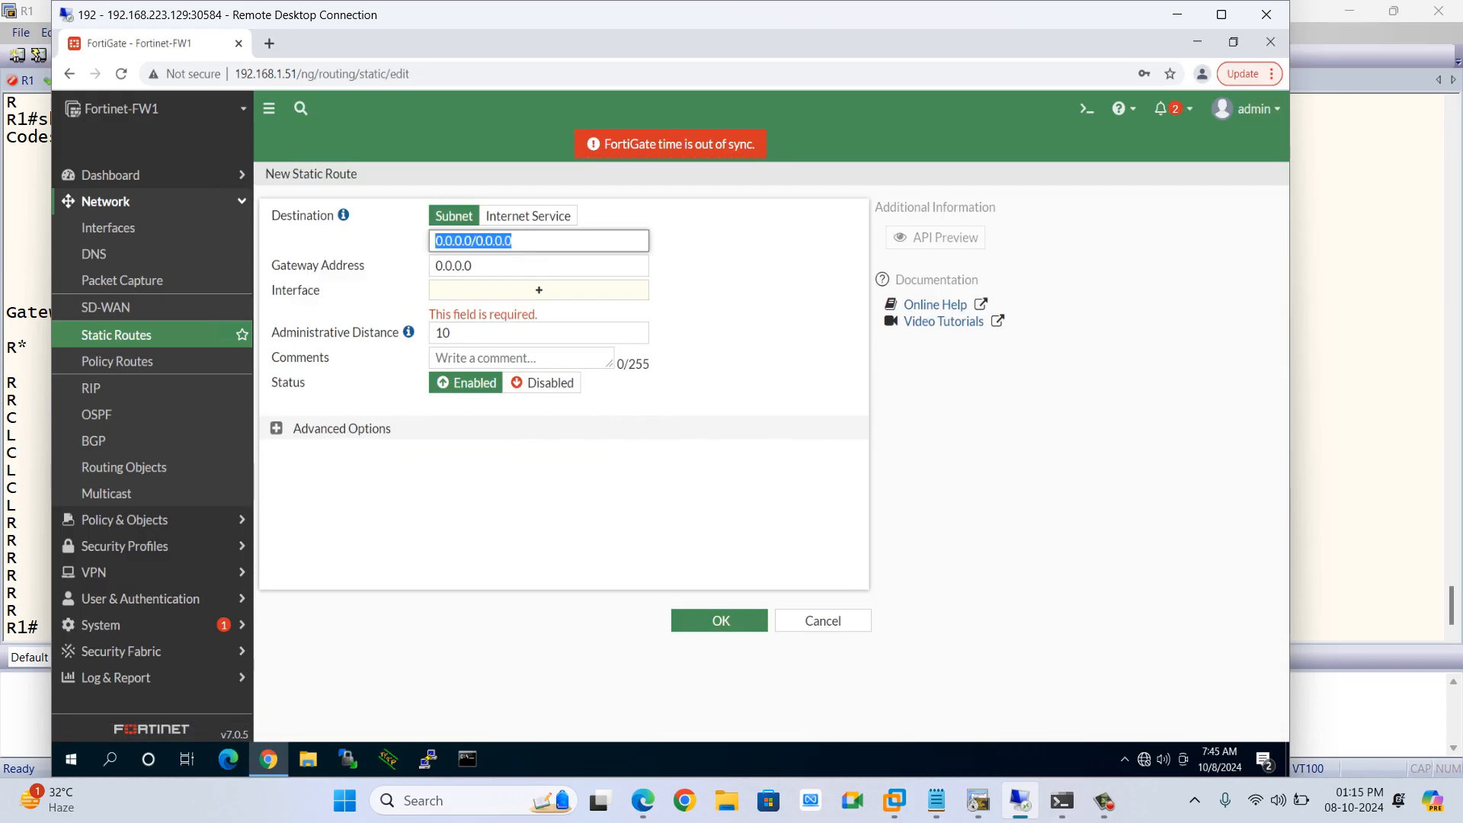
text(1.1.1.1/32)
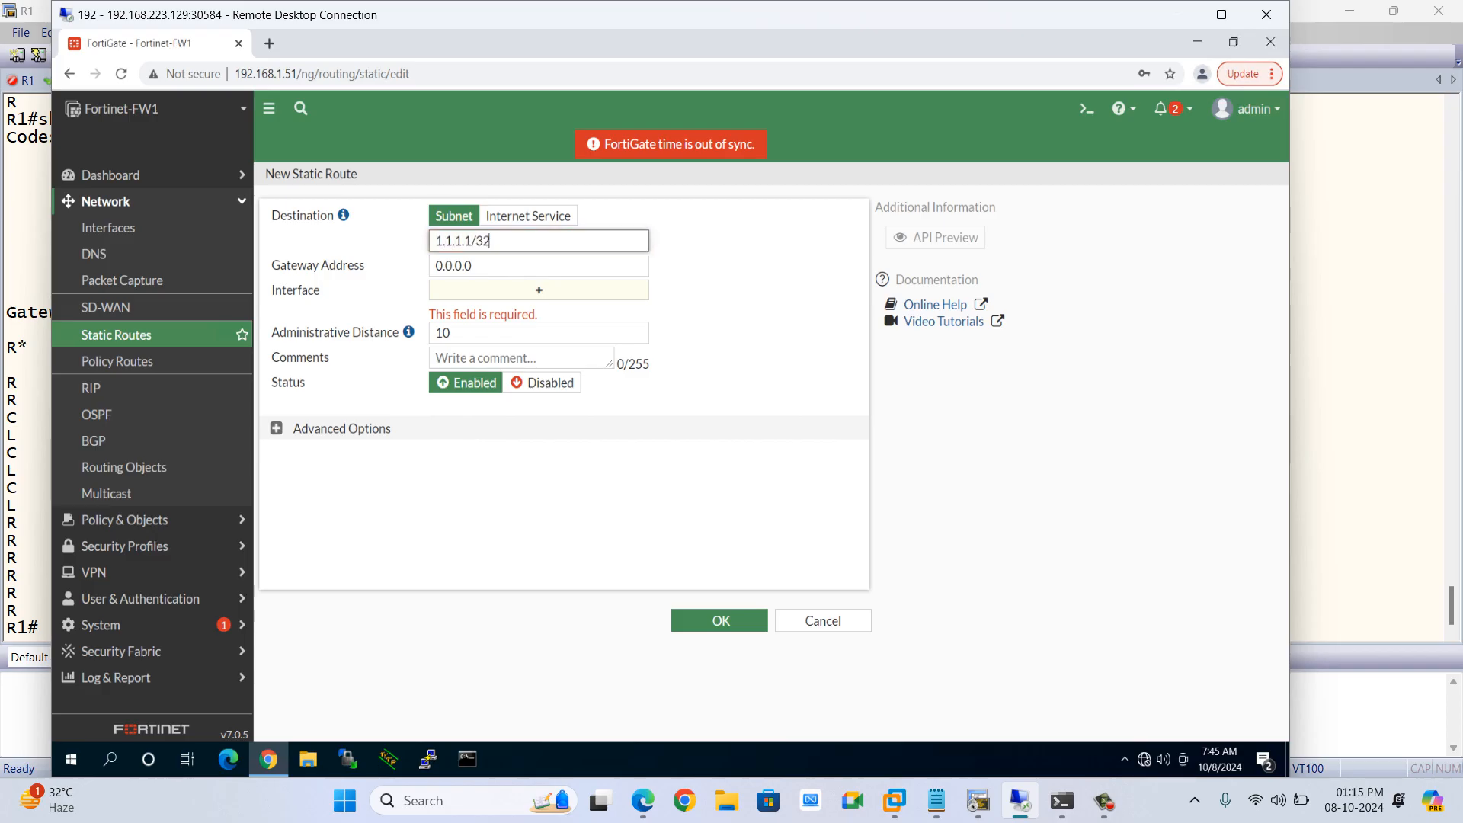
key(Tab)
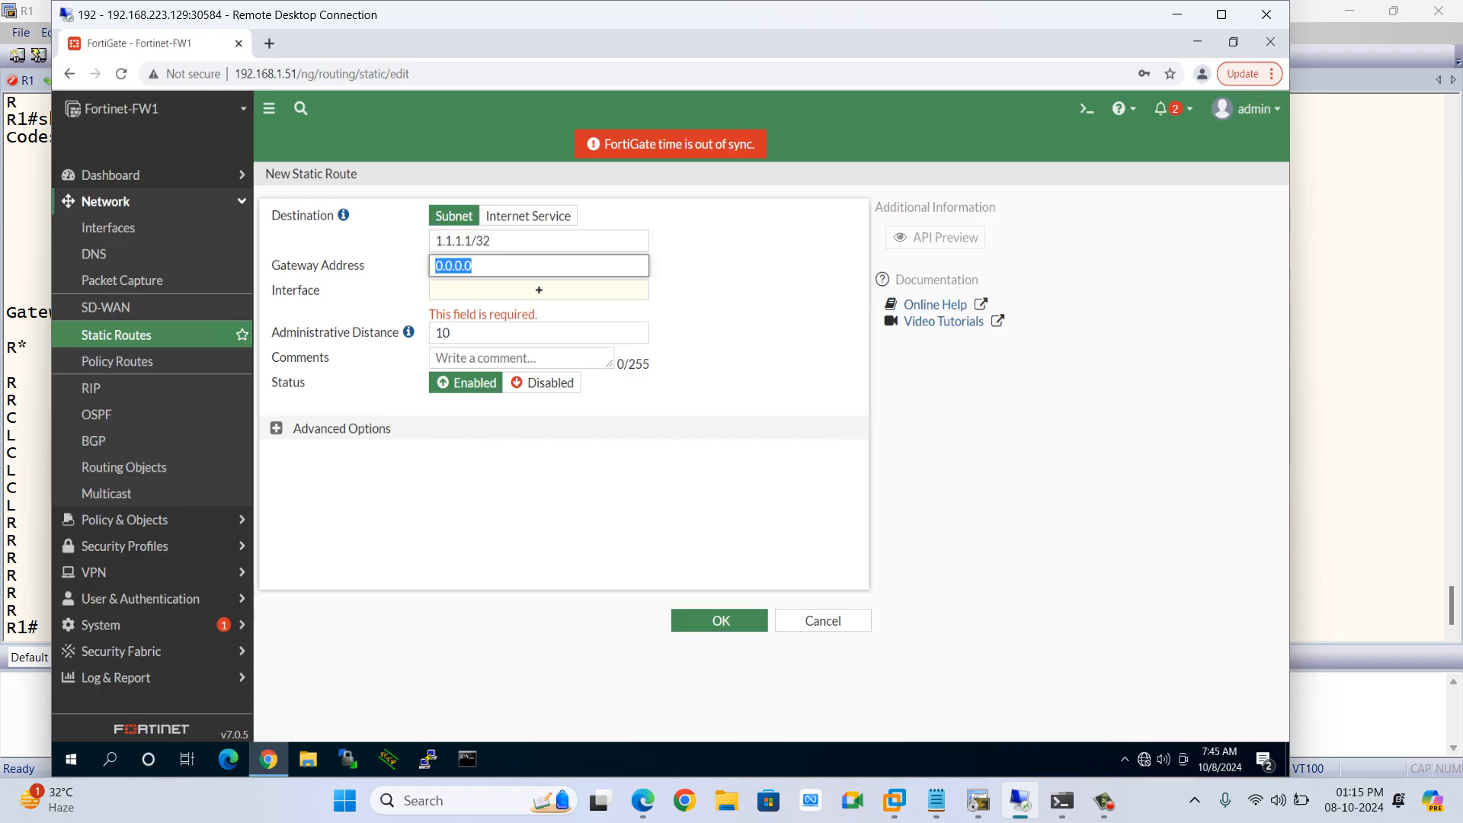
text(192.168.1.)
key(BackSpace)
key(BackSpace)
text(2.168.3)
key(Tab)
click(721, 621)
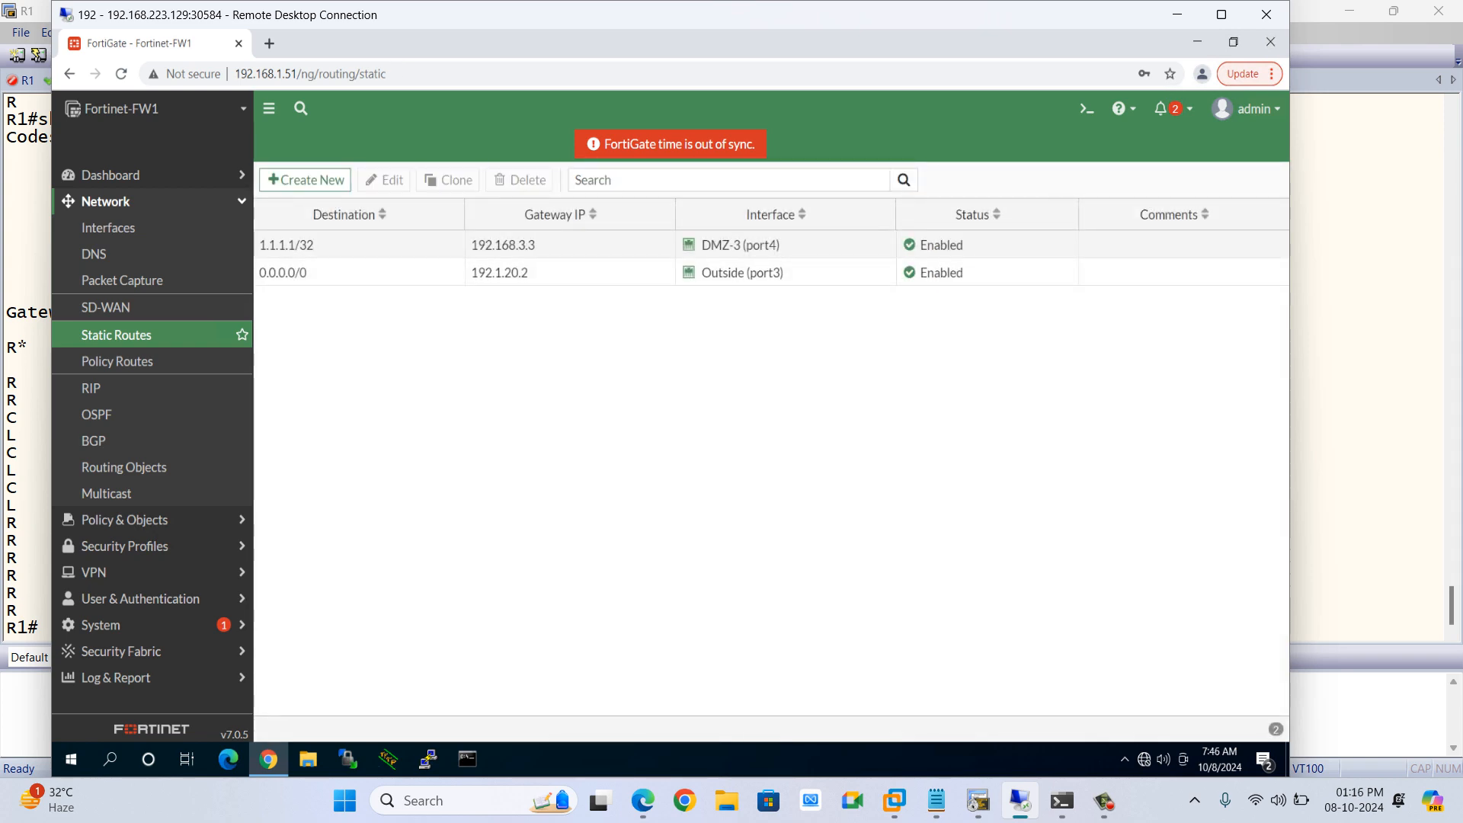
Display R1's IP routing table and highlight the RIP-learned 1.1.1.1 route
key(alt+Tab)
text(show ip route)
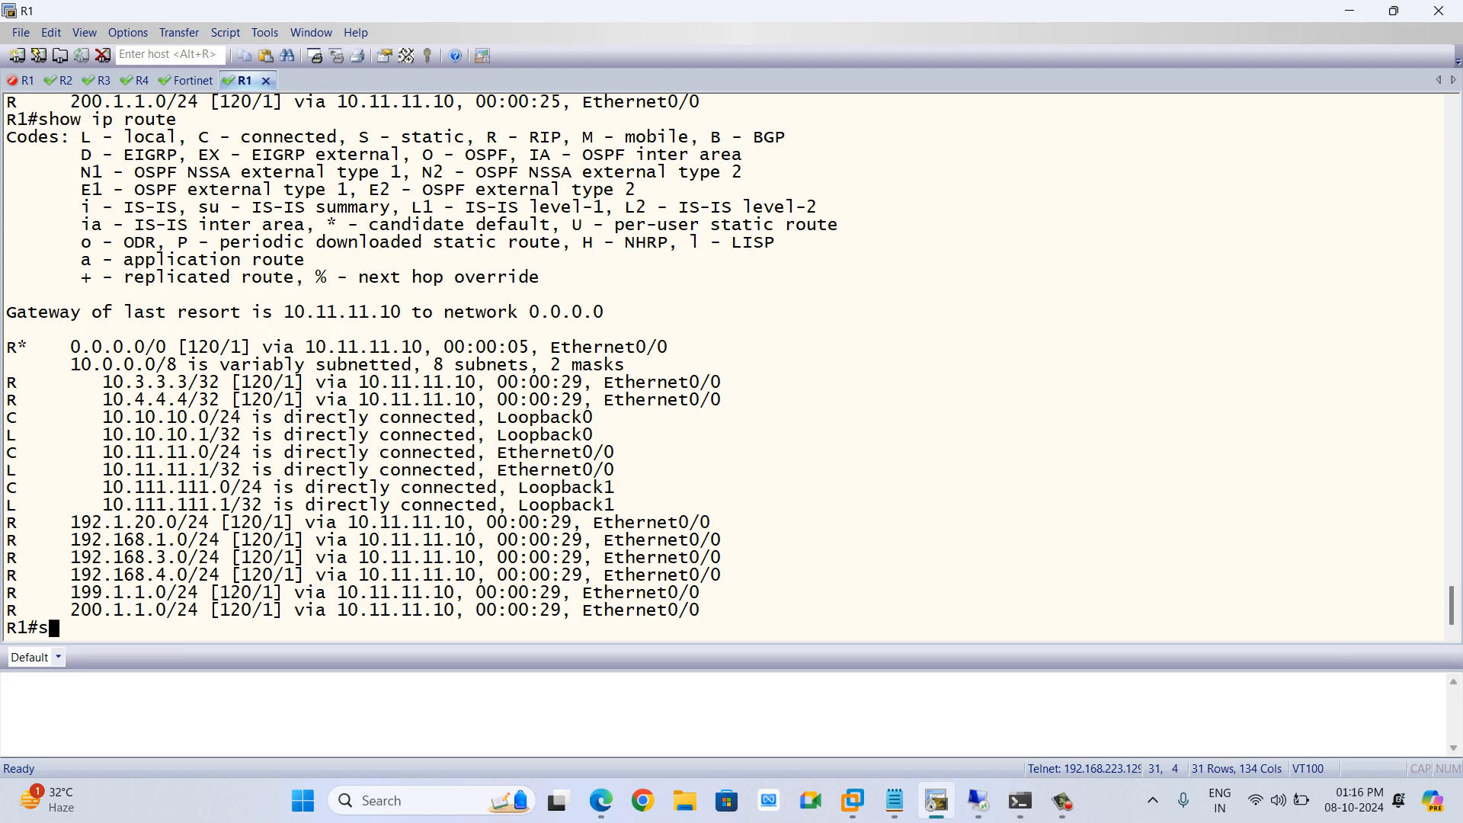
key(Return)
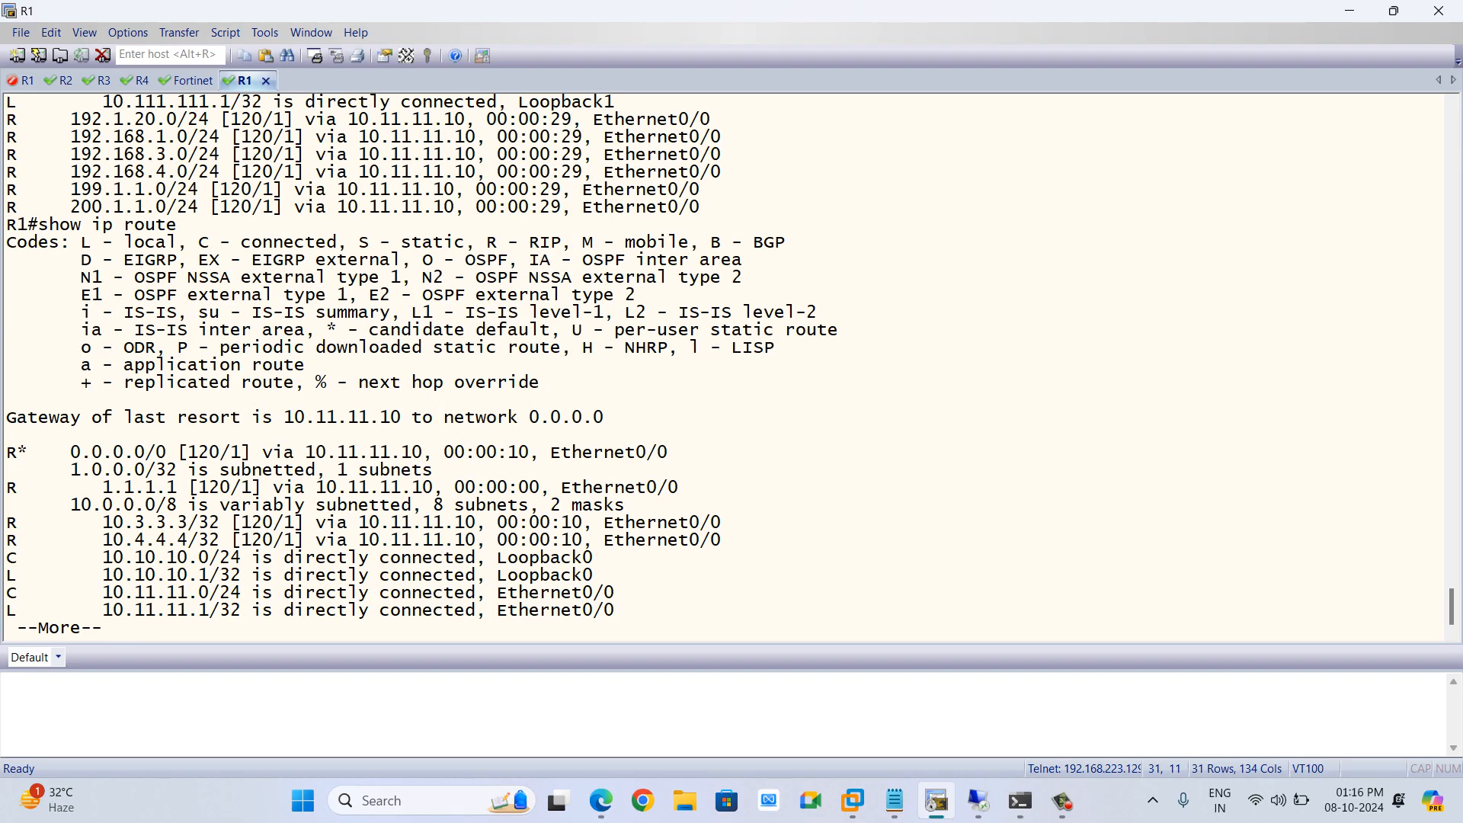
drag(93, 488, 678, 487)
key(alt+Tab)
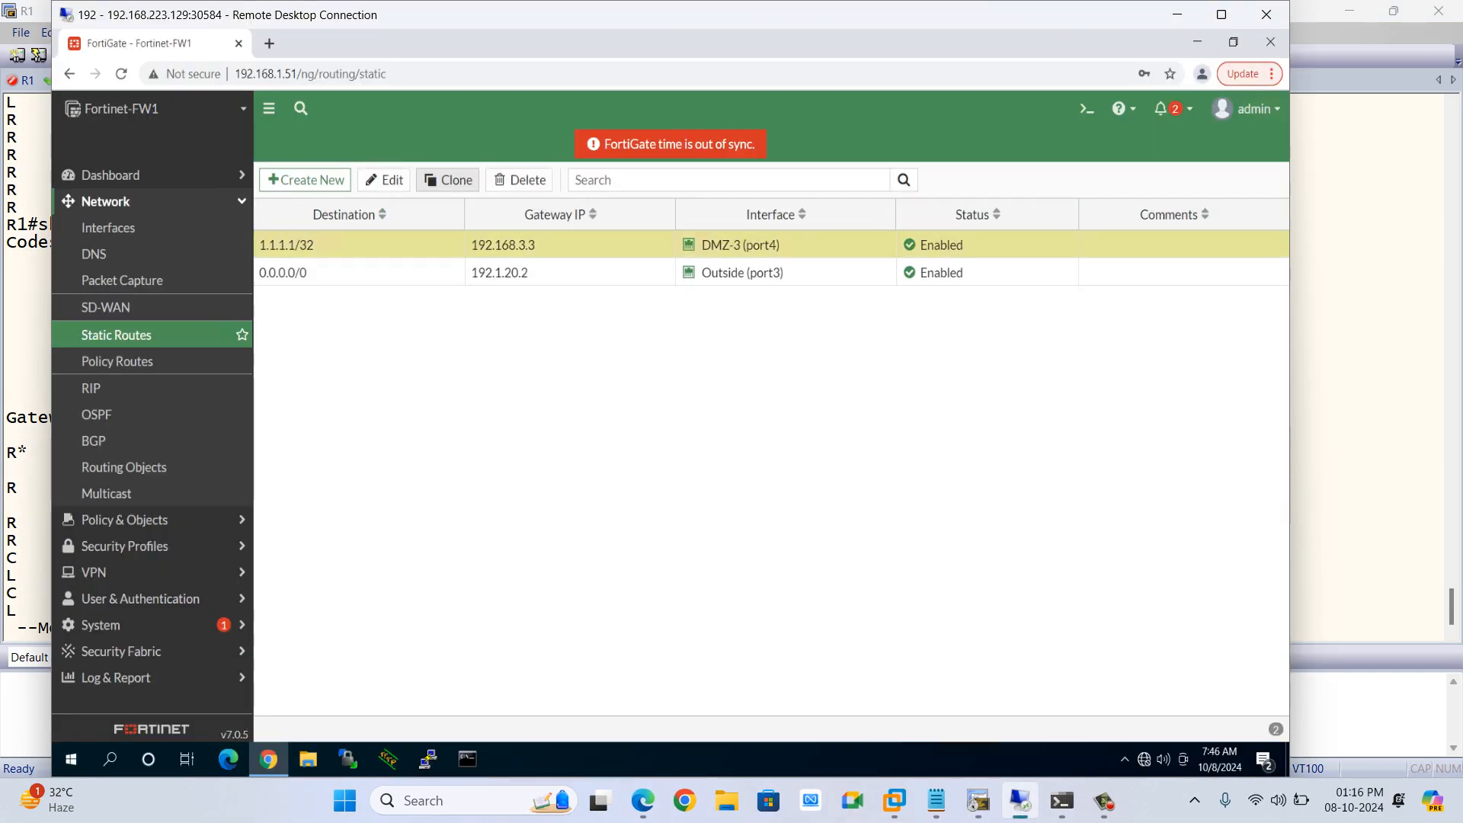
click(520, 180)
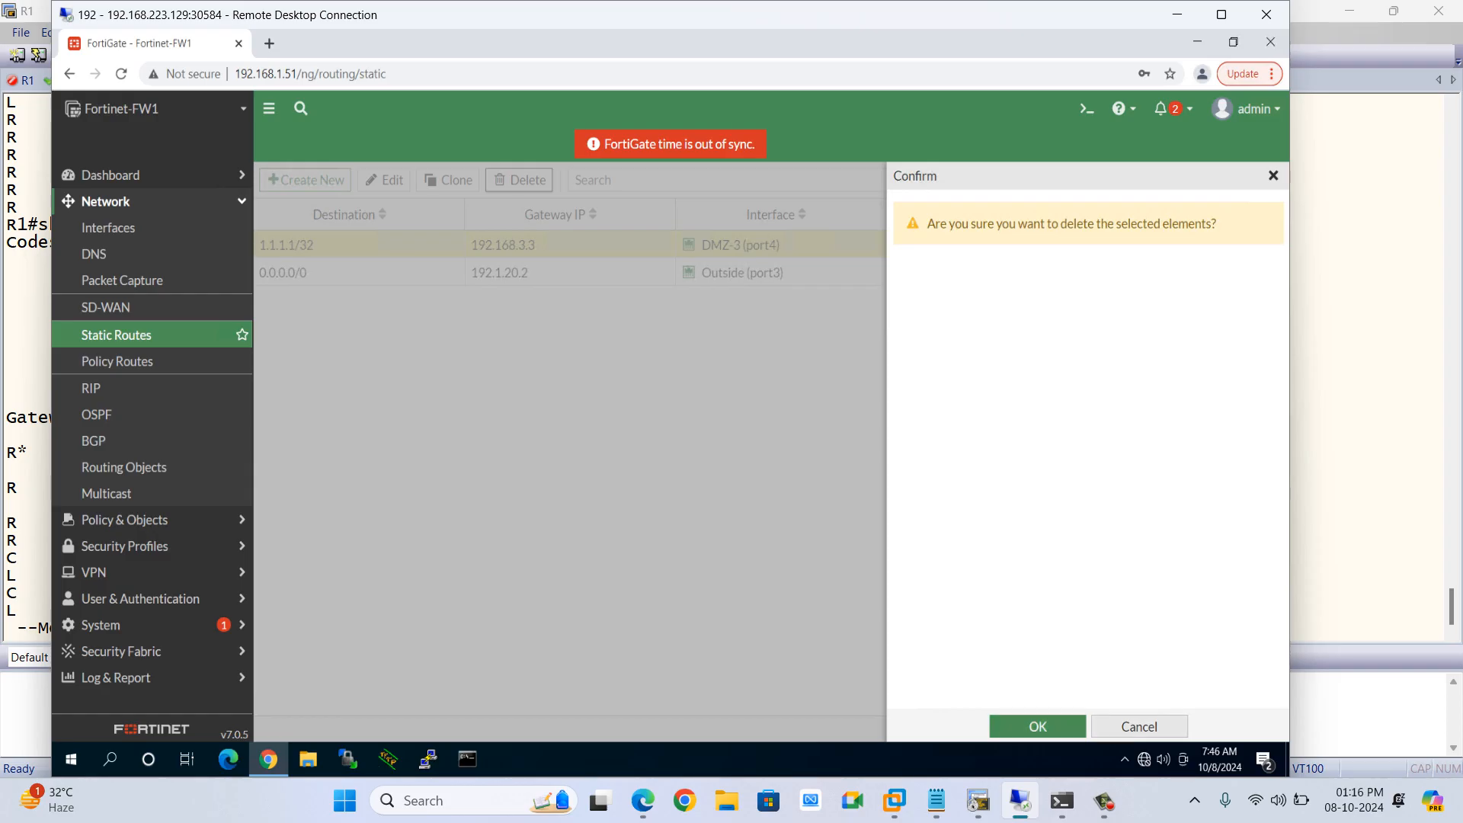
click(1139, 727)
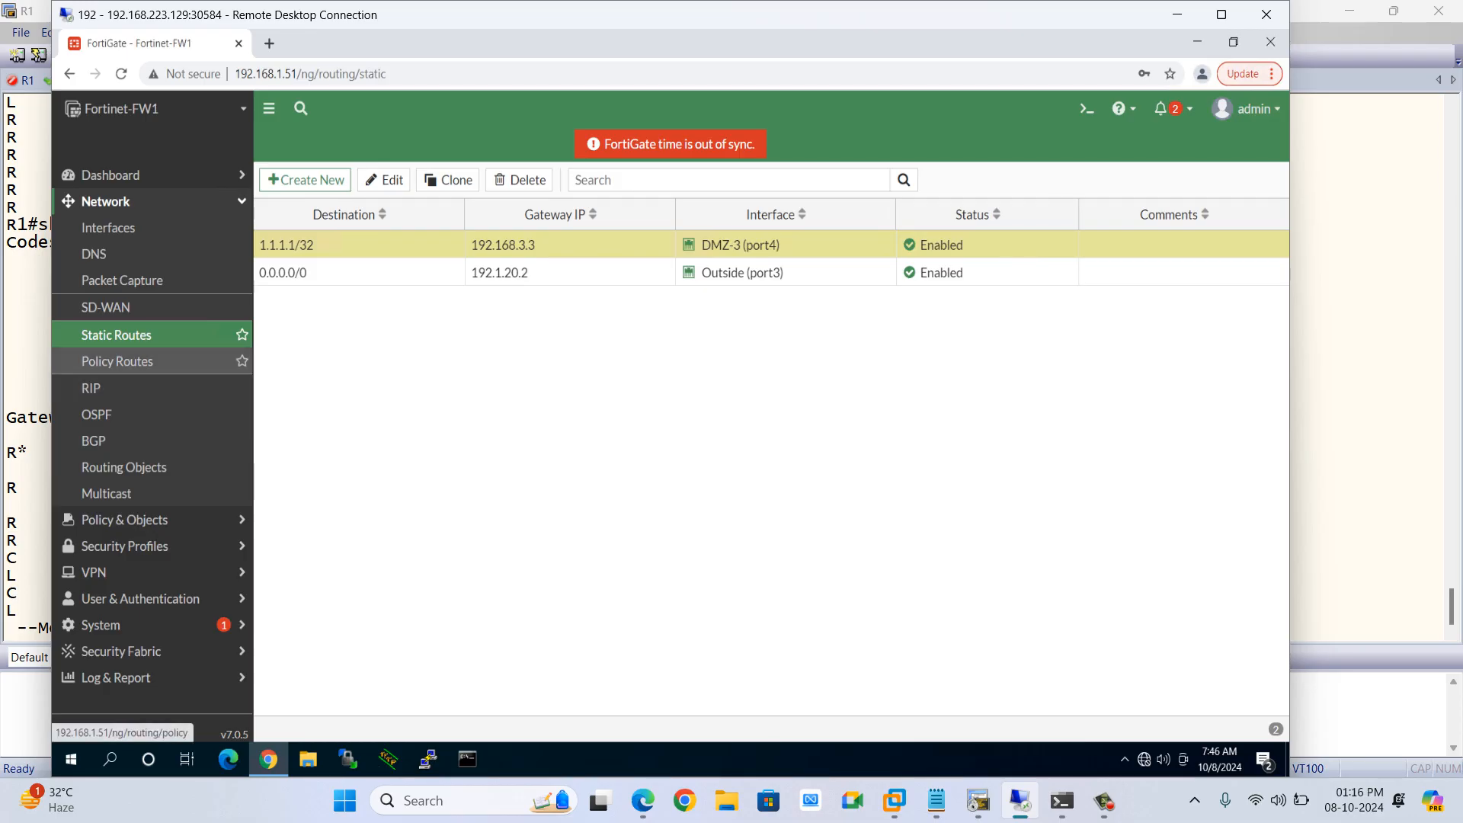
Turn off static route redistribution in the FortiGate's RIP advanced options and apply the change
click(106, 388)
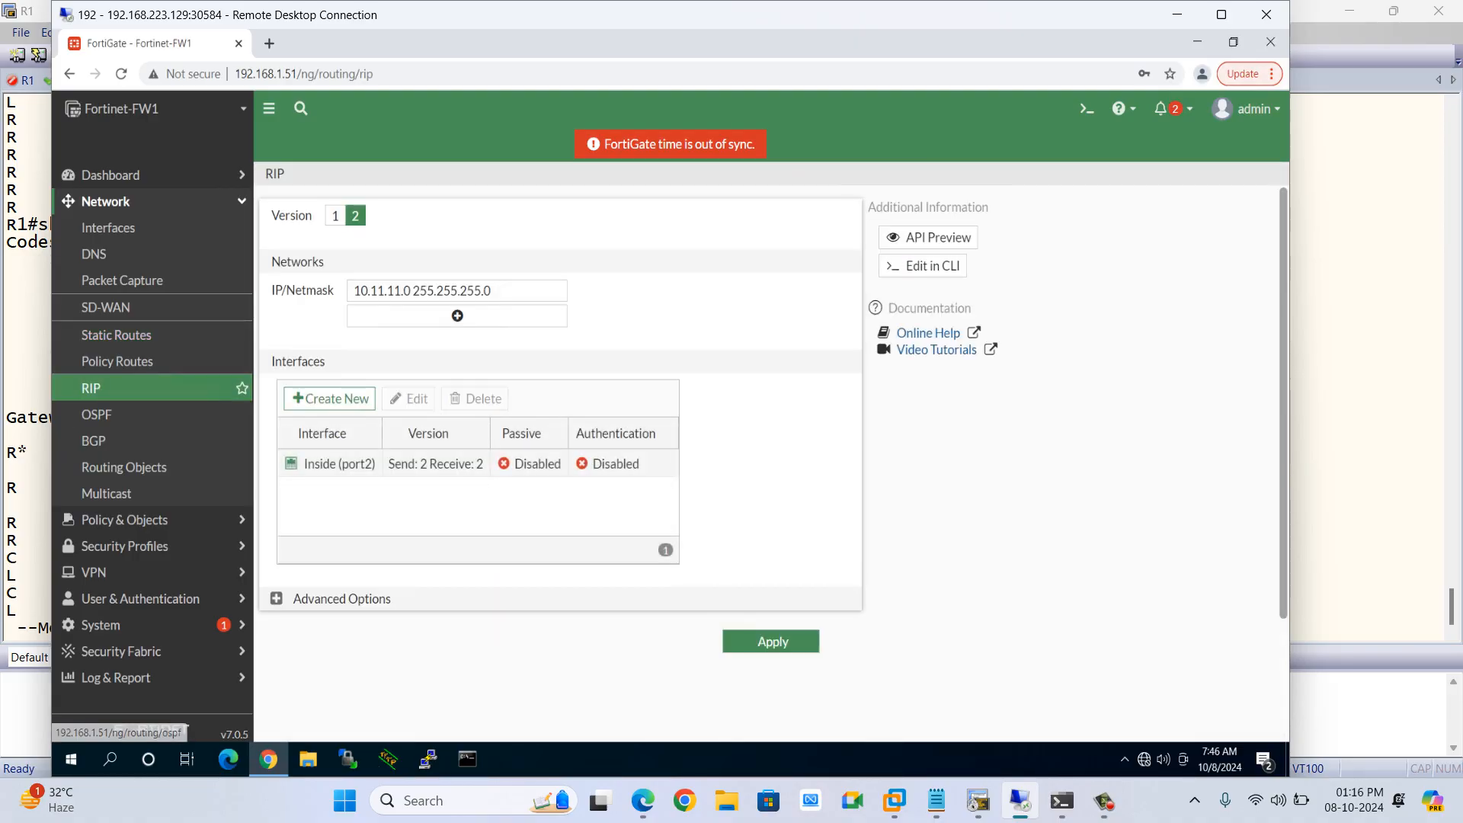
click(276, 596)
scroll(276, 596, down, 5)
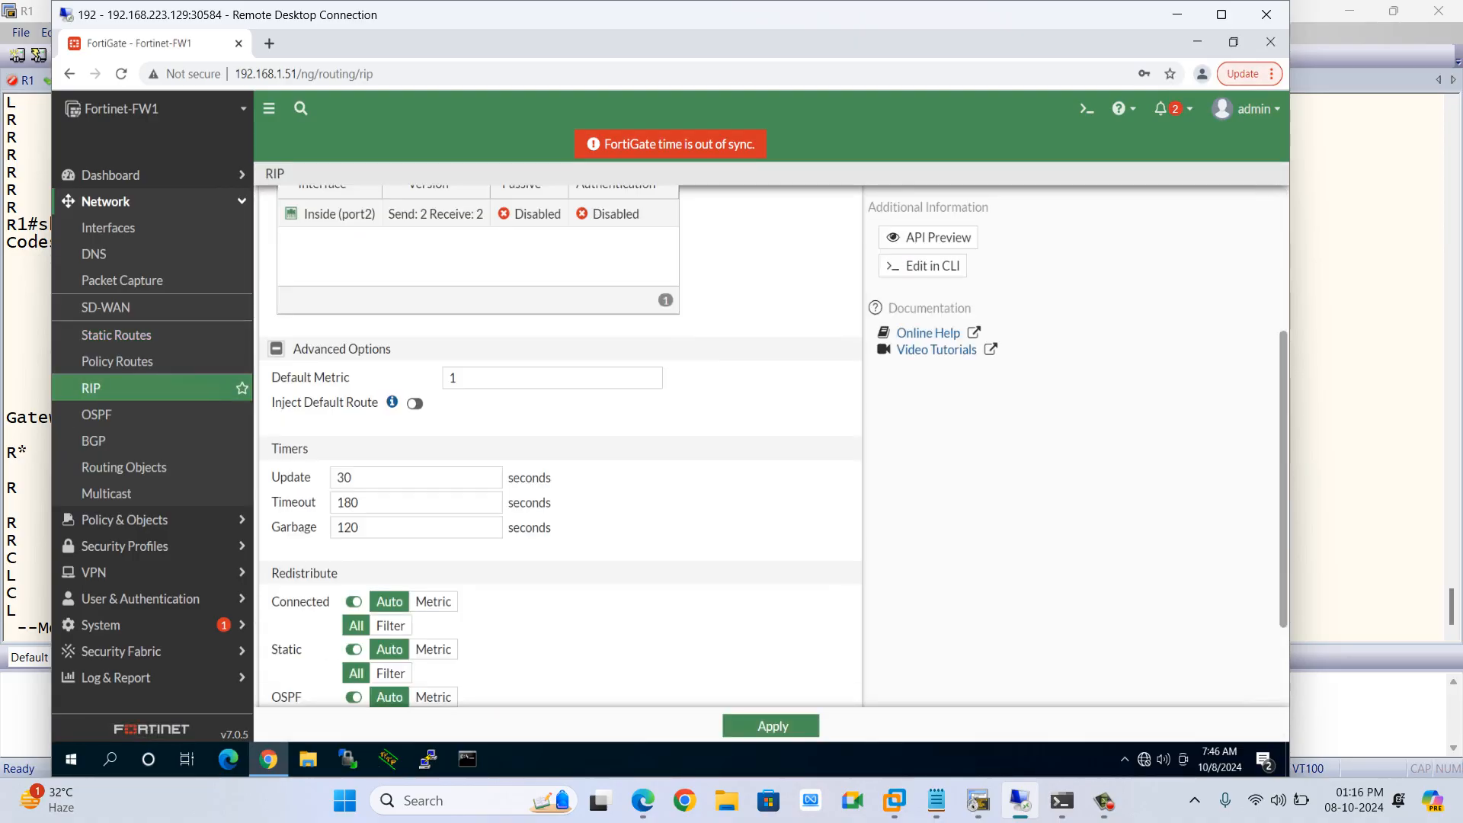
click(354, 515)
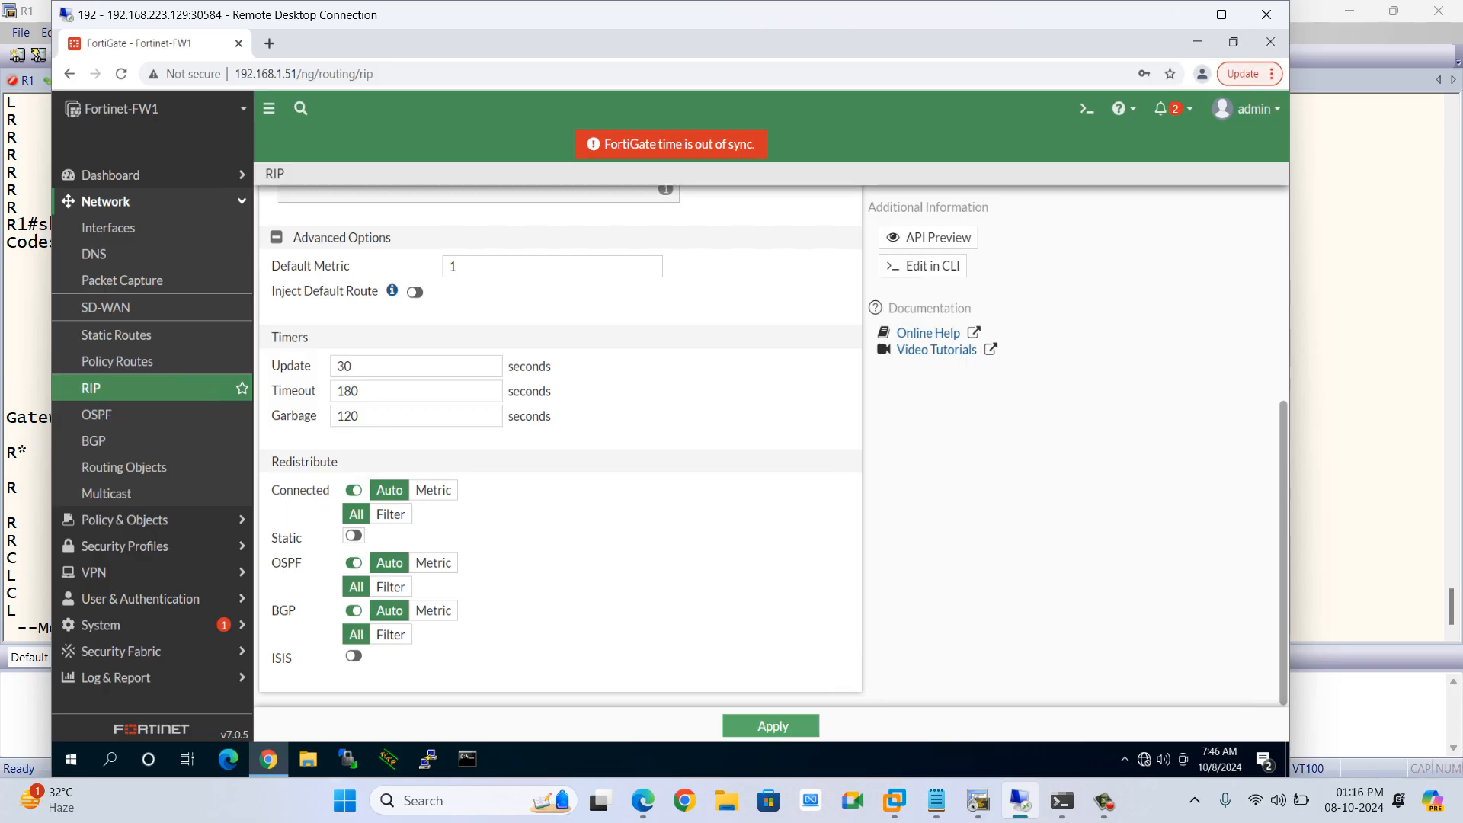
scroll(561, 446, up, 5)
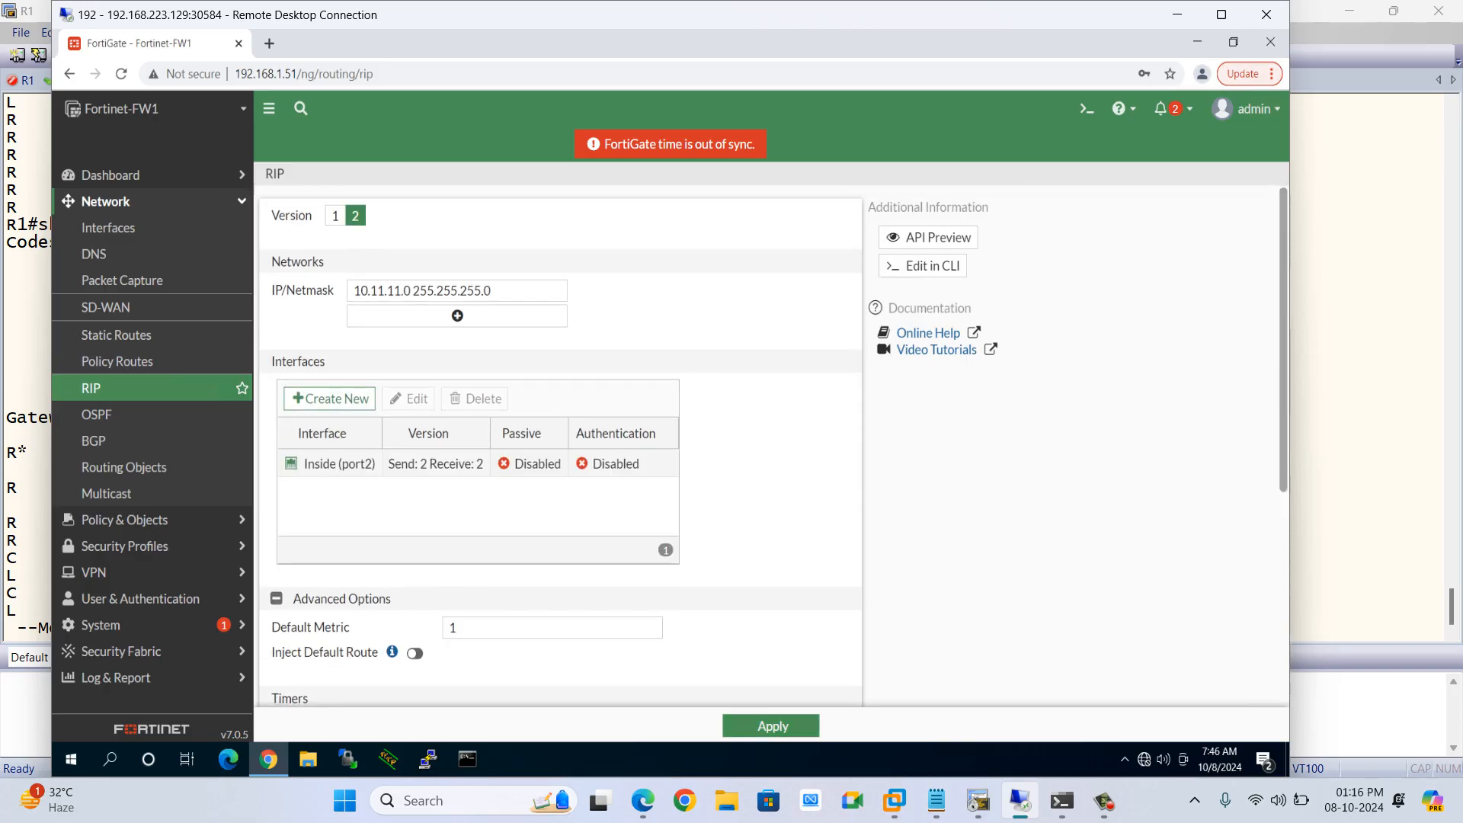
scroll(560, 446, down, 5)
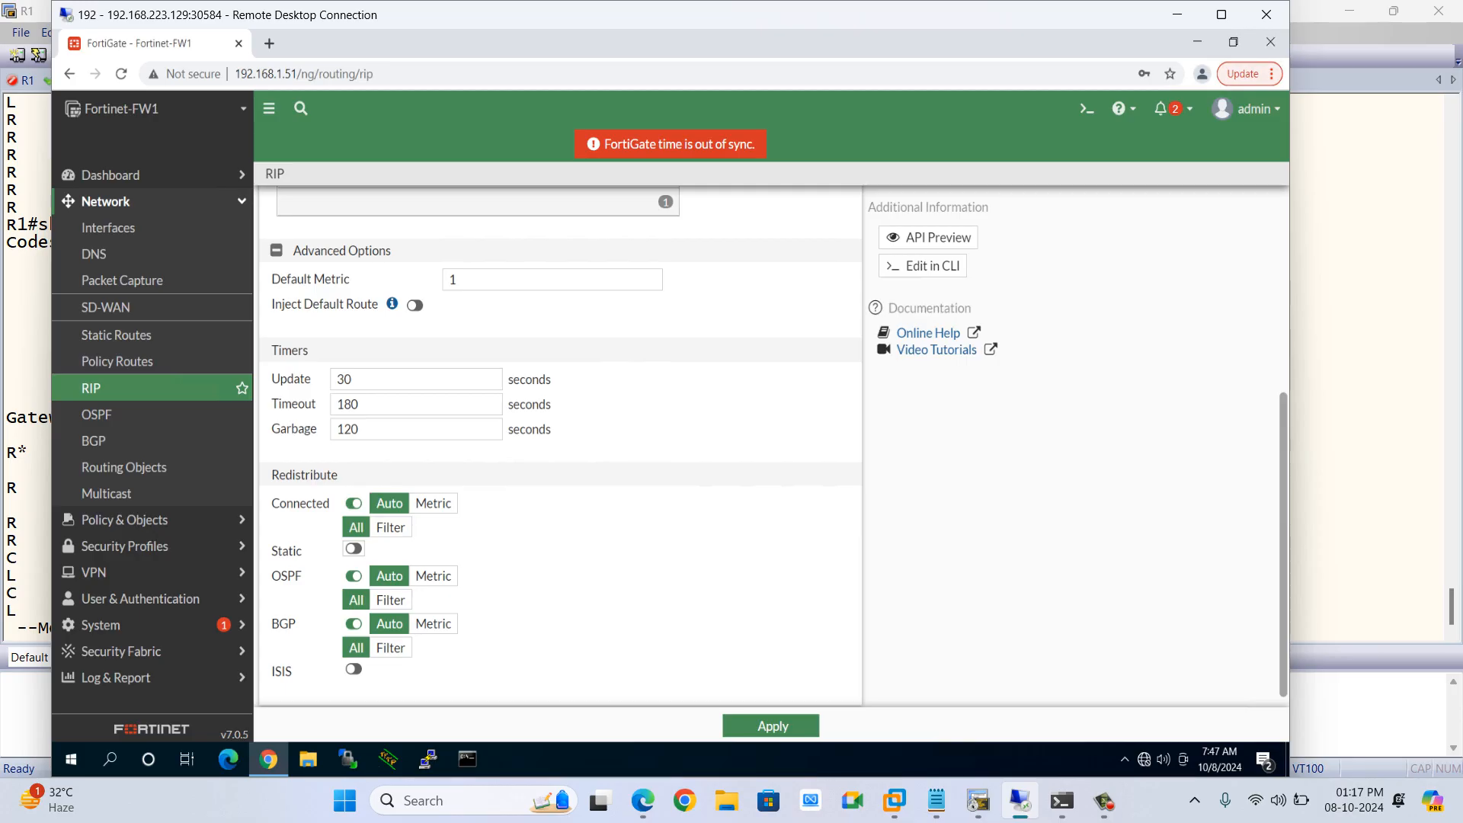
scroll(773, 447, down, 1)
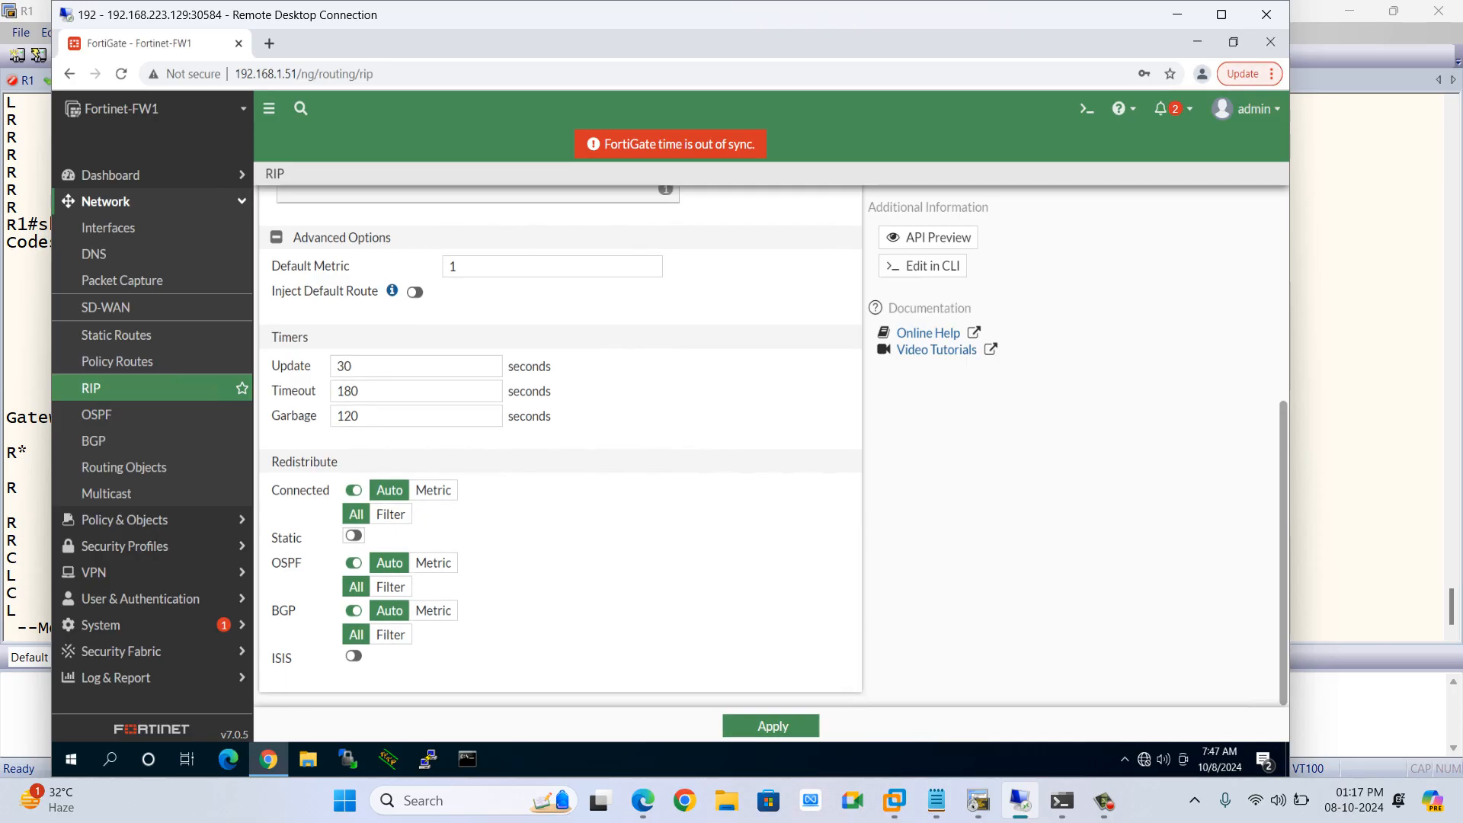
click(773, 725)
Rerun show ip route on R1 to check its routes without static redistribution
key(alt+Tab)
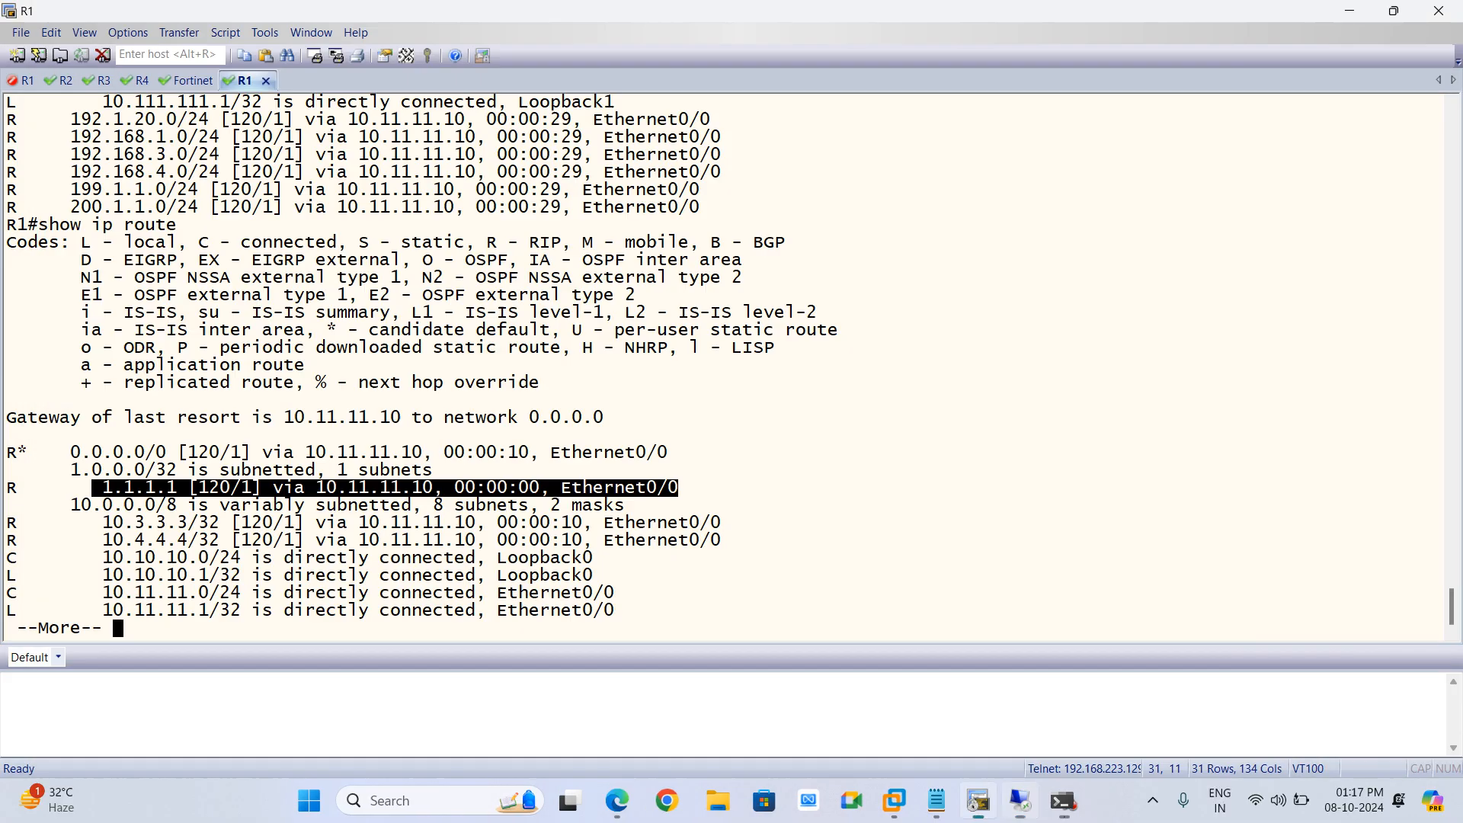
key(Up)
key(Up)
key(Return)
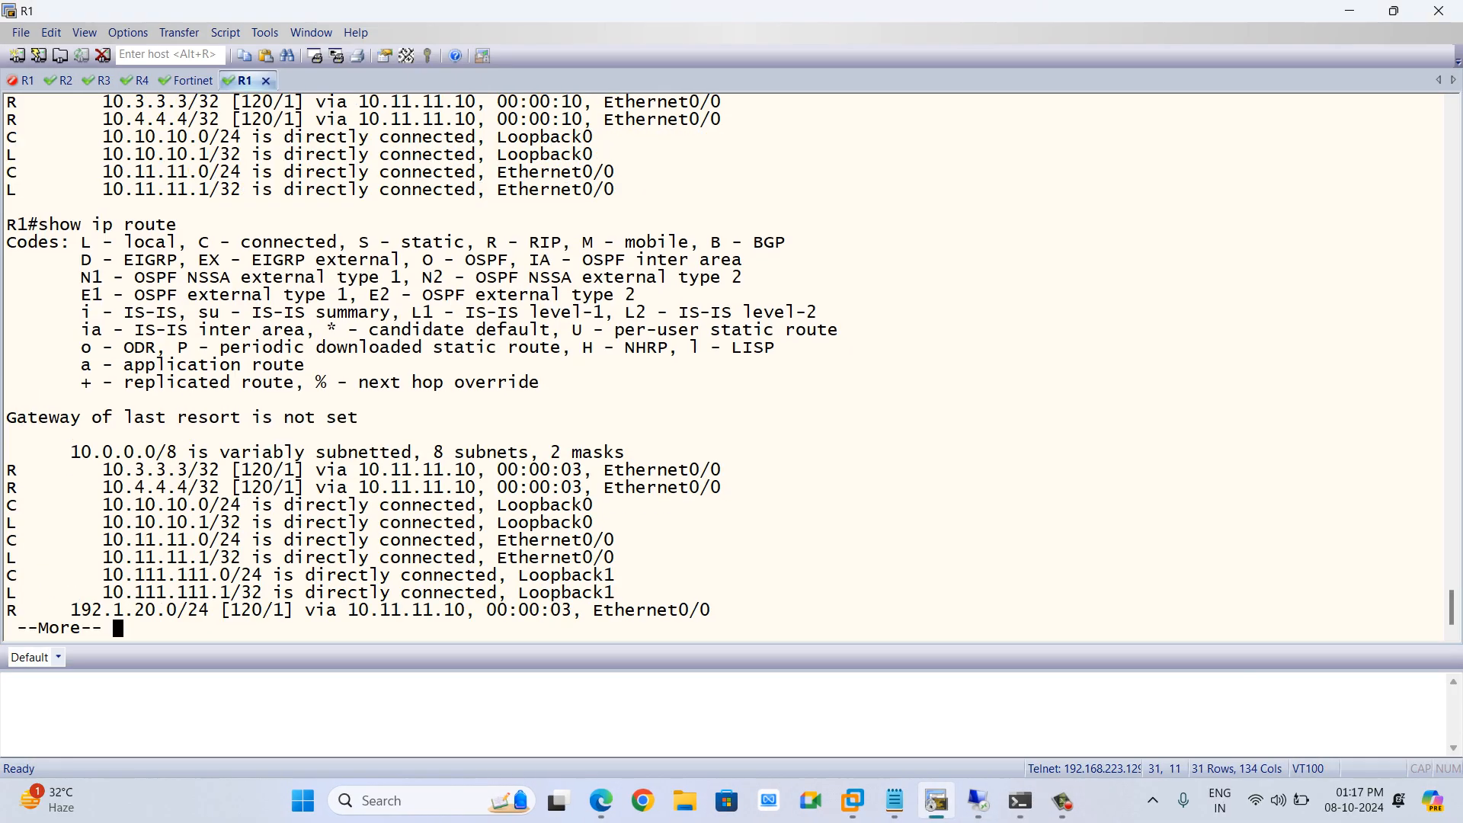
Enable Inject Default Route in the FortiGate's RIP advanced options and apply the change
key(alt+Tab)
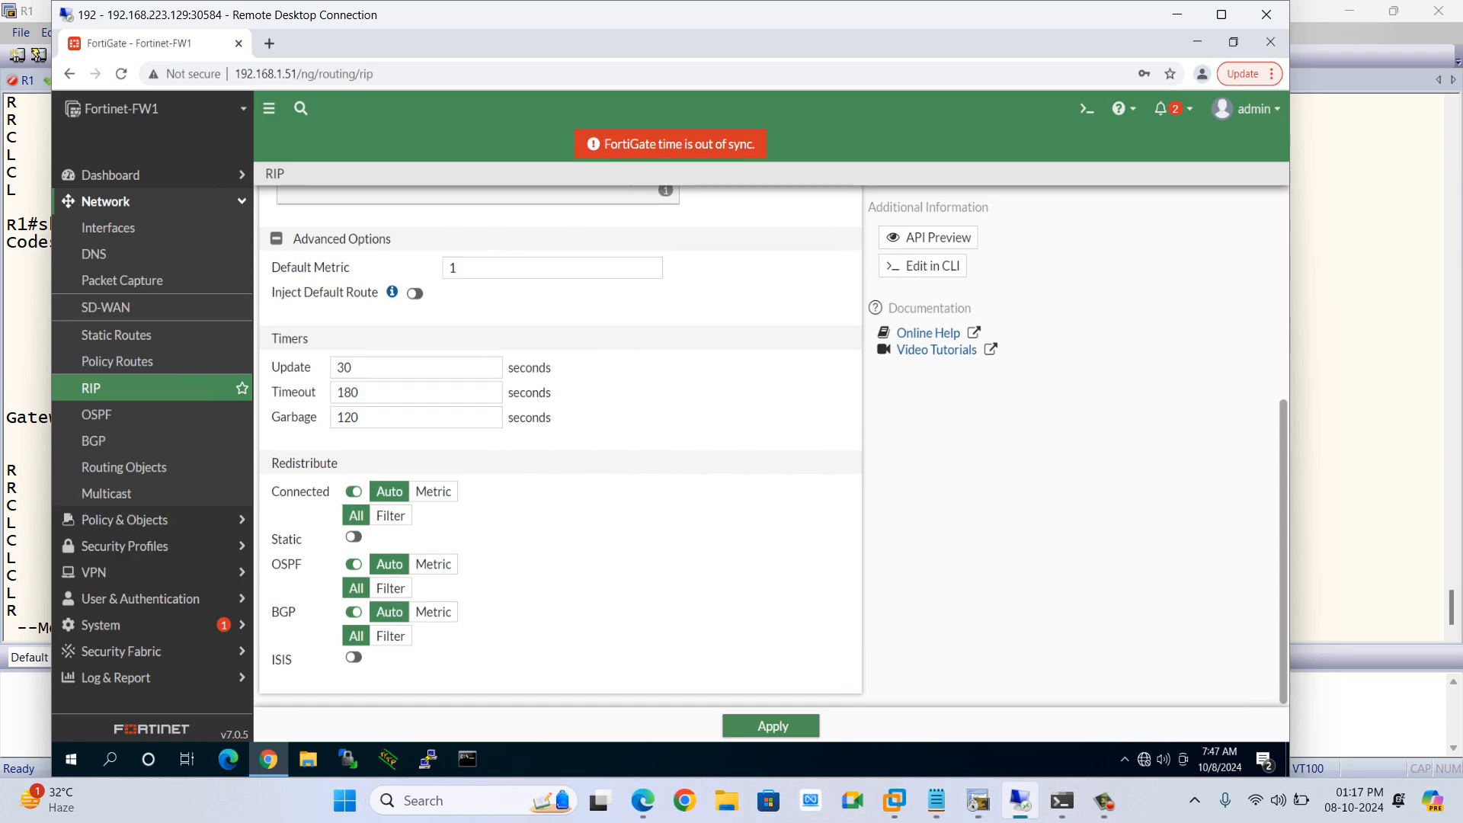
scroll(414, 330, up, 1)
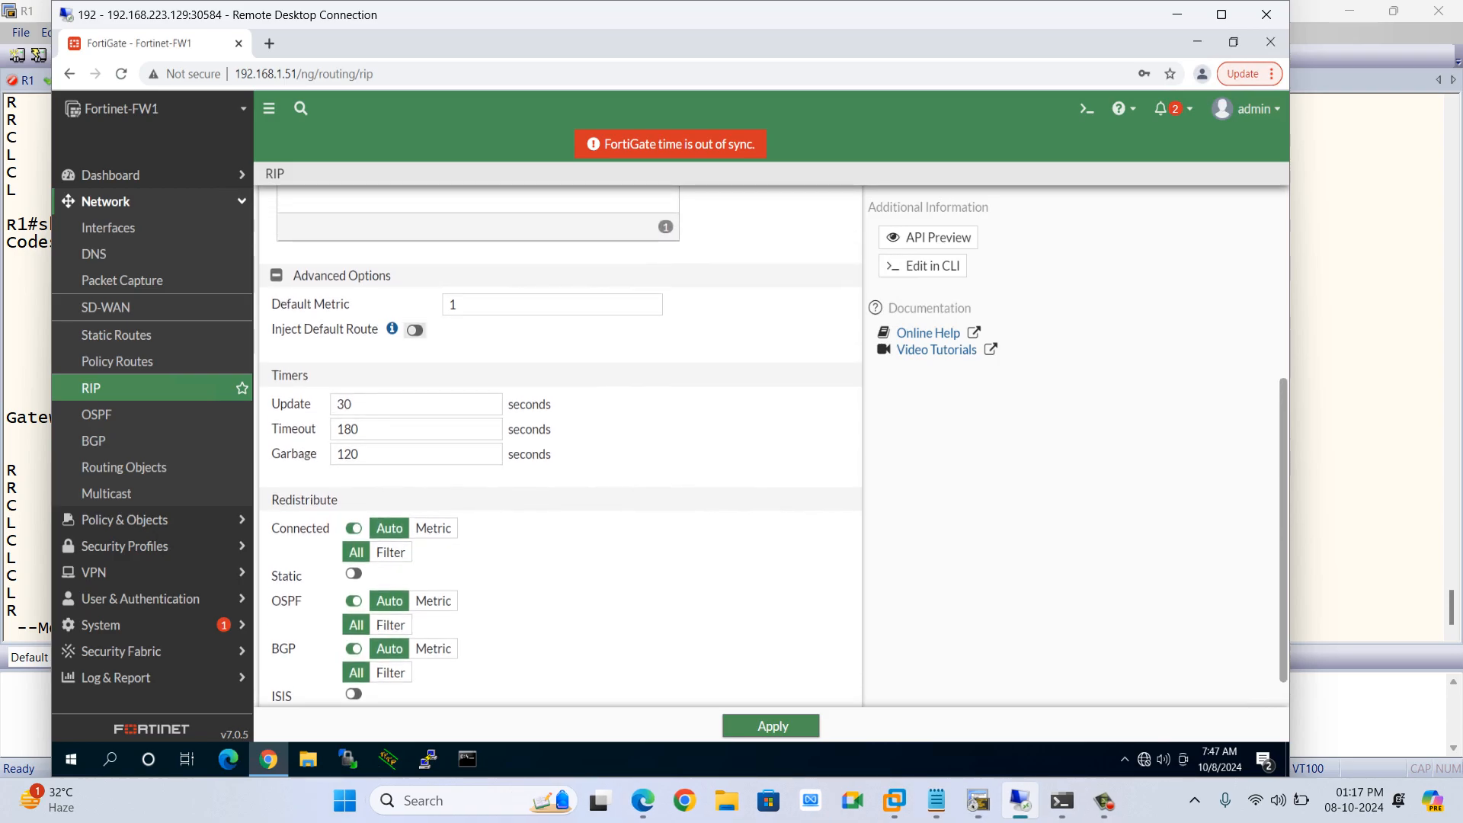
click(415, 330)
click(772, 726)
Redisplay R1's IP routing table and page through it to check for the injected default route
key(alt+Tab)
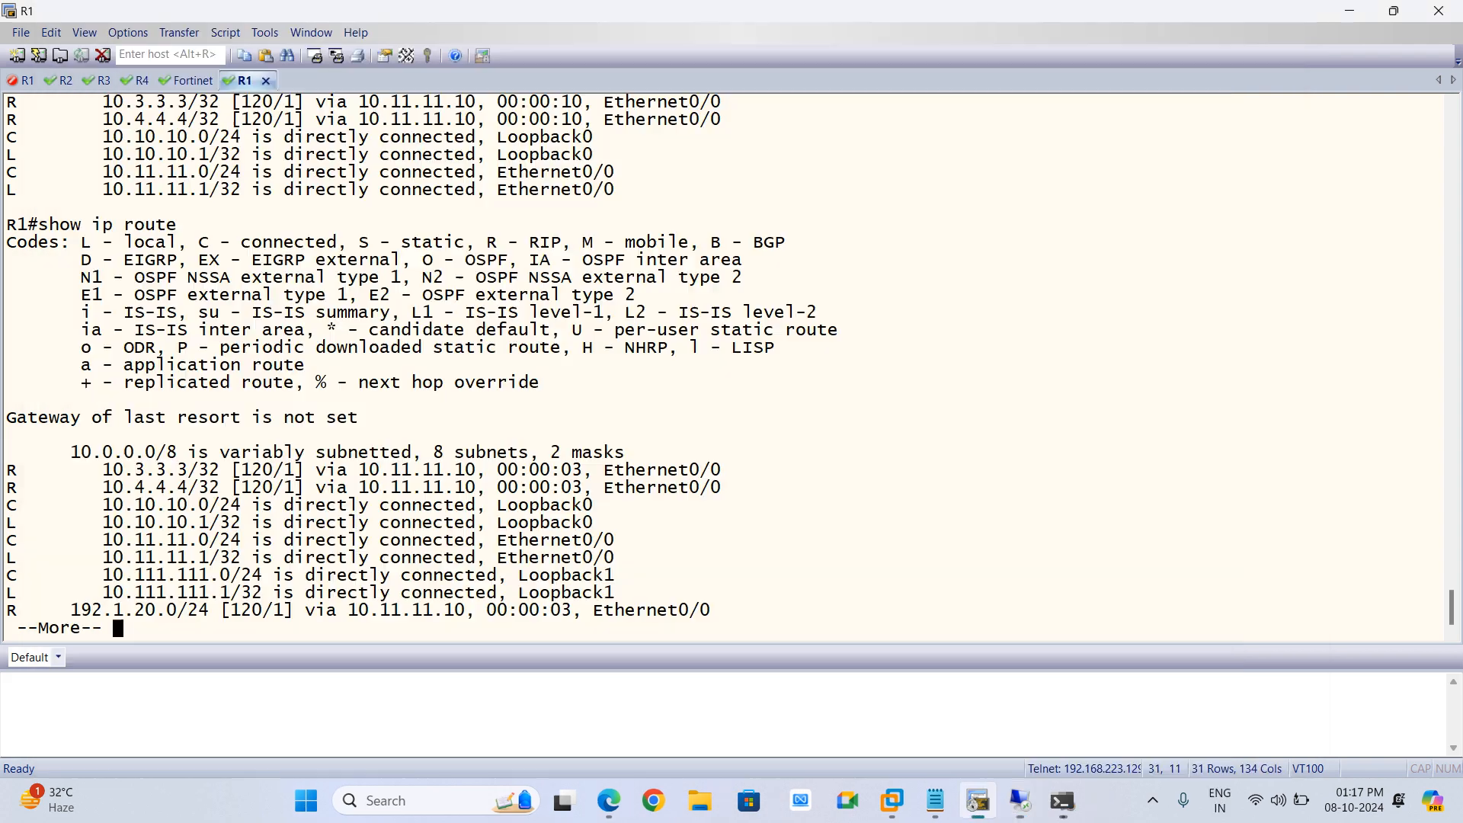
key(Up)
key(Return)
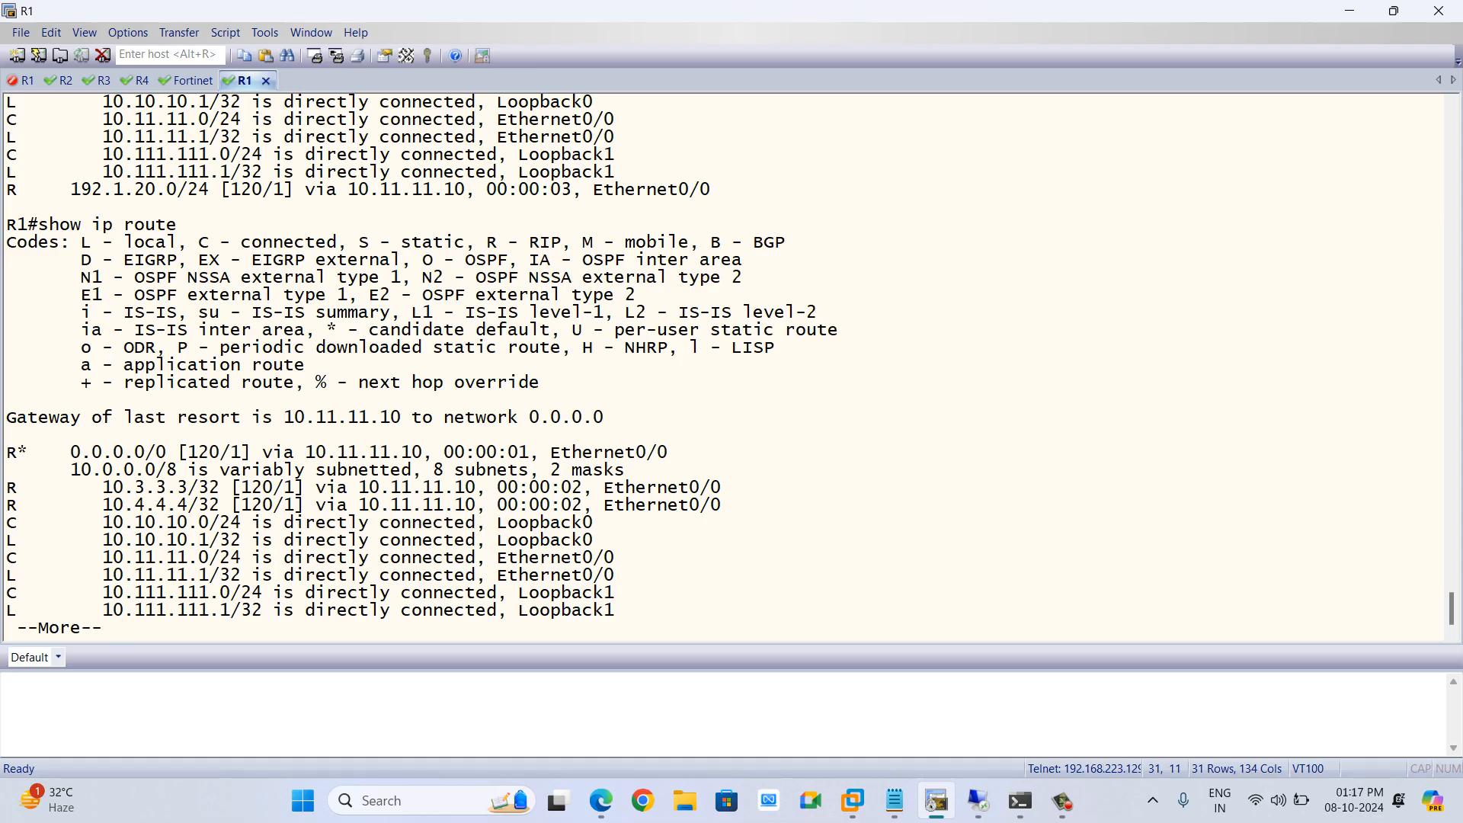
key(alt+Tab)
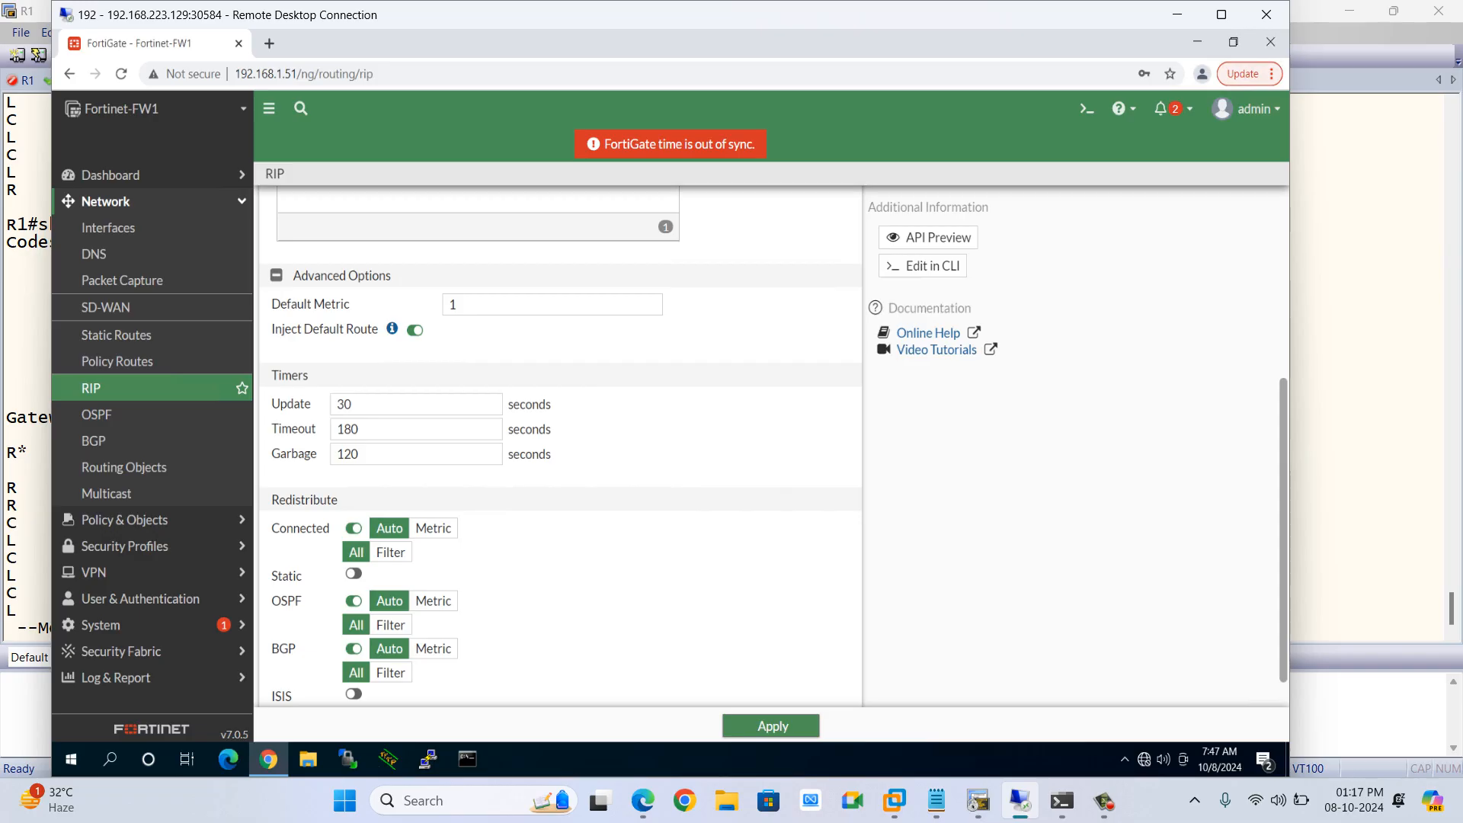
scroll(490, 454, up, 2)
scroll(490, 454, up, 2)
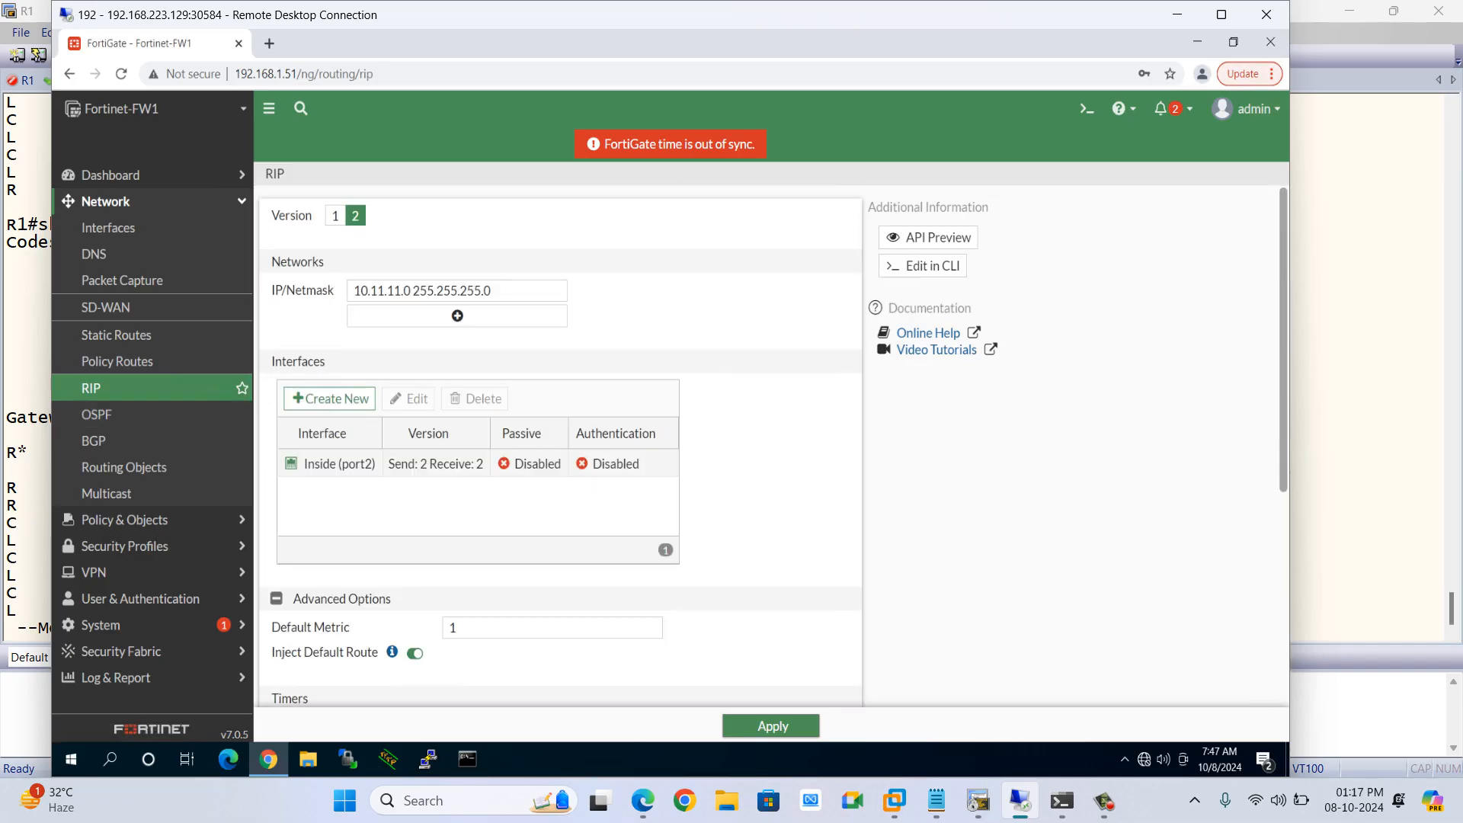
key(alt+Tab)
key(space)
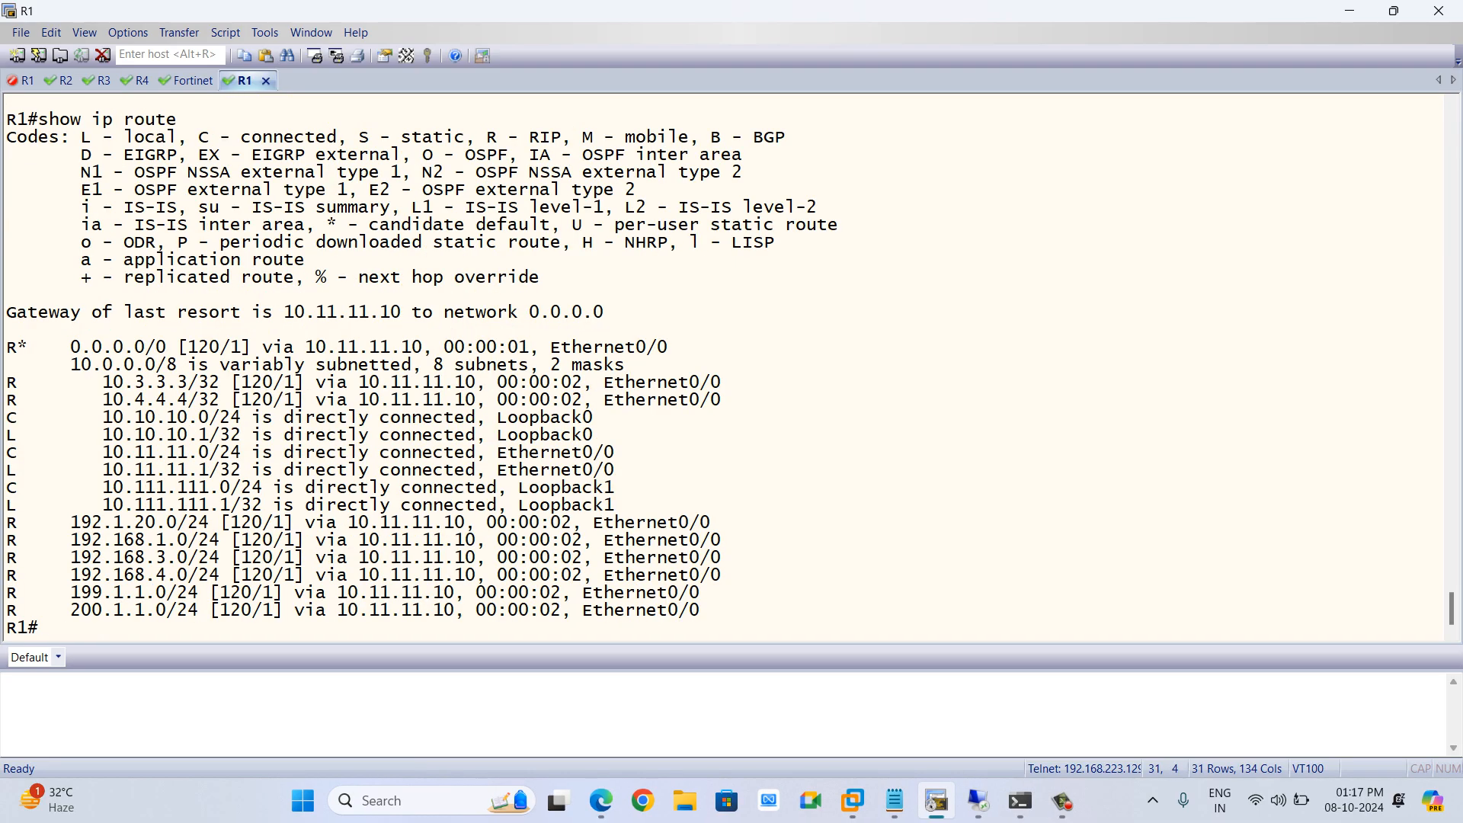
Ping 199.1.1.1 from R1
text(ping 199.1.1.1)
key(Return)
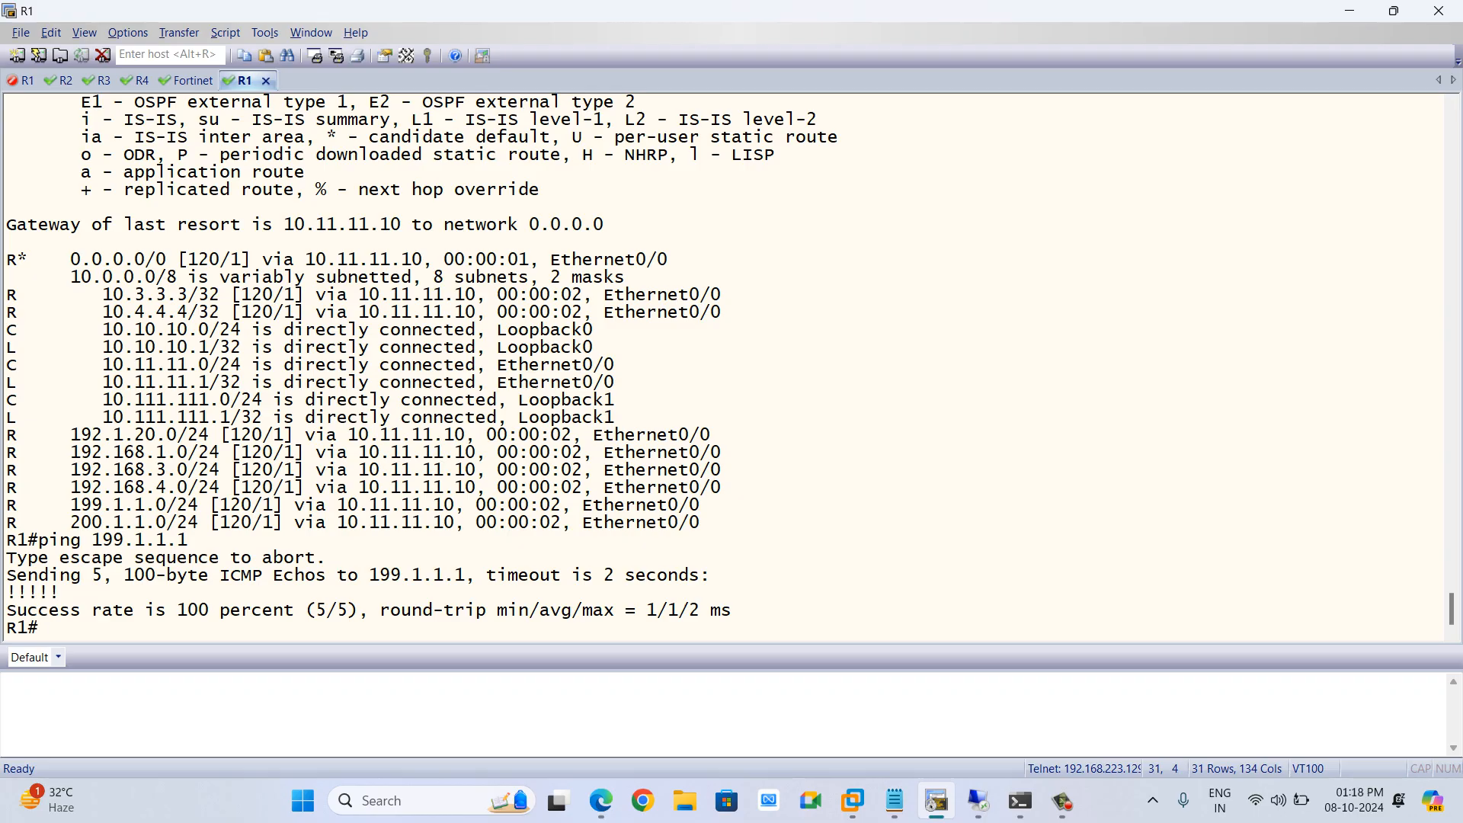
Telnet from R1 to 199.1.1.1 and log in to R2 by entering the login password
key(alt+Tab)
key(alt+Tab)
text(teln)
key(Tab)
text(199.1..11)
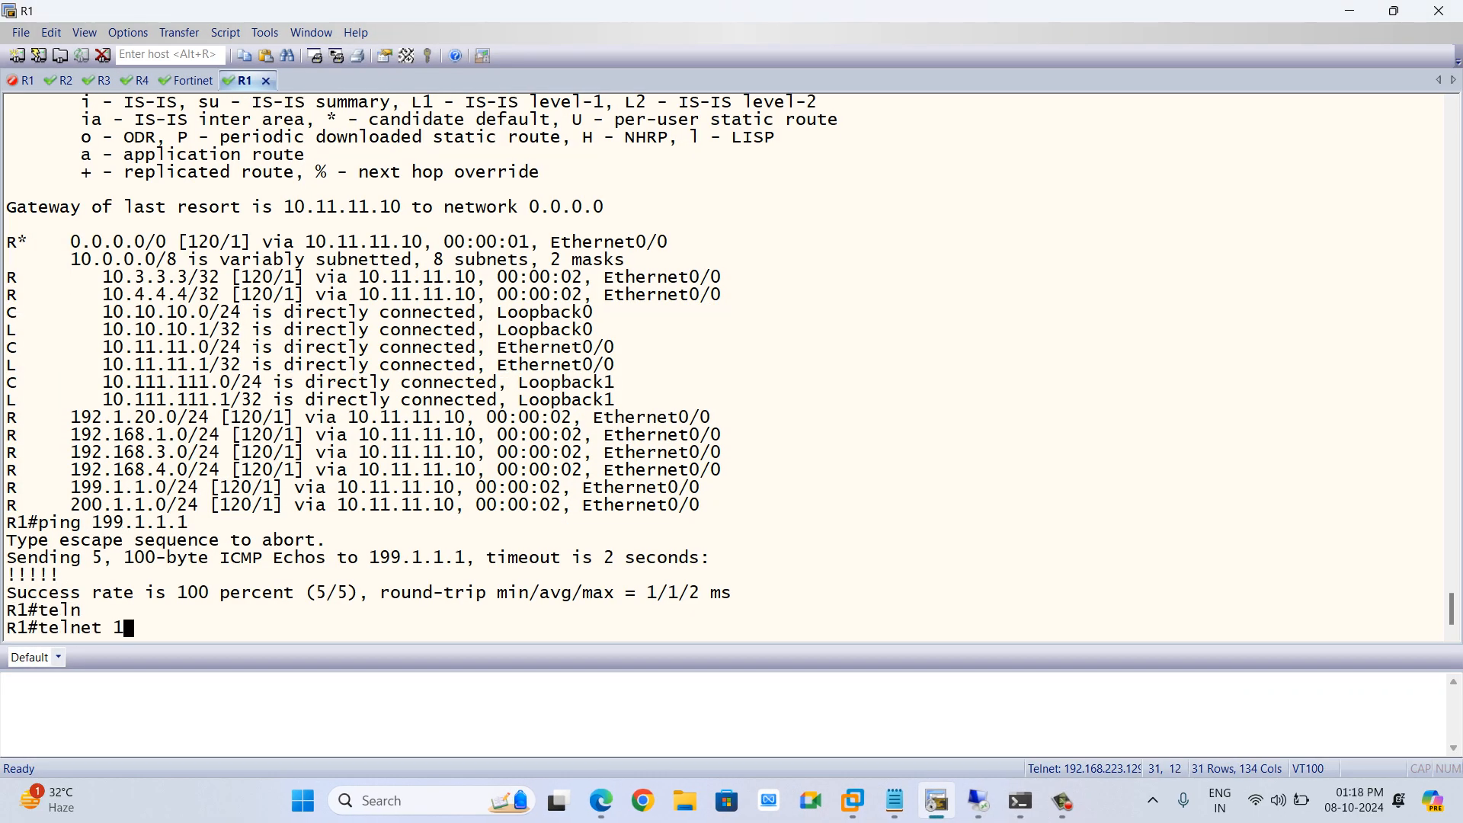
key(BackSpace)
key(BackSpace)
key(BackSpace)
text(1.1)
key(Return)
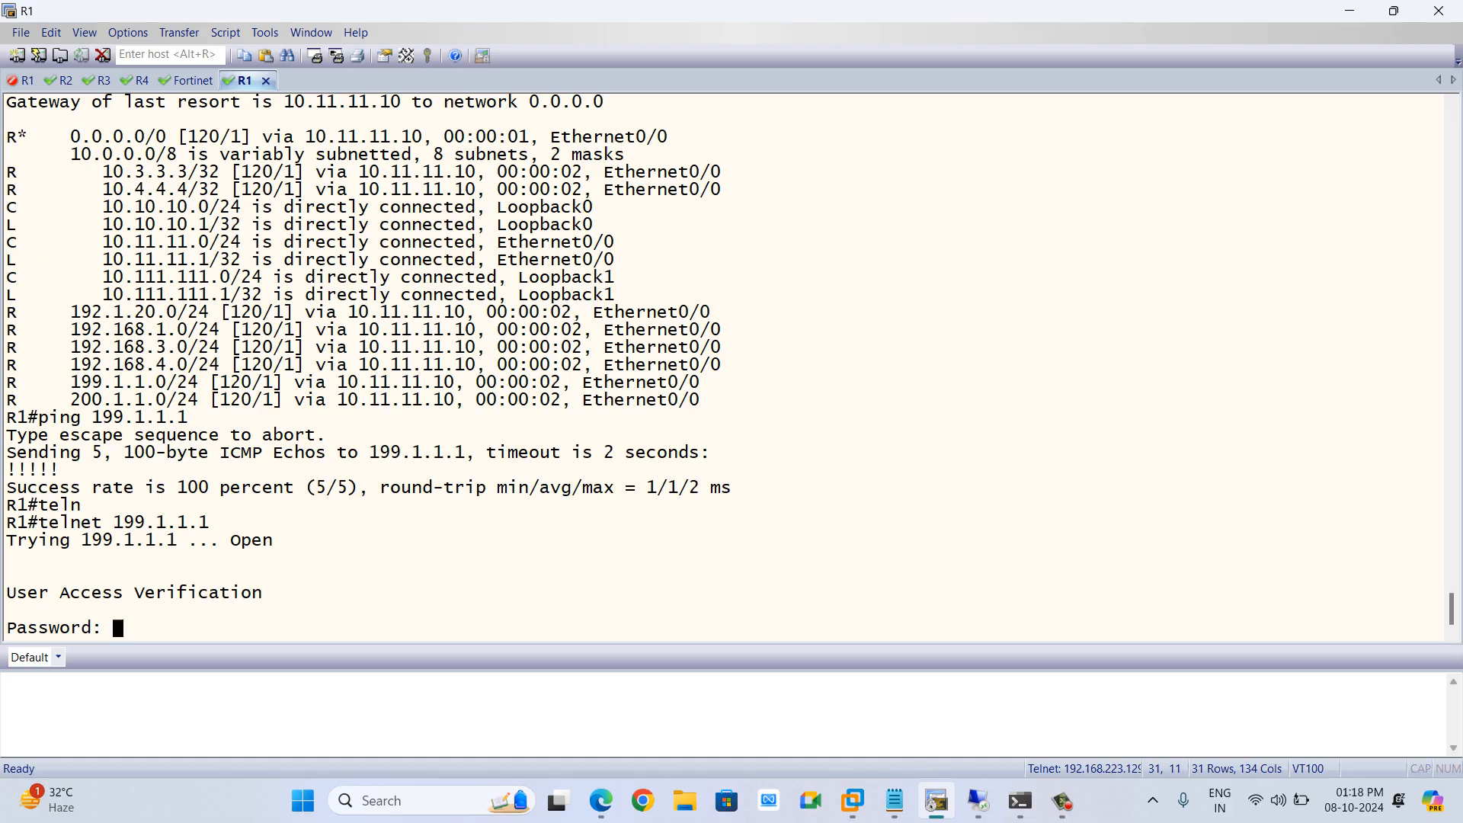
key(Return)
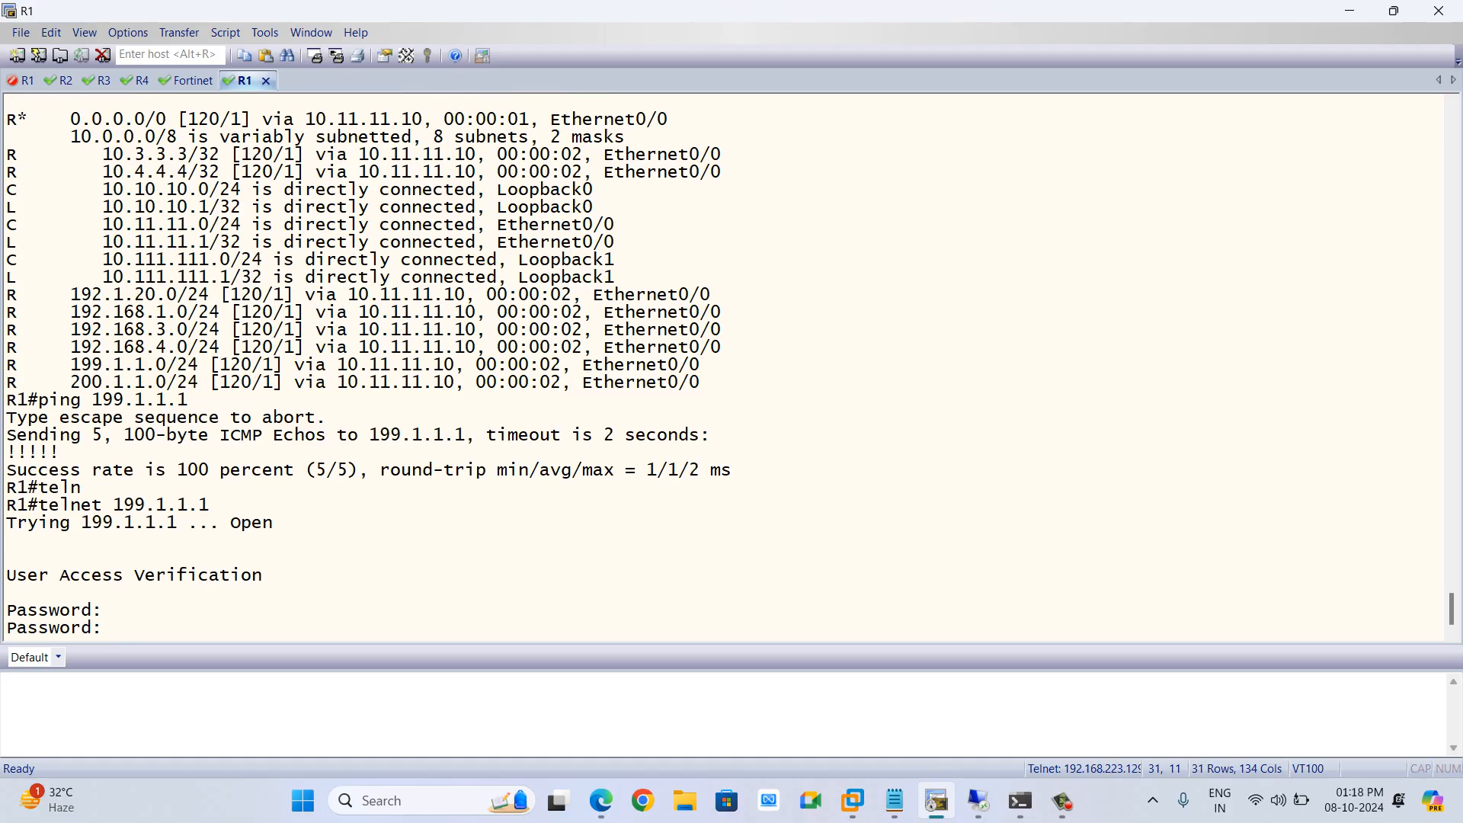
key(Return)
Show the users connected to R2 and highlight the telnet session's source address
text(sho)
key(Tab)
text(users)
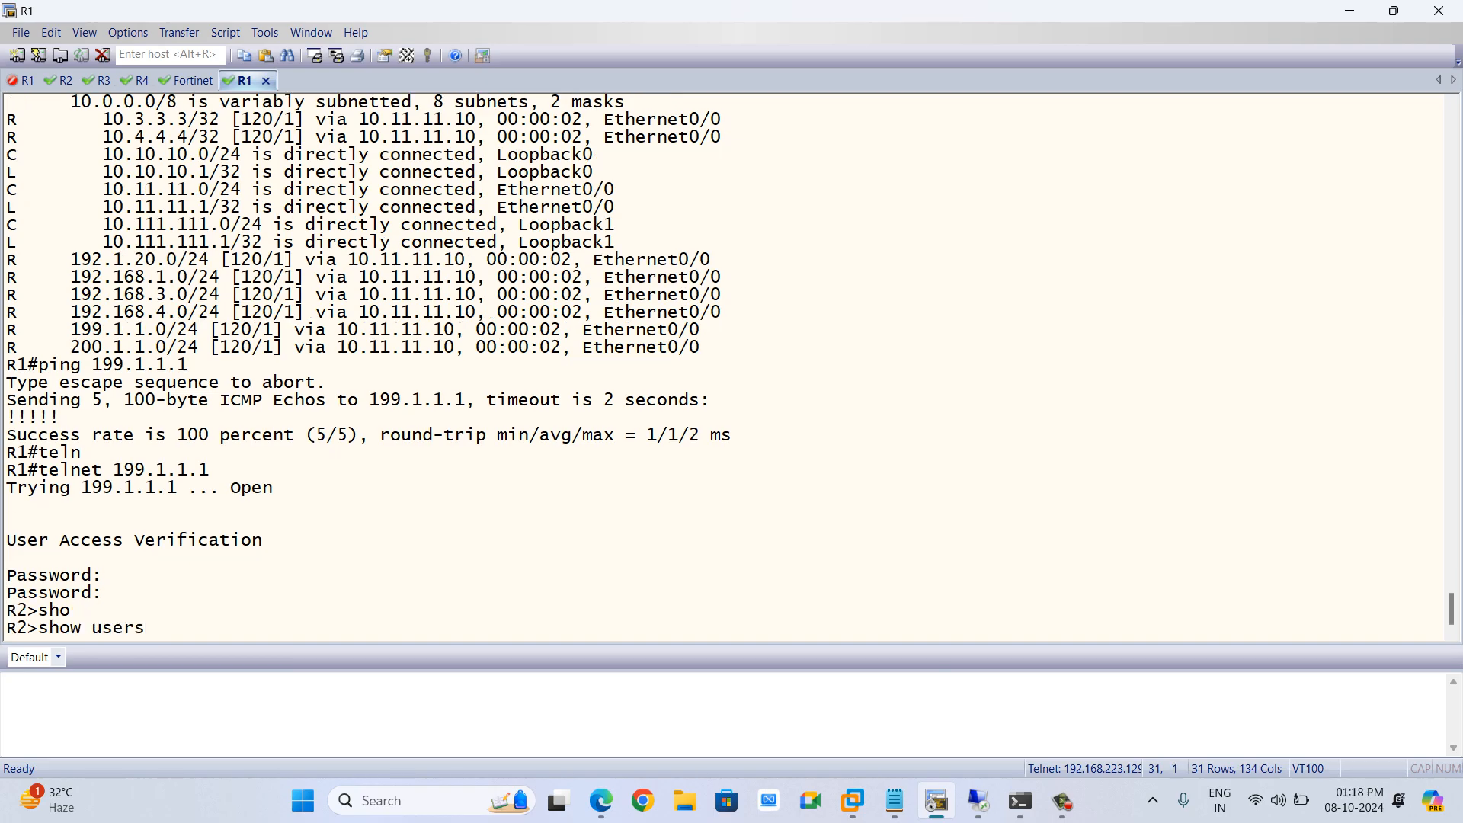
key(Tab)
key(Return)
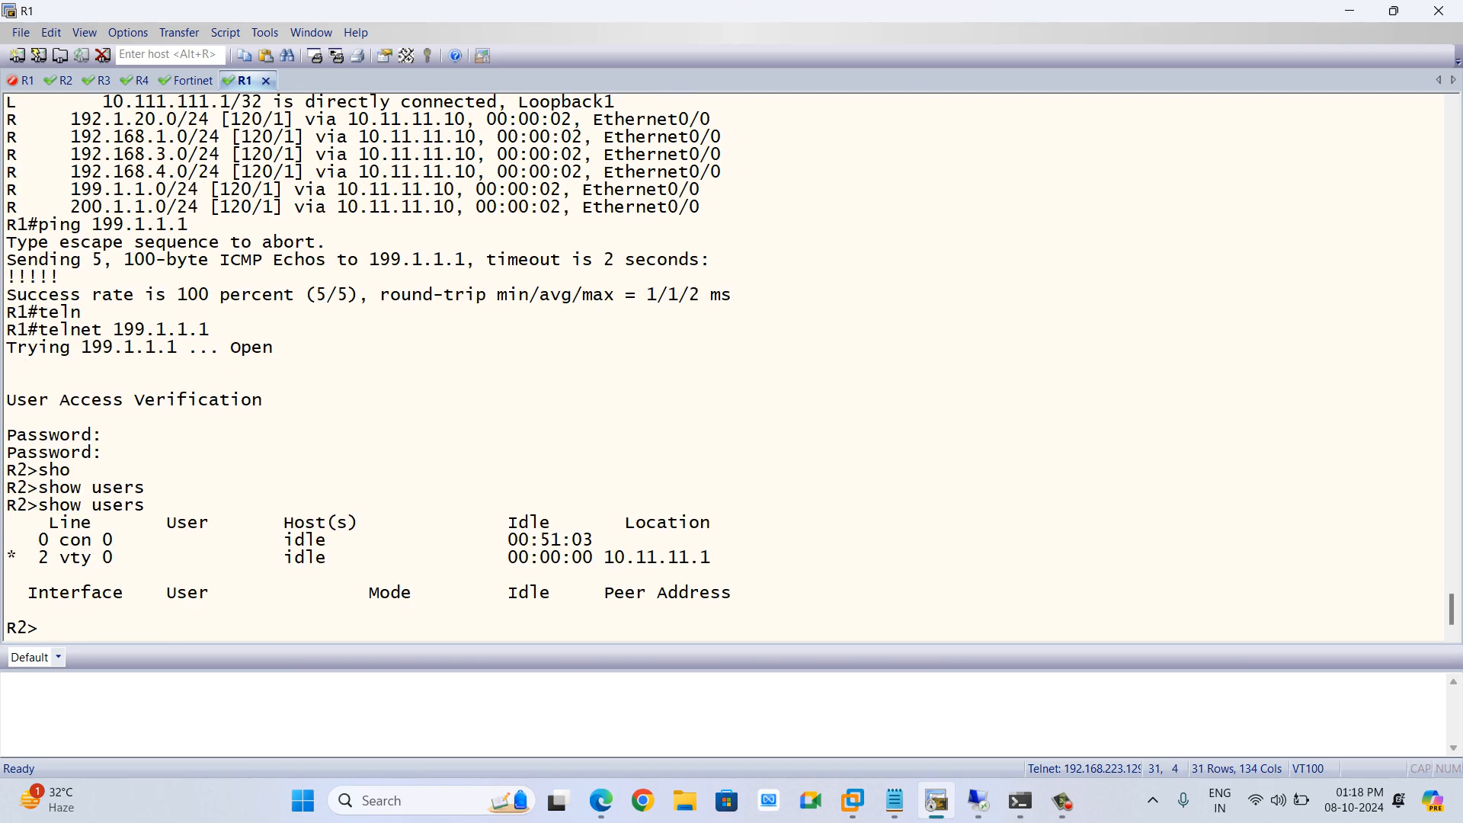
drag(714, 558, 596, 557)
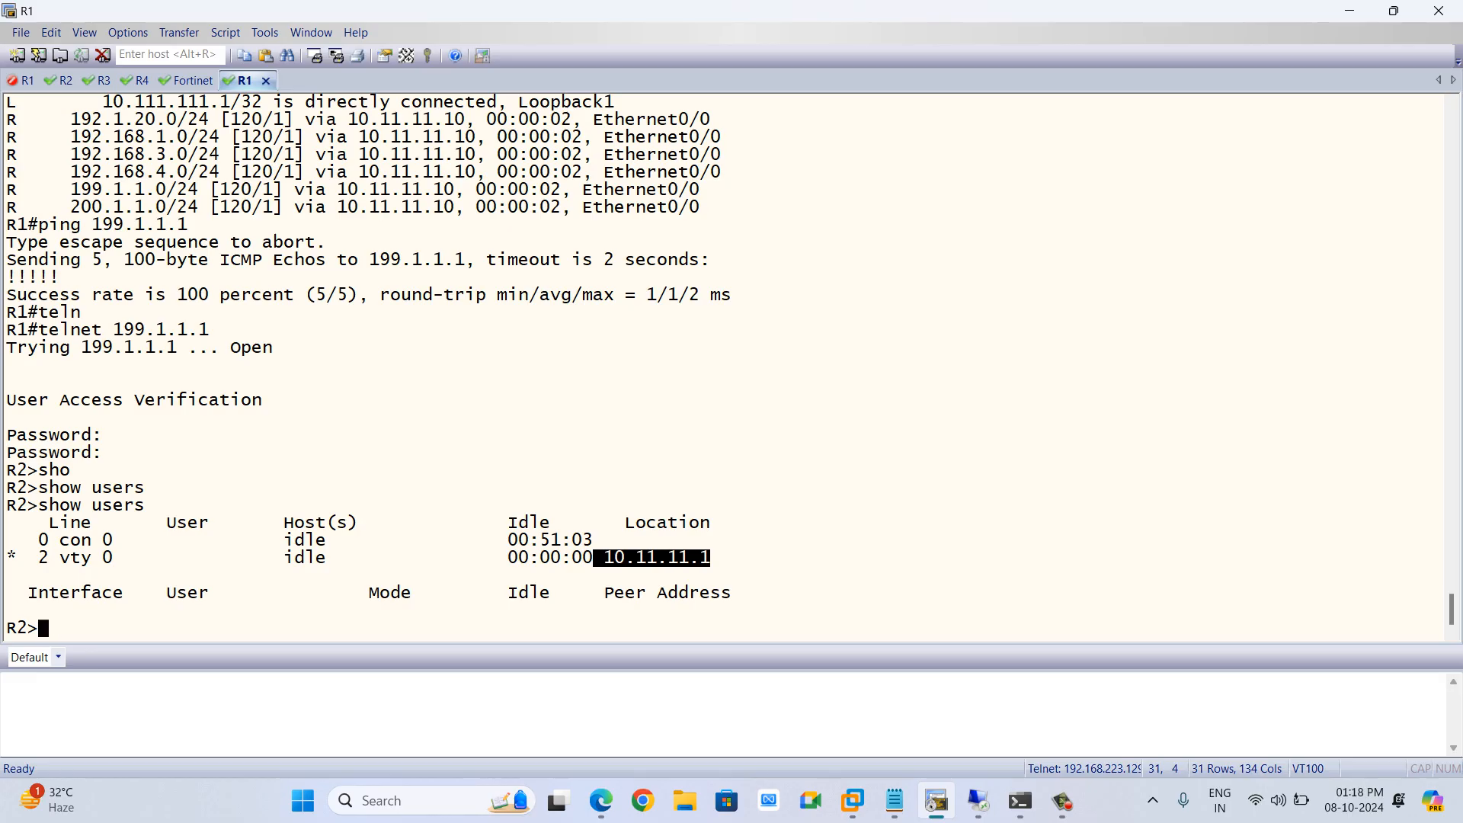
Highlight the telnet peer address 10.11.11.1 in R2's user list and switch to the FortiGate web interface
click(598, 558)
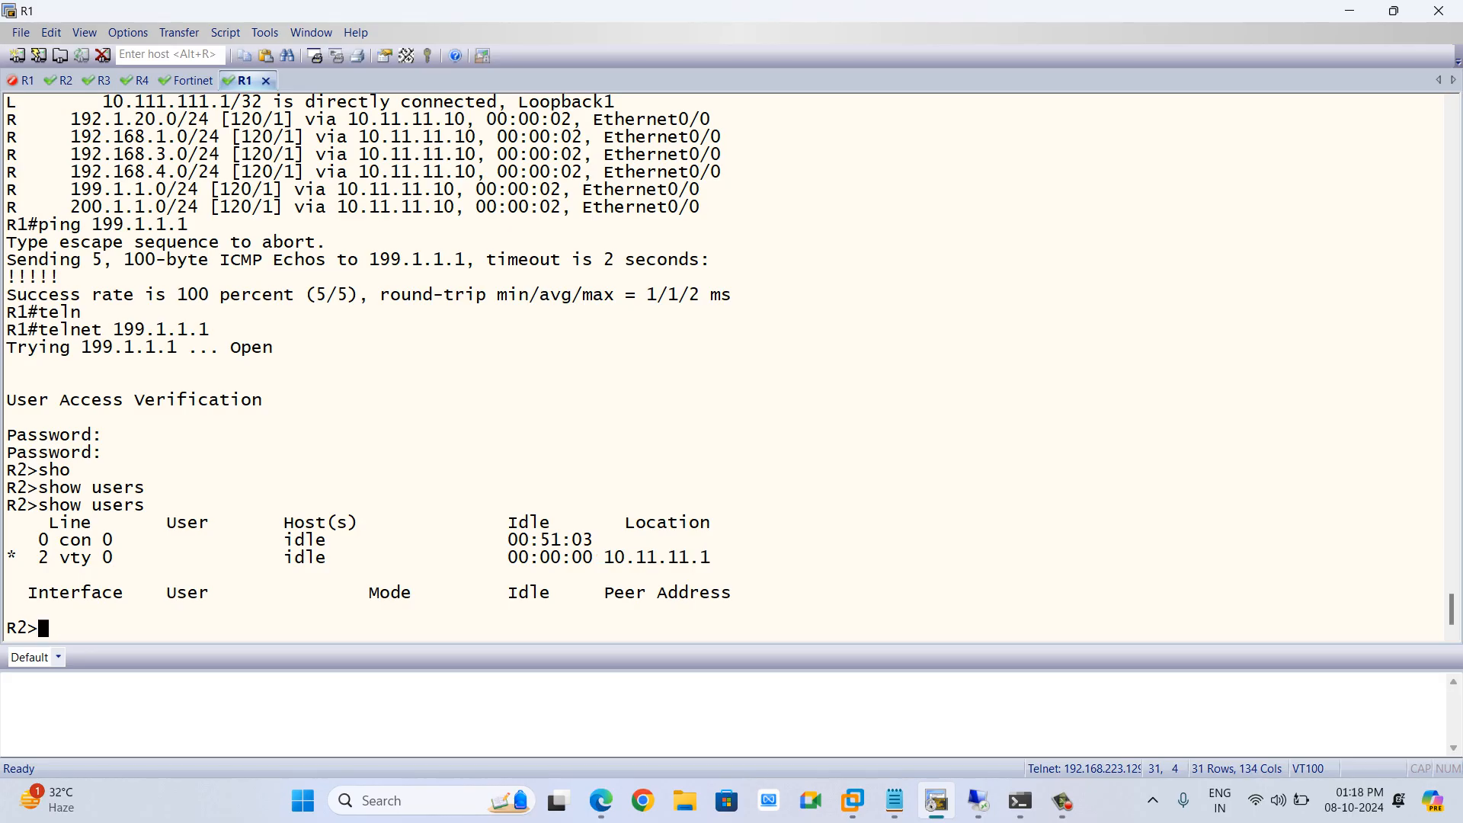
drag(604, 558, 711, 558)
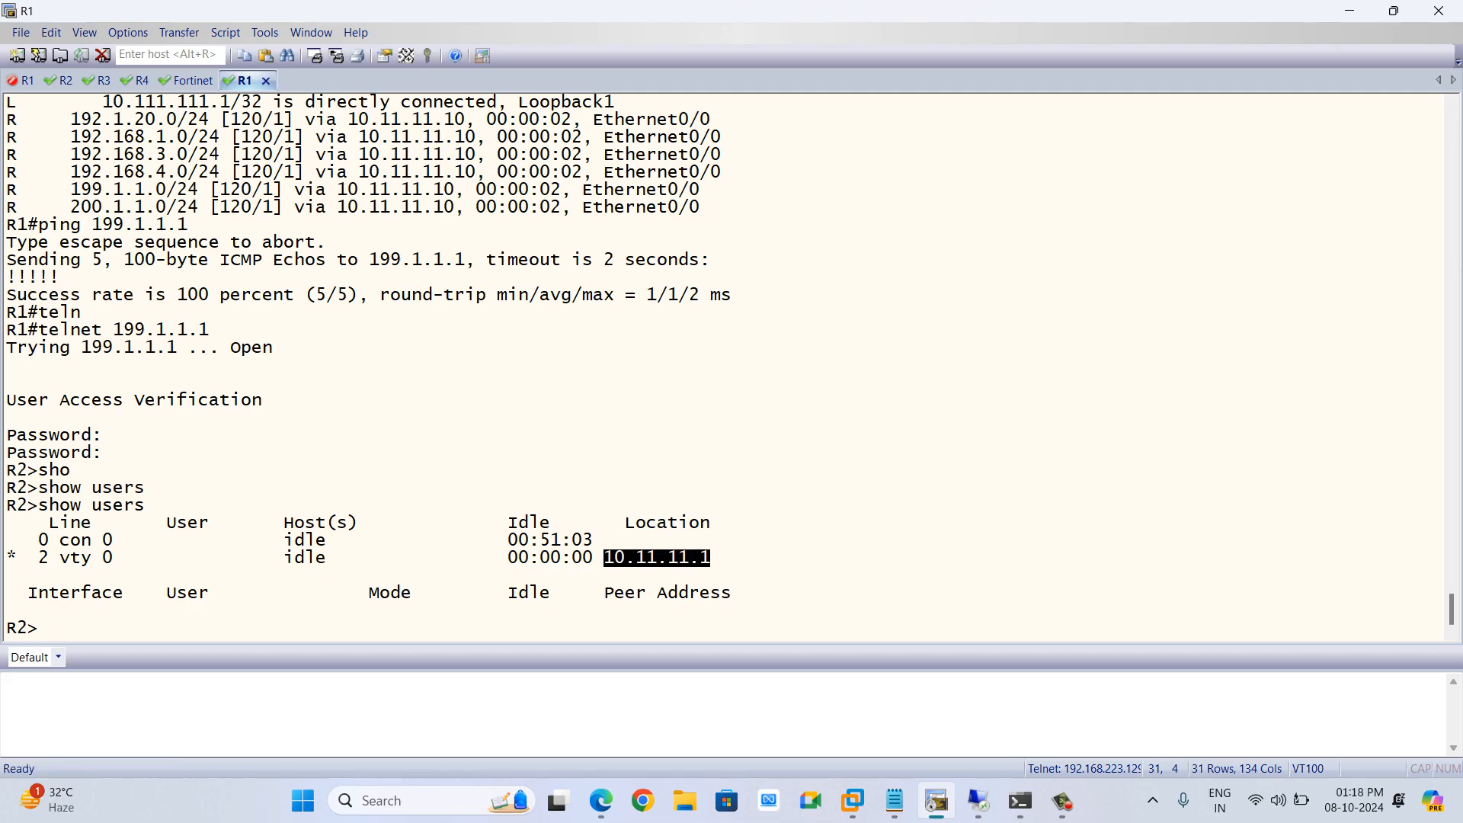
key(alt+Tab)
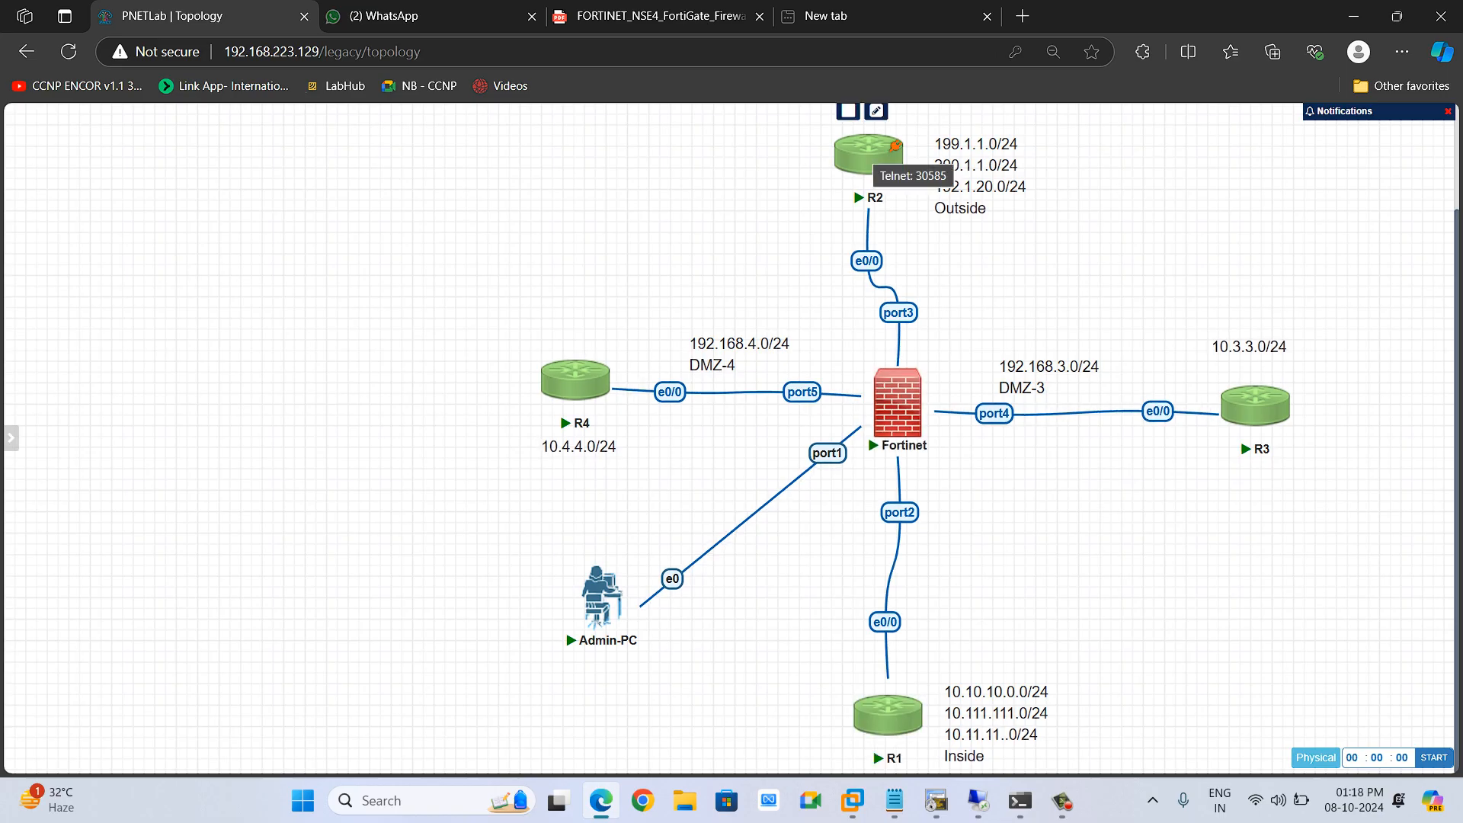
key(alt+Tab)
key(alt+Tab)
key(alt+Tab)
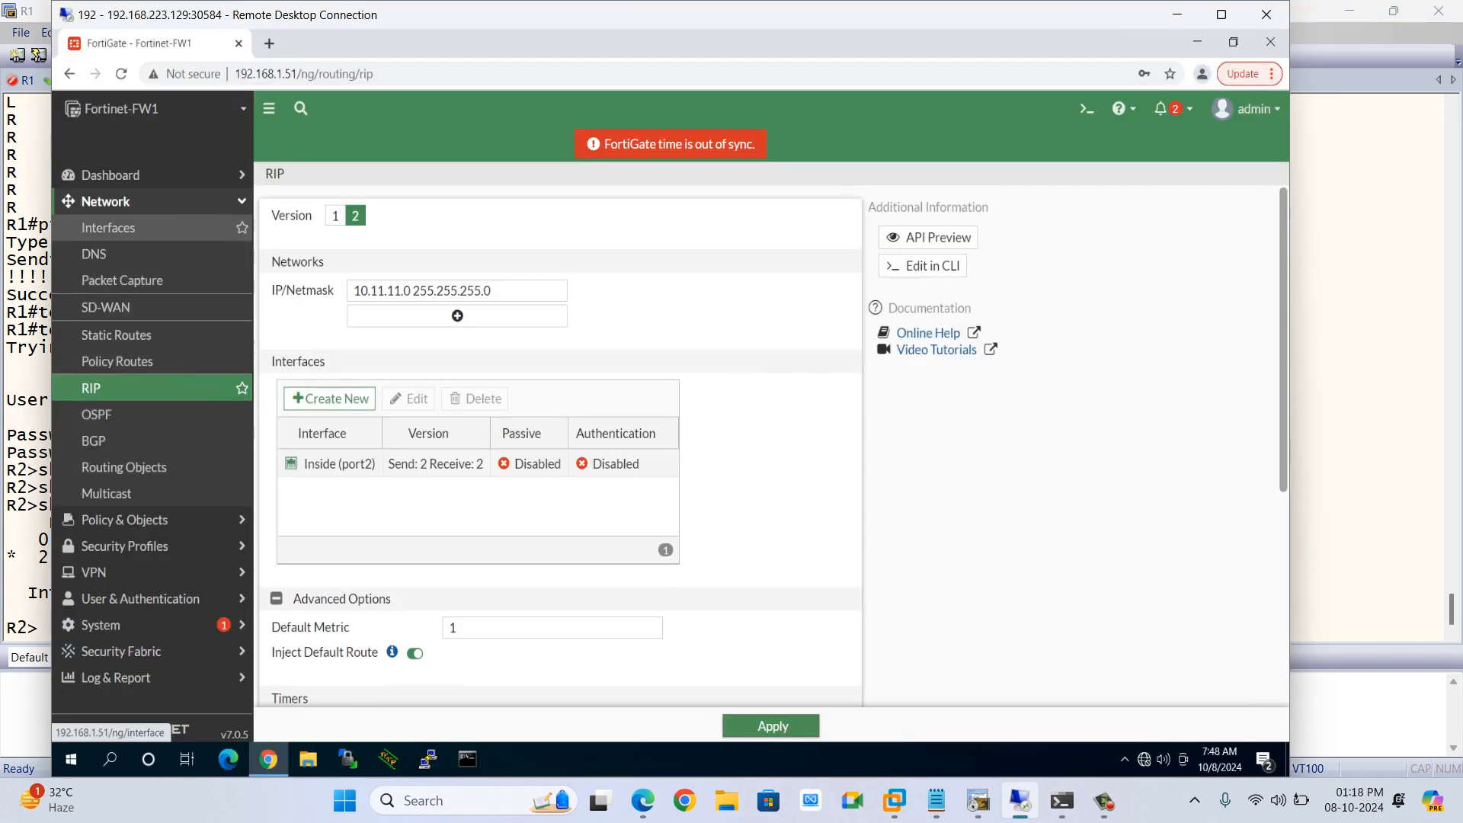
Disable Central SNAT in the FortiGate system settings and apply the change
click(106, 202)
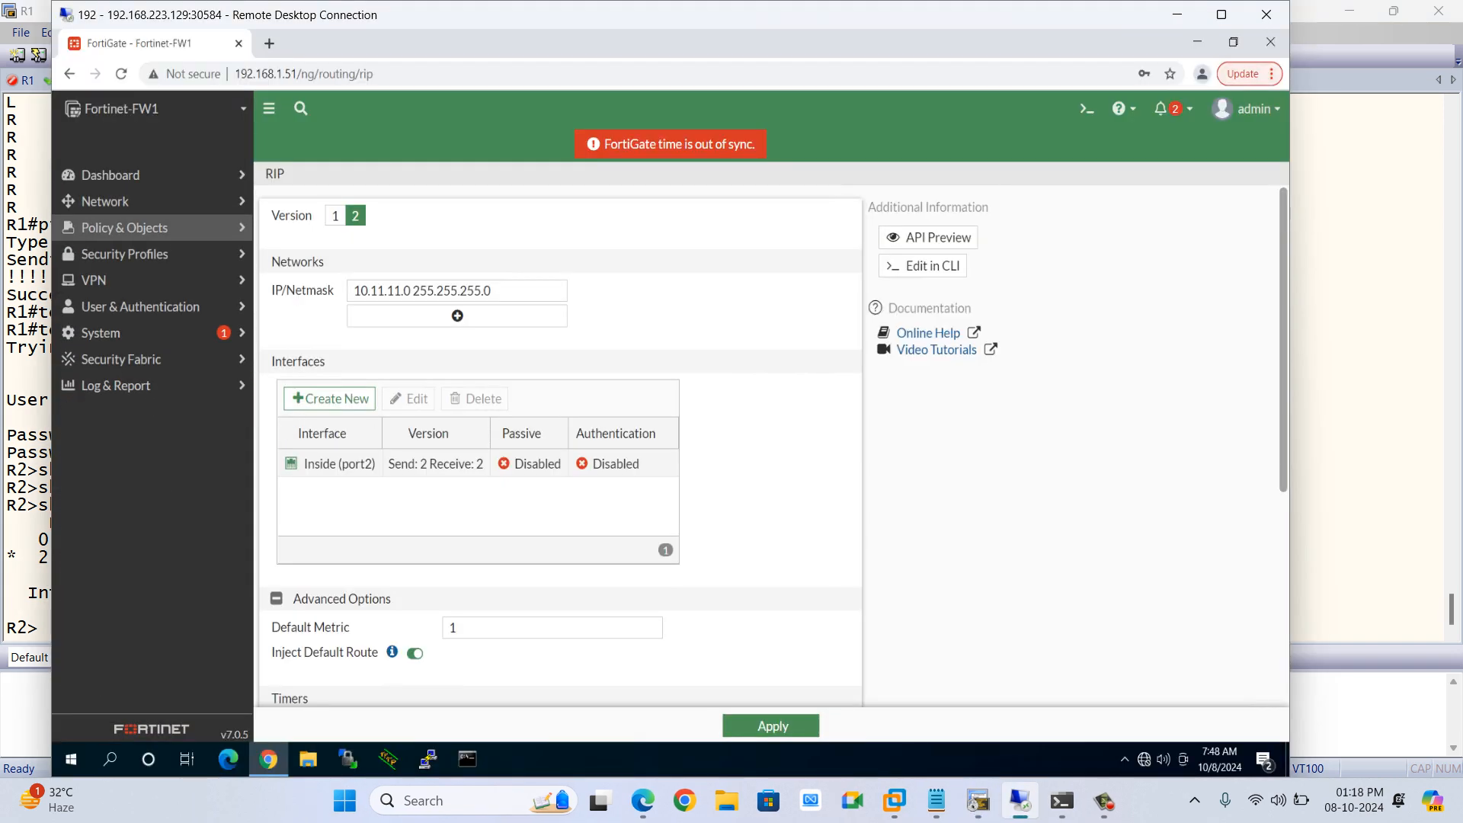
click(124, 227)
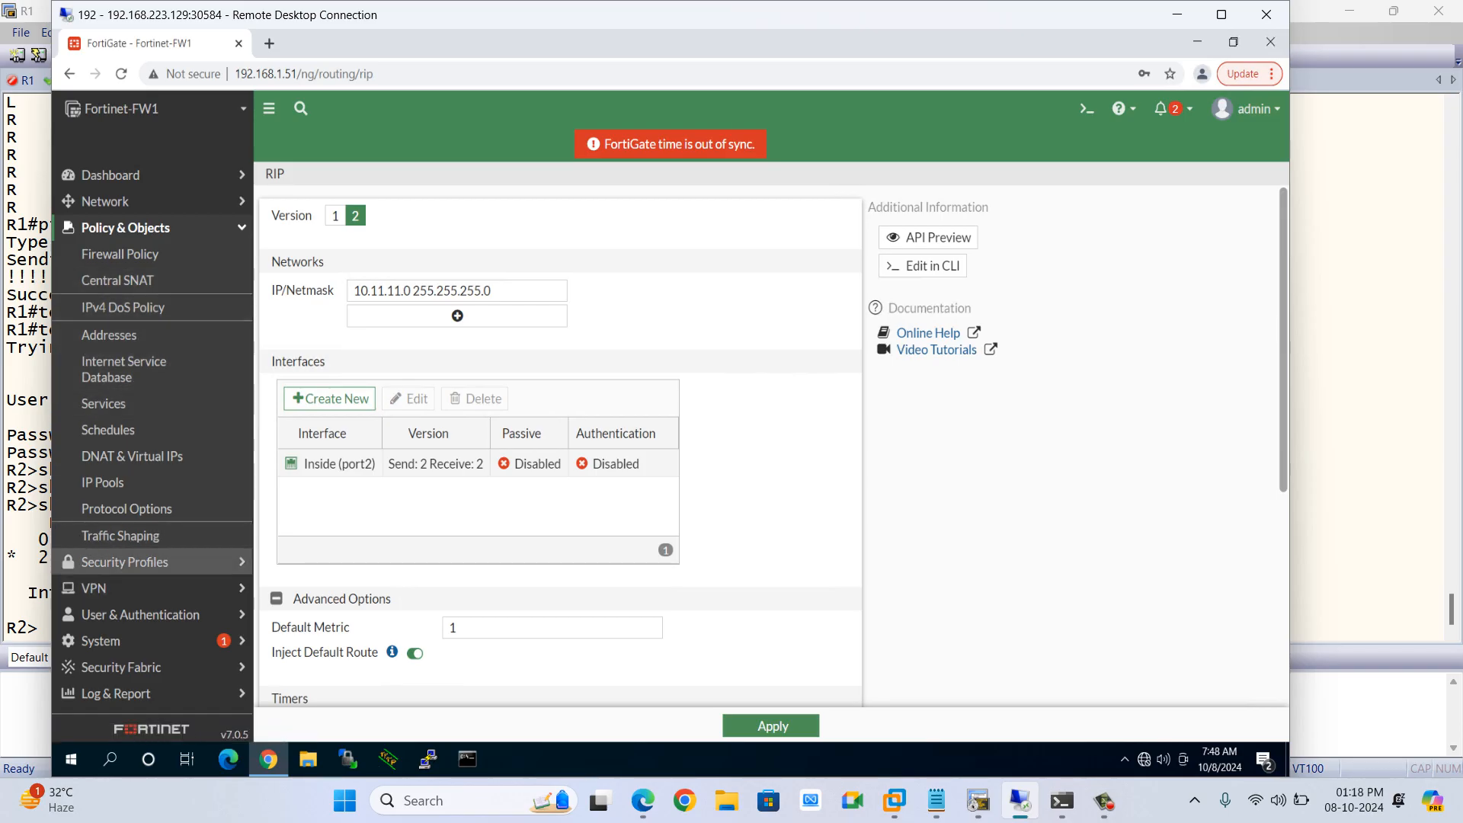
click(101, 641)
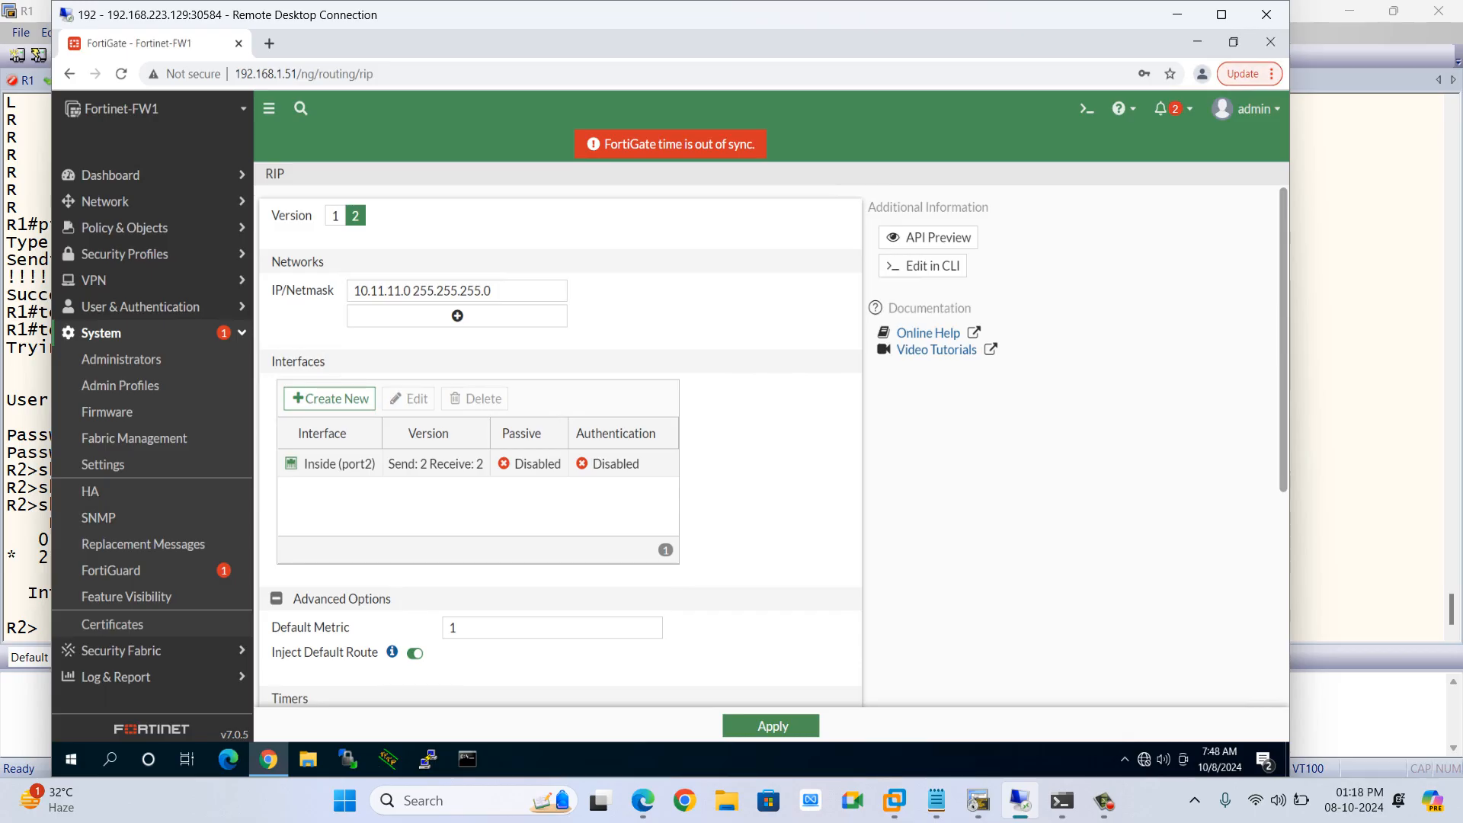
click(103, 464)
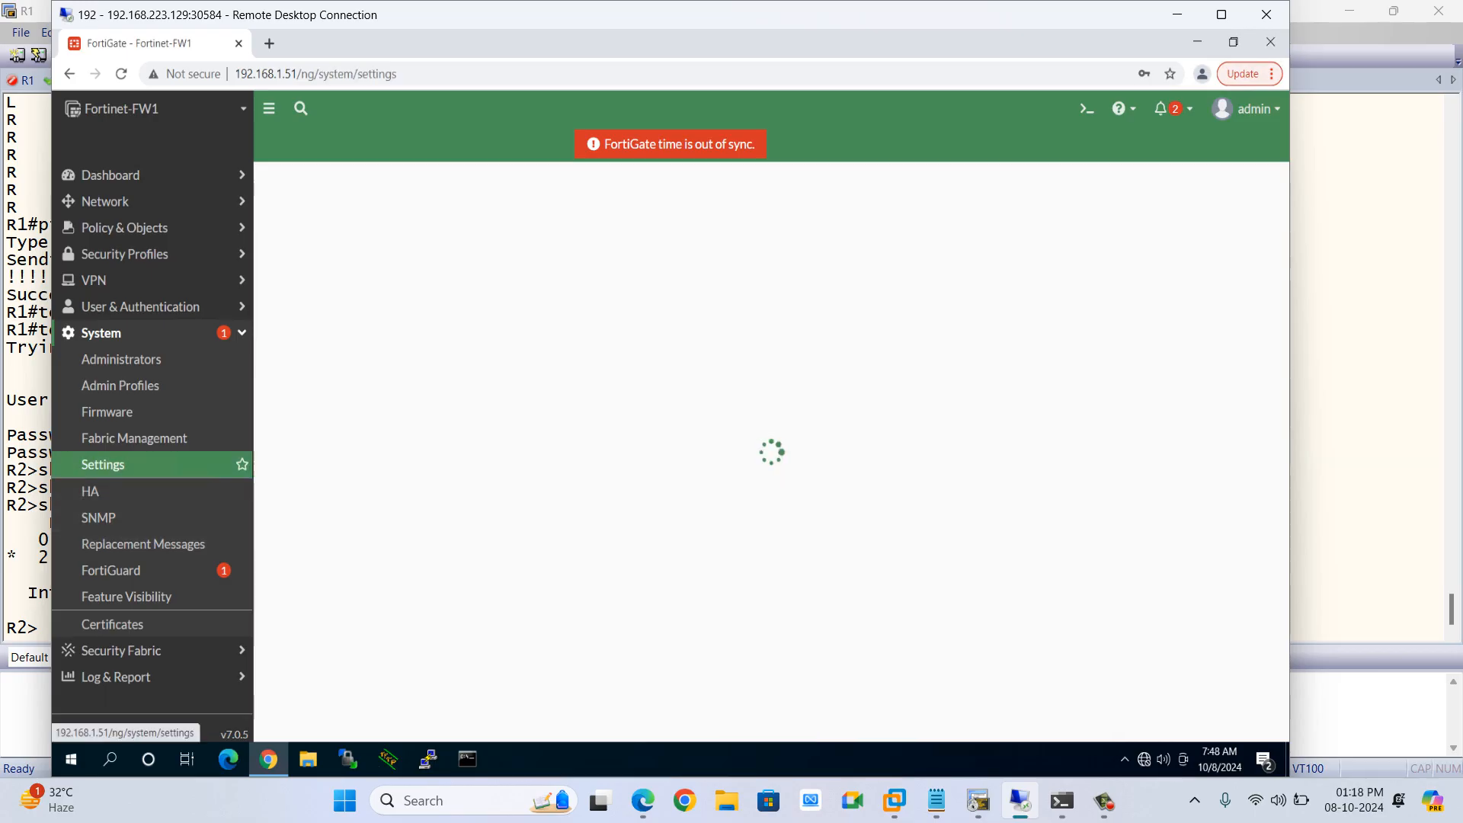
scroll(560, 446, down, 6)
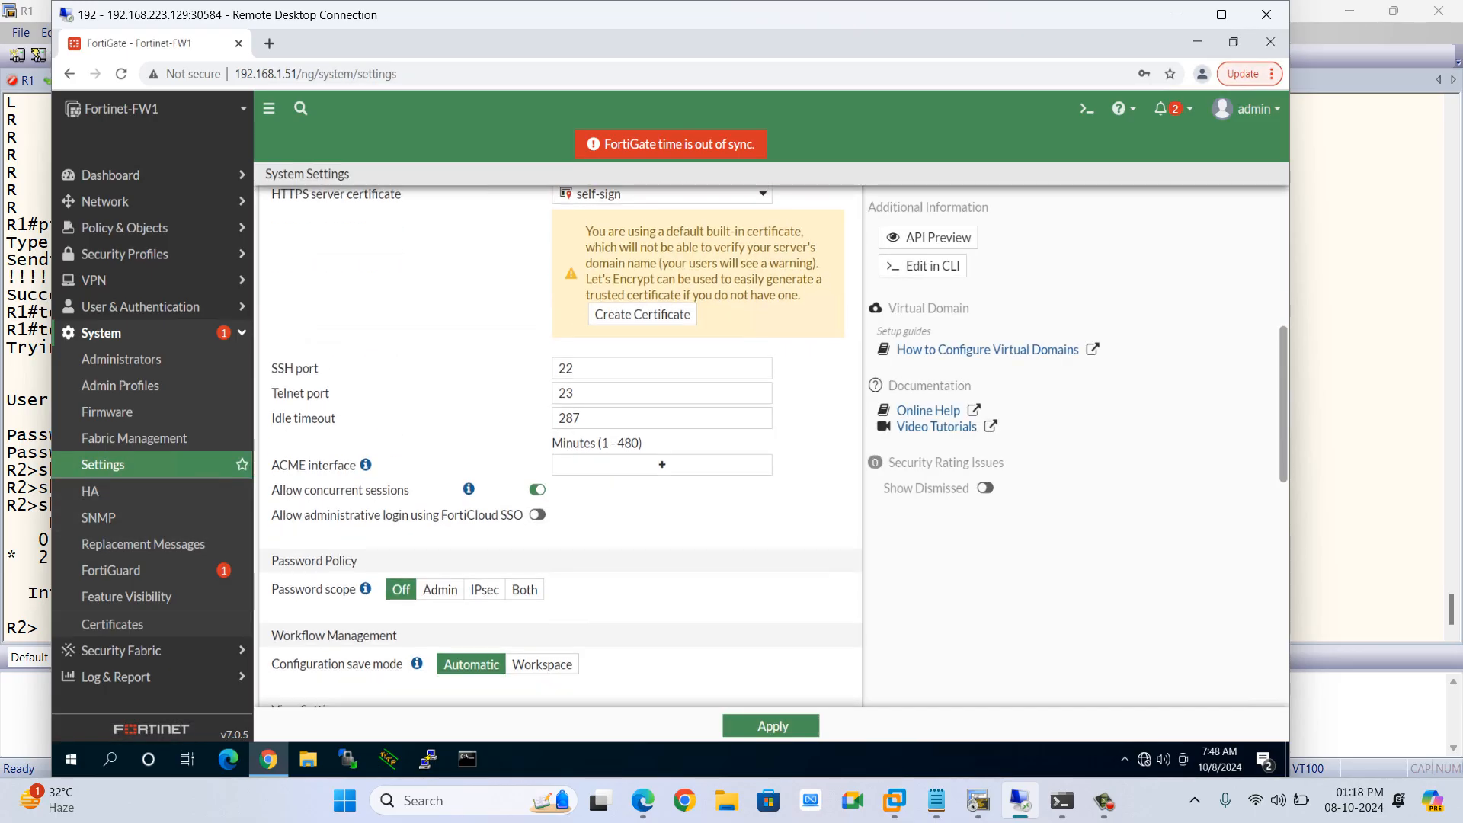
scroll(560, 445, down, 6)
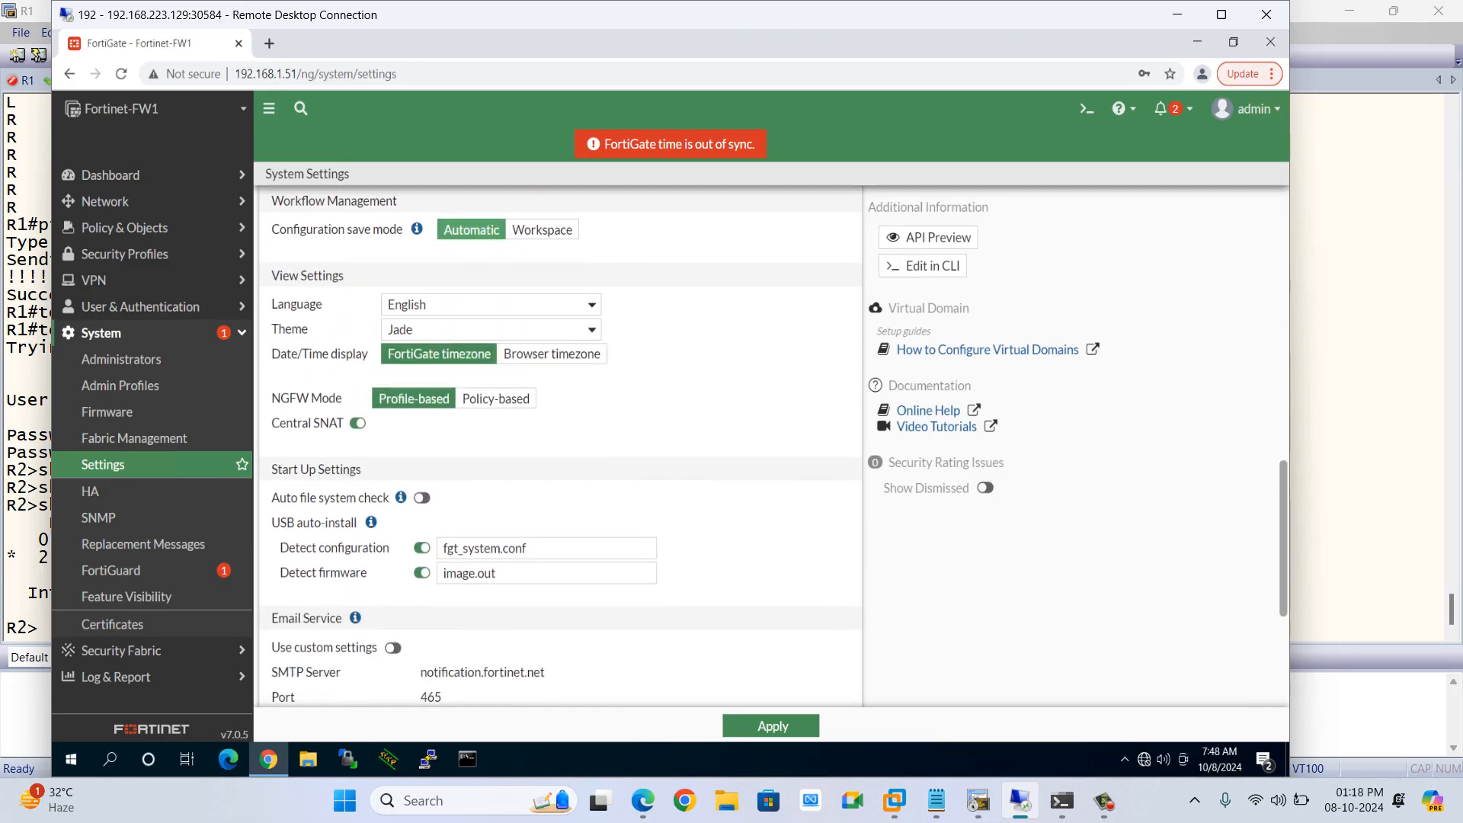
click(357, 424)
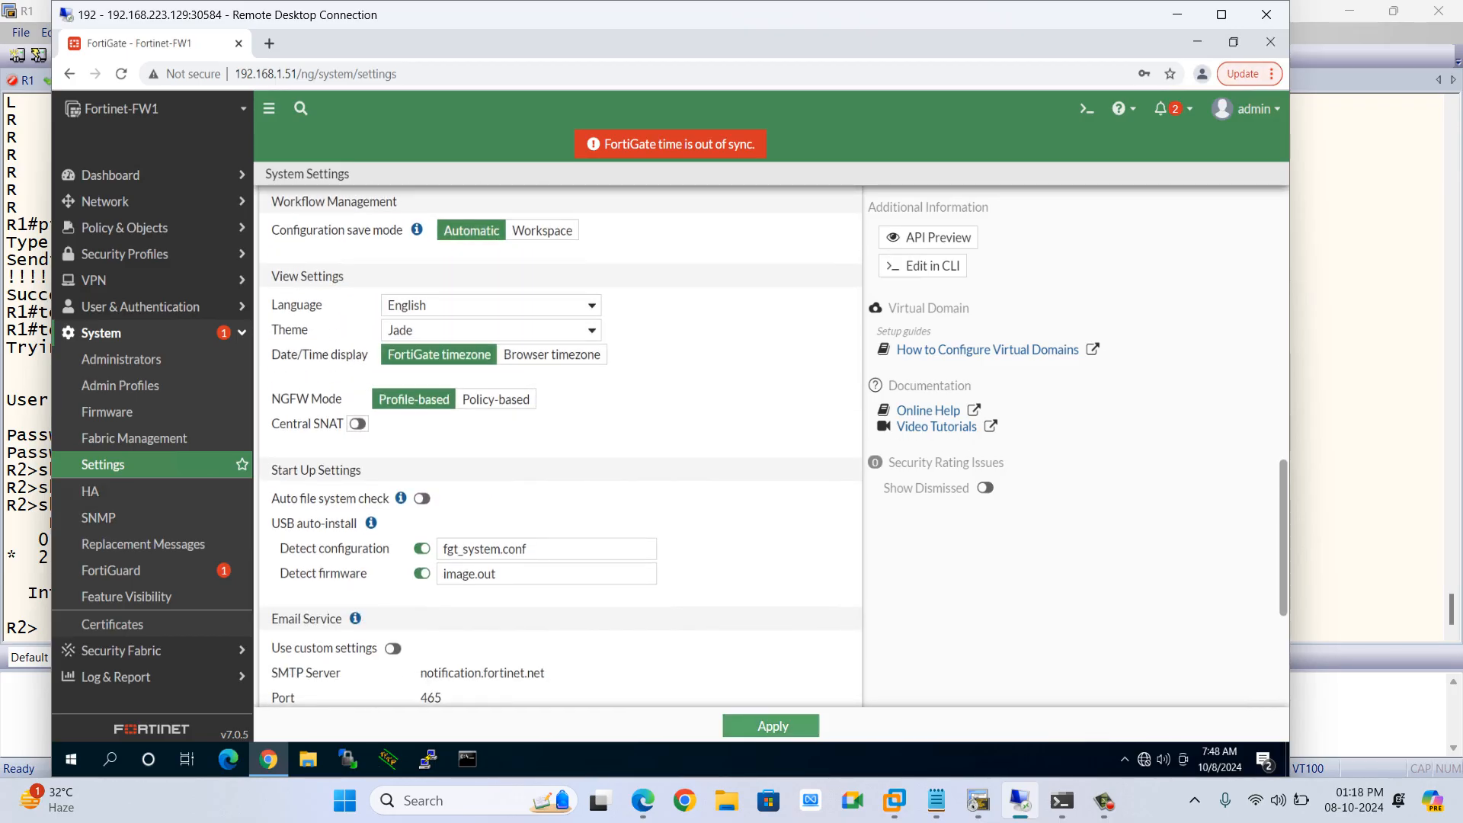
click(773, 725)
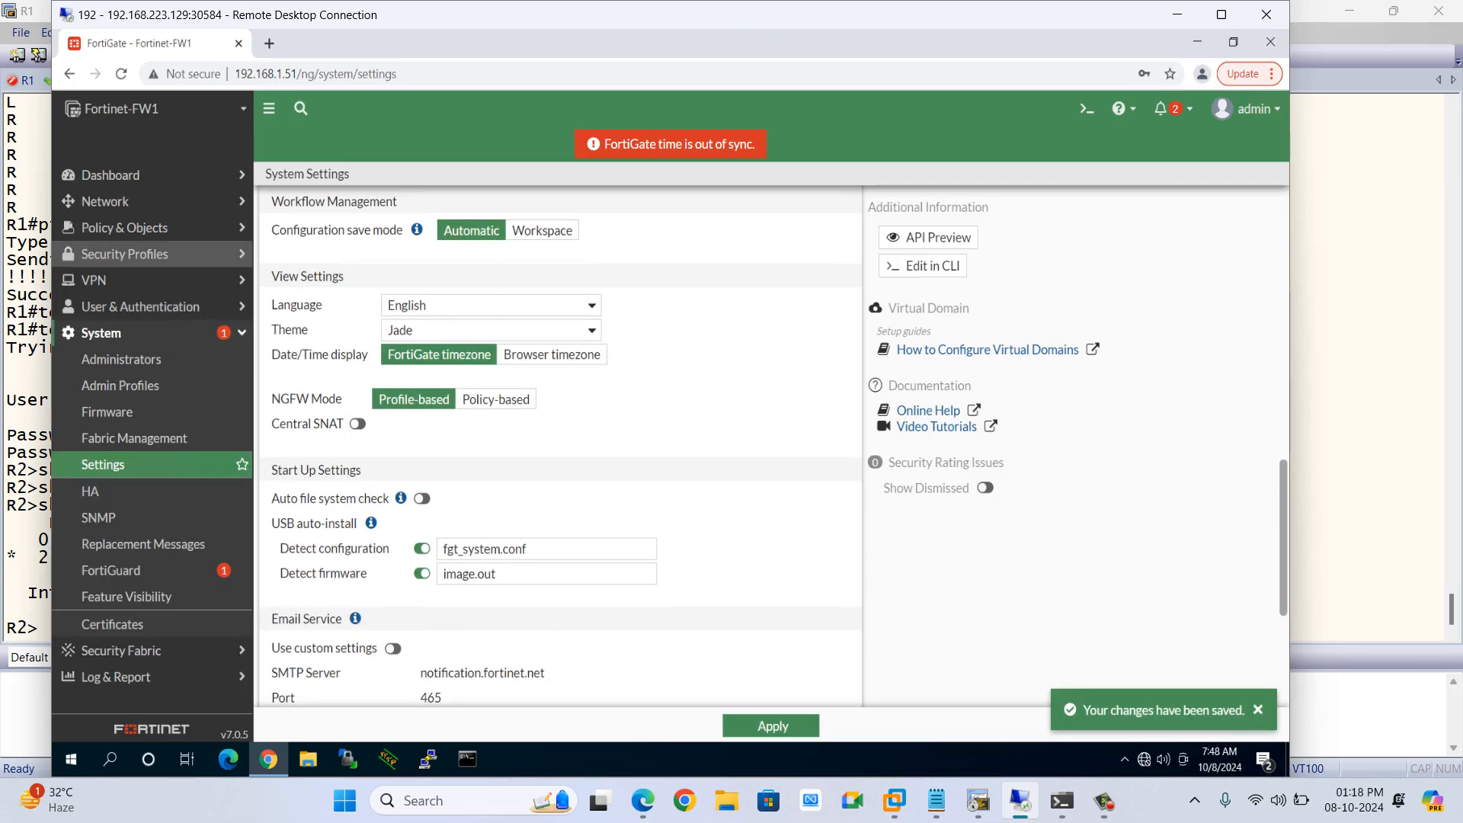
Open the INSIDE-2-OUTSIDE-ALL firewall policy and review its NAT settings
click(120, 255)
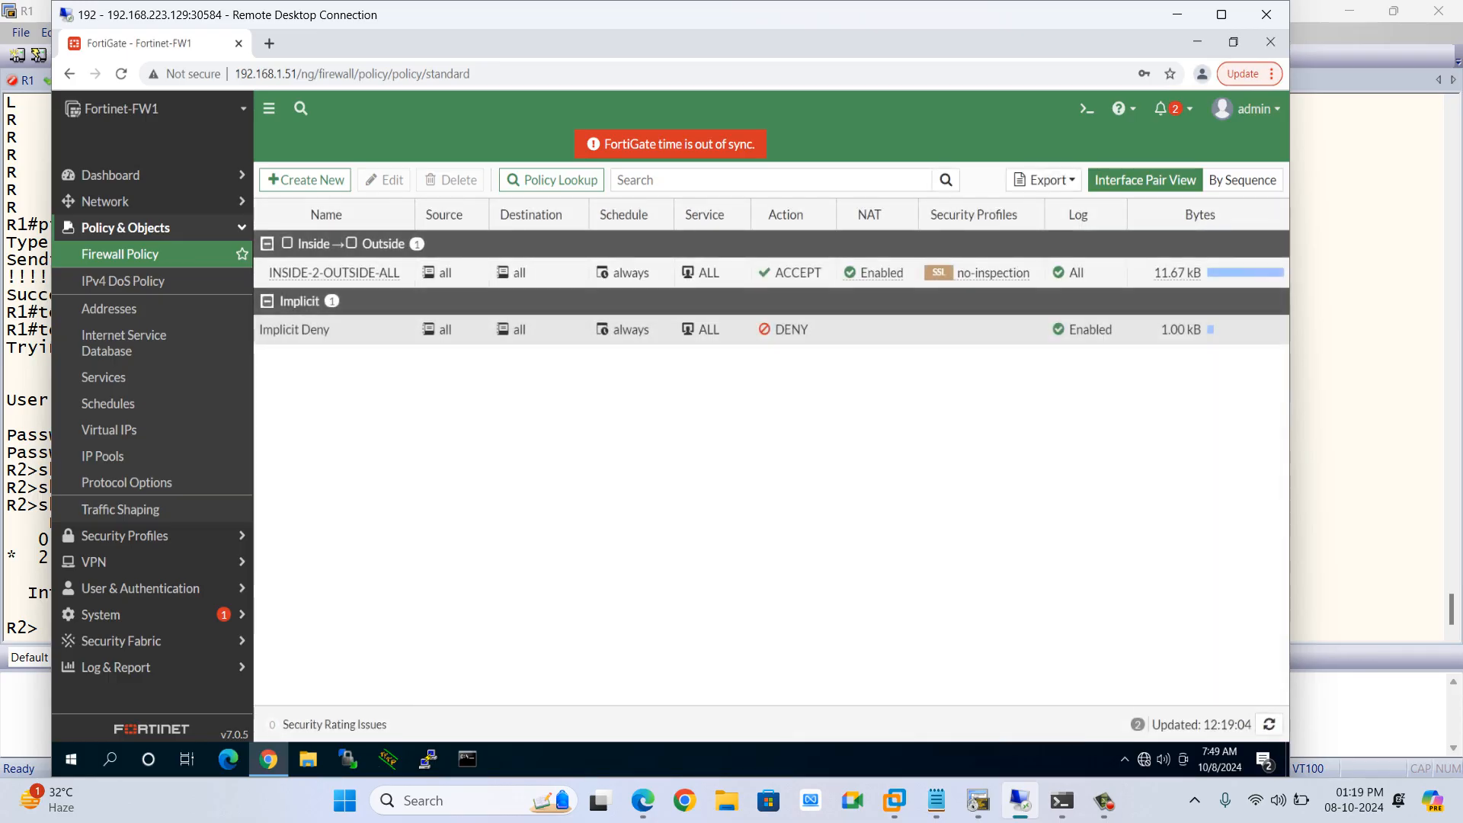
double_click(350, 272)
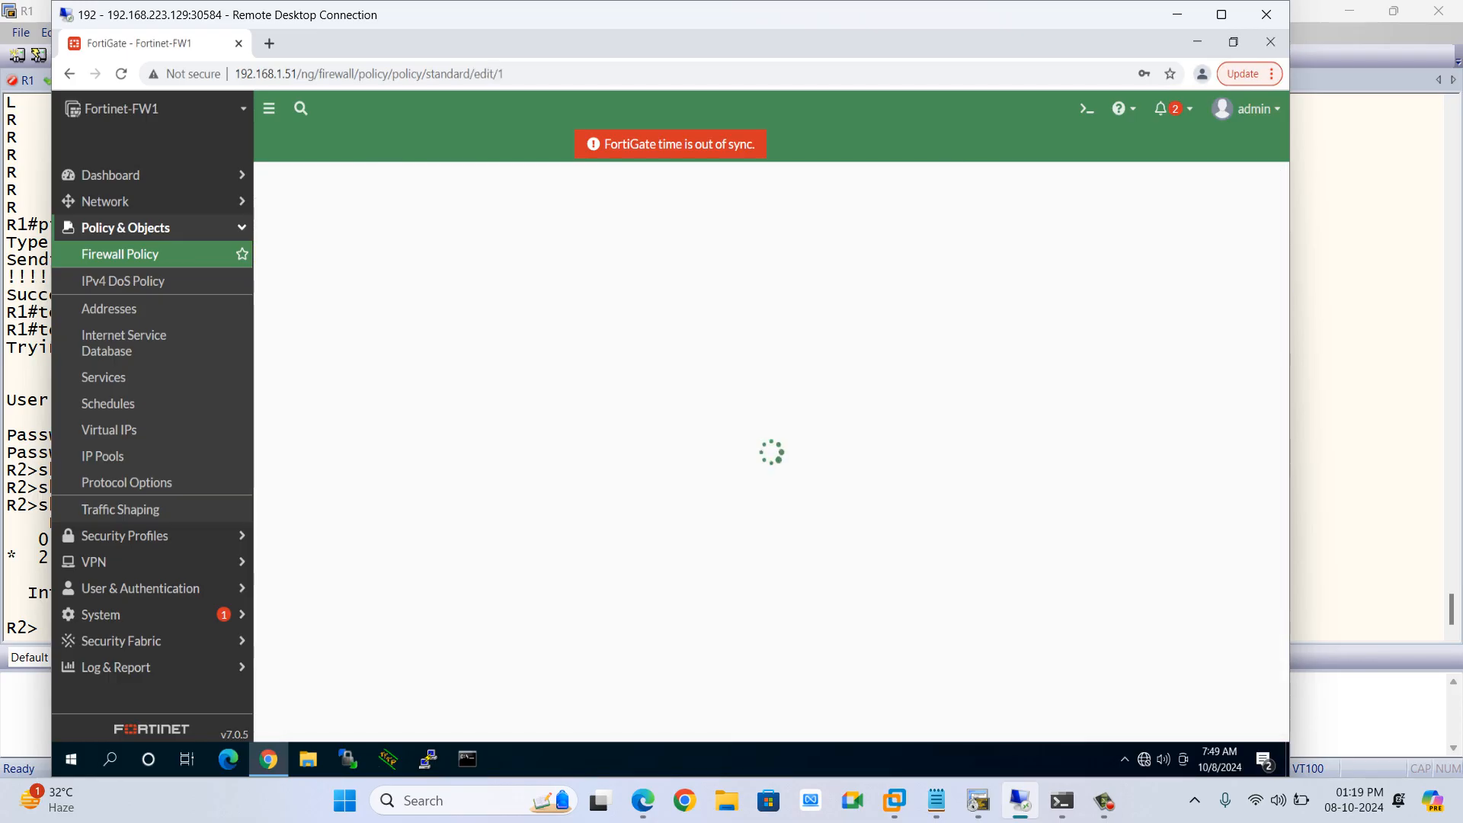
scroll(560, 445, down, 2)
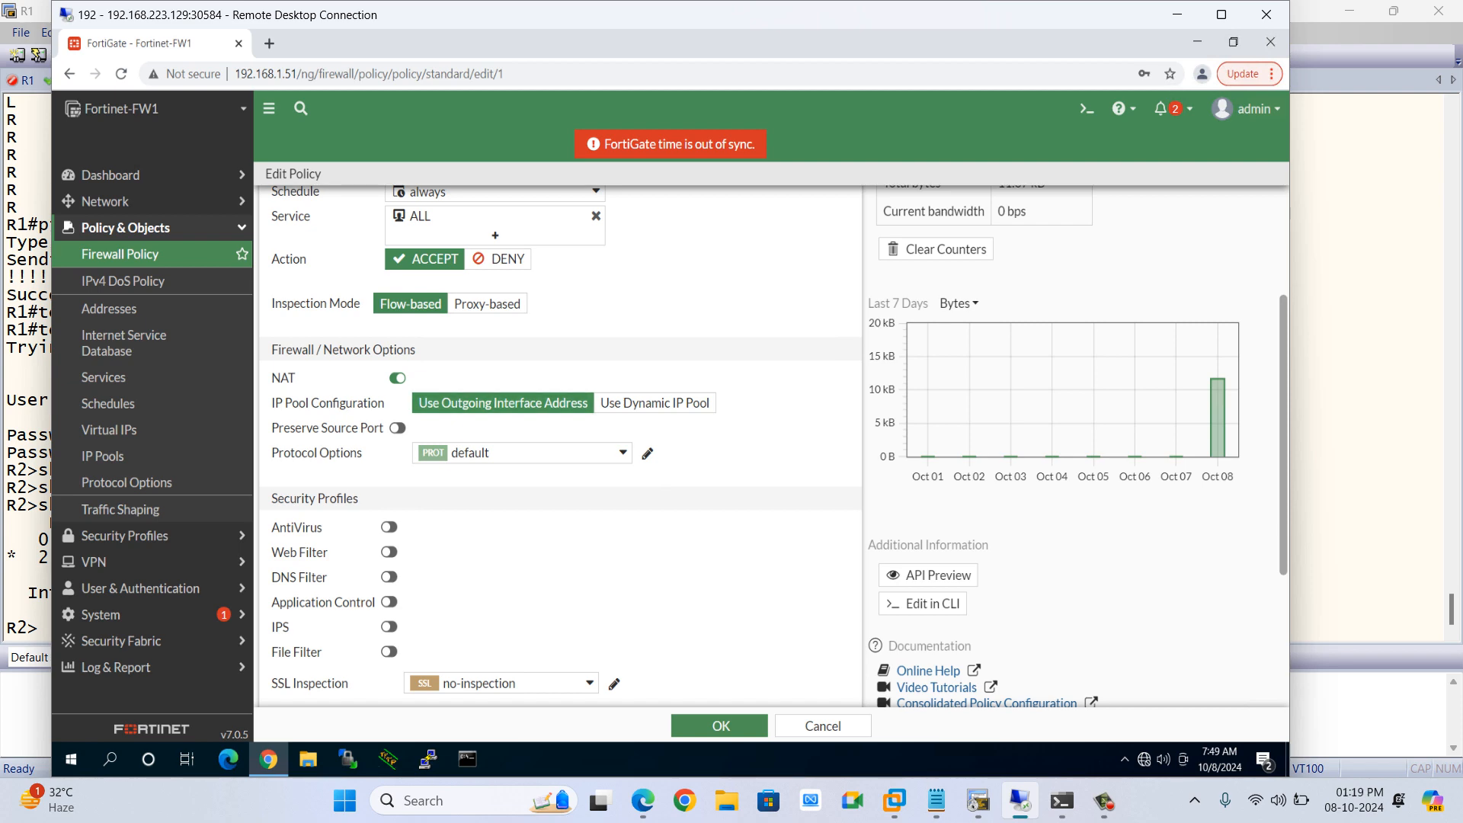
click(978, 800)
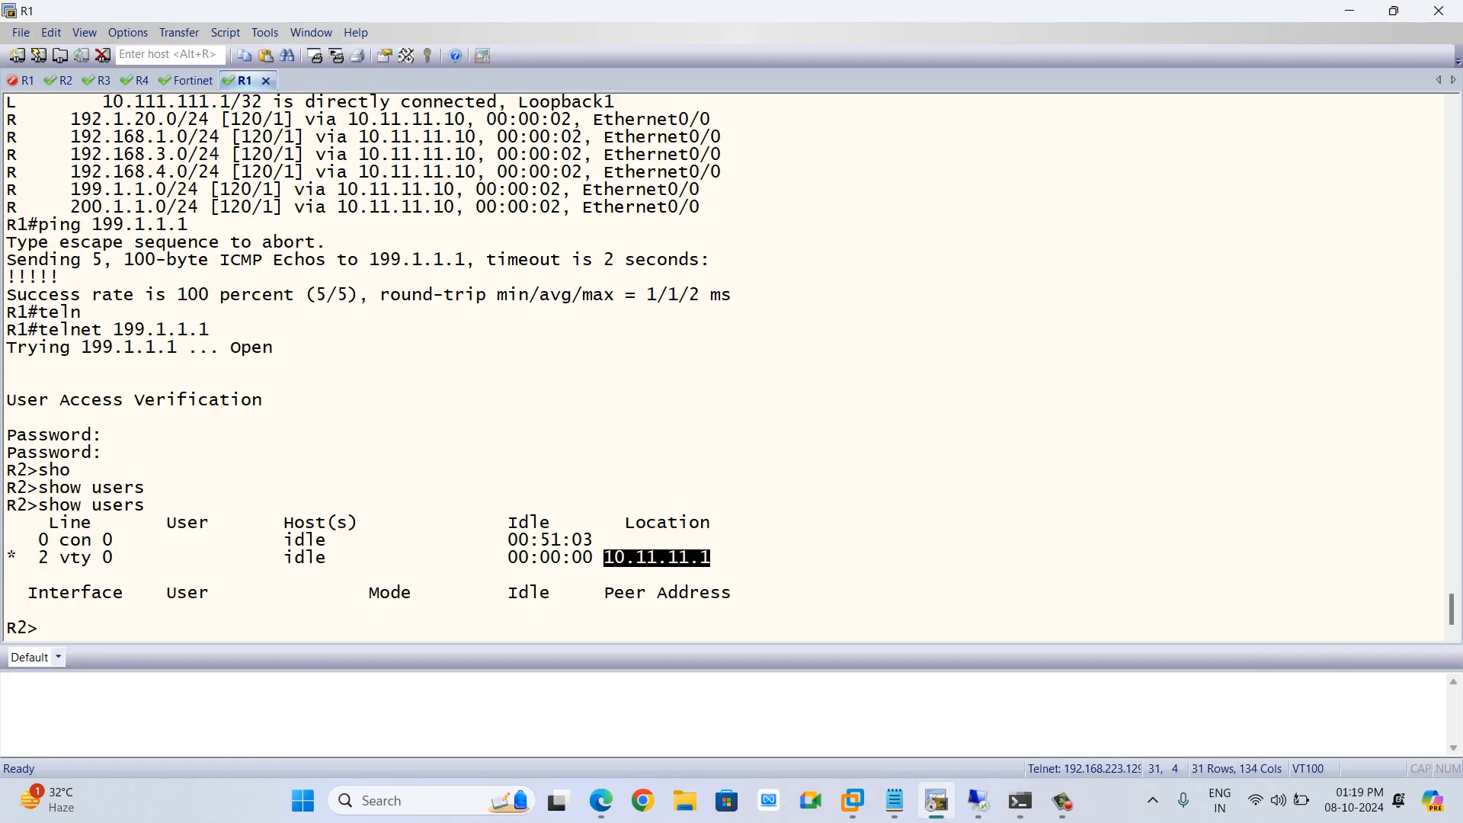
click(711, 558)
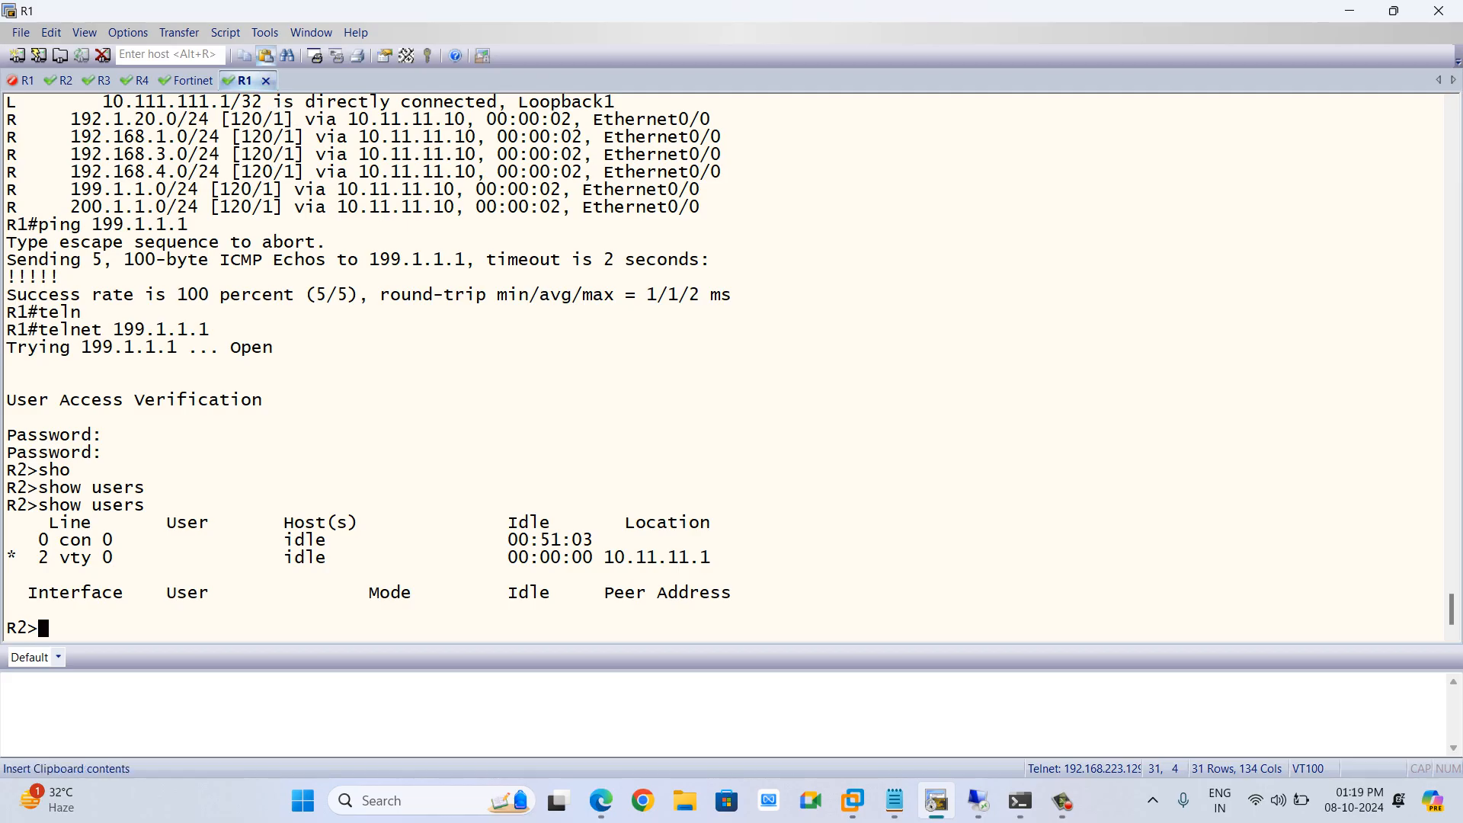
key(alt+Tab)
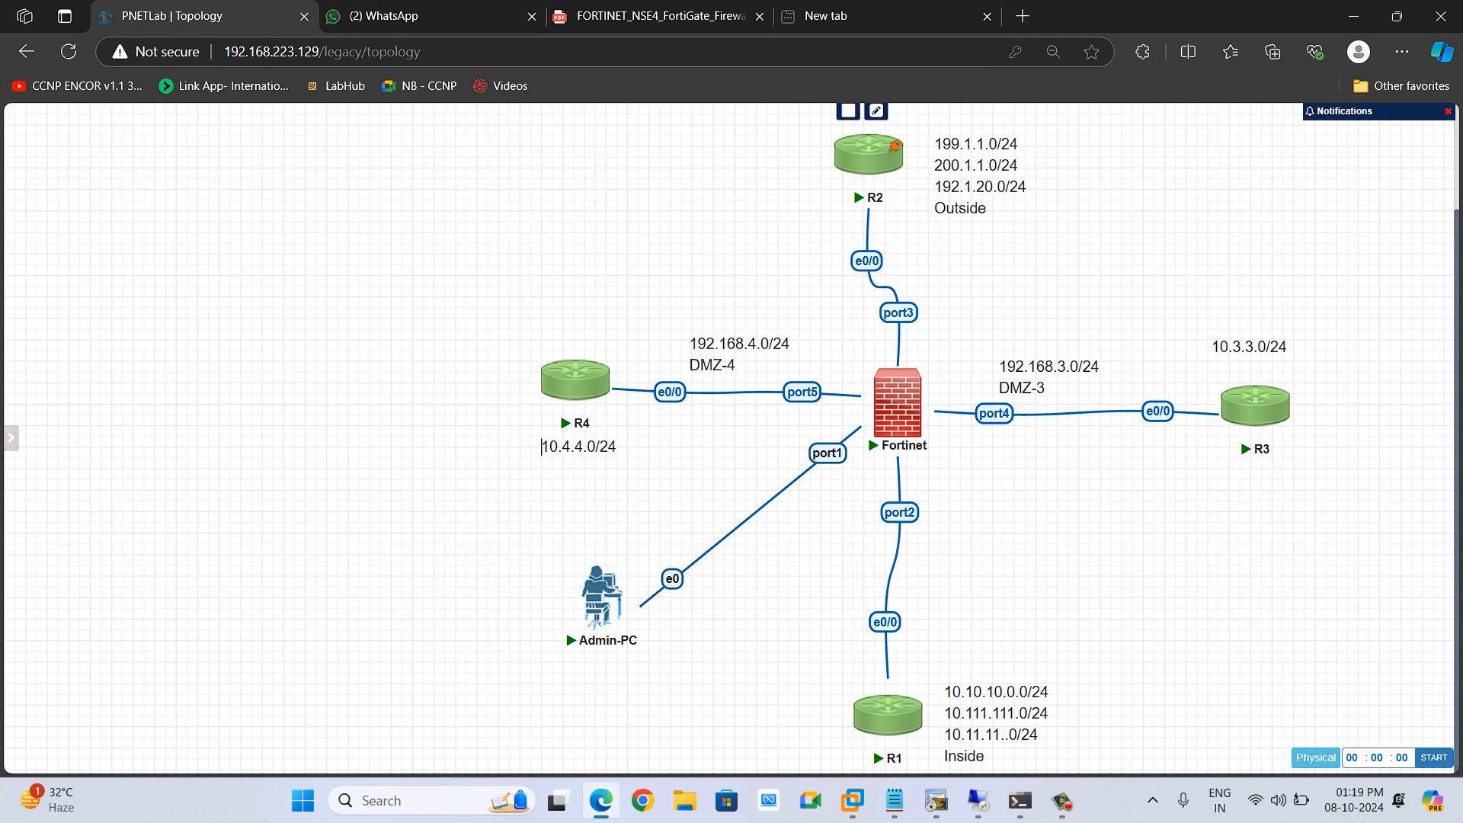
mouse_move(935, 800)
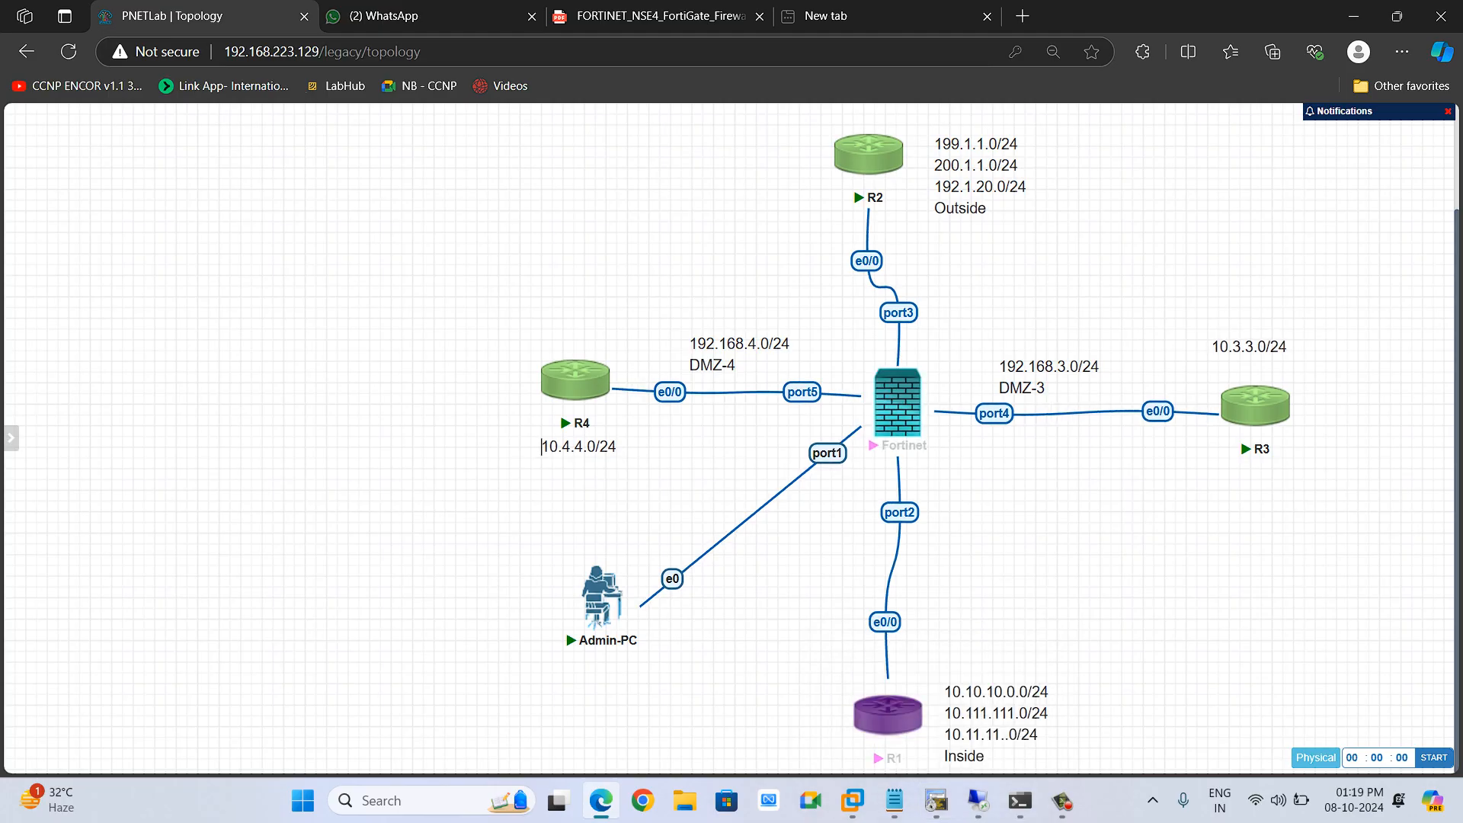
mouse_move(913, 708)
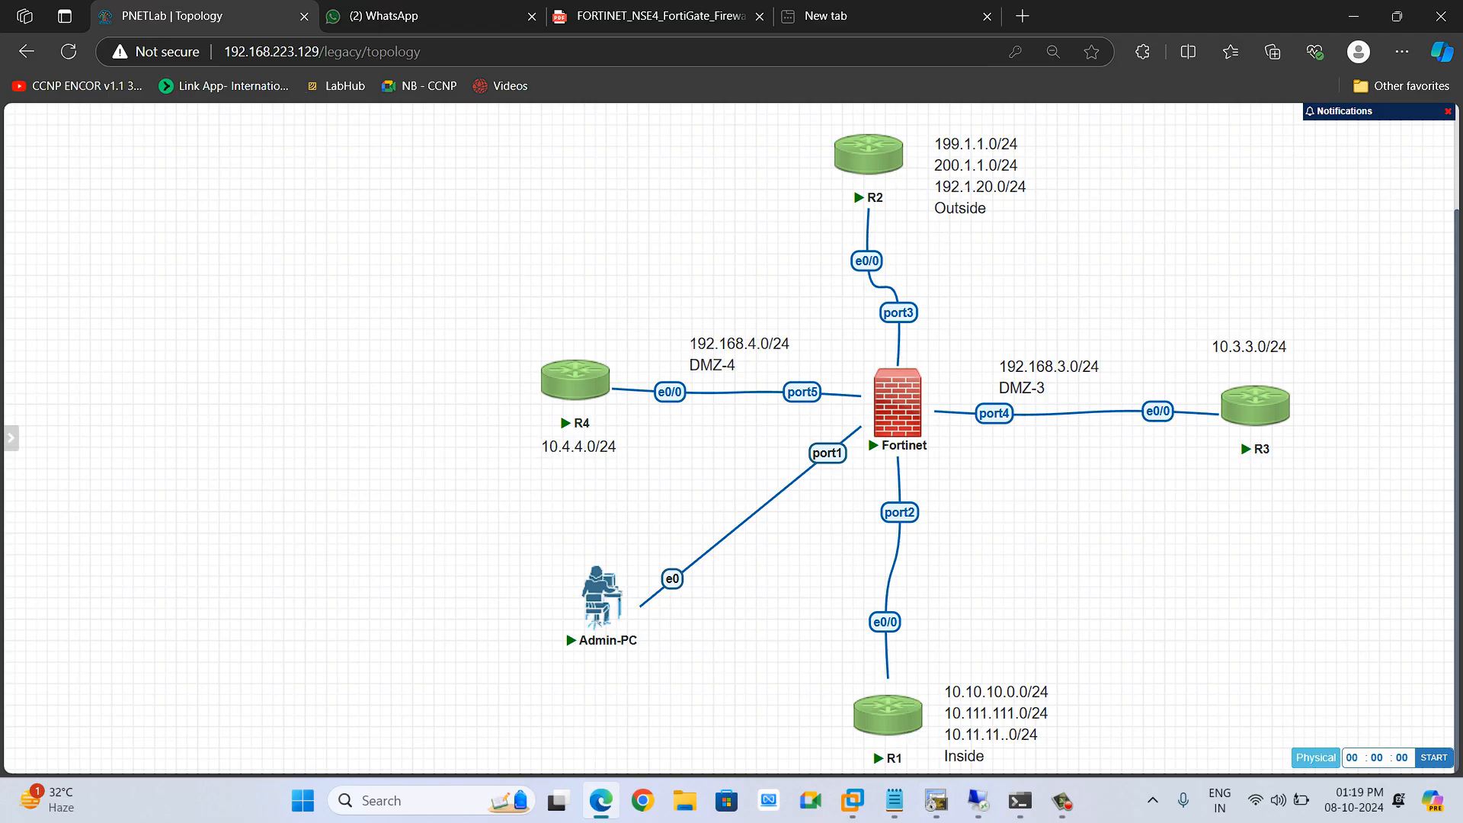
click(936, 800)
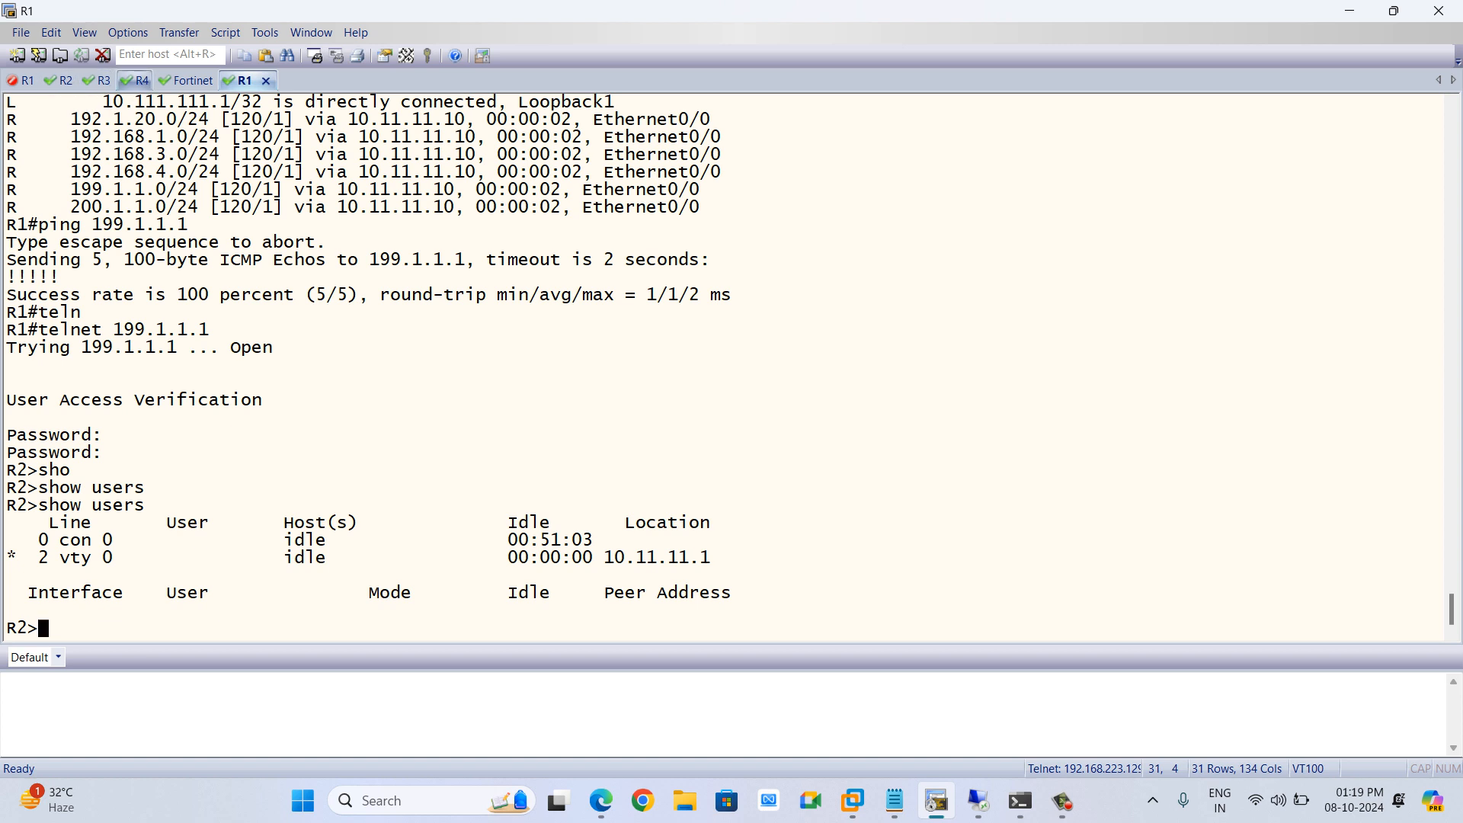
Save R2's running configuration with the wr command
click(136, 80)
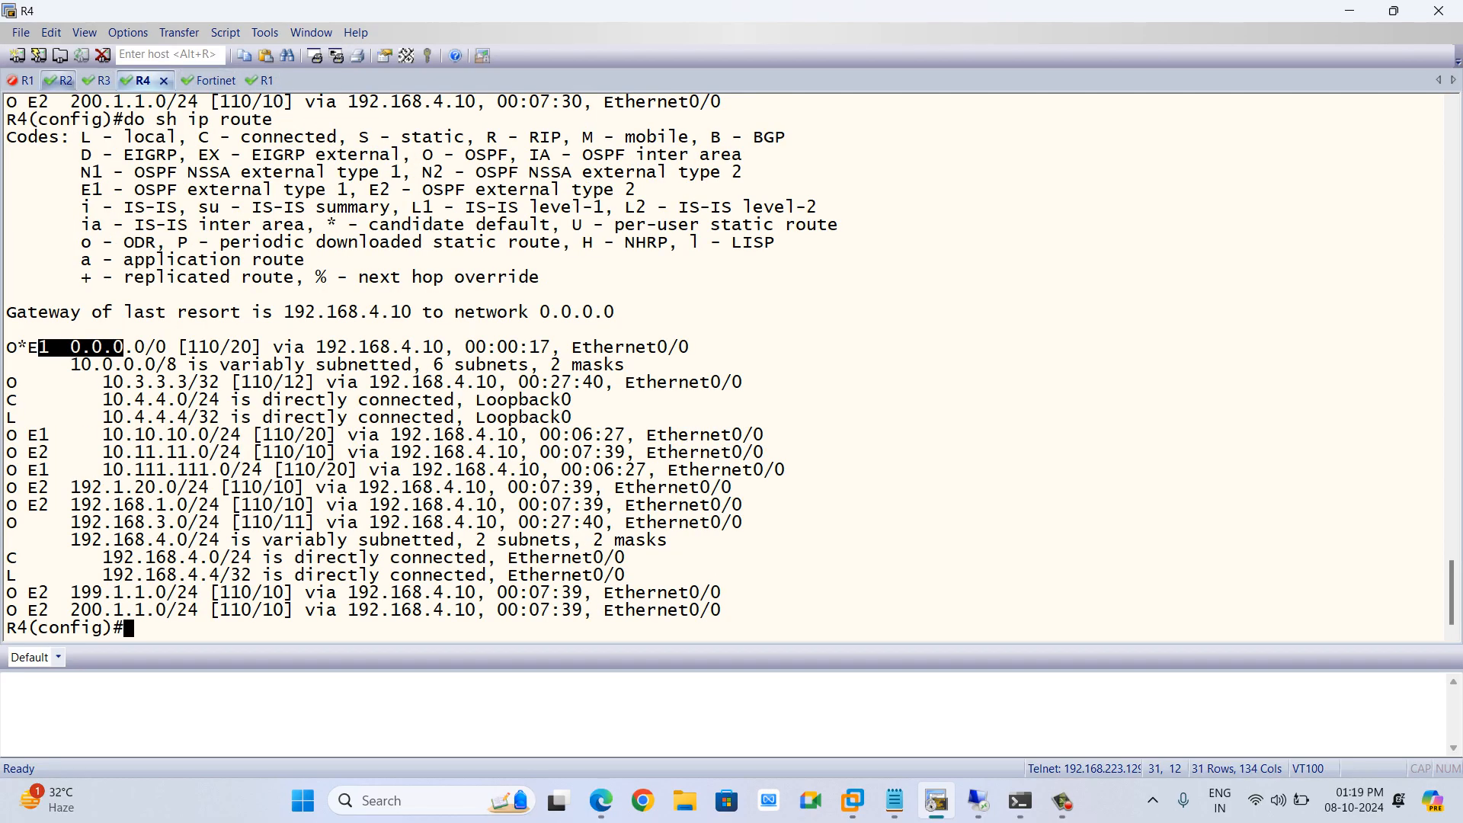
click(64, 80)
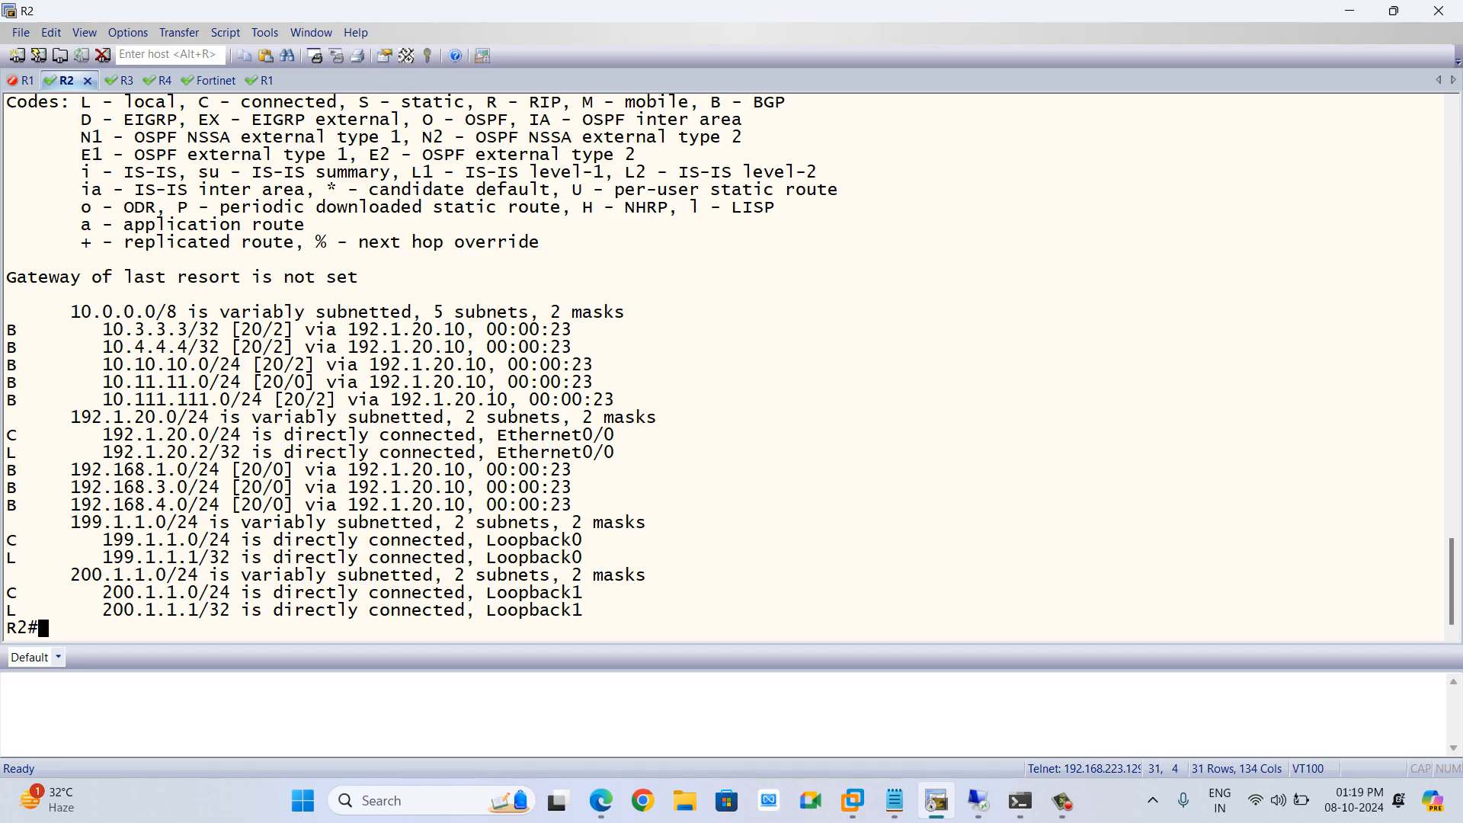
text(wr)
key(Return)
key(Return)
key(Return)
key(Return)
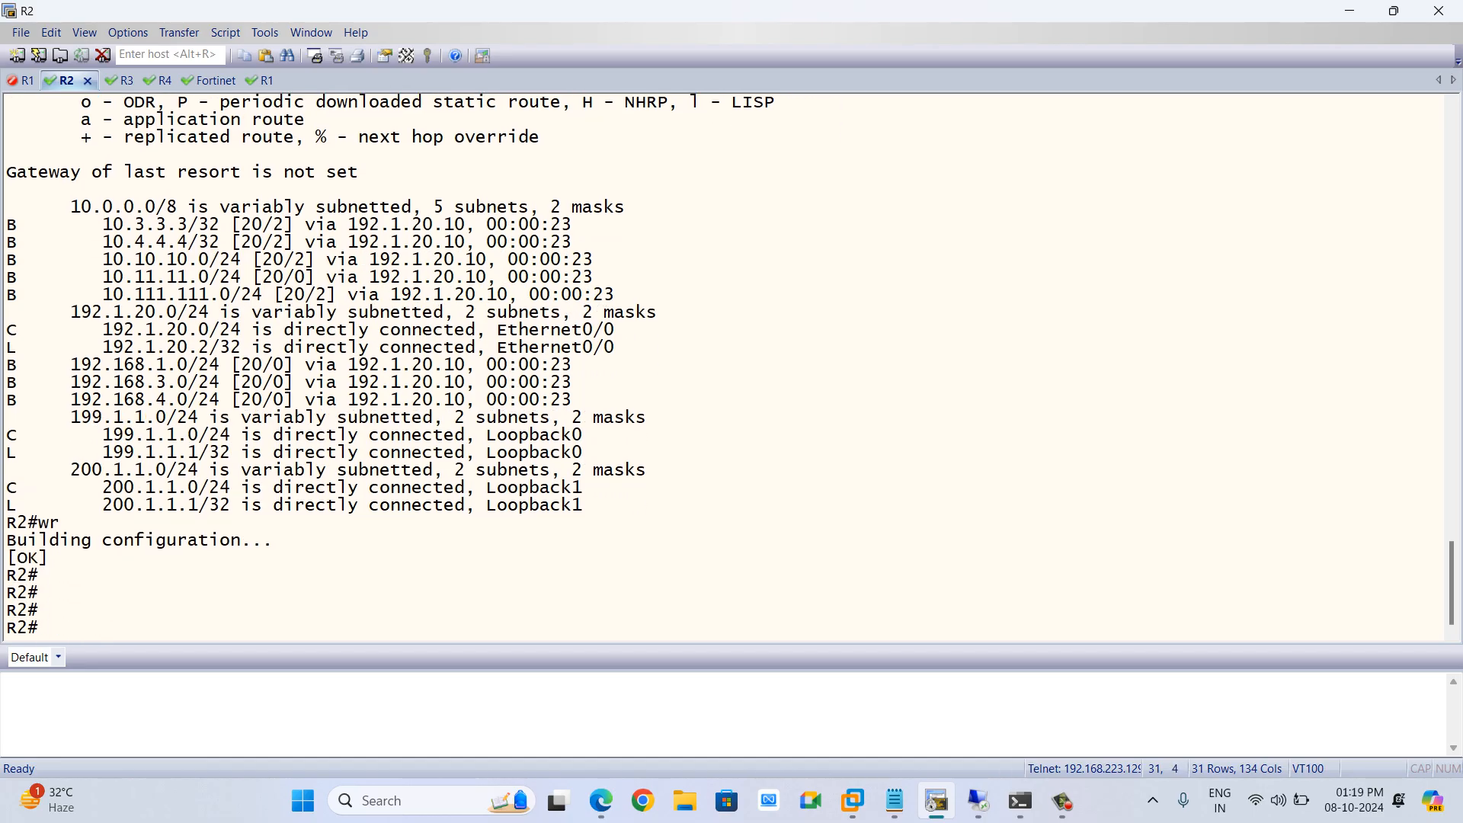
Close the R1 terminal session and return to the lab topology
click(261, 80)
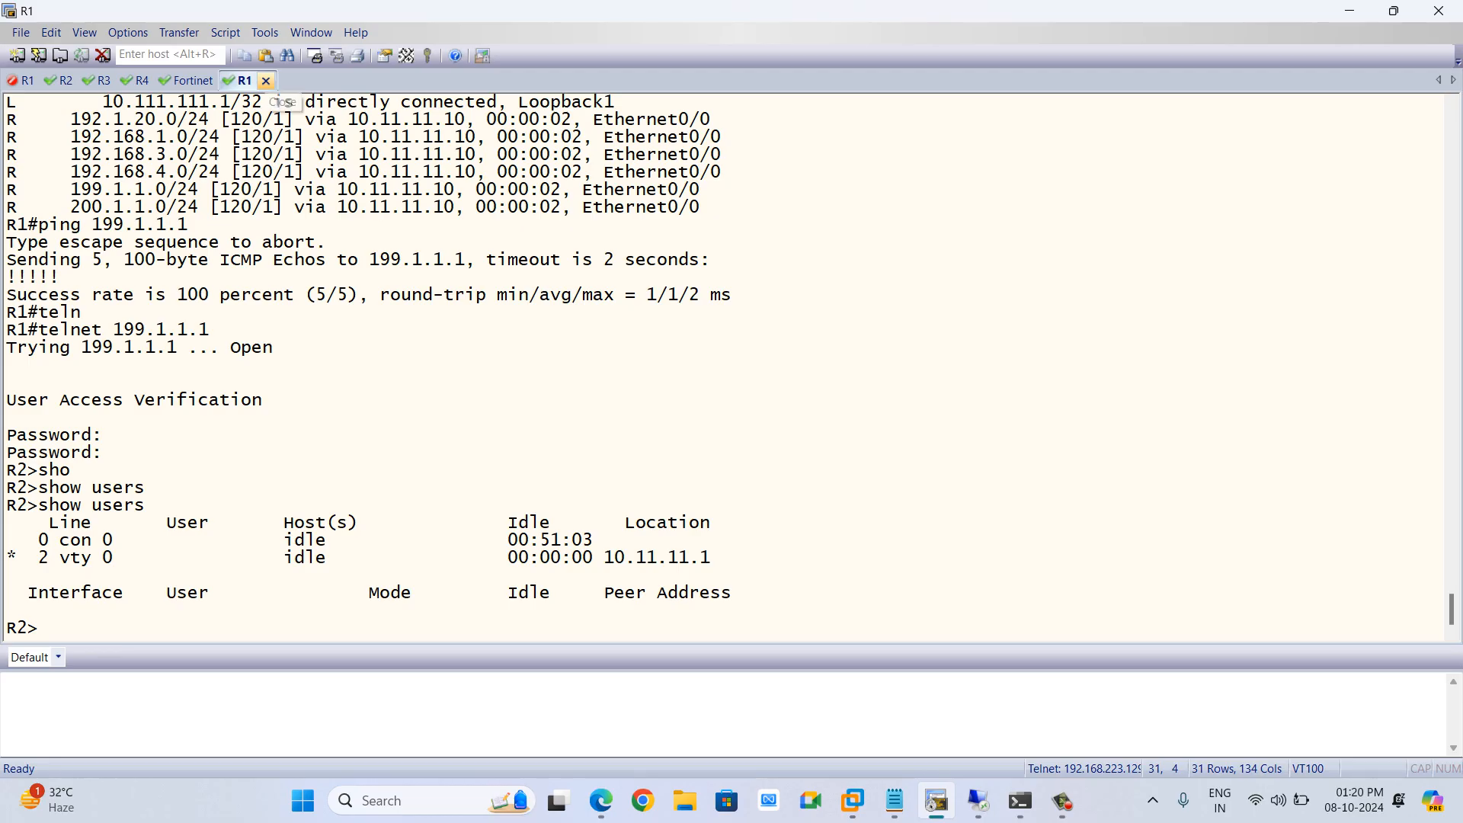
click(266, 80)
key(Return)
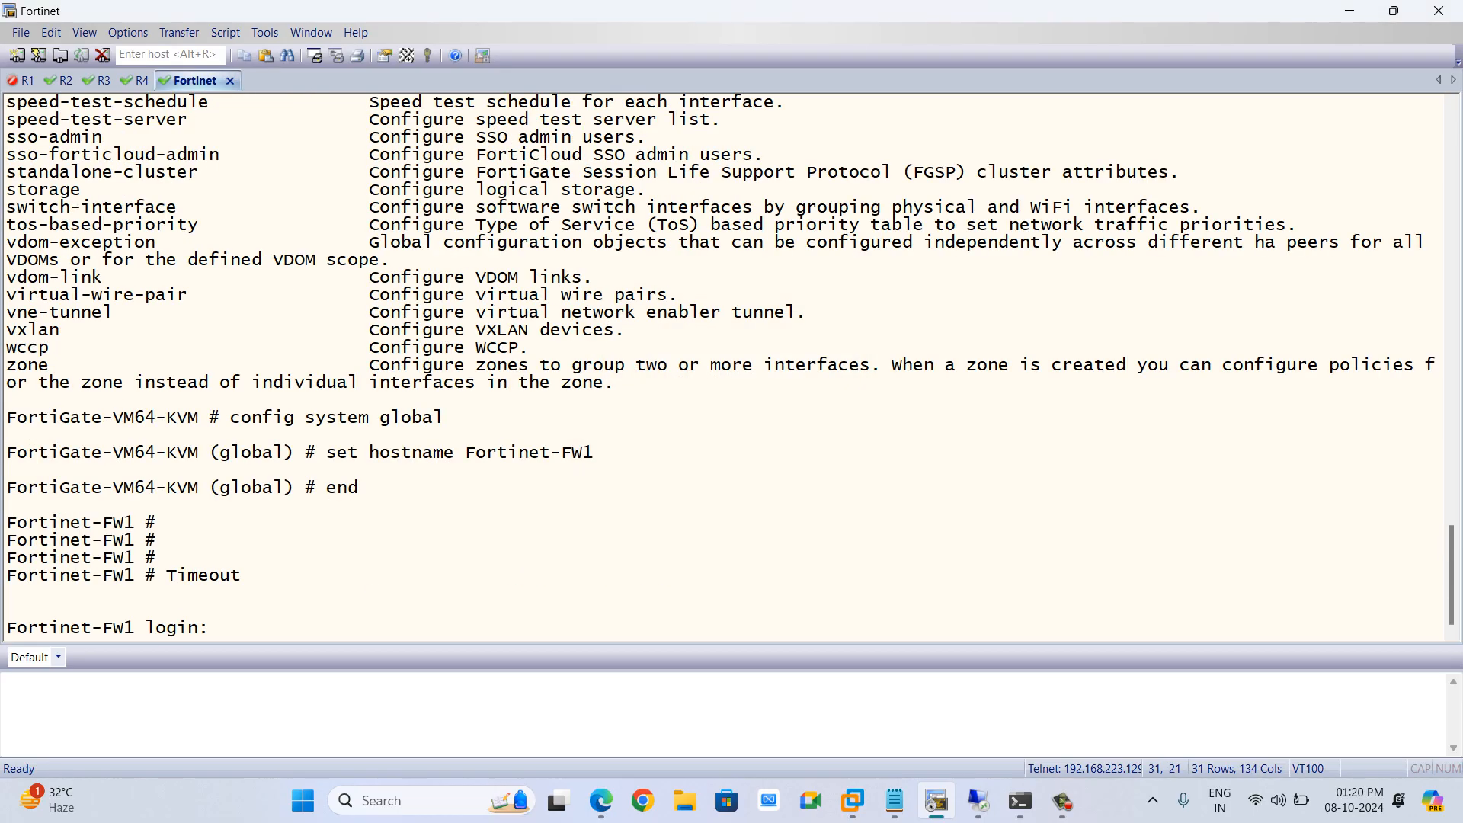
key(alt+Tab)
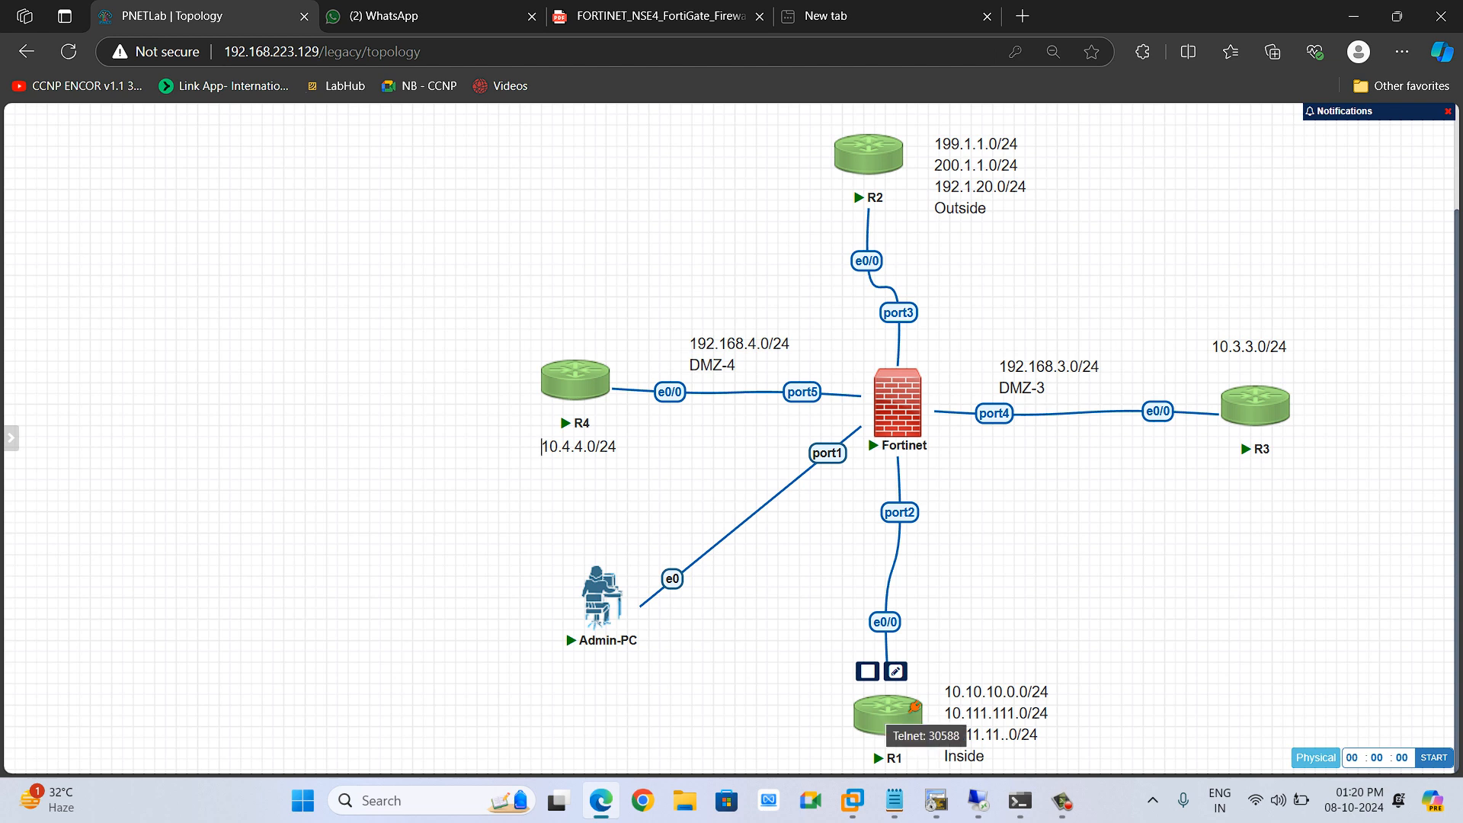
Try to export R1's configuration from the lab topology
right_click(888, 712)
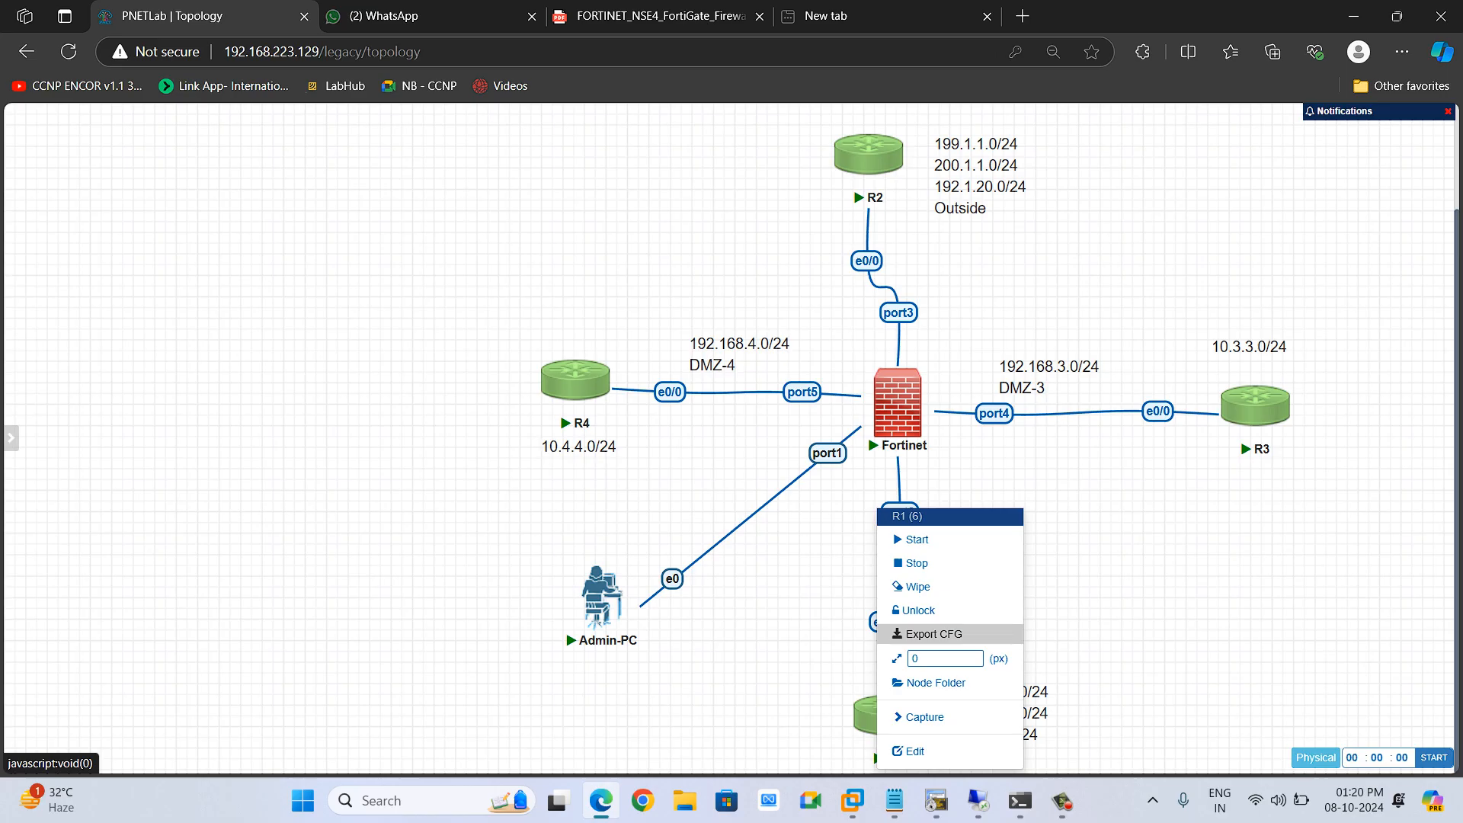
click(934, 633)
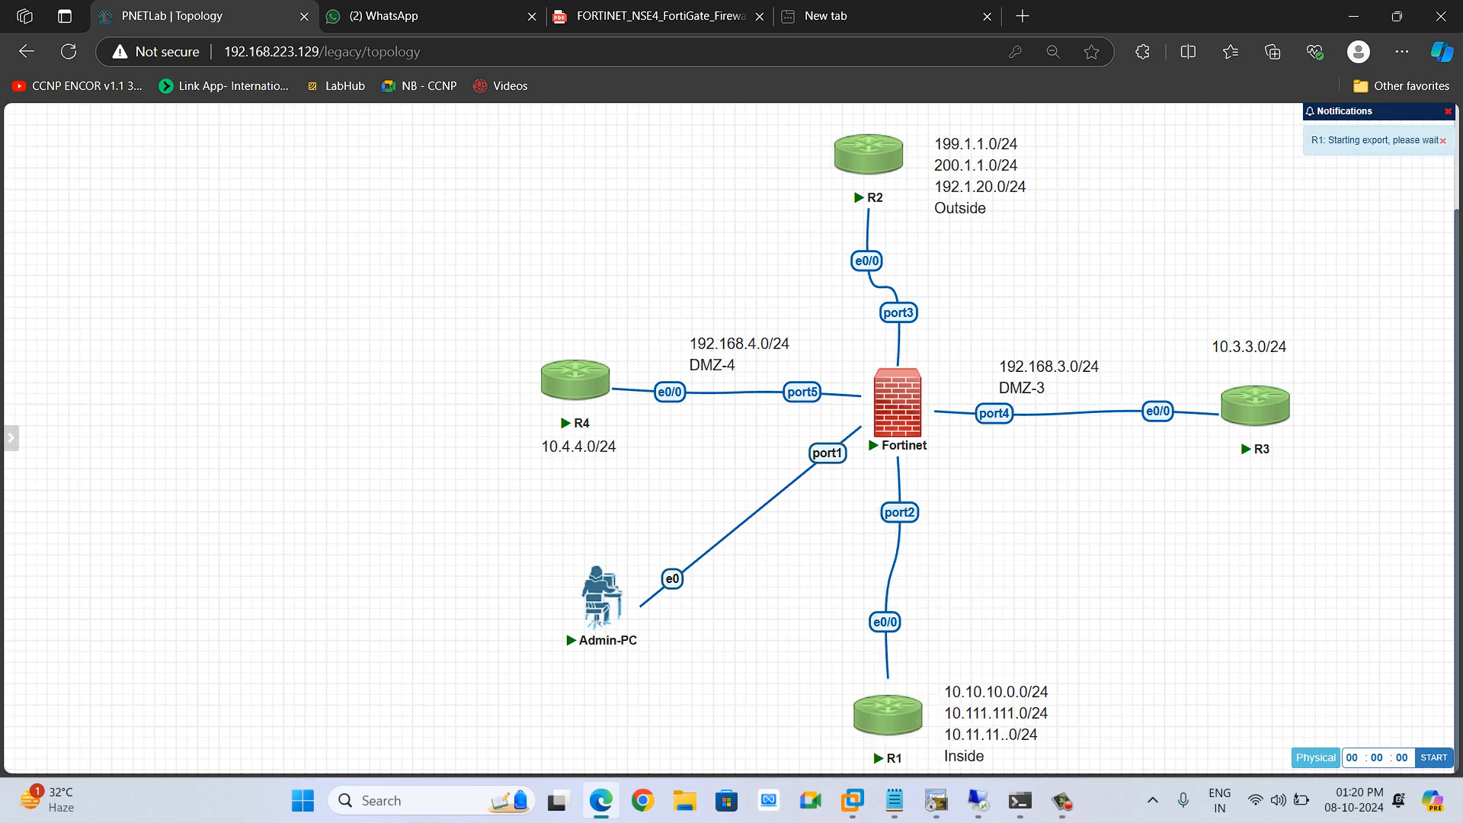
mouse_move(892, 715)
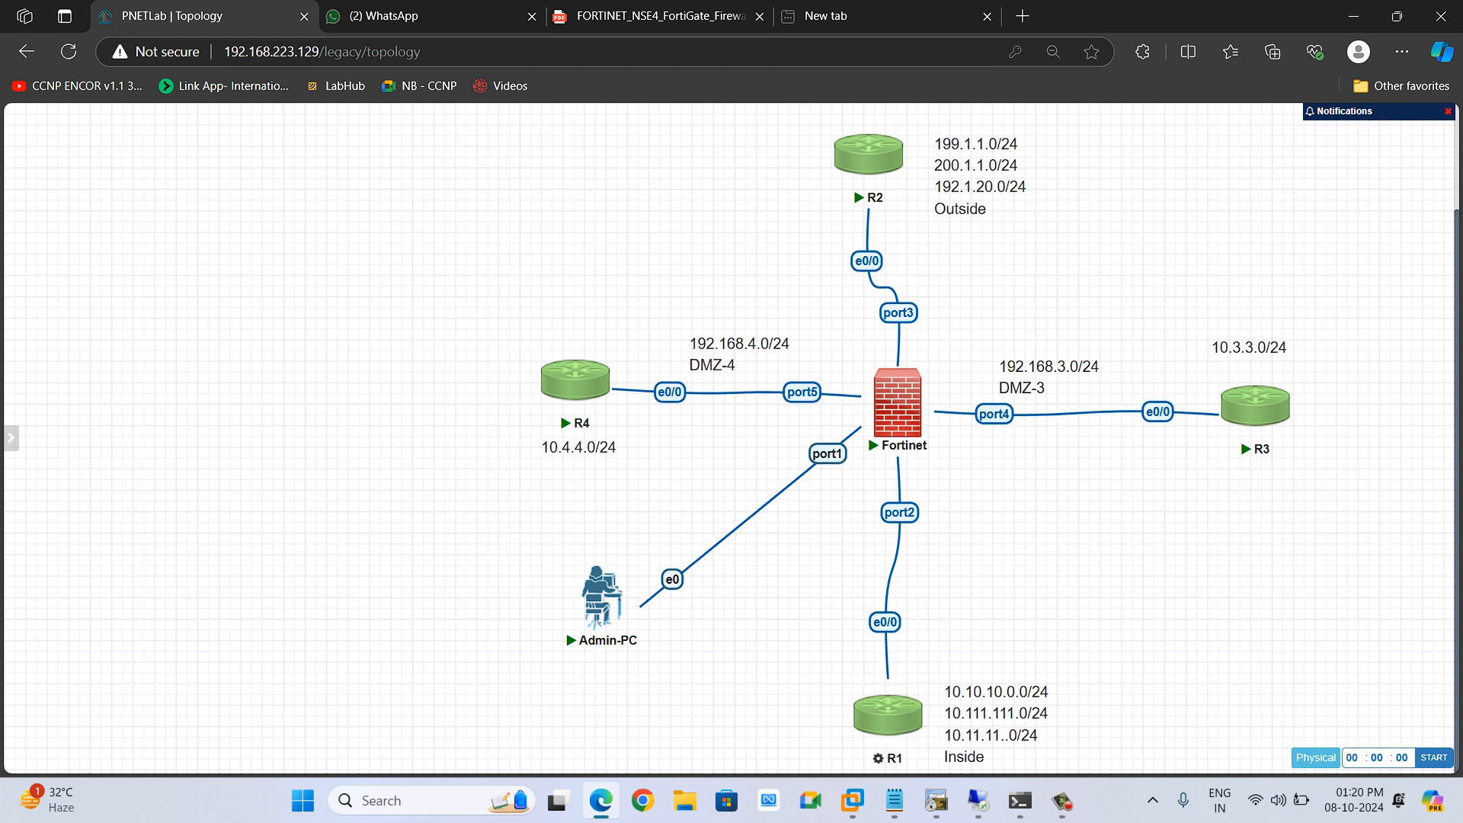
mouse_move(602, 373)
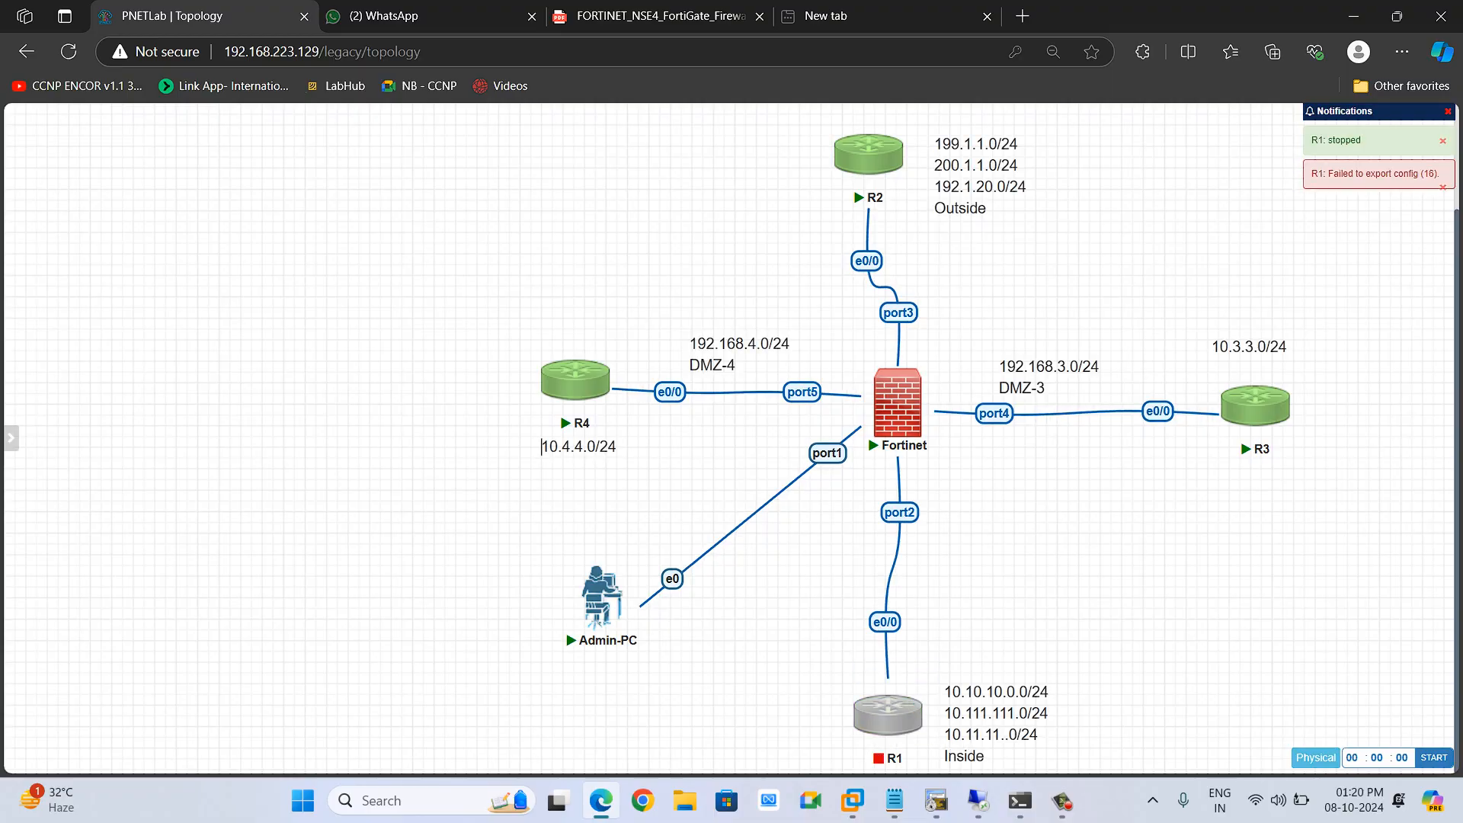
Start R1 in the lab topology and open its console session, closing the old disconnected R1 tab
click(867, 671)
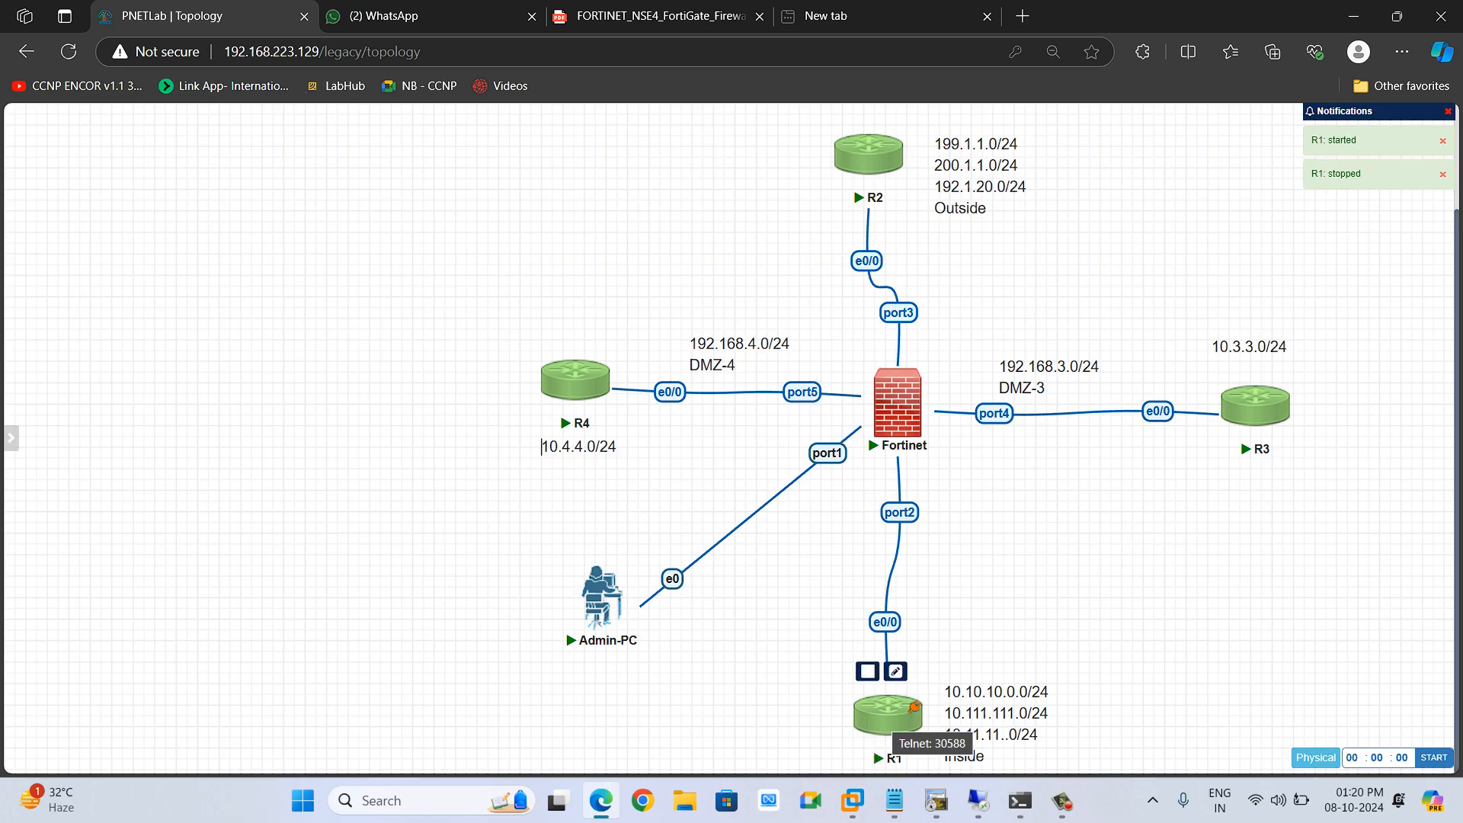
click(890, 716)
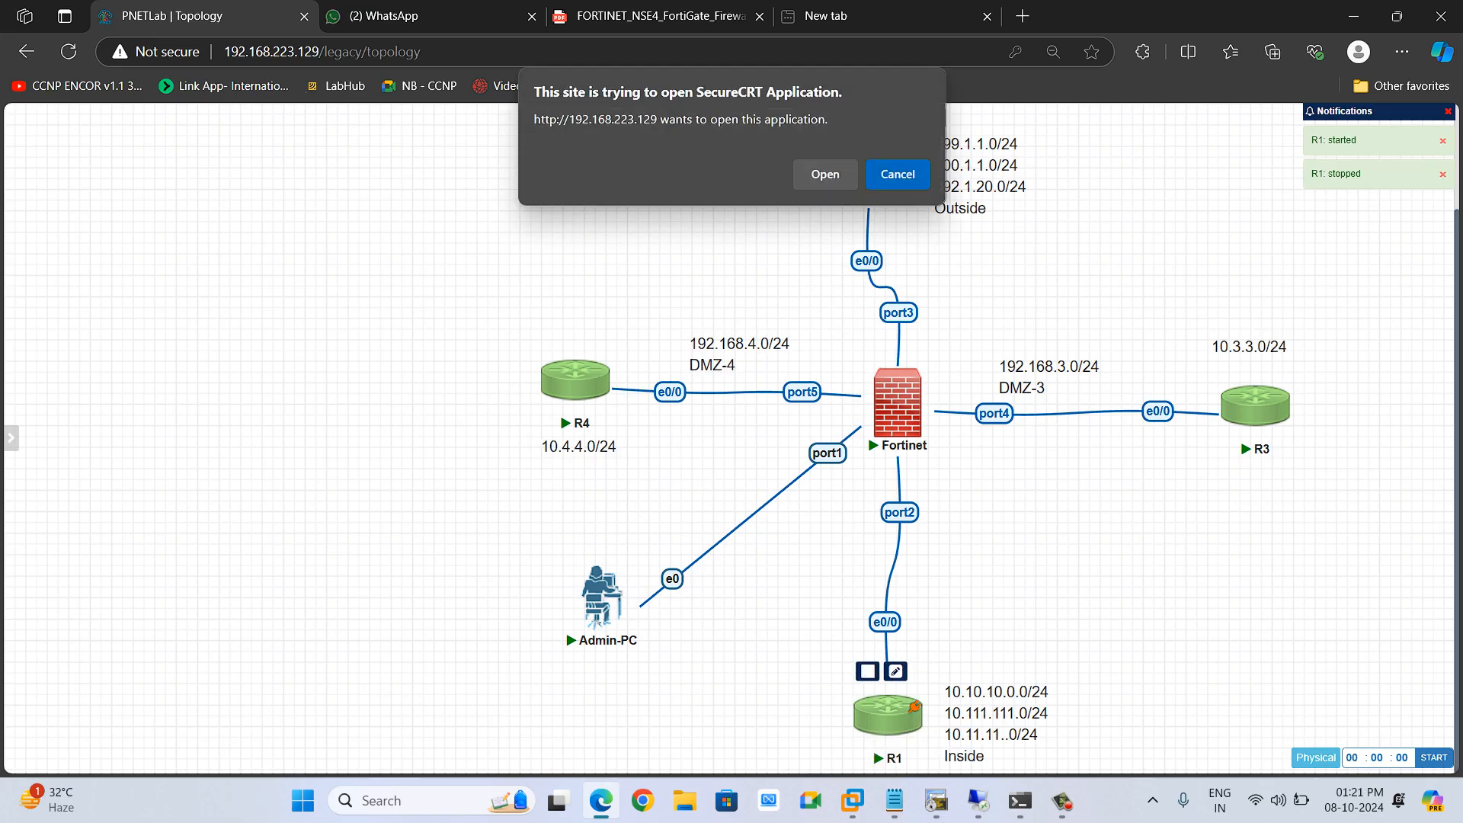
click(825, 174)
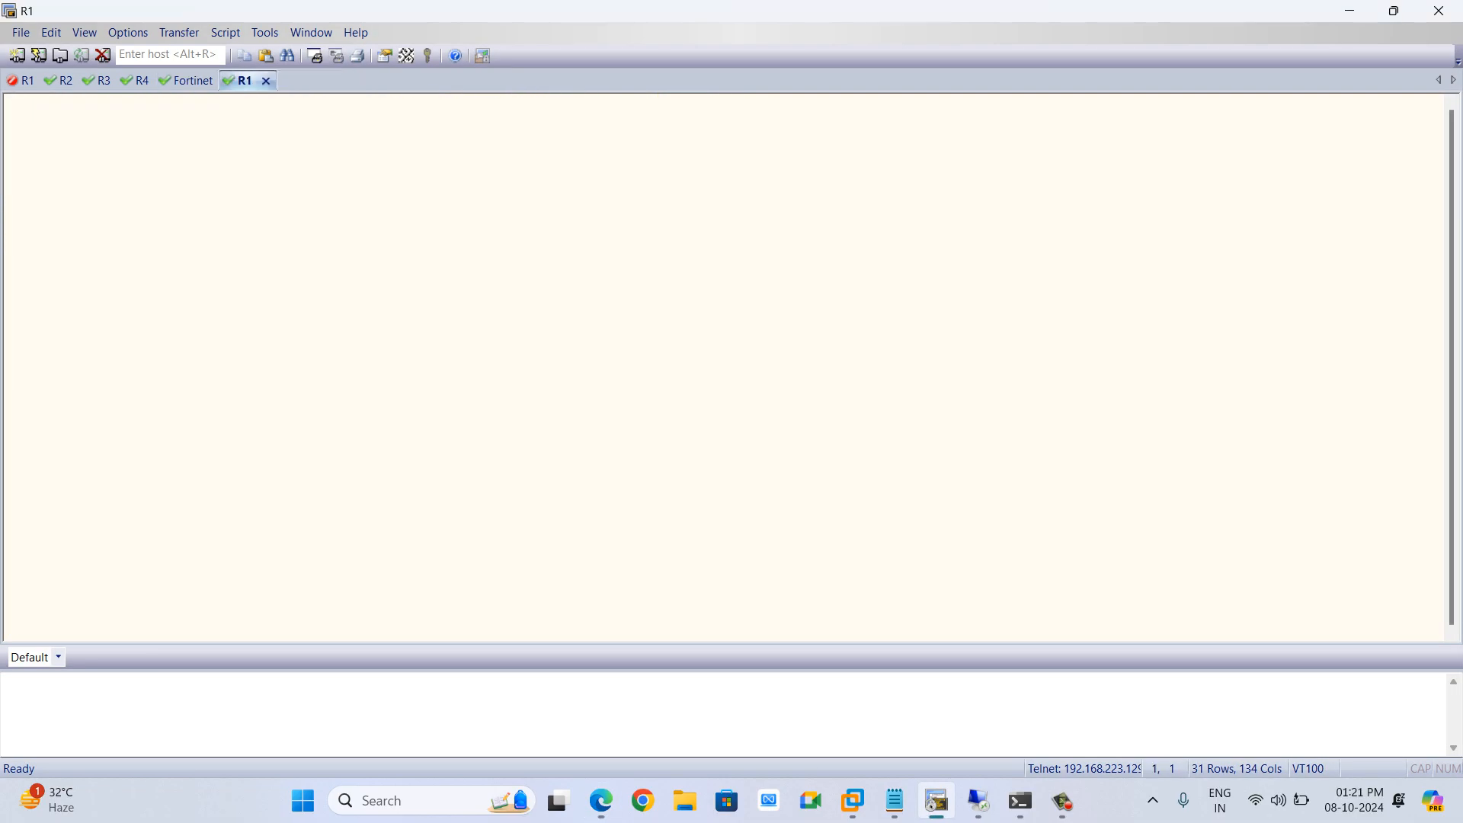
click(50, 80)
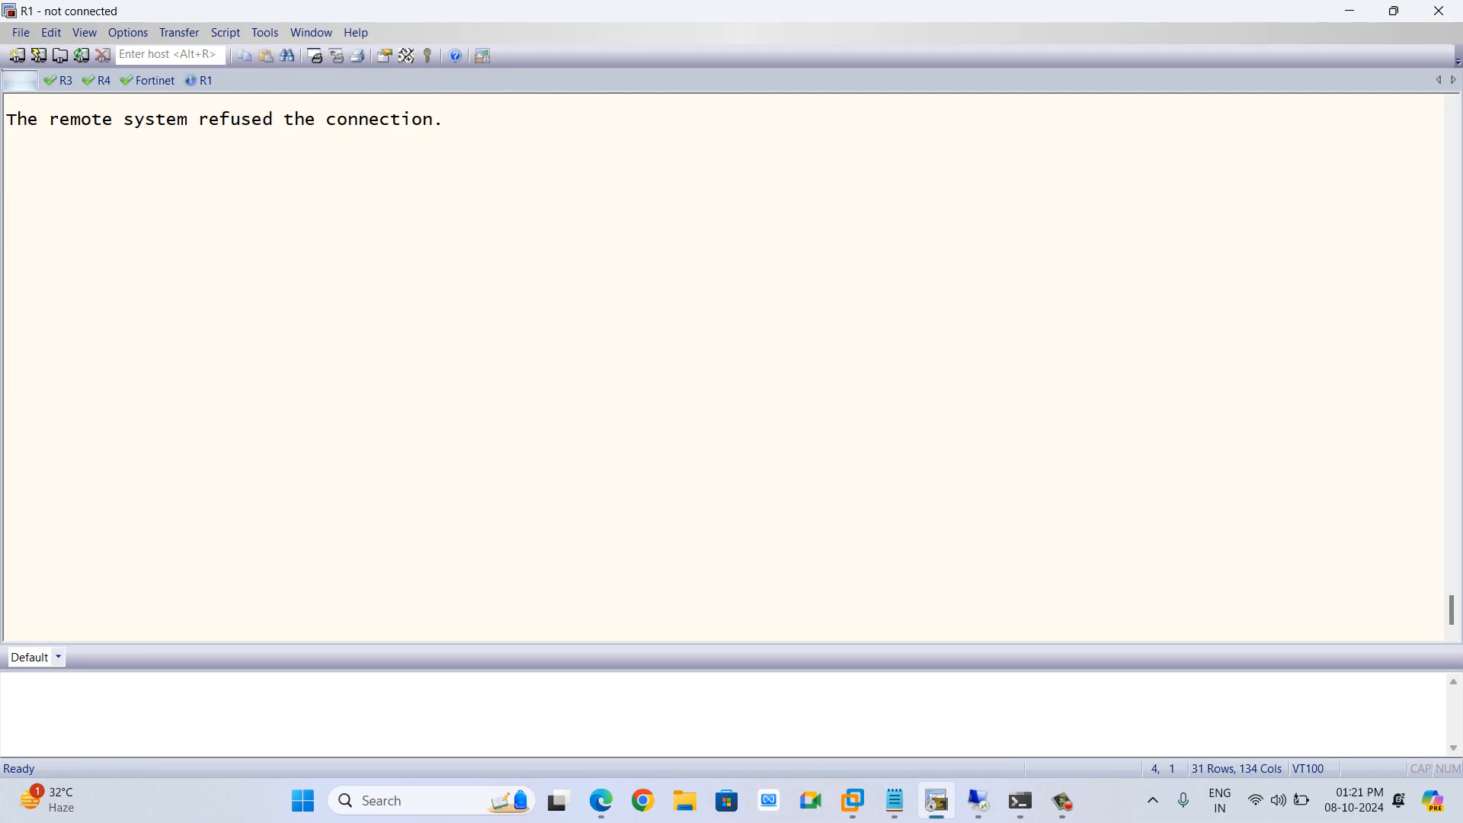
click(223, 80)
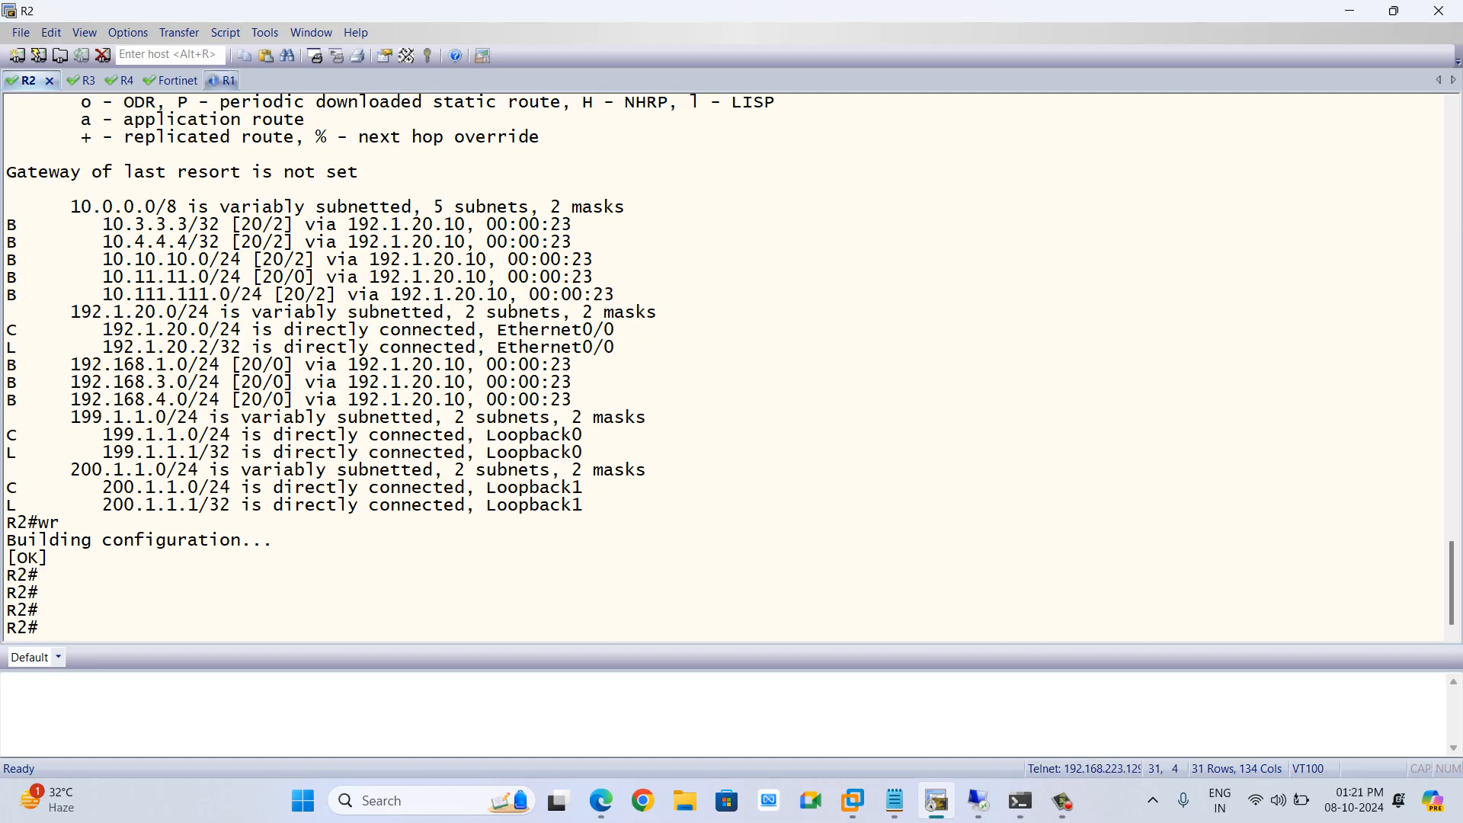
Enter privileged mode on R1 and display its routing table
key(Return)
key(Return)
key(Return)
key(Return)
text(en)
key(Return)
key(Return)
text(sh ip rou)
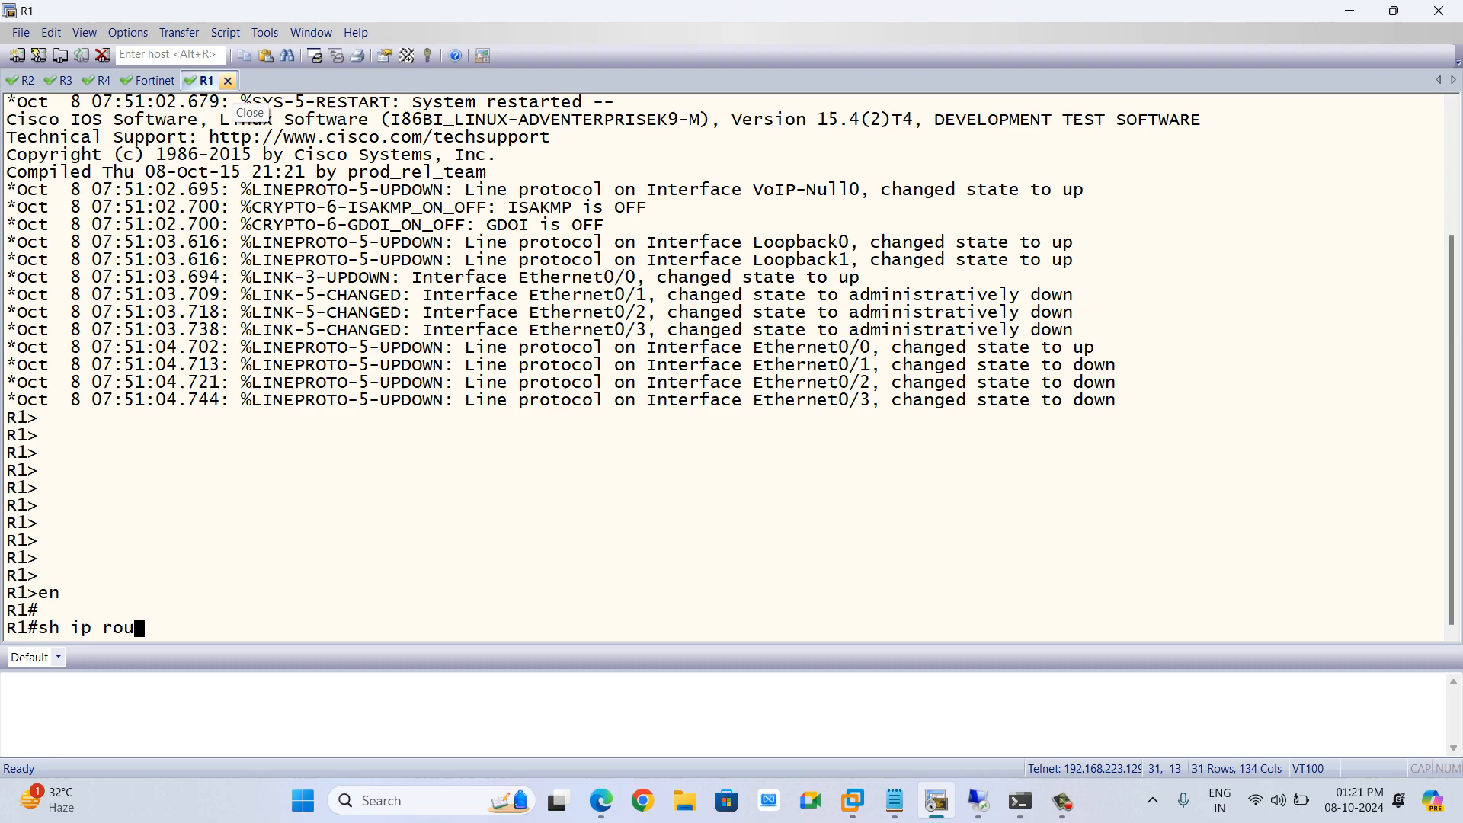
key(Tab)
In global configuration mode, remove R1's static default route 0.0.0.0 0.0.0.0
key(Return)
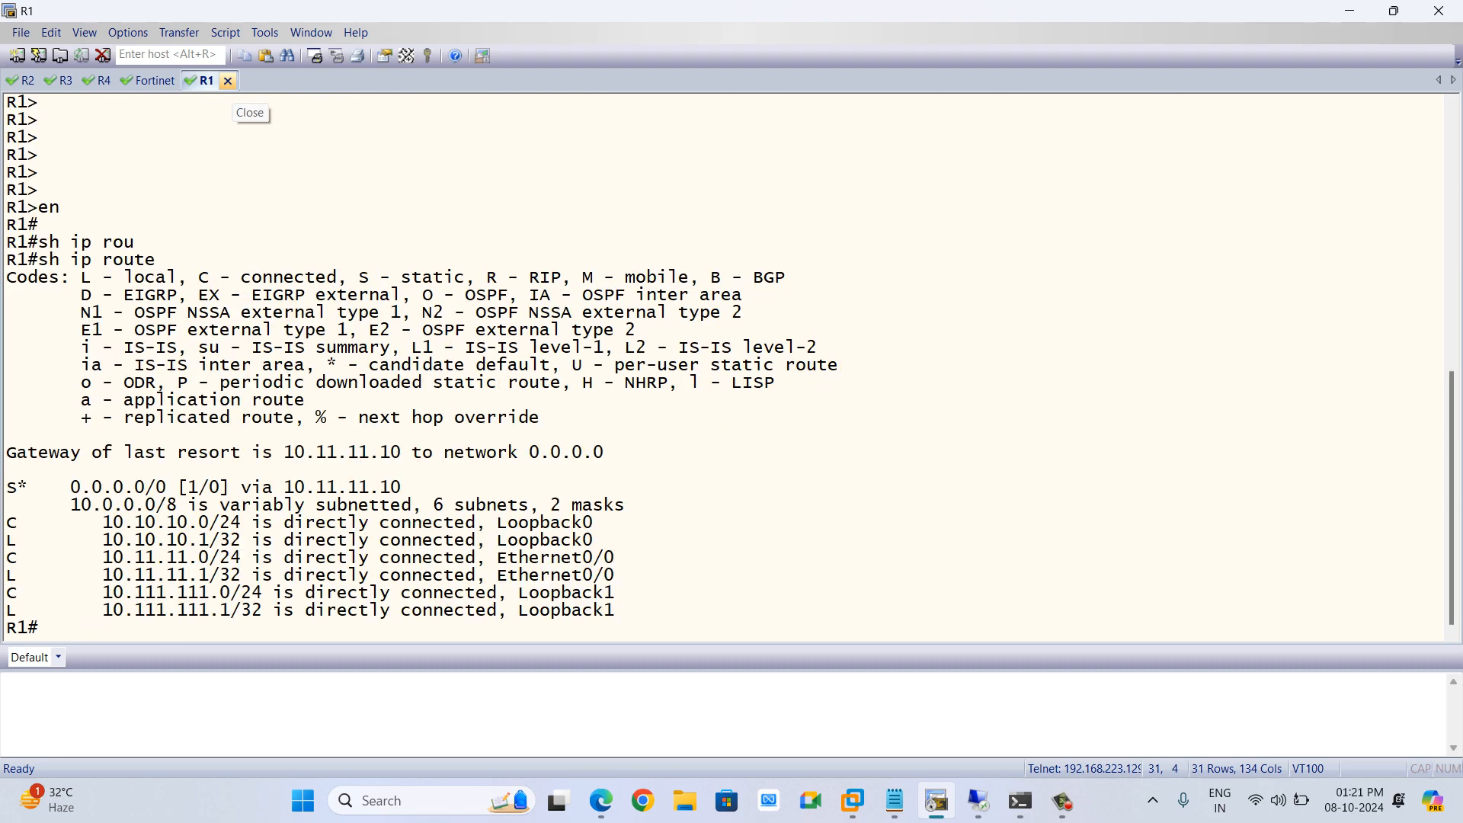
text(conf t)
key(Return)
key(Return)
text(no ip rout)
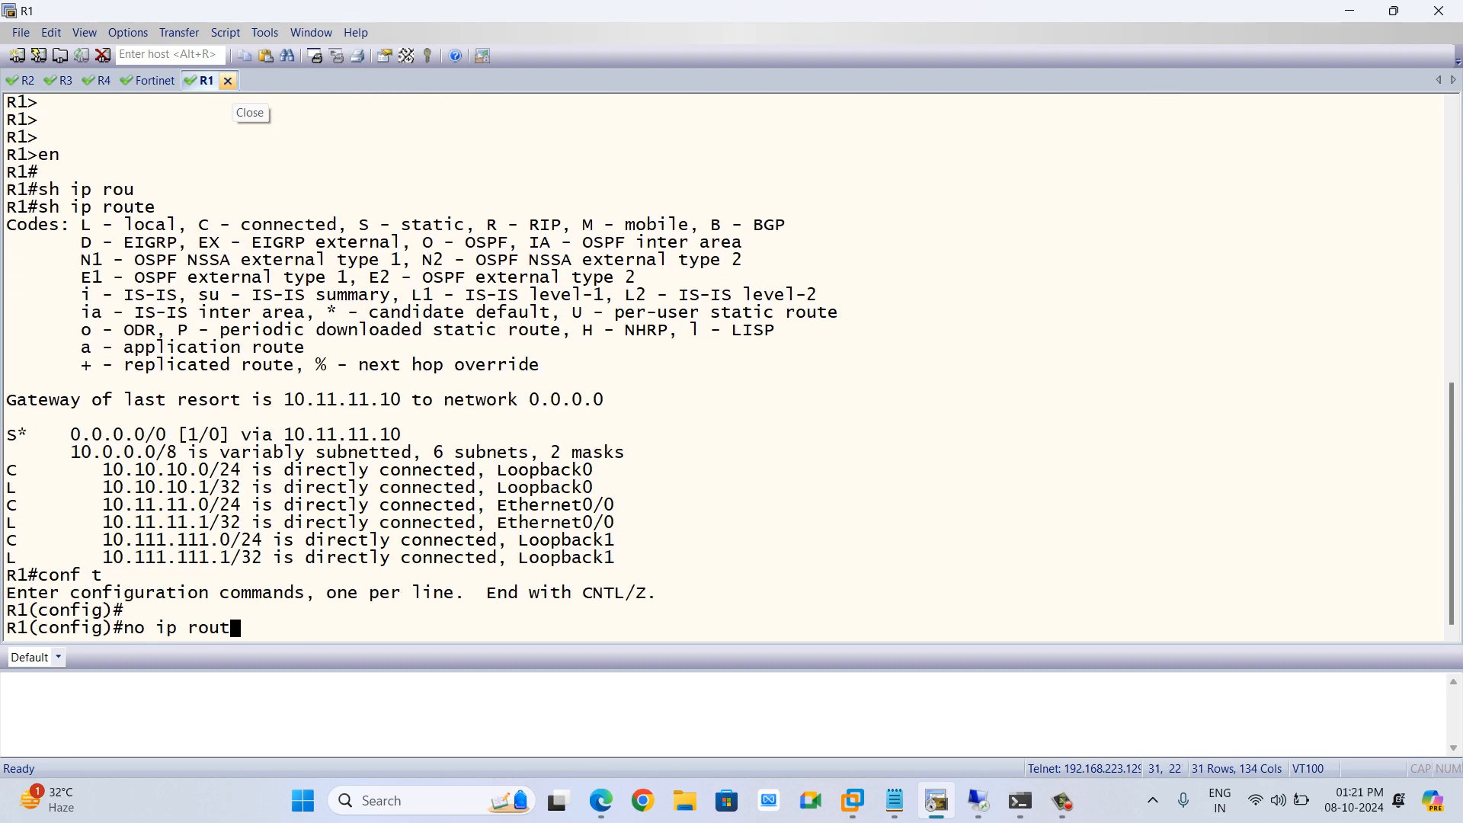
text(e 0.0.0.0 0.0.0.0)
key(Return)
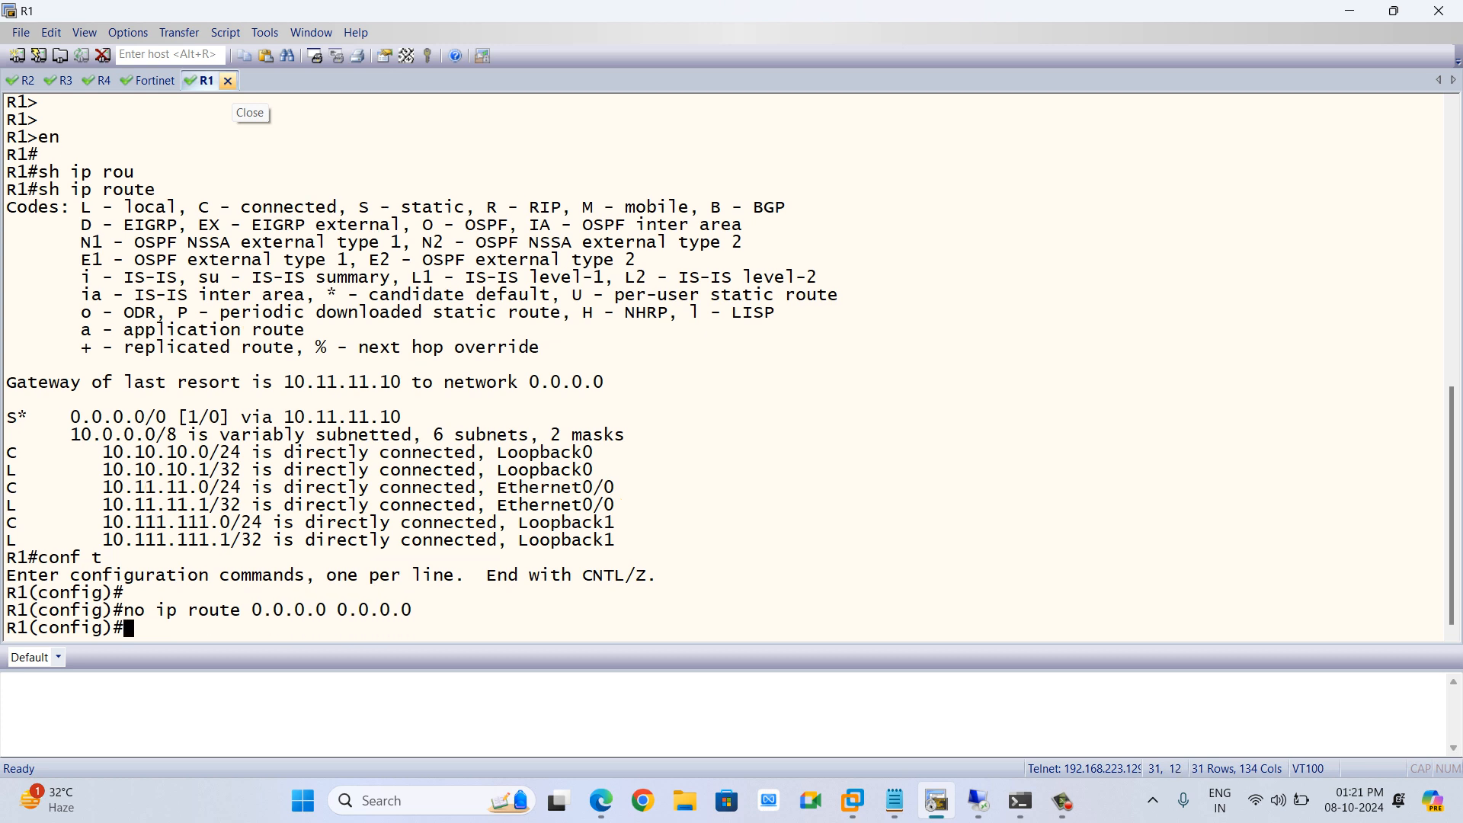
Enable RIP on R1 with version 2 and disable auto-summary
text(router rip)
key(Return)
text(vers)
key(Tab)
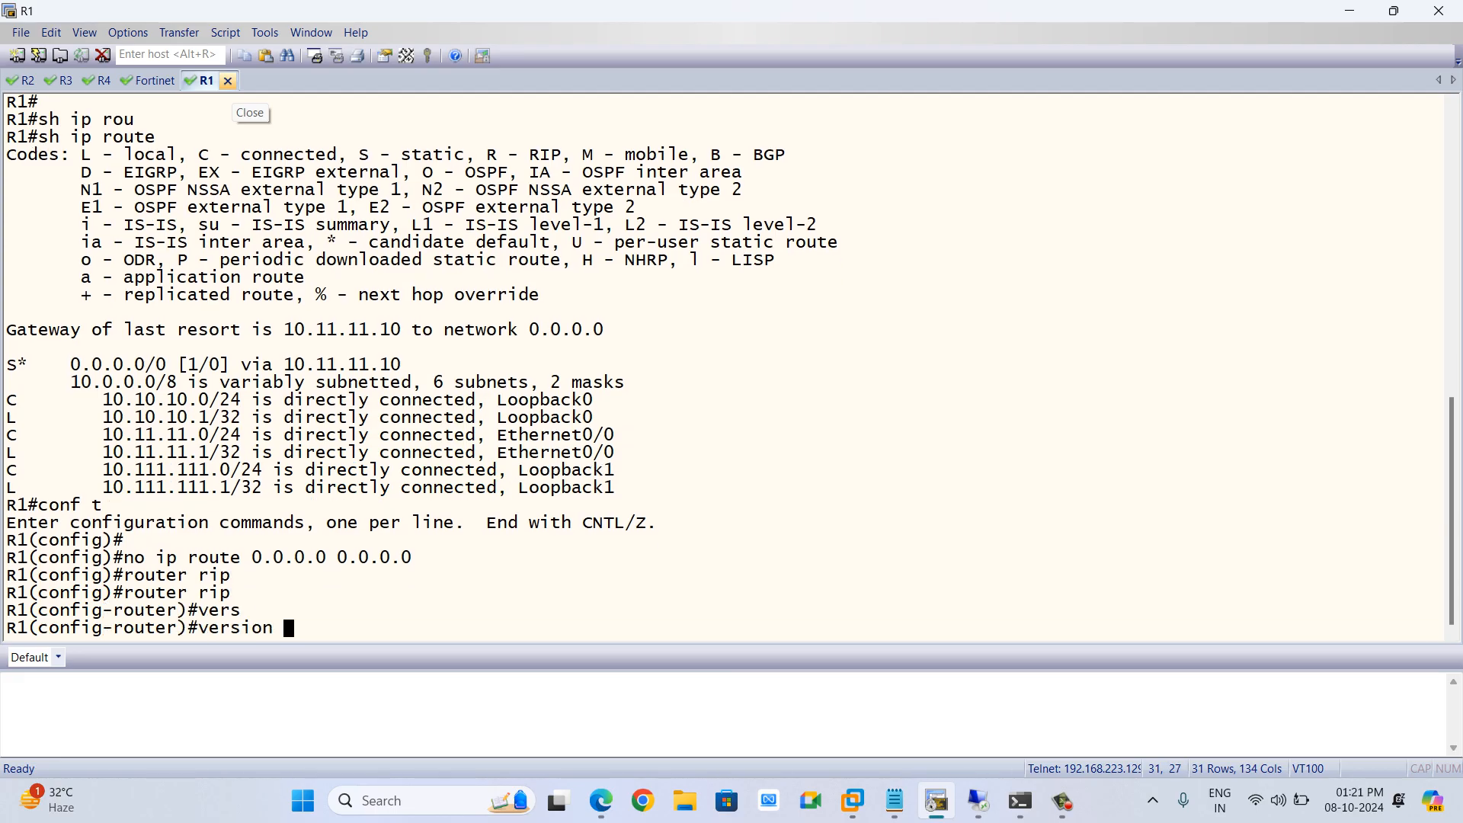
text(2)
key(Return)
text(no au)
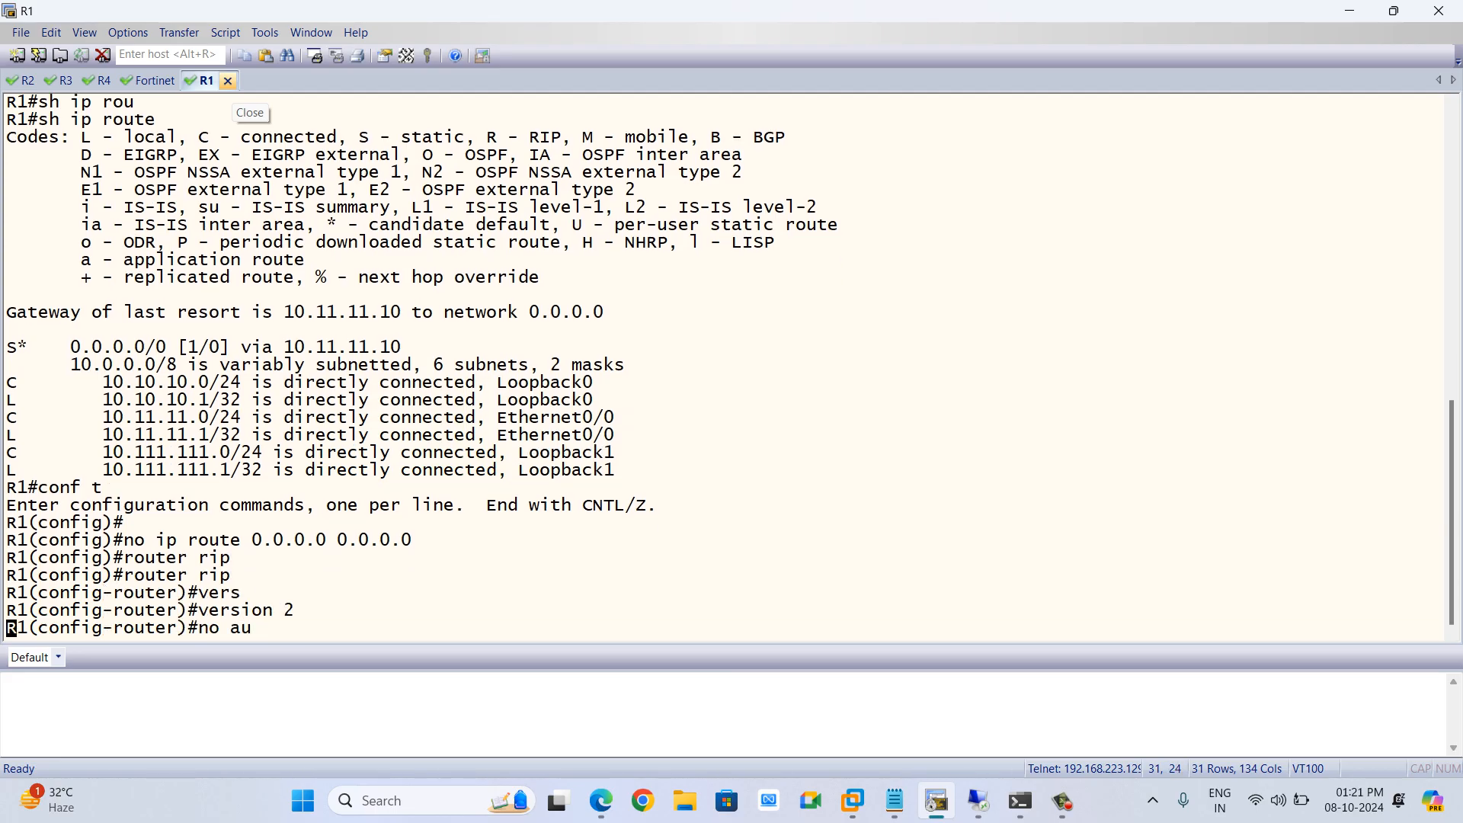
key(Tab)
key(Return)
key(Return)
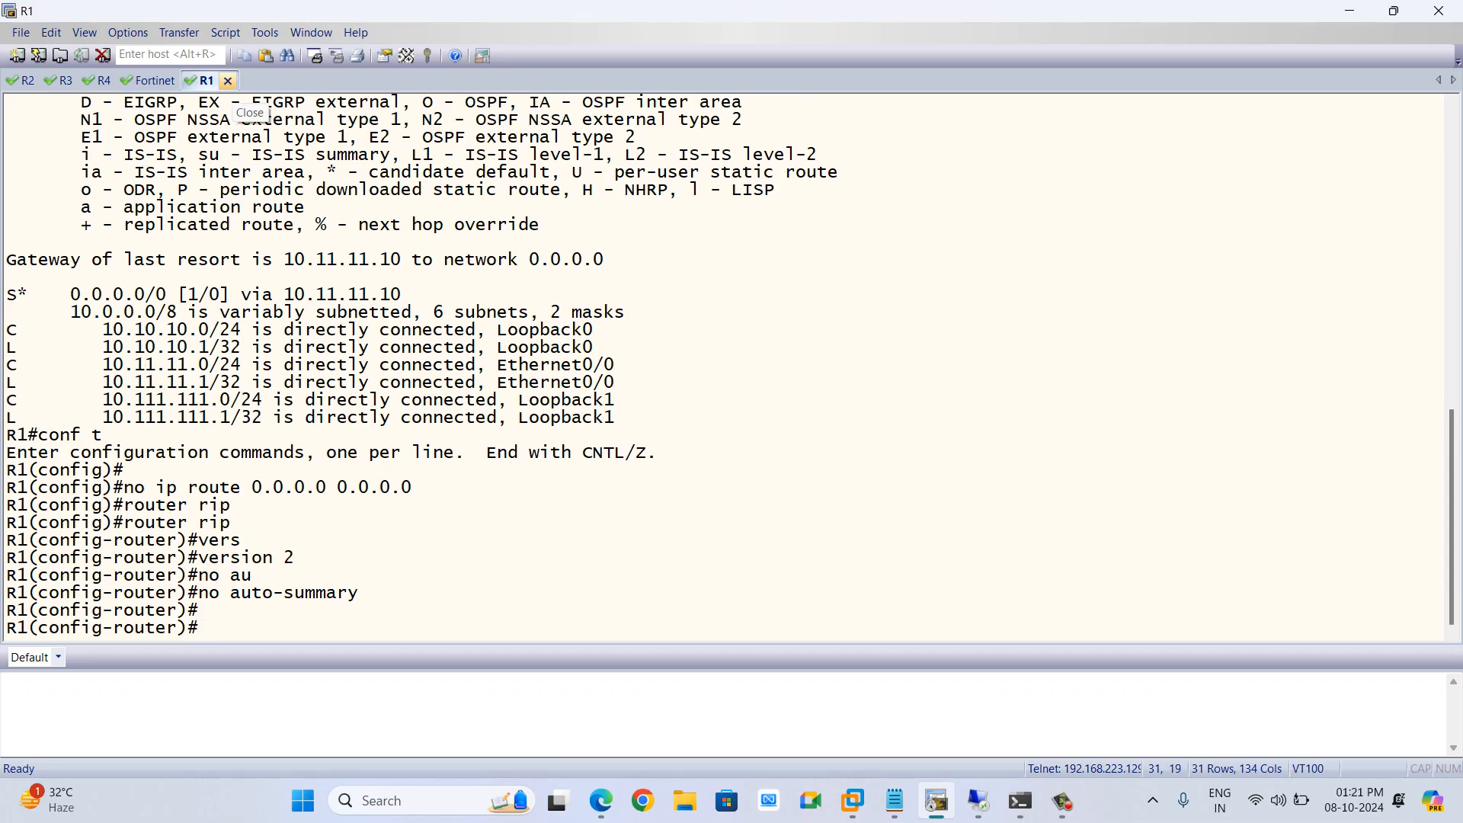
Advertise network 10.0.0.0 in R1's RIP process and save the configuration with do wr
text(net)
key(Tab)
text(10.0.0.,0)
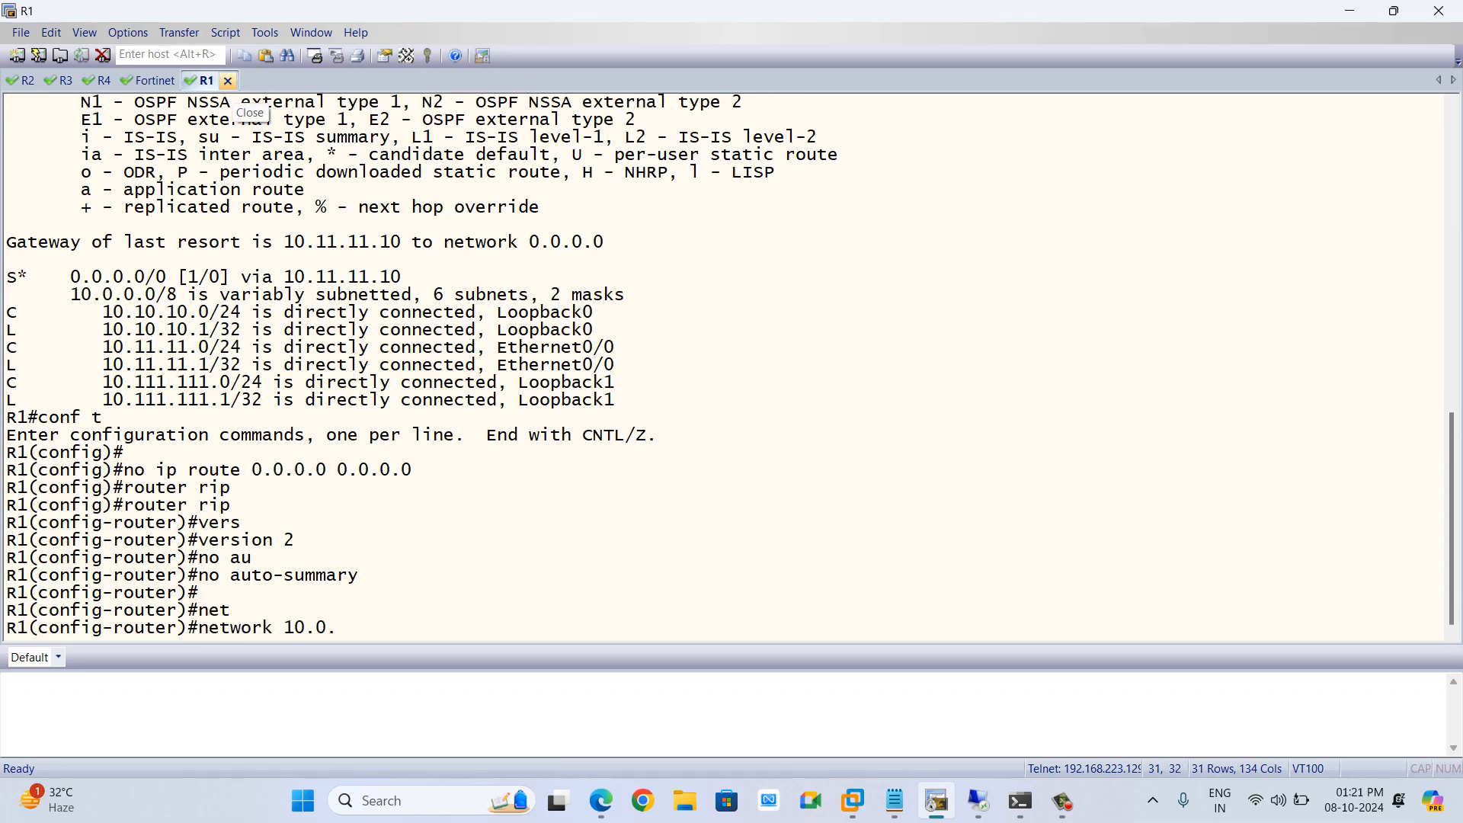
key(Return)
key(Up)
key(BackSpace)
key(BackSpace)
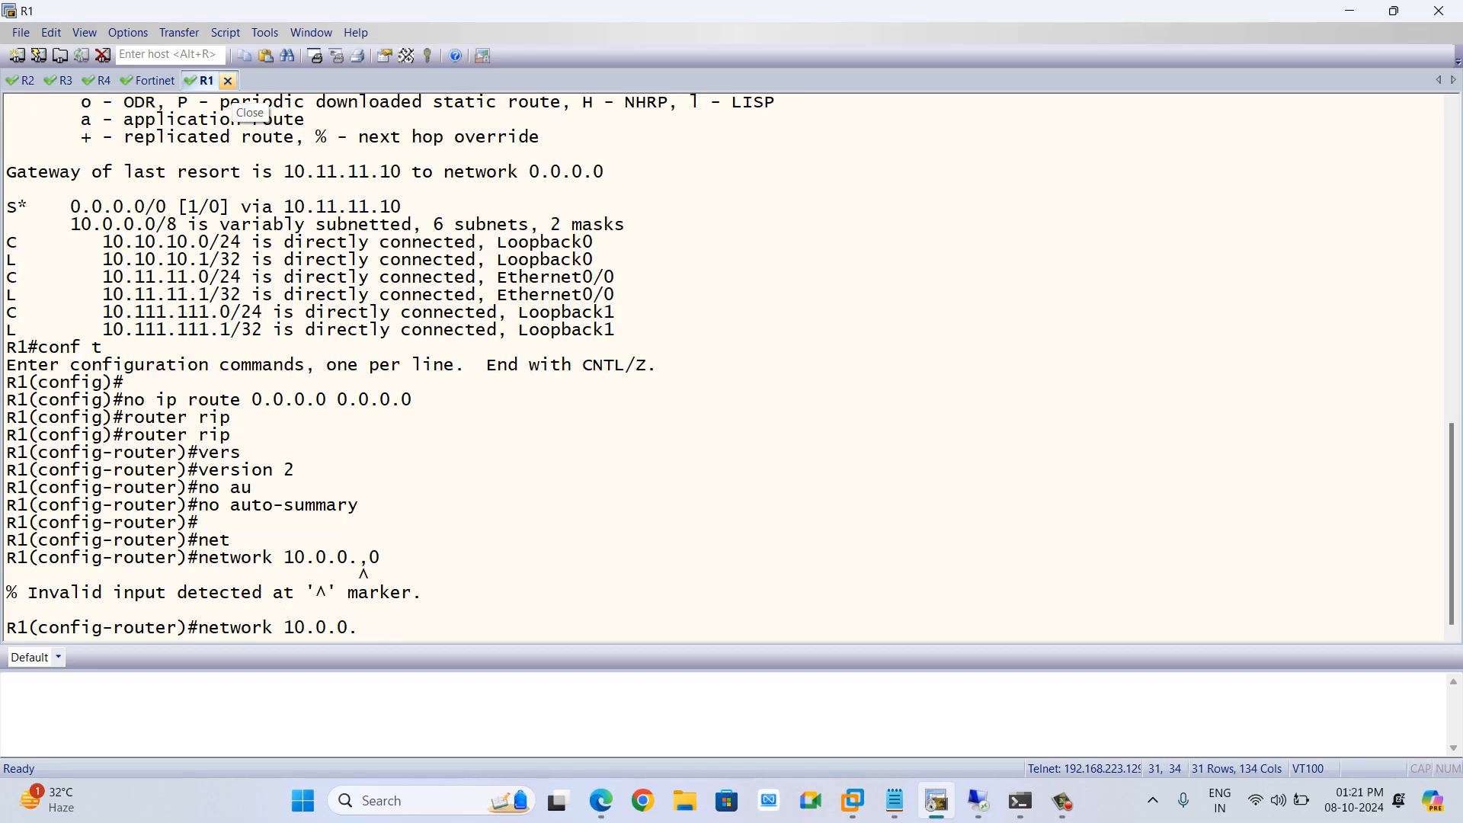
text(0)
key(Return)
key(Return)
key(Return)
key(Return)
key(Return)
text(w)
key(BackSpace)
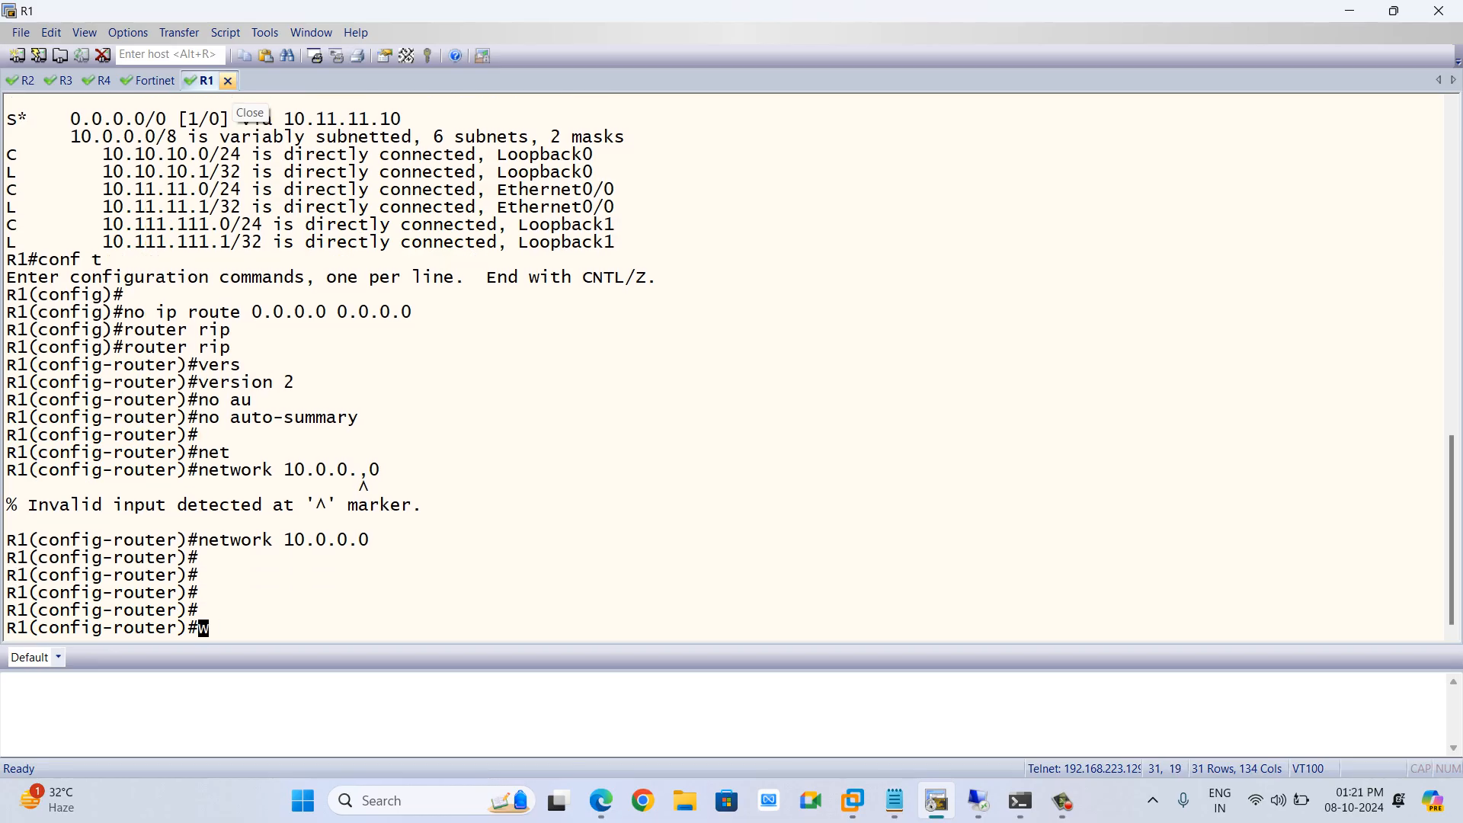
text(do wr)
key(Return)
key(Return)
key(Return)
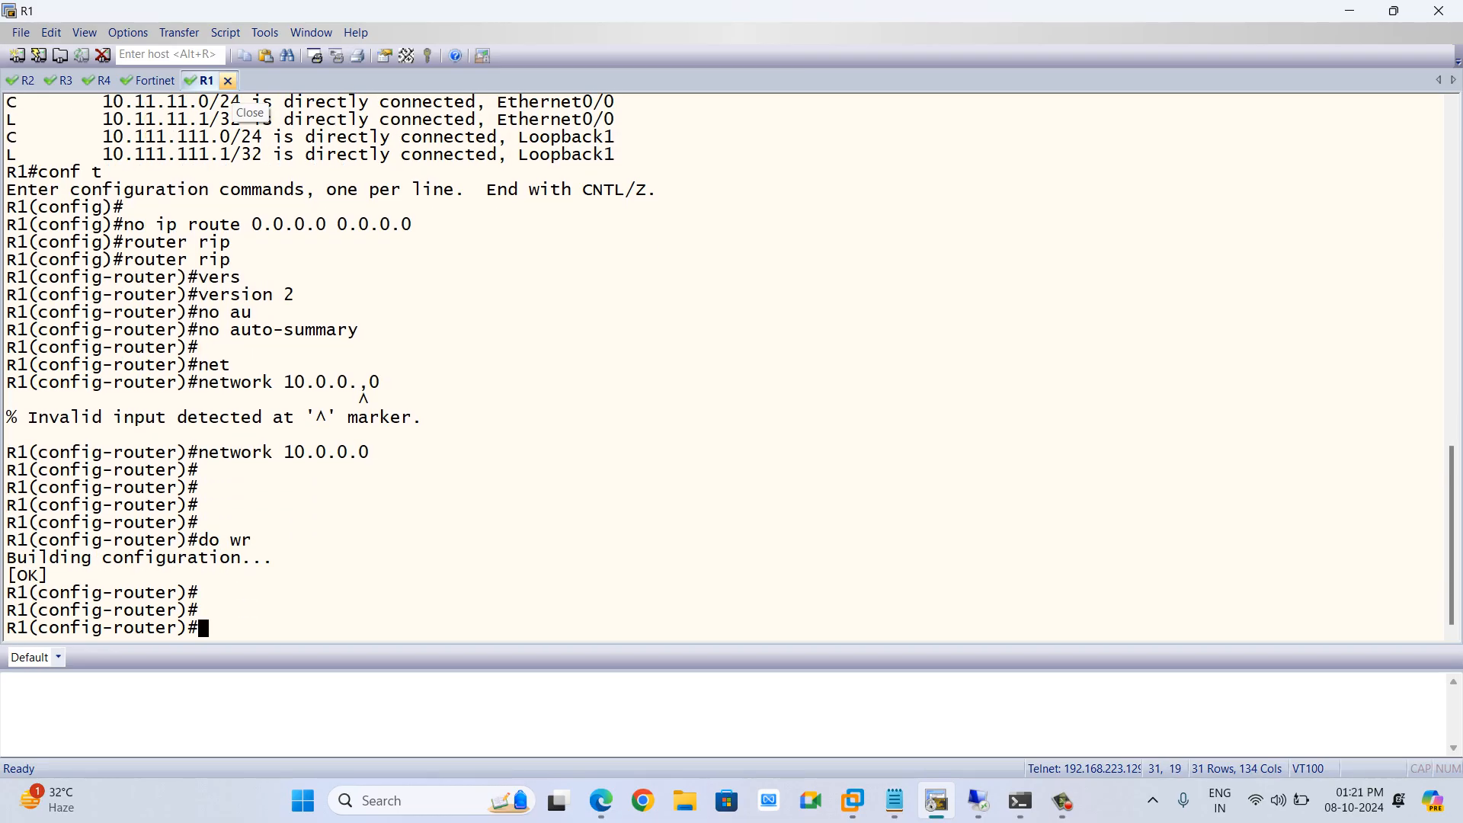
Display R1's routing table to check the RIP-learned routes and default route
text(do sh ip rout)
key(BackSpace)
key(BackSpace)
text(oute)
key(Return)
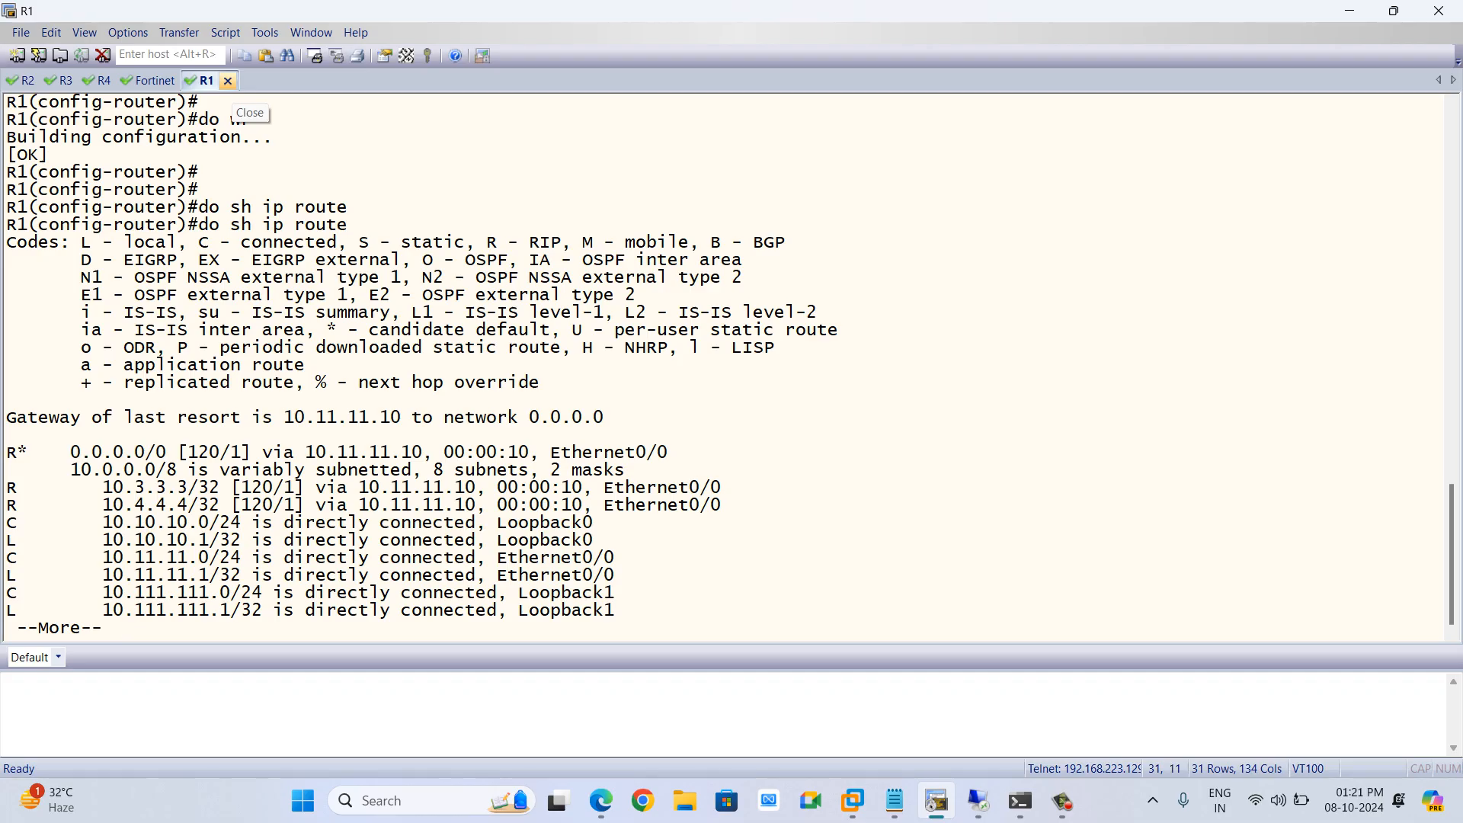
key(space)
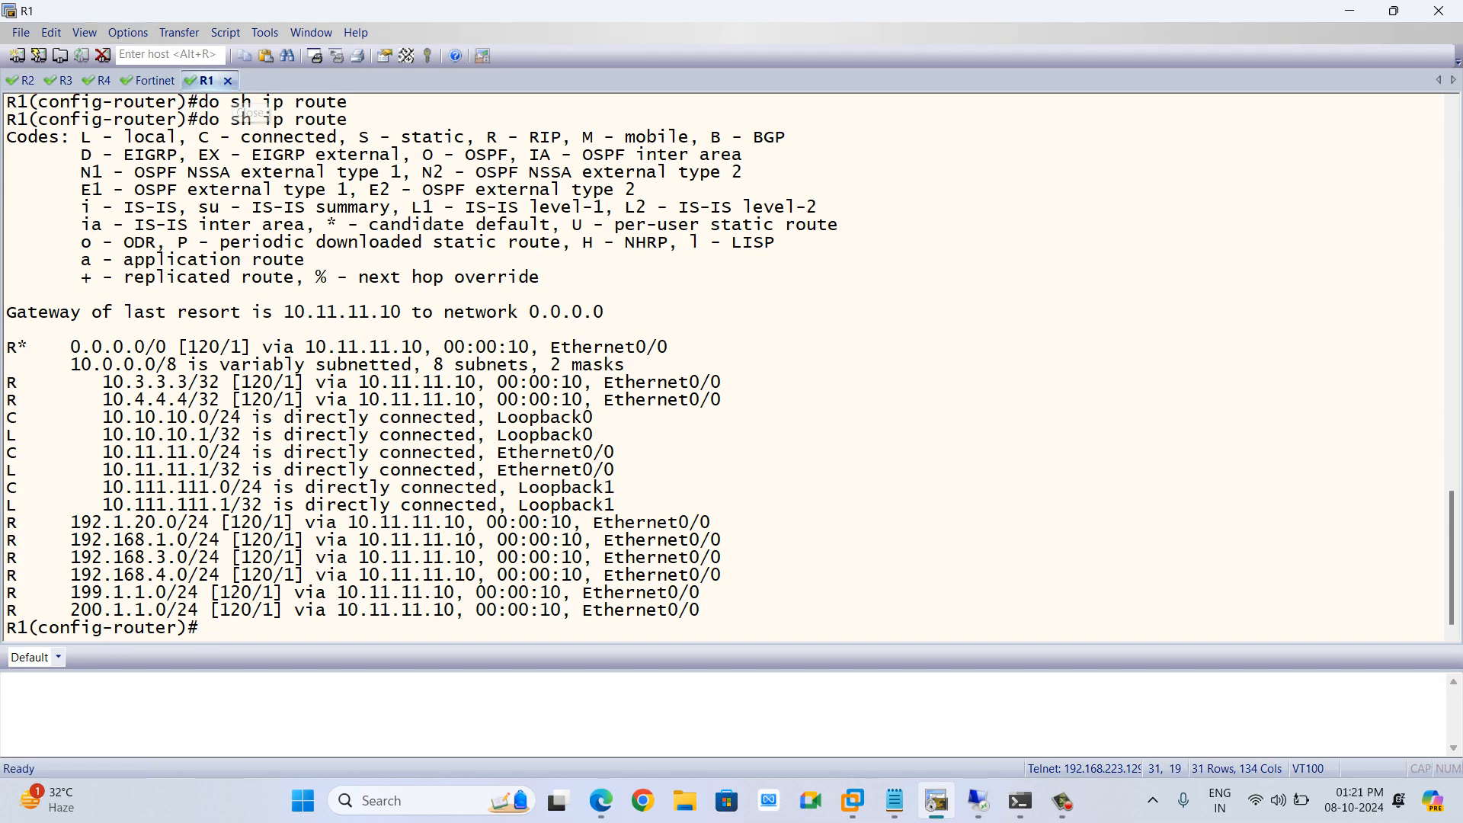
key(alt+Tab)
key(alt+Tab)
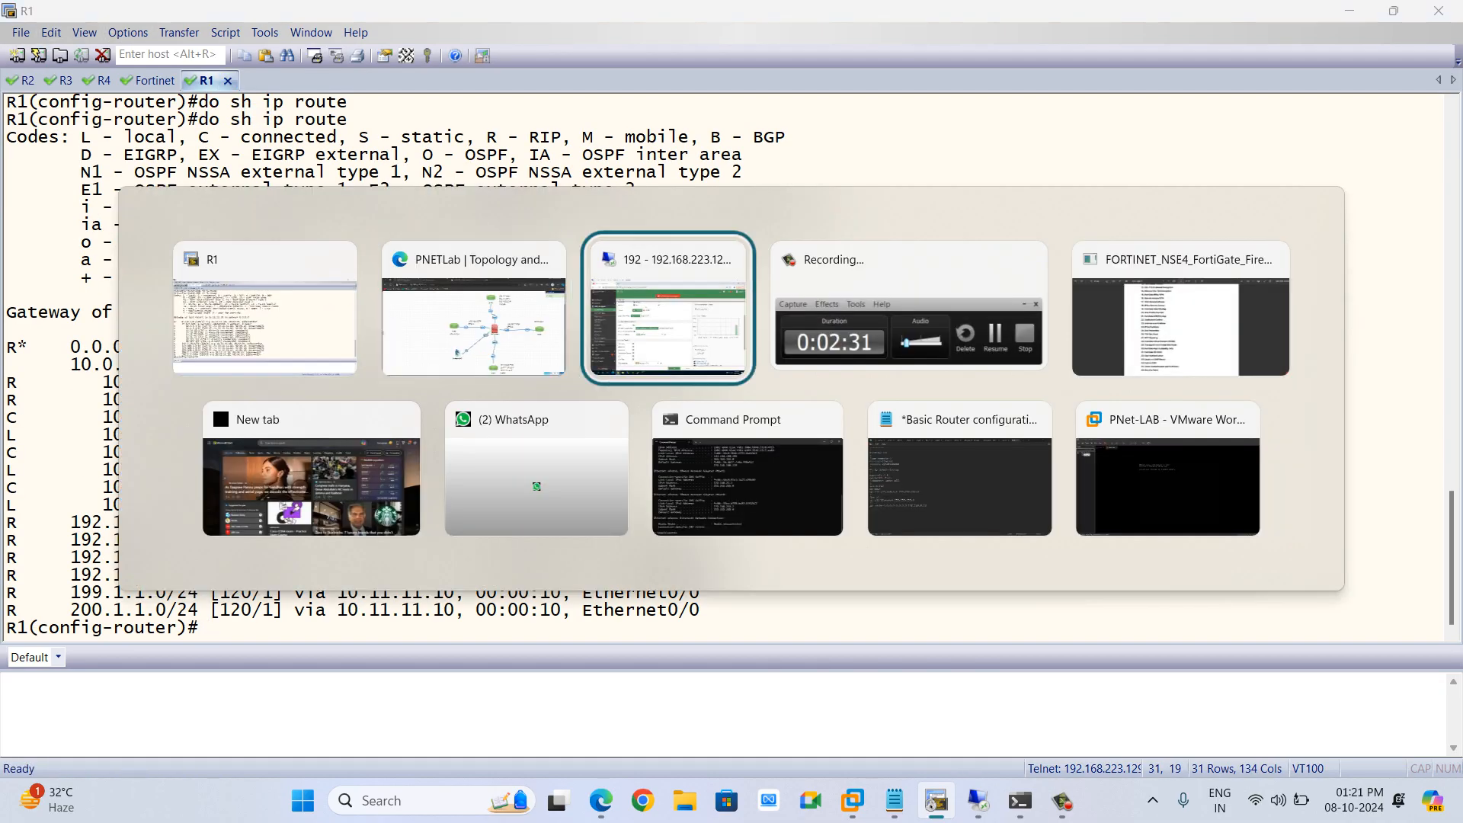
key(alt+Tab)
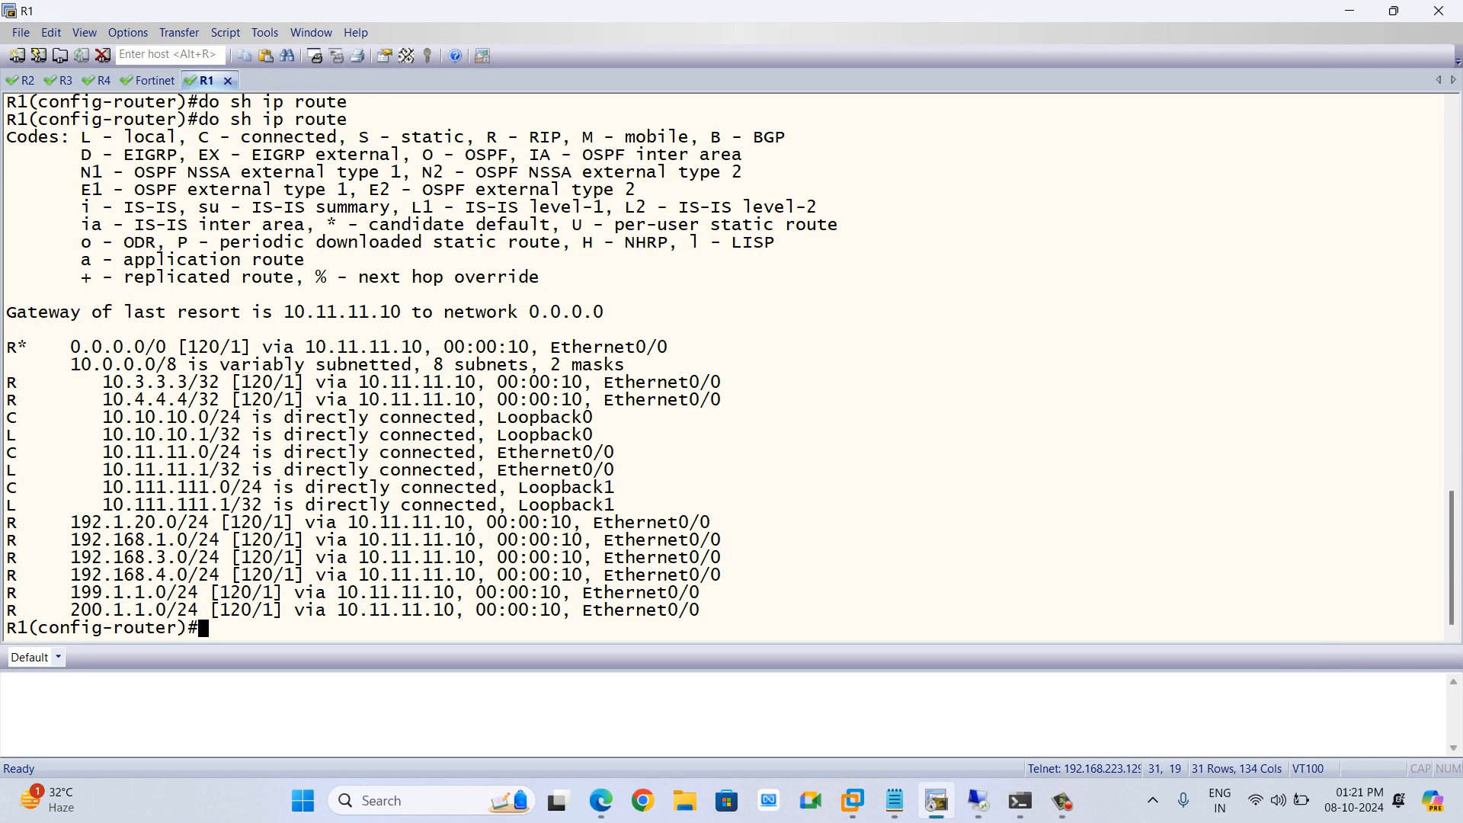
Telnet from R1 to R2's outside address 200.1.1.1
text(do telne)
key(Tab)
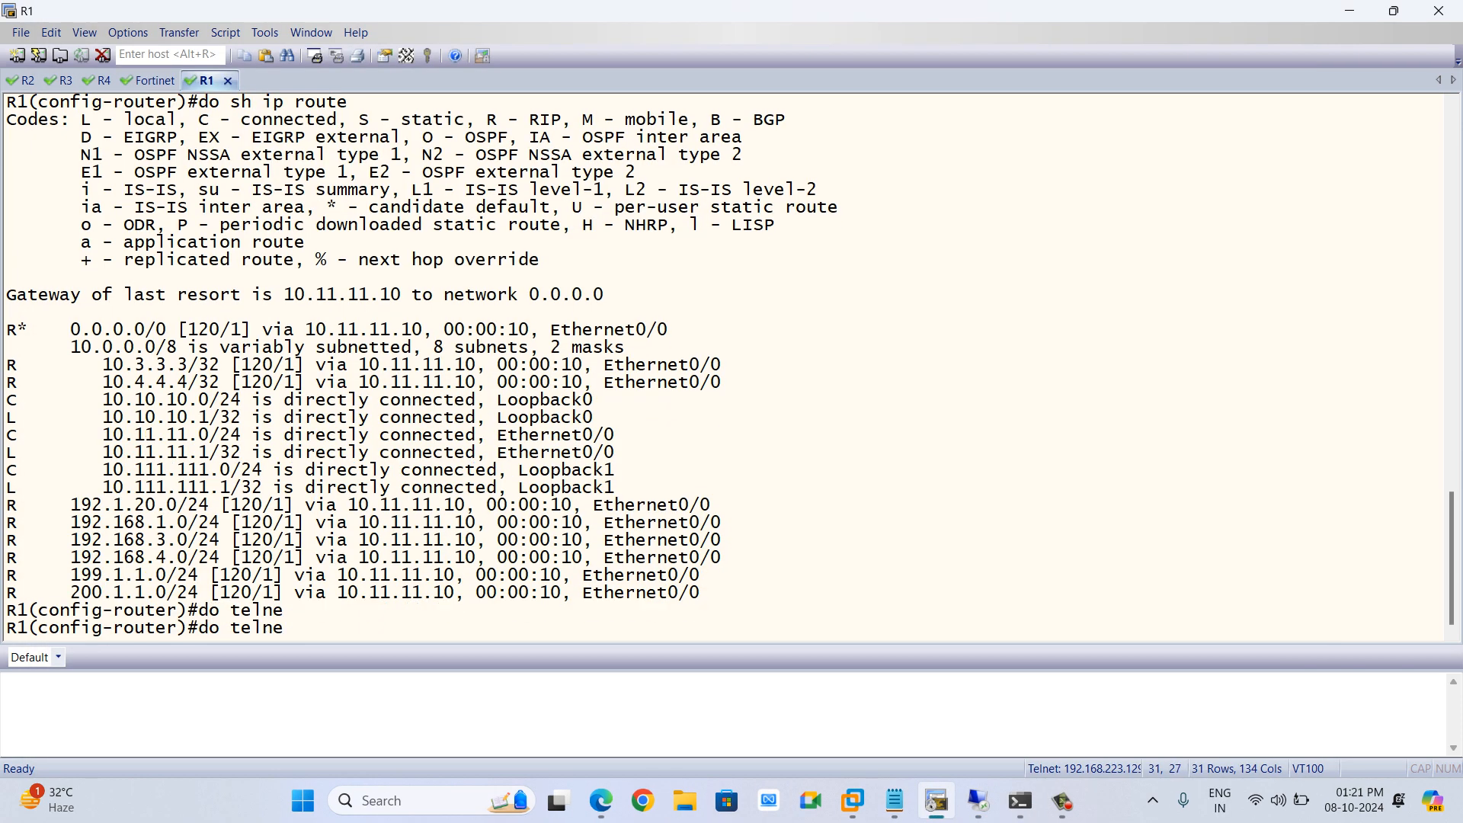
text(t 200.1.1.1)
key(Return)
key(Return)
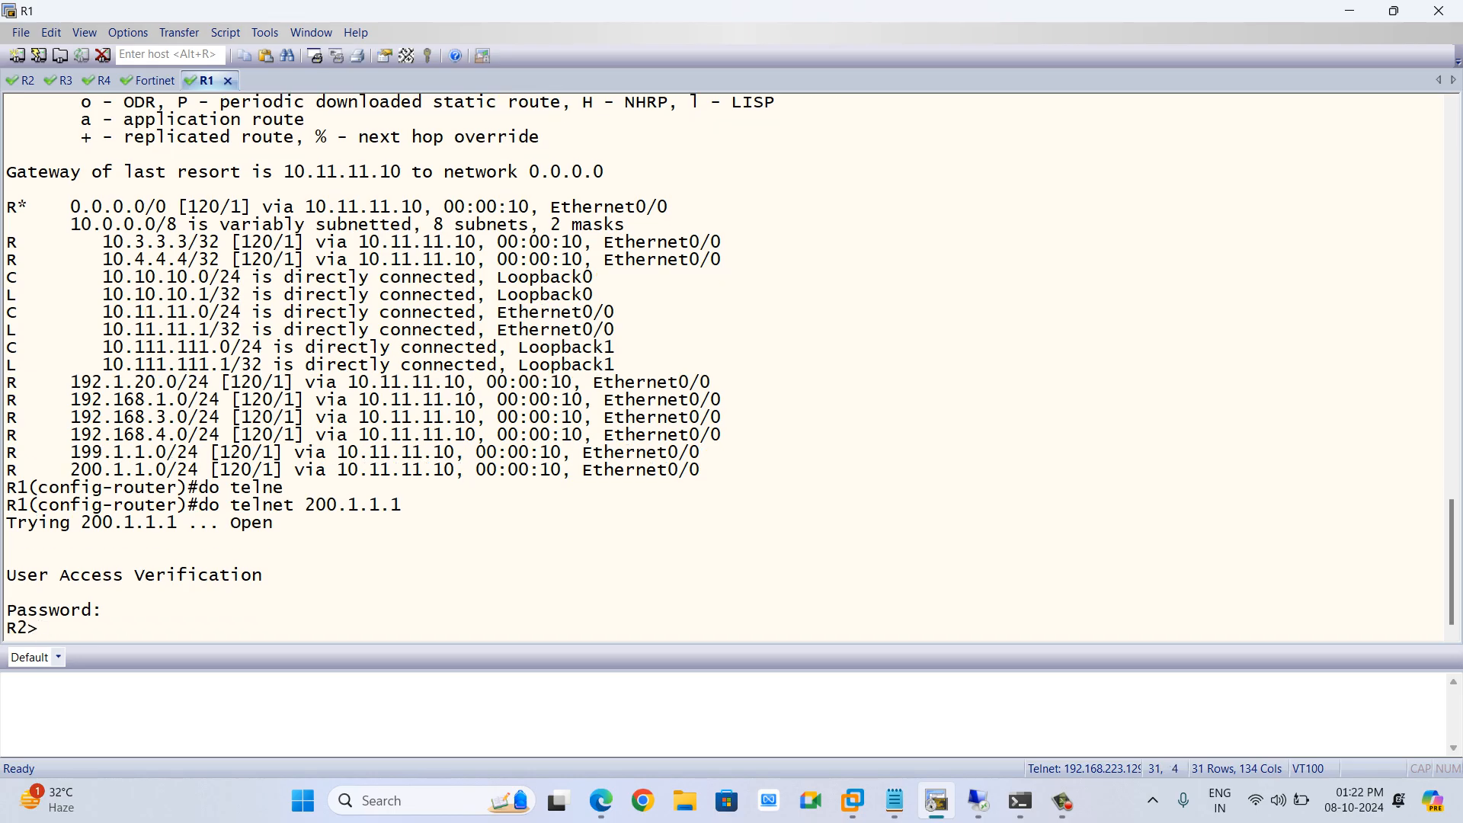
Display the users logged into R2 and highlight the telnet session's source address
text(sh)
key(Tab)
text(user)
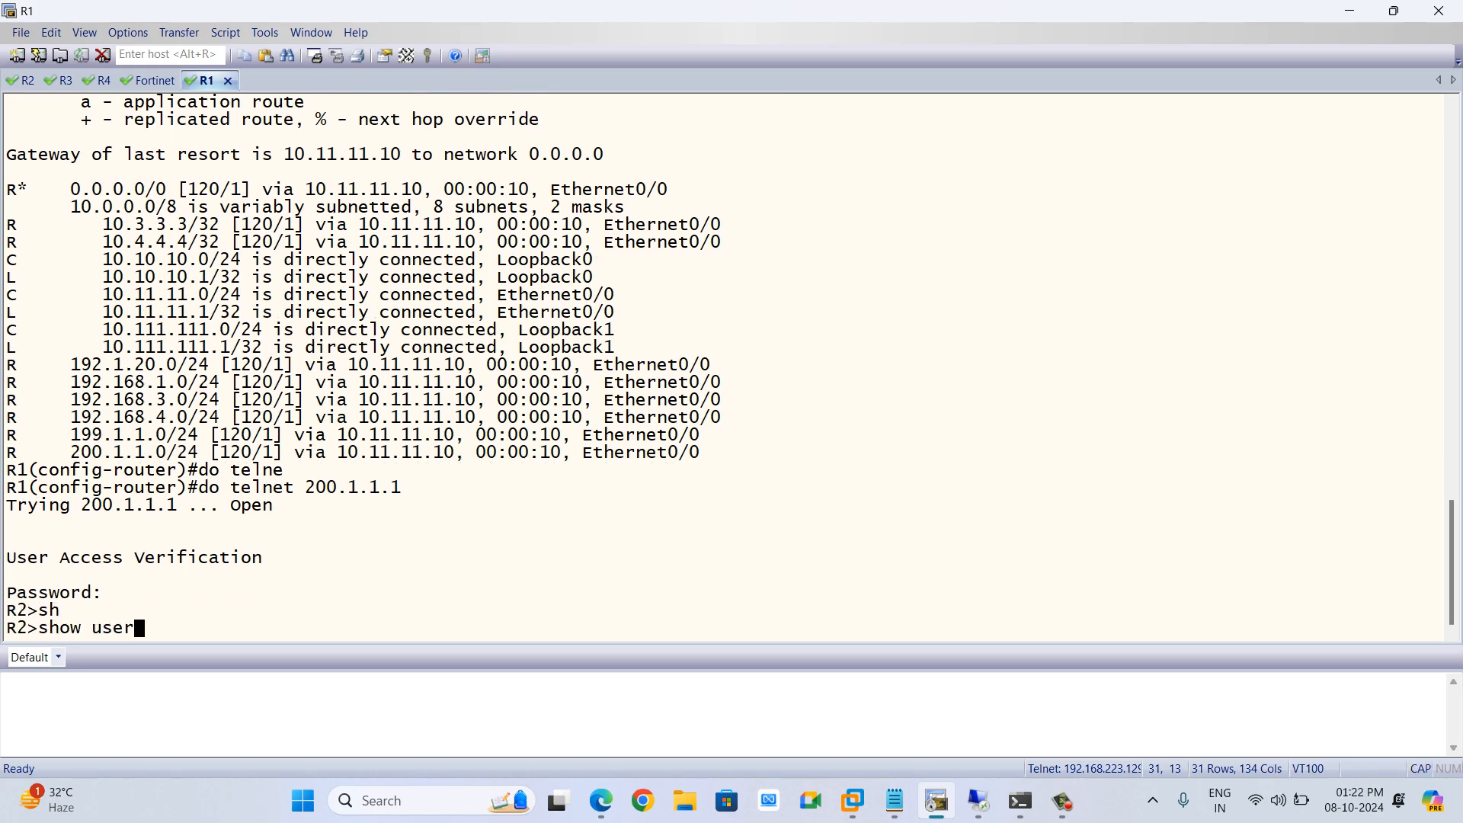
text(s)
key(Tab)
key(Return)
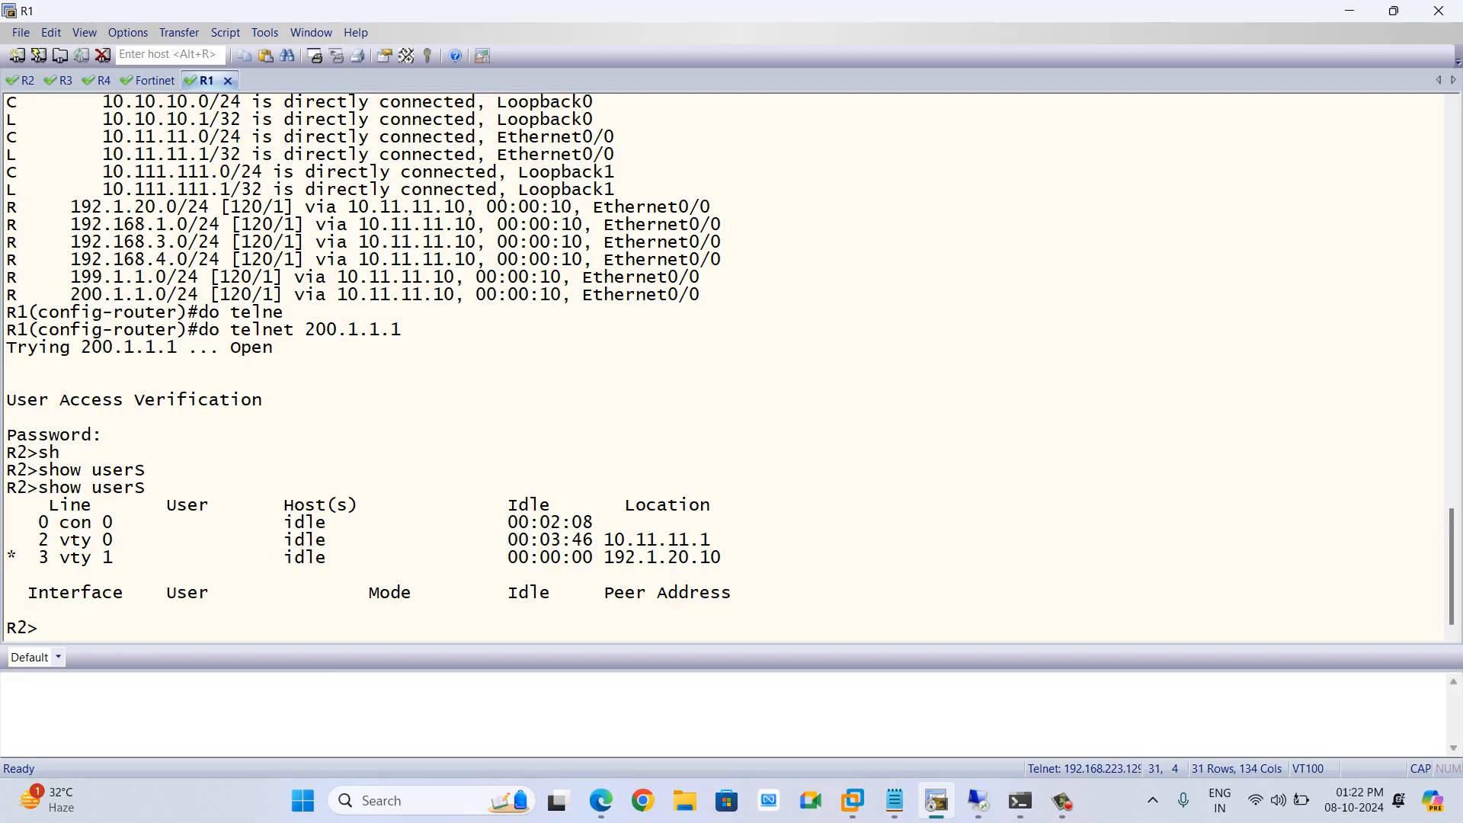
drag(721, 557, 605, 557)
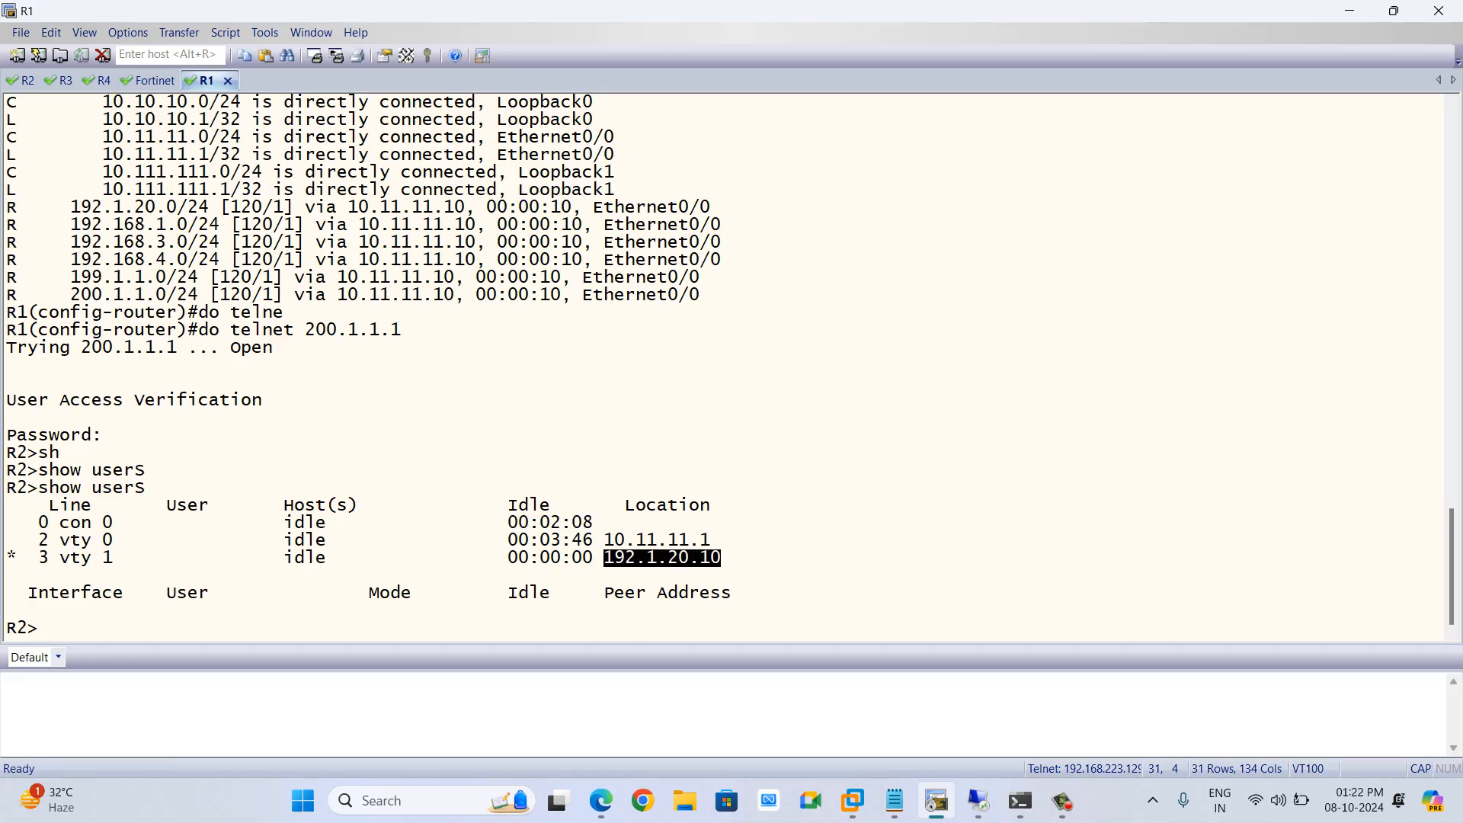
click(604, 557)
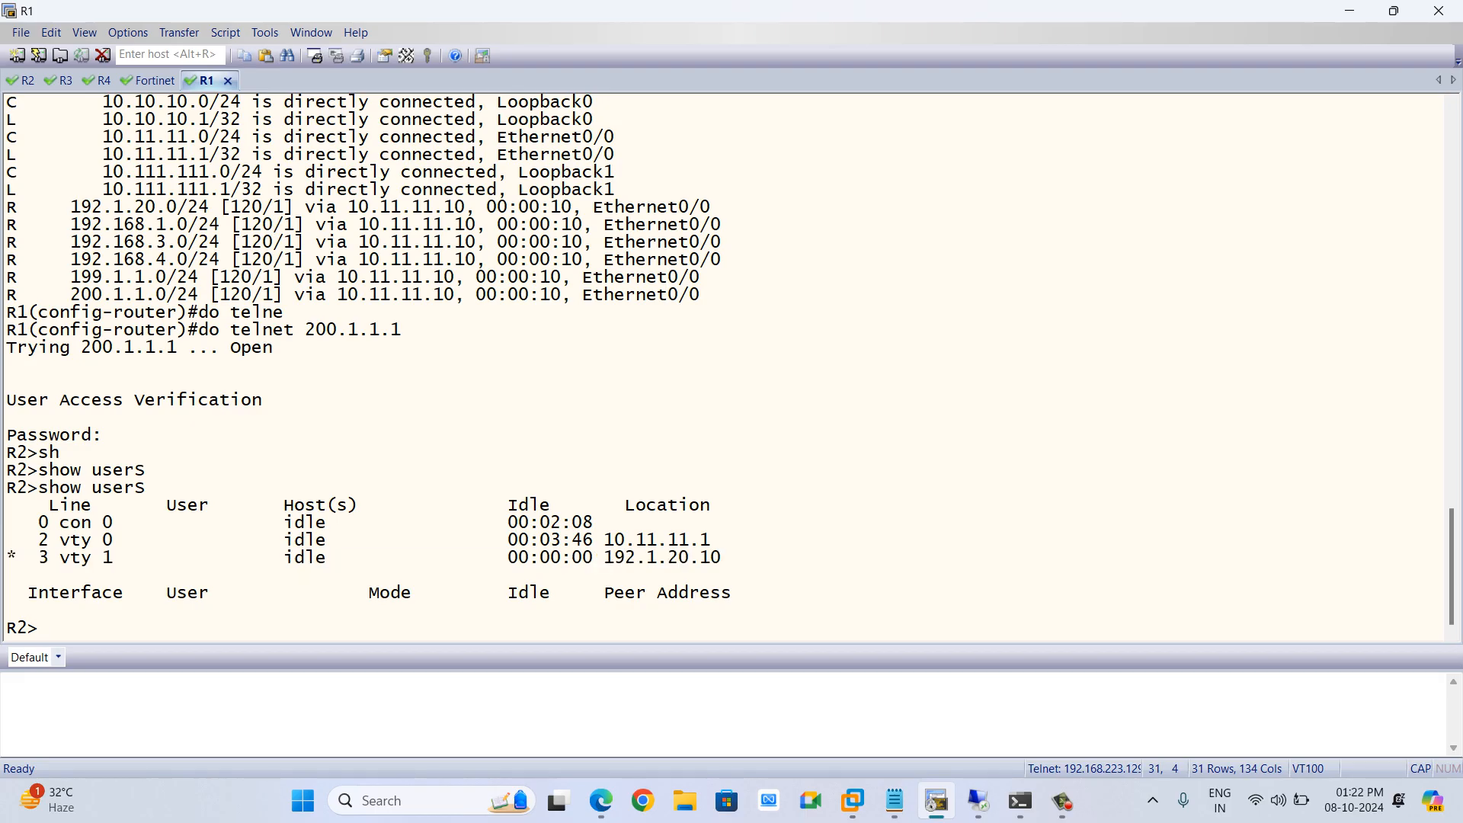
On R2's console, clear vty line 2 and confirm
click(26, 80)
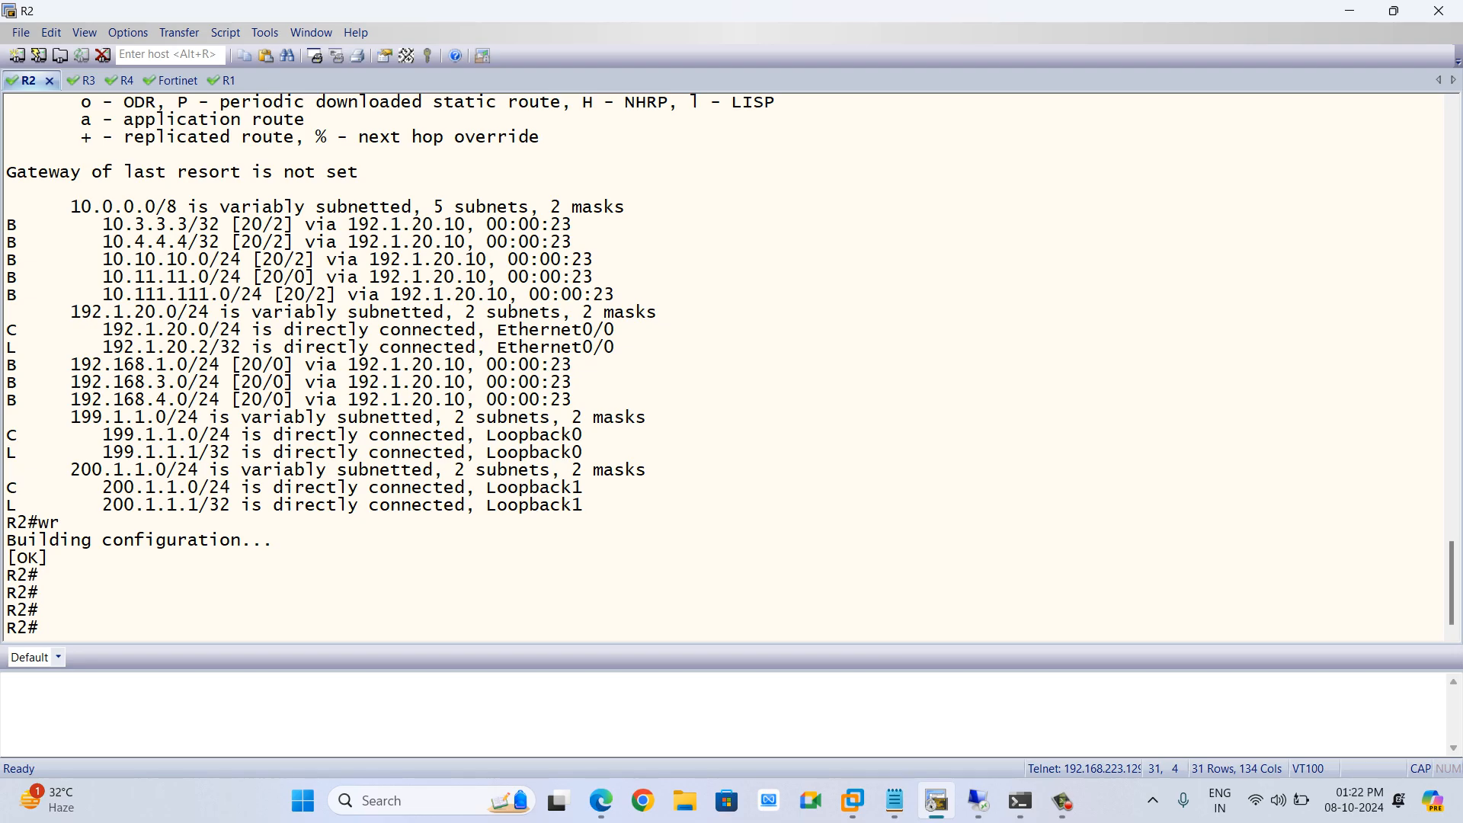
text(CLEAR LINE )
text(2)
key(Return)
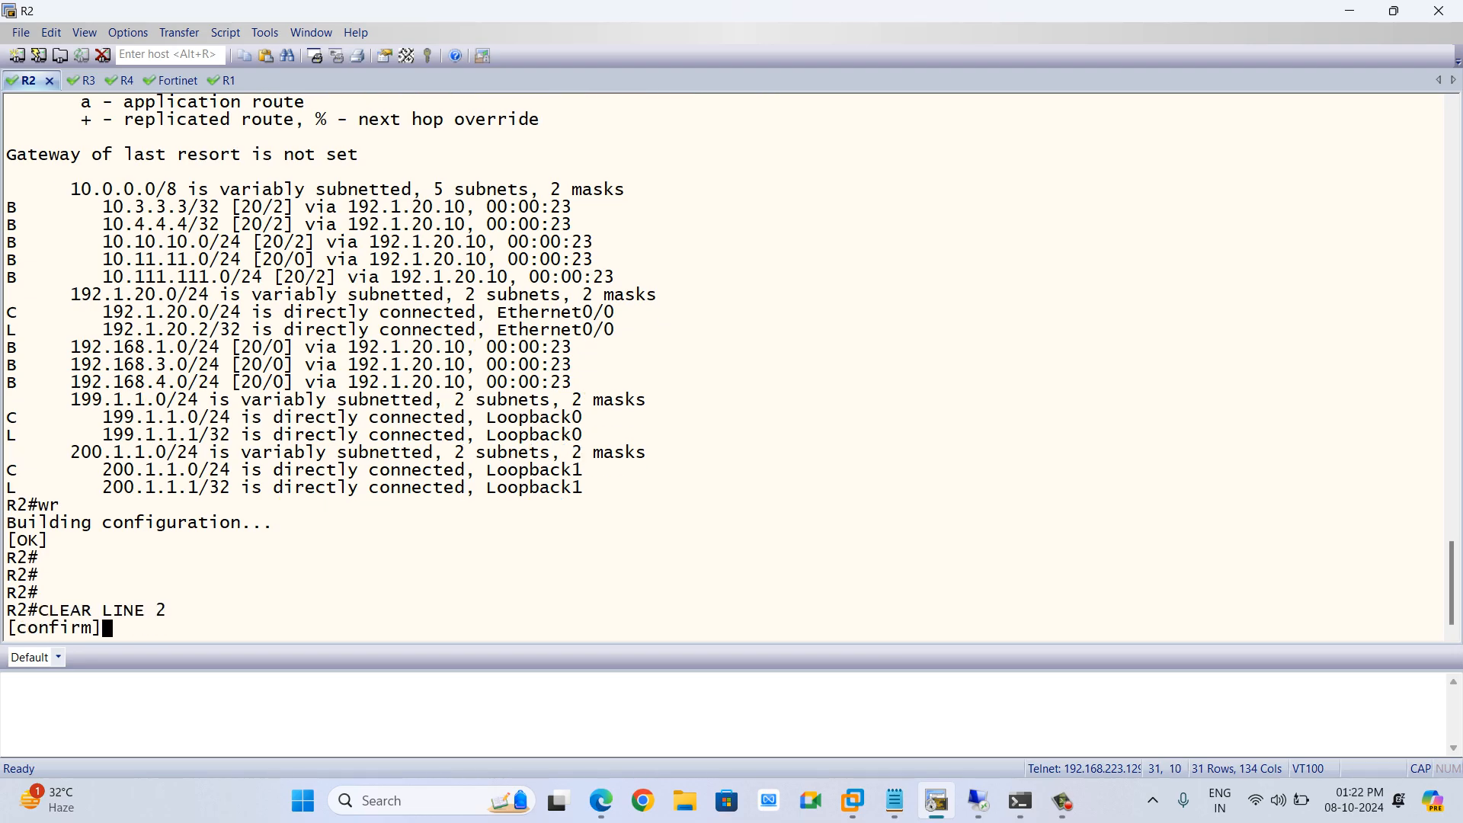
key(Return)
key(Return)
key(Return)
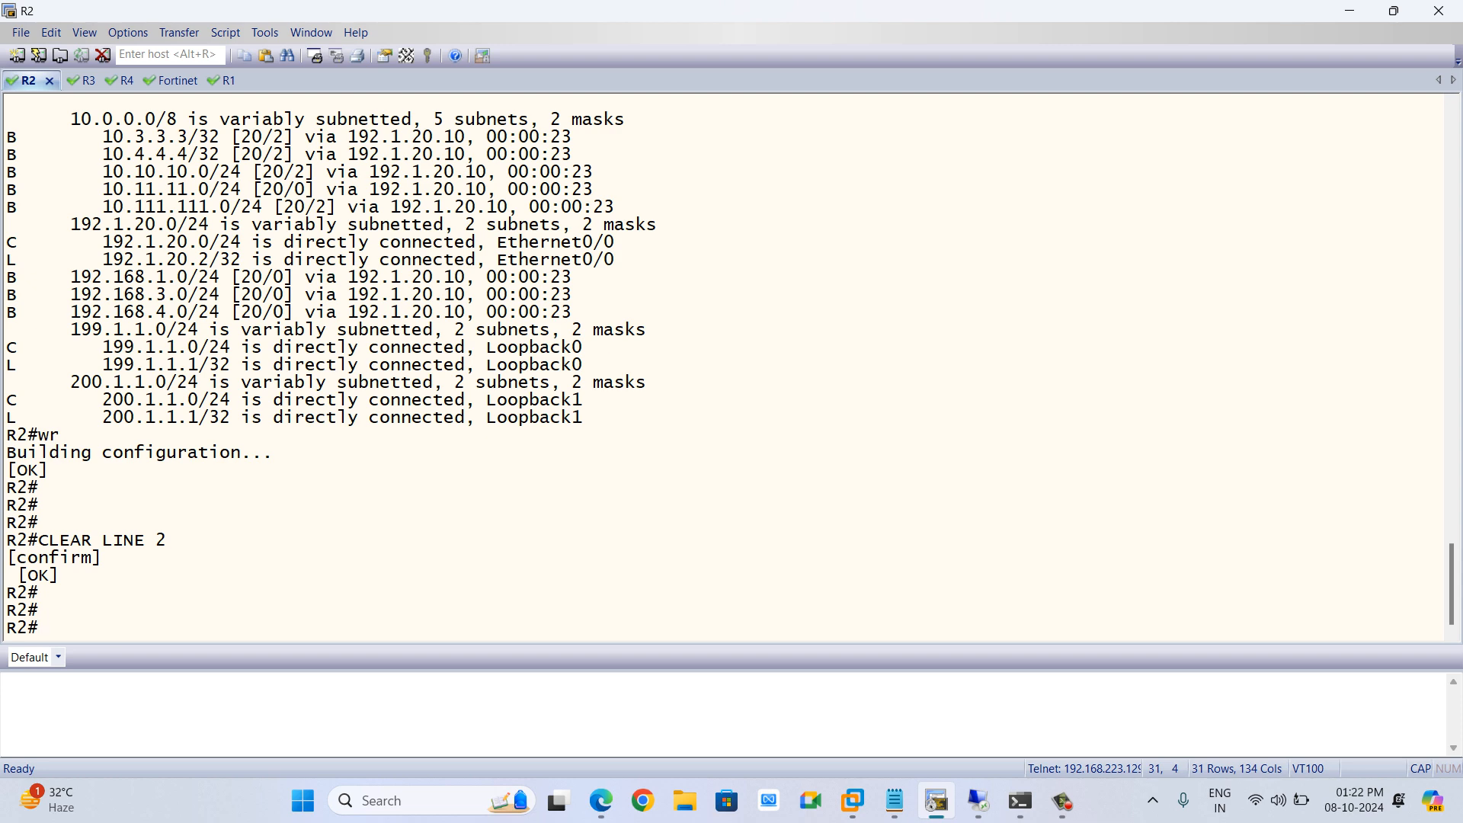
Display R2's logged-in users again from R1's telnet session and highlight the remaining session's source address
click(223, 80)
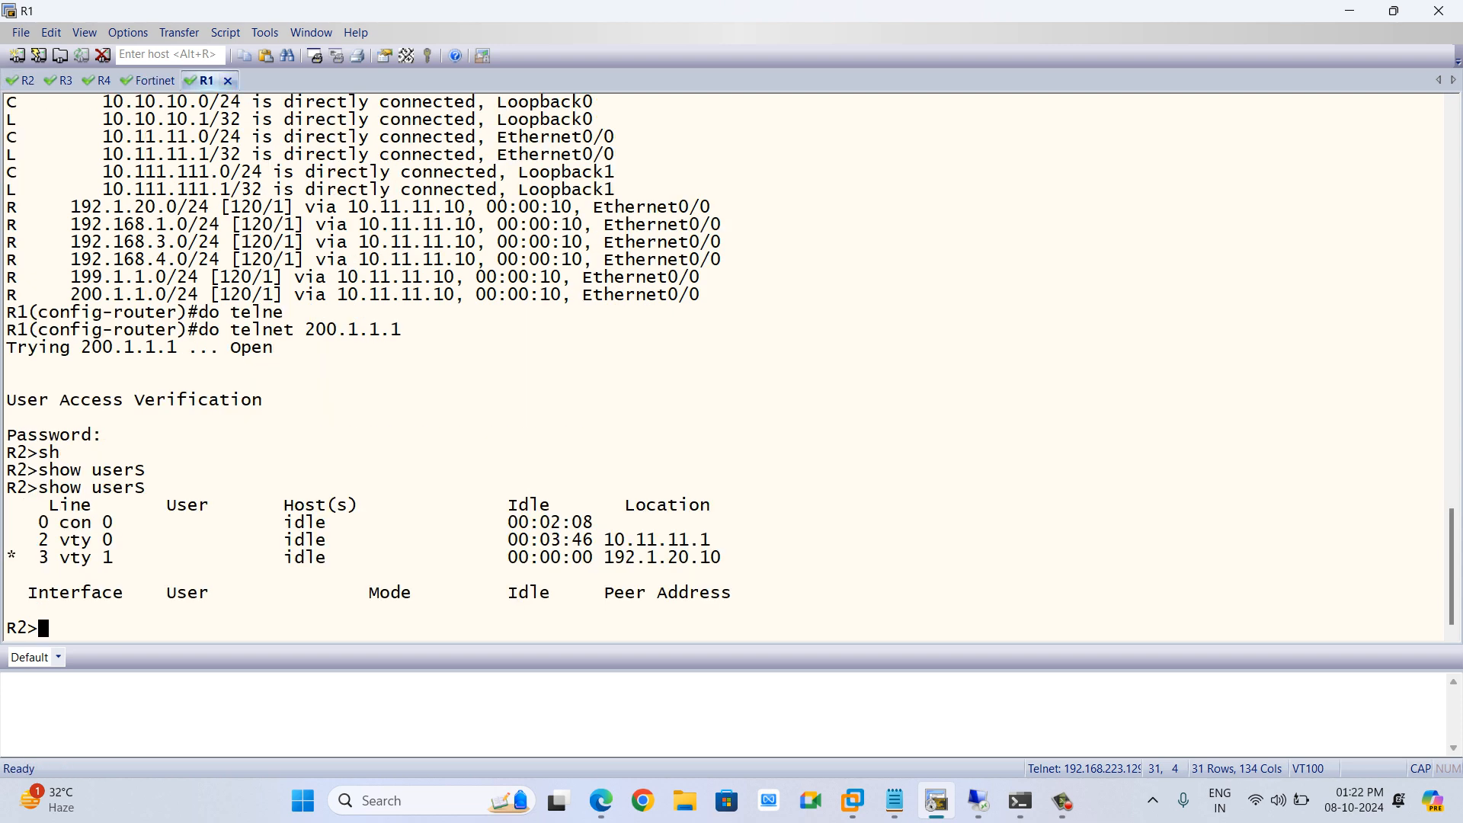
text(SHO)
key(Tab)
text(USER)
key(Tab)
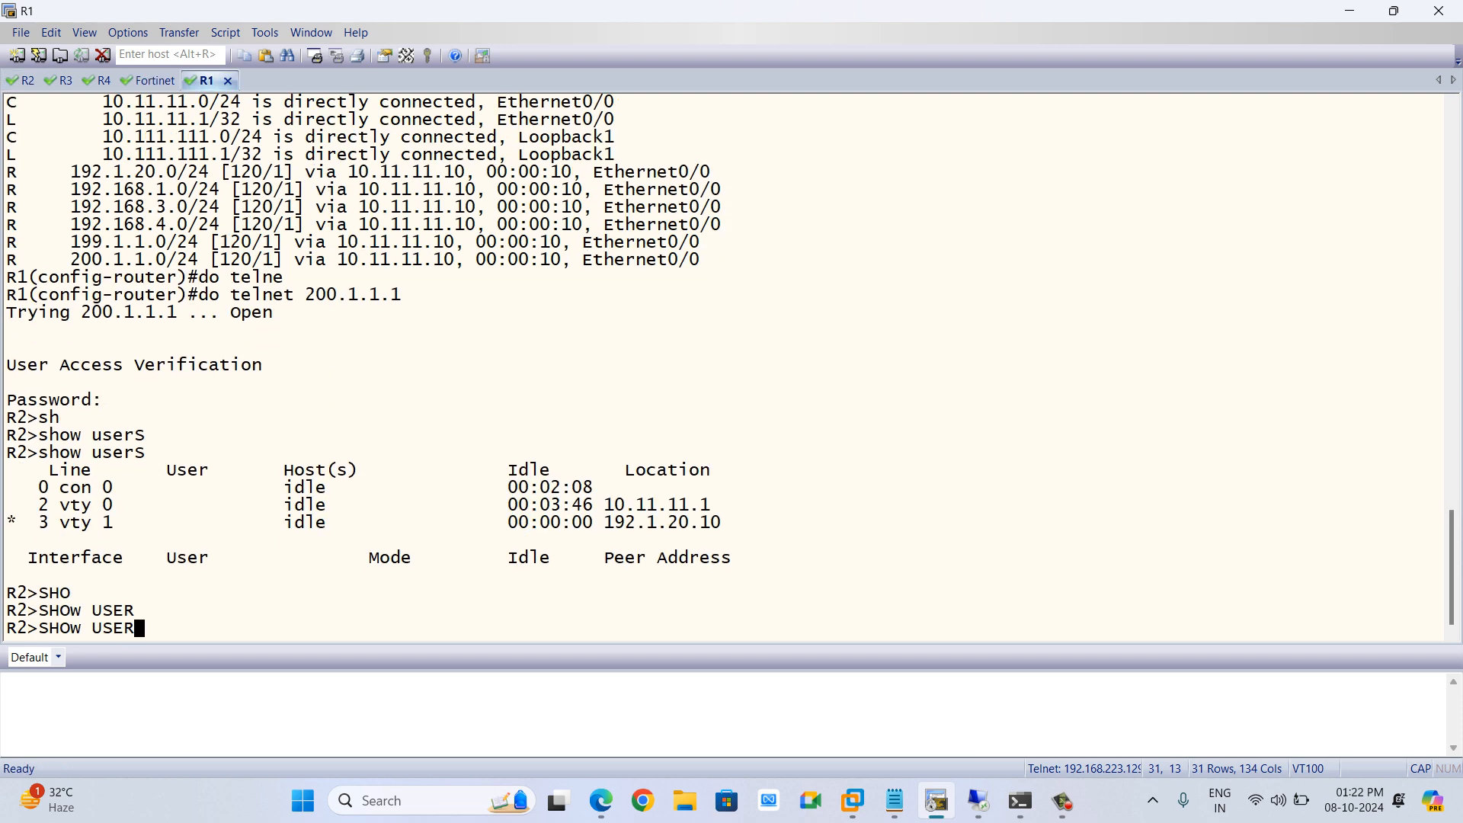
key(Return)
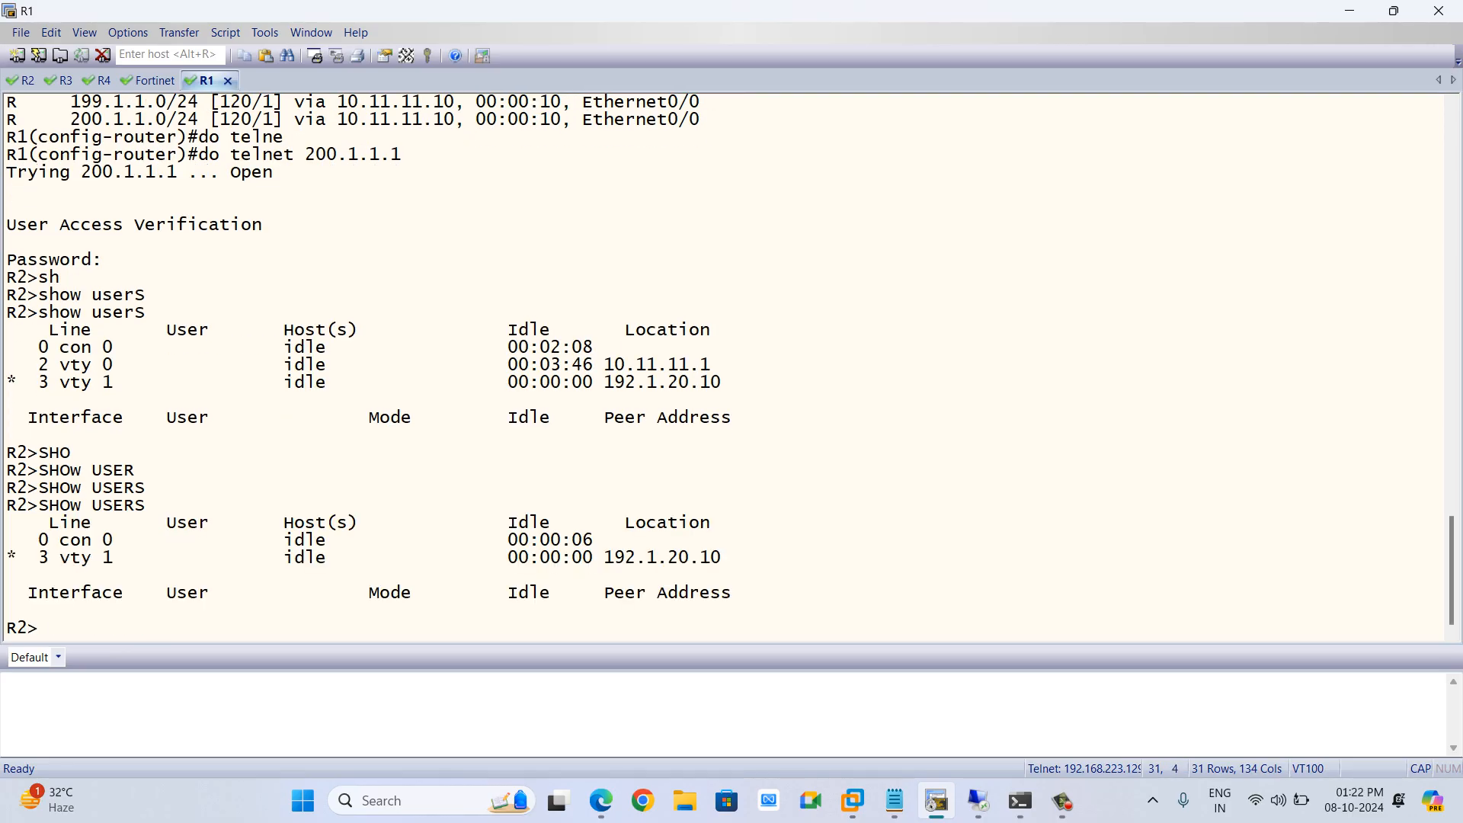
drag(723, 557, 496, 557)
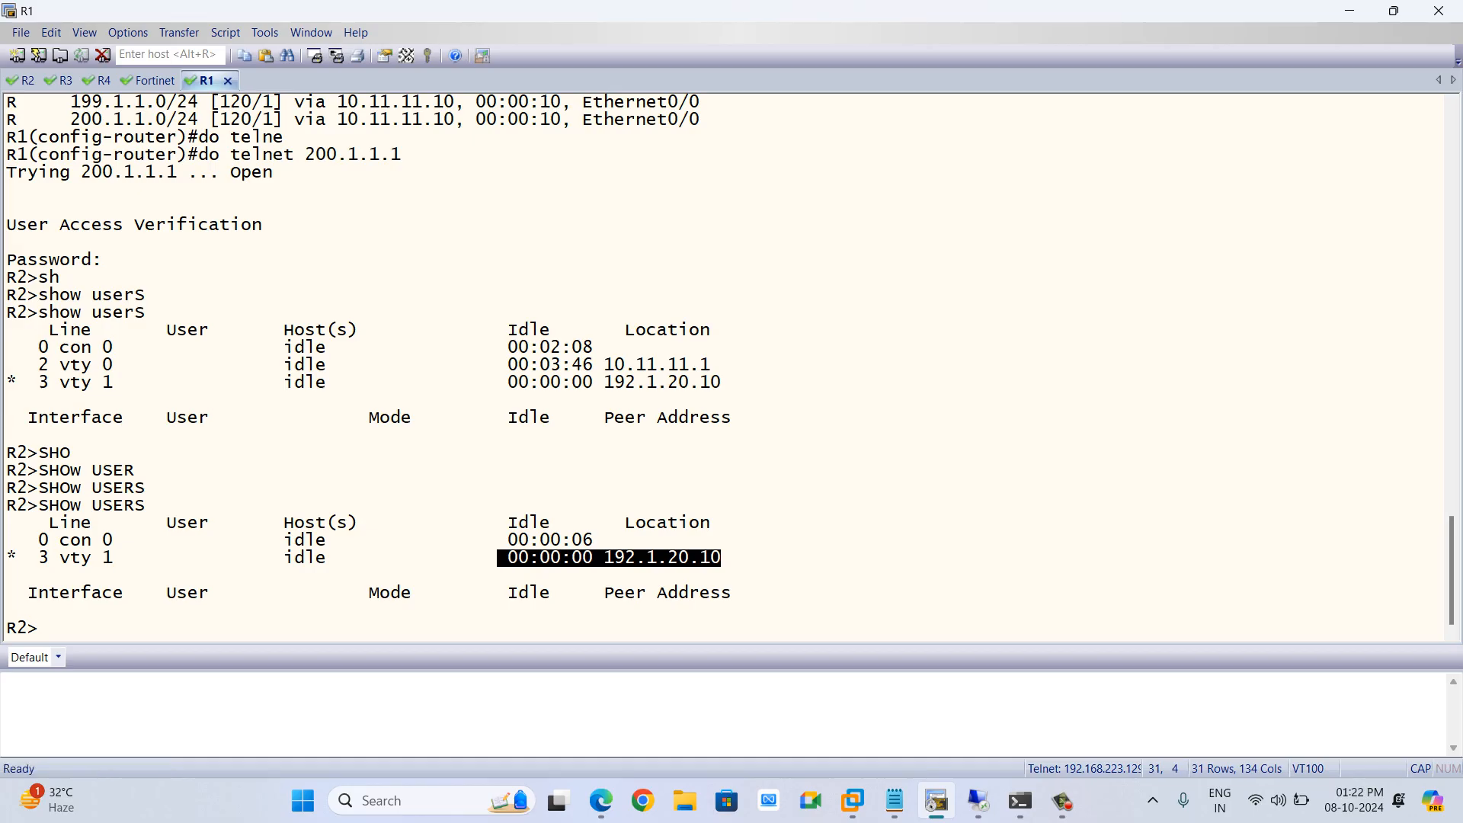
key(alt+Tab)
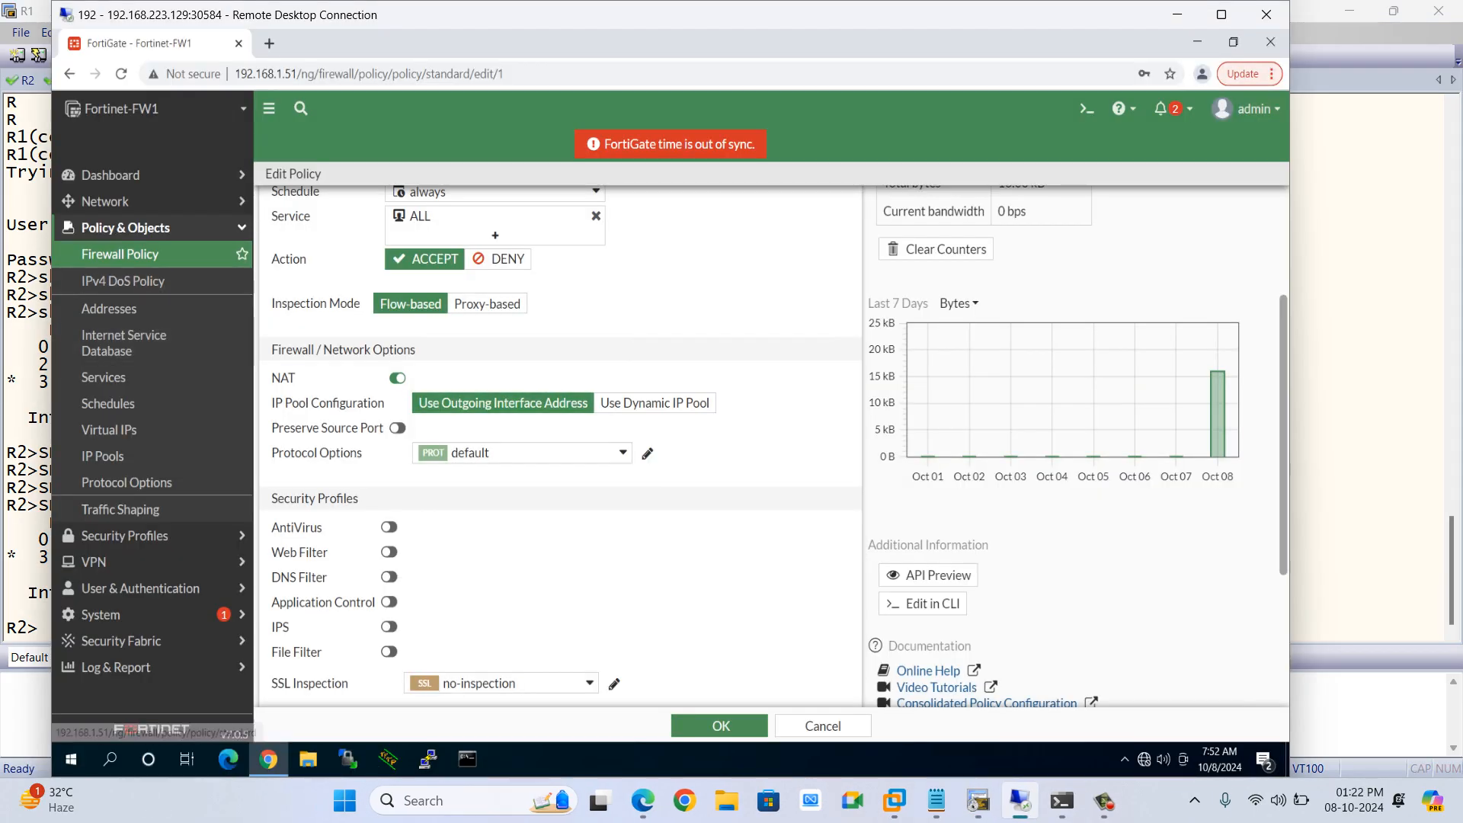
key(alt+Tab)
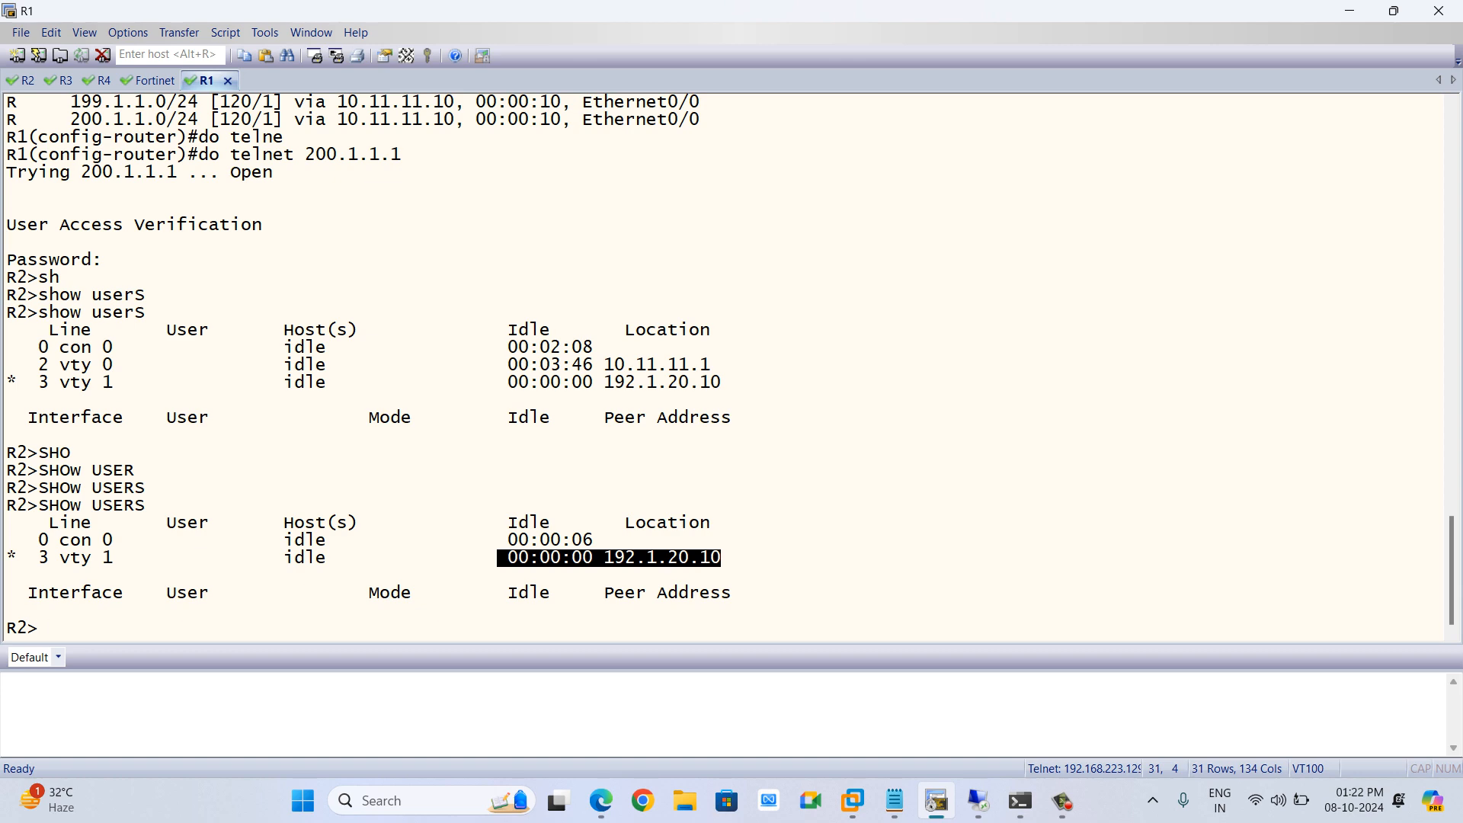
In the notes file, add the headings Source NAT and Destination NAT on separate lines
key(alt+Tab)
key(alt+Tab)
key(alt+Tab)
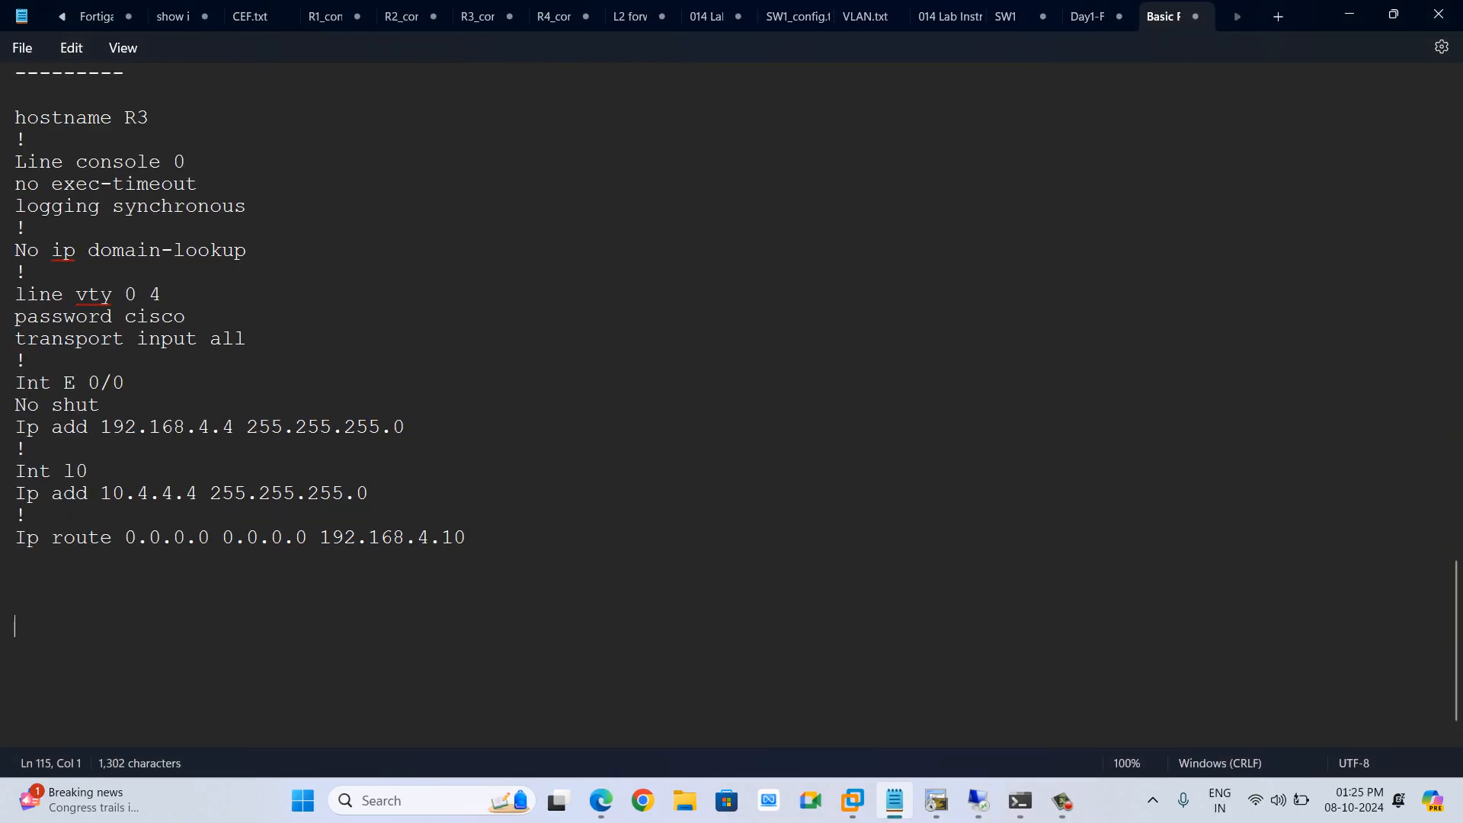
text(Source NAT)
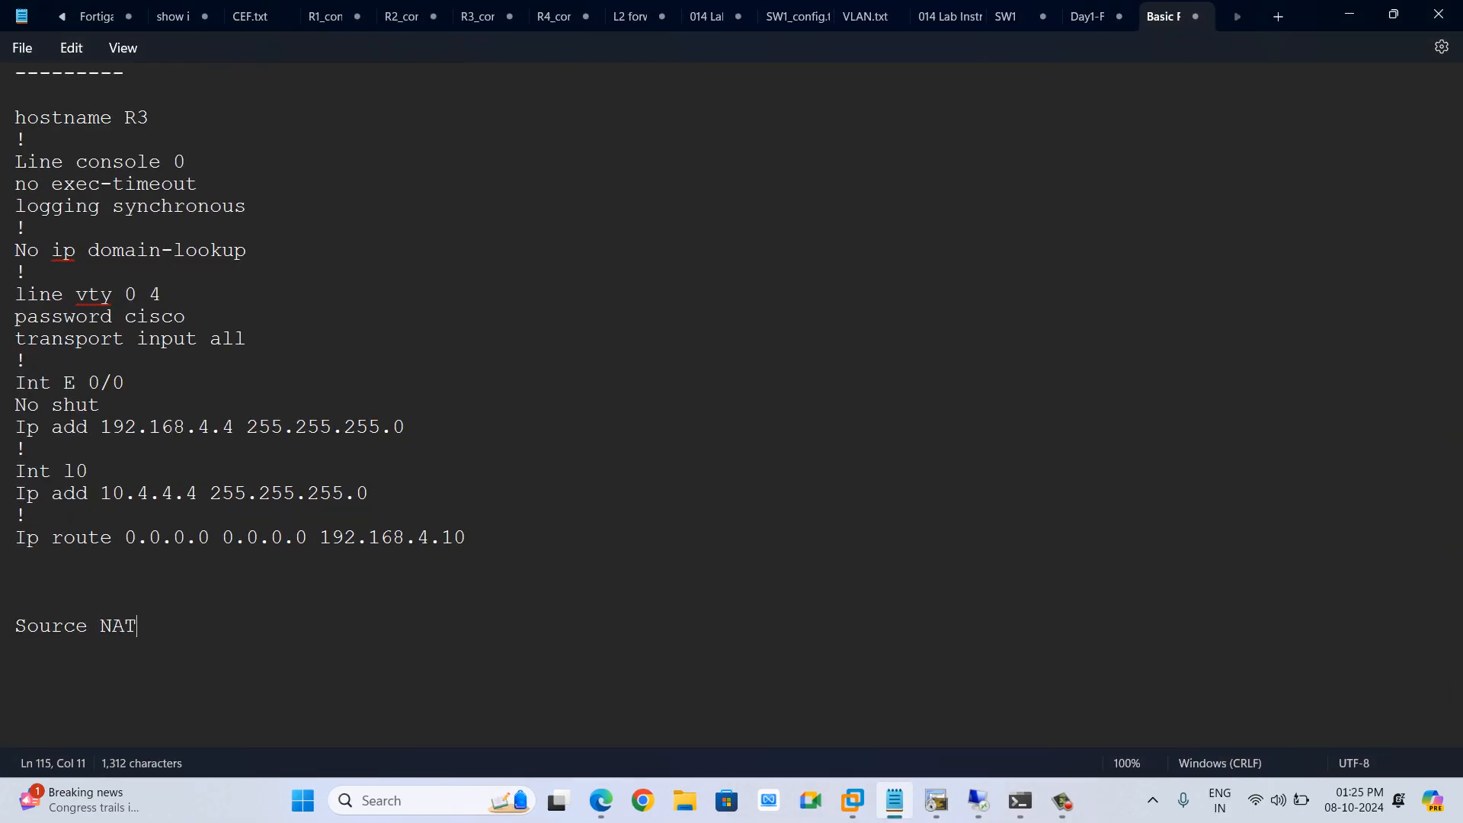
key(Return)
text(Destination NAT)
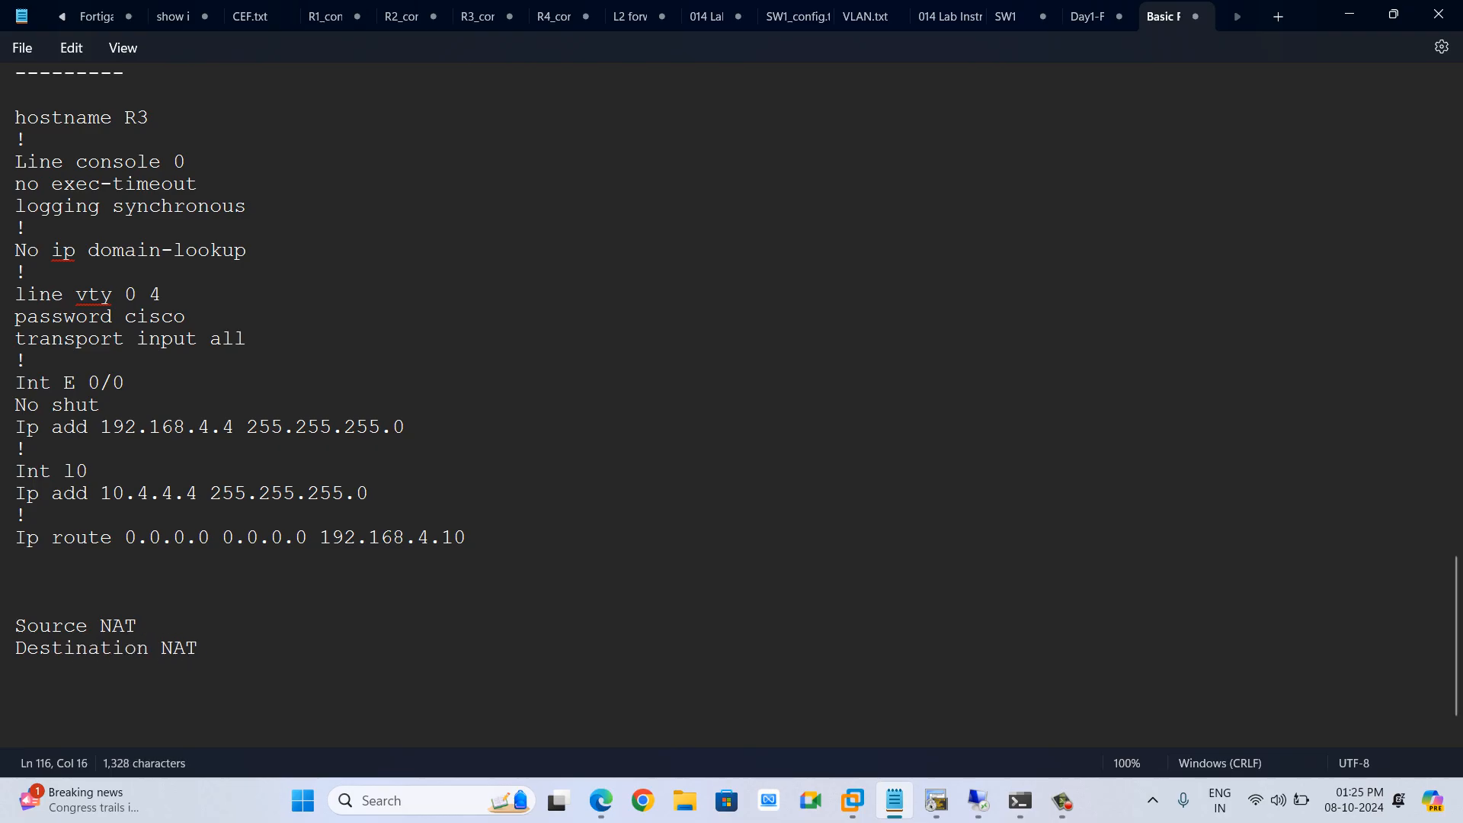
Describe Source NAT as "-> When Inside user wants to outside and need translation"
click(139, 626)
text(-> When )
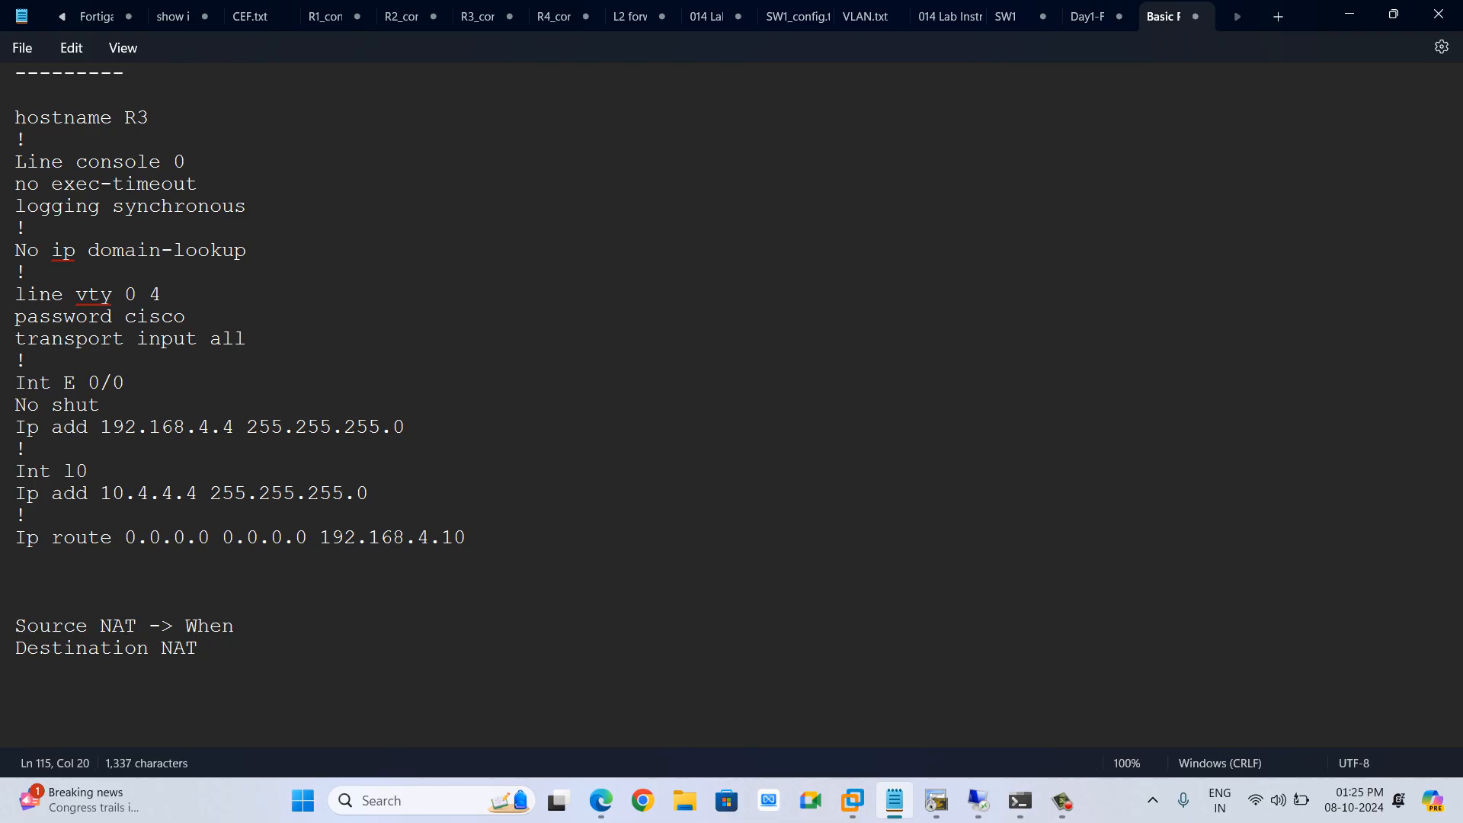
text(Inside user wants to outs)
key(BackSpace)
key(BackSpace)
text(s to o)
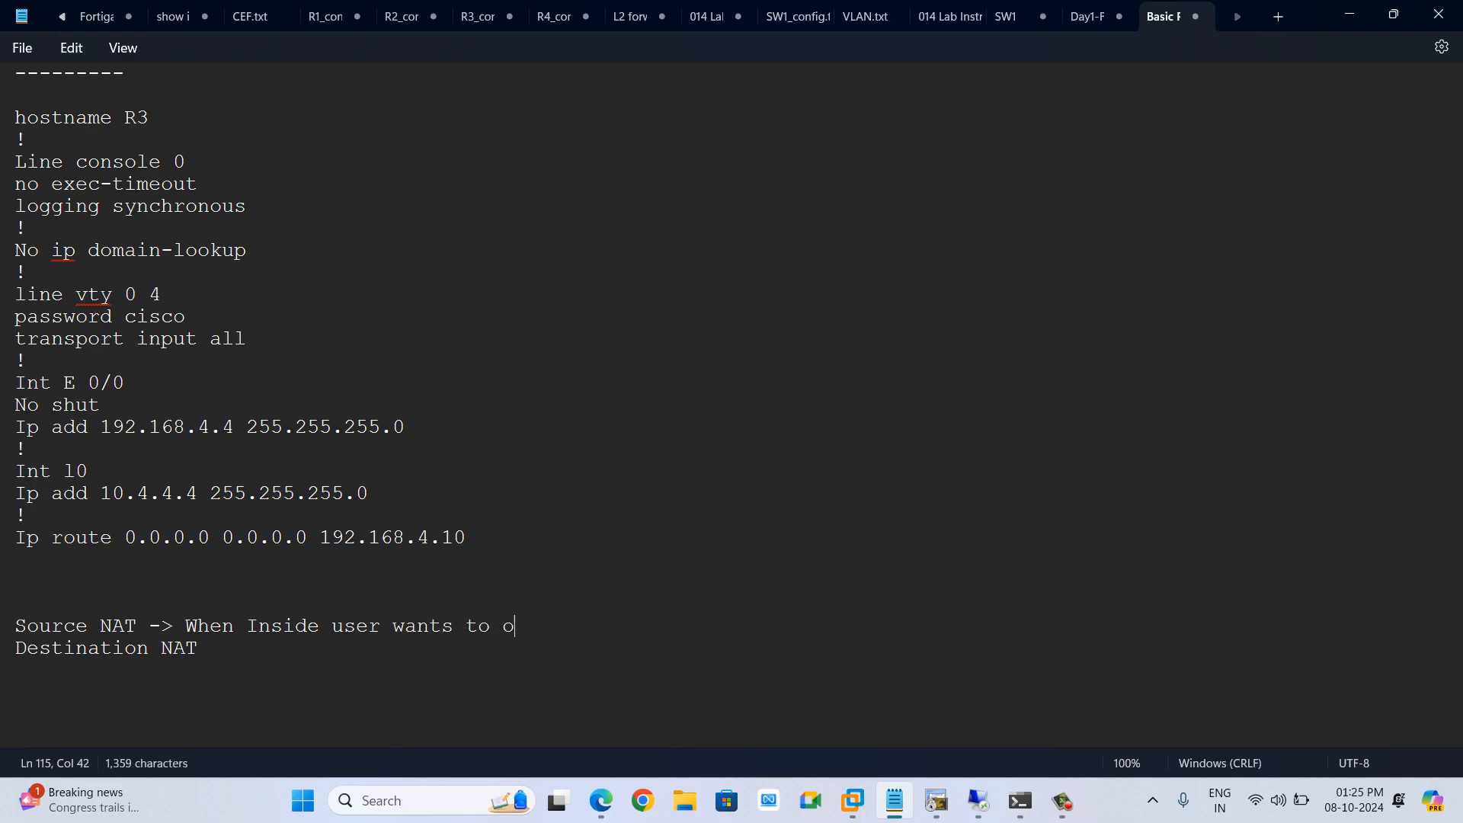
text(utside and need translation)
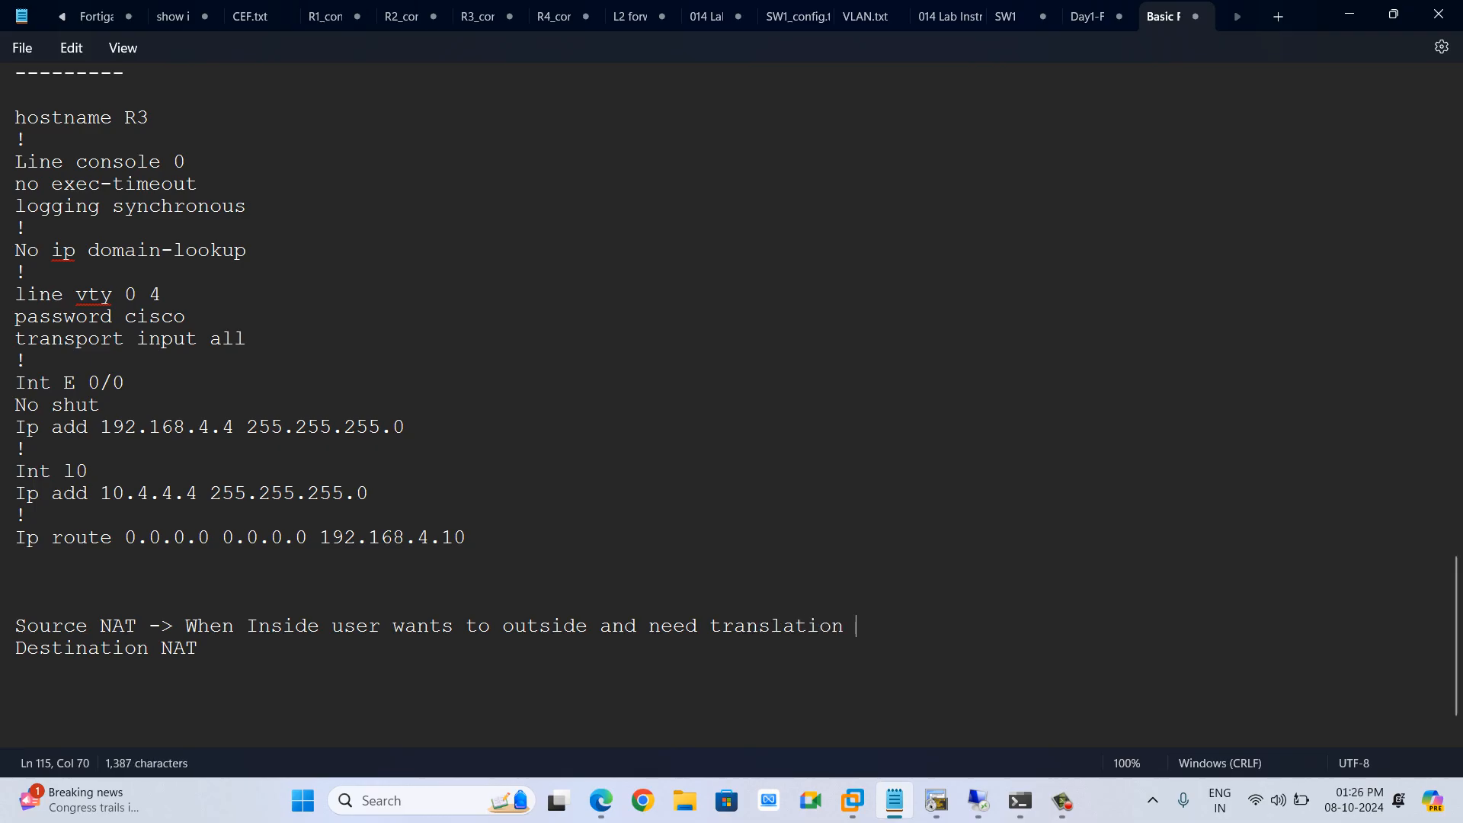
Describe Destination NAT as "-> When outside user wants to come out inside network and need translation" and highlight the word Destination
click(200, 648)
text(-> Wh)
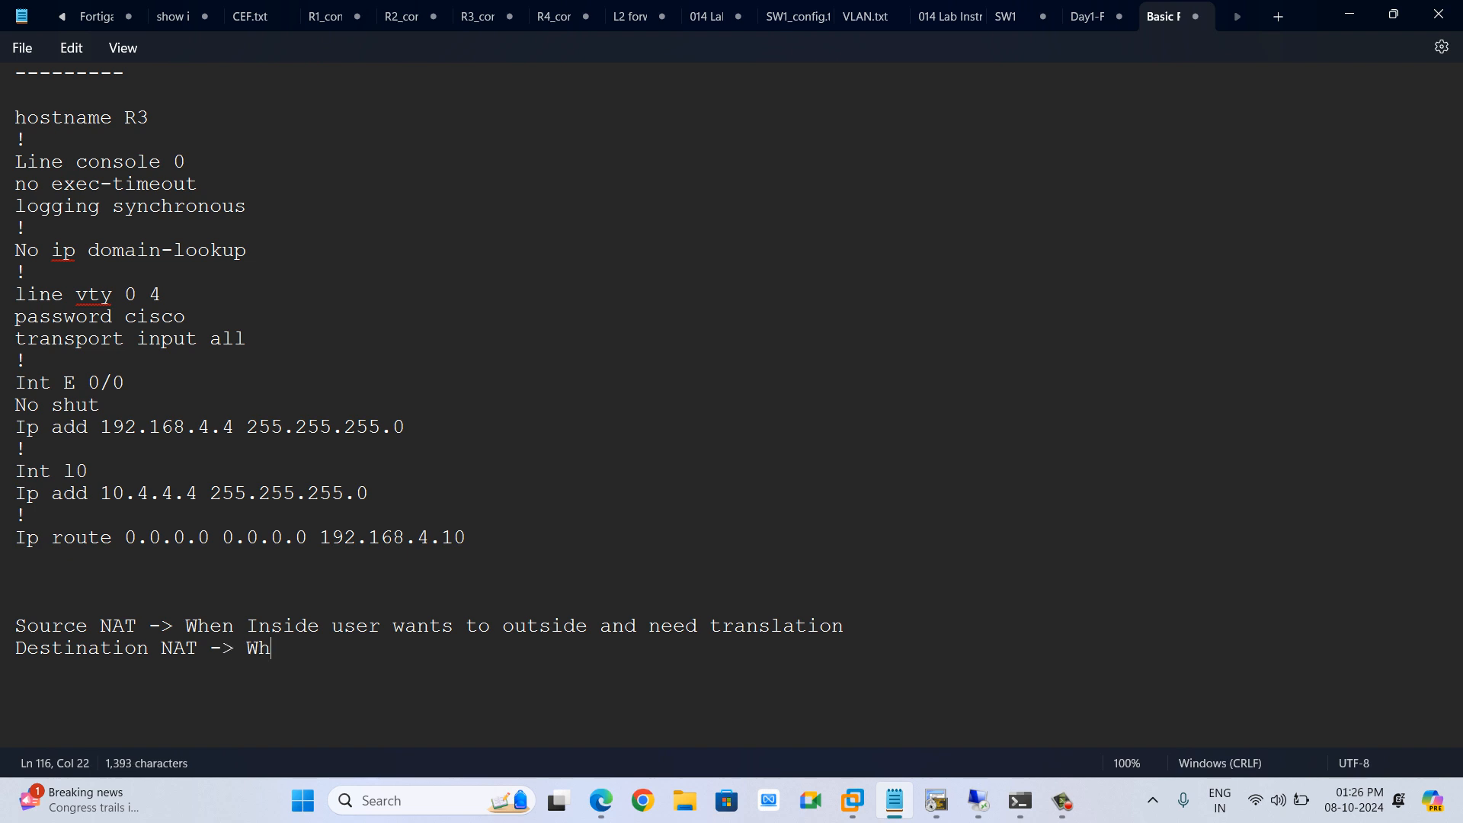
text(en outside user wants to co)
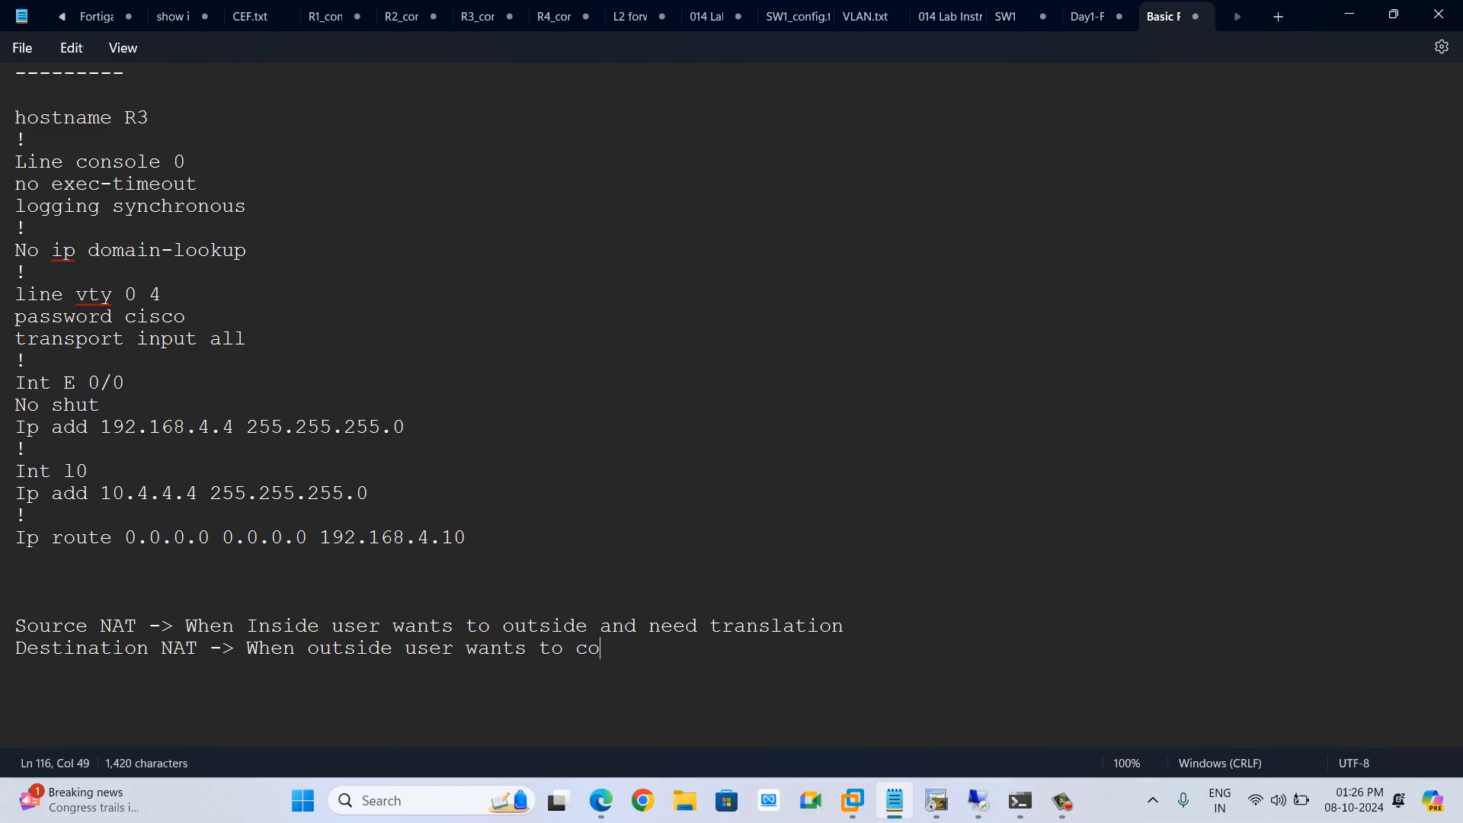
text(me out inside network )
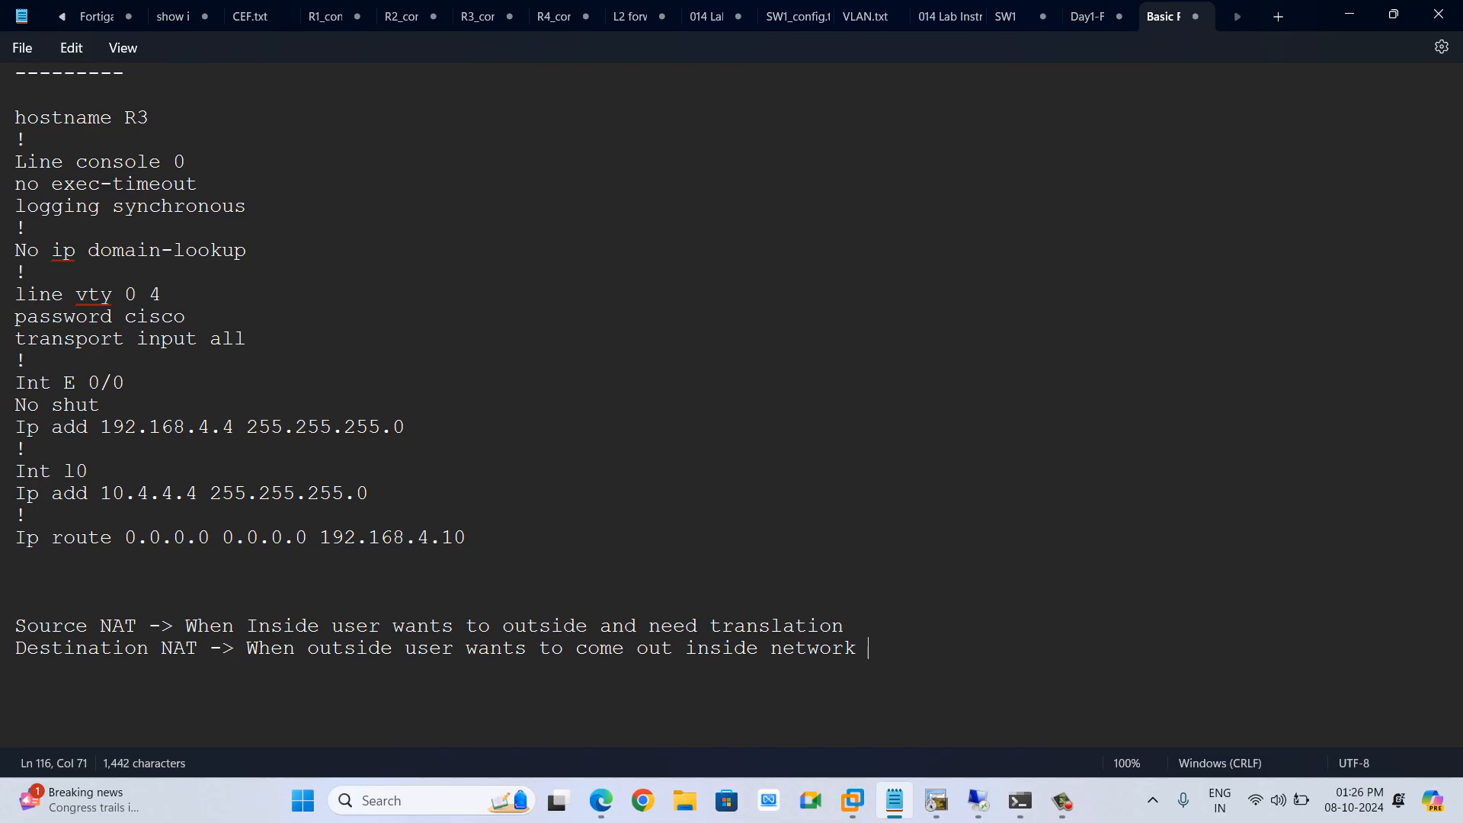
text(and need tra)
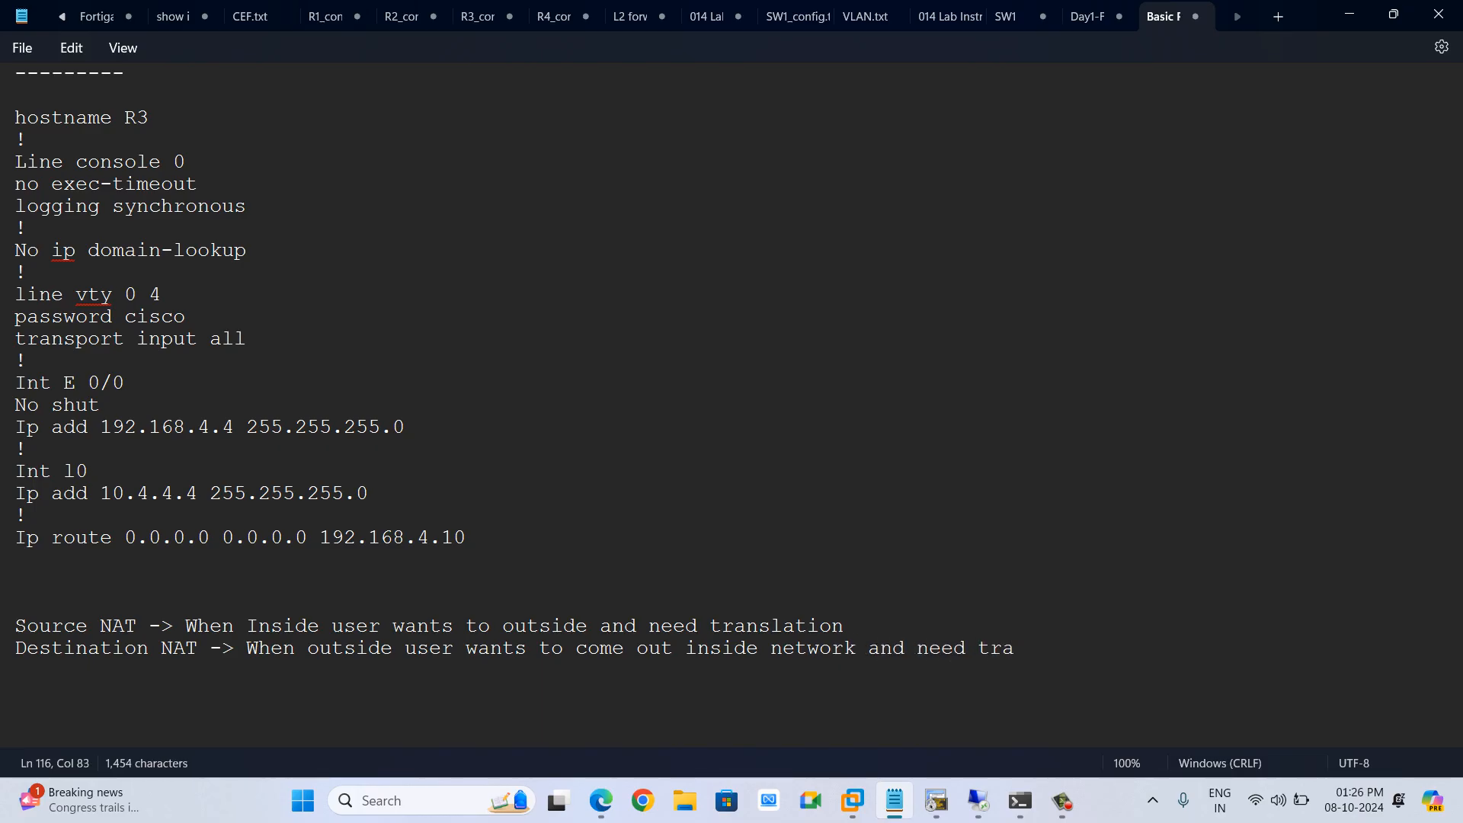
text(nslation)
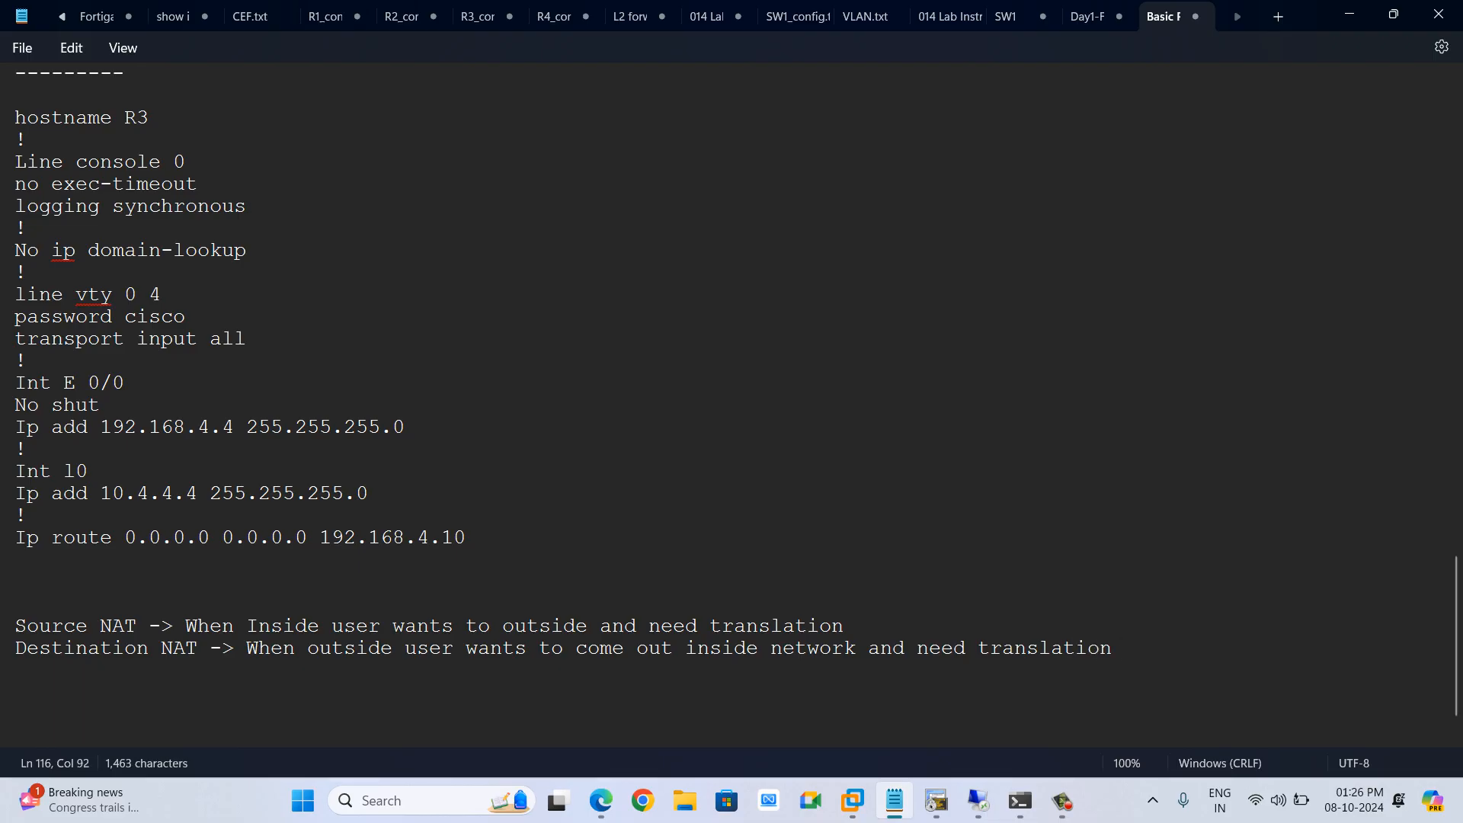
double_click(81, 649)
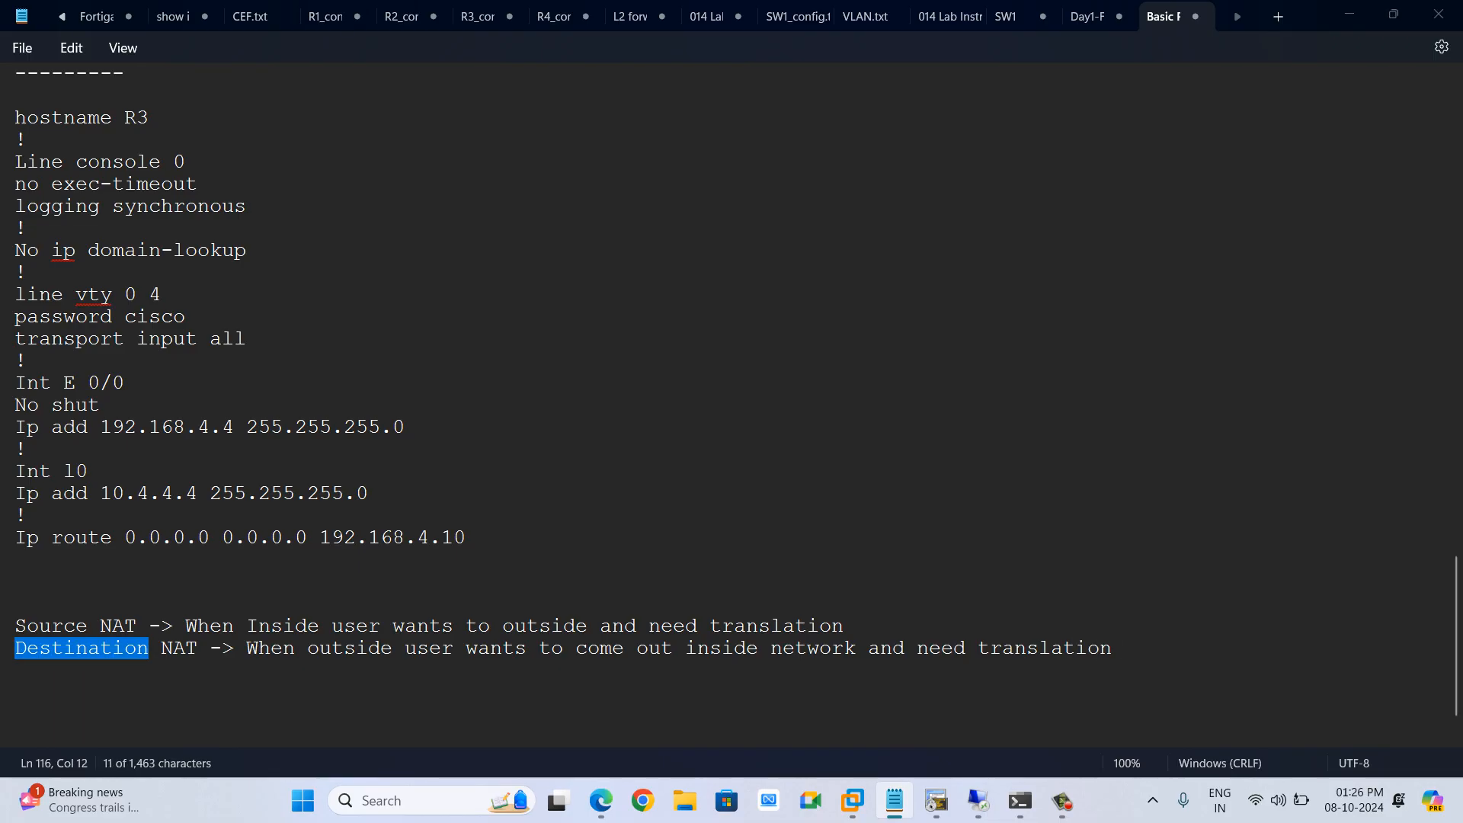
On the FortiGate, enable Central SNAT in the system settings and apply the change
key(alt+Tab)
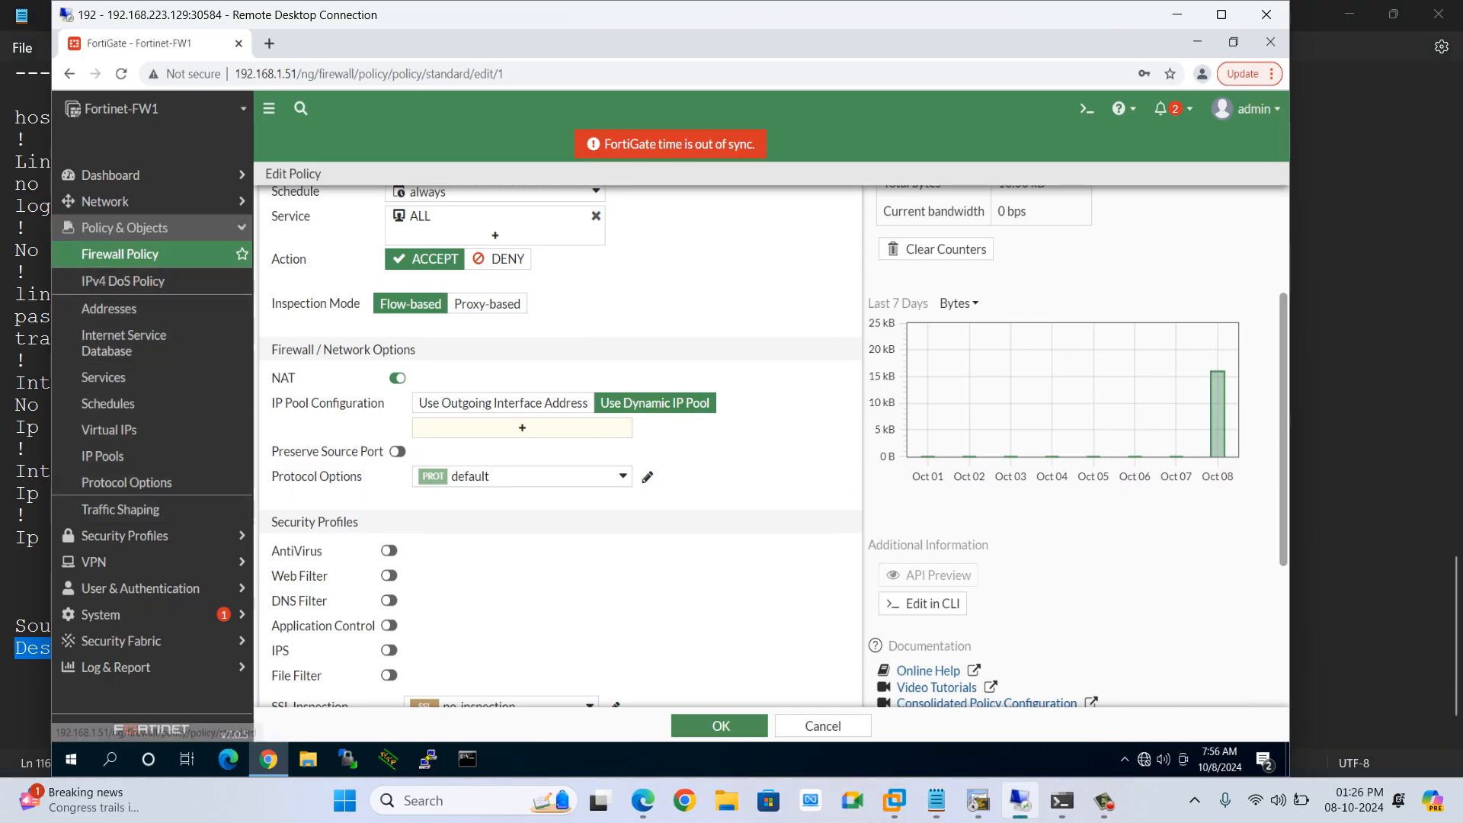
click(152, 229)
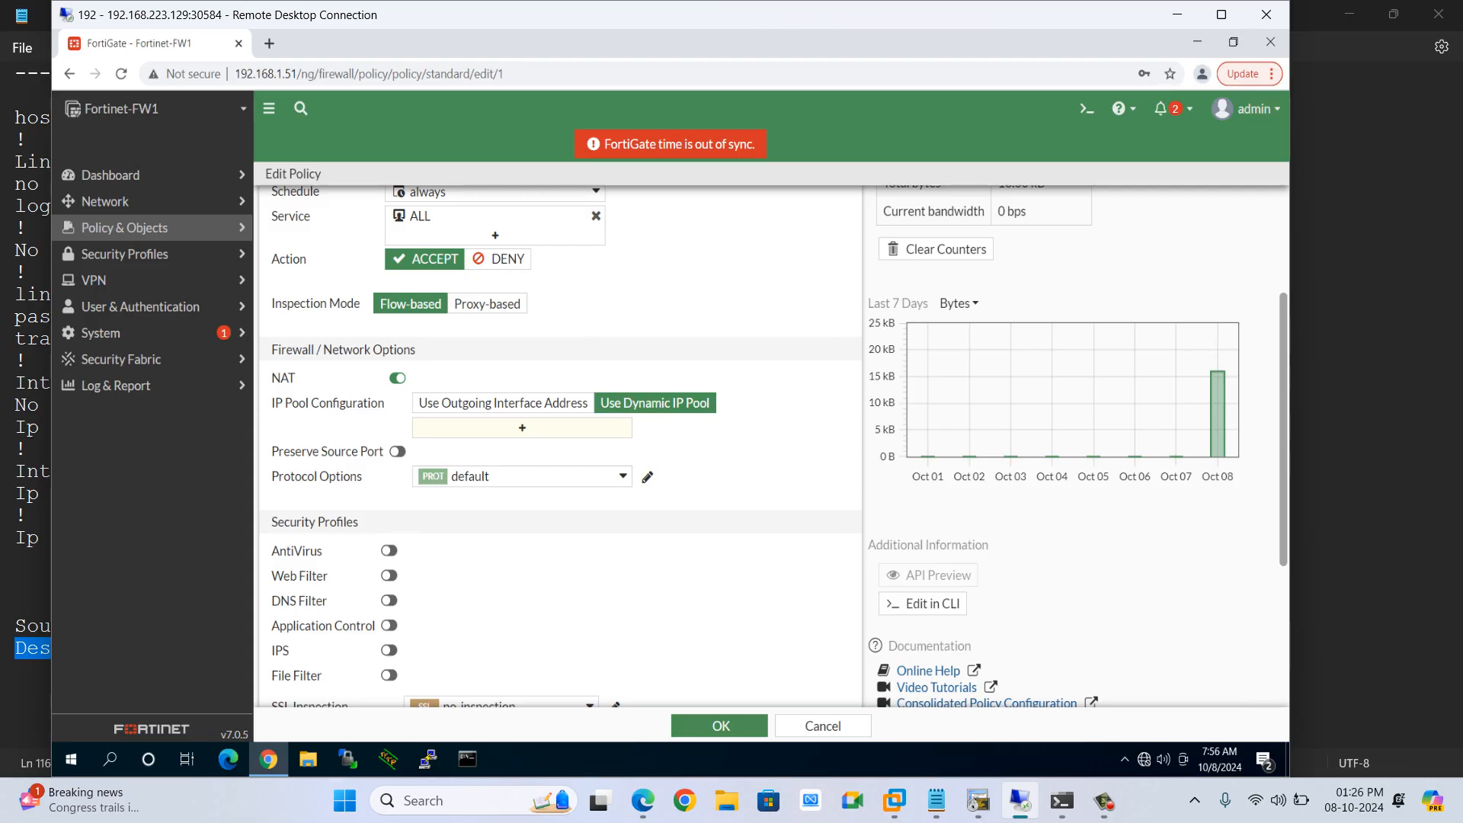
click(153, 333)
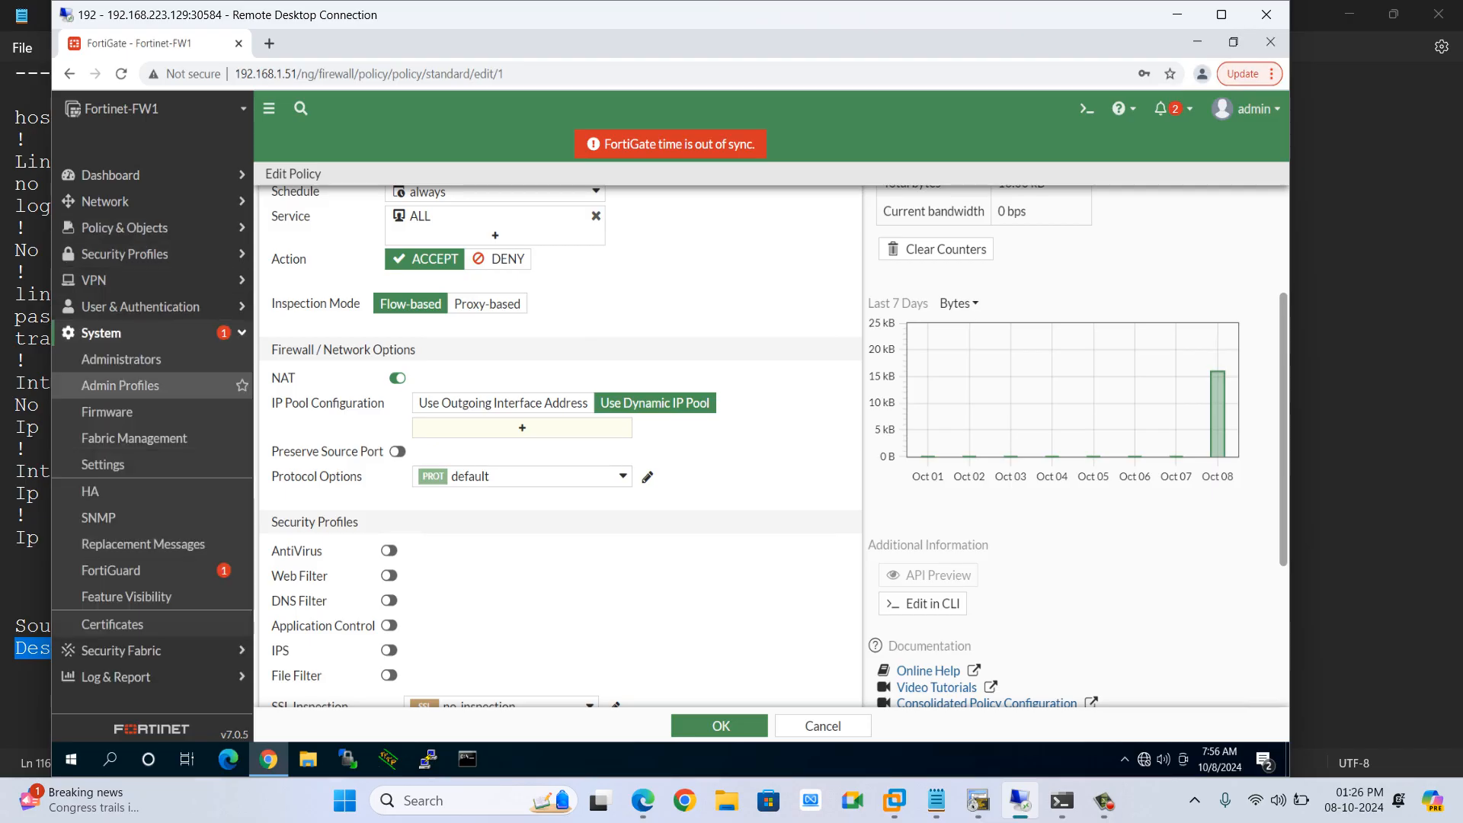
click(103, 464)
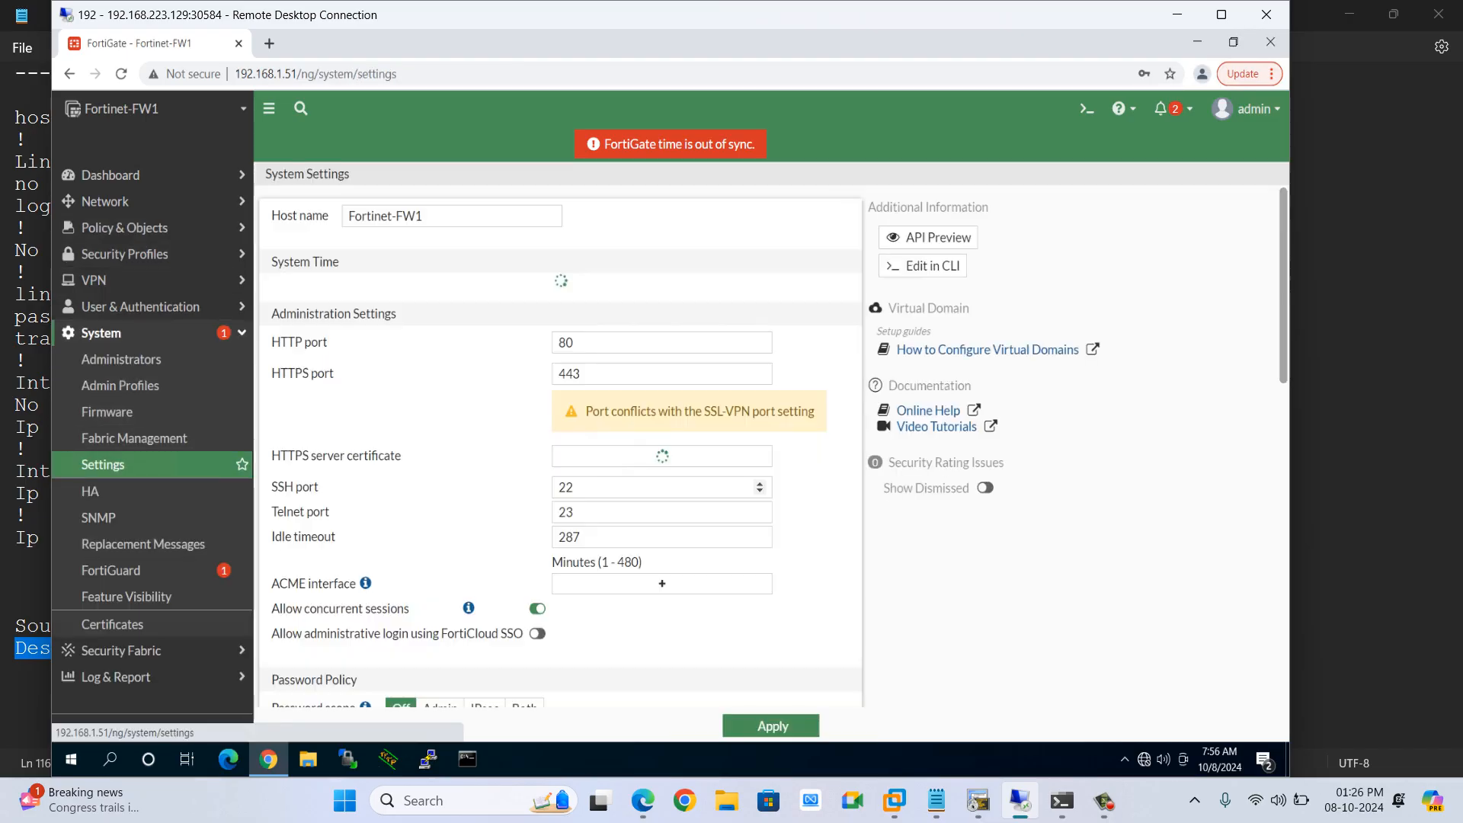
scroll(561, 446, down, 8)
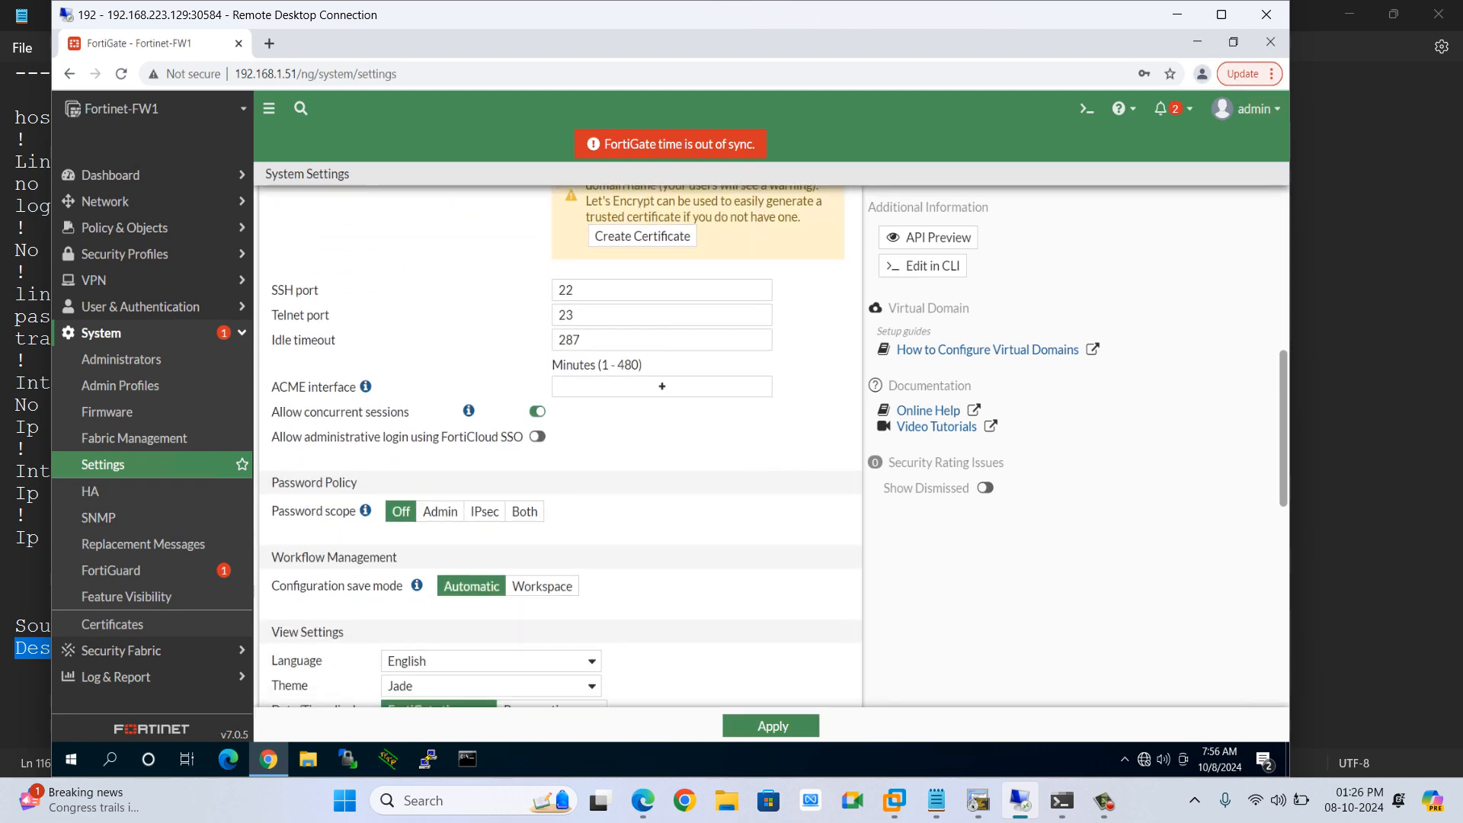
click(357, 551)
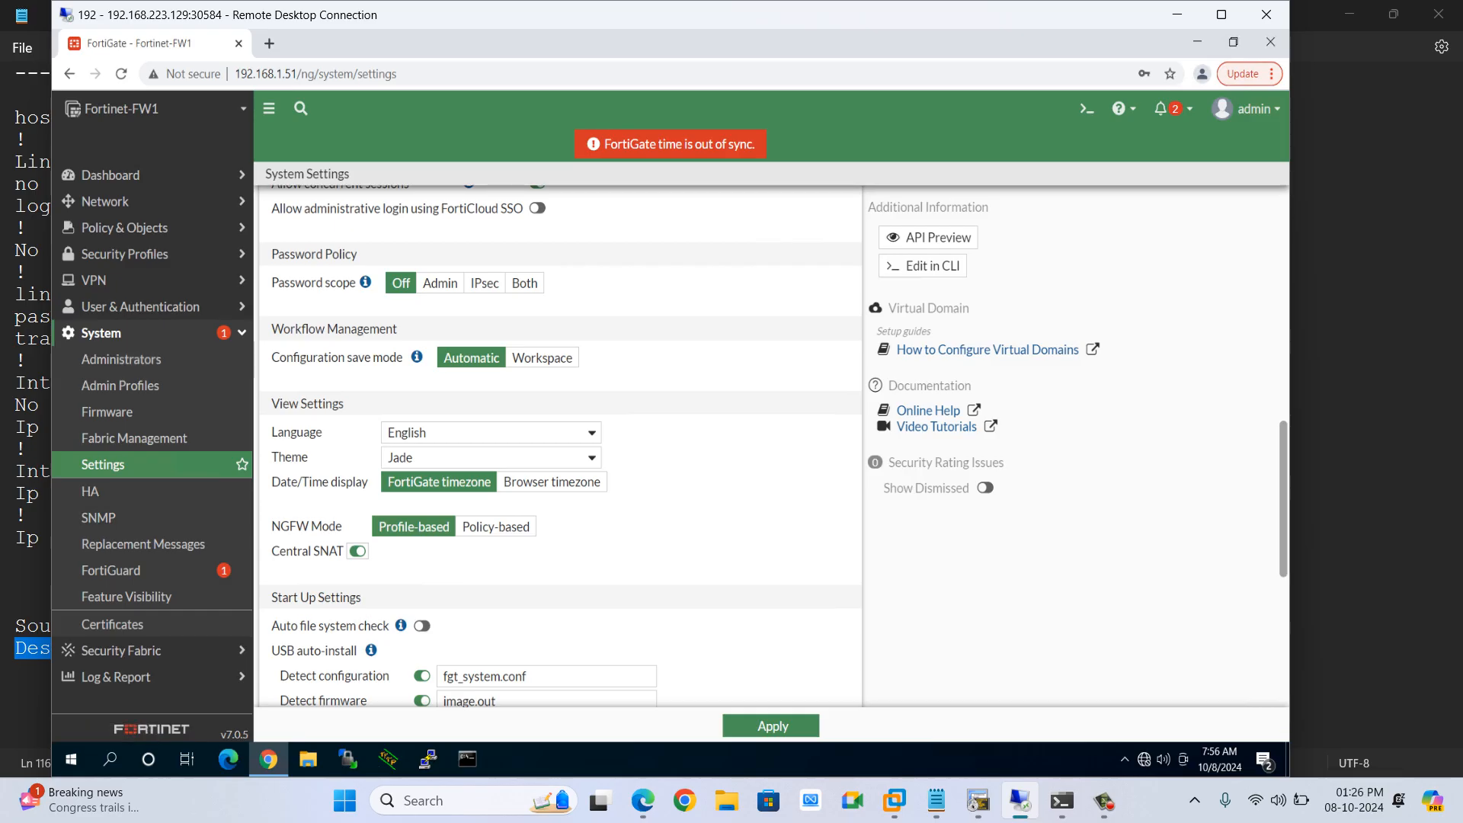
click(772, 726)
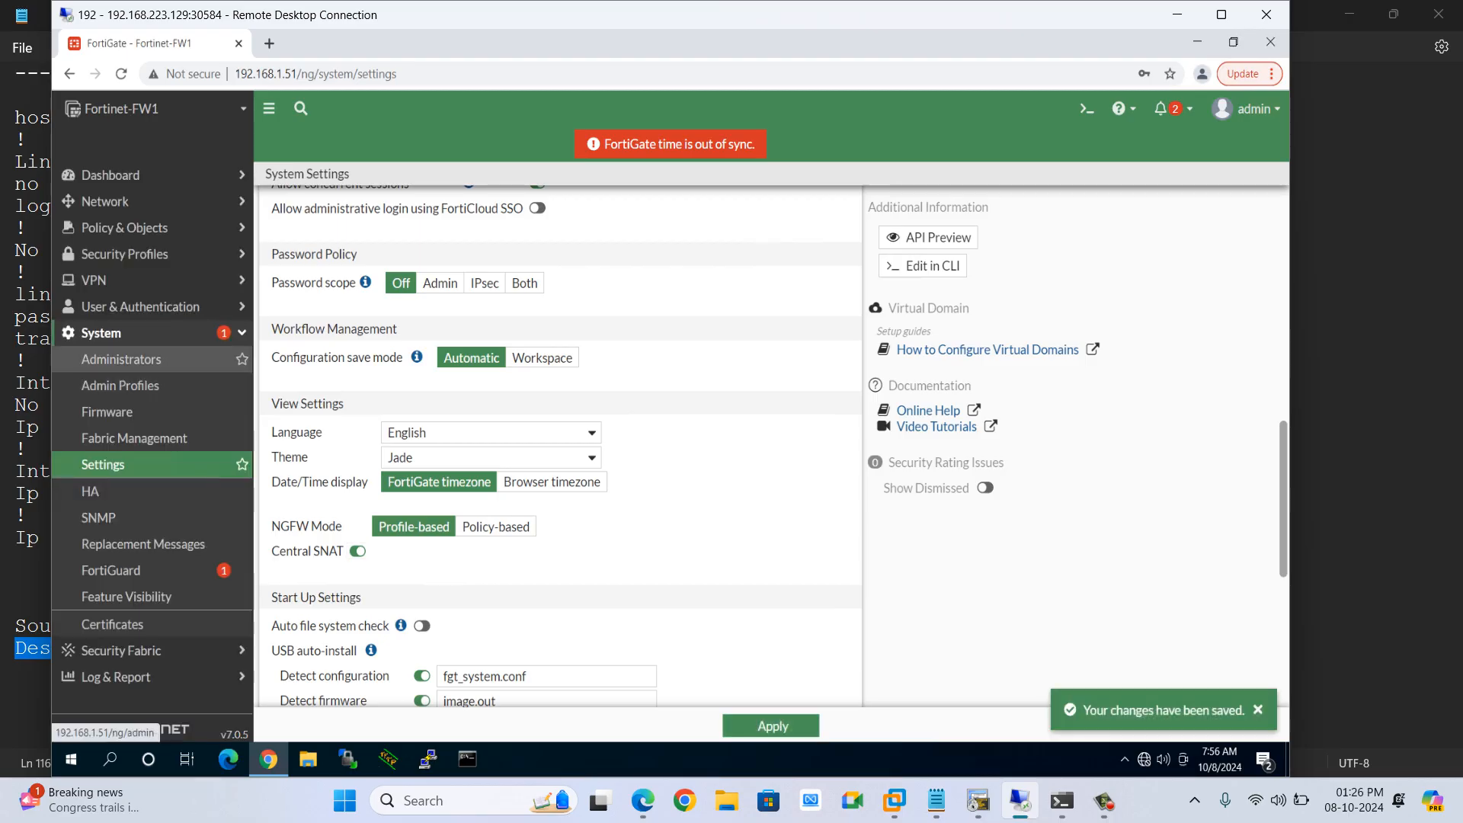
Open the Central SNAT policy list under Policy & Objects
click(126, 227)
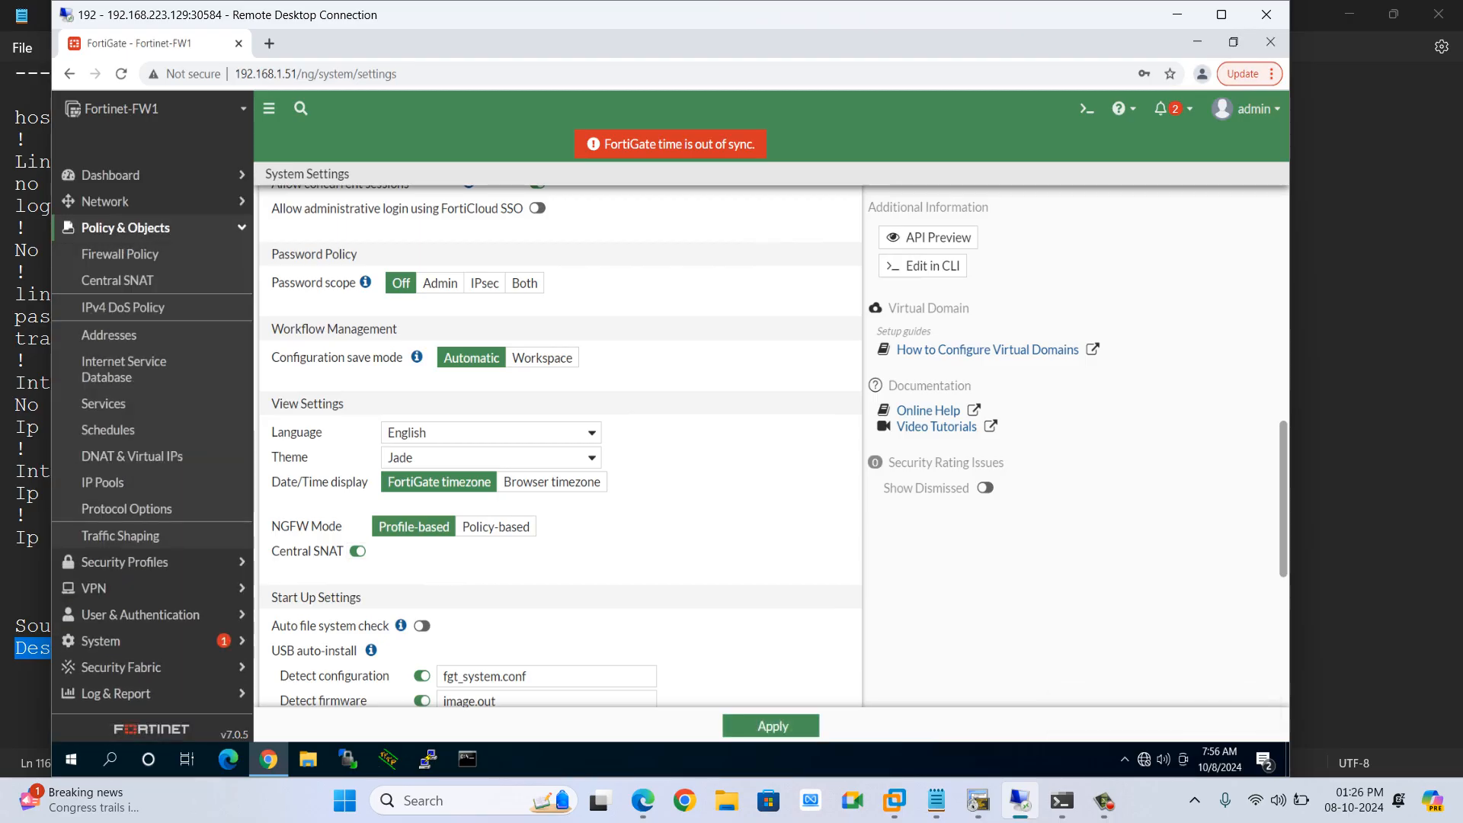
click(117, 279)
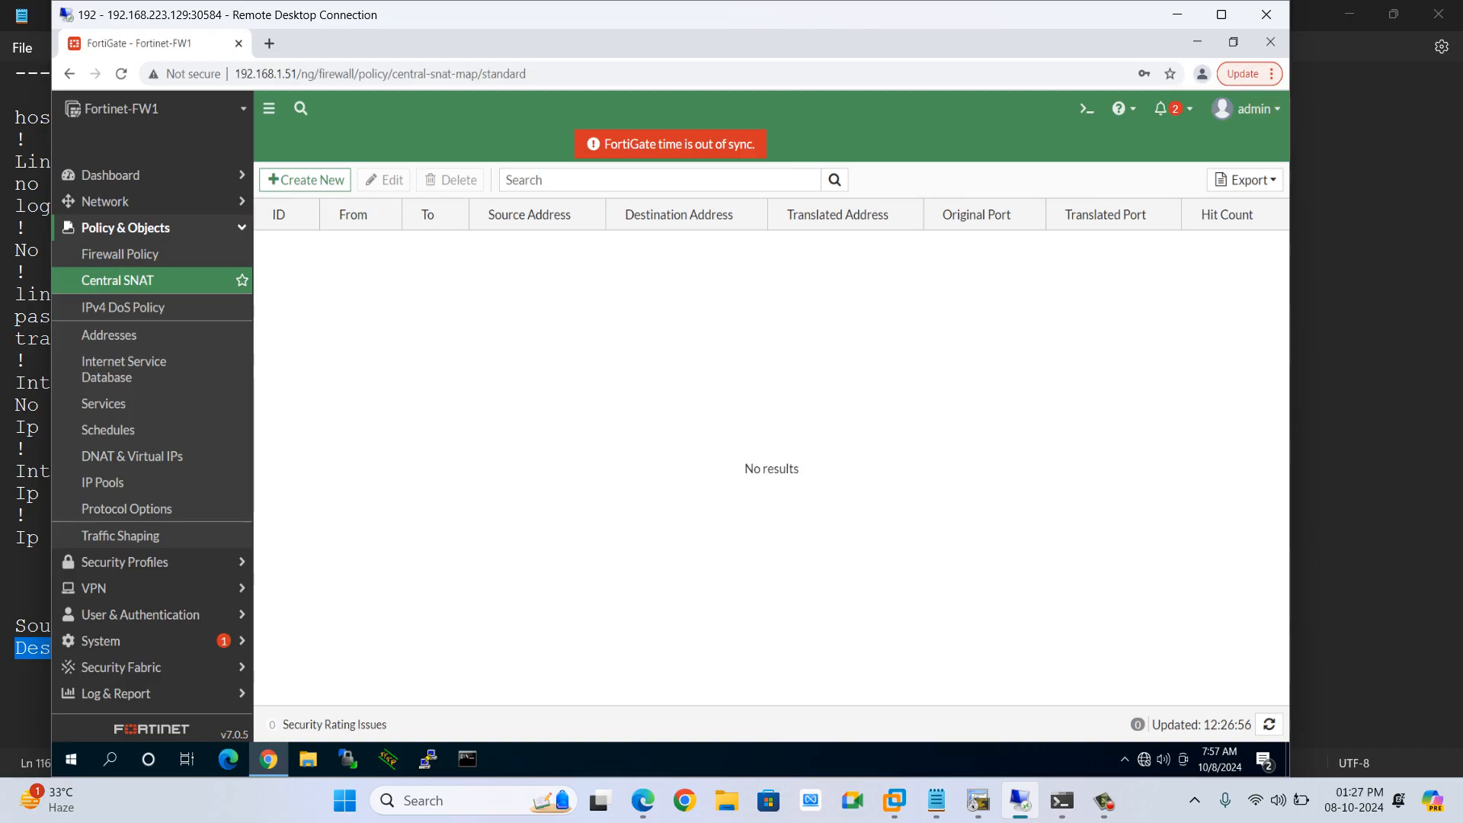
key(alt+Tab)
key(alt+Tab)
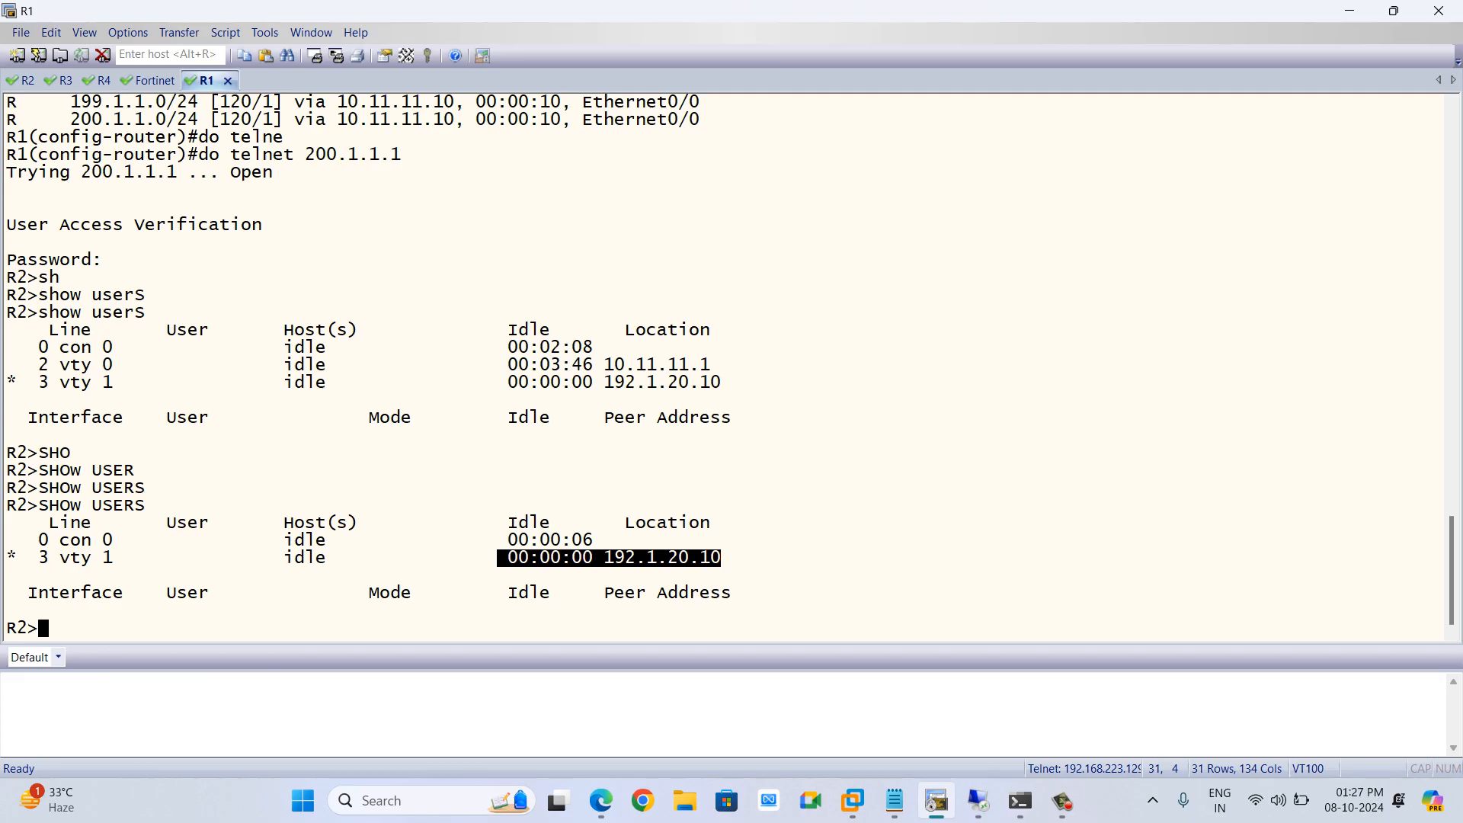
click(609, 558)
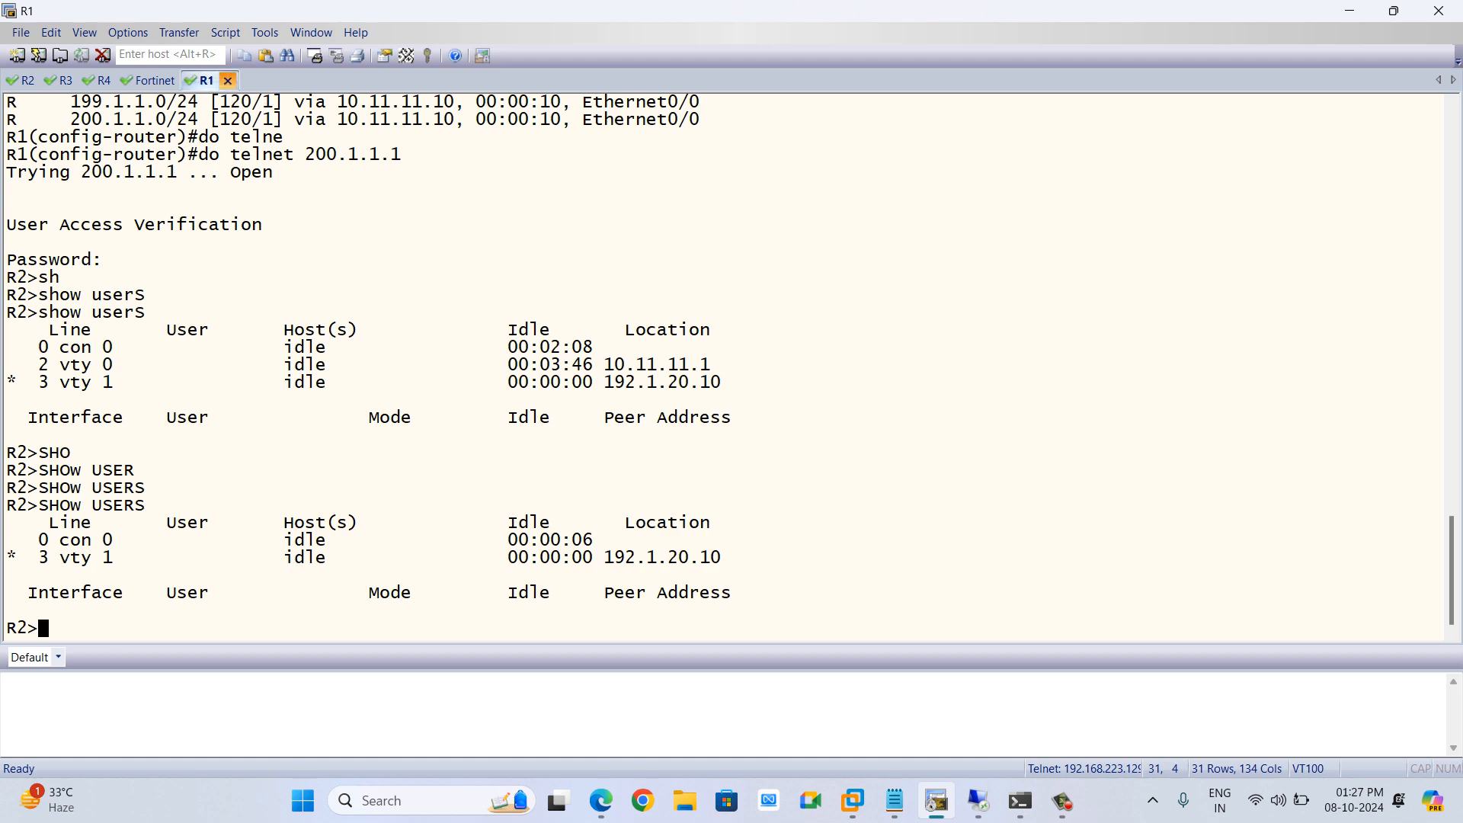
click(227, 80)
click(724, 440)
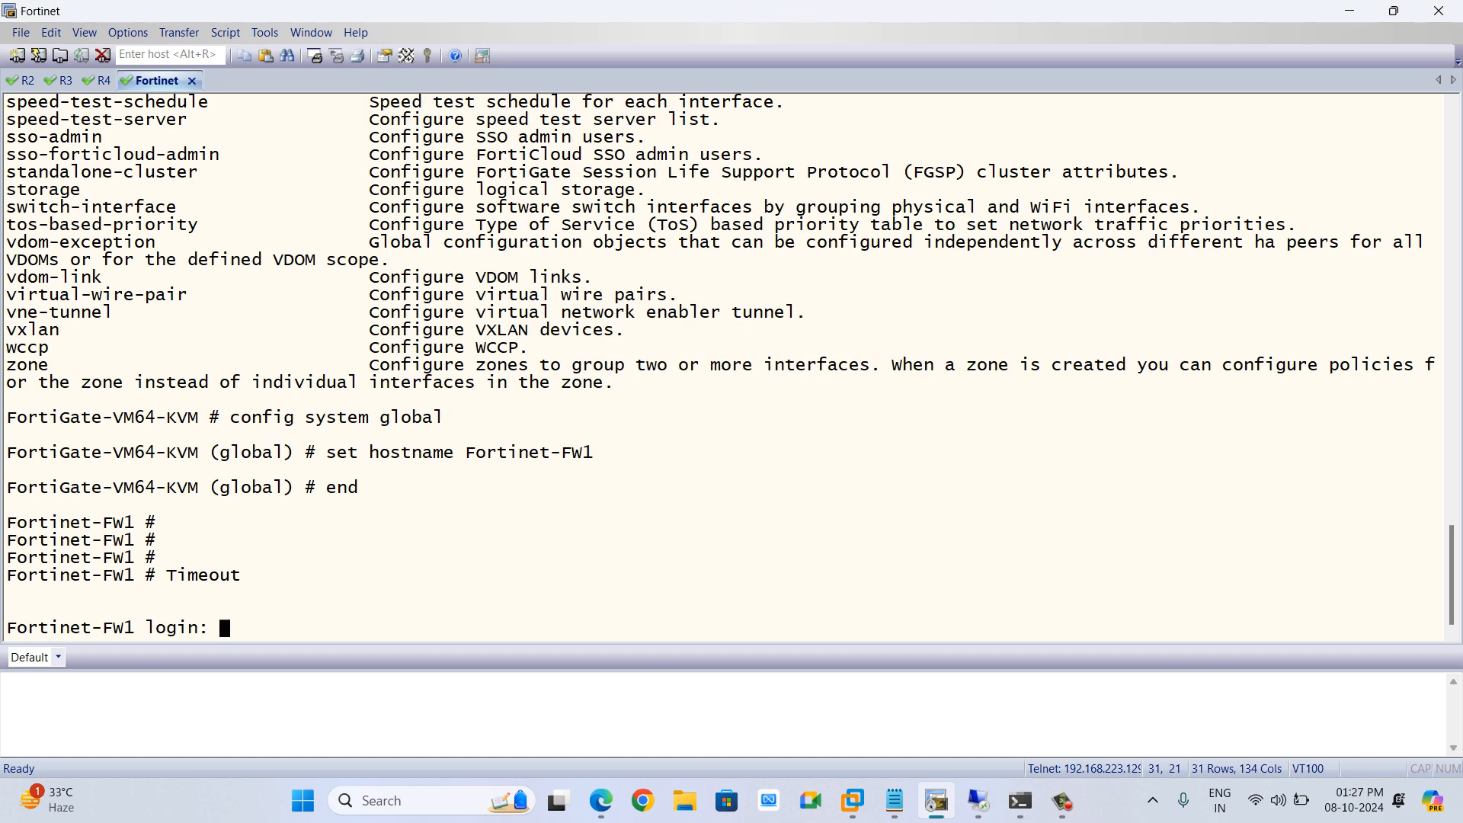
Switch to the browser showing the PNETLab lab topology
click(979, 800)
key(super+d)
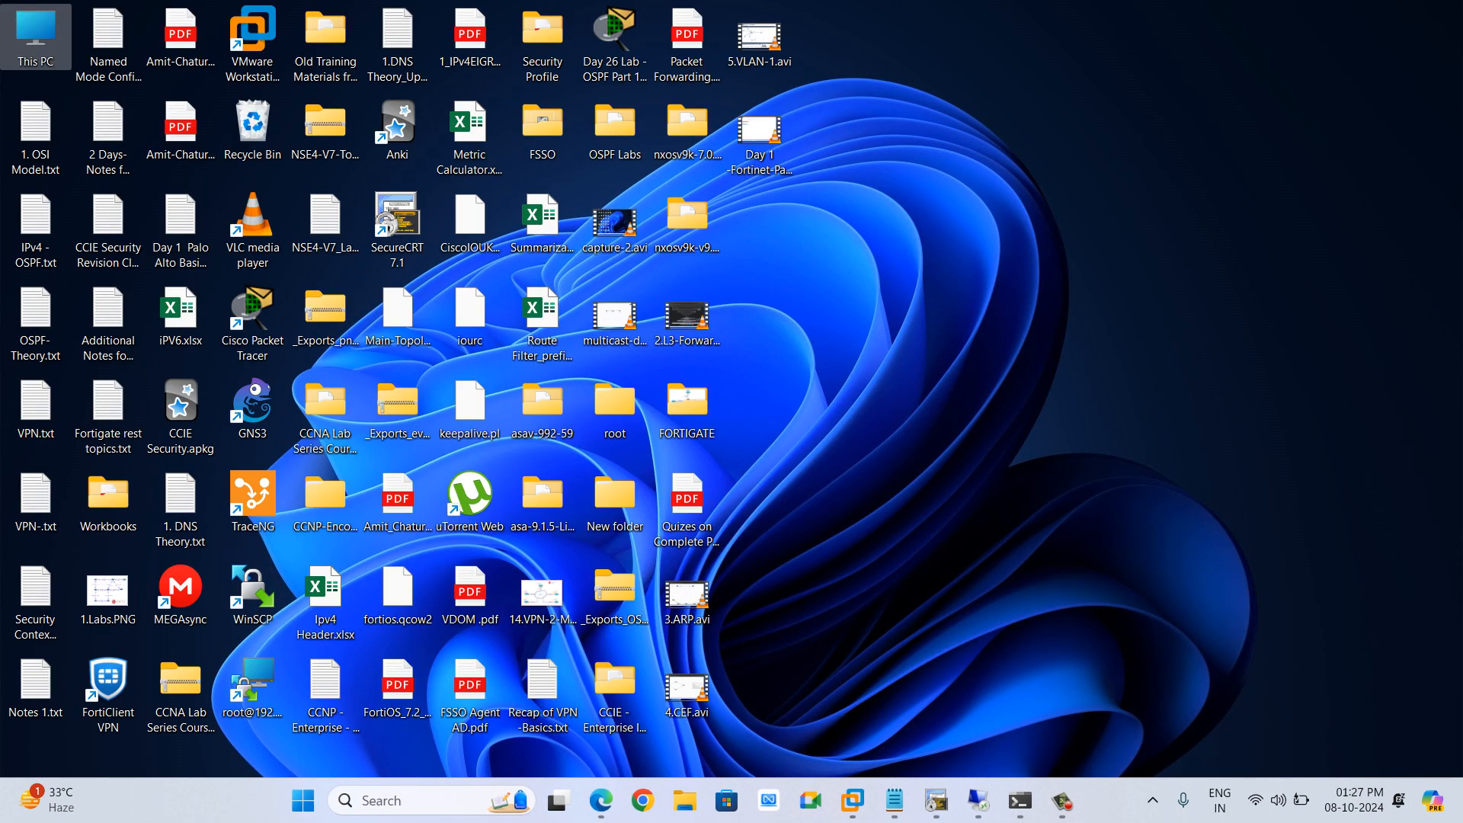
click(601, 800)
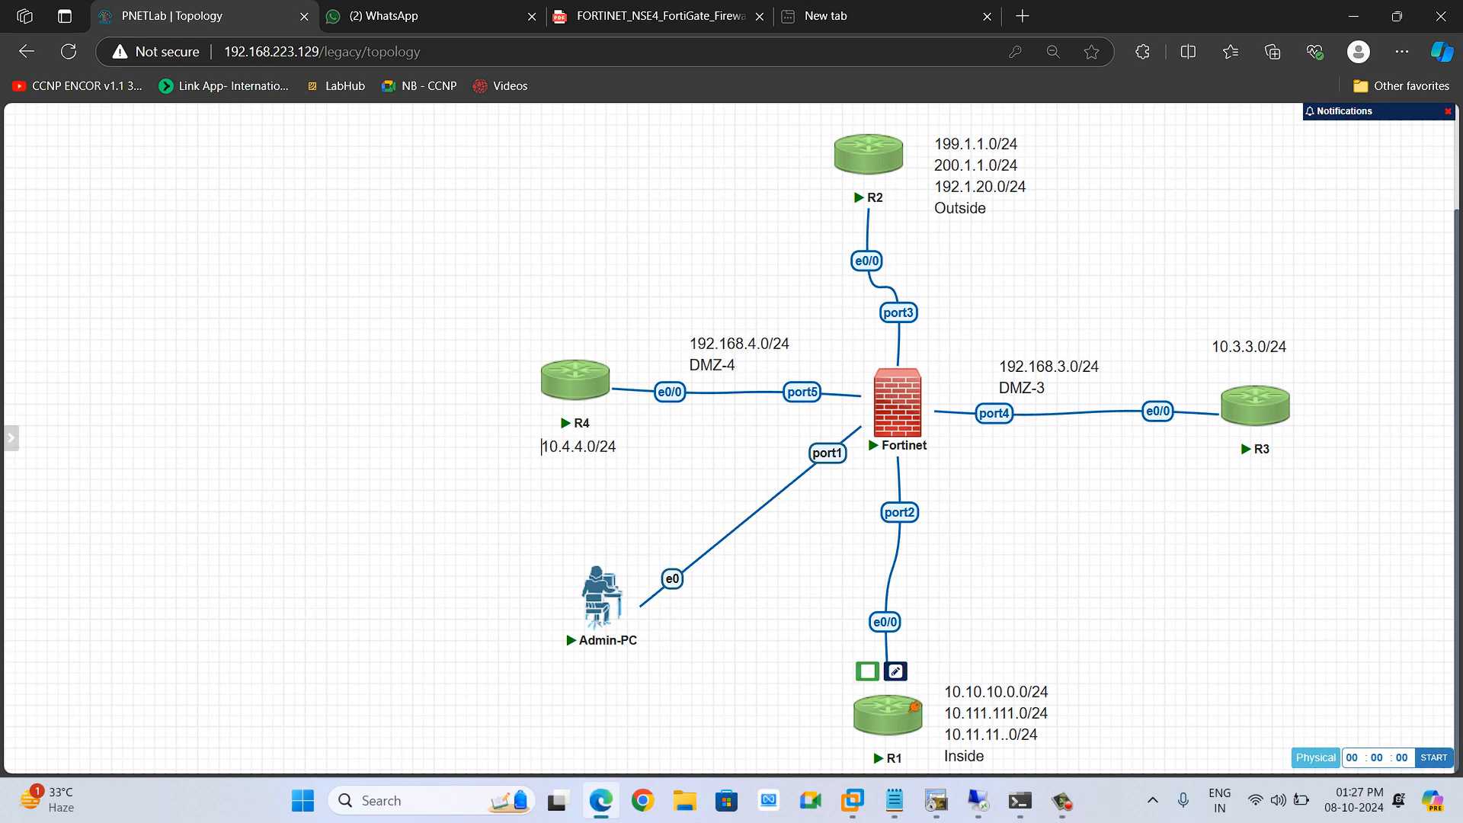
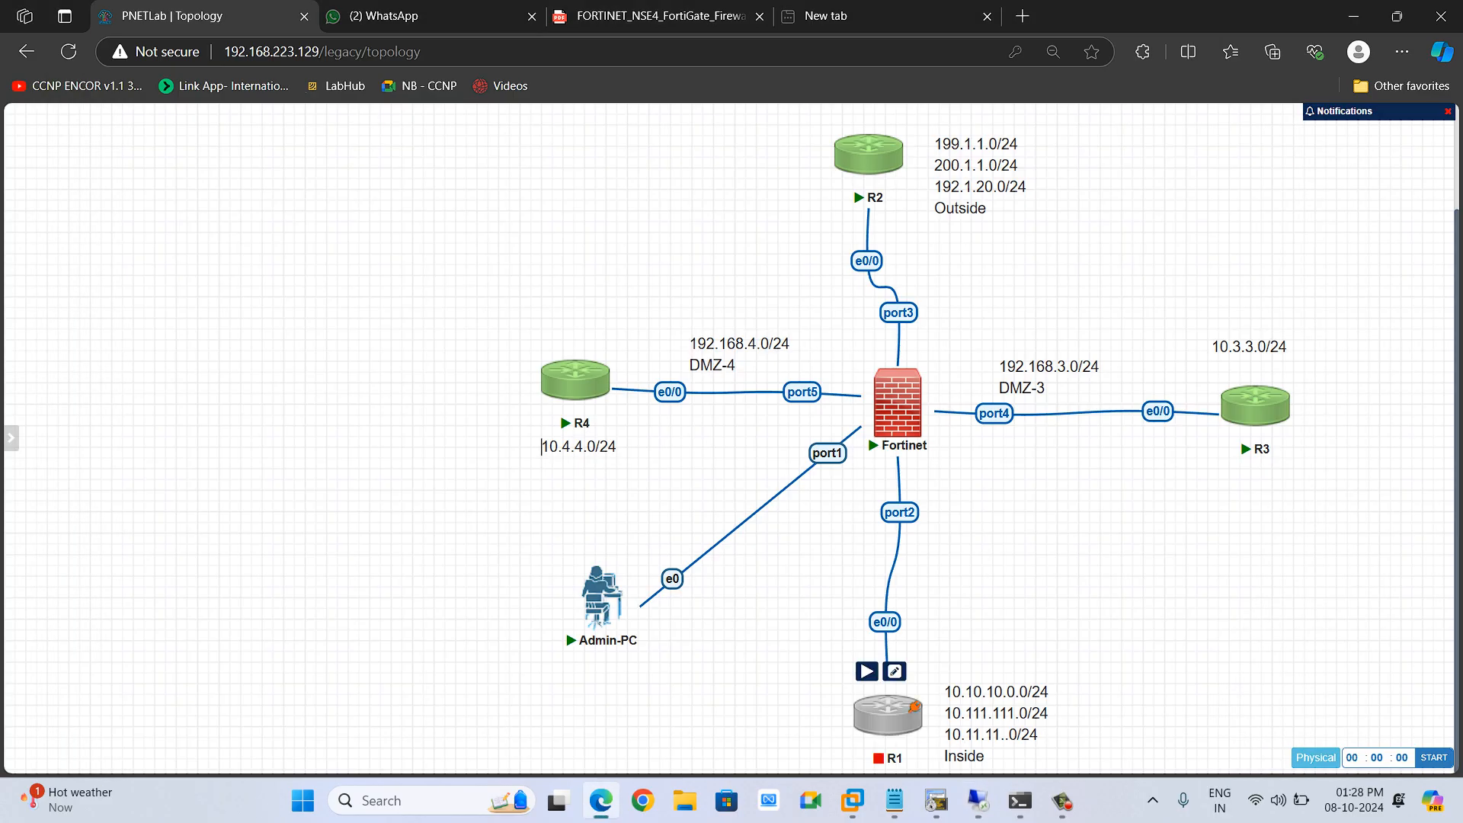
Start the R1 router in the lab topology and return to the FortiGate remote desktop session
click(867, 671)
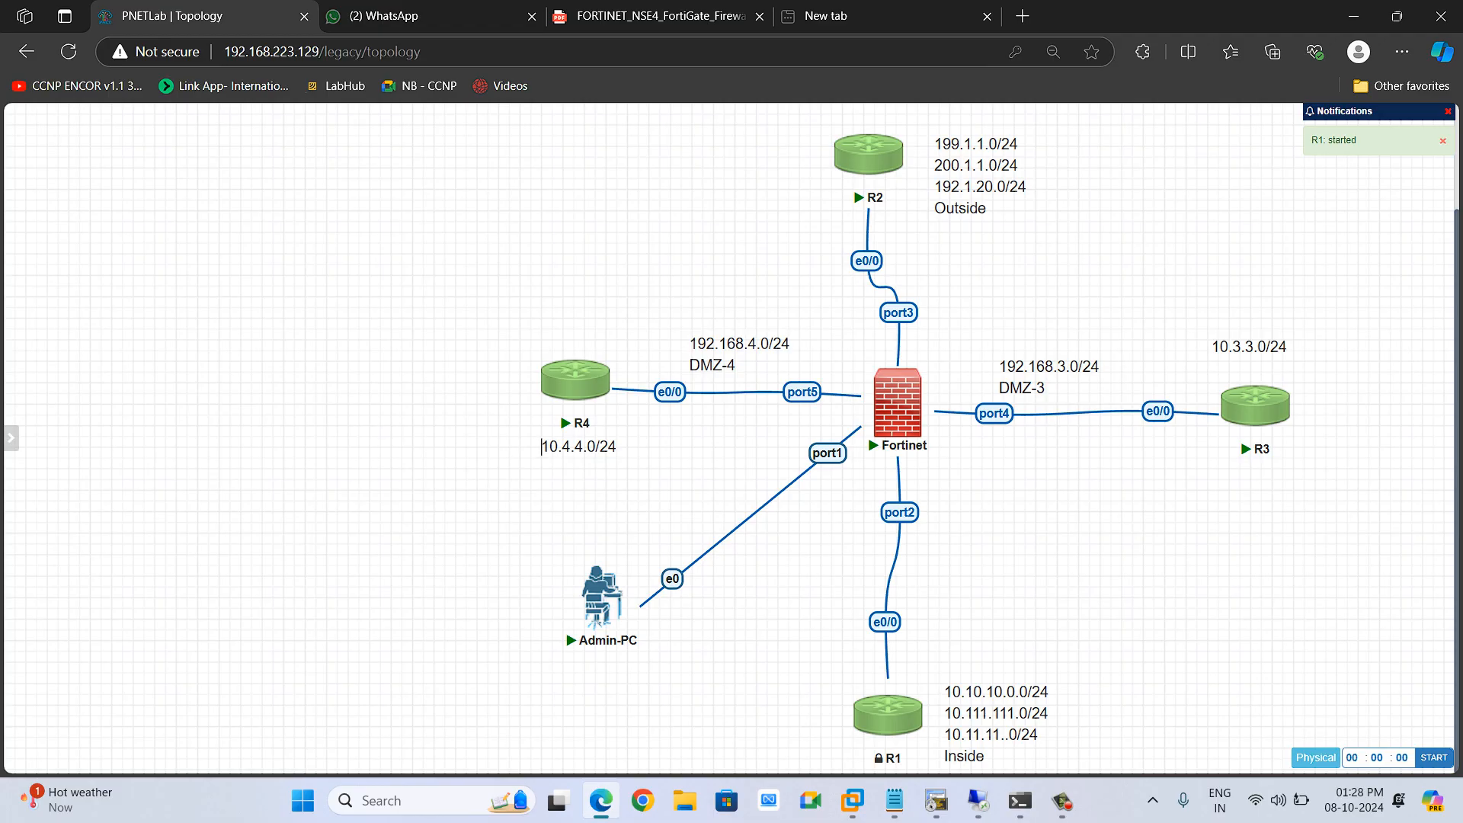
mouse_move(924, 393)
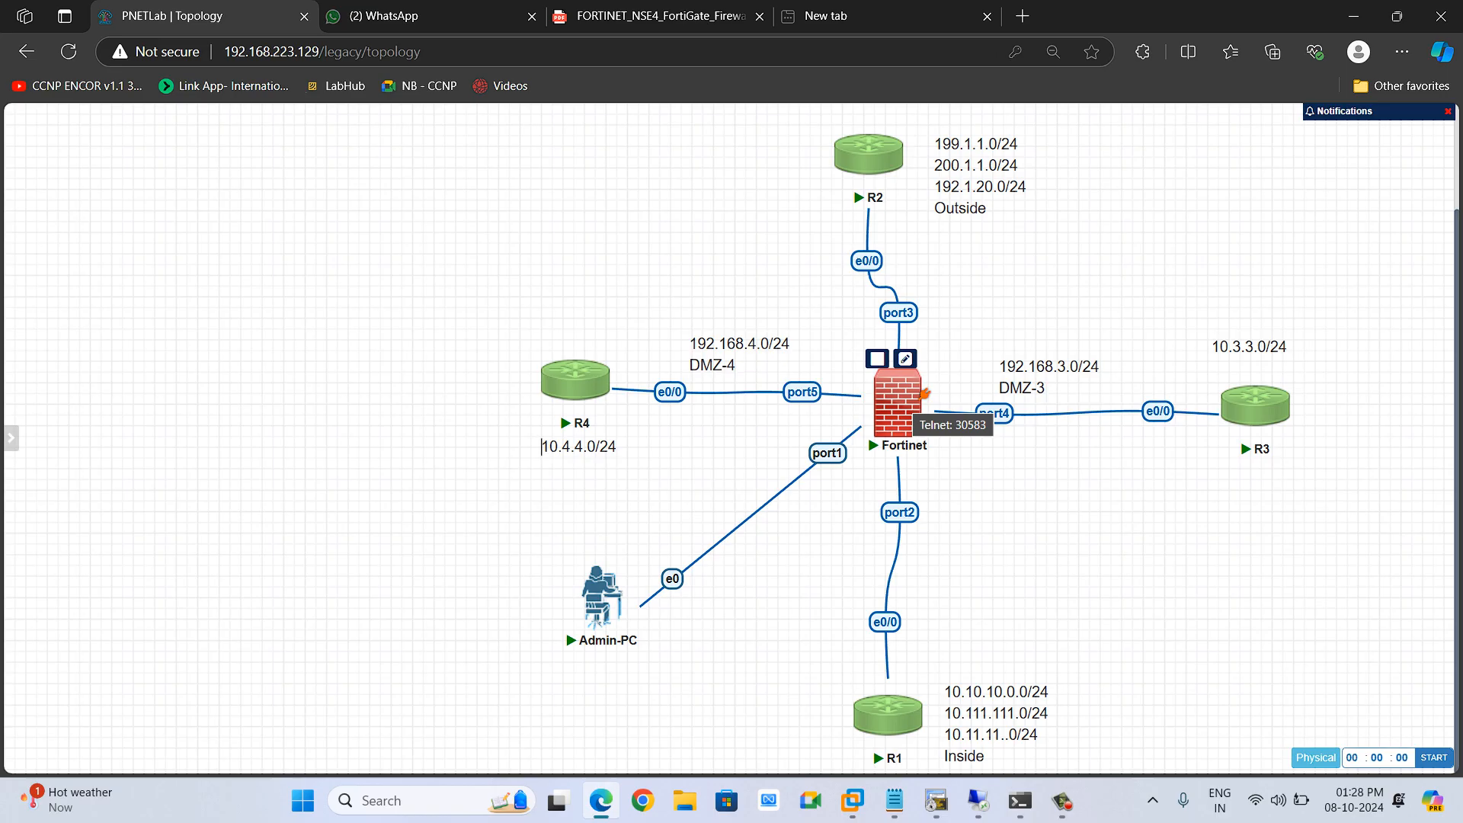
mouse_move(978, 801)
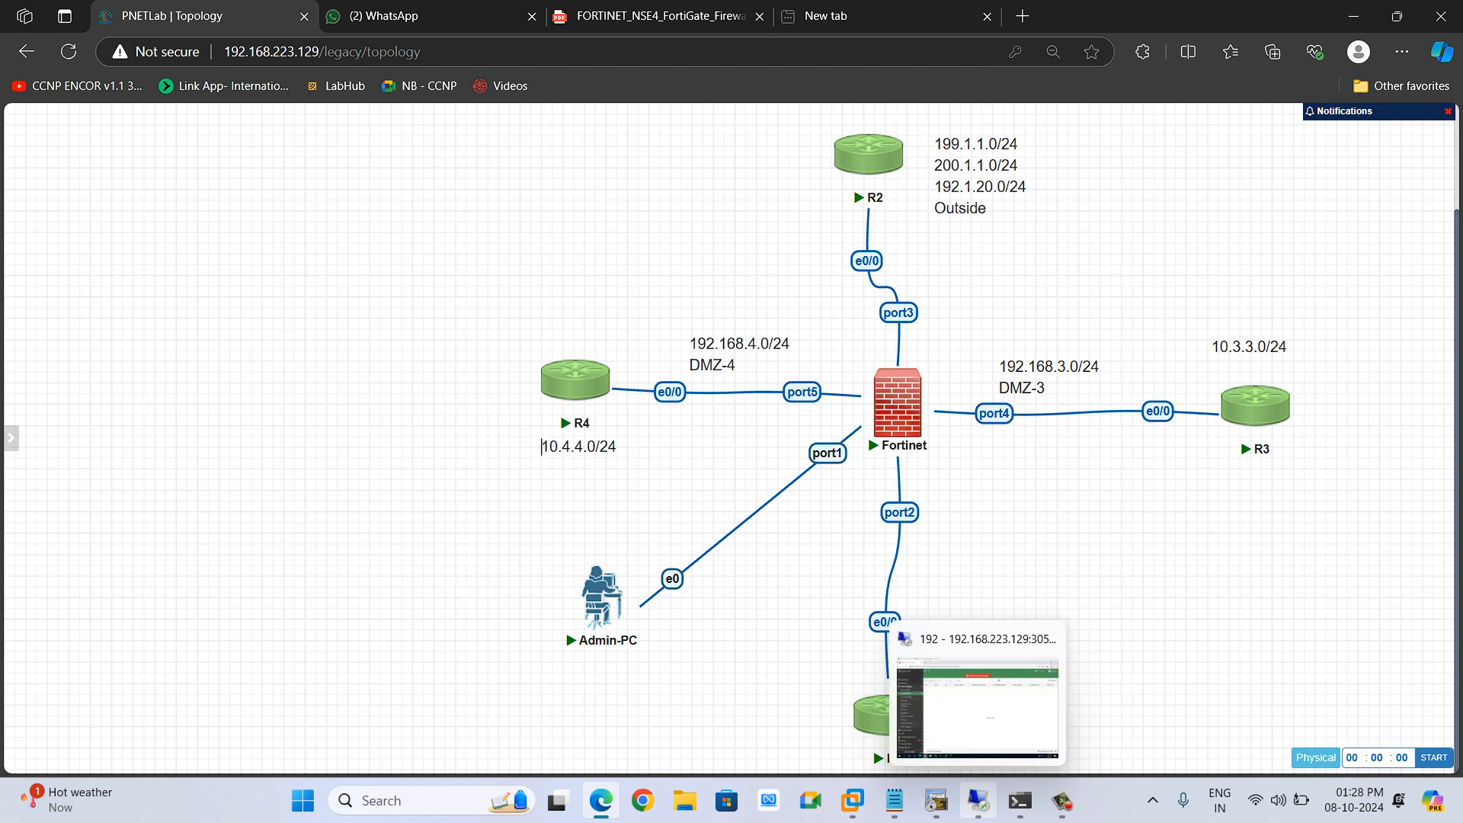
click(978, 800)
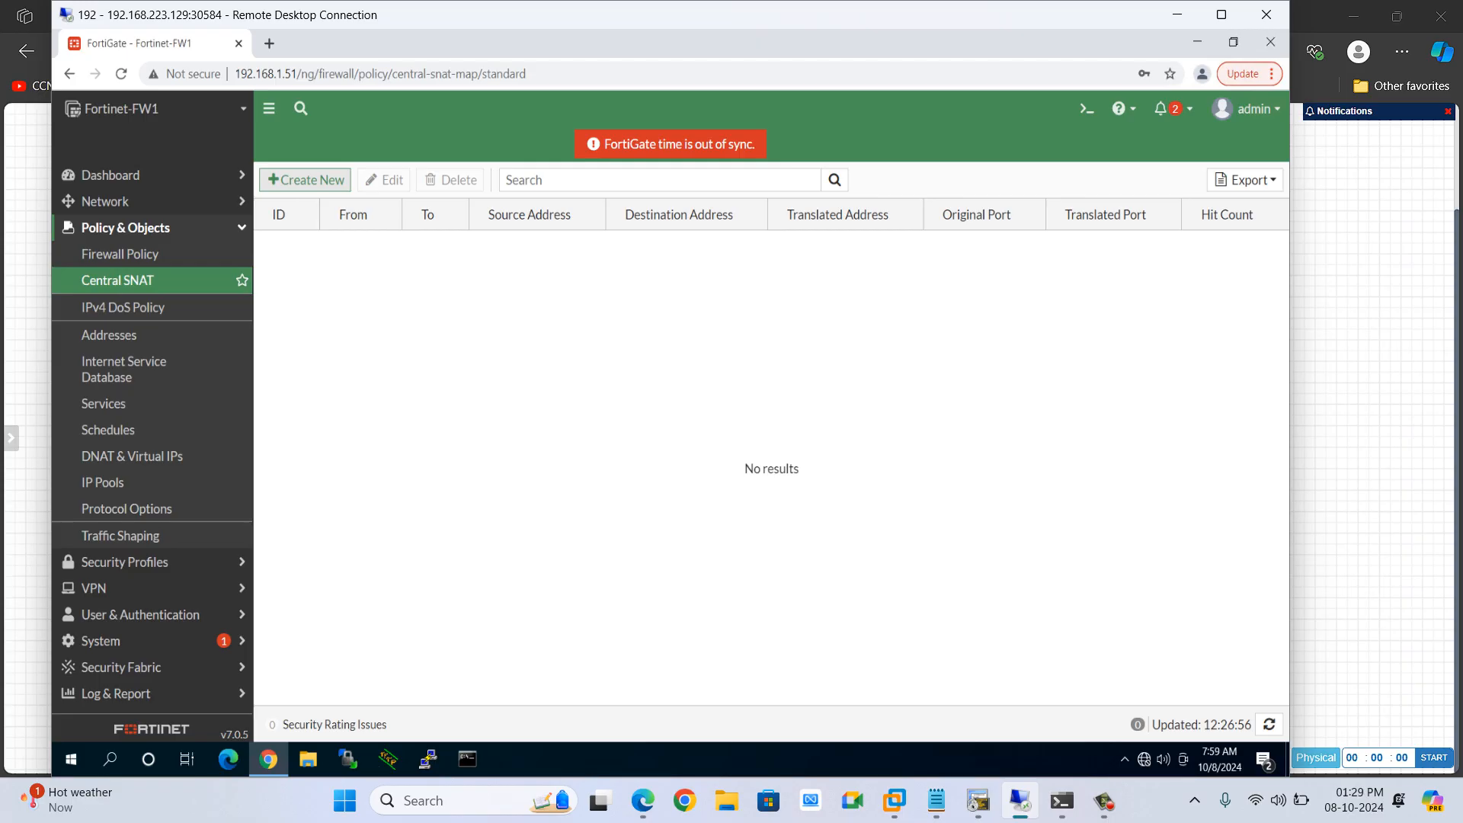
Create a new Central SNAT policy with incoming interface Inside and outgoing interface Outside
click(306, 180)
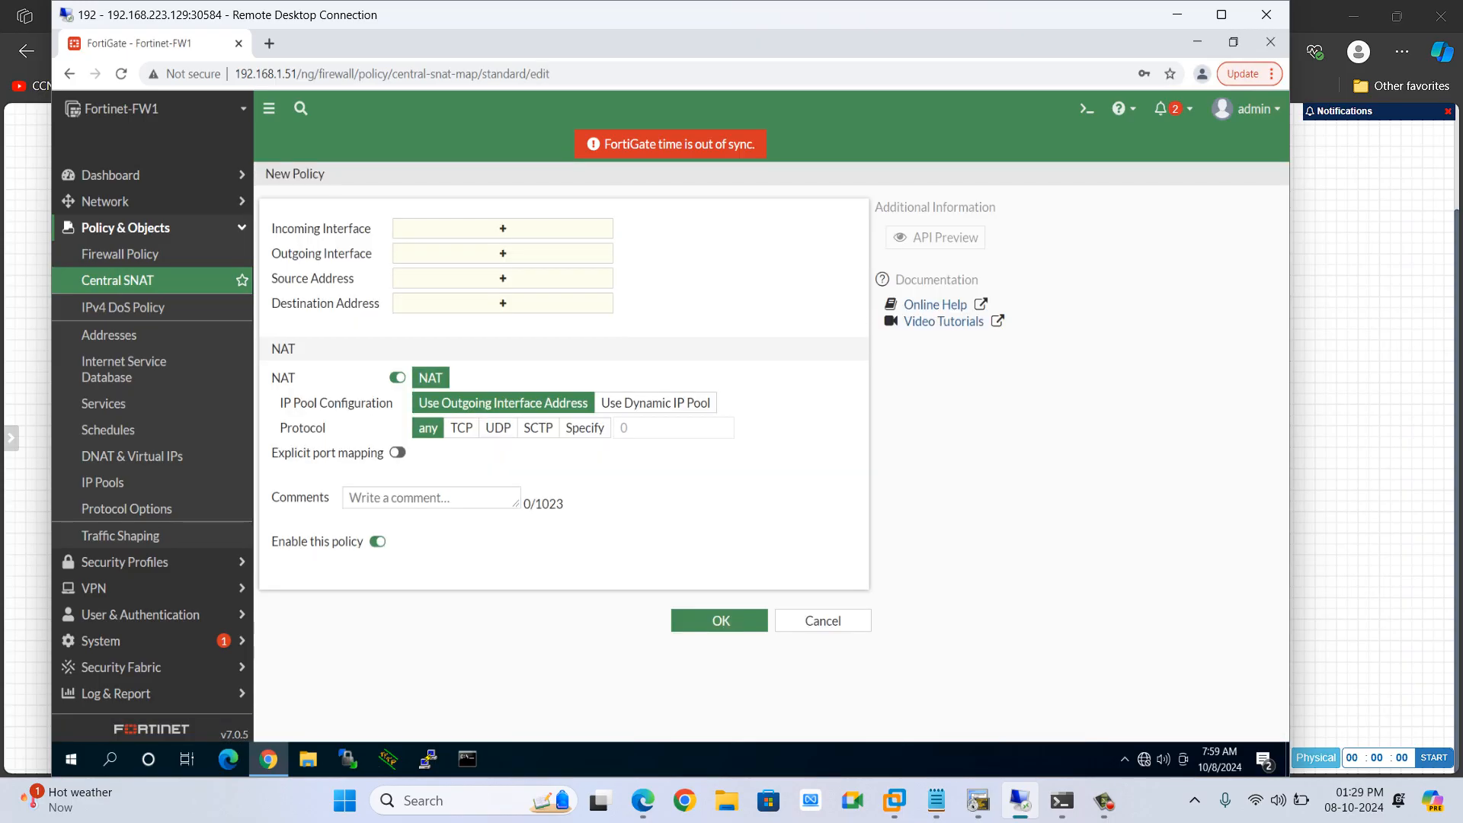
click(503, 229)
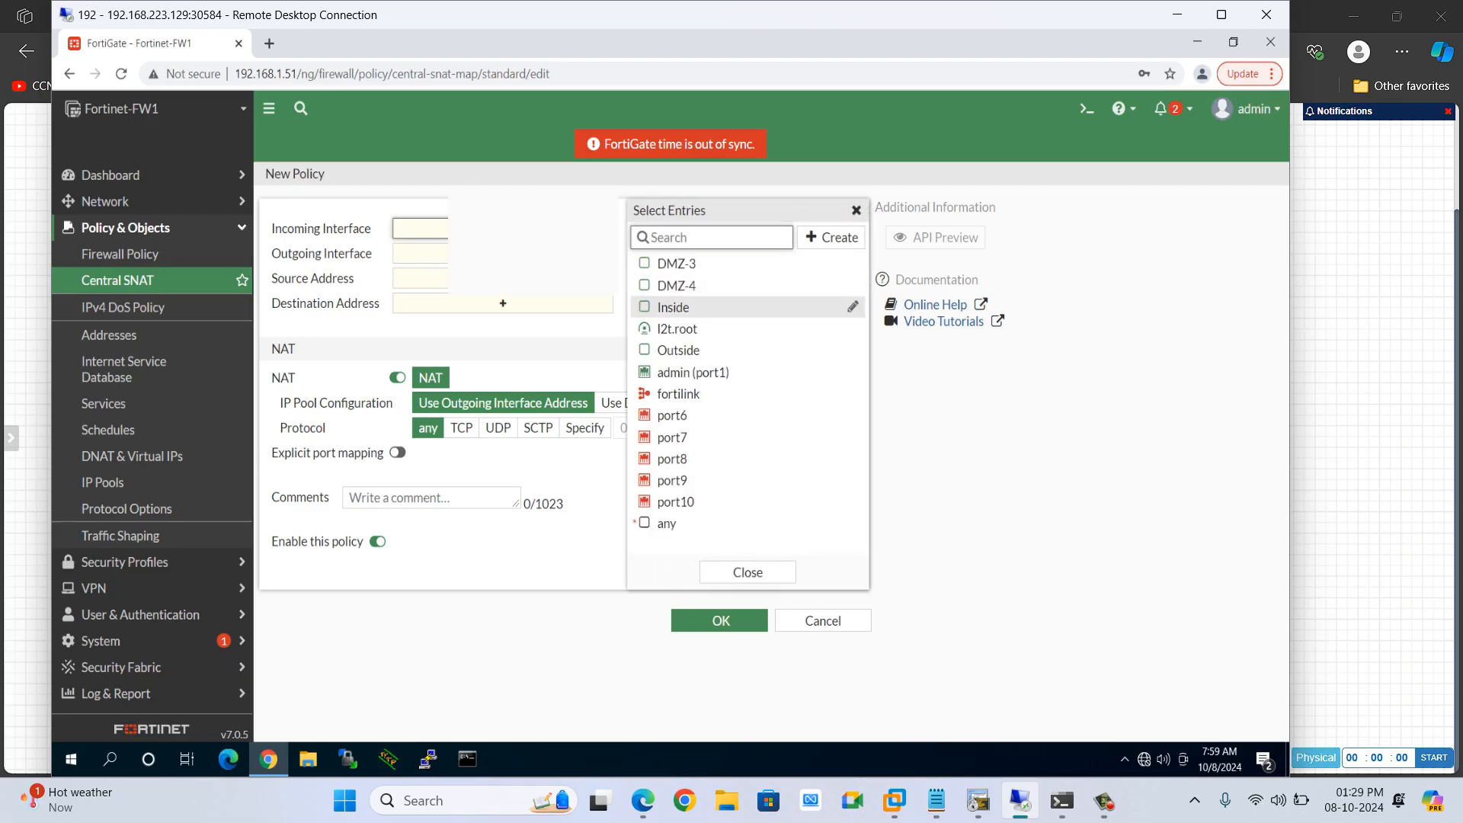
click(673, 307)
click(503, 272)
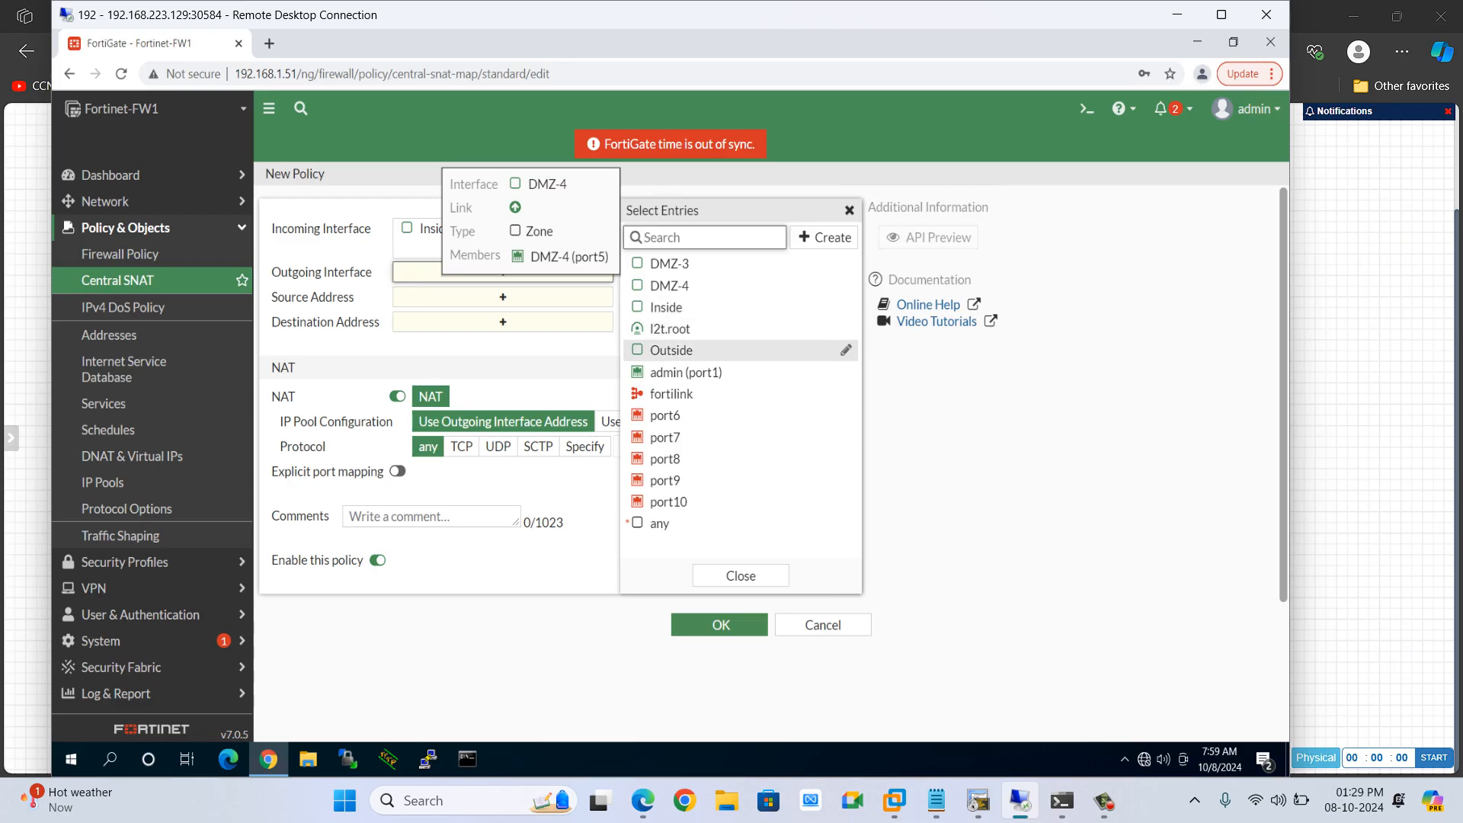
click(672, 350)
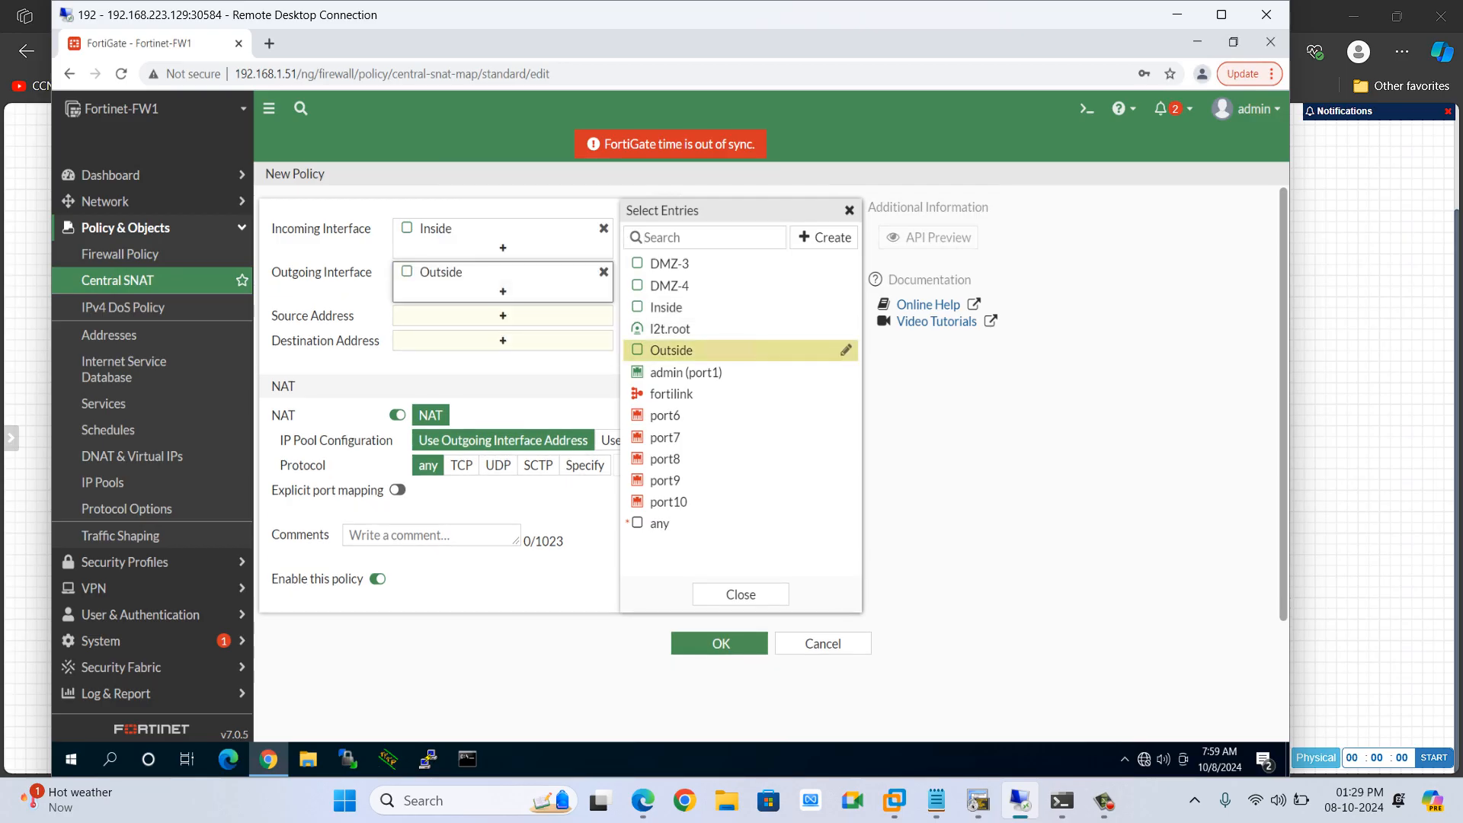
Start creating a new source address object named NET.10.10.10.0
click(503, 315)
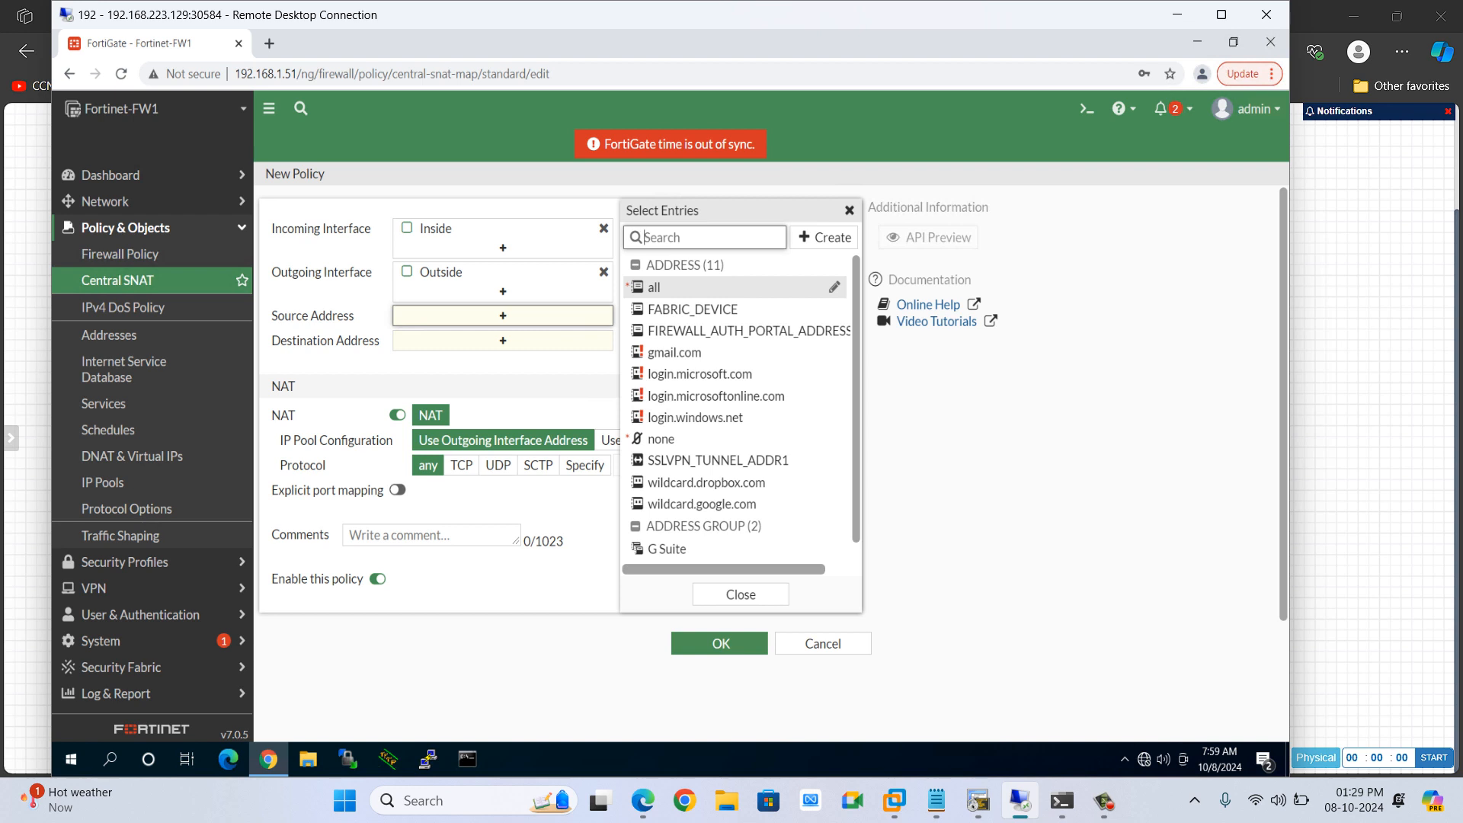
click(824, 237)
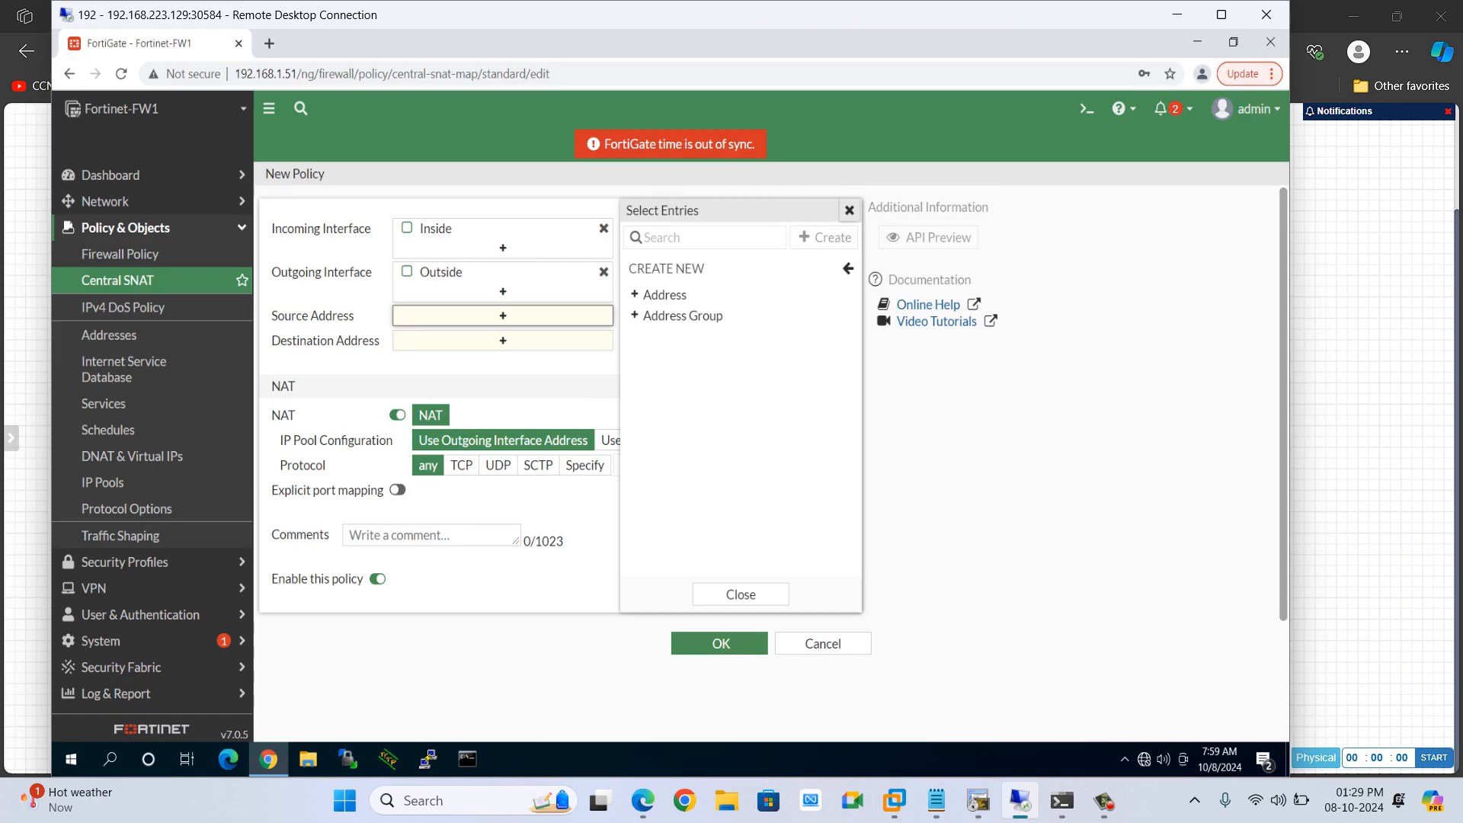
click(850, 211)
click(503, 315)
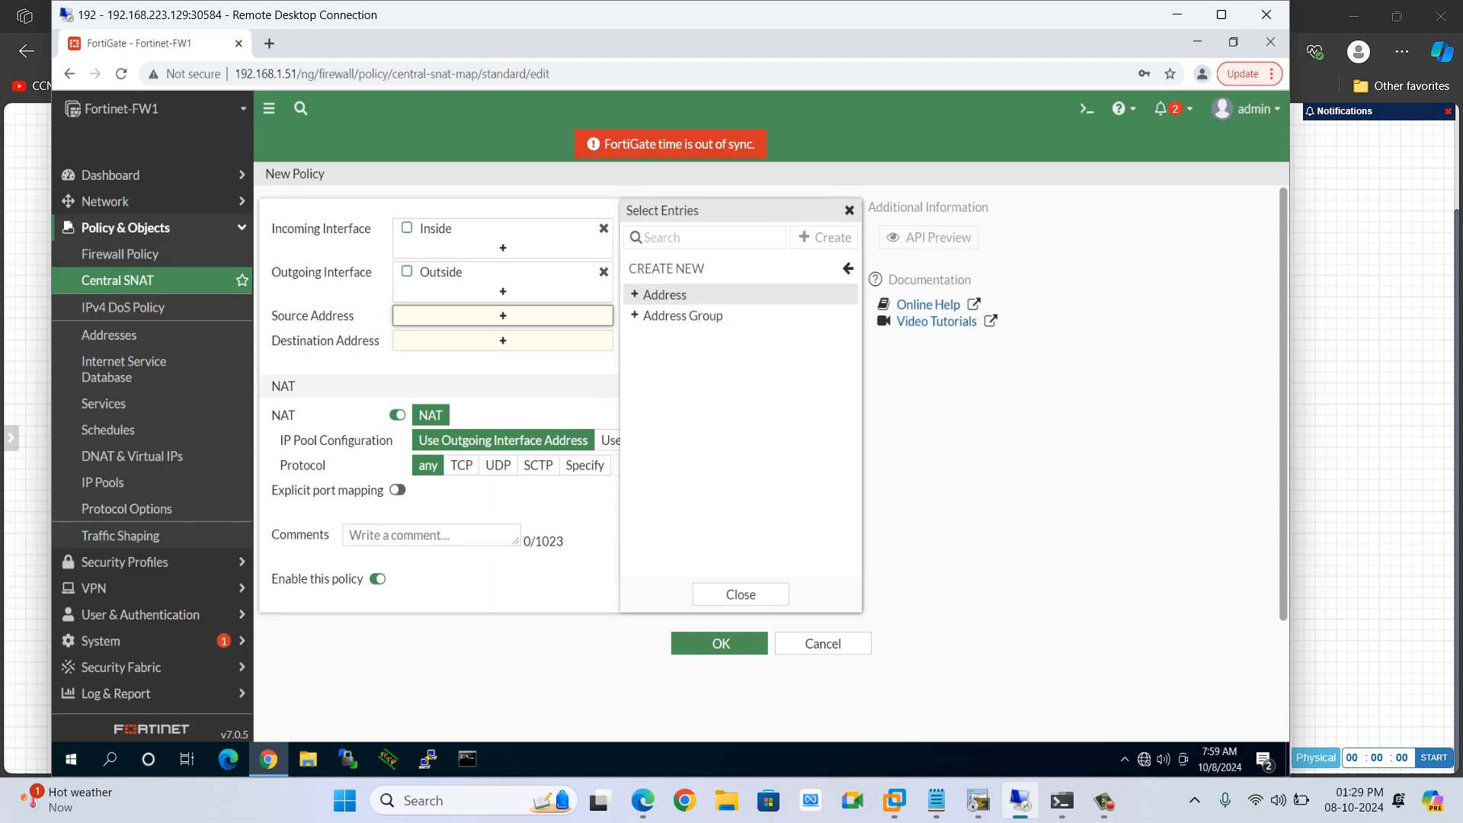
click(672, 294)
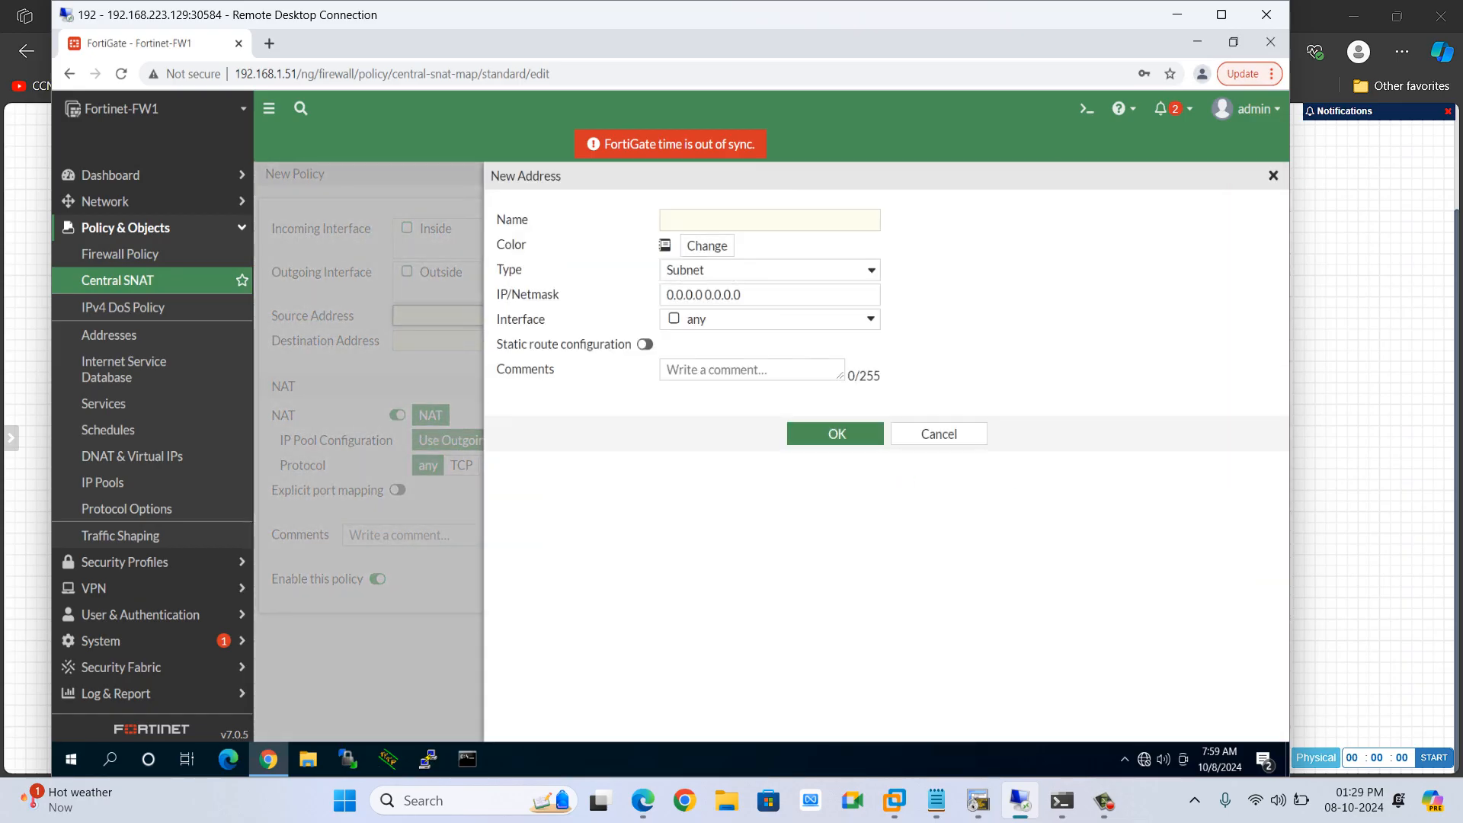
click(770, 221)
text(as)
key(BackSpace)
key(BackSpace)
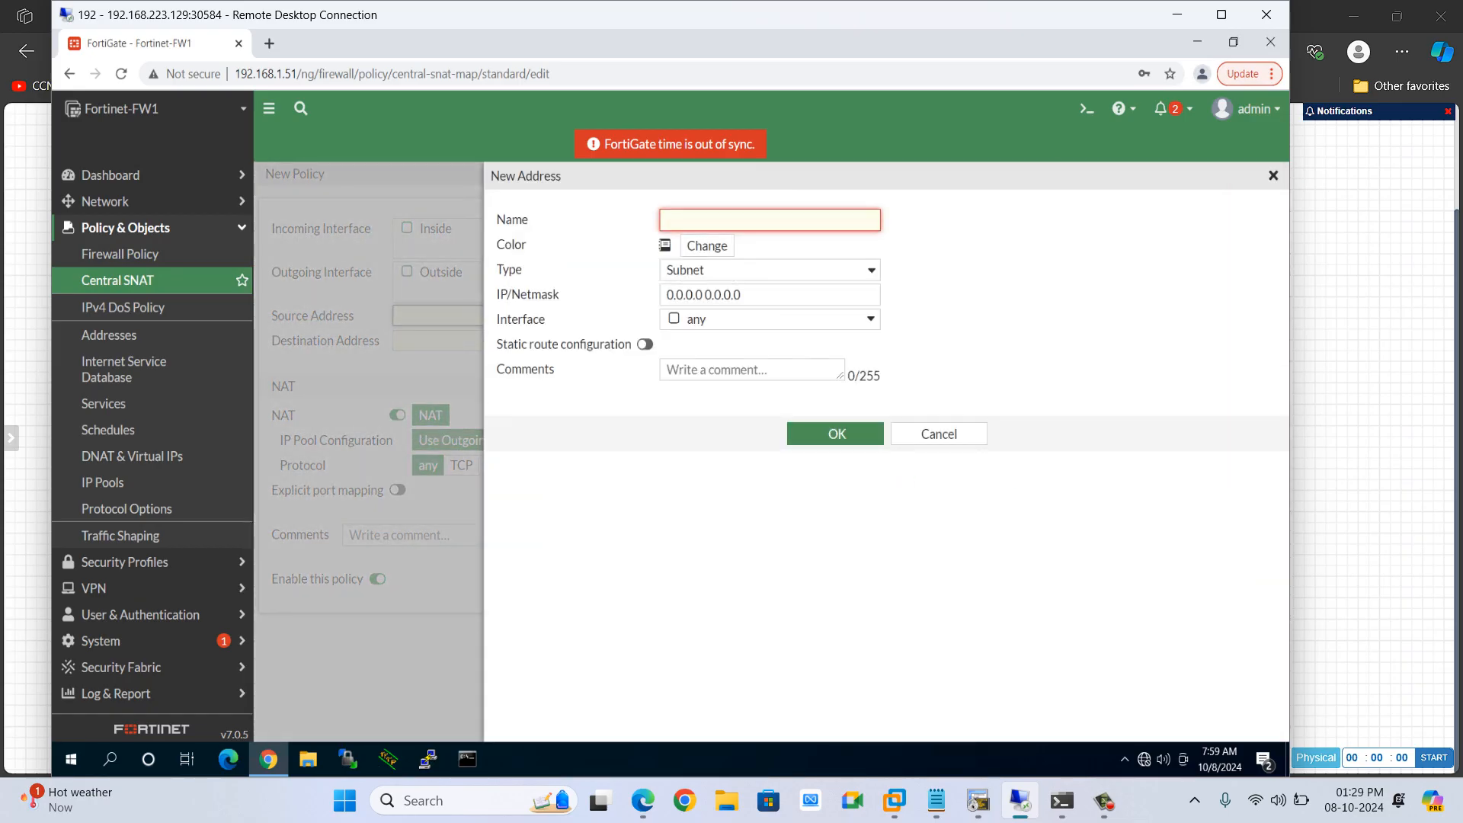
text(NET.10)
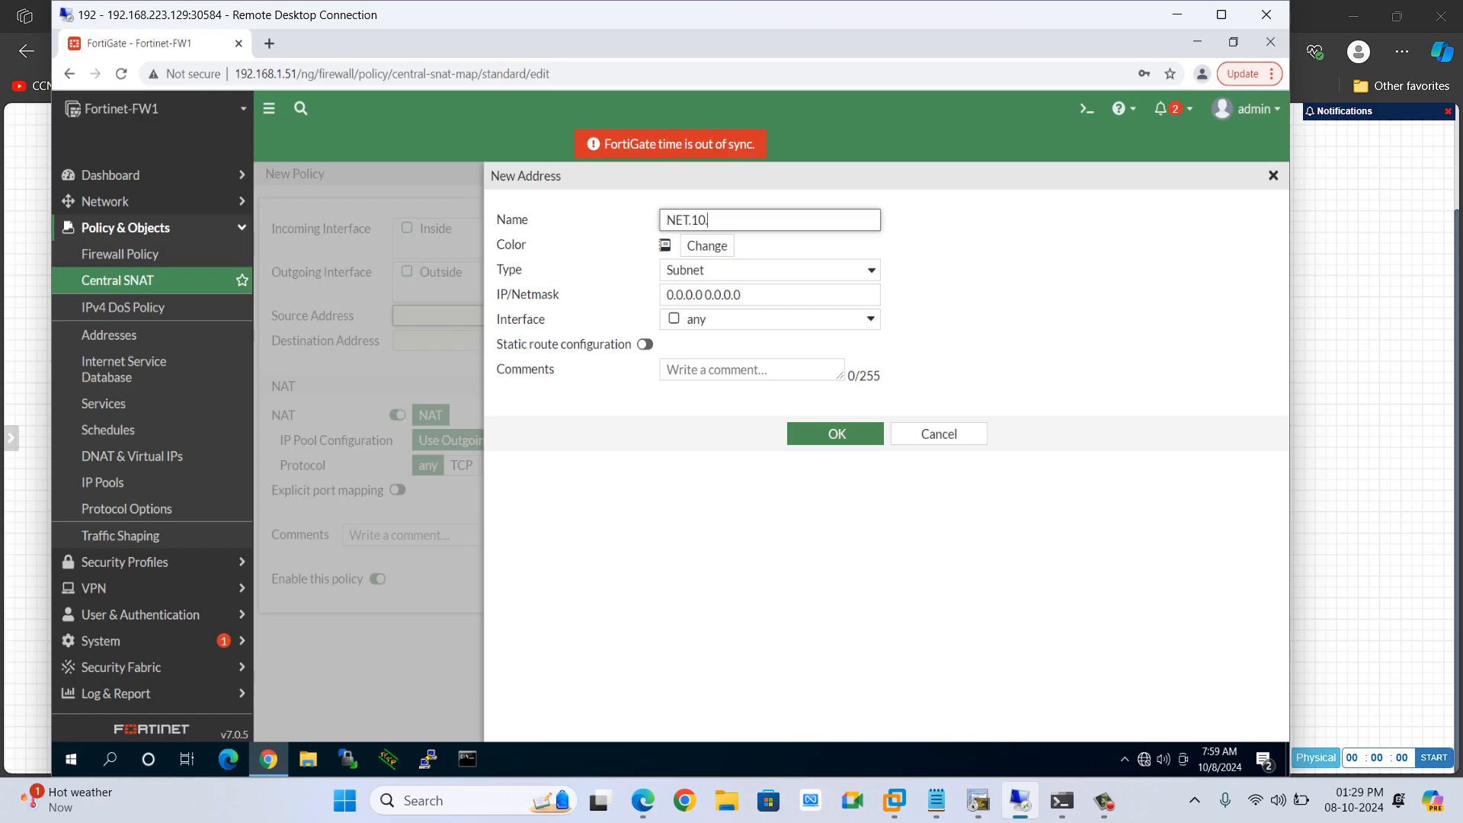
text(.10.)
key(BackSpace)
key(BackSpace)
text(10.10.0)
Set the address's subnet to 10.10.10.0/24 and save it as the policy's source address
click(838, 295)
key(BackSpace)
key(BackSpace)
key(BackSpace)
key(BackSpace)
key(BackSpace)
key(BackSpace)
key(BackSpace)
key(BackSpace)
key(BackSpace)
key(BackSpace)
key(BackSpace)
key(BackSpace)
key(BackSpace)
key(BackSpace)
key(BackSpace)
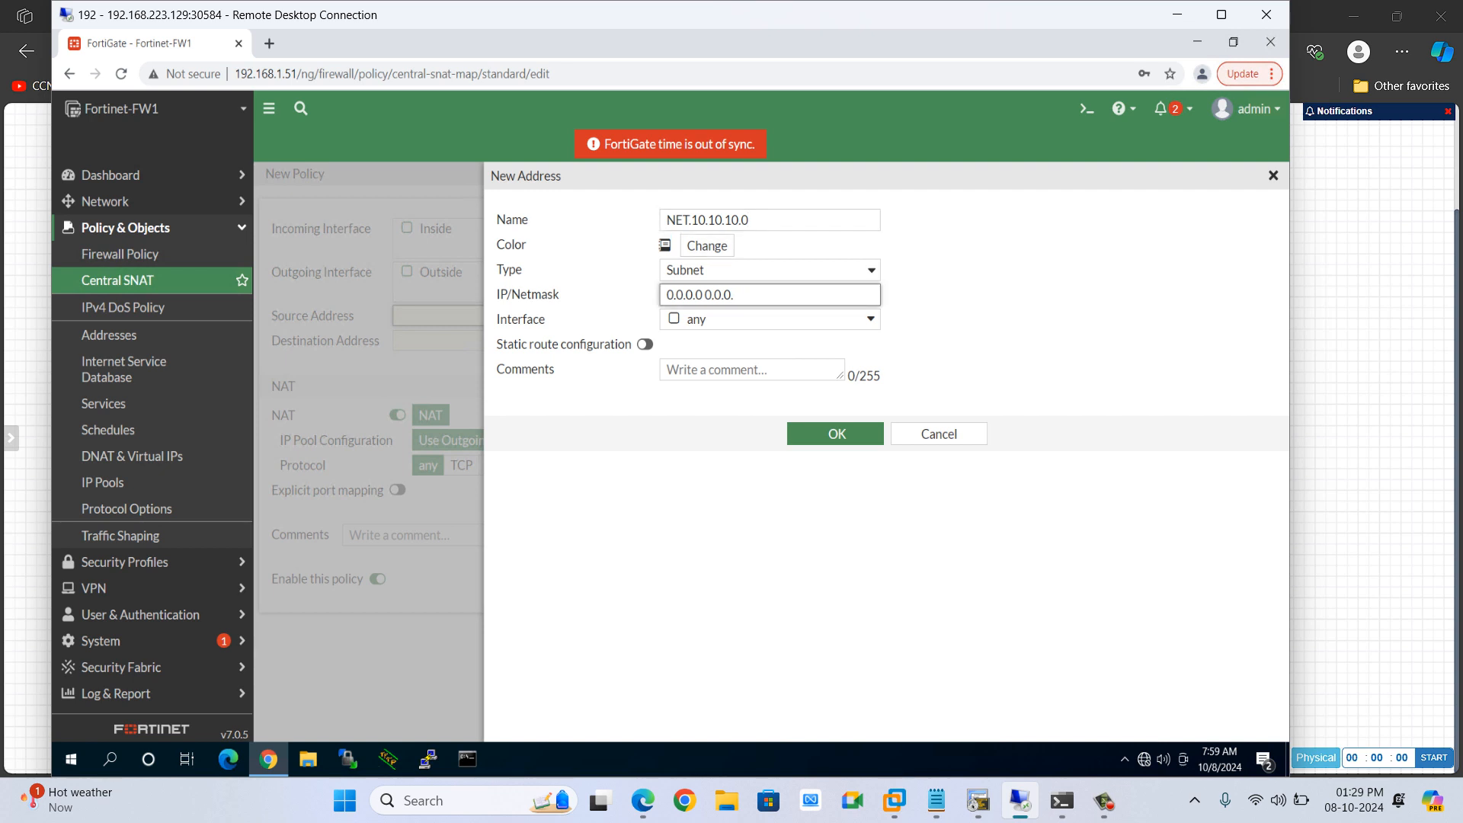
text(10.10.10.0/24)
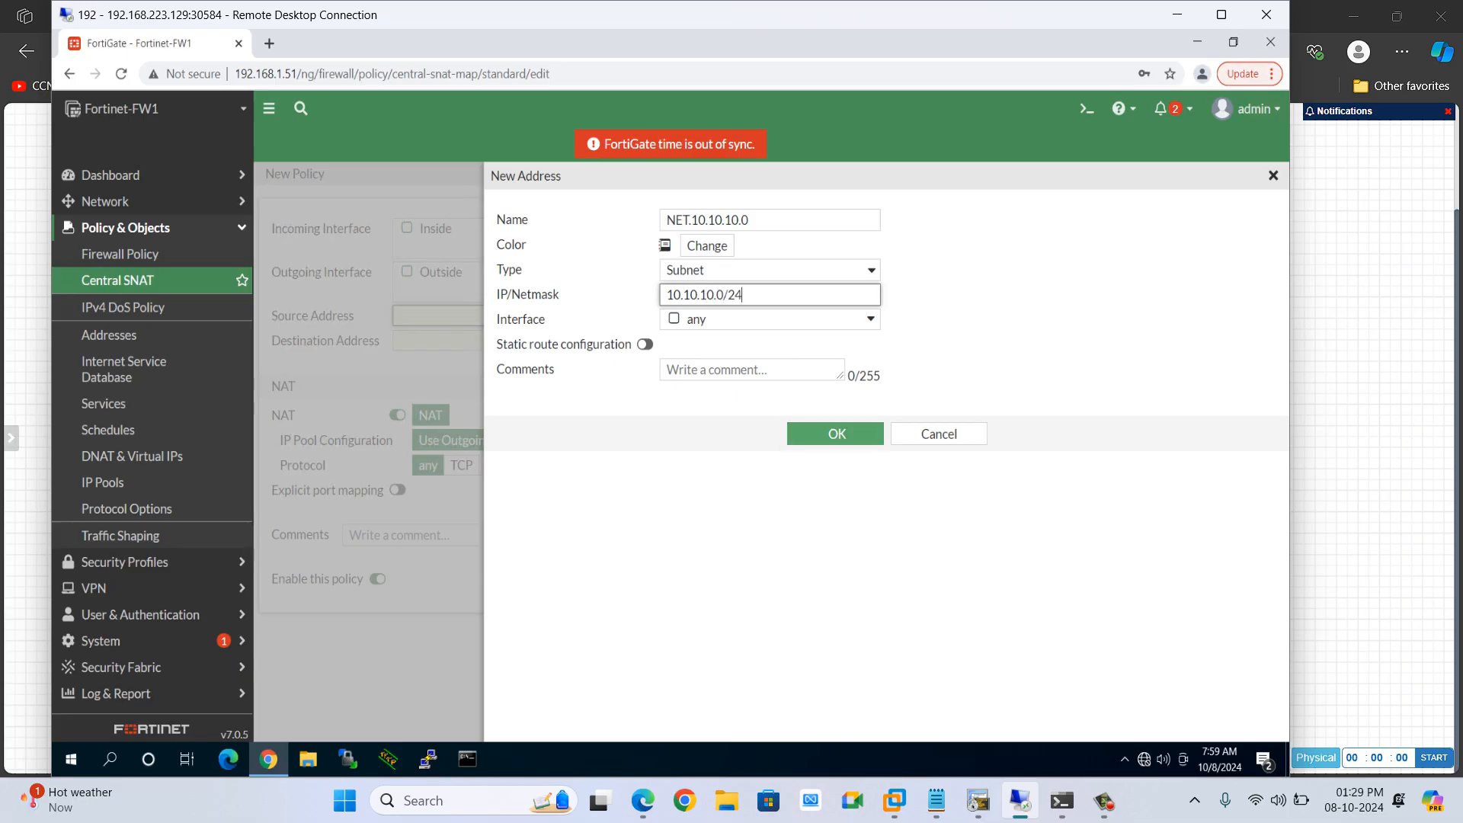
click(836, 434)
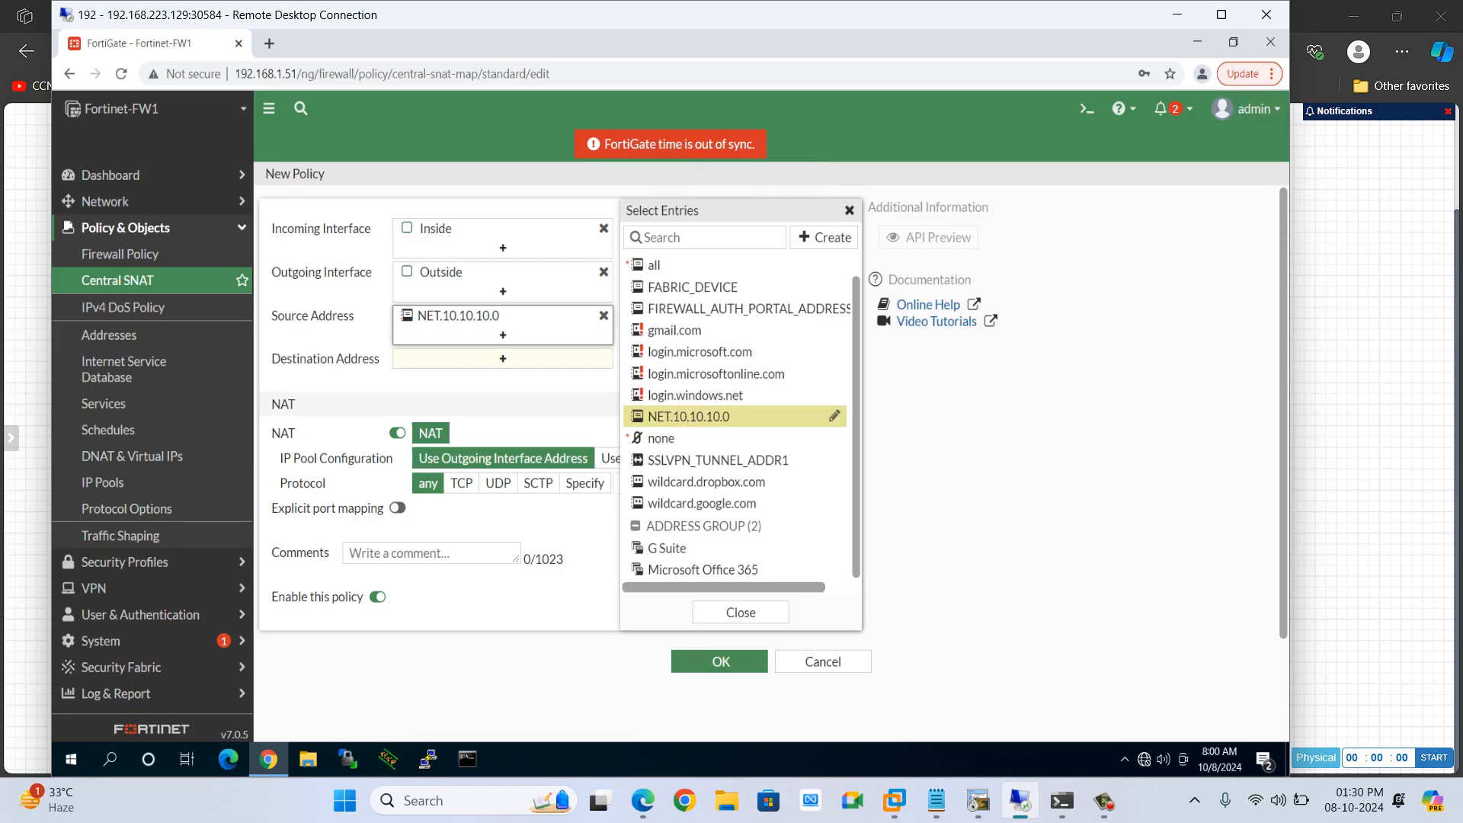
Set the policy's destination address to all
click(503, 359)
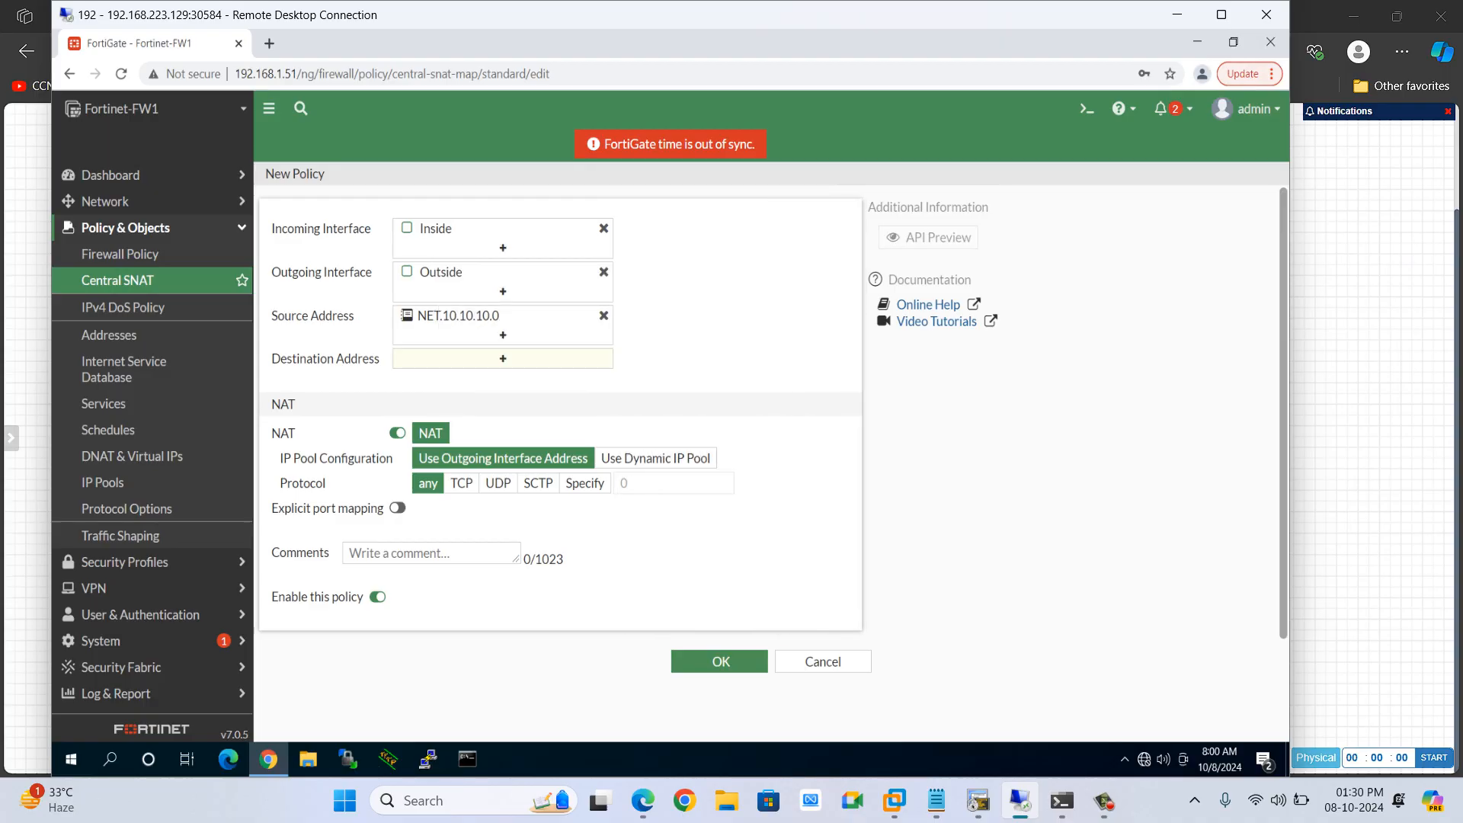
click(503, 359)
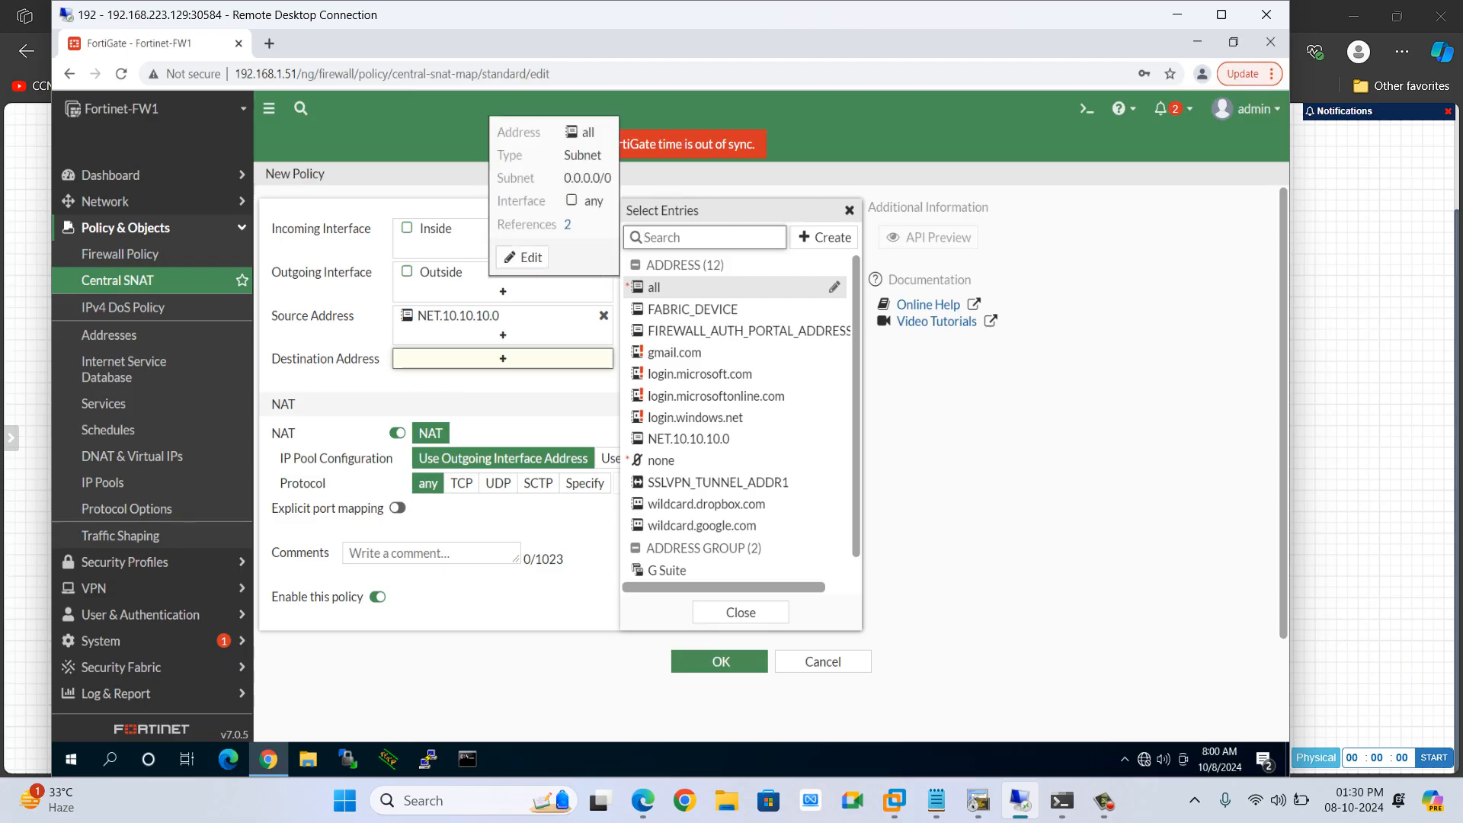
click(654, 286)
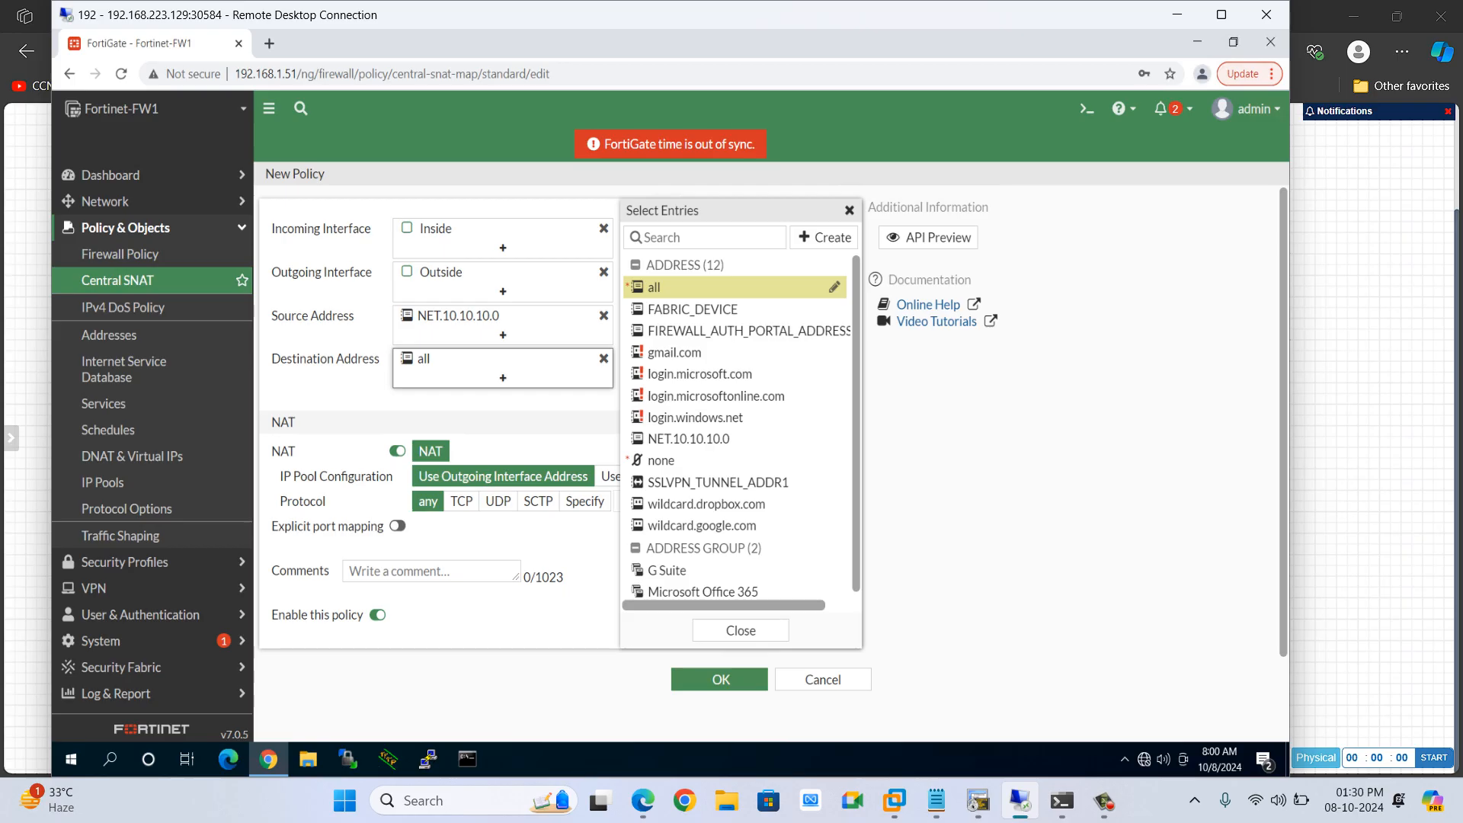
scroll(503, 427, down, 2)
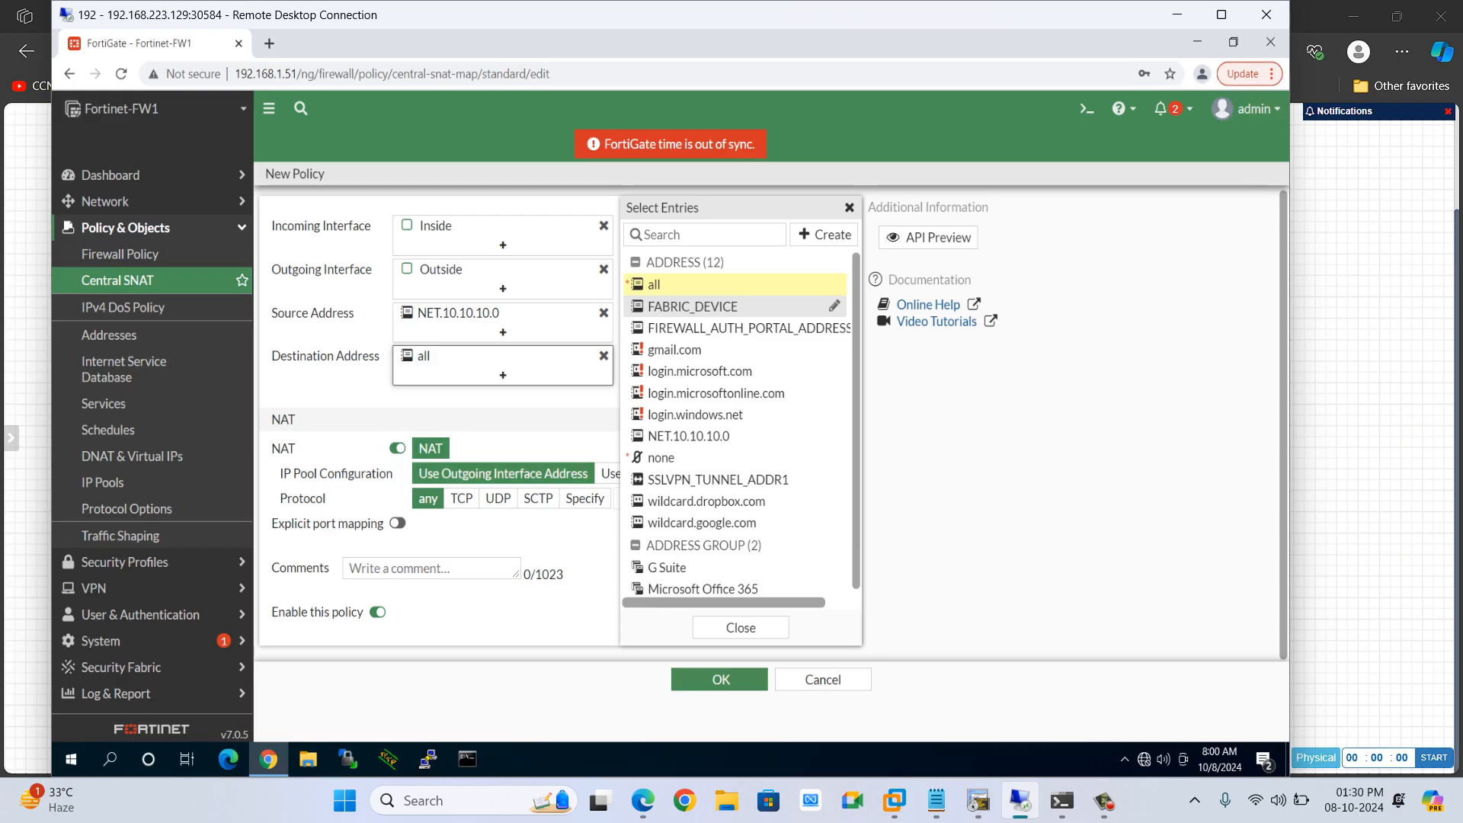
click(533, 408)
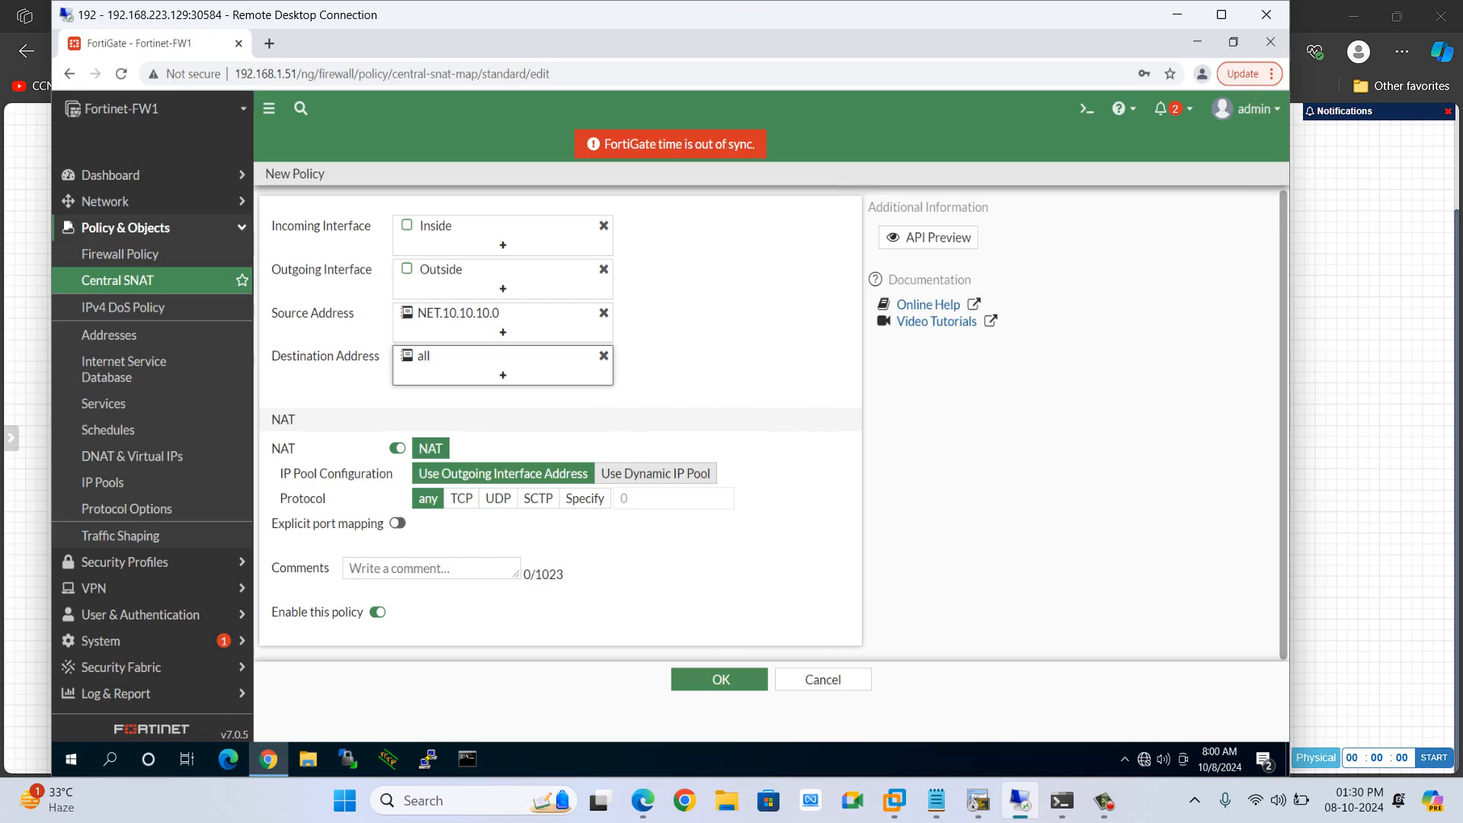
Switch the IP pool configuration to a dynamic IP pool and create a new pool named POOL-OUTSIDE
click(655, 473)
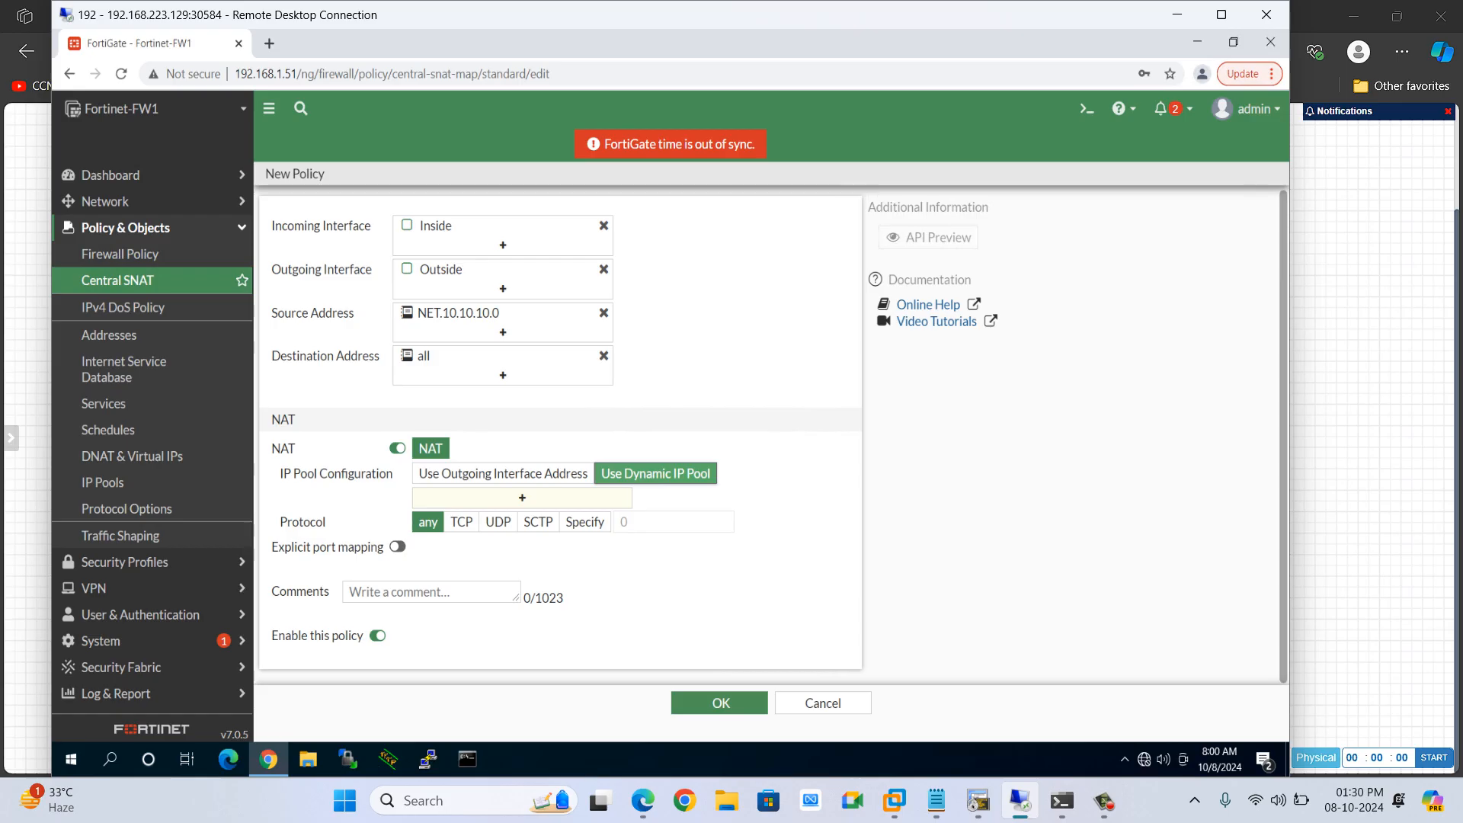
click(522, 498)
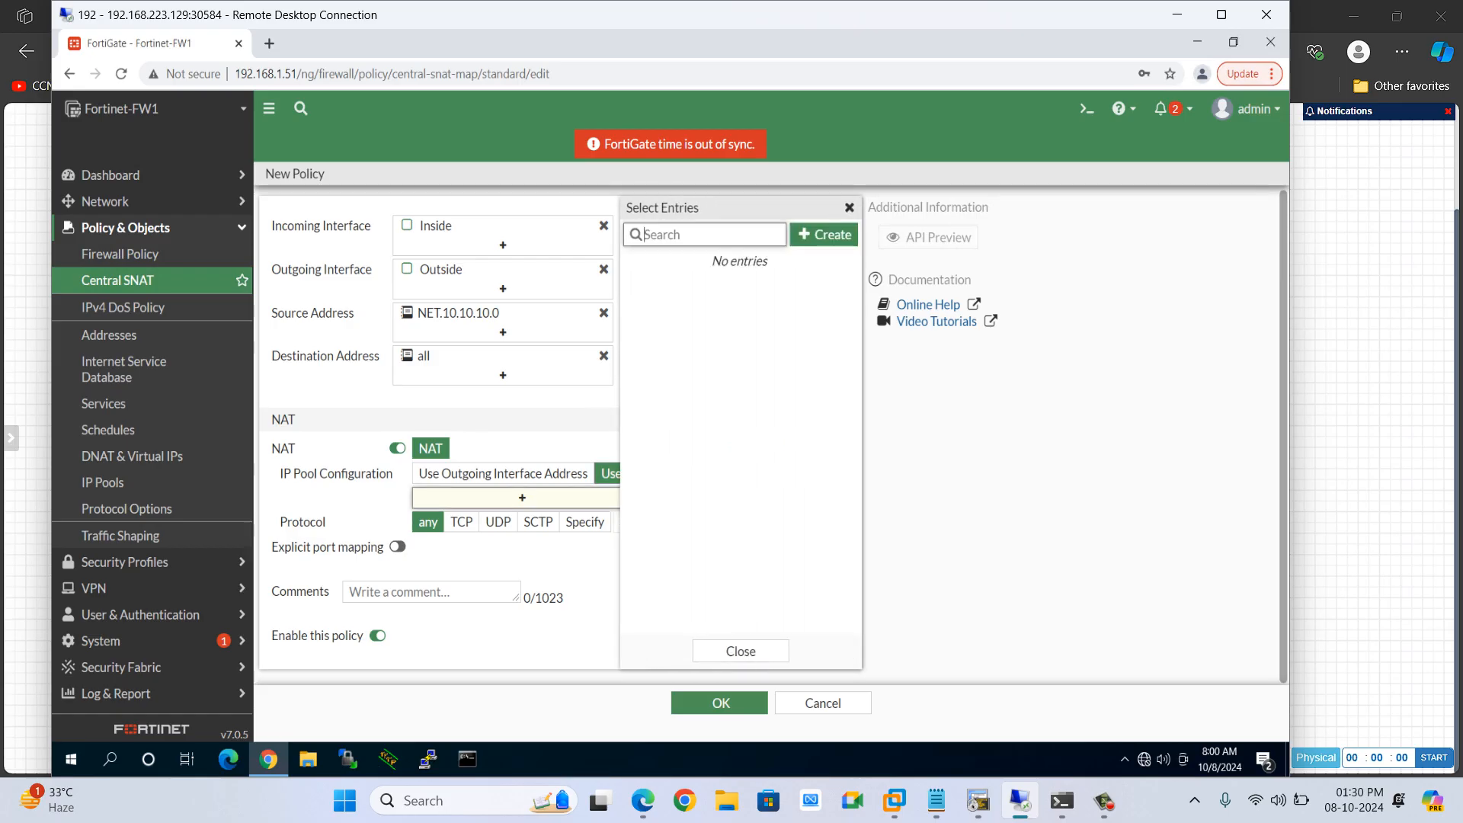
click(824, 234)
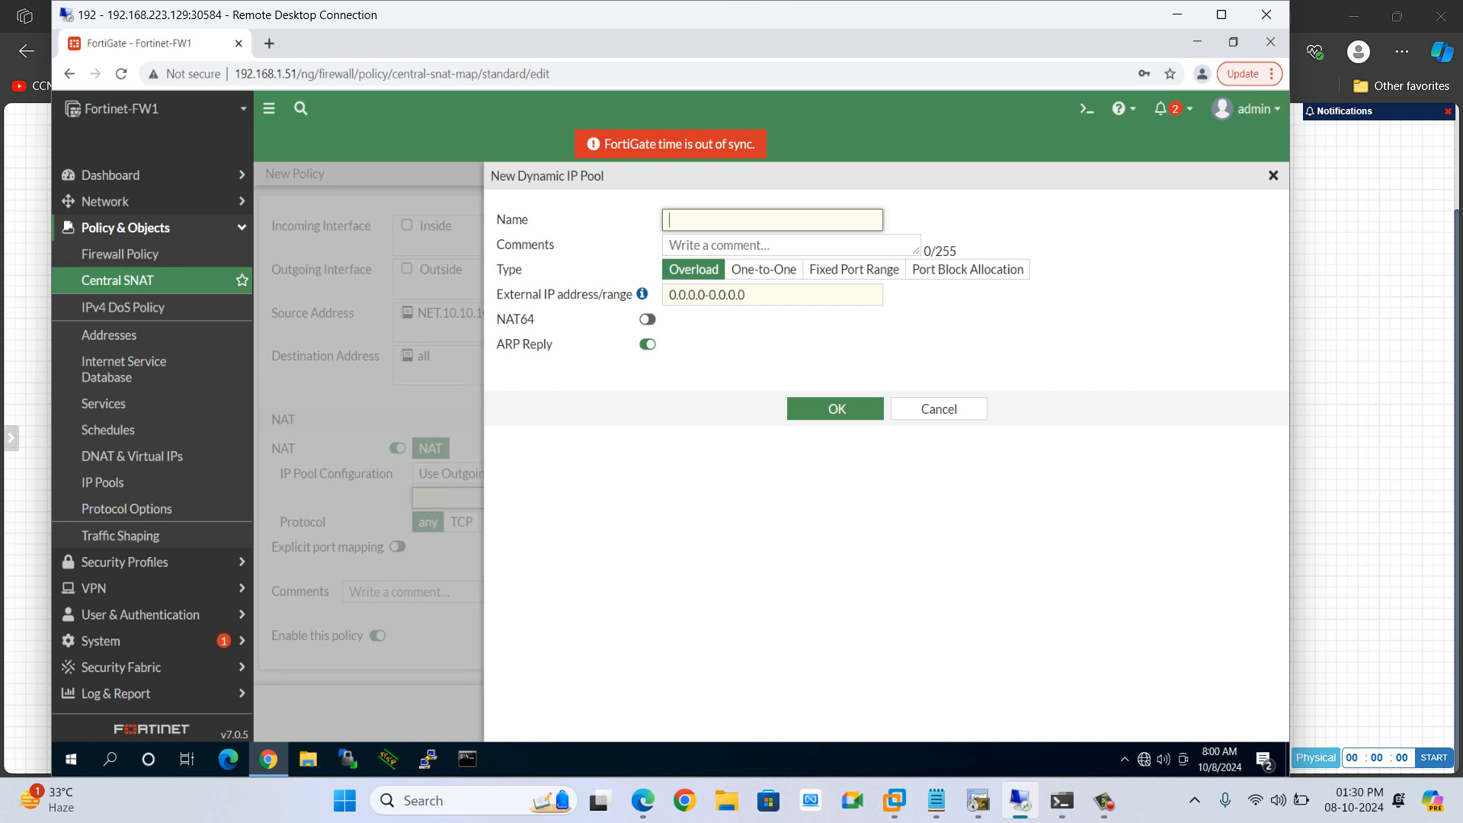
text(pool)
key(BackSpace)
key(BackSpace)
key(BackSpace)
key(BackSpace)
text(PPOL)
key(BackSpace)
key(BackSpace)
text(OOL-OUTSIDE)
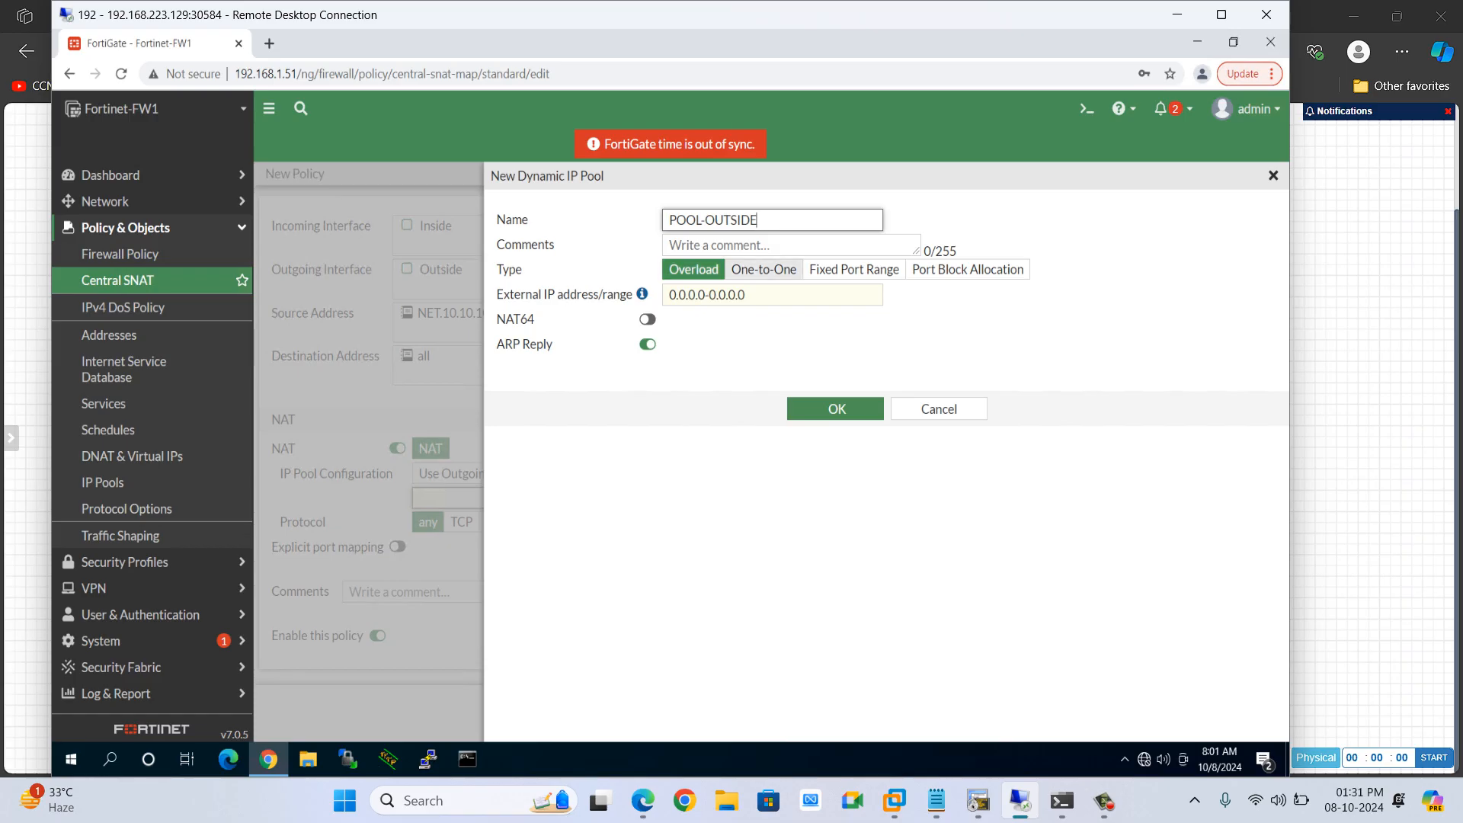
Set the pool type to One-to-One and the external IP range to 192.1.20.51-192.1.20.200
click(763, 270)
click(765, 295)
key(BackSpace)
key(BackSpace)
key(BackSpace)
key(BackSpace)
key(BackSpace)
key(BackSpace)
key(BackSpace)
key(BackSpace)
key(BackSpace)
key(BackSpace)
key(BackSpace)
key(BackSpace)
key(BackSpace)
key(BackSpace)
key(BackSpace)
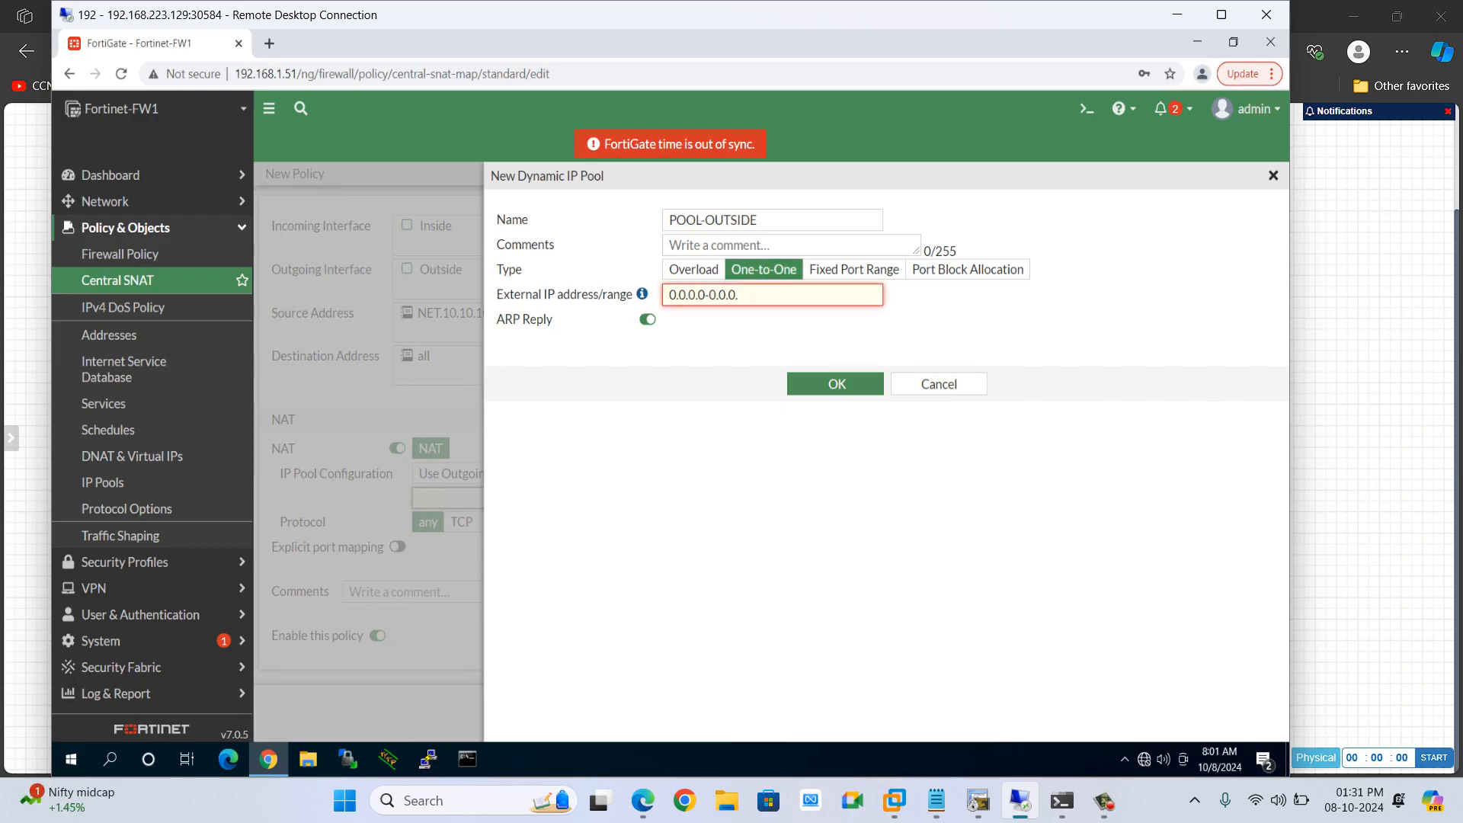
text(192.1.20.51-192.1.20)
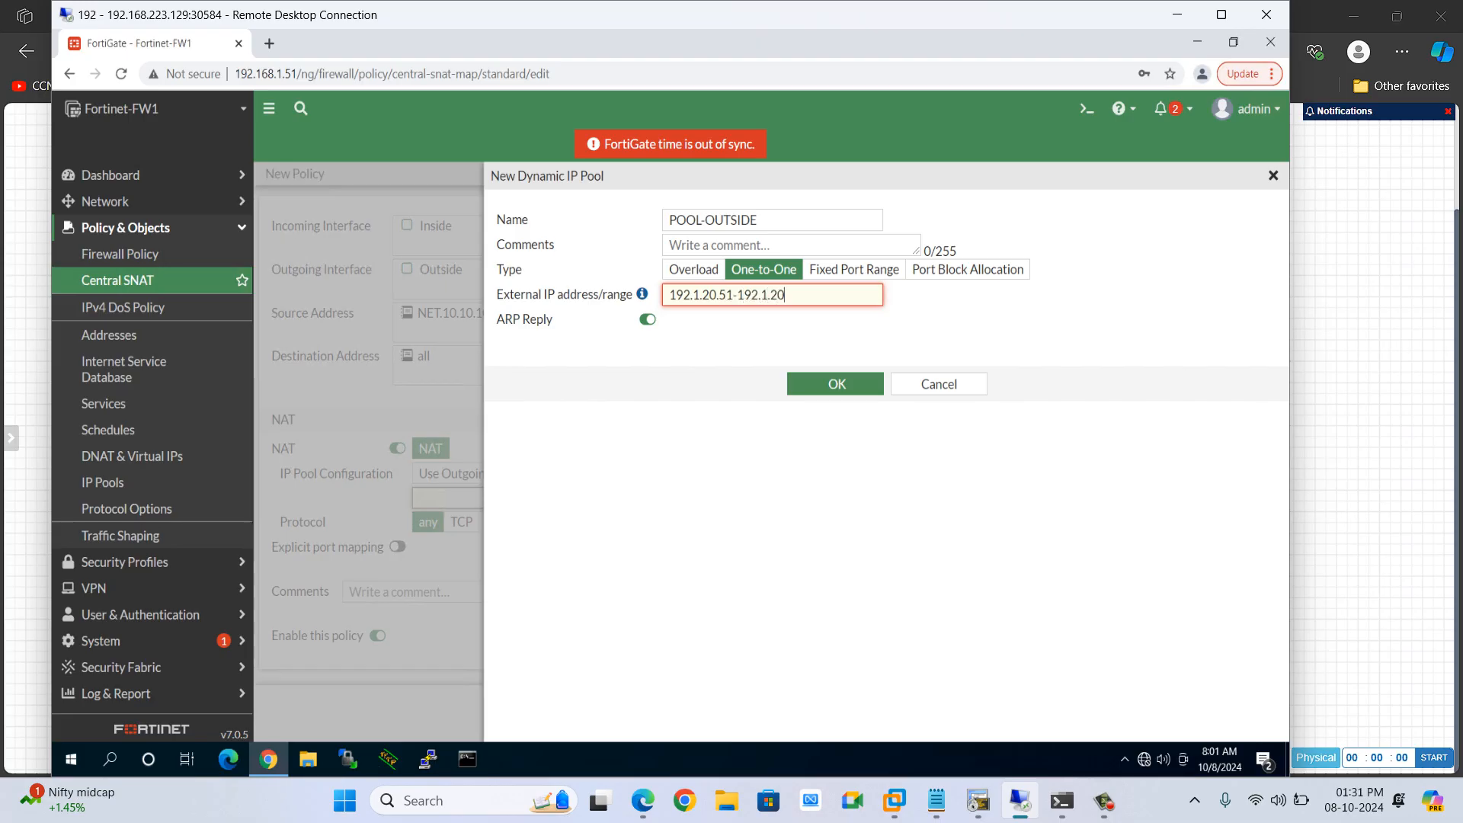
text(.200)
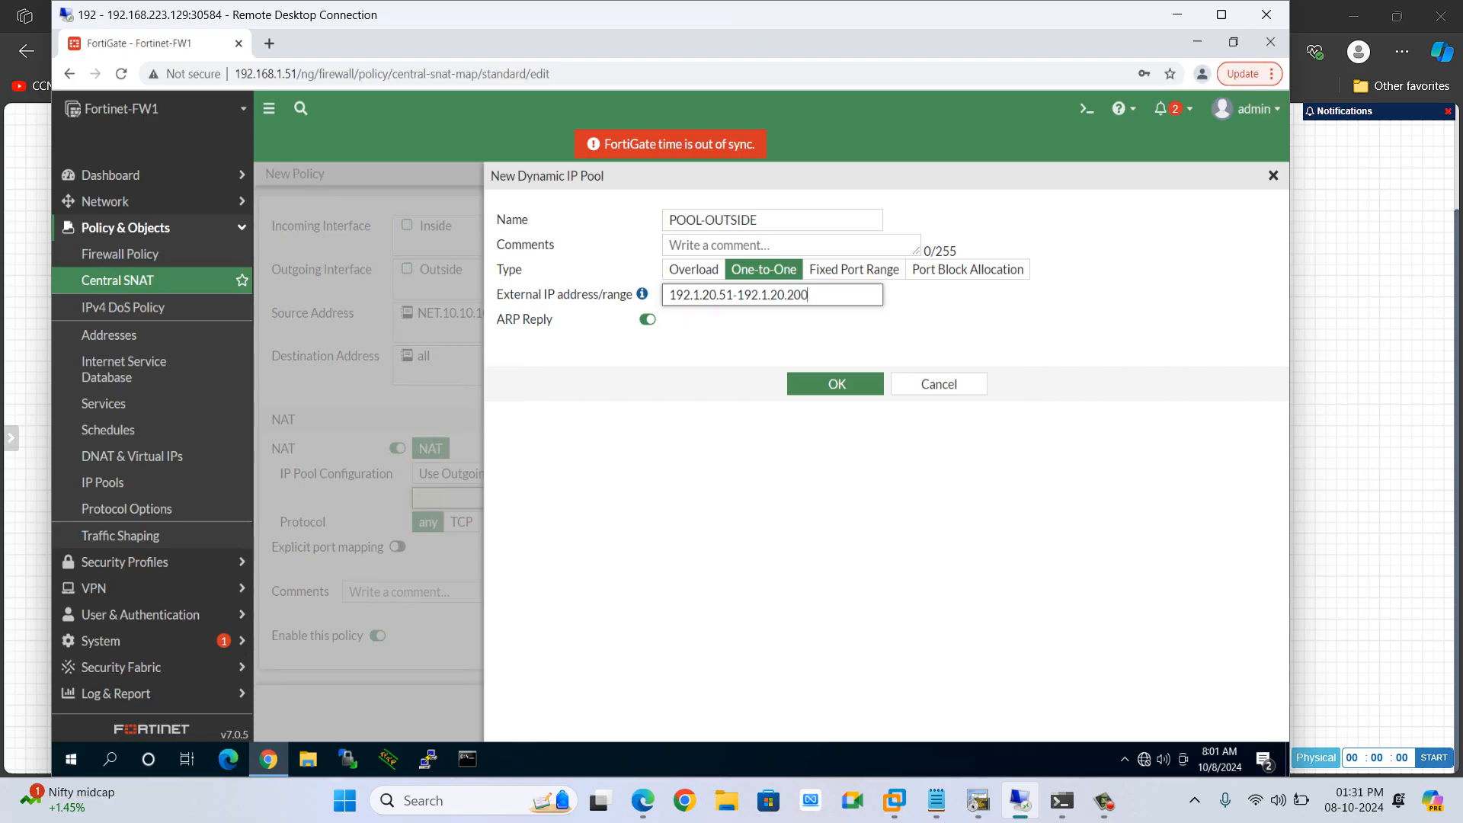
Change the pool's external IP range to 192.1.11.1-192.1.11.10
key(BackSpace)
key(BackSpace)
key(BackSpace)
key(BackSpace)
key(BackSpace)
key(BackSpace)
key(BackSpace)
key(BackSpace)
key(BackSpace)
key(BackSpace)
key(BackSpace)
key(BackSpace)
key(BackSpace)
key(BackSpace)
key(BackSpace)
key(BackSpace)
key(BackSpace)
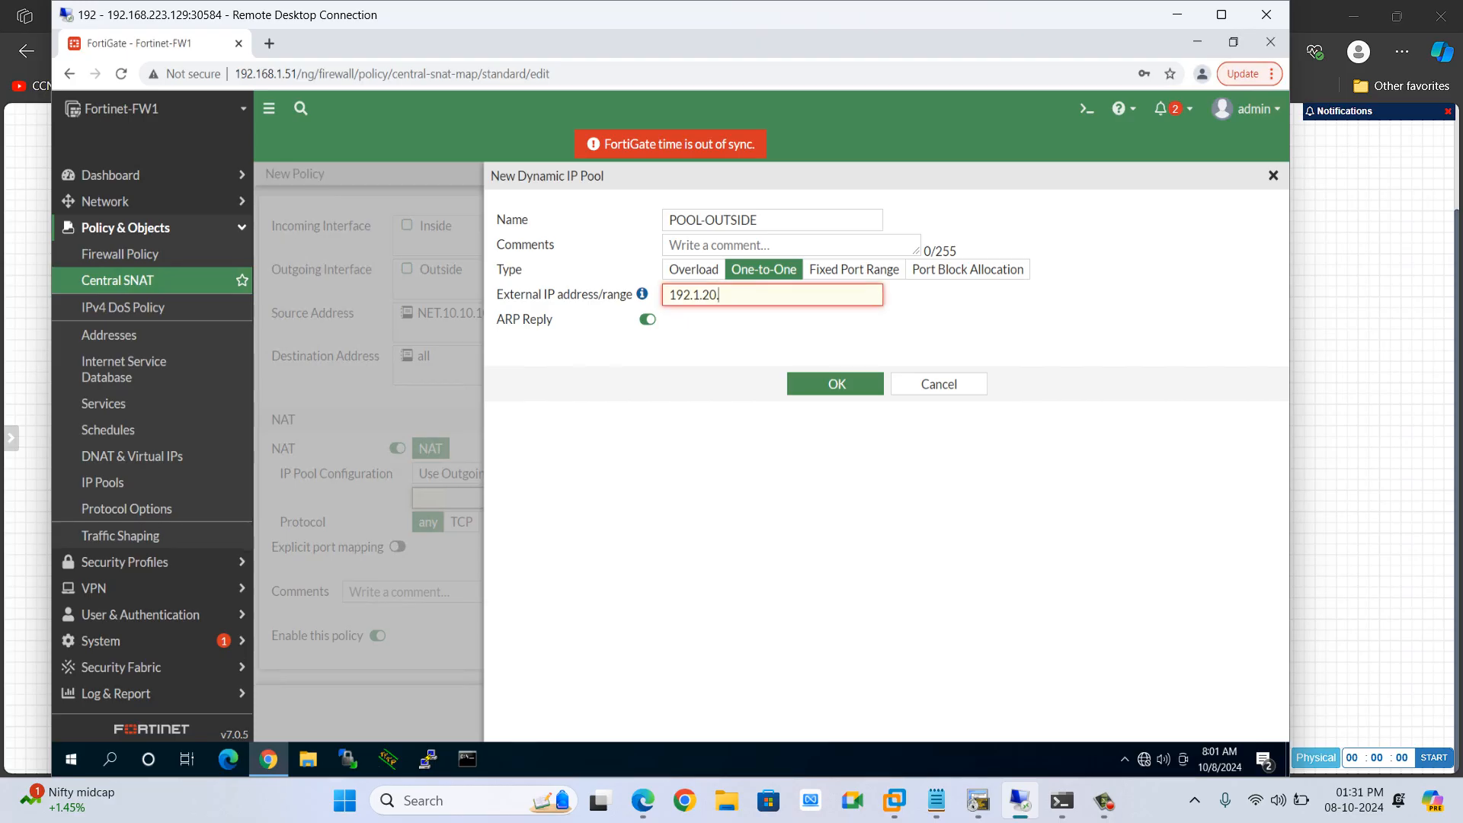
text(11.0)
key(BackSpace)
text(11)
key(BackSpace)
key(BackSpace)
key(BackSpace)
text(1-192.1.11.10)
Check the outside networks in the lab topology against the pool's external IP range
key(ctrl+a)
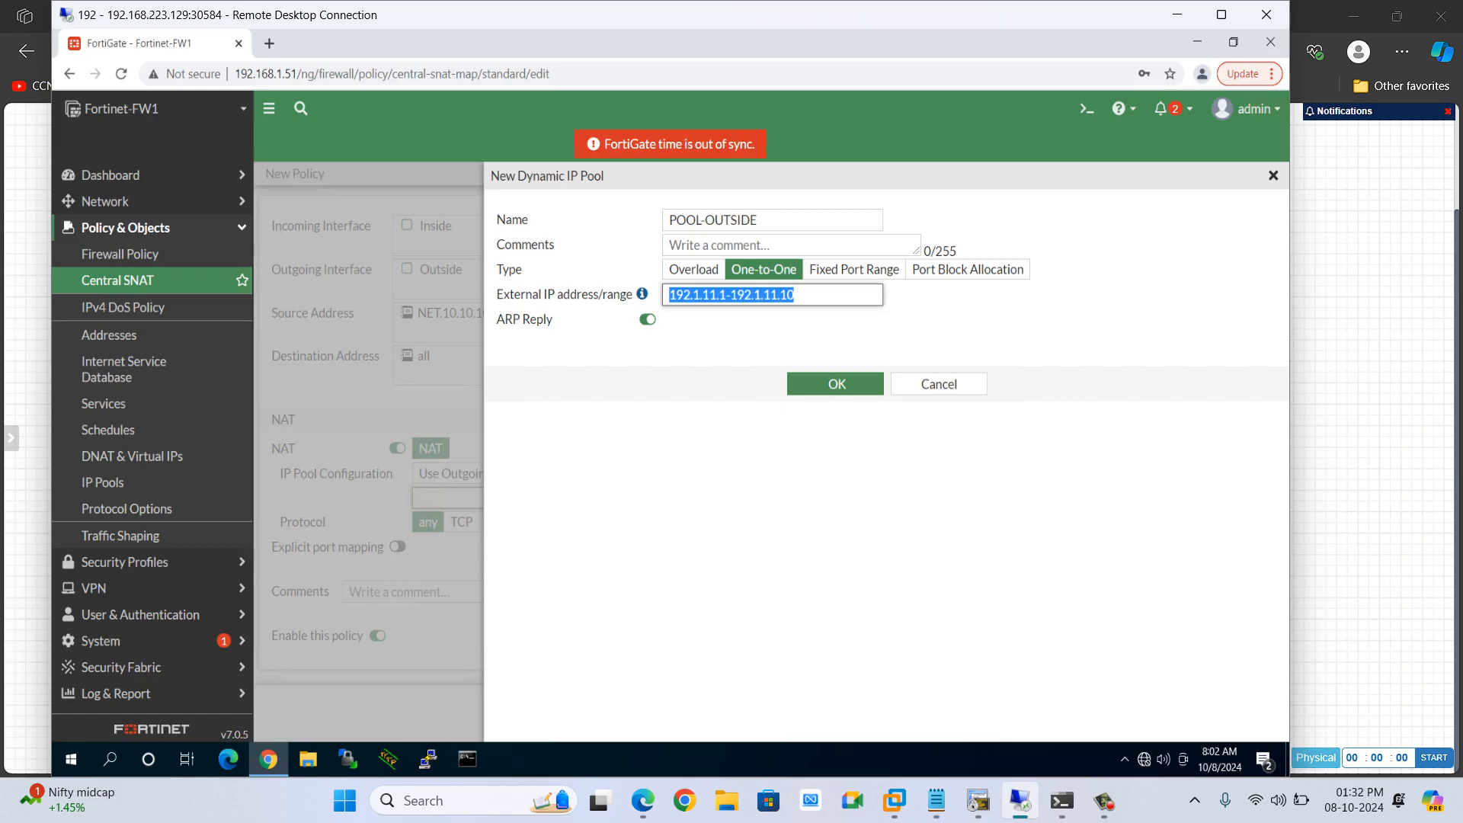
click(795, 295)
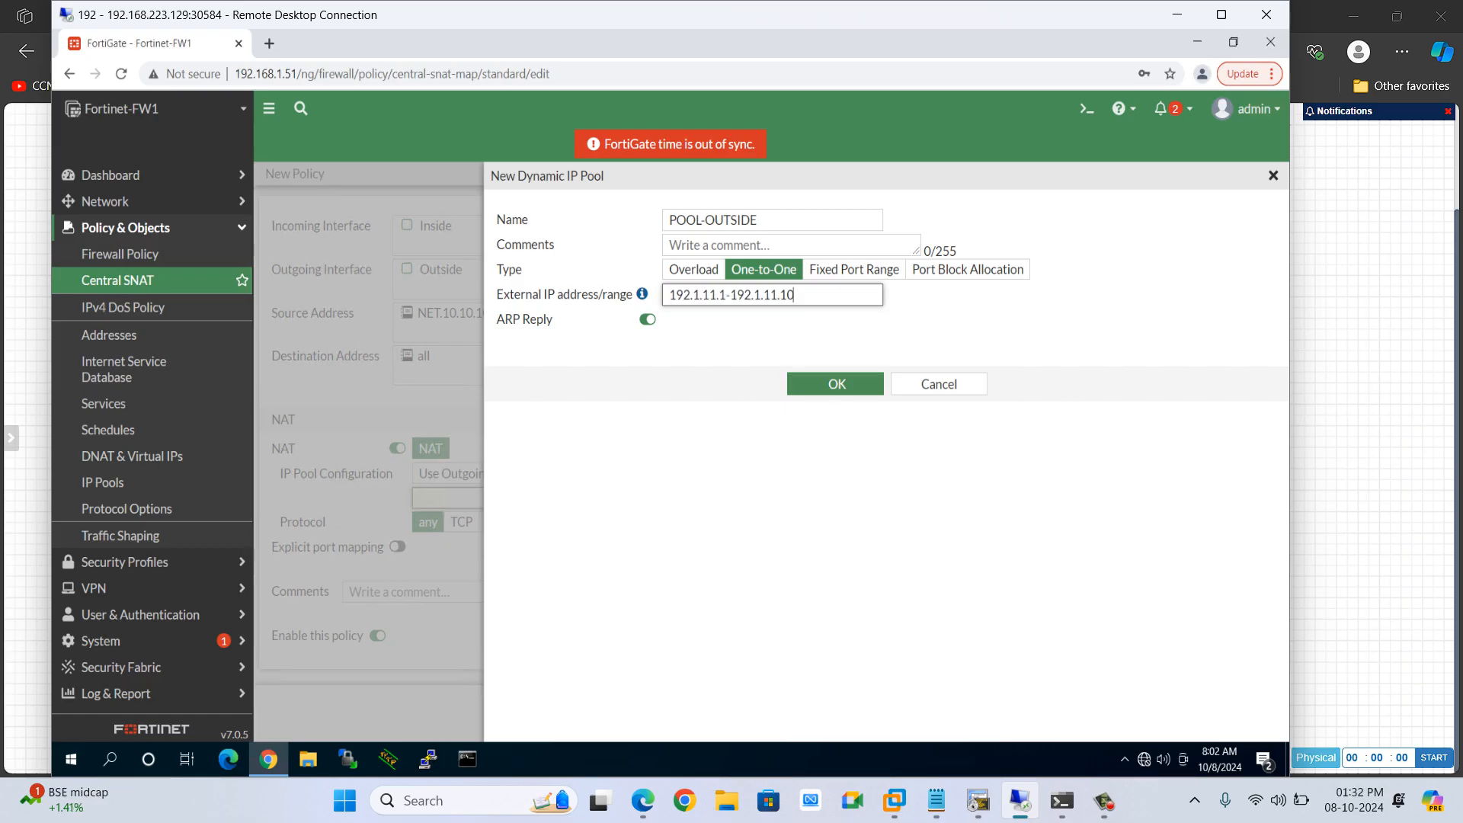
key(alt+Tab)
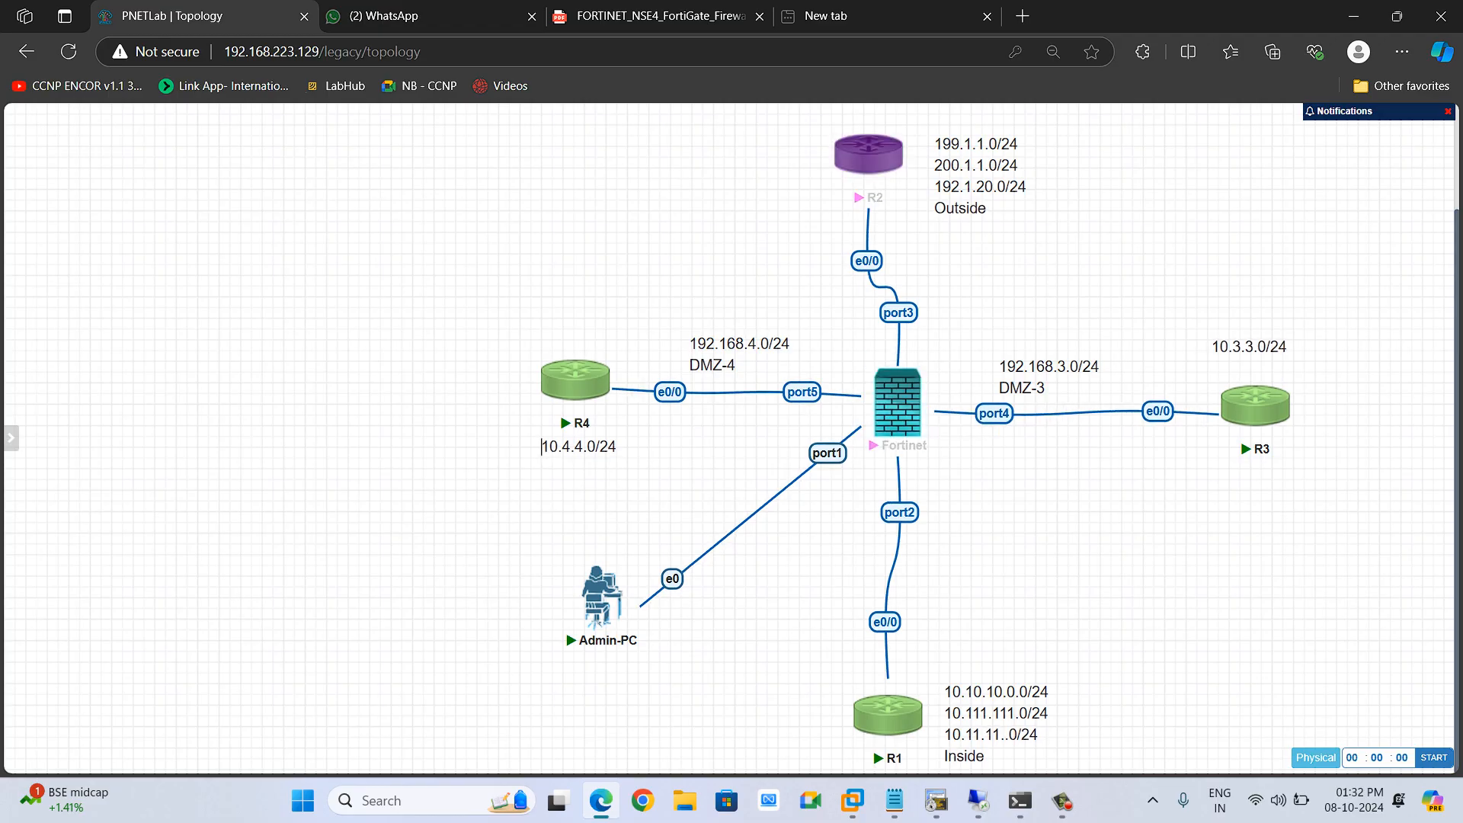
key(alt+Tab)
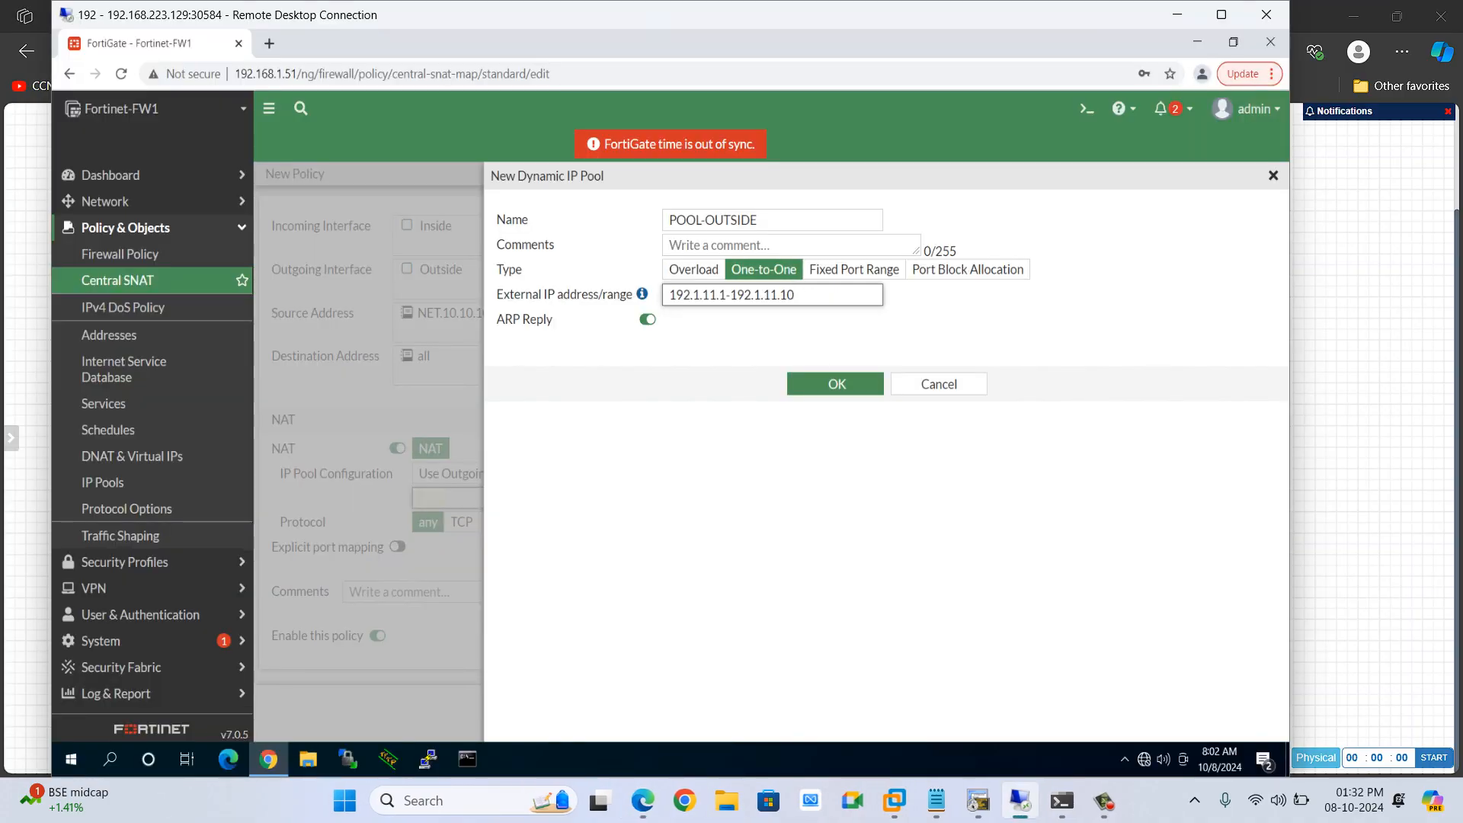
key(ctrl+a)
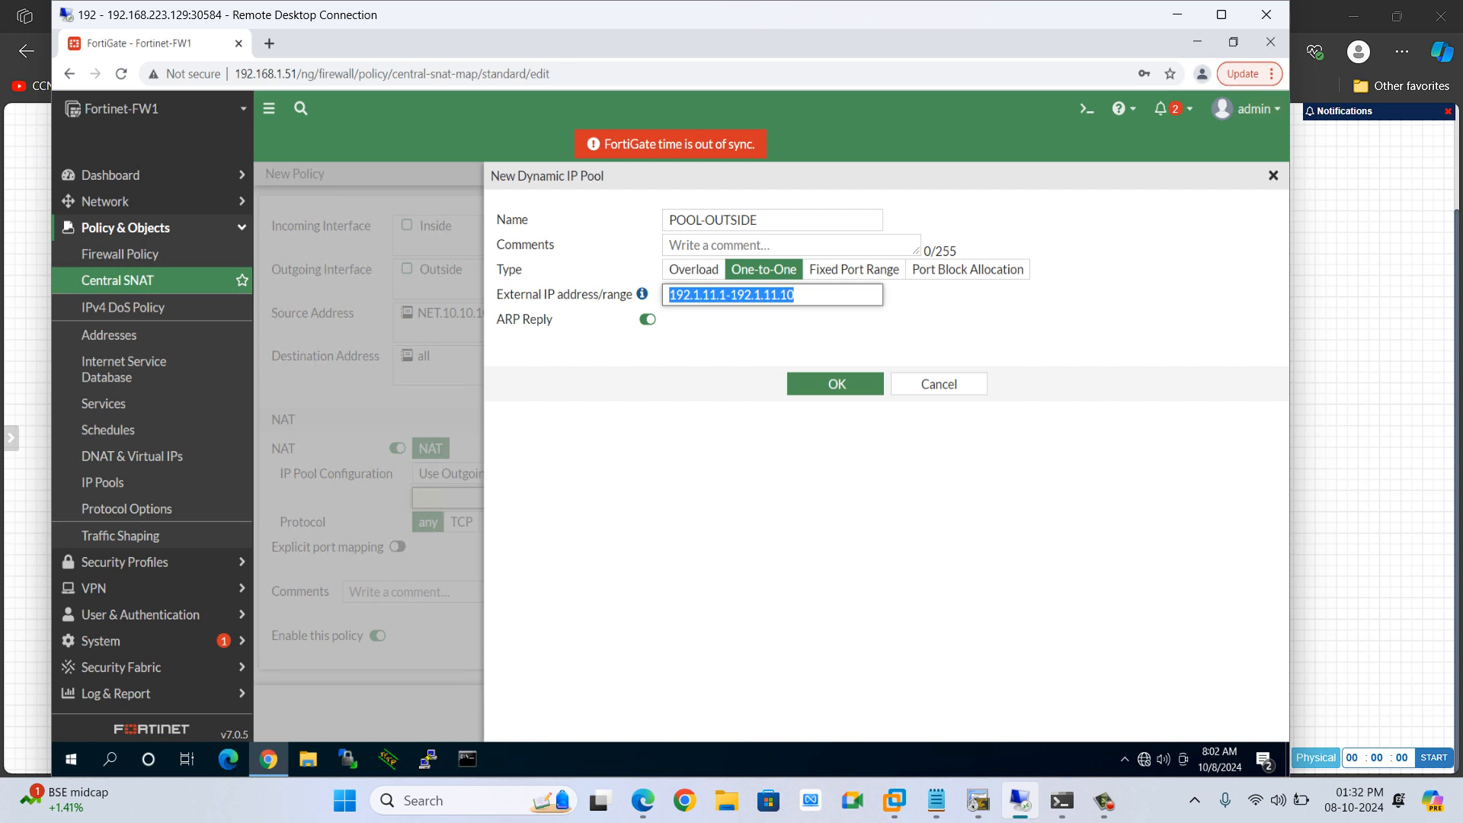
Restore the pool's external IP range to 192.1.20.51-192.1.20.200 and save POOL-OUTSIDE
key(BackSpace)
text(192.1.20.)
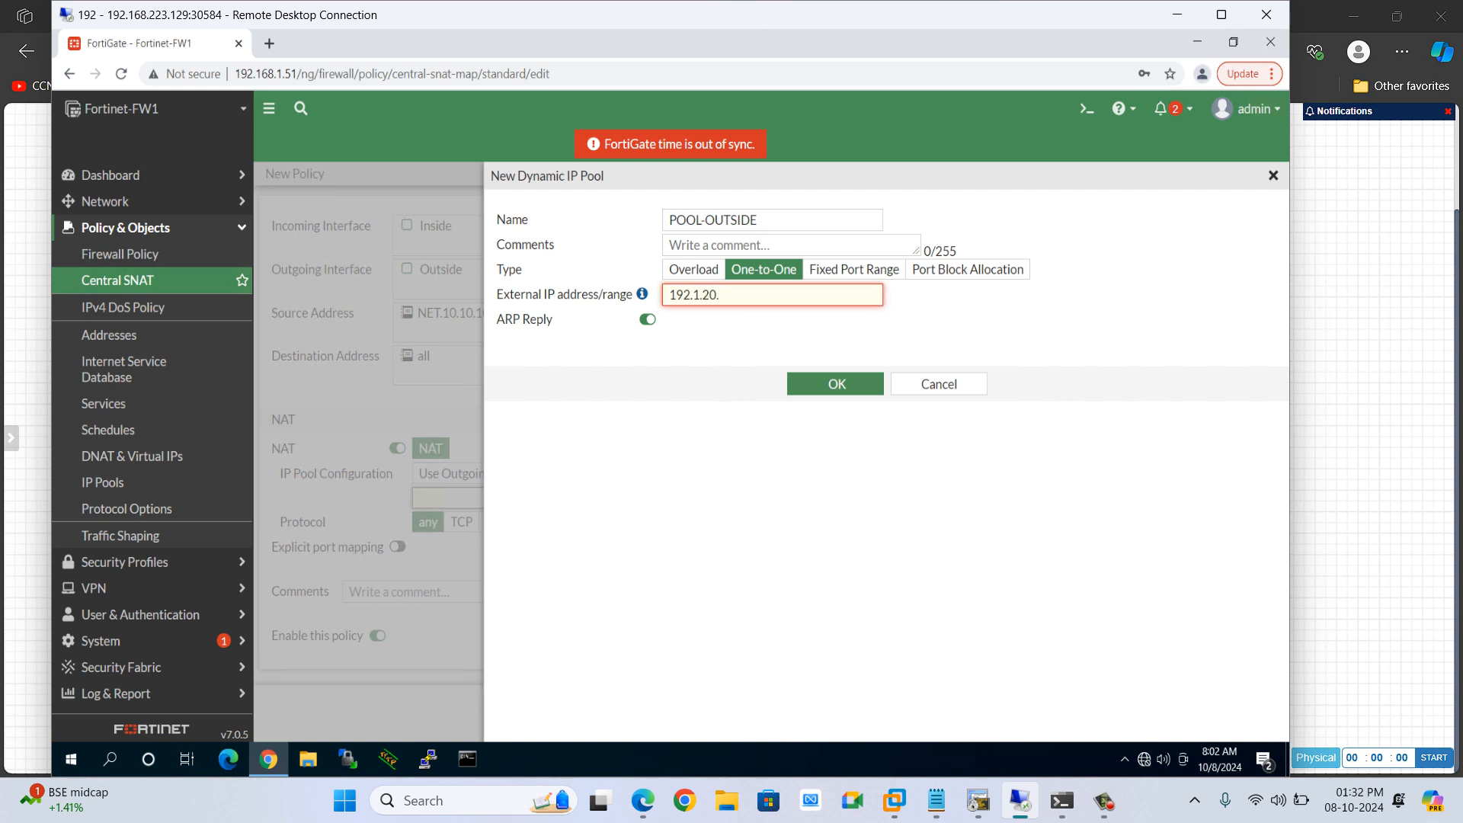
text(51-192.1.20.200)
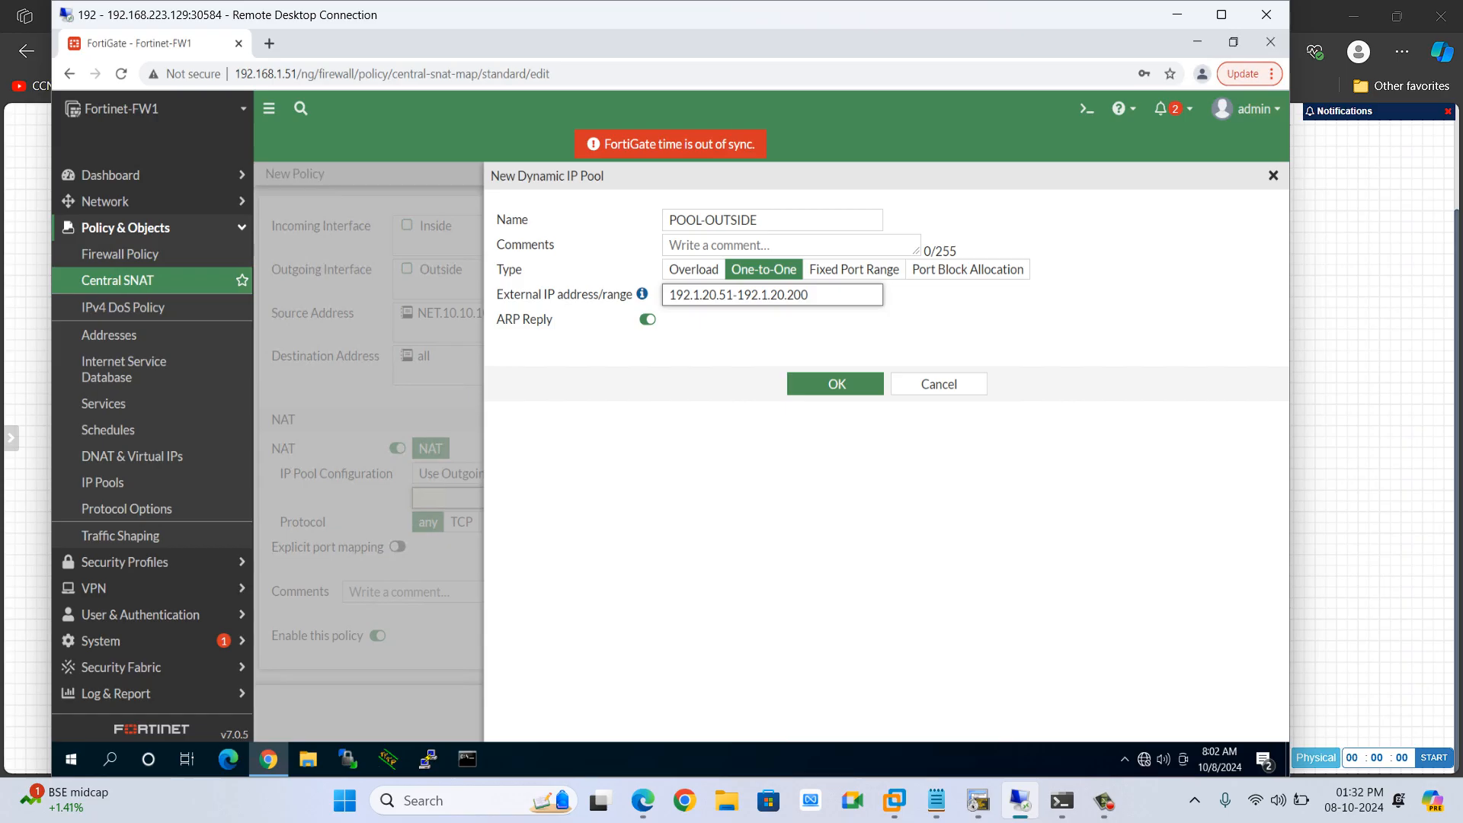
key(Return)
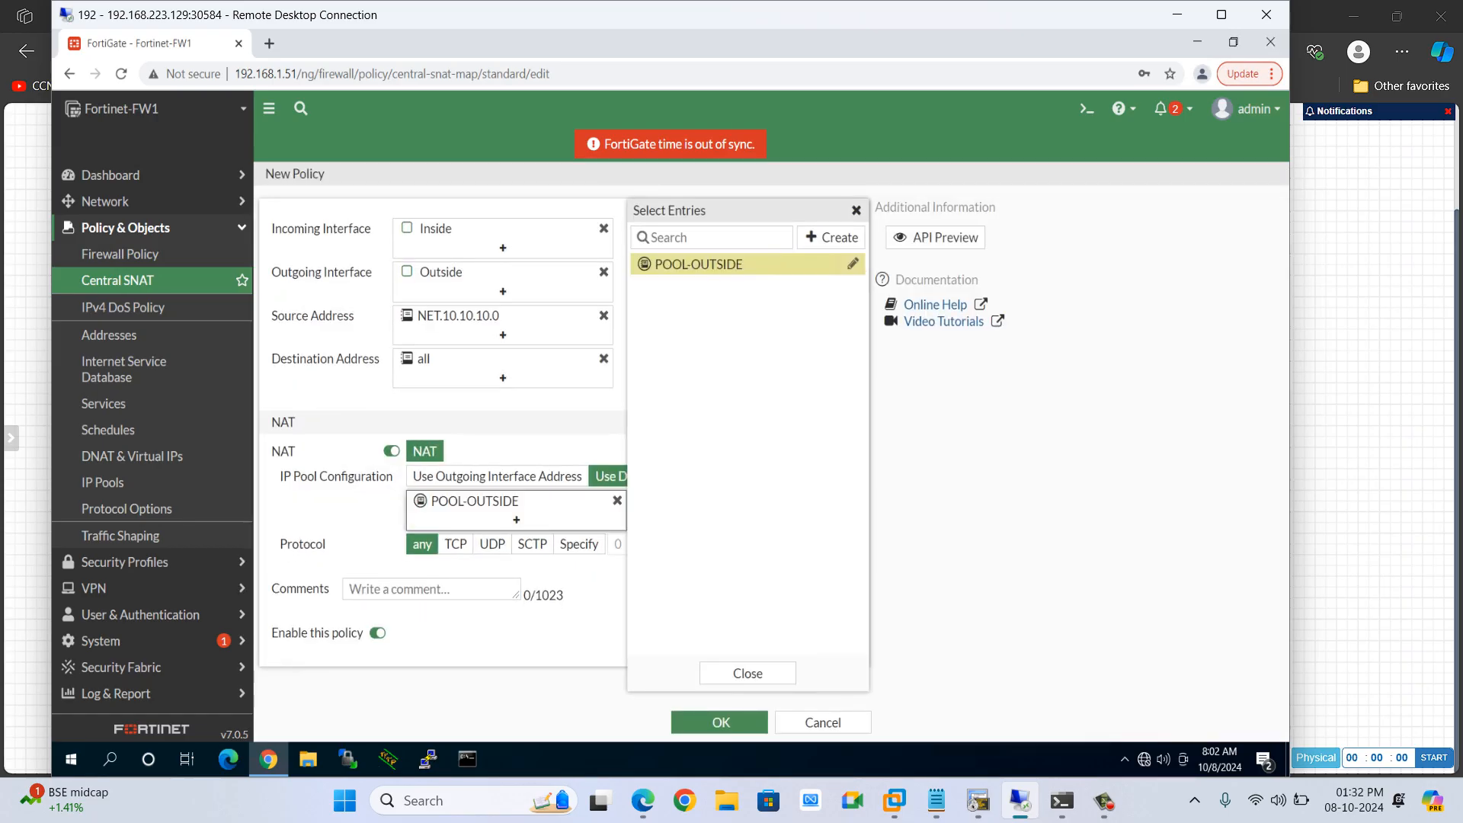
Close the entry list and save the Central SNAT policy using POOL-OUTSIDE as its dynamic IP pool
key(Escape)
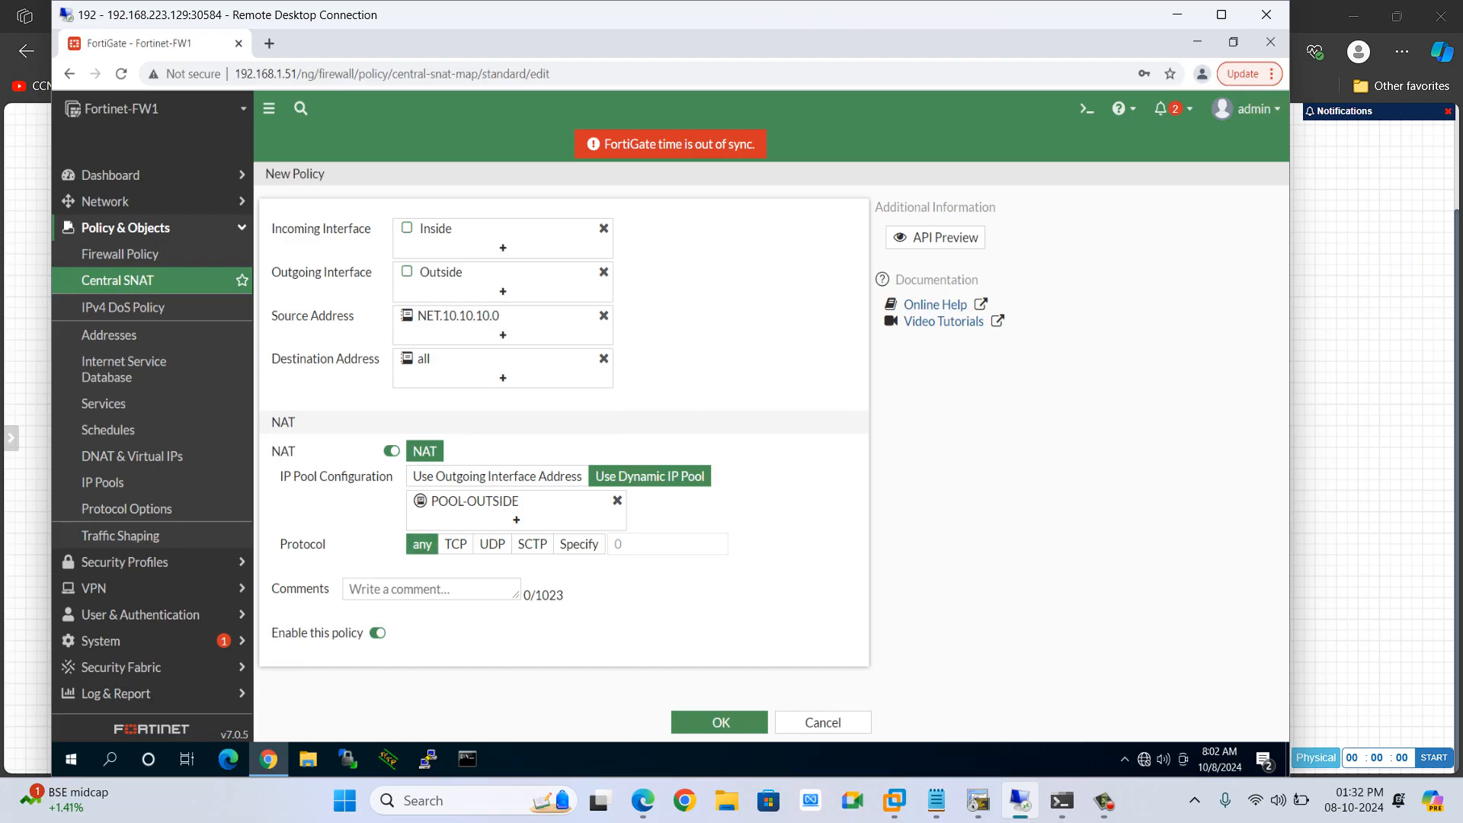
mouse_move(473, 358)
mouse_move(458, 316)
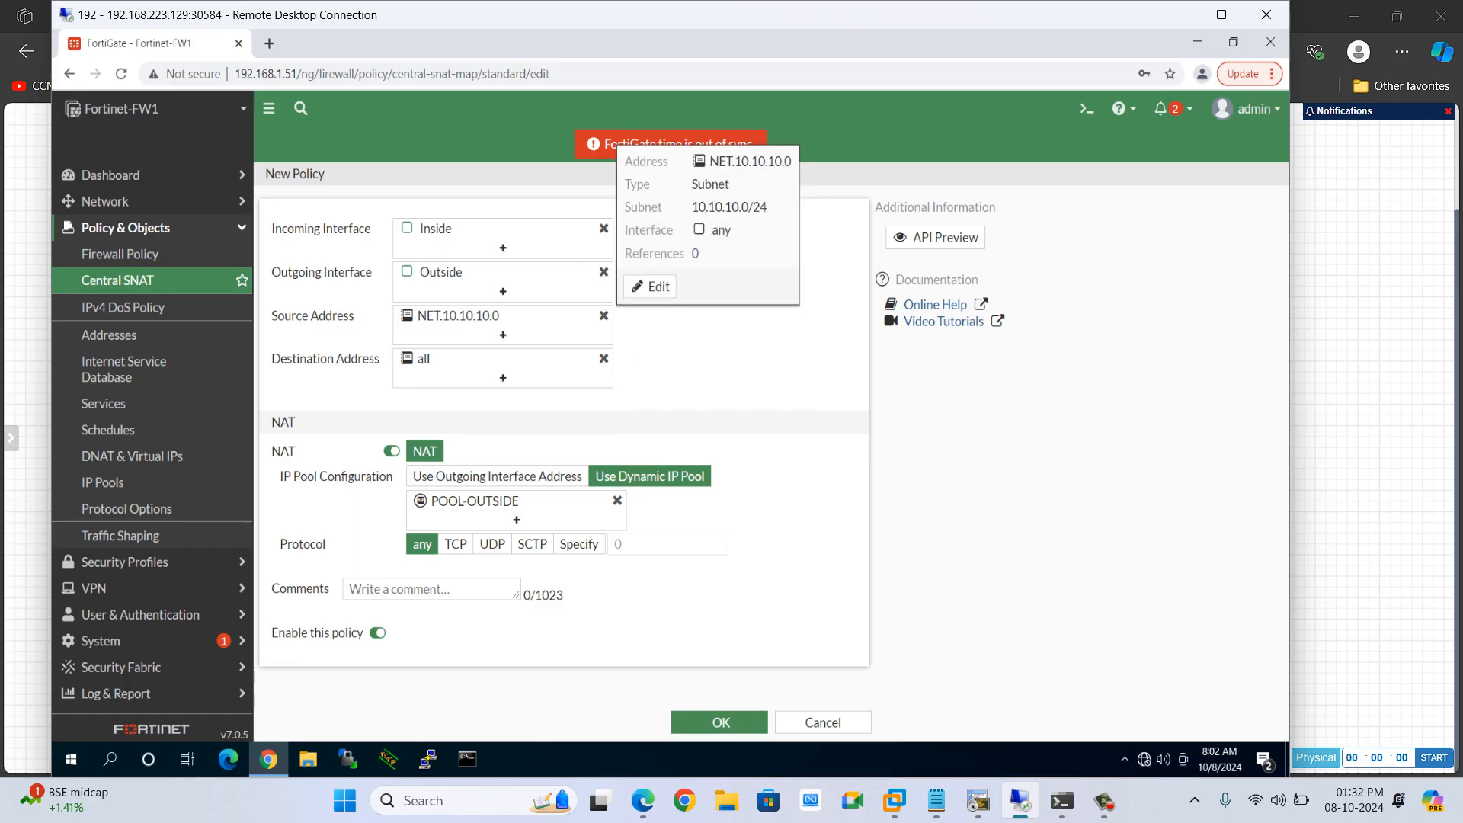
click(720, 722)
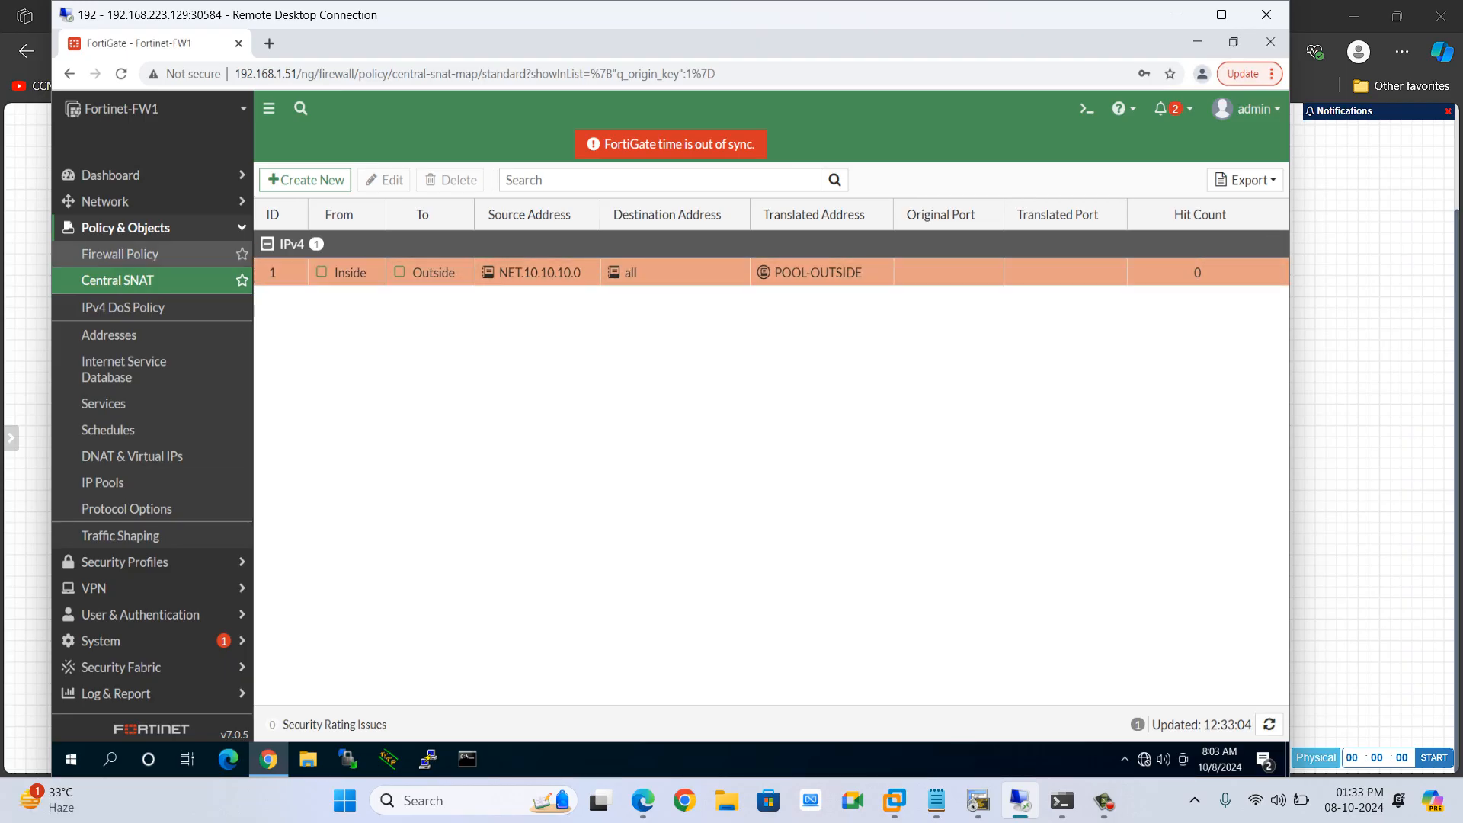
Open a console session to R1 from the lab topology
click(120, 254)
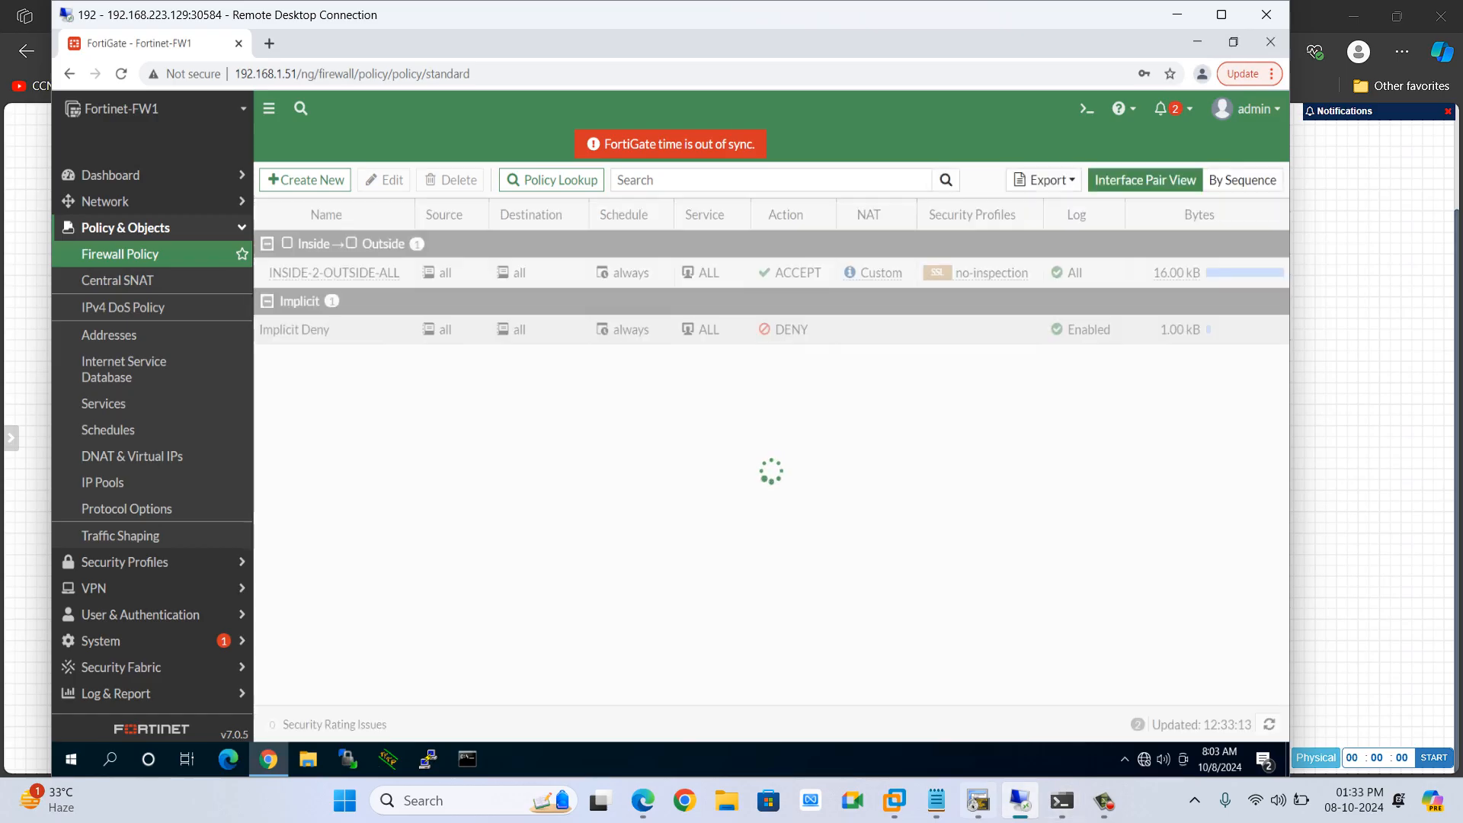
click(978, 800)
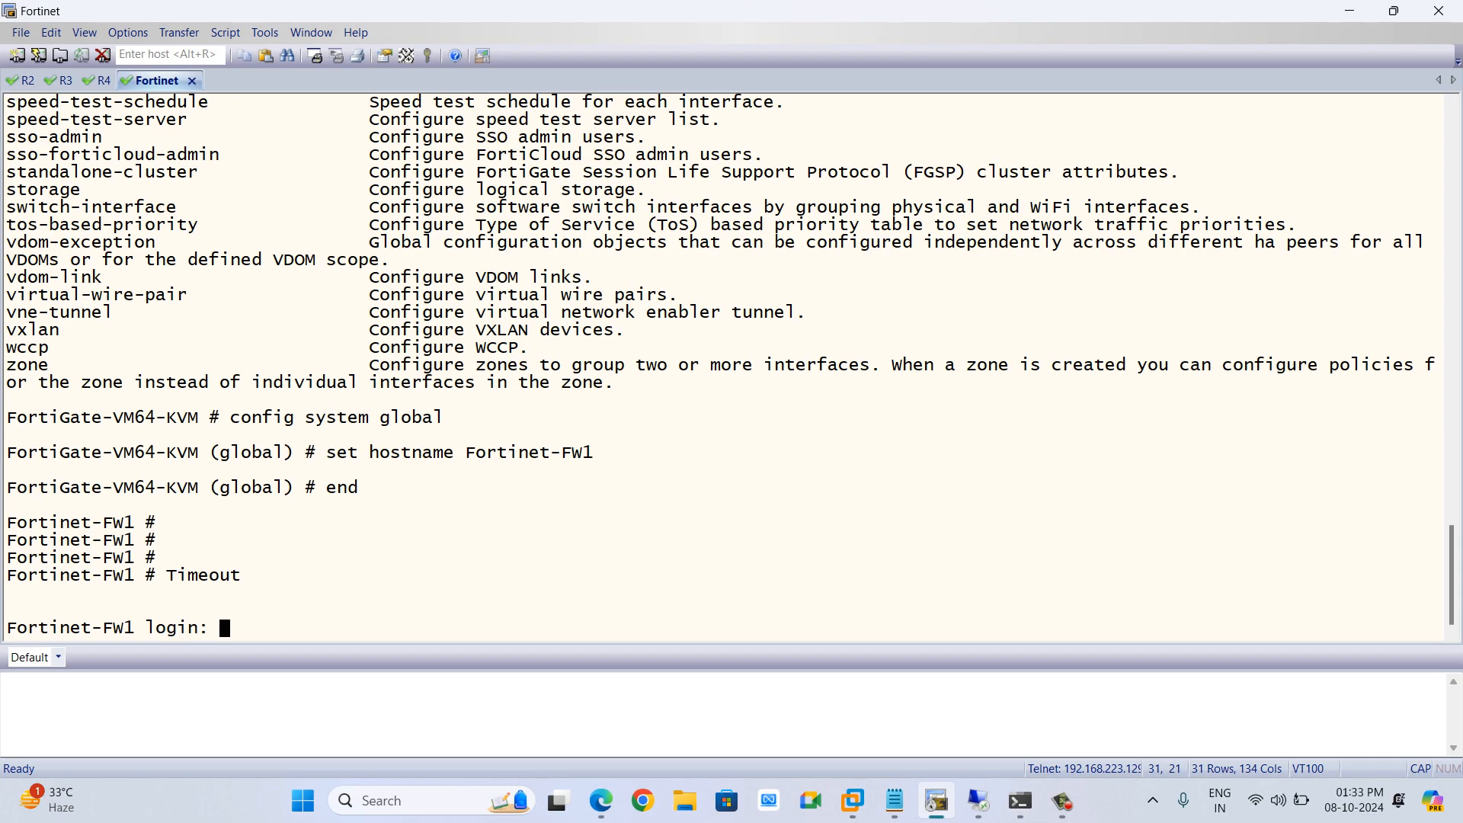
key(alt)
key(alt+Tab)
key(alt+Tab)
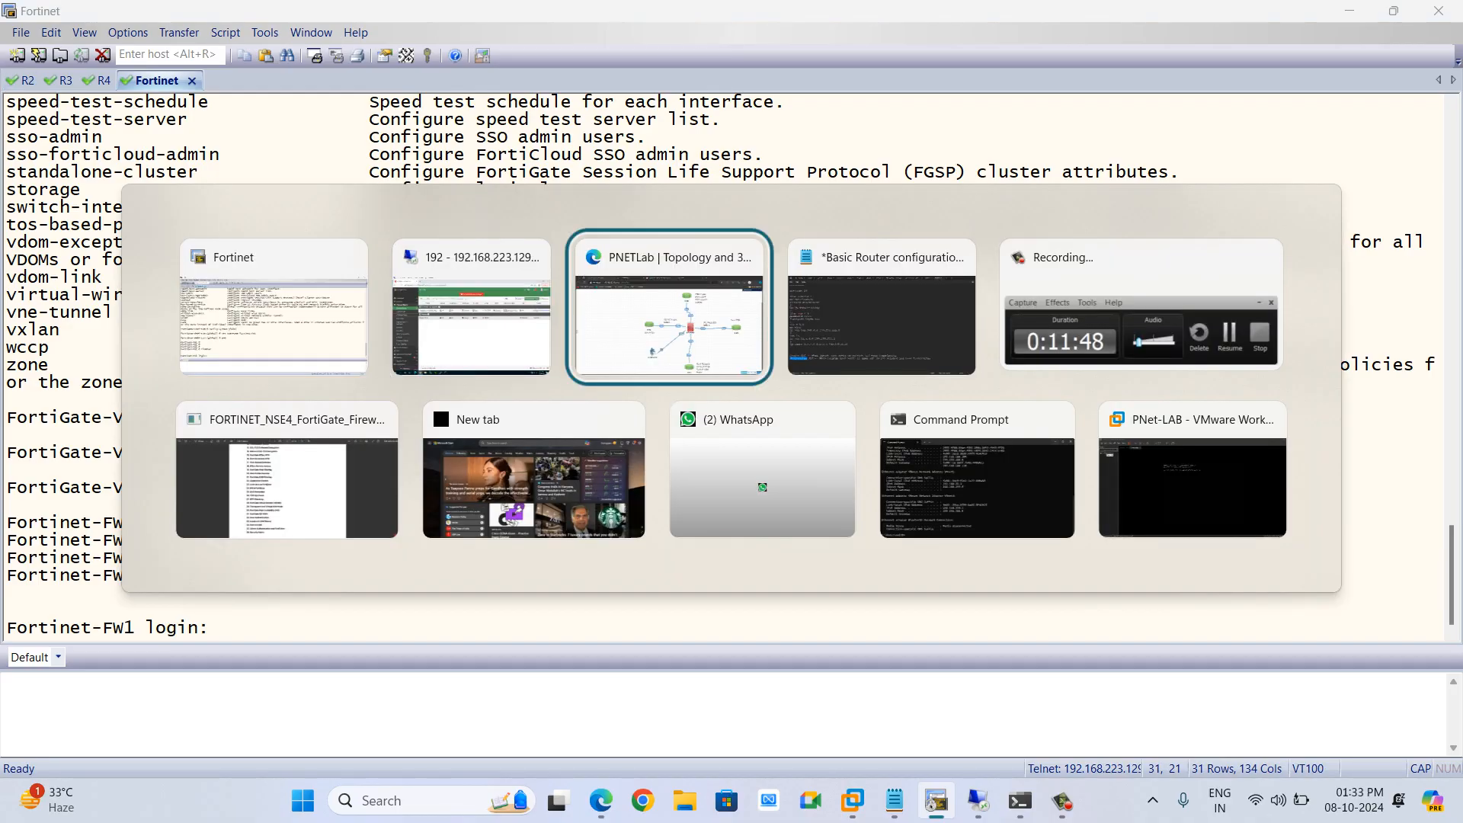
click(913, 707)
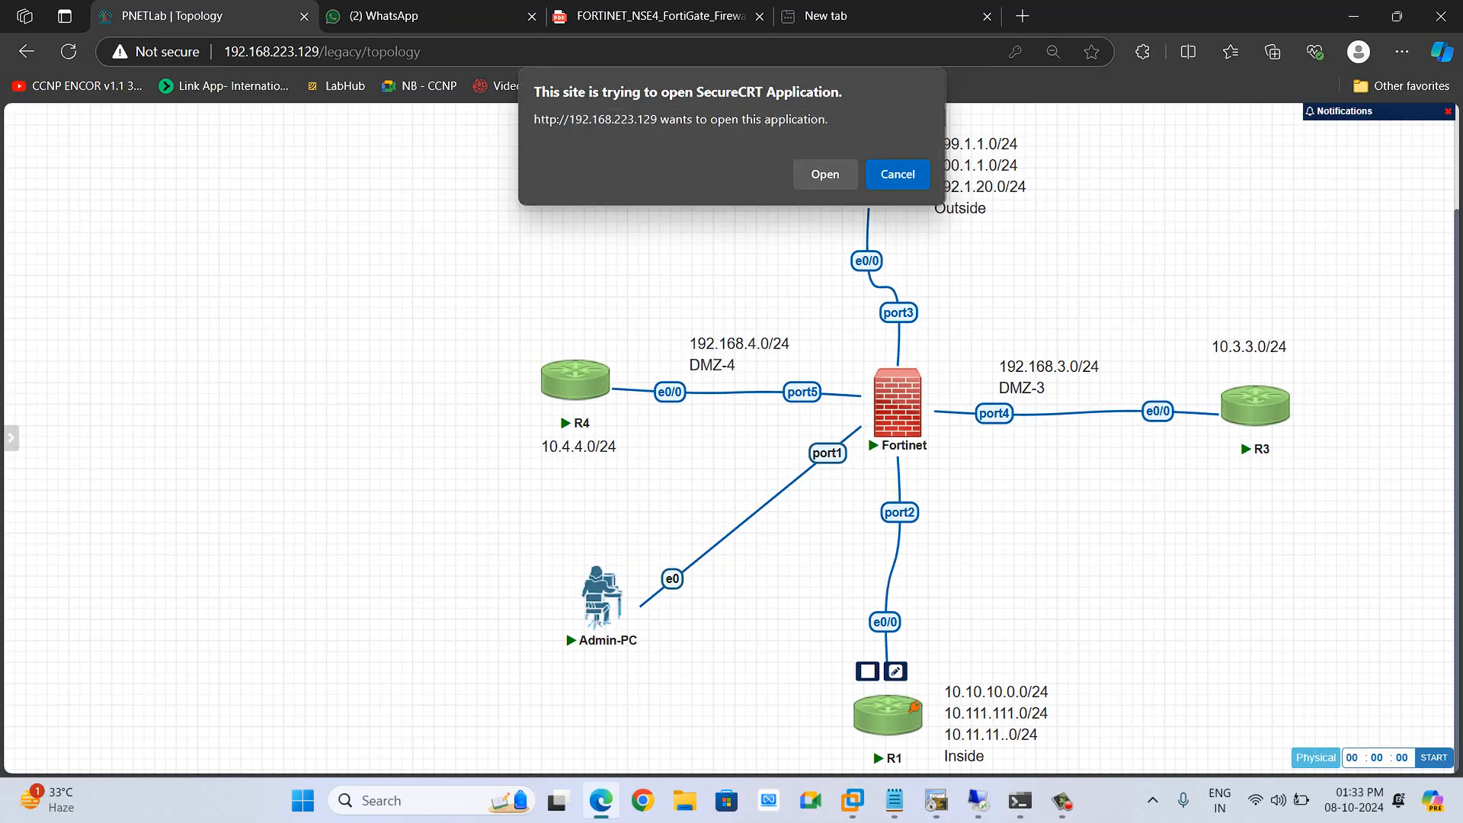
click(825, 174)
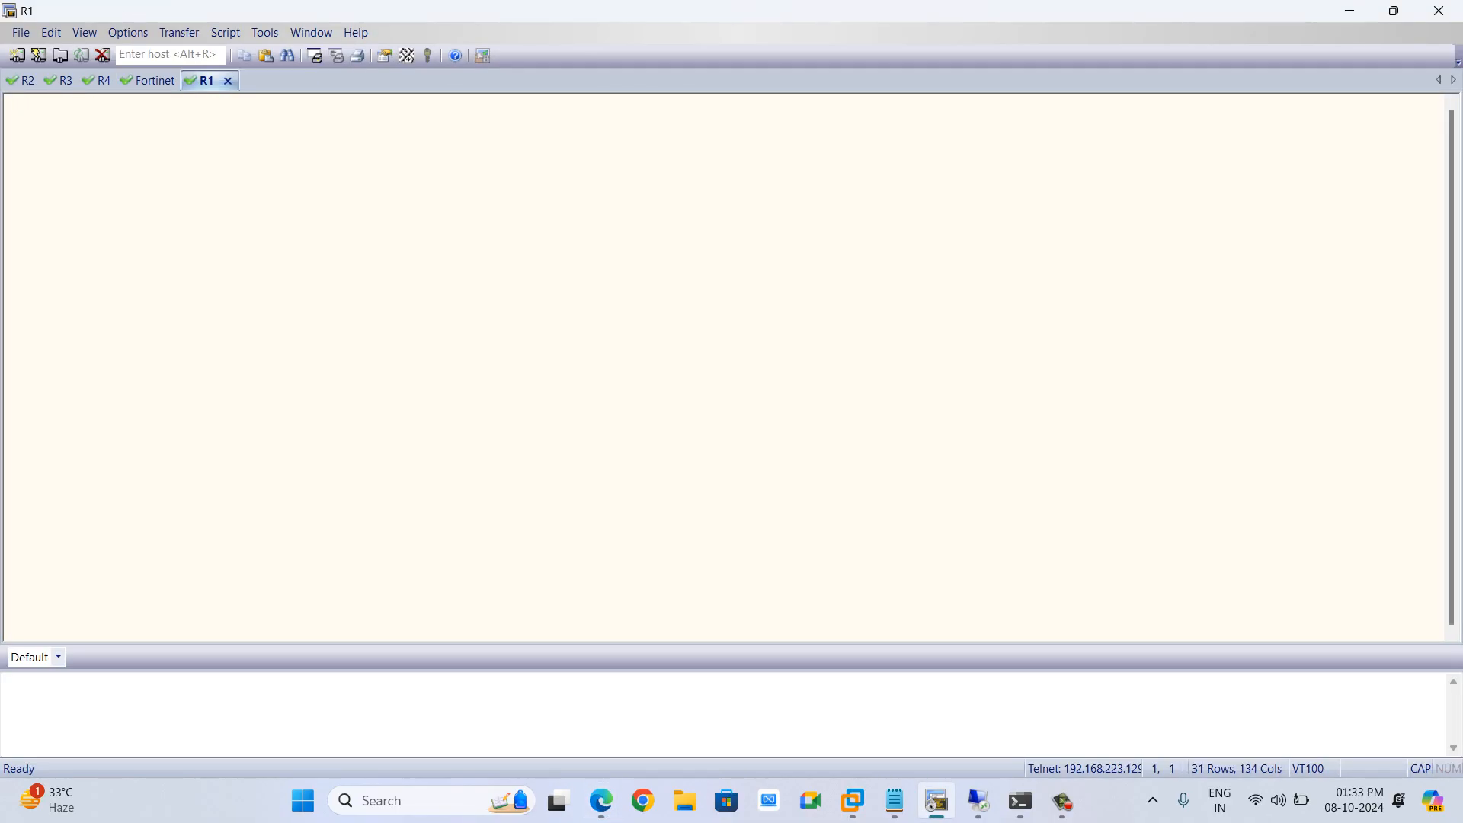
Enter privileged mode on R1 and display its IP routing table
key(Return)
key(Return)
key(Return)
key(Return)
key(Return)
key(Return)
key(Return)
key(Return)
key(Return)
key(Return)
text(EN)
key(Return)
key(Return)
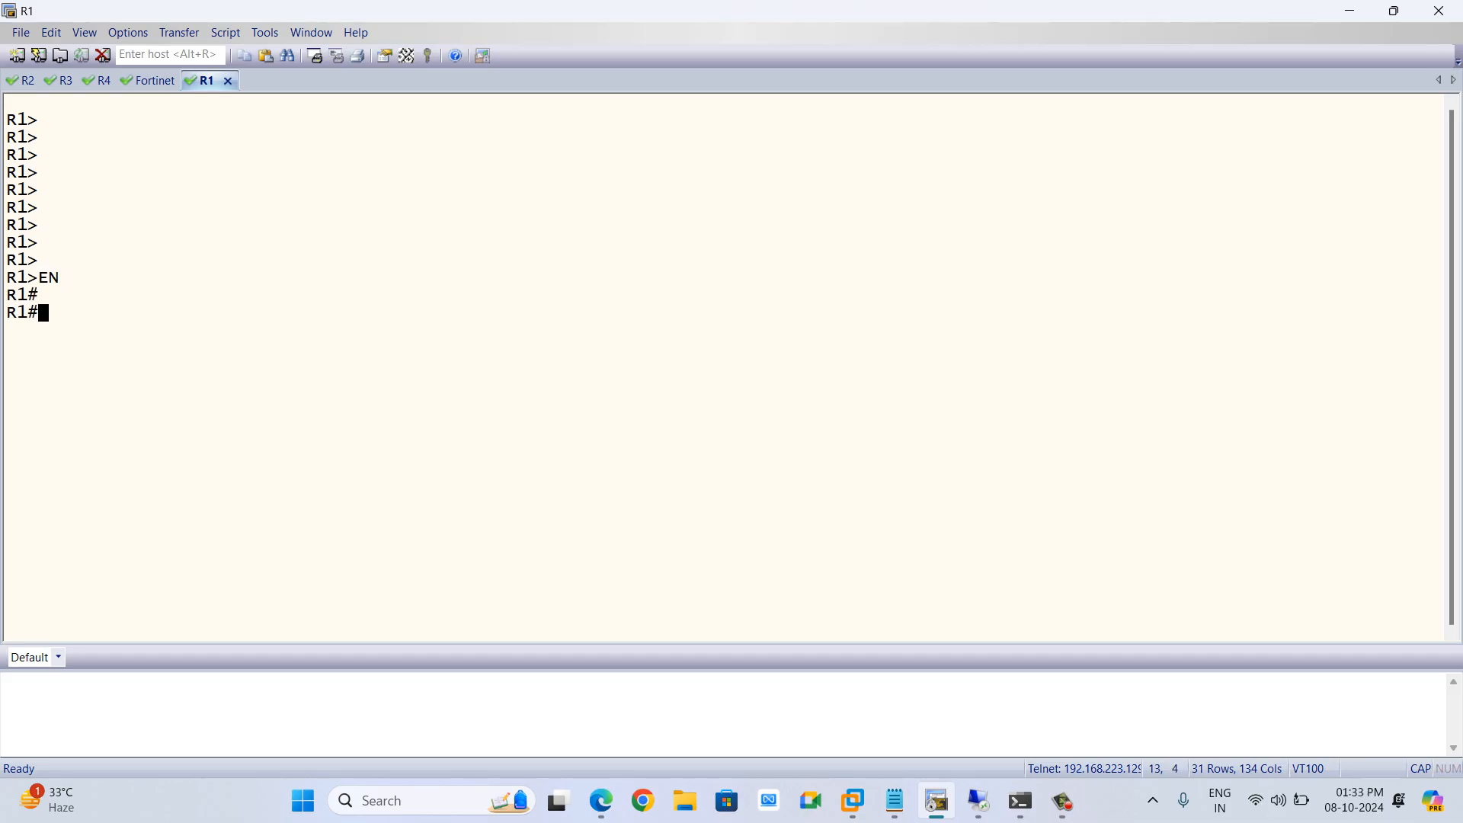
text(sh ip ro)
key(Tab)
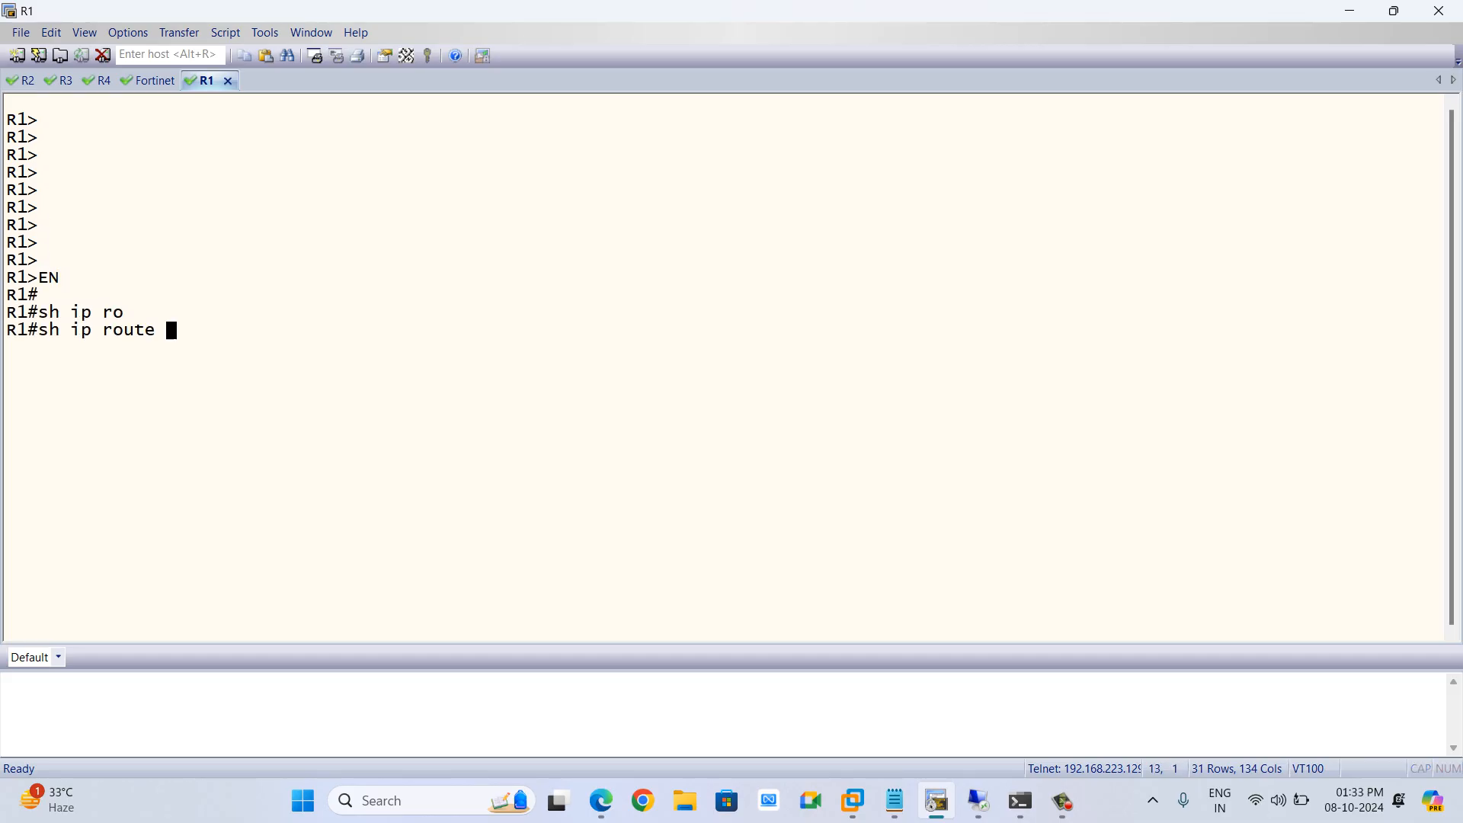
key(Return)
key(space)
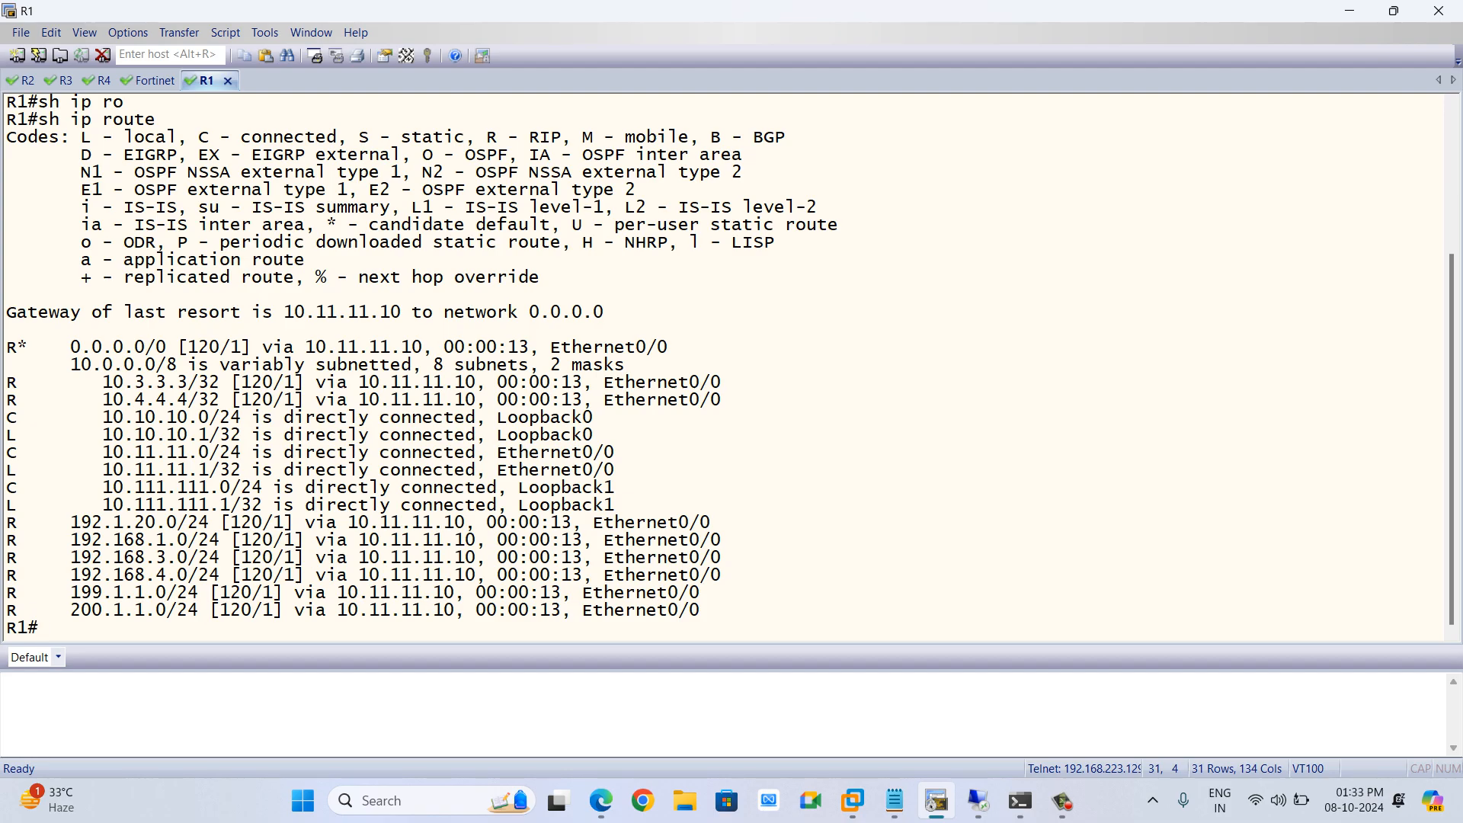
Ping the outside addresses 199.1.1.1 and 200.1.1.1 from R1
text(ping 199.1.1.1)
key(Return)
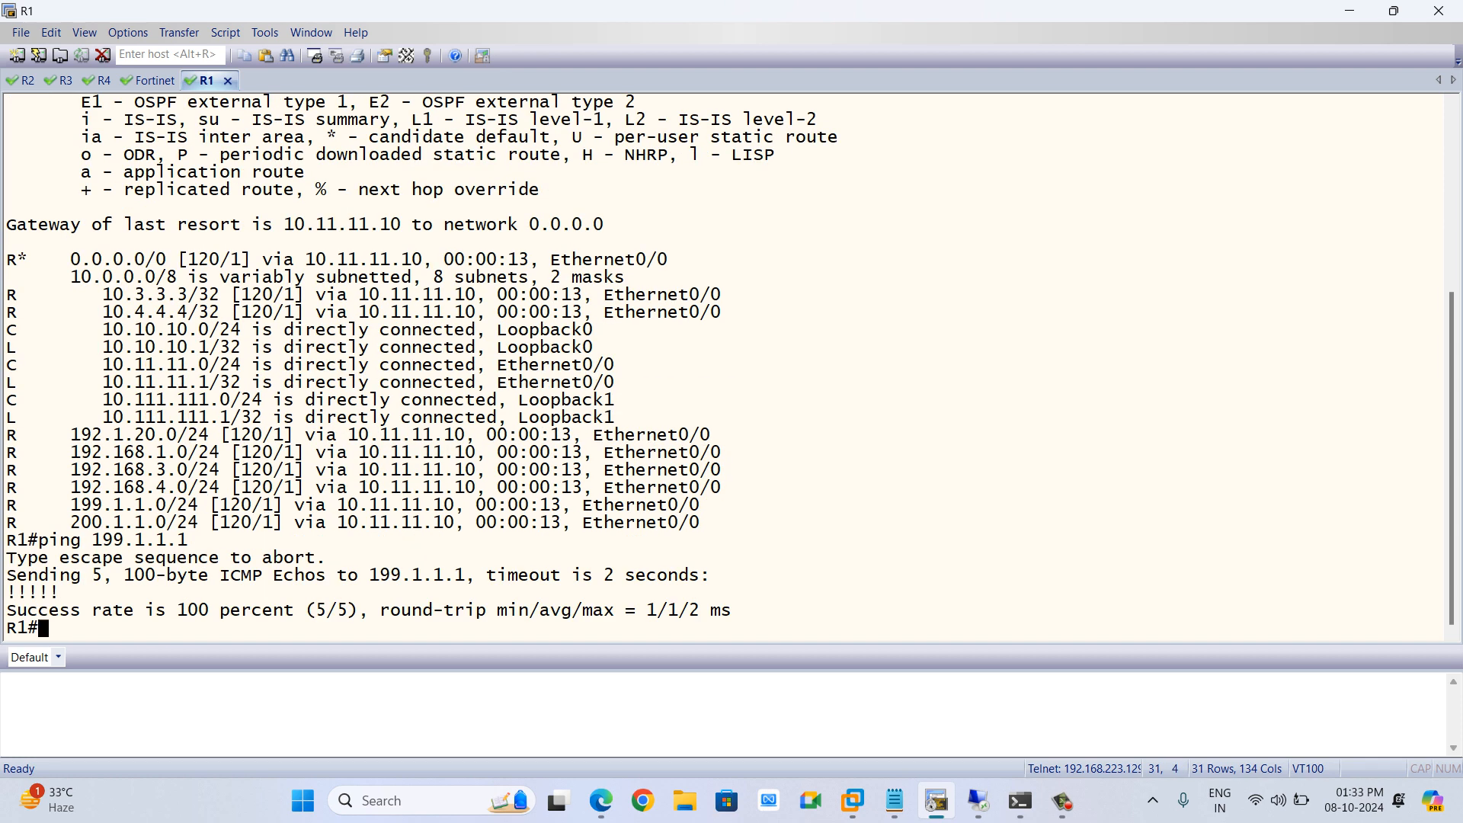
key(Up)
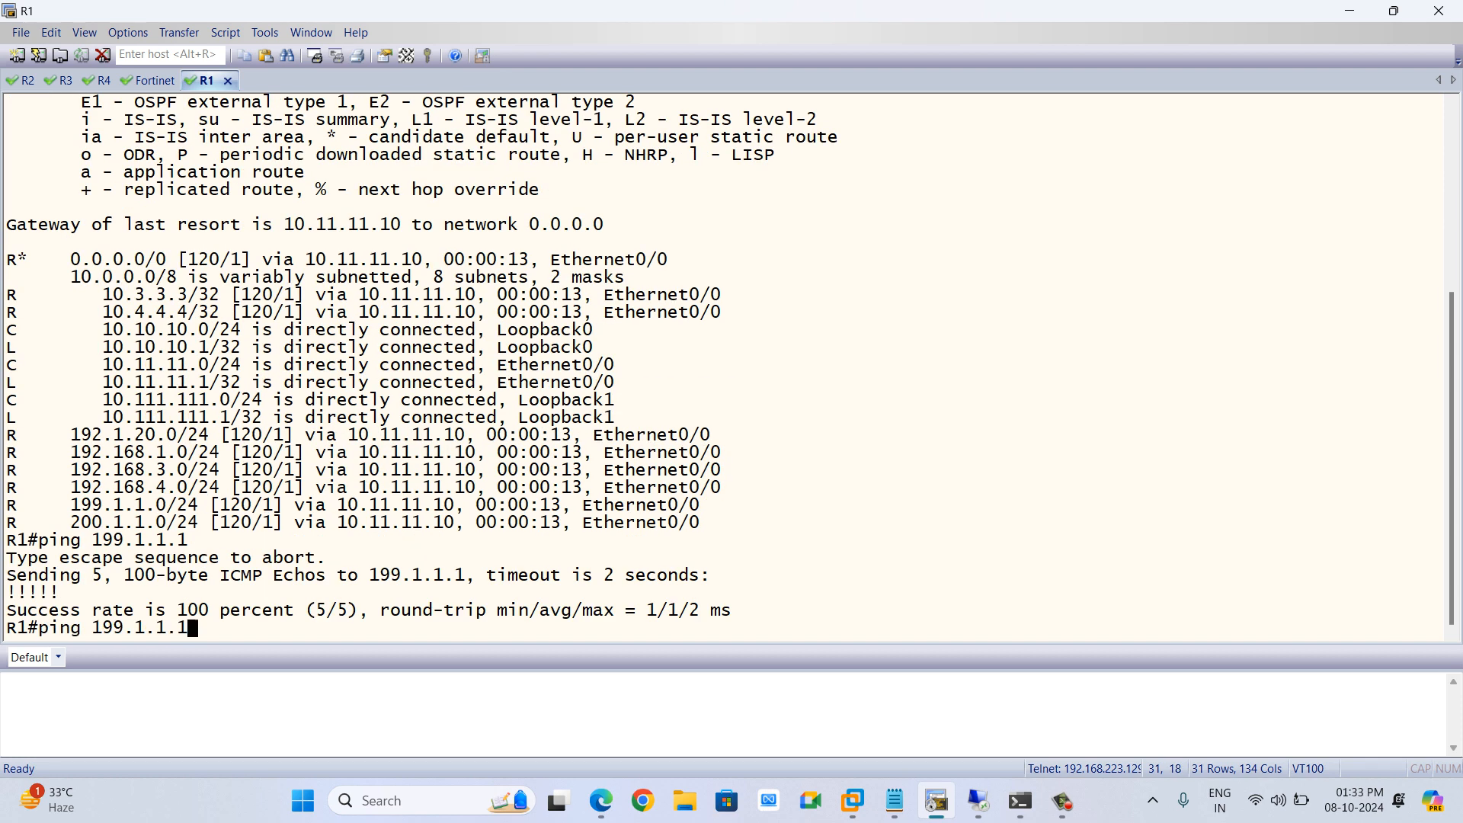
key(BackSpace)
key(BackSpace)
key(BackSpace)
key(BackSpace)
key(BackSpace)
key(BackSpace)
key(BackSpace)
key(BackSpace)
key(BackSpace)
text(200.1.1.1)
key(Return)
Open the INSIDE-2-OUTSIDE-ALL firewall policy on the FortiGate and examine its settings
key(alt+Tab)
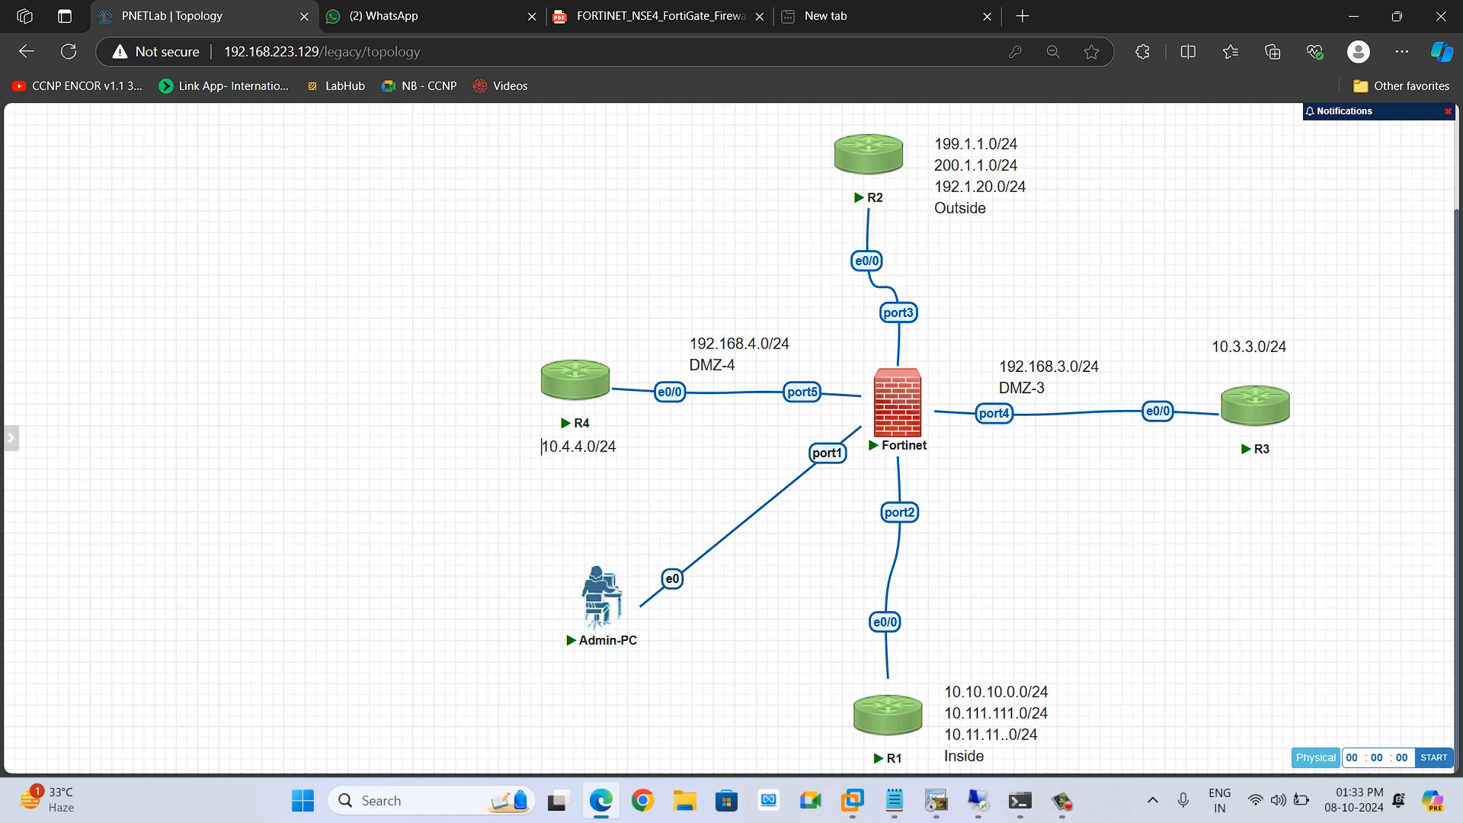
key(alt+Tab)
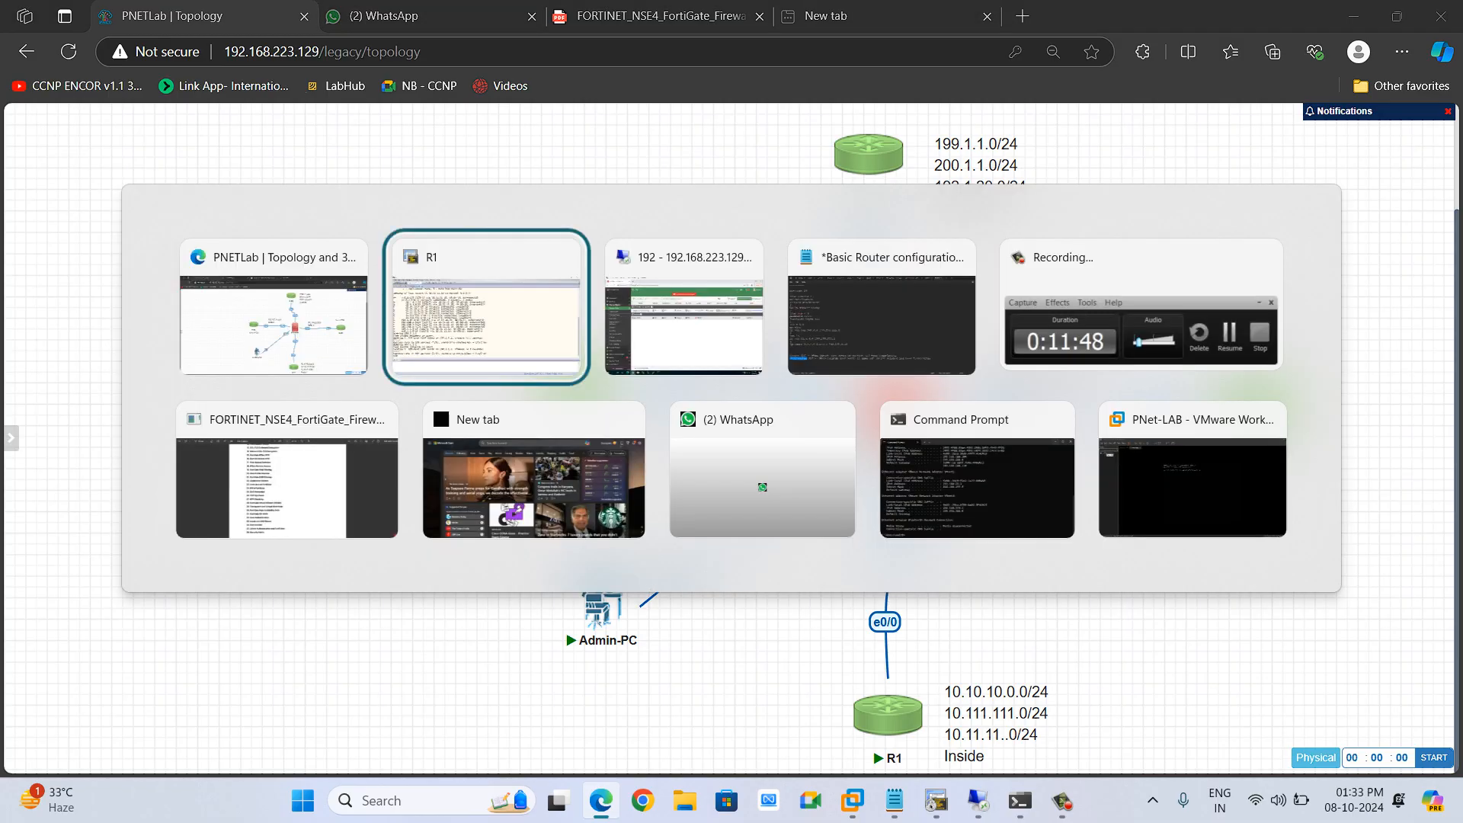
key(alt+Tab)
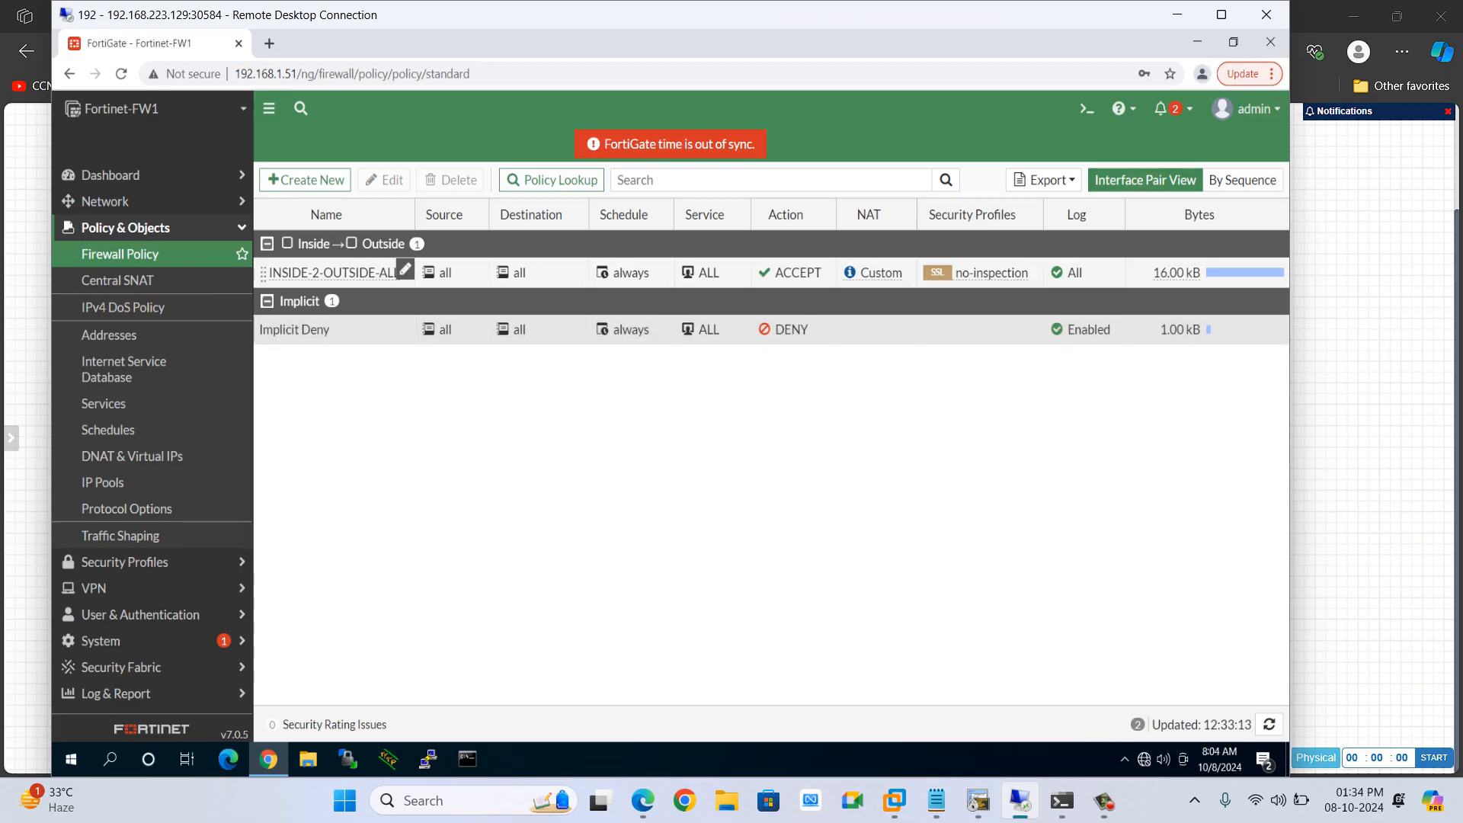
double_click(404, 272)
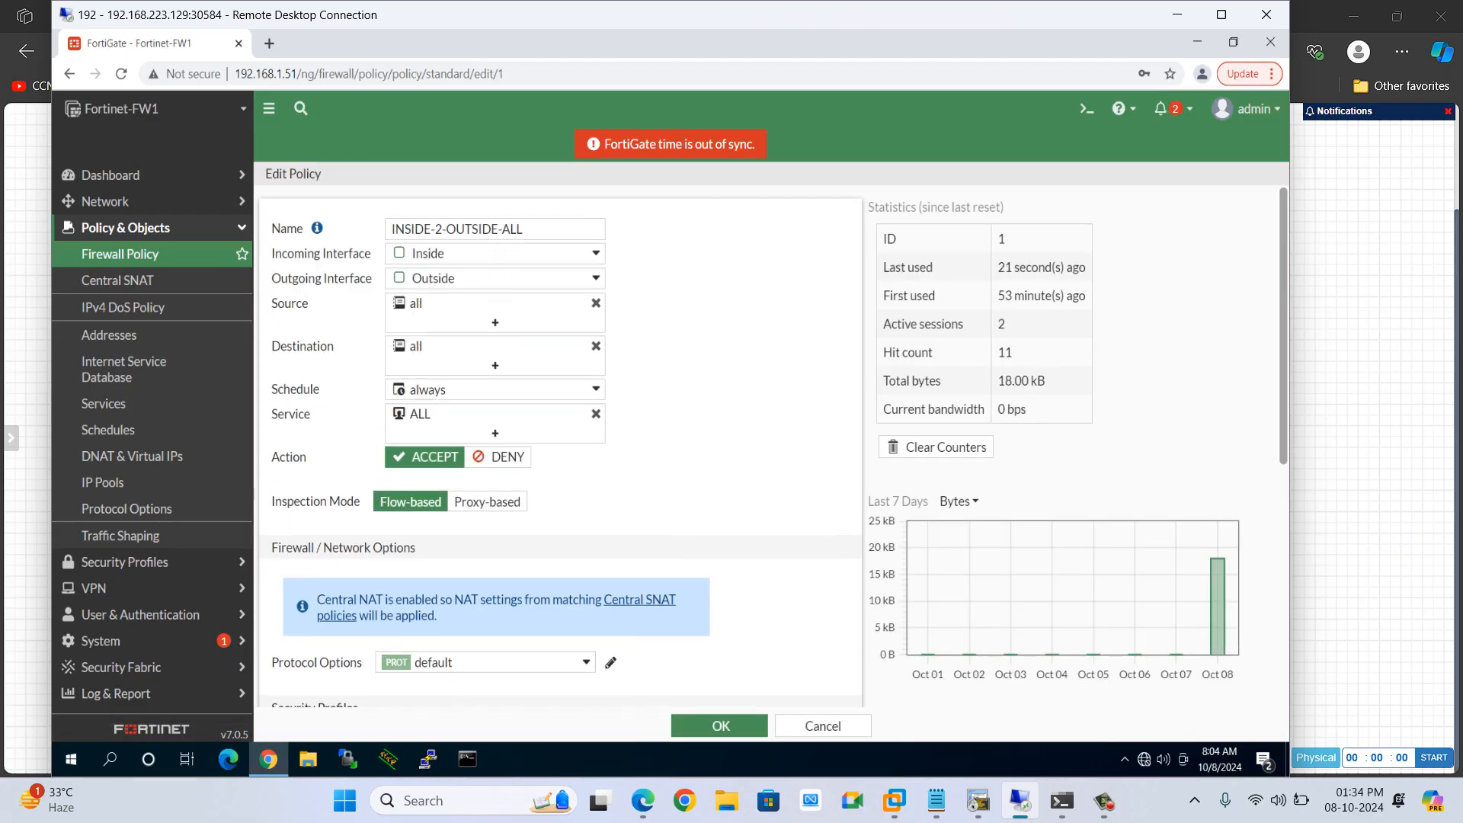
scroll(561, 447, down, 2)
scroll(560, 447, up, 2)
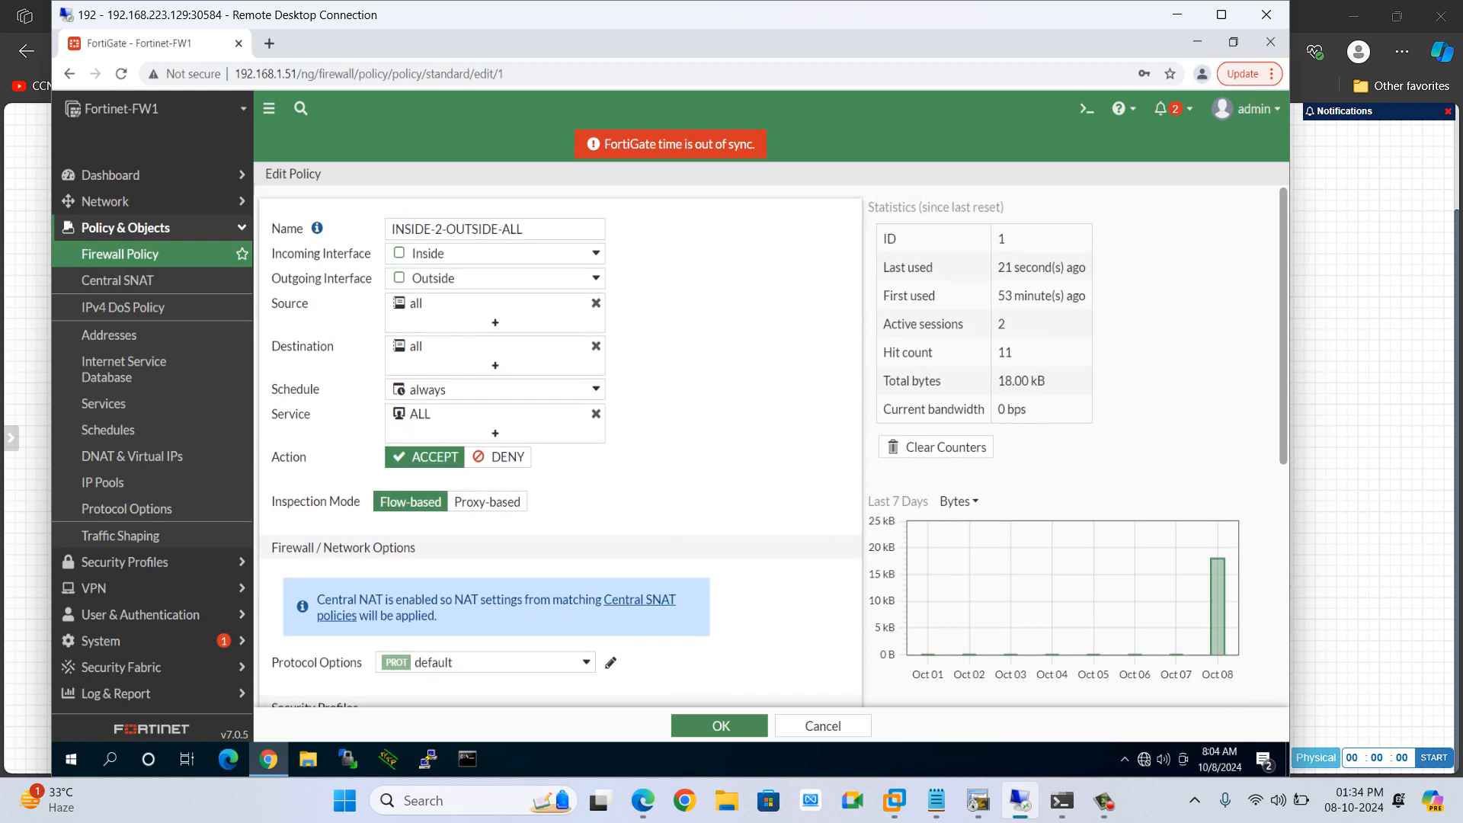
scroll(560, 447, down, 4)
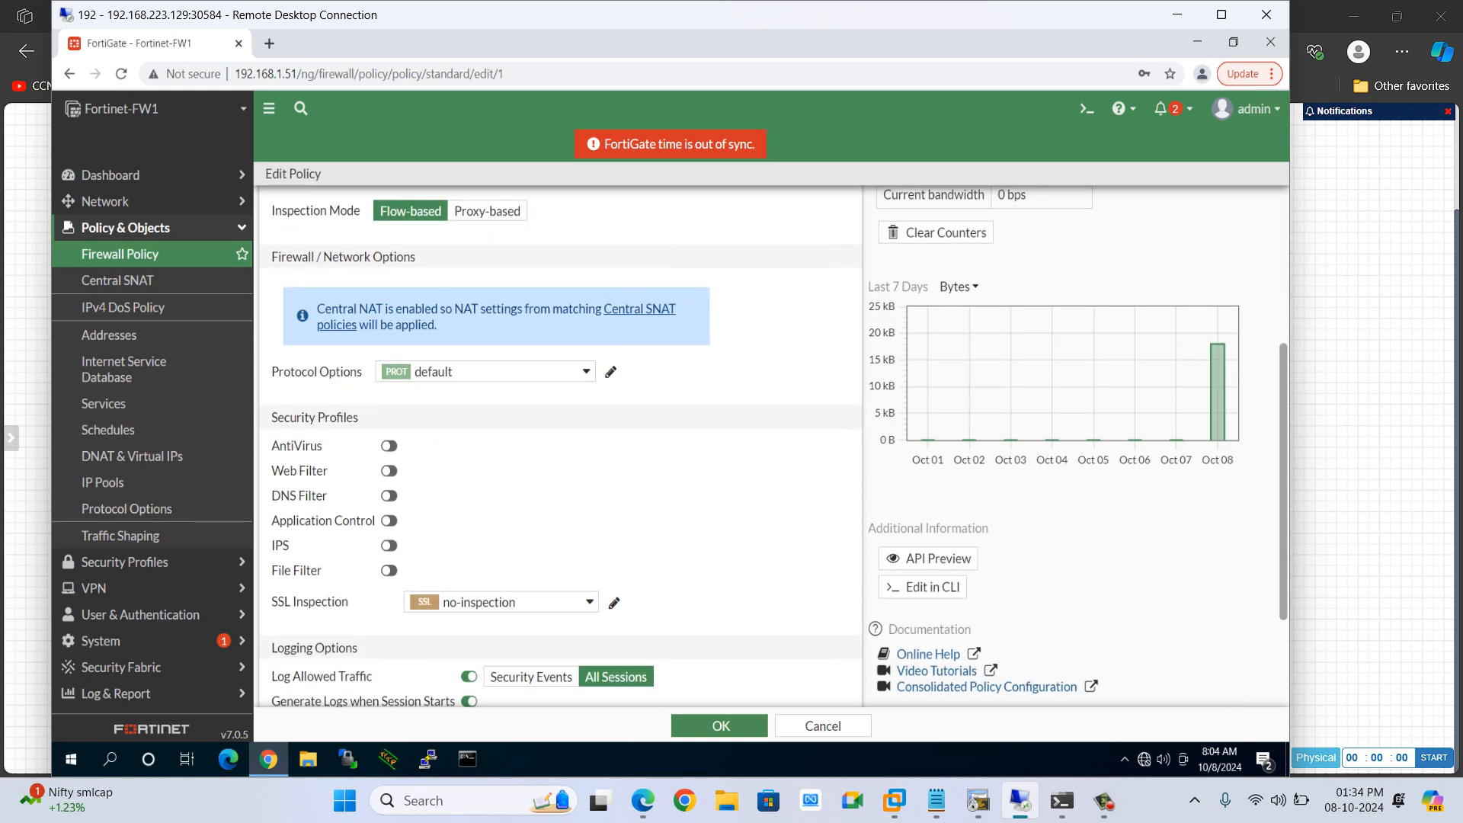
scroll(560, 448, down, 2)
scroll(560, 447, up, 4)
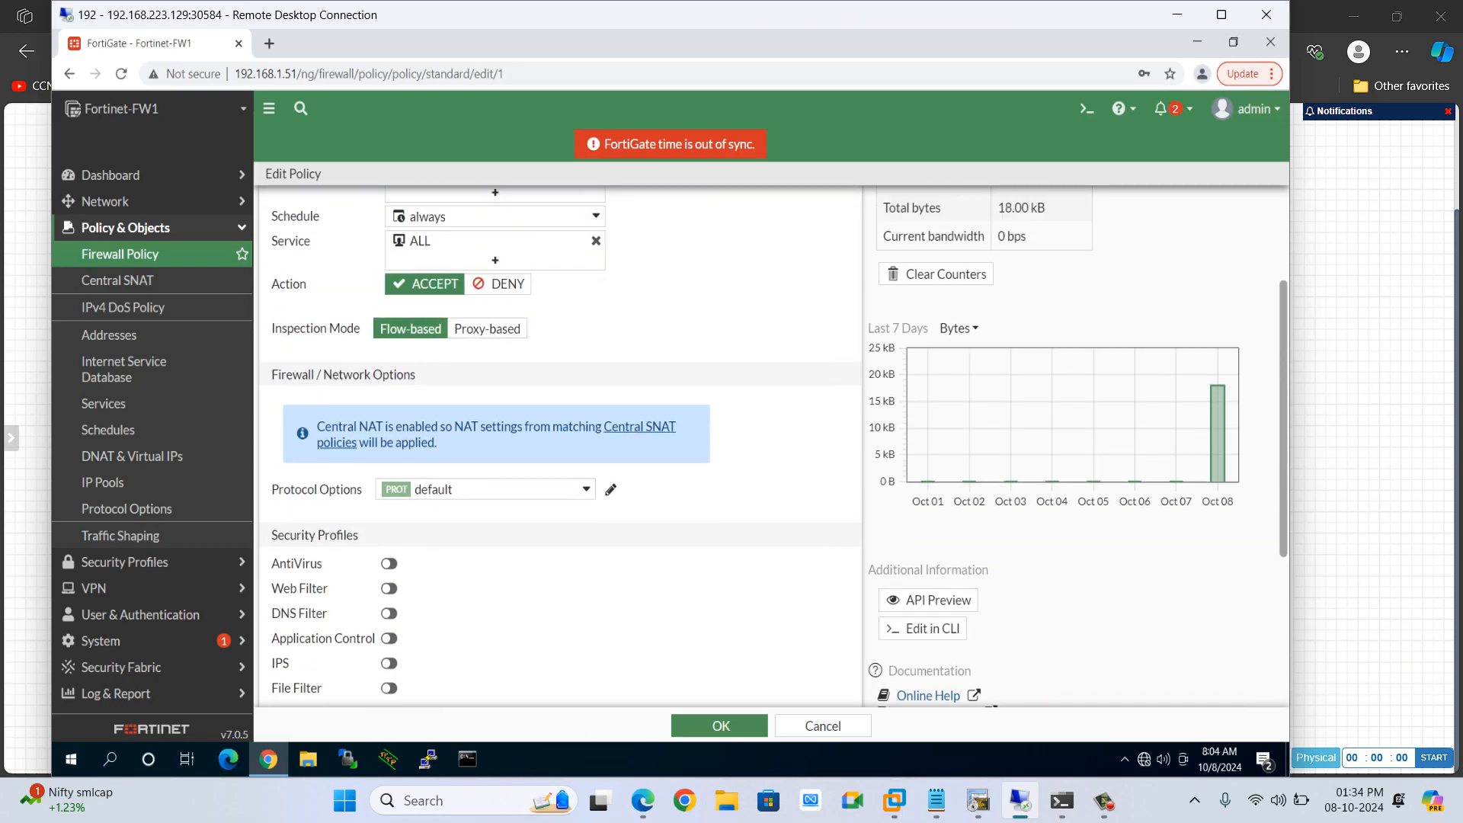
Compare the Central SNAT policy with the firewall policy and open the Central SNAT policy for review
click(117, 280)
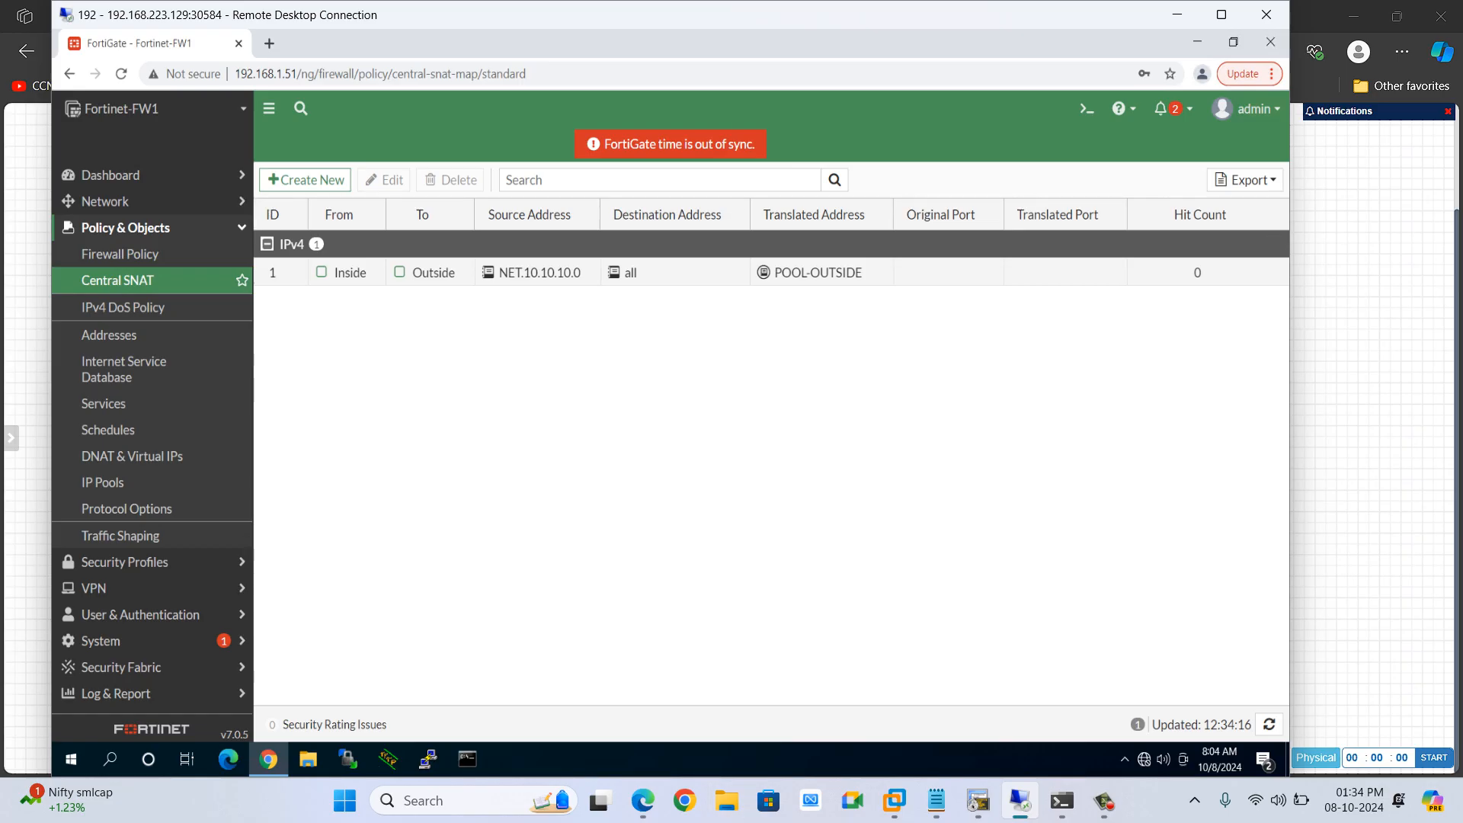
mouse_move(539, 273)
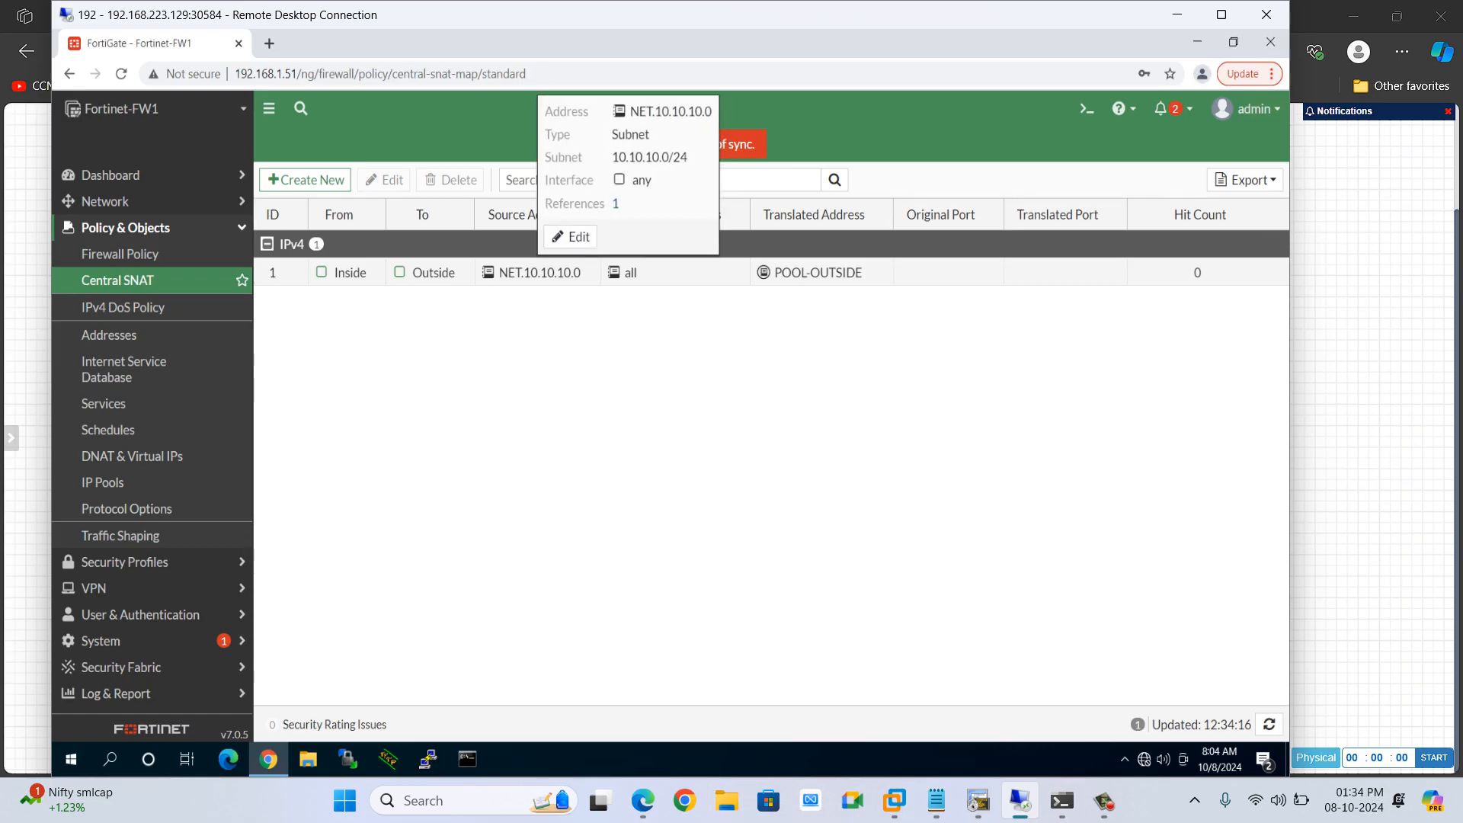
click(119, 254)
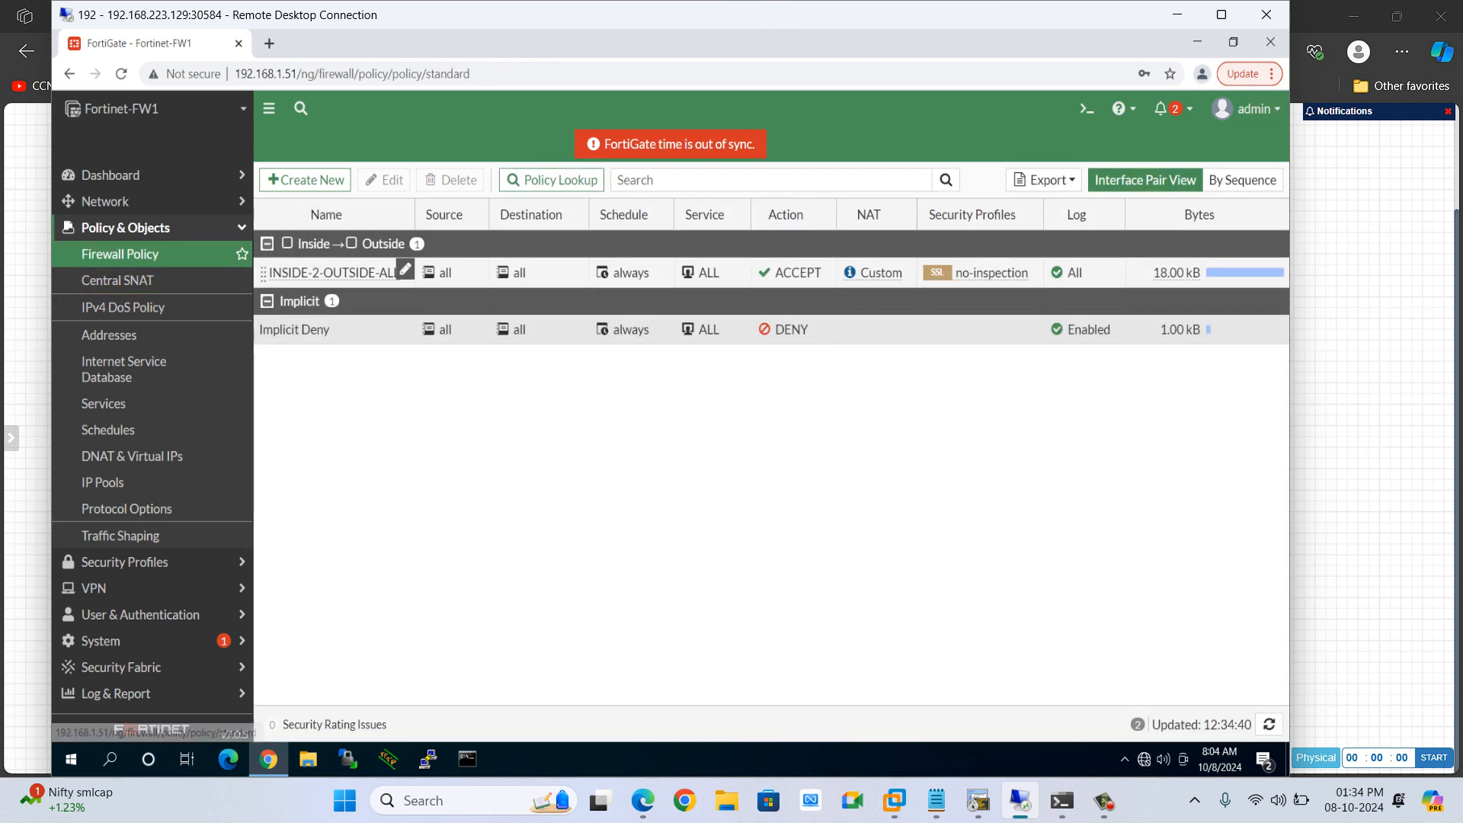
click(405, 269)
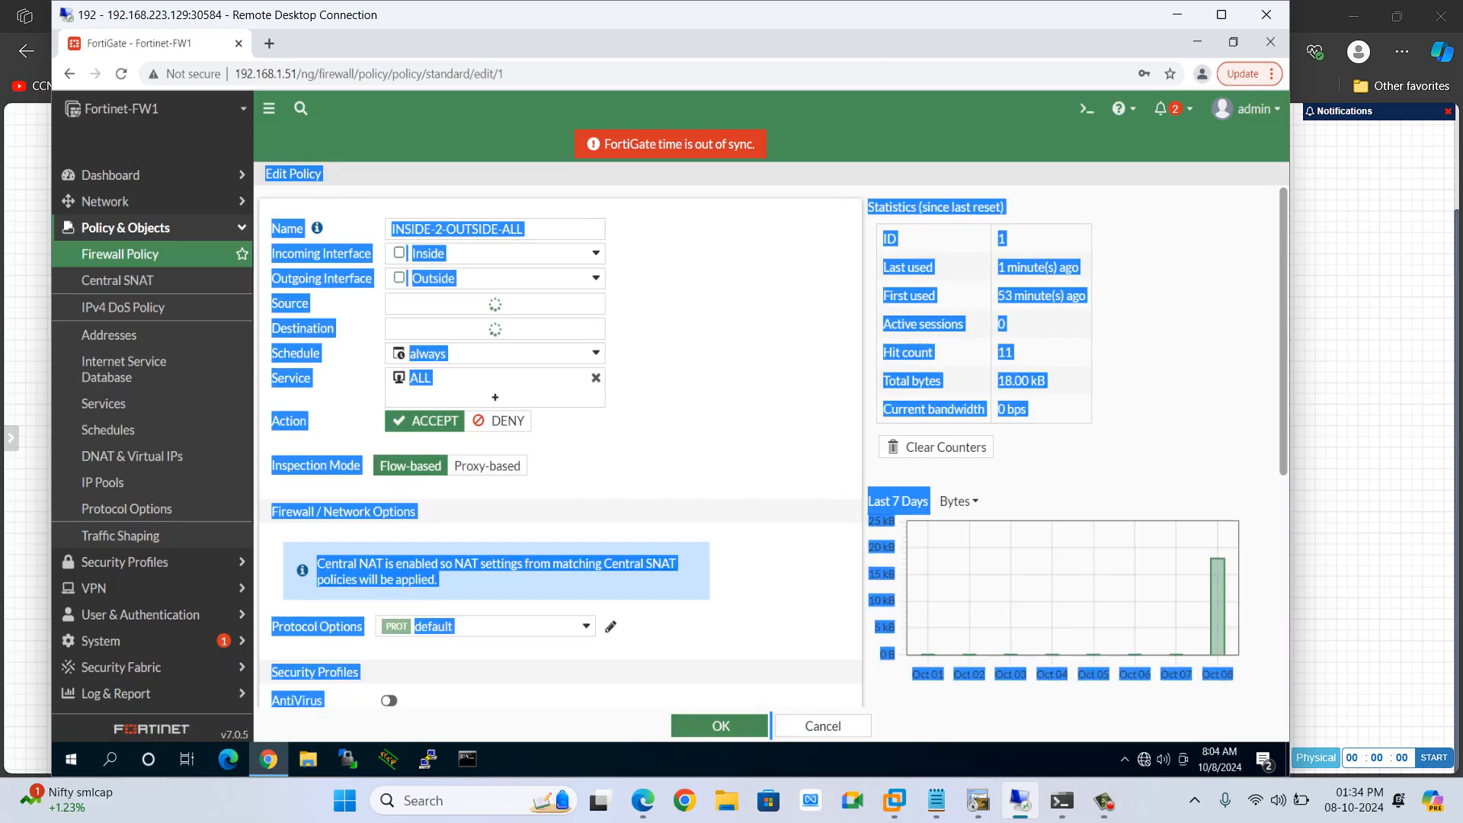
click(711, 333)
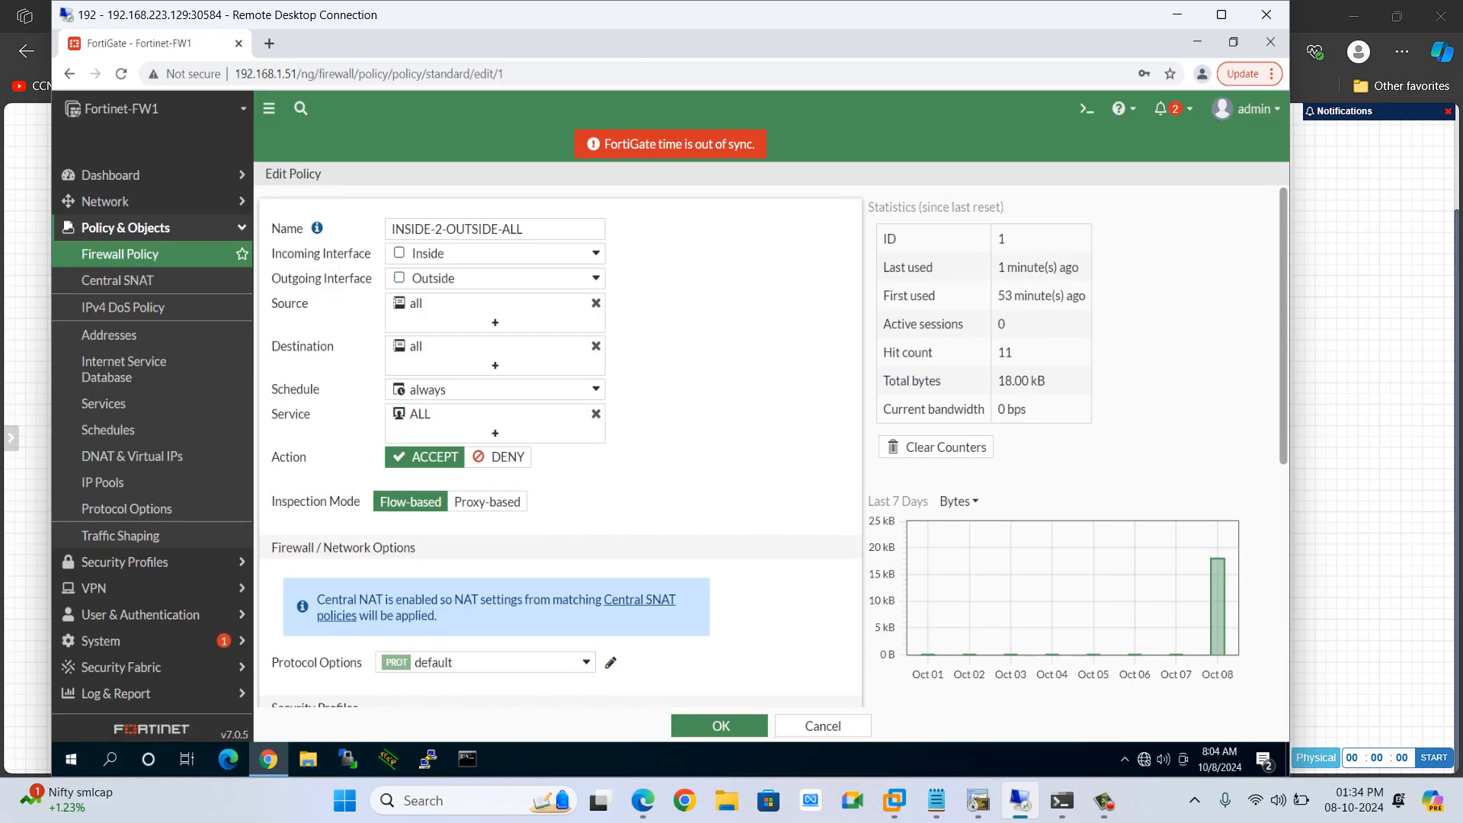
mouse_move(457, 304)
click(117, 280)
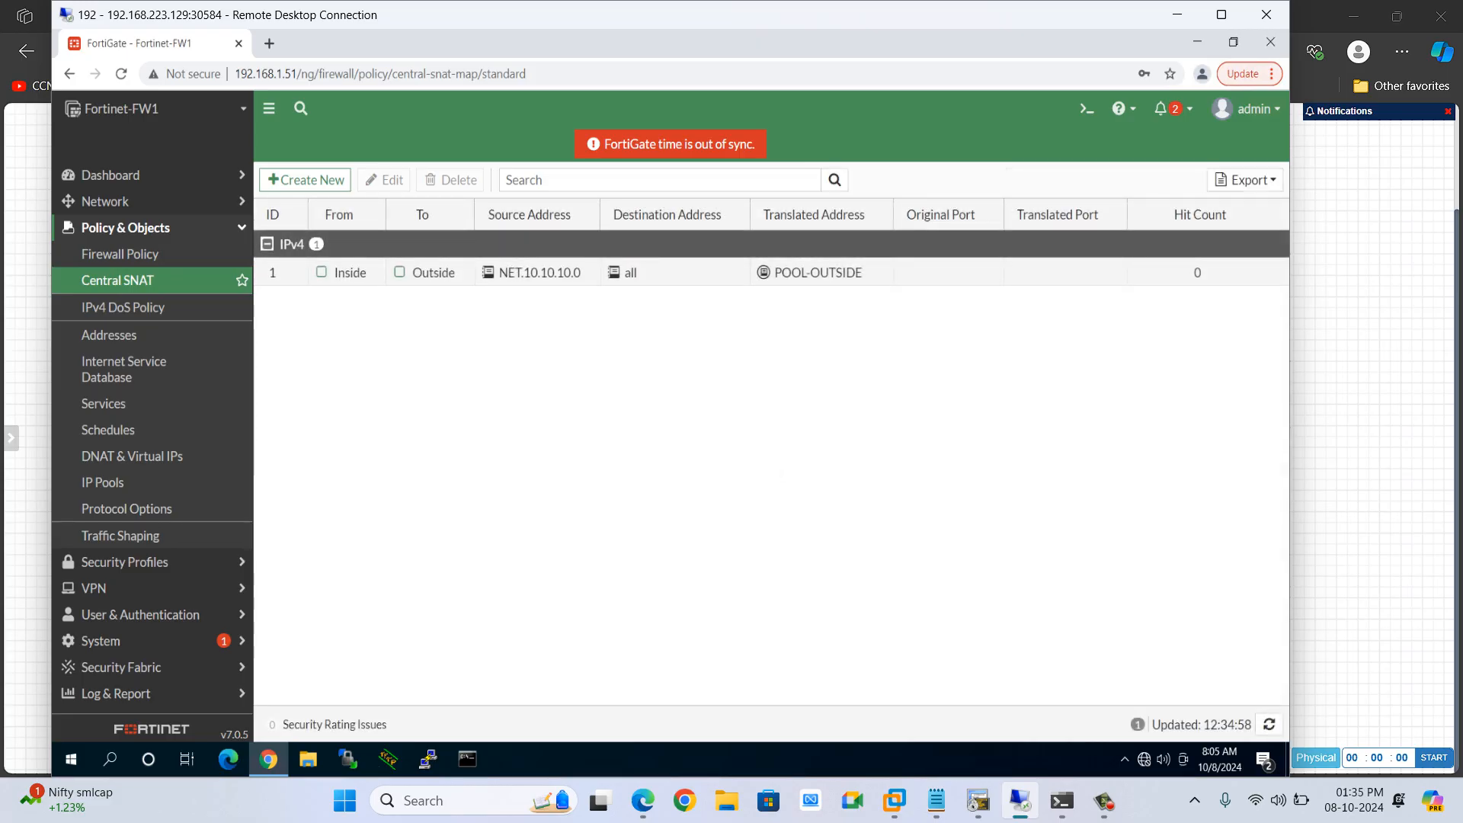
double_click(435, 273)
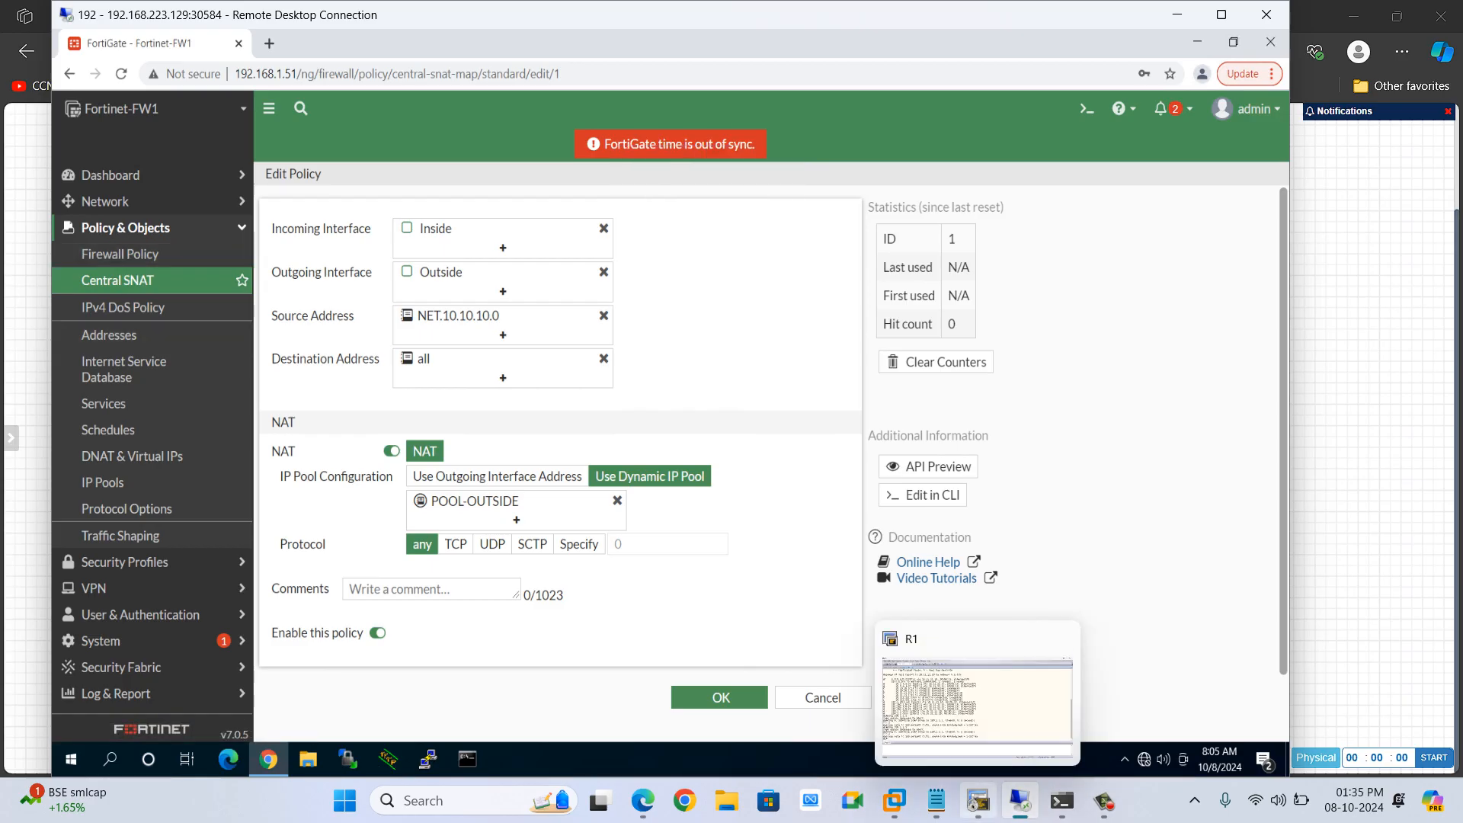
Telnet from R1 to 199.1.1.1 and log in to R2 with its line password
click(979, 800)
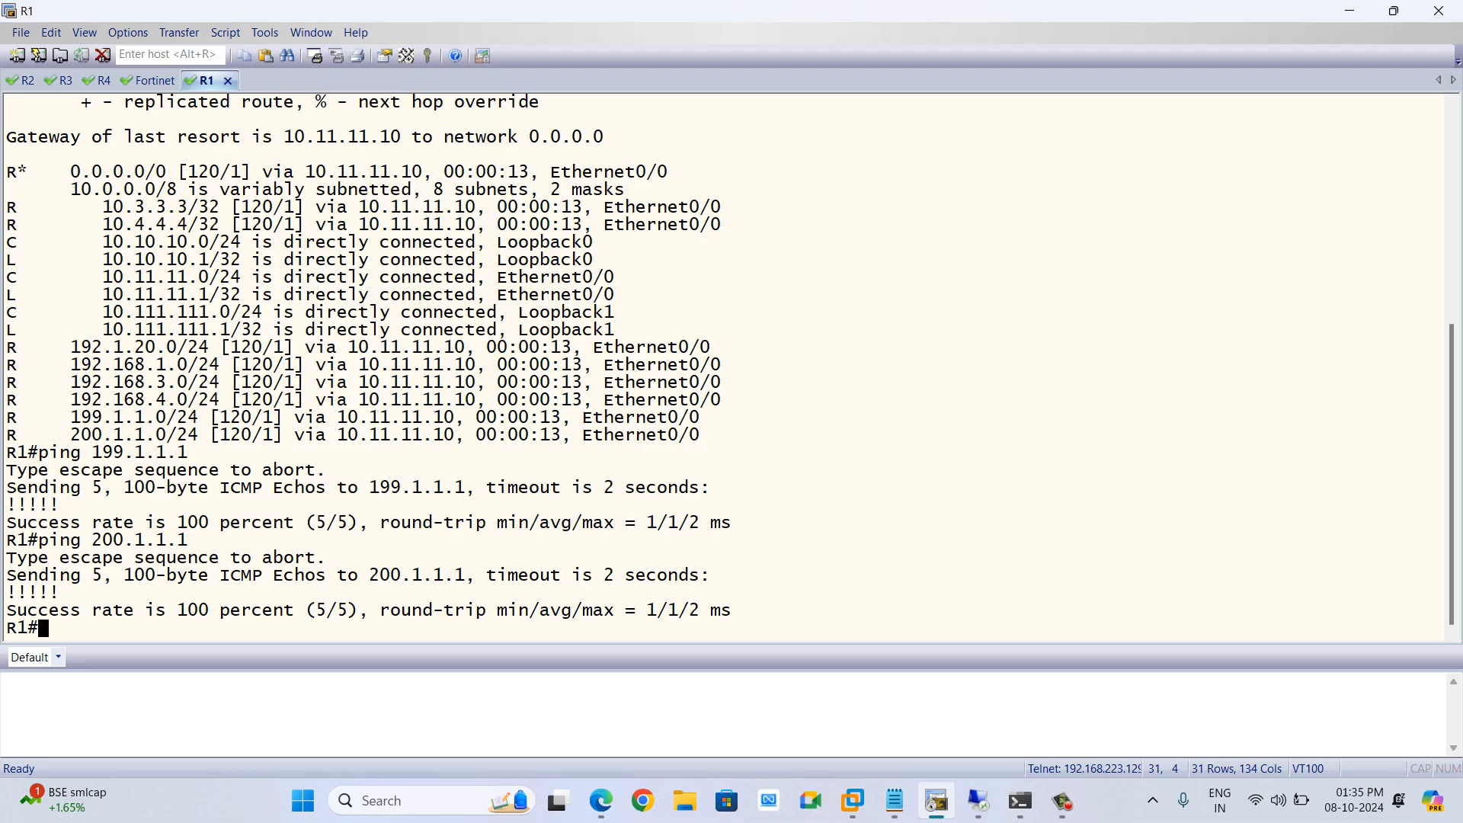
text(teln)
key(Tab)
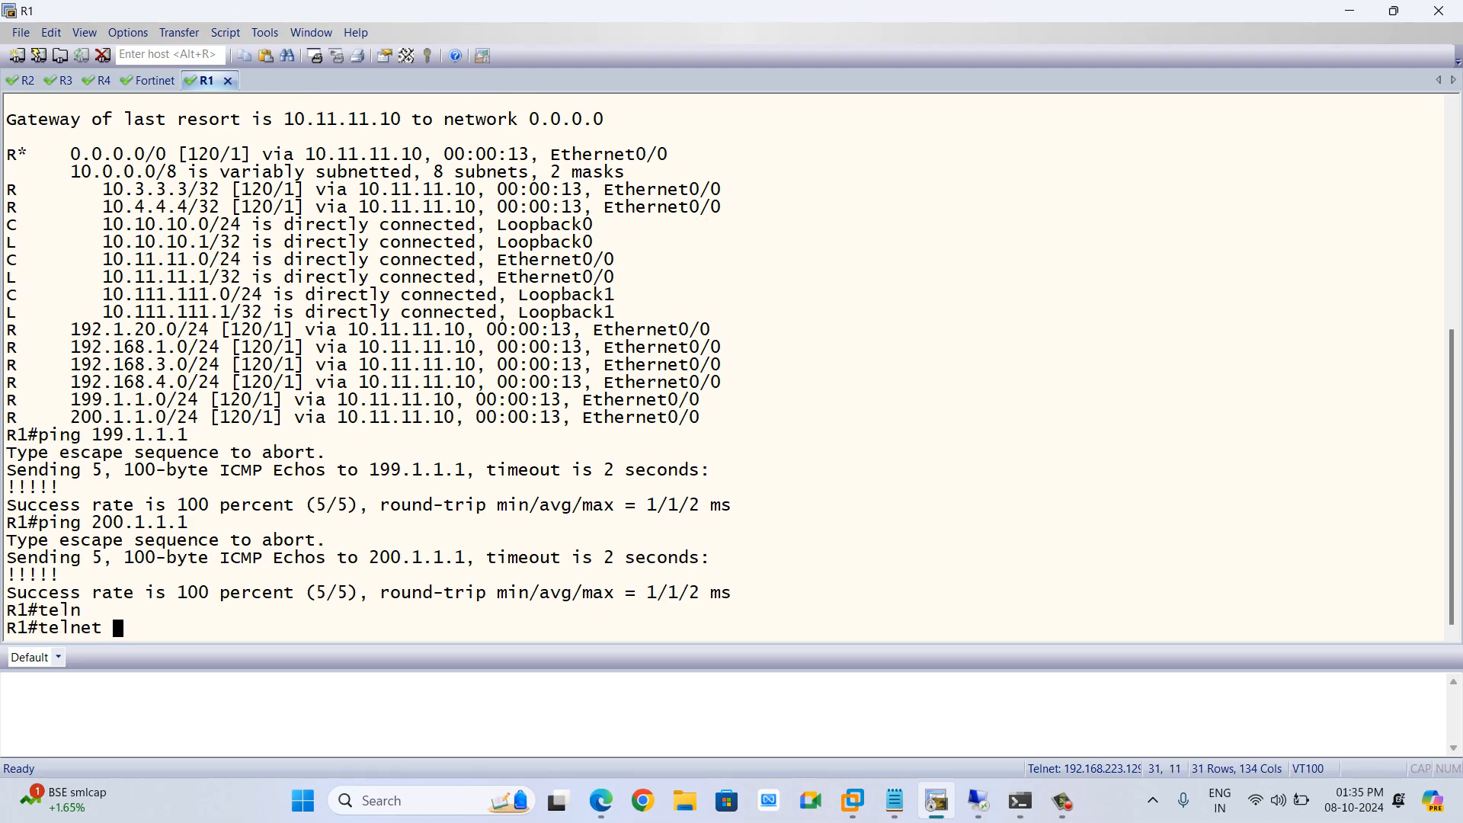
text(199.1.1.1)
key(Return)
key(Return)
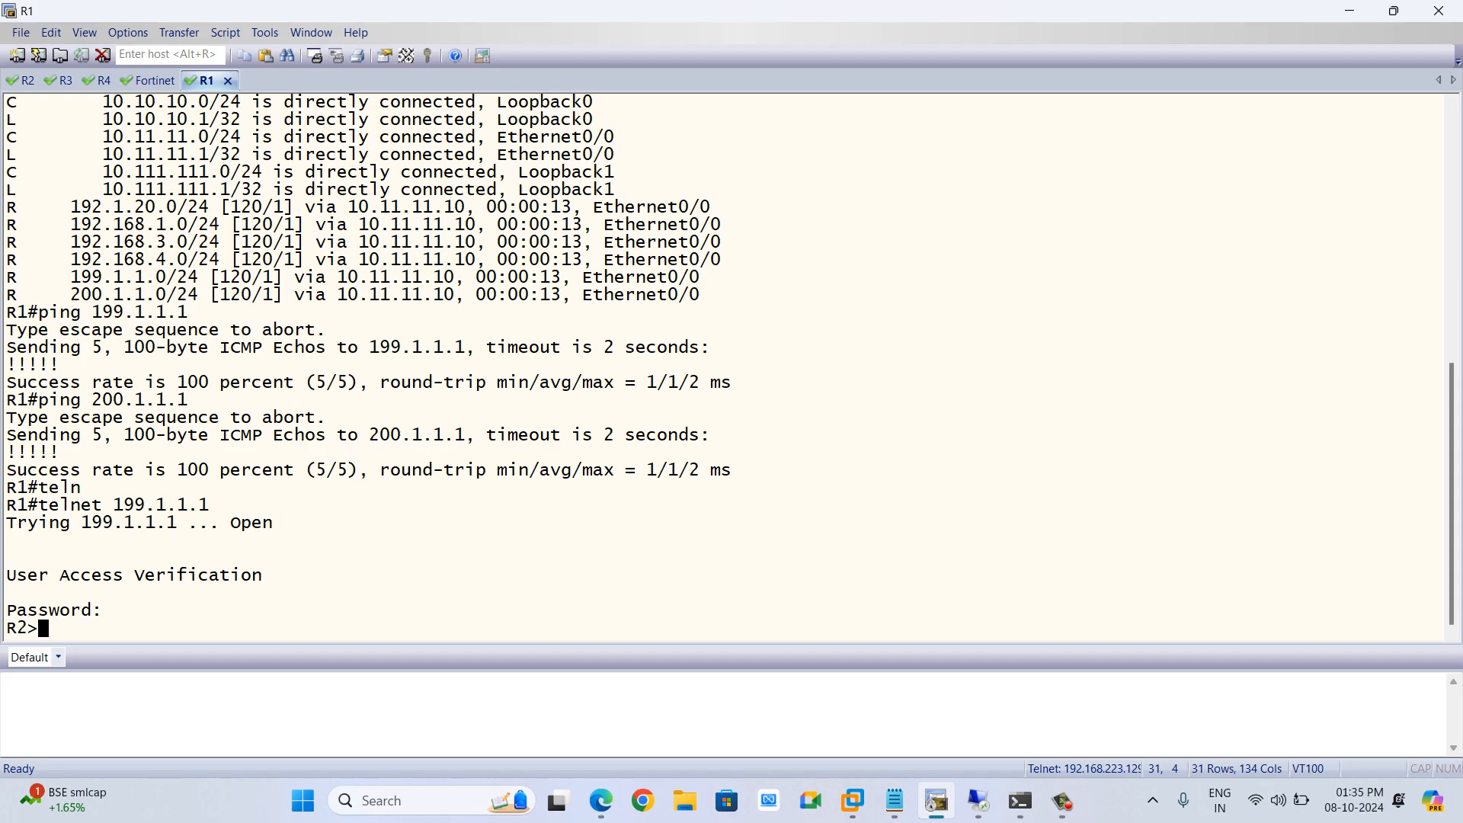
Display the users logged in to R2 and check the source address of the telnet session
text(sh)
key(Tab)
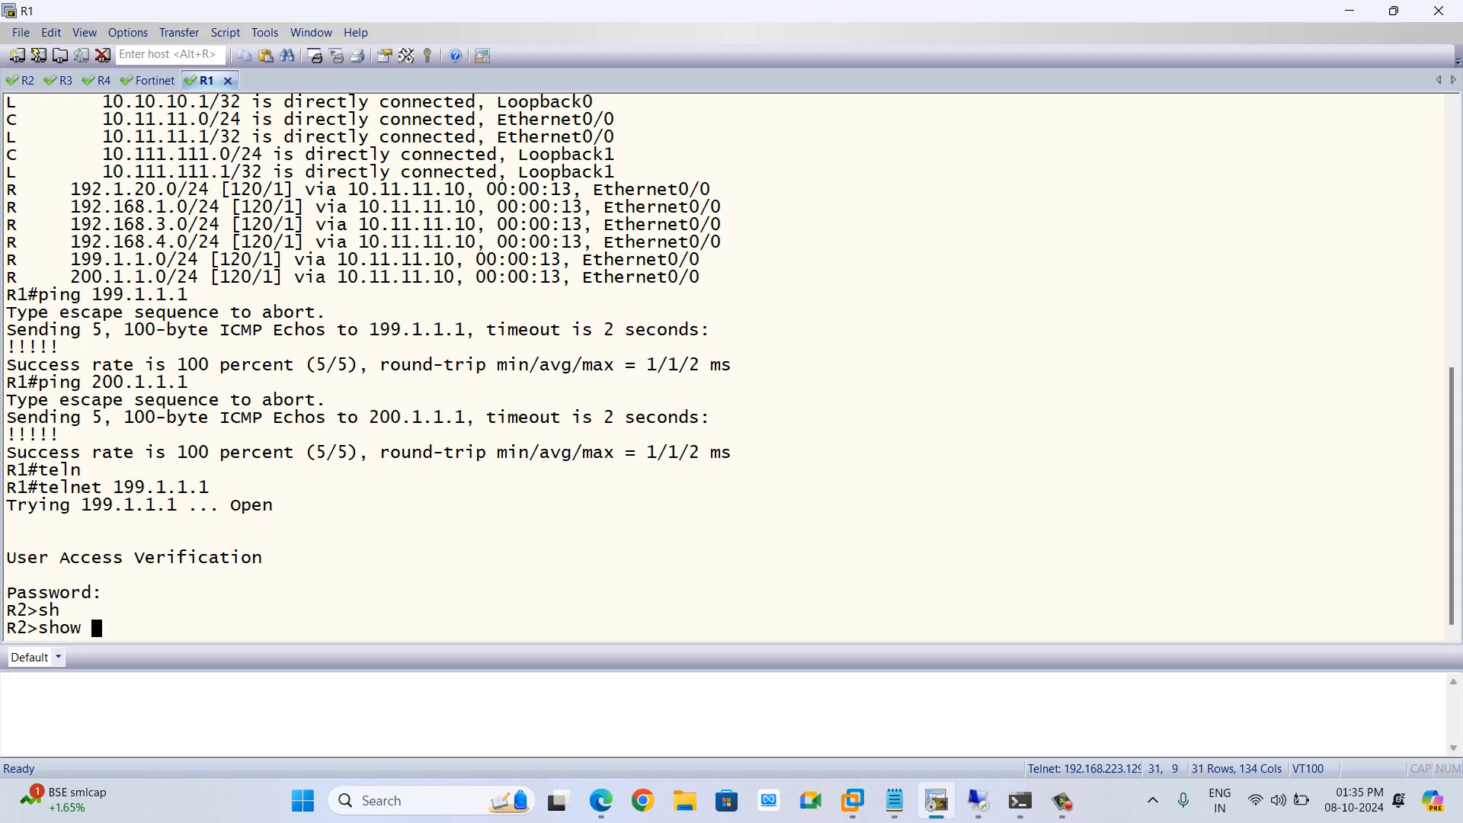
text(users)
key(Tab)
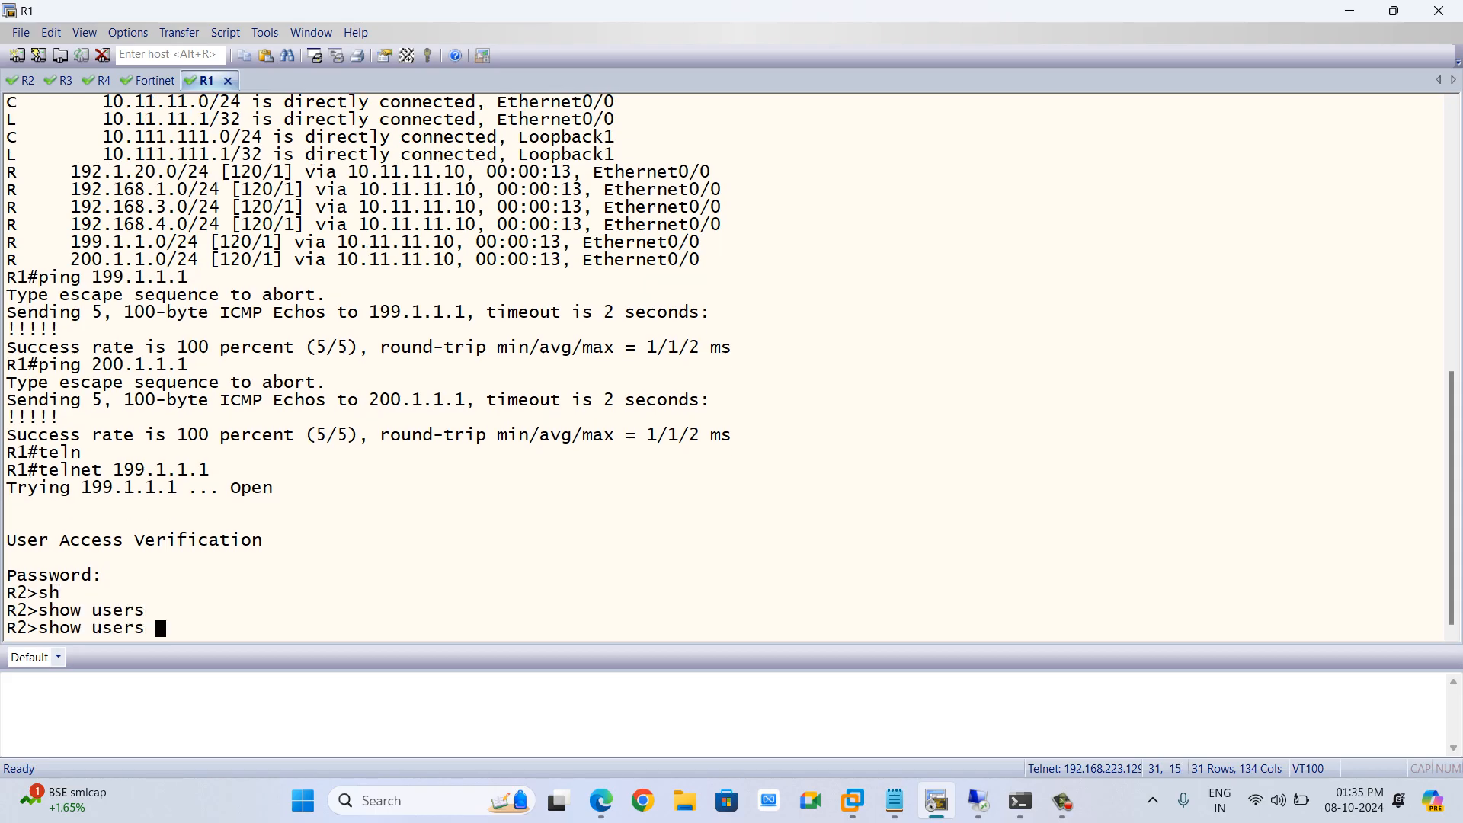
key(alt+Tab)
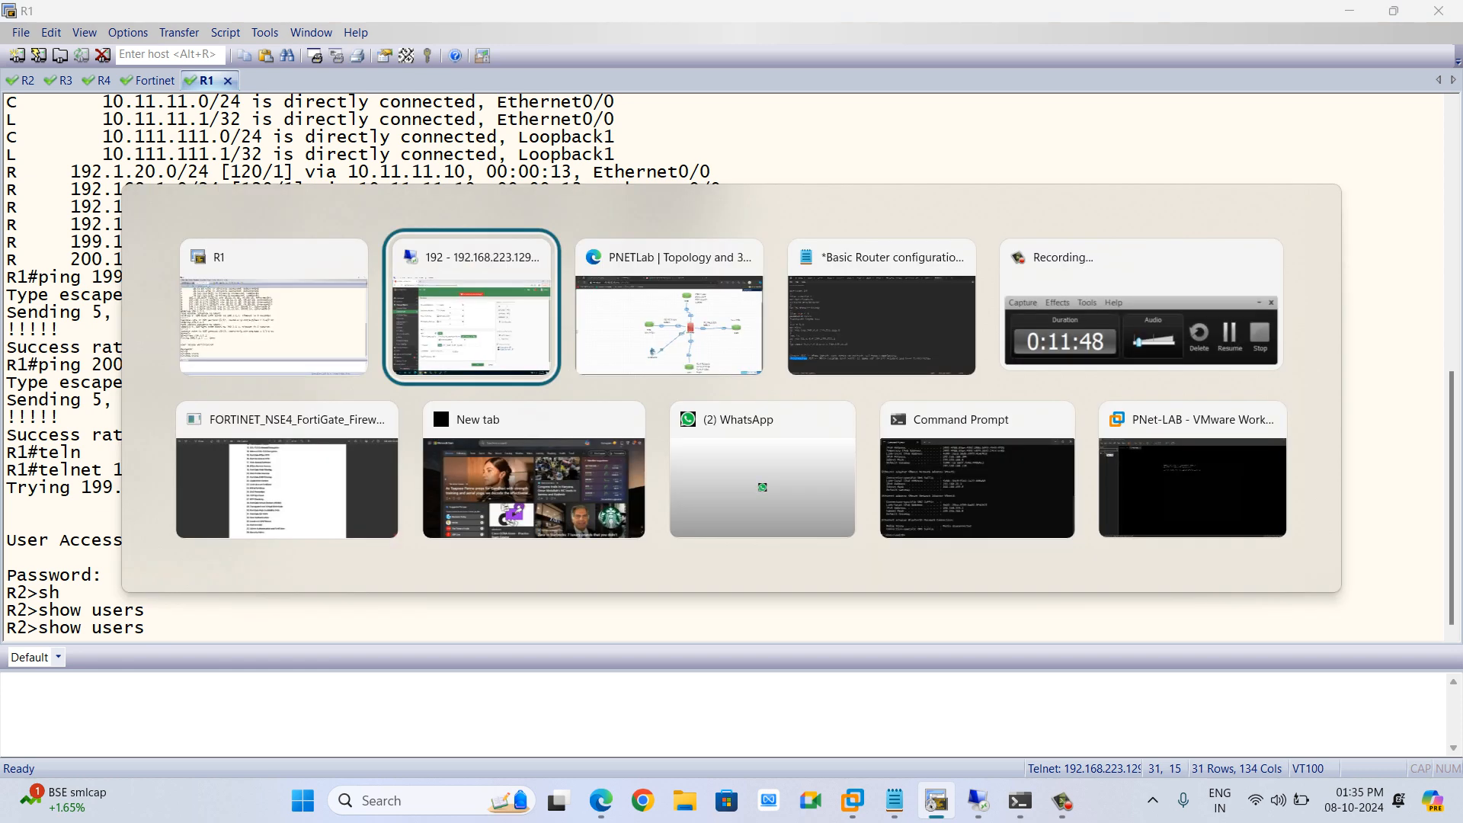
key(alt+Tab)
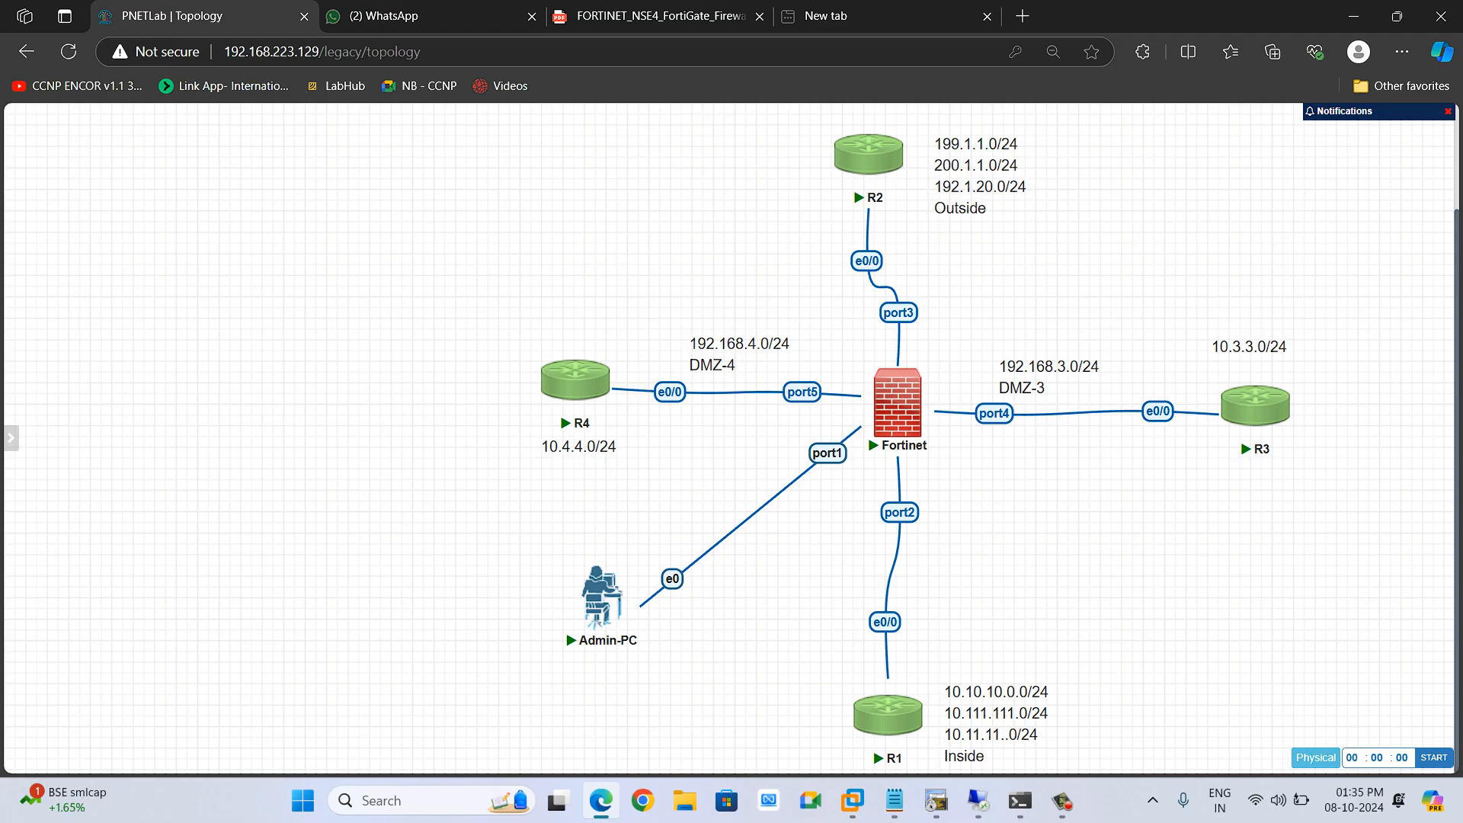
key(alt+Tab)
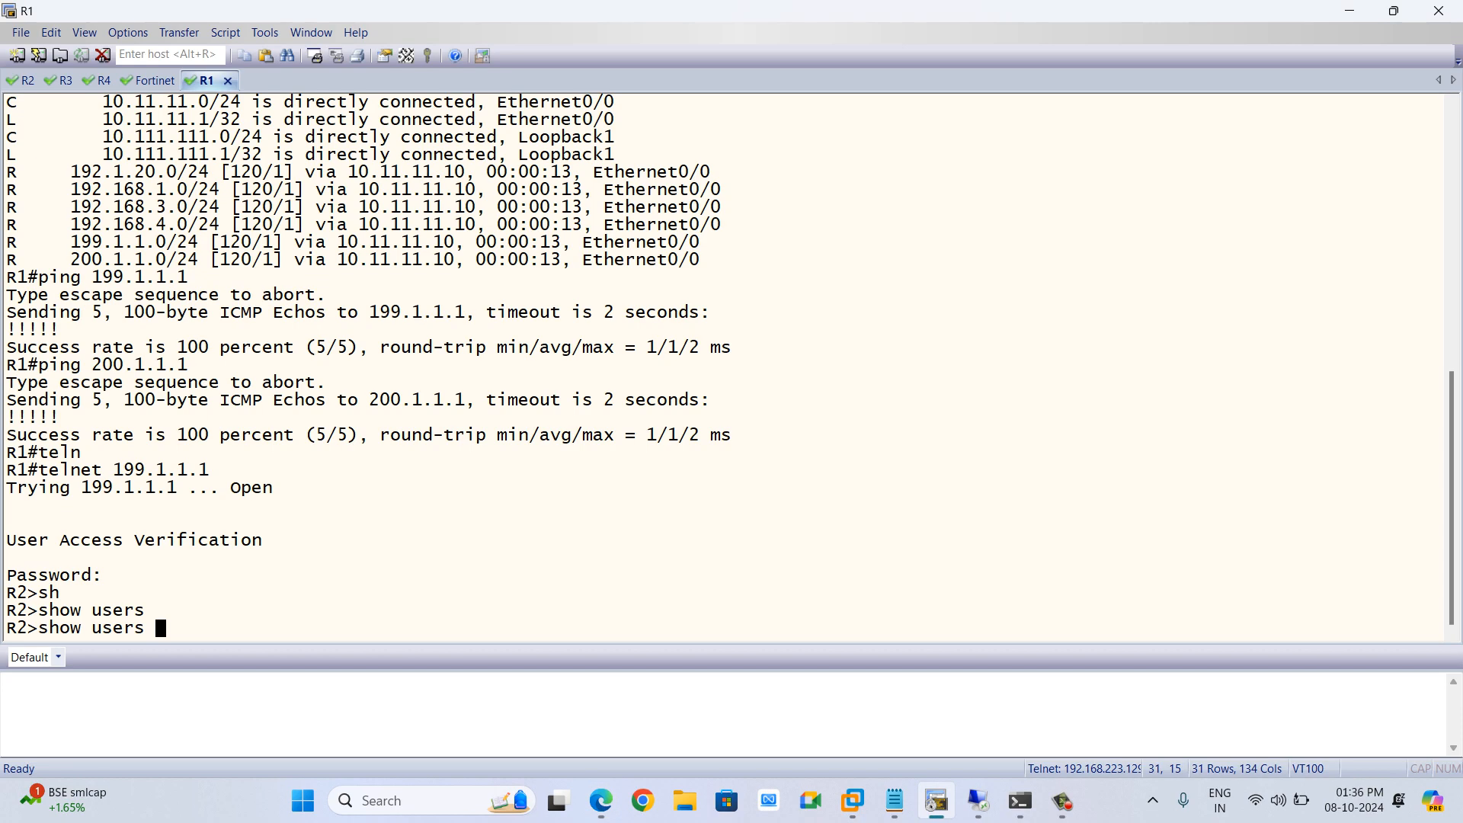
key(Return)
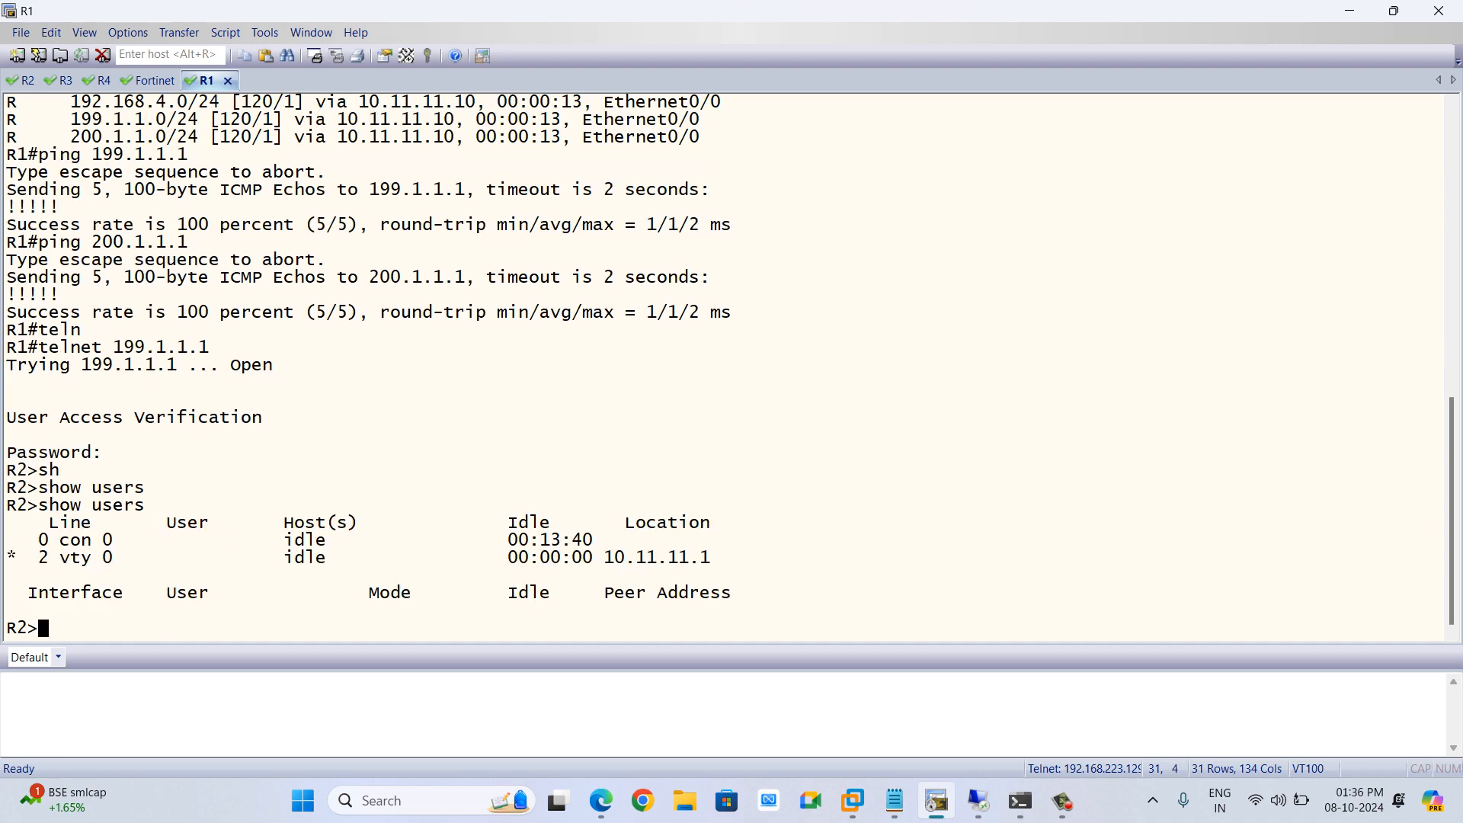
drag(595, 559, 712, 558)
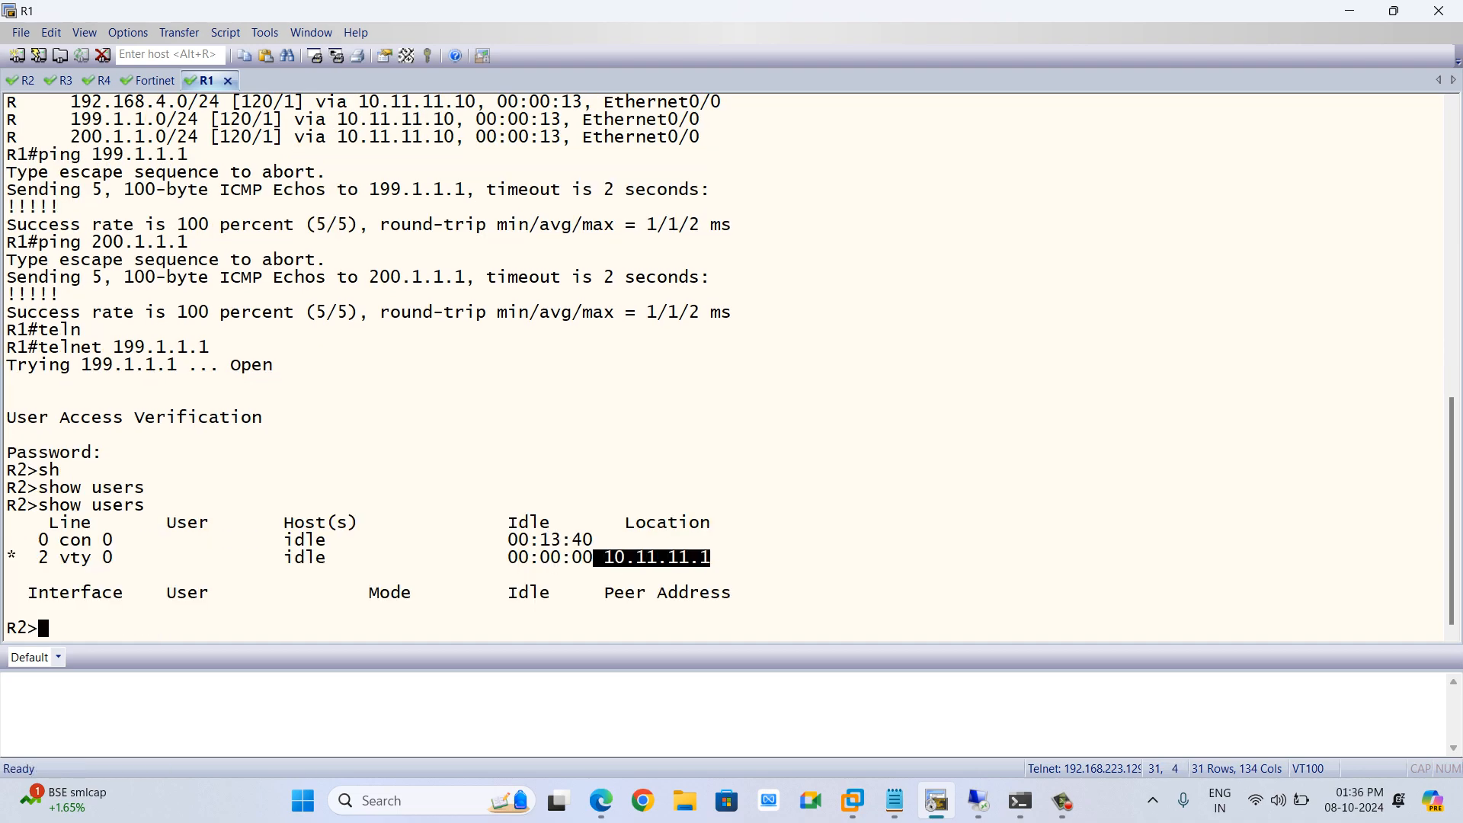
Close the telnet session to R2 and return to R1
text(exit)
key(Return)
key(Return)
key(Return)
text(teln)
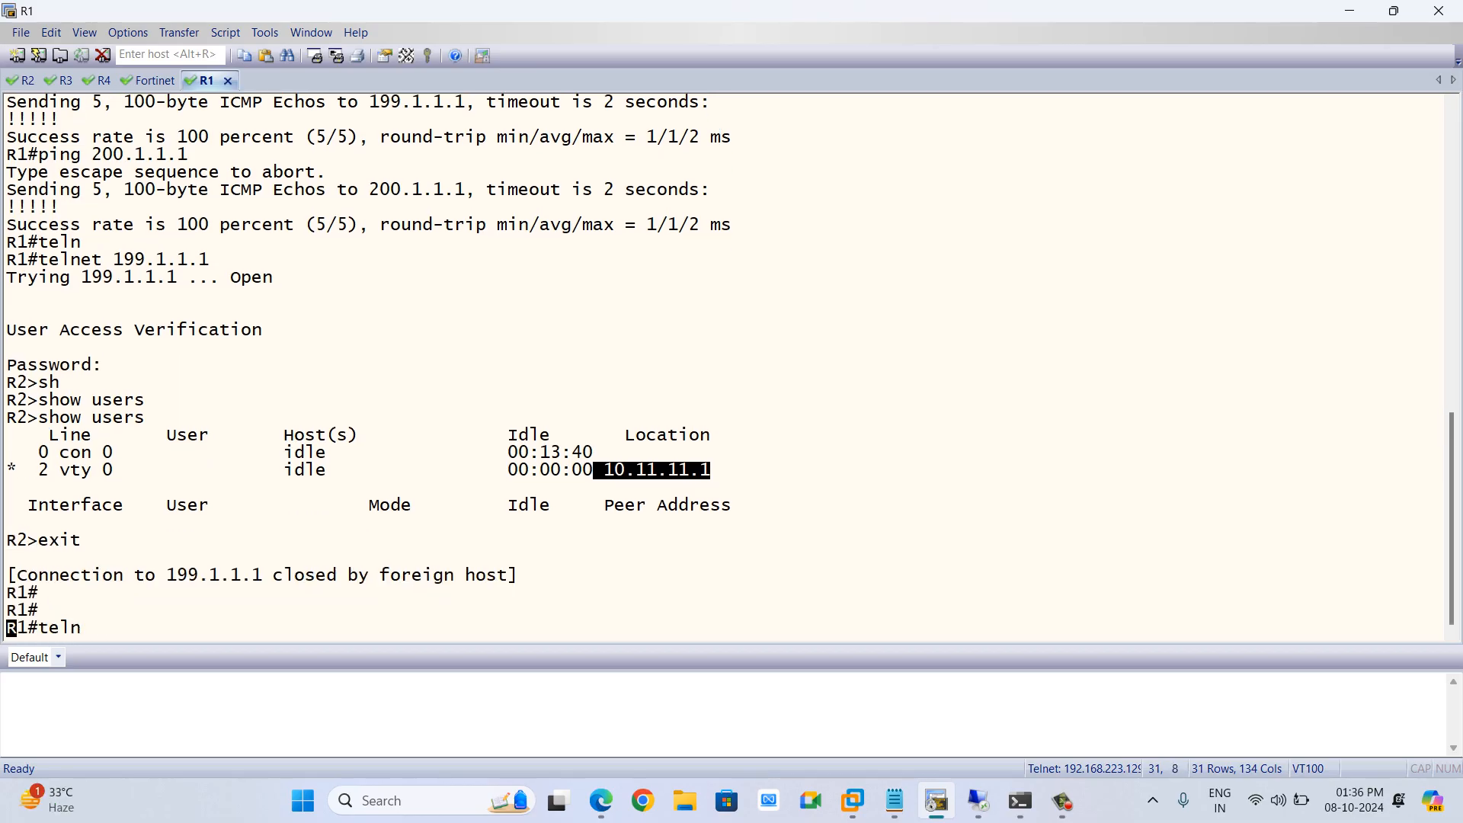
key(Tab)
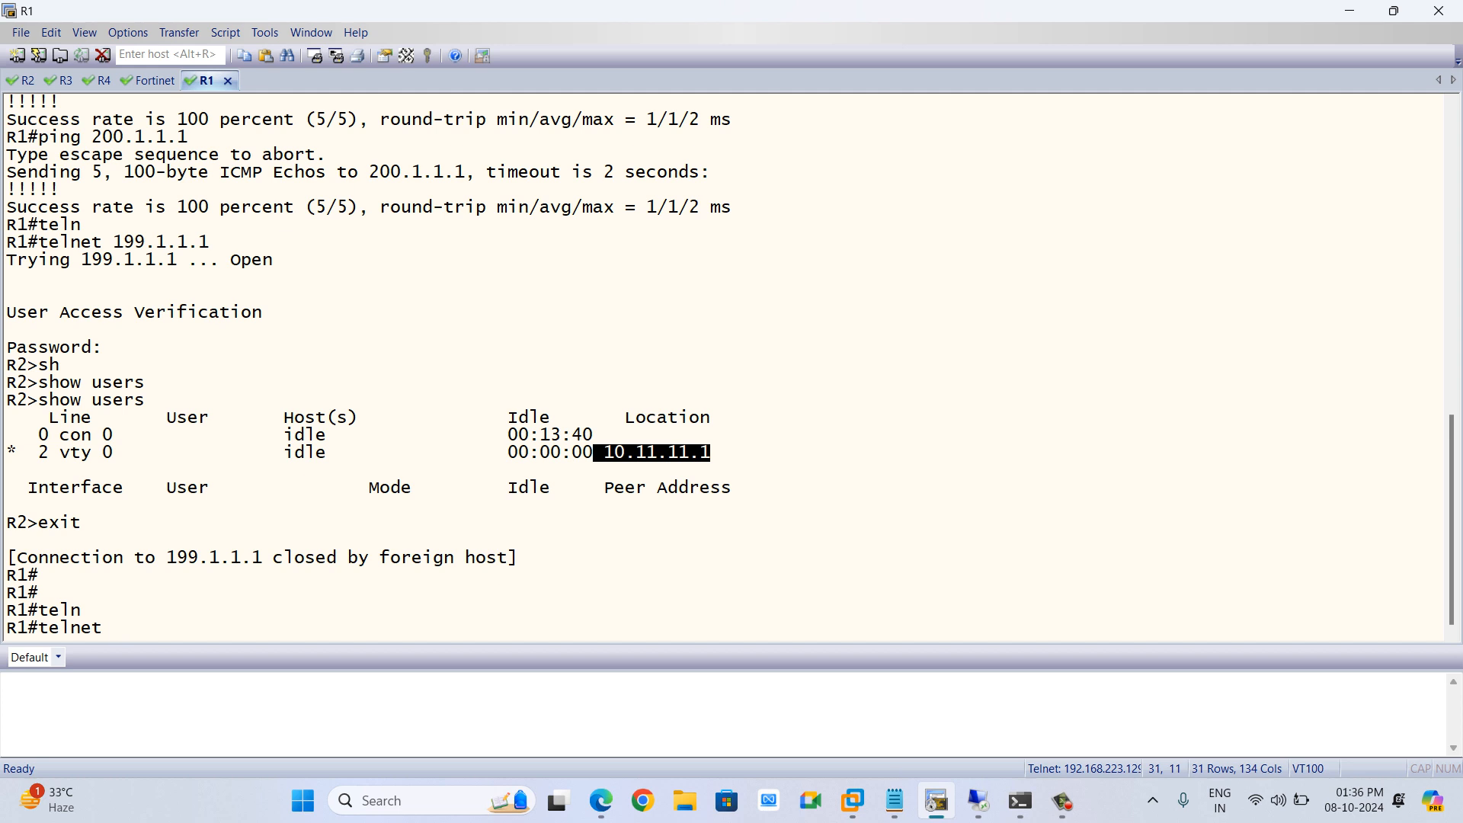
text(199.1.1.1 /so)
key(Tab)
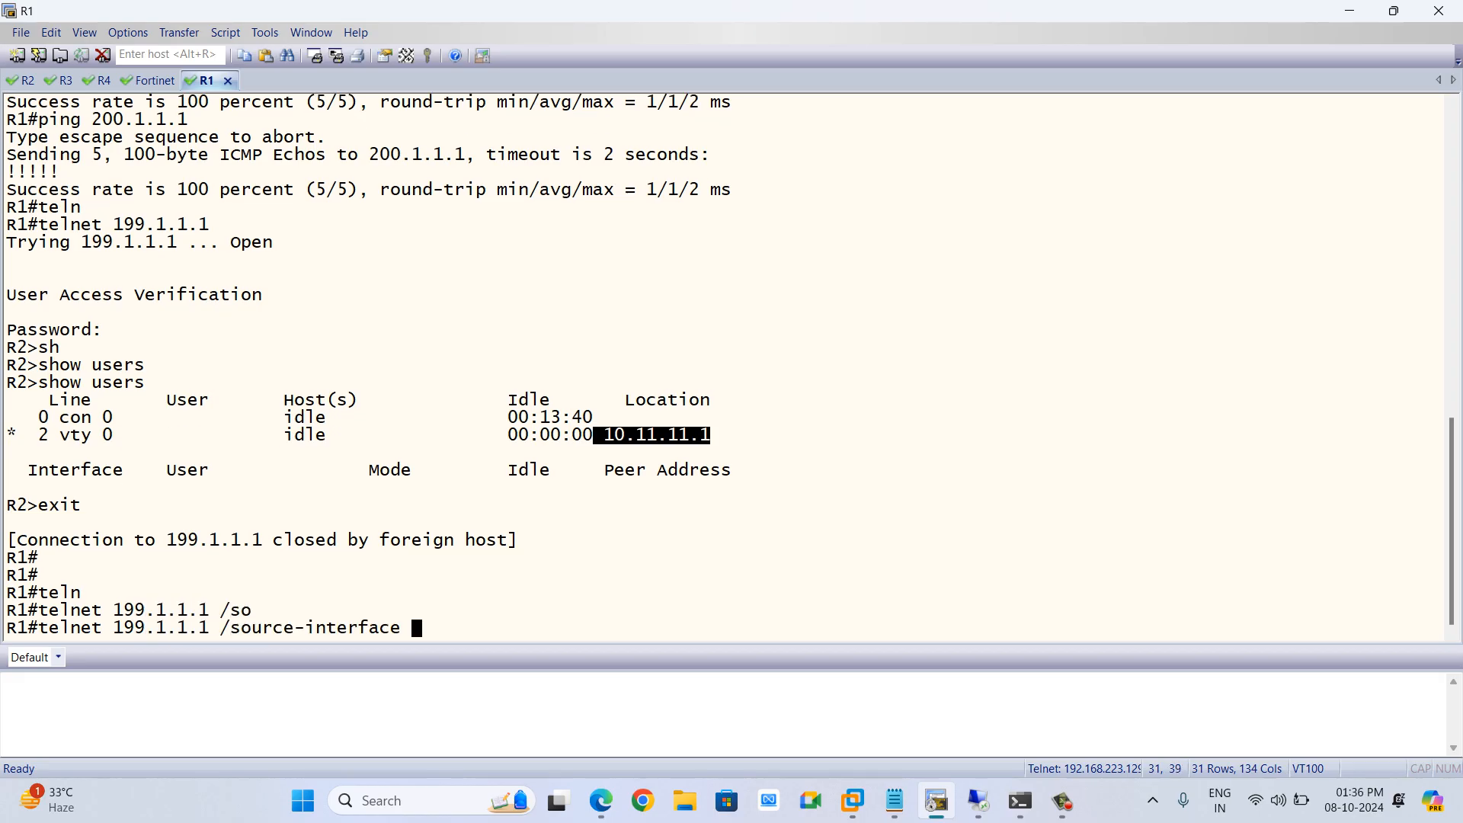
text(lo)
key(BackSpace)
key(BackSpace)
key(BackSpace)
key(BackSpace)
key(BackSpace)
key(BackSpace)
key(BackSpace)
key(BackSpace)
key(BackSpace)
key(BackSpace)
key(BackSpace)
key(BackSpace)
key(BackSpace)
key(BackSpace)
key(BackSpace)
key(BackSpace)
key(BackSpace)
key(BackSpace)
key(BackSpace)
key(BackSpace)
key(BackSpace)
key(BackSpace)
key(BackSpace)
key(BackSpace)
key(BackSpace)
key(BackSpace)
key(BackSpace)
key(BackSpace)
key(BackSpace)
key(BackSpace)
key(BackSpace)
key(BackSpace)
List R1's interface addresses and status in brief
text(sh ip int bri)
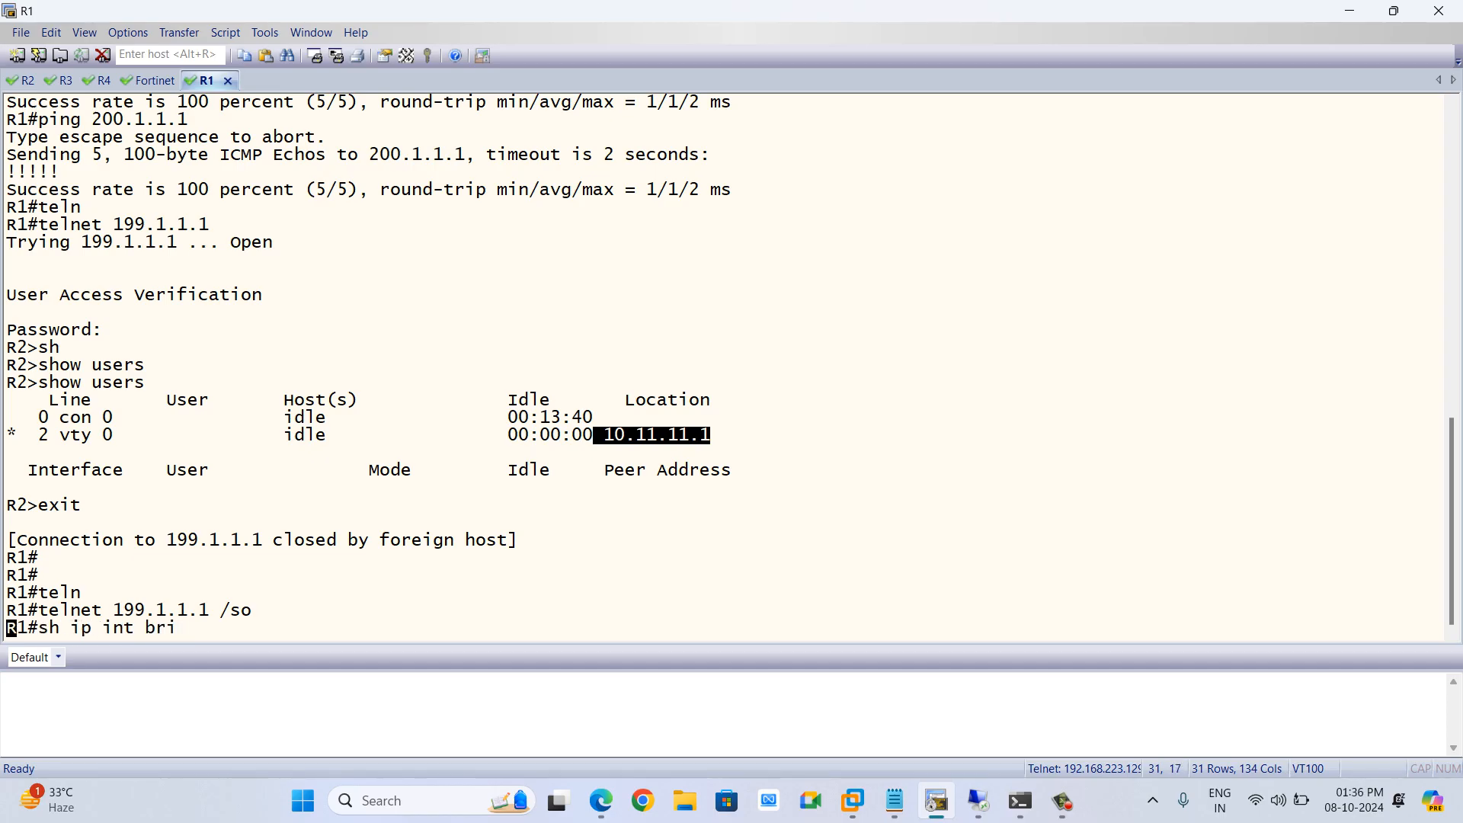
key(Tab)
key(Return)
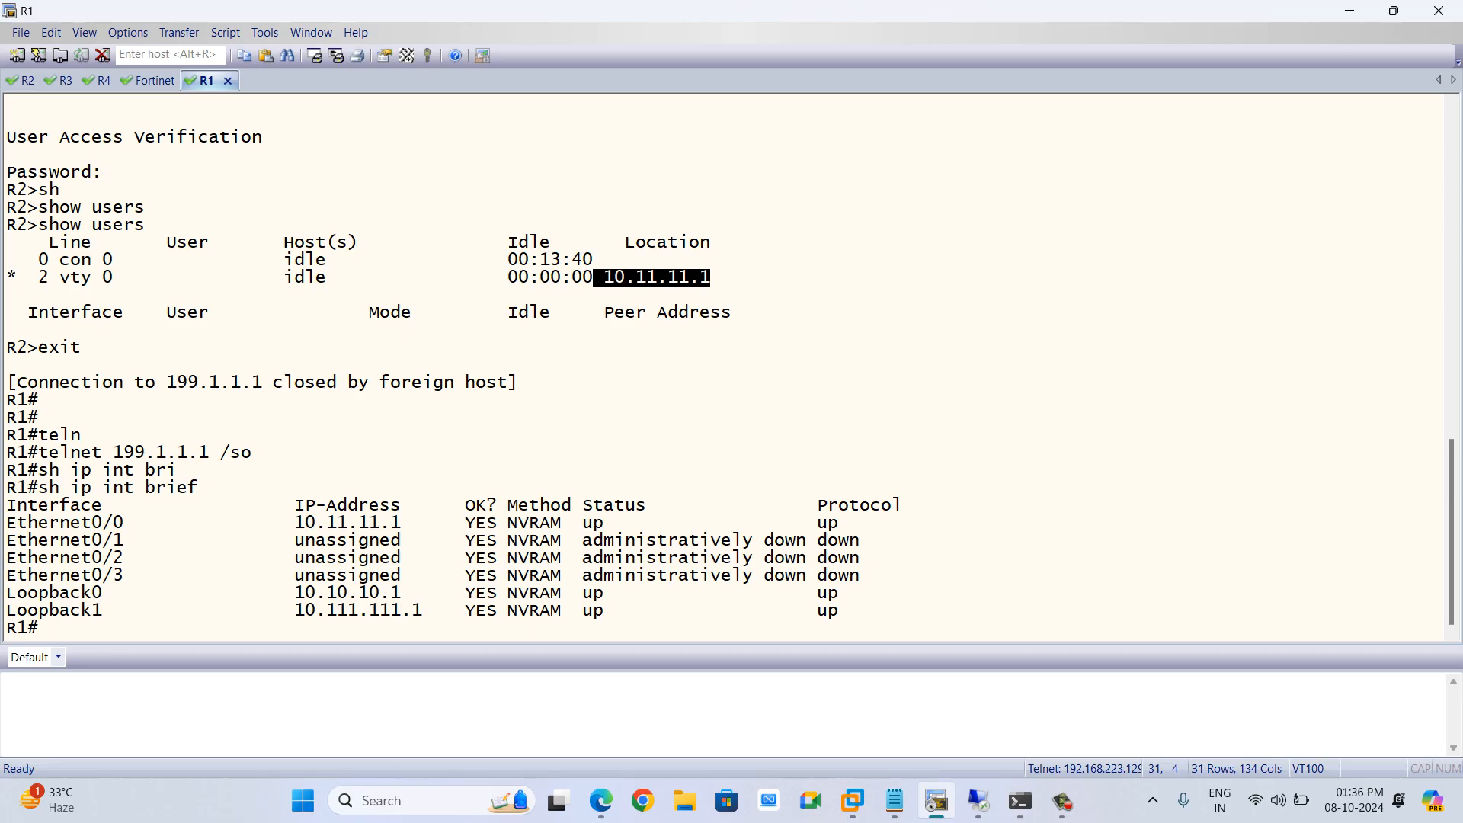
Telnet from R1 to 199.1.1.1 with Loopback0 as the source interface and log in to R2
text(tel)
key(Tab)
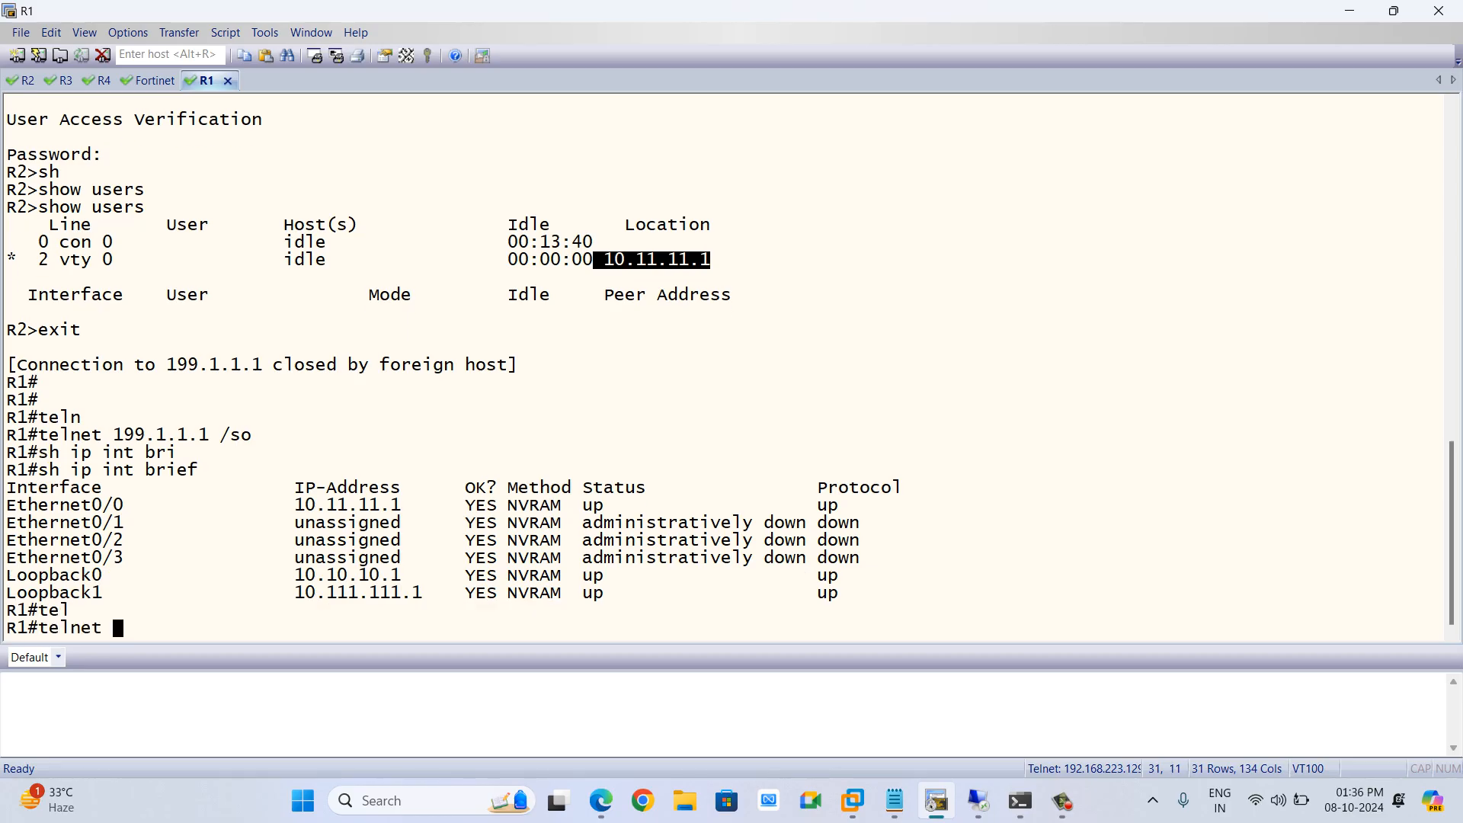
text(199.1.1.1)
key(BackSpace)
key(BackSpace)
key(BackSpace)
key(BackSpace)
key(BackSpace)
key(BackSpace)
key(BackSpace)
key(BackSpace)
key(BackSpace)
key(BackSpace)
text(199.1.1.1 /so)
key(Tab)
text(l0)
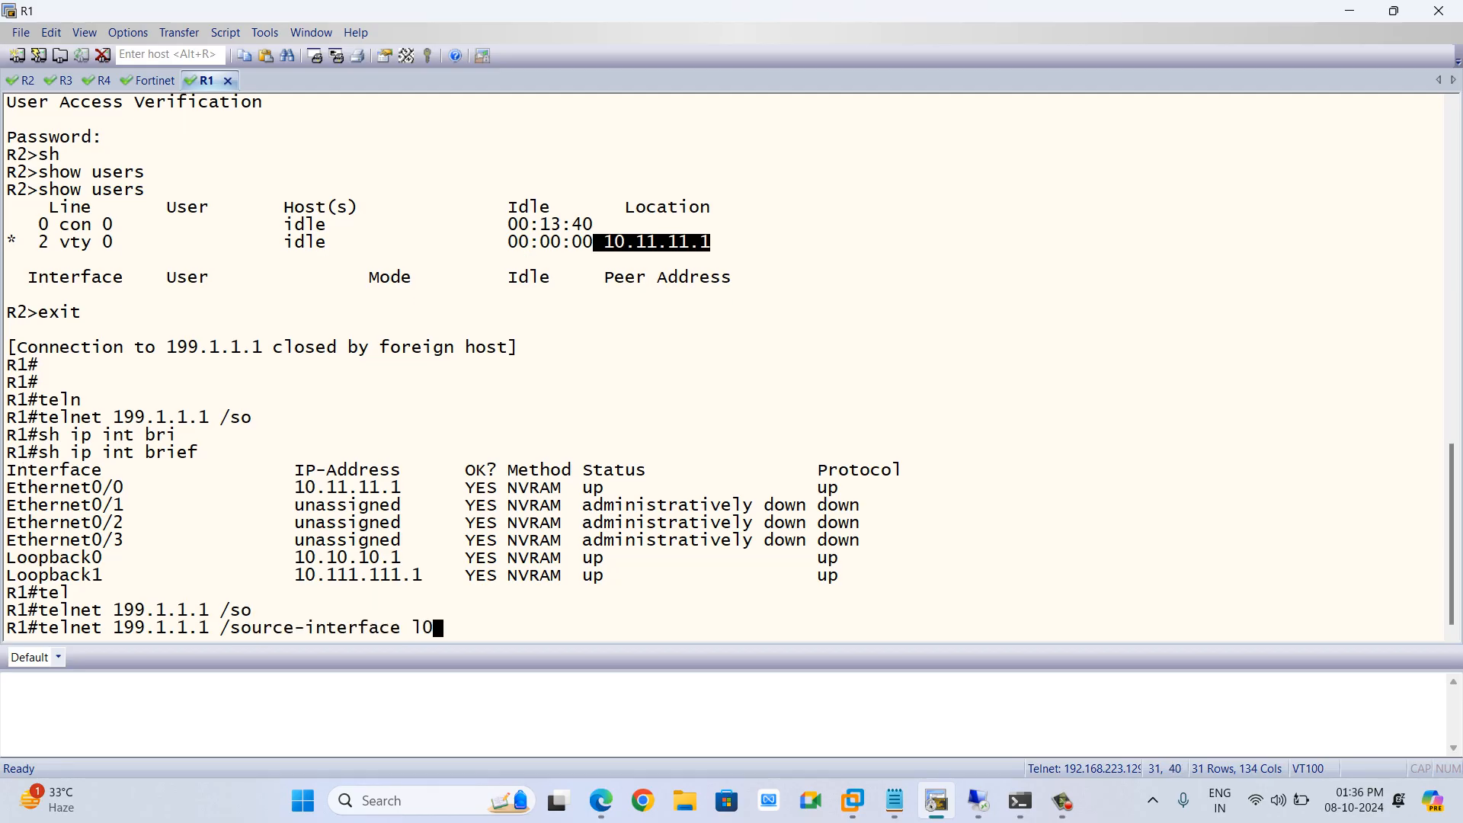
key(Return)
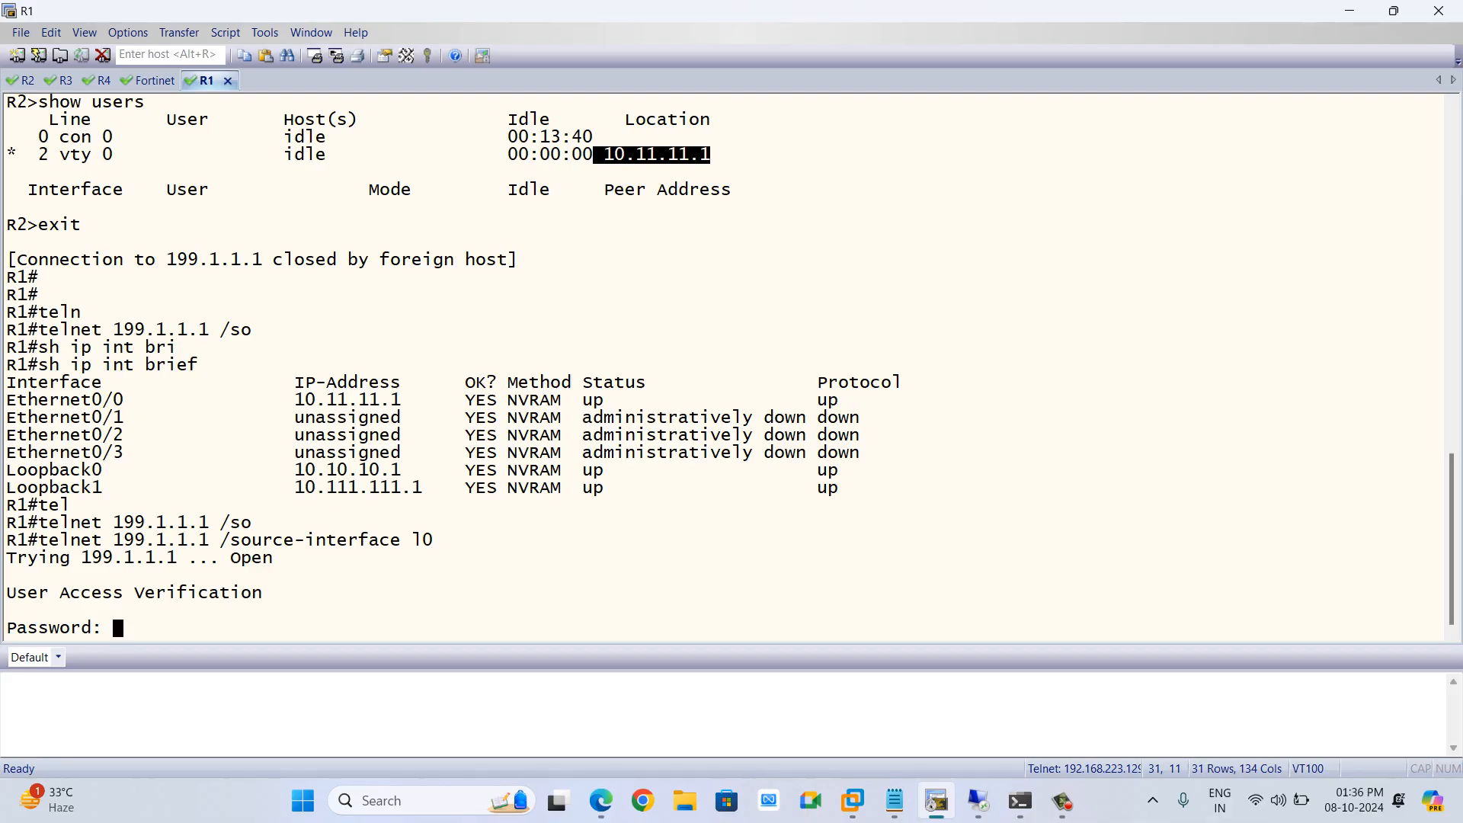
key(Return)
Display the users on R2 and check the translated source address of the telnet session
text(sh)
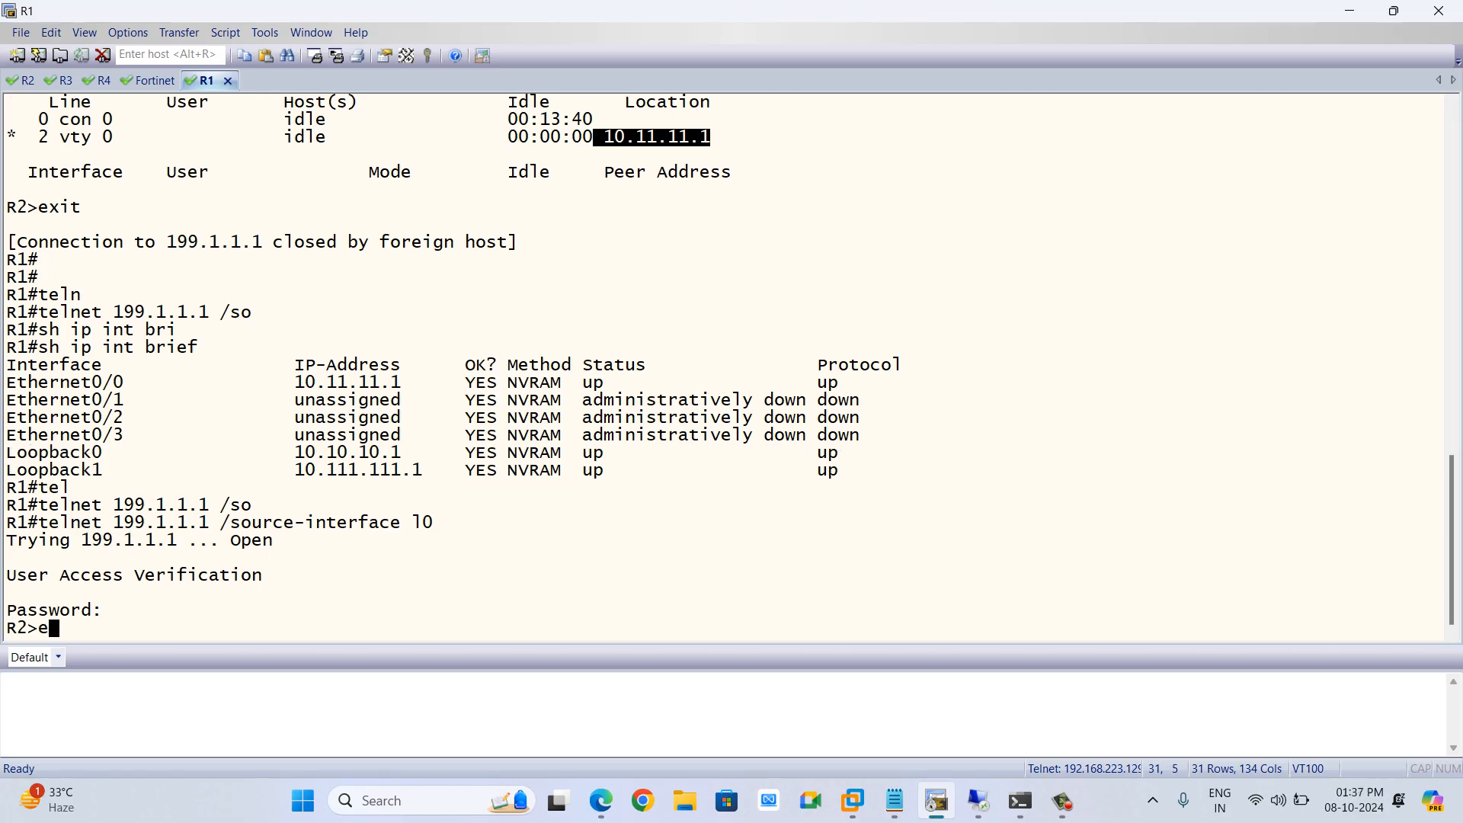
key(Tab)
text(users)
key(Tab)
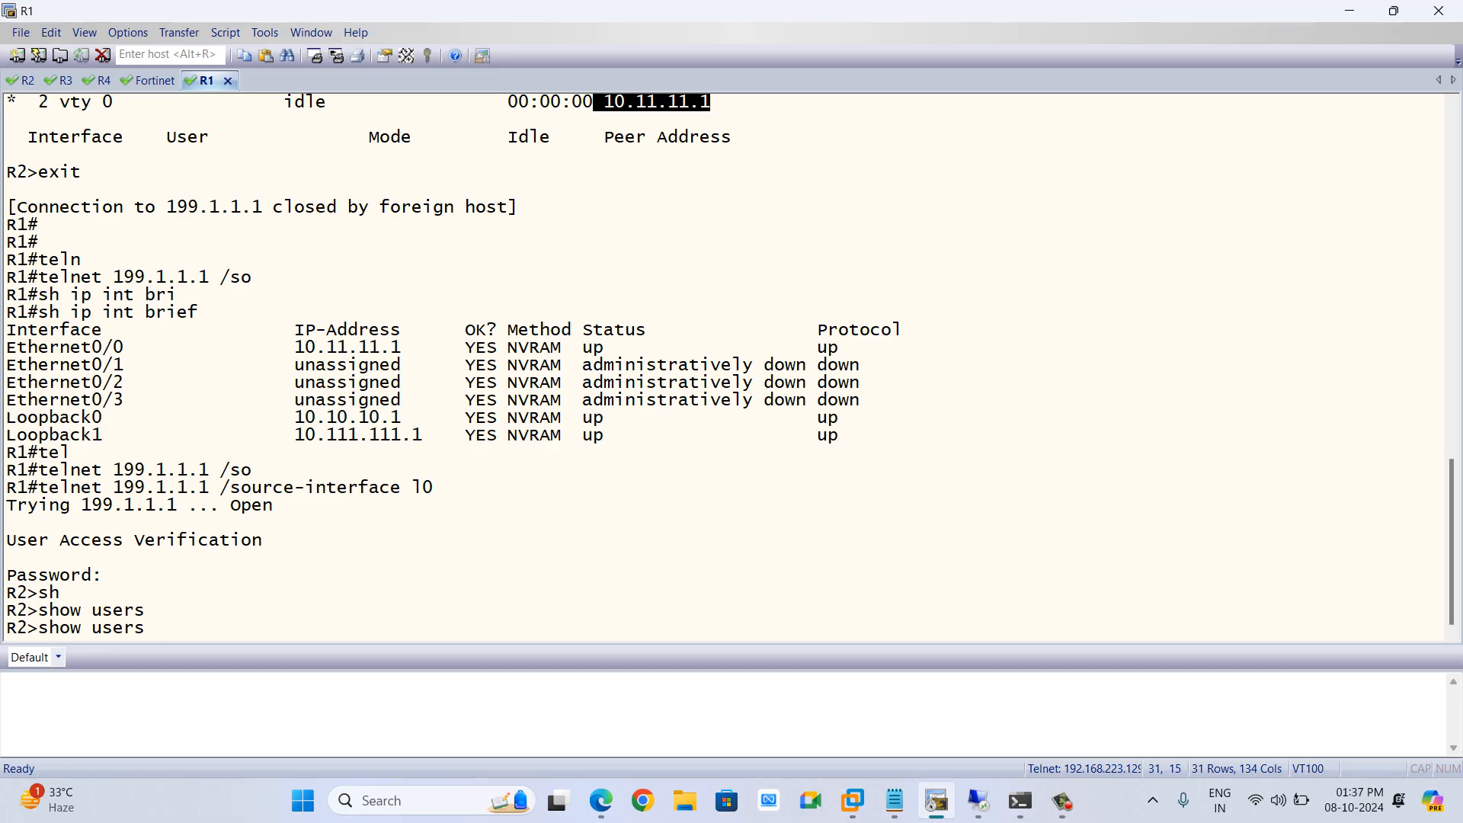
key(Return)
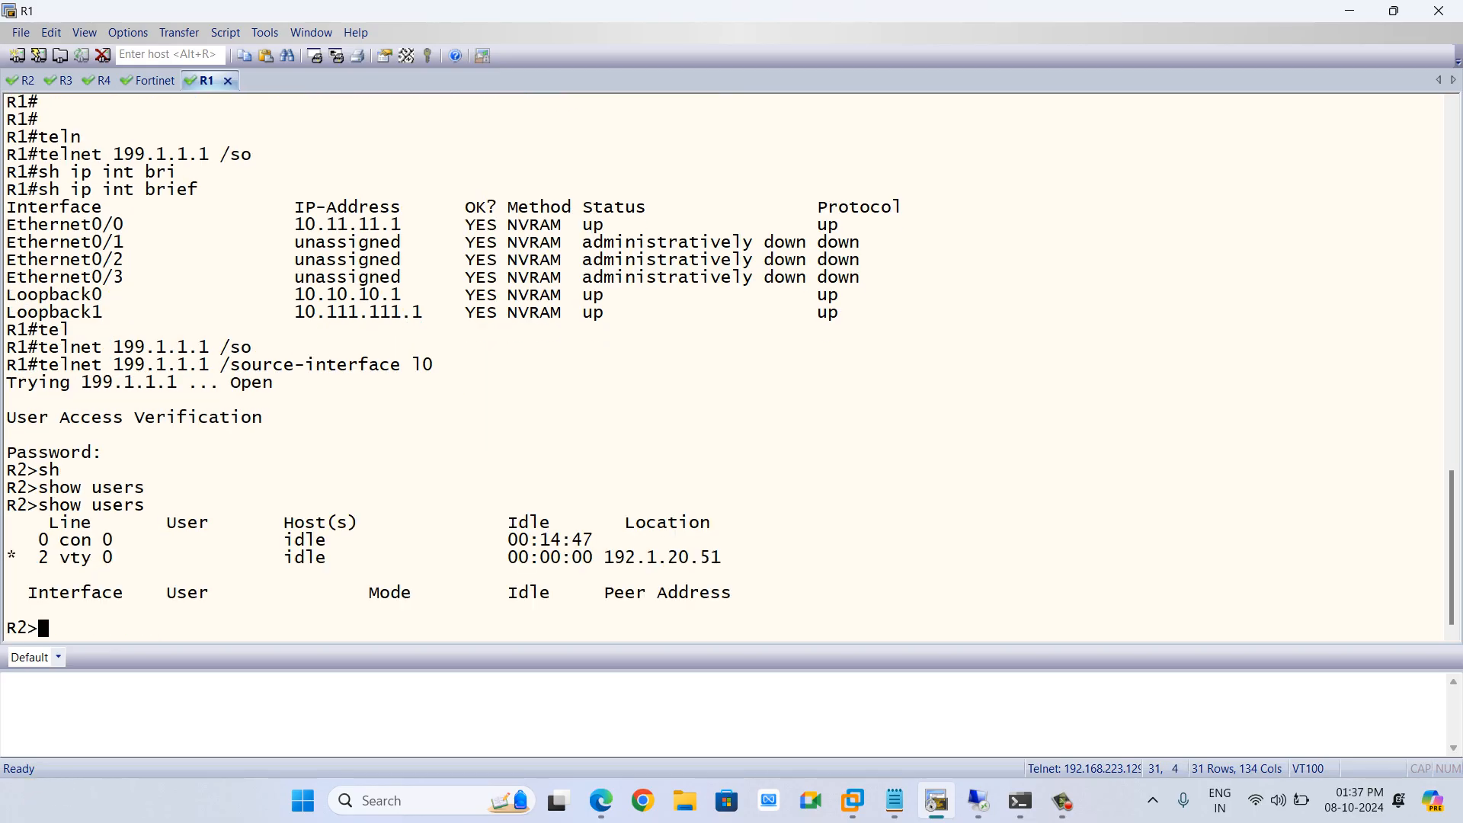
drag(615, 558, 721, 557)
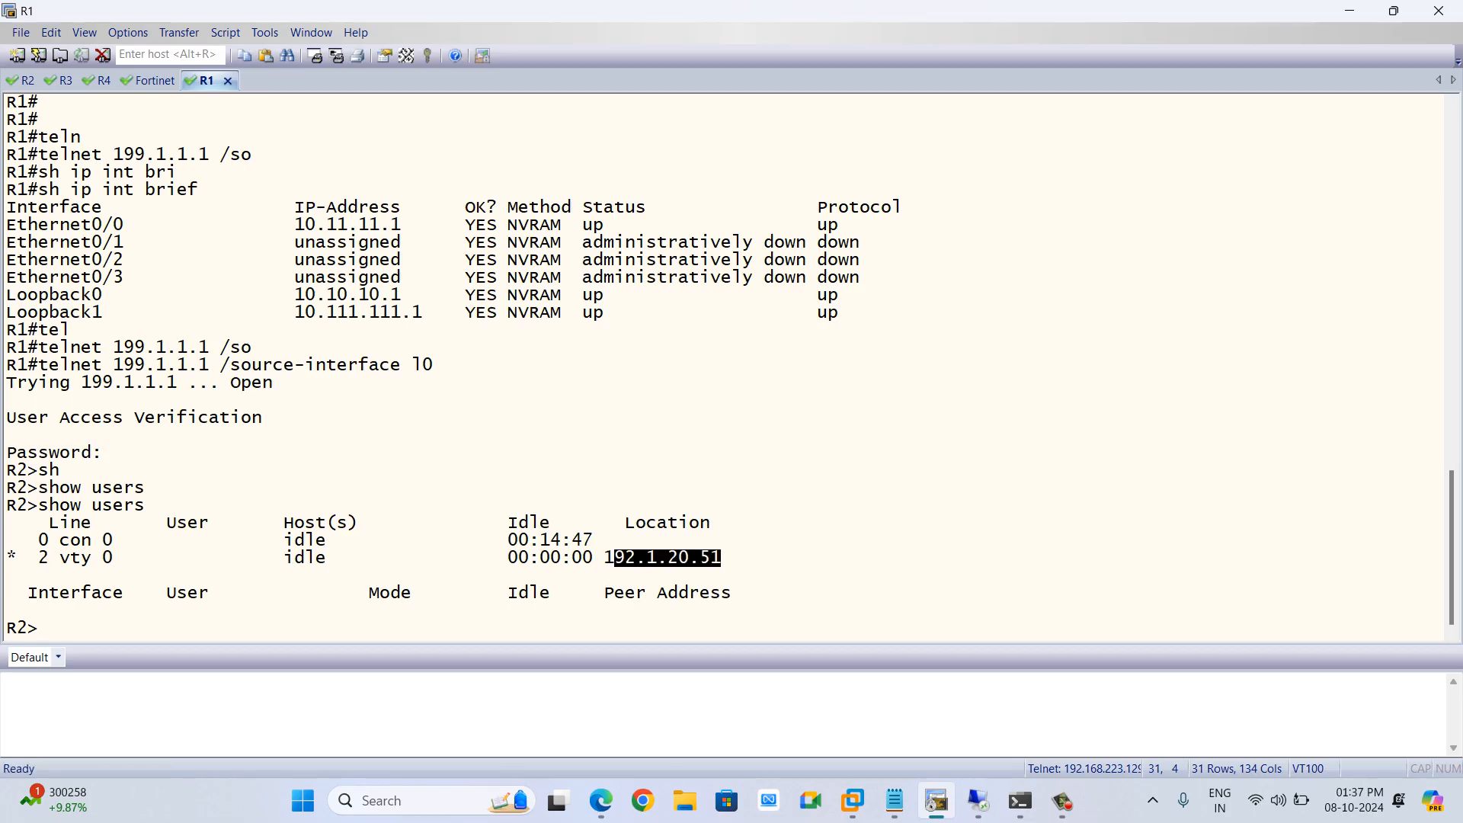
Exit the telnet session to R2 back to R1
text(exit)
key(Return)
key(Return)
key(Return)
key(Return)
key(Return)
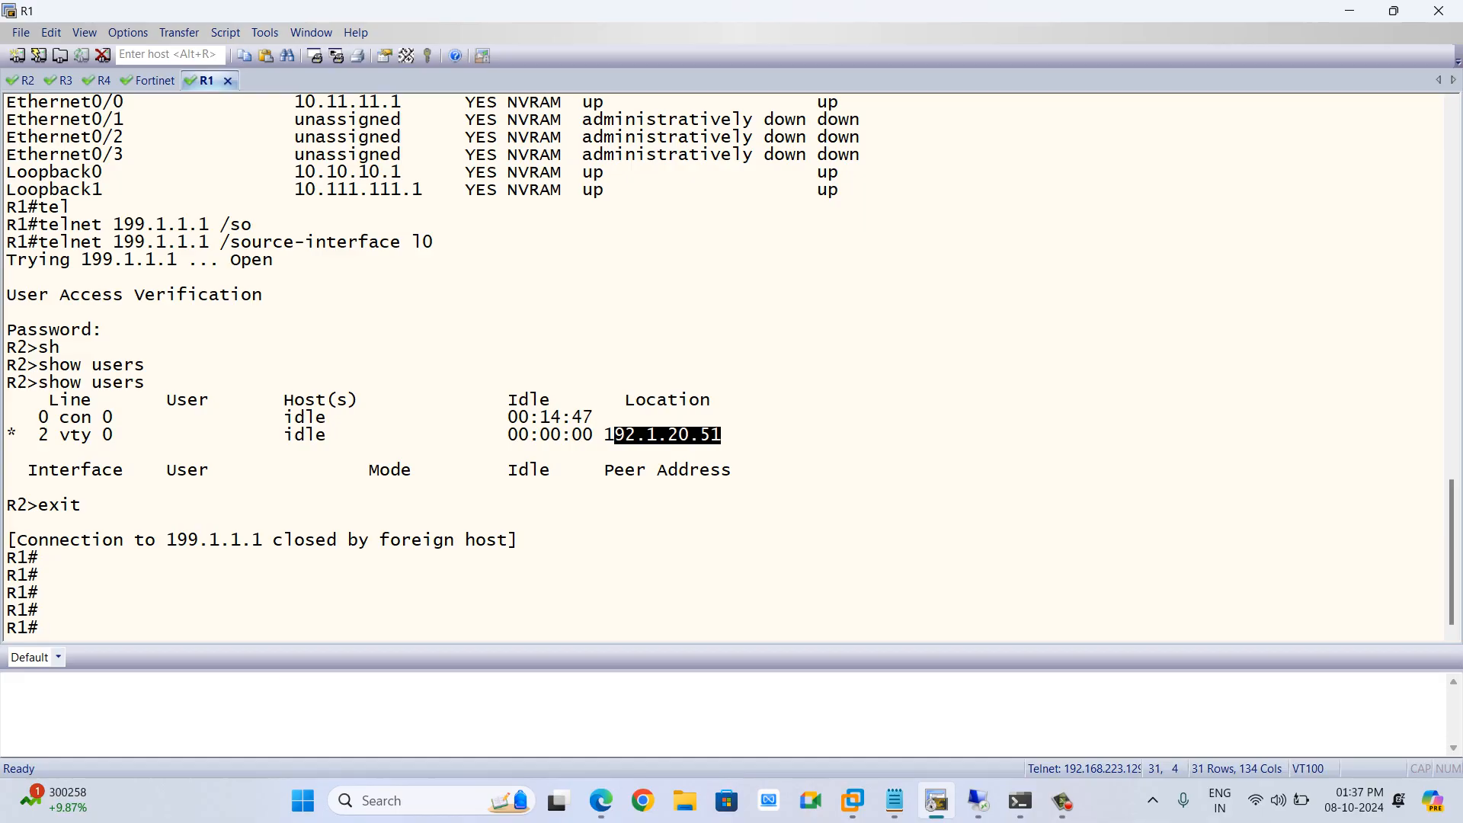
Create a new Central SNAT policy on the FortiGate with incoming interface Inside and outgoing interface Outside
key(alt+Tab)
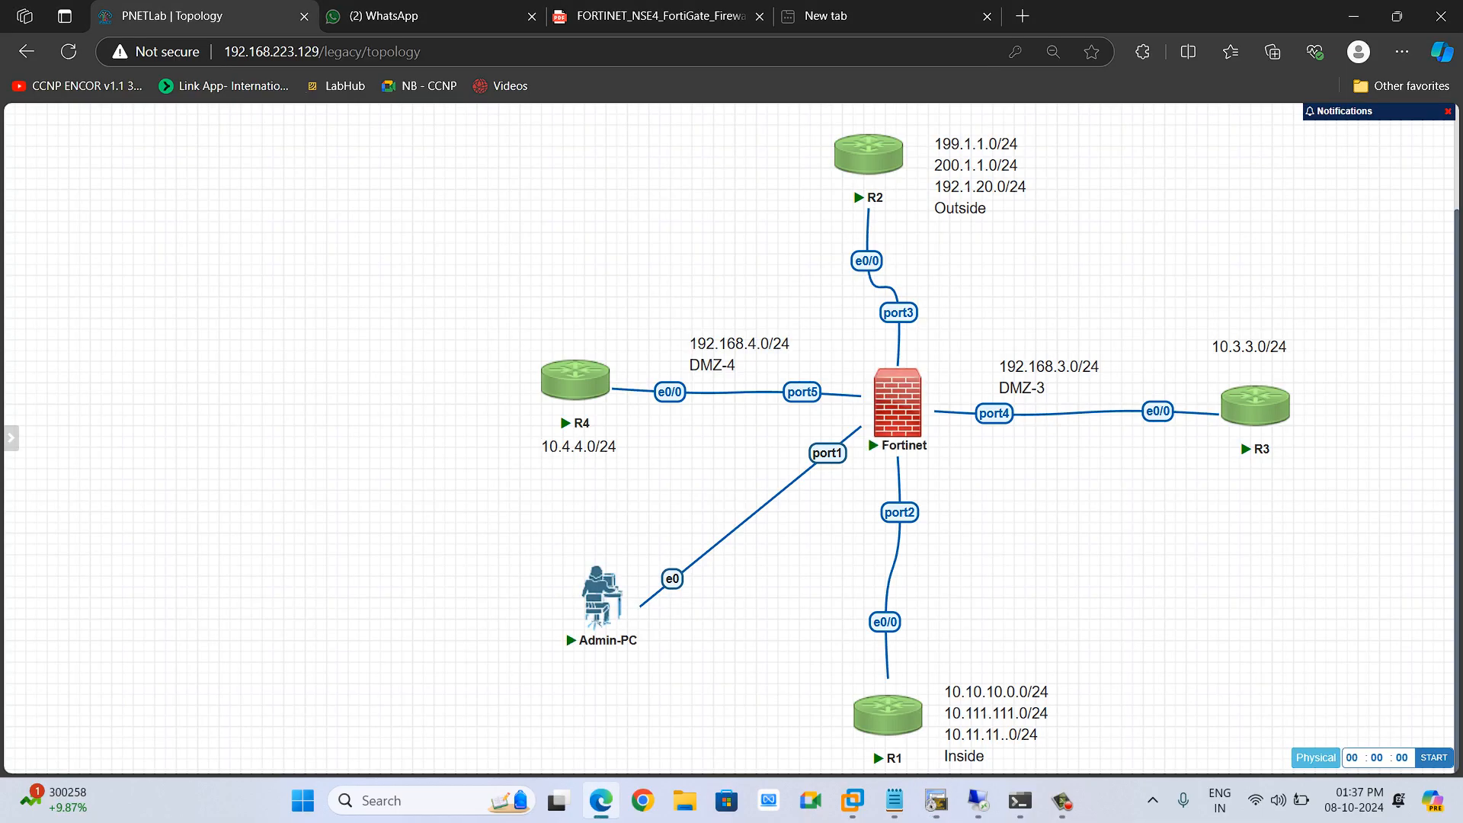
key(alt+Tab)
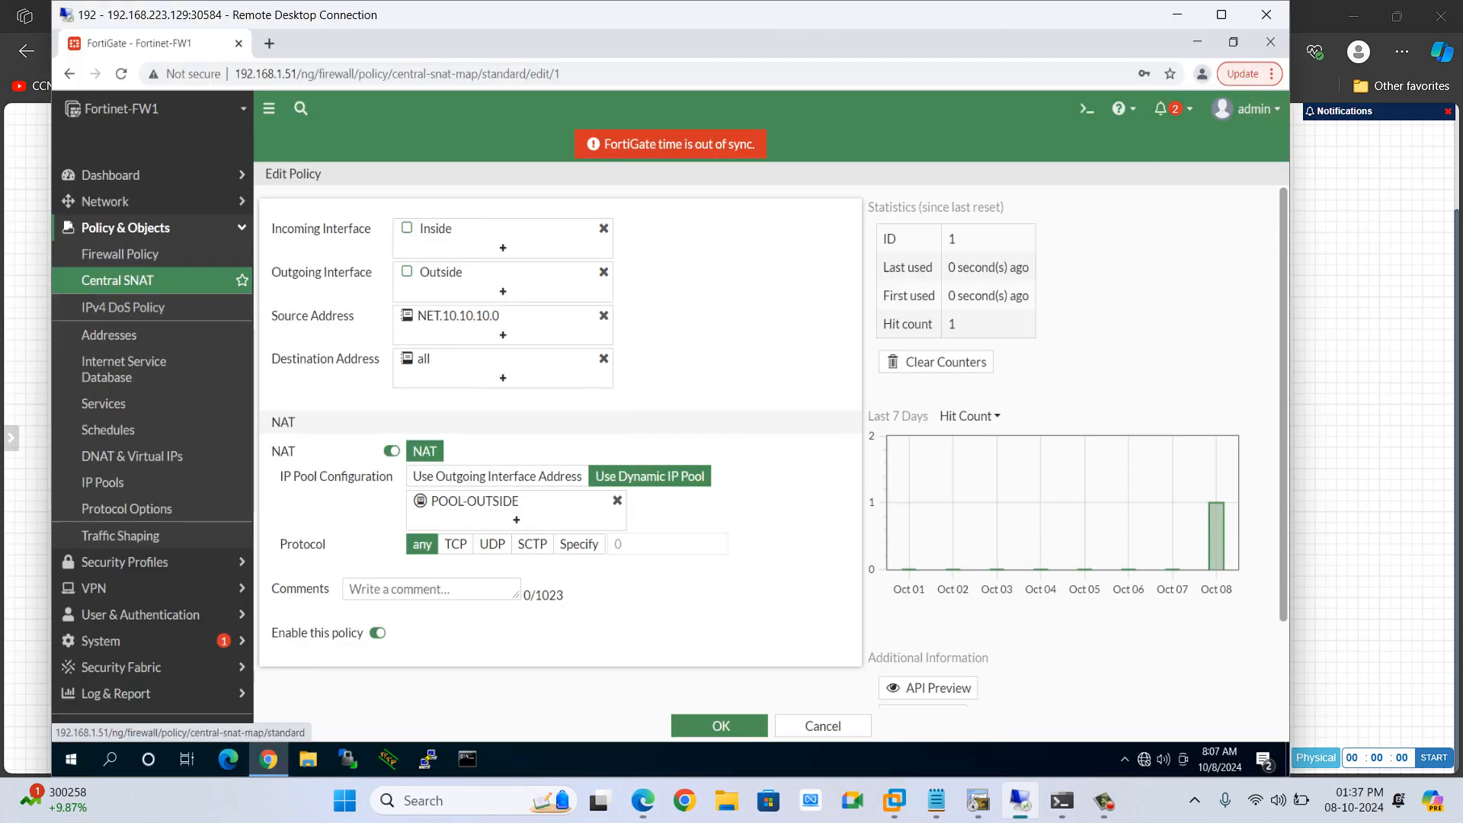
click(117, 280)
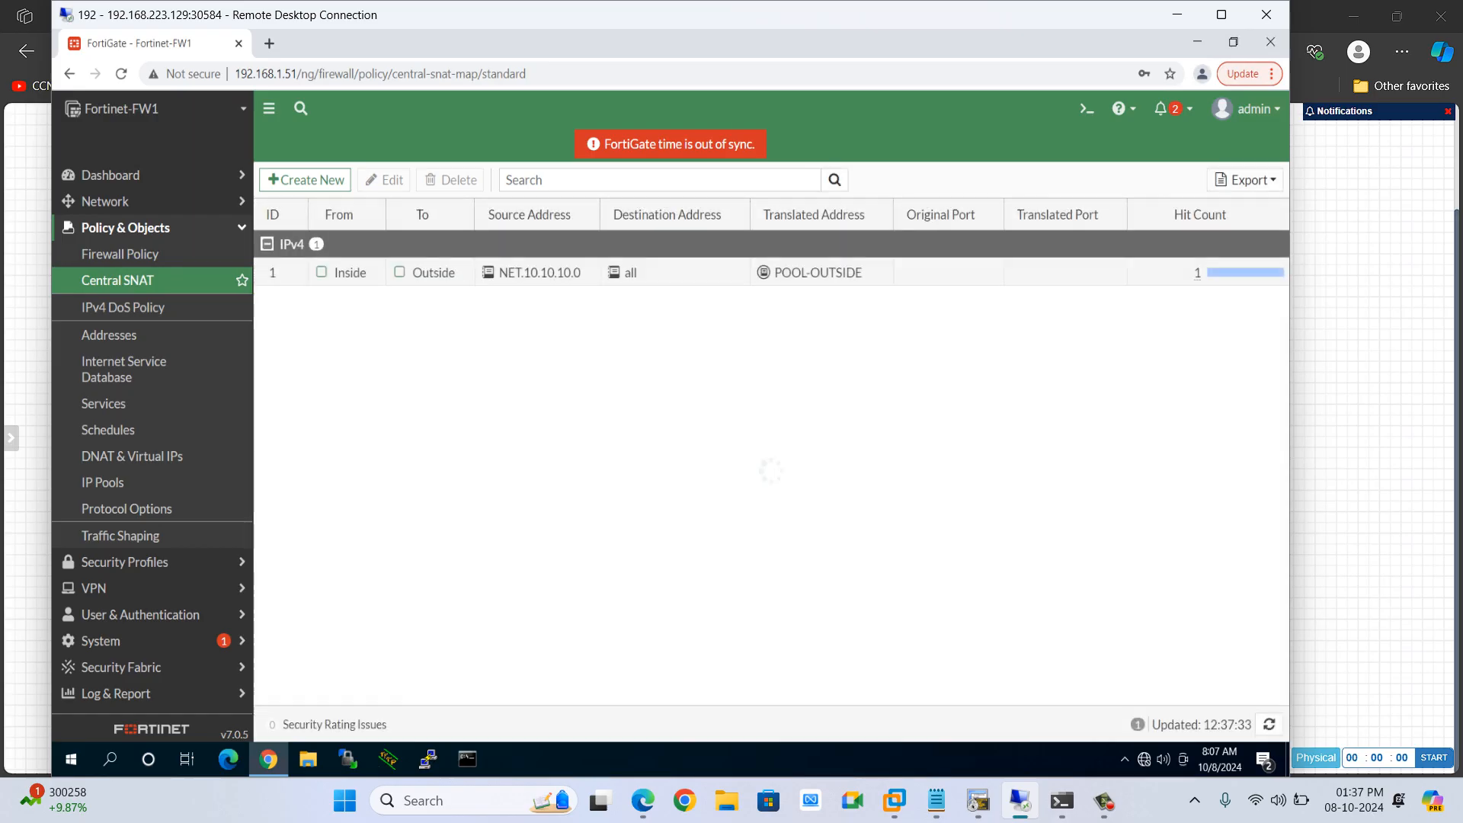
click(305, 179)
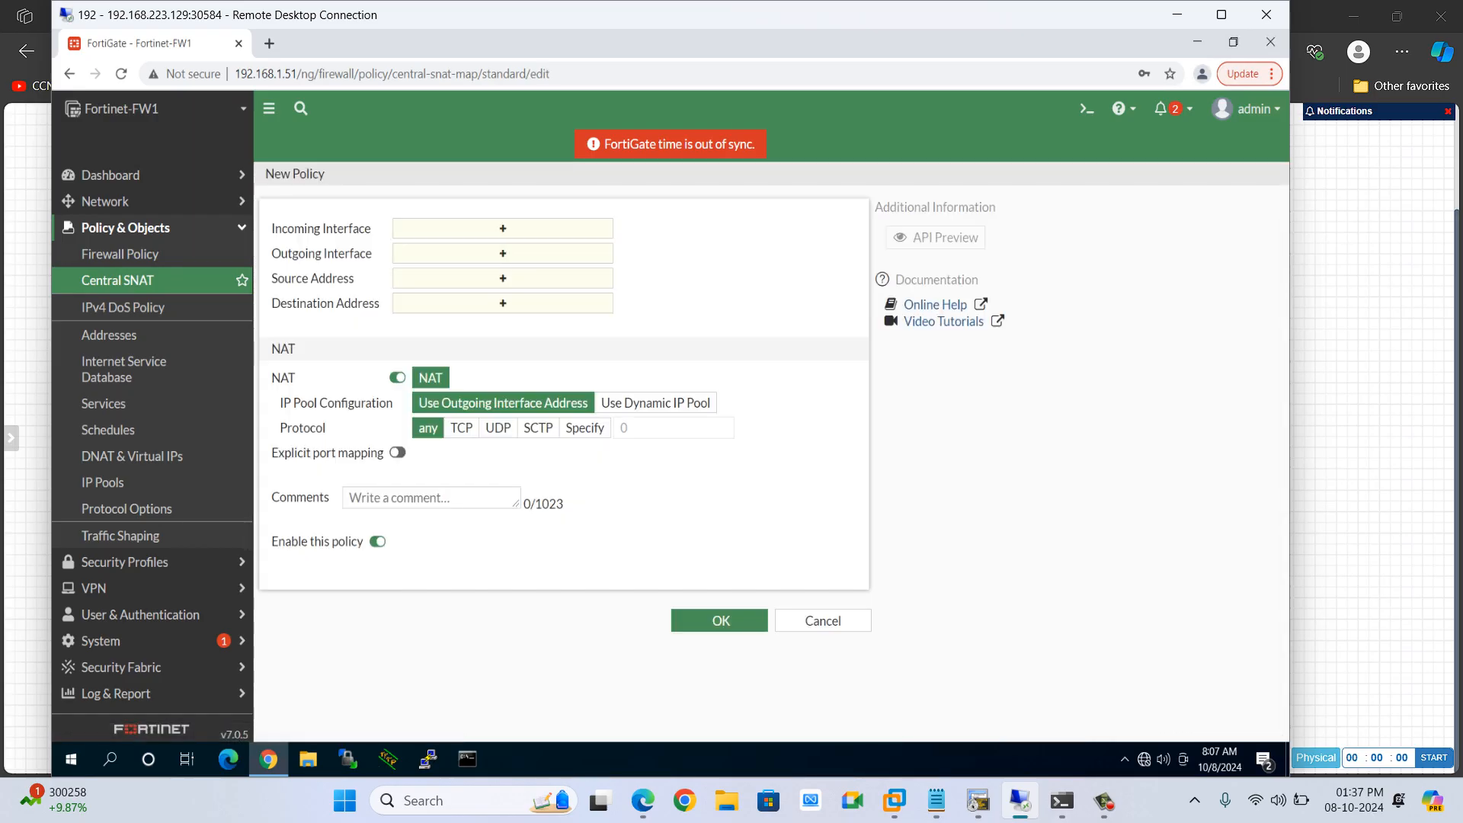
click(502, 228)
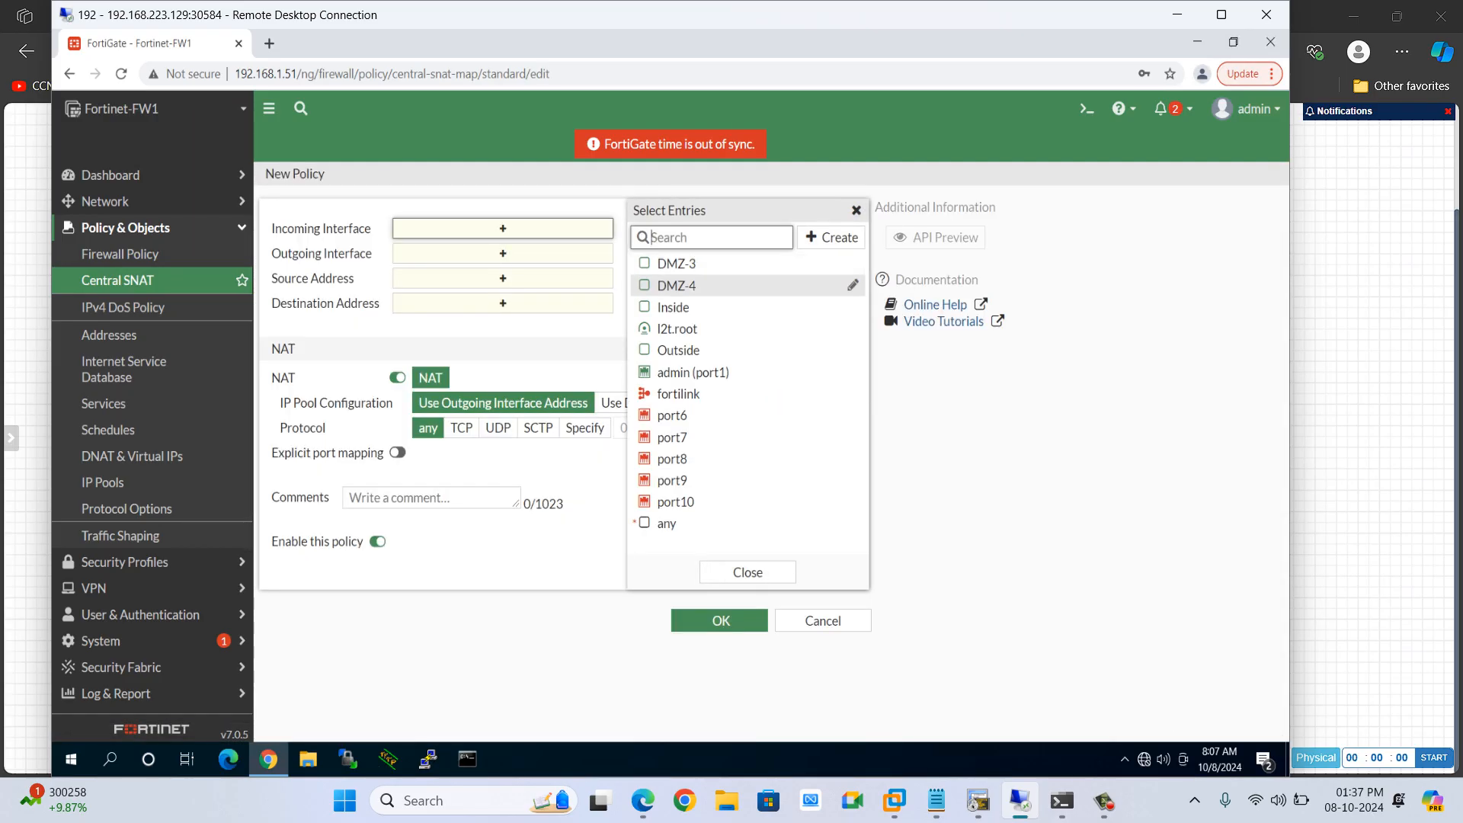
click(673, 308)
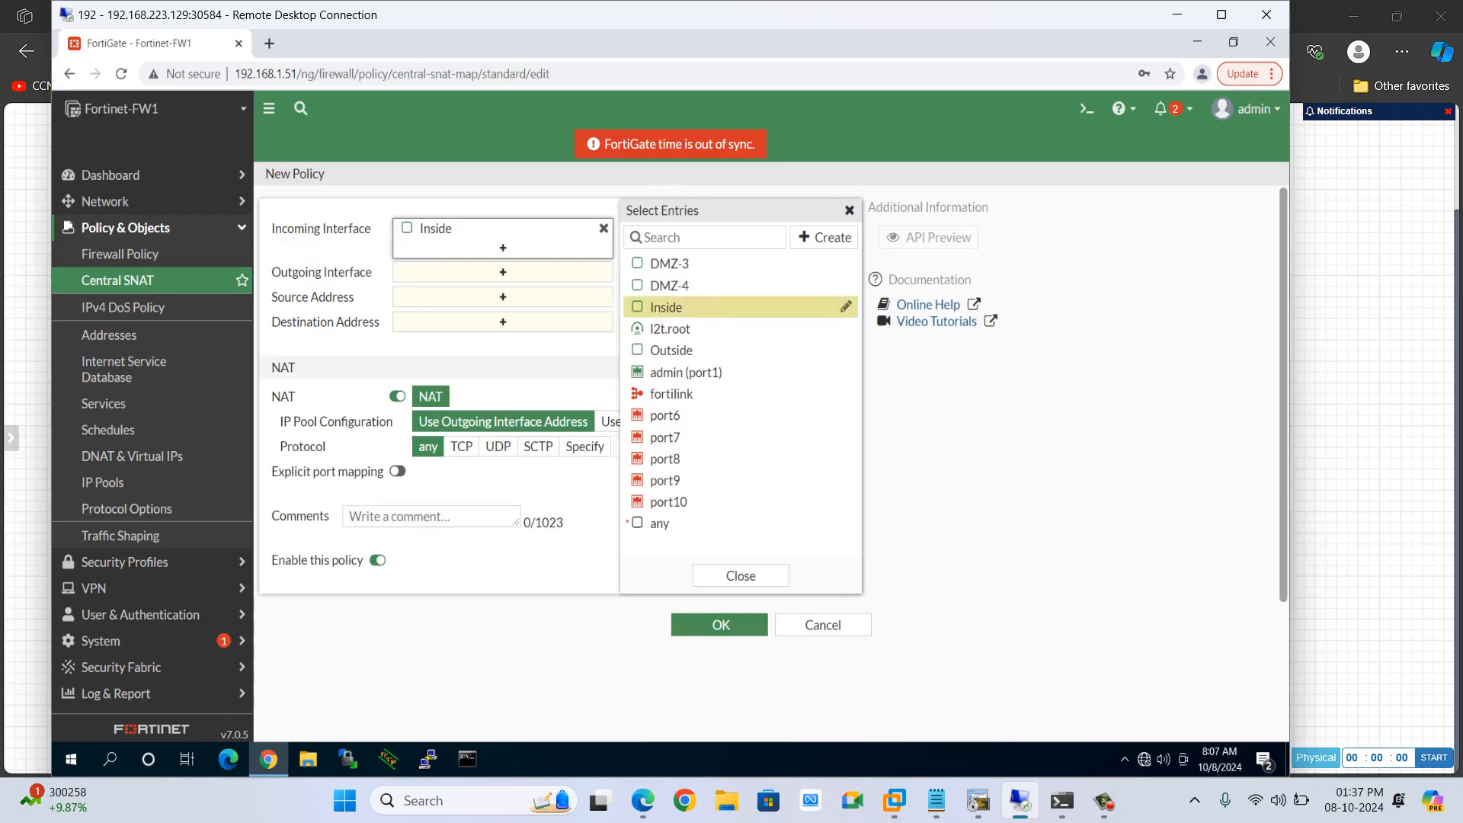
click(502, 272)
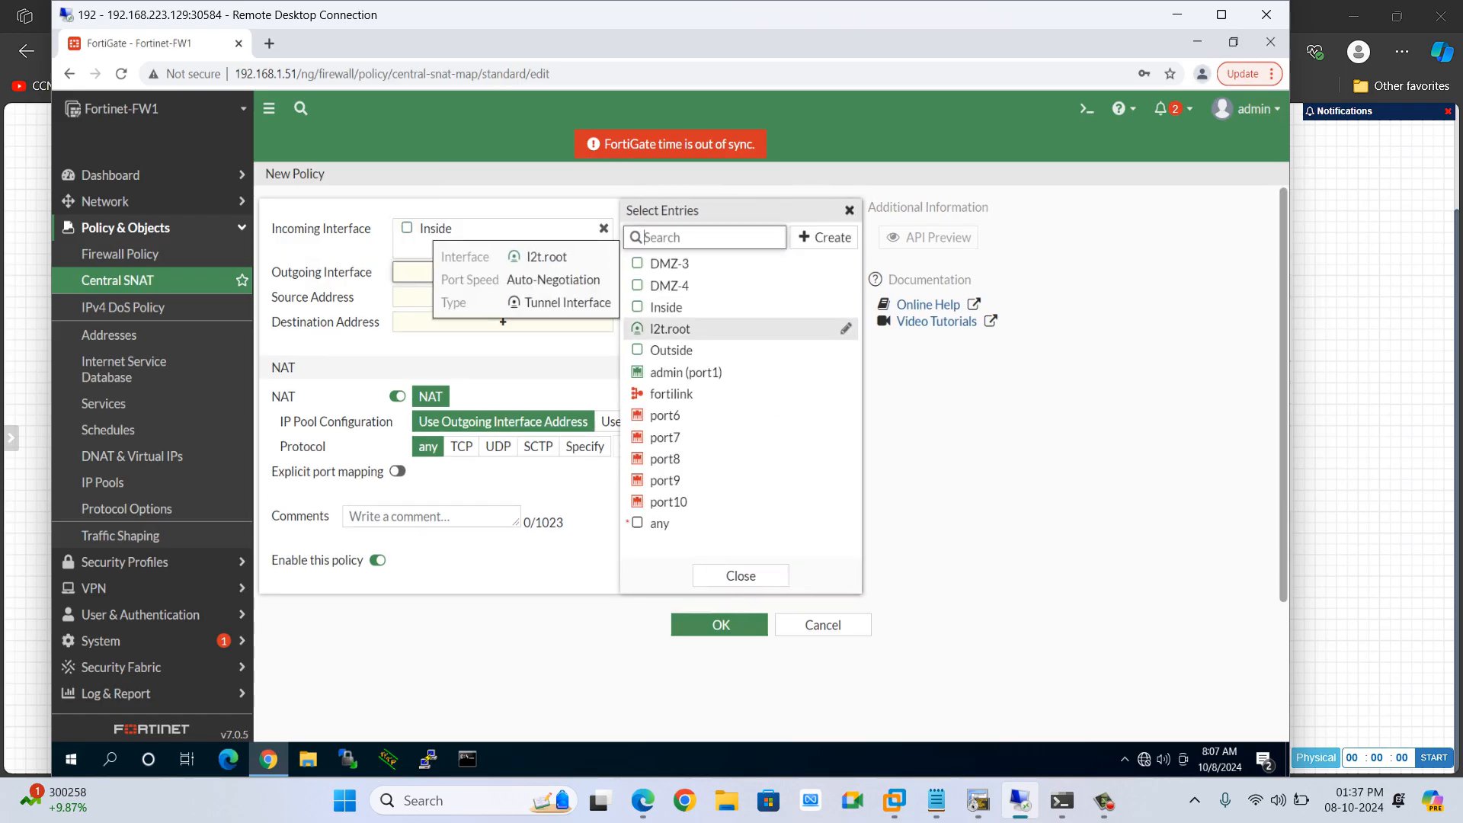
click(672, 350)
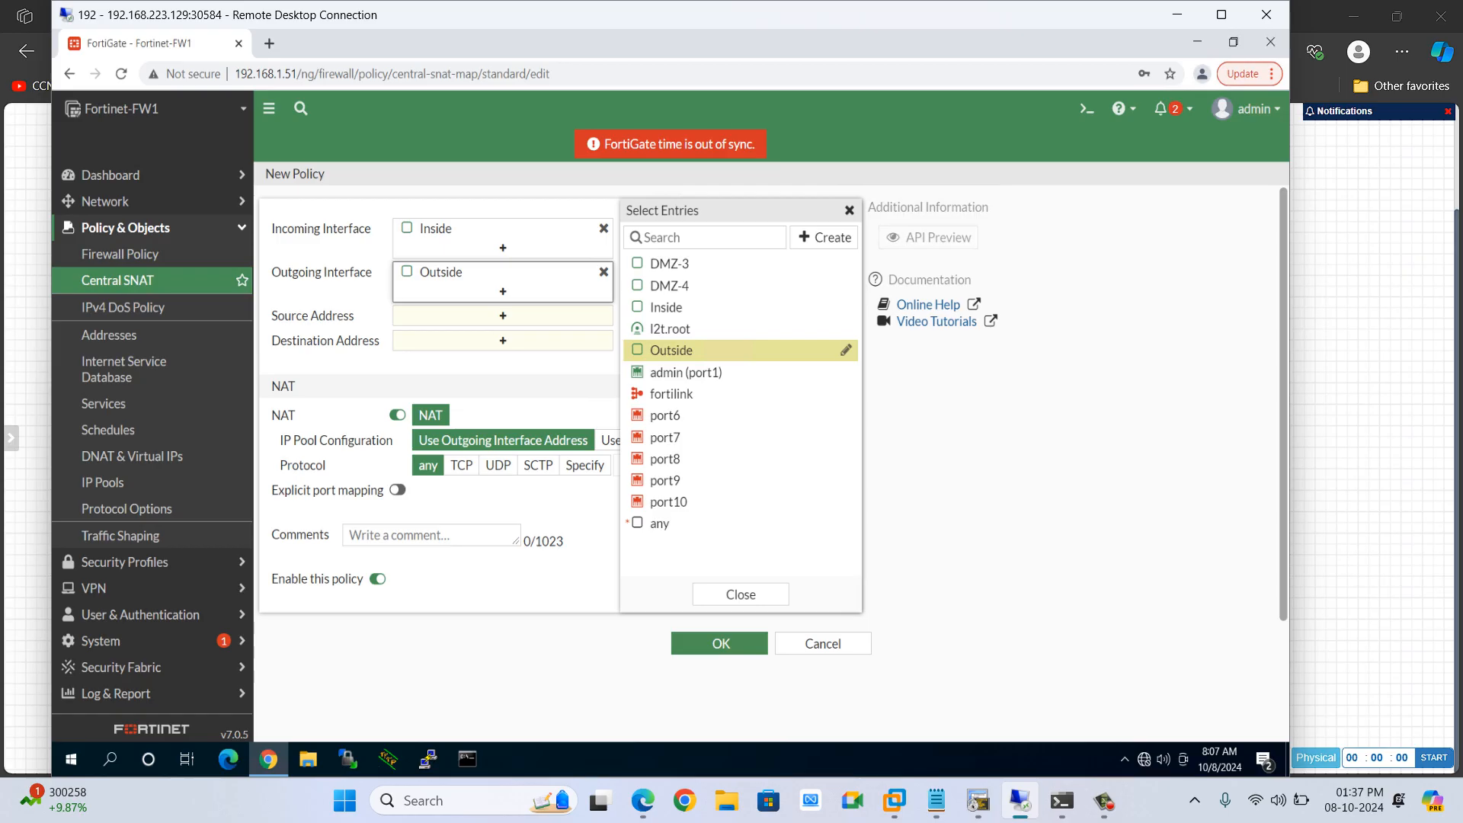
Create address object net.10.111.111.0 for subnet 10.111.111.0/24 and set it as the policy's source address
click(502, 316)
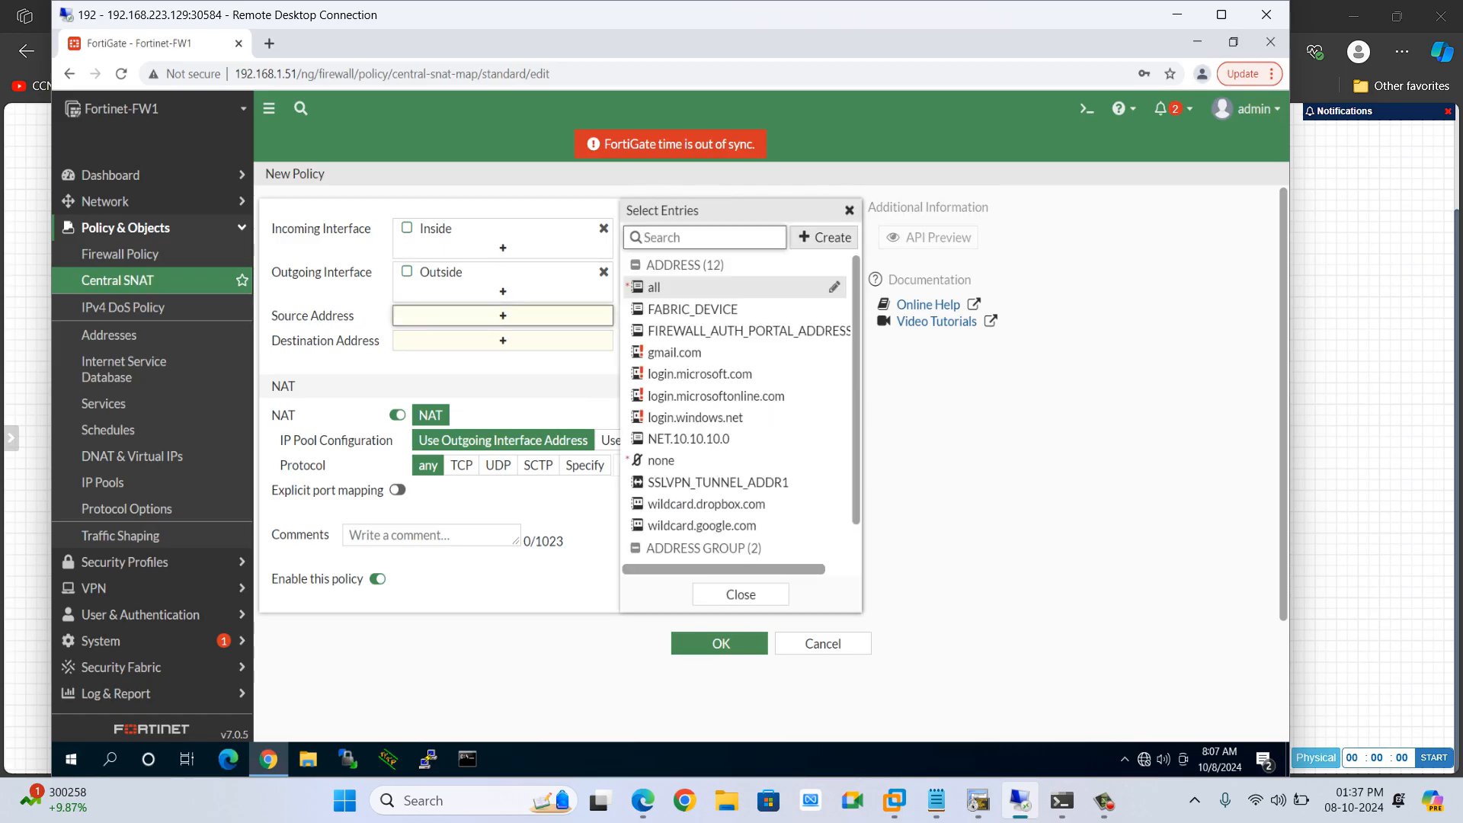
click(824, 237)
click(665, 294)
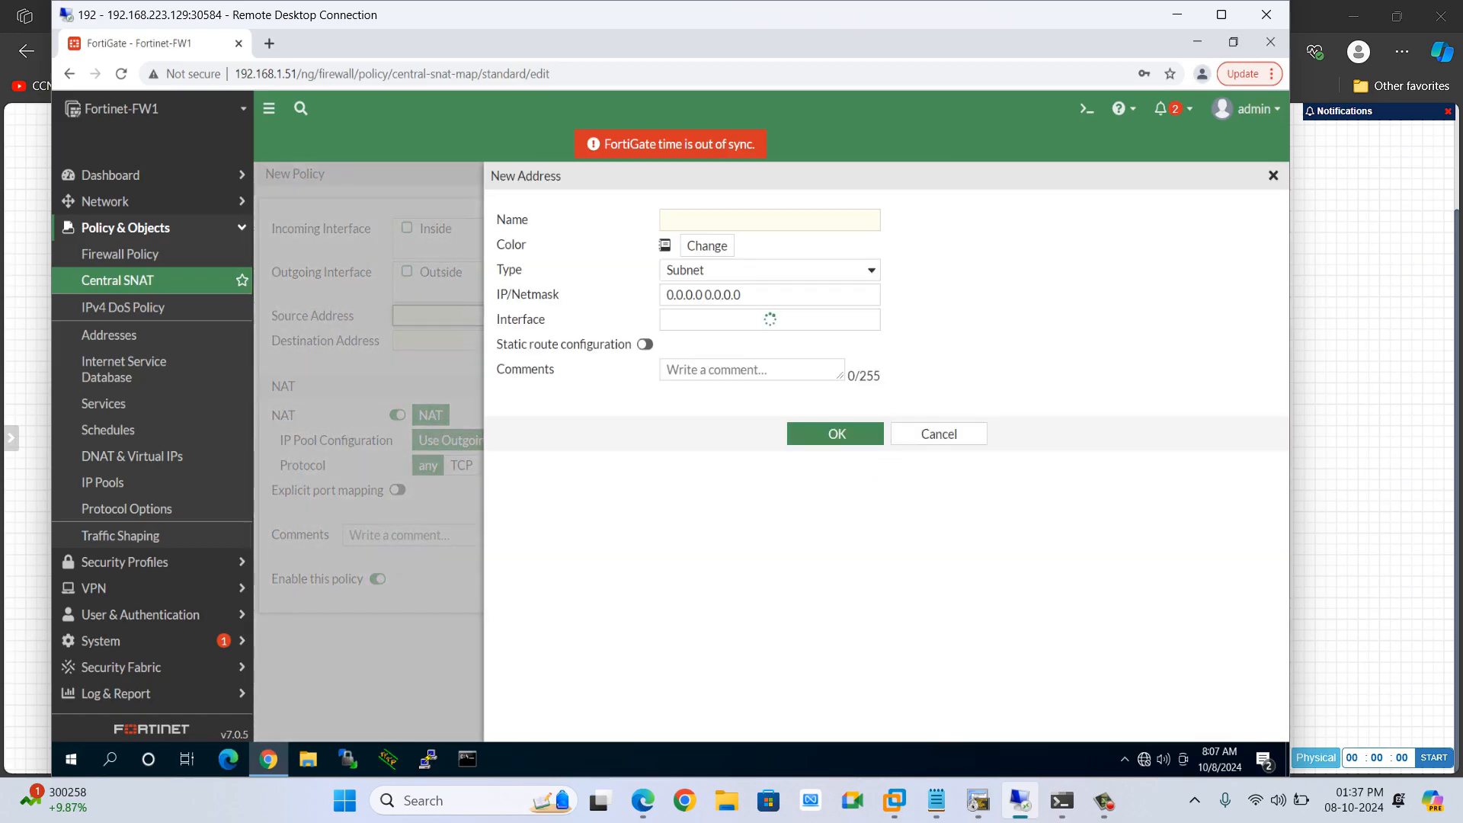
text(net)
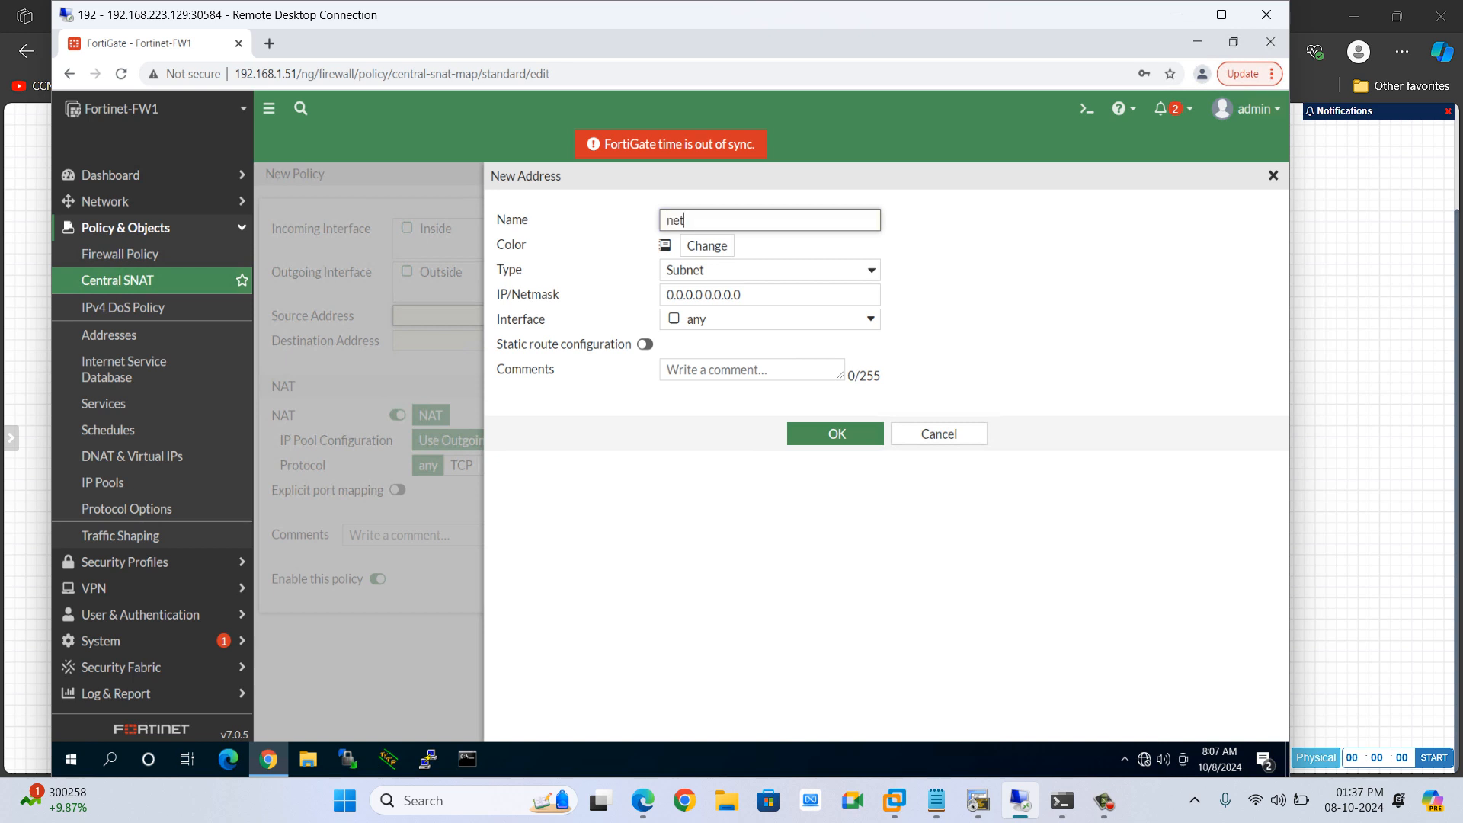
text(.10.111.111.0)
key(Tab)
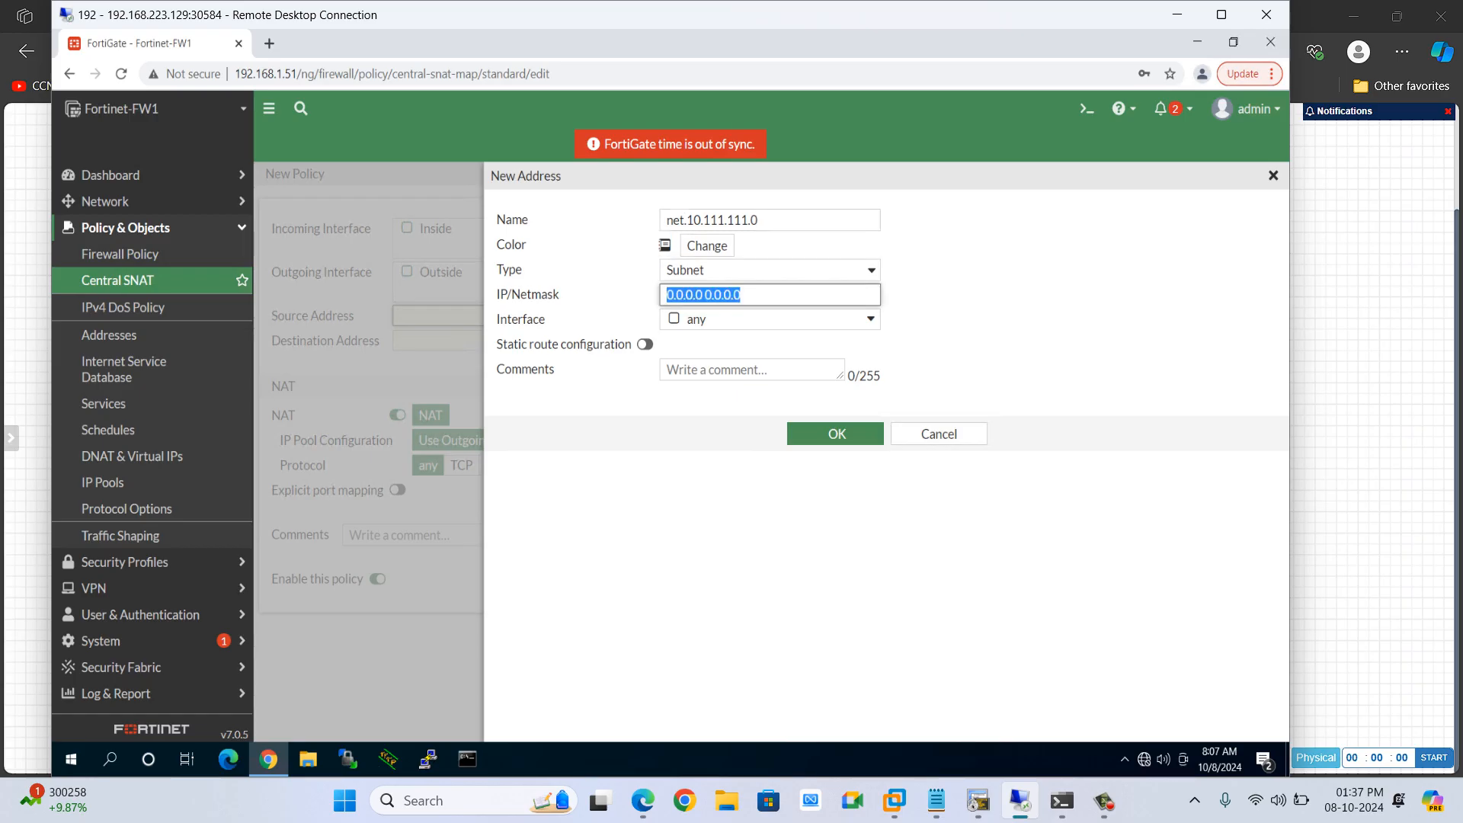
text(10.111.111)
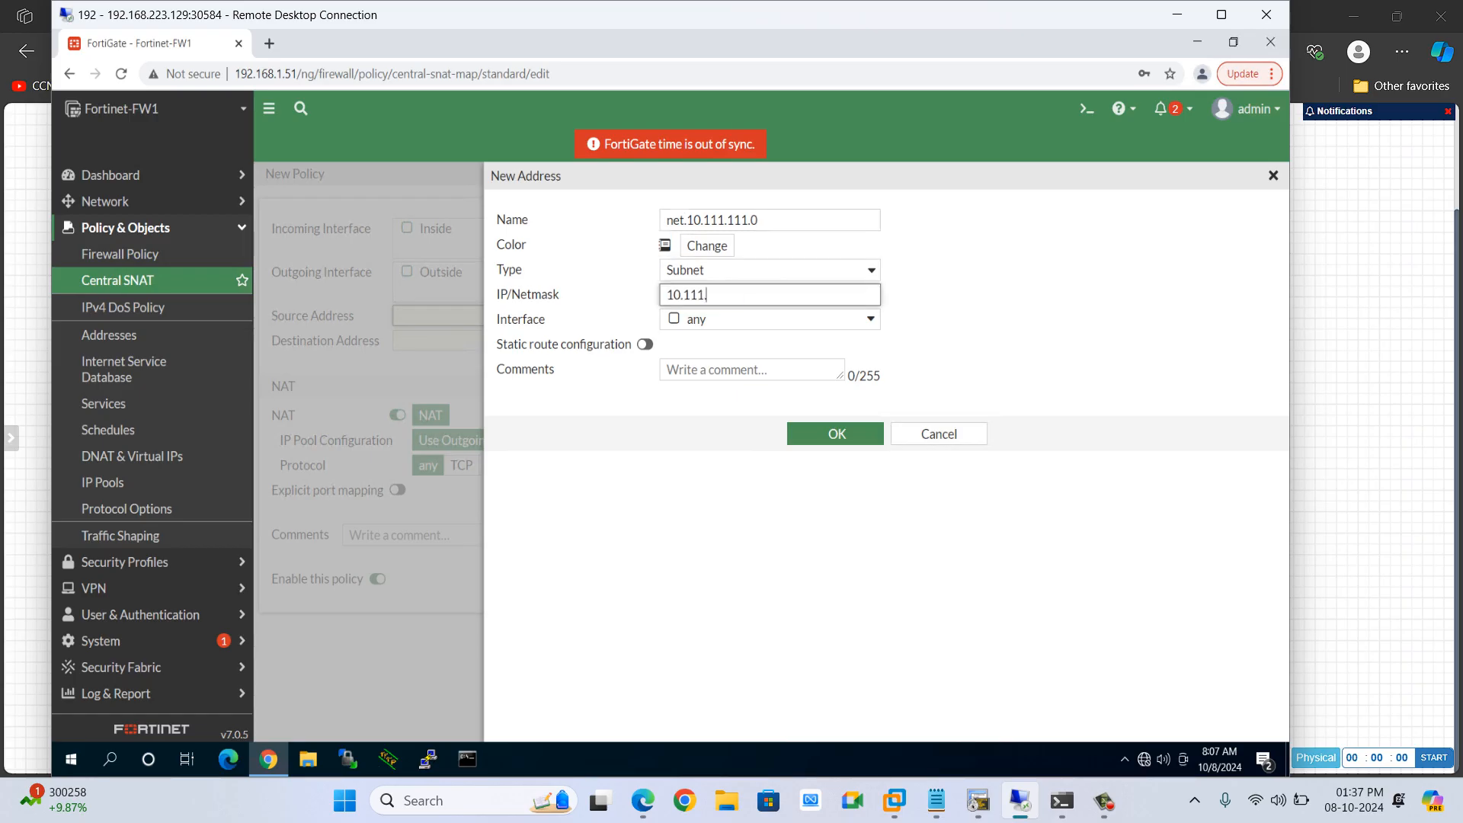
text(.0/24)
click(828, 435)
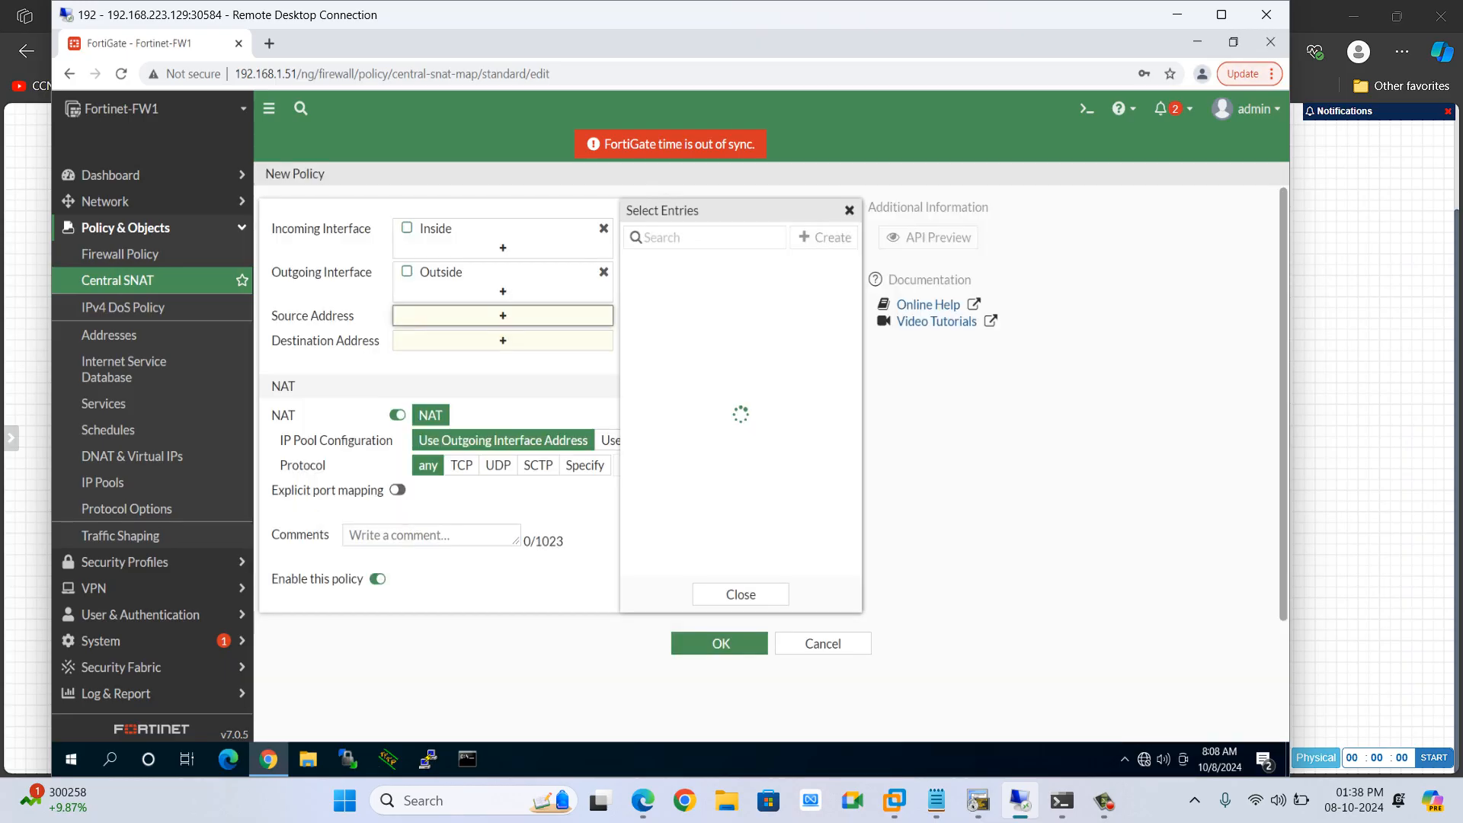
click(716, 416)
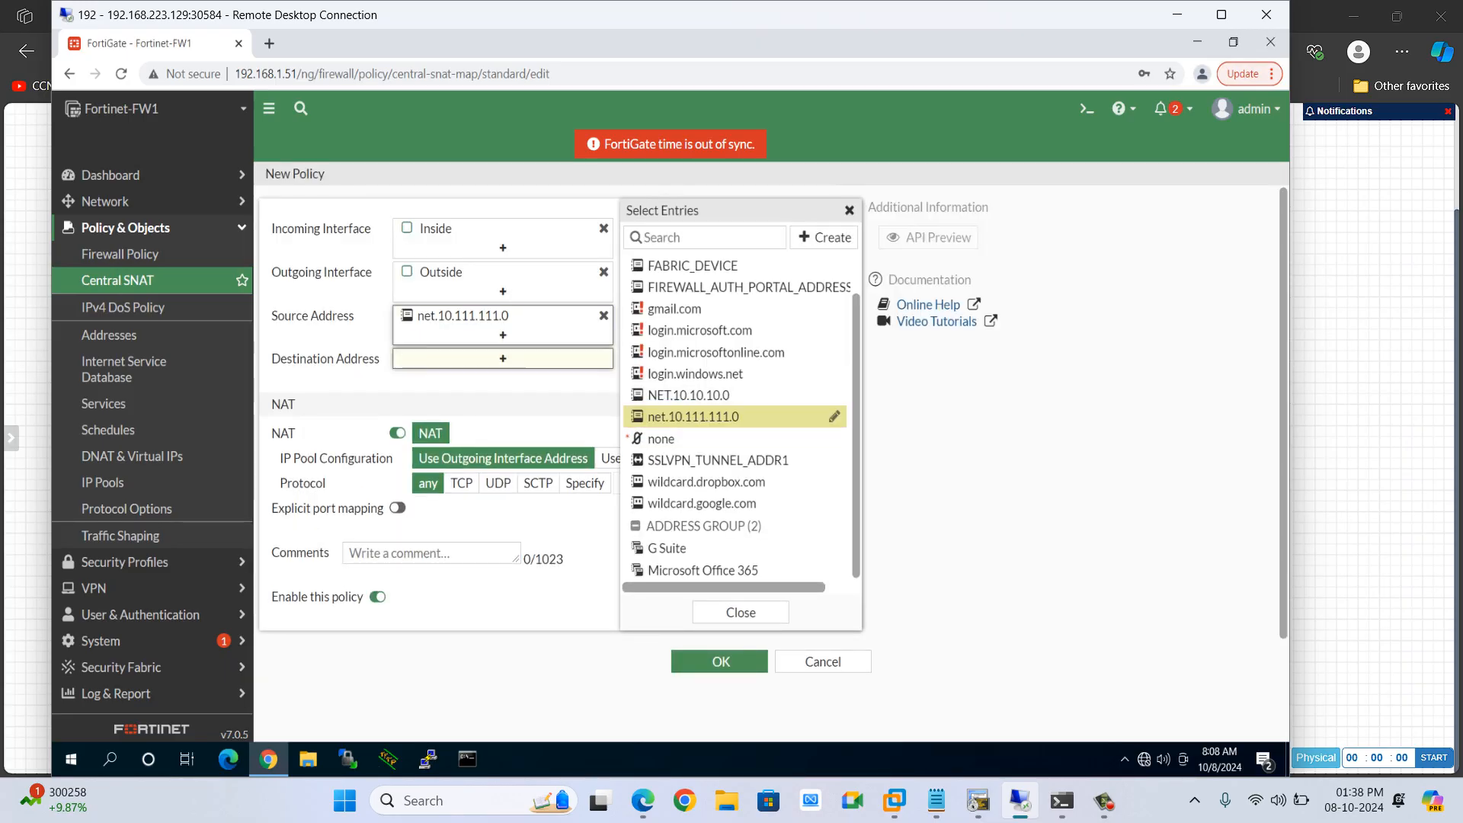
Set the new policy's destination address to all
click(503, 358)
click(686, 284)
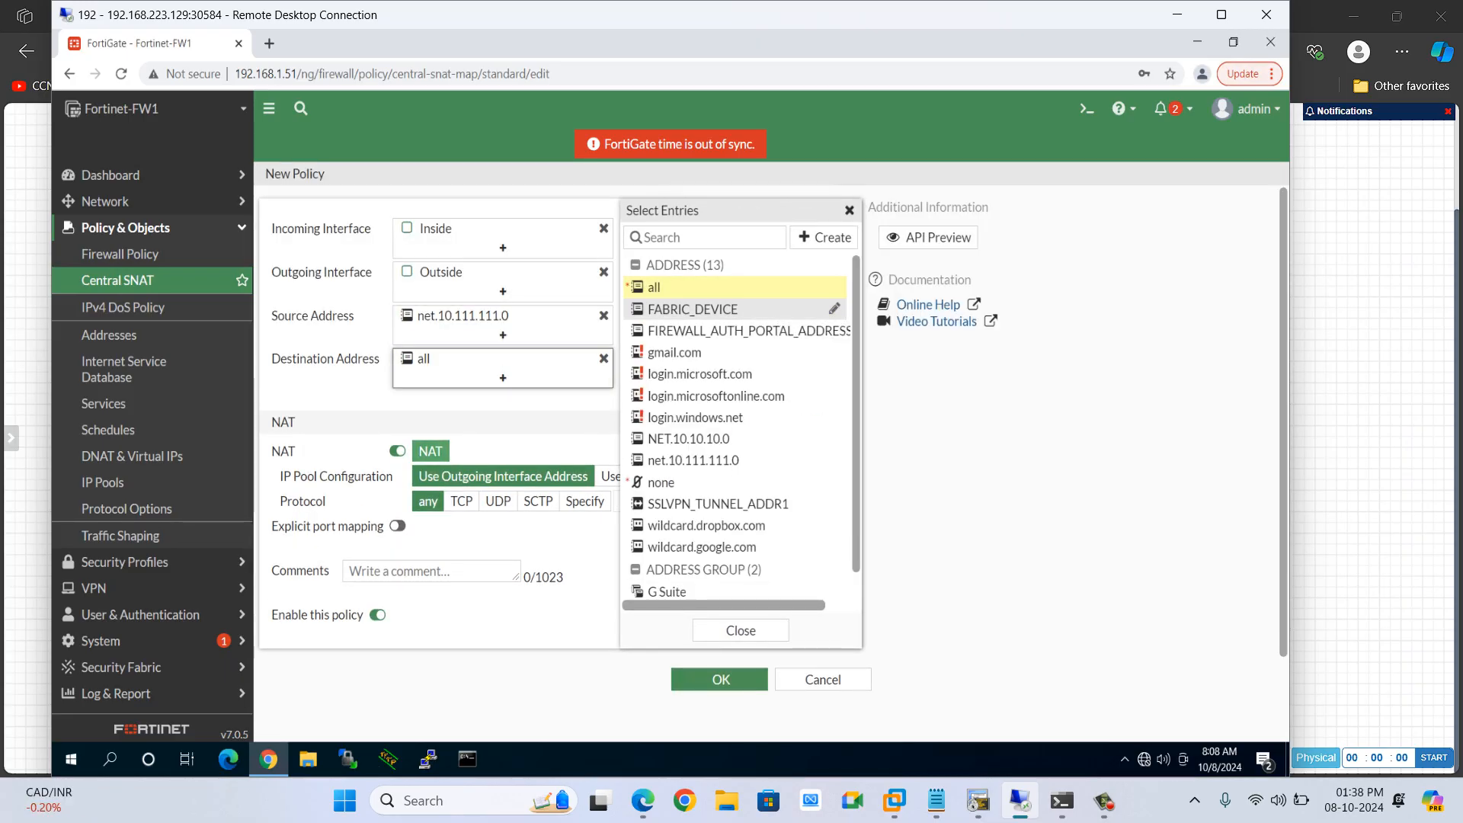
right_click(851, 210)
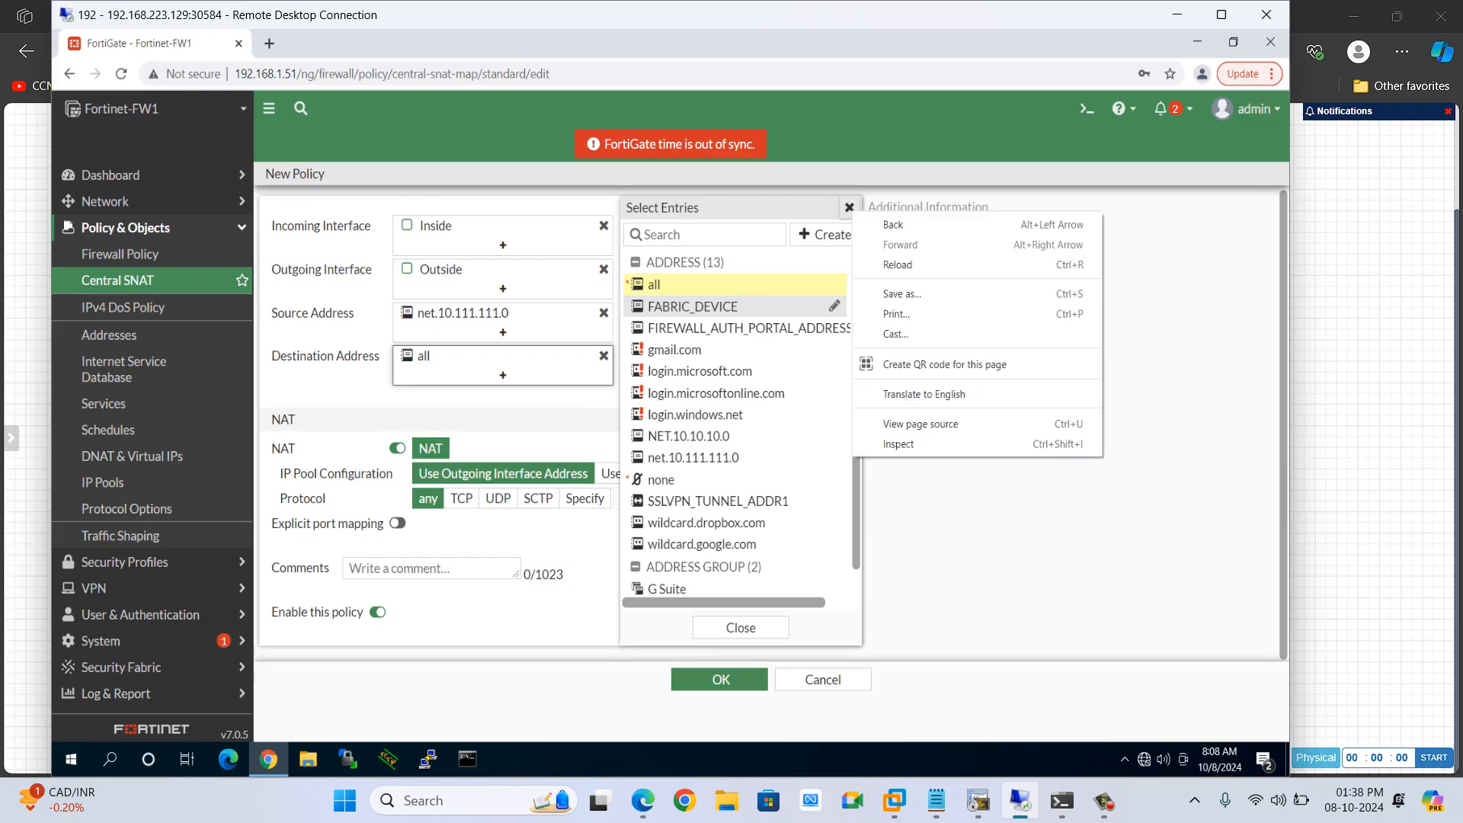
right_click(847, 204)
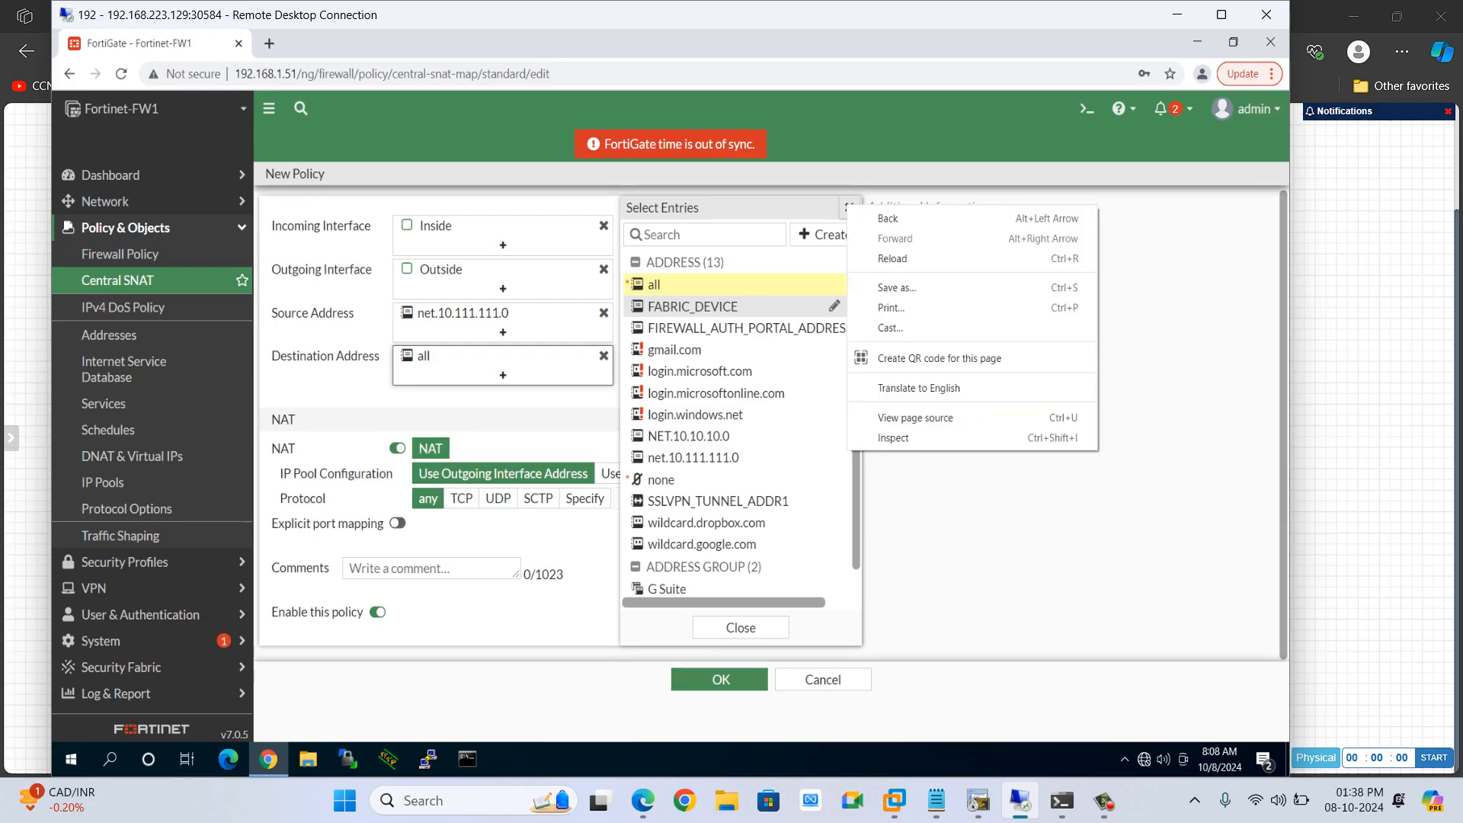
click(848, 208)
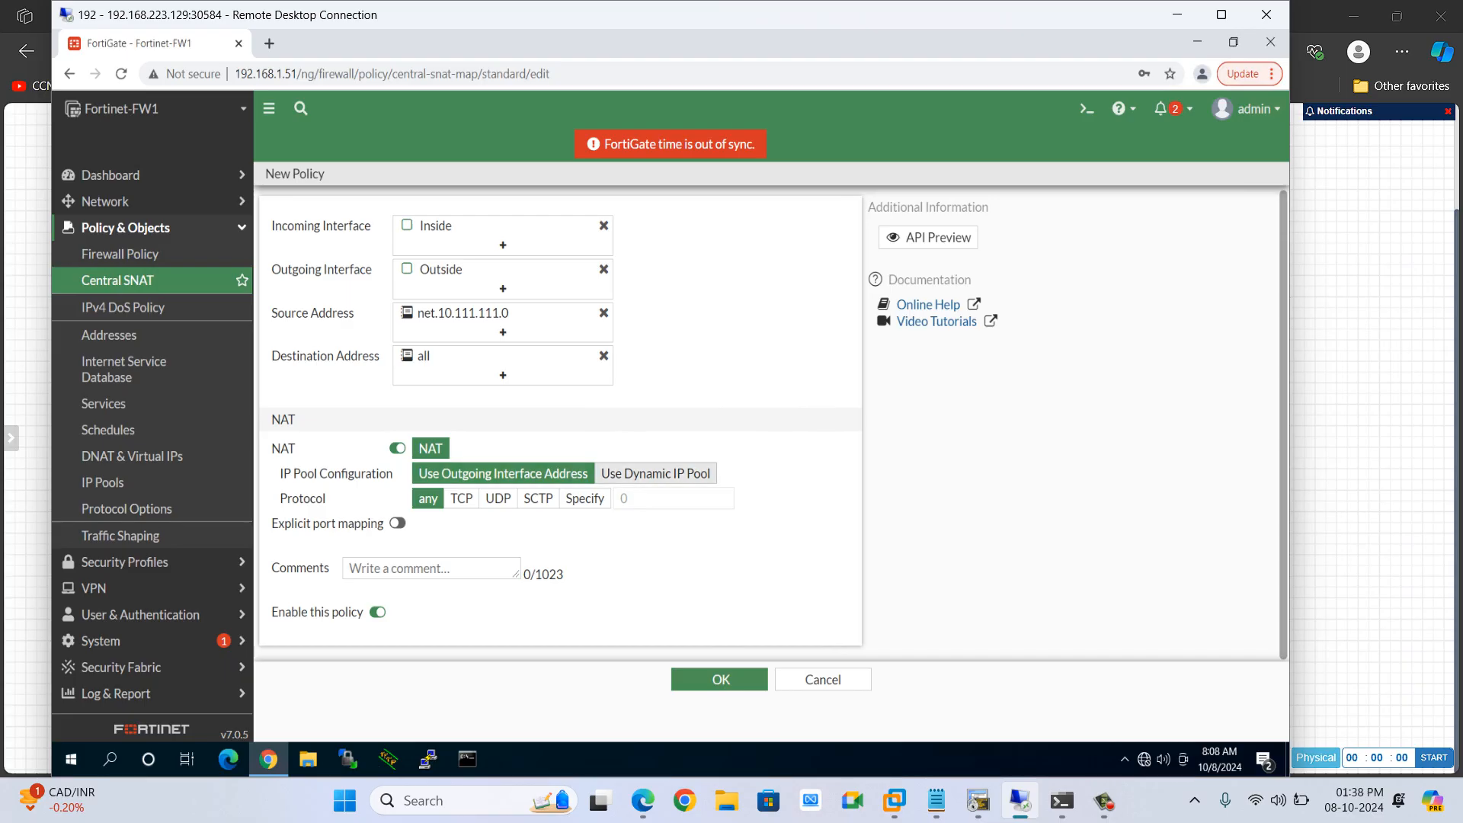
click(655, 474)
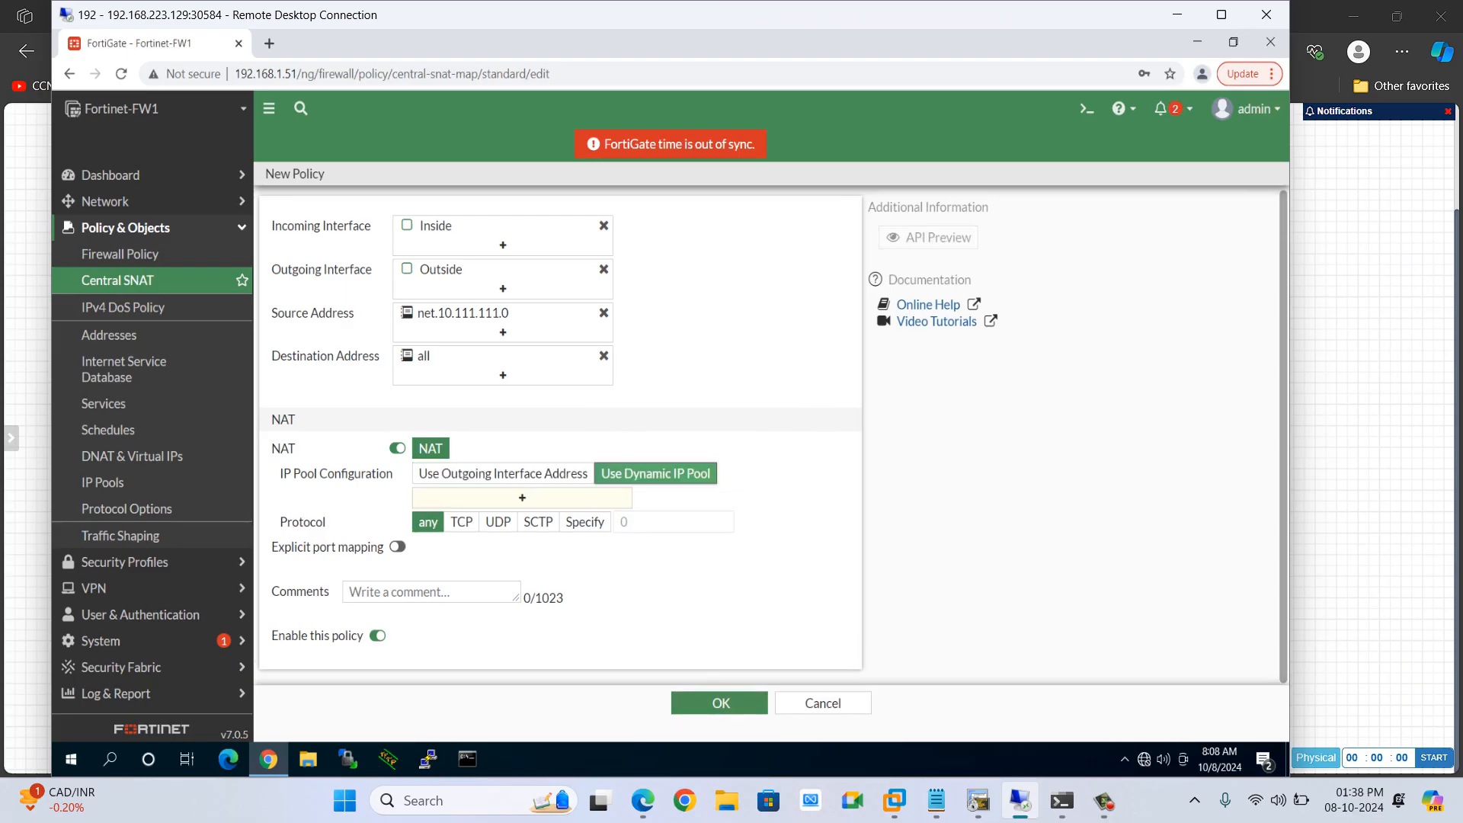
click(523, 499)
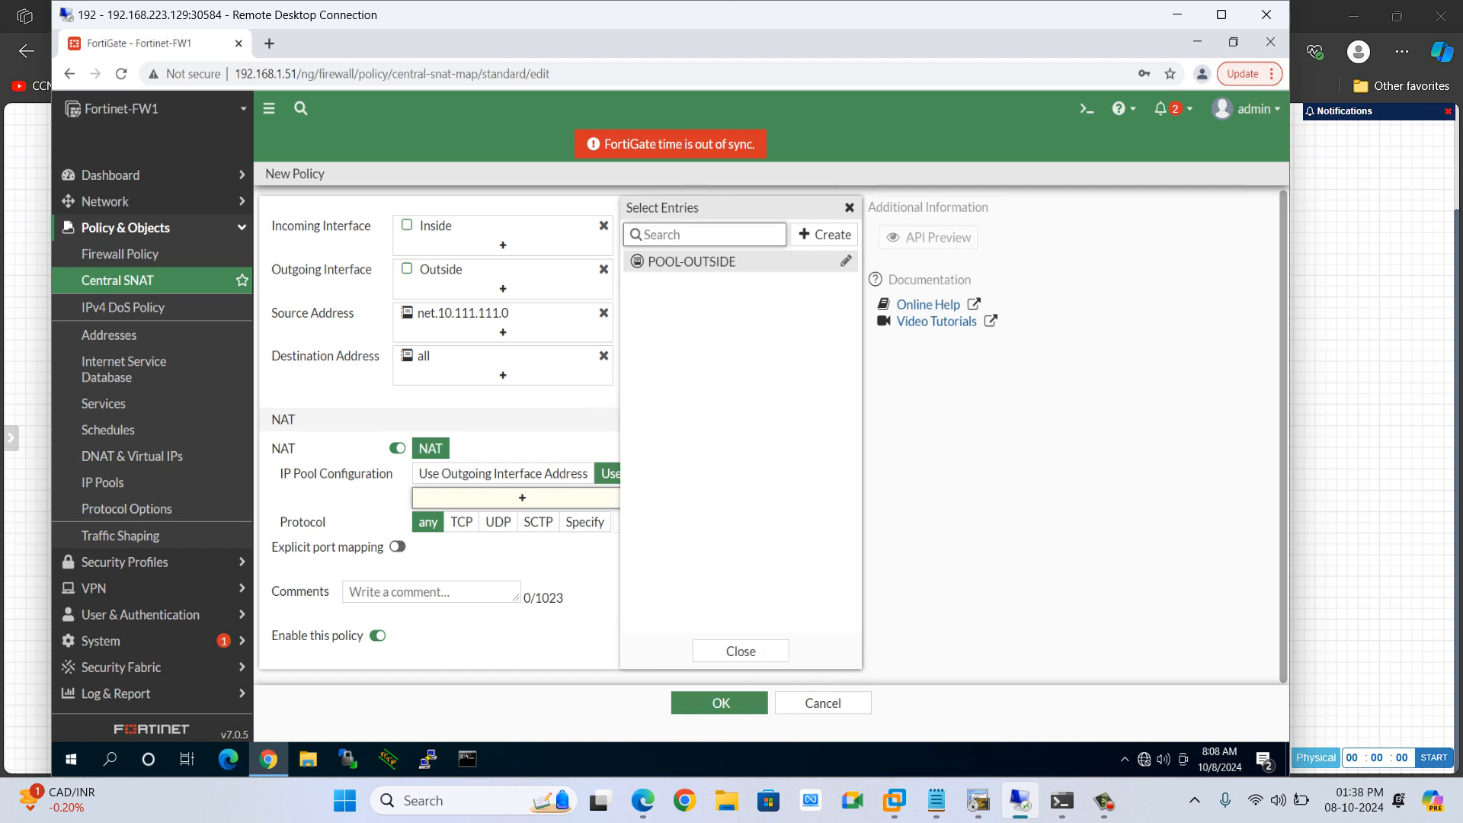
right_click(851, 208)
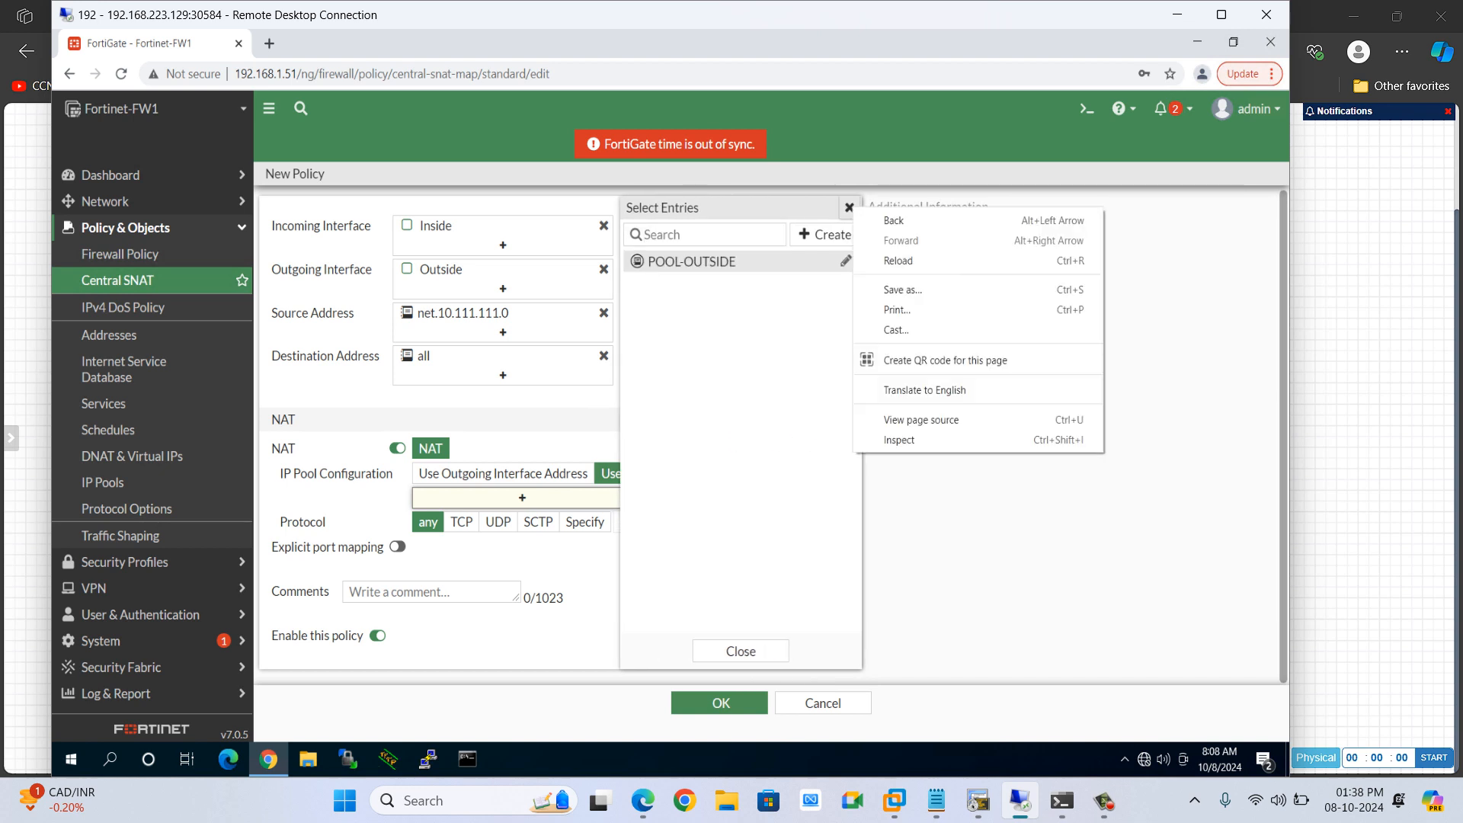
click(850, 207)
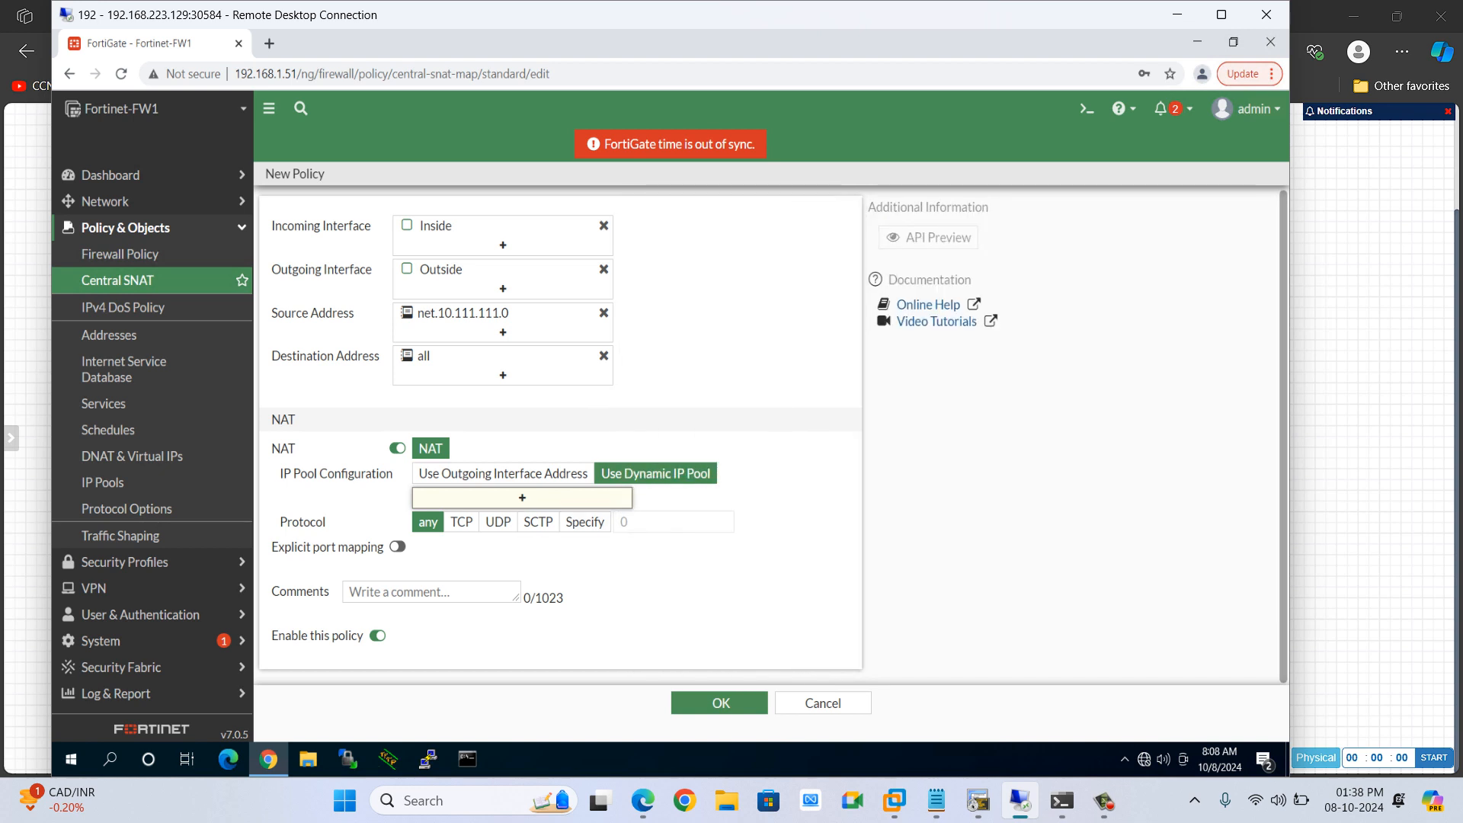
click(534, 475)
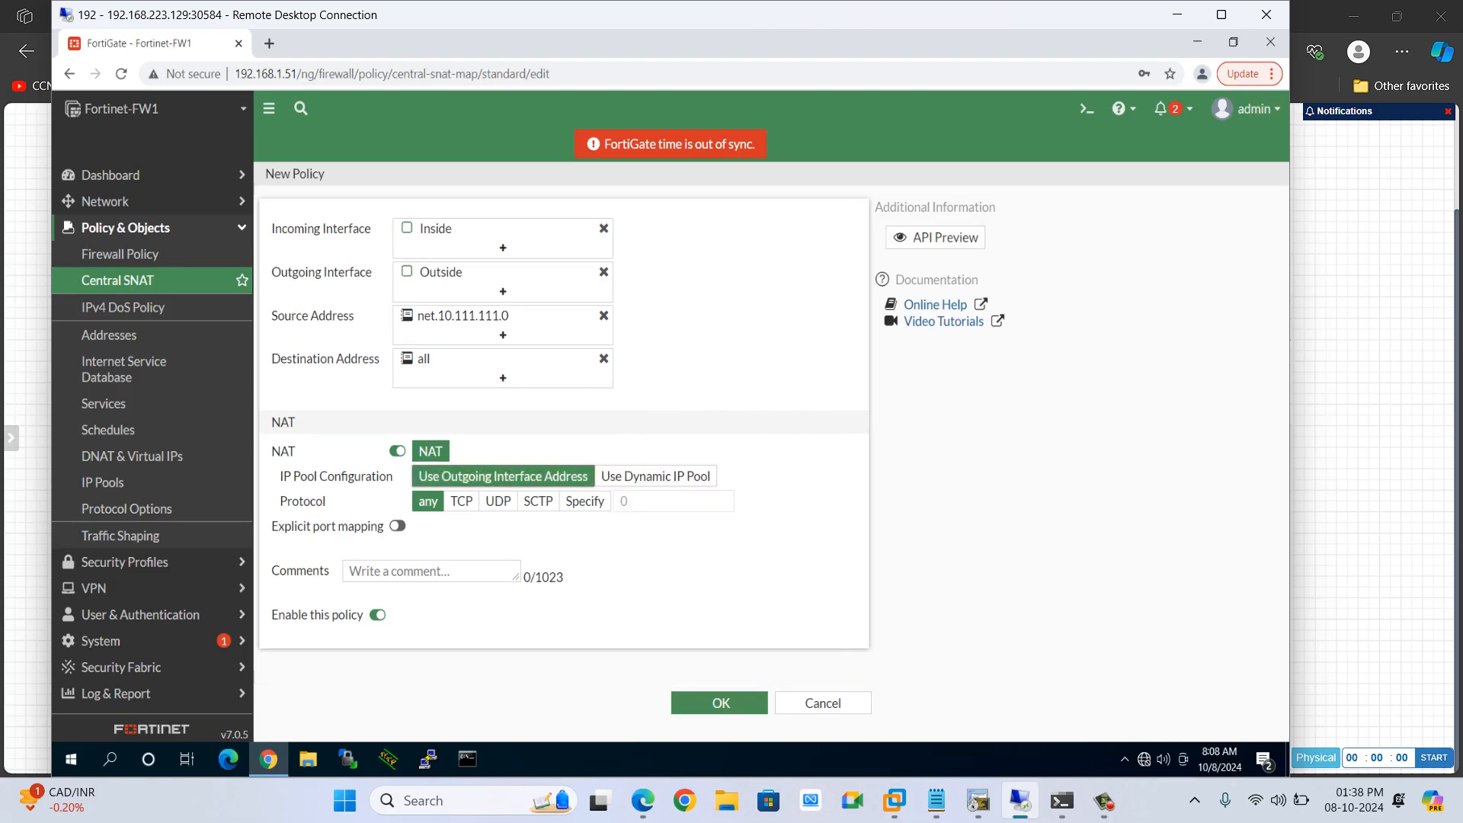
Save the new Central SNAT policy using the outgoing interface address for NAT
click(720, 702)
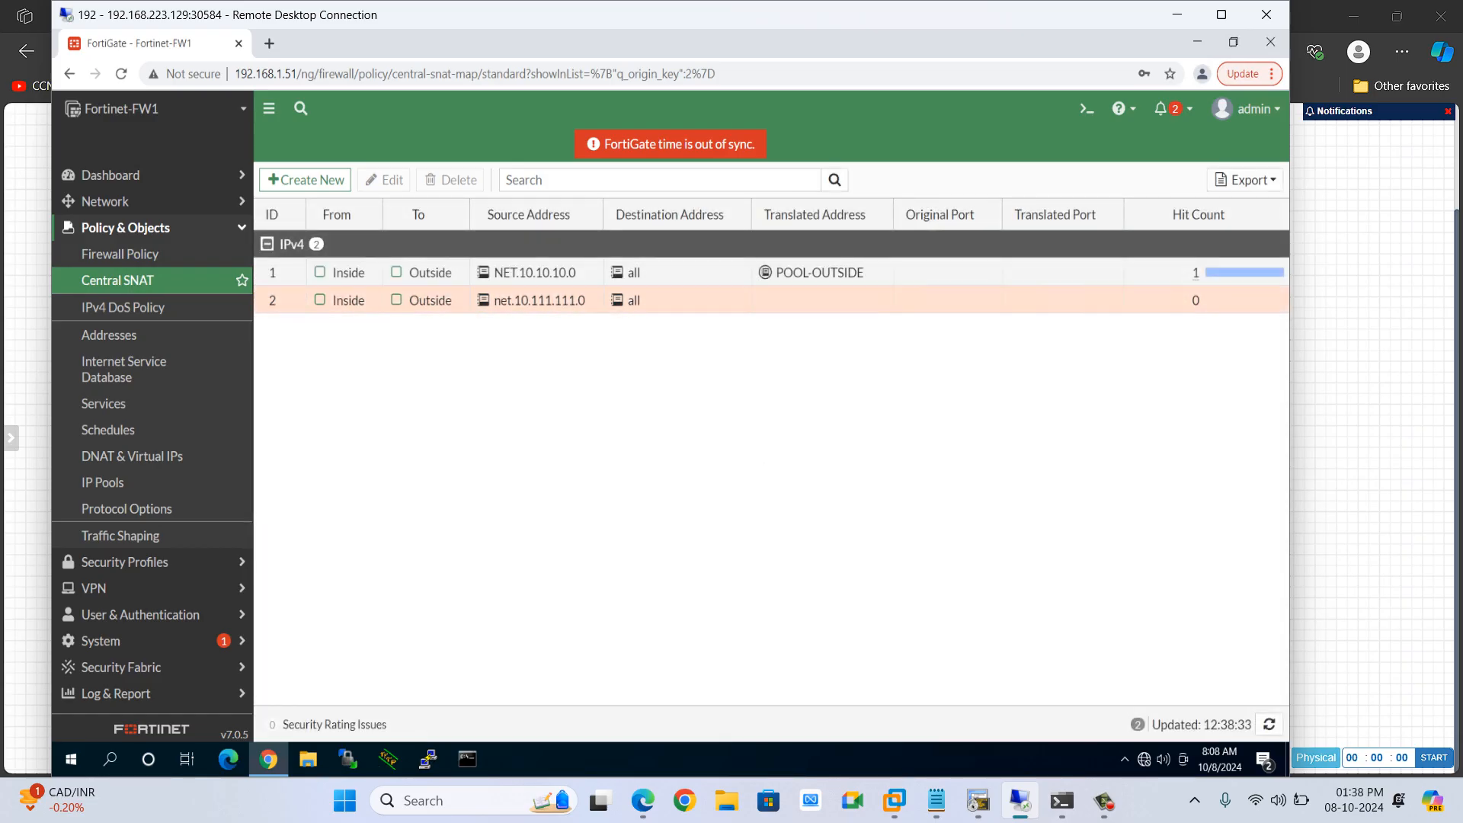
mouse_move(531, 301)
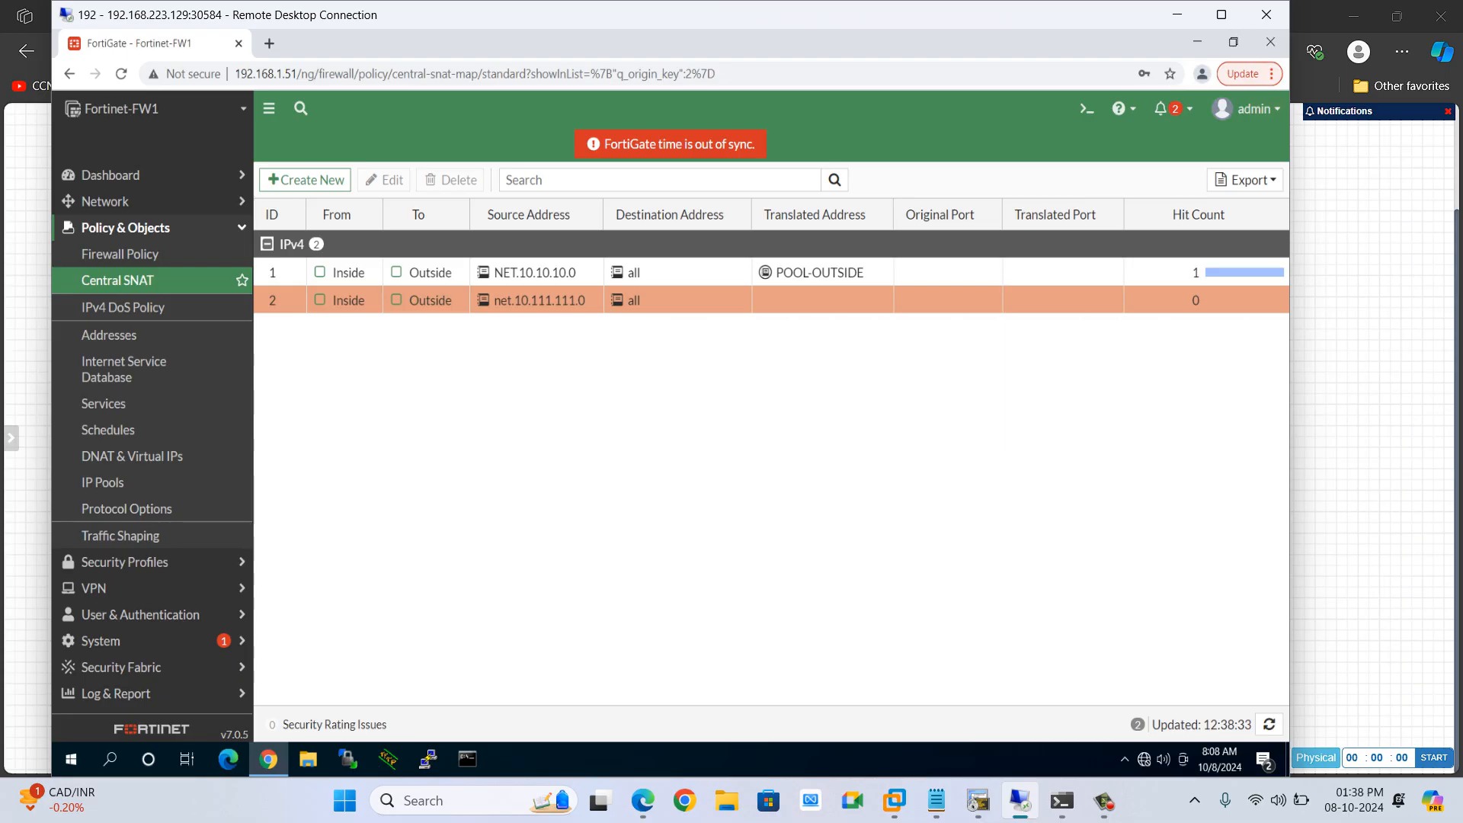
click(1104, 801)
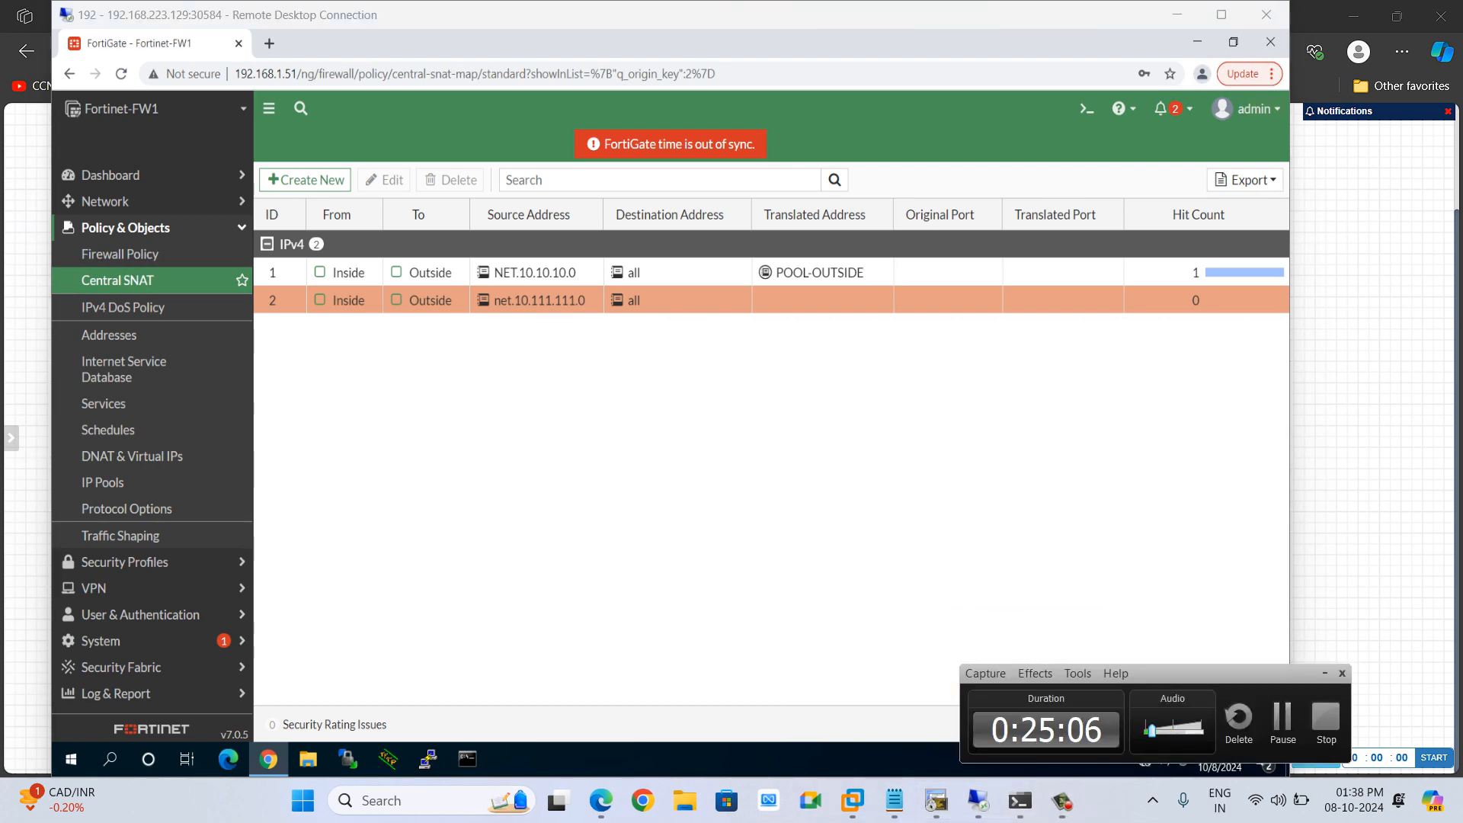
click(1178, 15)
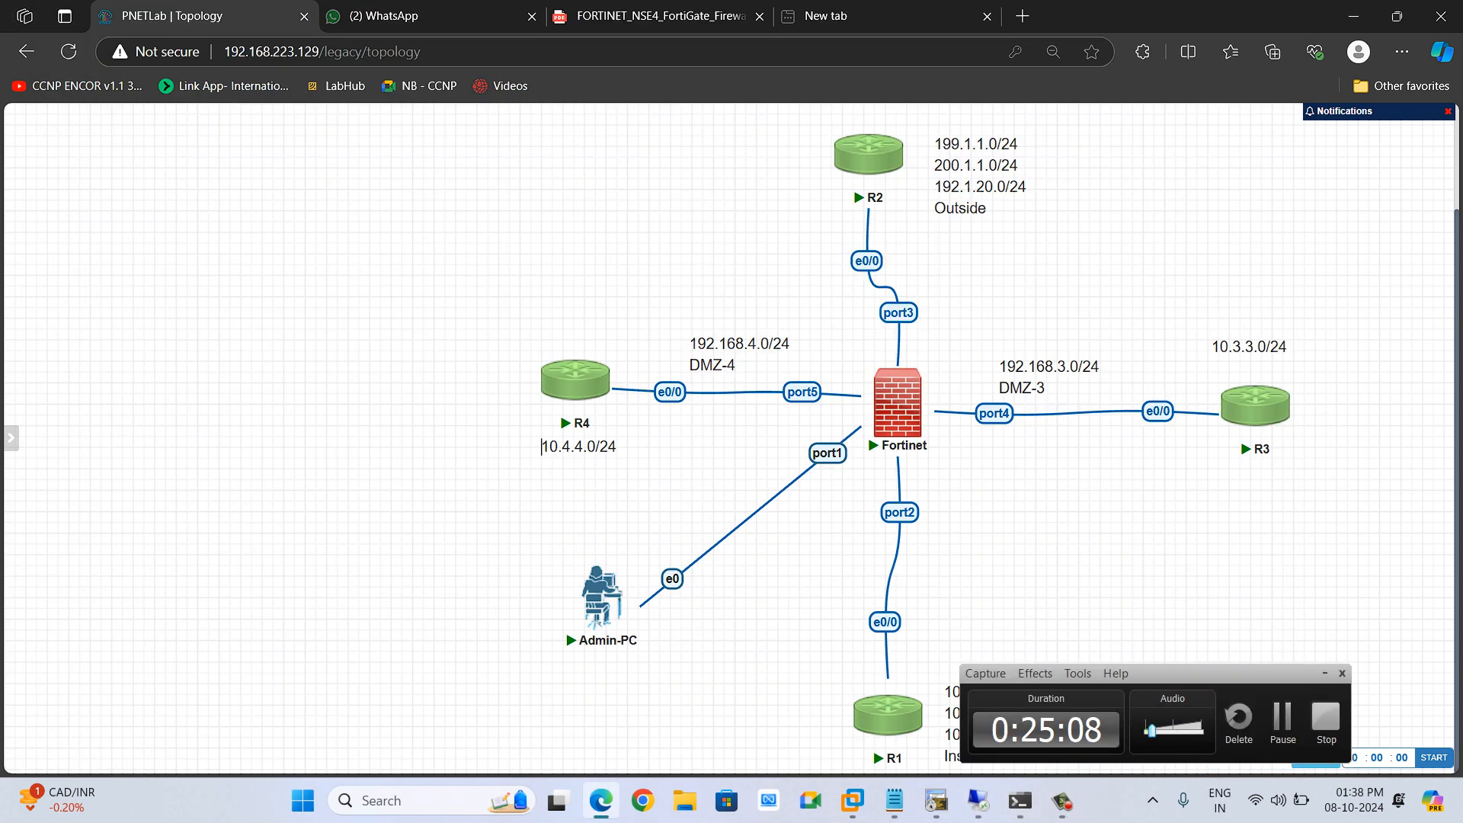
click(1325, 674)
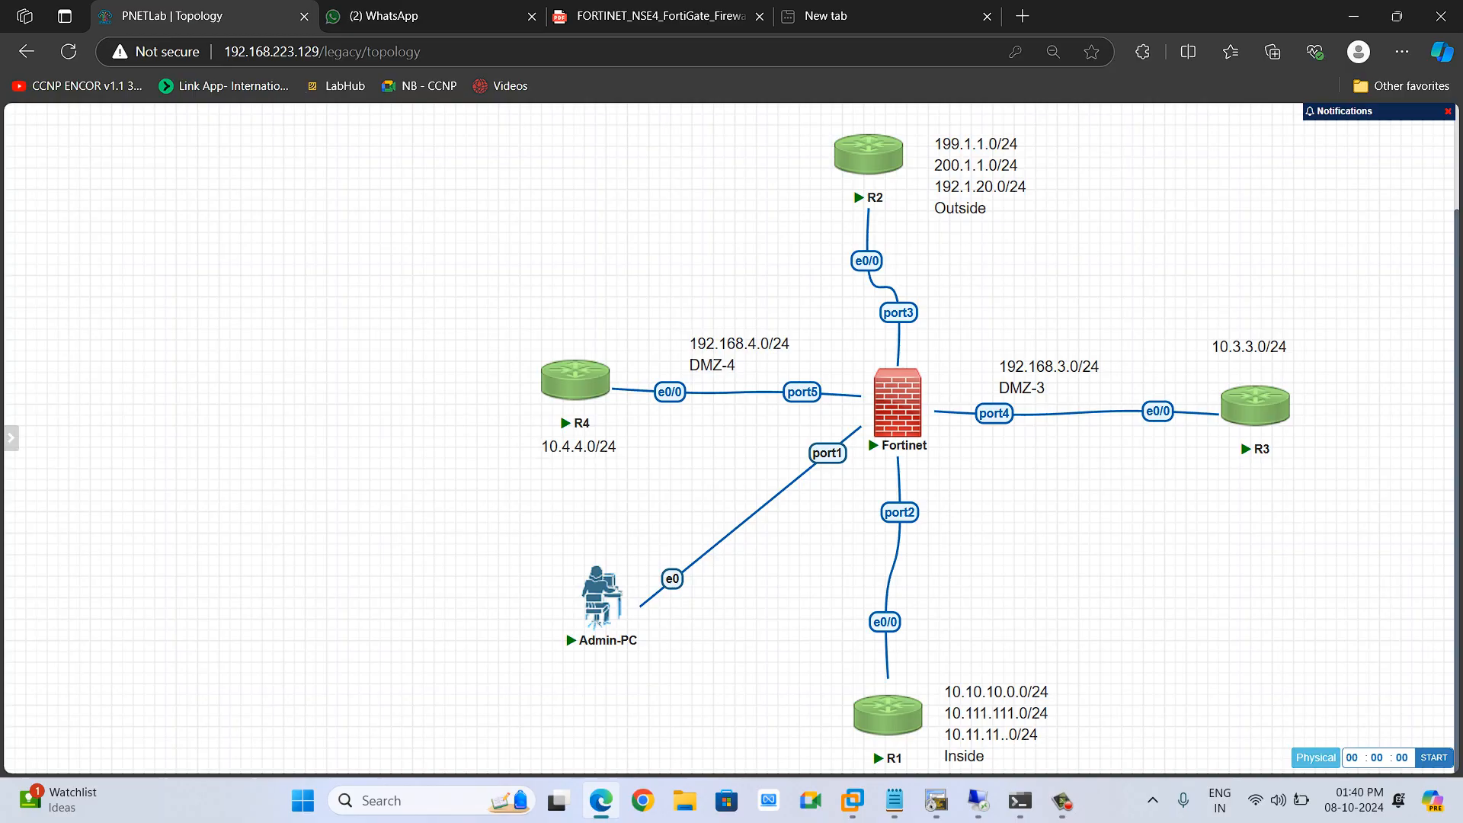
mouse_move(887, 715)
mouse_move(910, 394)
key(alt+Tab)
key(alt+Tab)
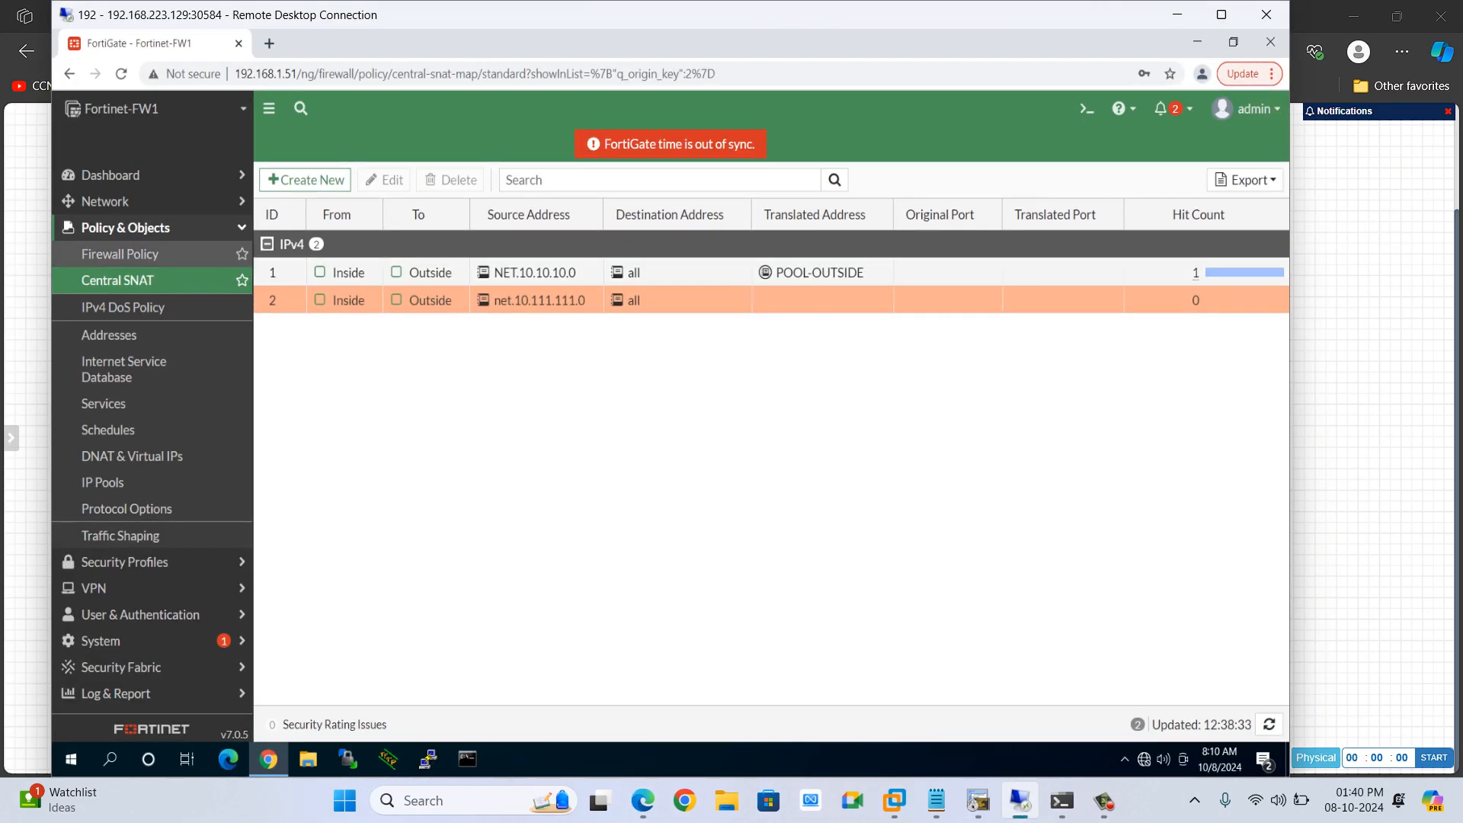
Inspect the firewall policy list and the settings of Central SNAT policy 2 without changing them
click(121, 255)
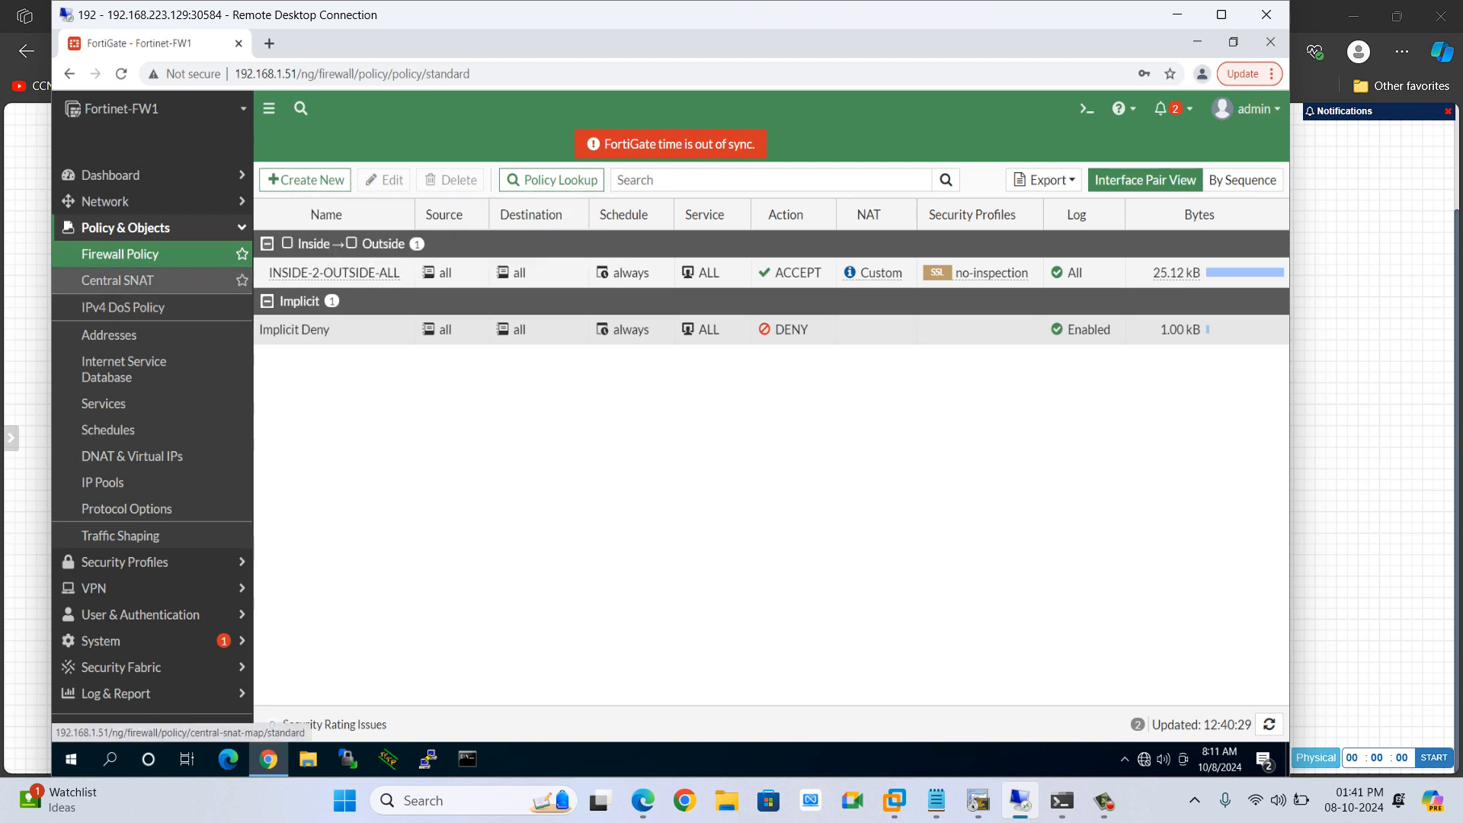
click(117, 280)
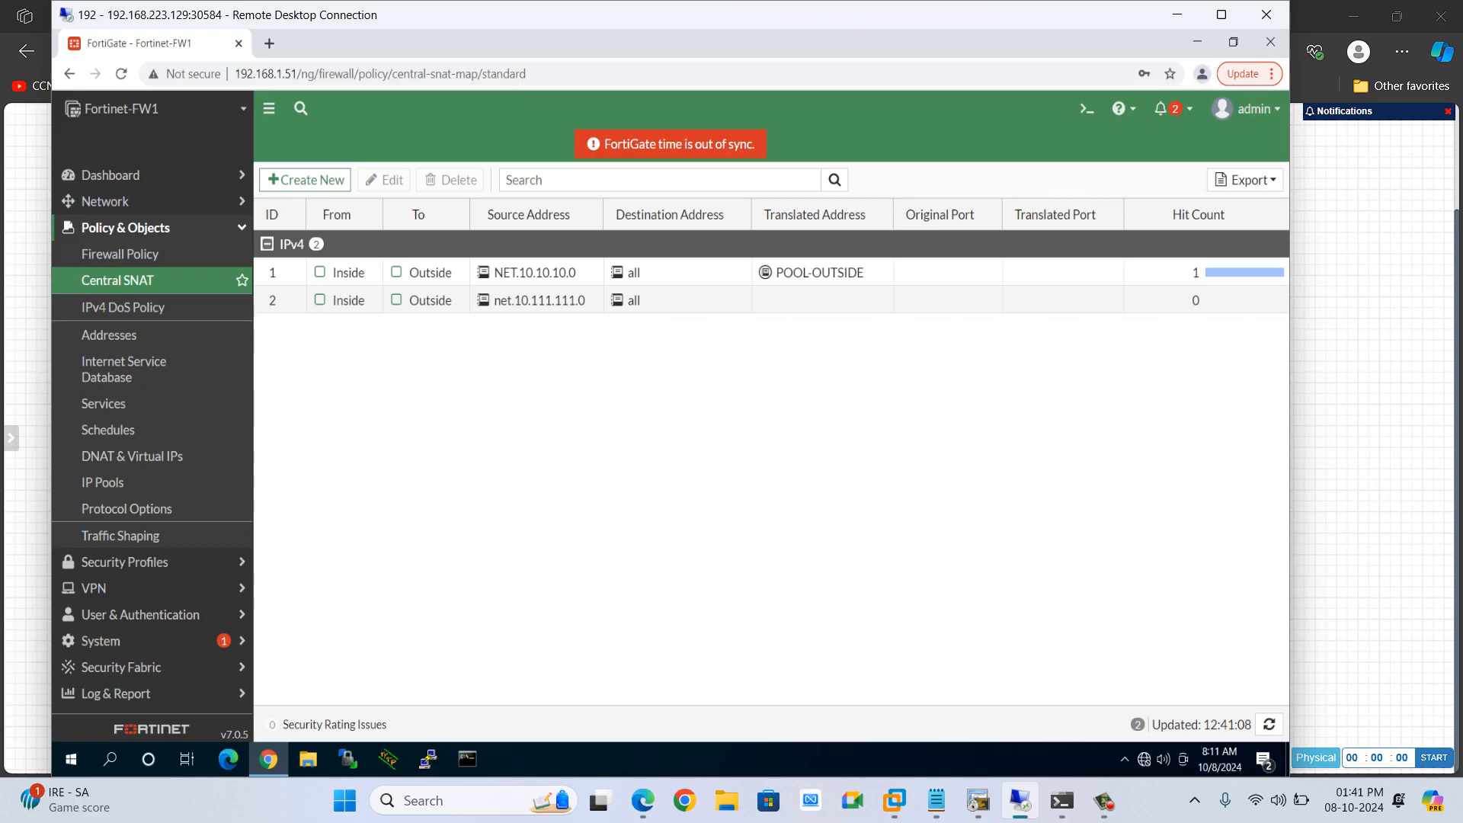
double_click(686, 301)
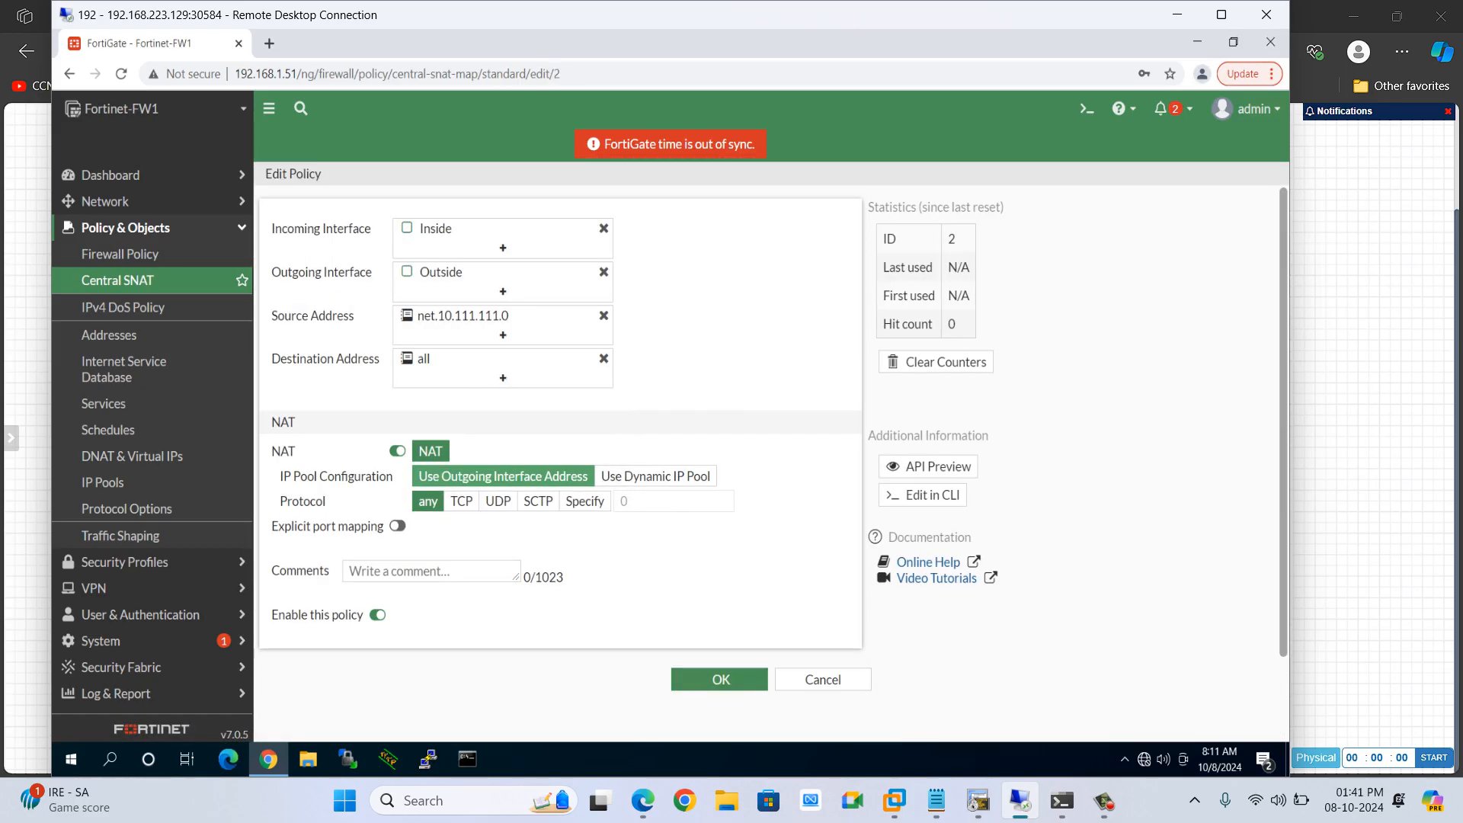
click(823, 679)
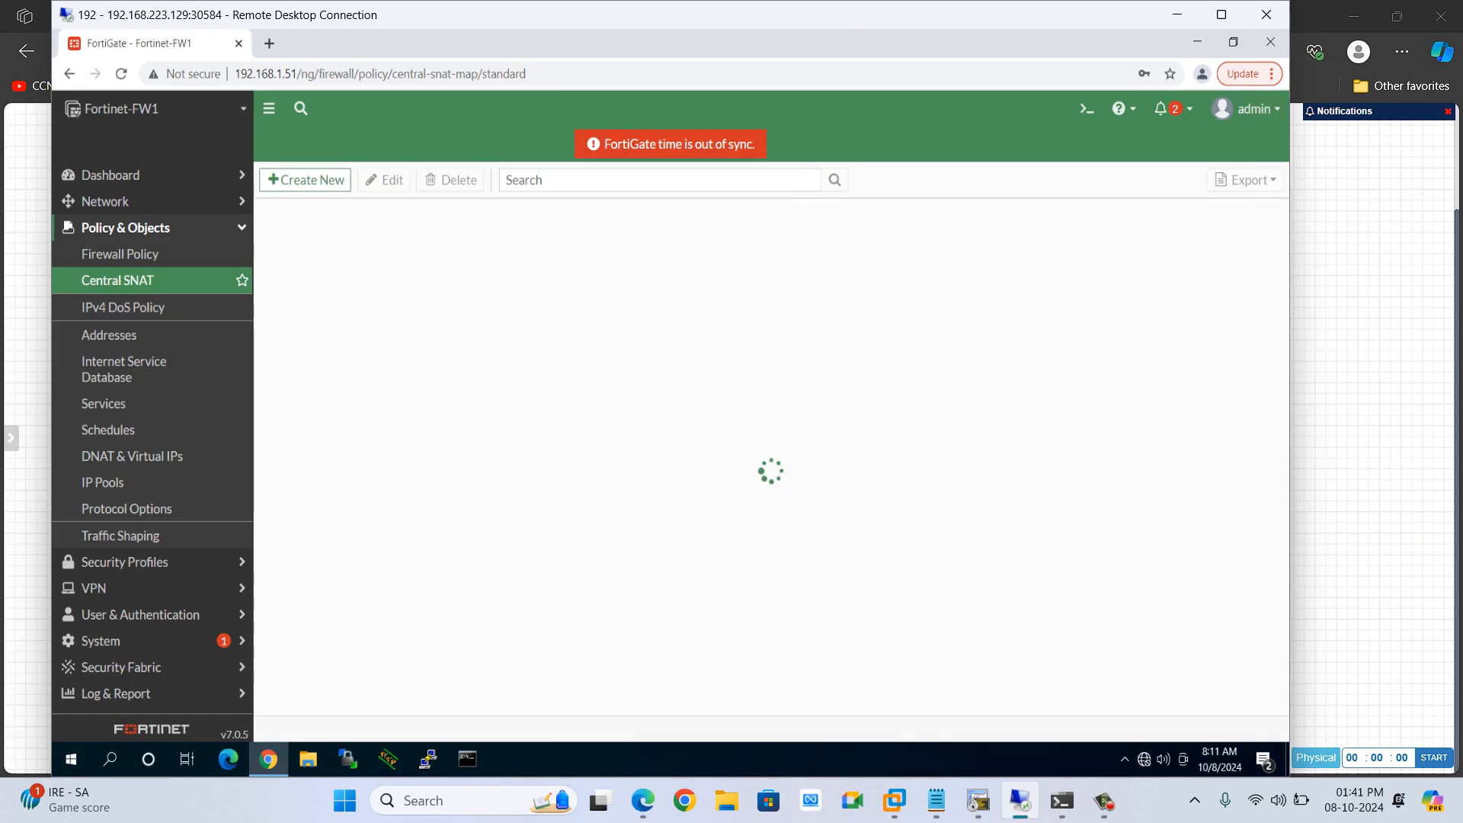
From R1, telnet to 200.1.1.1 using Loopback1 as the source interface
click(978, 800)
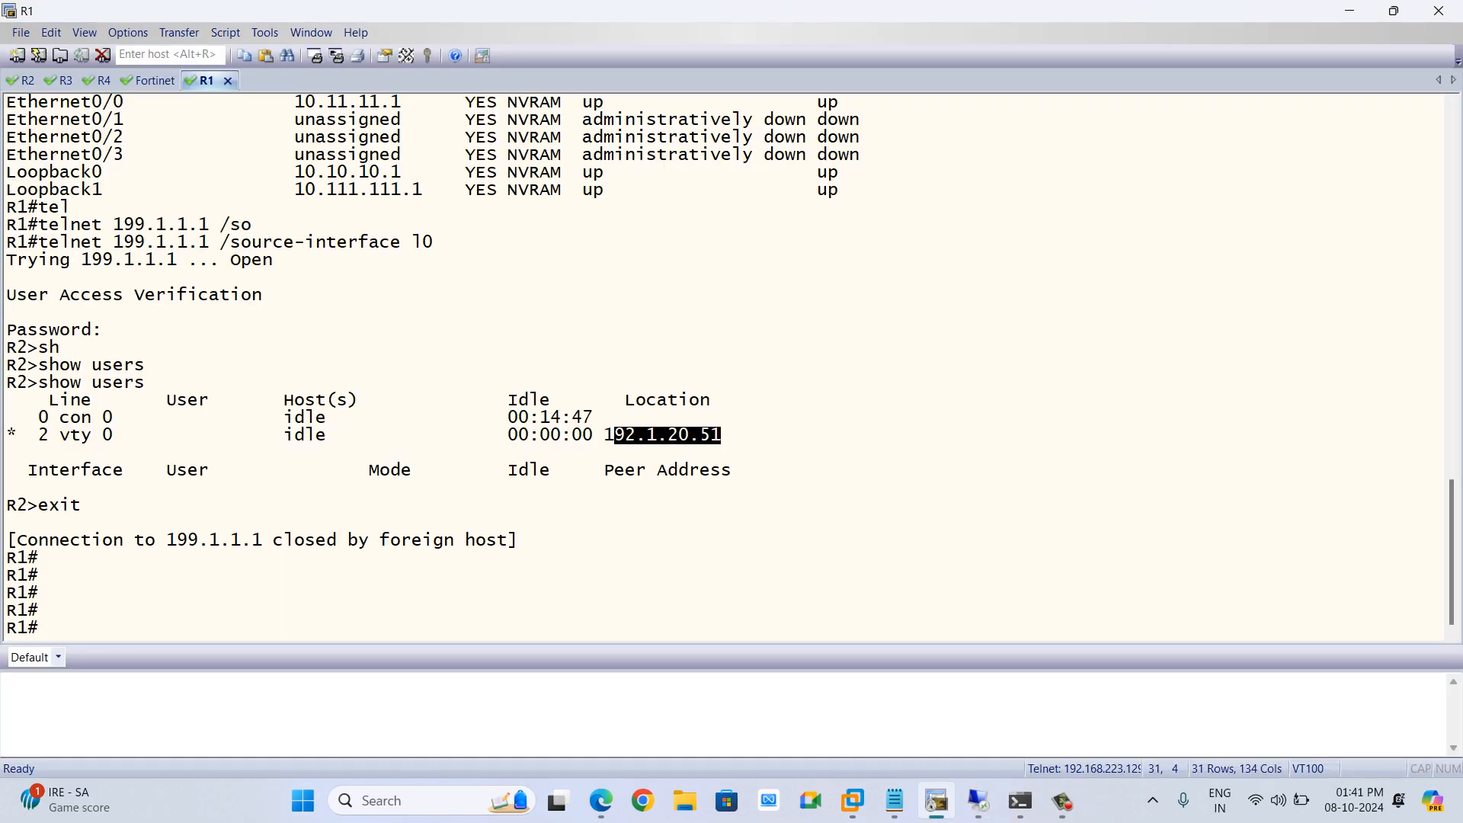
text(teln)
key(Tab)
text(2)
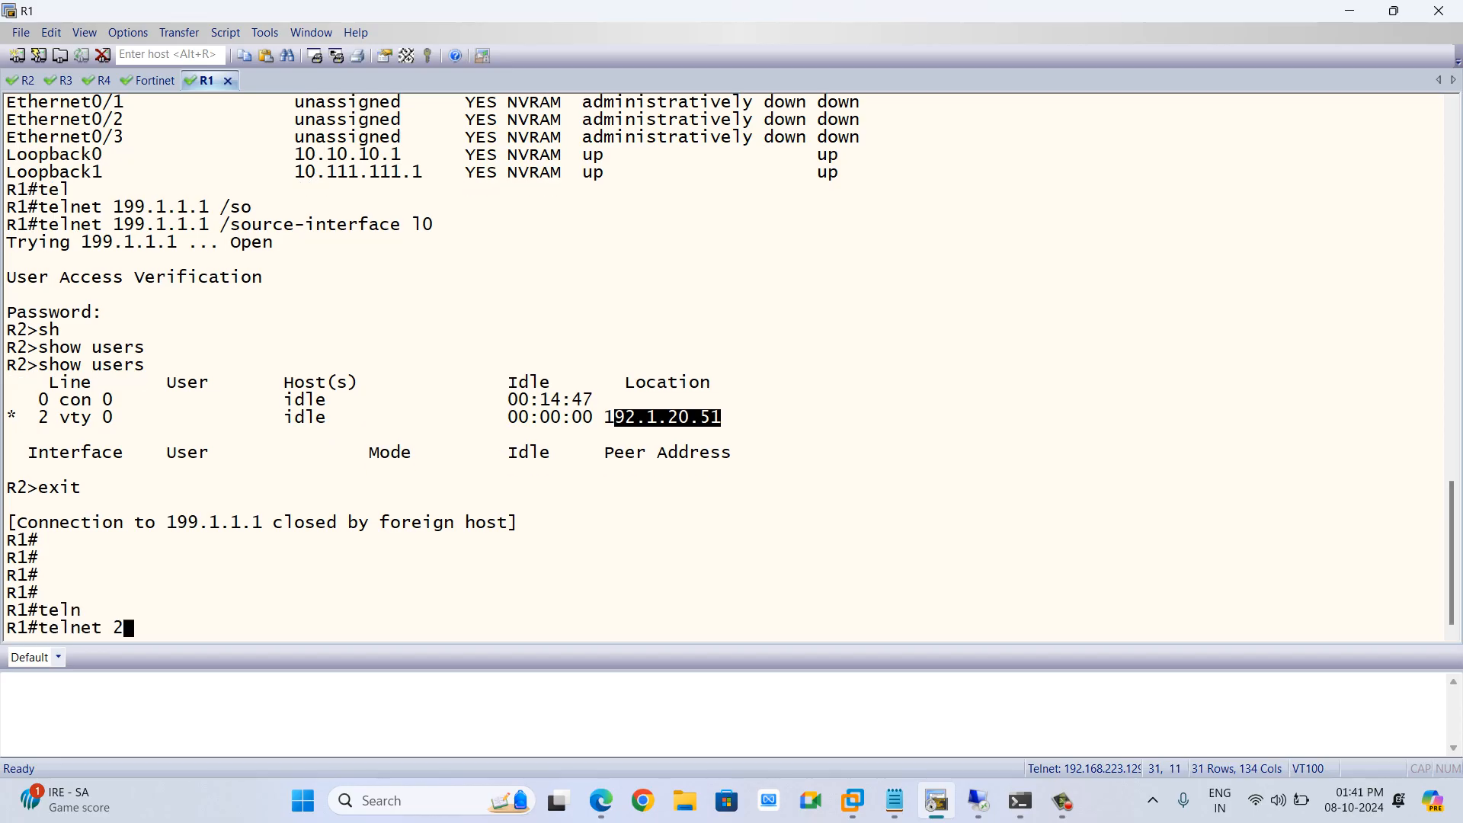
text(00.1.1.1 /so)
key(Tab)
text(l1)
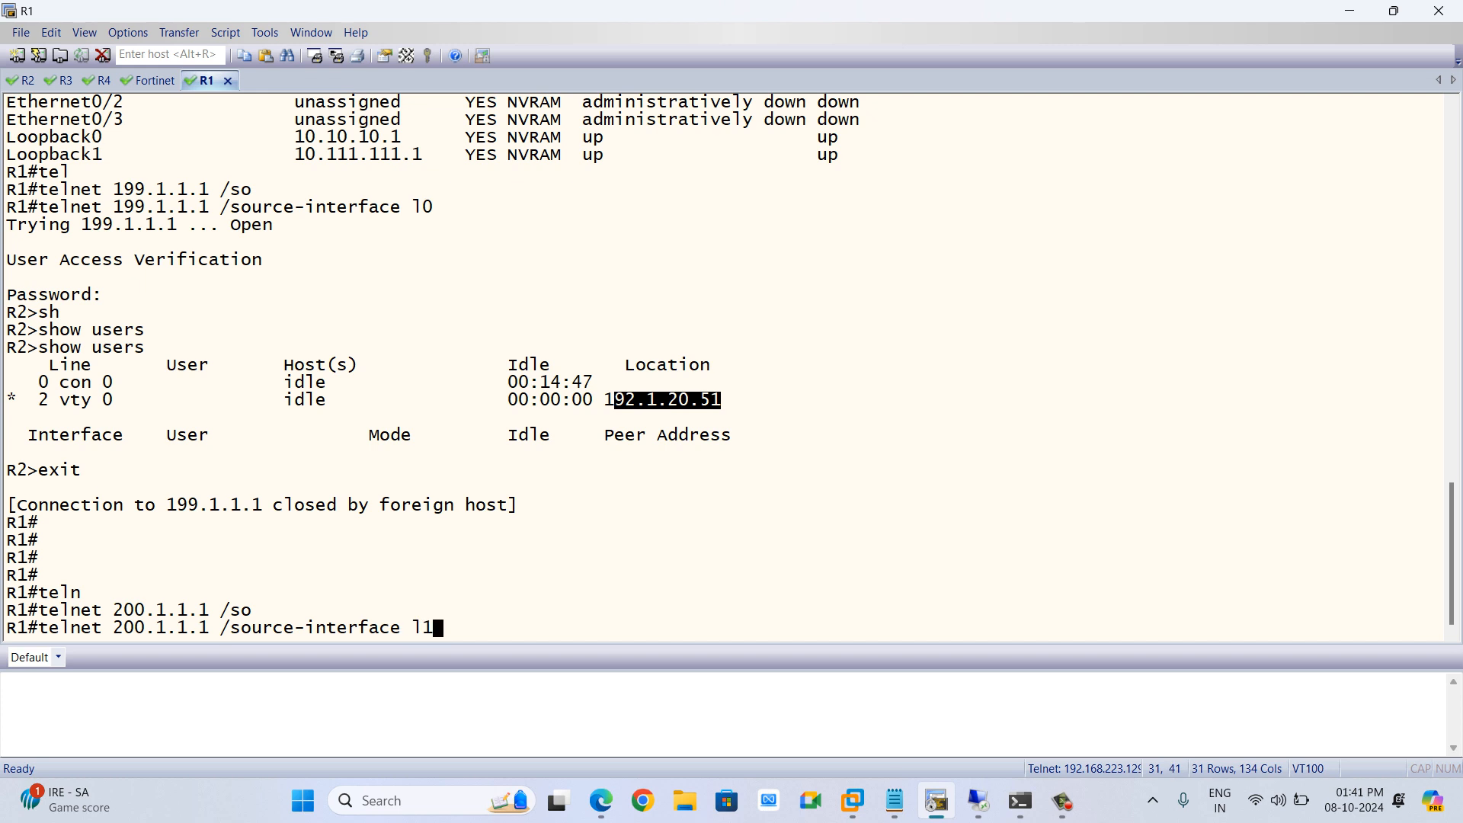
key(Return)
Show the users on R2 and check the source address of the new telnet session
key(Return)
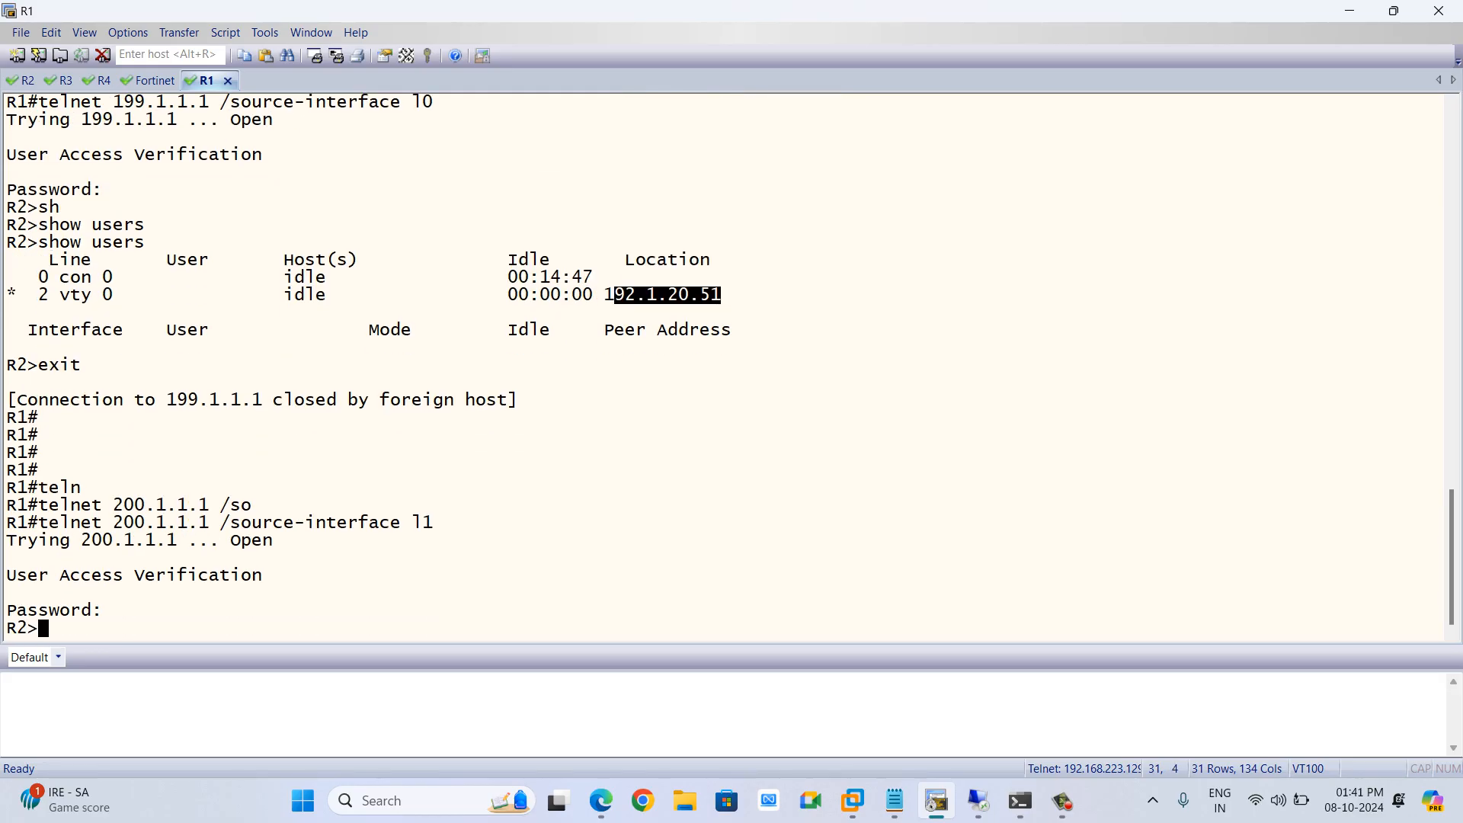
text(sh)
key(Tab)
text(u)
key(Tab)
key(Return)
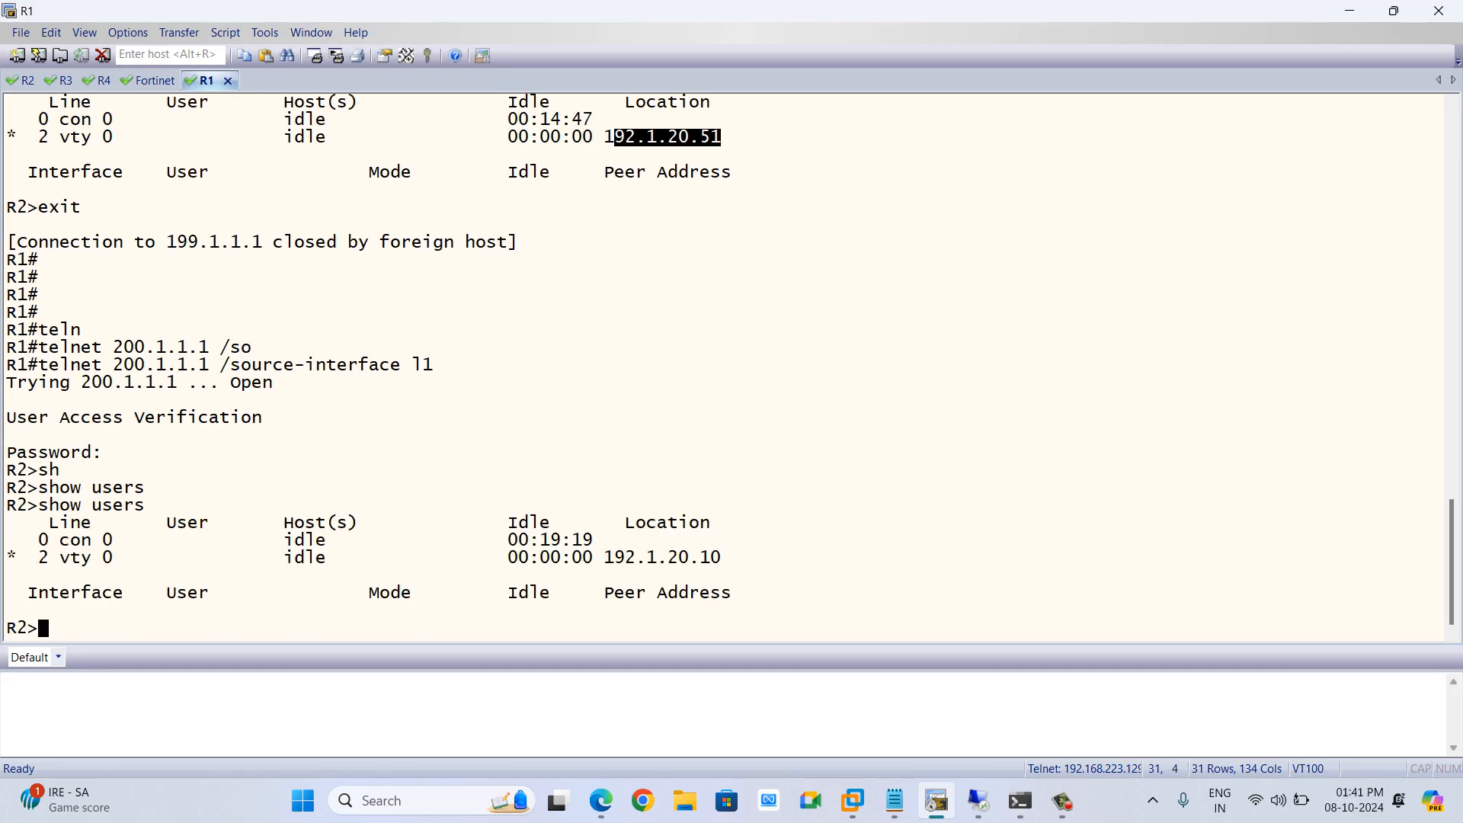
drag(605, 558, 721, 557)
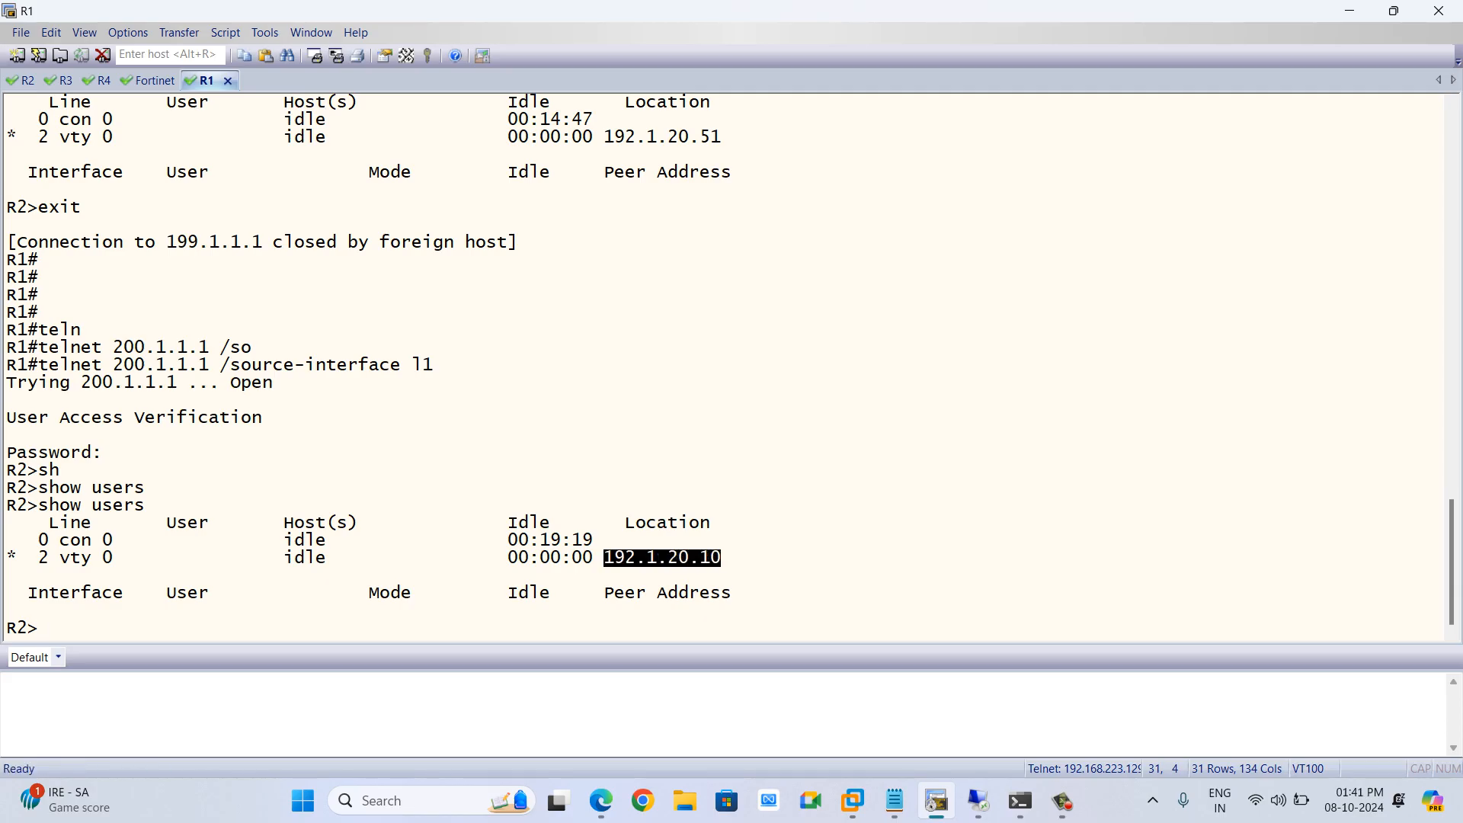
click(661, 558)
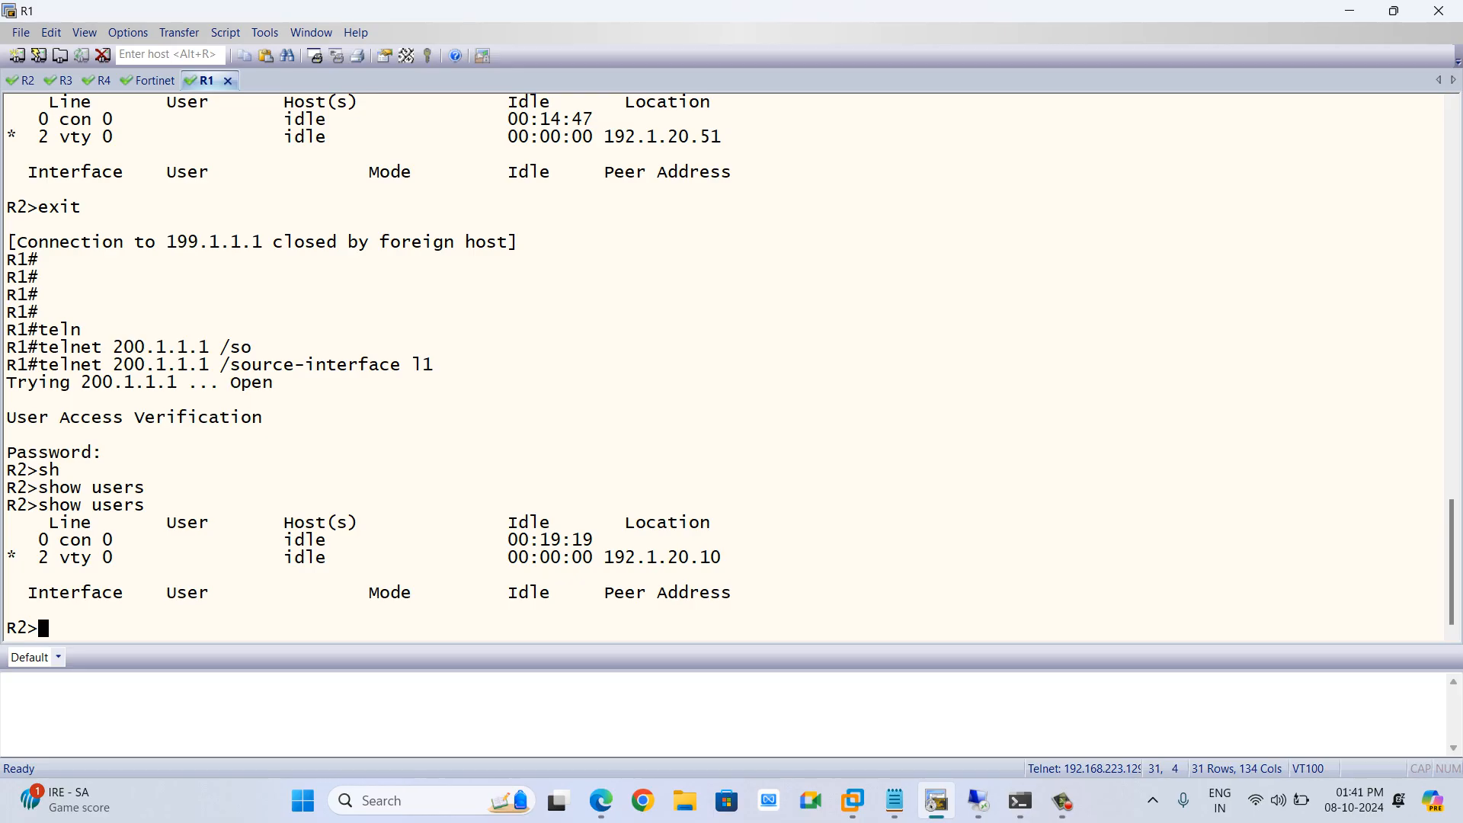
mouse_move(700, 558)
mouse_down()
mouse_move(615, 558)
mouse_move(720, 558)
mouse_up()
Open the forward traffic log and examine the details of the latest session to 200.1.1.1
key(alt+Tab)
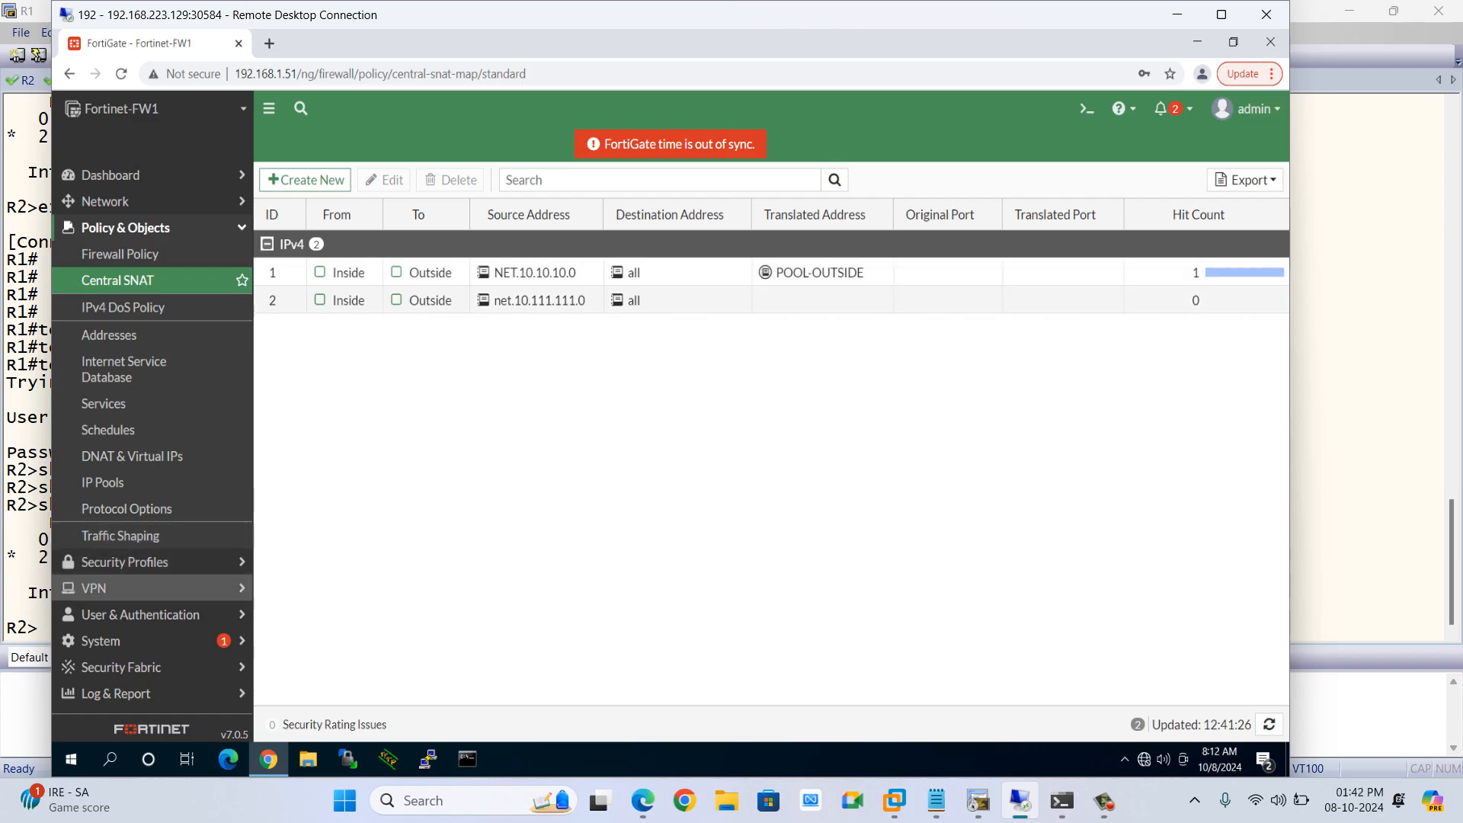
click(115, 693)
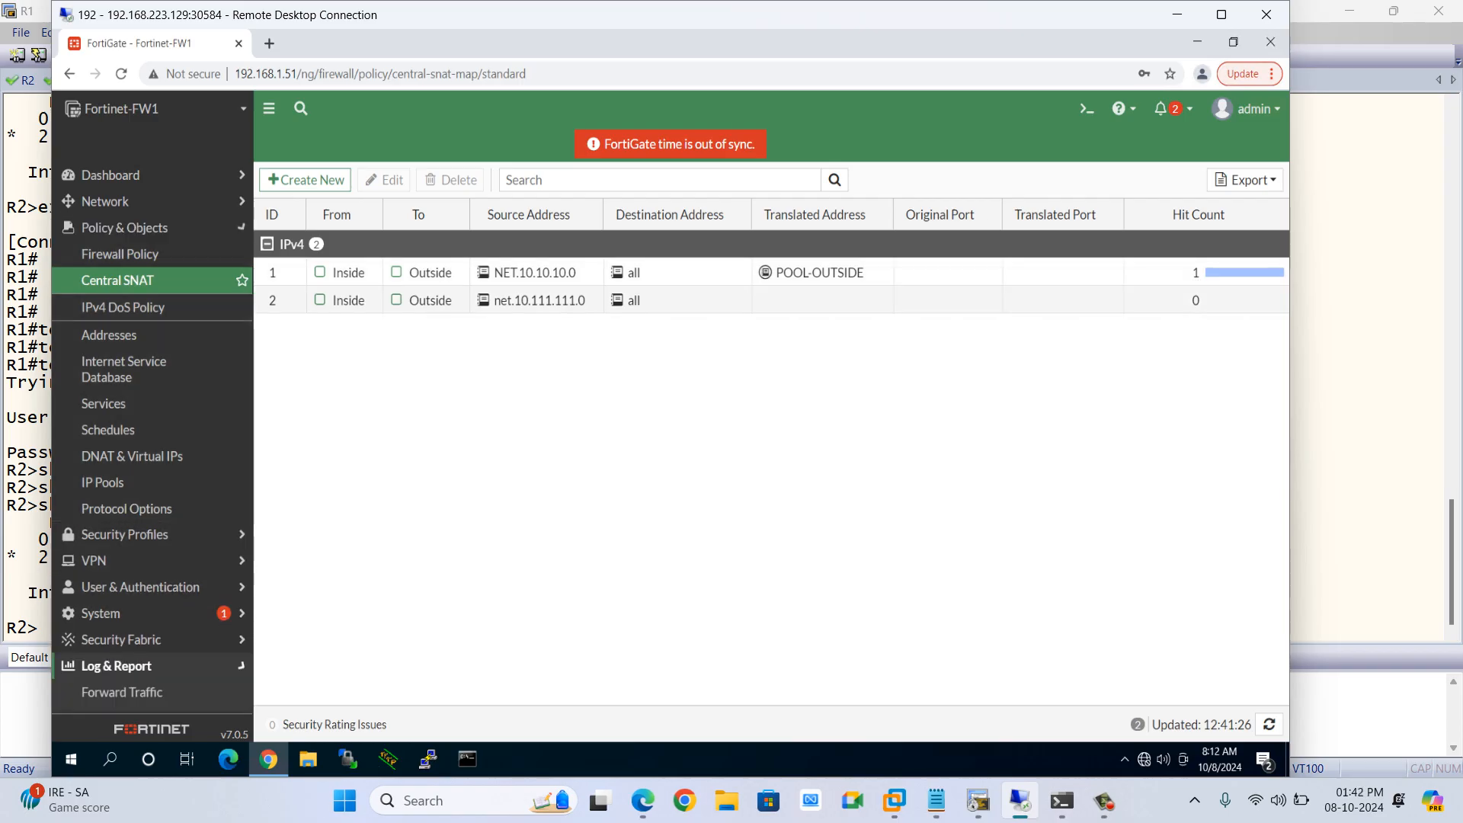
click(122, 428)
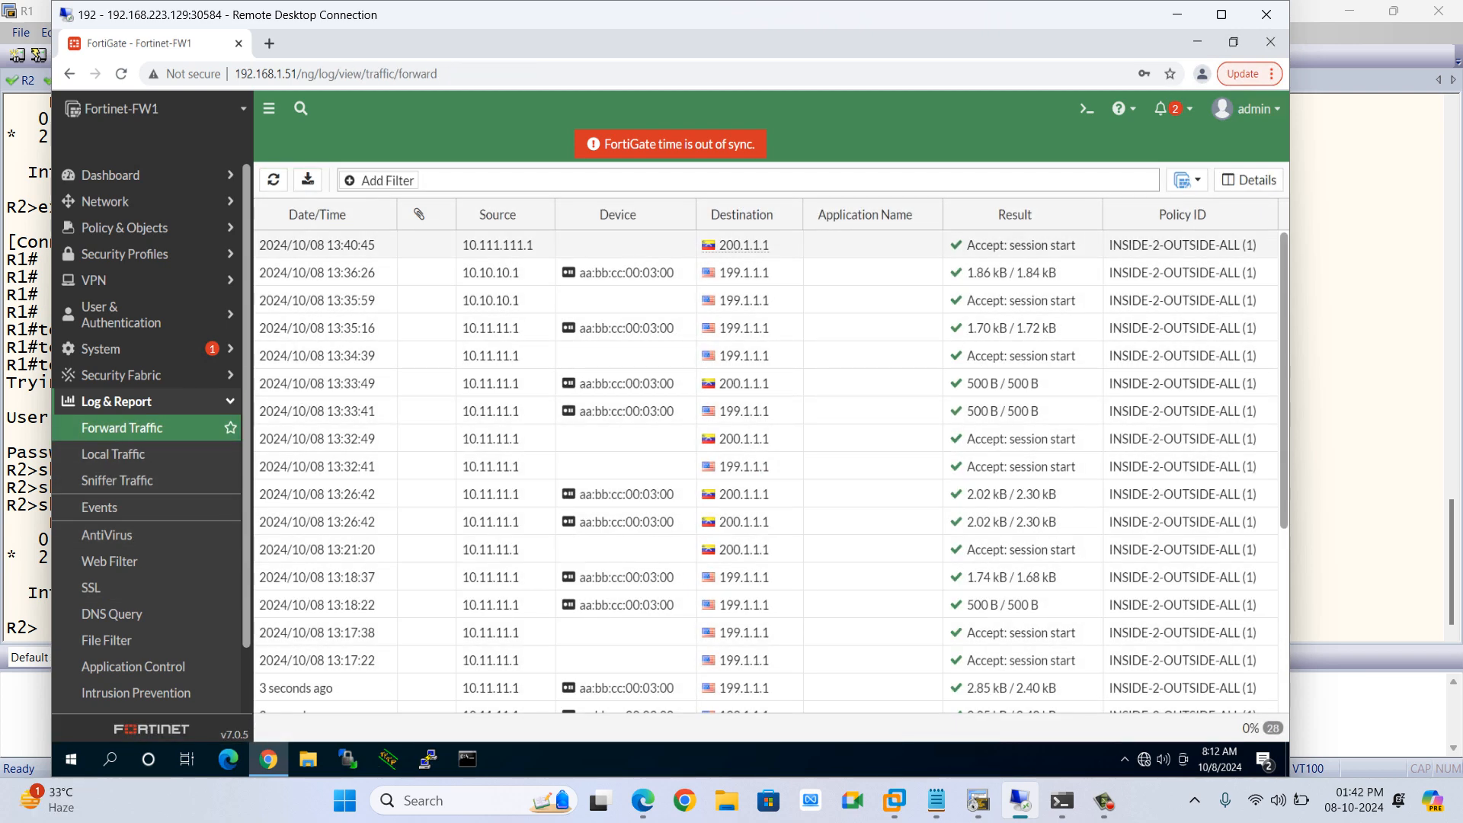
click(1248, 180)
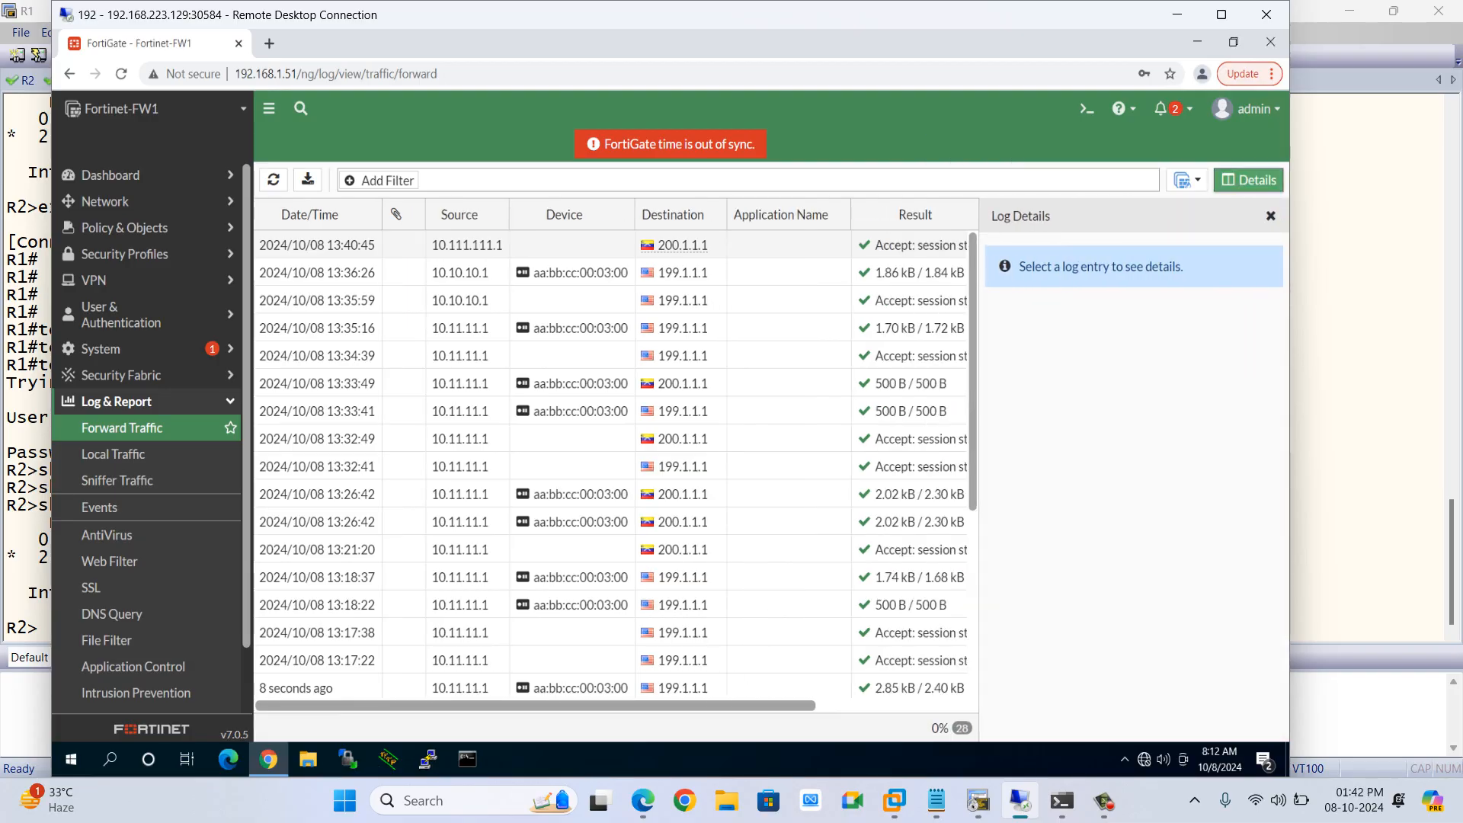
click(762, 245)
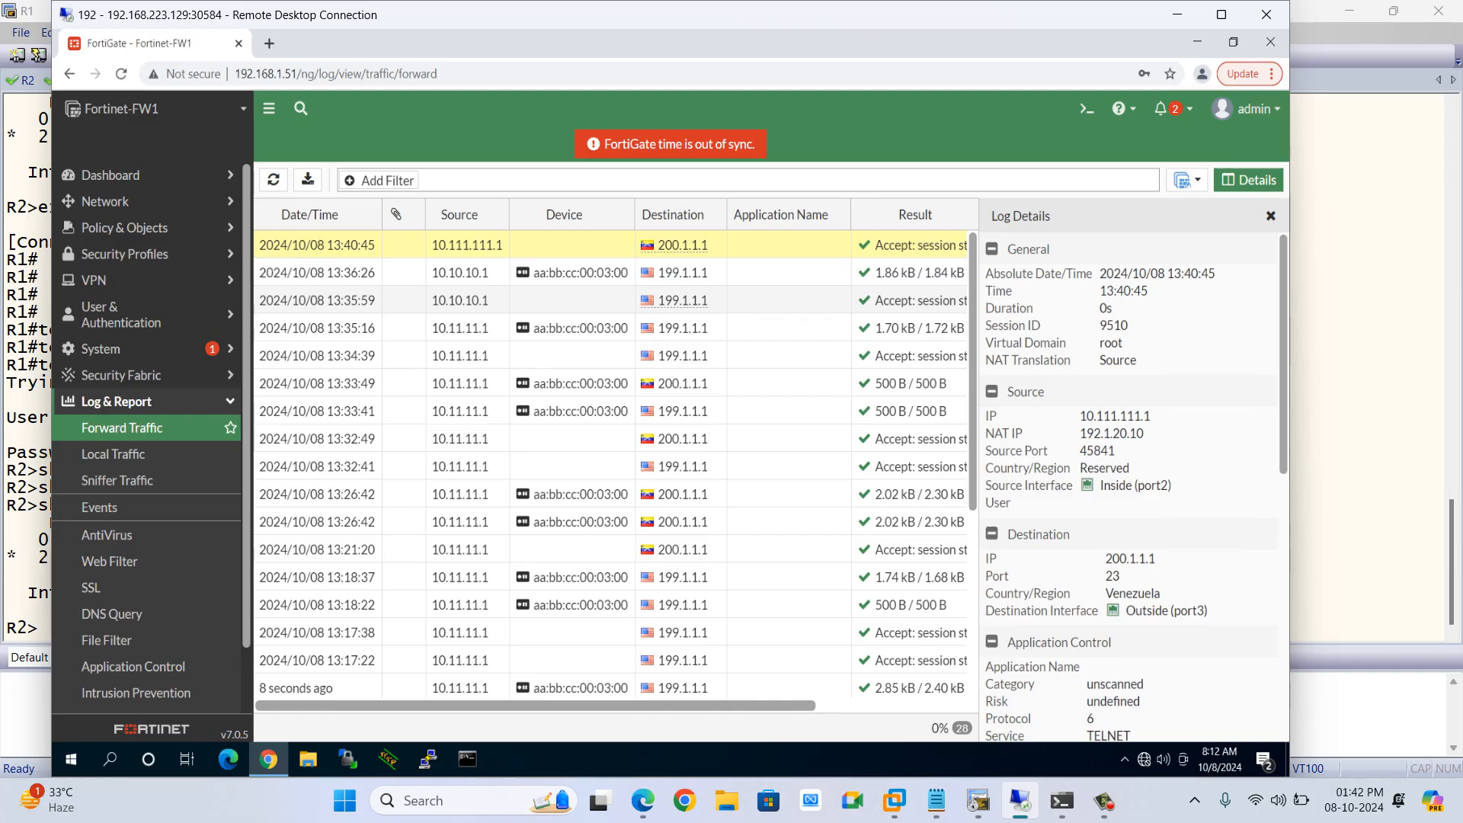
drag(1086, 415, 1150, 415)
click(1153, 417)
drag(1086, 433, 1145, 433)
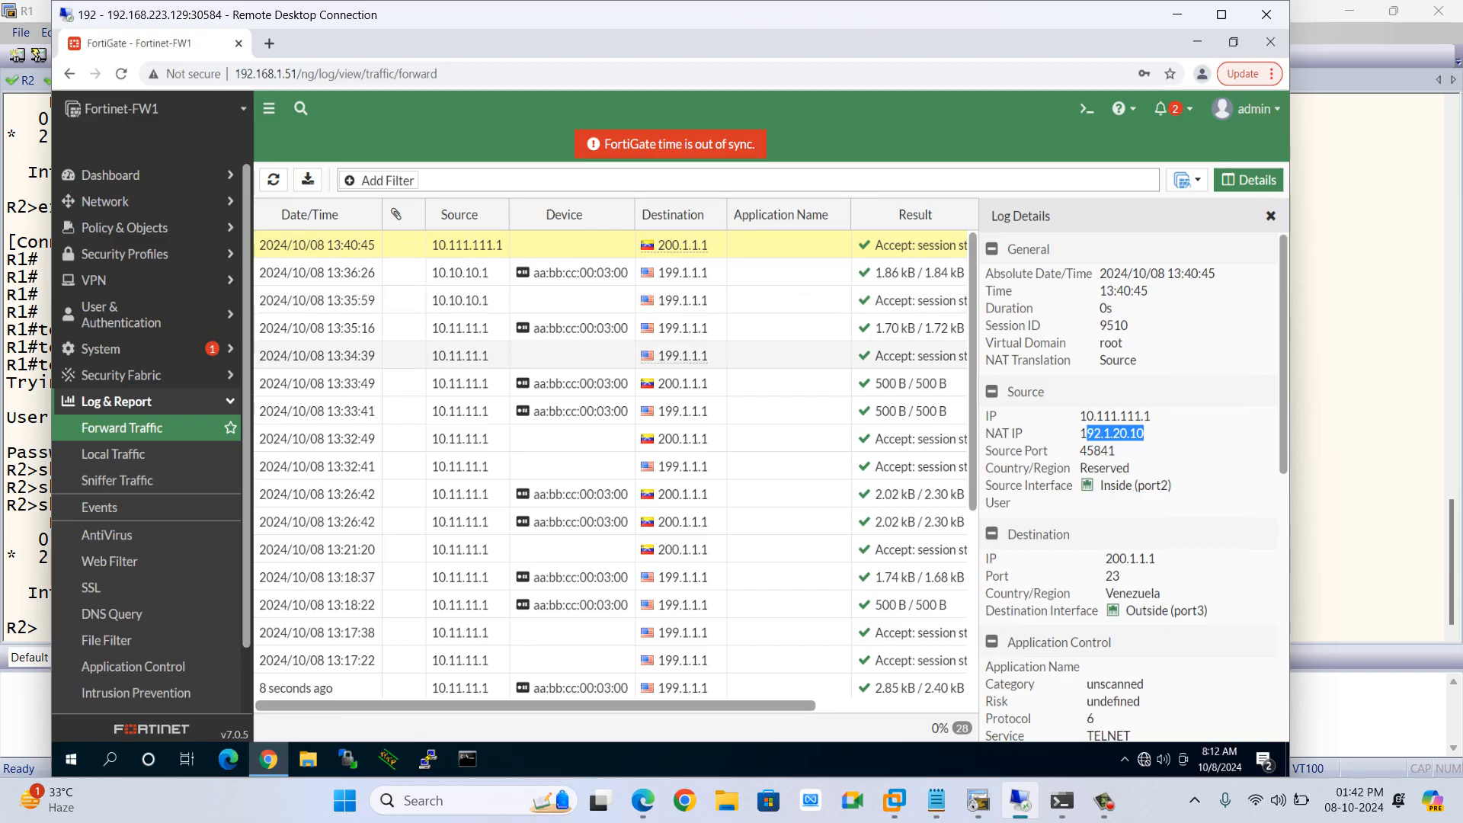
scroll(1135, 488, down, 1)
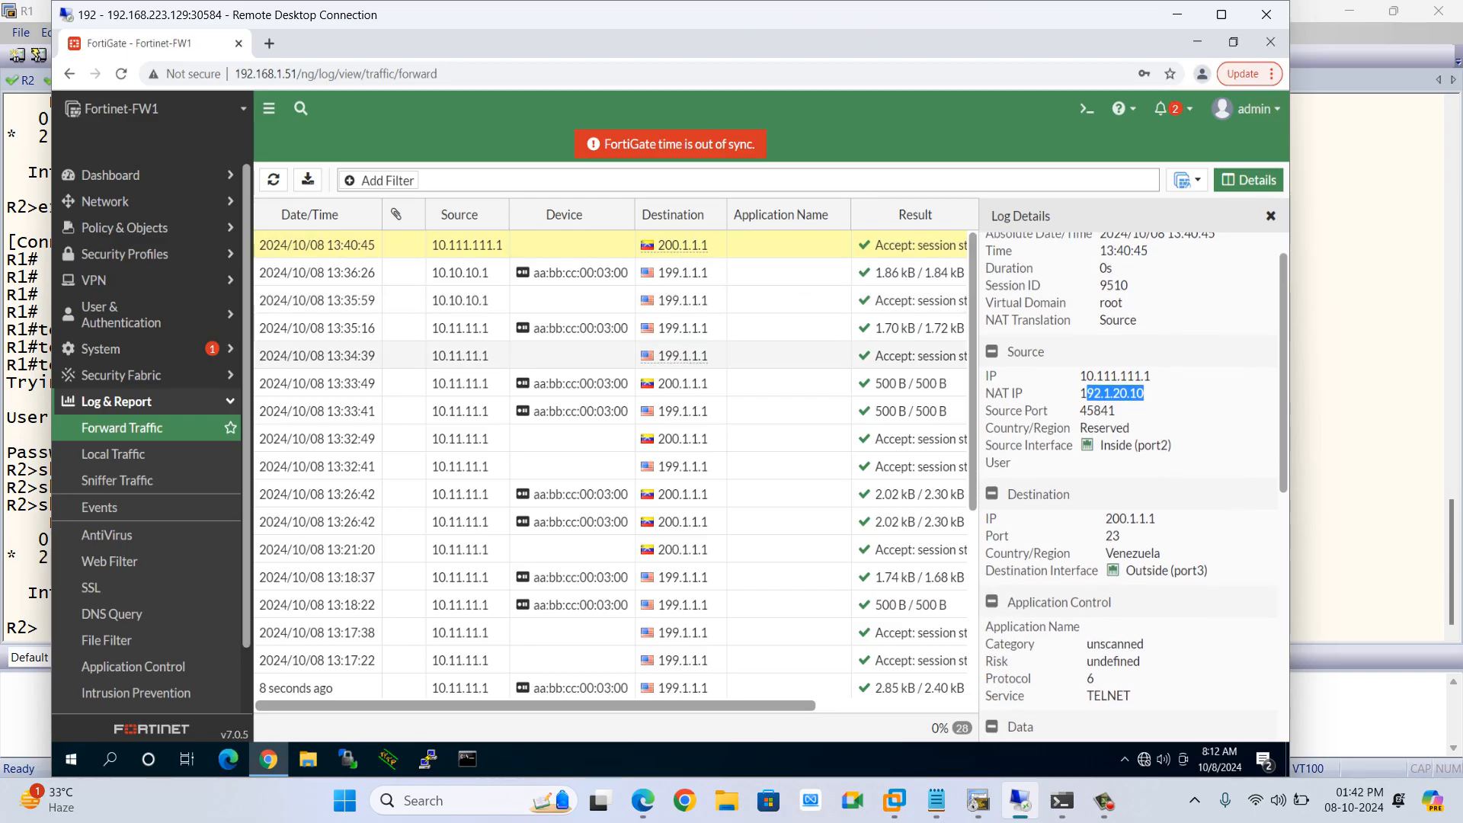
double_click(1113, 535)
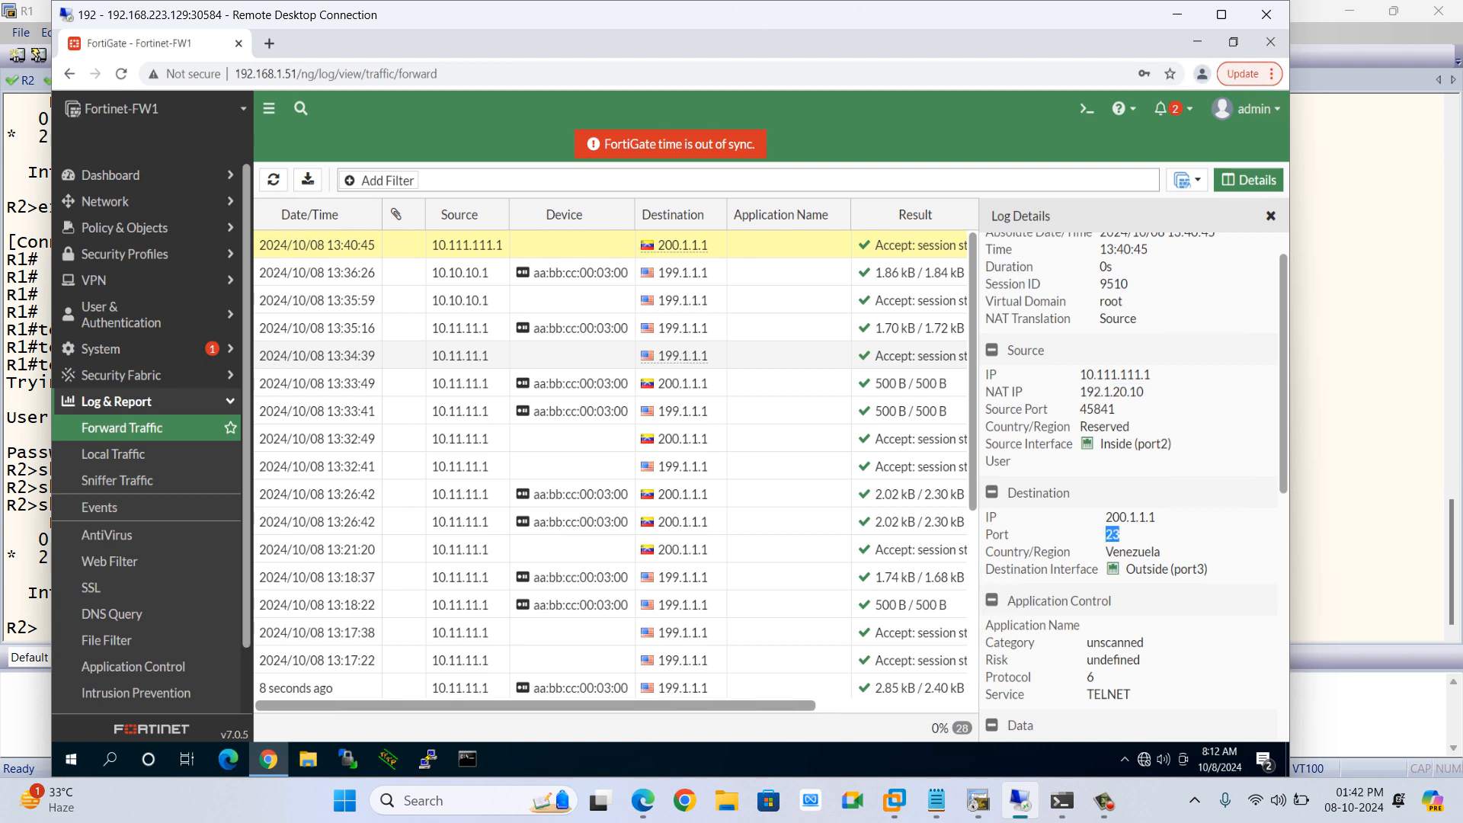
scroll(1113, 535, down, 8)
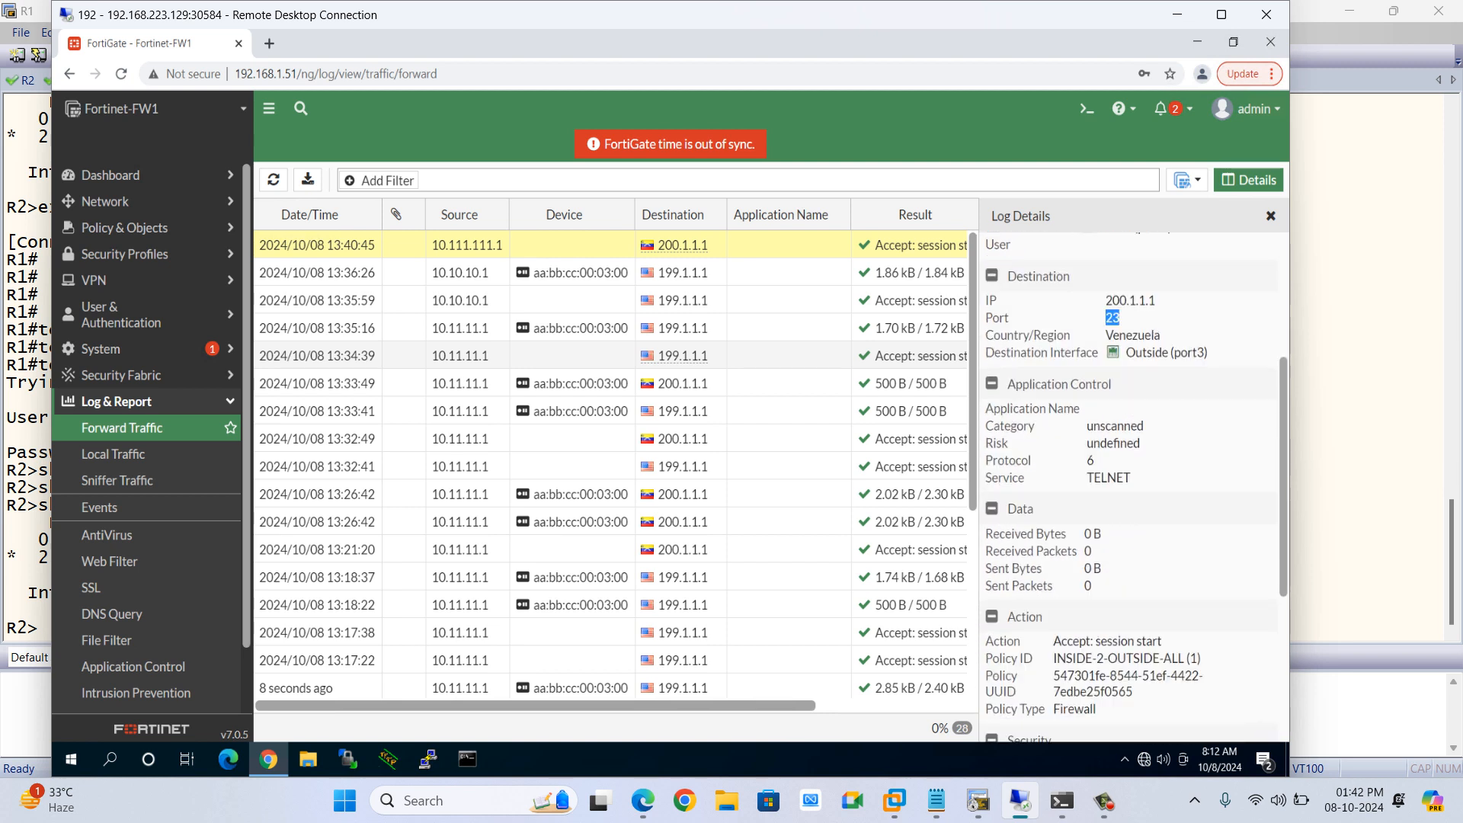
Review the remaining fields of the session's log details, then close the details pane
scroll(1131, 487, down, 4)
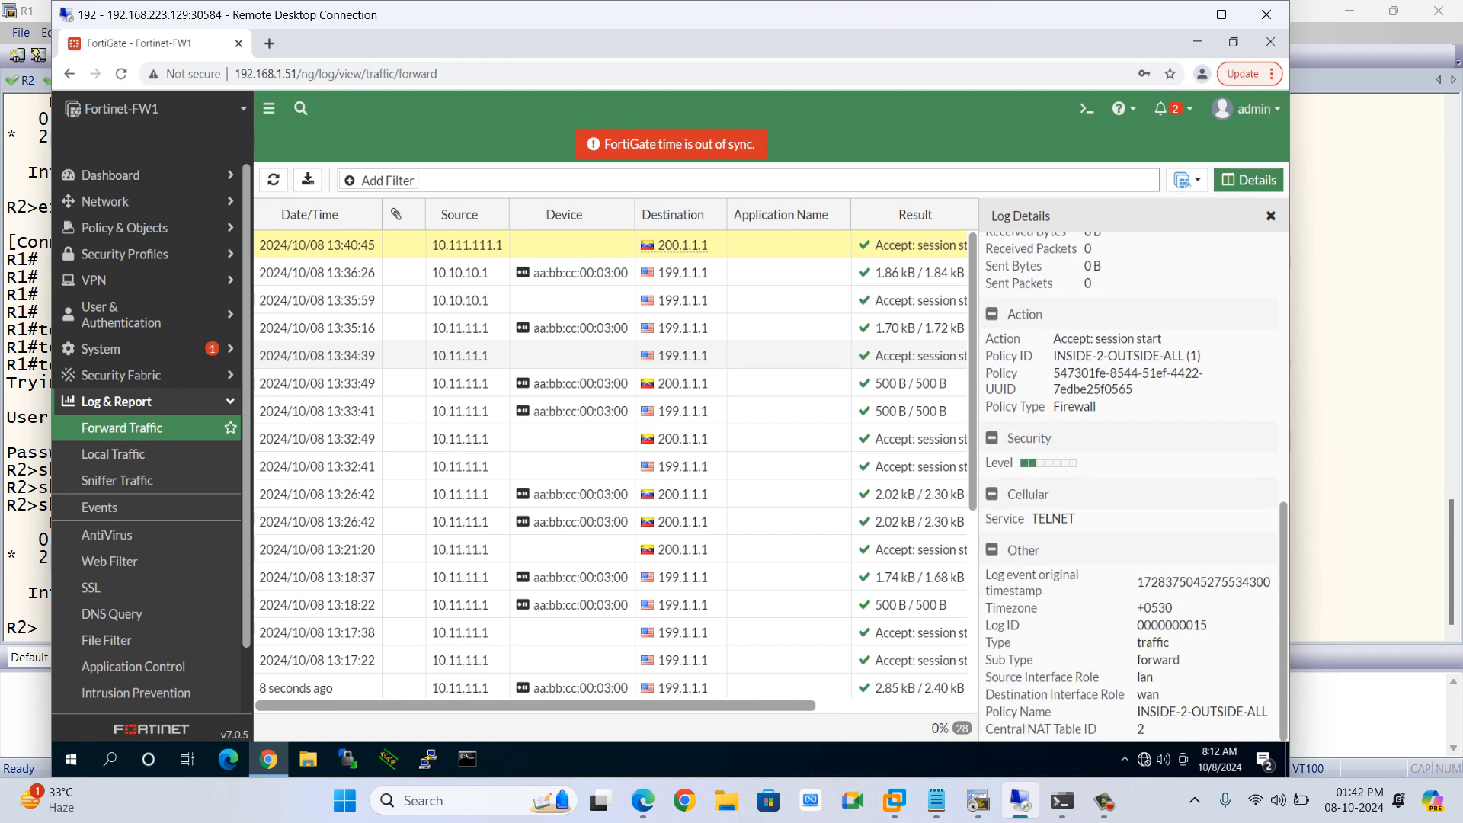
scroll(1132, 488, up, 12)
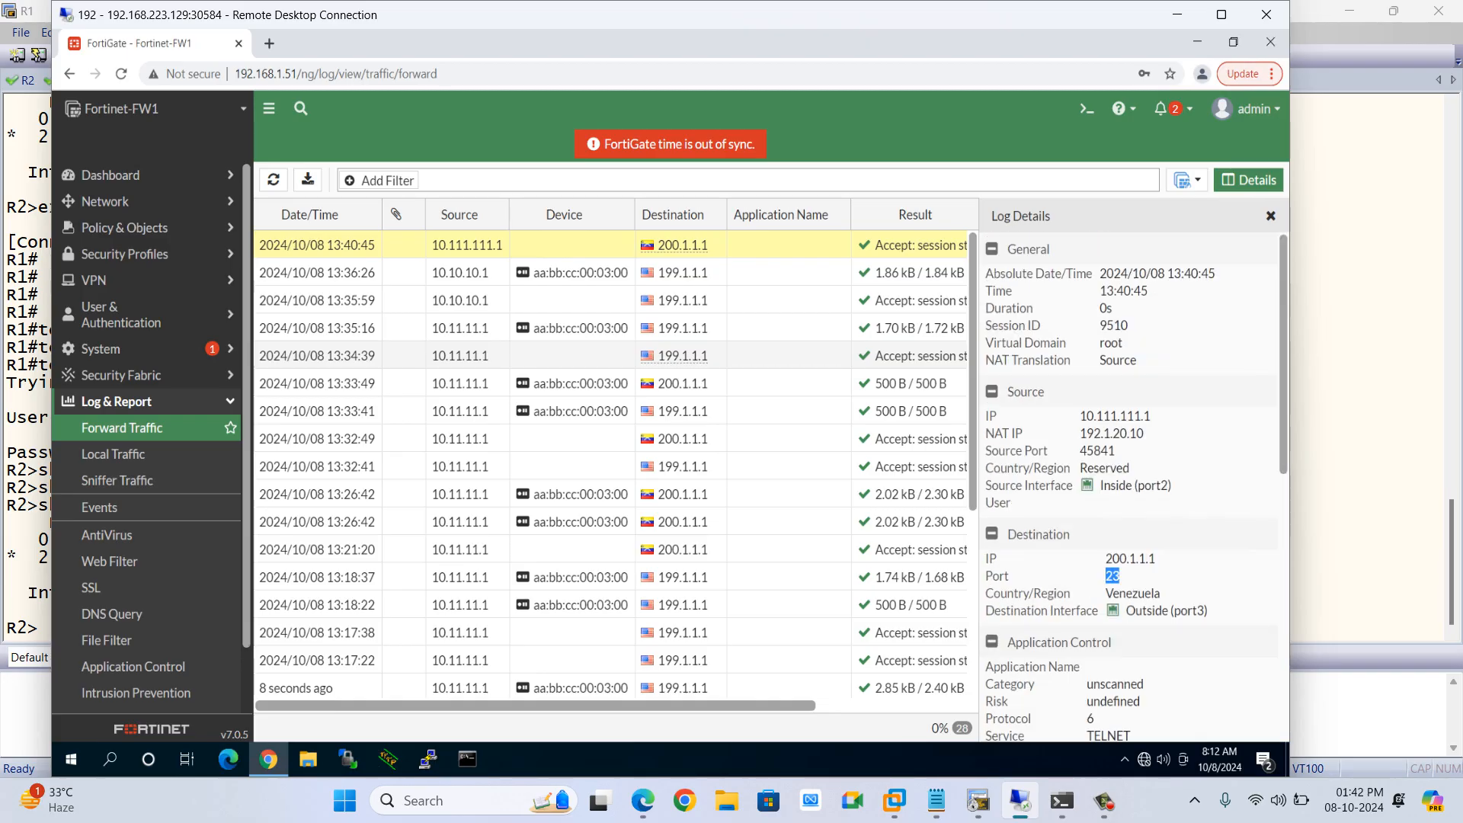
click(1271, 216)
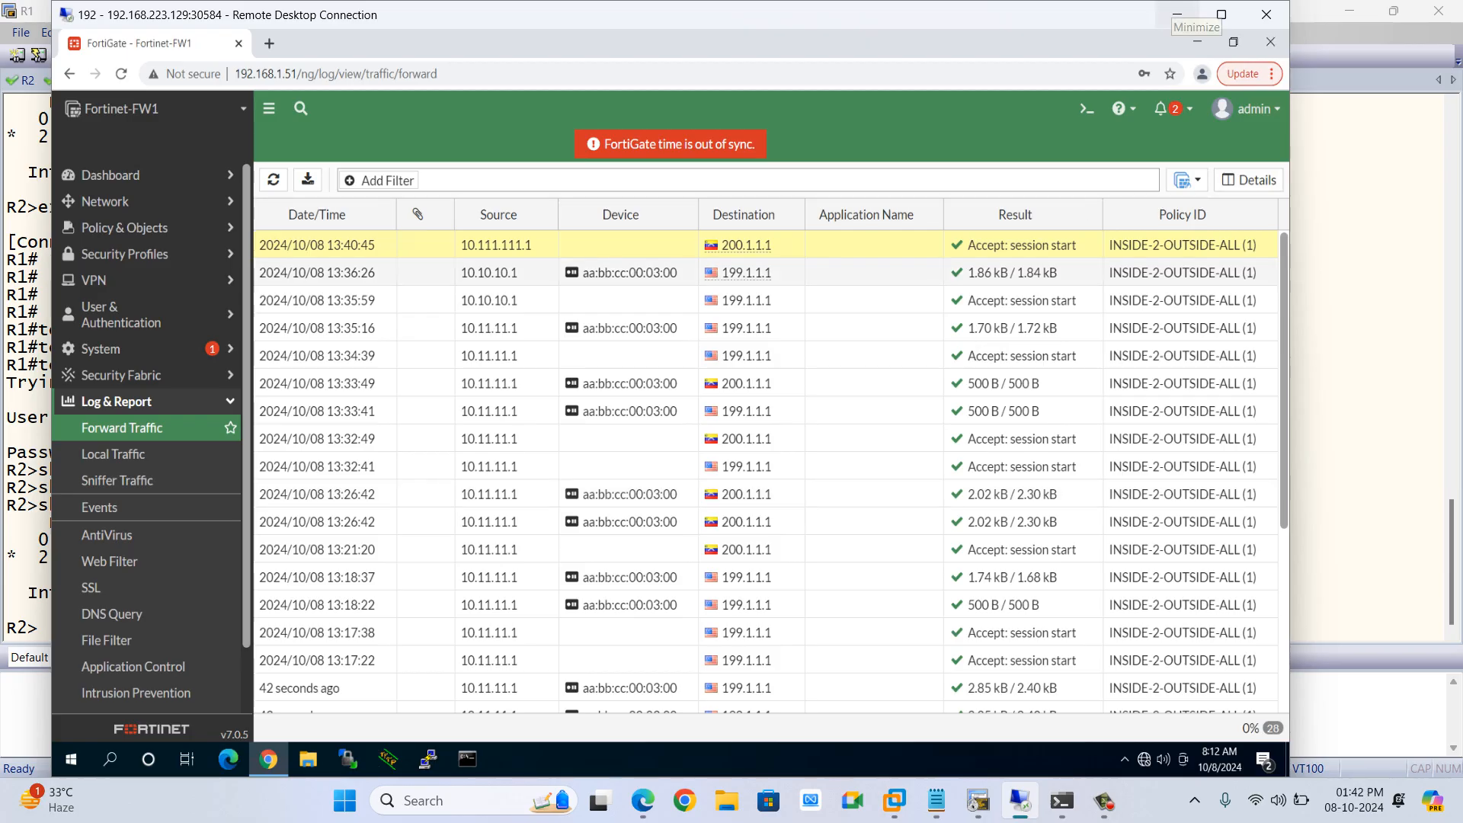
Switch to the lab topology diagram to review the network addressing, then return to the FortiGate
click(1177, 14)
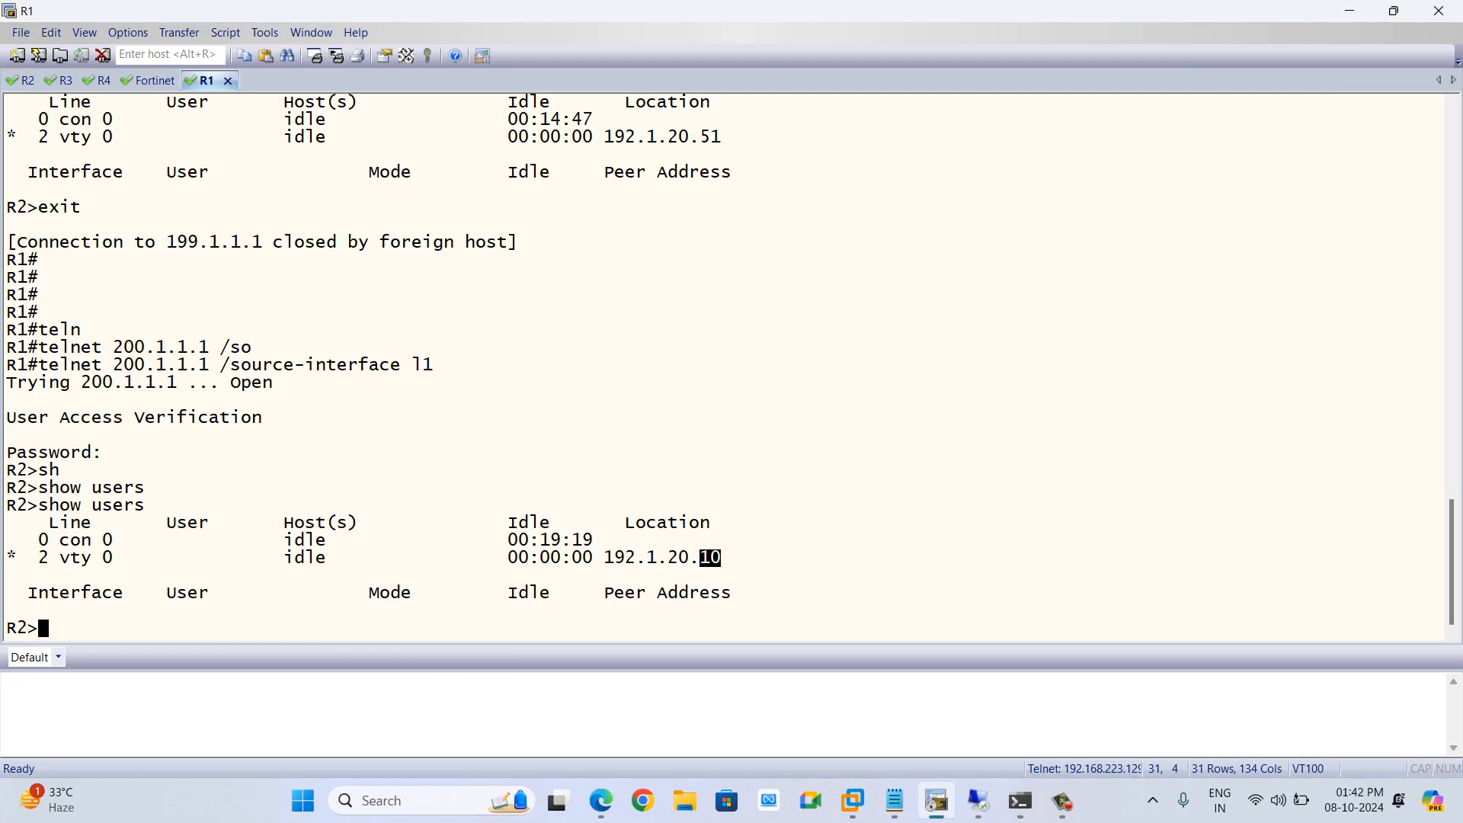
click(1350, 11)
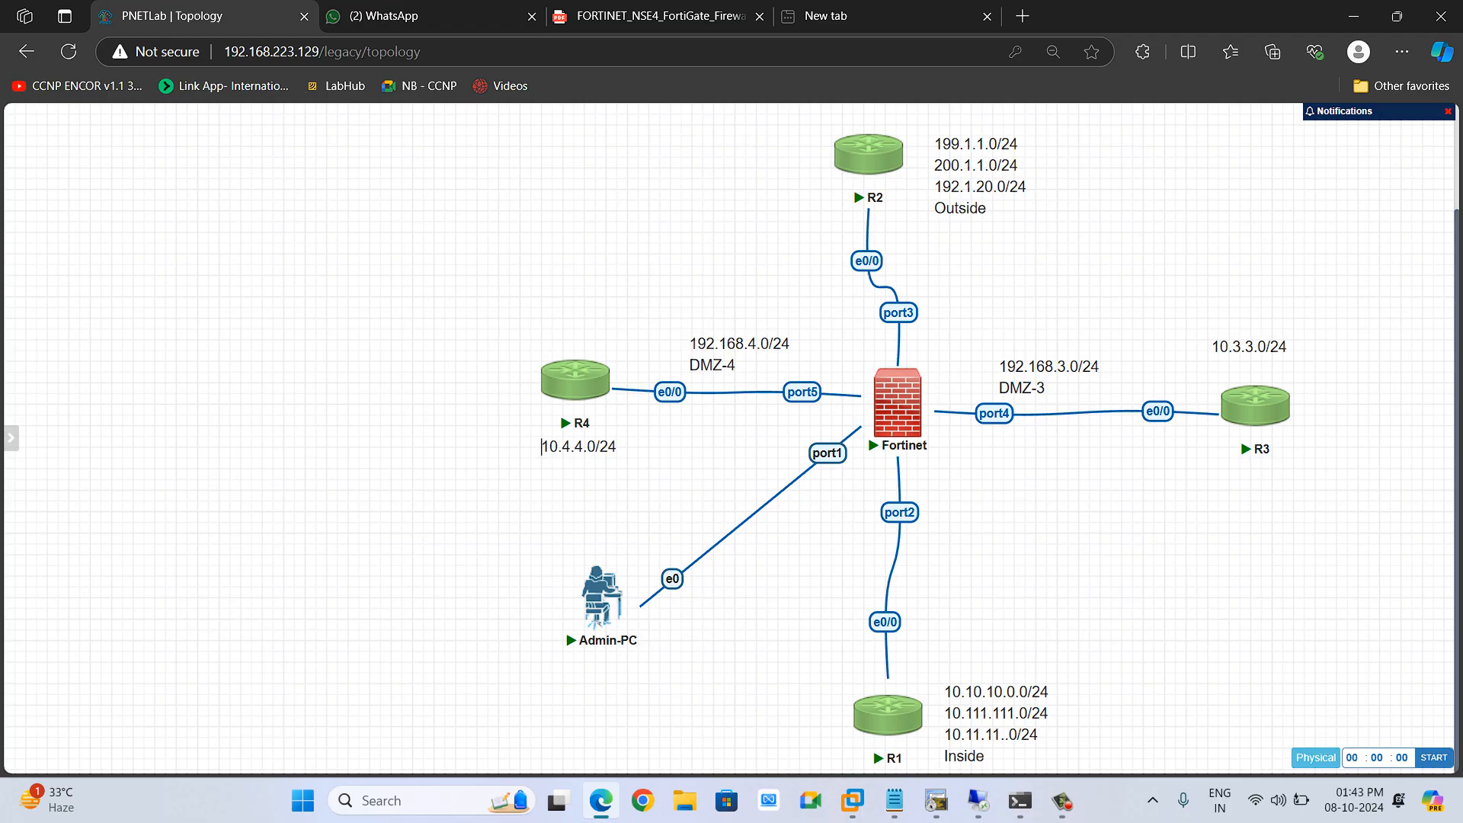
mouse_move(888, 714)
click(978, 800)
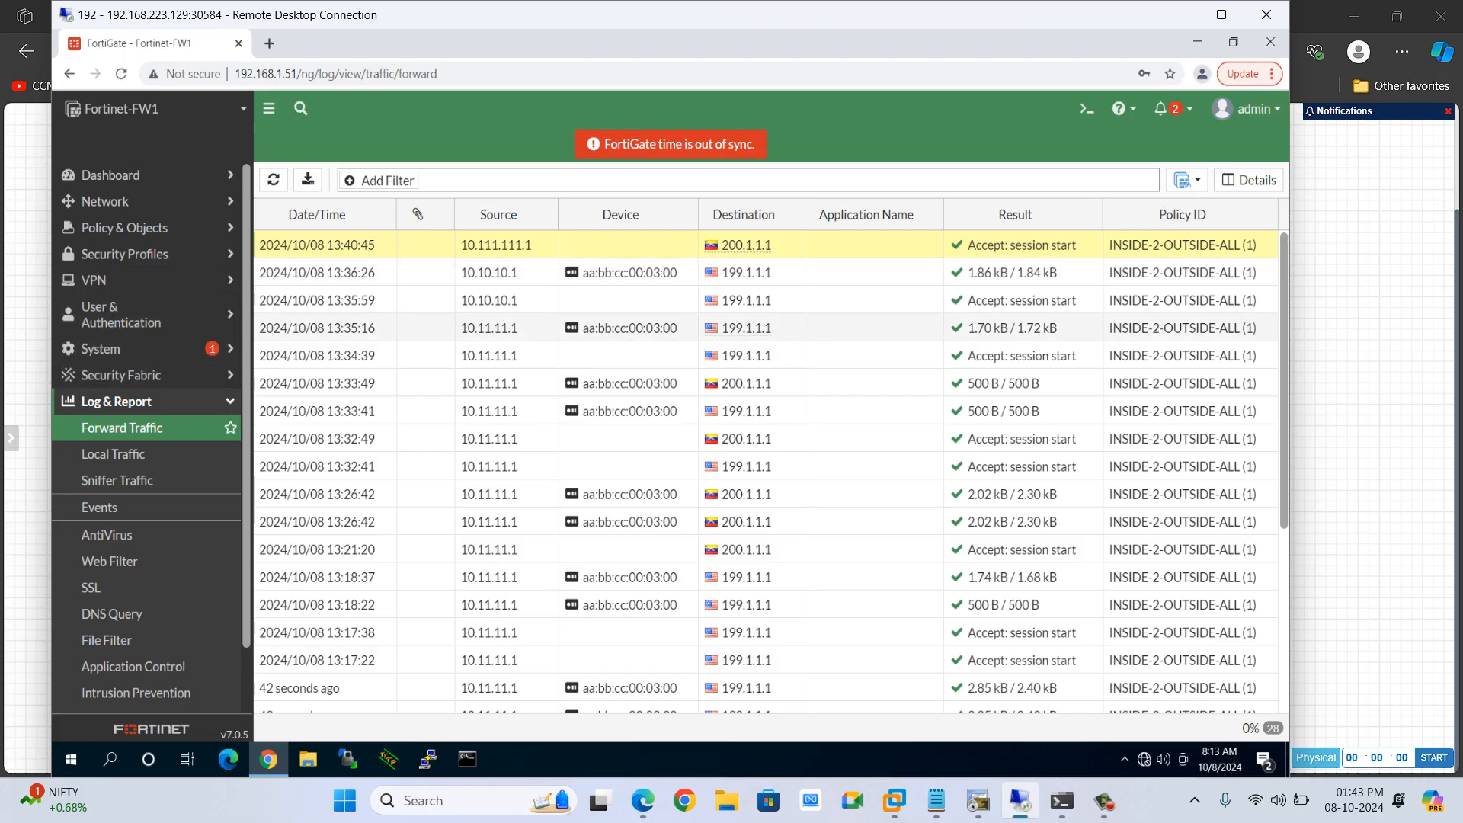
Start a new Central SNAT policy with incoming interface Outside and outgoing interface Inside
click(117, 400)
click(125, 228)
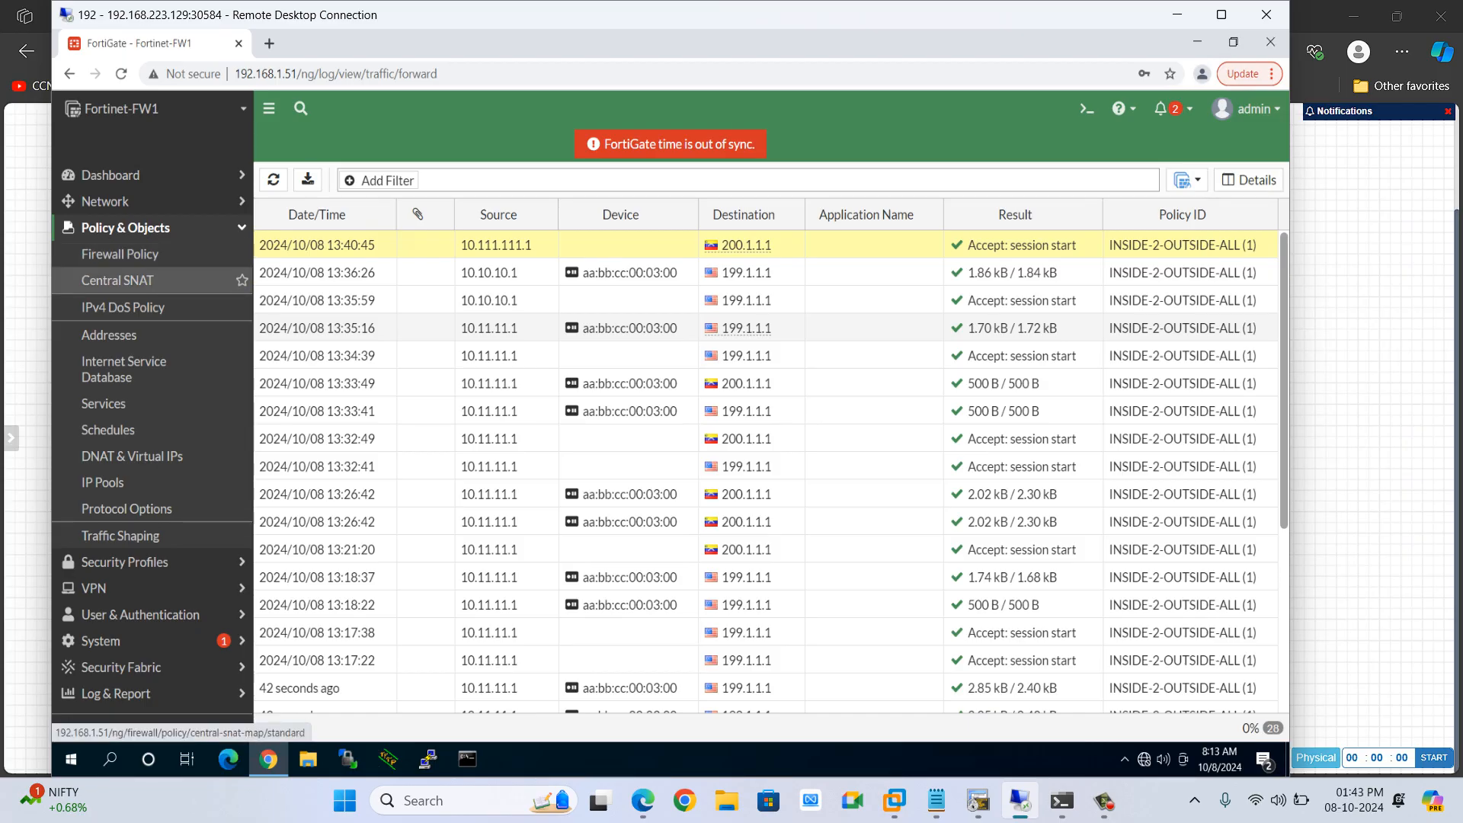
click(118, 280)
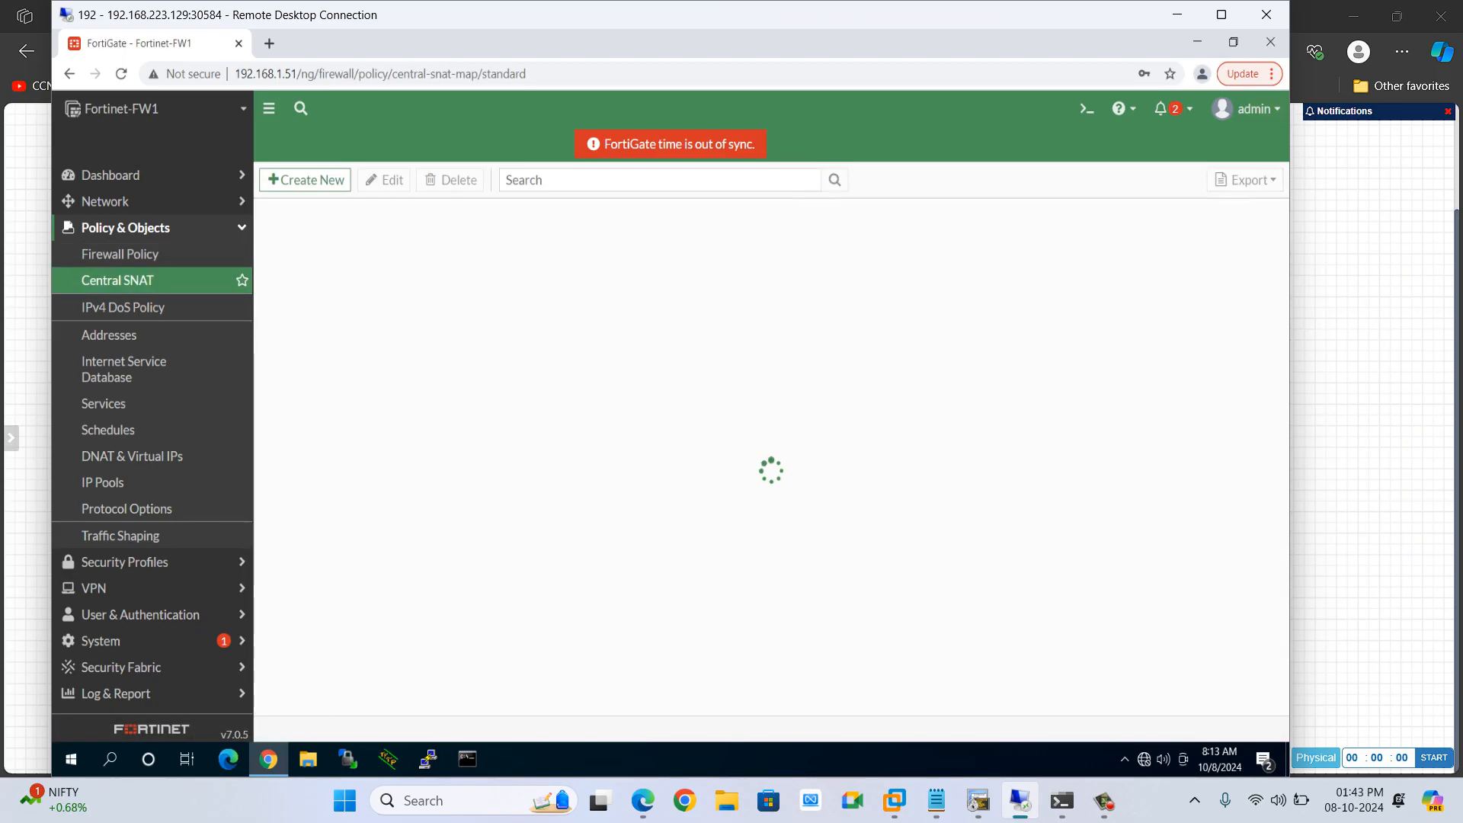
mouse_move(431, 273)
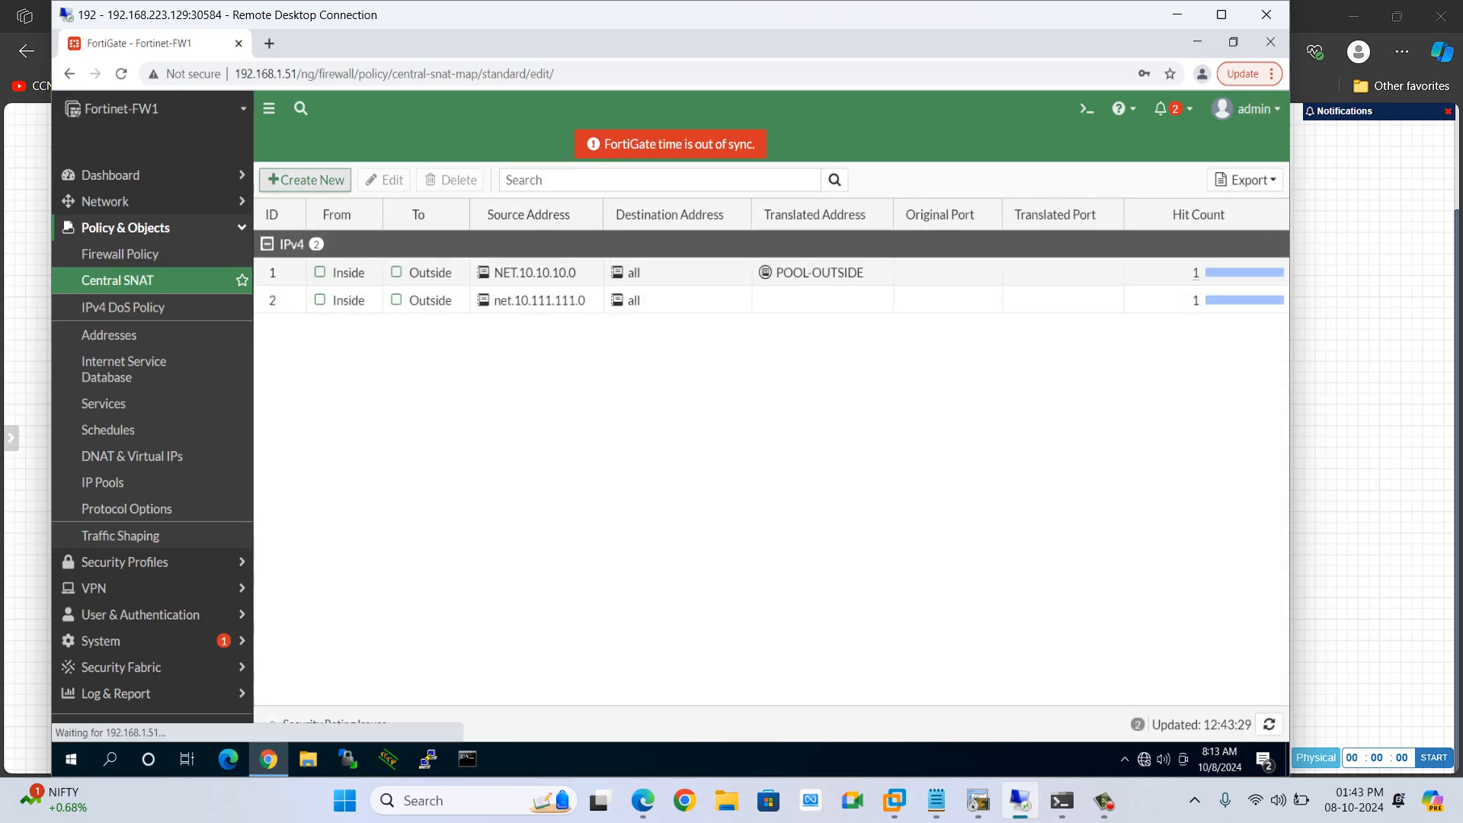
click(305, 180)
click(502, 228)
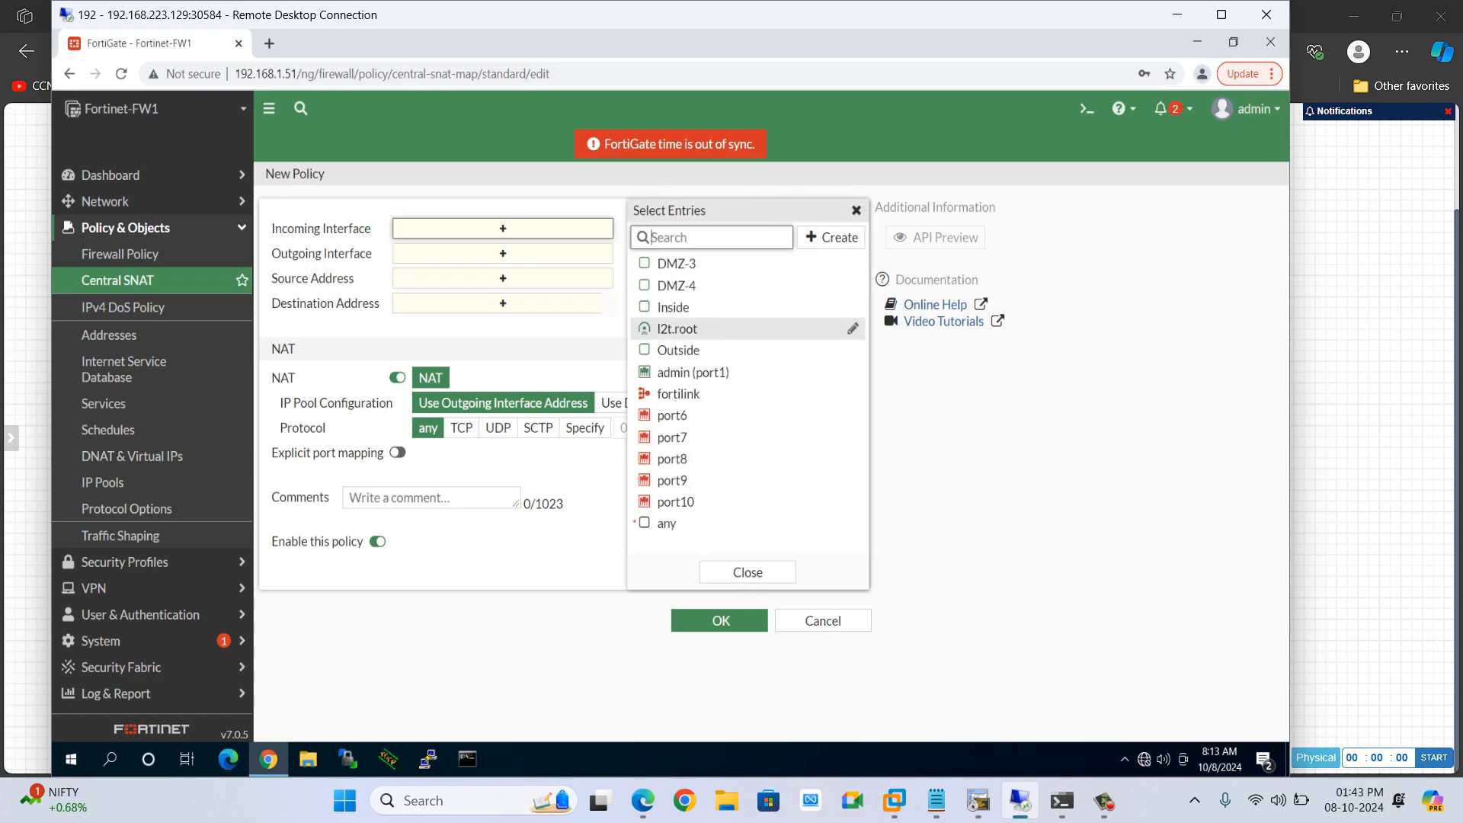
click(674, 350)
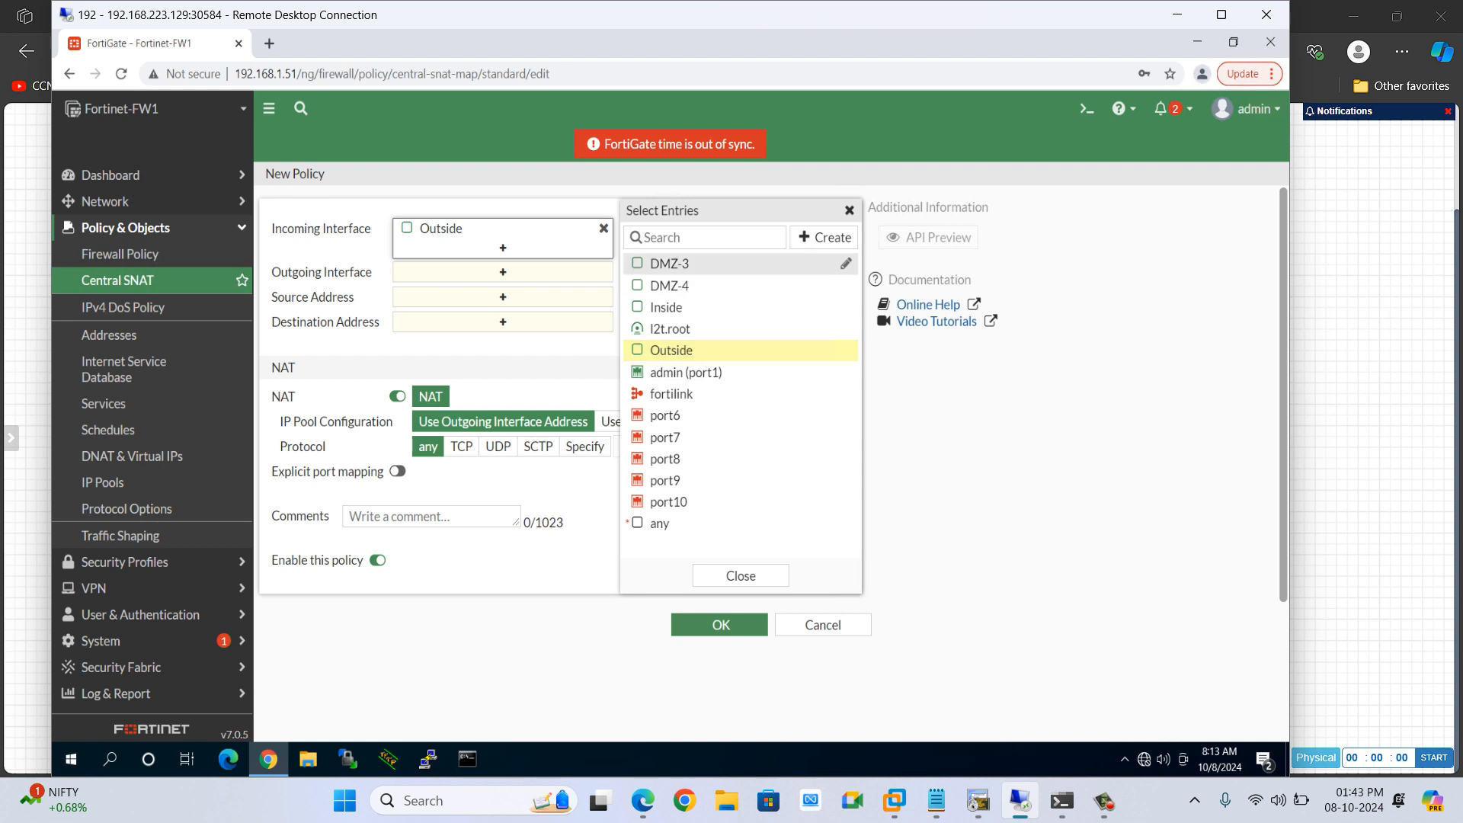
mouse_move(674, 350)
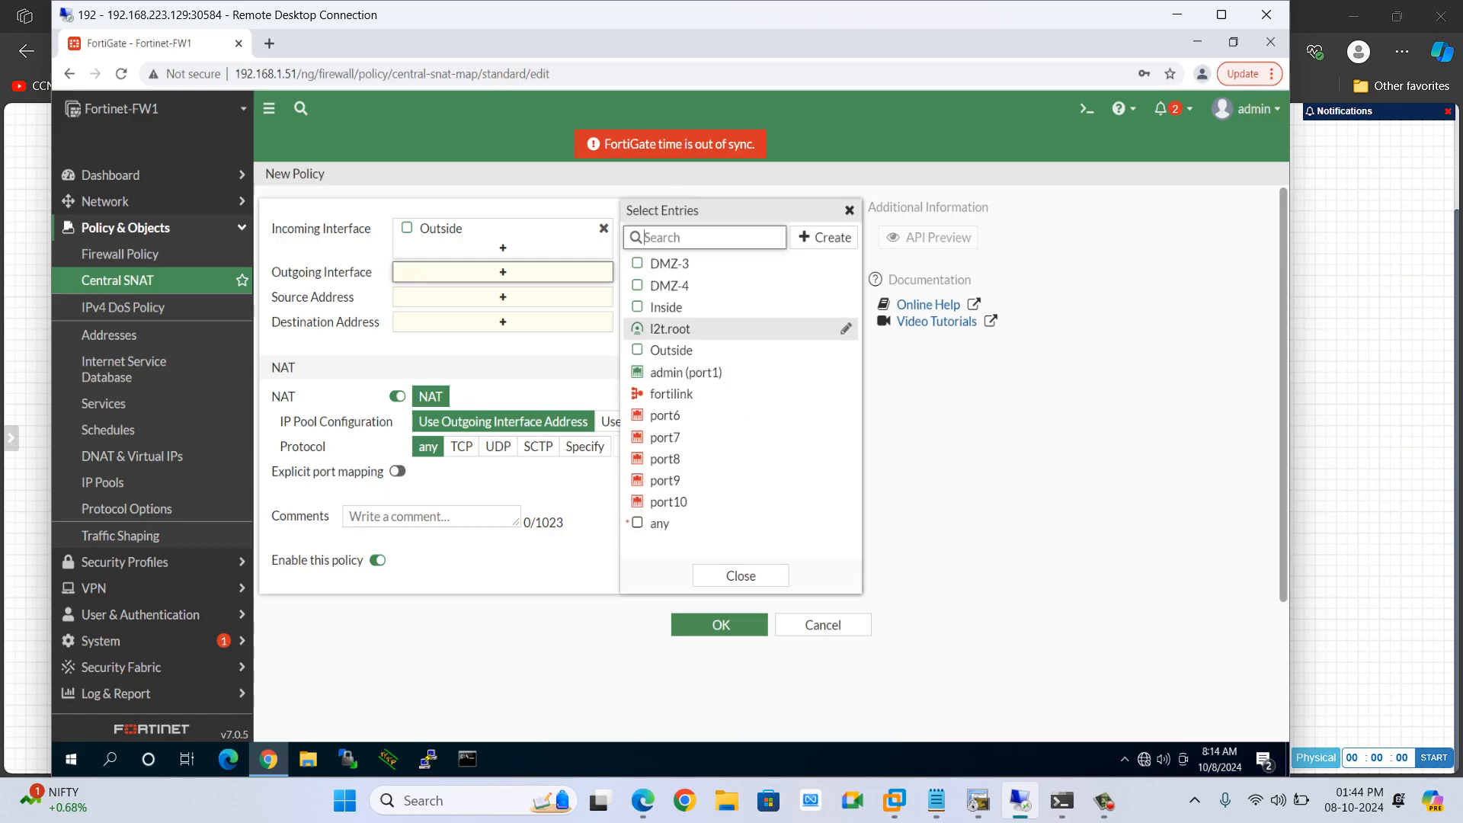
click(667, 307)
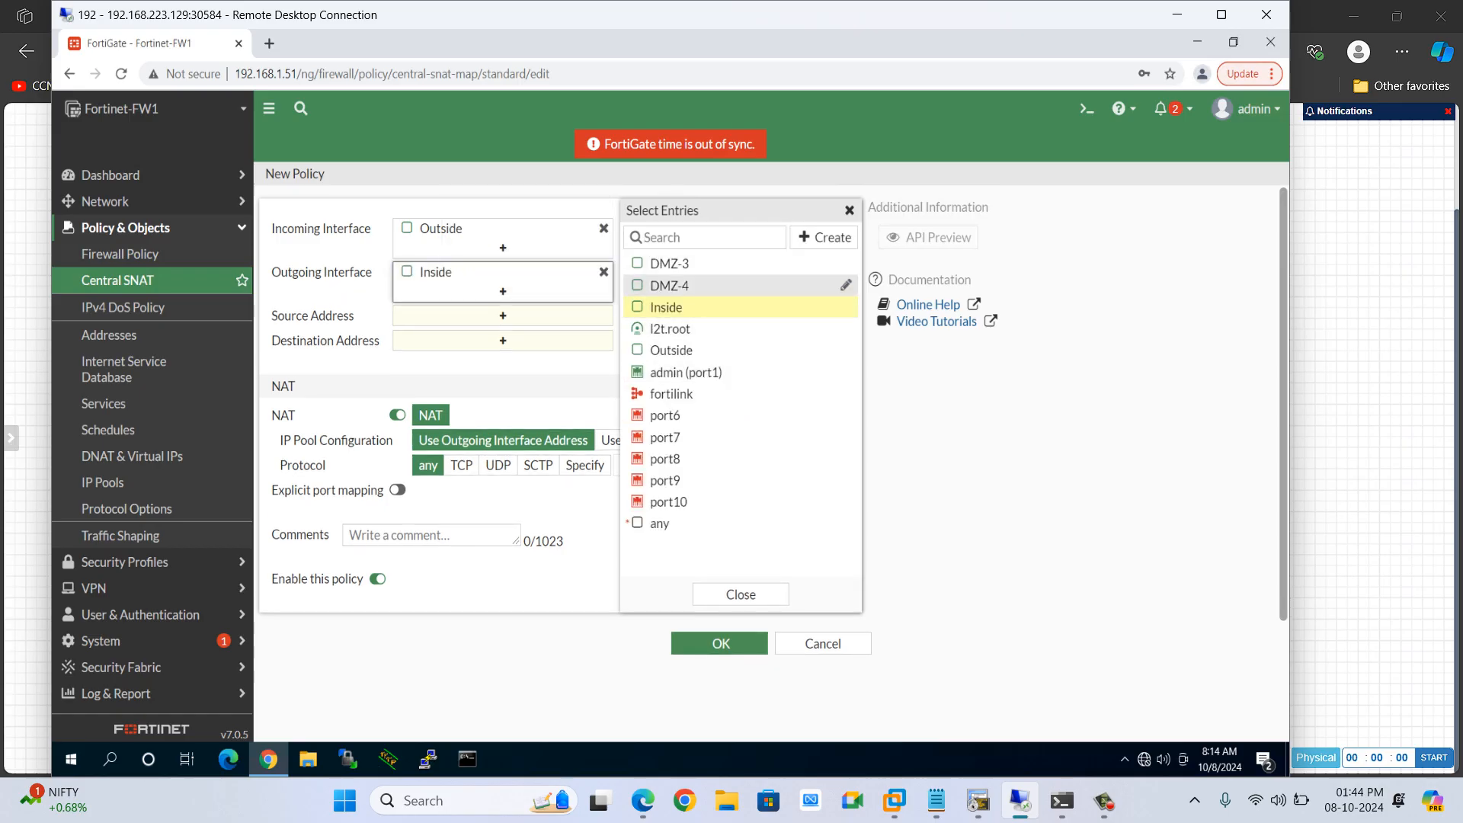
Create address object NET.199.1.1.1 with subnet 199.1.1.1/32 and use it as the policy's source address
click(503, 315)
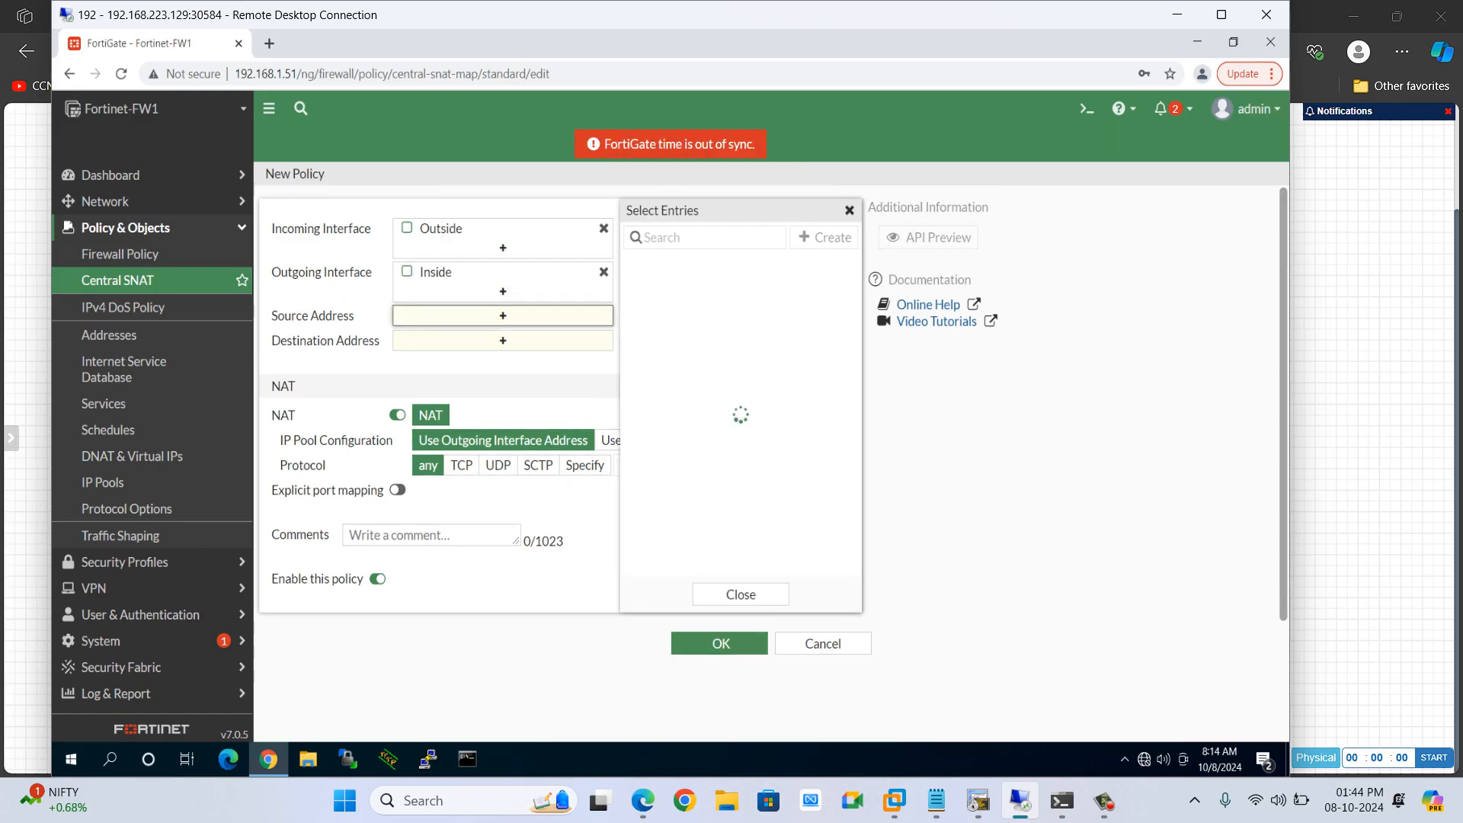
click(825, 237)
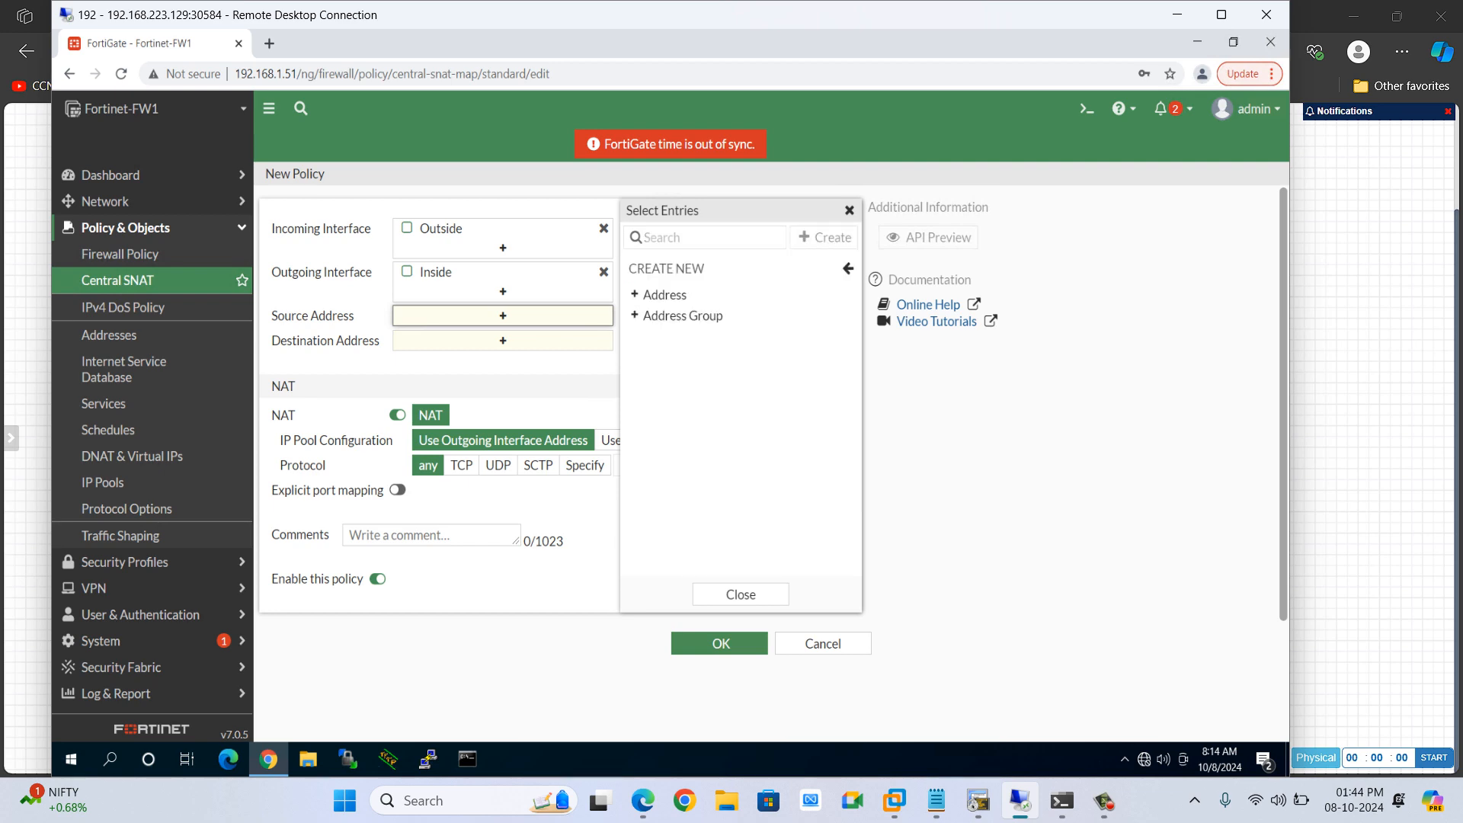
click(665, 294)
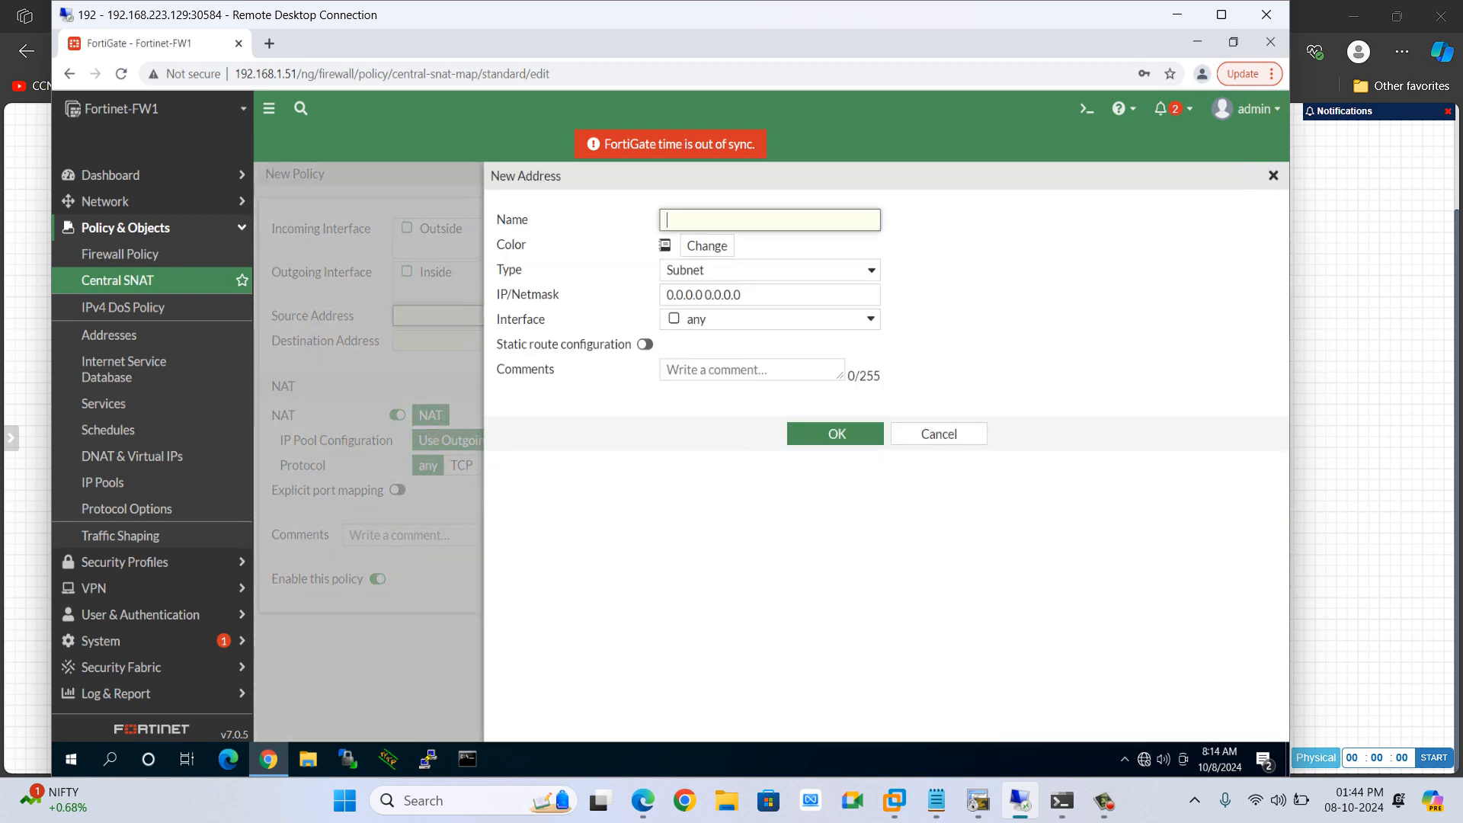
text(NET.199.1.1.1)
drag(744, 295, 663, 295)
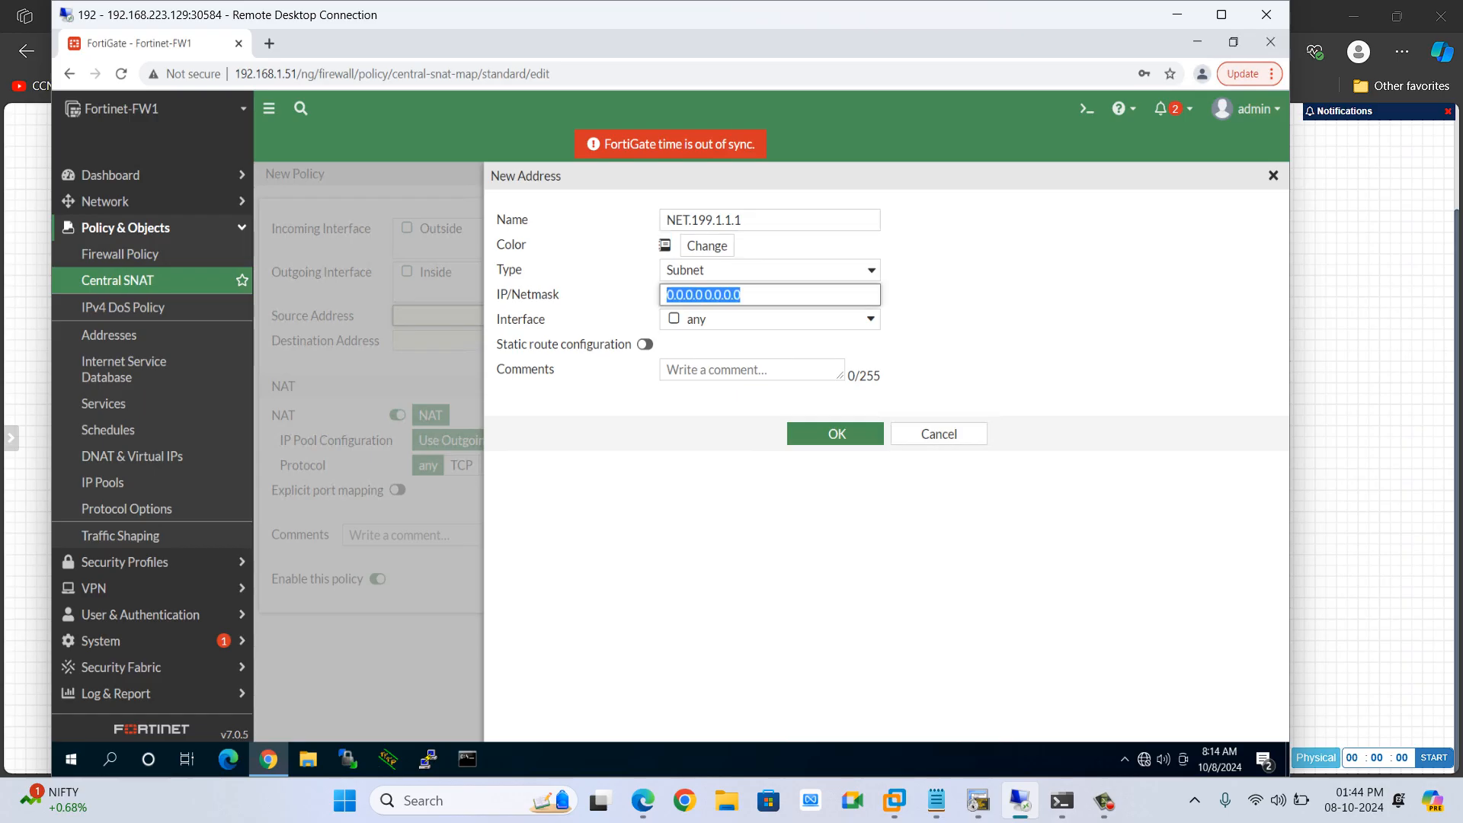
text(199)
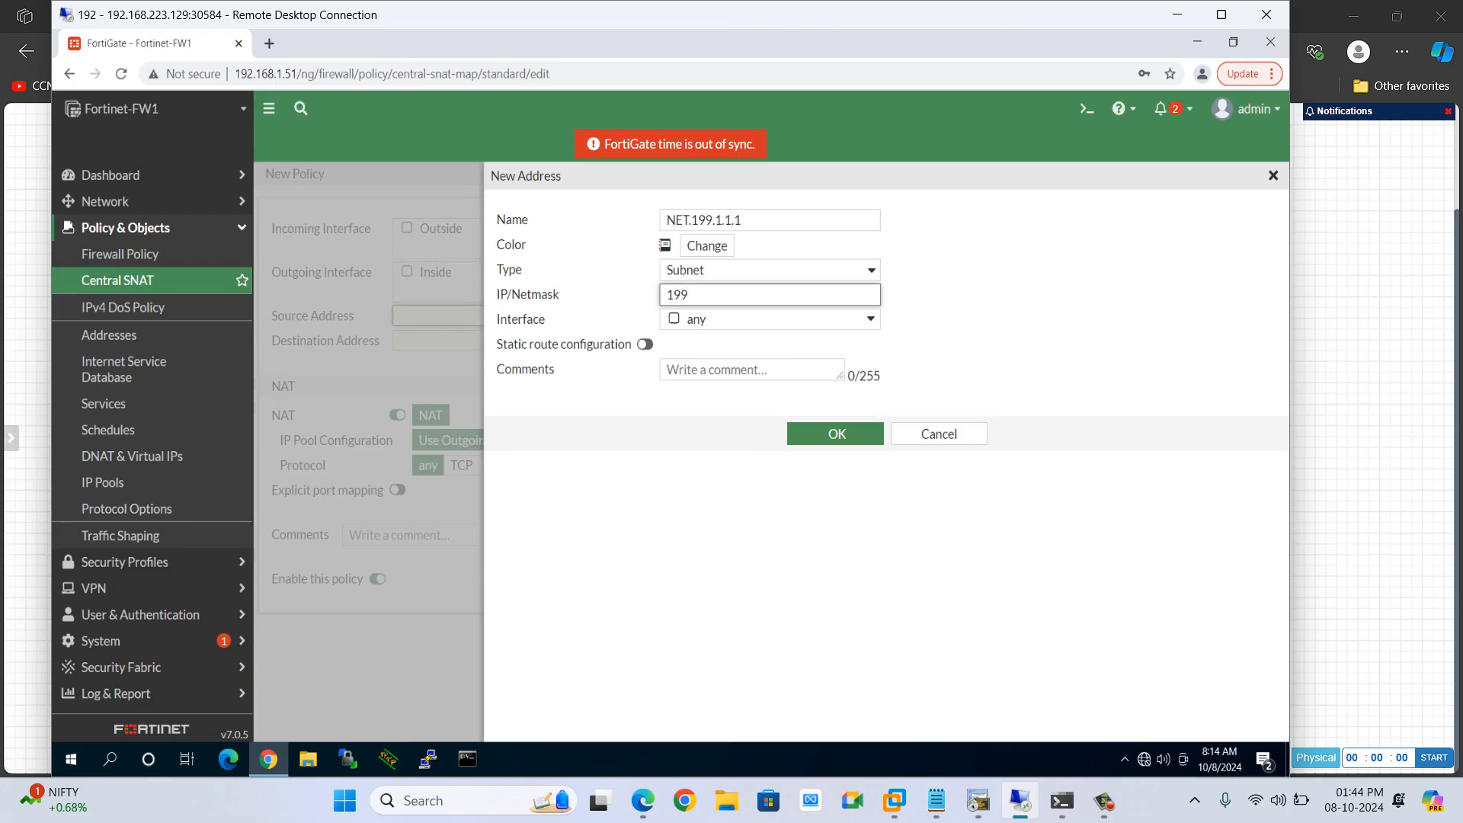
text(.1.1.1/32)
click(836, 433)
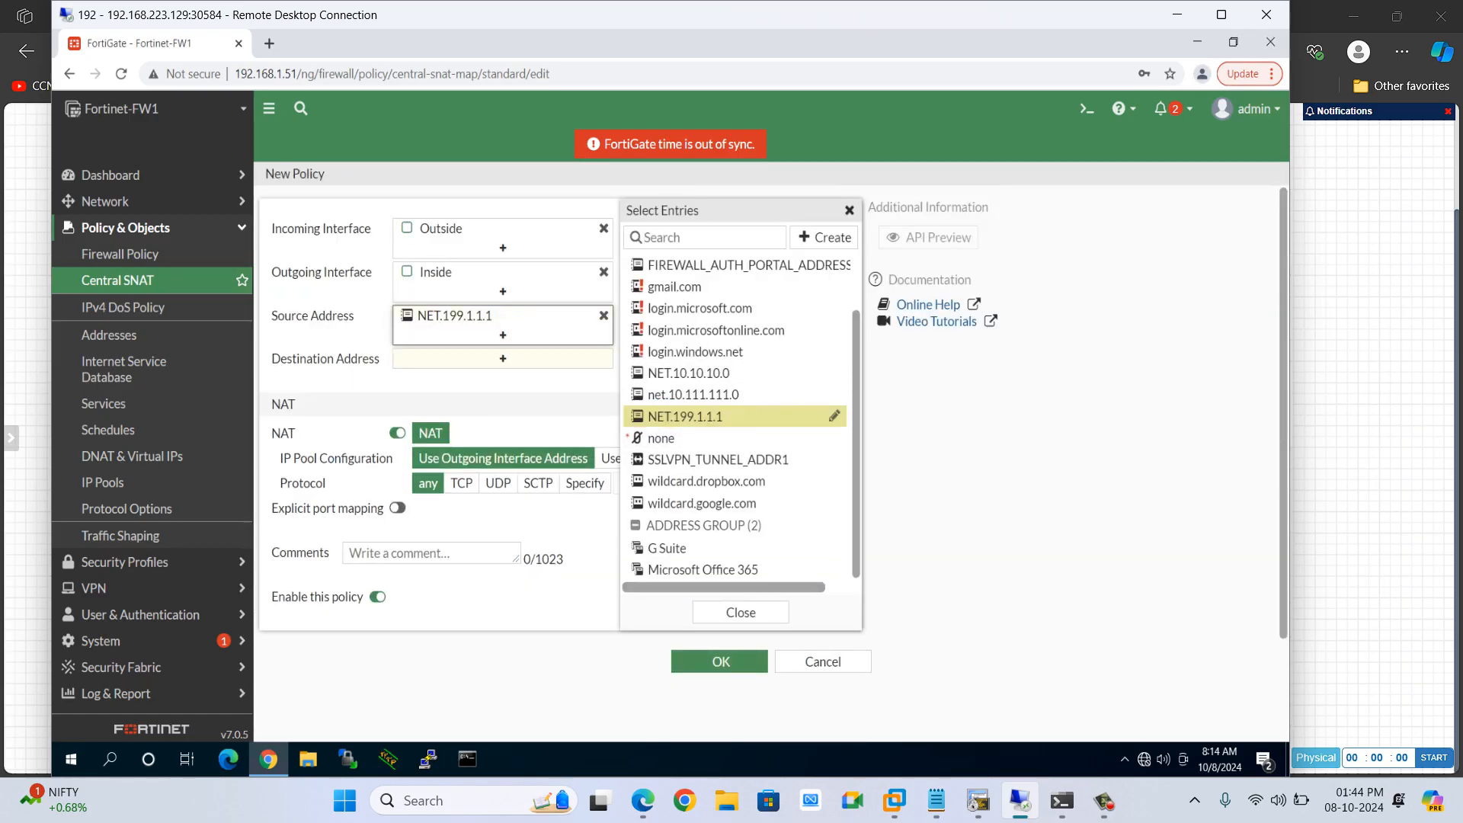
Create address object R1 with subnet 10.11.11.1/32 and use it as the policy's destination address
click(503, 359)
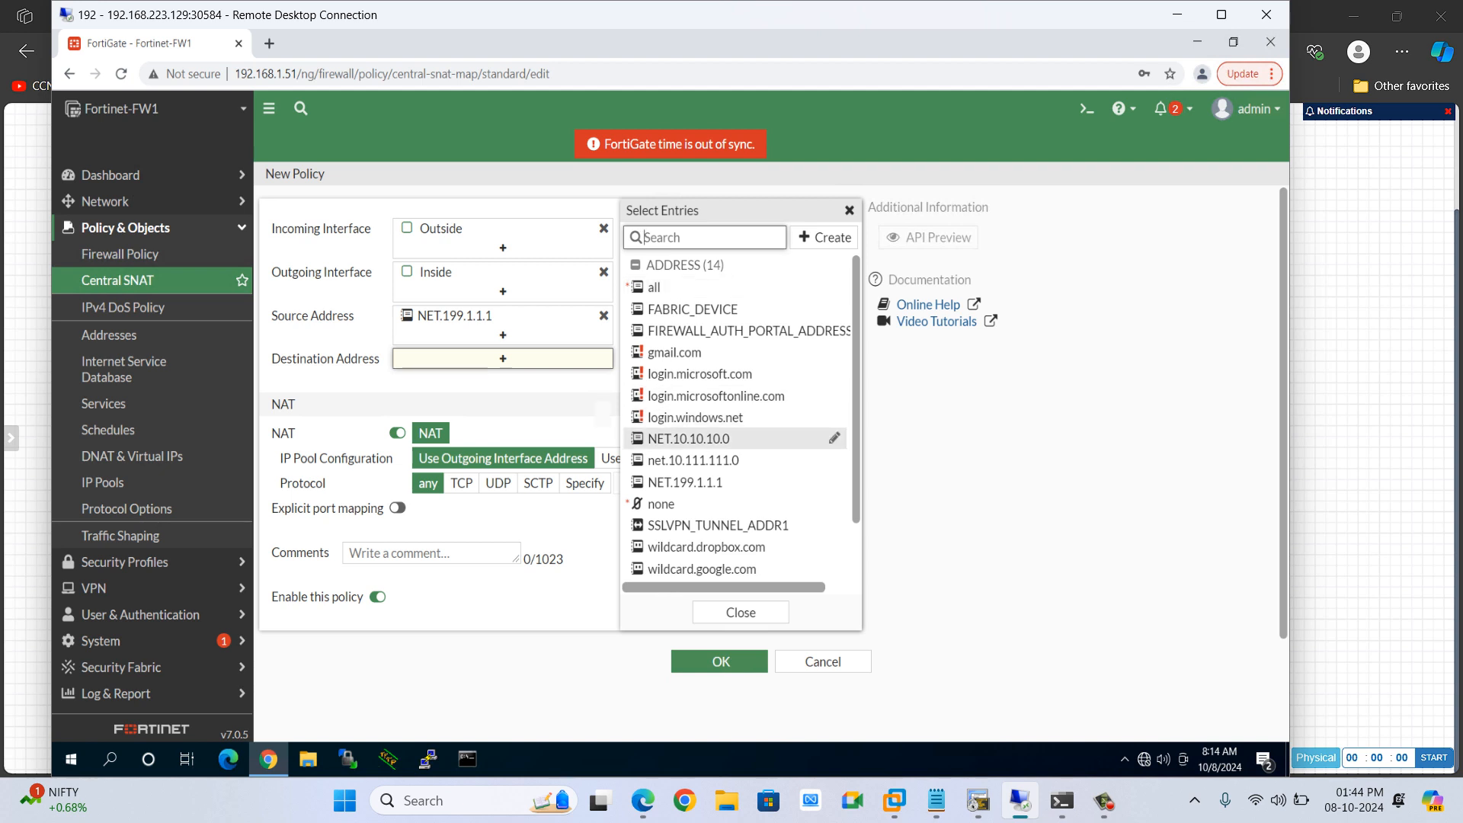
mouse_move(731, 438)
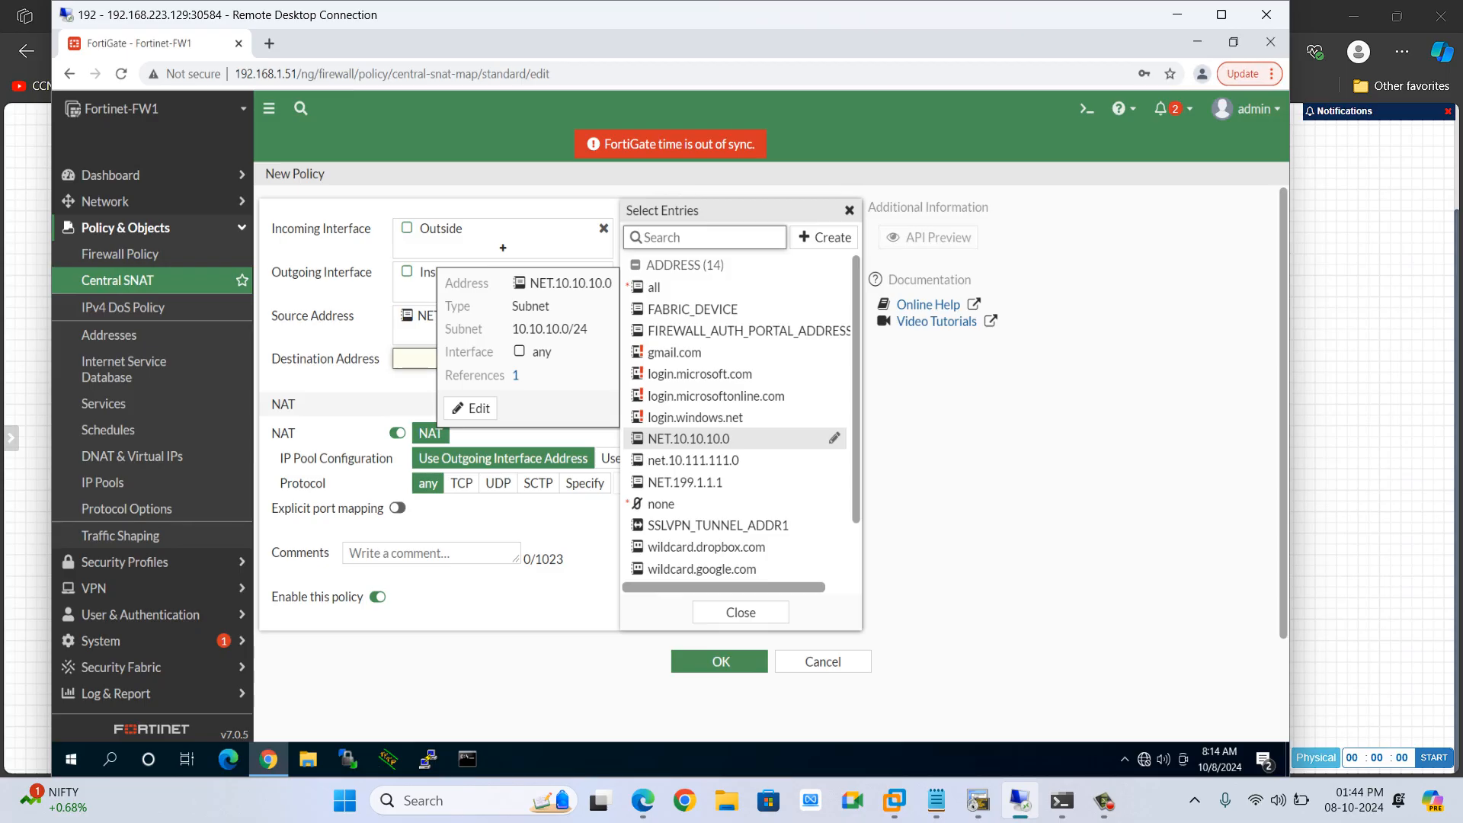
click(824, 237)
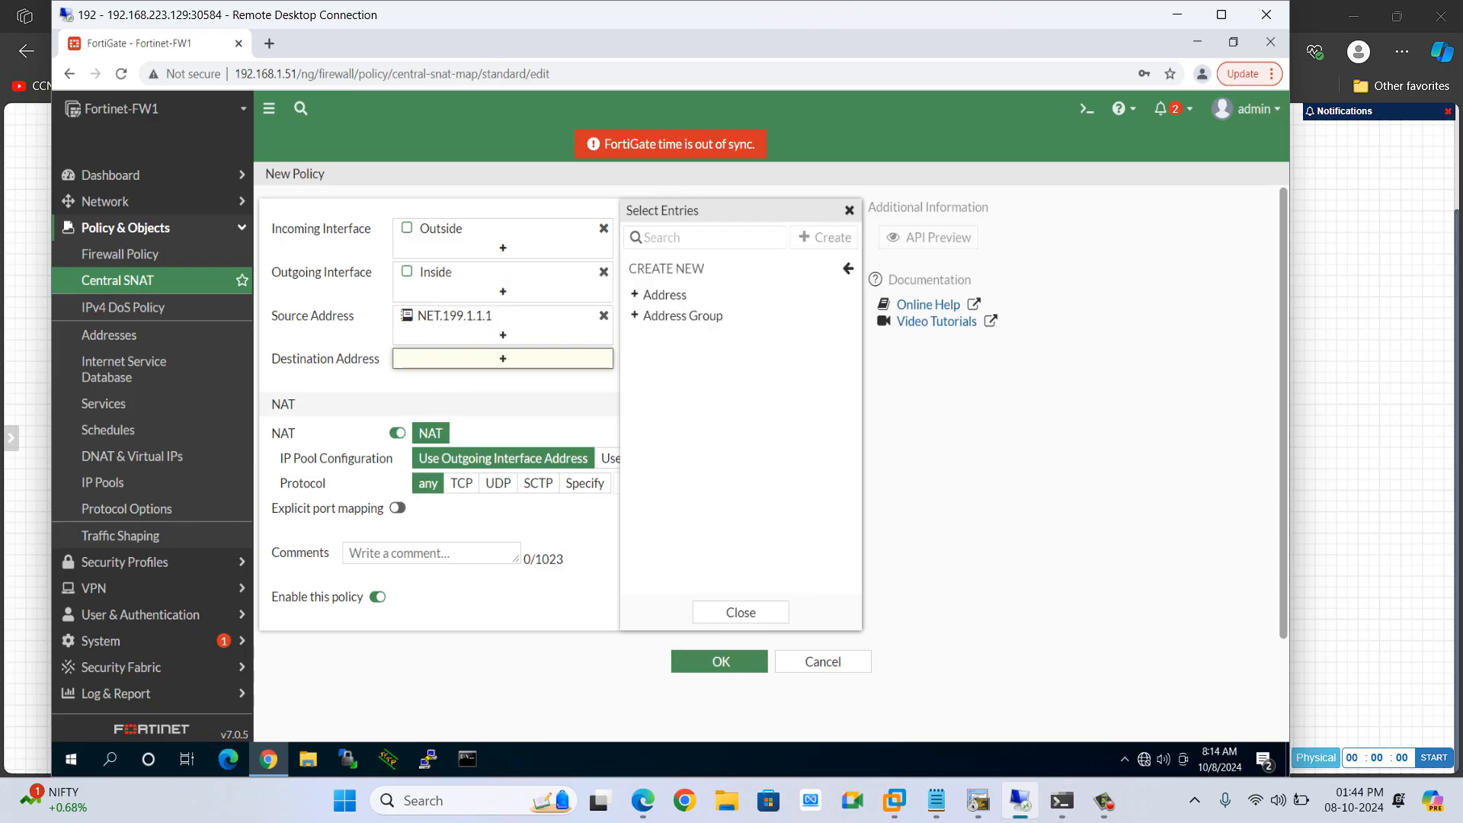
click(665, 294)
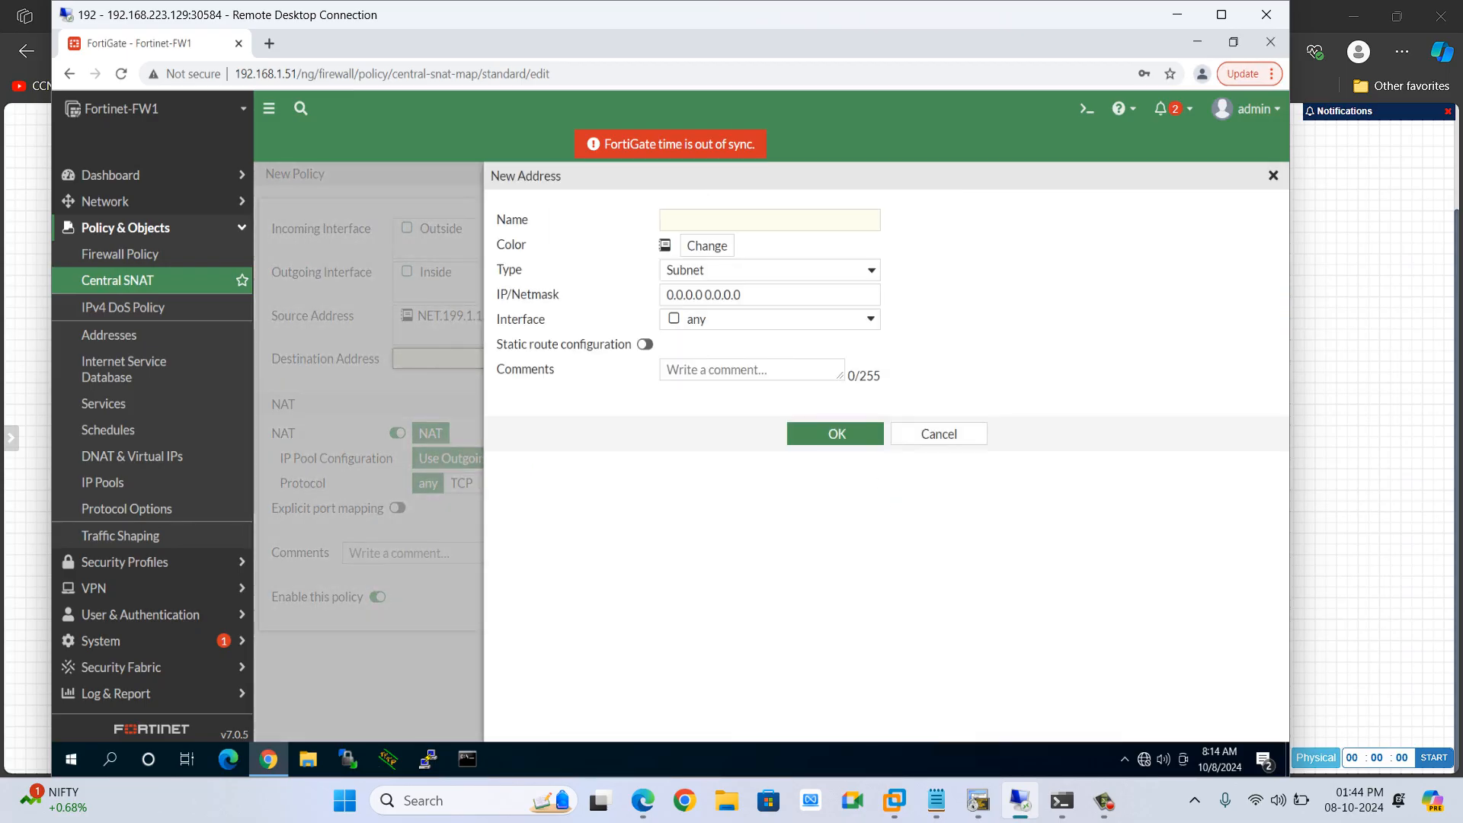
text(NET)
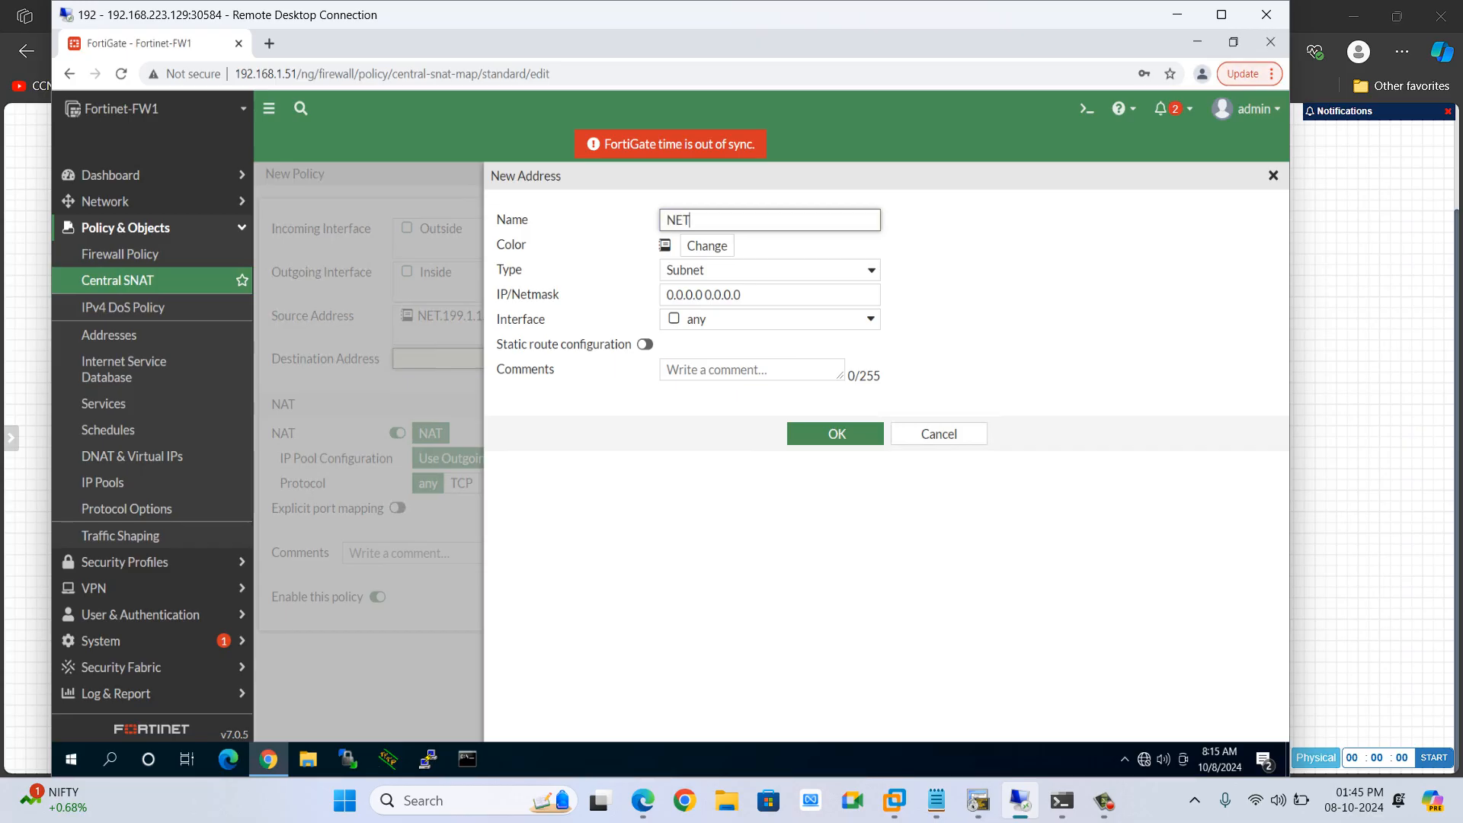
text(.10.11.11.)
key(BackSpace)
key(BackSpace)
key(BackSpace)
key(BackSpace)
key(BackSpace)
key(BackSpace)
key(BackSpace)
key(BackSpace)
key(BackSpace)
key(BackSpace)
key(BackSpace)
key(BackSpace)
key(BackSpace)
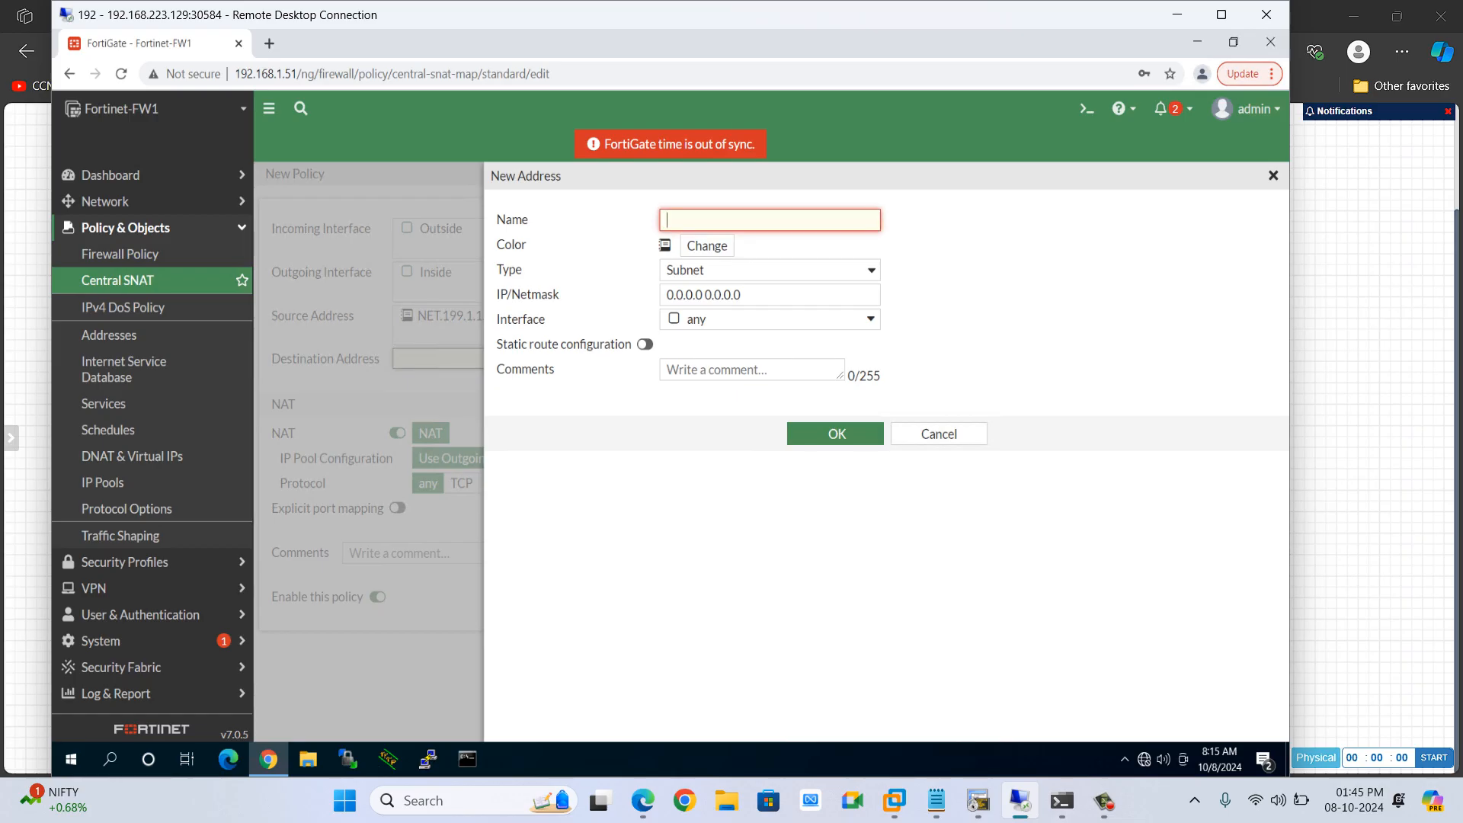
text(R1)
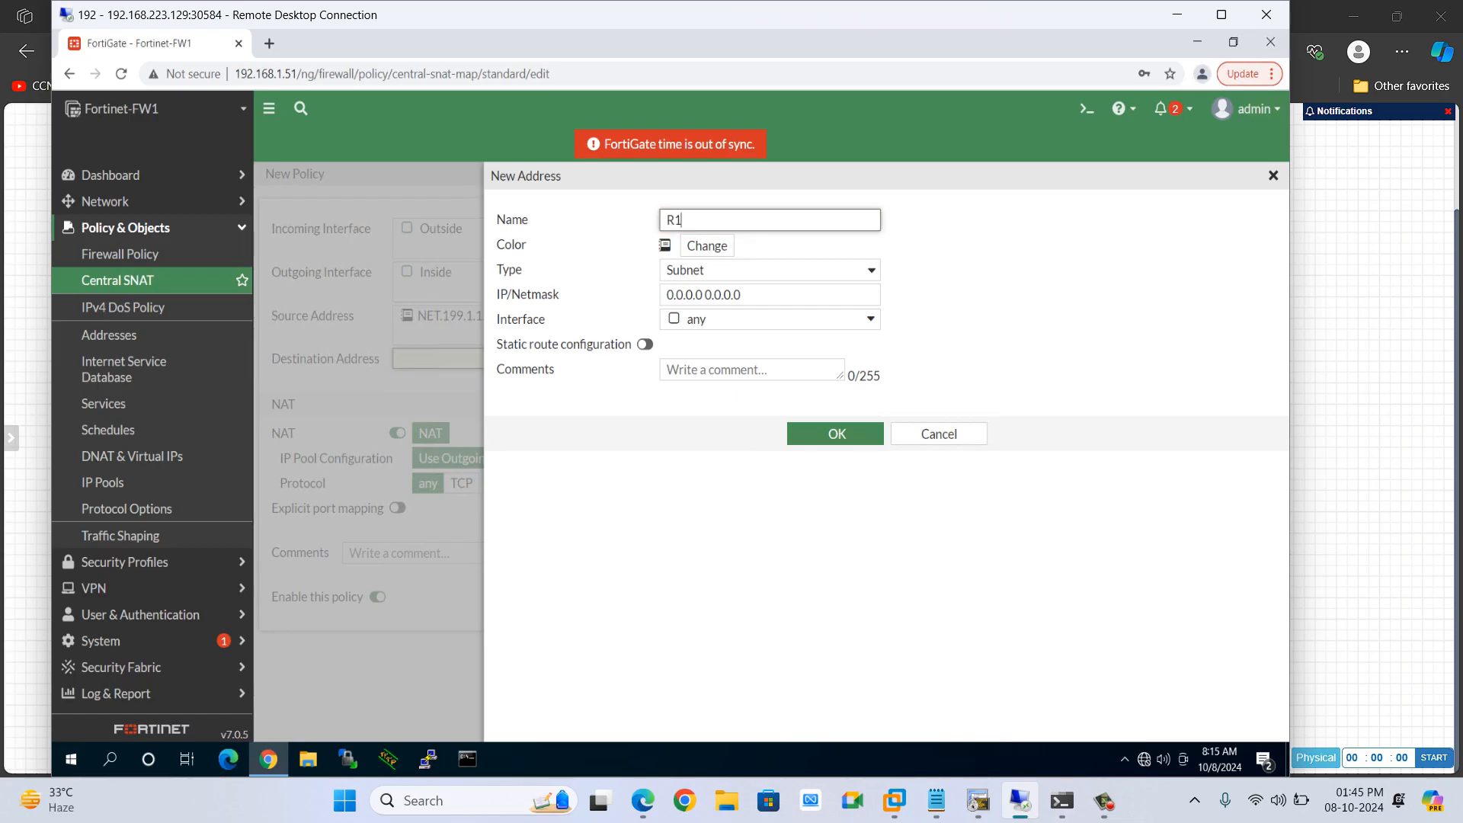
click(743, 295)
key(ctrl+a)
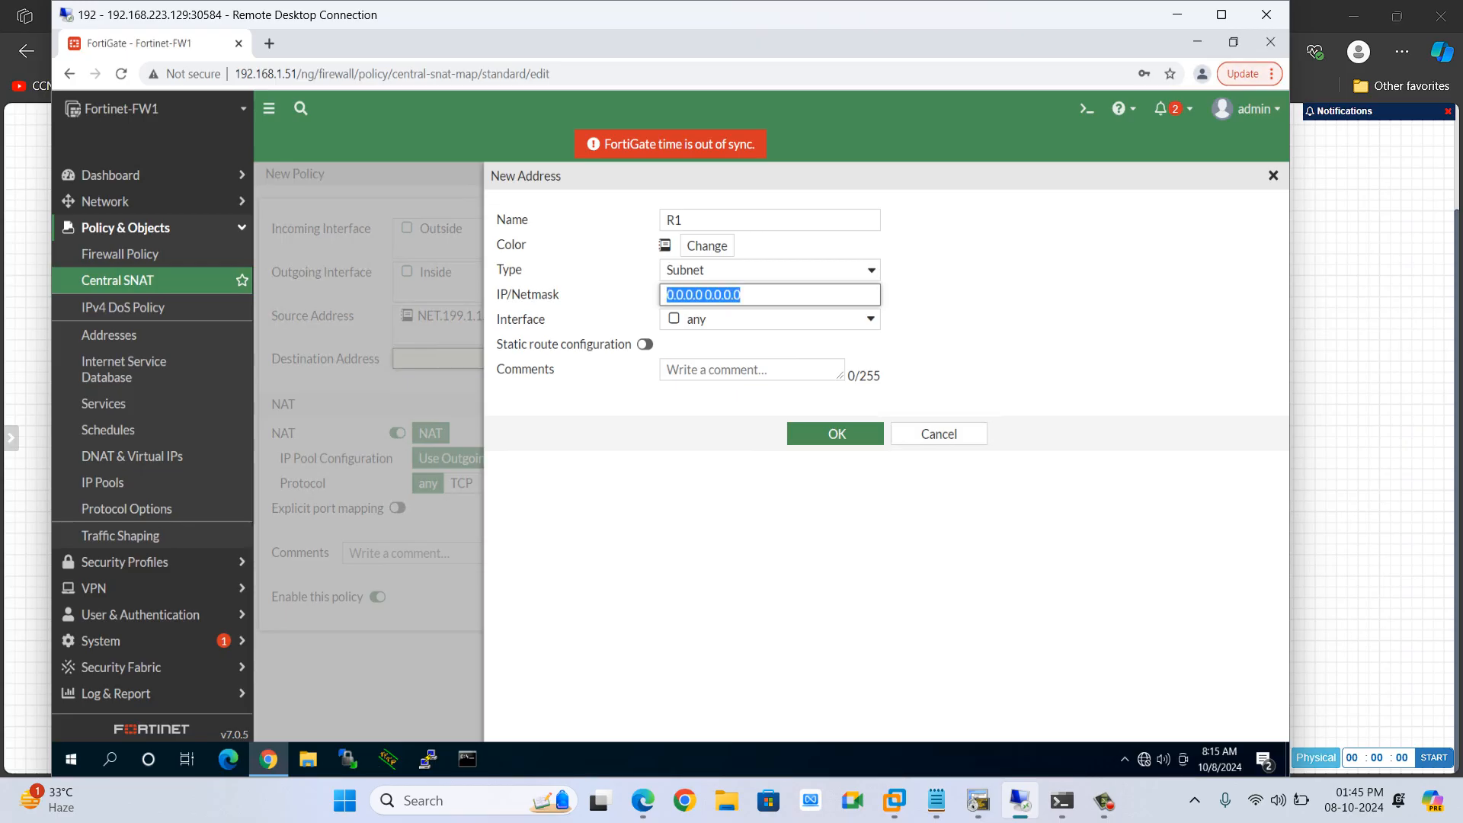
text(10.11.11.1)
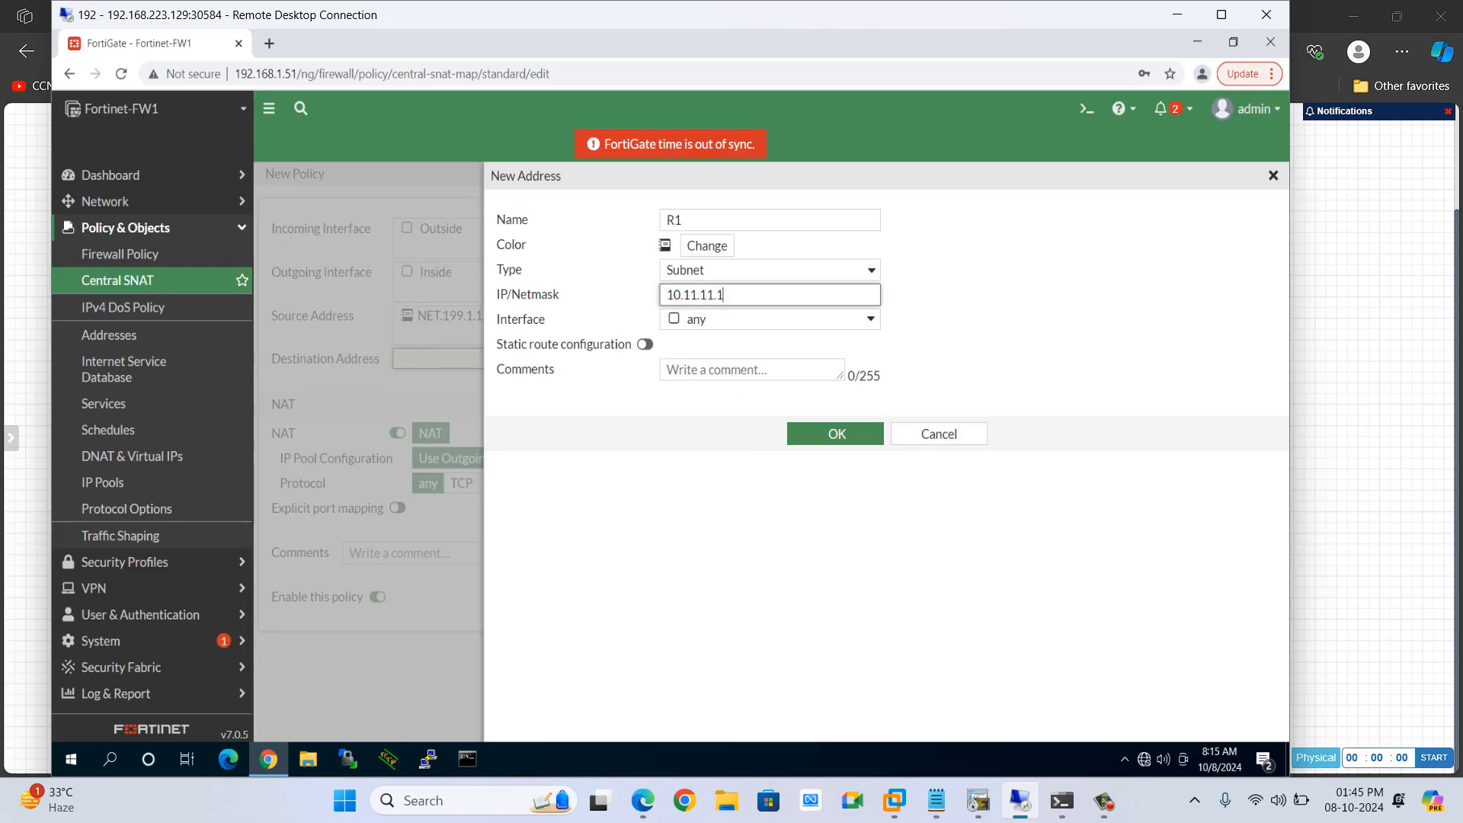
text(/32)
click(837, 434)
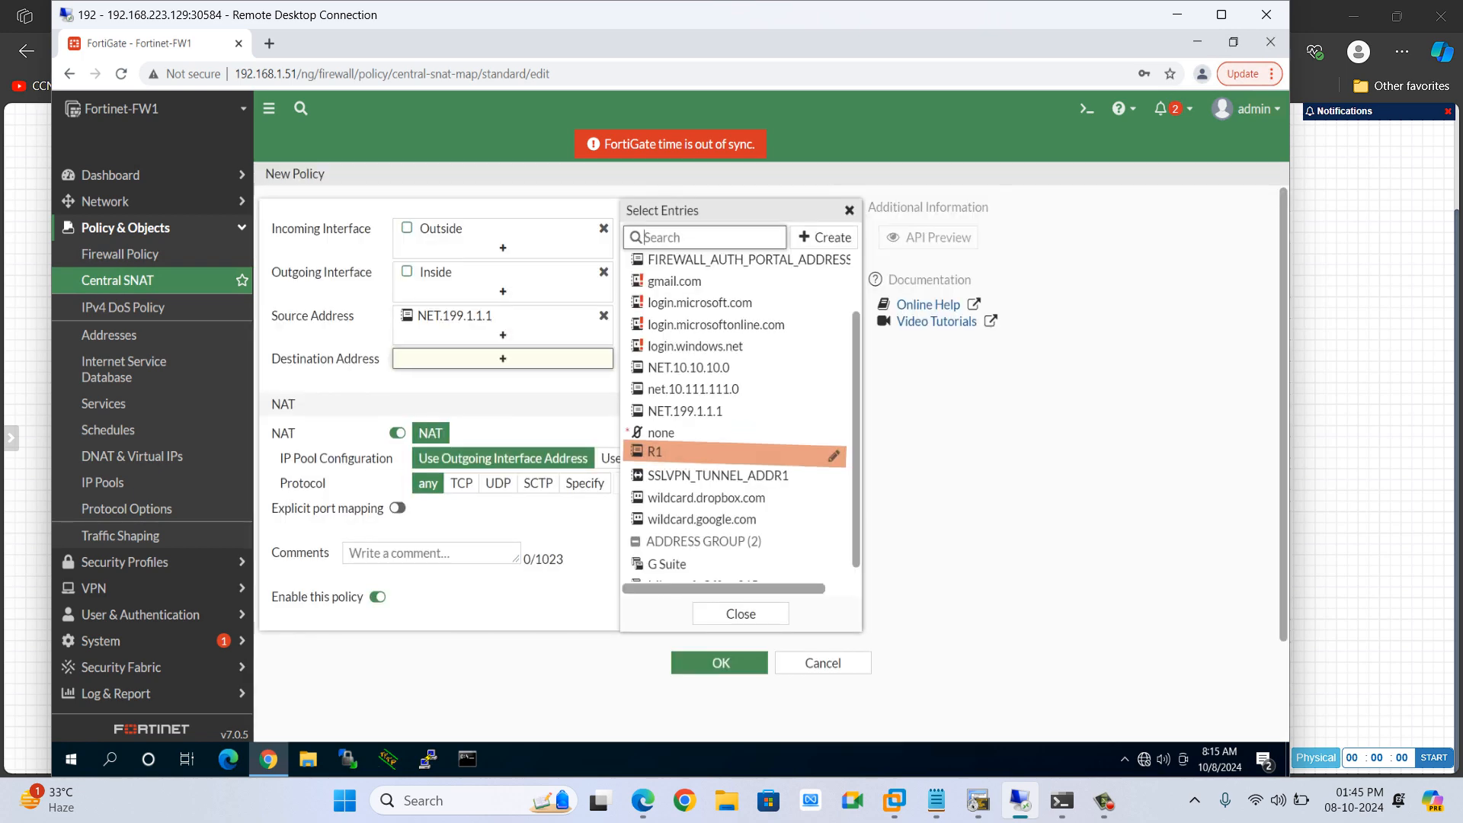
click(731, 453)
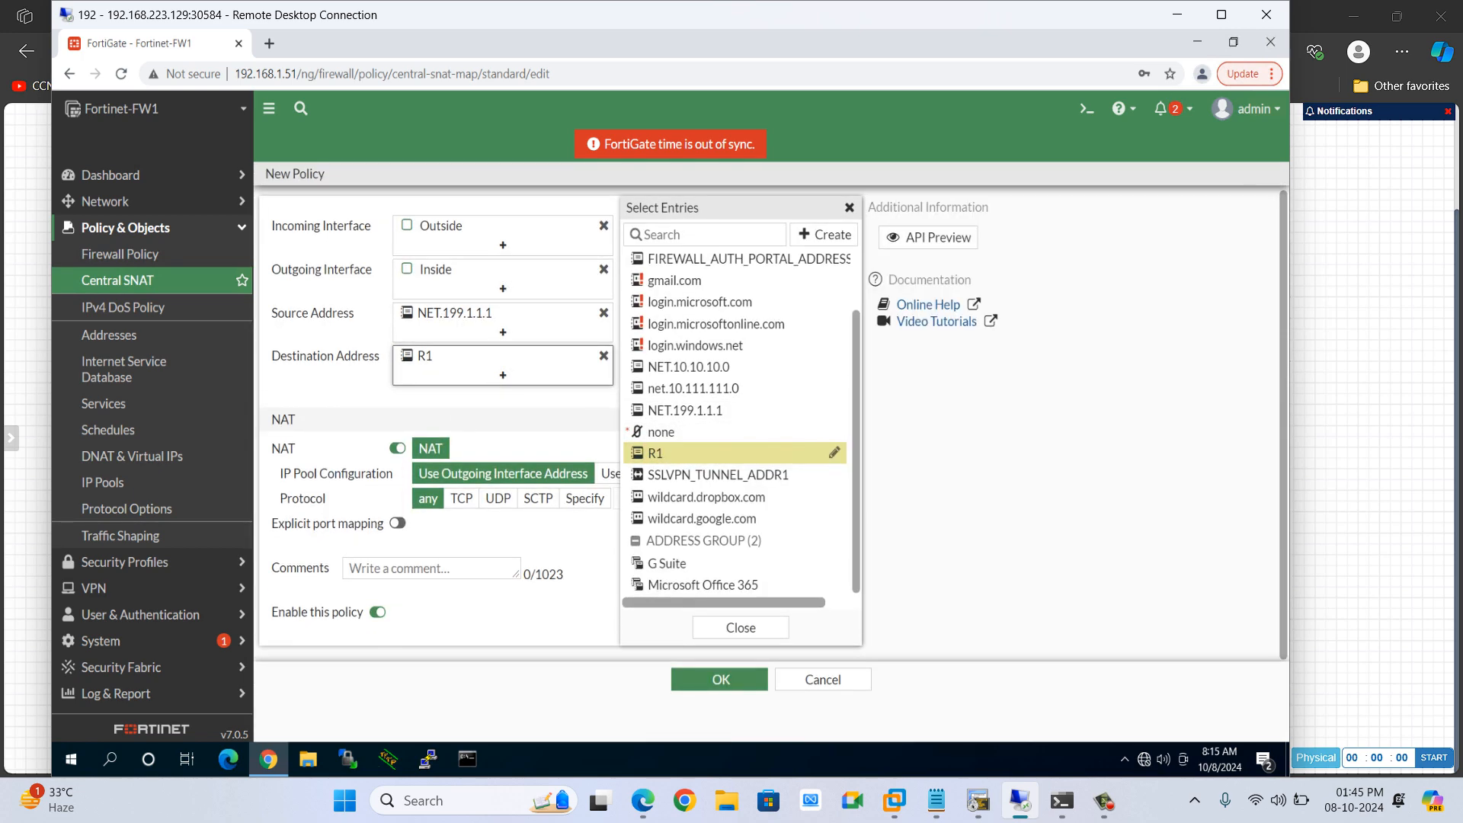
Save the new Central SNAT policy using the outgoing interface address, then open the firewall policy list
click(849, 207)
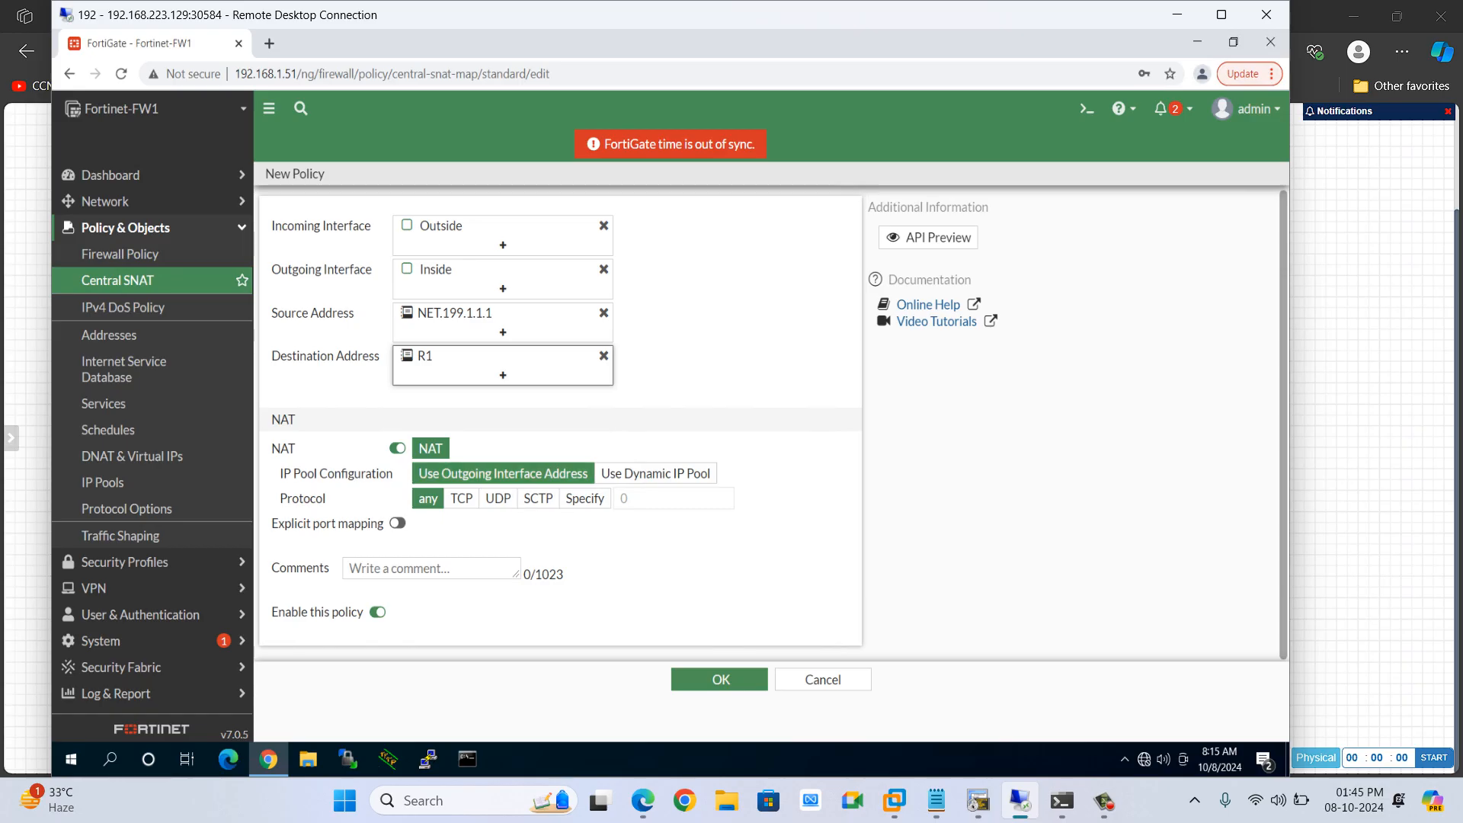
click(461, 498)
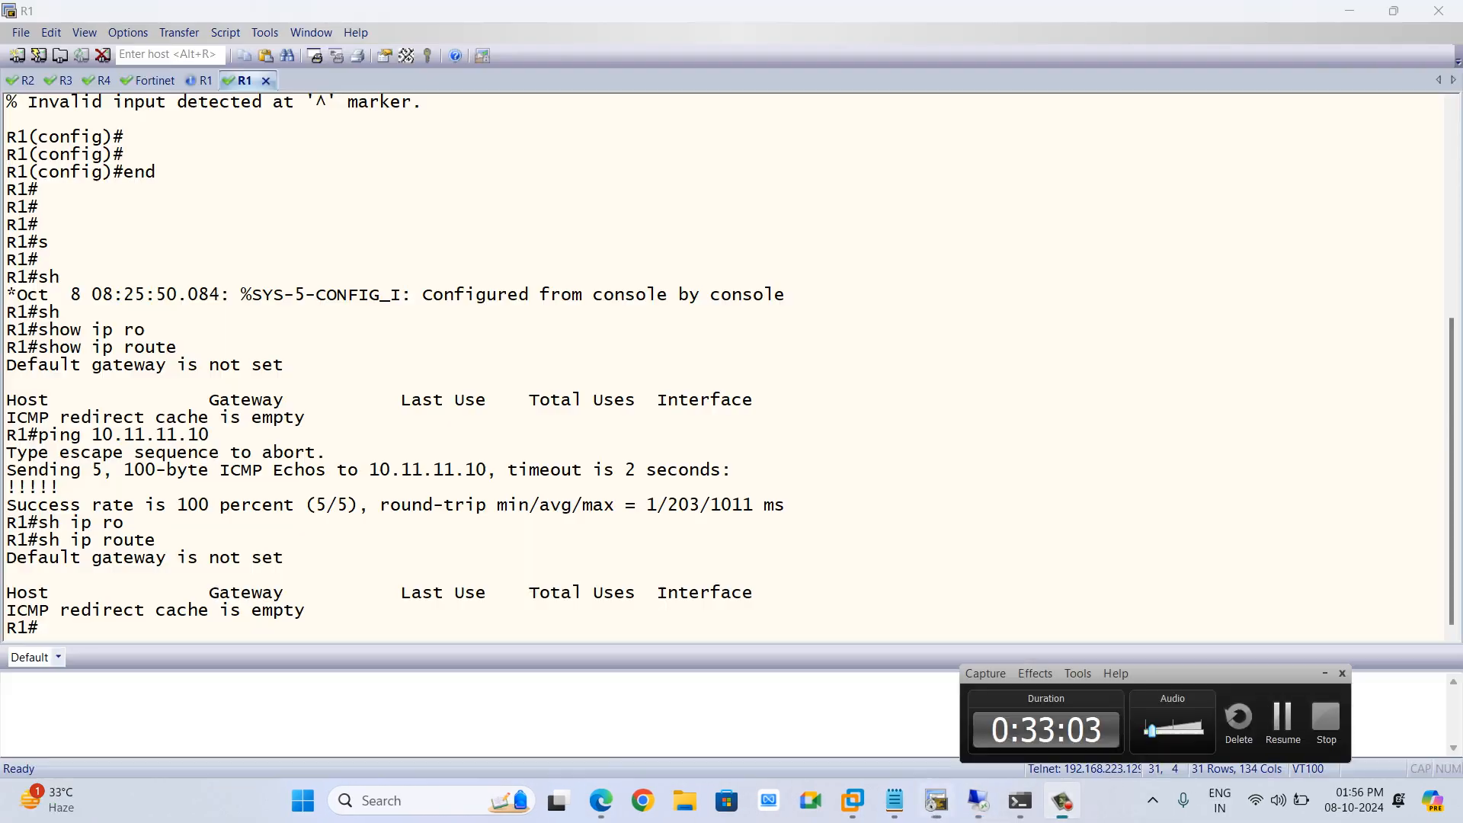
mouse_move(978, 800)
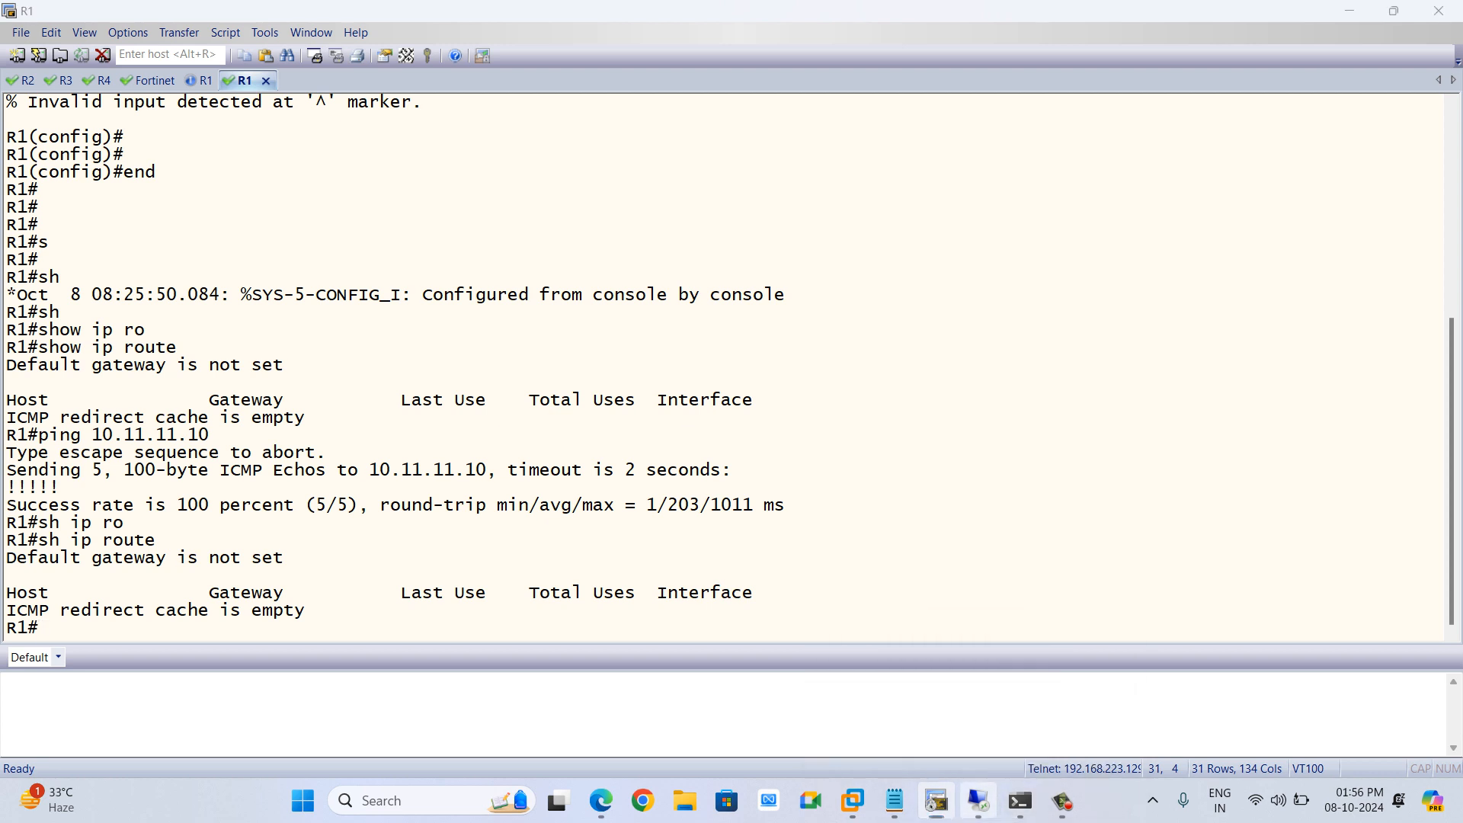
click(978, 801)
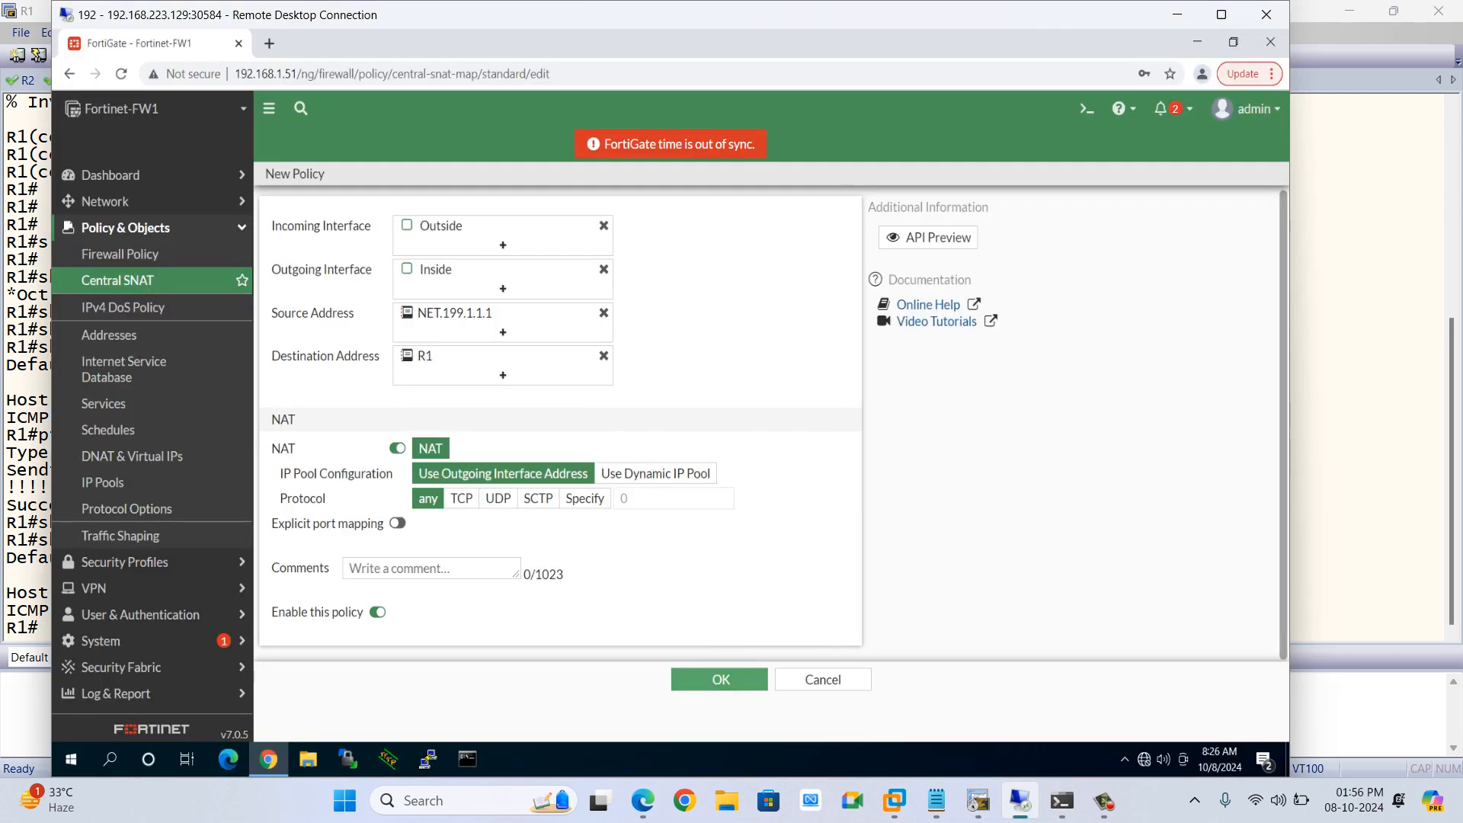
click(720, 680)
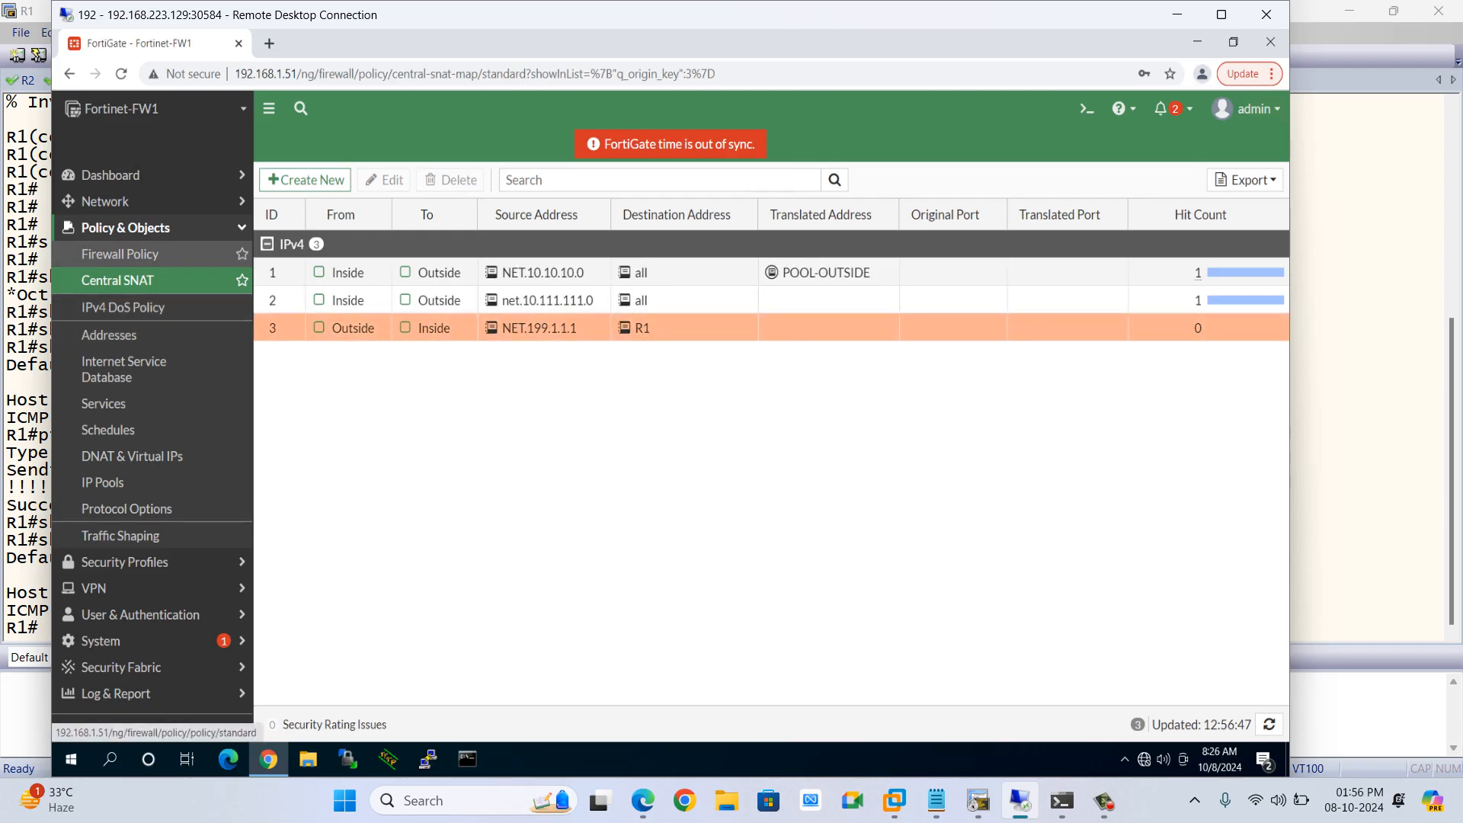
click(120, 253)
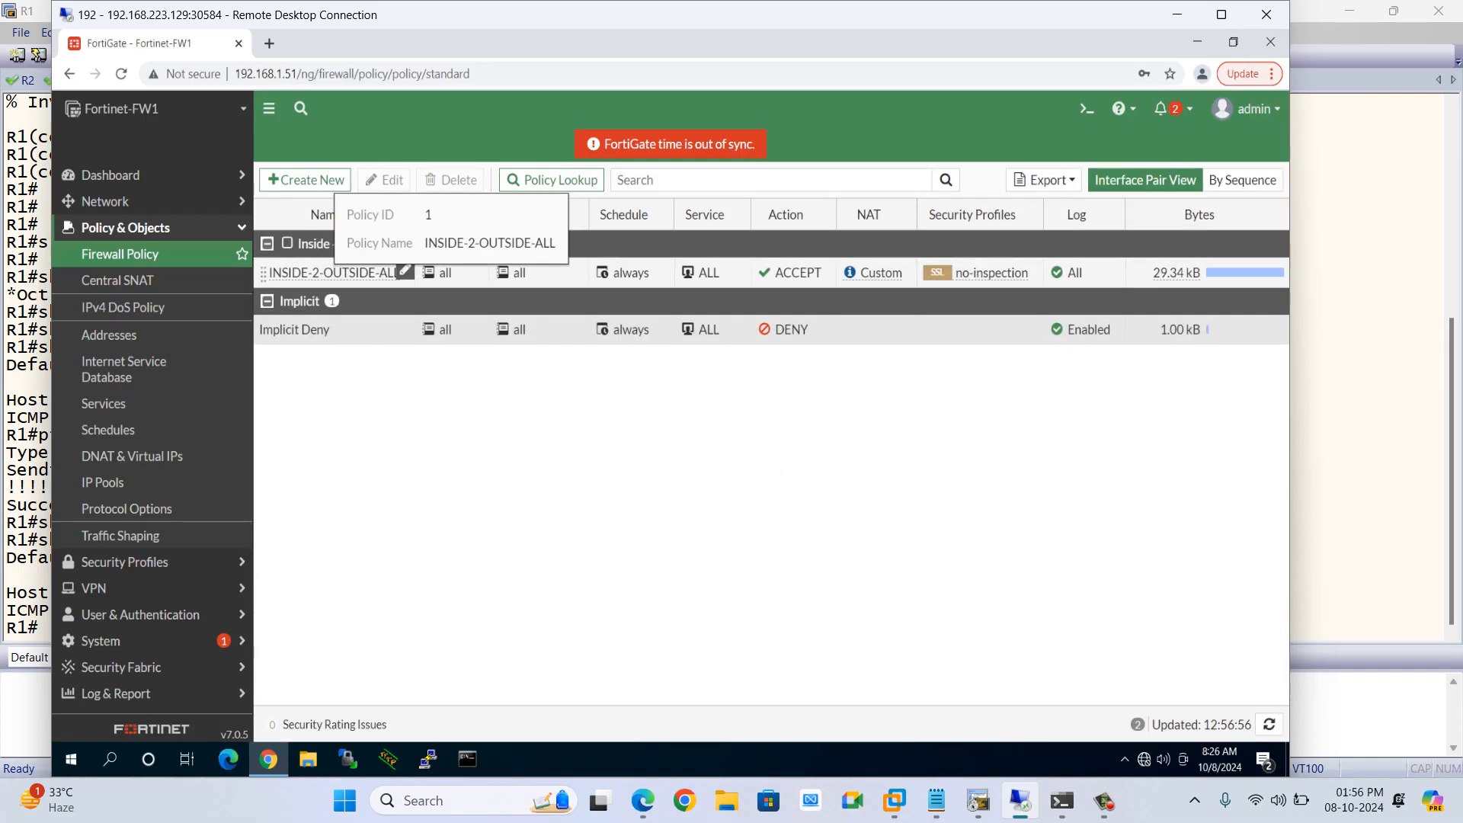
click(334, 272)
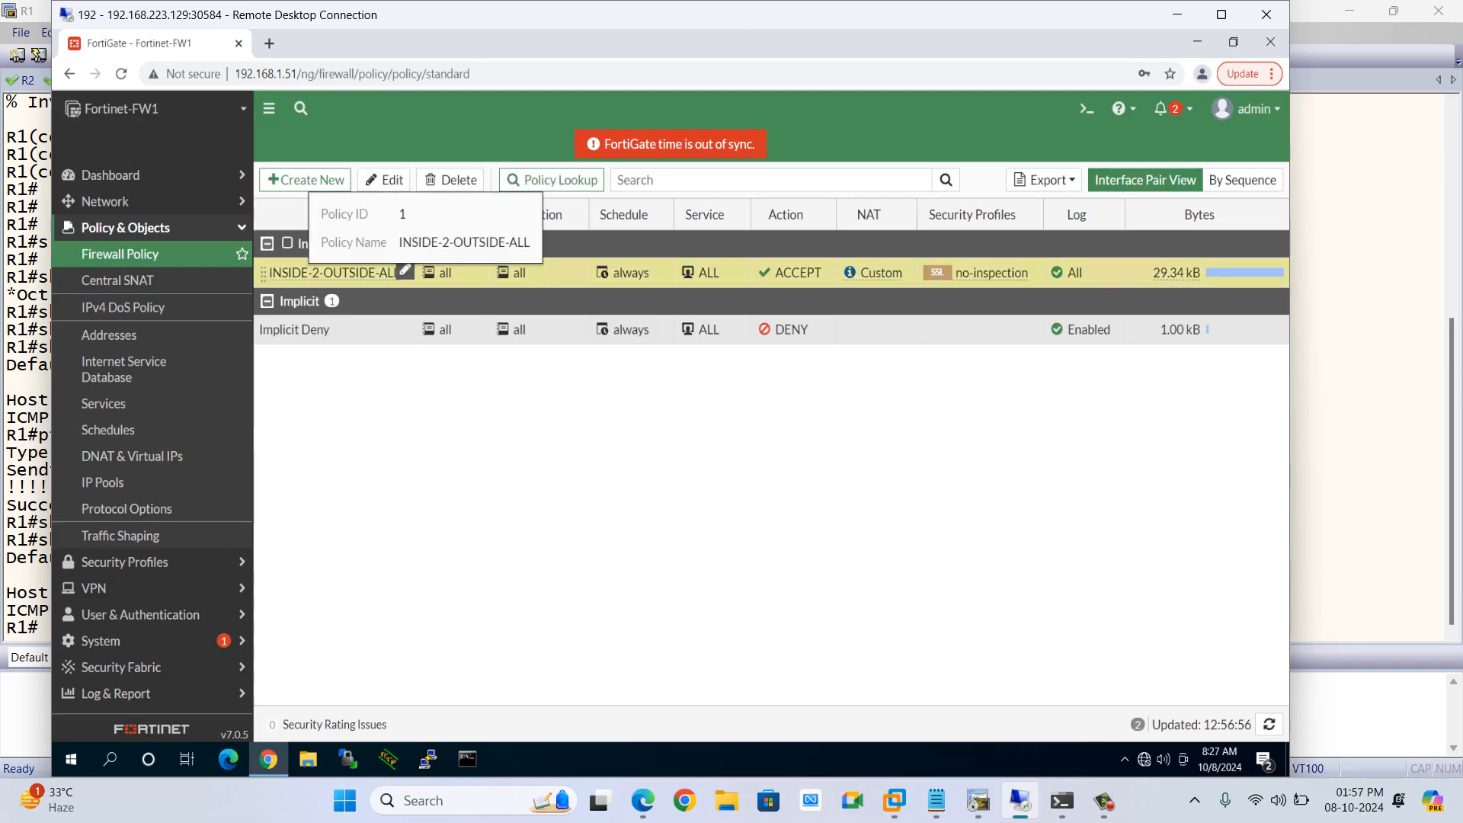
right_click(301, 273)
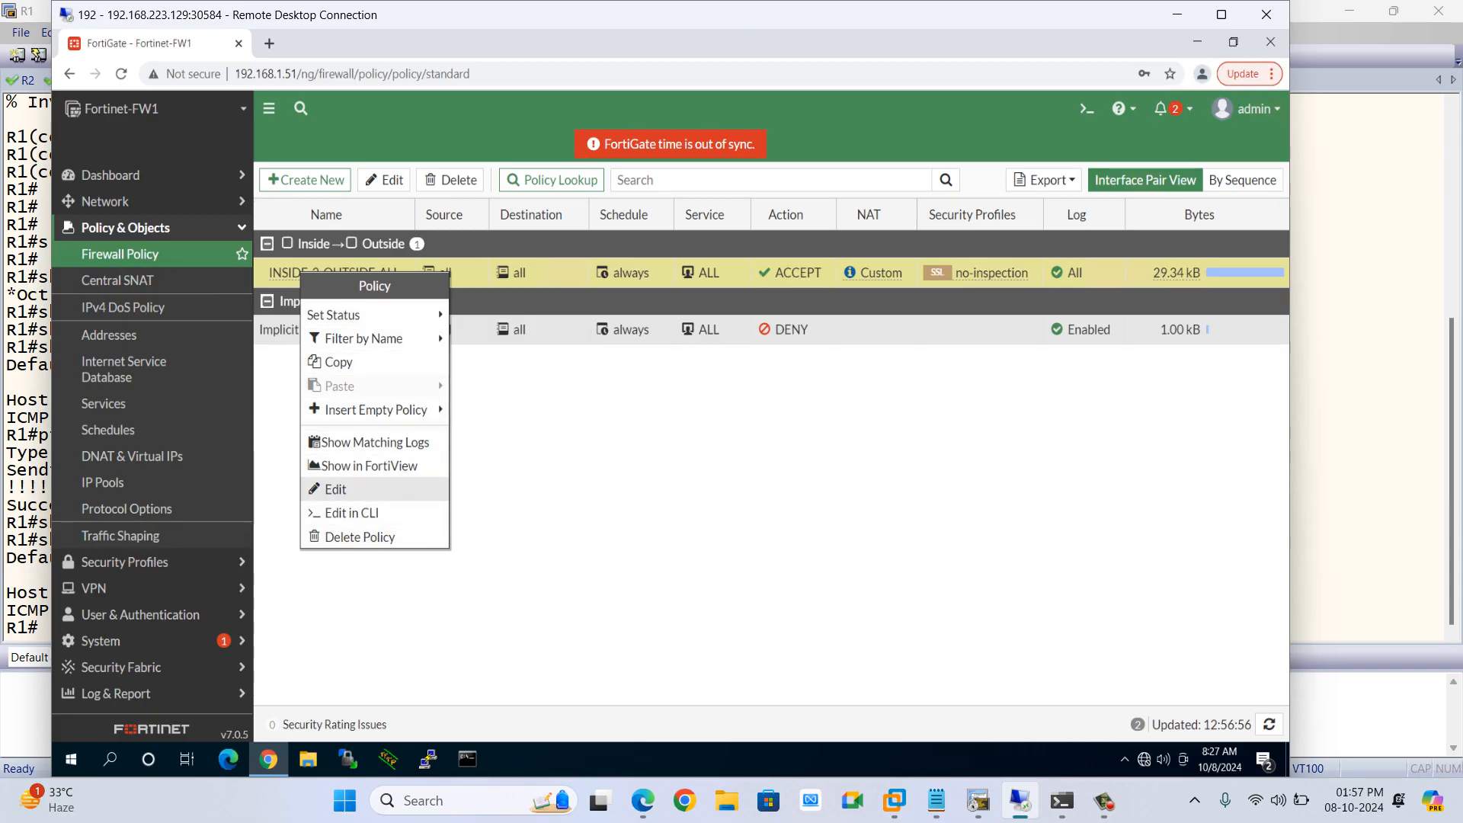
click(543, 448)
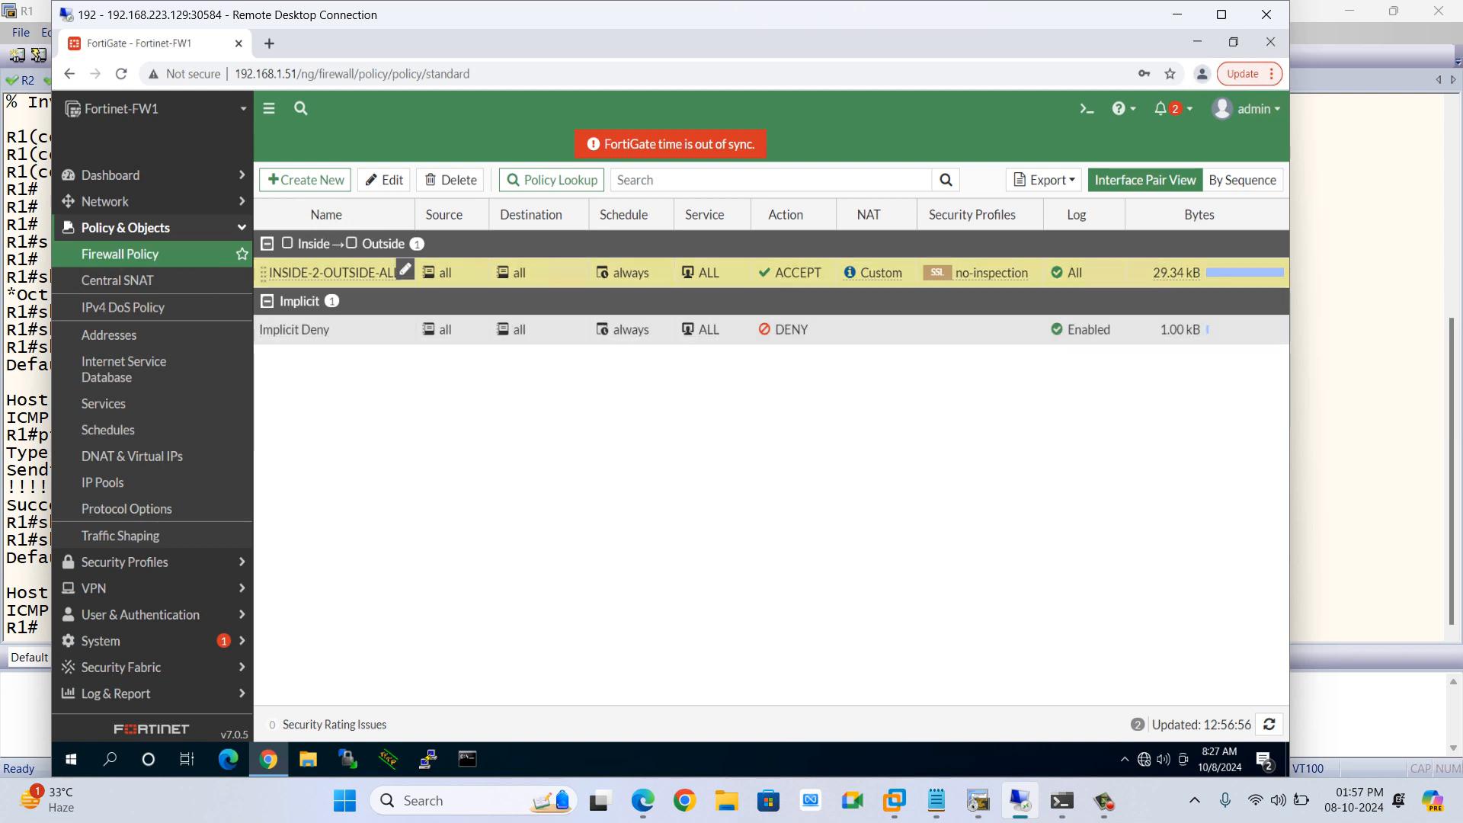
Start a new firewall policy named OUT-2-IN-199.1.1.1-R1
click(305, 180)
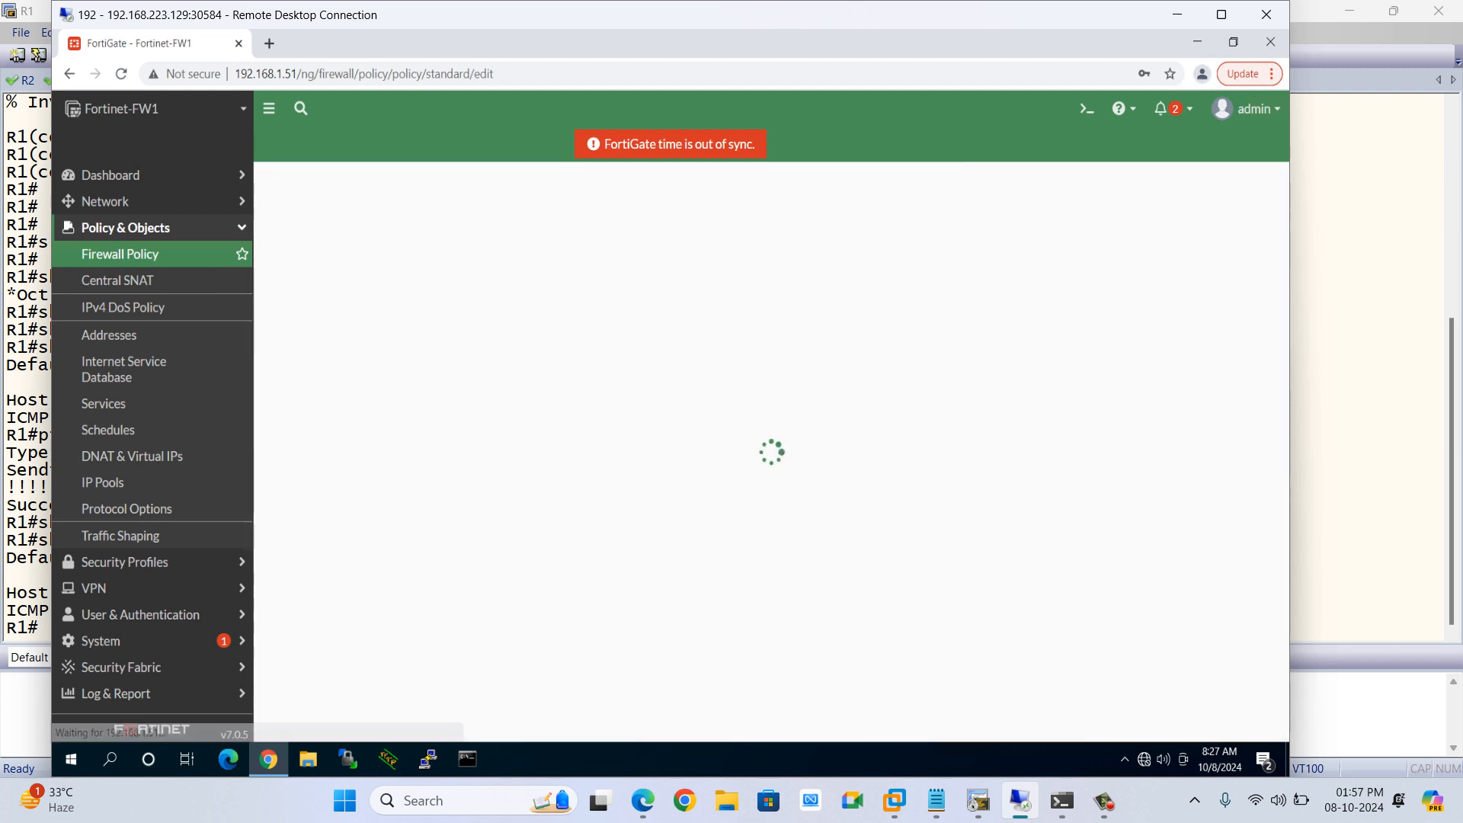
click(495, 228)
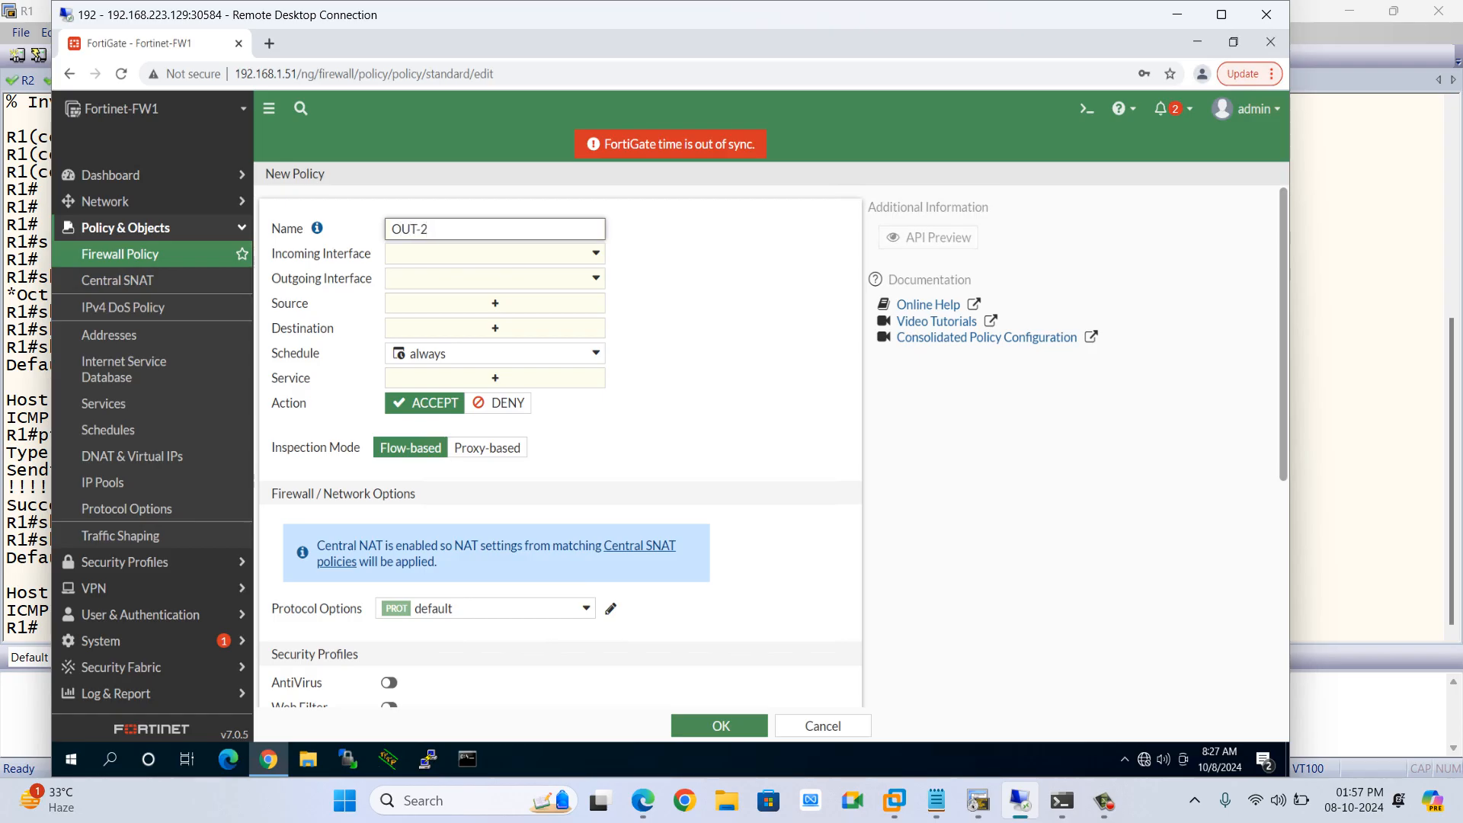
text(OUT-2_IN)
key(BackSpace)
text(N-199)
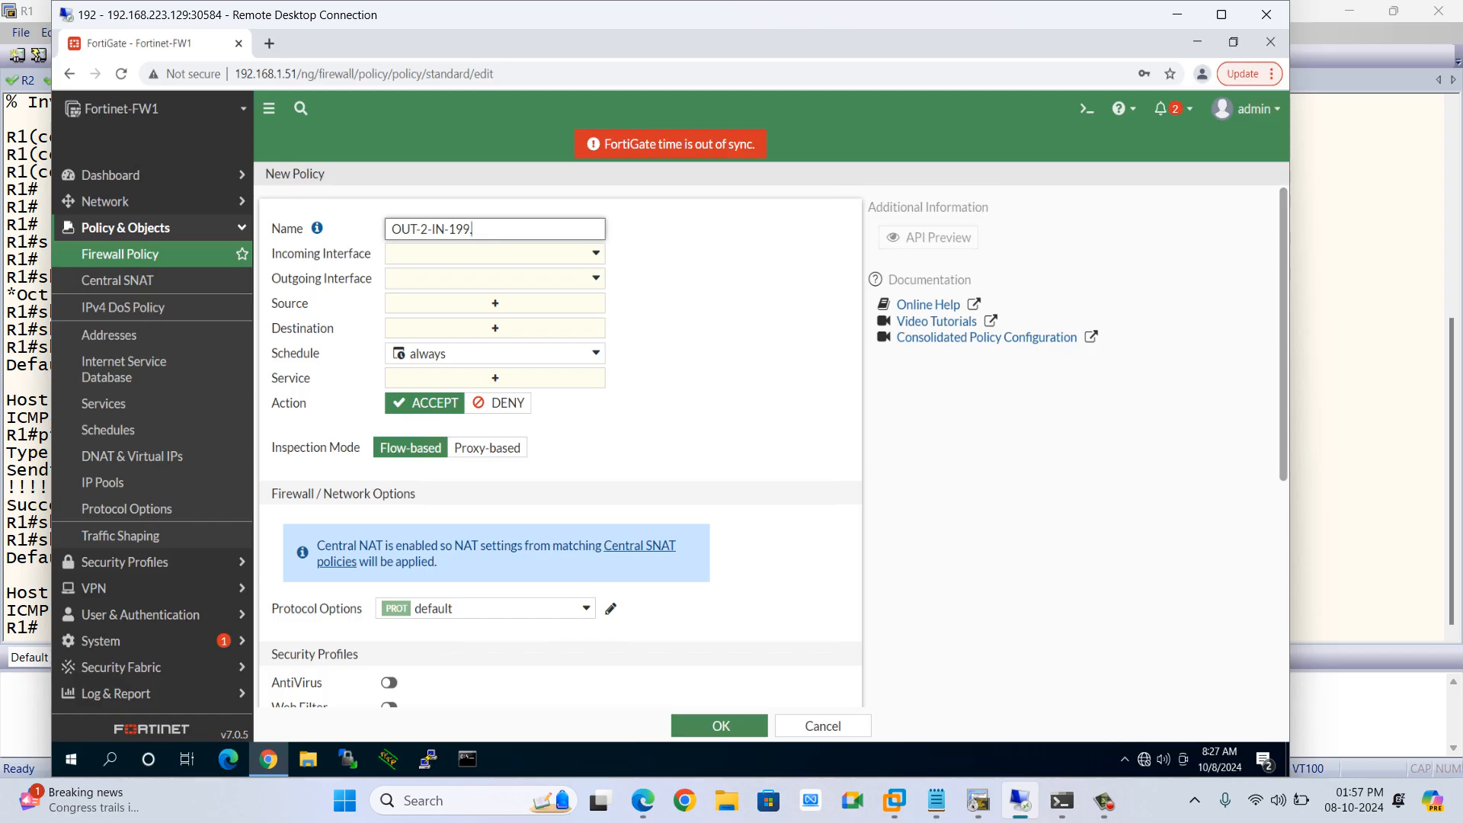
text(.1.1-R1)
Set the policy's incoming interface to Outside and outgoing interface to Inside
right_click(460, 252)
click(445, 254)
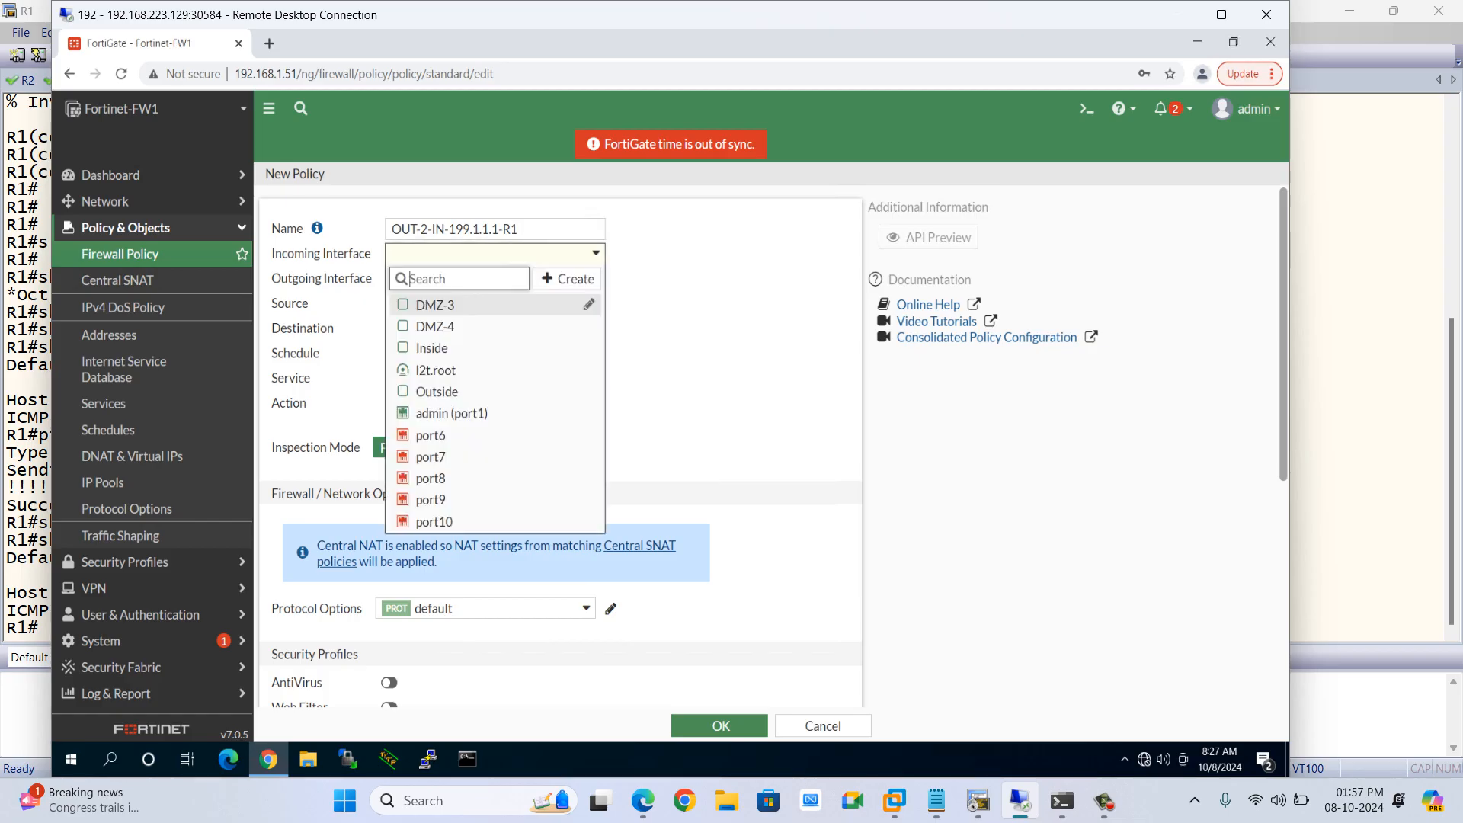
click(436, 391)
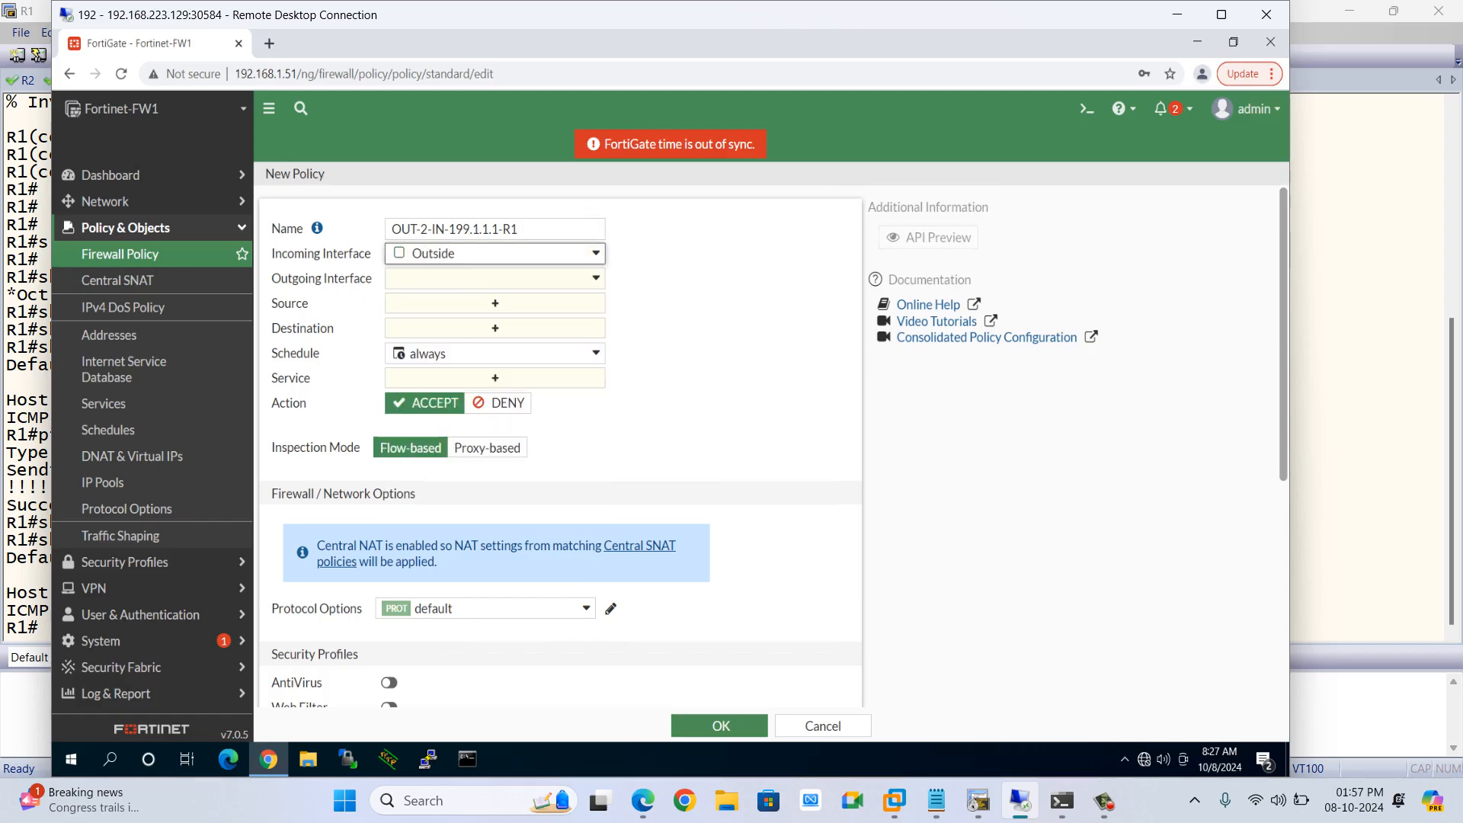
click(495, 278)
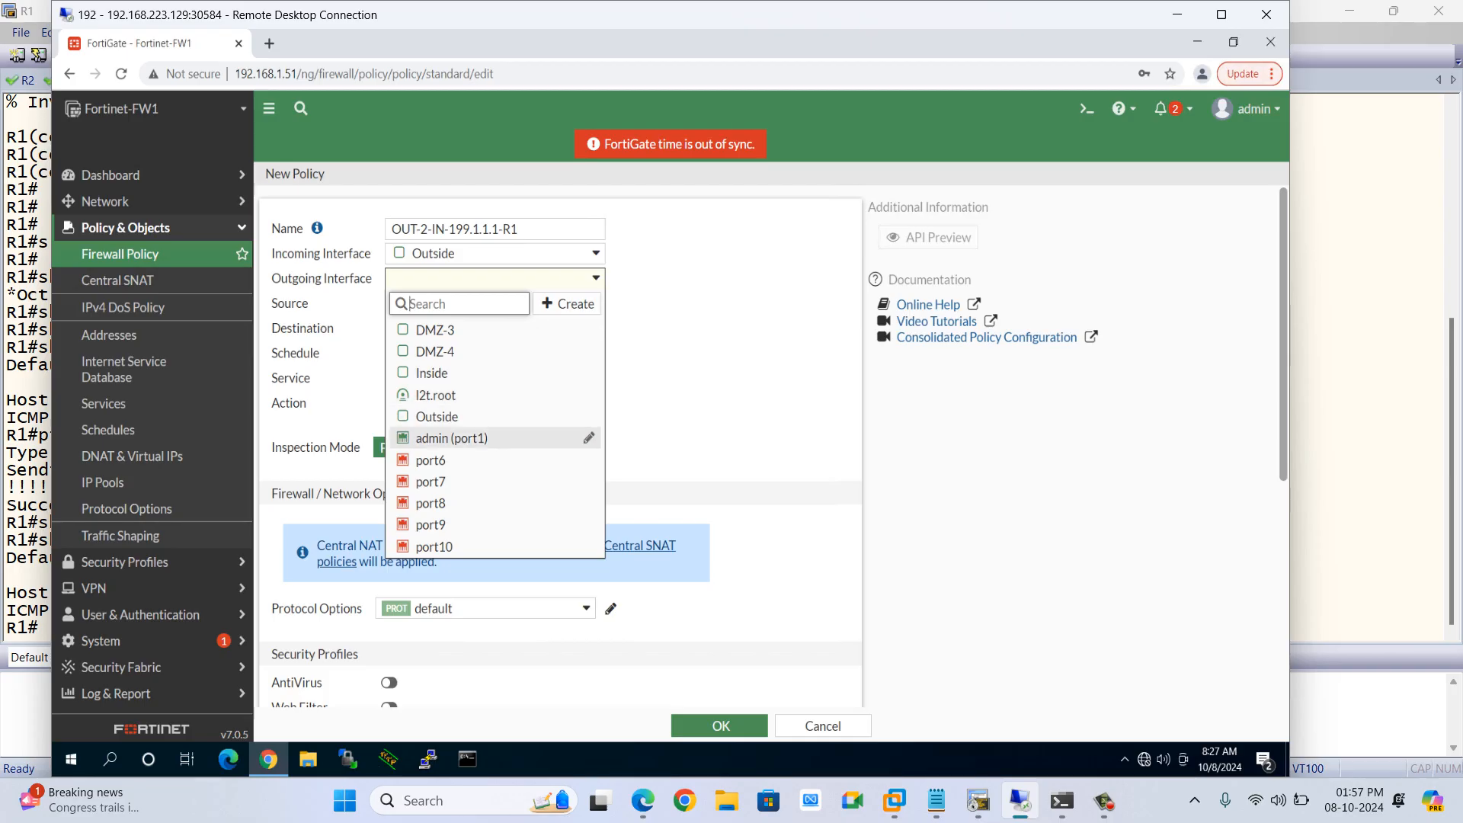
click(431, 373)
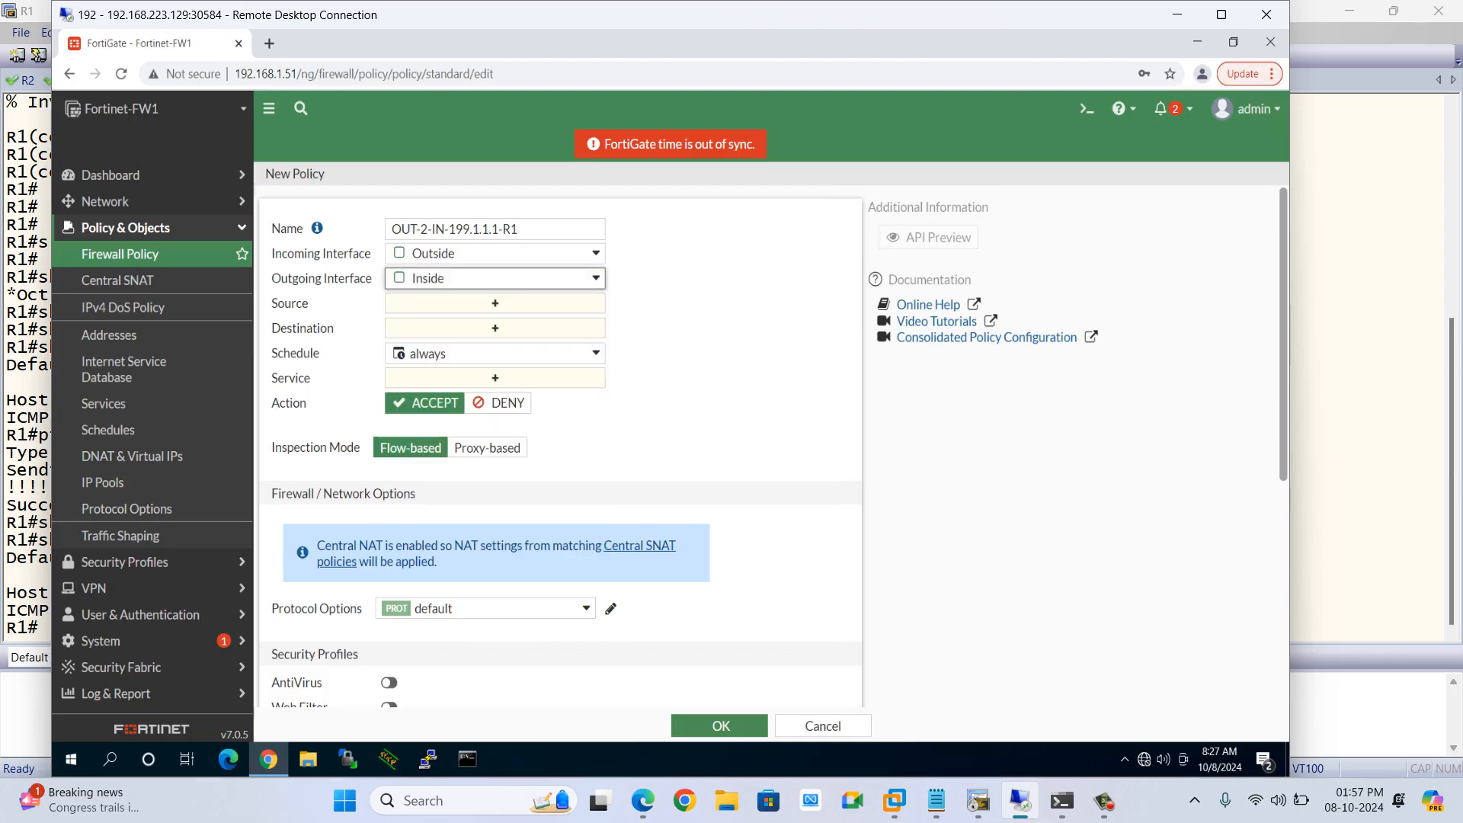
Set the policy's source address to NET.199.1.1.1 and destination address to R1
click(495, 302)
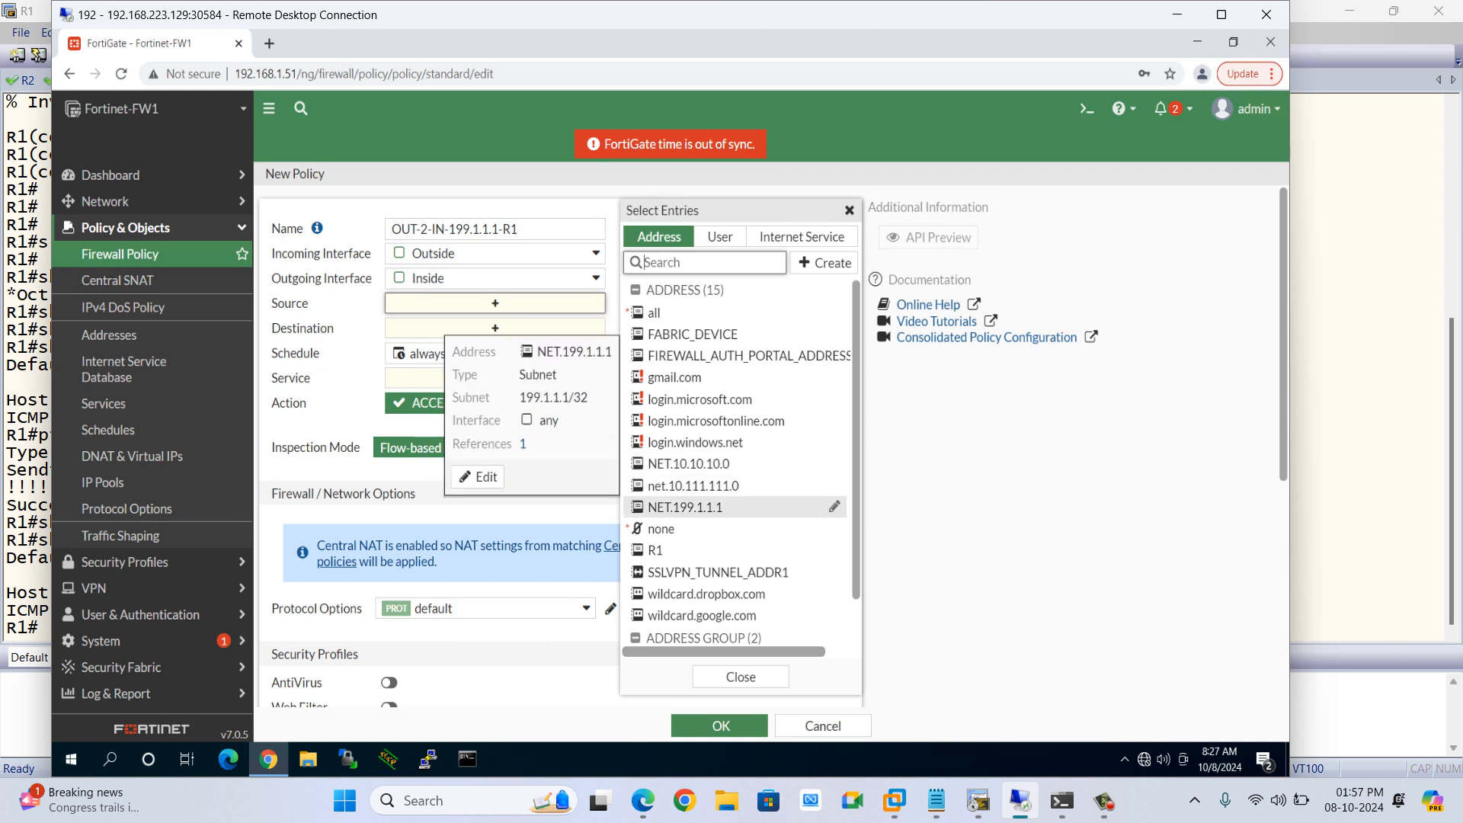
click(684, 506)
click(495, 346)
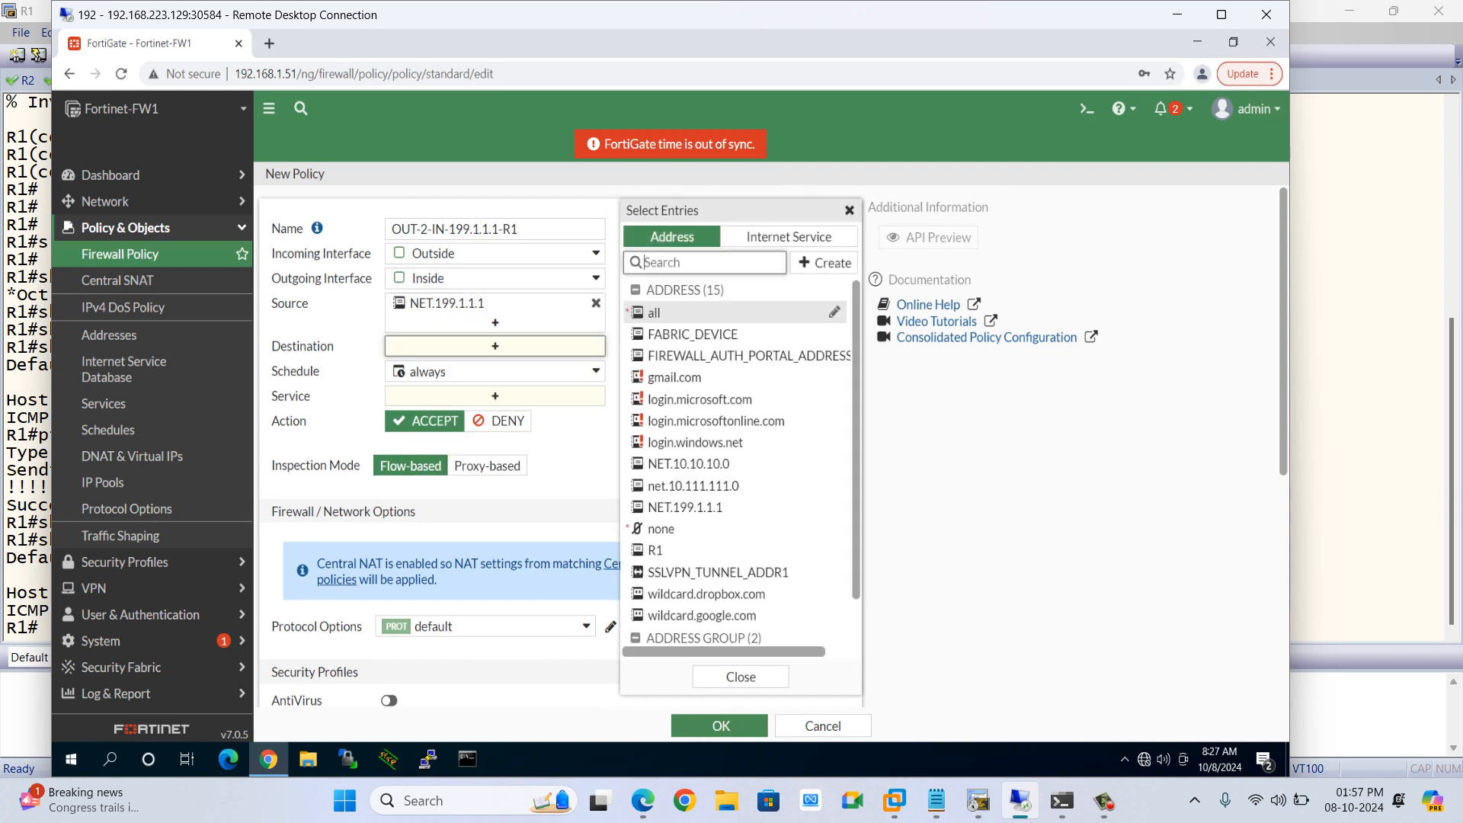
click(656, 550)
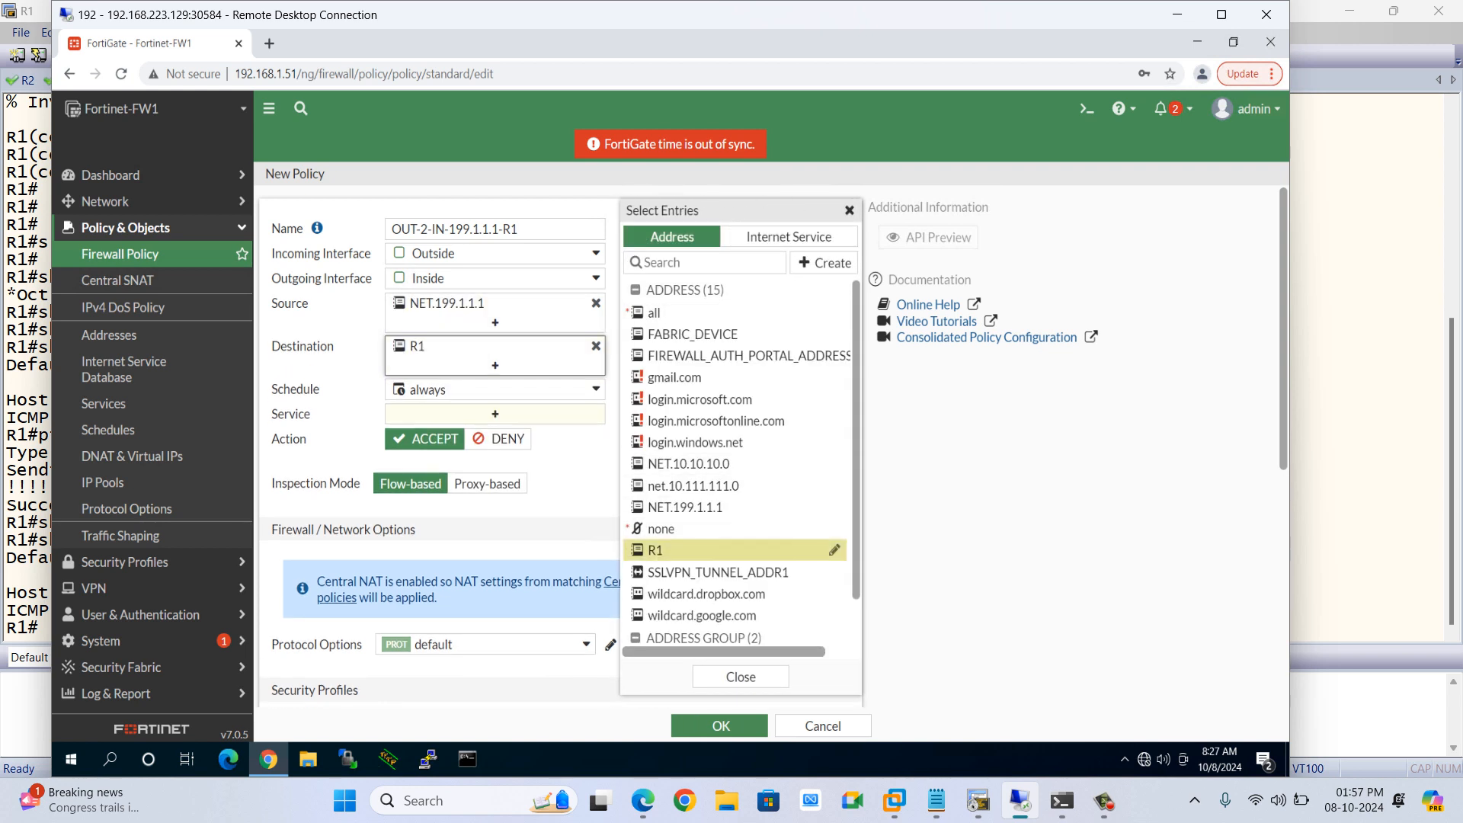
Set the policy's service to TELNET and save the policy
click(496, 414)
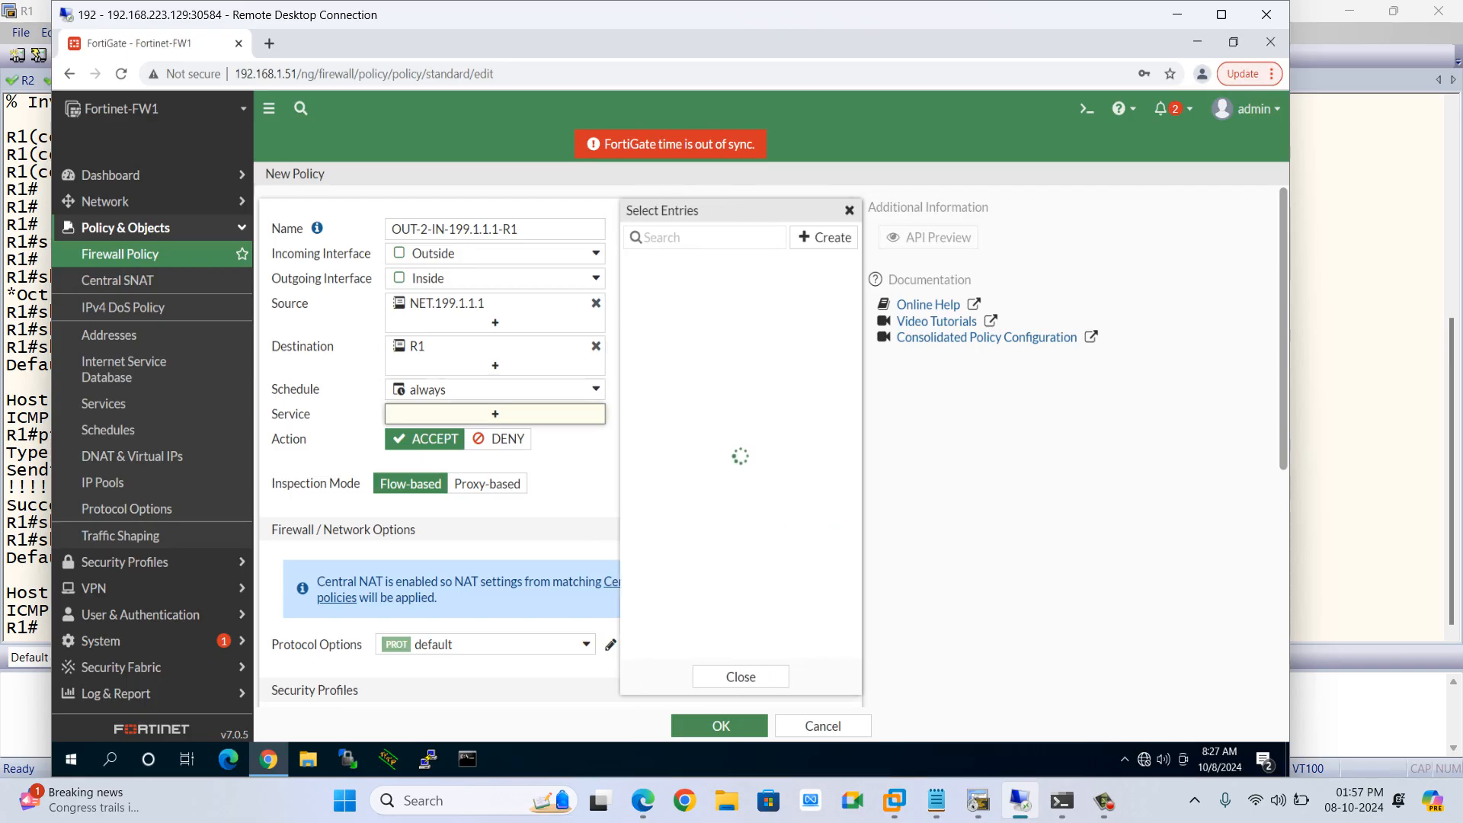
mouse_move(658, 307)
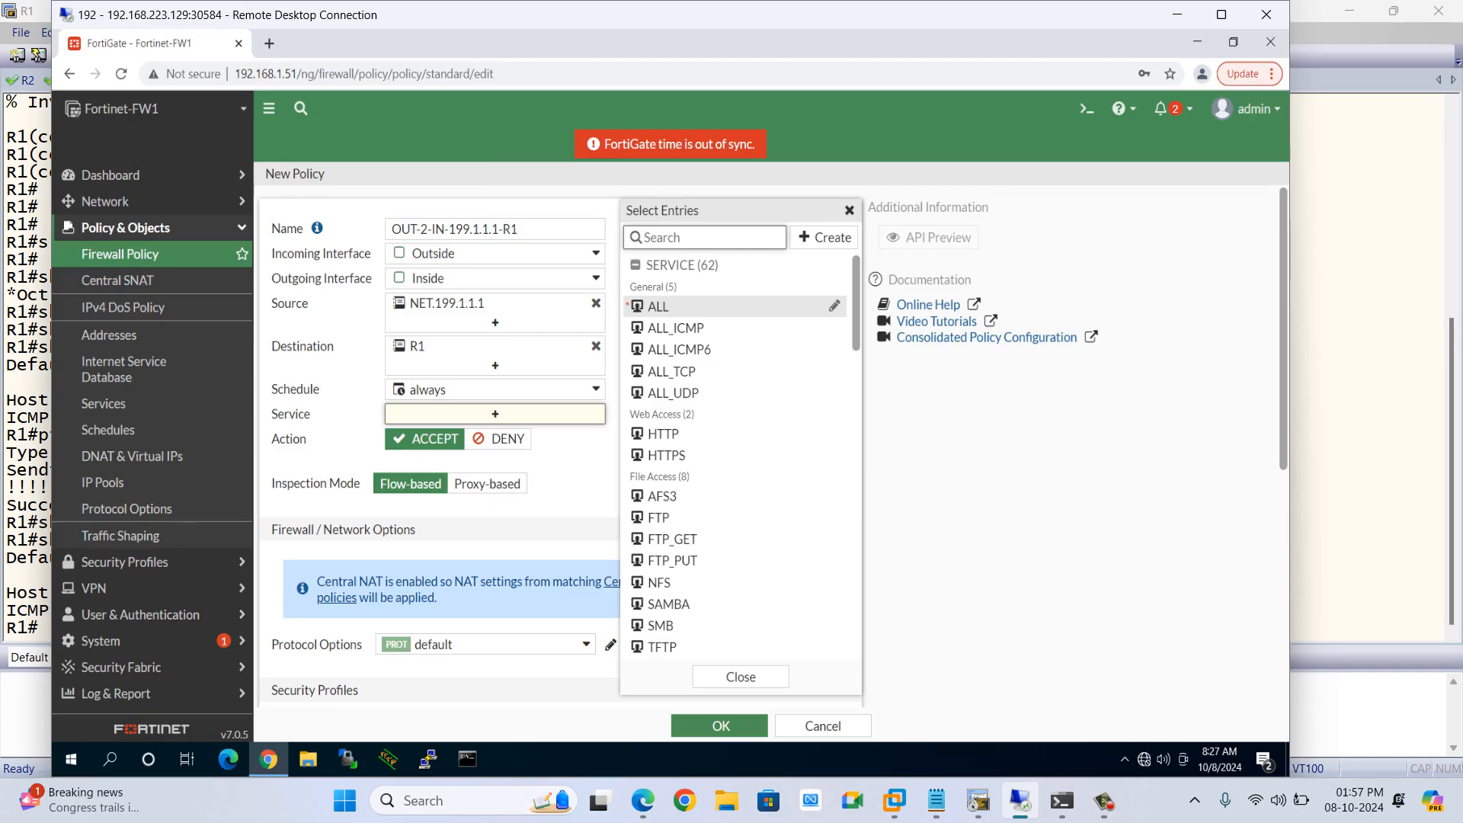
text(teln)
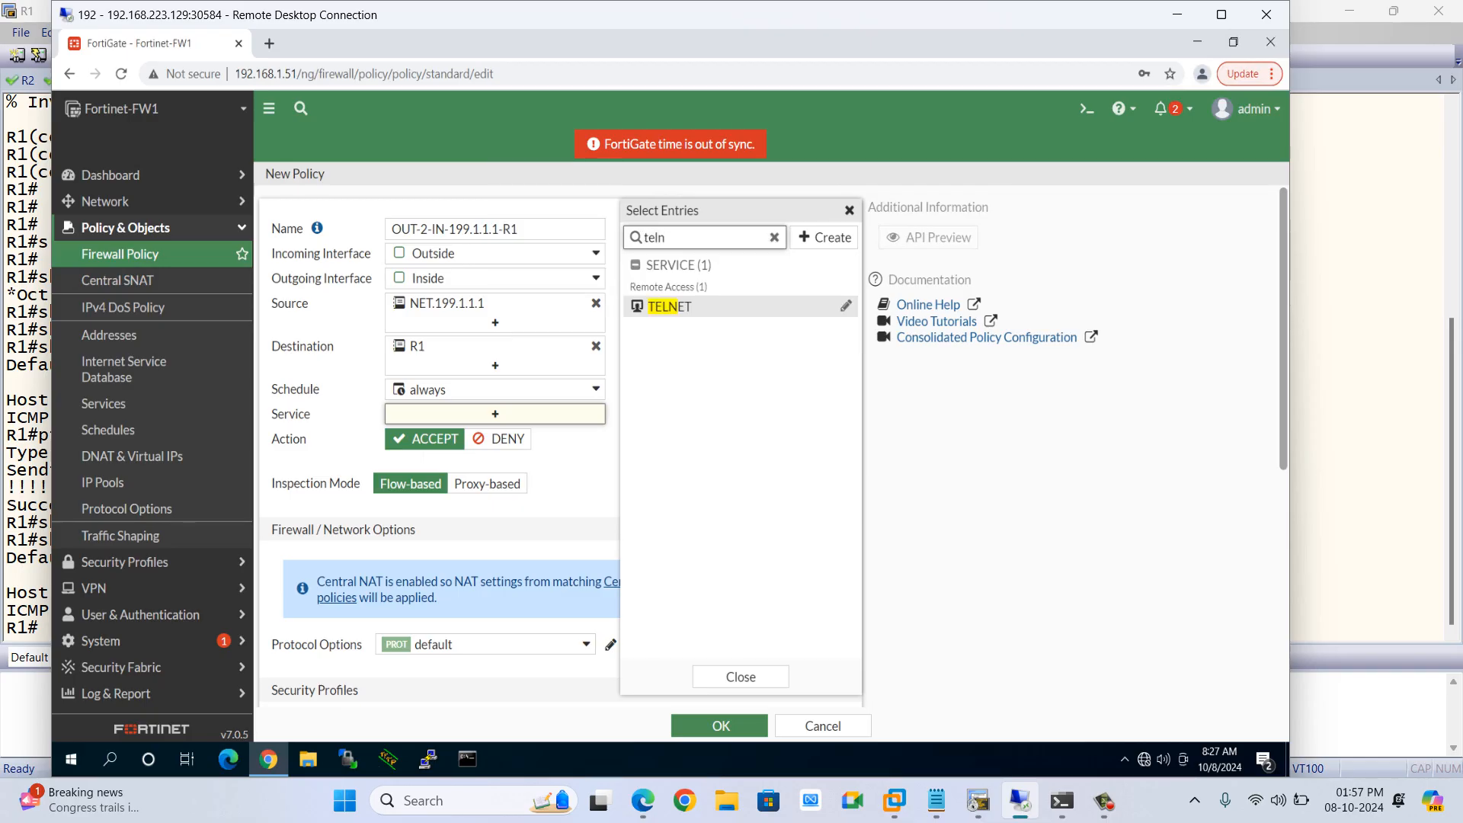
click(669, 306)
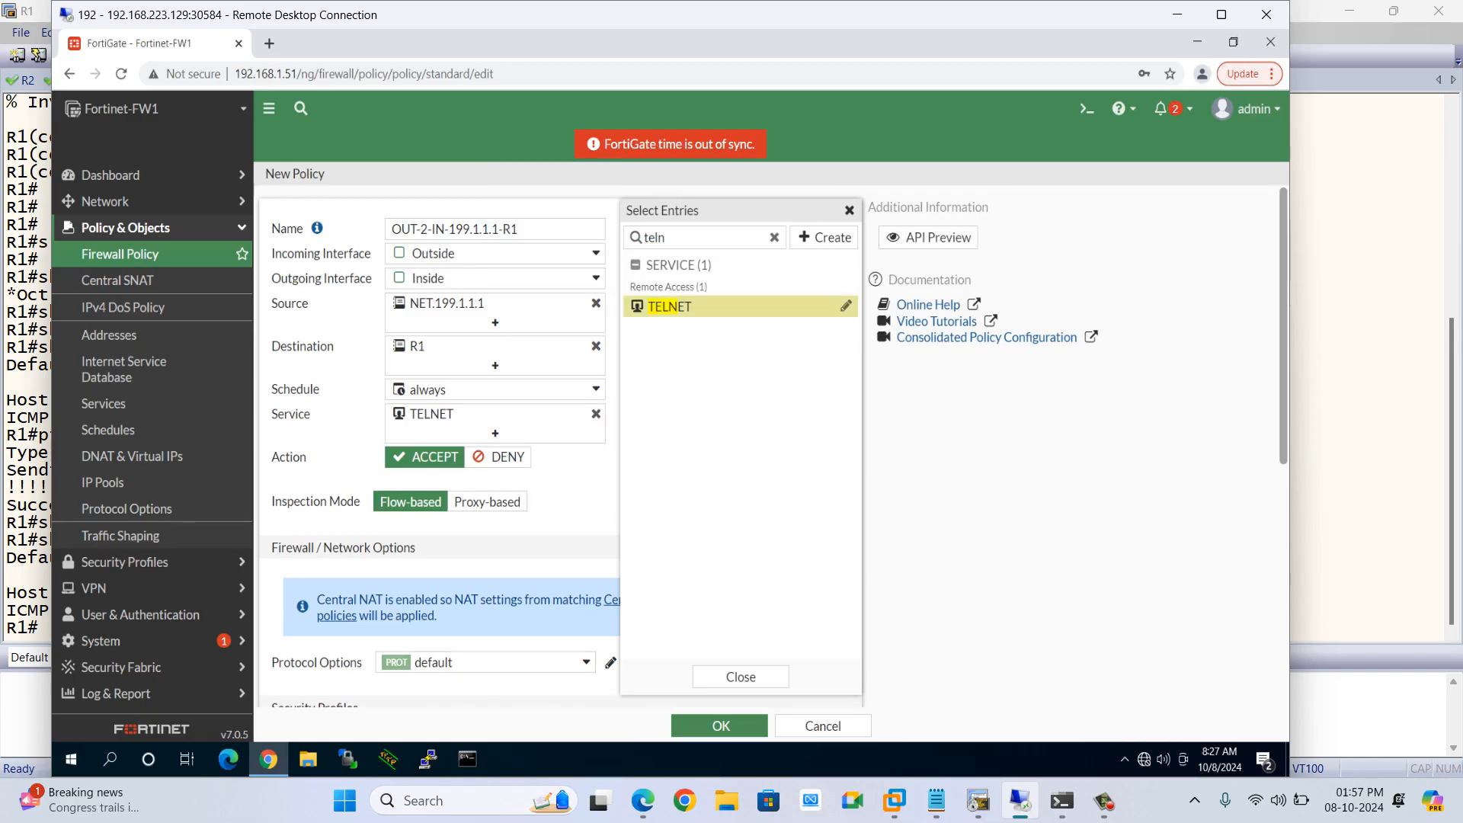
click(741, 677)
scroll(741, 534, down, 3)
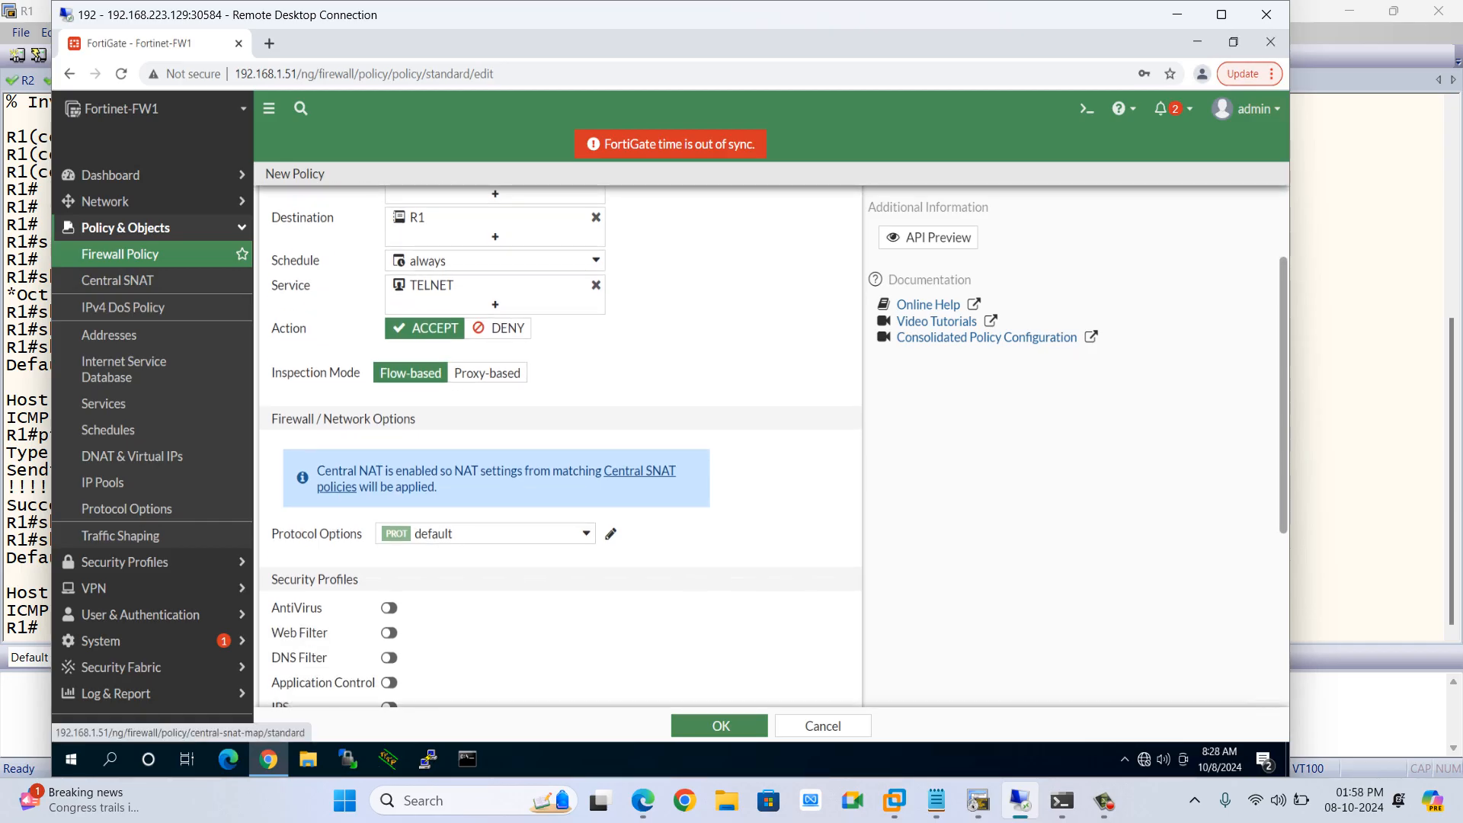
click(719, 726)
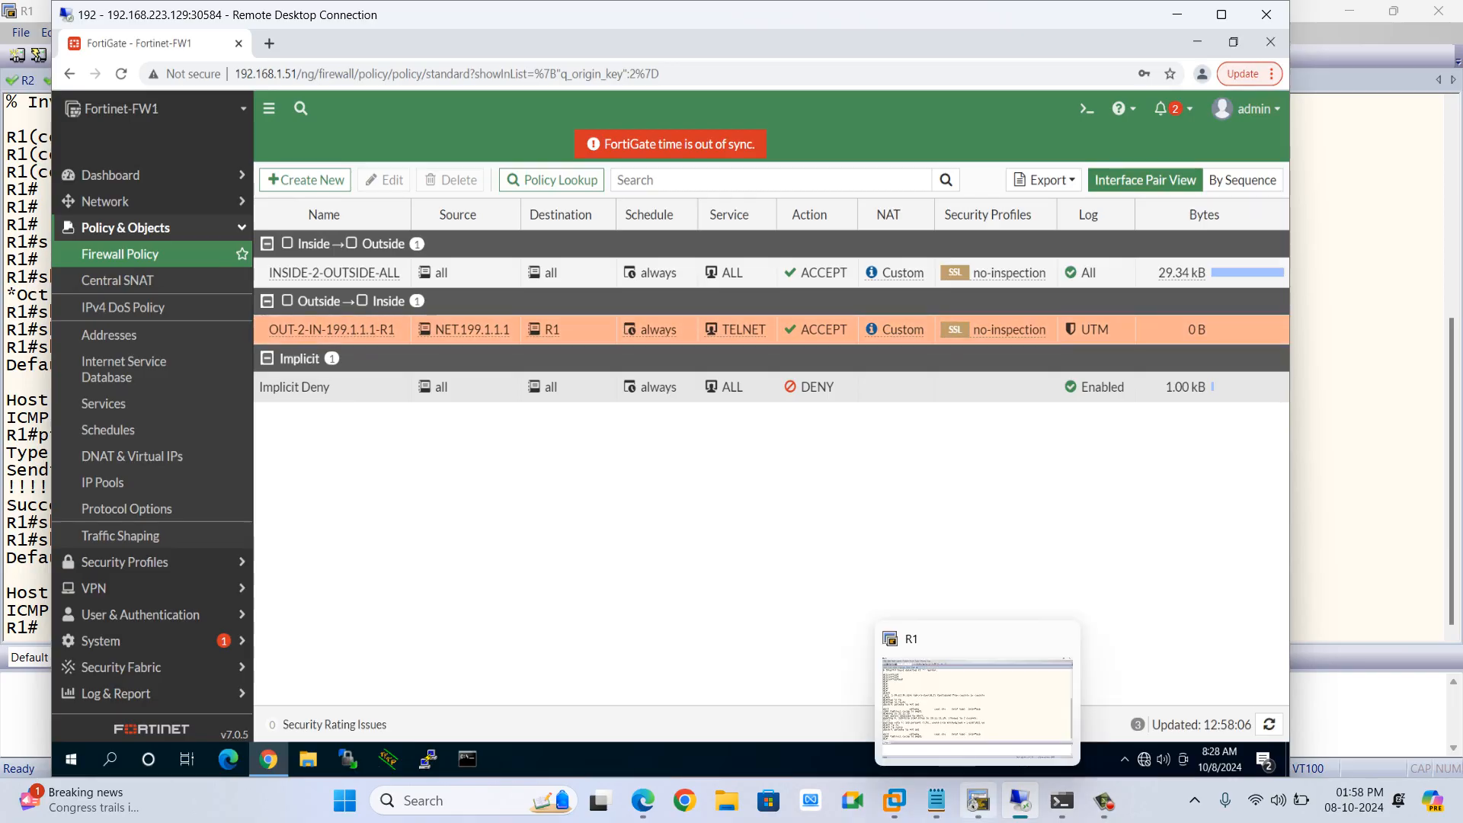
In the R2 terminal session, telnet to 10.11.11.1 using source interface l0
click(978, 801)
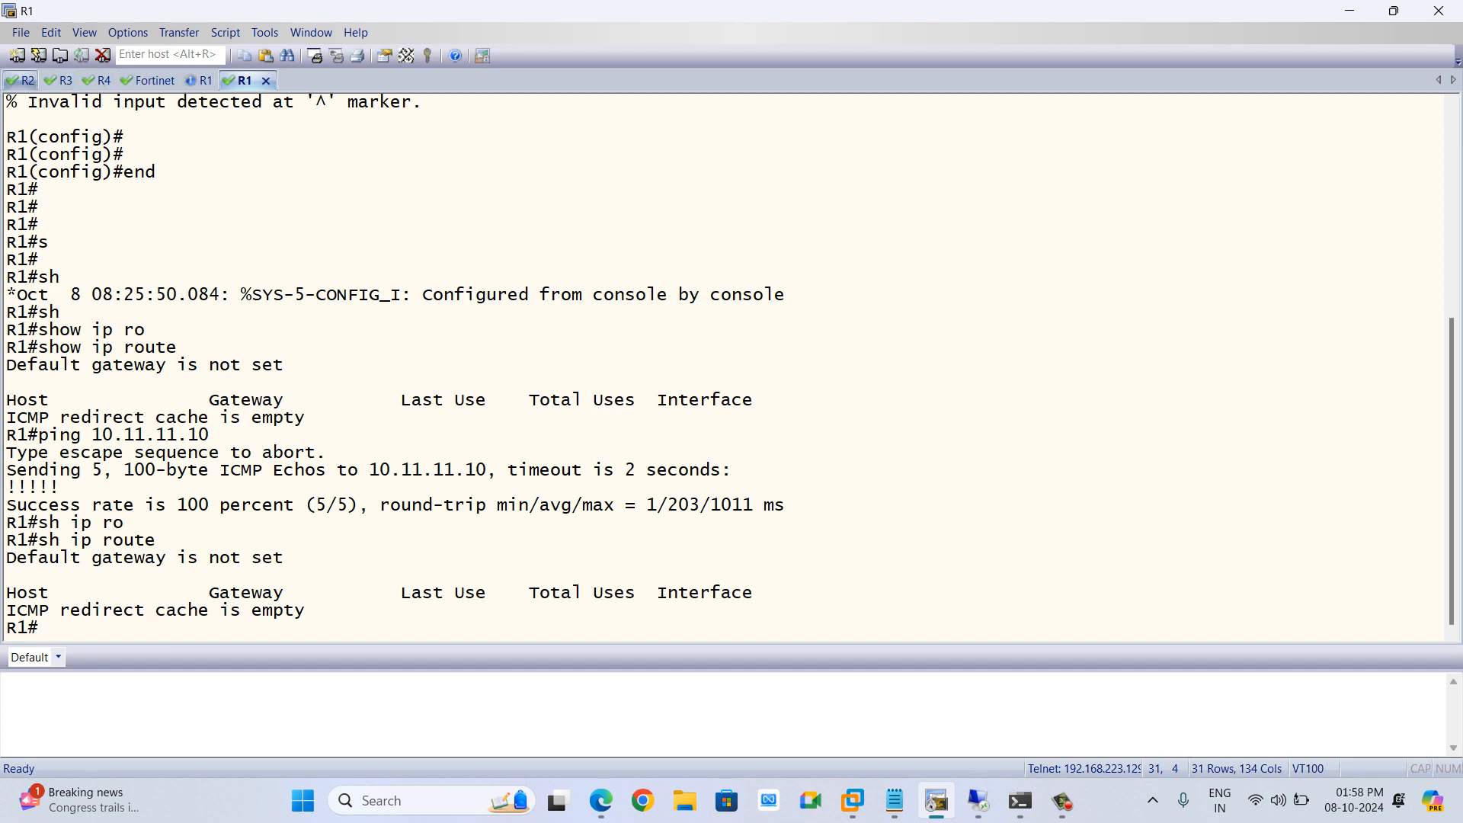
click(23, 81)
text(ten)
key(Tab)
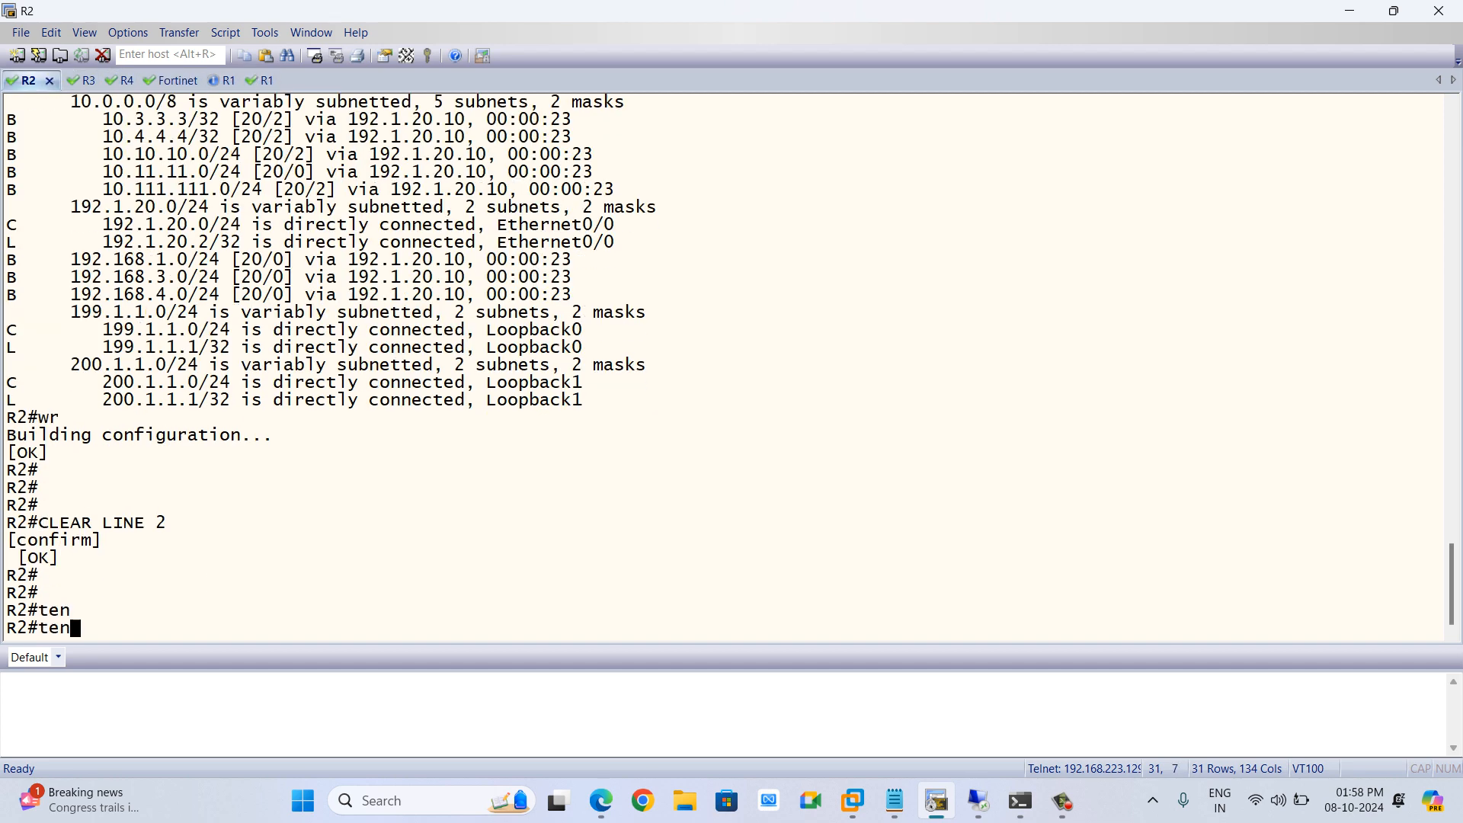
key(BackSpace)
key(BackSpace)
key(BackSpace)
text(teln)
key(Tab)
text(1)
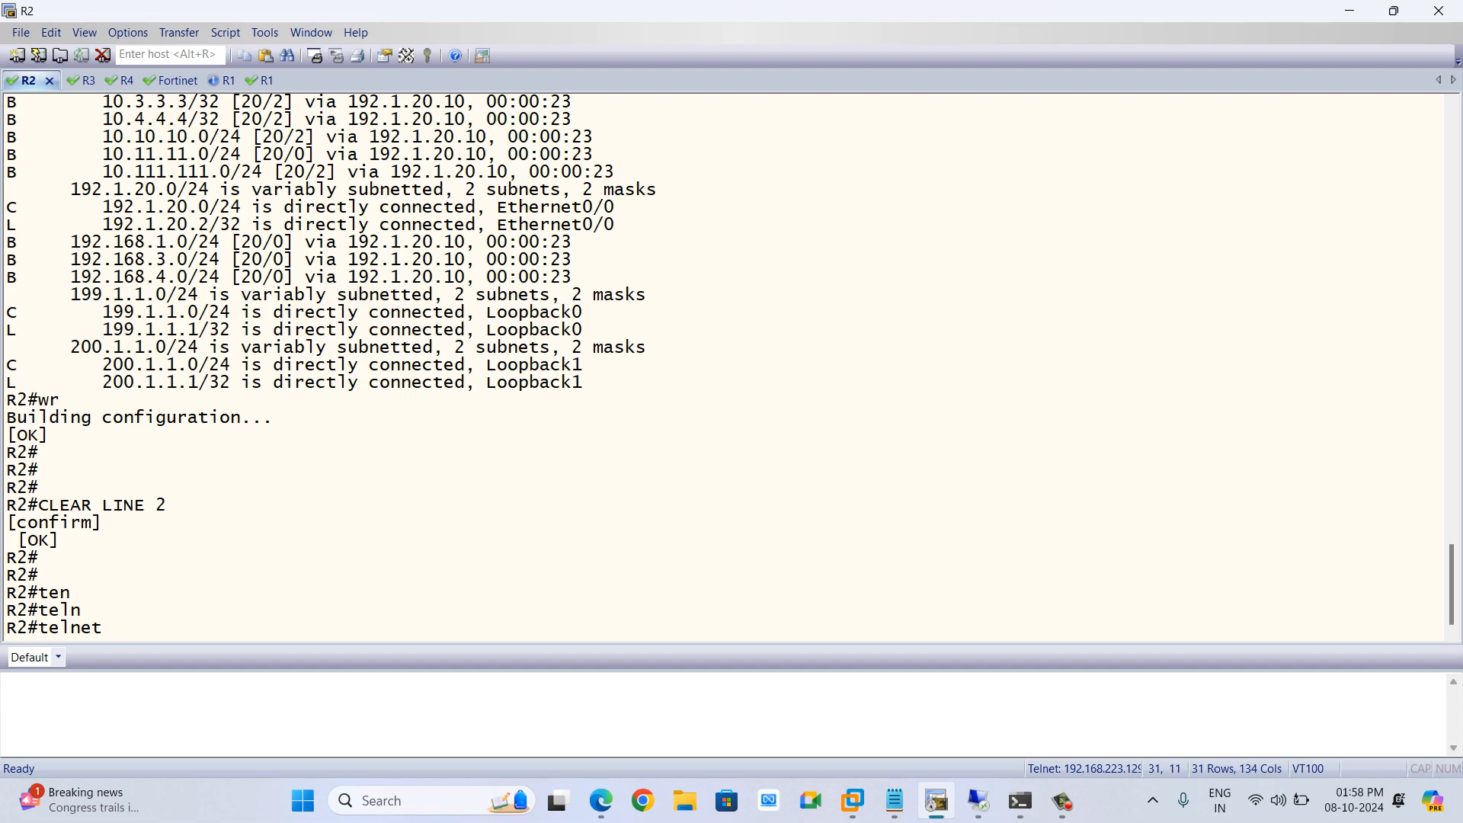
text(10.11.11.1 /so)
key(Tab)
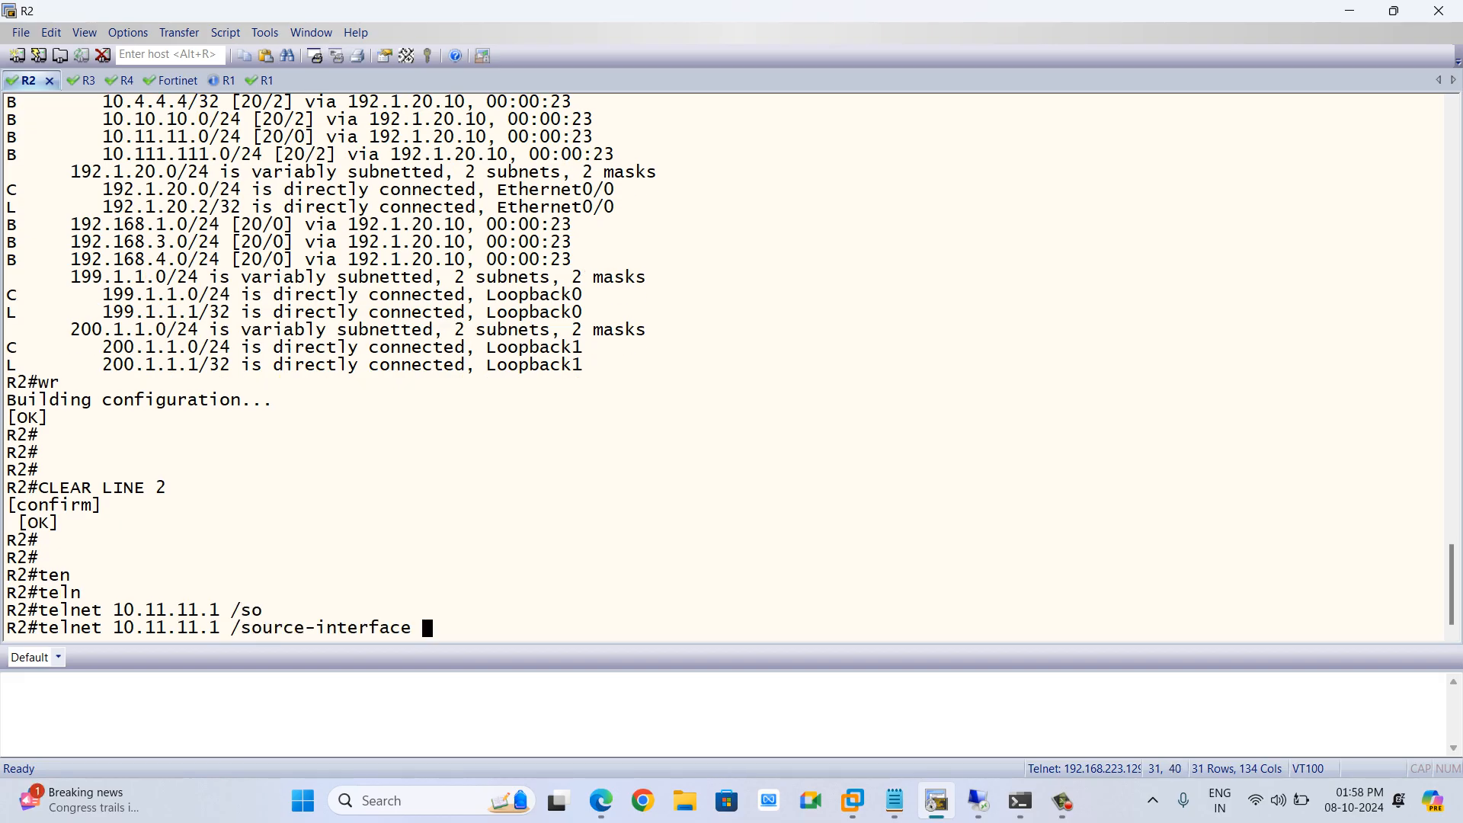
text(l0)
key(Return)
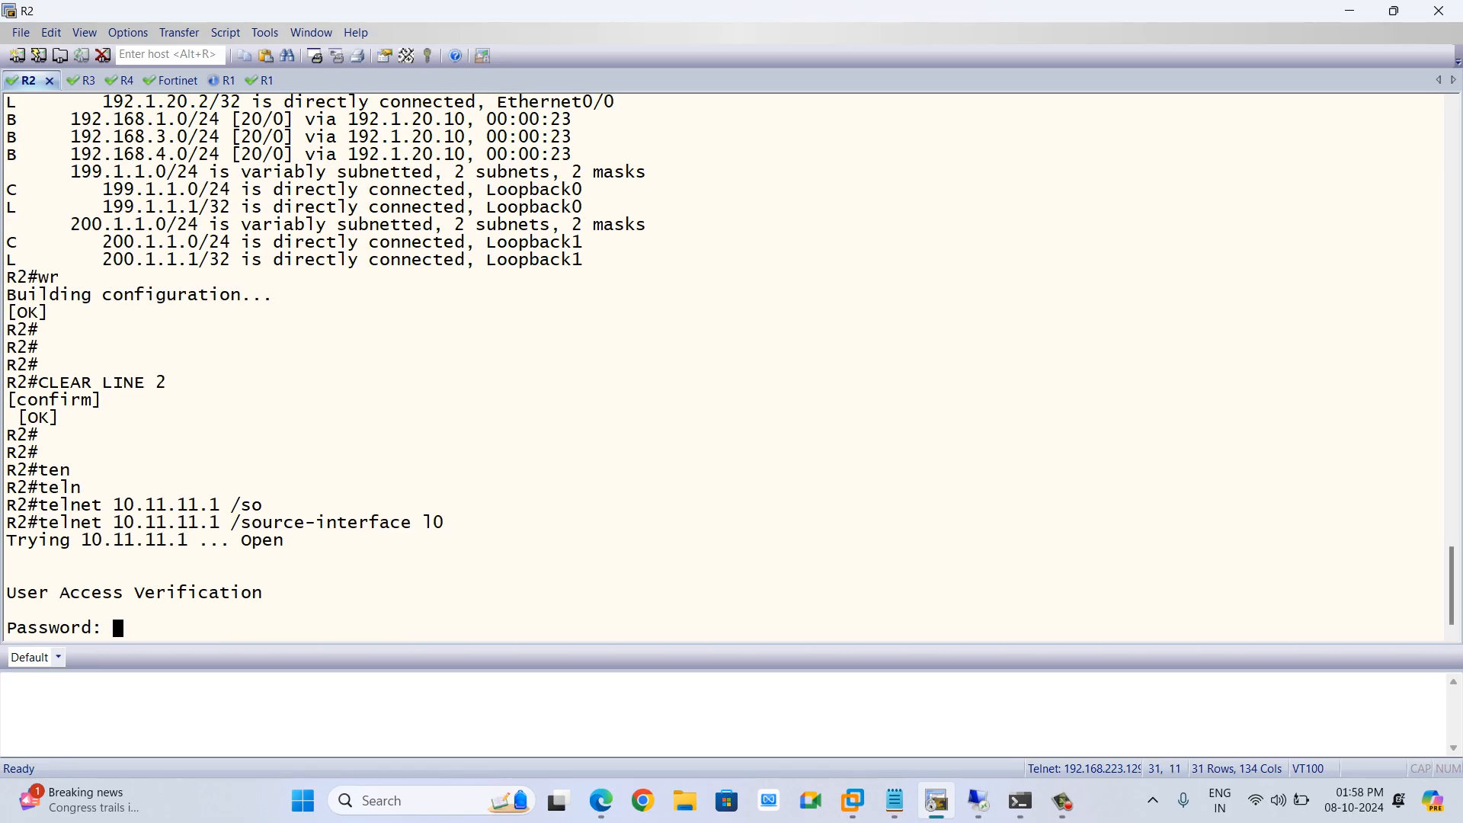
Submit the R1 password prompt and run show users on R1
key(Return)
text(sh)
key(Tab)
text(users)
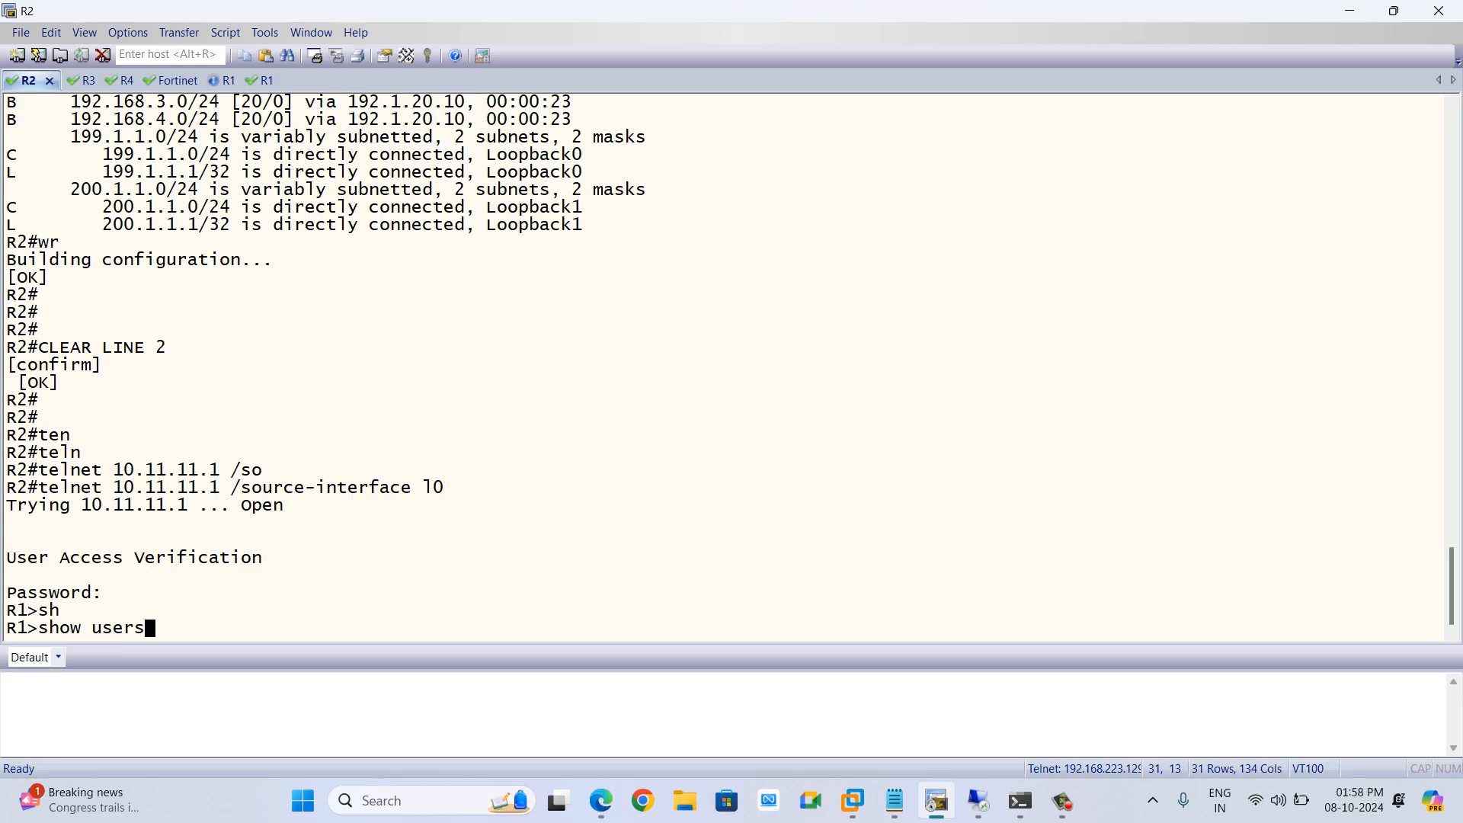
key(Tab)
key(Return)
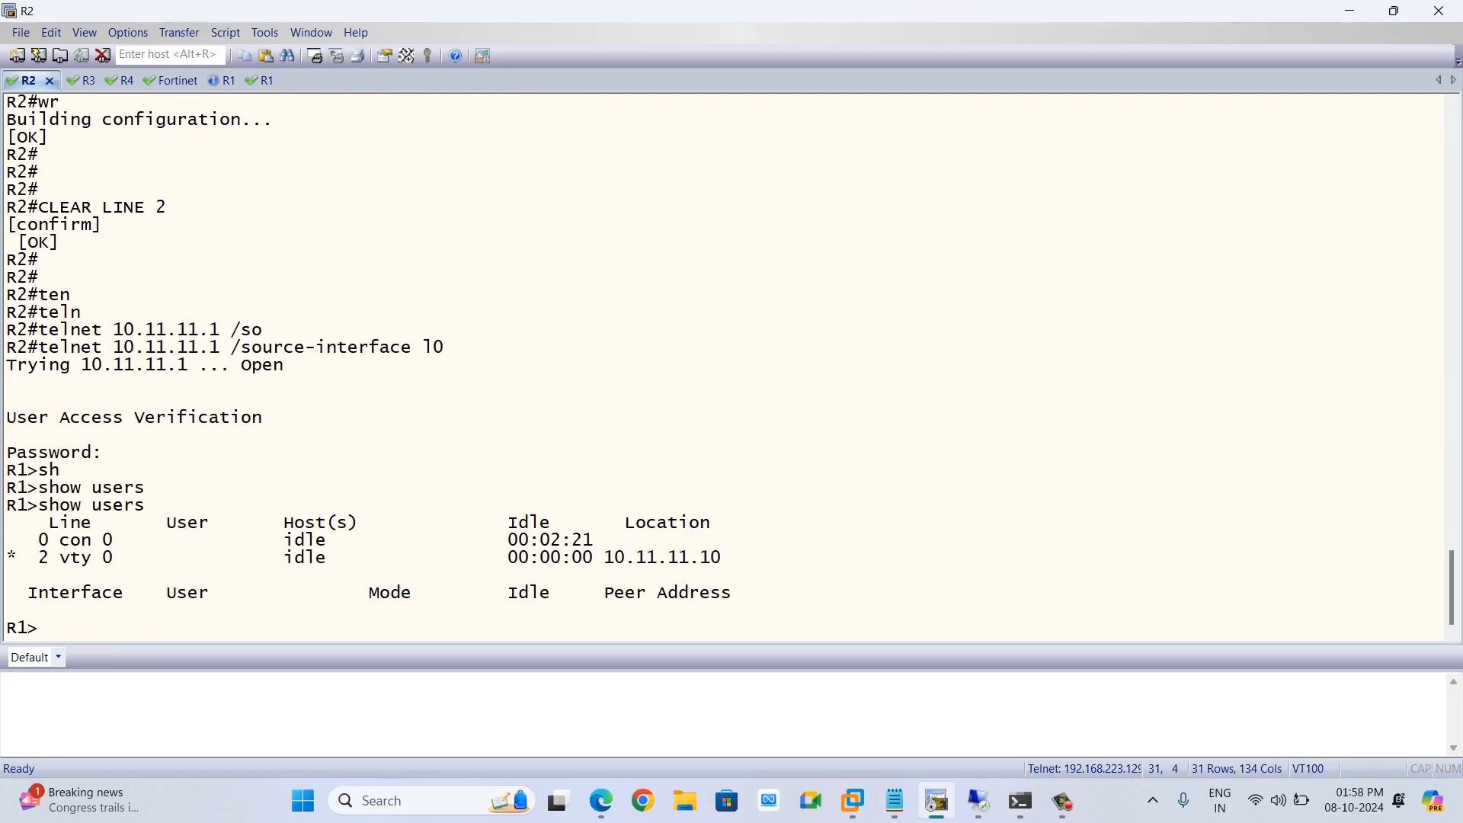
Highlight the vty session's location address in the show users output
double_click(661, 557)
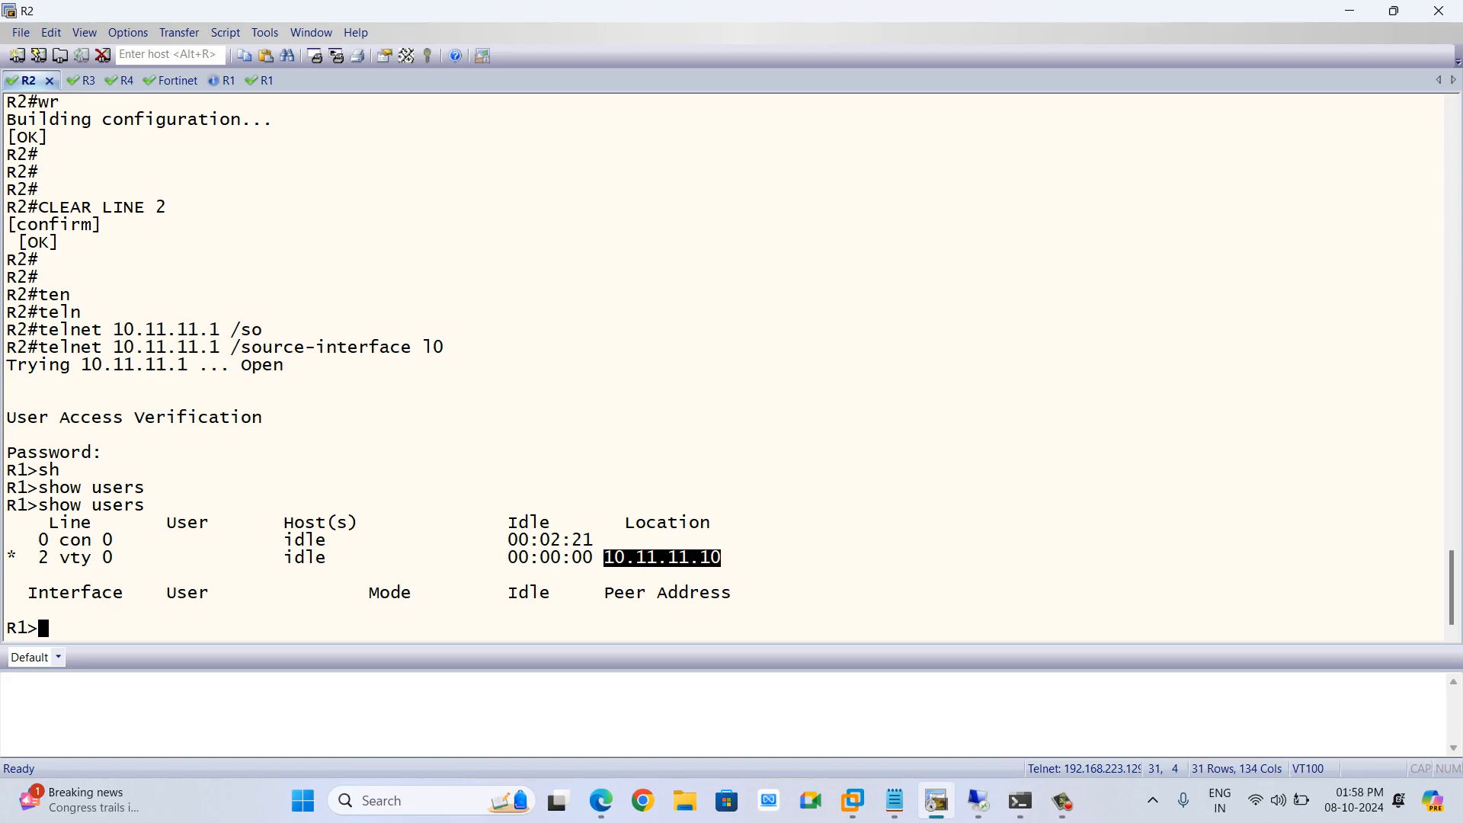
click(663, 558)
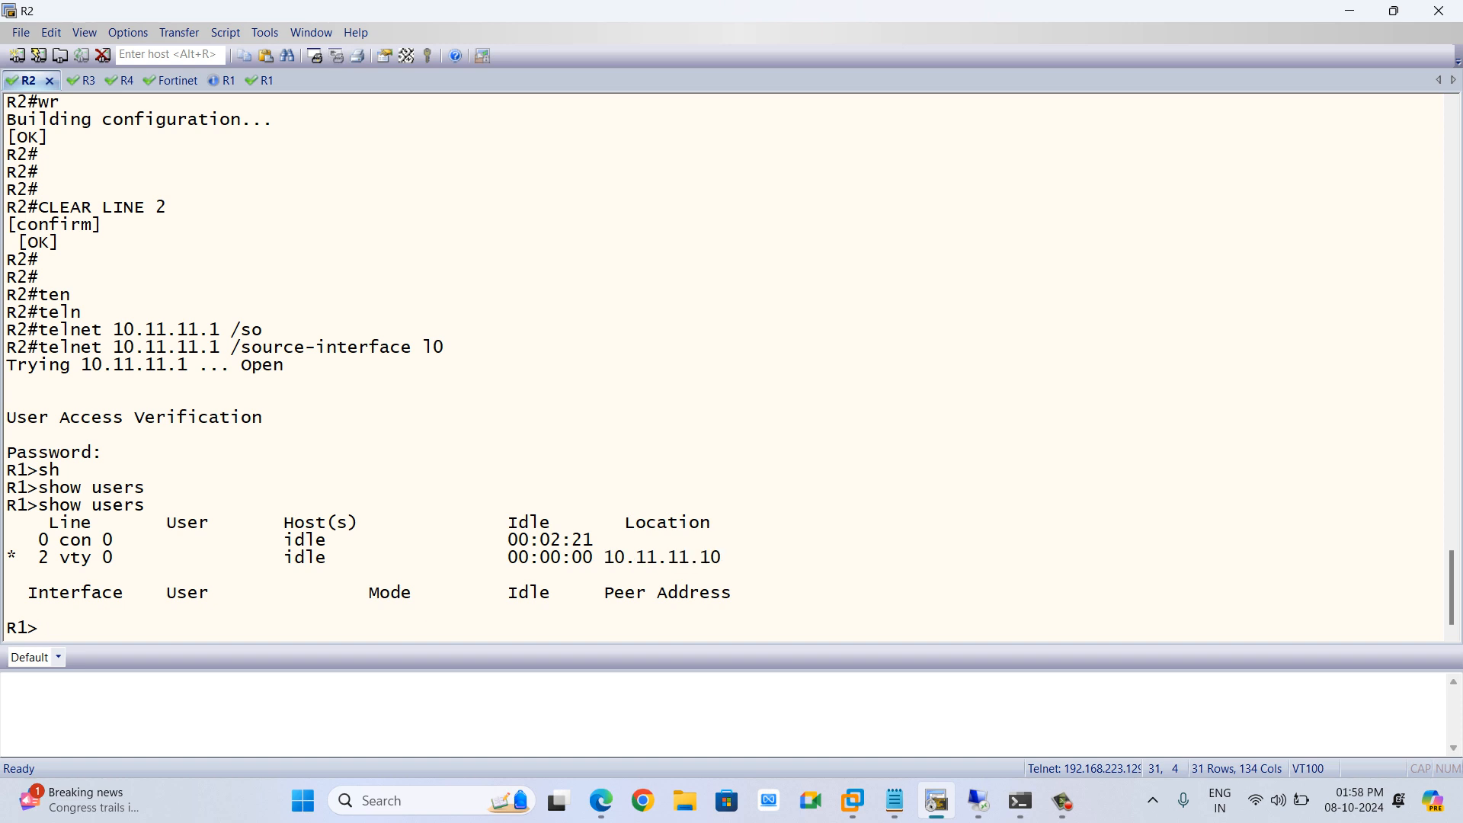
drag(606, 558, 721, 558)
key(alt+Tab)
key(alt+Tab)
key(alt+Tab)
key(alt+Tab)
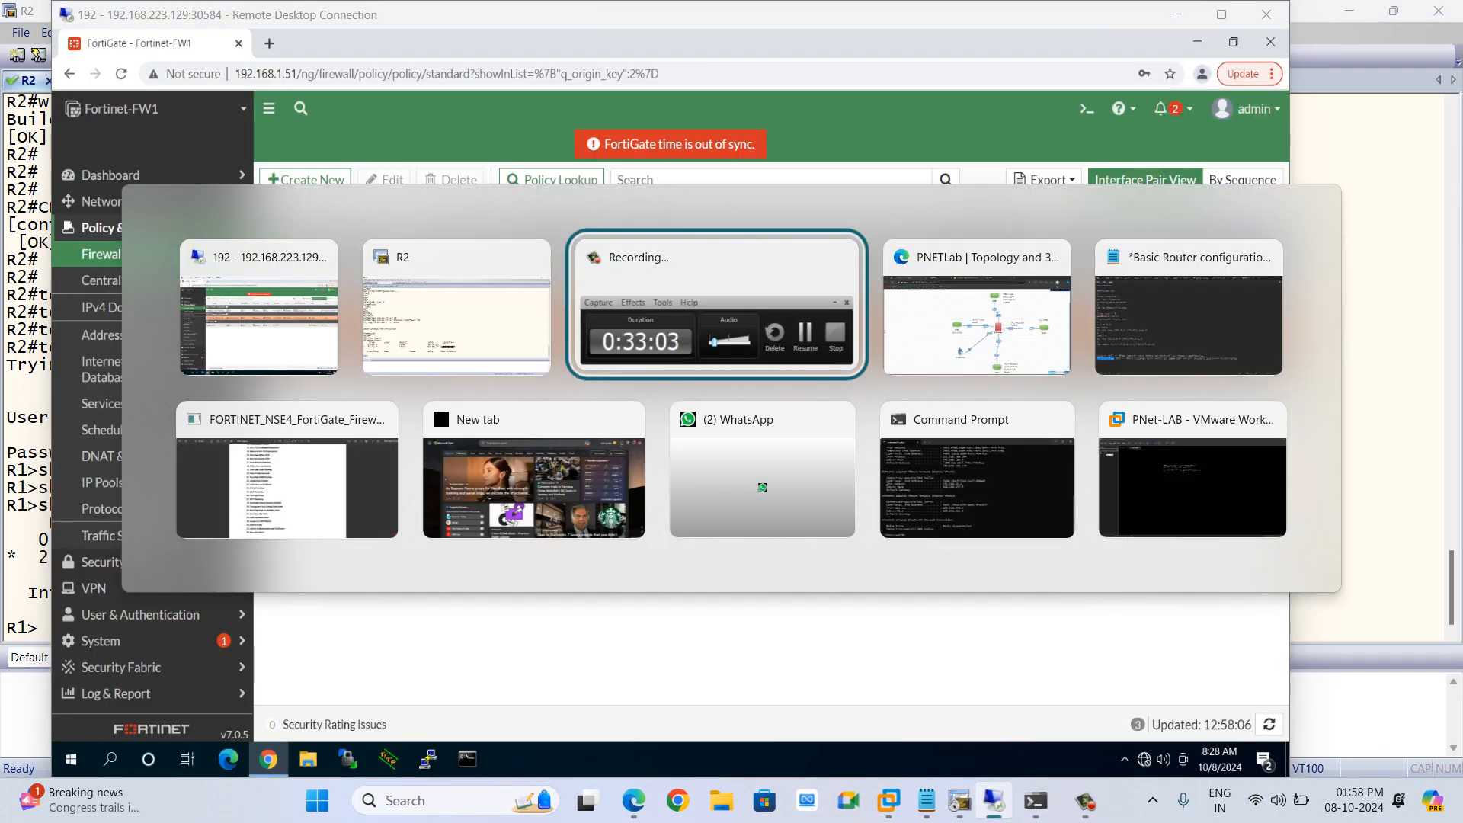
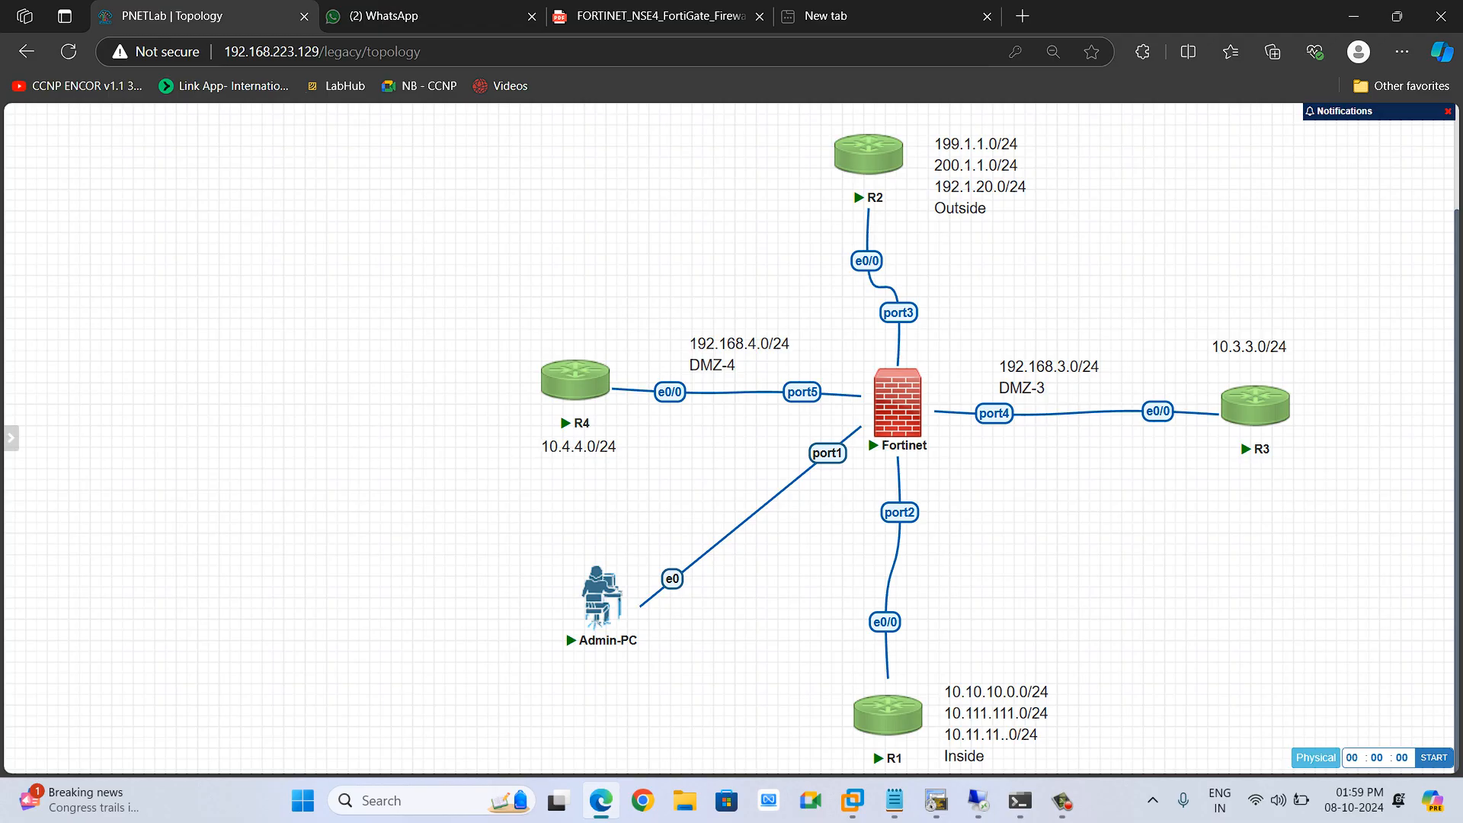
Open the OUT-2-IN-199.1.1.1-R1 firewall policy for editing to review its usage statistics
key(alt+Tab)
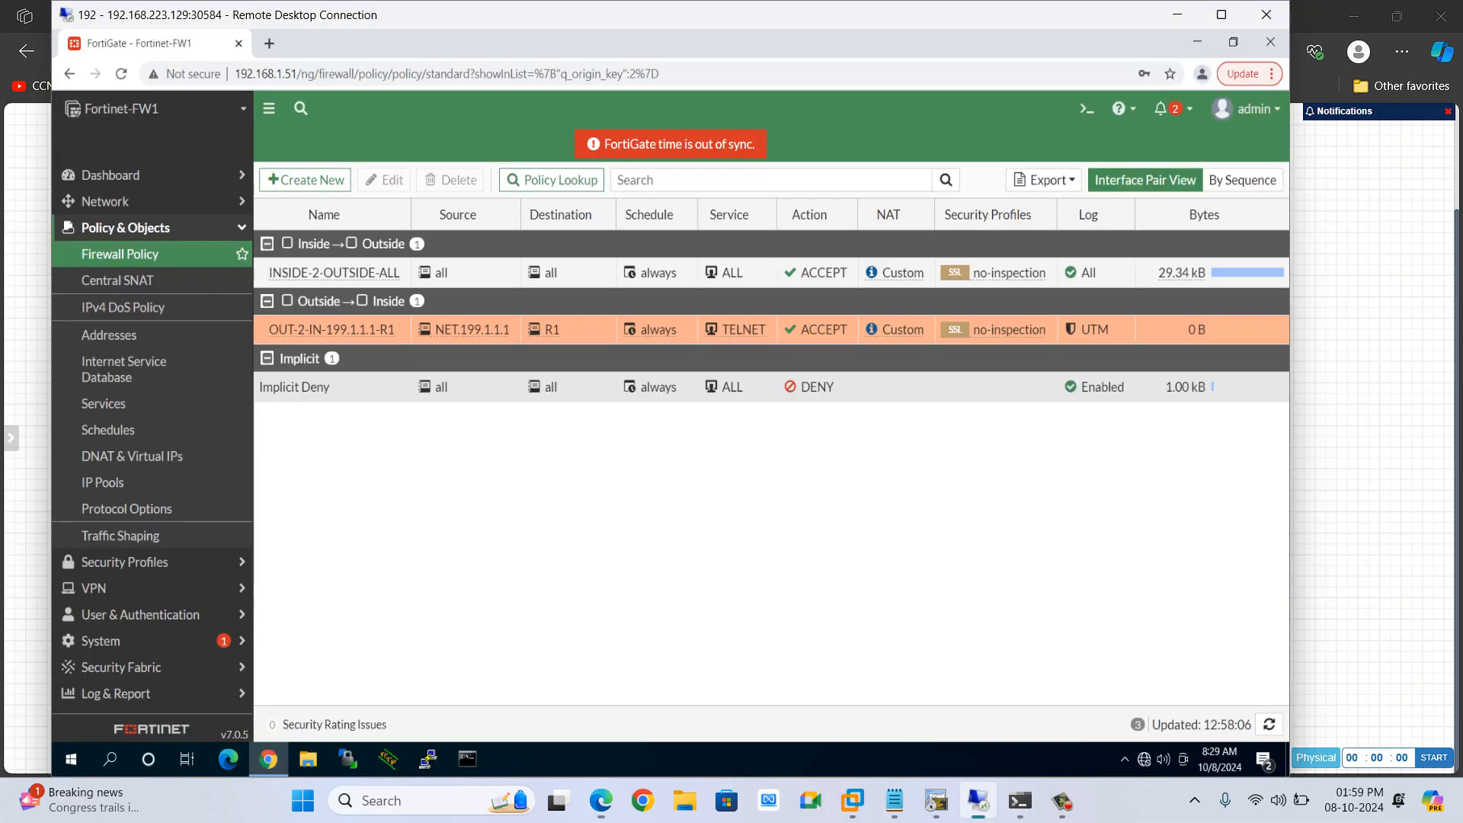
key(alt+Tab)
key(alt+Tab)
key(alt+shift+Tab)
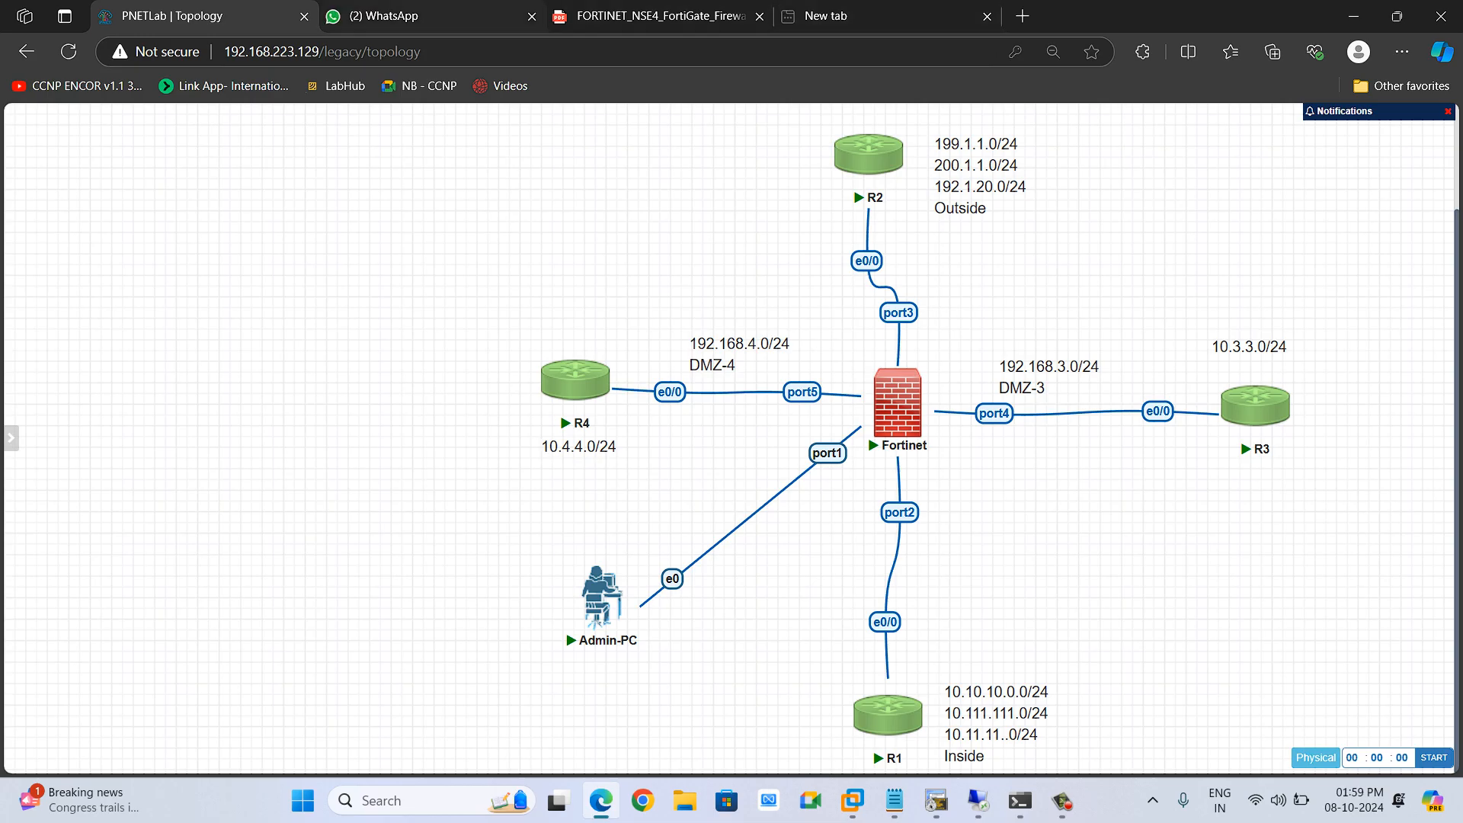
mouse_move(979, 800)
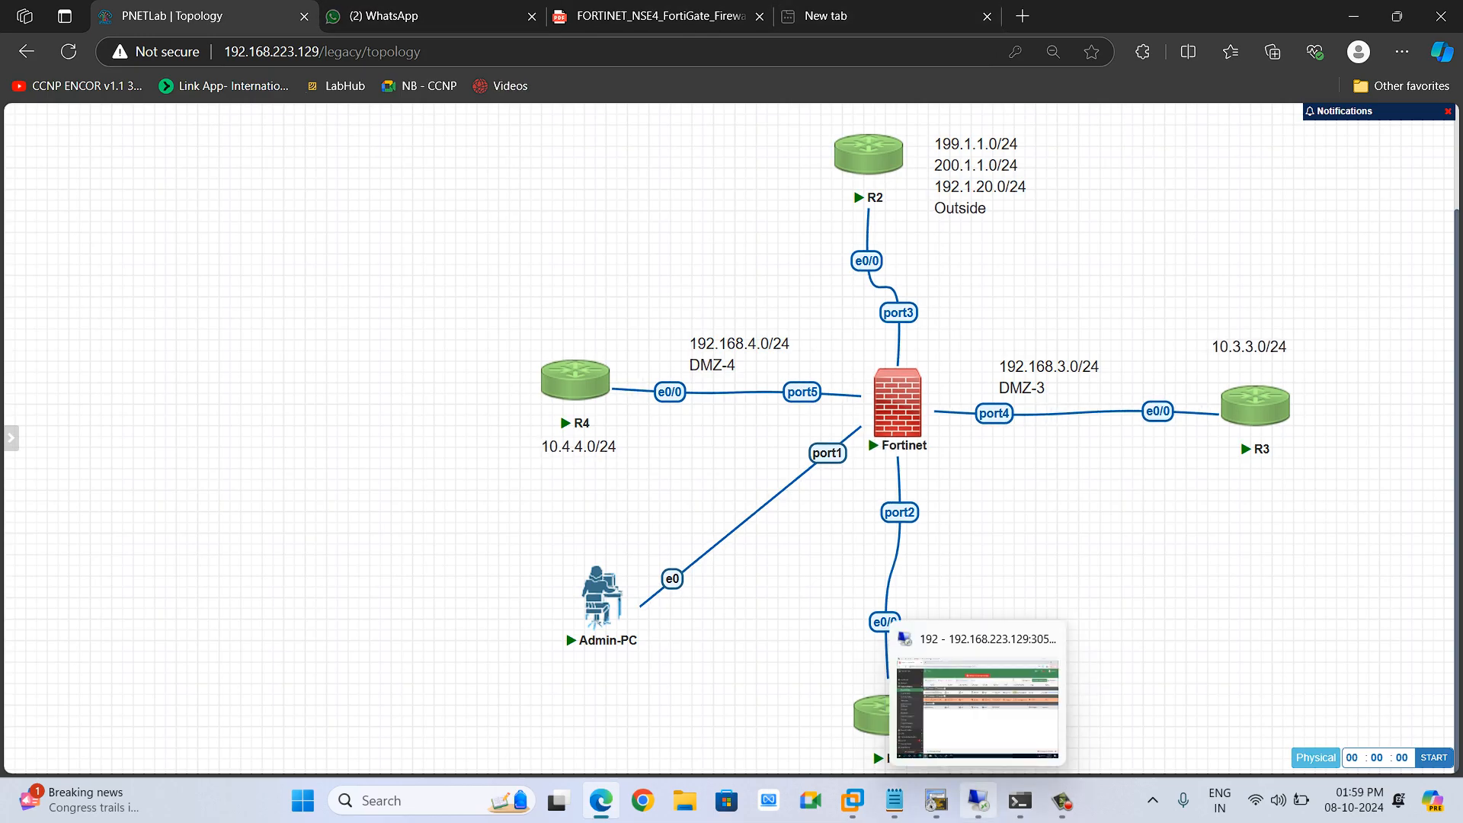
click(978, 705)
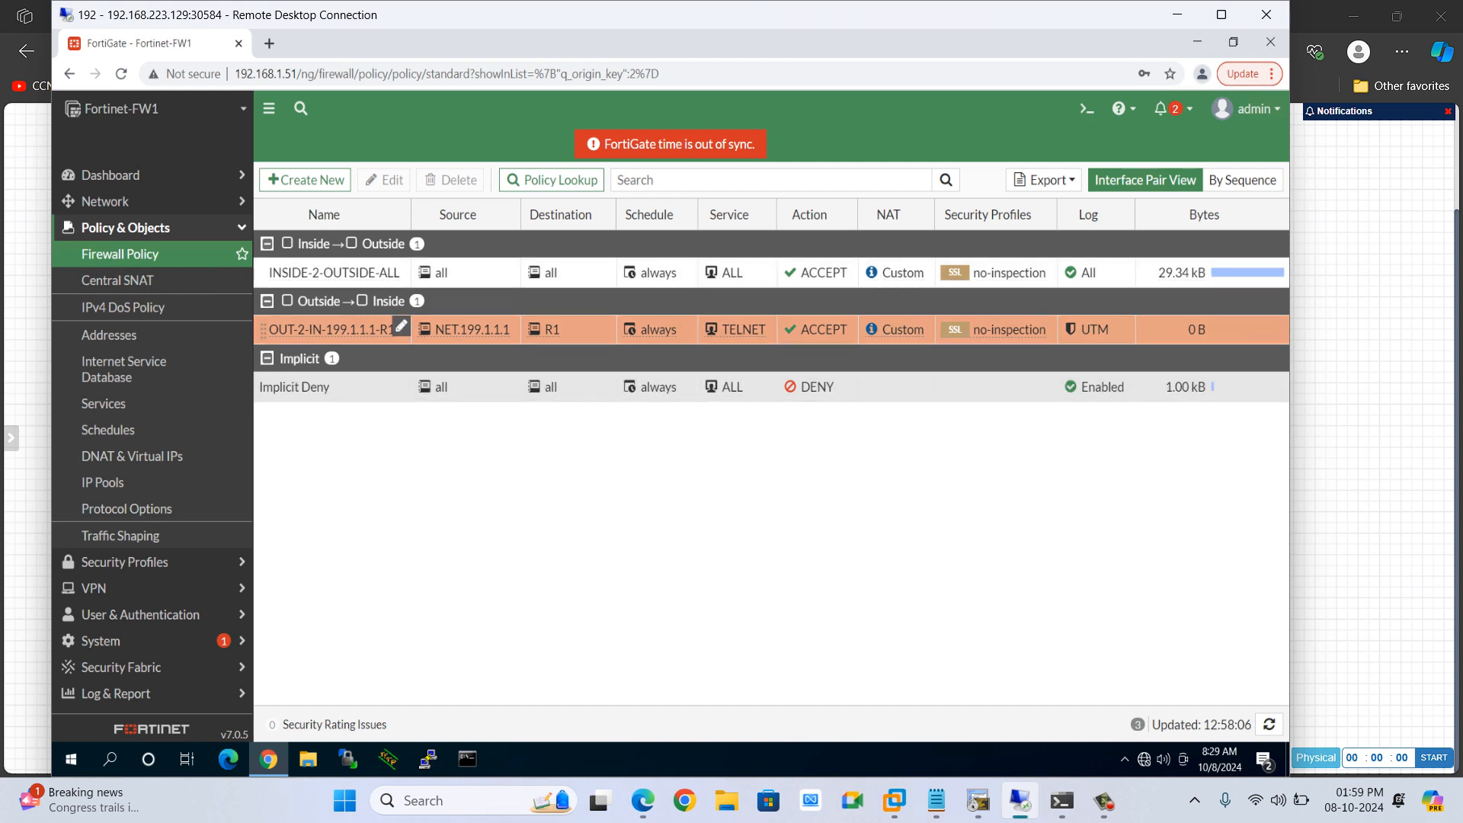
click(400, 326)
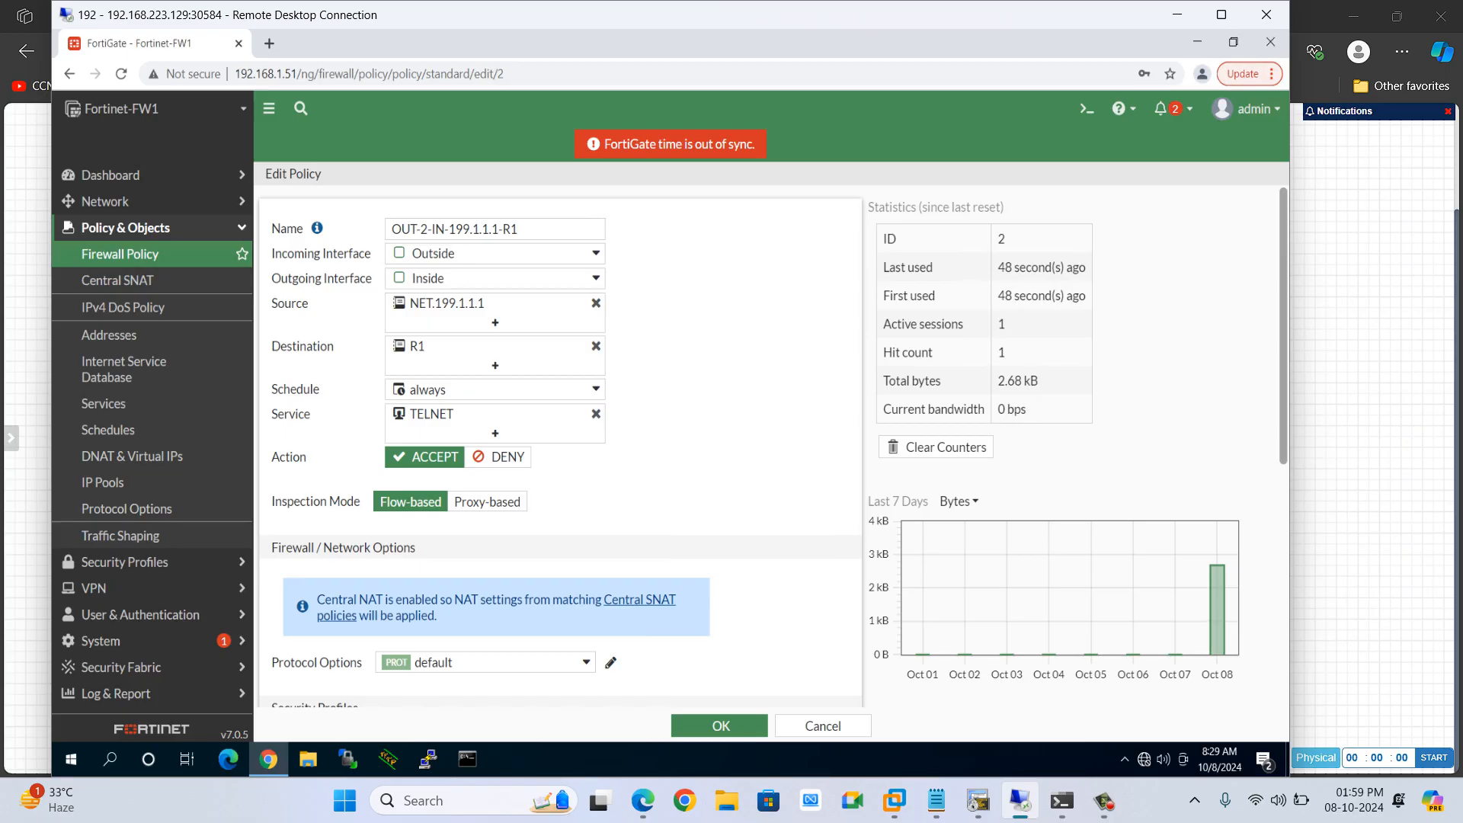
In the R2 terminal, exit the telnet session to R1
key(alt+Tab)
key(alt+Tab)
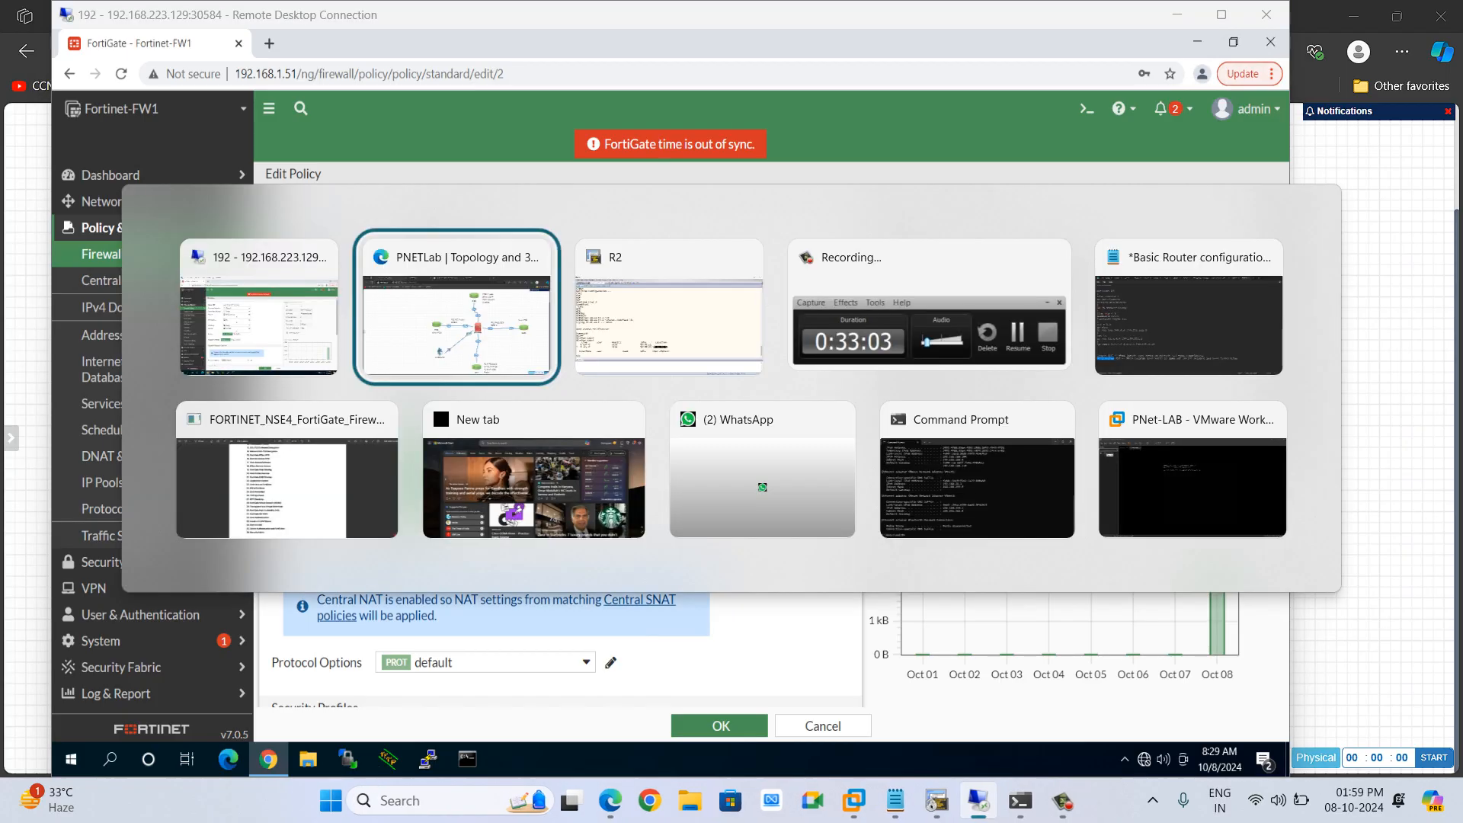
text(ei)
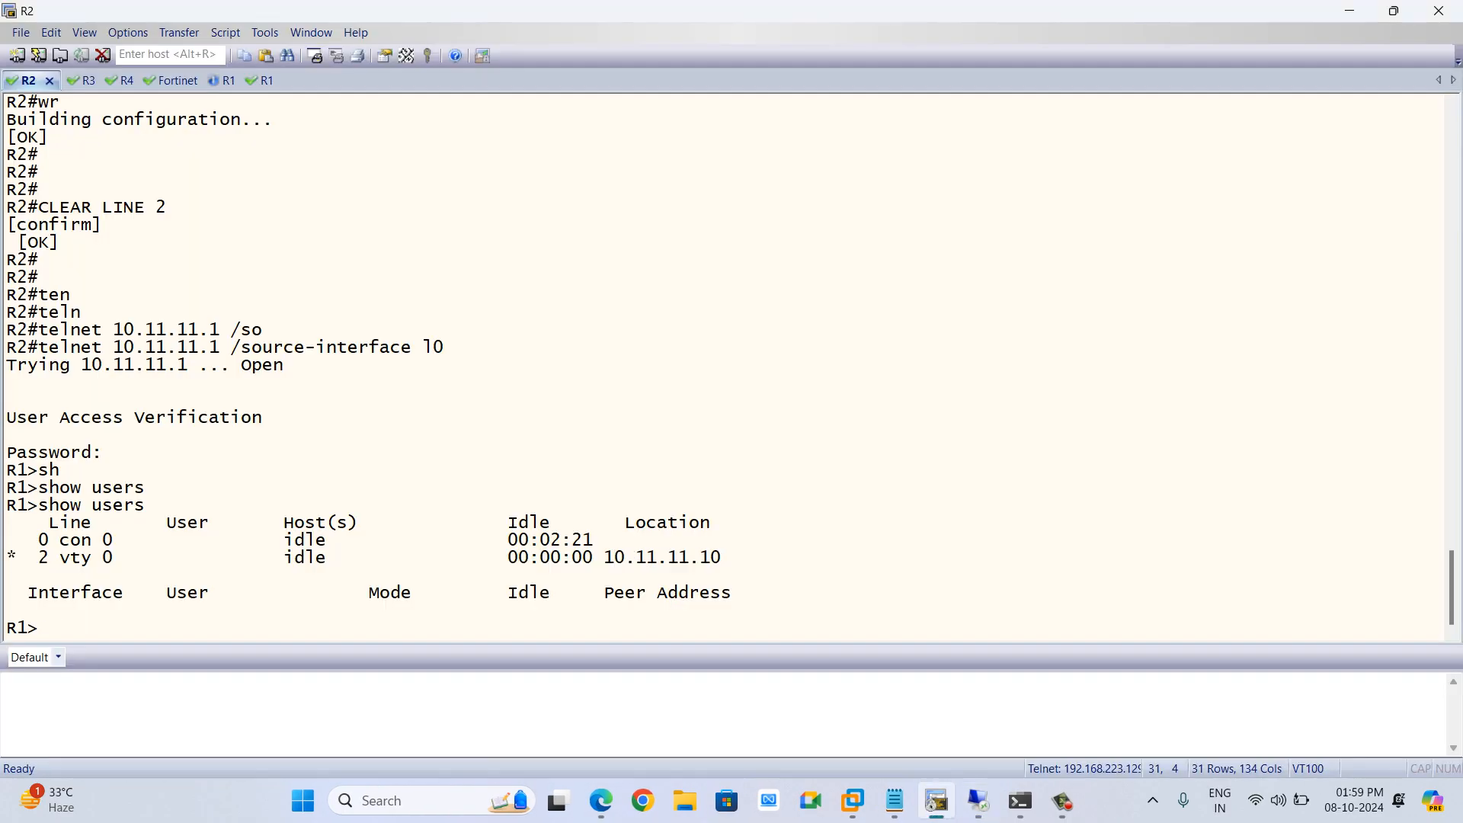
text(it)
key(Return)
key(Return)
key(Return)
key(Return)
key(Return)
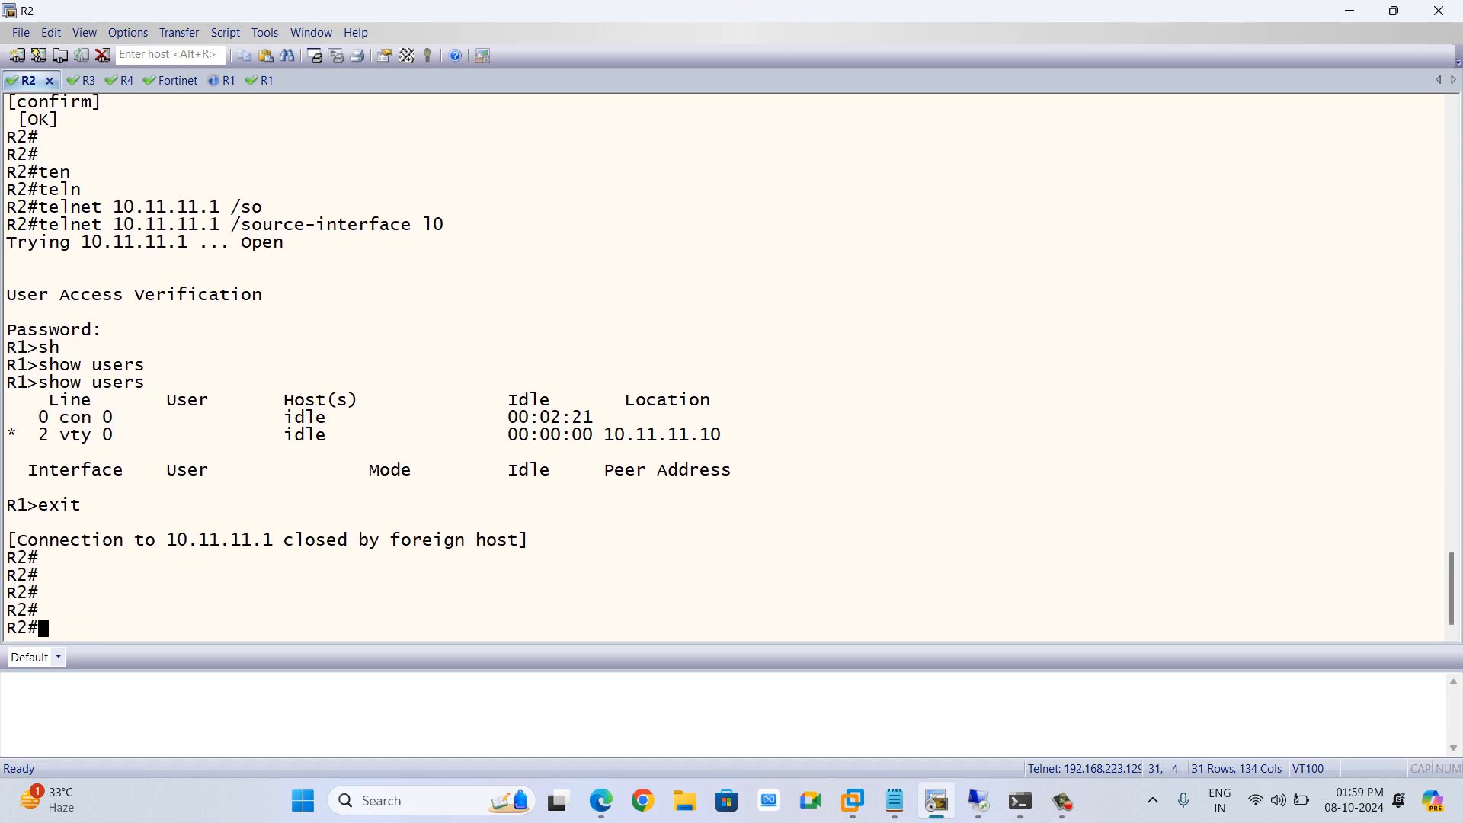
Ping 10.11.11.1 from R2 using source 199.1.1.1
text(ping 10.11.11.1 )
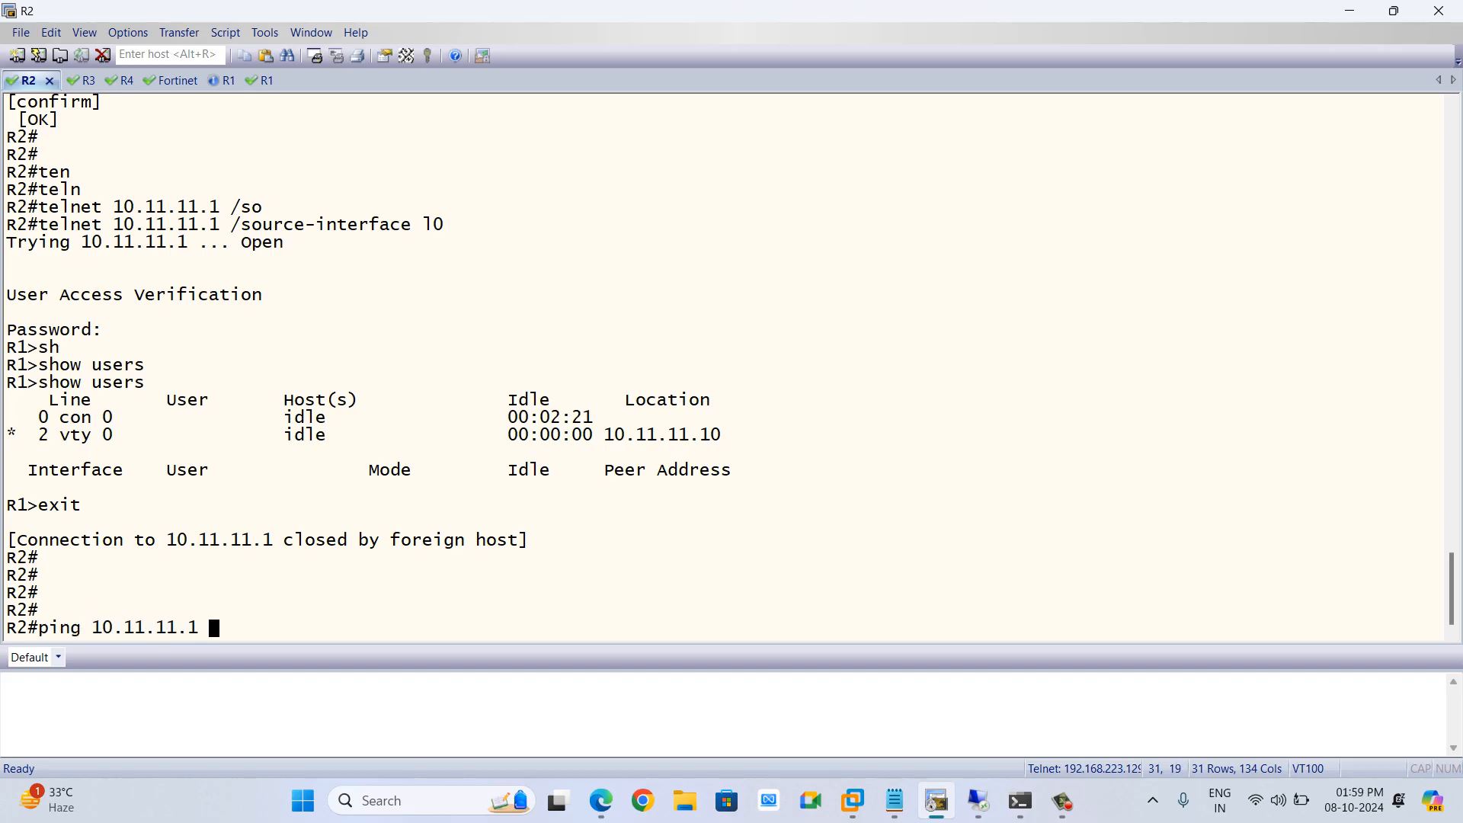
text(so)
key(Tab)
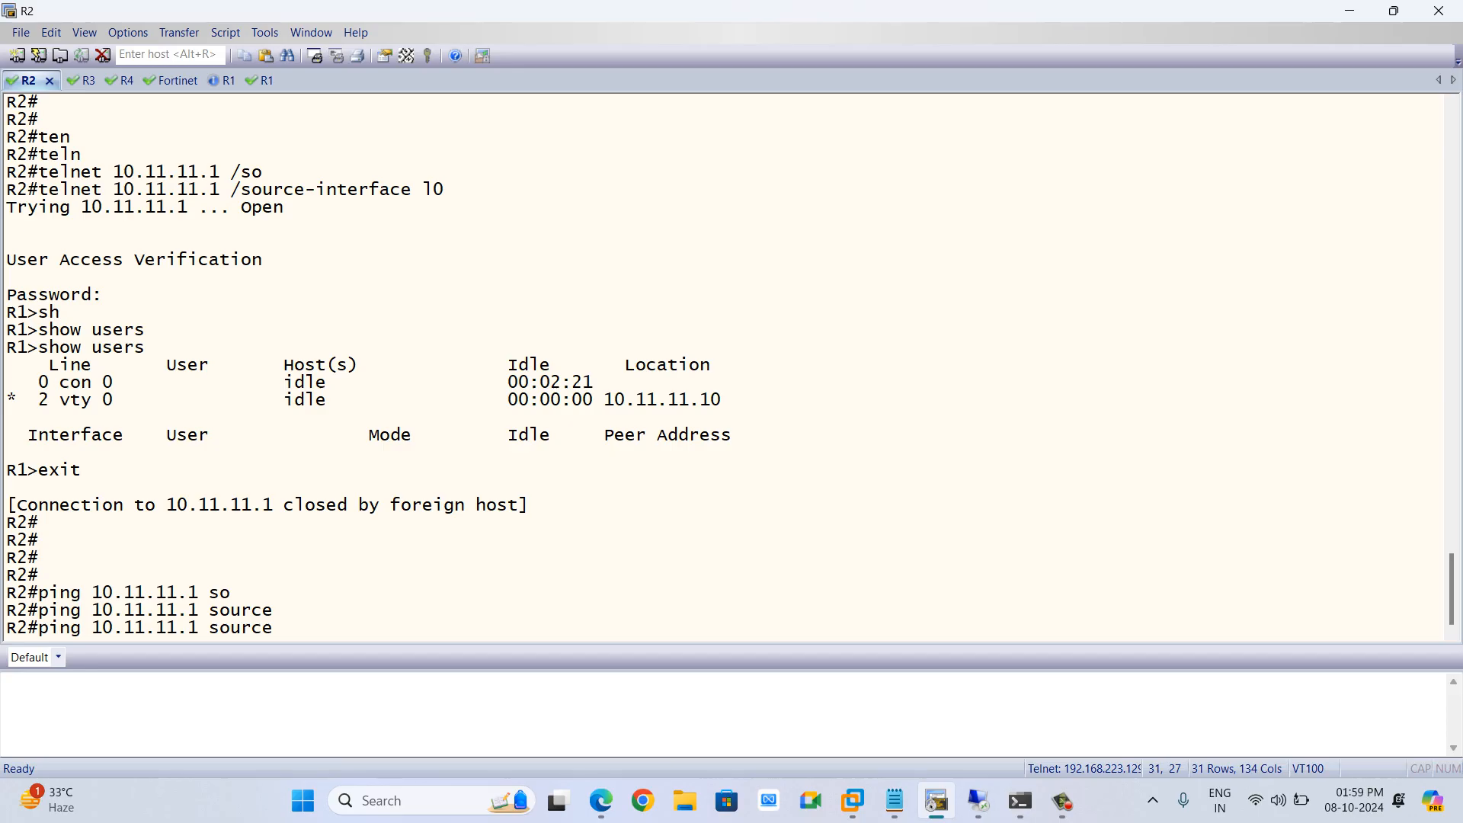
text(199.1.1.1)
key(Return)
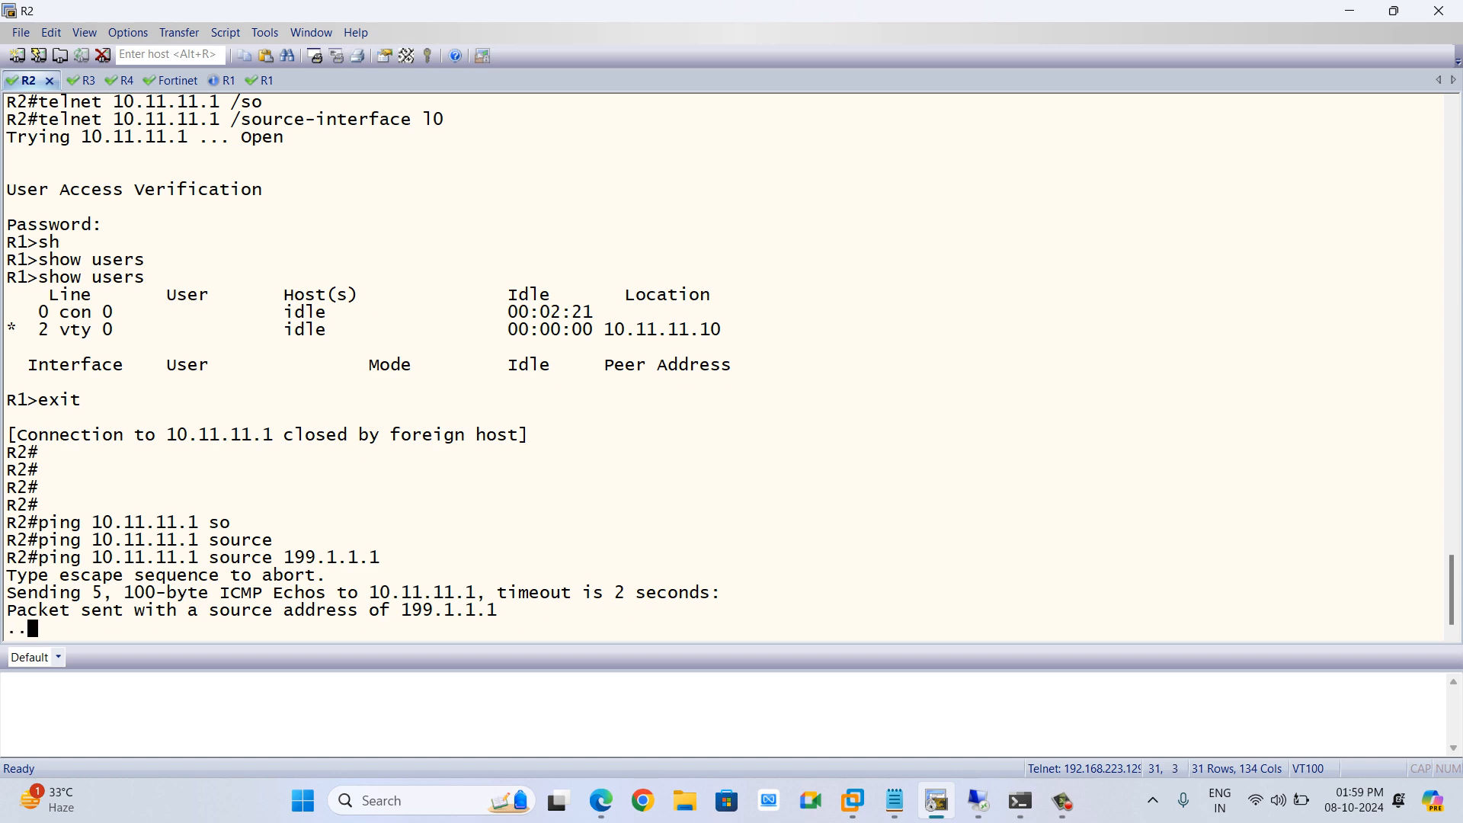
Add ALL_ICMP to the OUT-2-IN-199.1.1.1-R1 policy's services and save the policy
key(alt+Tab)
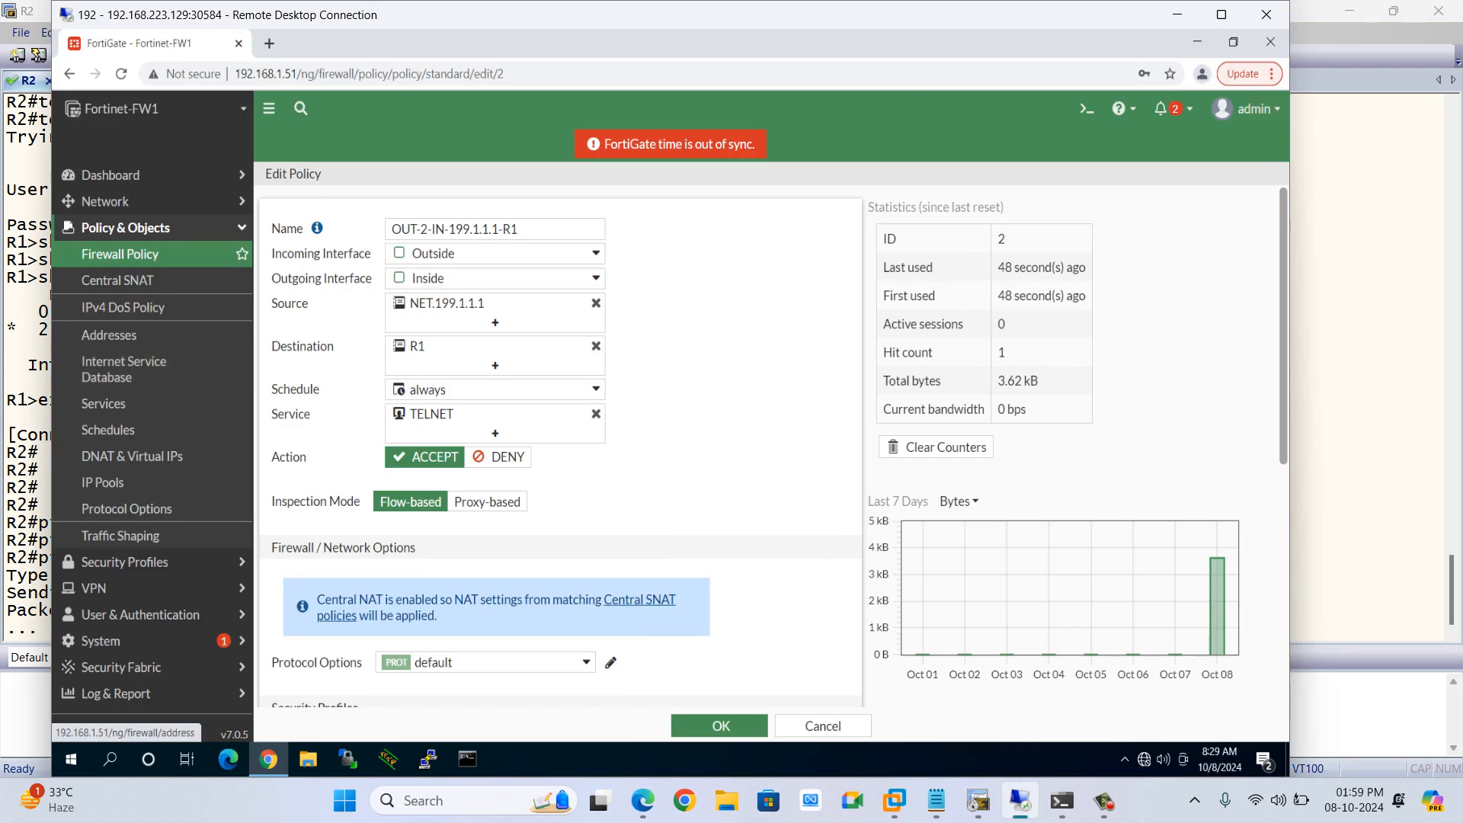
mouse_move(431, 414)
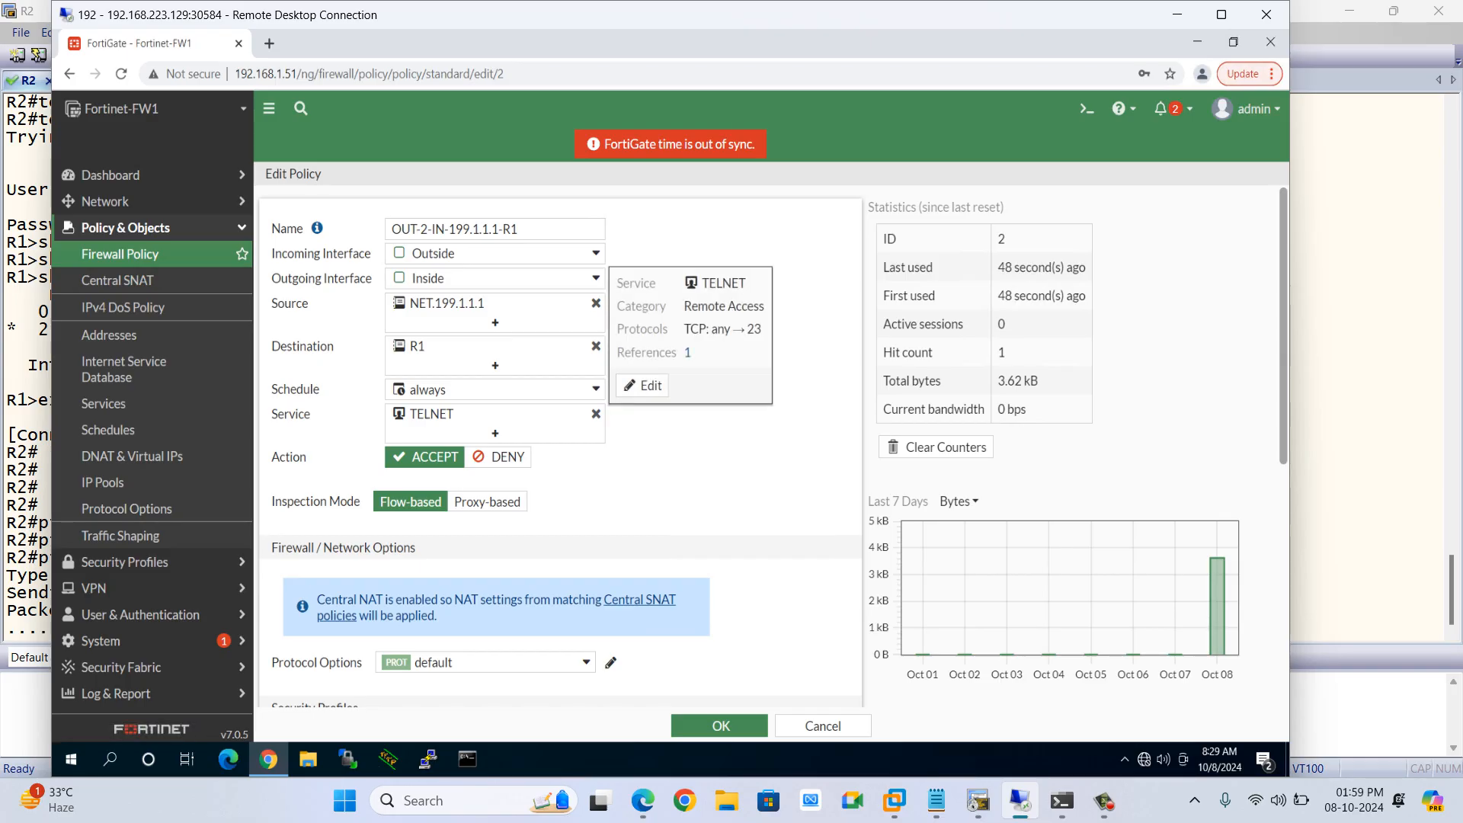
click(495, 433)
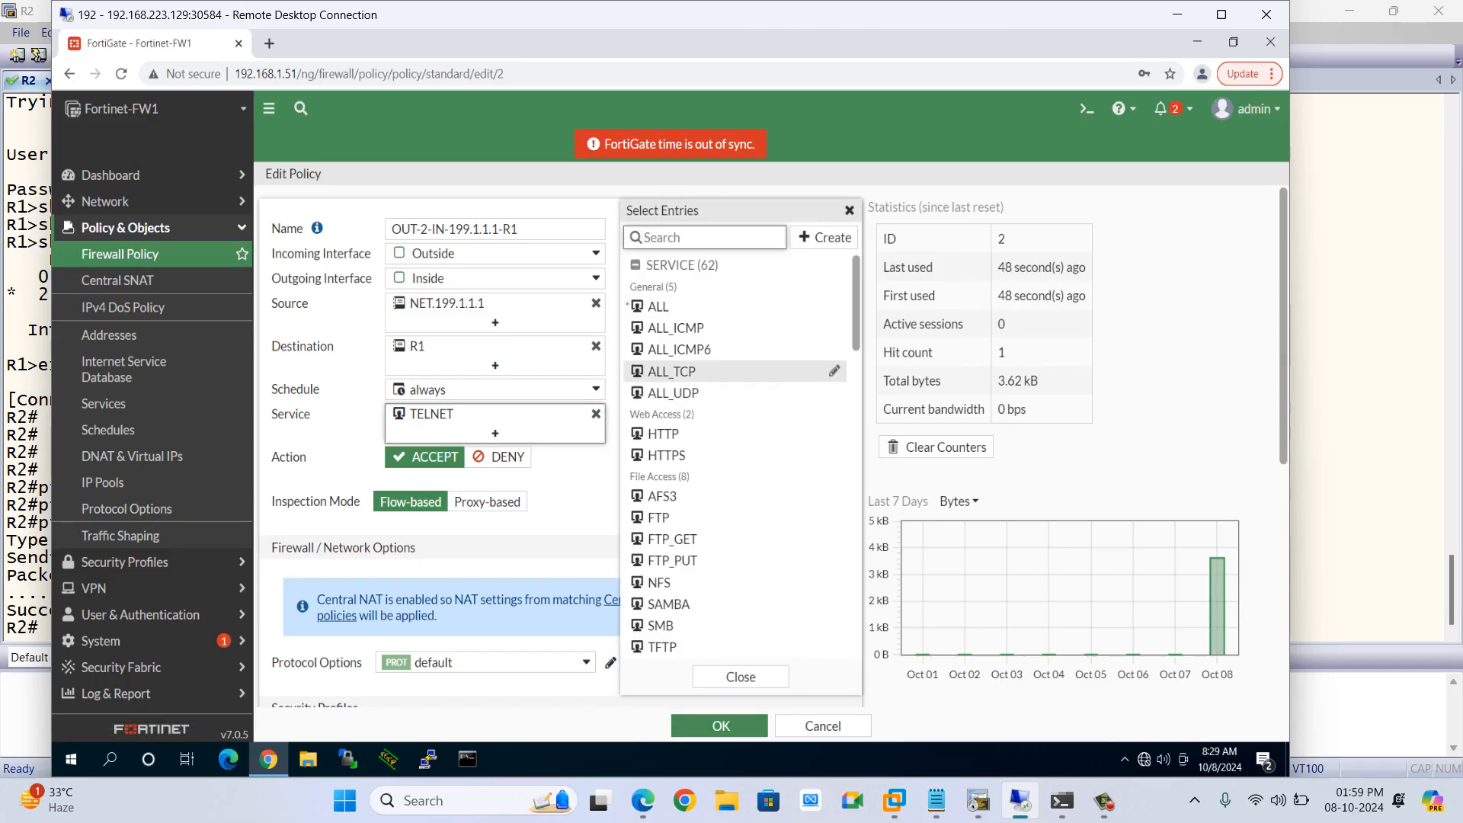
text(all)
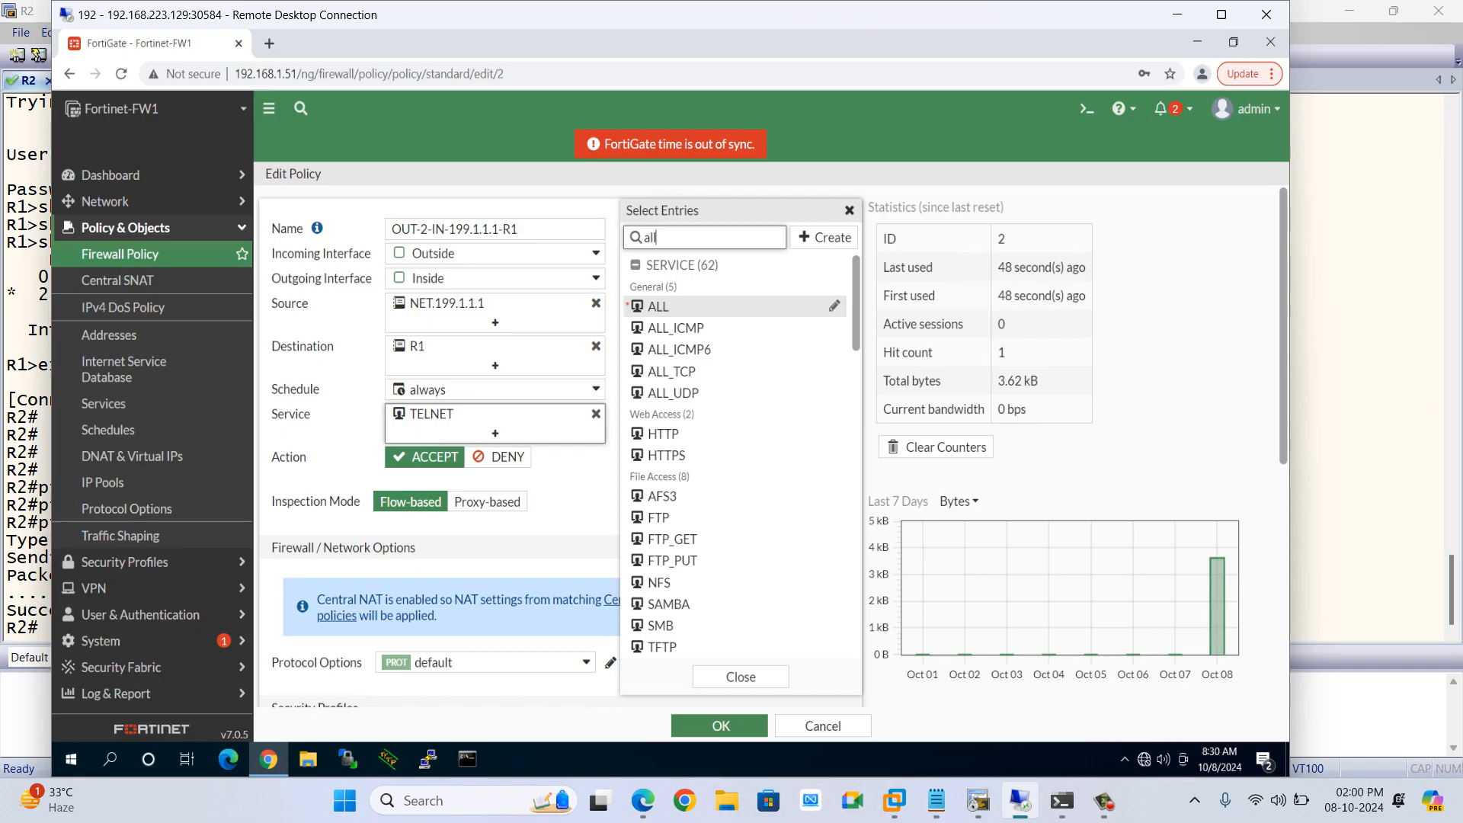
click(675, 328)
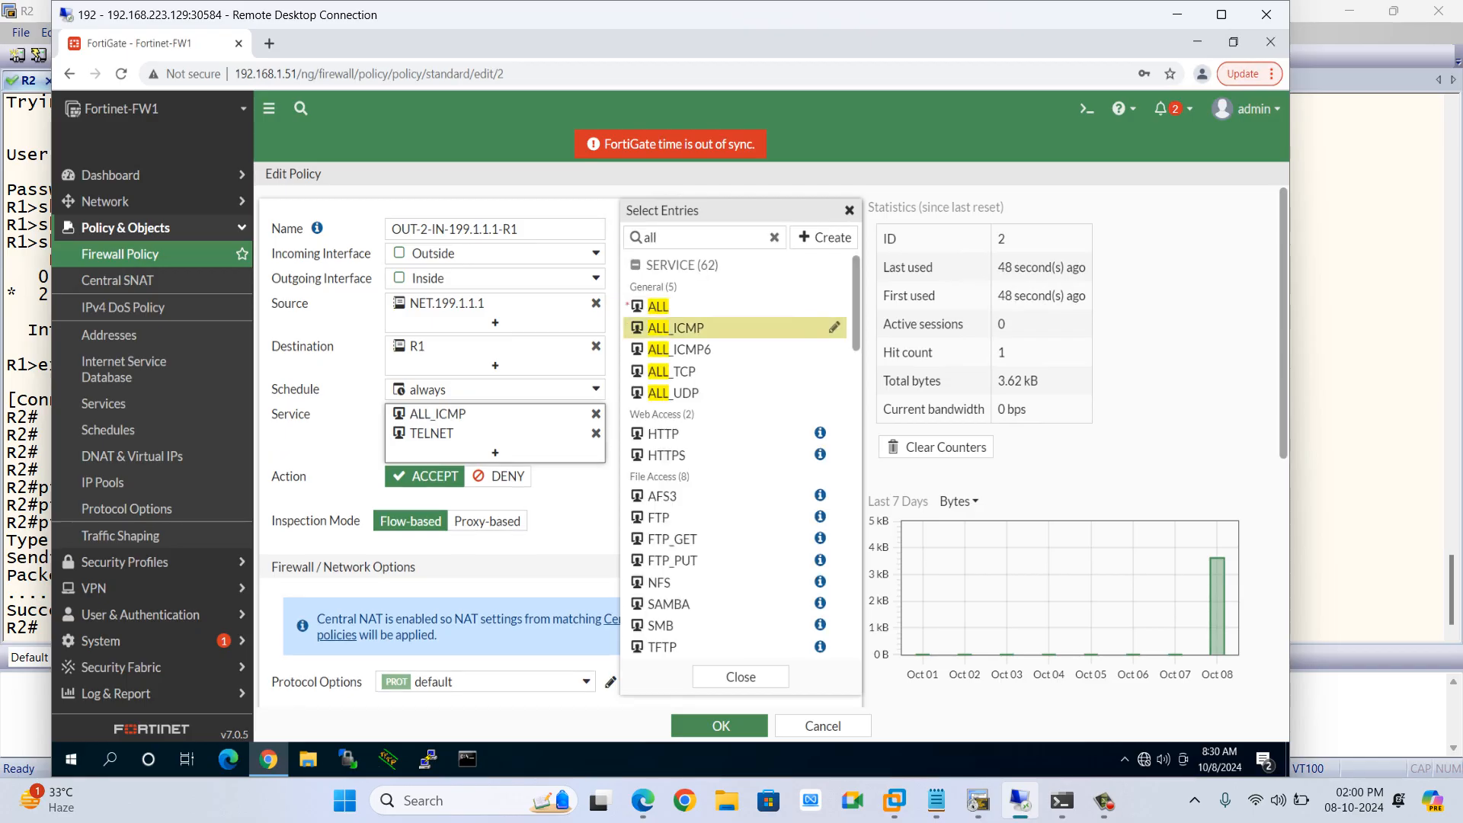
click(741, 677)
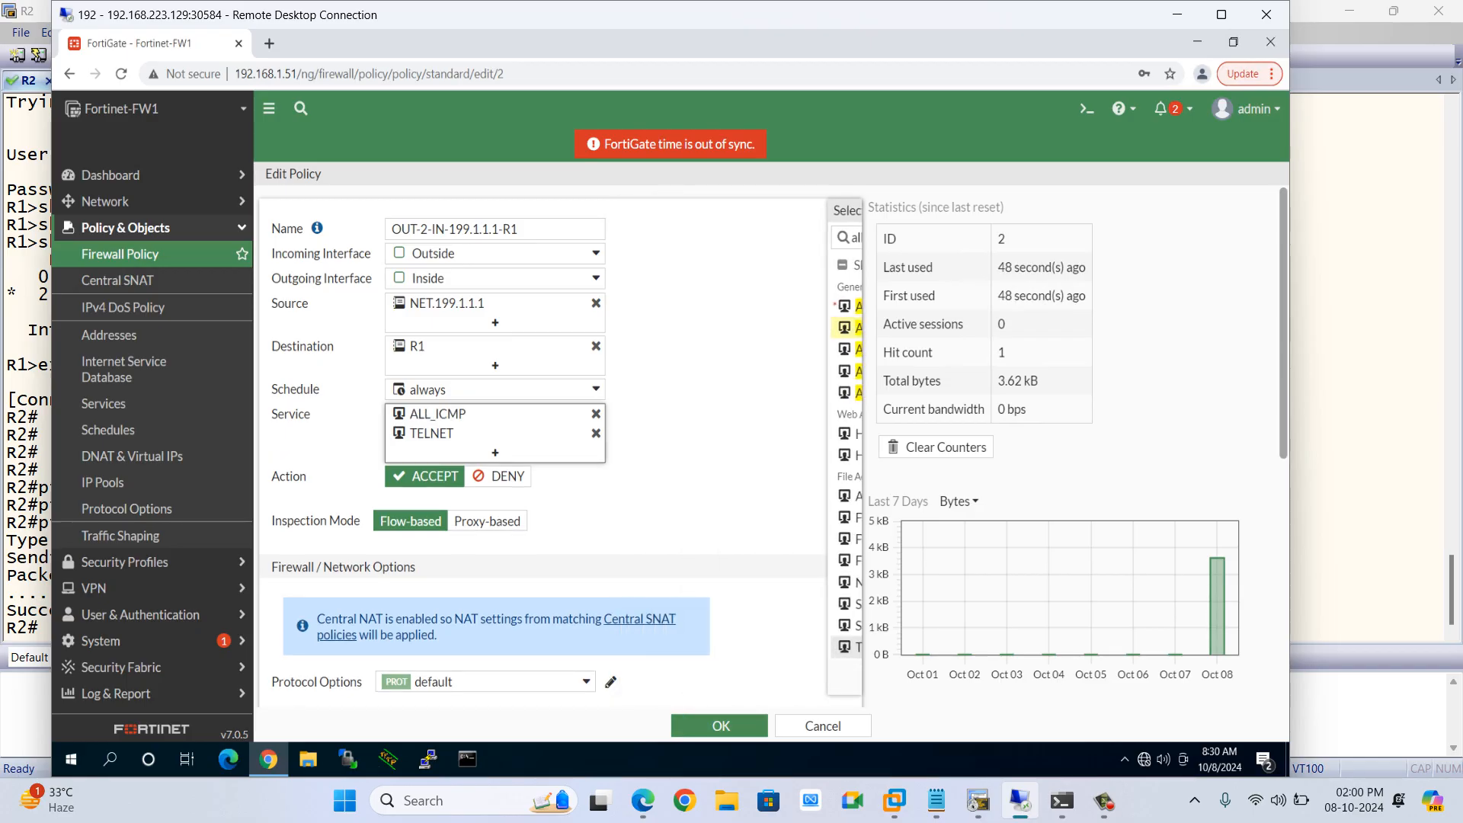
click(720, 726)
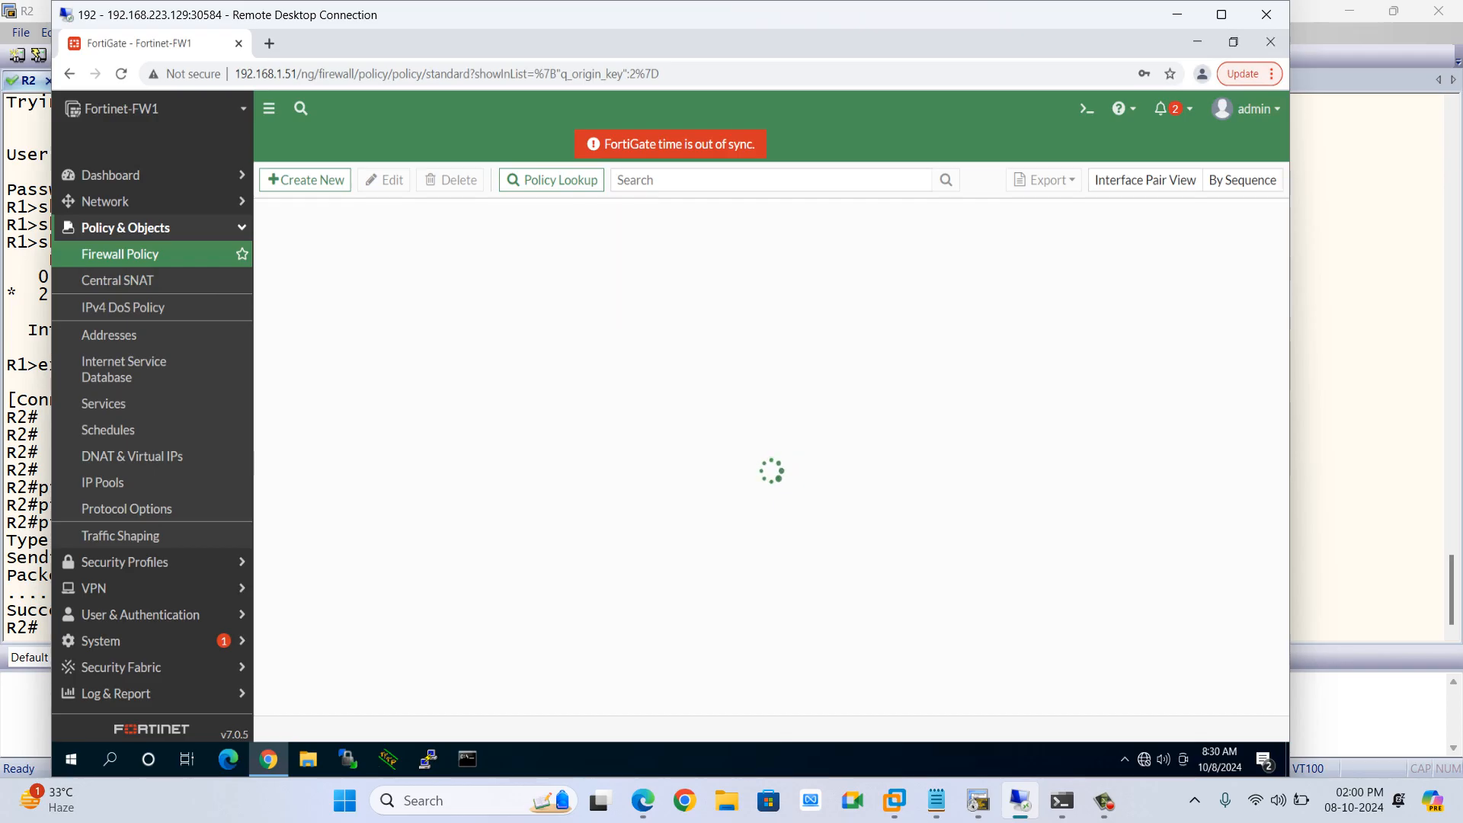
Repeat the ping from R2 to 10.11.11.1 with source 199.1.1.1 several times
key(alt+Tab)
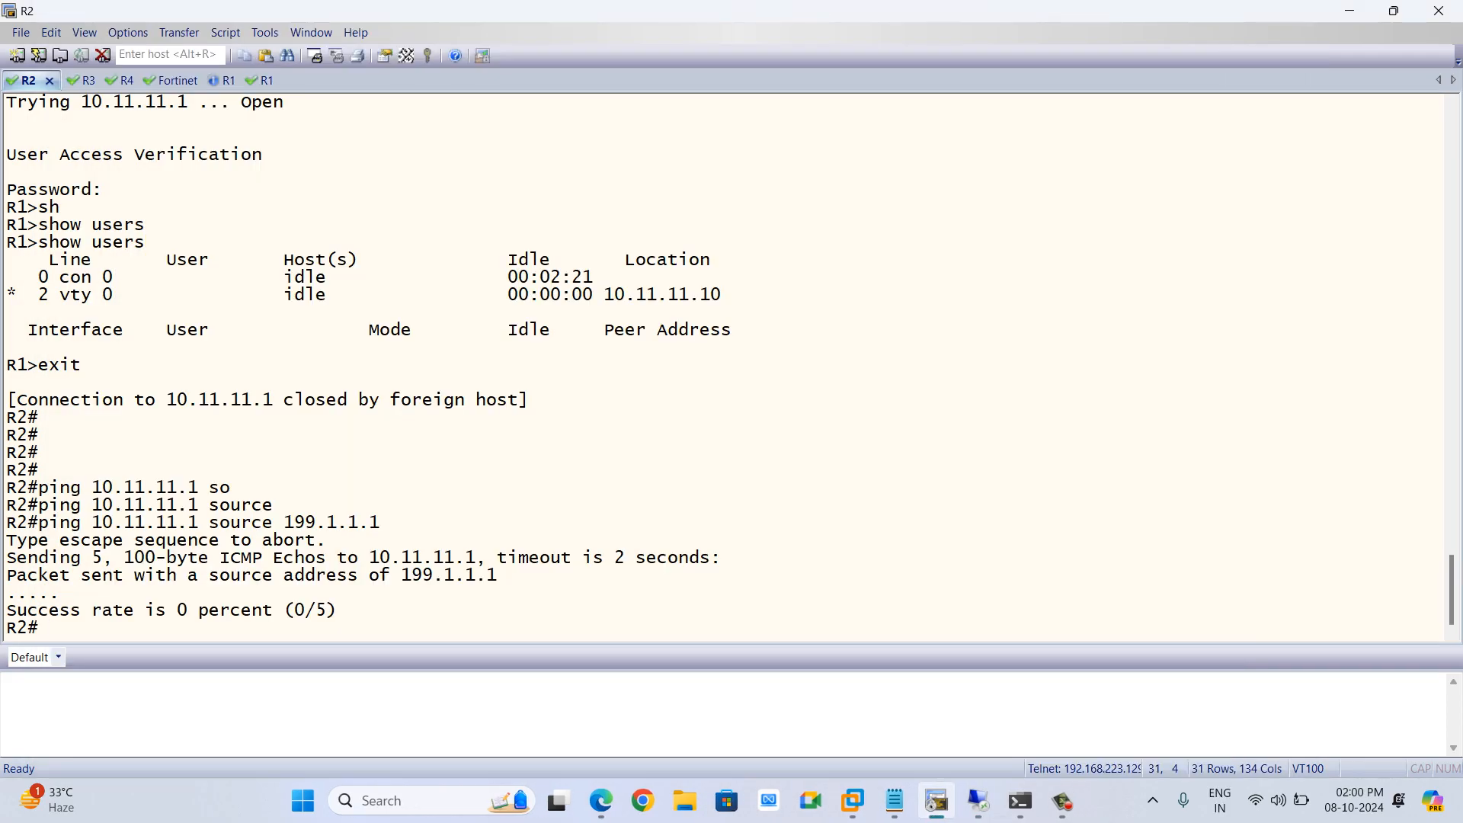
key(Up)
key(Return)
key(Up)
key(Return)
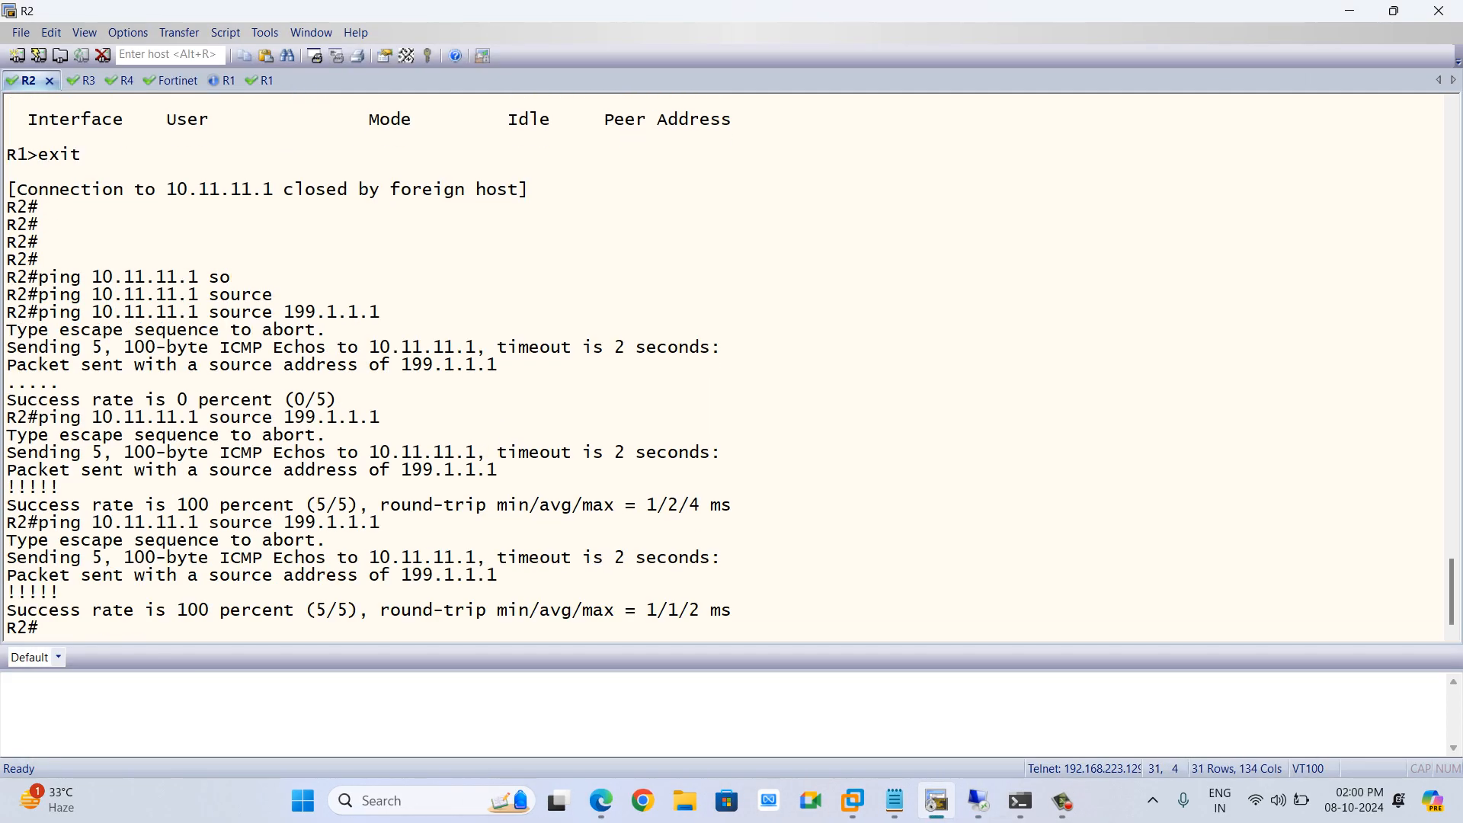
key(Up)
key(Return)
key(Up)
key(Return)
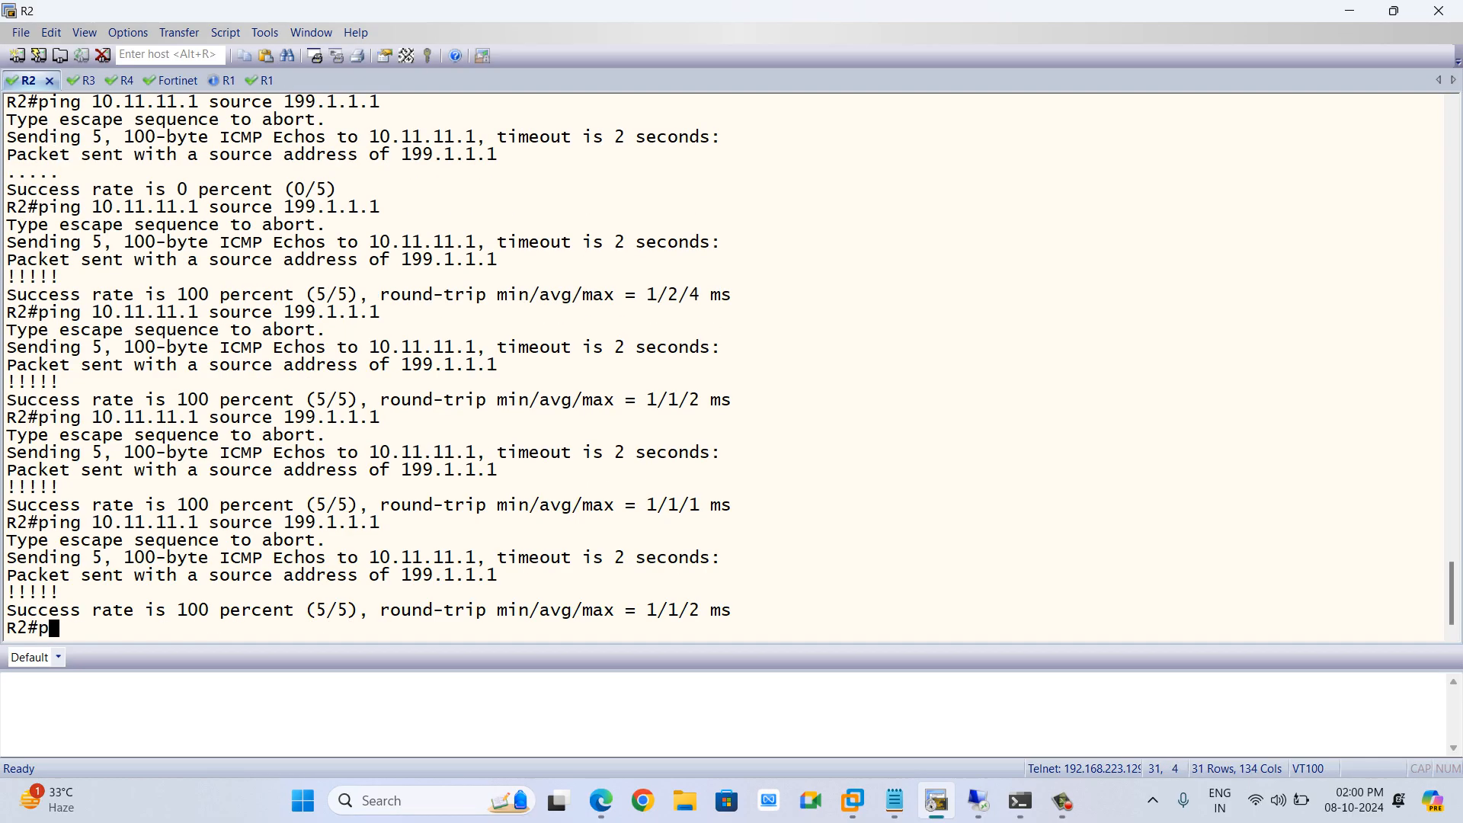
key(Up)
key(Return)
key(Up)
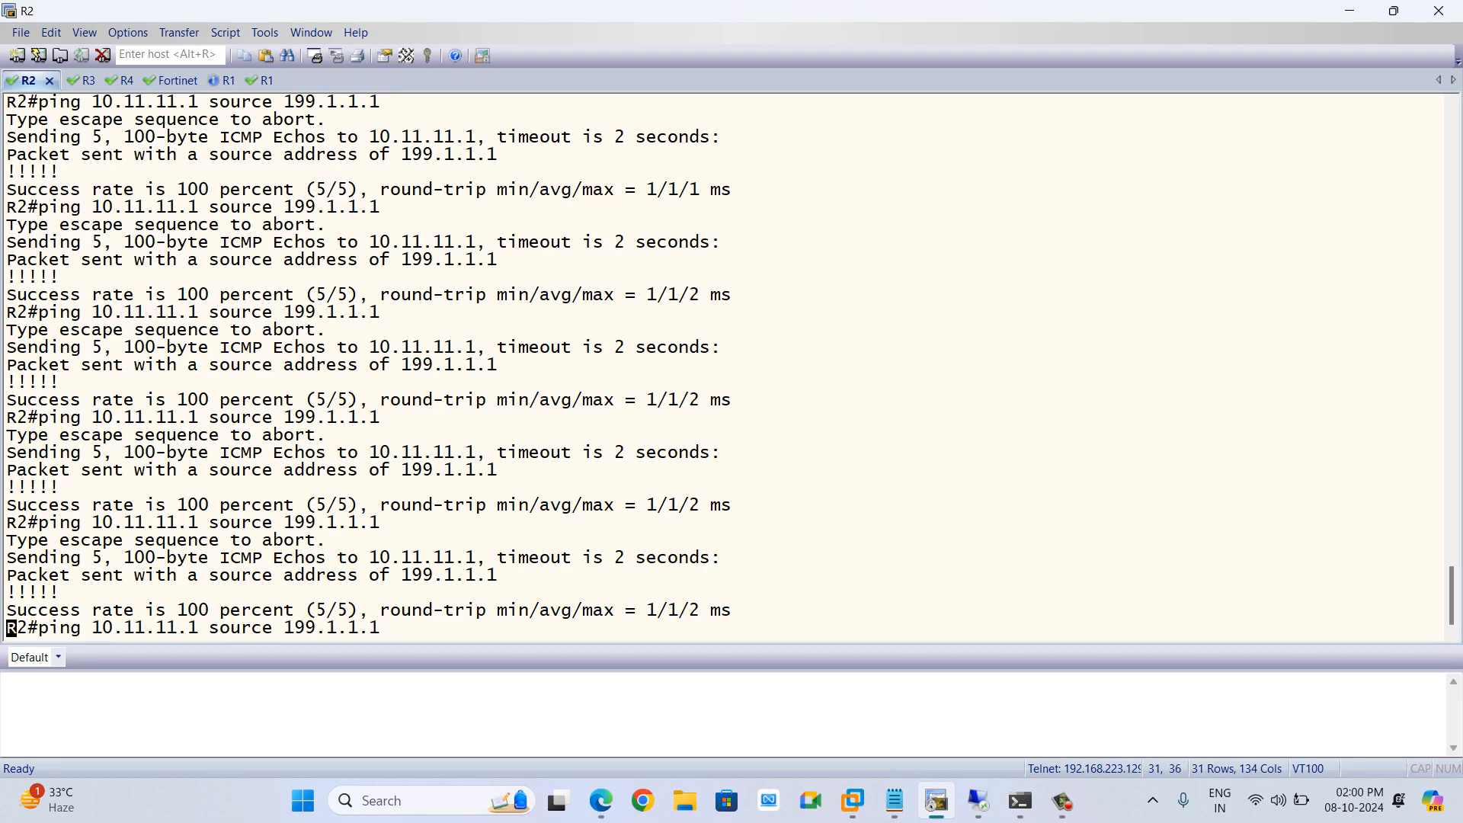
key(Return)
key(alt+Tab)
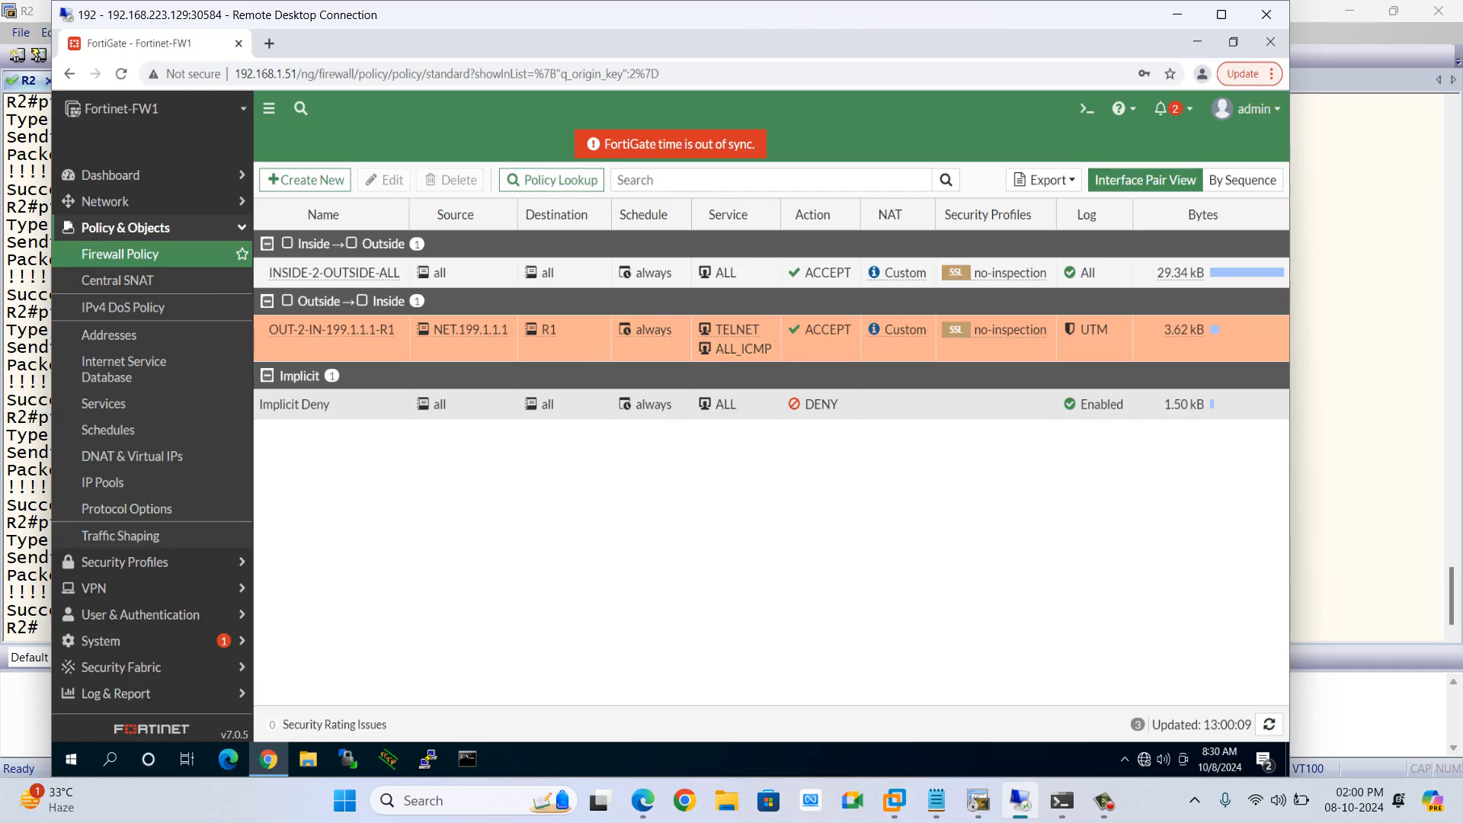
key(alt+Tab)
key(alt+Tab)
key(Tab)
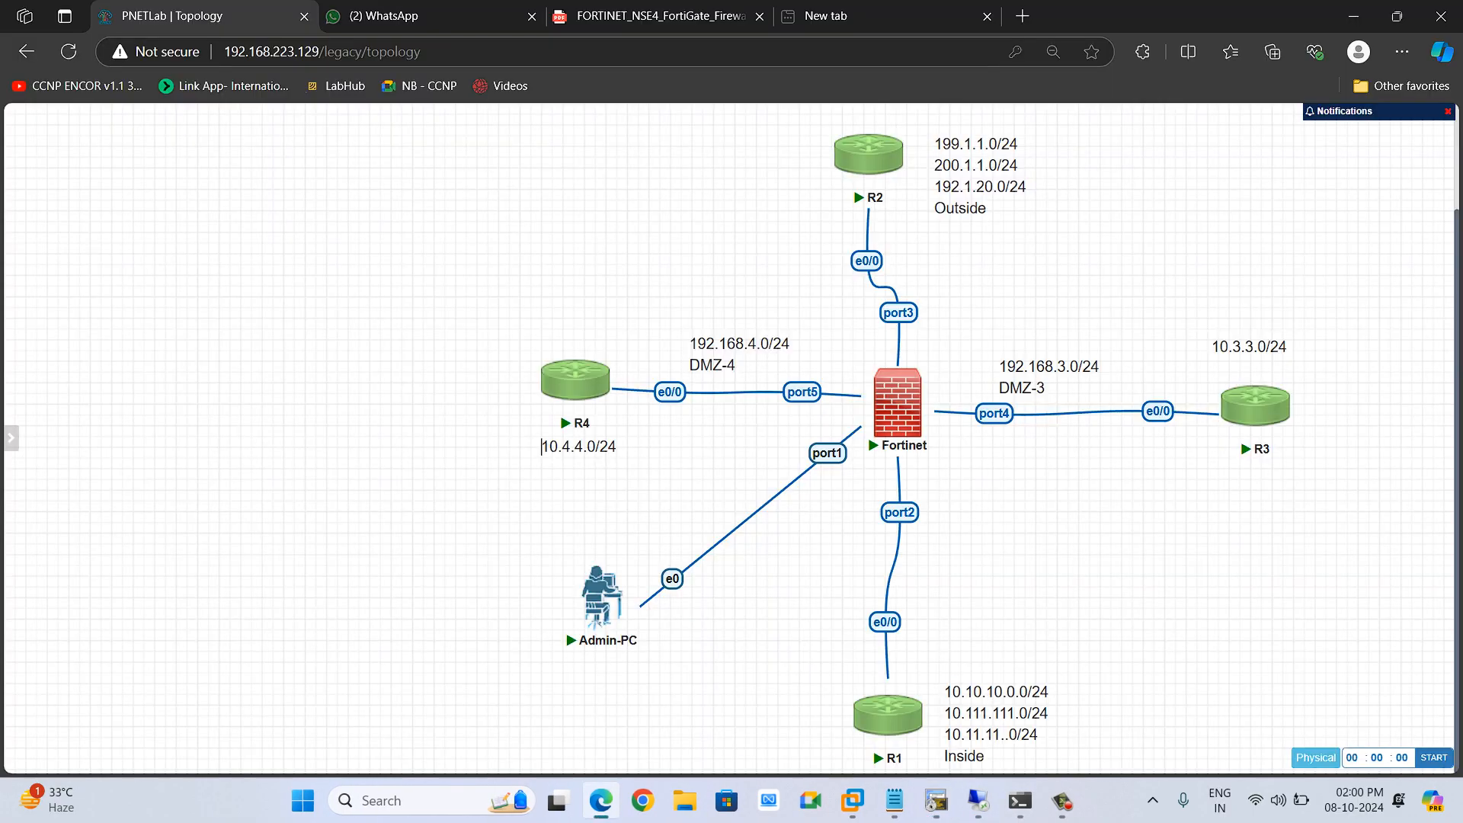
mouse_move(1020, 800)
click(936, 800)
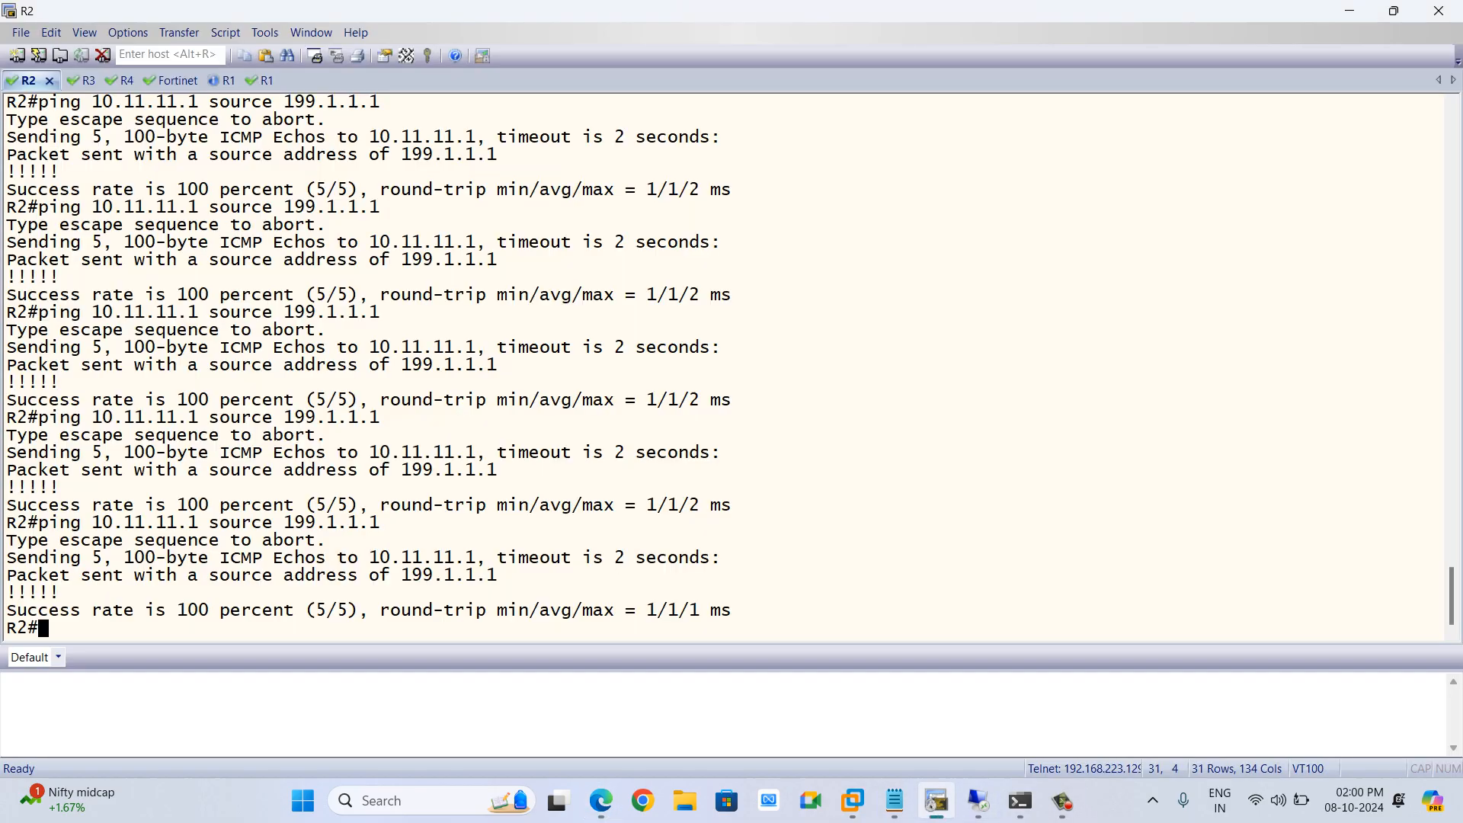
key(Return)
key(Return)
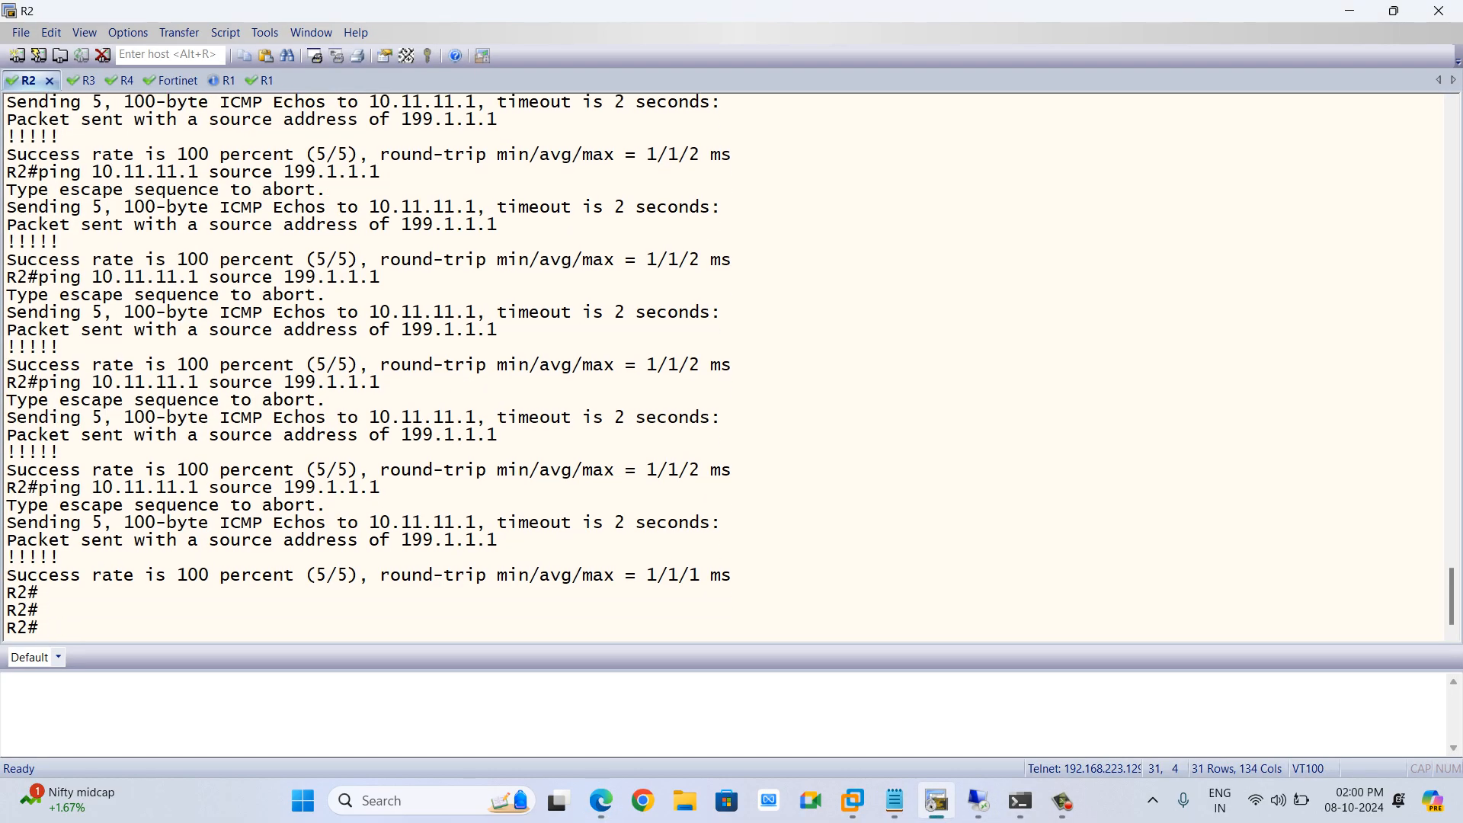
click(937, 800)
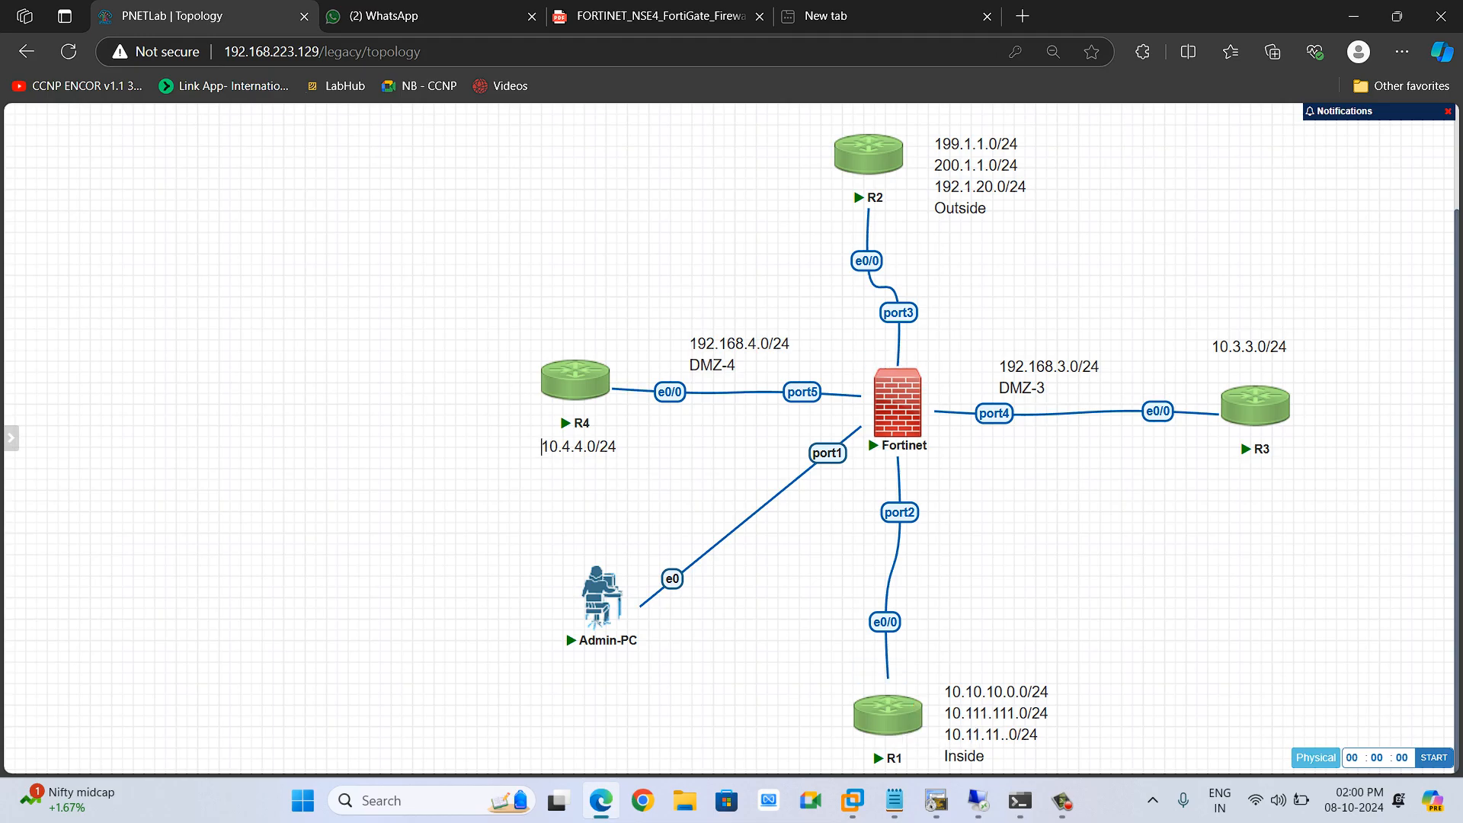
click(979, 800)
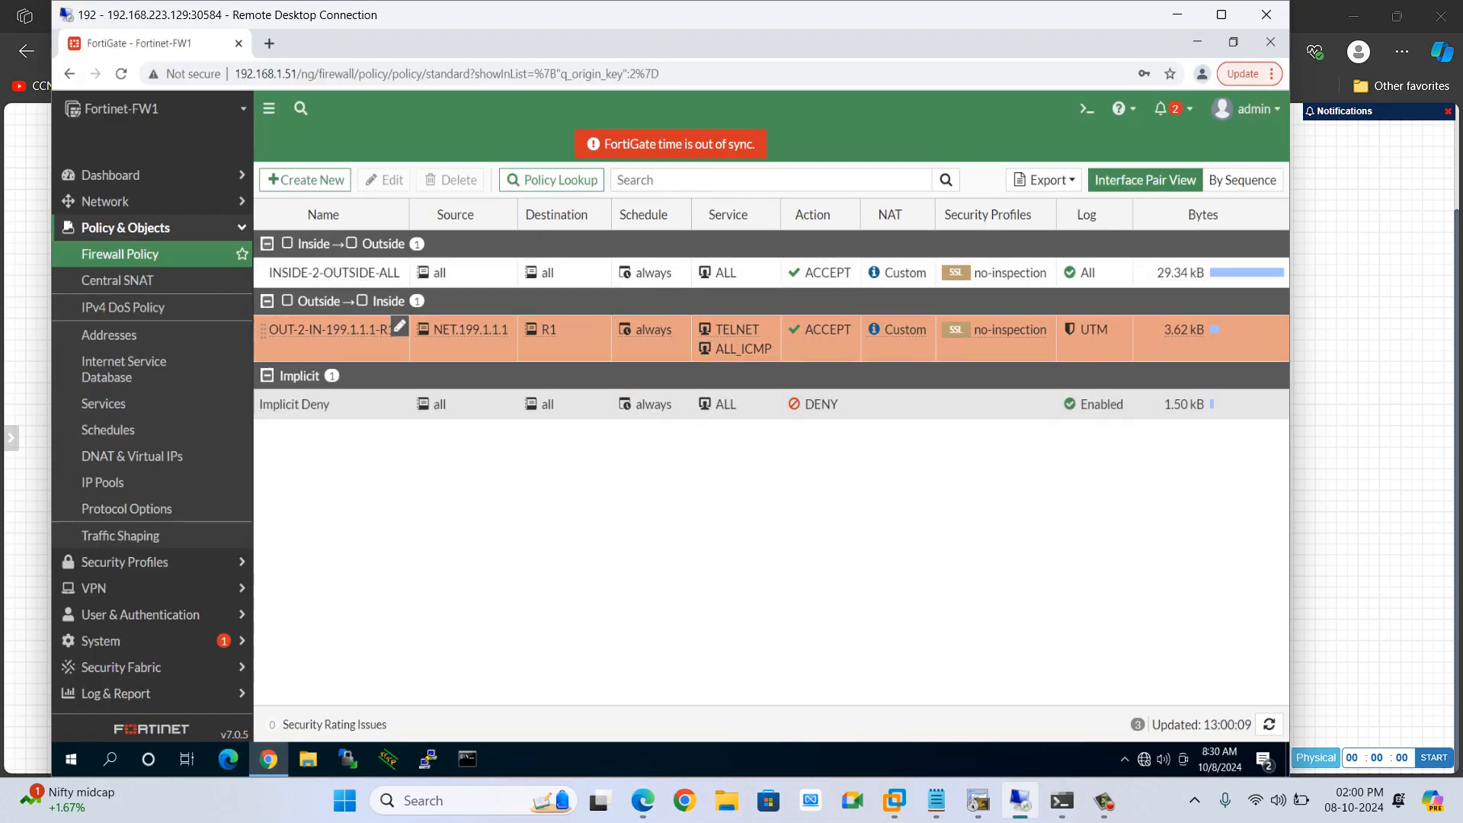
Open the Outside-to-Inside Central SNAT rule for NET.199.1.1.1 to R1 and launch its CLI editing console
click(114, 280)
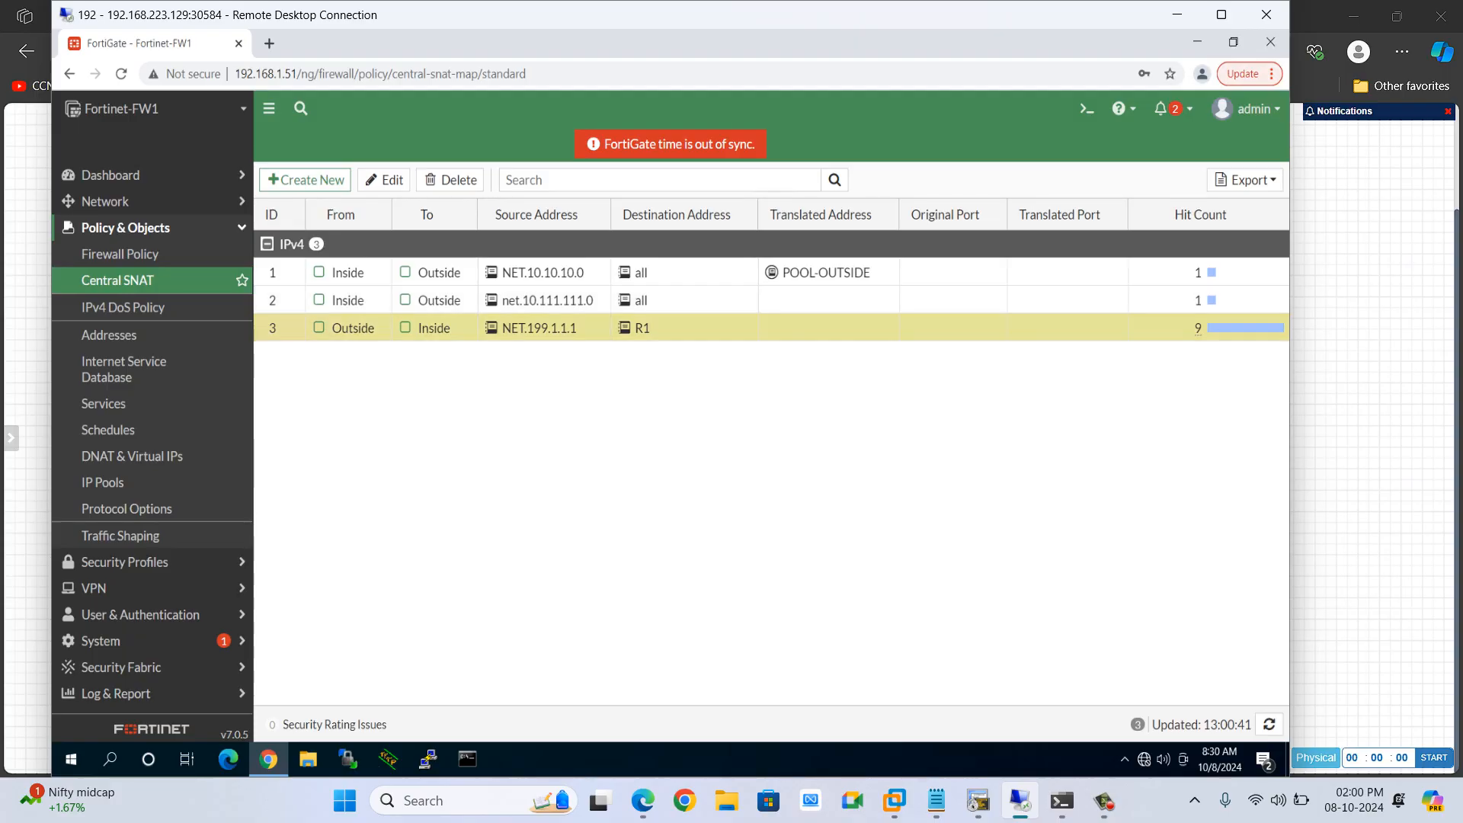
double_click(526, 327)
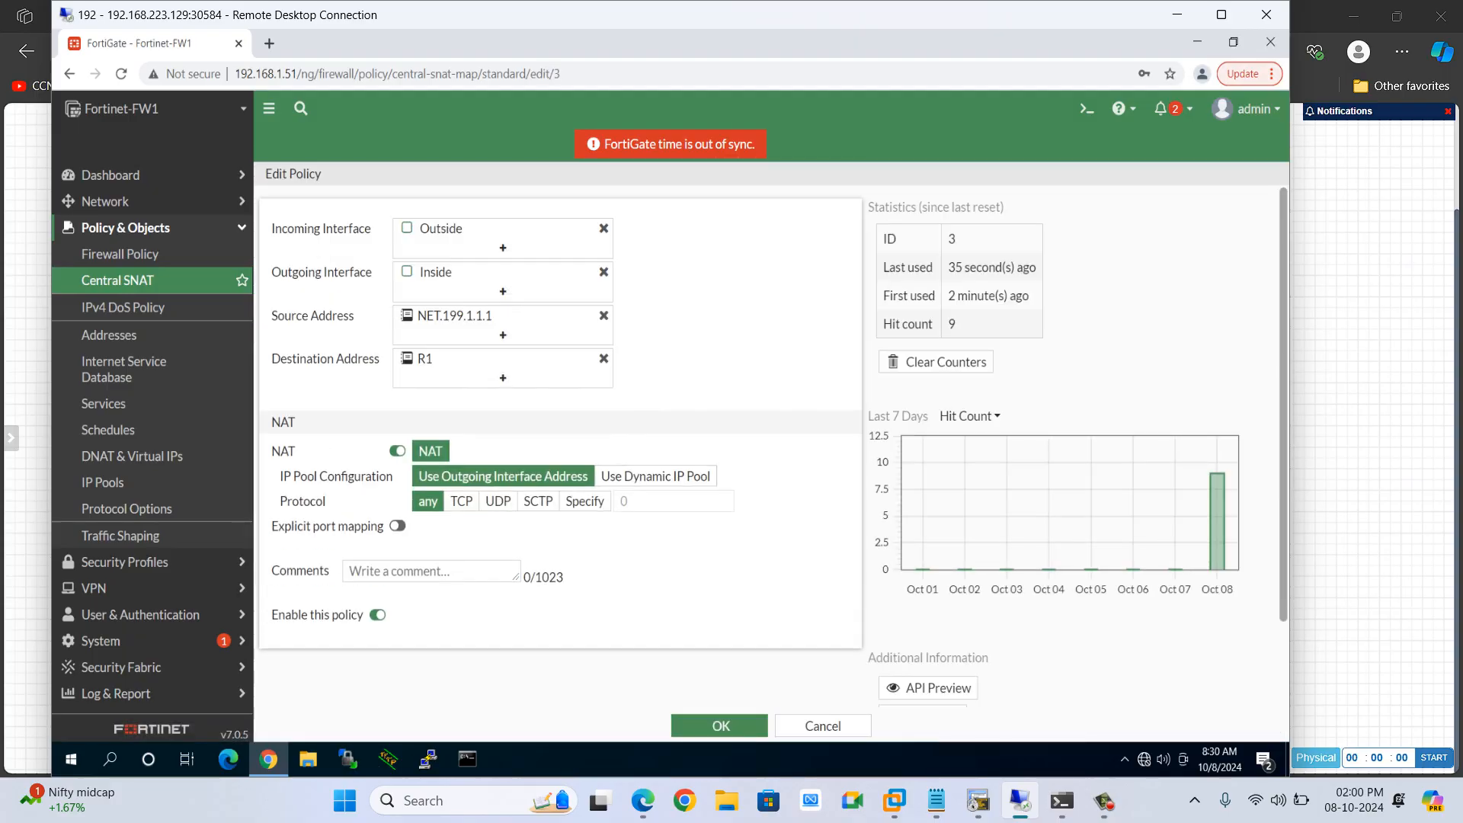
scroll(771, 446, down, 2)
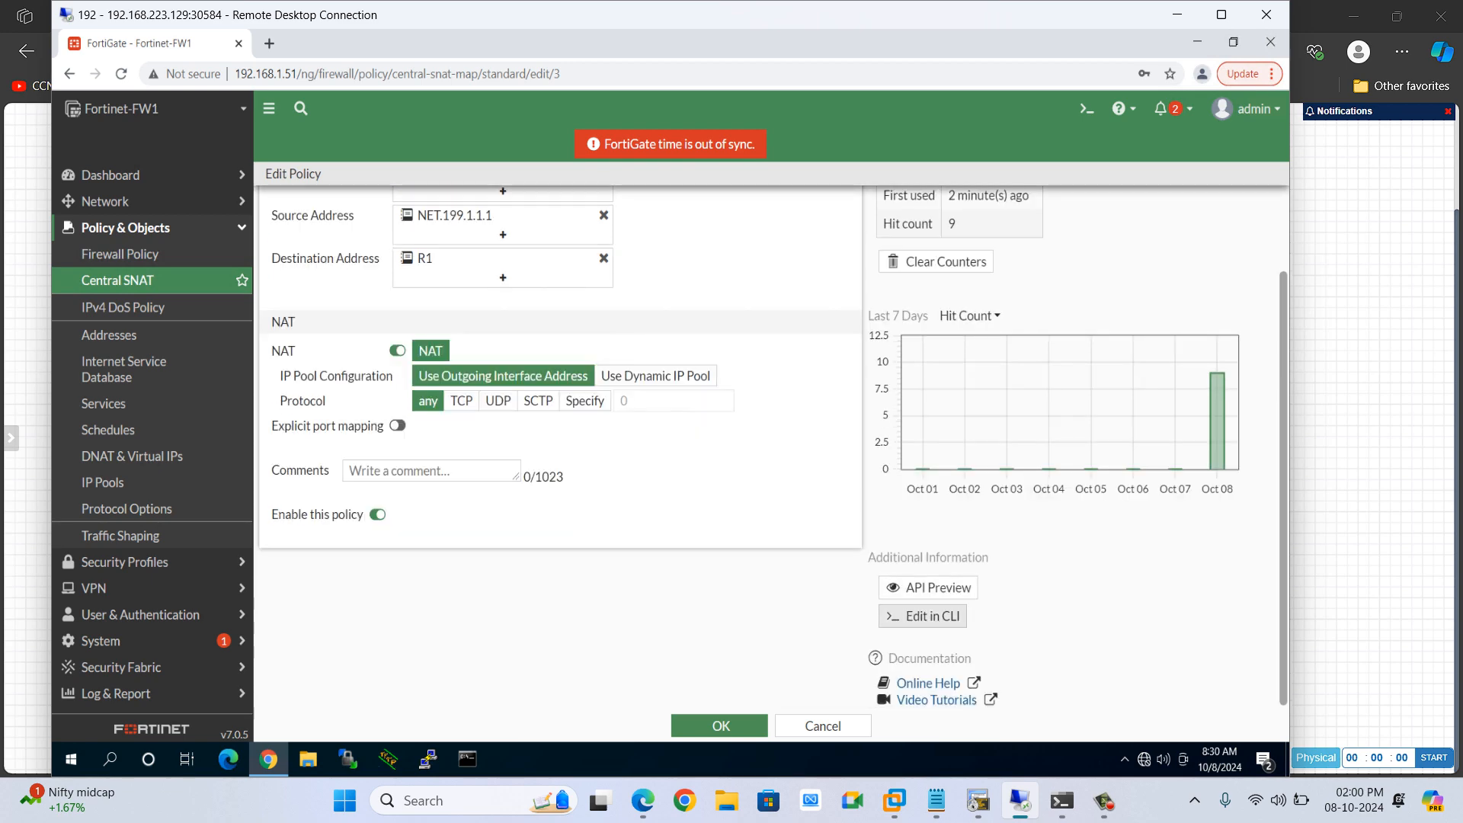
click(923, 616)
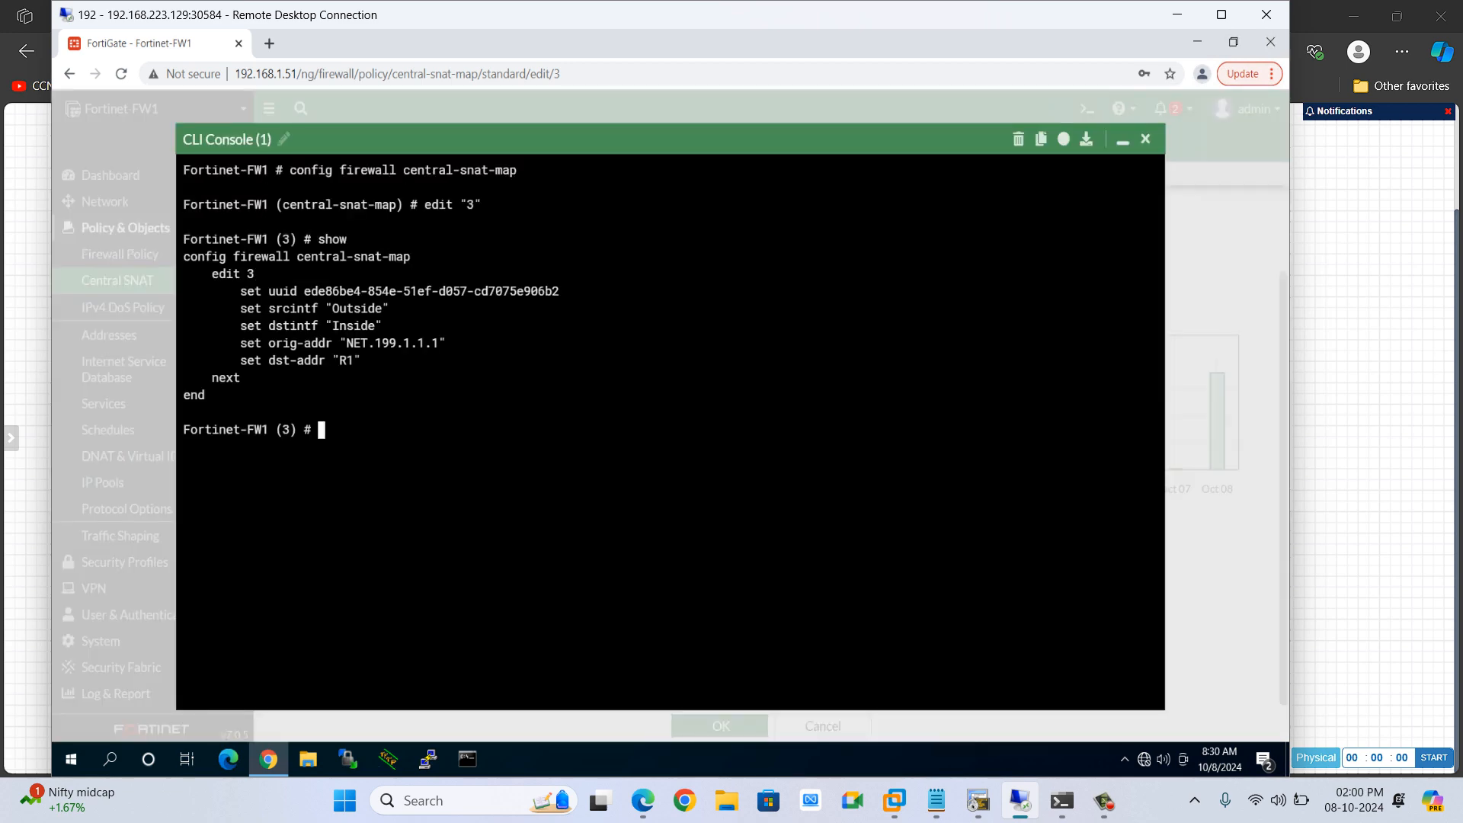
text(set nat-)
key(Tab)
key(BackSpace)
key(BackSpace)
key(BackSpace)
key(BackSpace)
key(BackSpace)
key(BackSpace)
key(BackSpace)
key(BackSpace)
key(BackSpace)
key(BackSpace)
key(BackSpace)
key(BackSpace)
key(BackSpace)
key(BackSpace)
click(1146, 139)
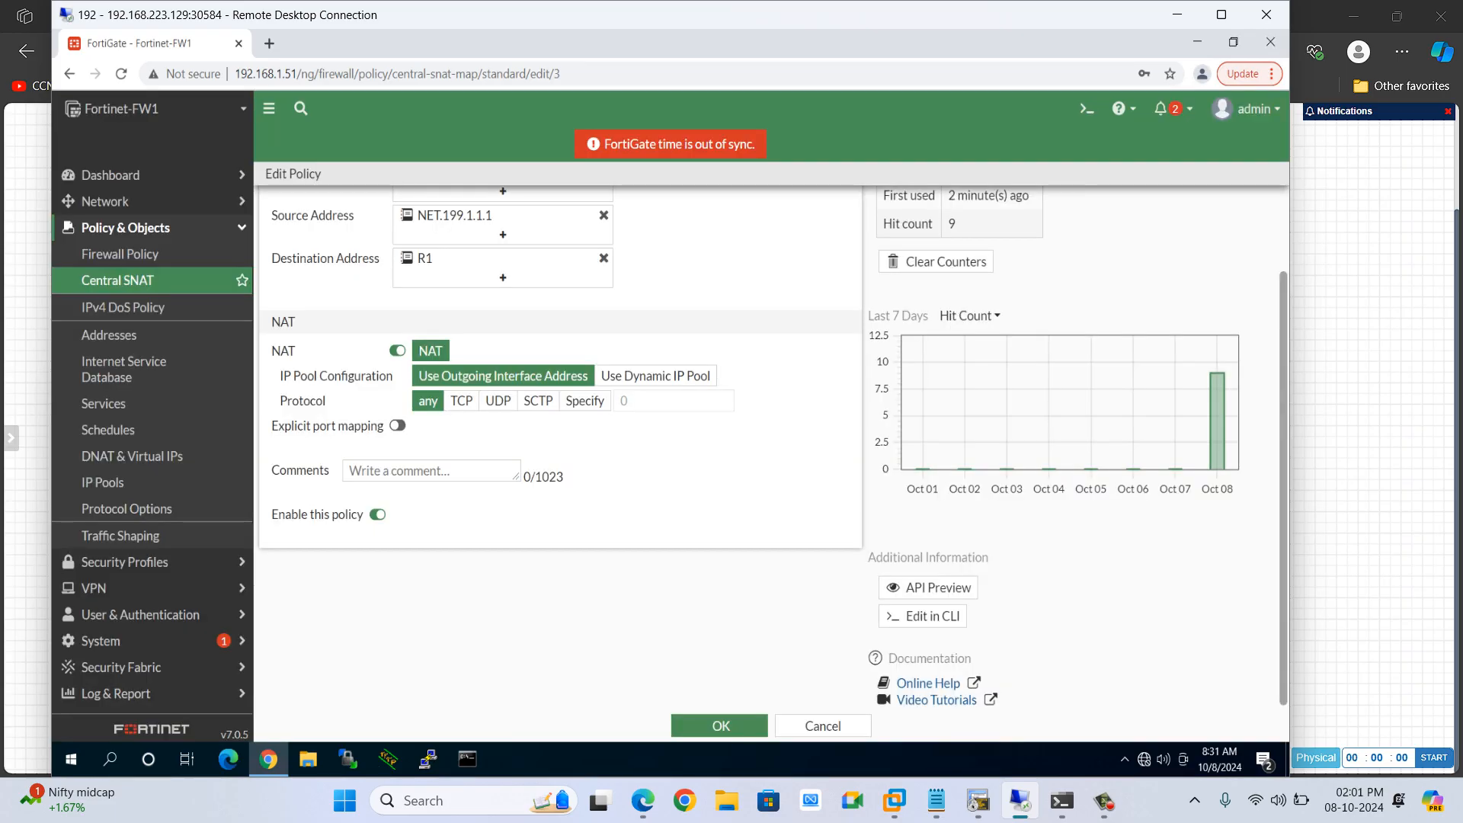
Open the Network Interfaces list from the Central SNAT rule editor
scroll(498, 401, up, 2)
scroll(621, 404, down, 1)
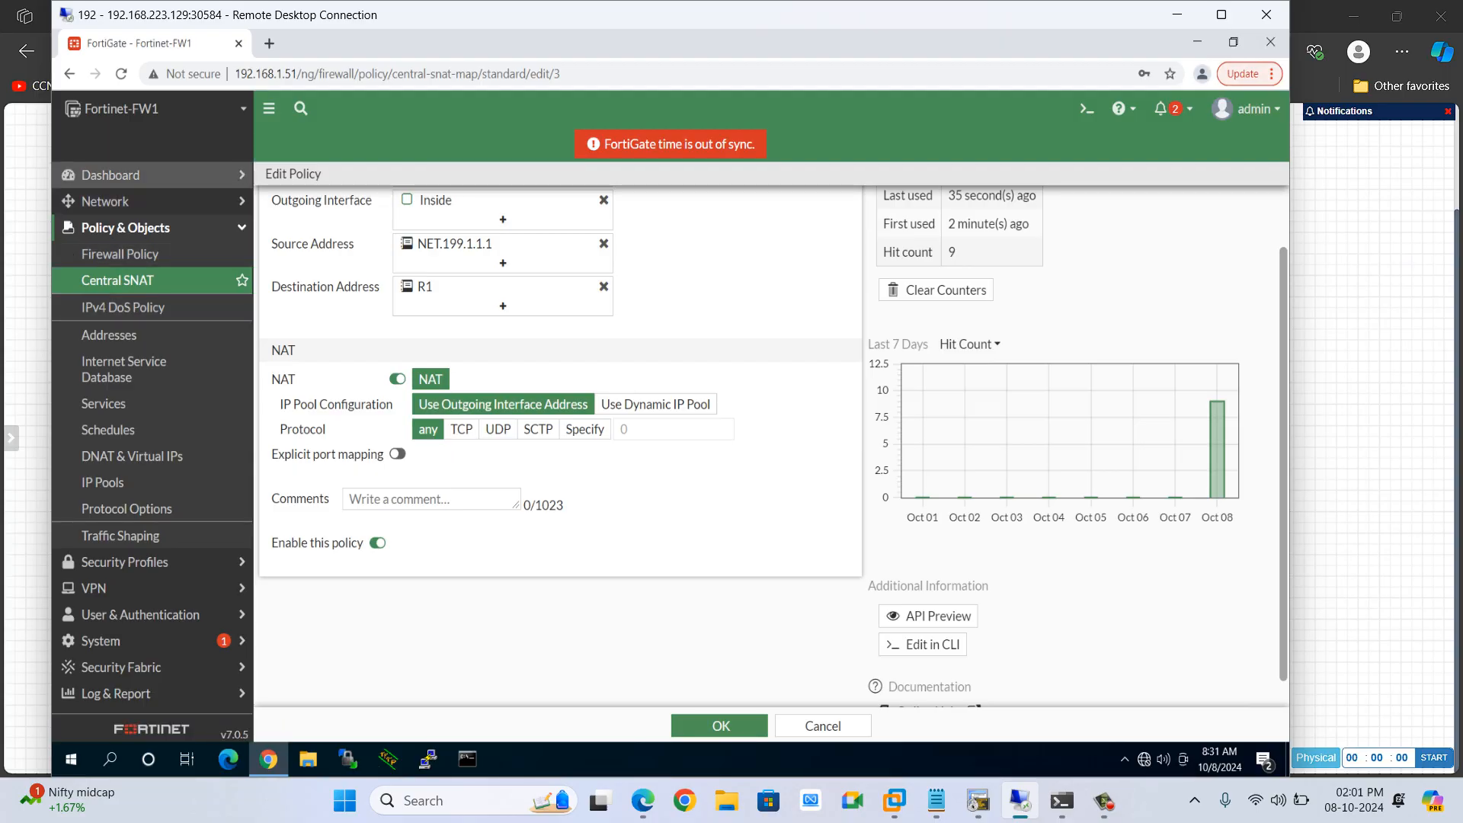
click(105, 202)
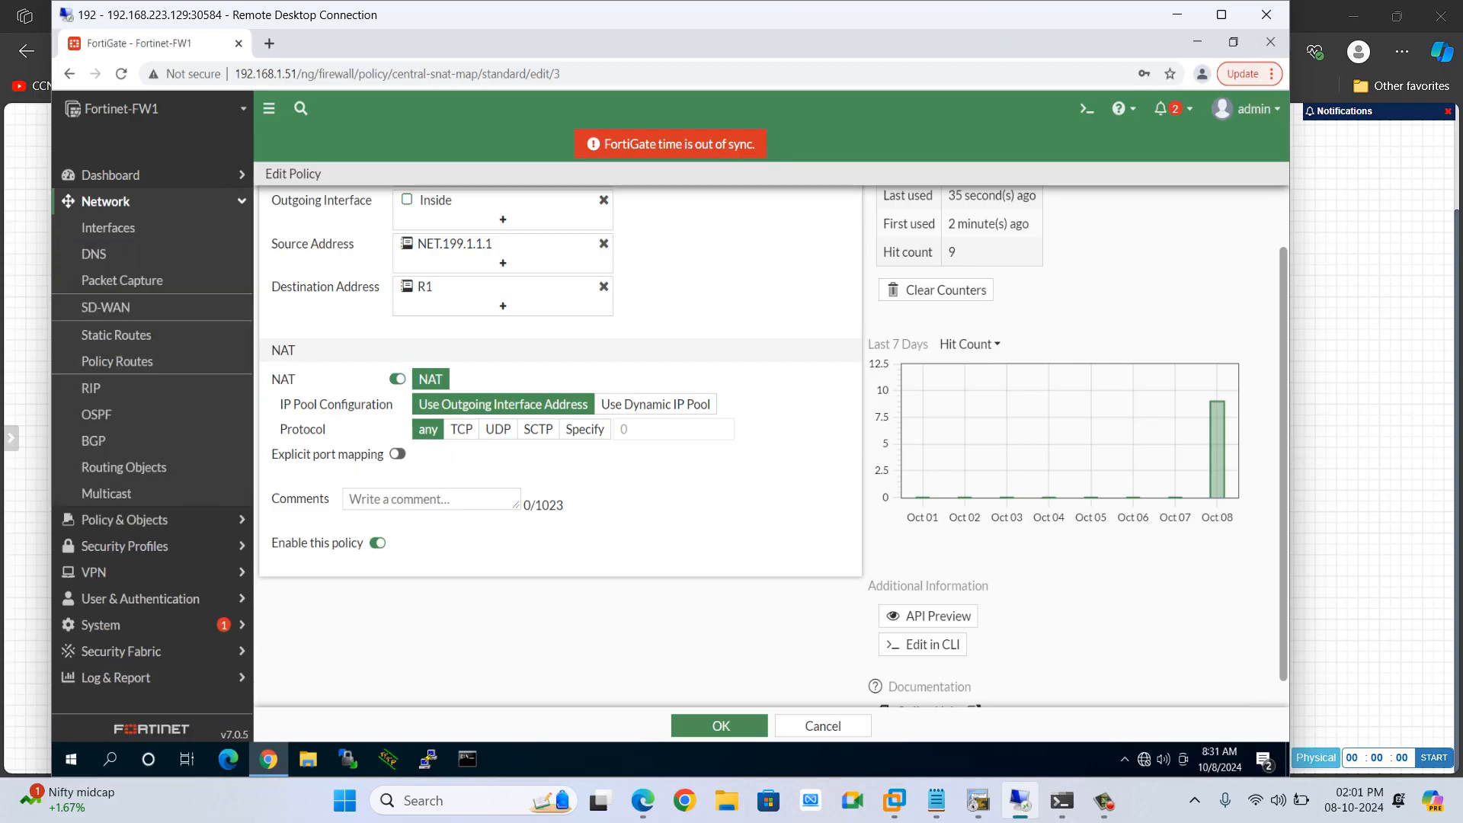
click(108, 228)
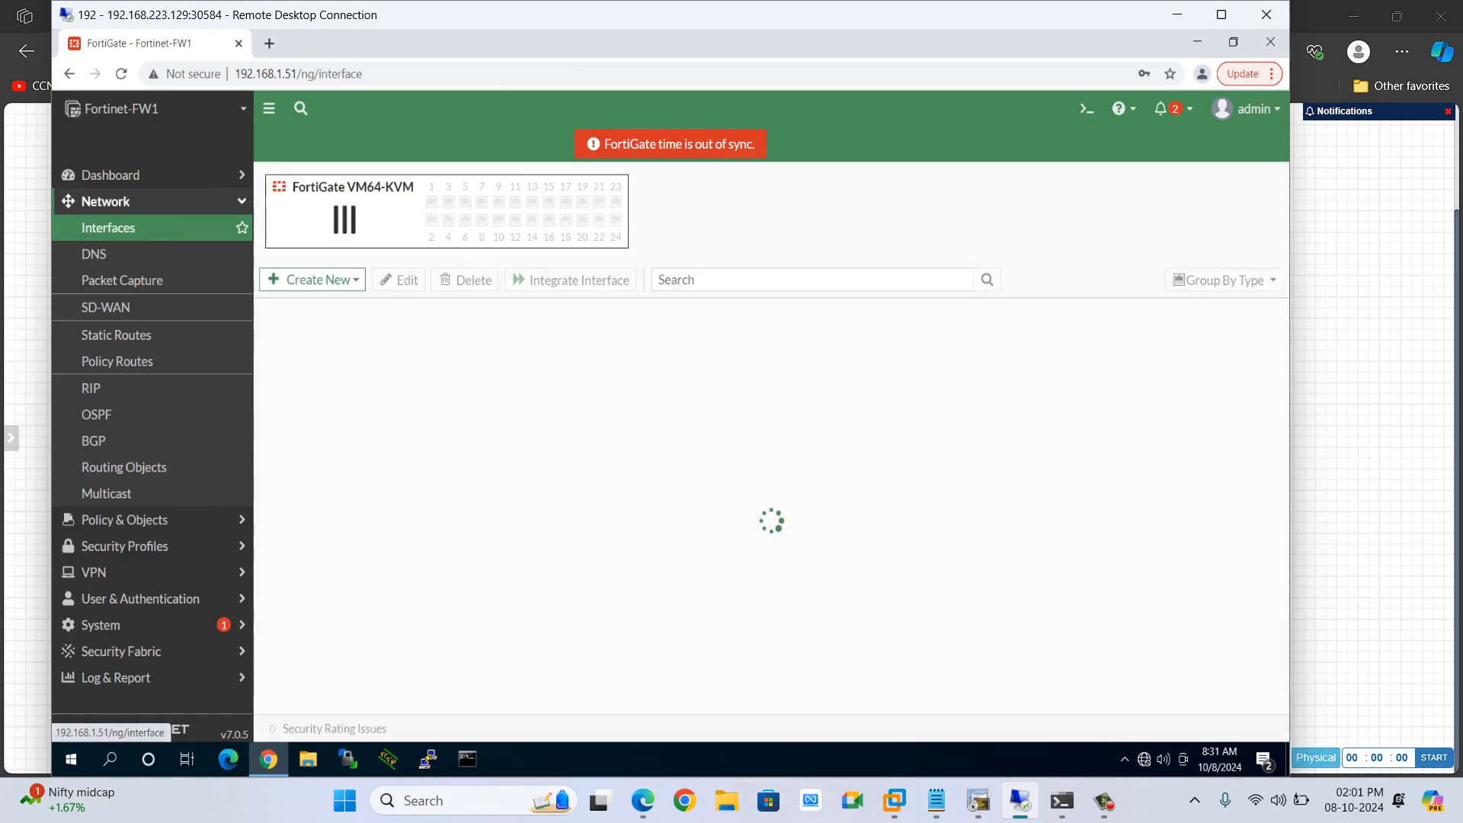
Set the DMZ-3 (port4) interface's role to Undefined and save the interface
scroll(610, 583, down, 4)
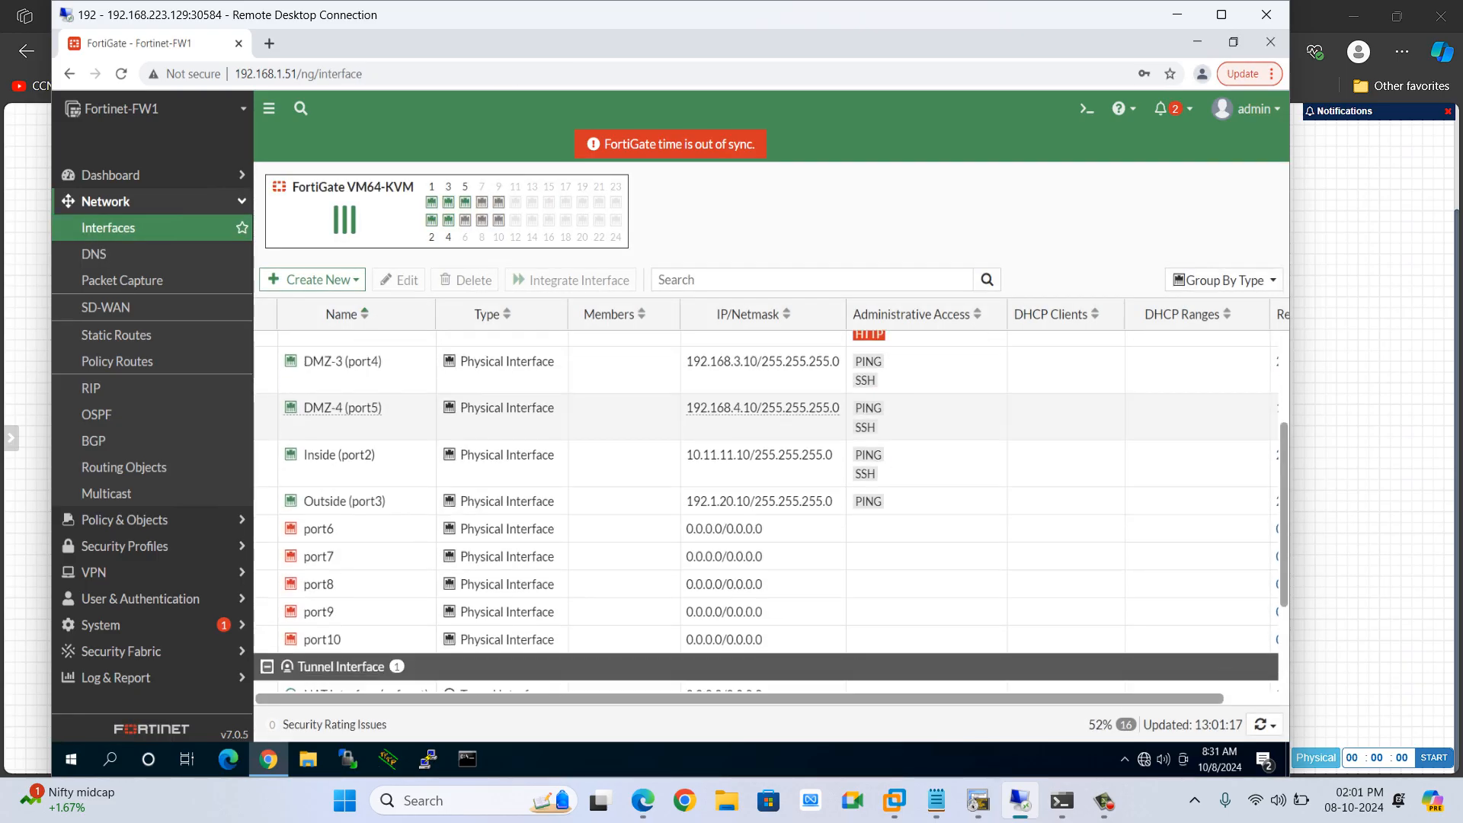
scroll(610, 583, up, 3)
scroll(762, 526, up, 1)
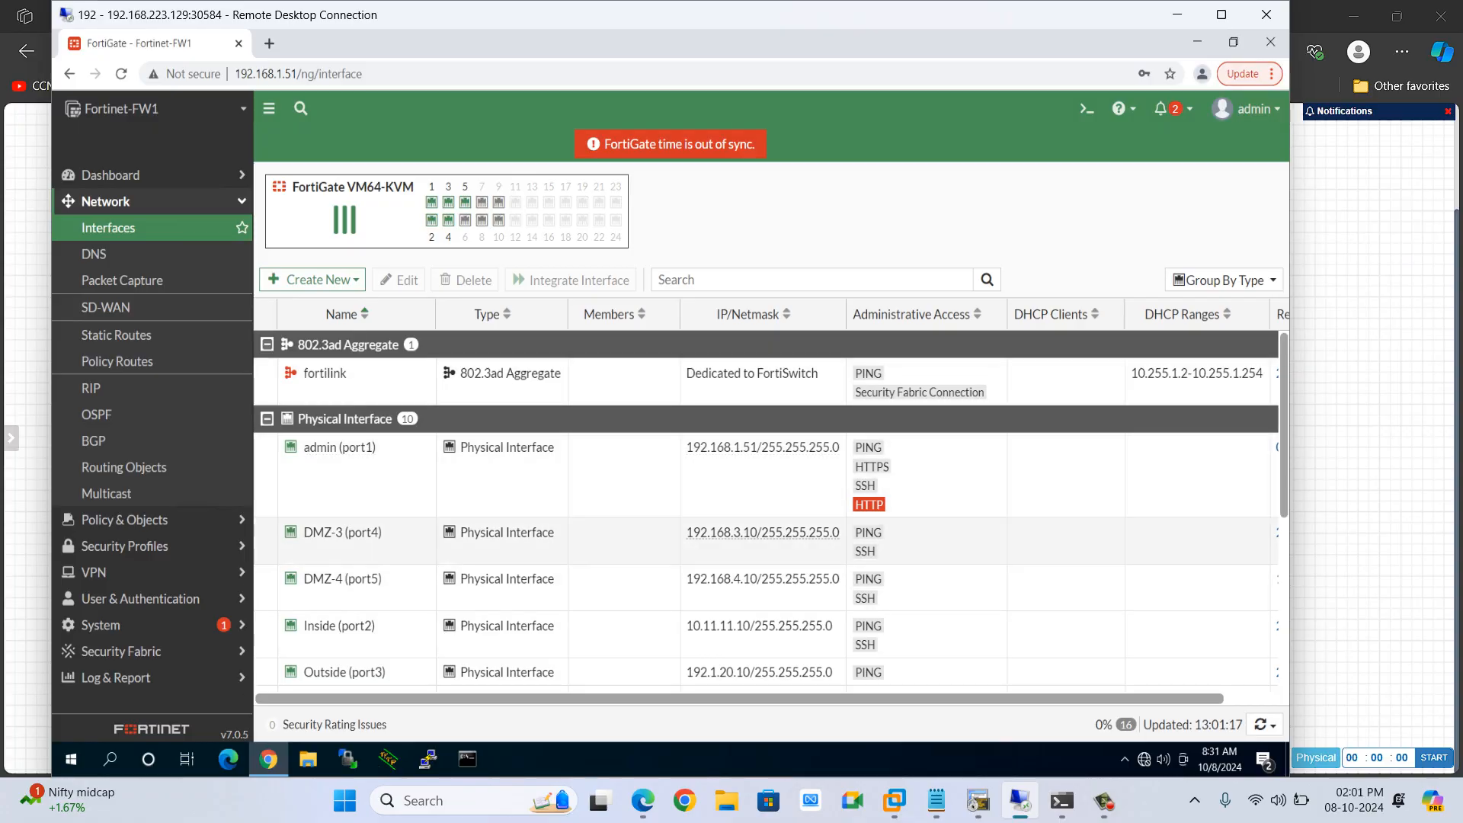
double_click(320, 532)
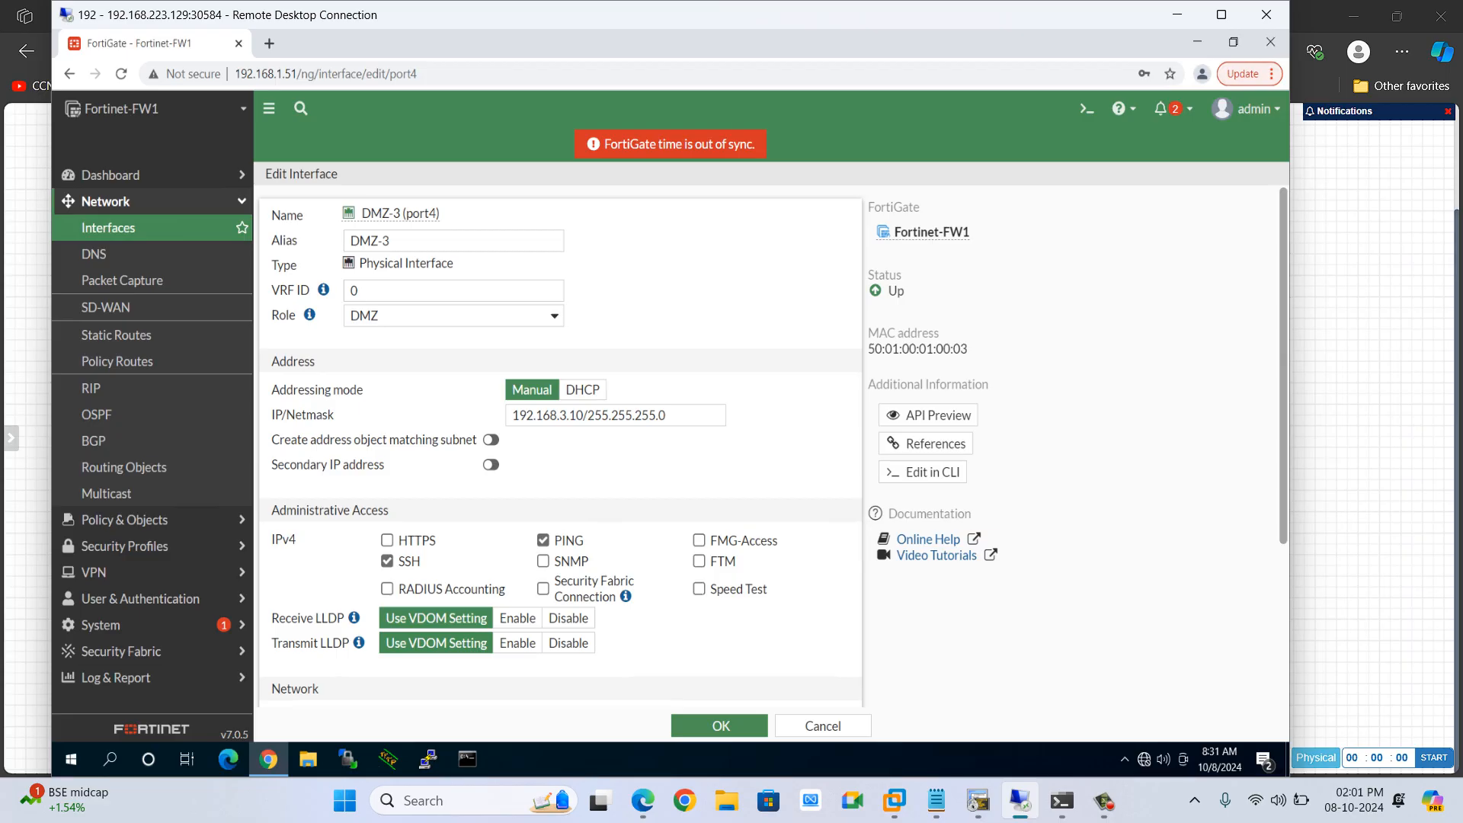
click(1178, 14)
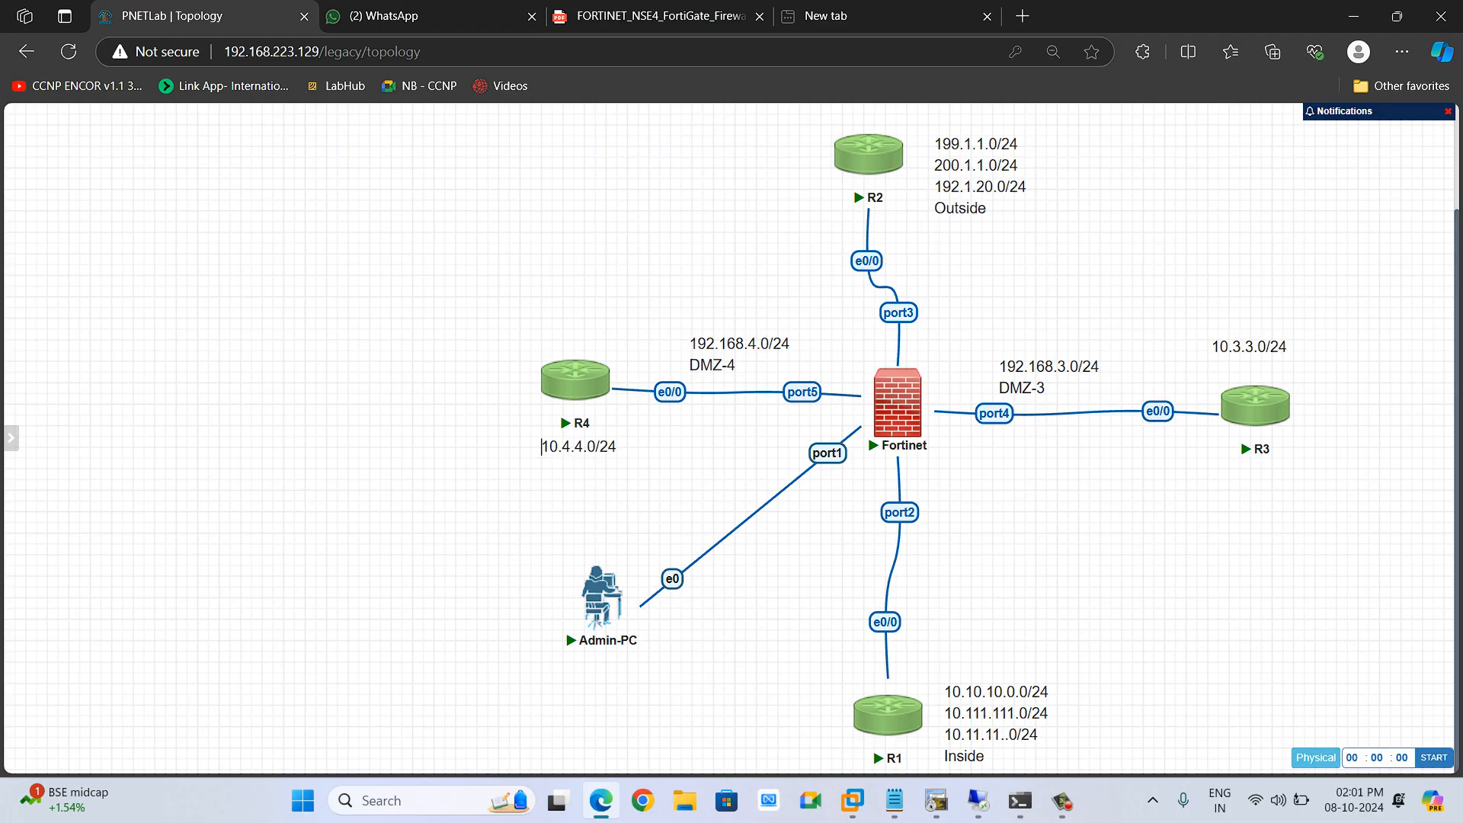
mouse_move(979, 800)
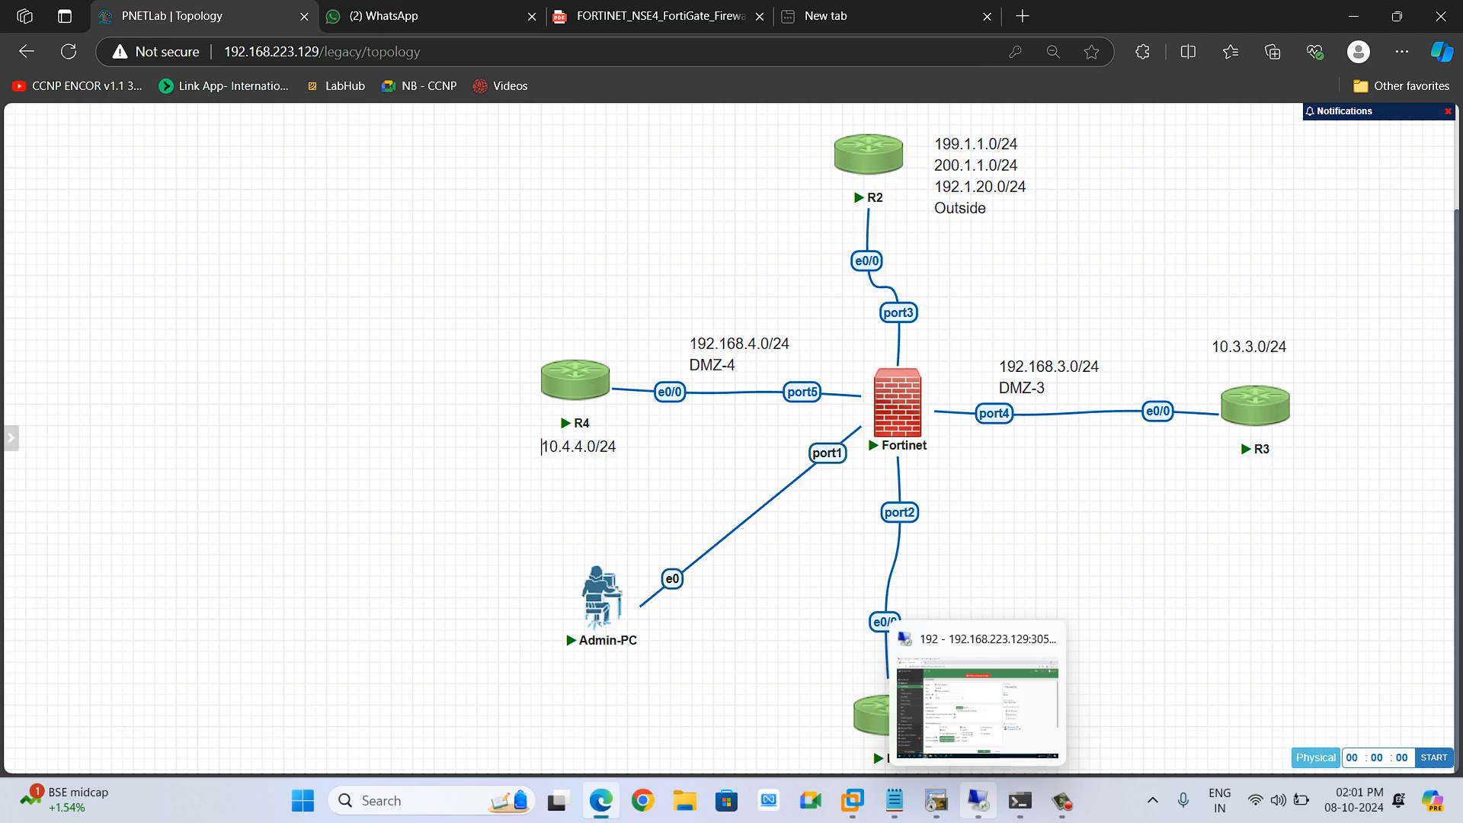
click(978, 709)
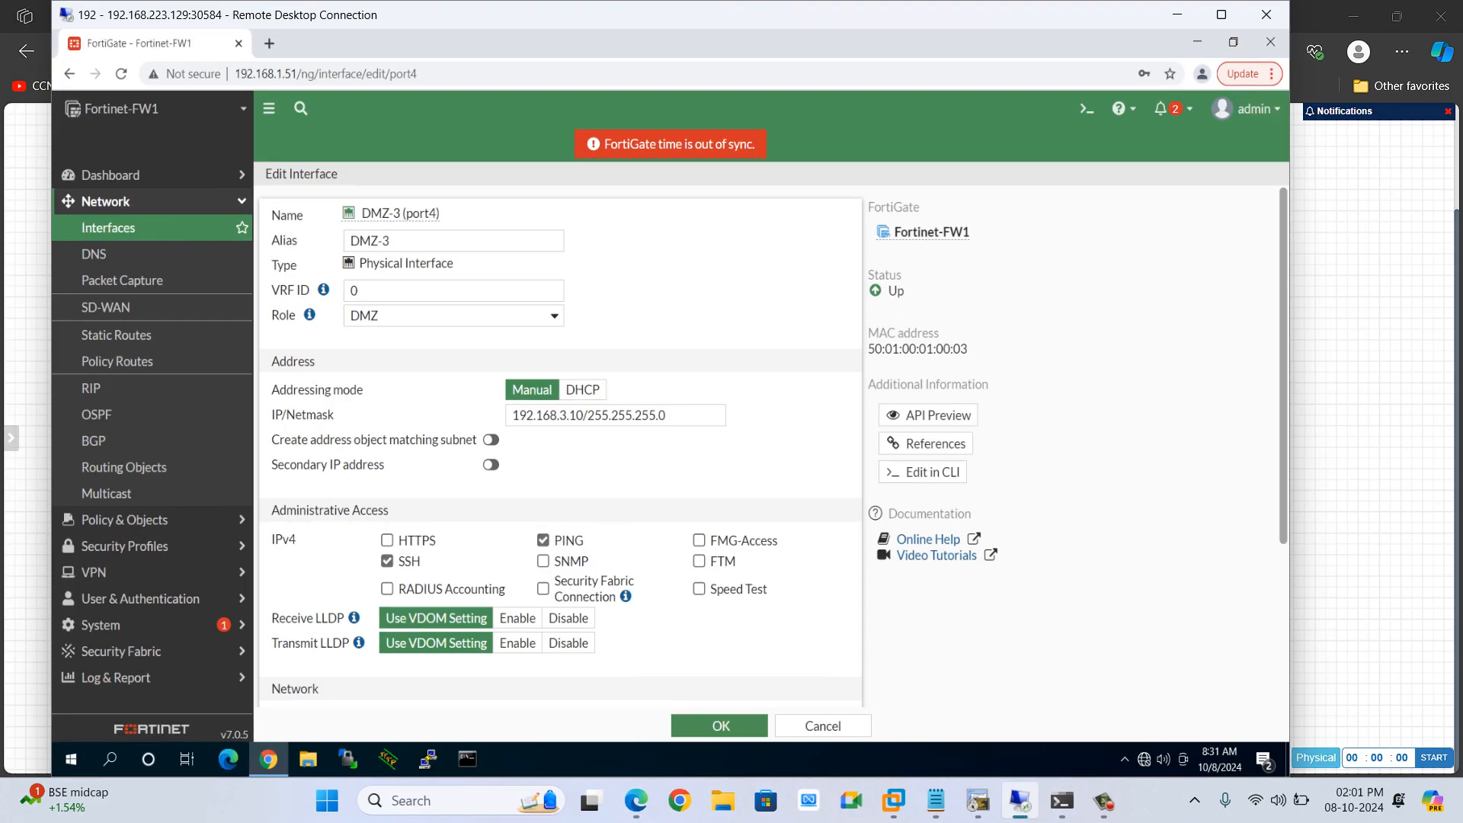
click(454, 315)
click(380, 384)
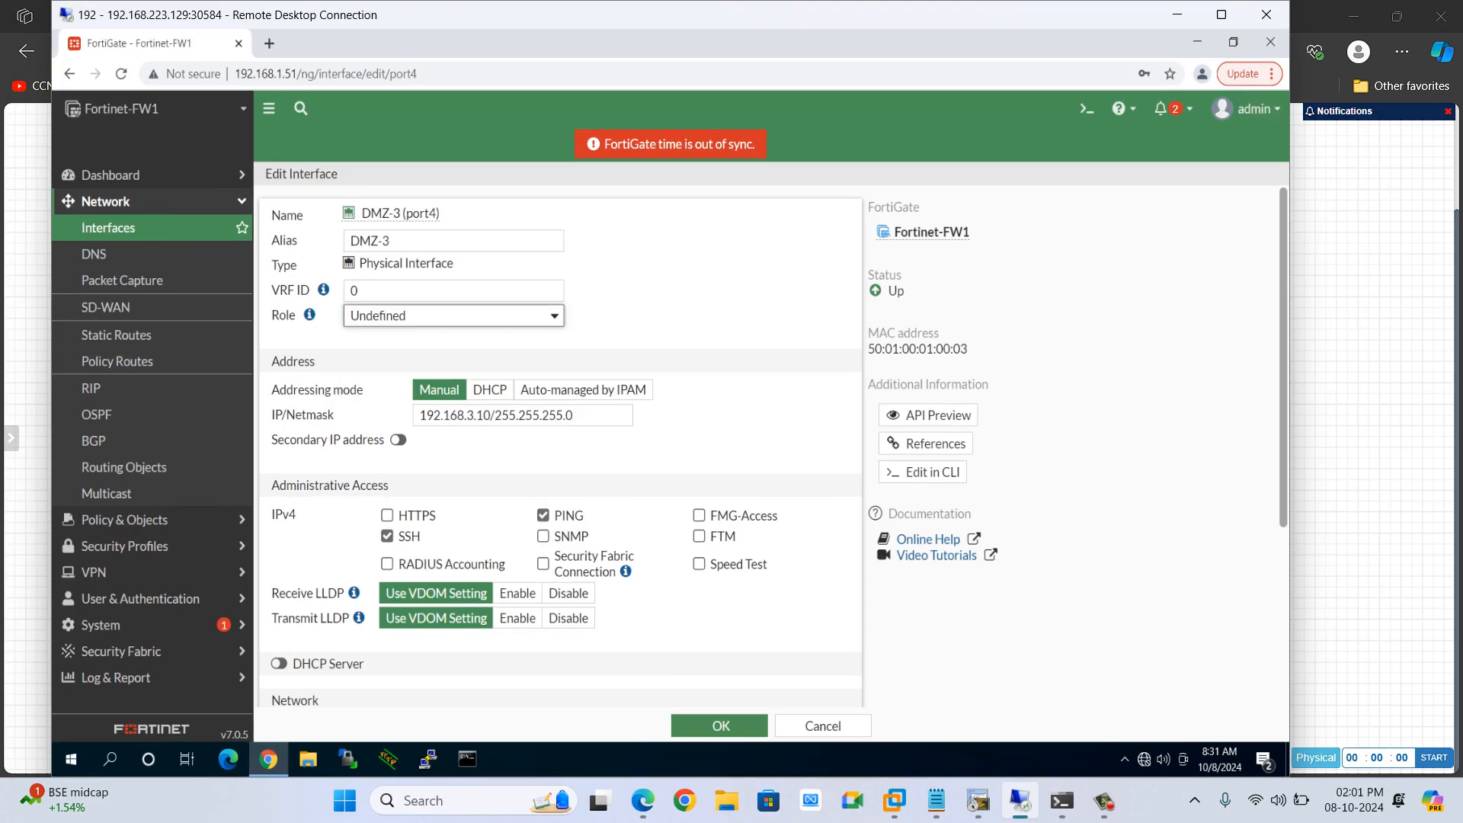
click(720, 725)
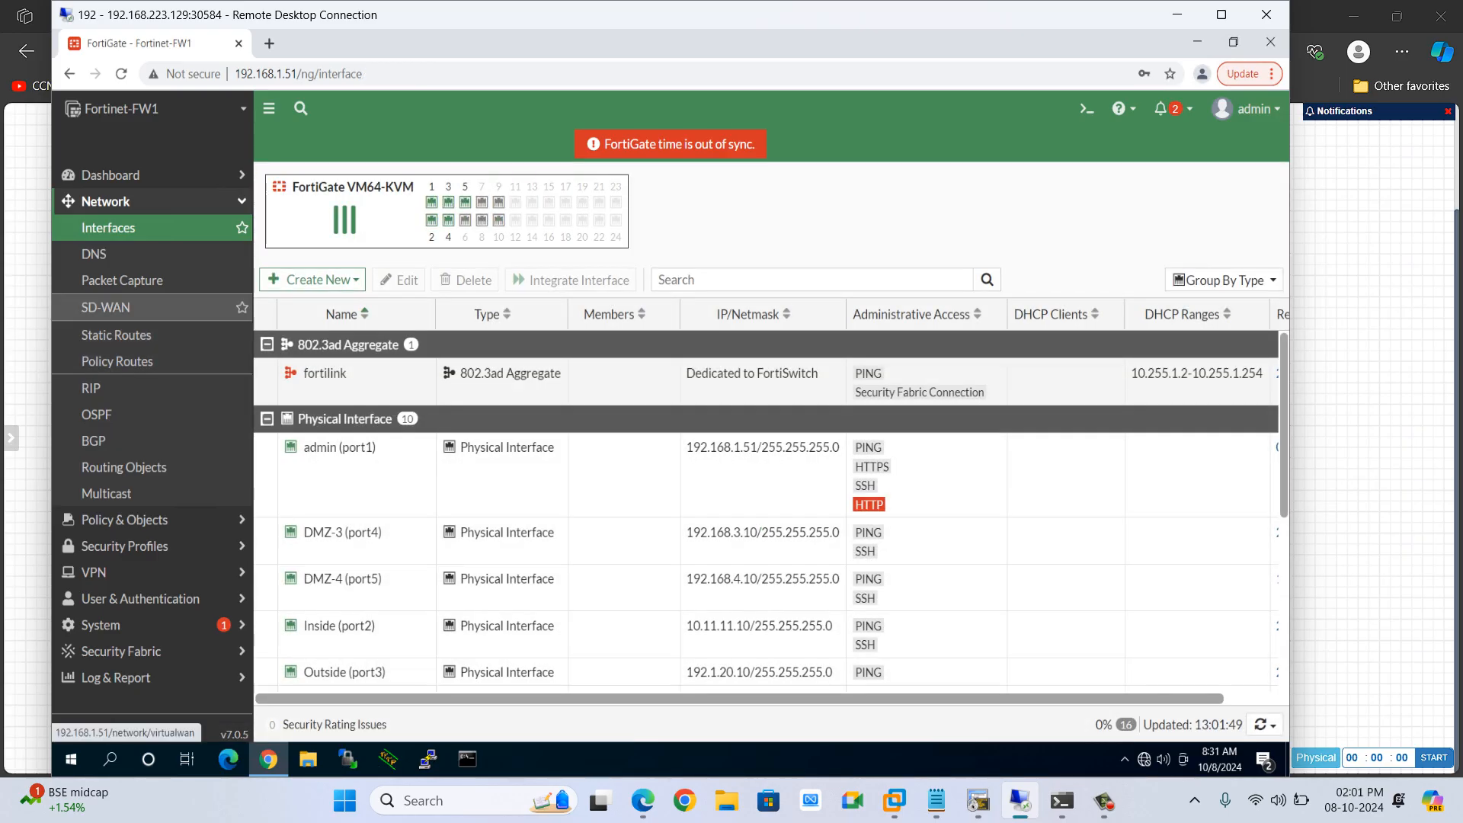
Change the Inside (port2) interface's role to WAN and save it
scroll(762, 617, down, 1)
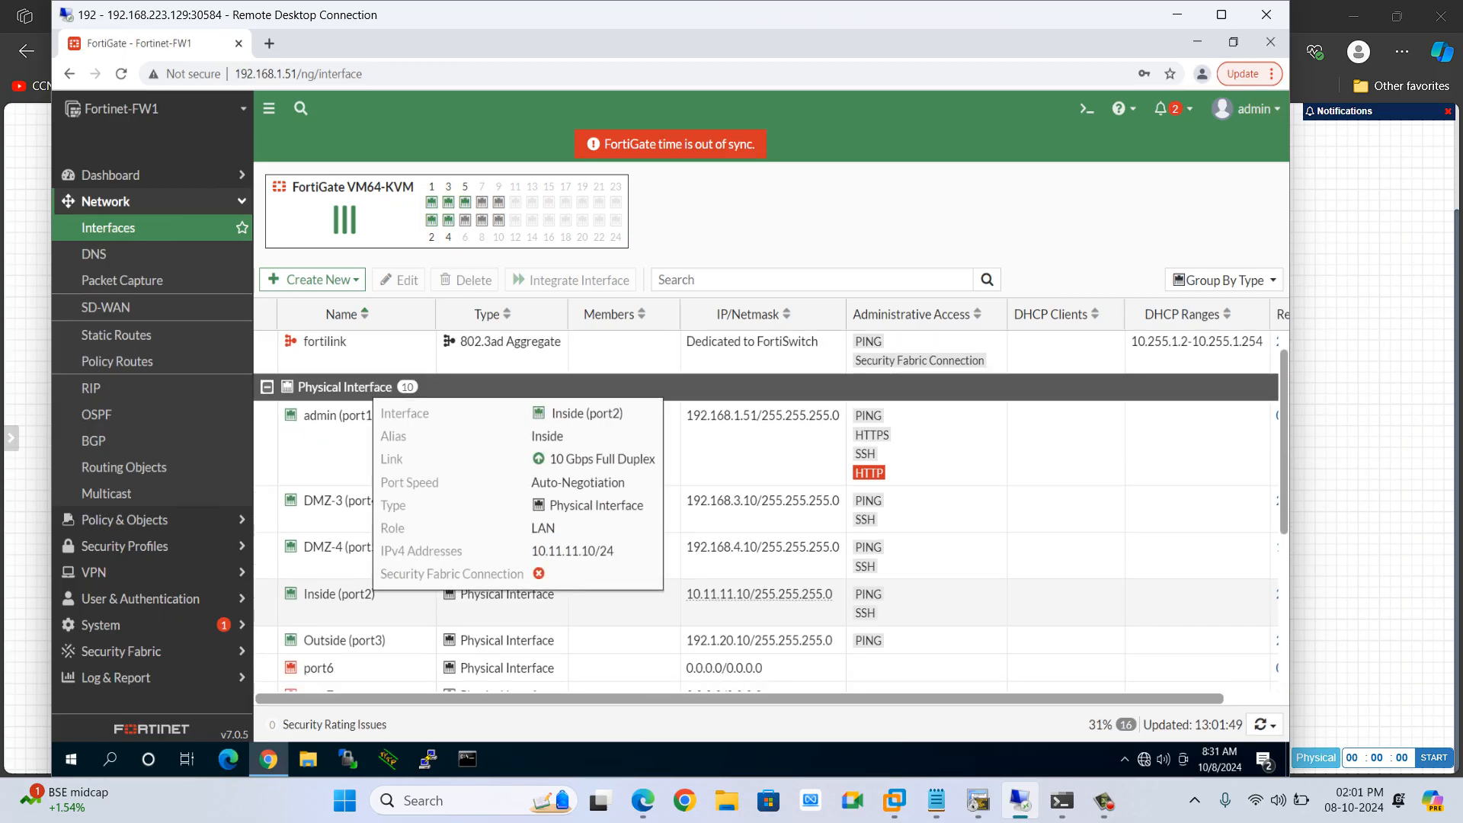
mouse_move(344, 640)
click(324, 602)
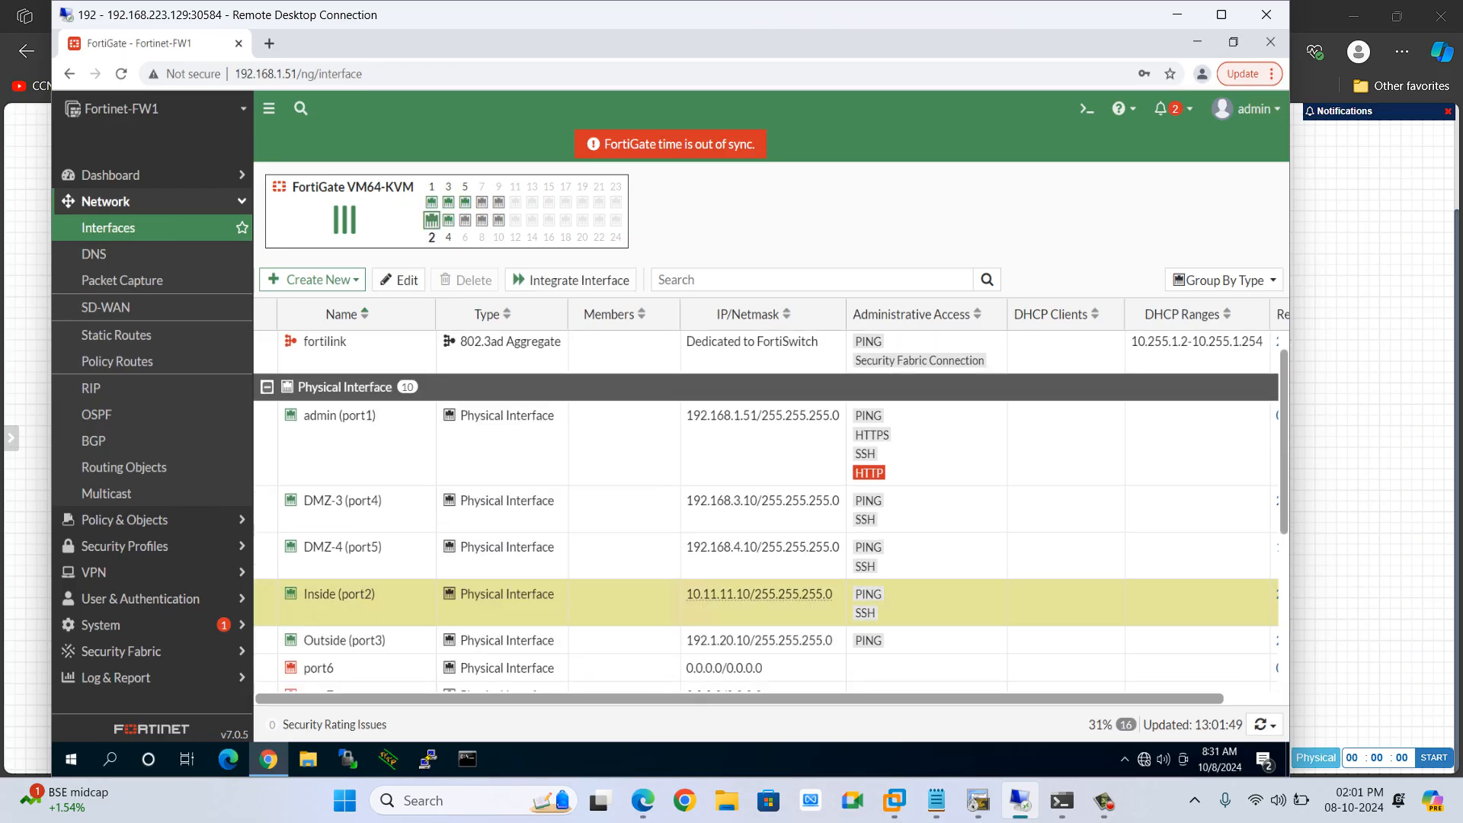
double_click(324, 598)
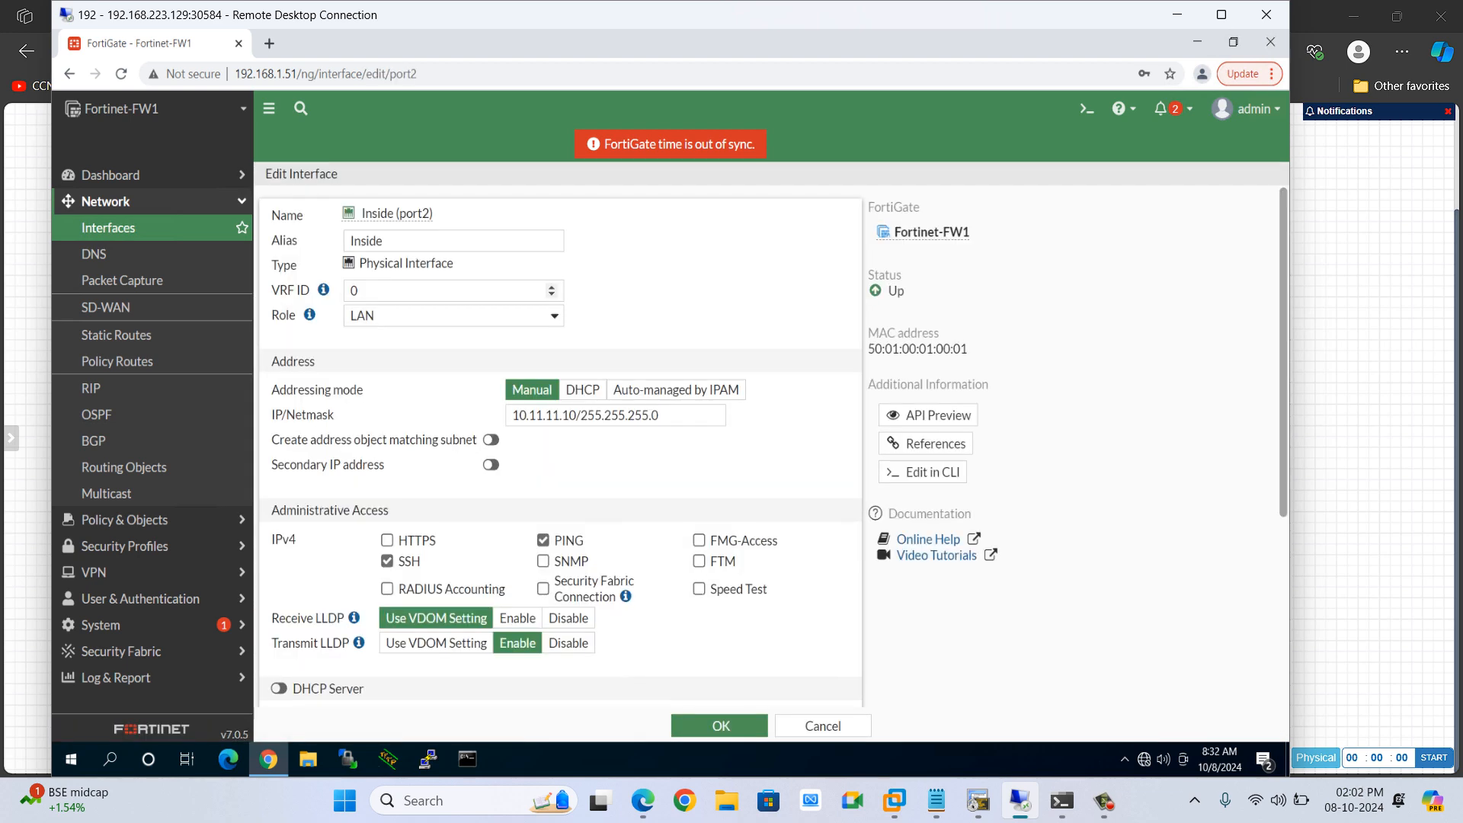
click(553, 316)
click(454, 351)
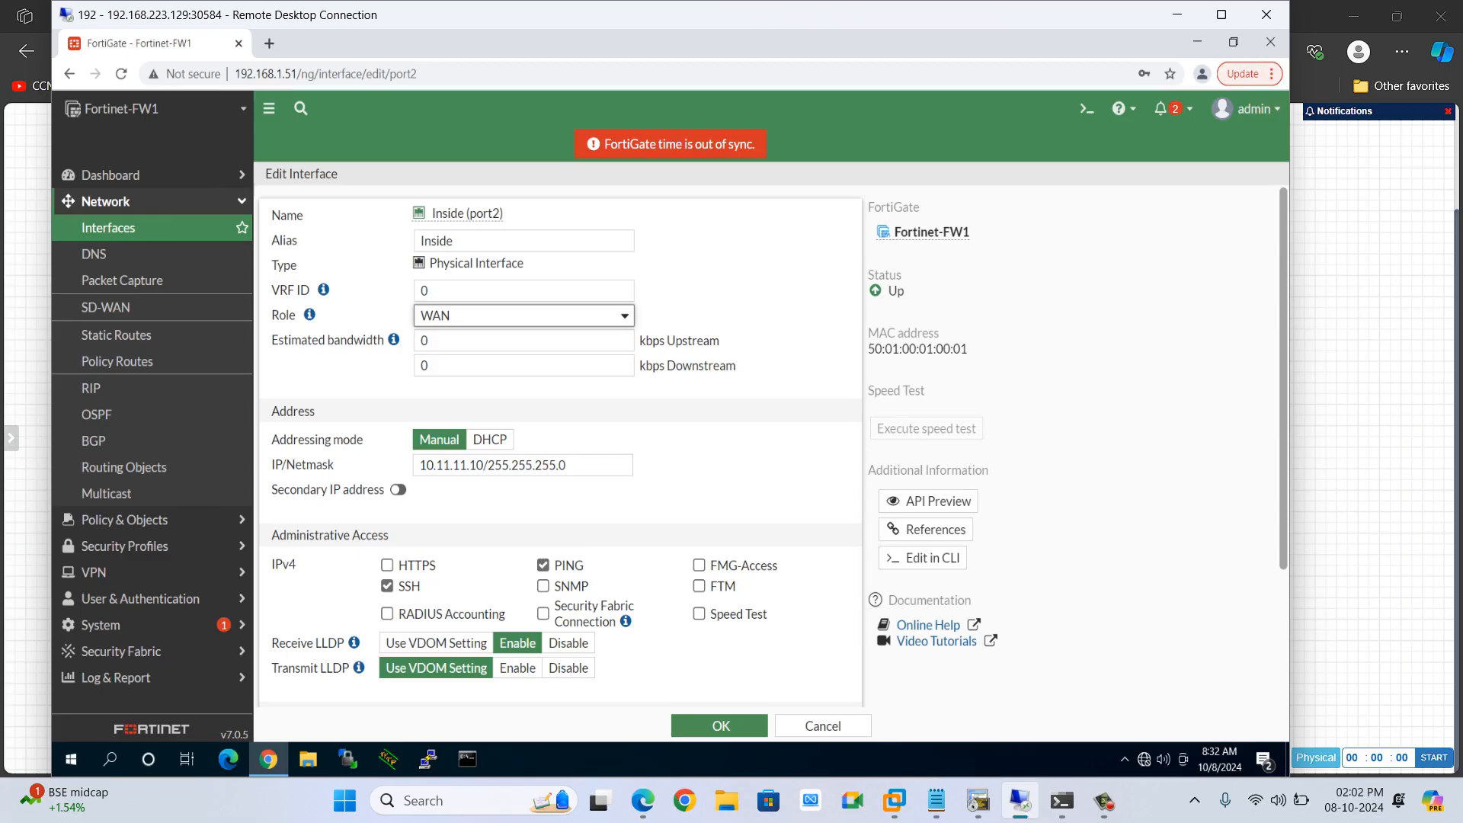
click(719, 725)
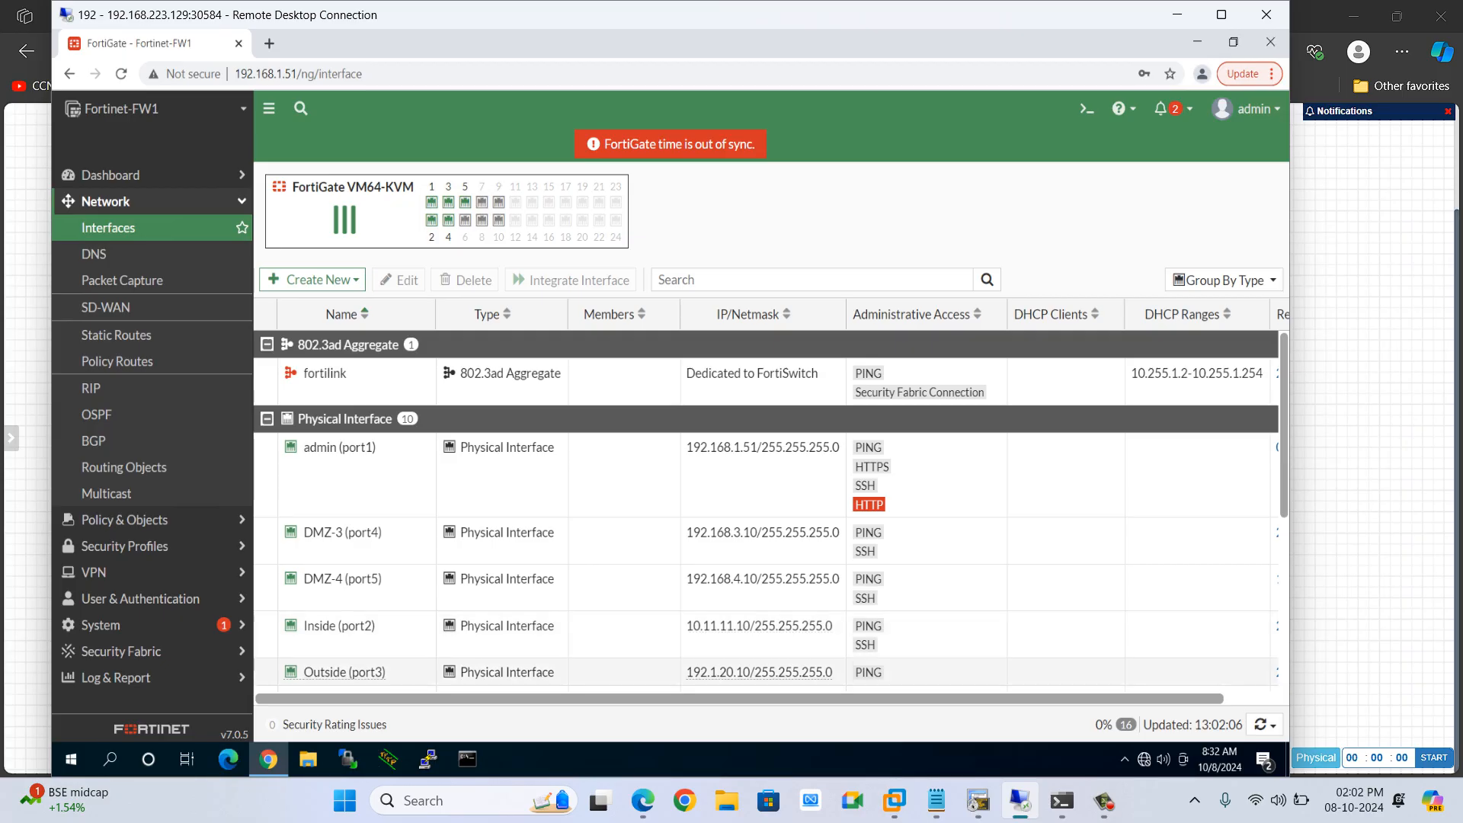
Change the Outside (port3) interface's role to LAN and save it
double_click(343, 672)
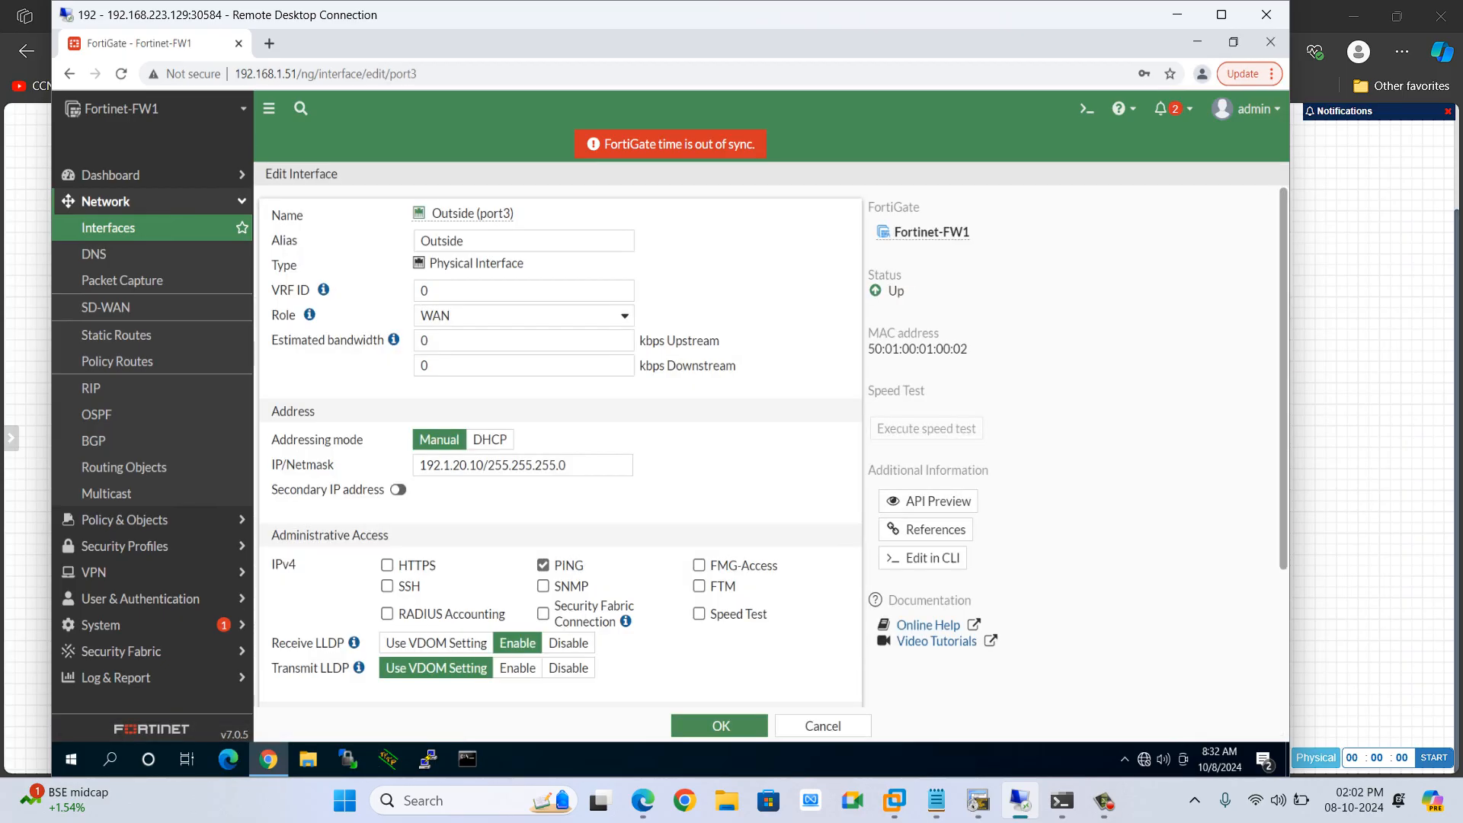
click(554, 315)
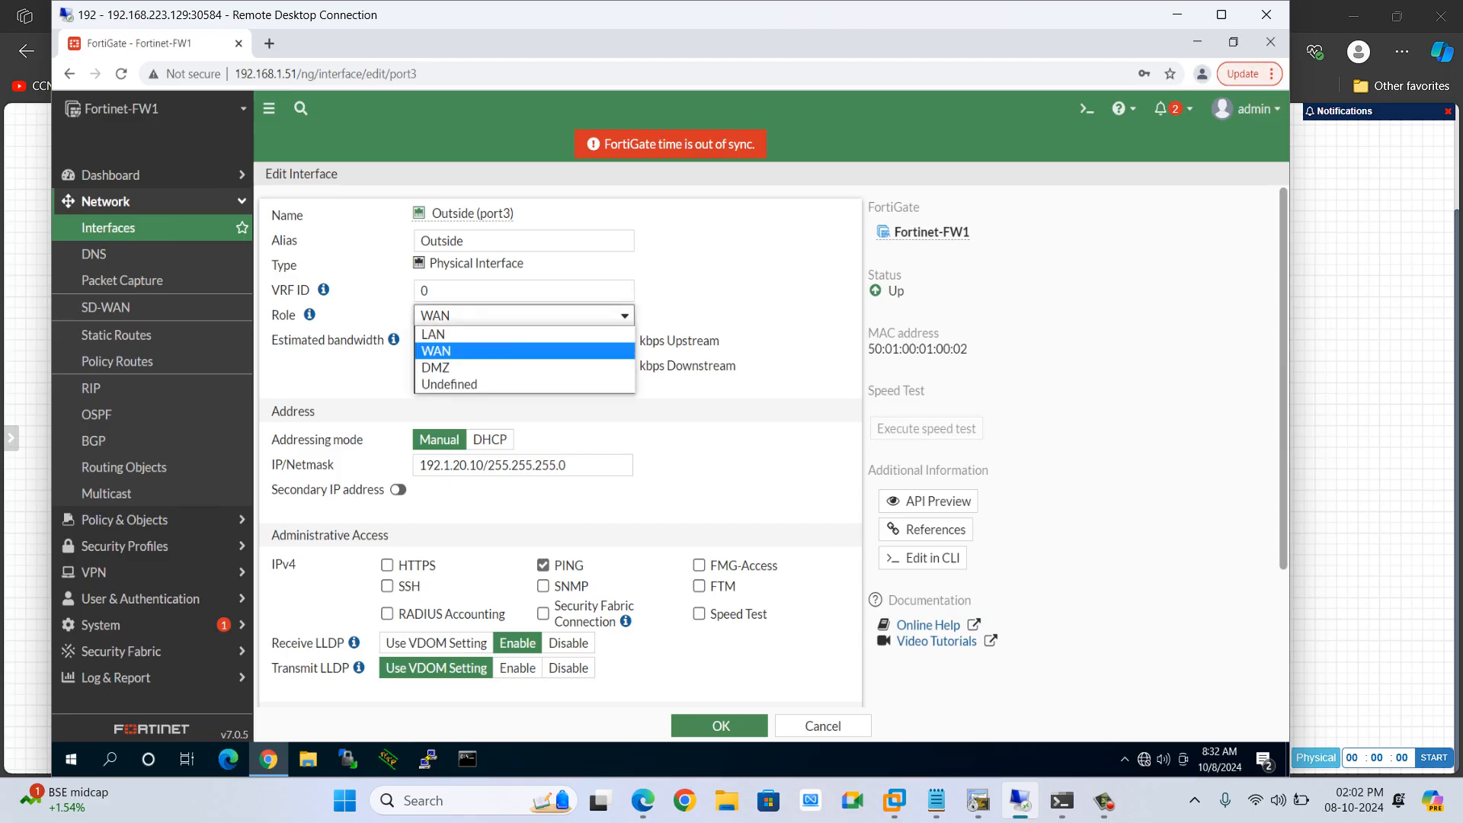
click(534, 334)
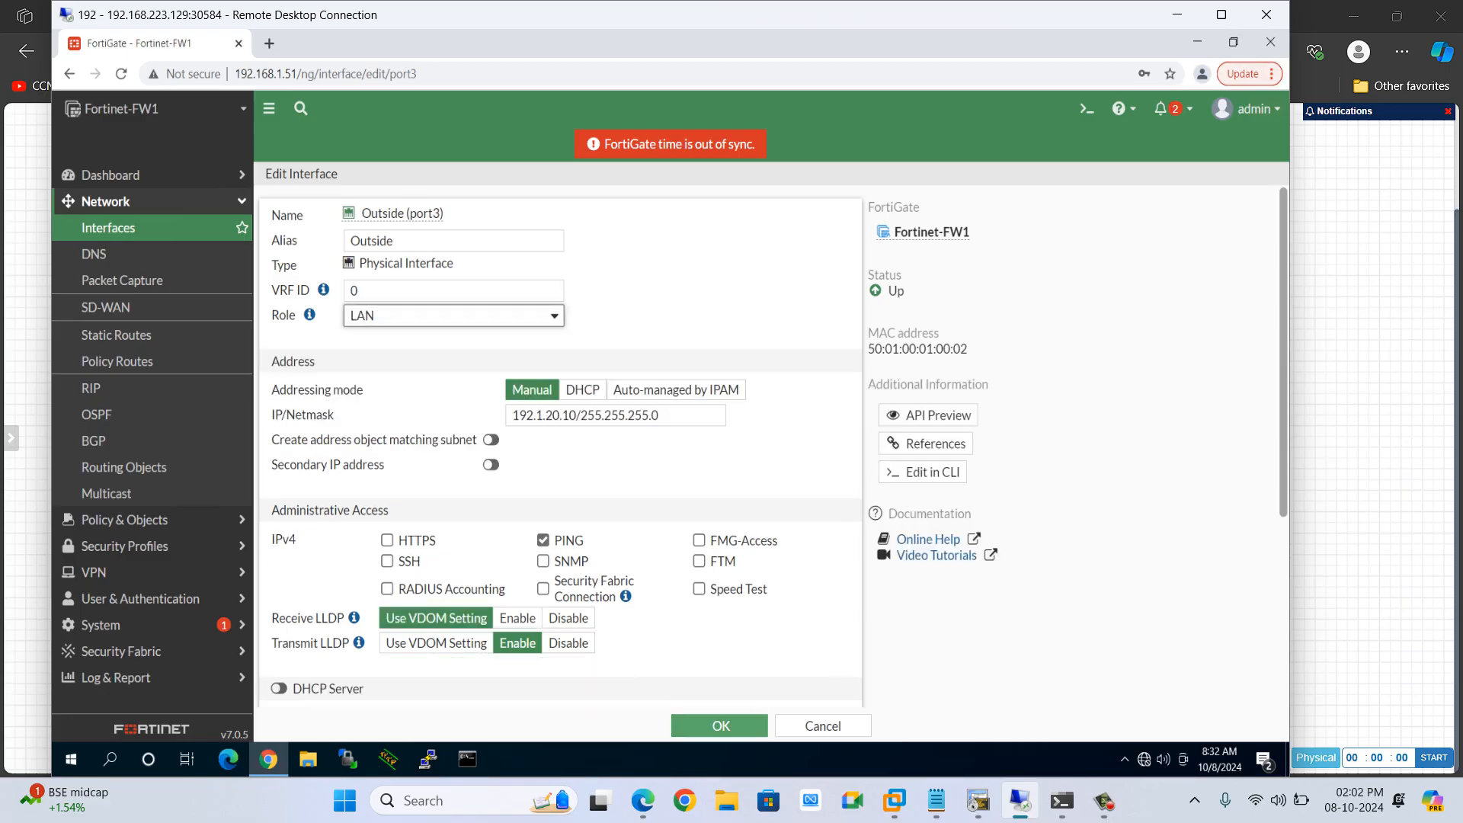
click(721, 725)
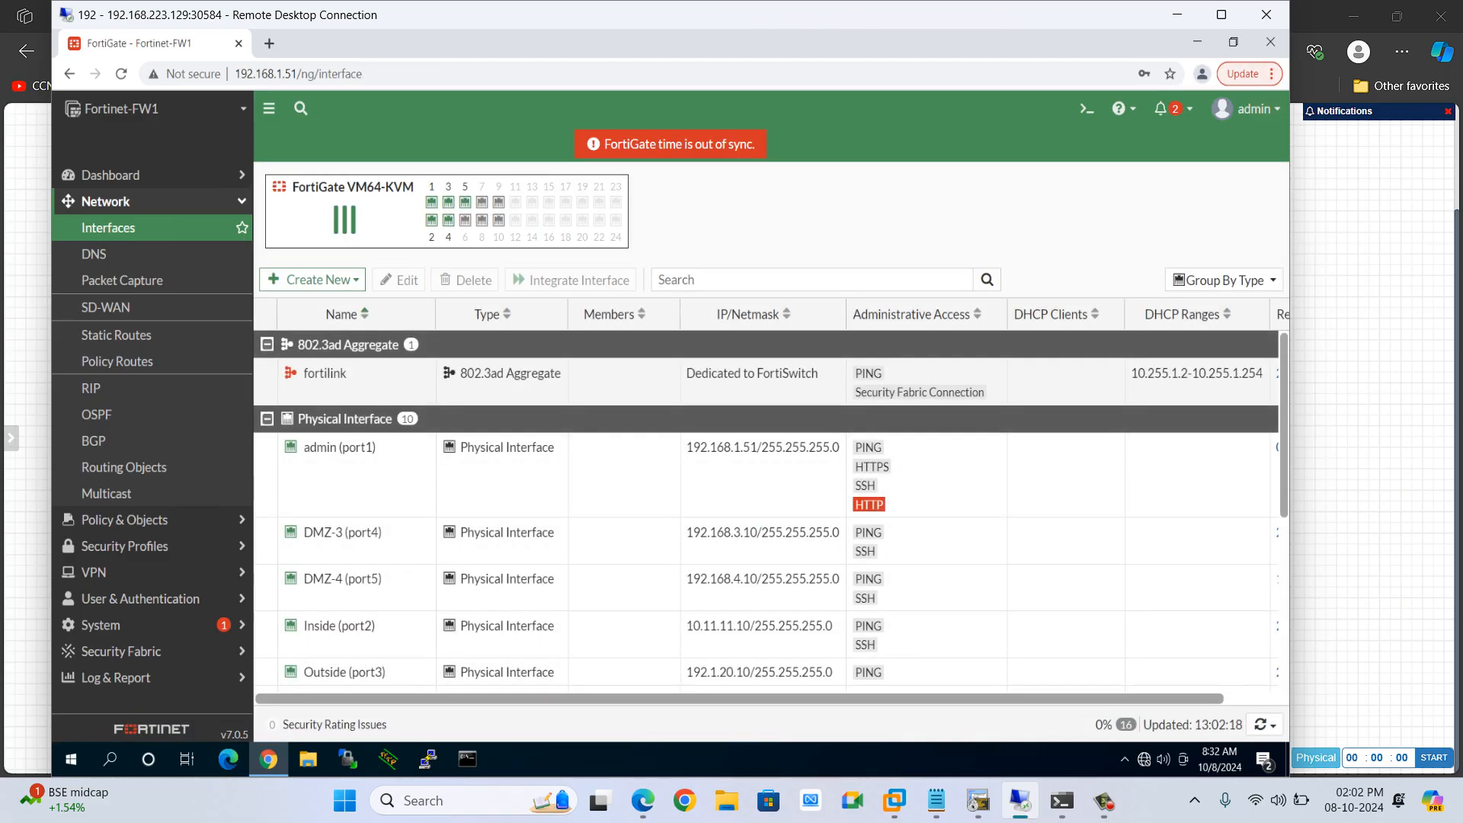
Repeat the ping from R2 to 10.11.11.1 with source 199.1.1.1 twice
scroll(762, 510, down, 5)
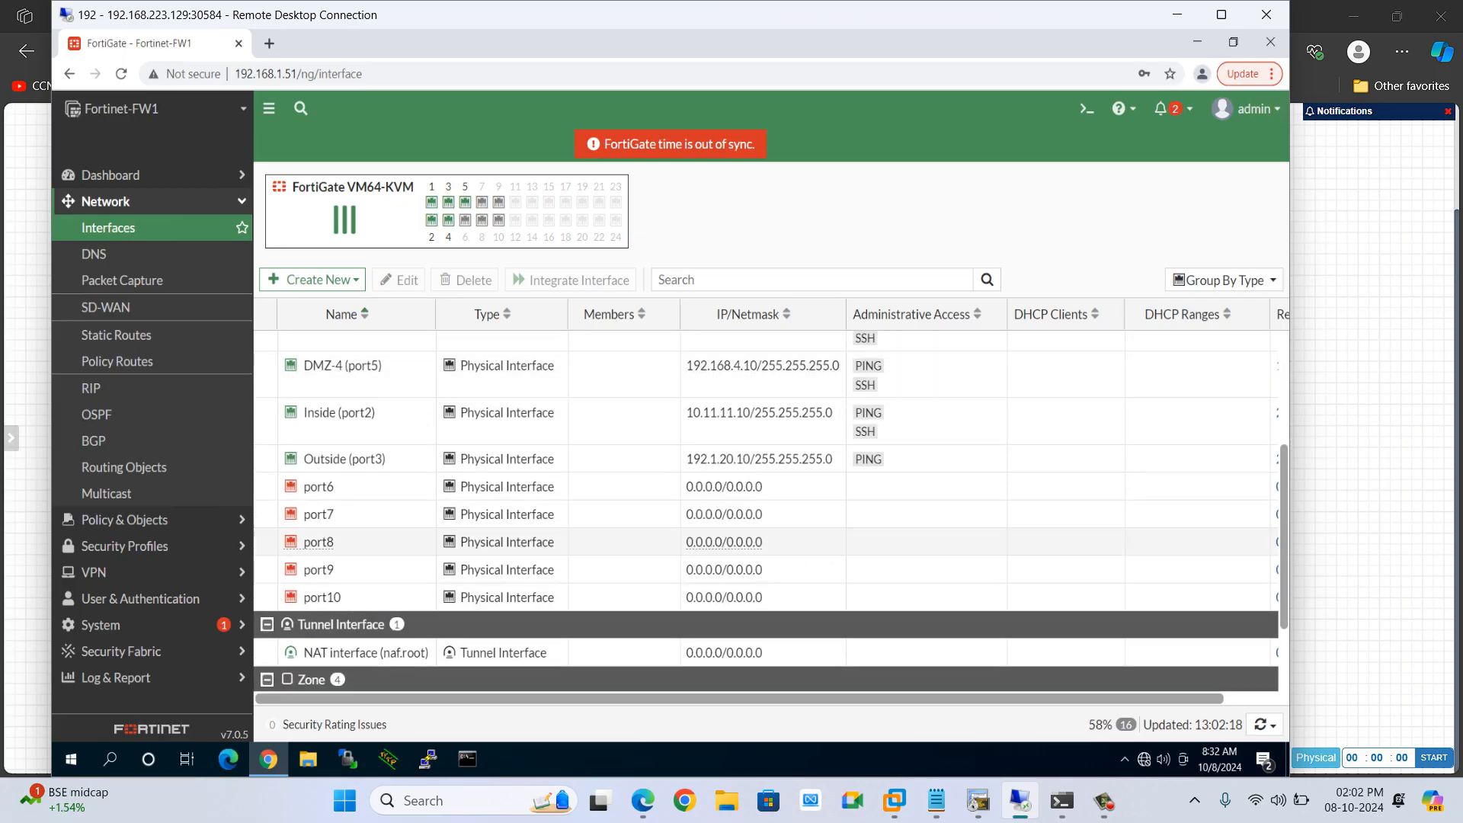
scroll(762, 511, up, 3)
scroll(762, 671, up, 2)
key(alt+Tab)
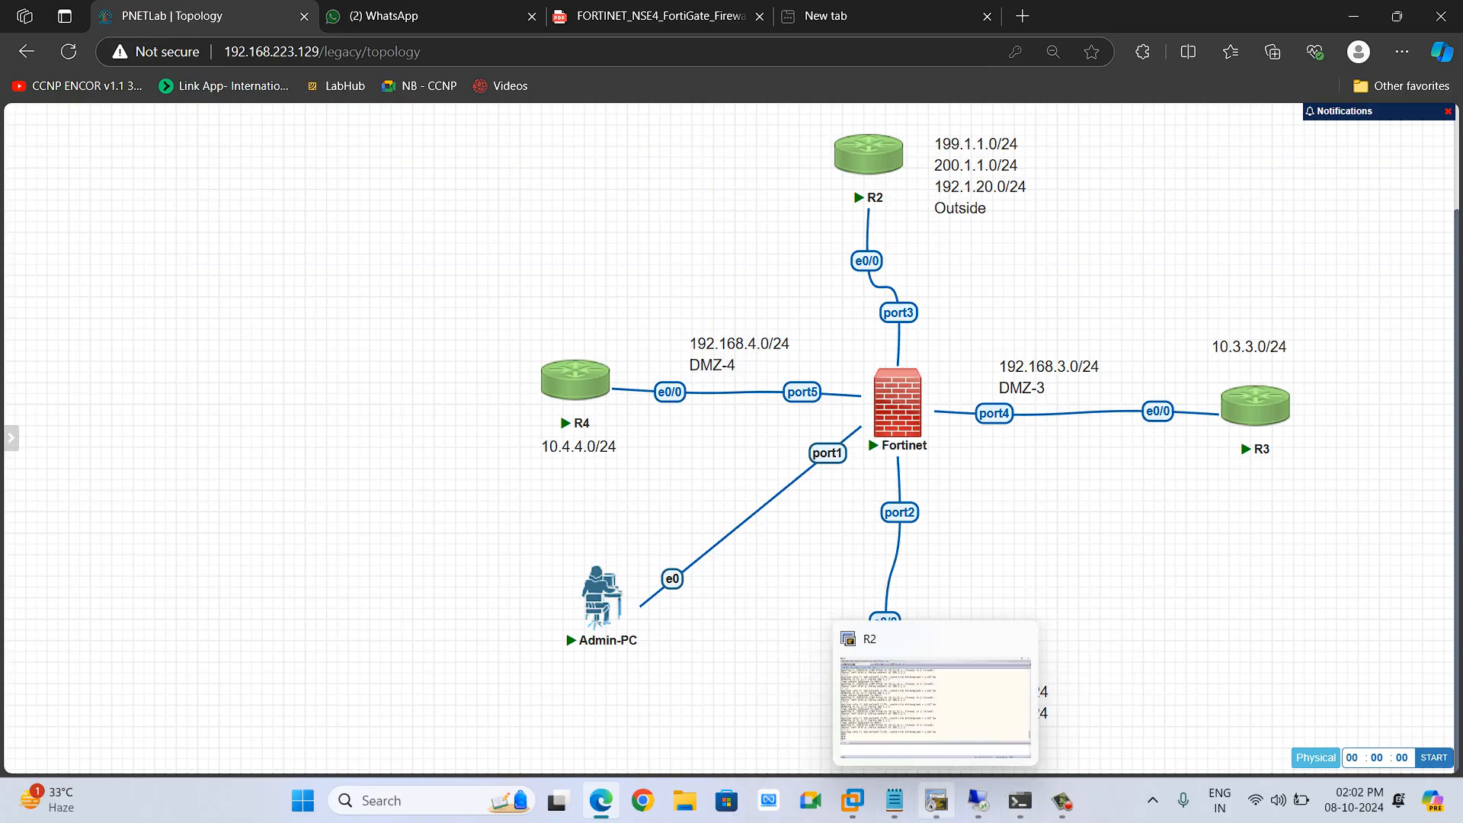
click(936, 800)
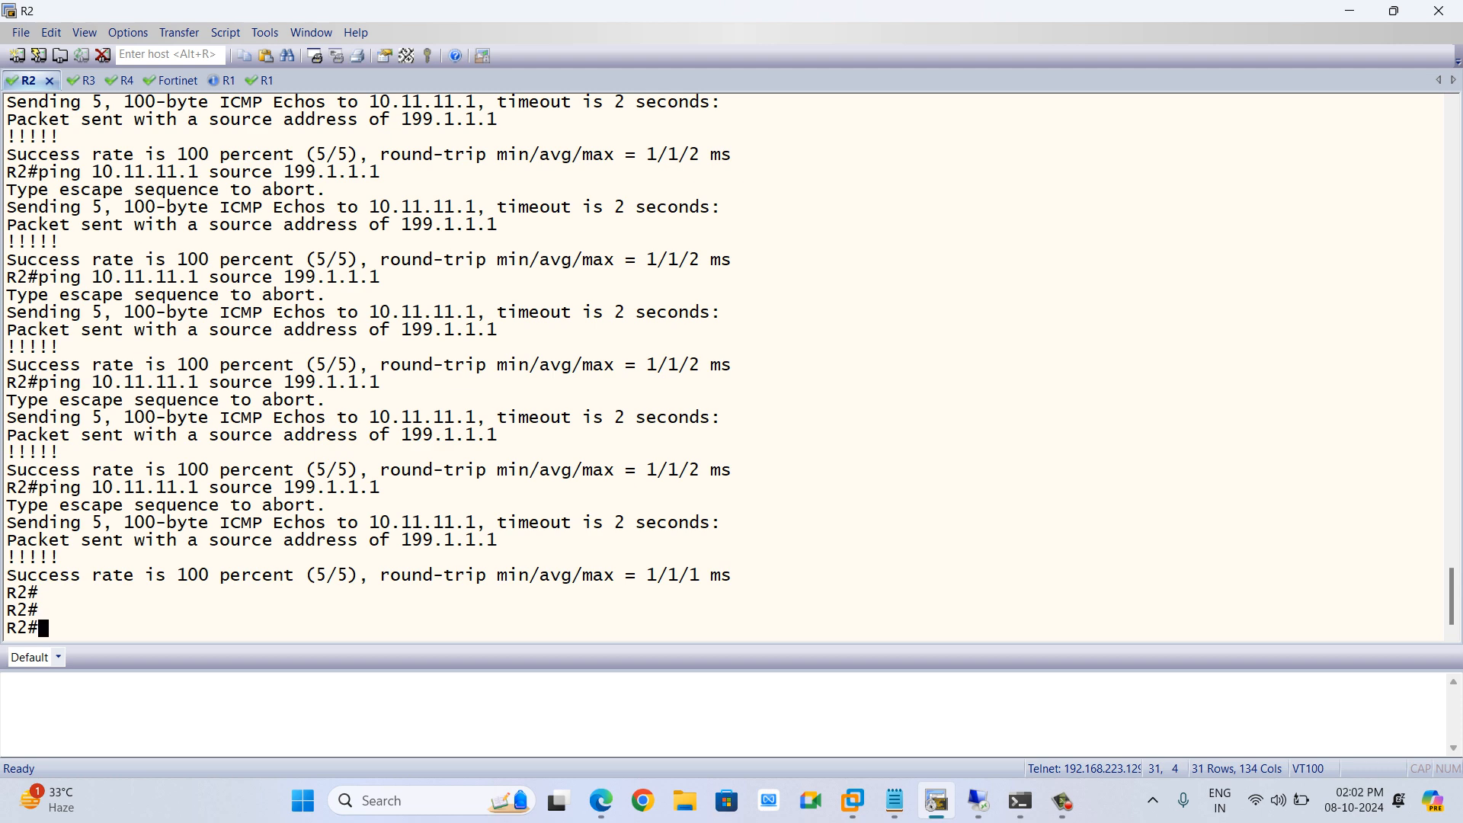
key(Up)
key(Return)
key(Up)
key(Return)
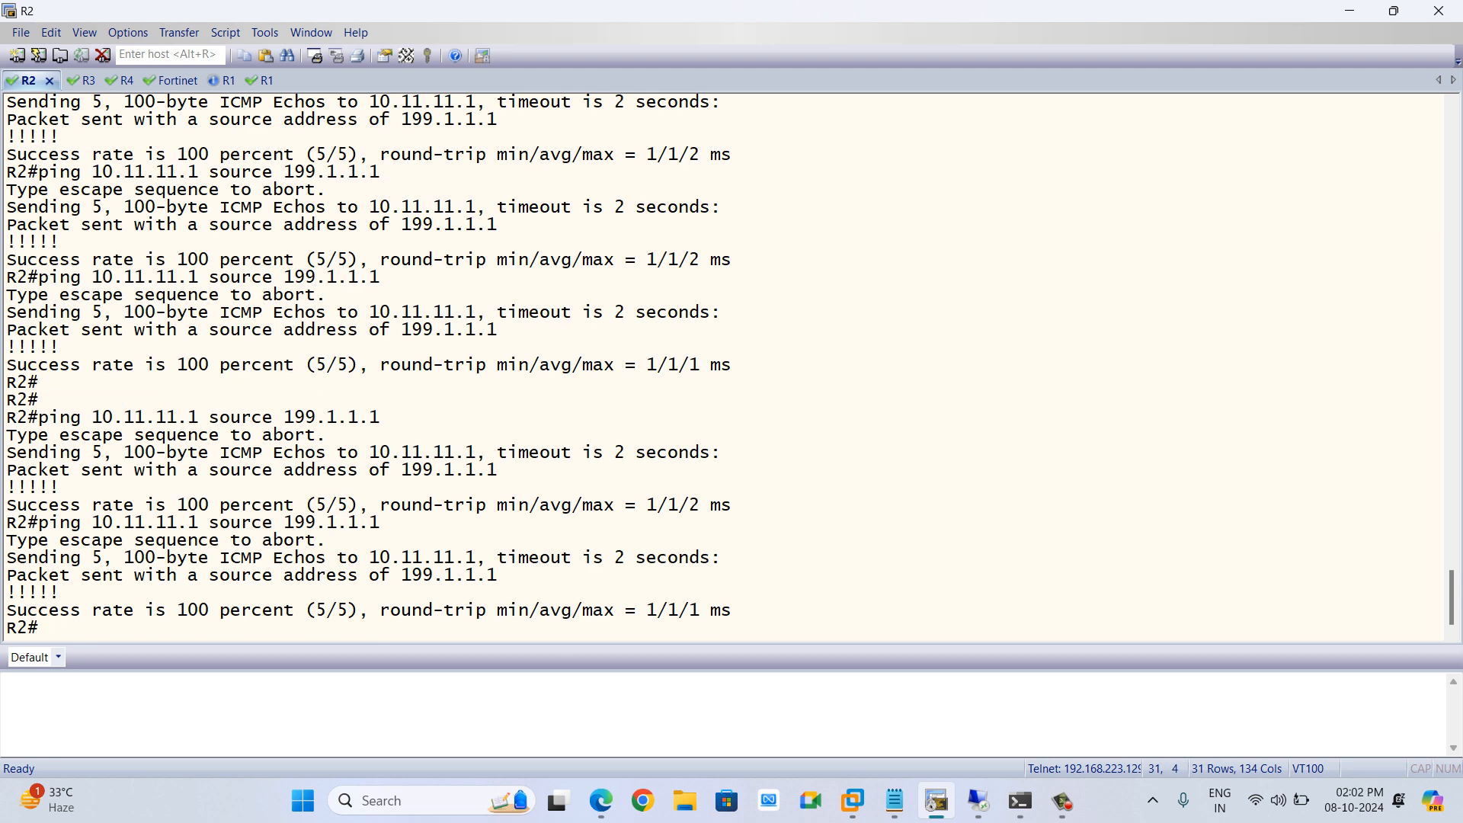
Log out of the R2 console, reconnect, and enter privileged EXEC mode with en
text(exit)
key(Return)
key(Return)
key(Return)
key(Return)
text(exit)
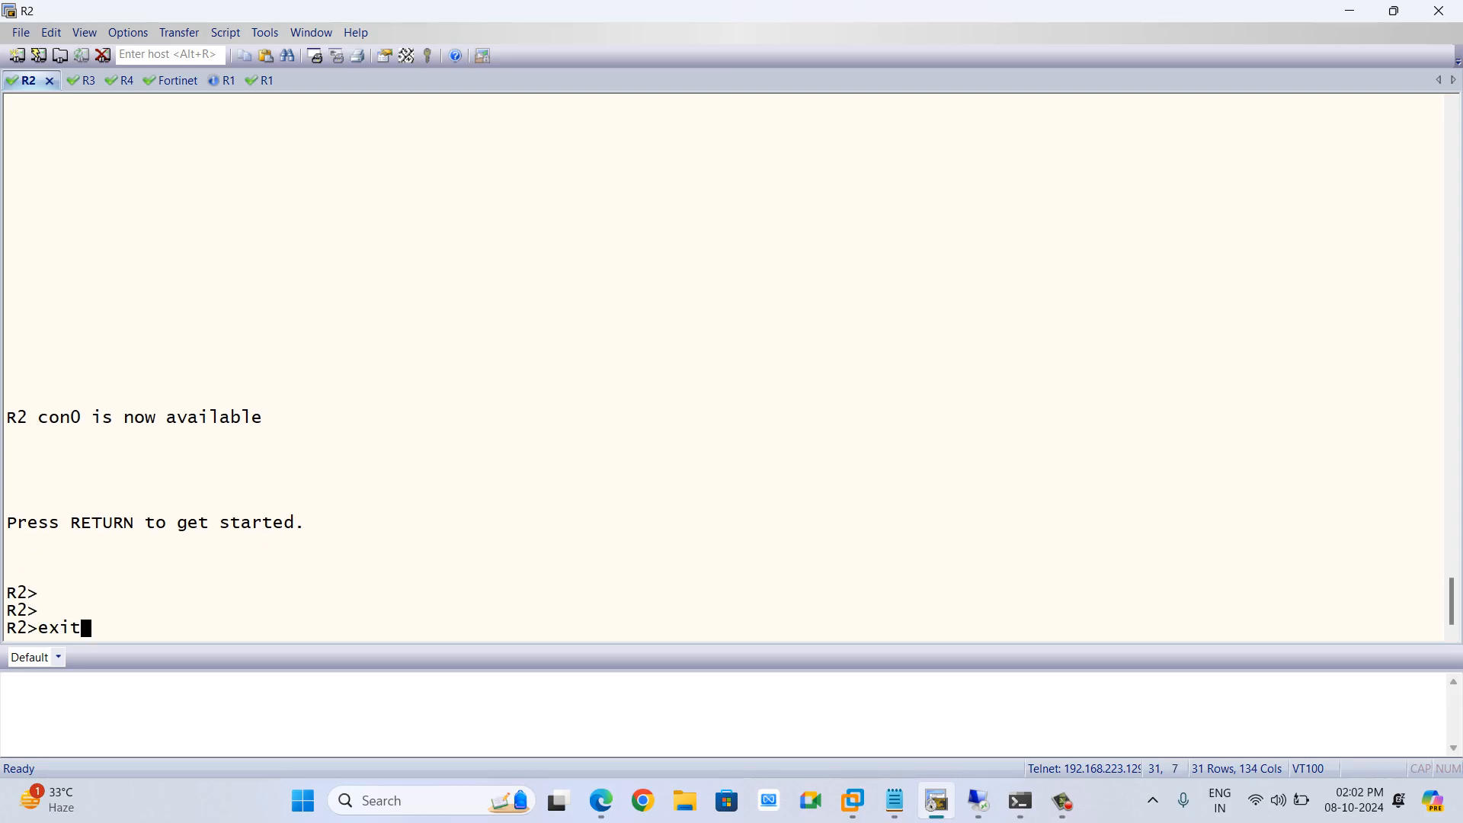
key(Return)
key(Return)
key(Return)
key(Return)
key(Return)
key(Return)
key(Return)
key(Return)
key(Return)
text(en)
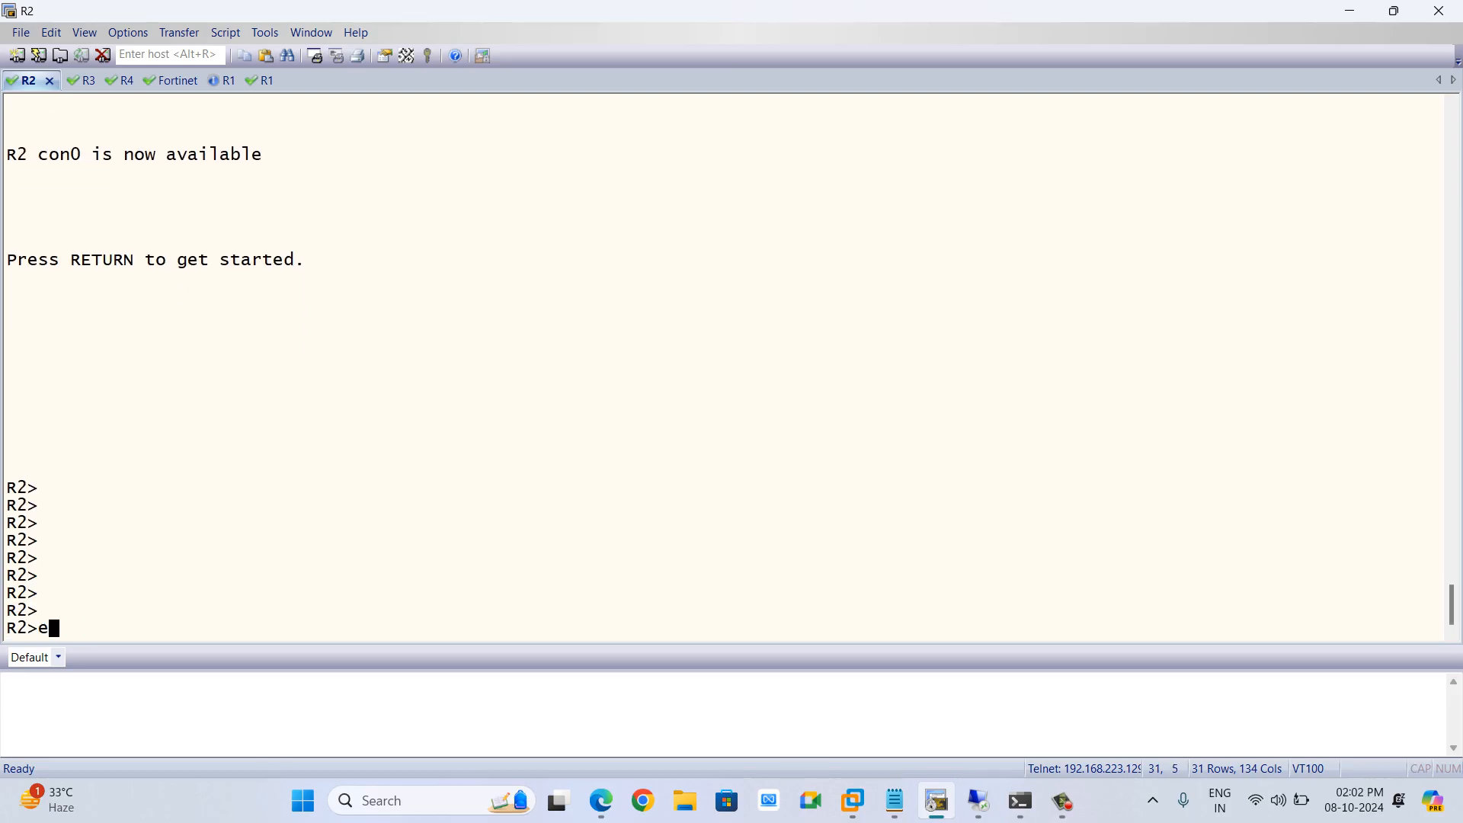
key(Return)
key(Return)
text(sh)
key(Return)
text(tel)
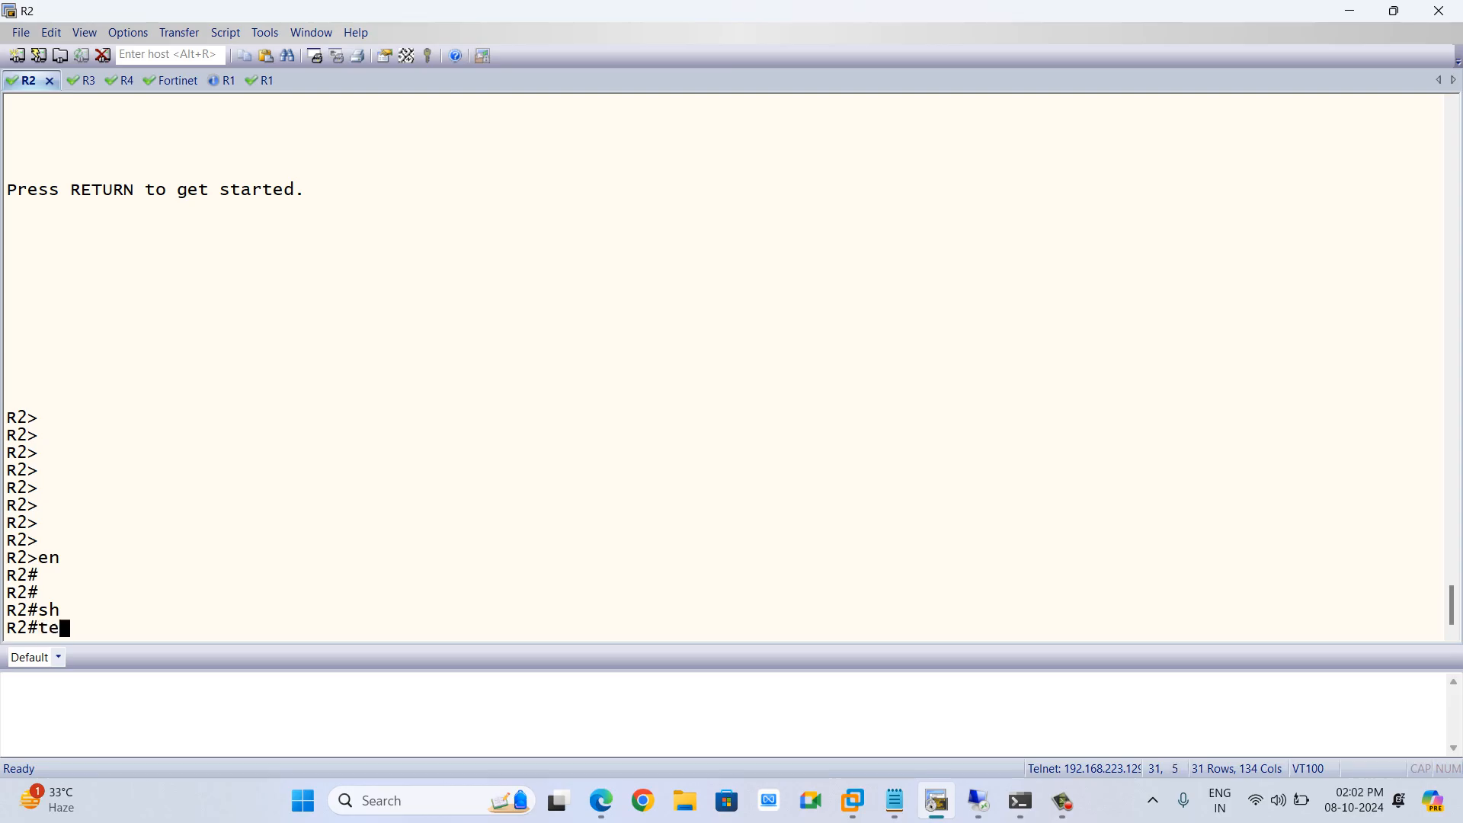
key(Tab)
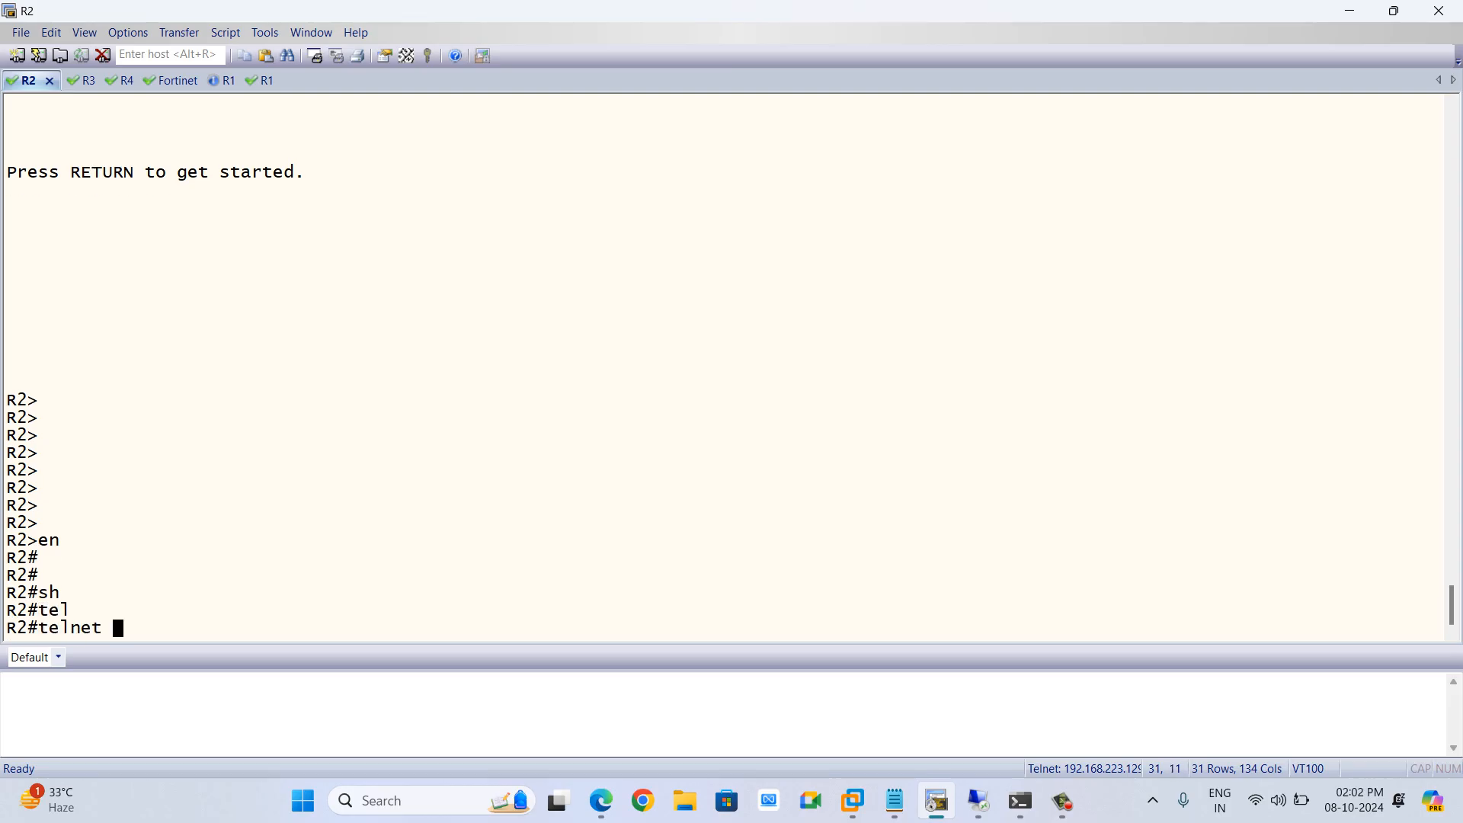
key(BackSpace)
key(BackSpace)
key(BackSpace)
key(BackSpace)
key(BackSpace)
key(BackSpace)
key(BackSpace)
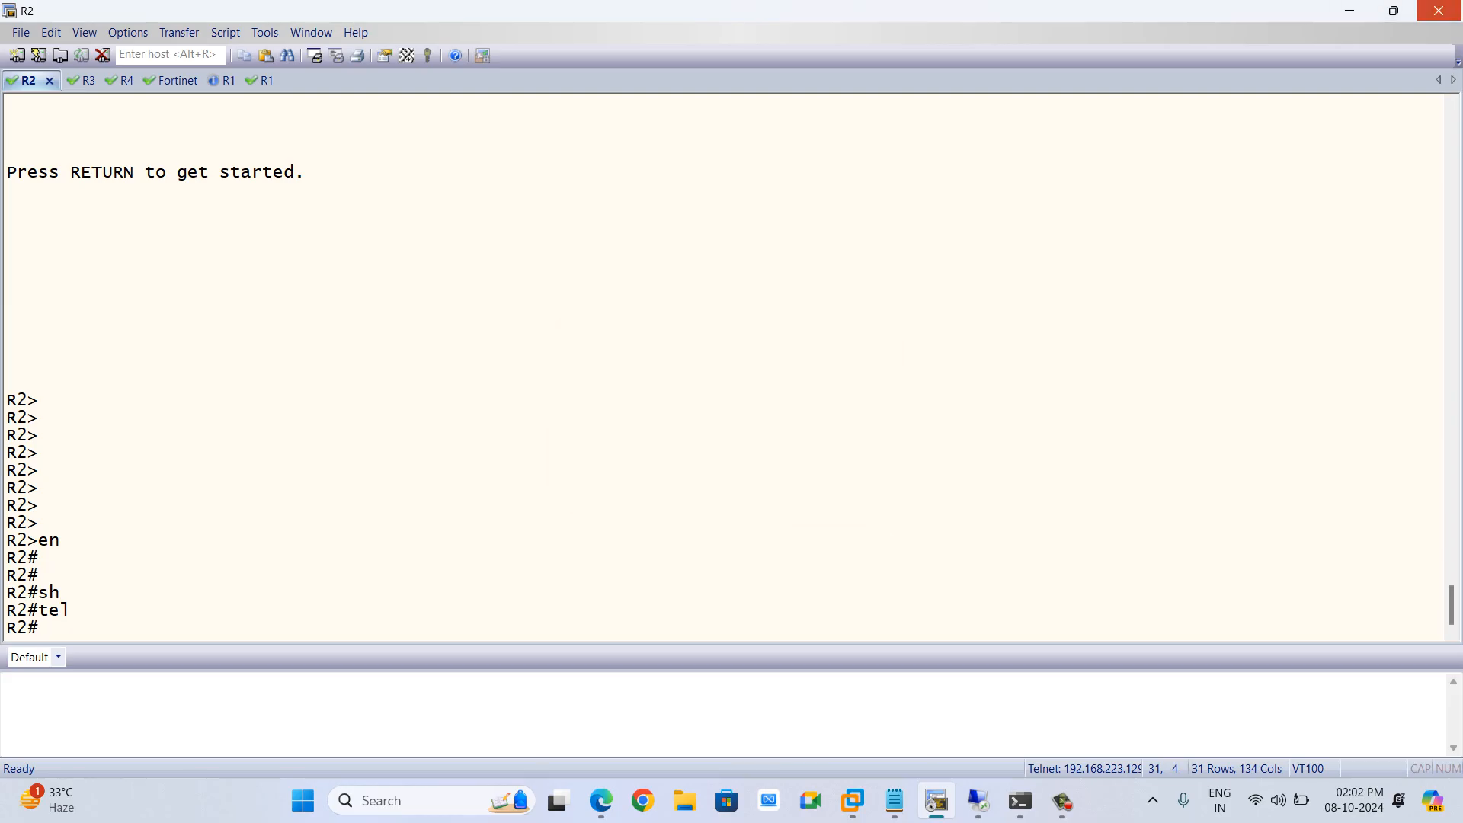
click(1438, 11)
click(743, 439)
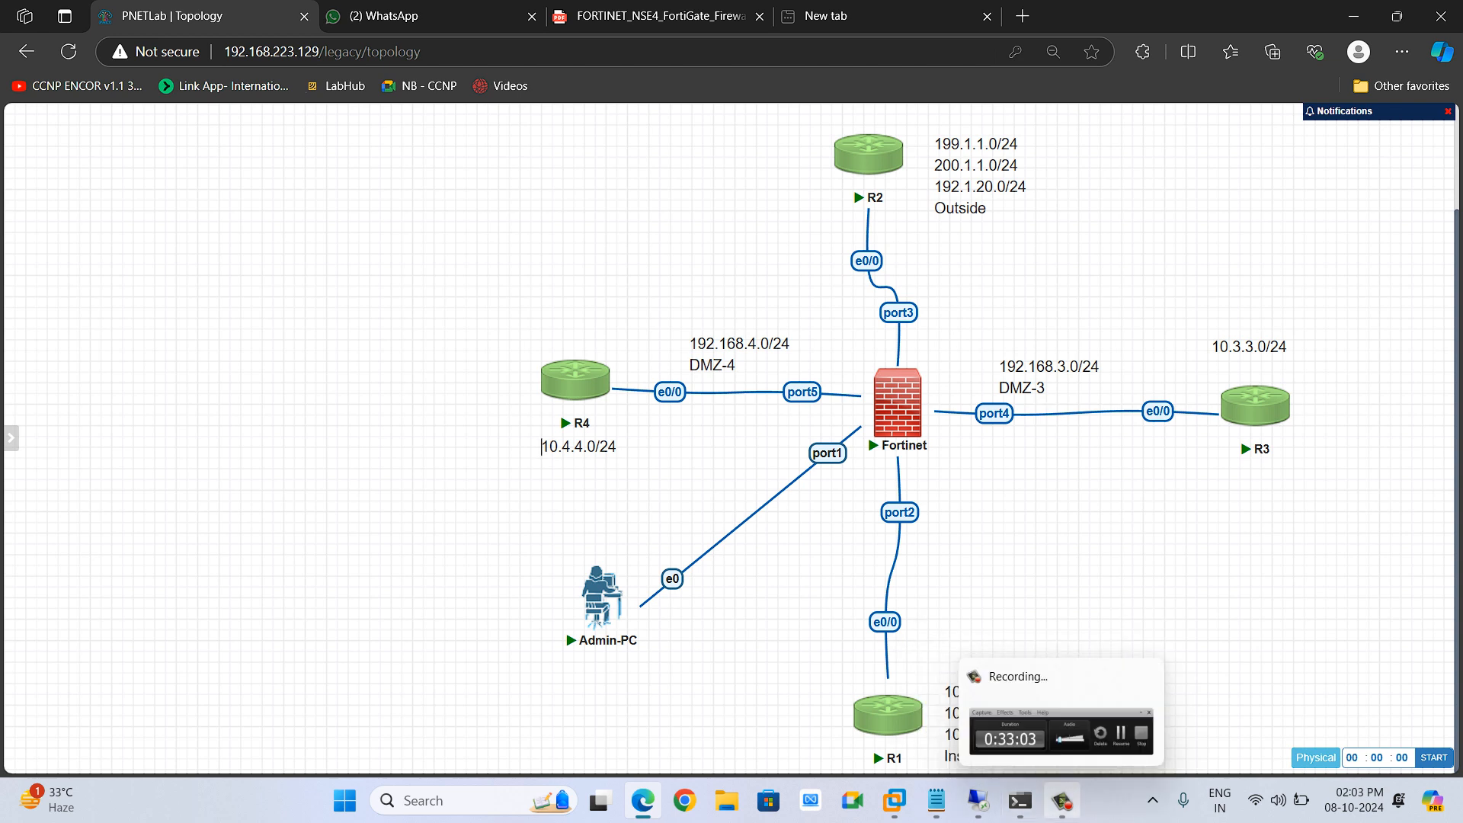
click(1063, 800)
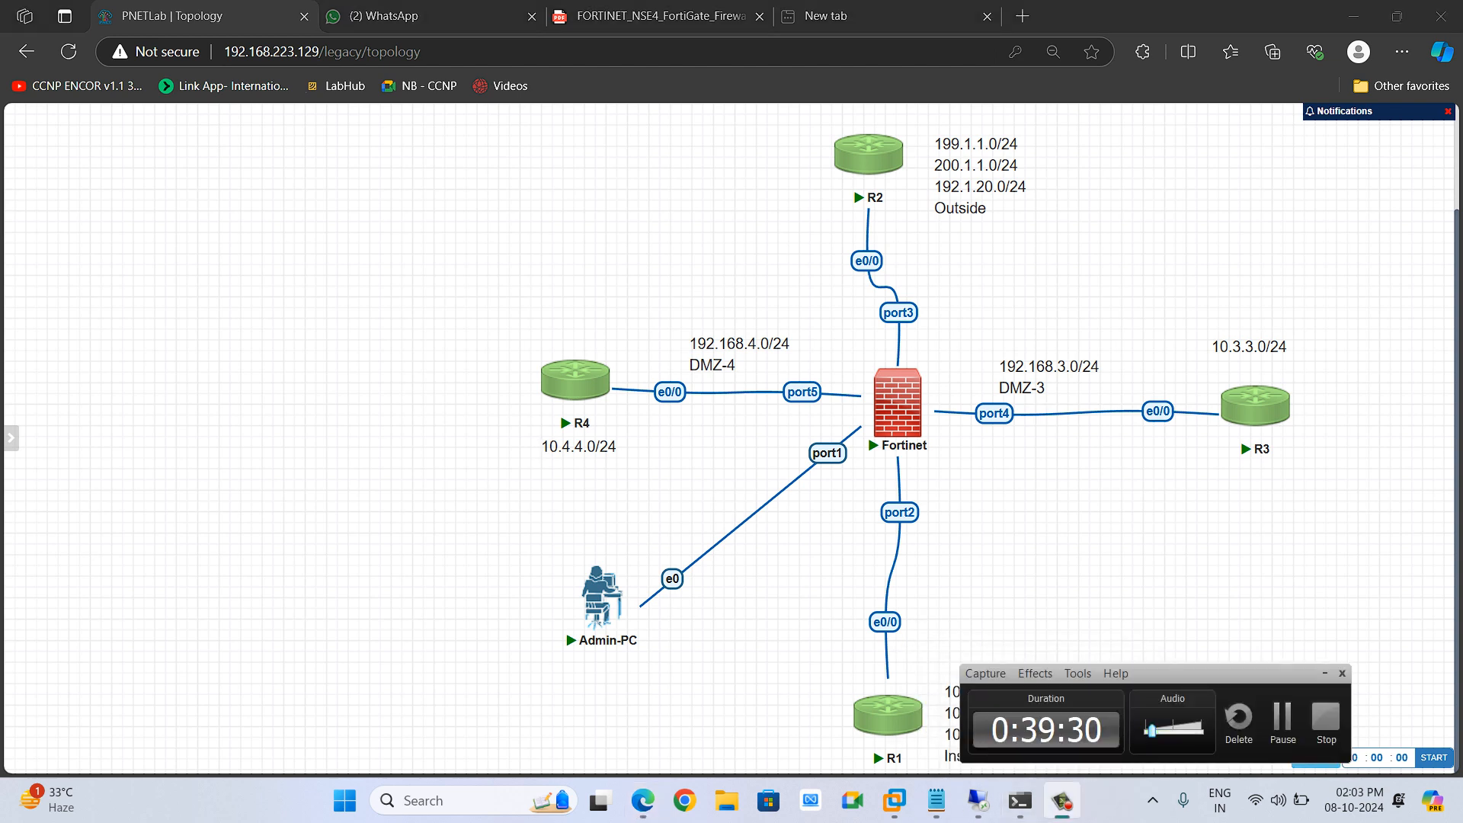
click(542, 446)
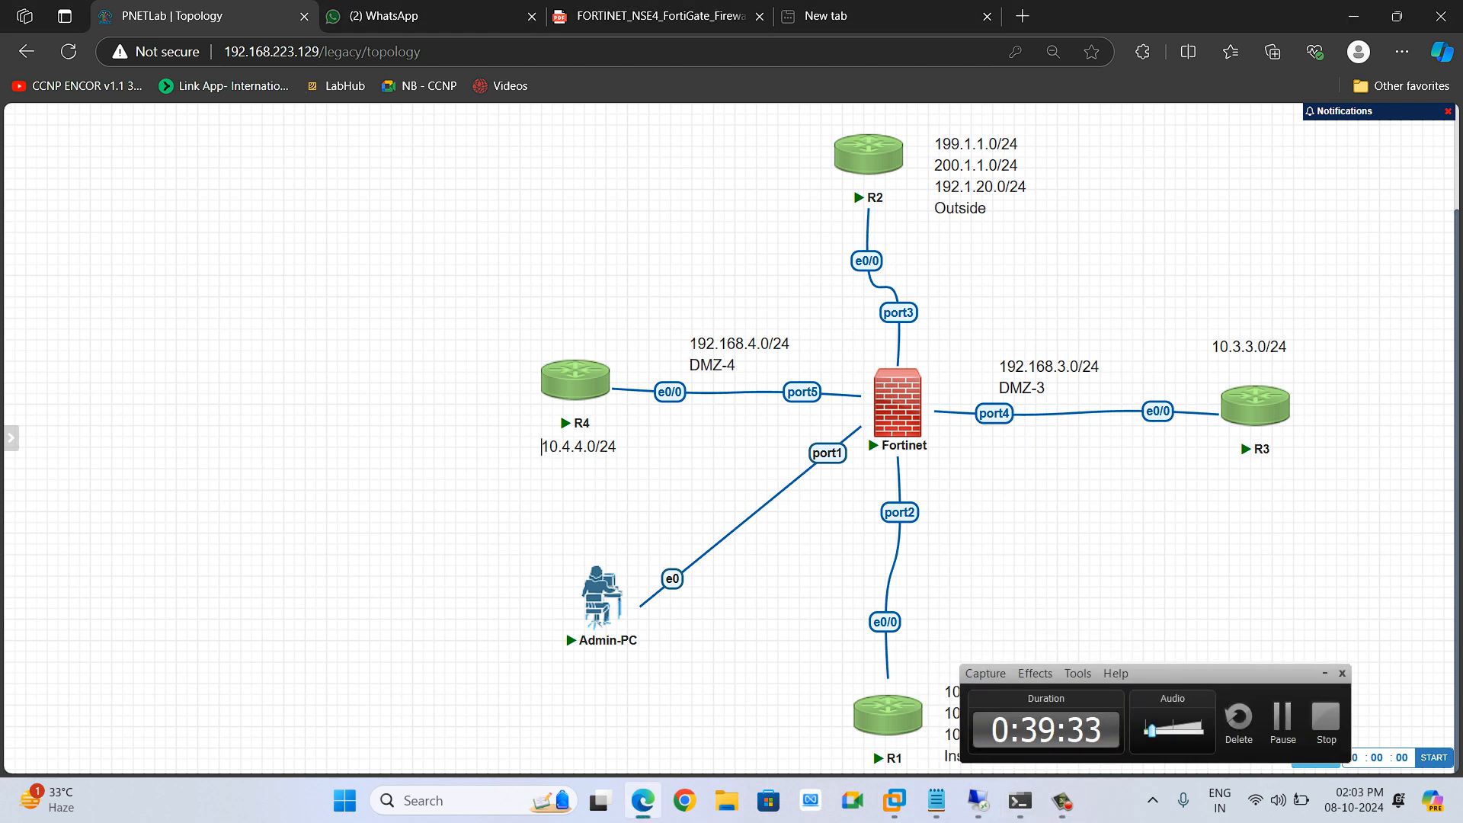
click(1325, 674)
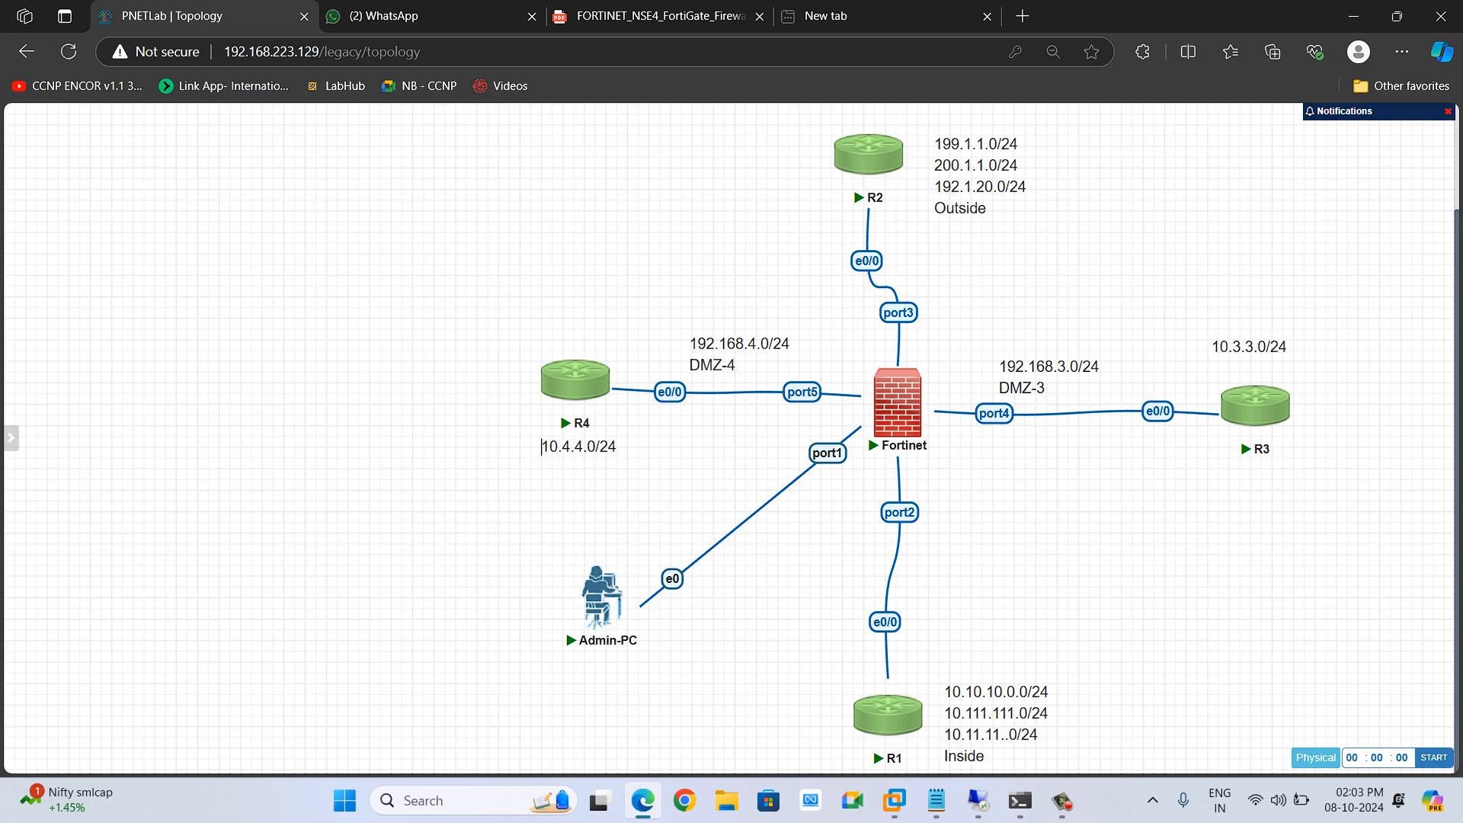
click(978, 801)
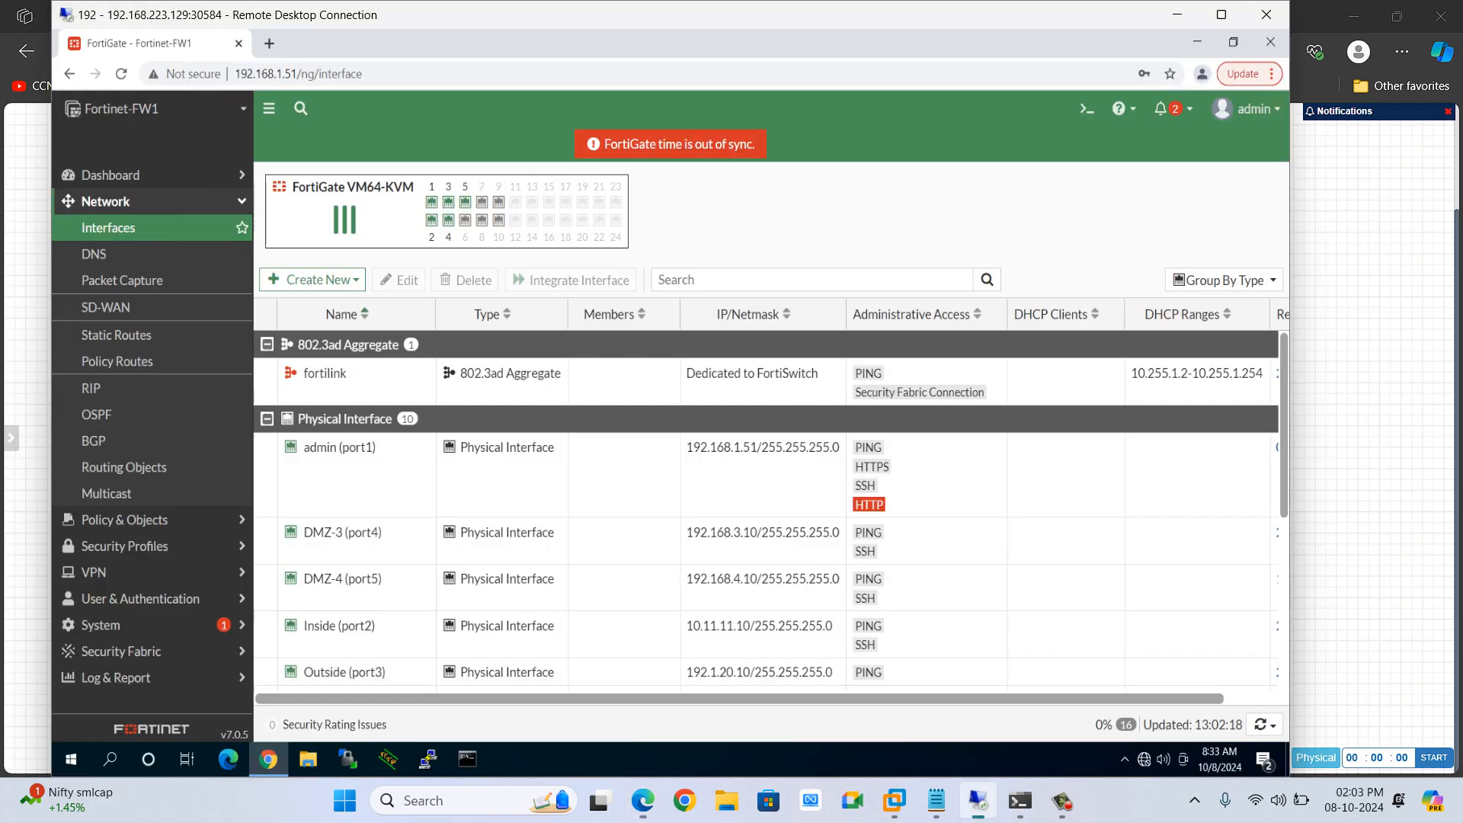
scroll(762, 533, down, 1)
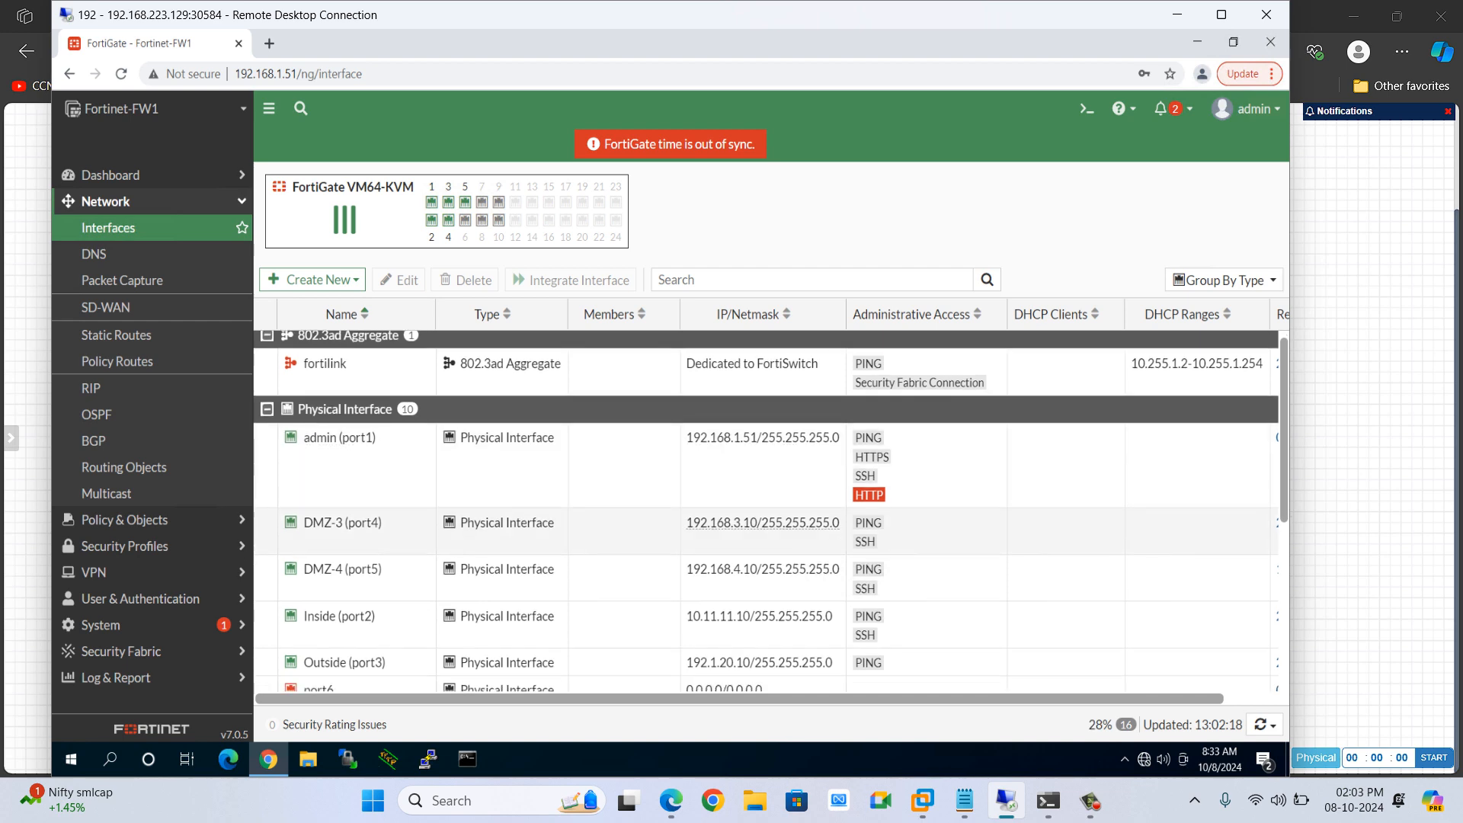
Set the DMZ-3 (port4) interface's role to DMZ and save it
click(762, 527)
double_click(762, 523)
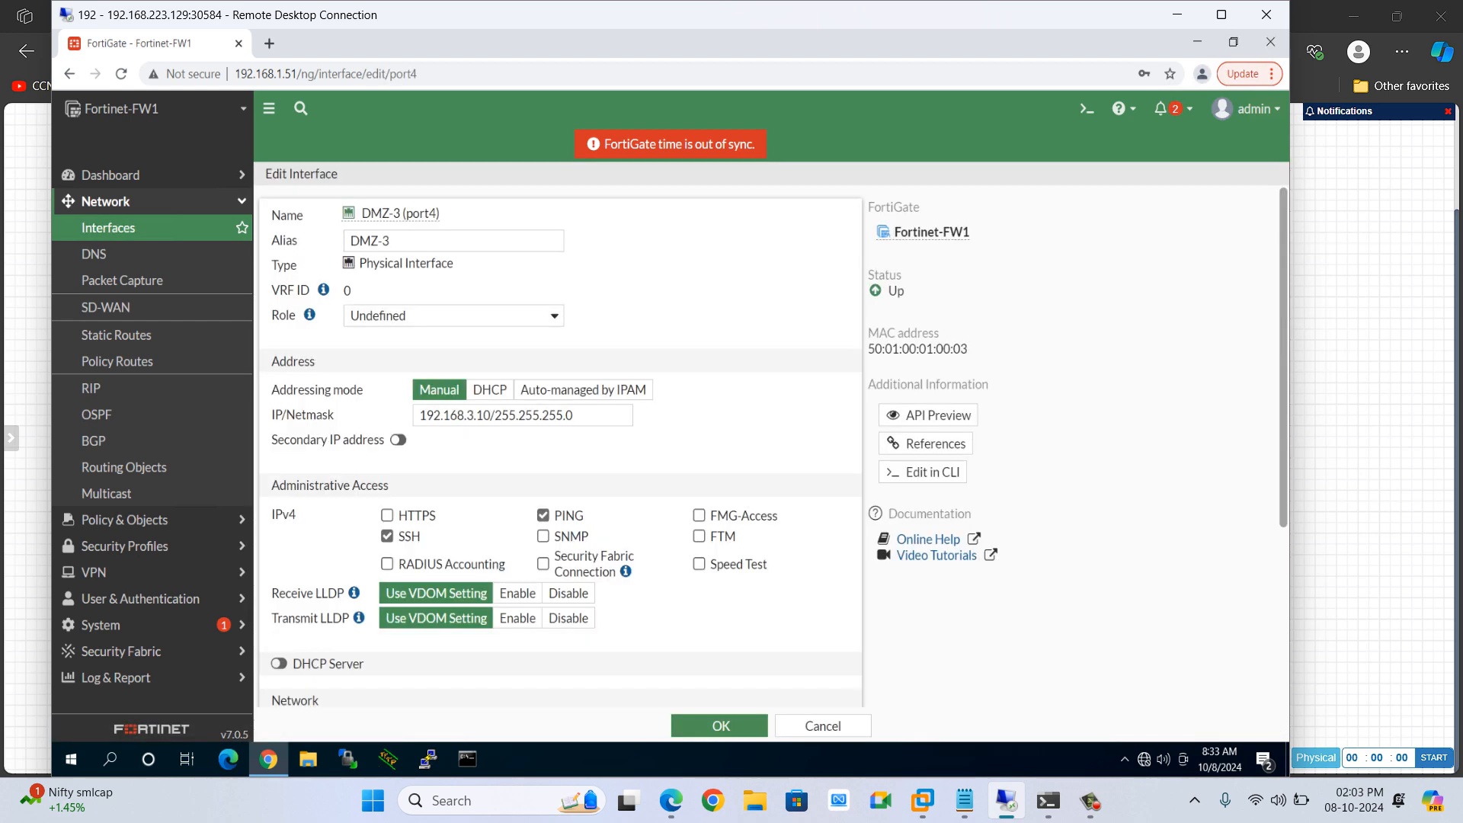
click(453, 316)
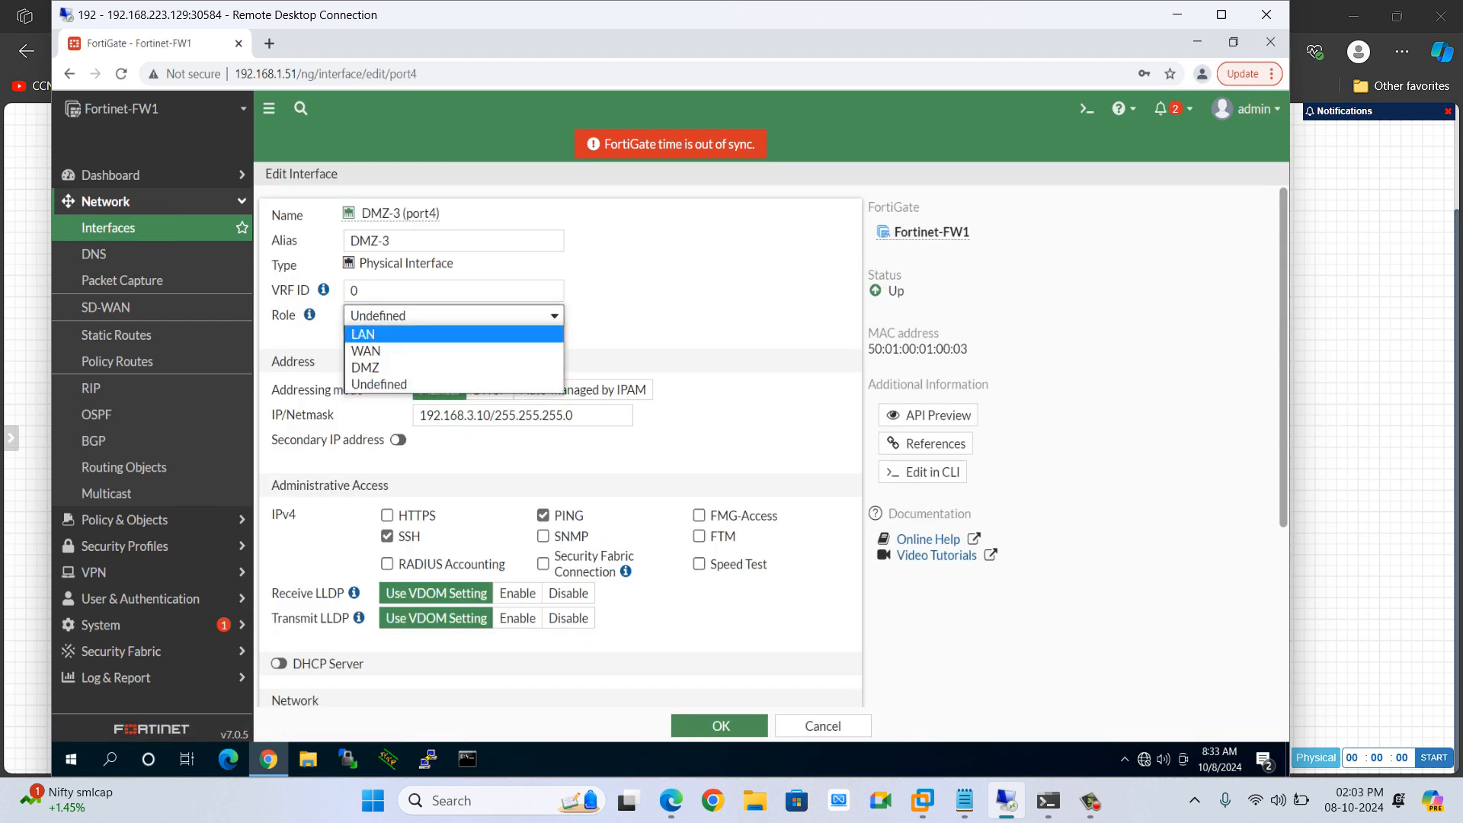
key(Down)
key(Return)
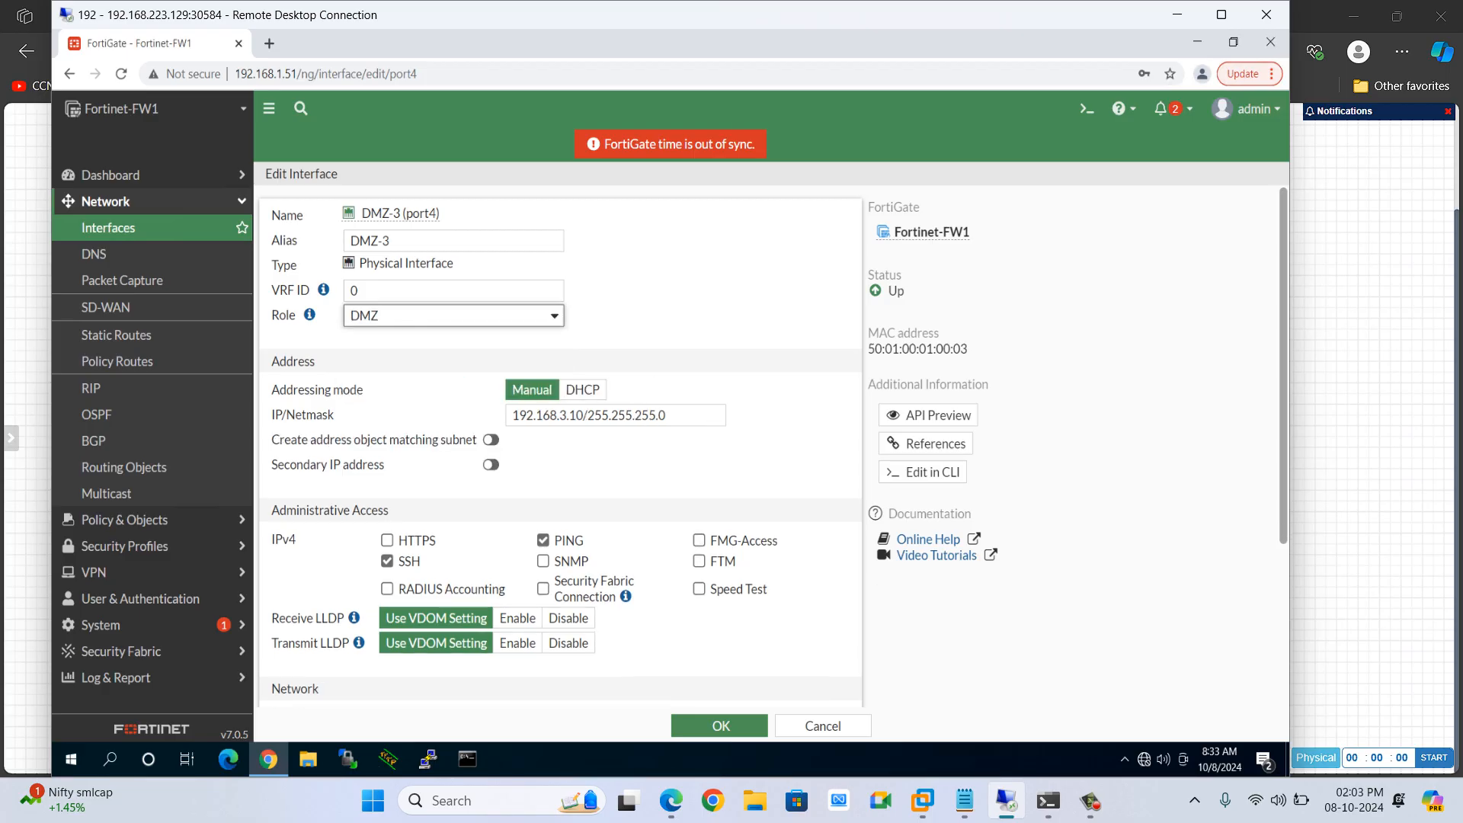
click(720, 726)
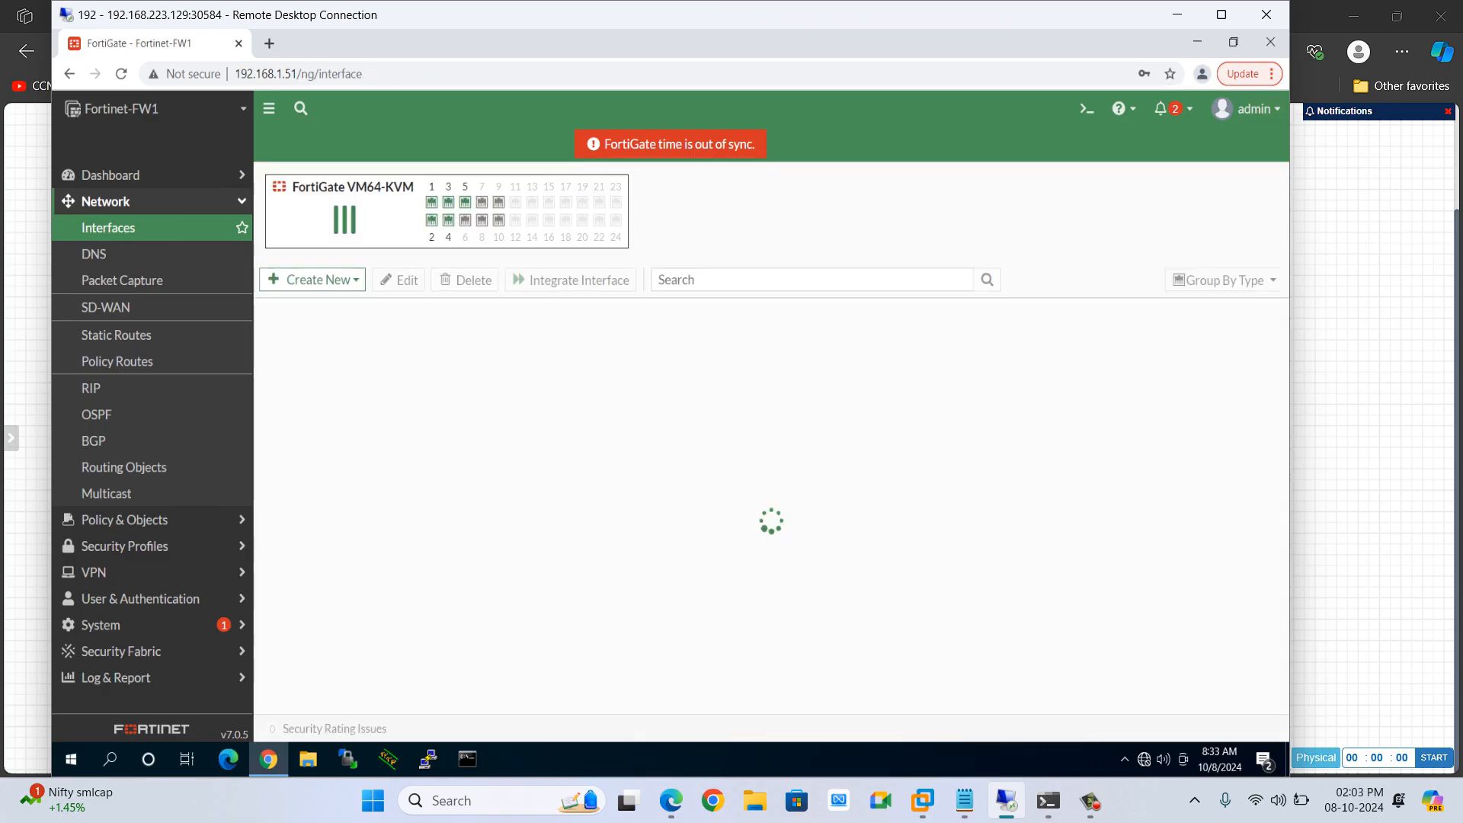
Change the Outside (port3) interface's role to WAN and save it
scroll(393, 459, down, 2)
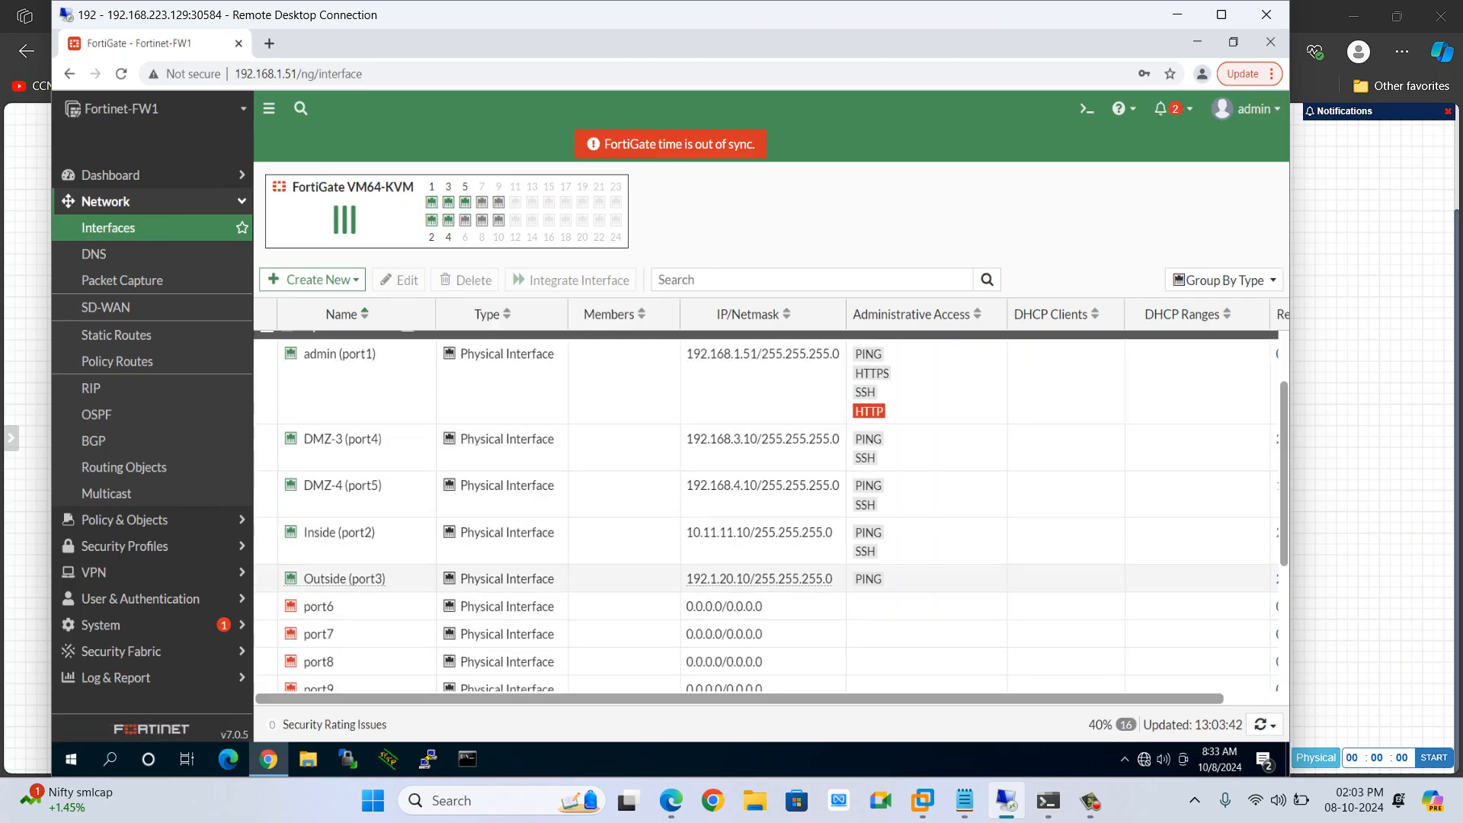
double_click(344, 580)
click(454, 315)
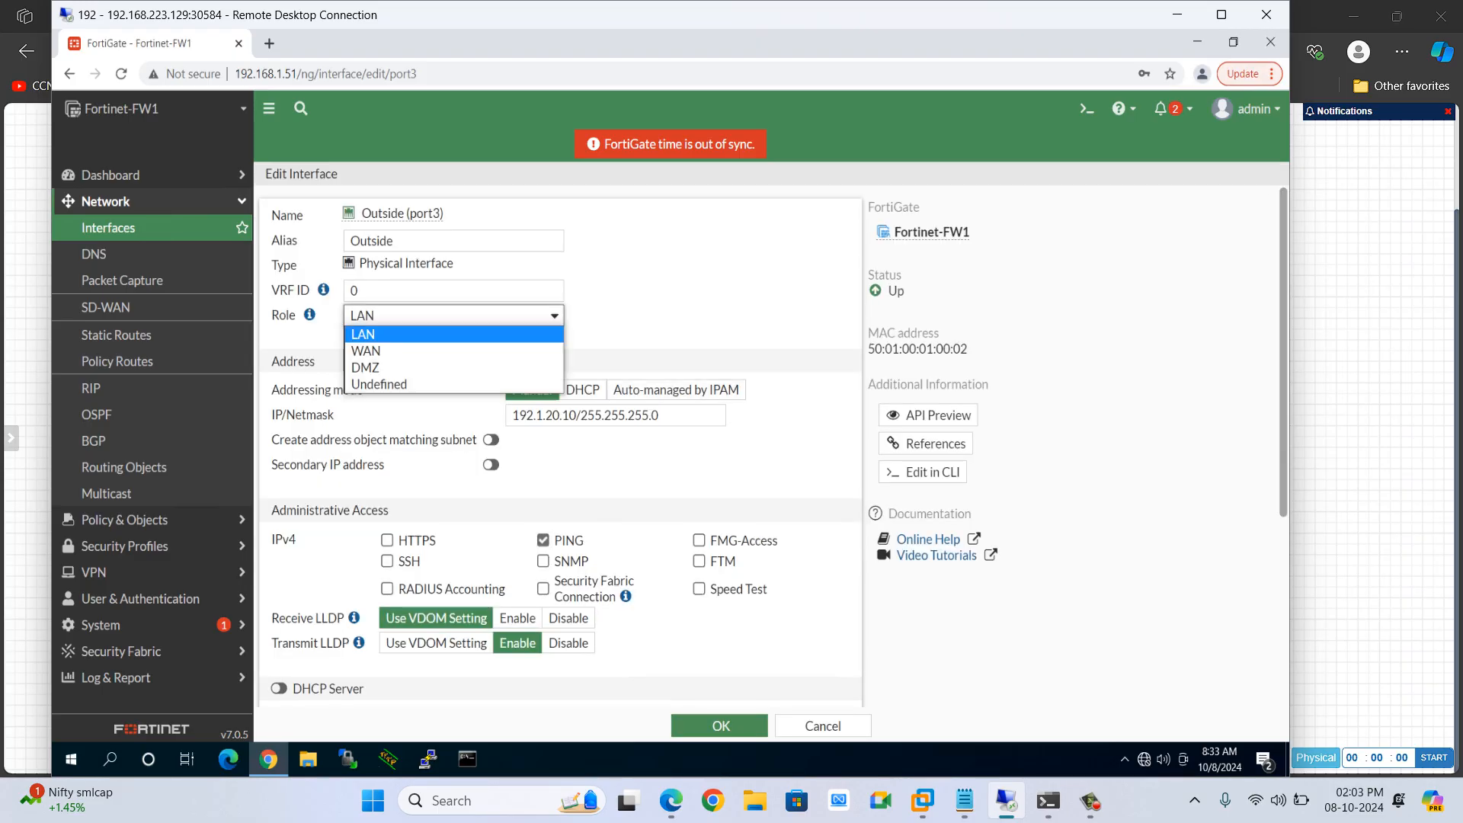
click(381, 349)
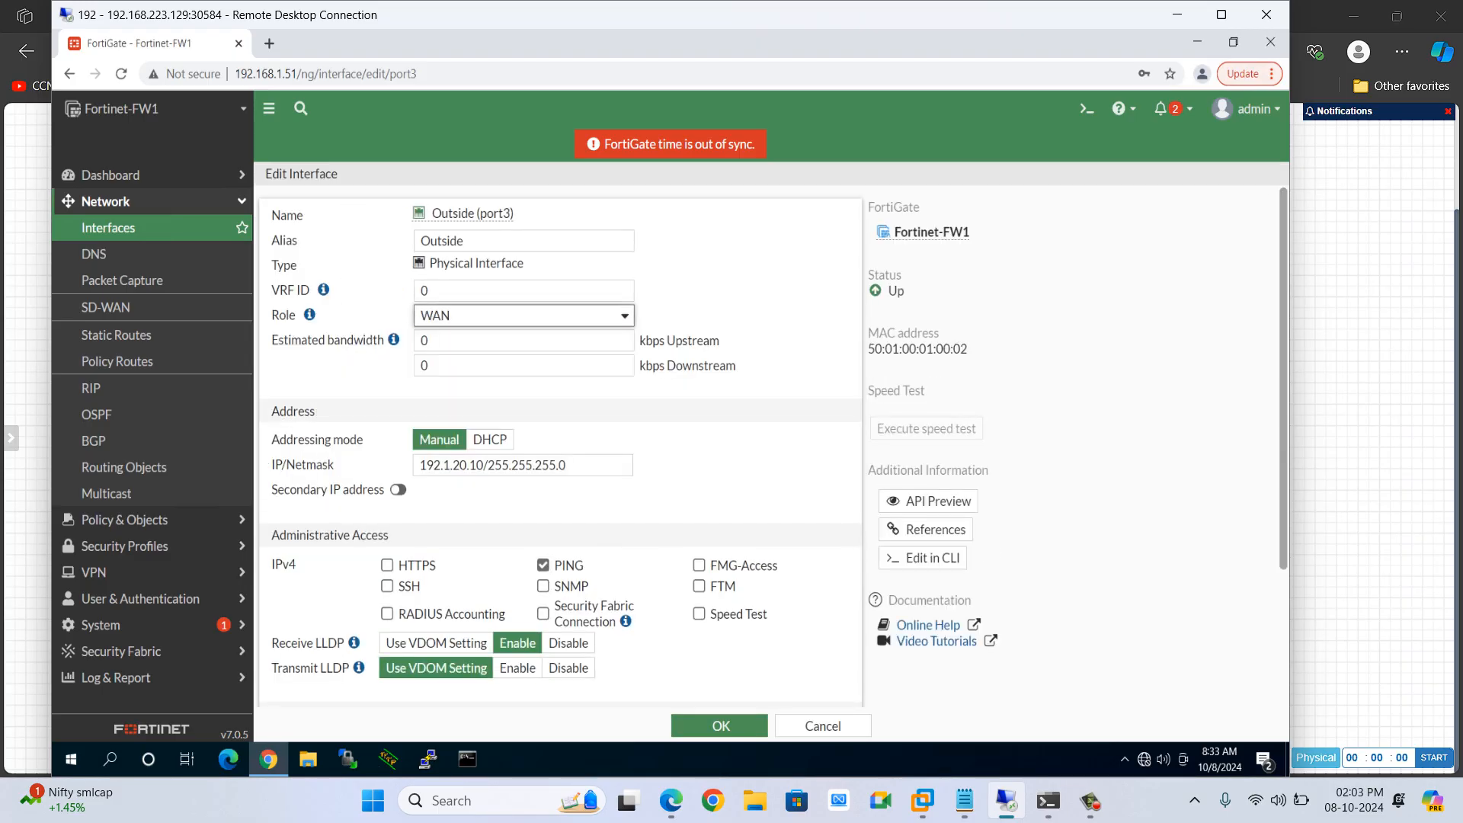
click(721, 726)
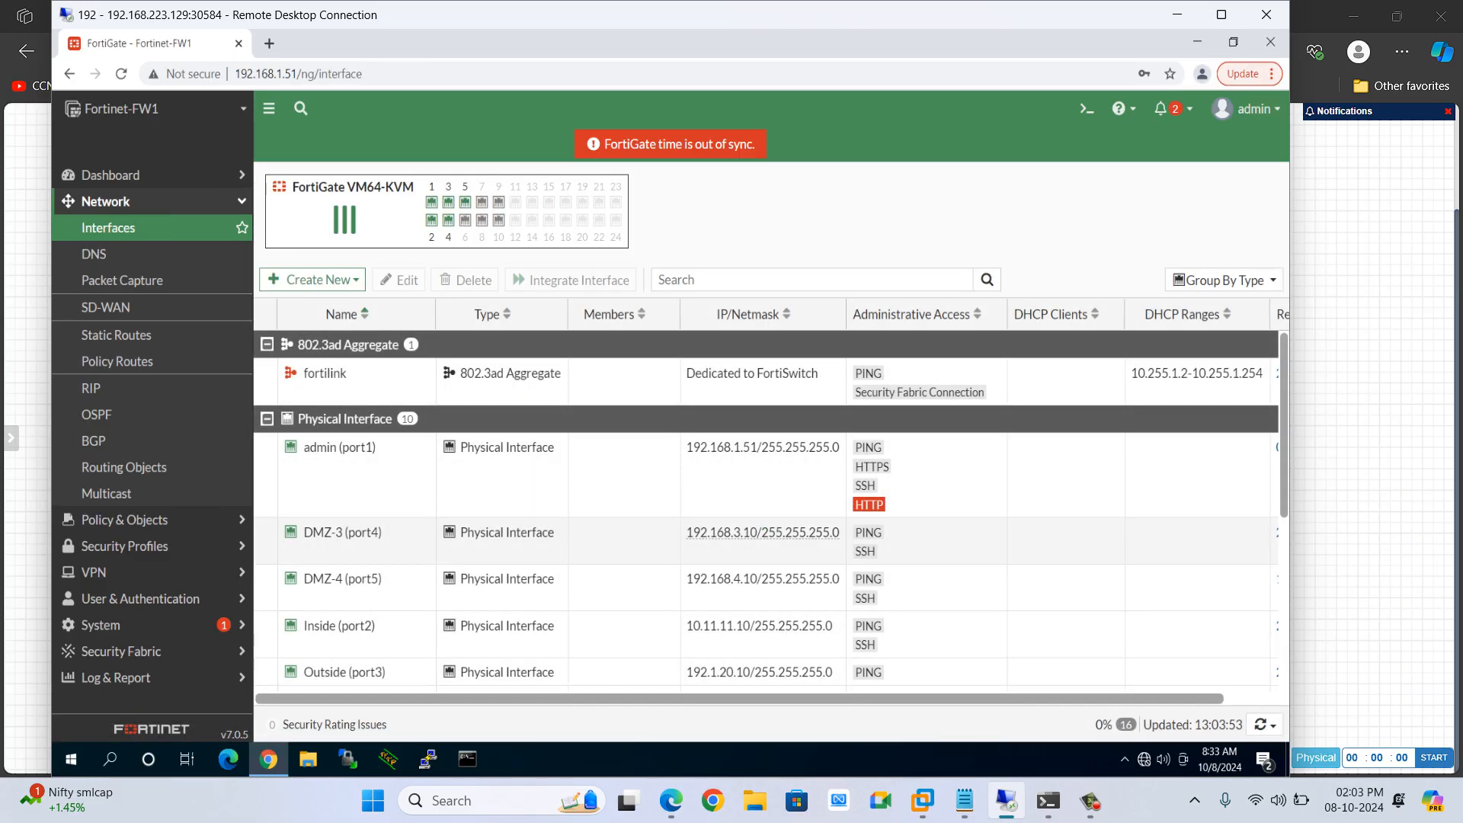
Change the Inside (port2) interface's role to LAN and save it
scroll(340, 626, down, 1)
click(340, 621)
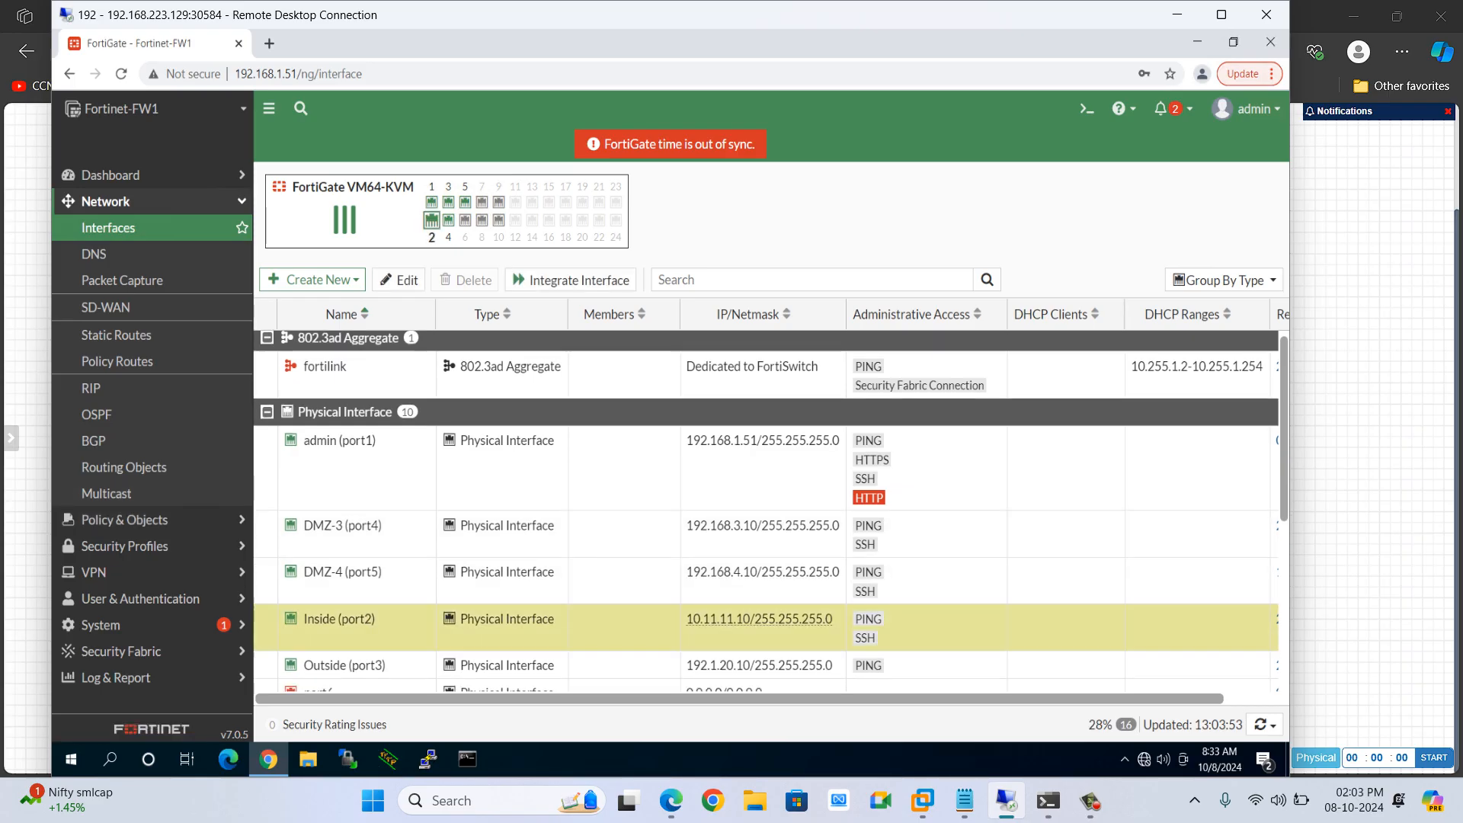
double_click(759, 620)
click(524, 316)
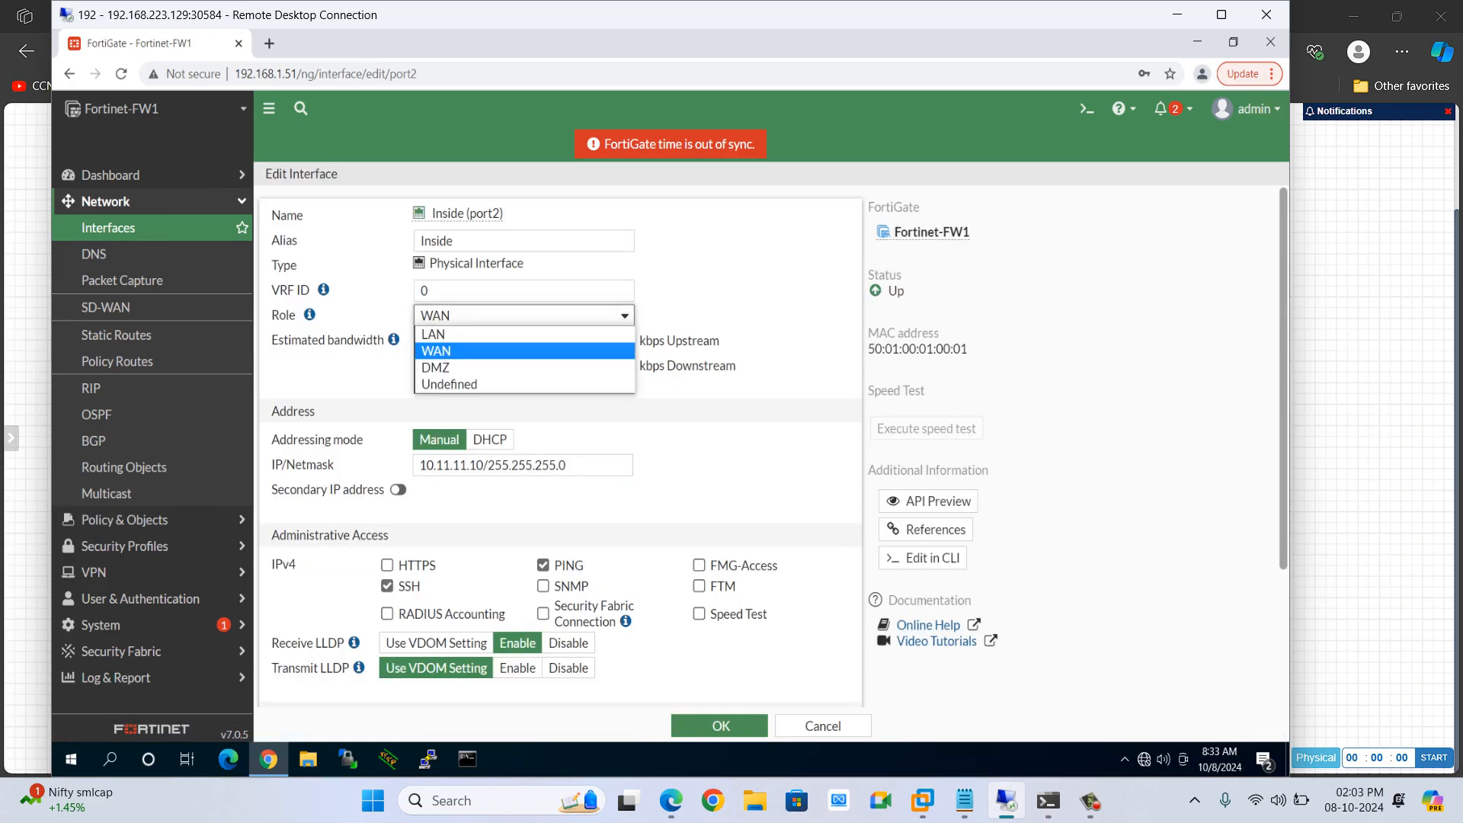
click(433, 334)
click(720, 725)
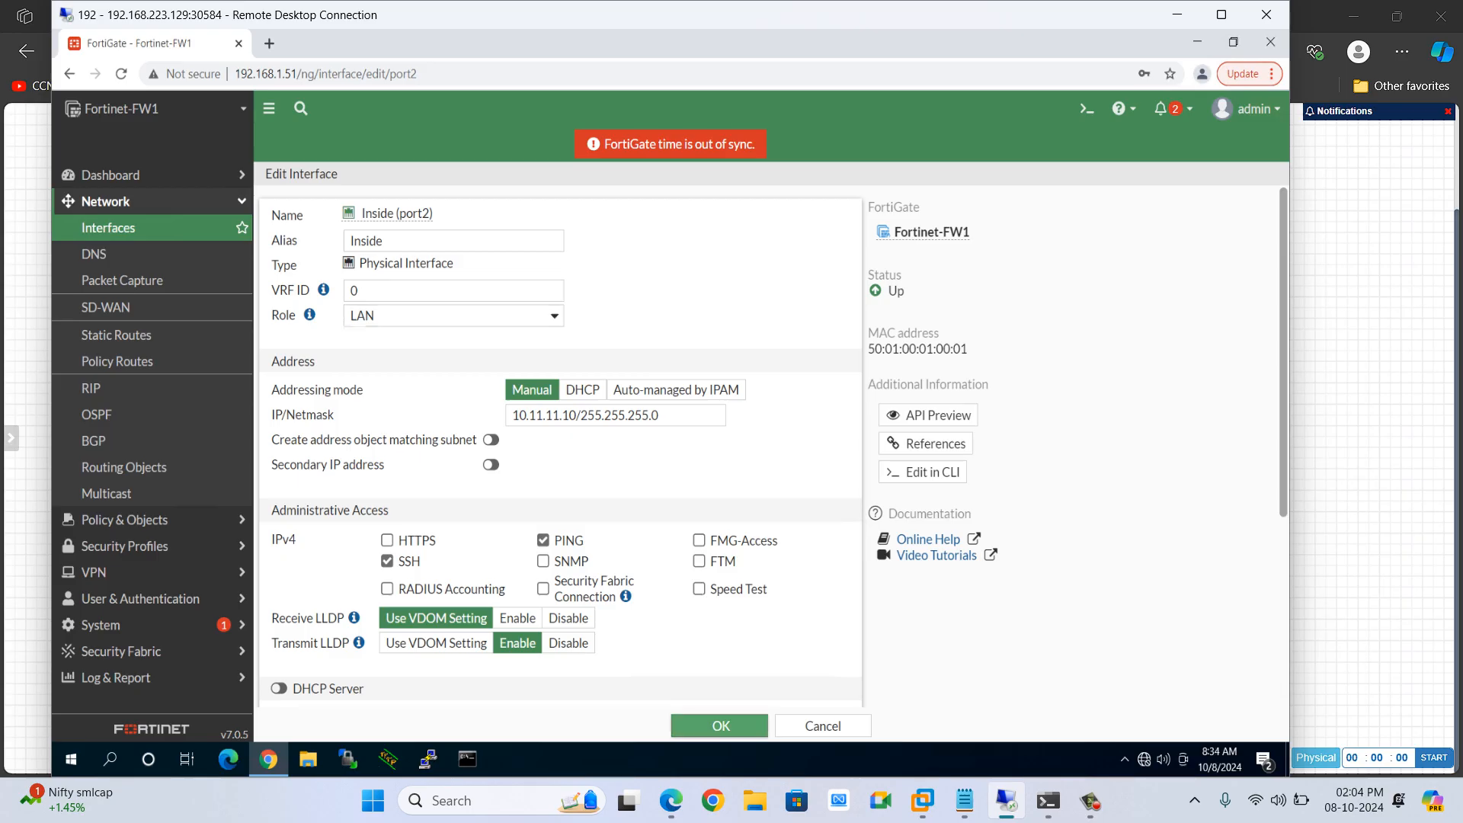
Delete the Central SNAT rule from Outside to Inside for source NET.199.1.1.1 and destination R1
scroll(762, 496, down, 5)
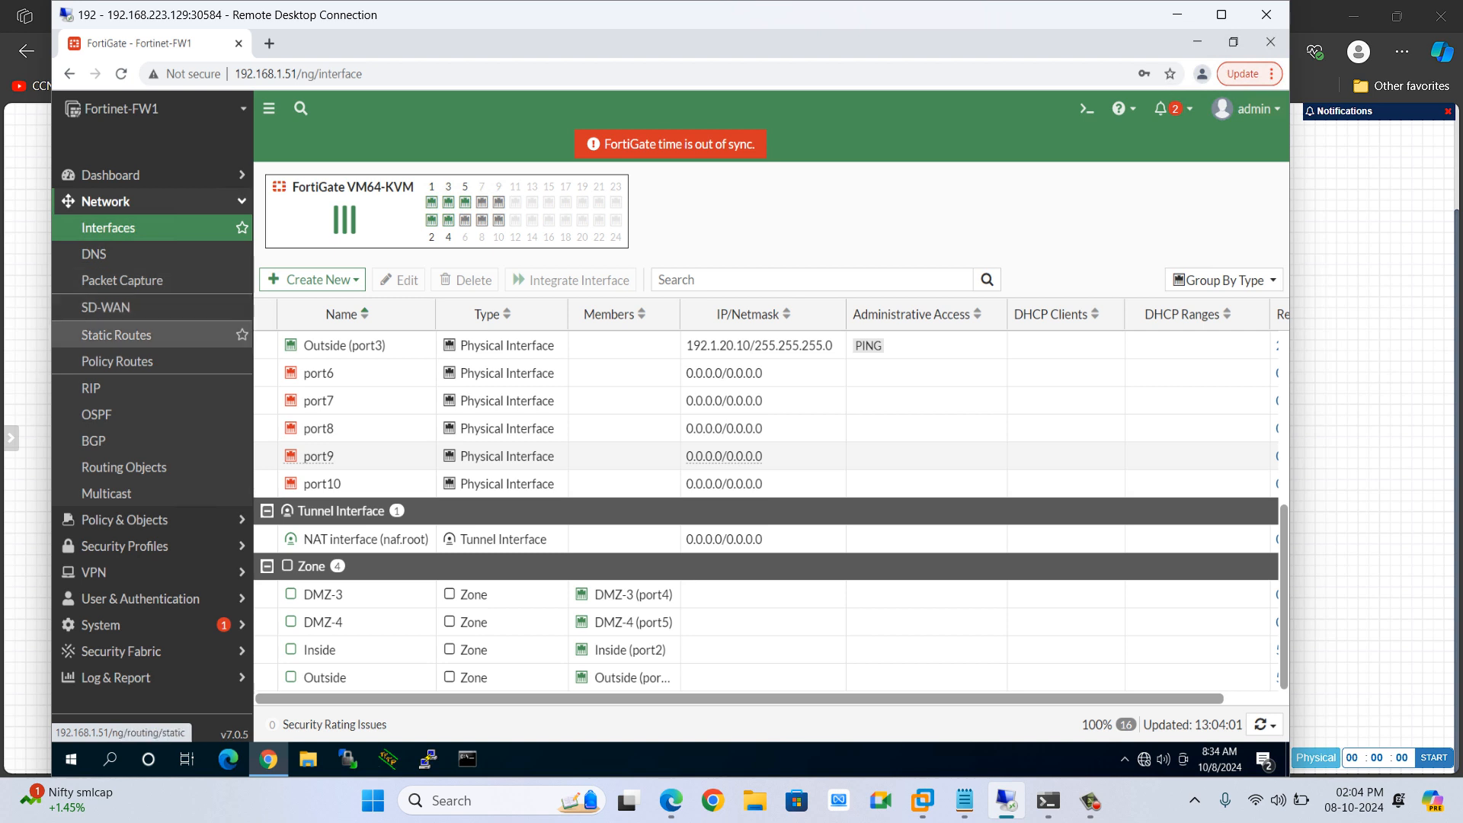
click(124, 519)
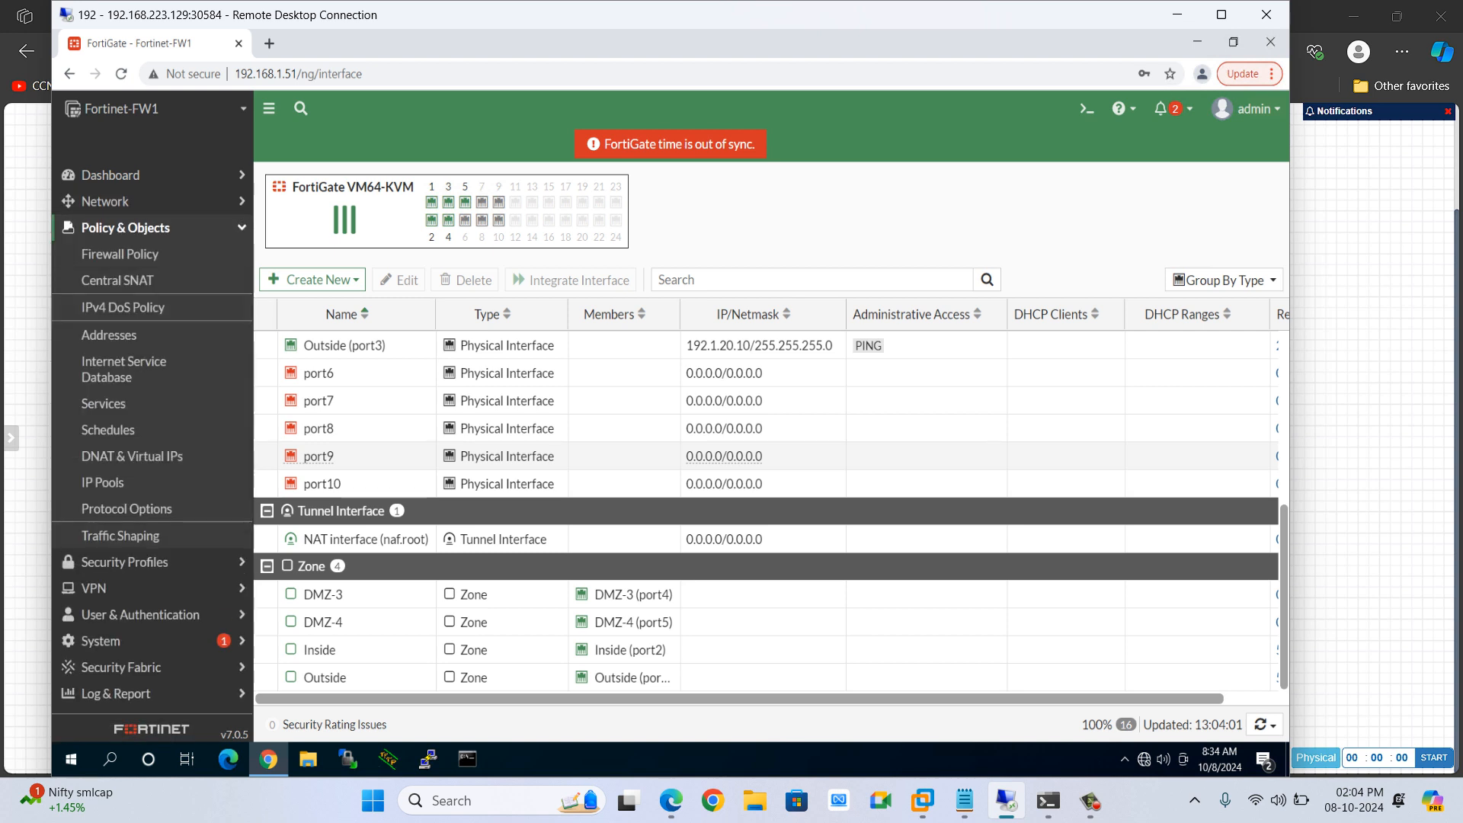
click(118, 280)
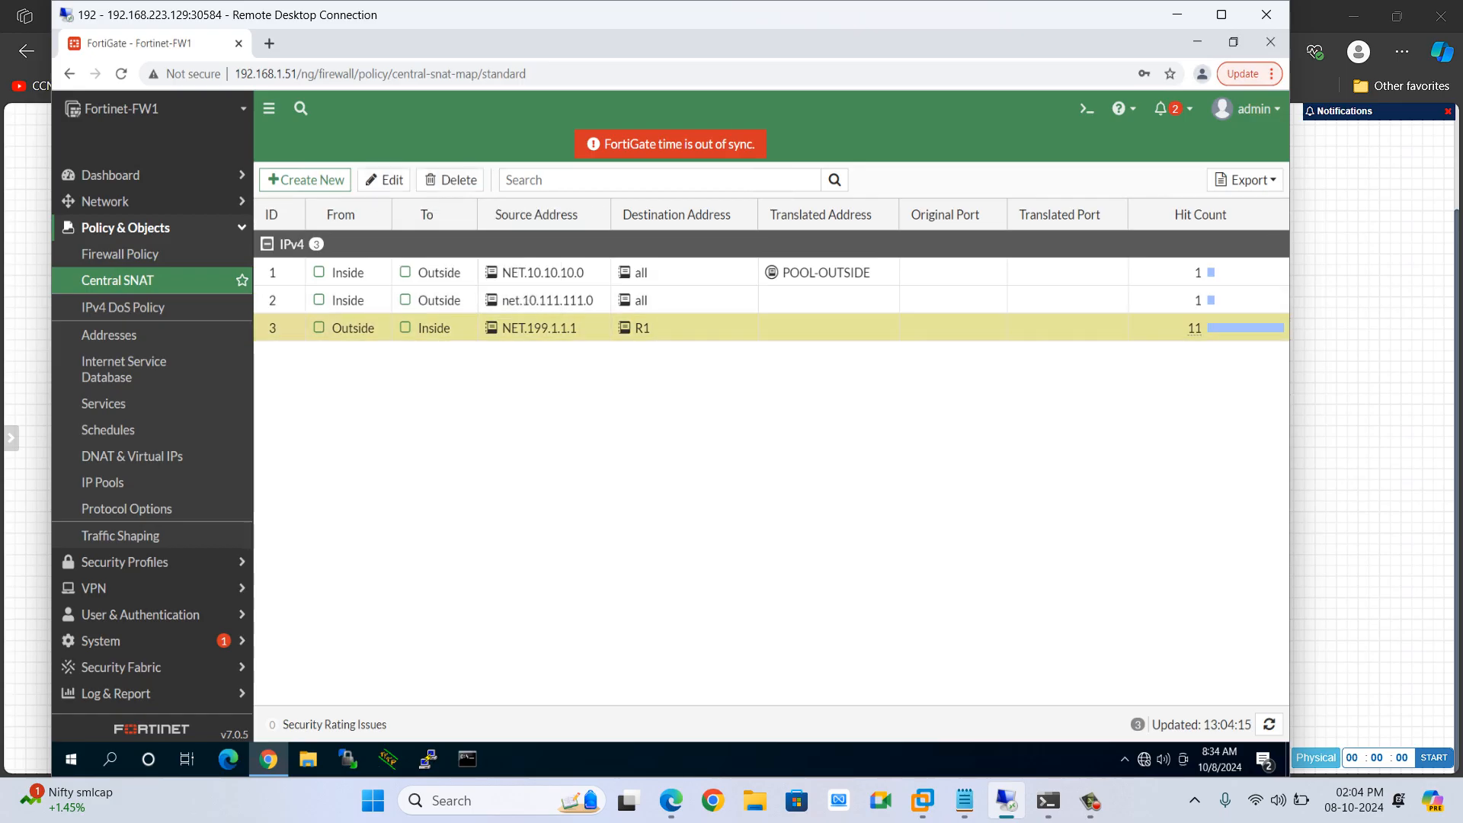
click(450, 179)
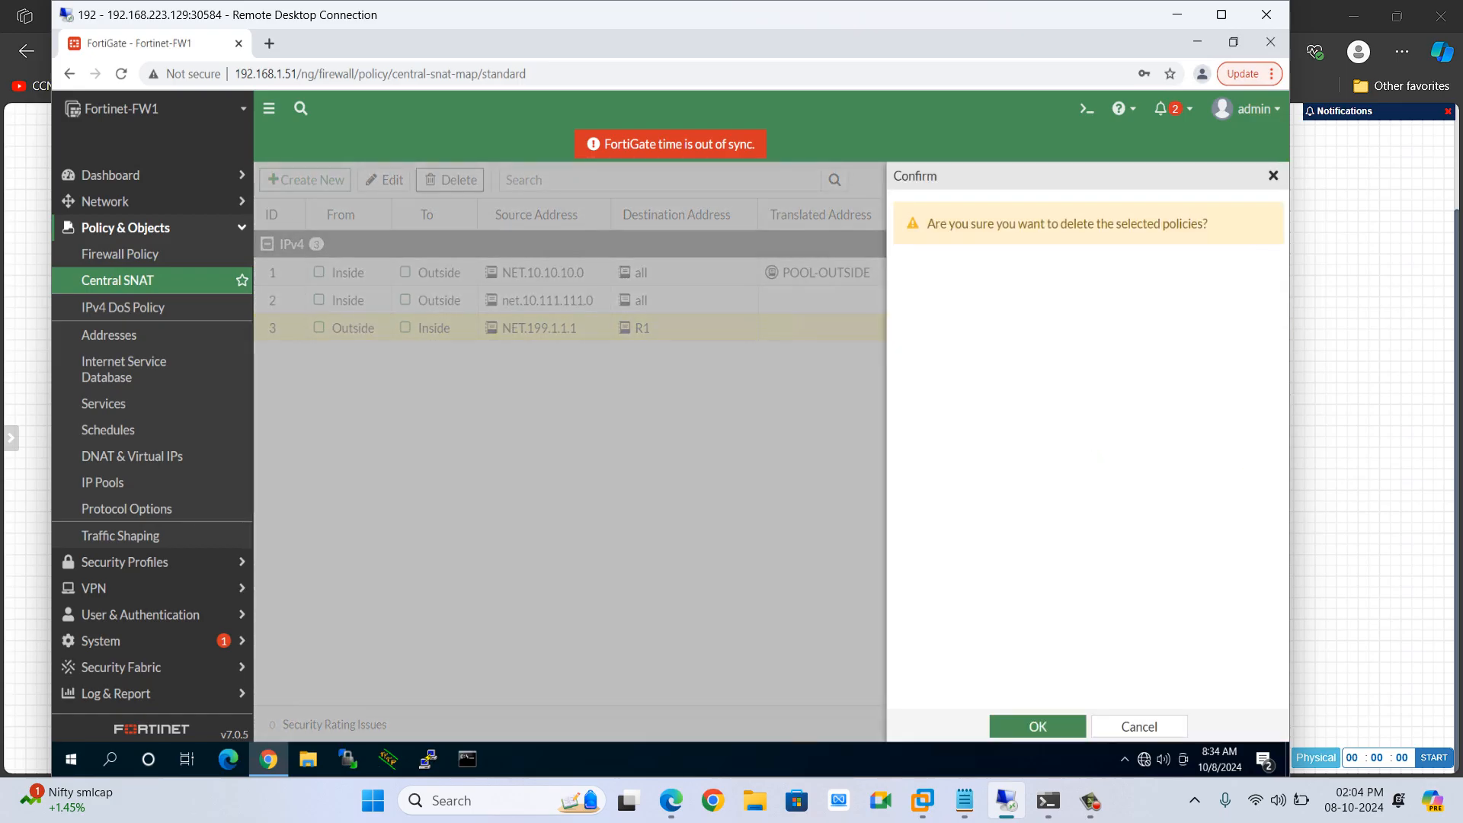
click(1038, 727)
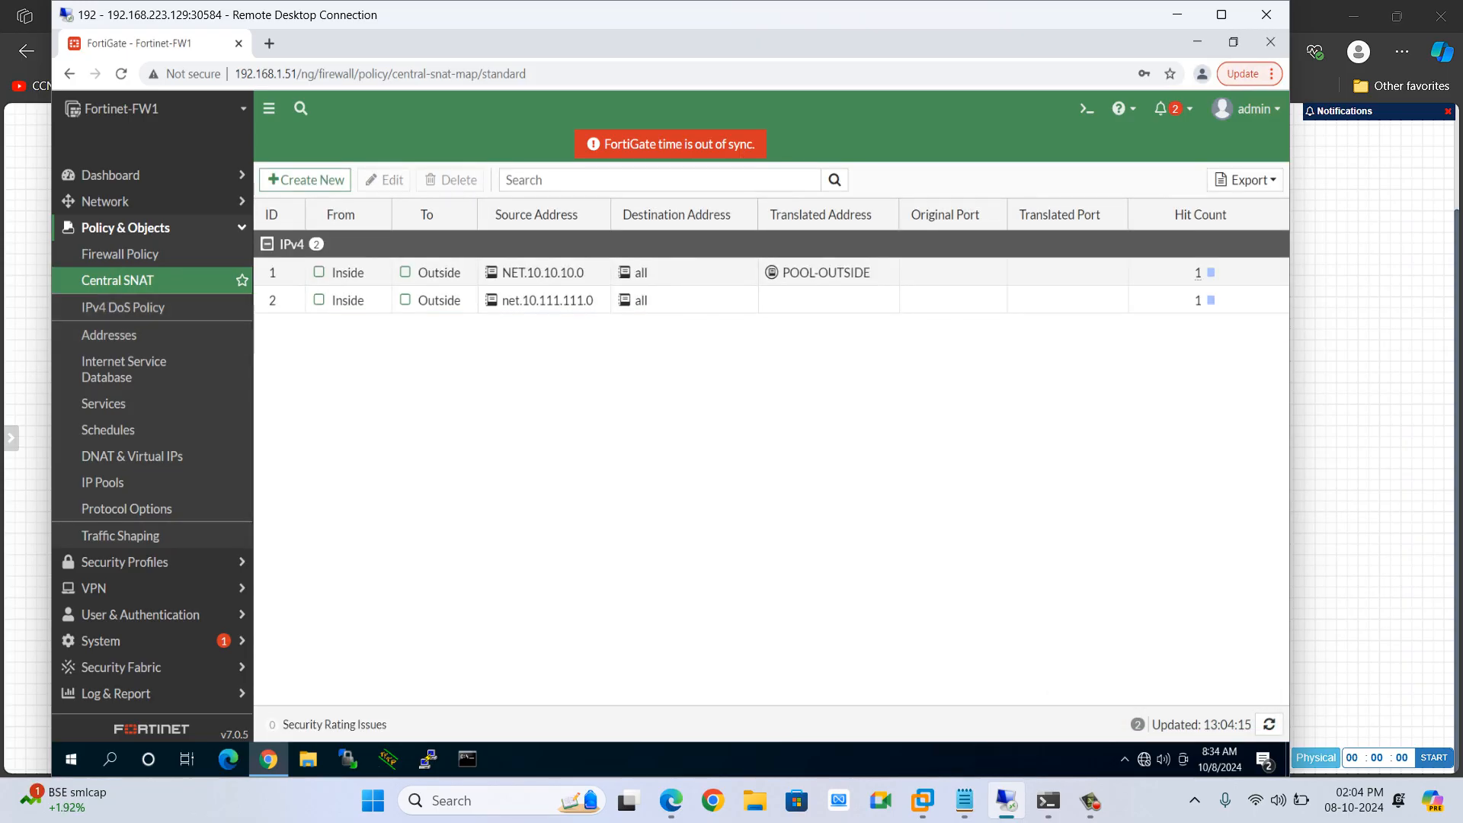
Delete the firewall policy OUT-2-IN-199.1.1.1-R1
click(119, 254)
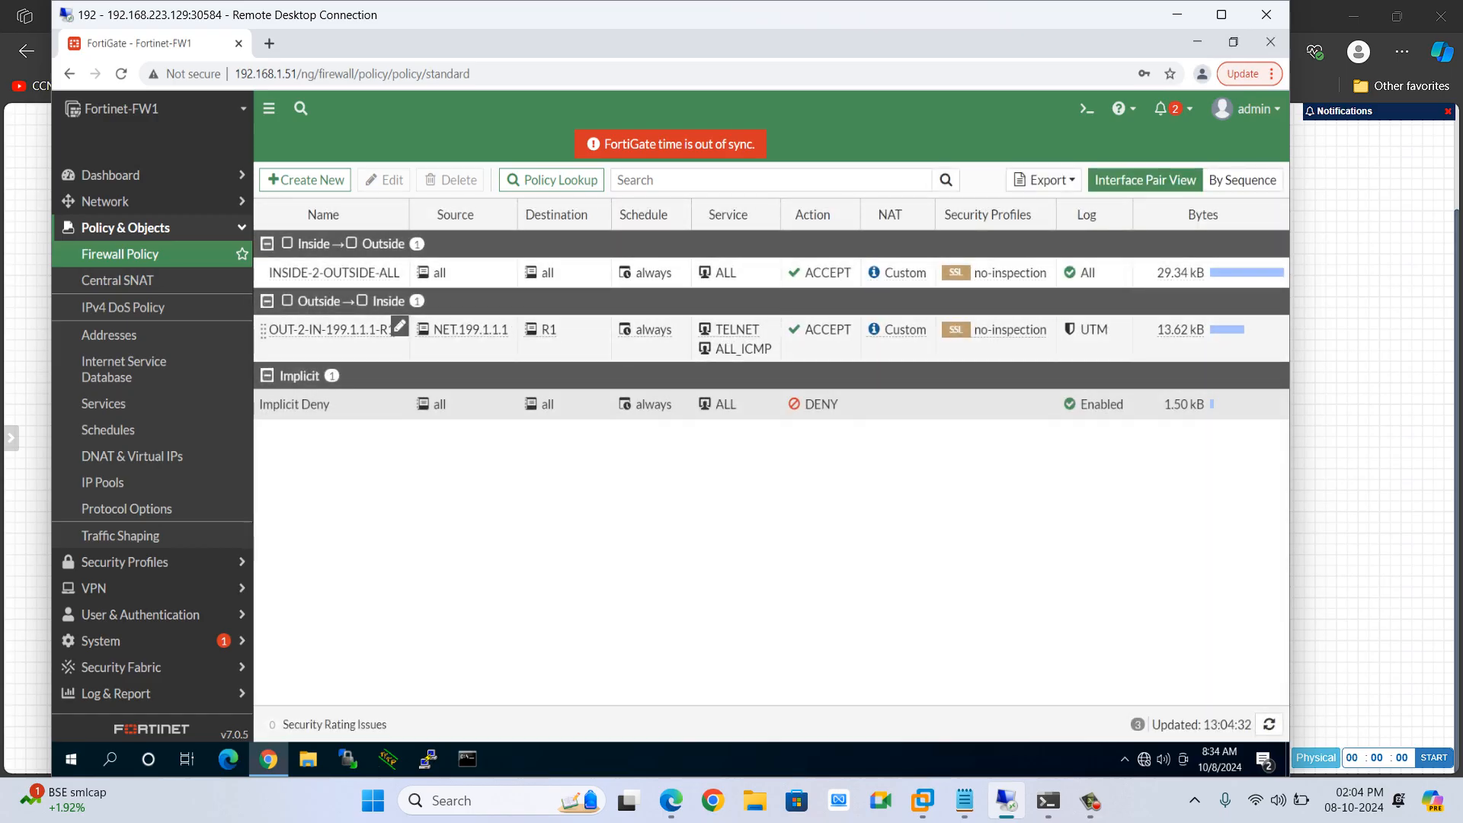
click(351, 331)
click(451, 180)
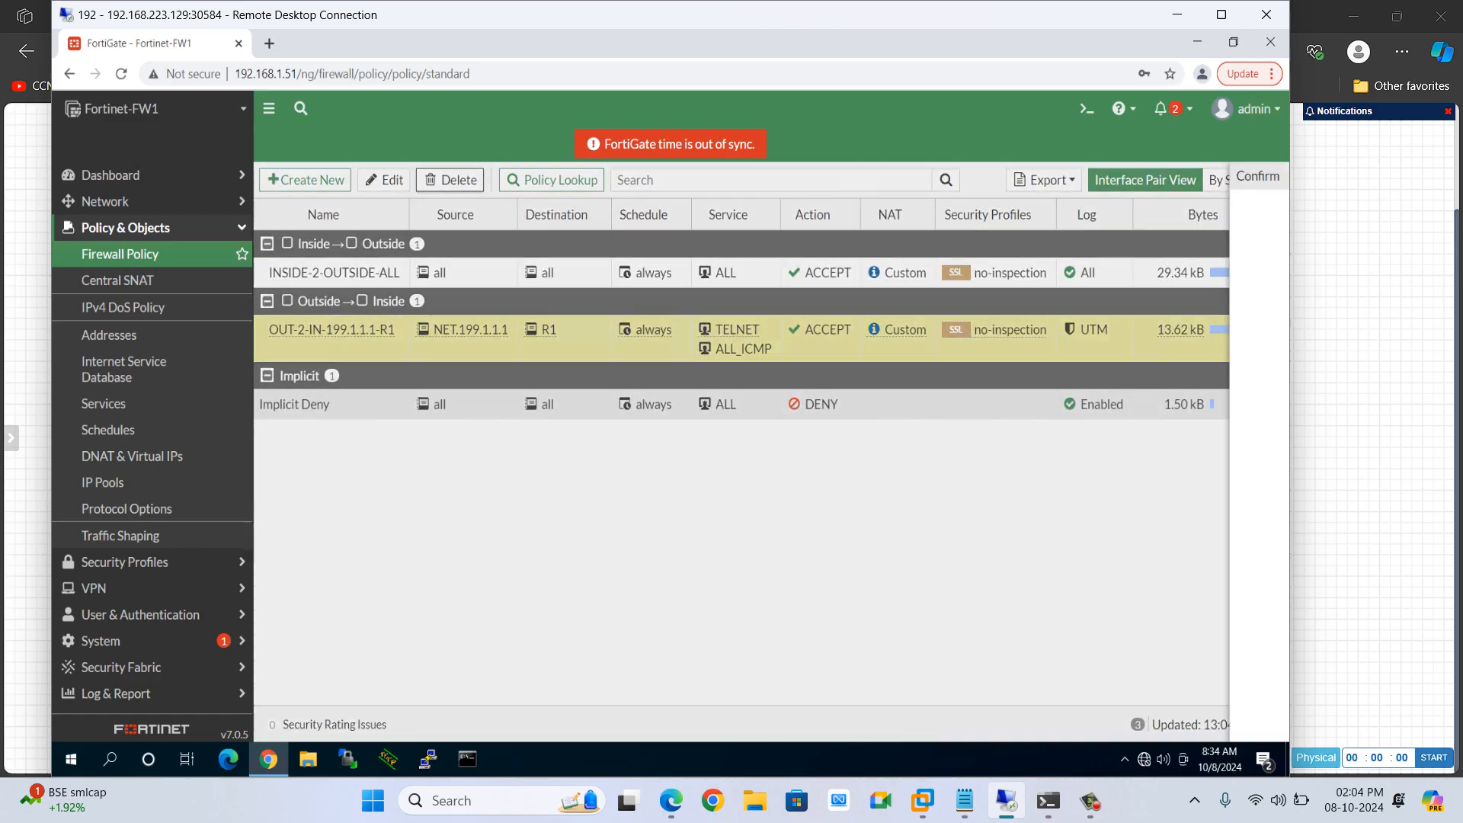
click(1038, 727)
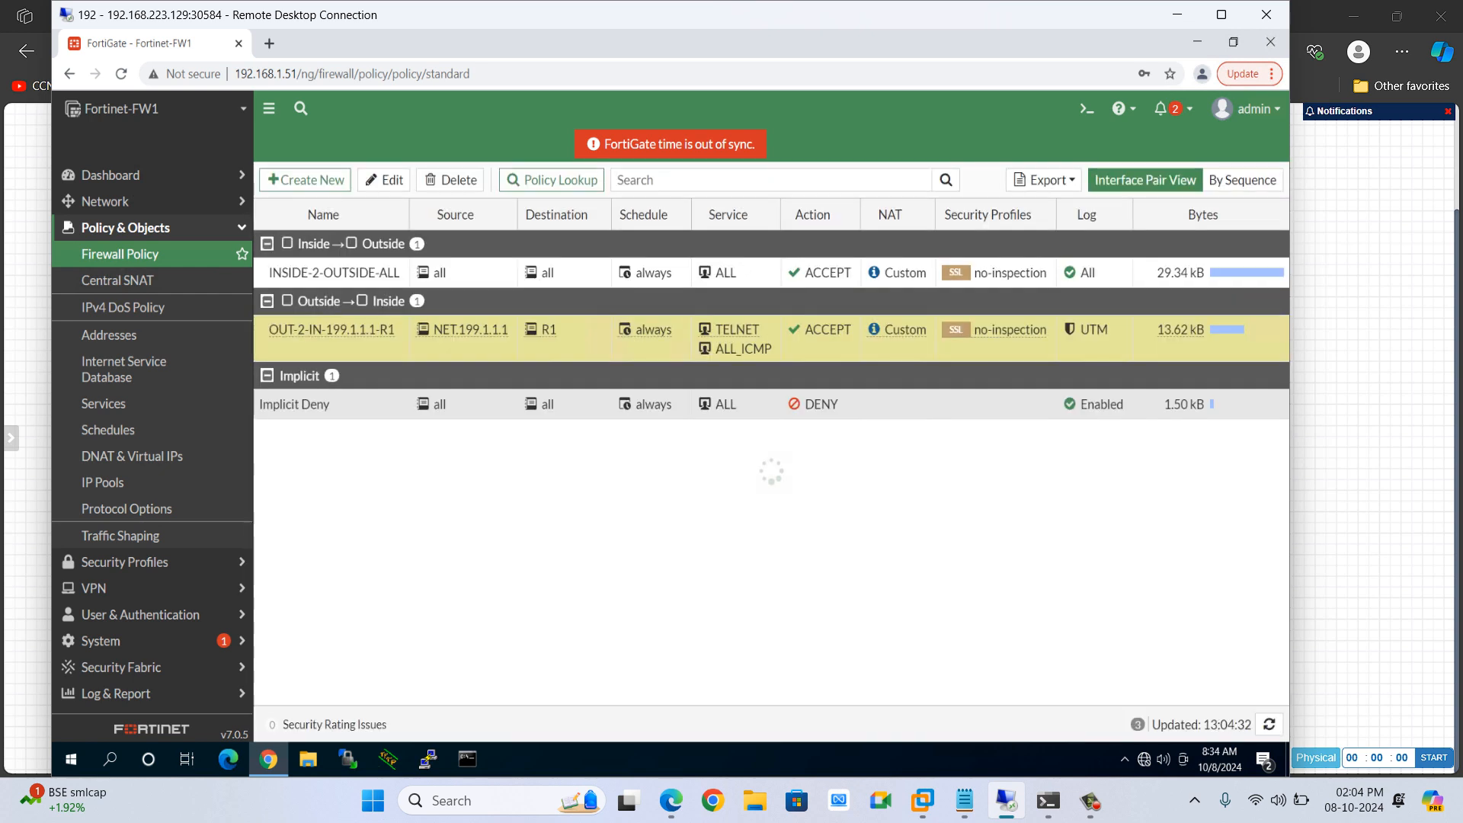
click(1091, 801)
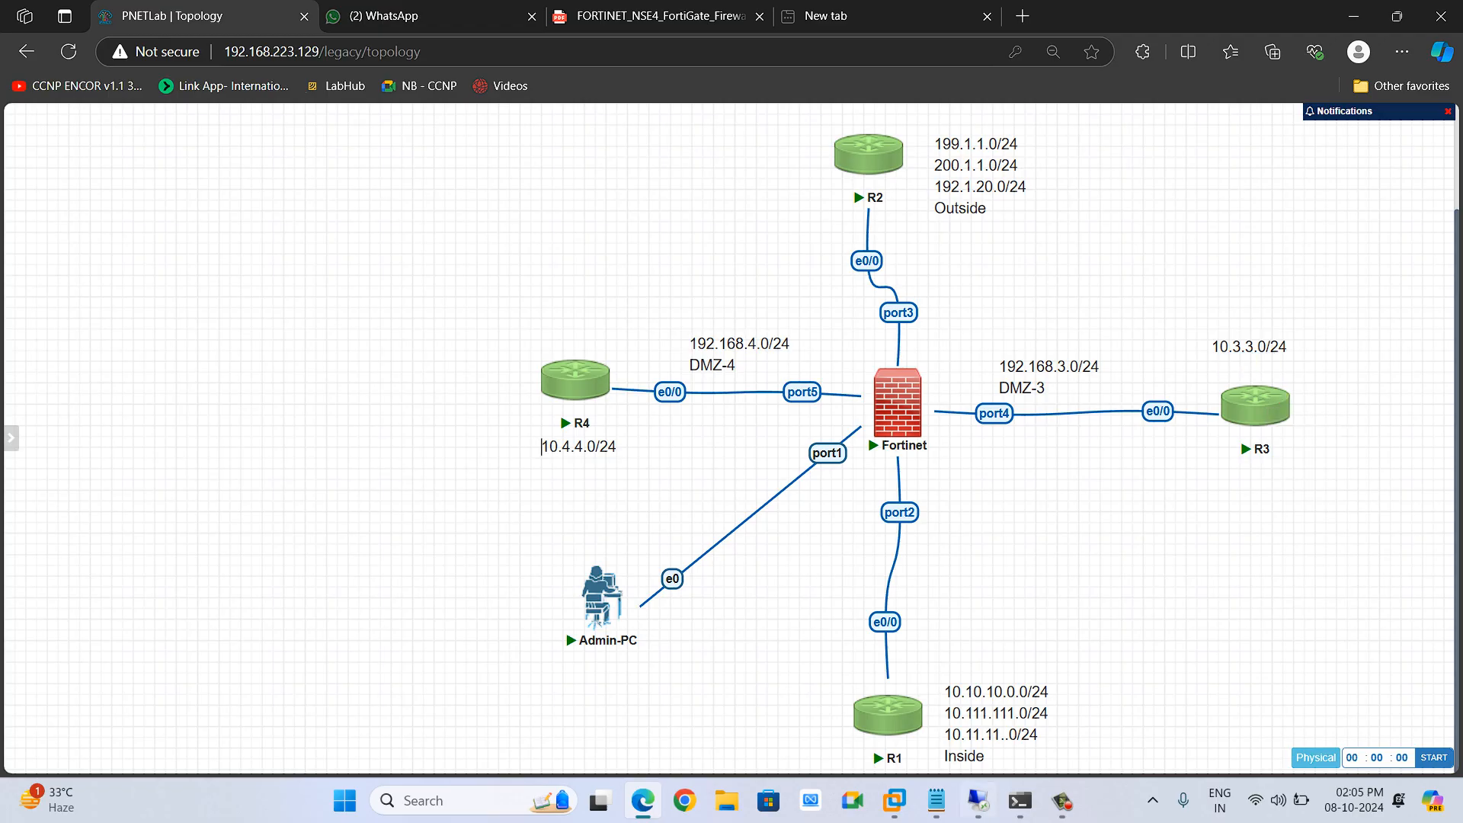
key(alt+Tab)
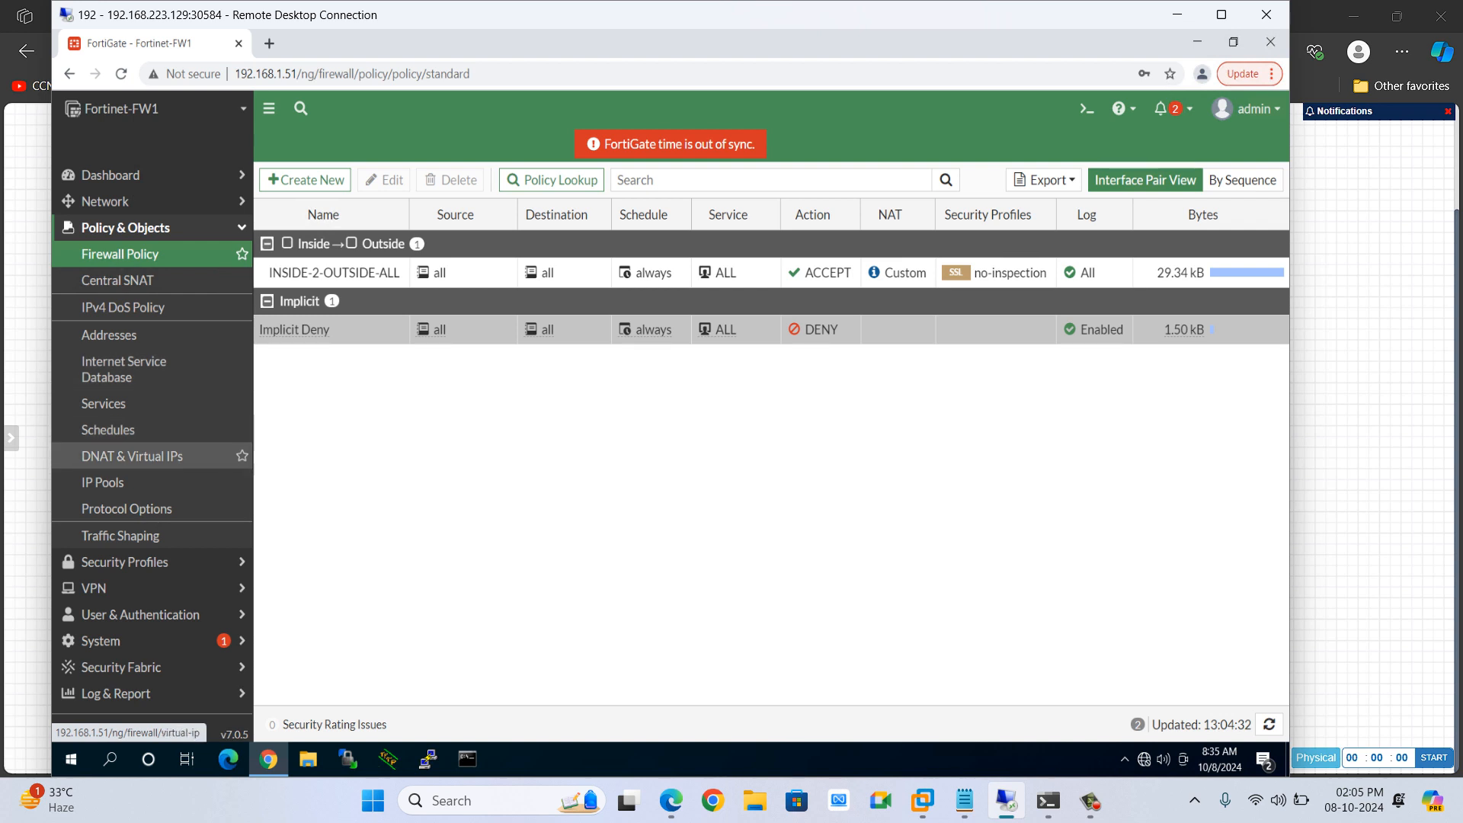
Start a new DNAT & Virtual IP and name it WWW1
click(132, 456)
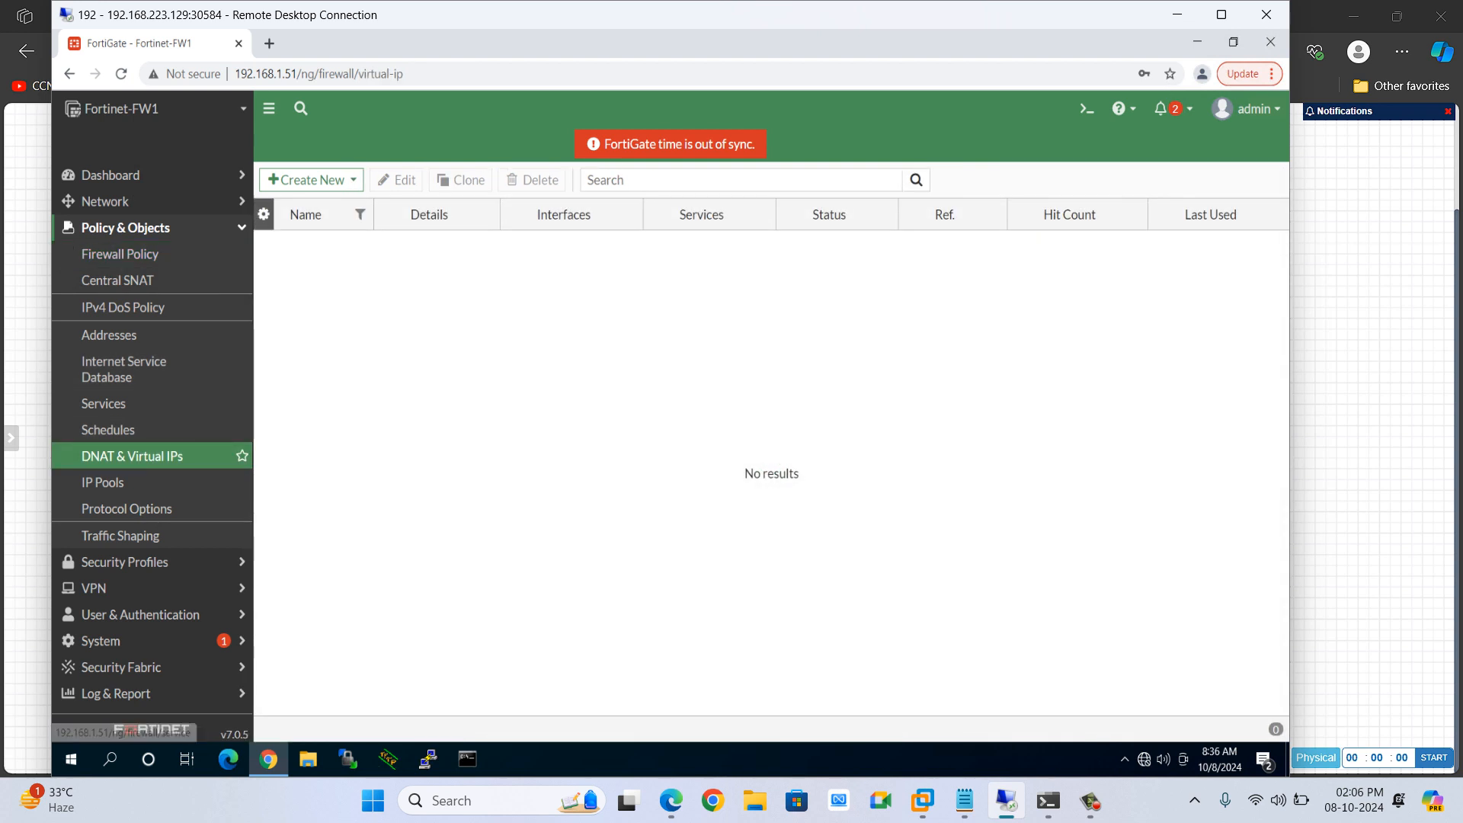
click(310, 180)
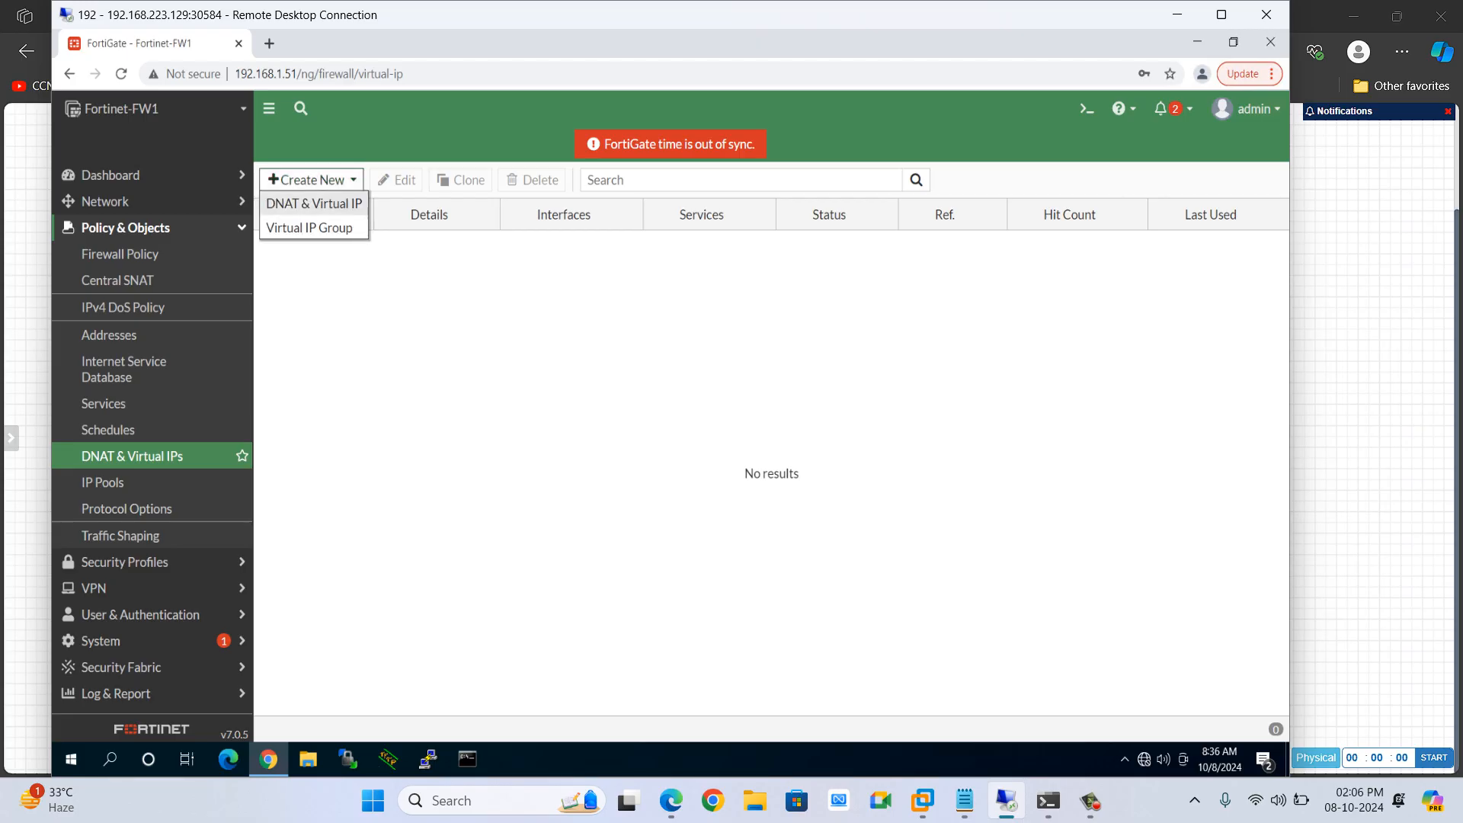
click(314, 203)
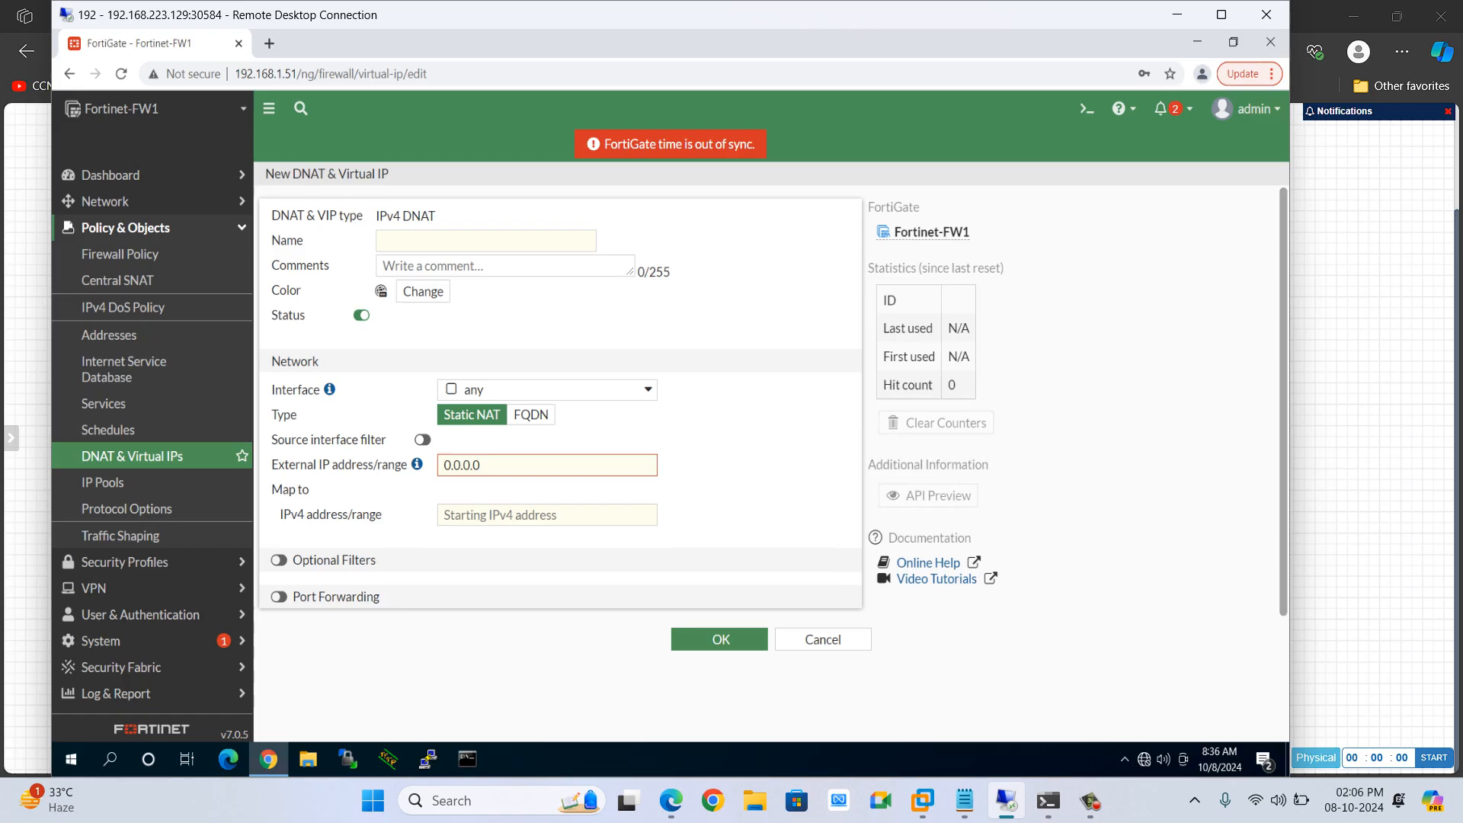
click(471, 241)
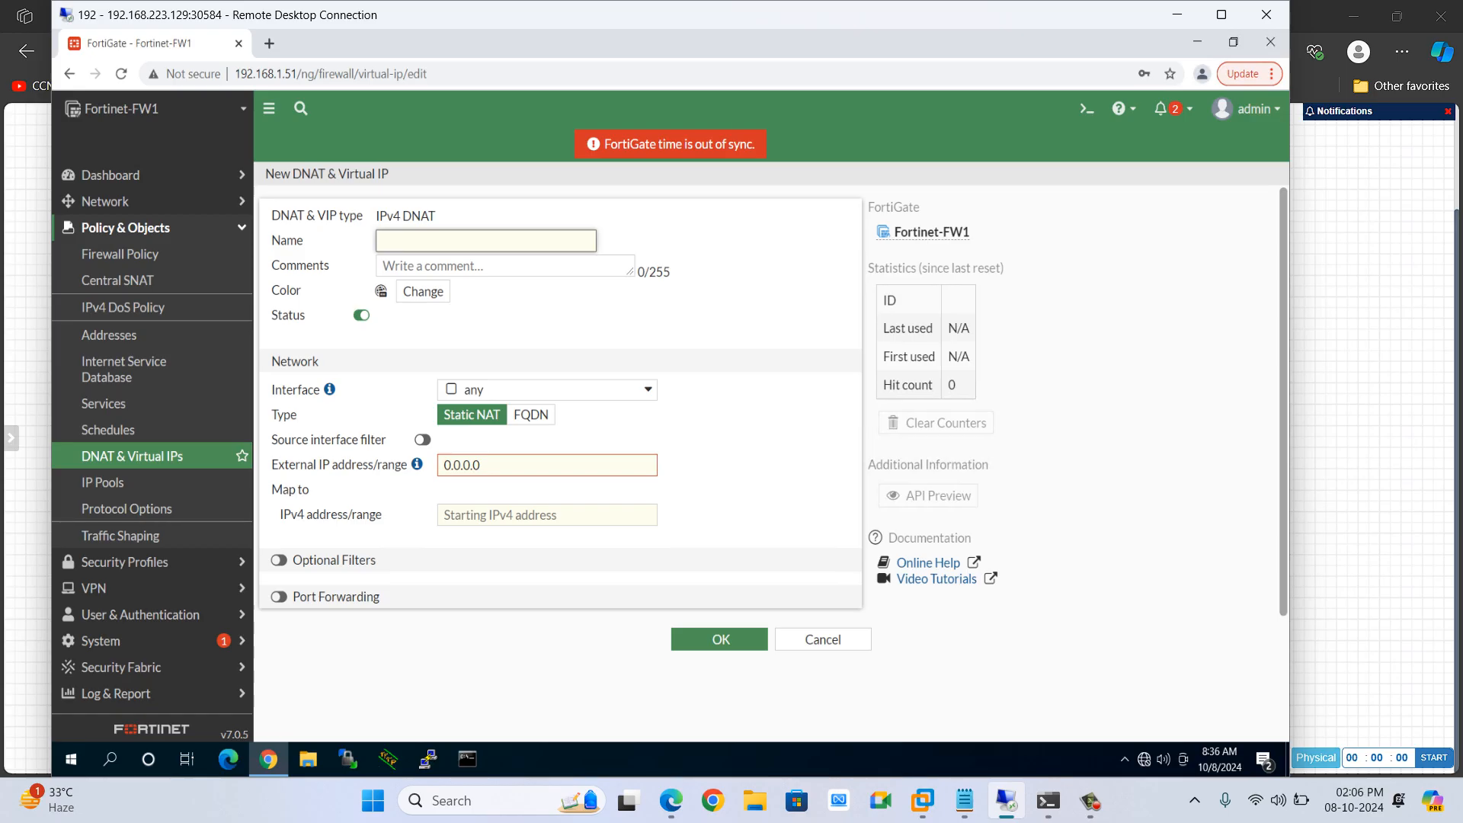
text(WWW1)
Clear the virtual IP's external IP address/range field
scroll(560, 404, down, 1)
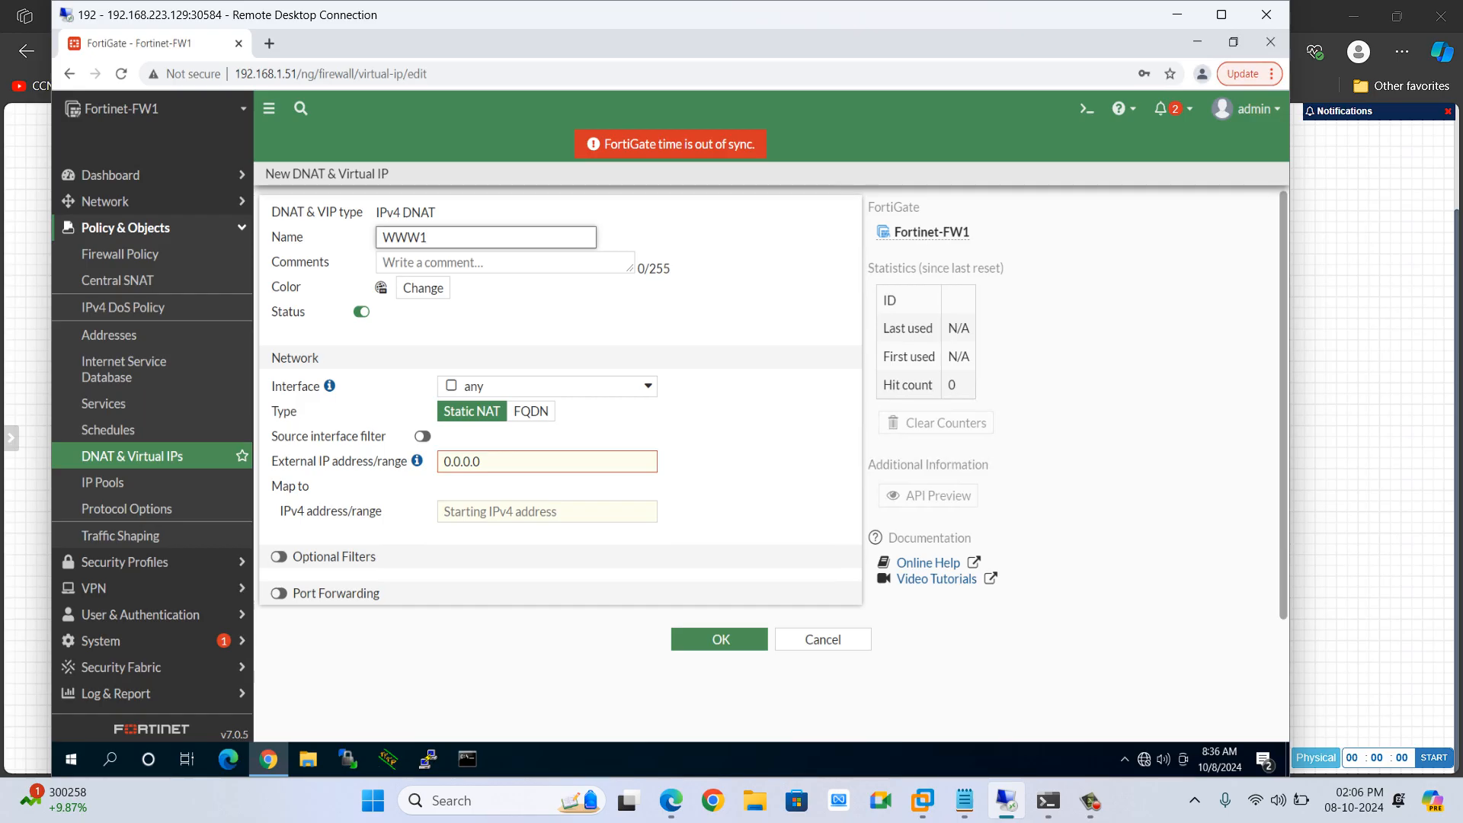
drag(489, 462, 442, 462)
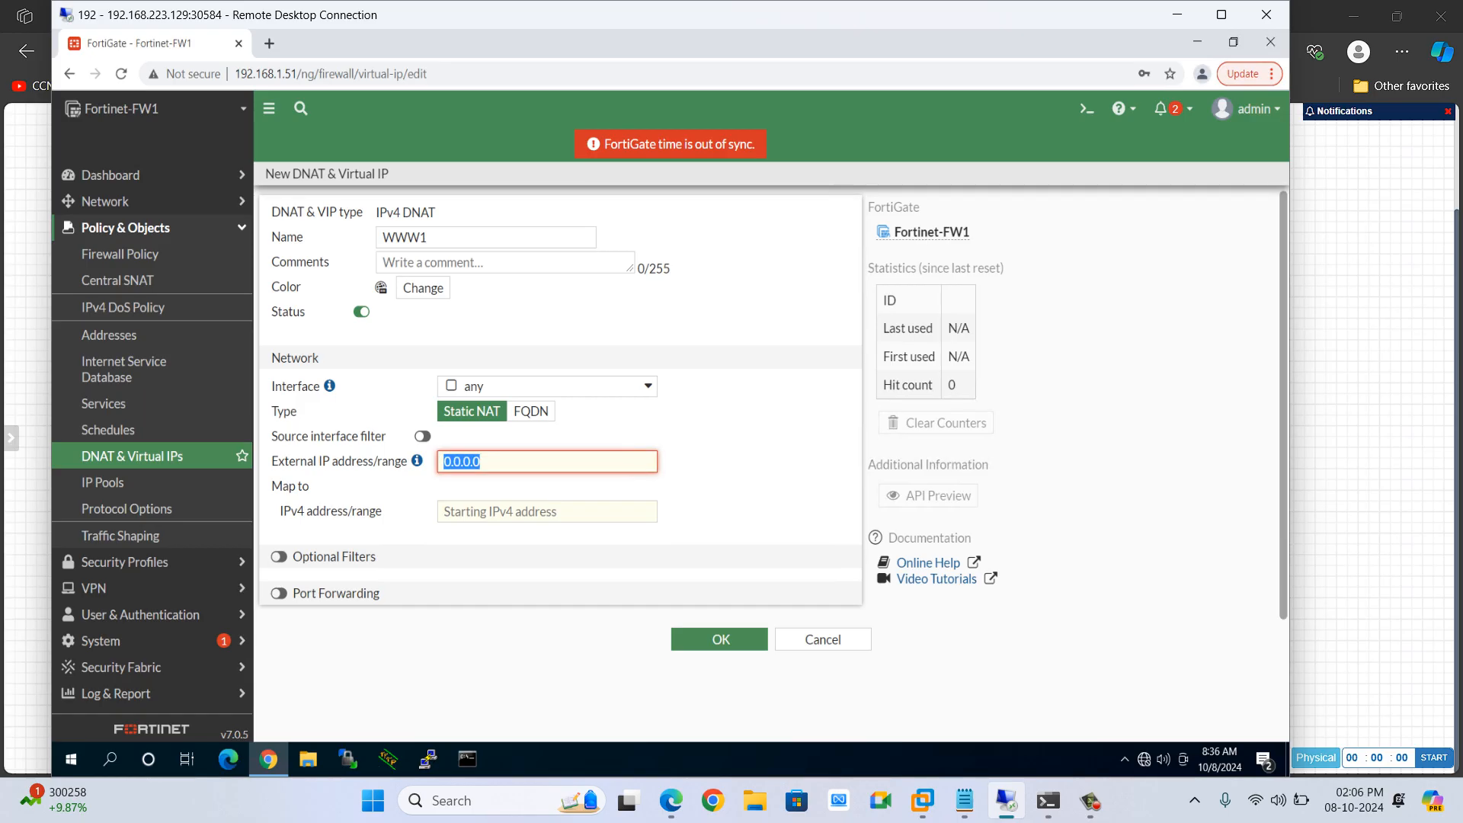
key(End)
key(BackSpace)
key(BackSpace)
key(BackSpace)
key(BackSpace)
key(BackSpace)
key(BackSpace)
key(BackSpace)
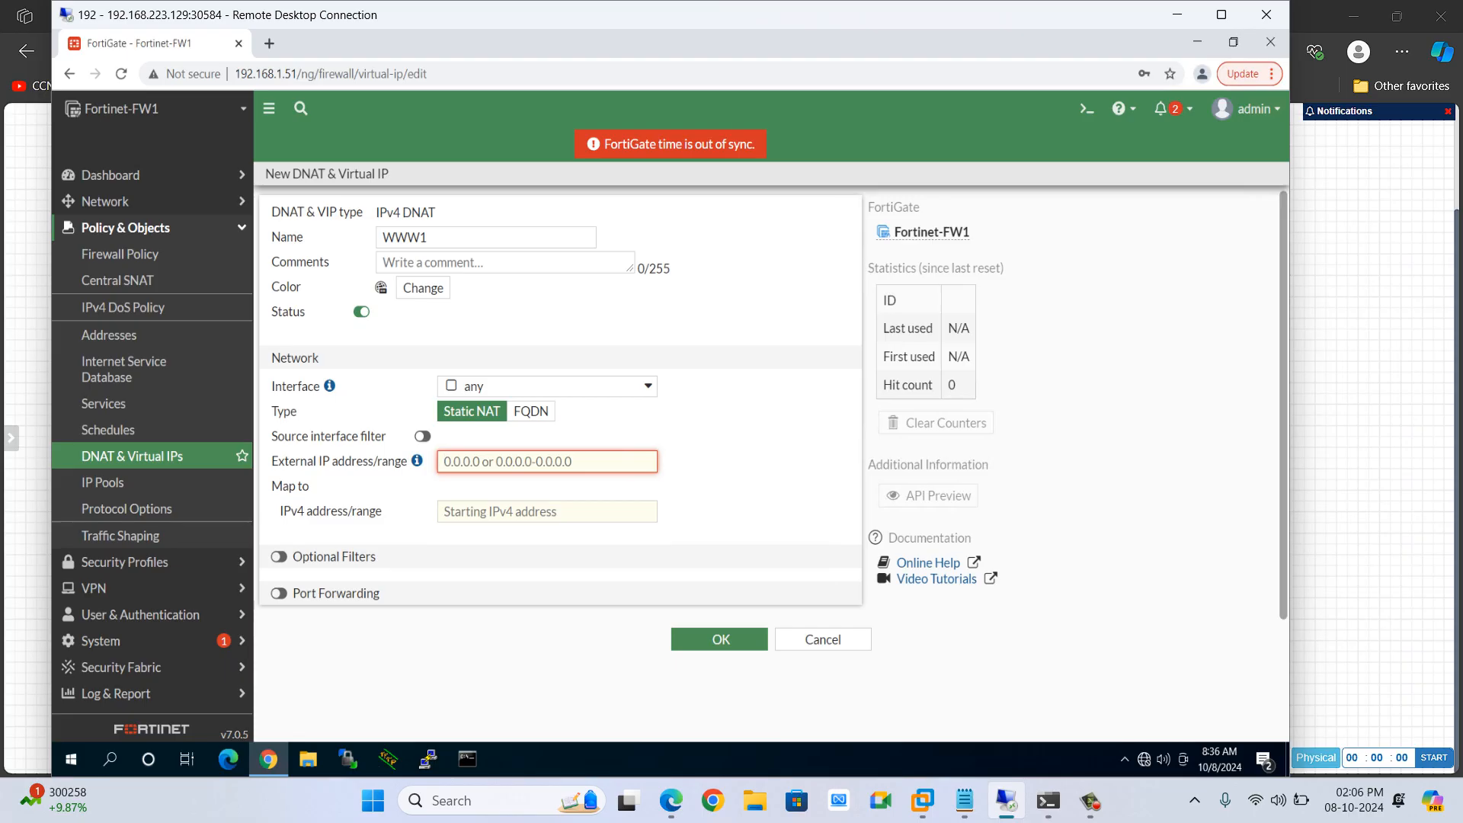
Open the Basic Router configuration notes and add the mapping line 192.1.20.5 -> 10.3.3.3 below the NAT definitions
key(alt+Tab)
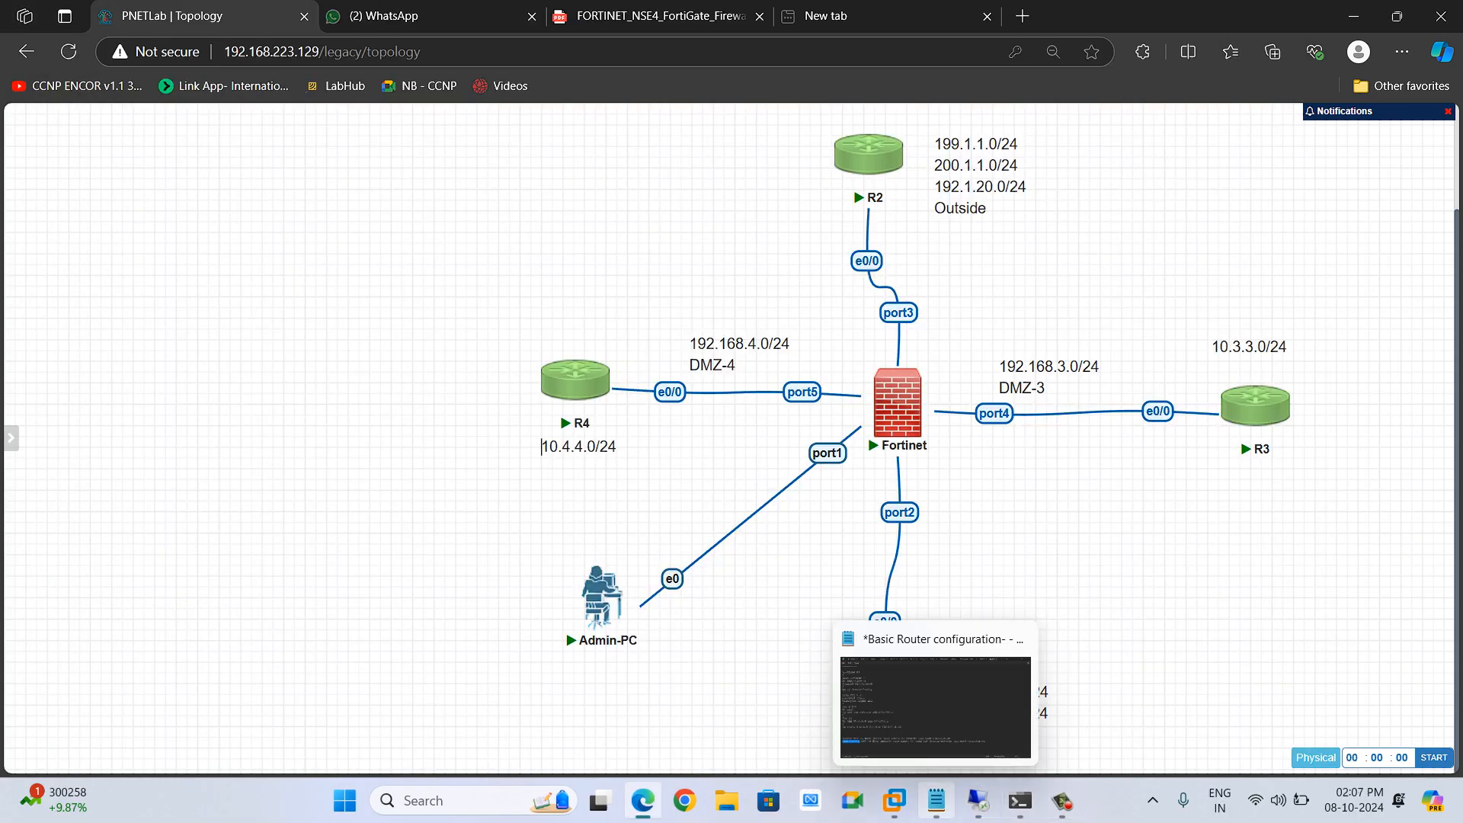
click(936, 800)
click(1397, 16)
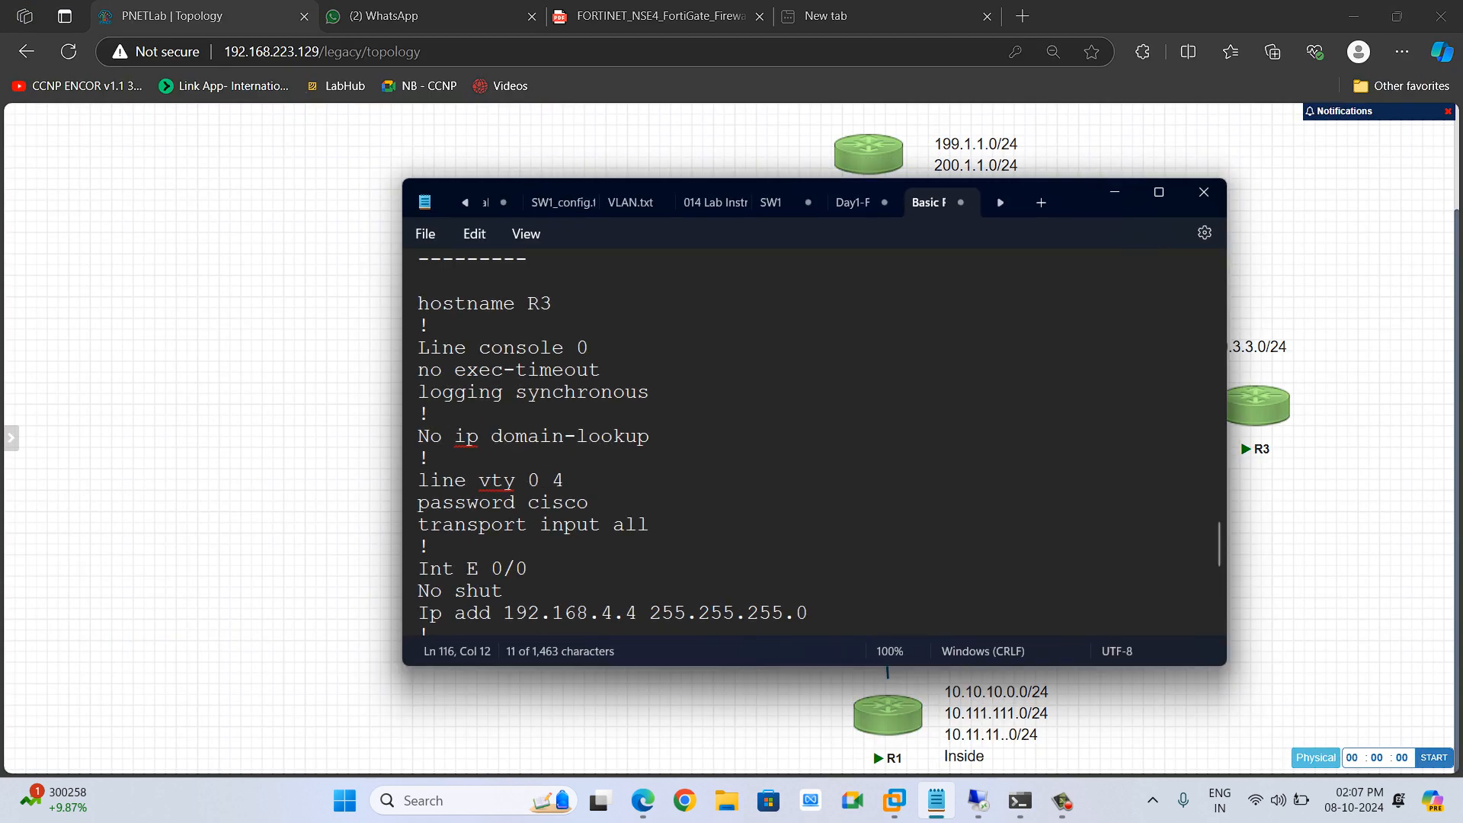
drag(1085, 194, 648, 218)
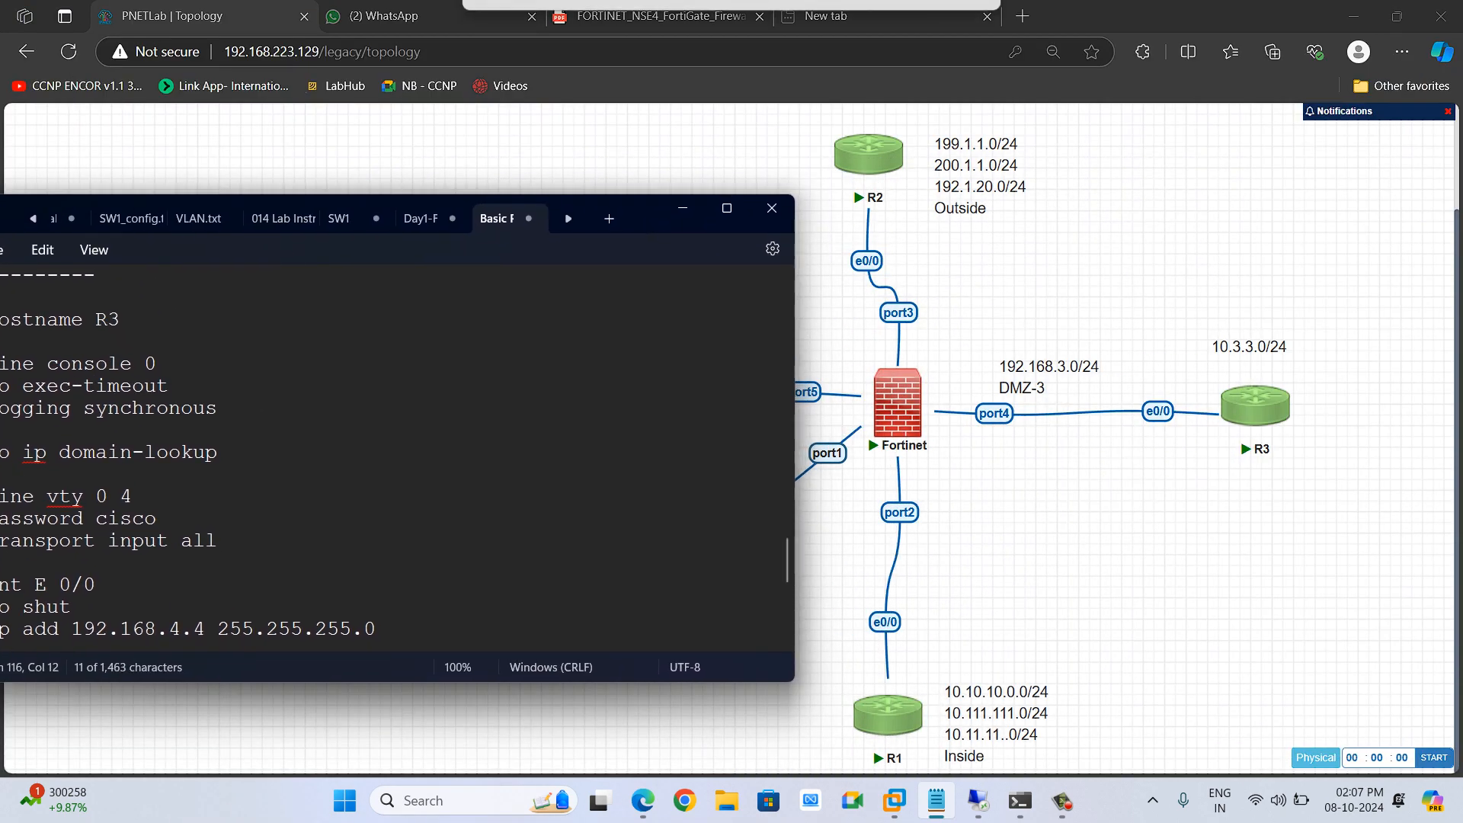
scroll(381, 457, down, 5)
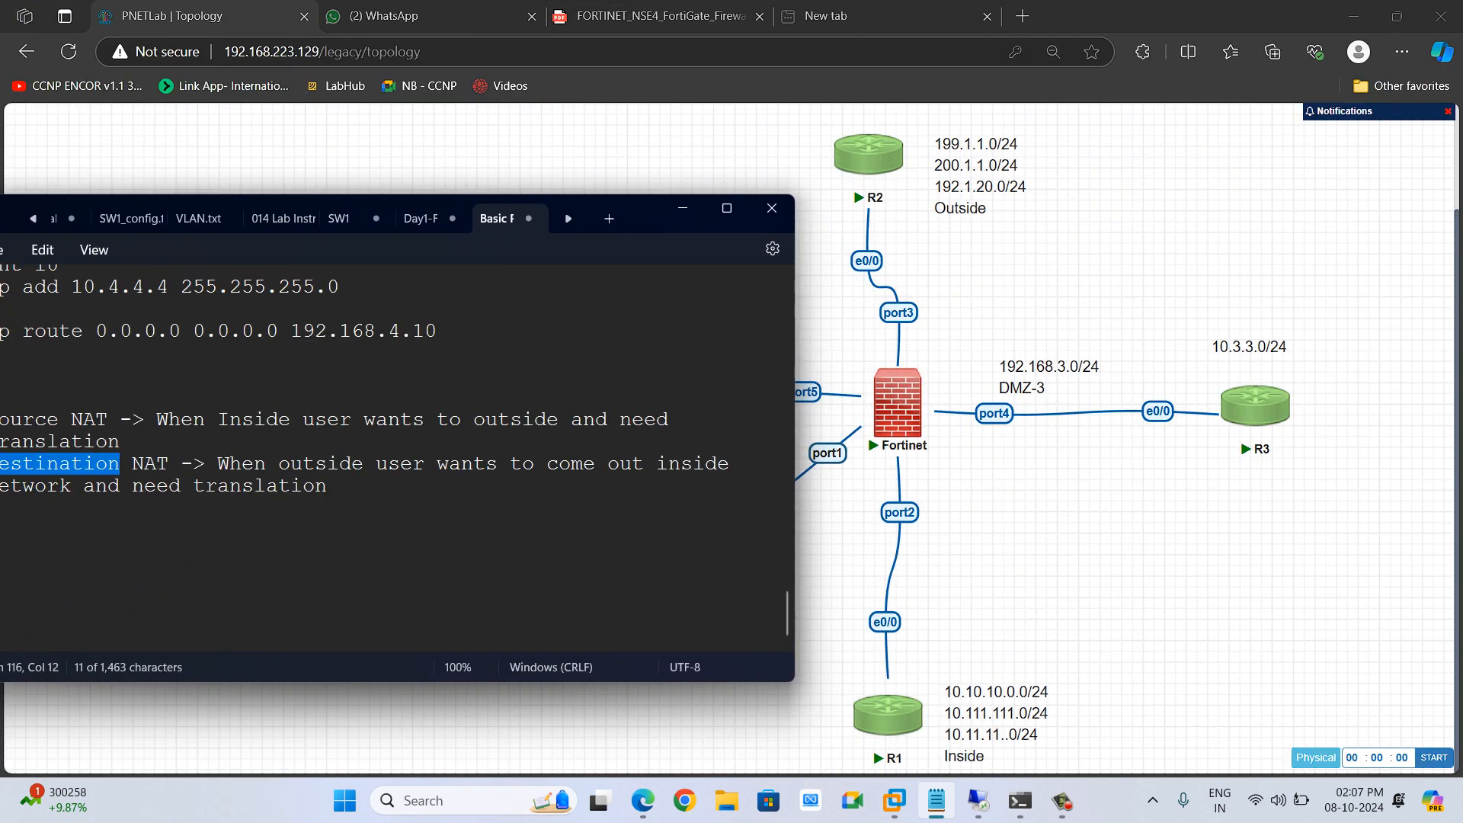
click(337, 487)
key(Return)
key(Return)
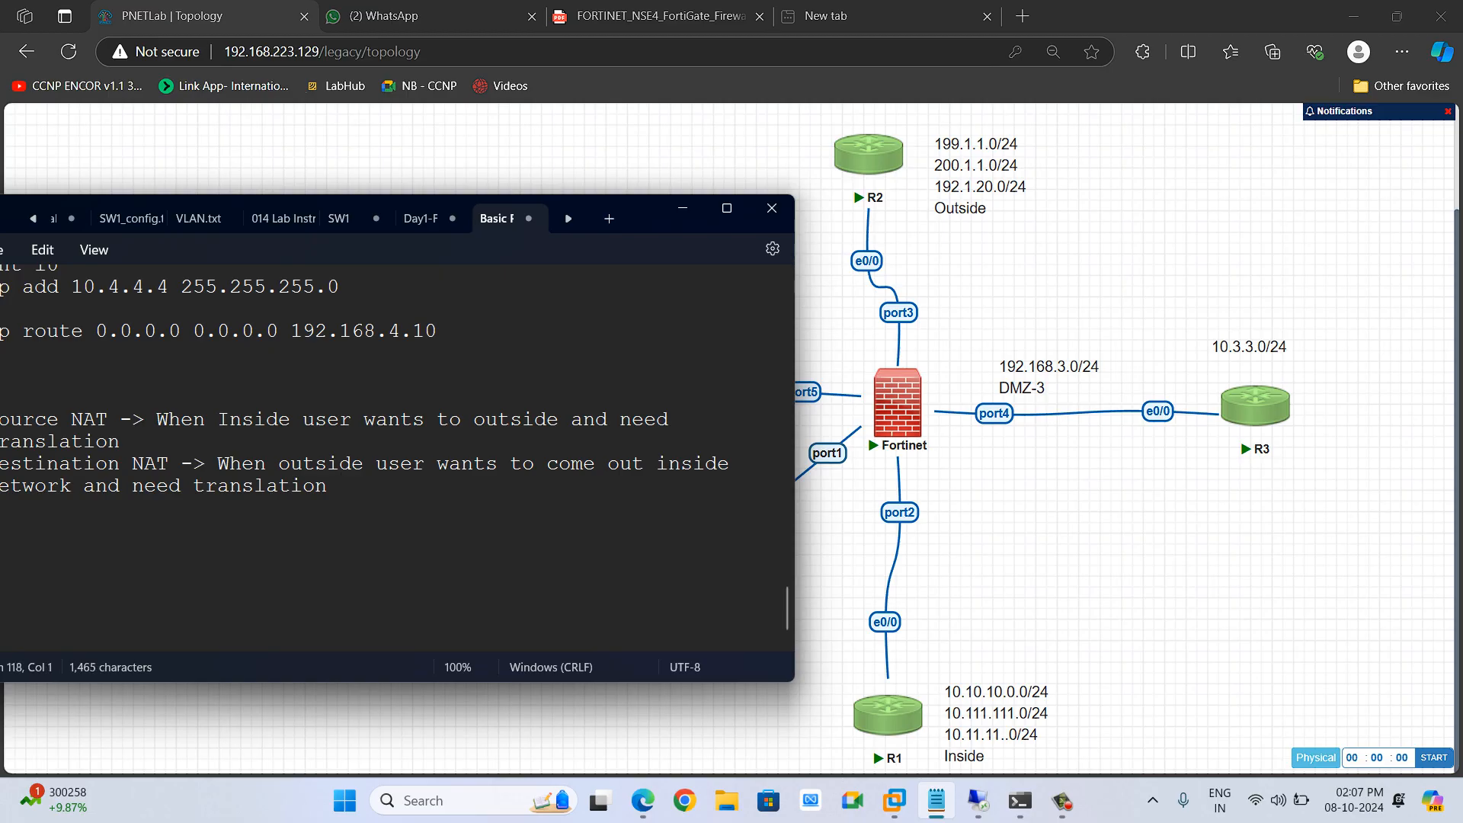
drag(654, 221, 794, 209)
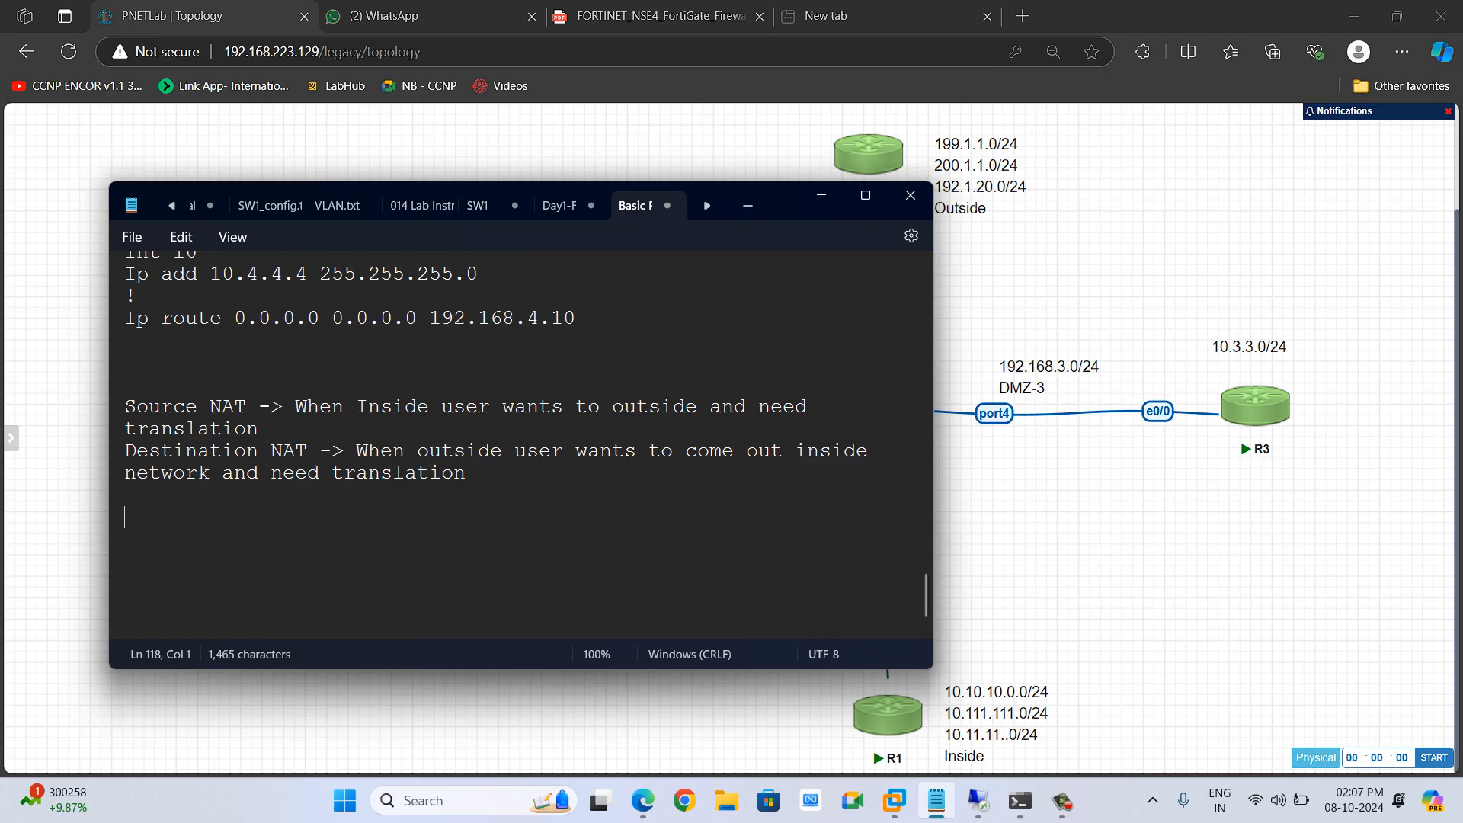
text(192.1.20.)
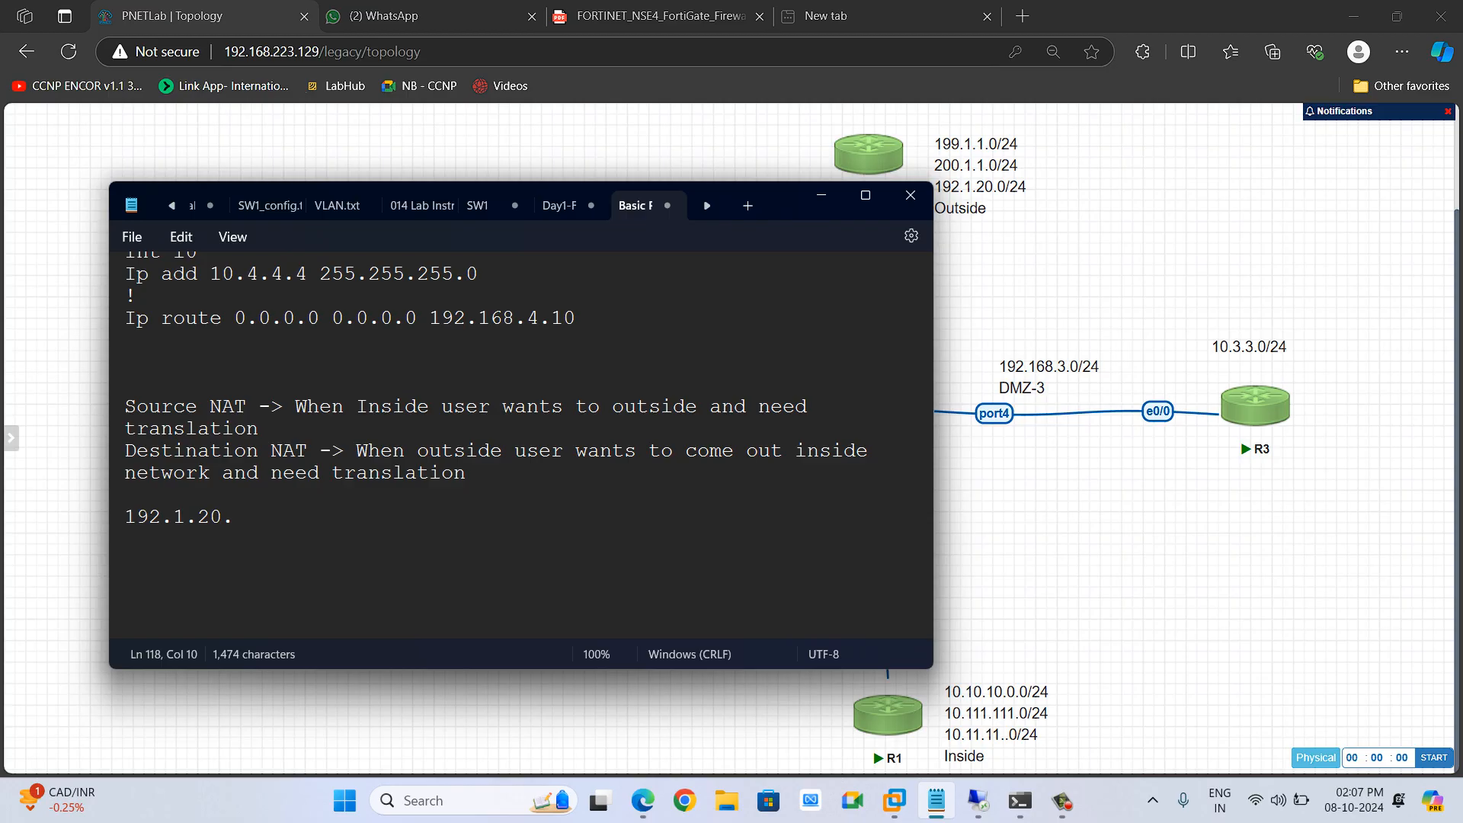
text(5 -> 10.3.3.3)
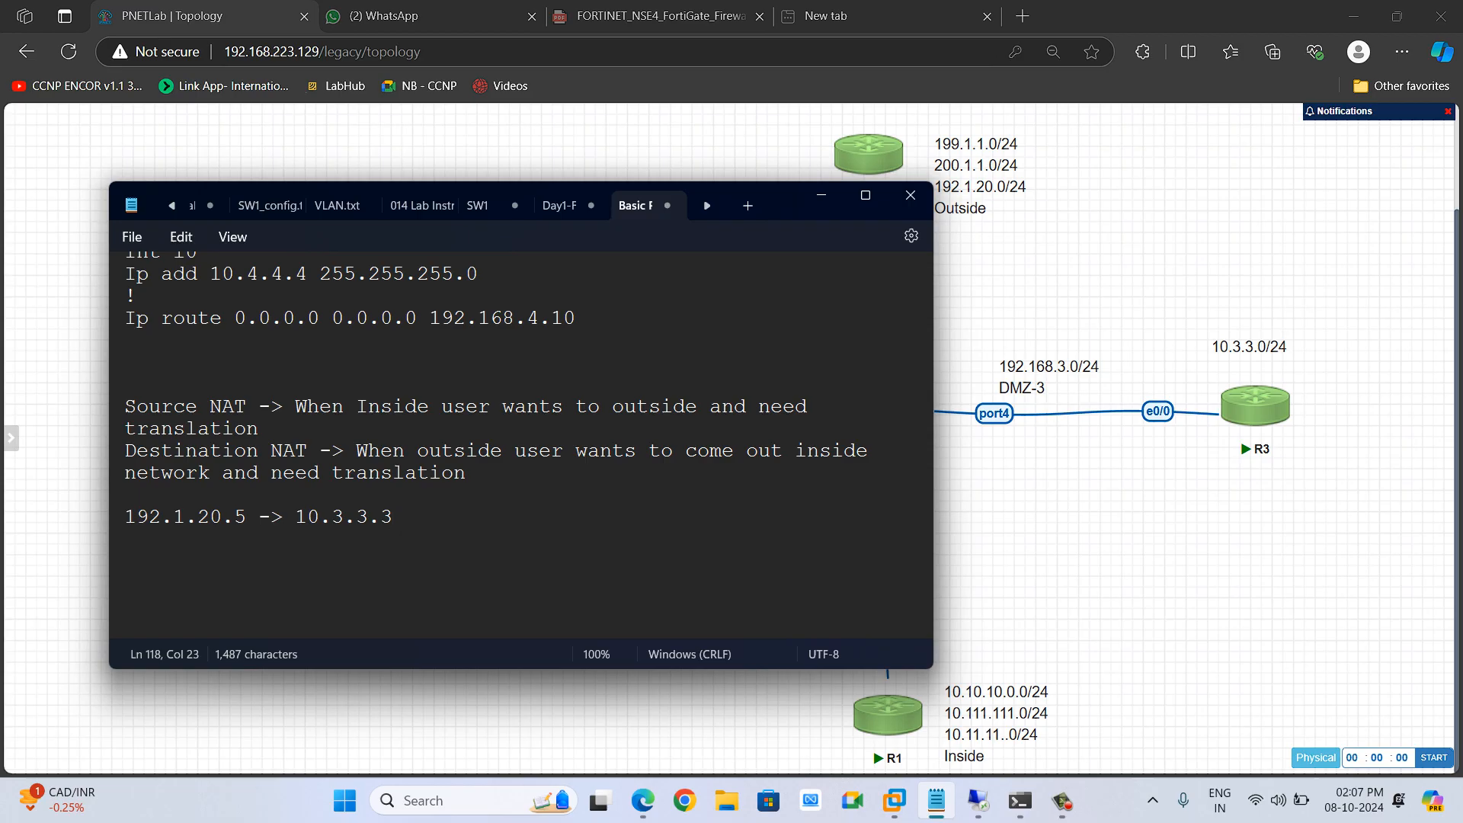
key(Return)
Set the virtual IP's external IP address to 192.1.20.5 and map it to IPv4 address 10.3.3.3
key(alt+Tab)
key(alt+Tab)
key(Tab)
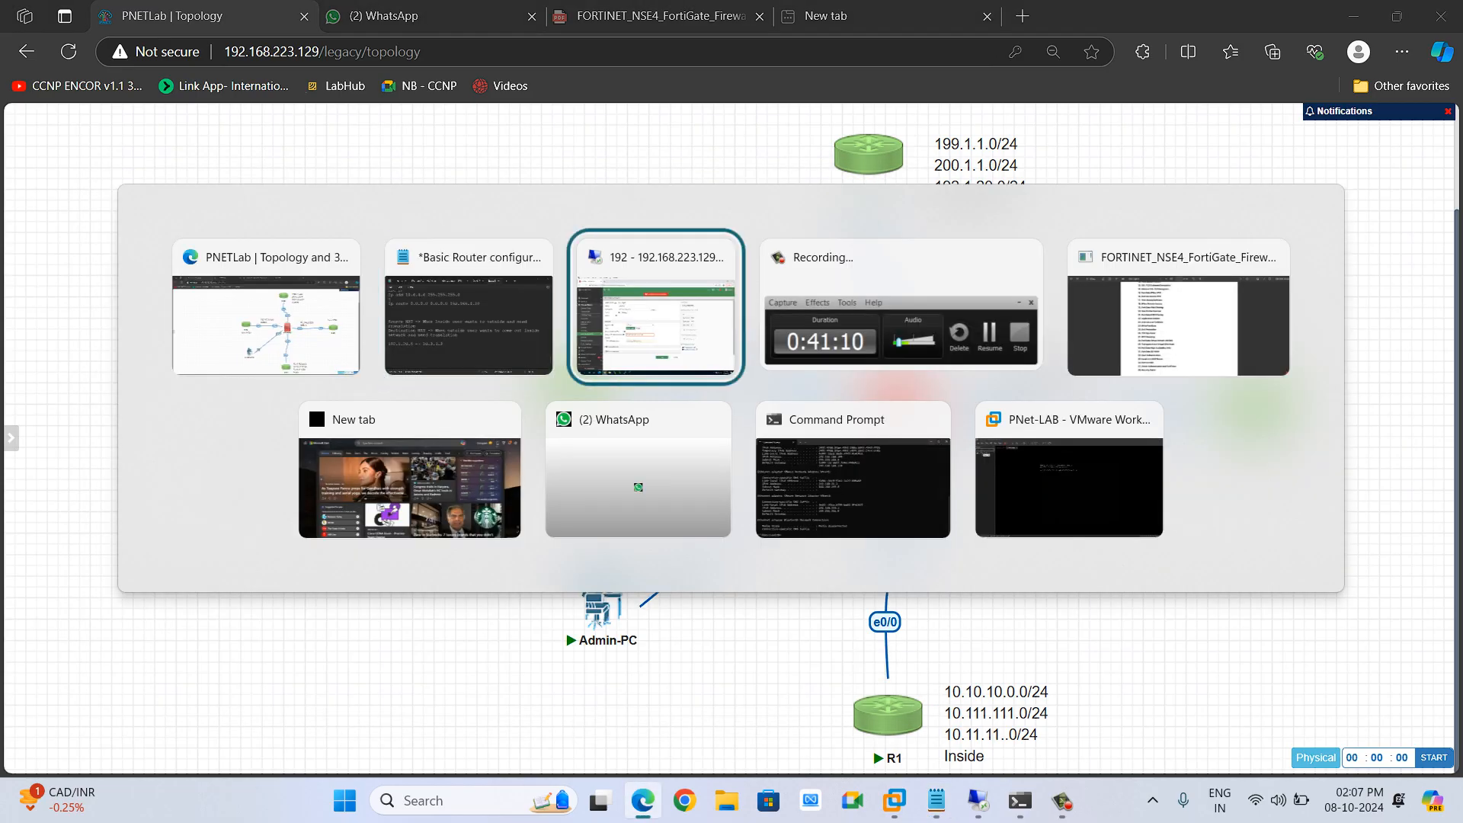
text(192.1.20)
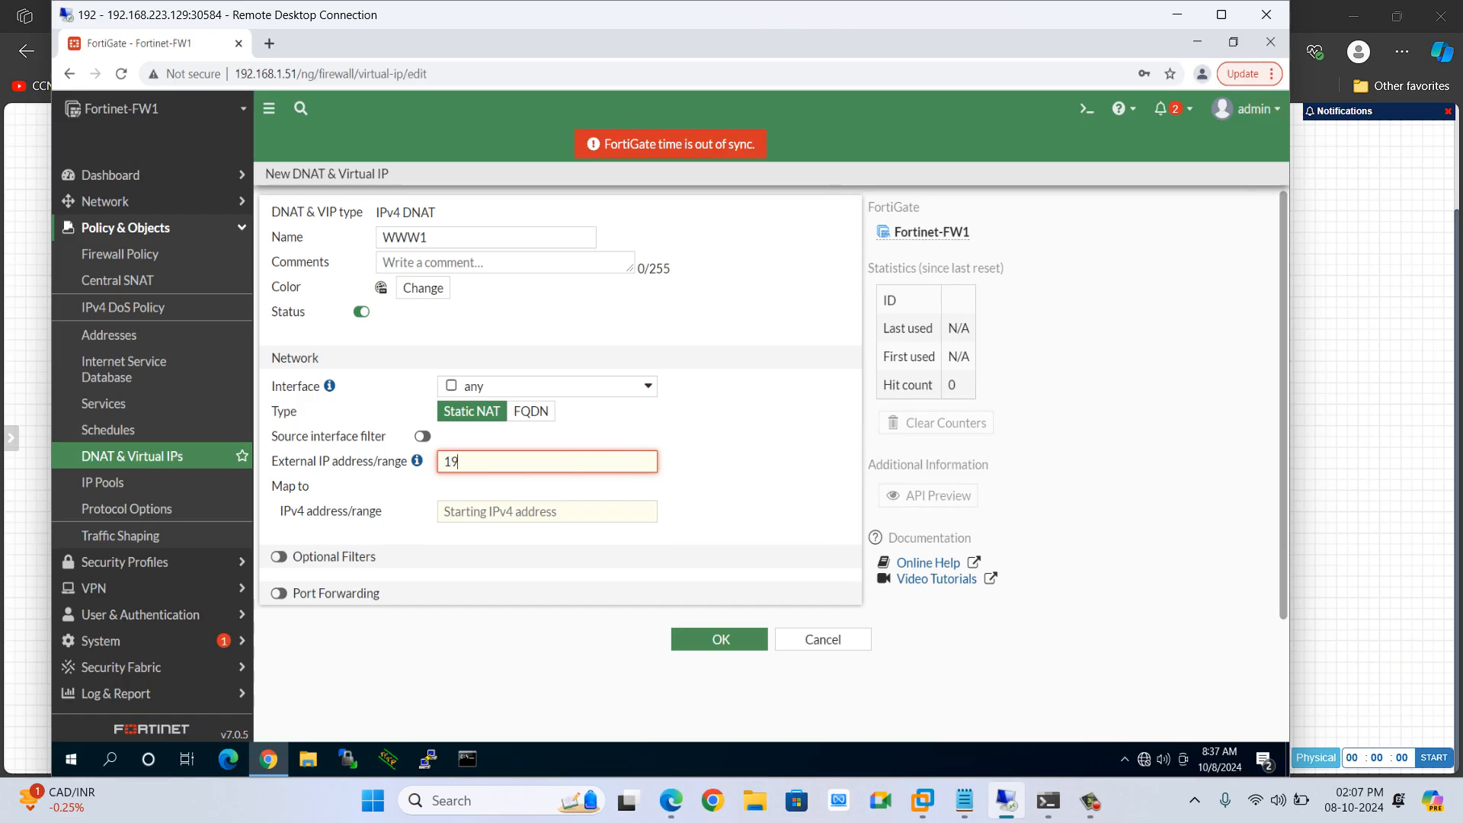
text(5)
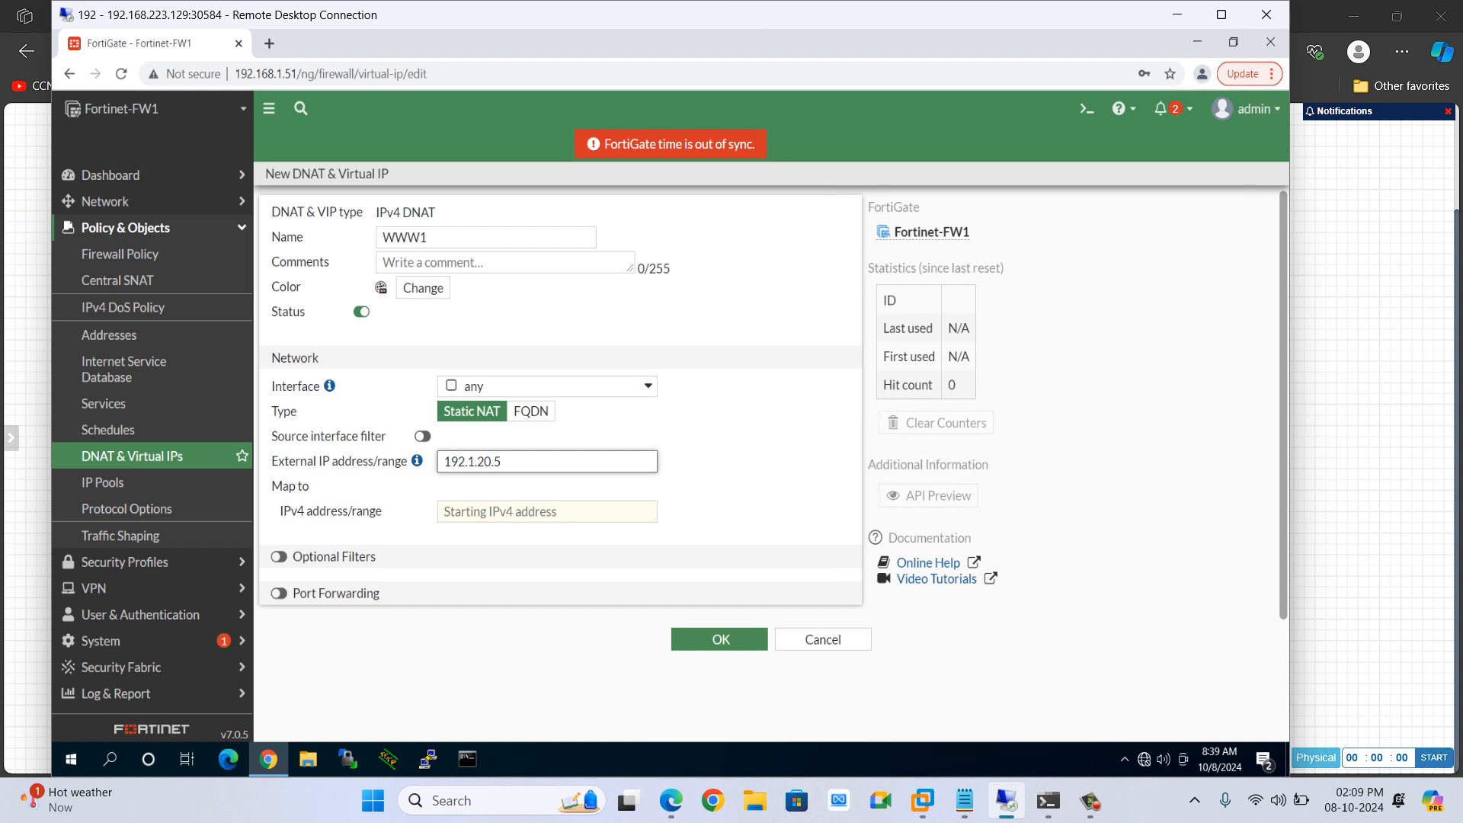
key(Tab)
text(10.)
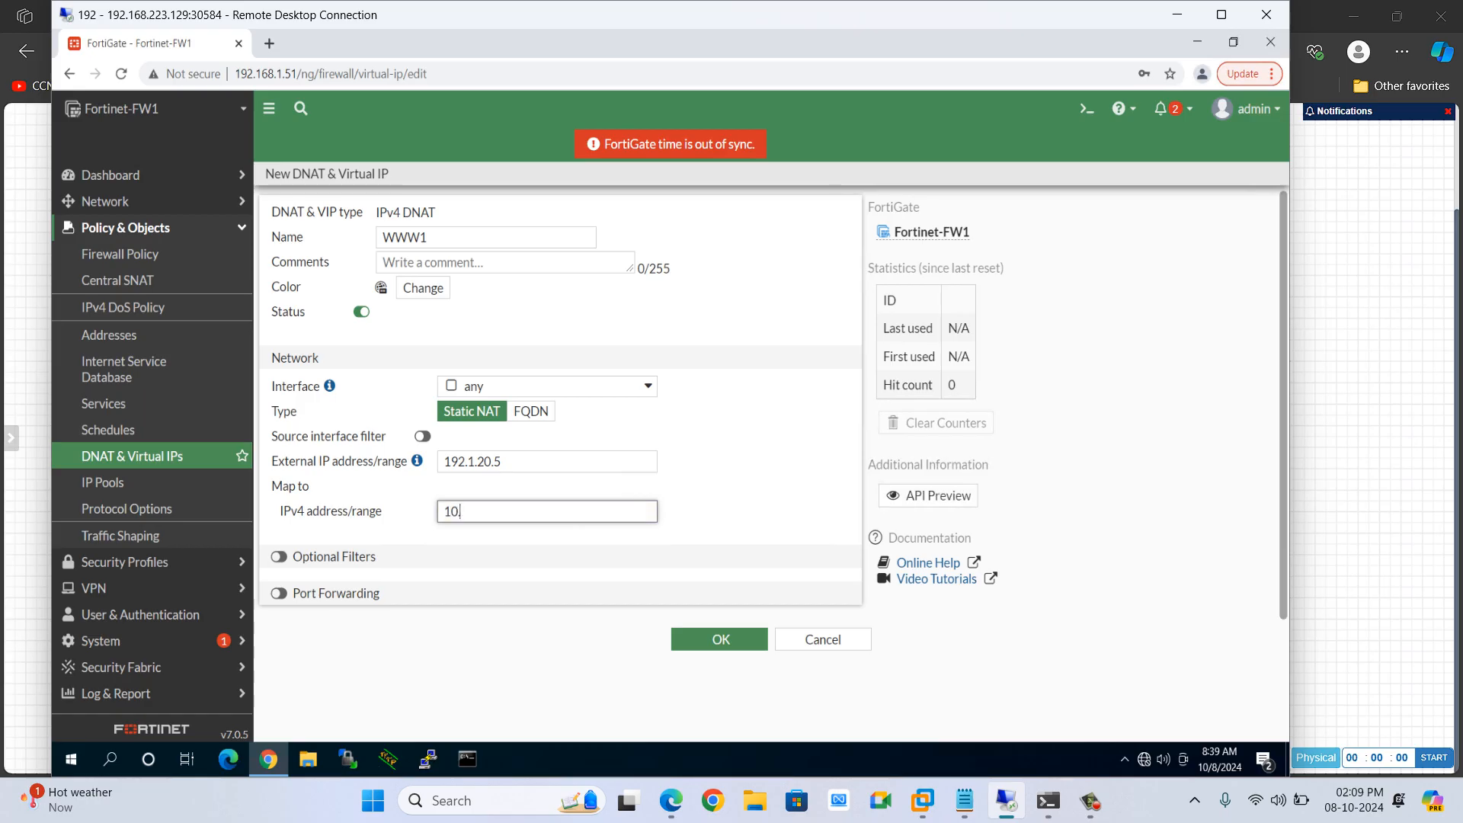
text(3.3.3)
key(shift+Tab)
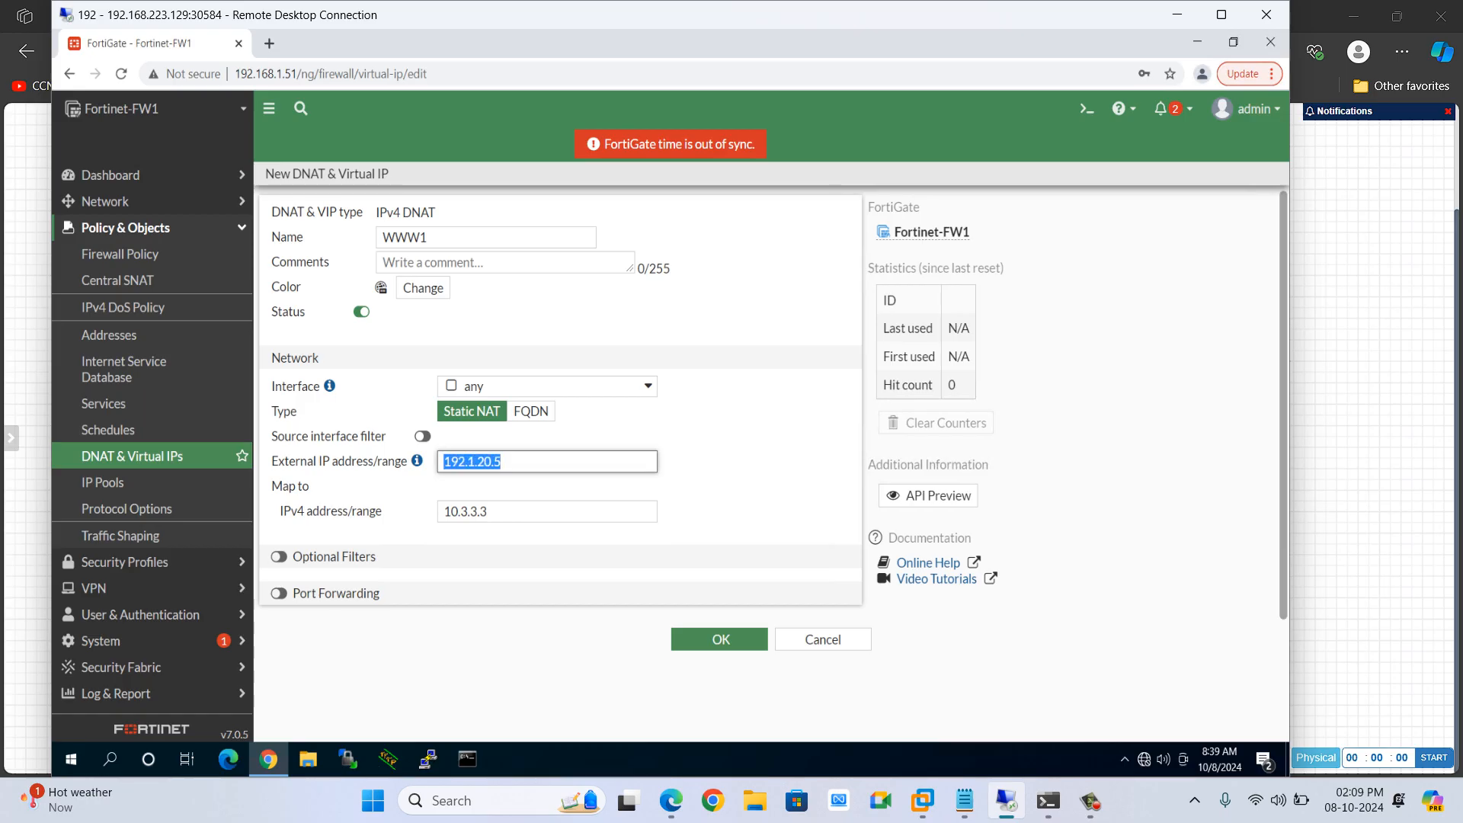
key(Tab)
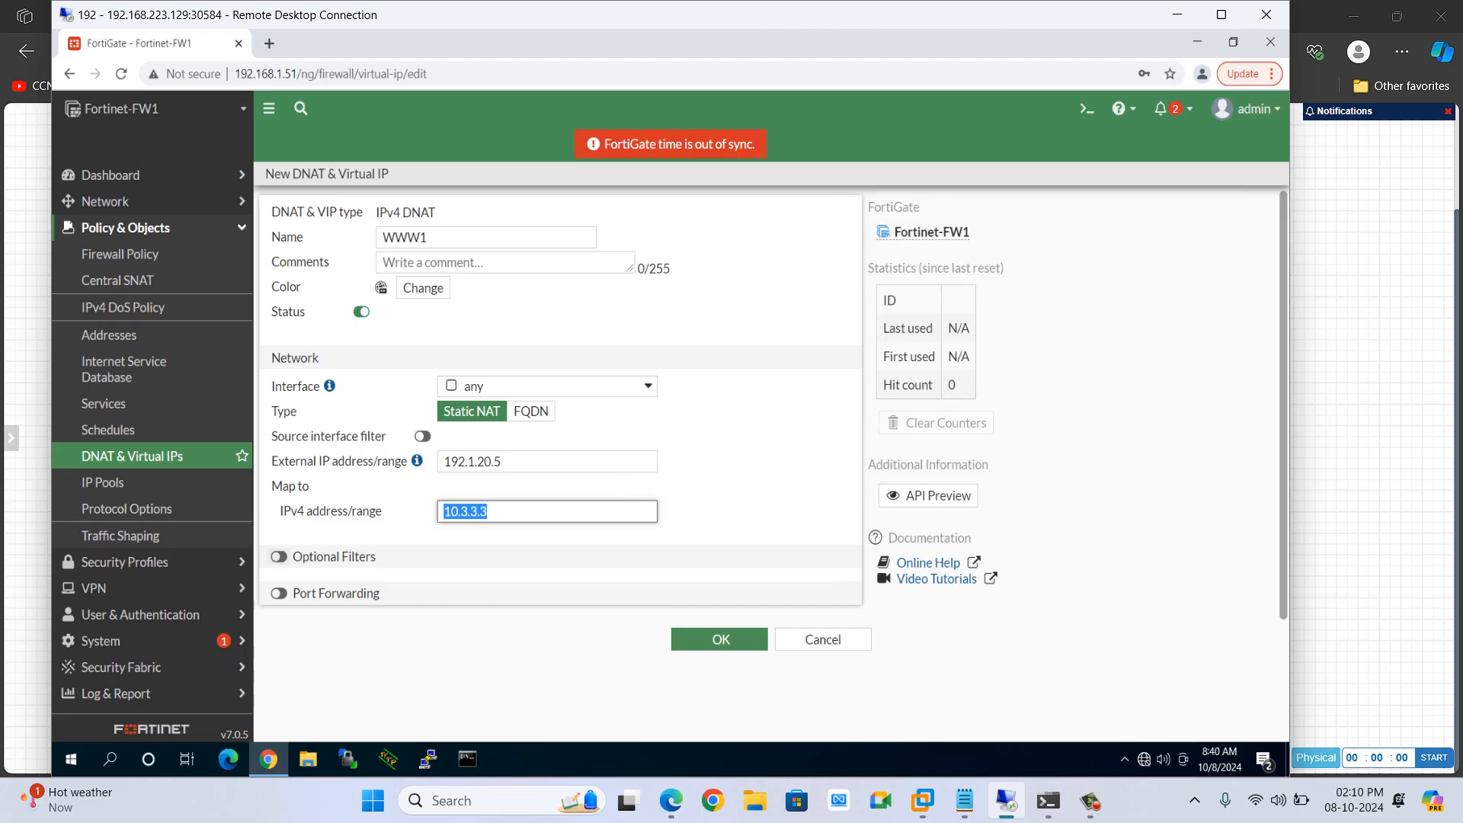
Save the WWW1 virtual IP with Optional Filters and Port Forwarding left off
click(427, 628)
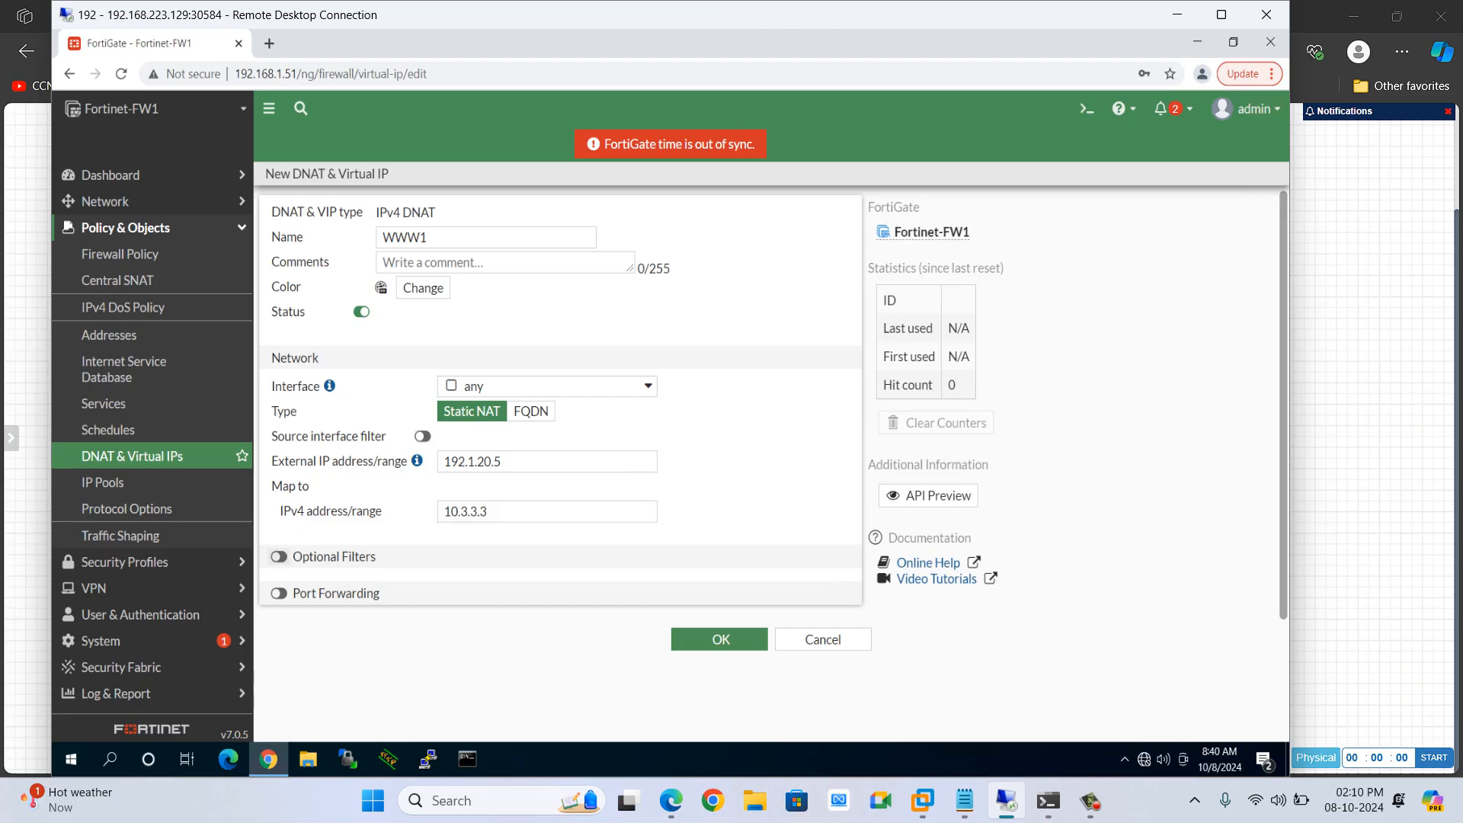
click(279, 556)
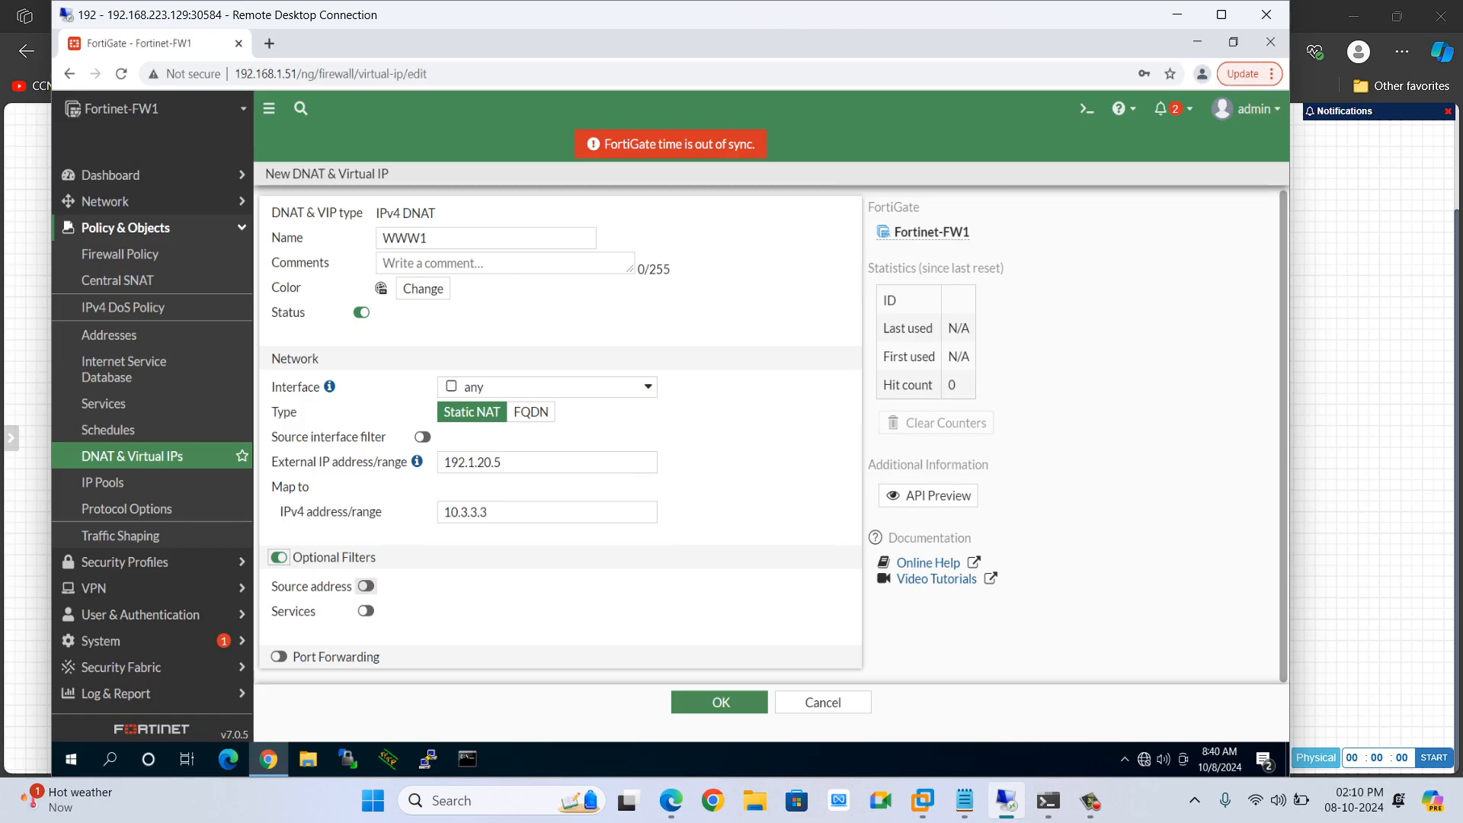
click(366, 586)
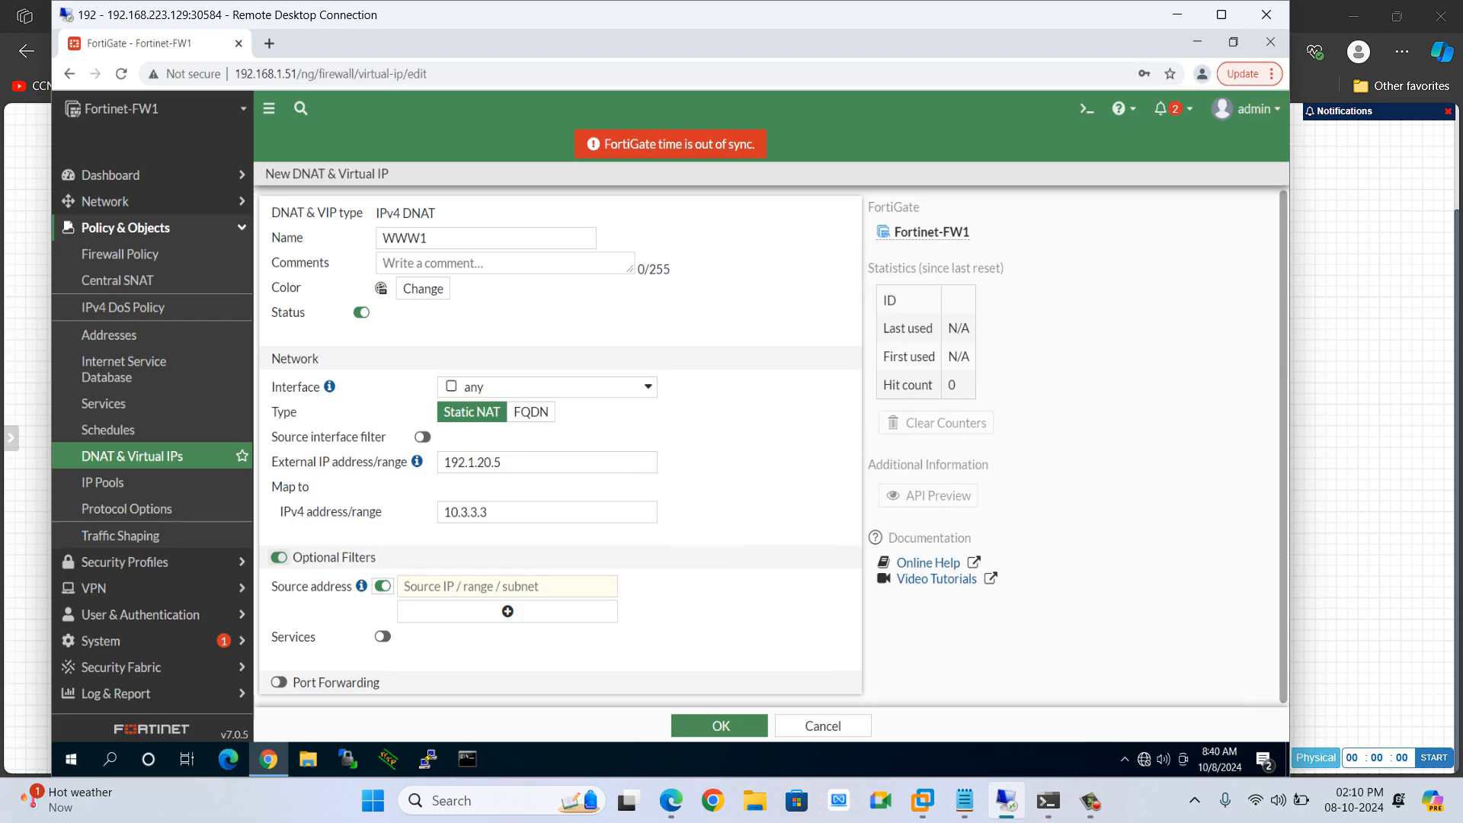
click(279, 558)
click(279, 559)
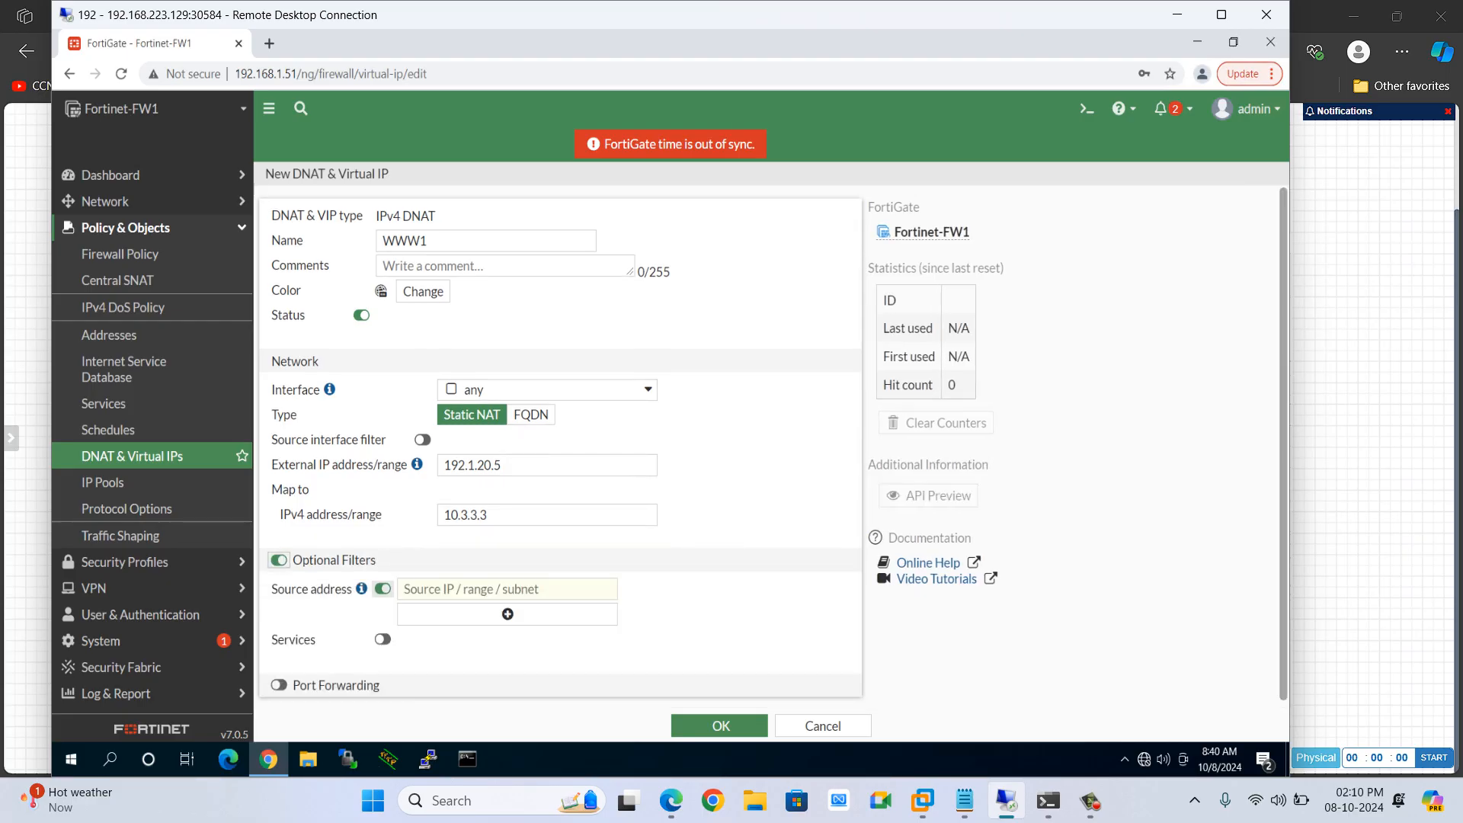
click(382, 639)
click(383, 639)
click(279, 680)
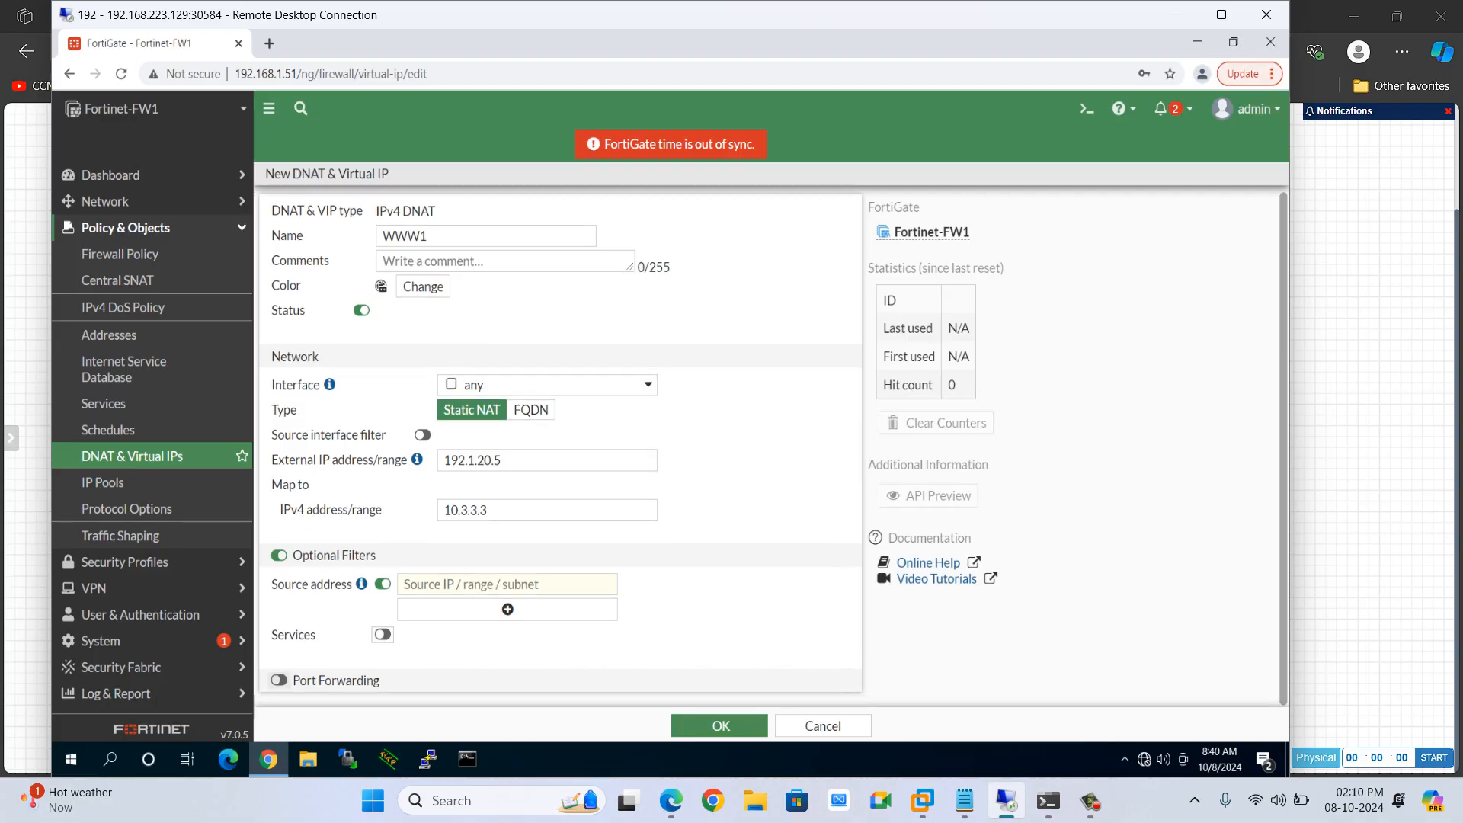
scroll(561, 533, down, 2)
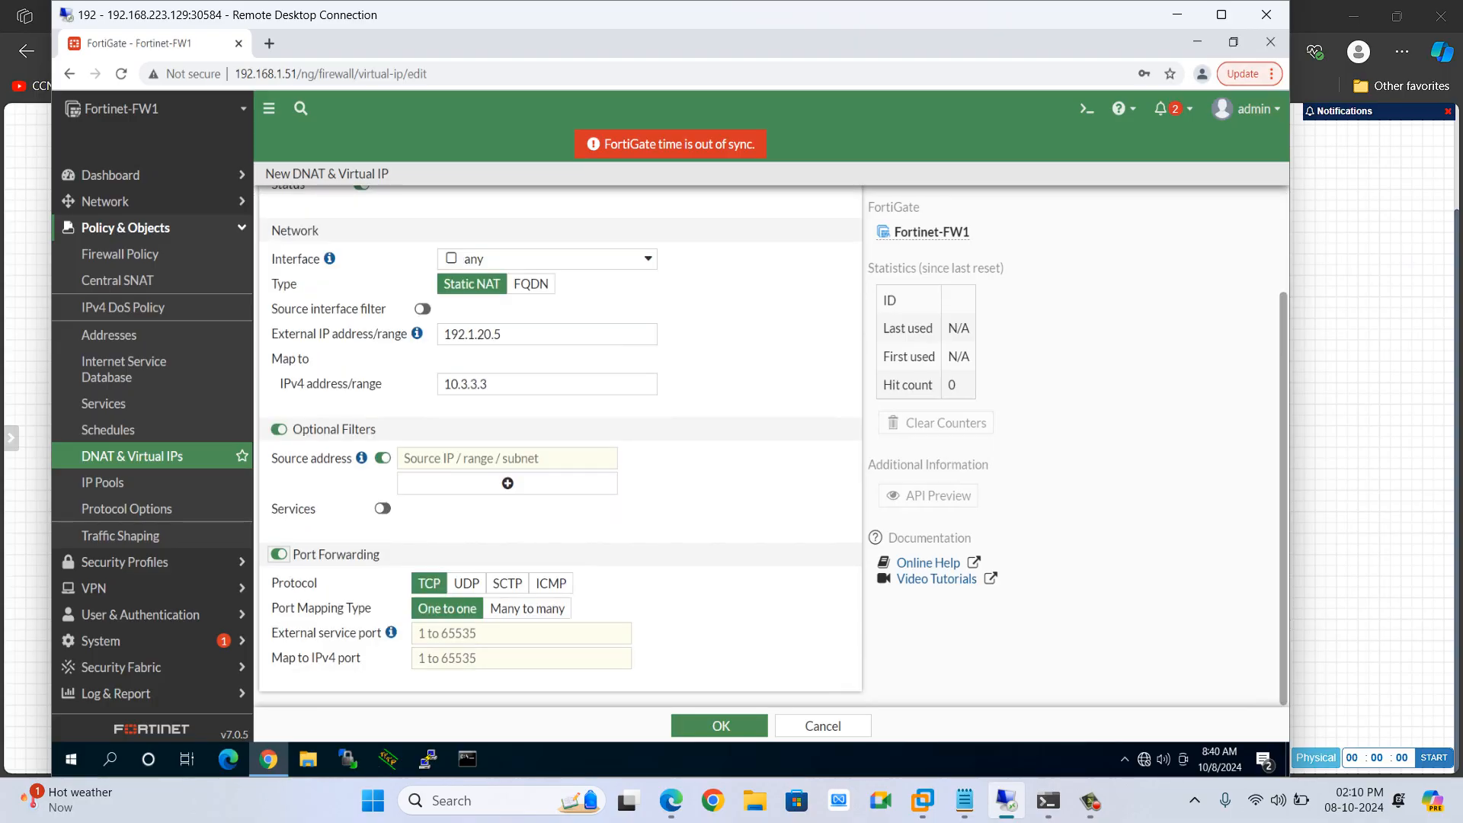
click(521, 634)
text(25000)
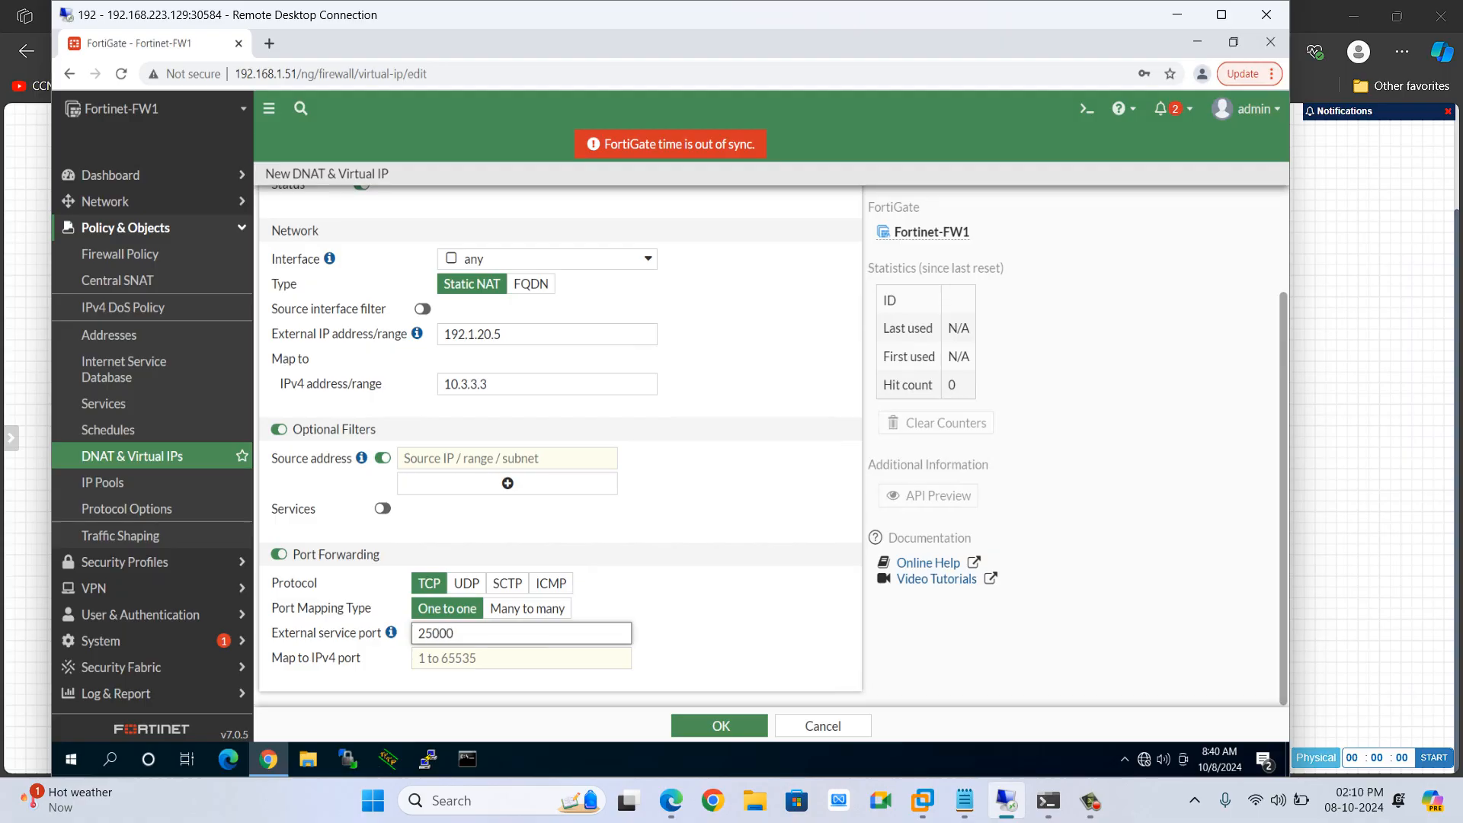
key(BackSpace)
click(279, 554)
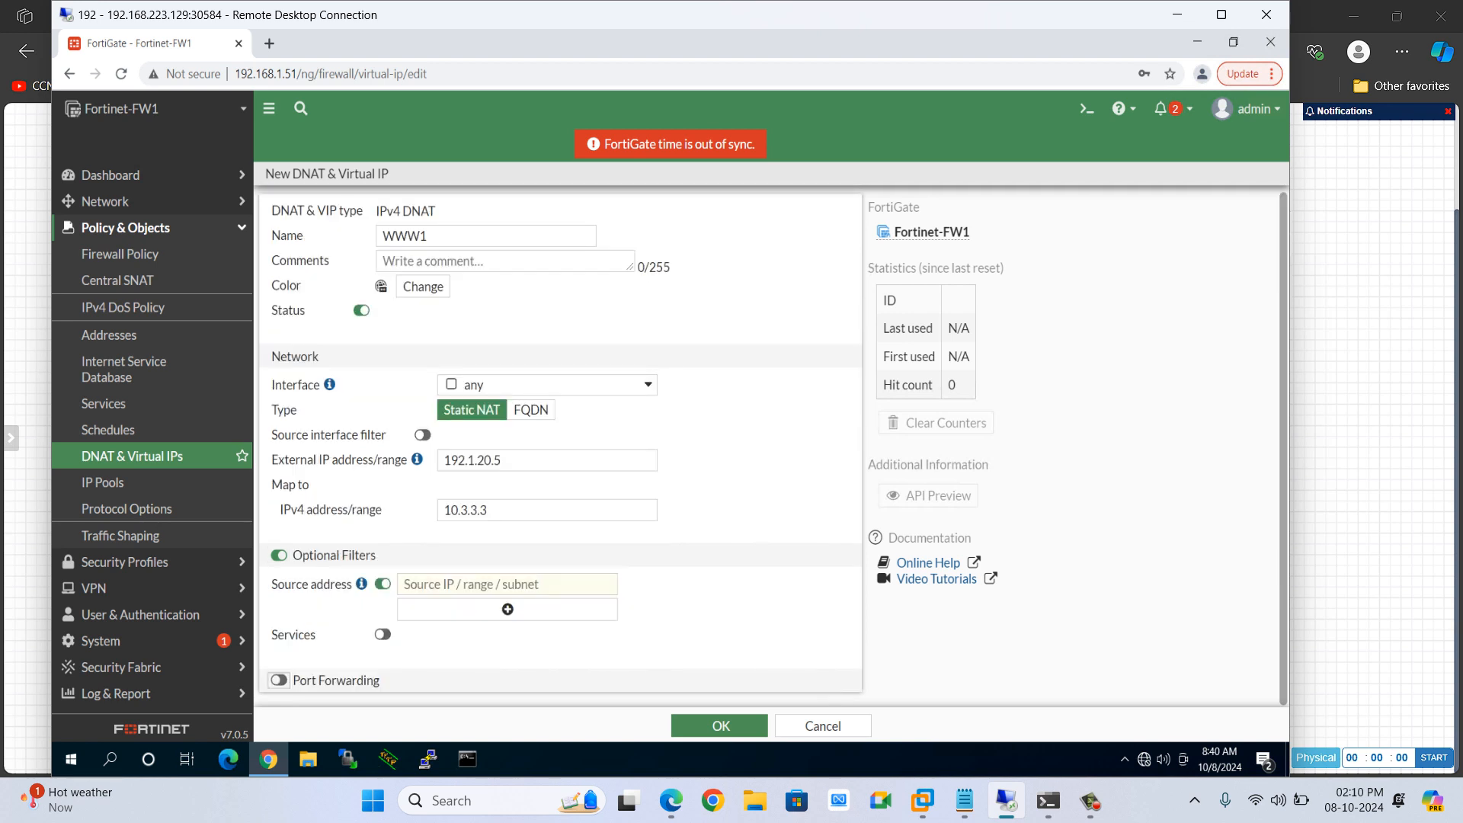
click(279, 555)
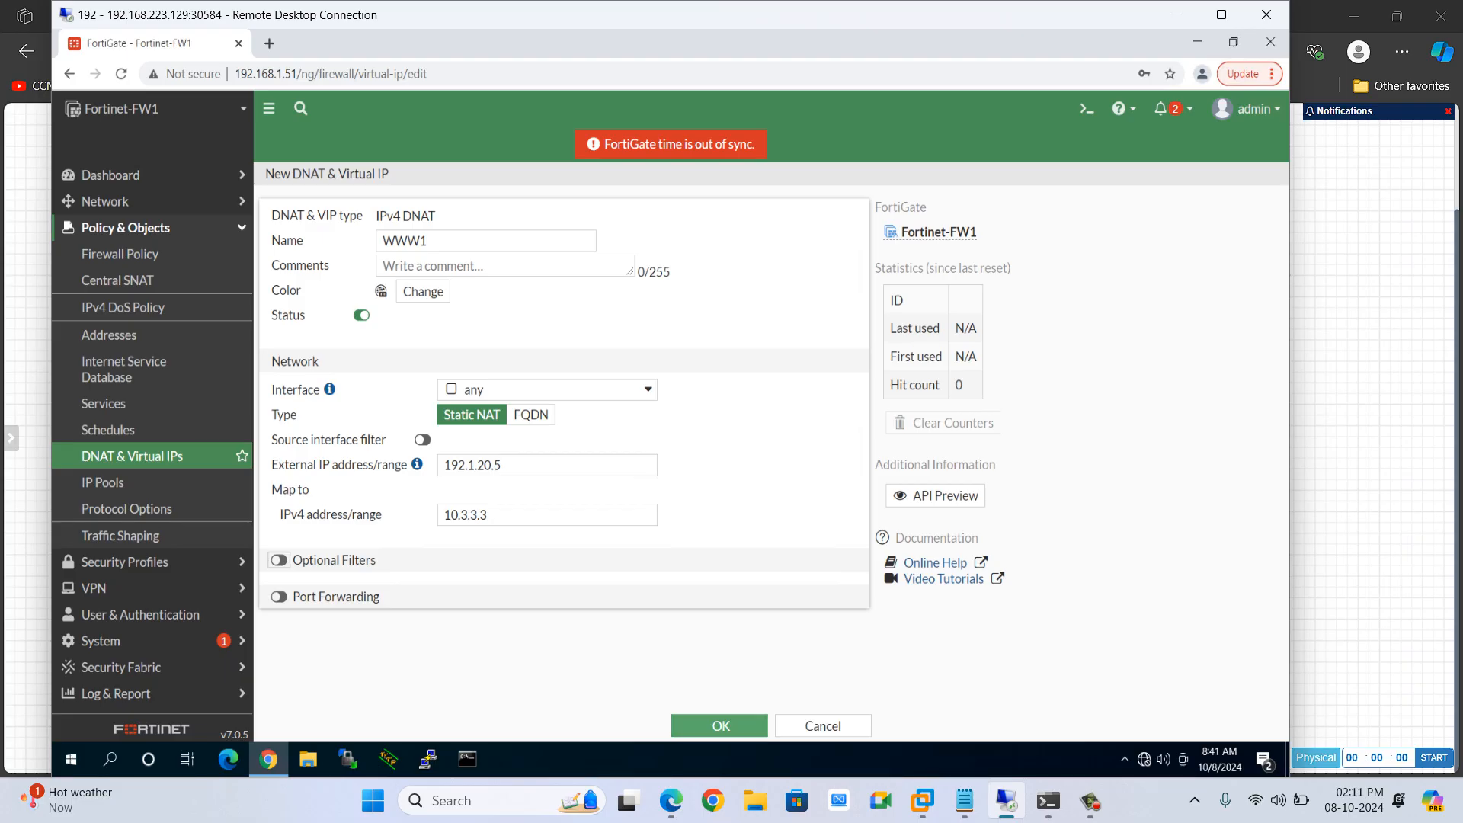
click(719, 726)
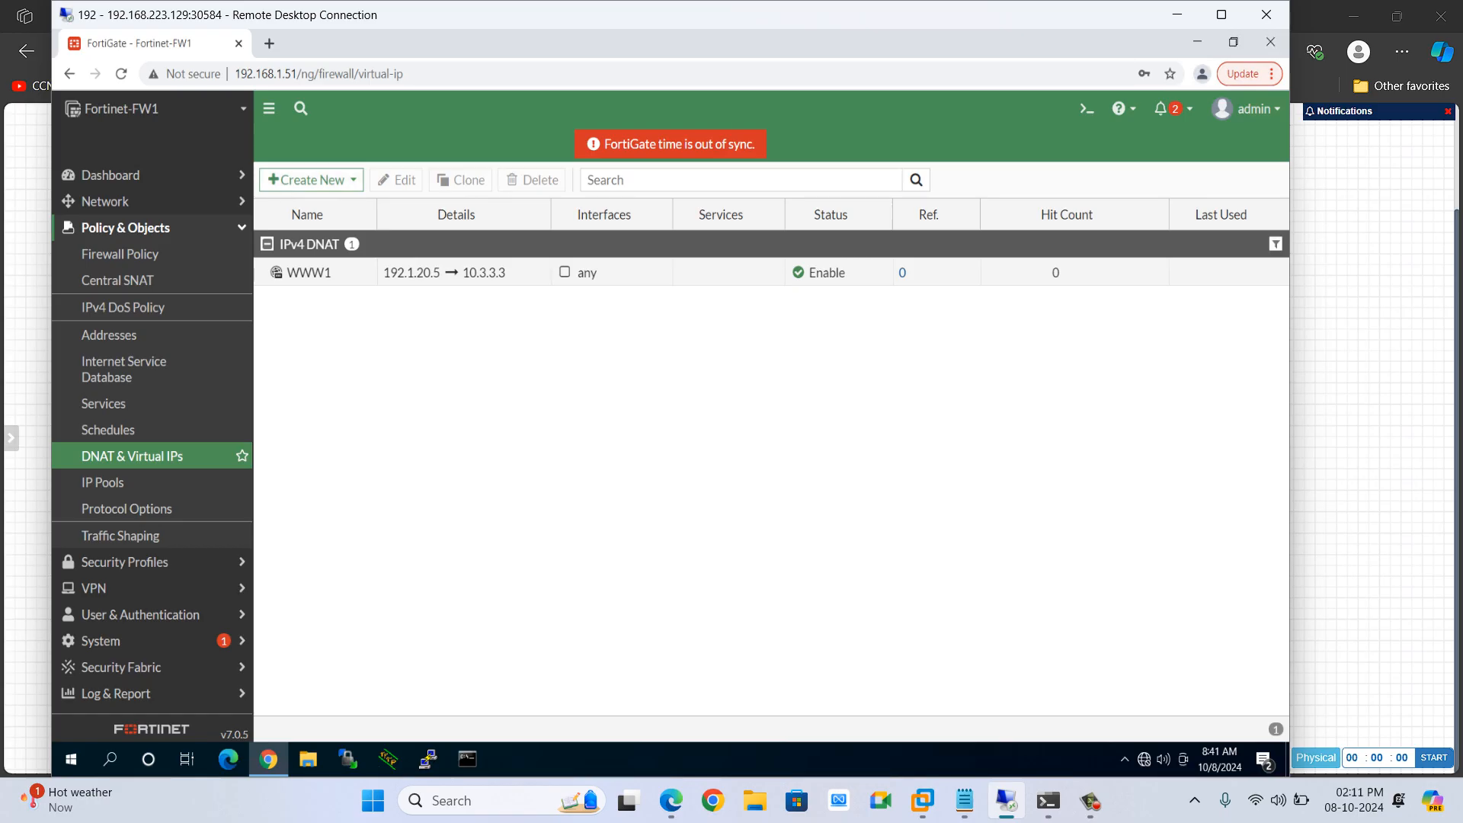
Start another new DNAT & Virtual IP and name it MAIL1
click(1177, 14)
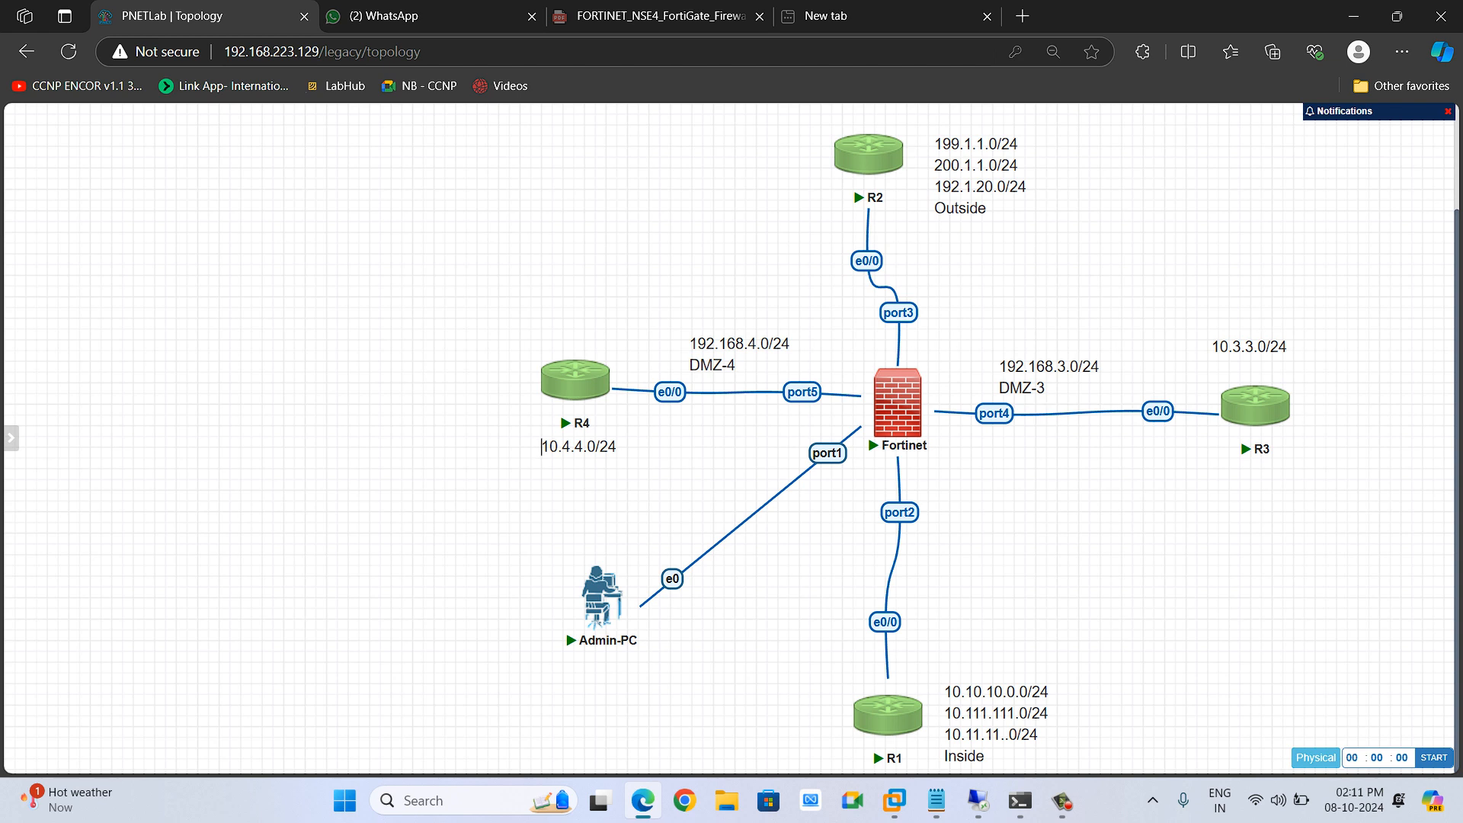
mouse_move(1261, 404)
key(alt+Tab)
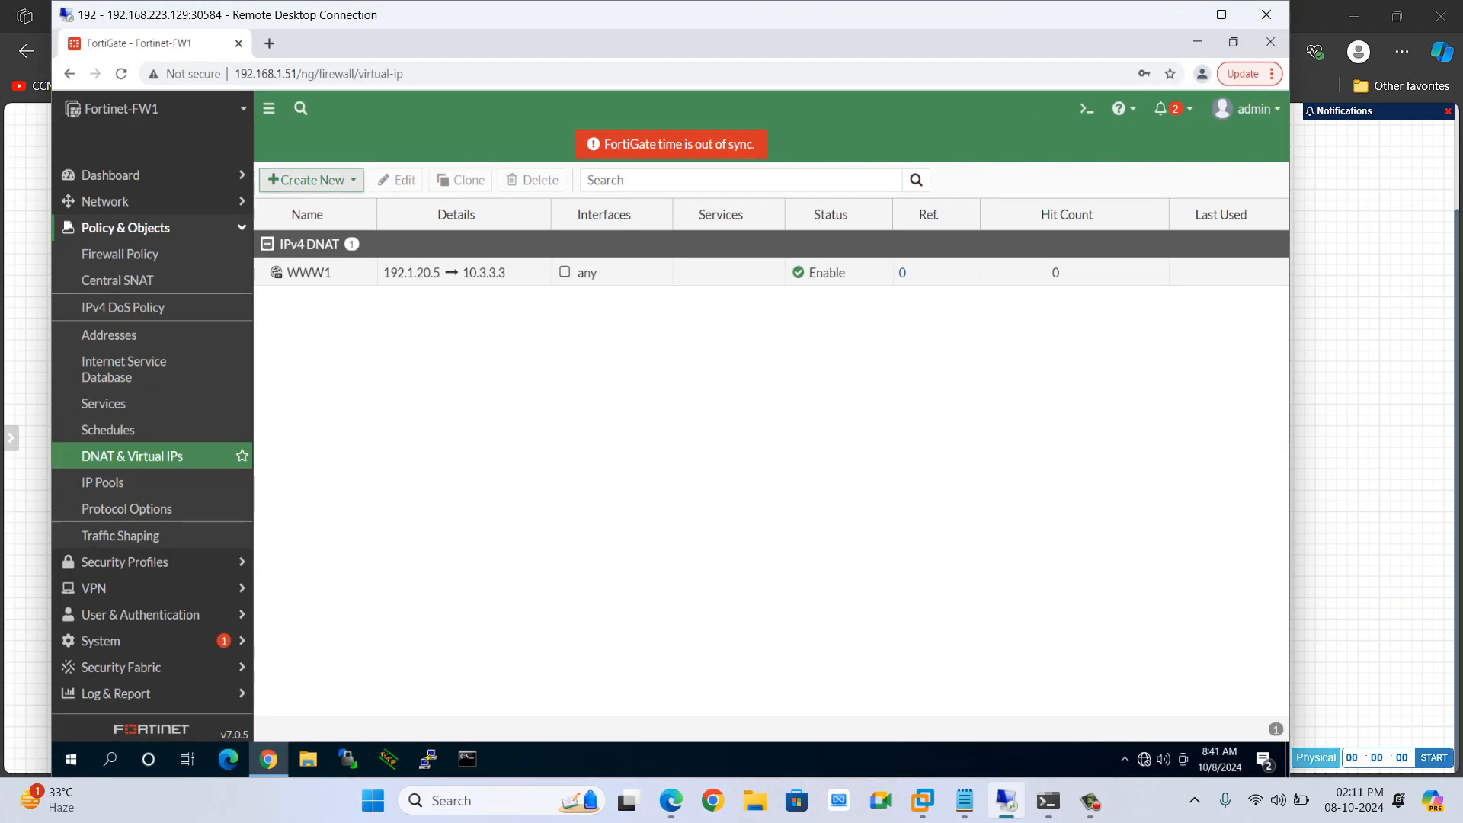
click(311, 180)
click(314, 203)
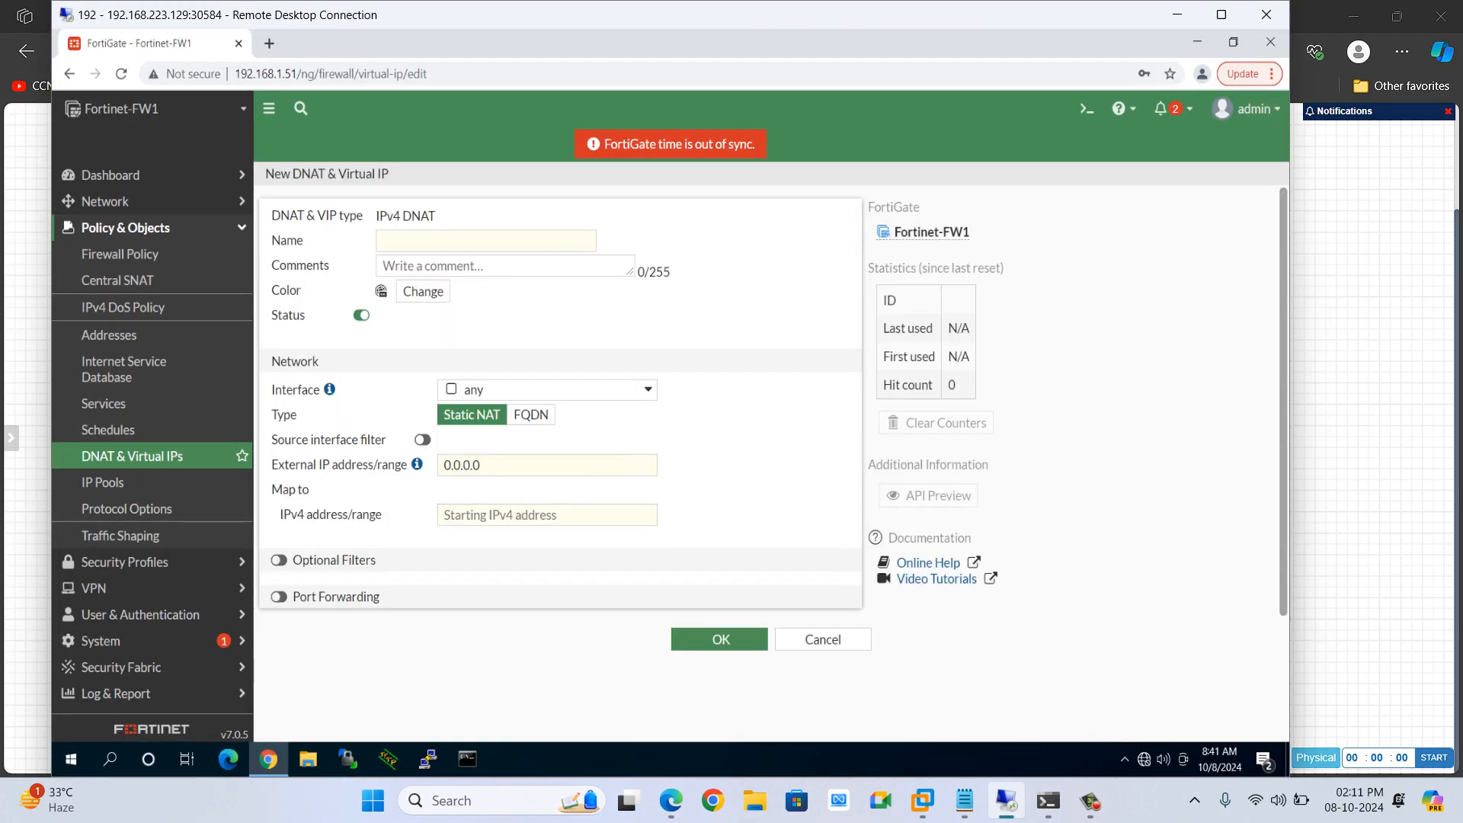
click(485, 240)
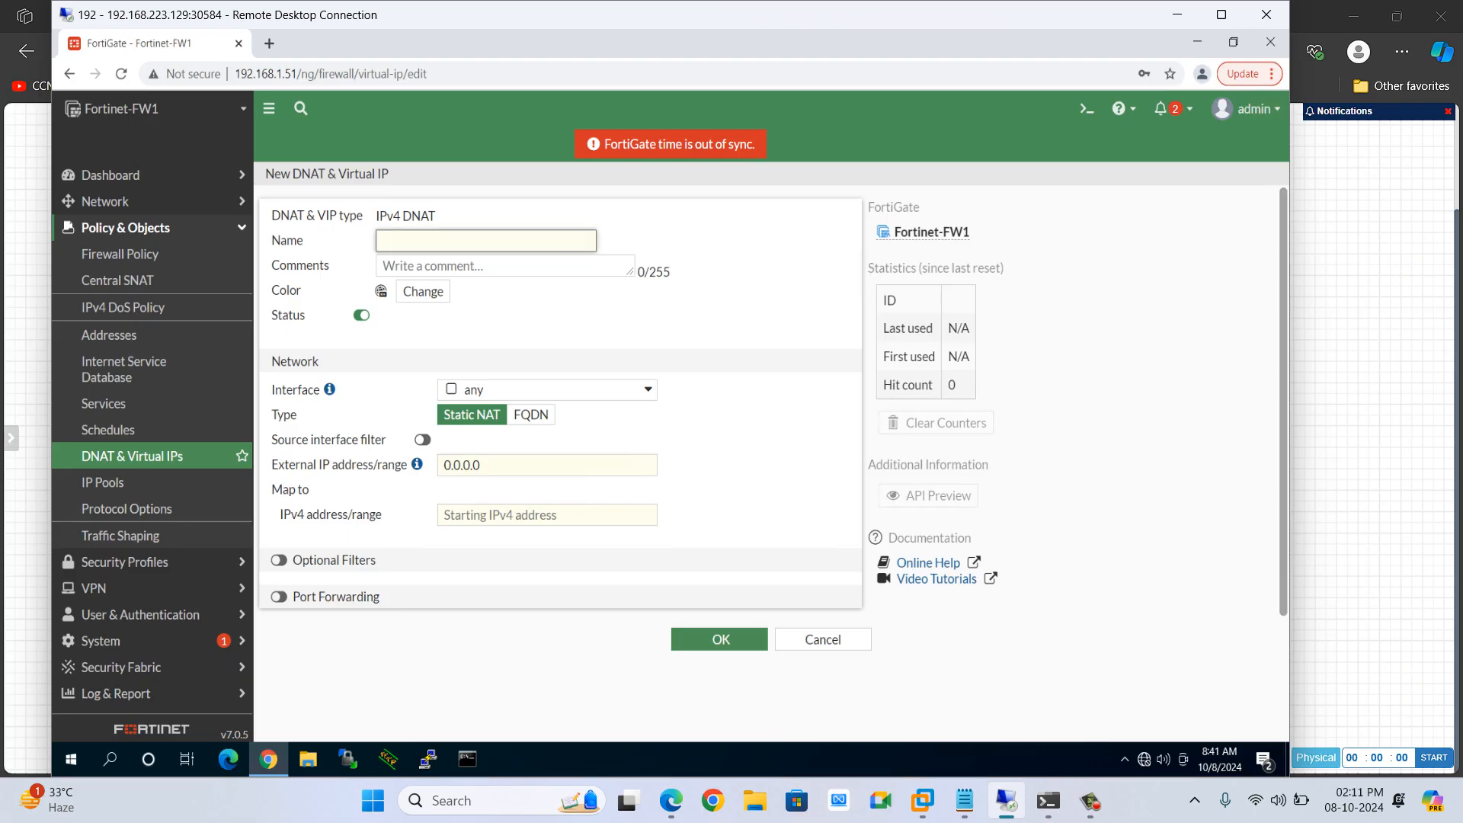
text(MAIL1)
Set the new virtual IP's external IP address to 192.1.20.12
click(495, 464)
key(BackSpace)
key(BackSpace)
key(BackSpace)
key(BackSpace)
key(BackSpace)
key(BackSpace)
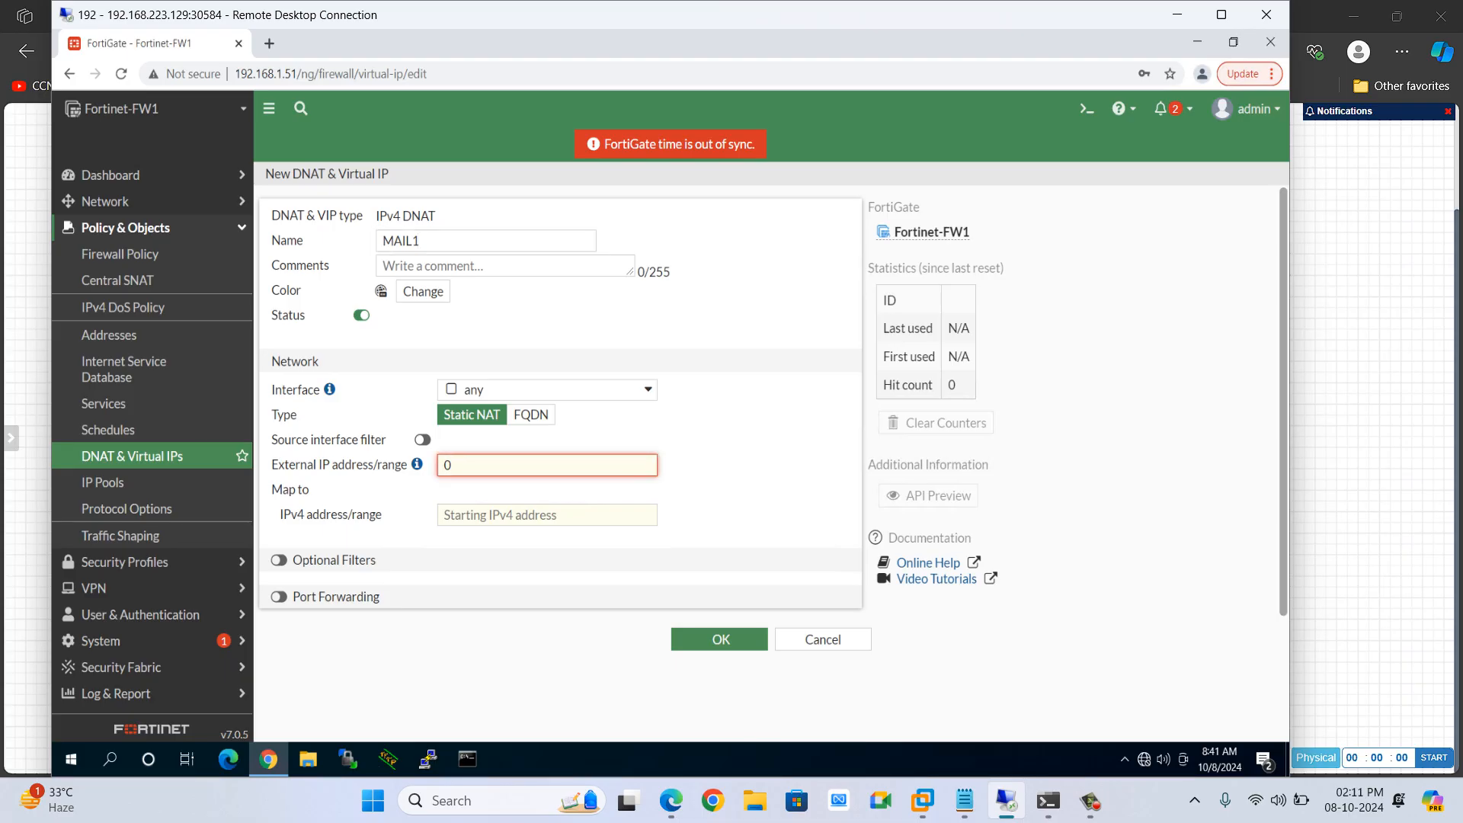
key(BackSpace)
text(192.1.20.6)
key(BackSpace)
text(12)
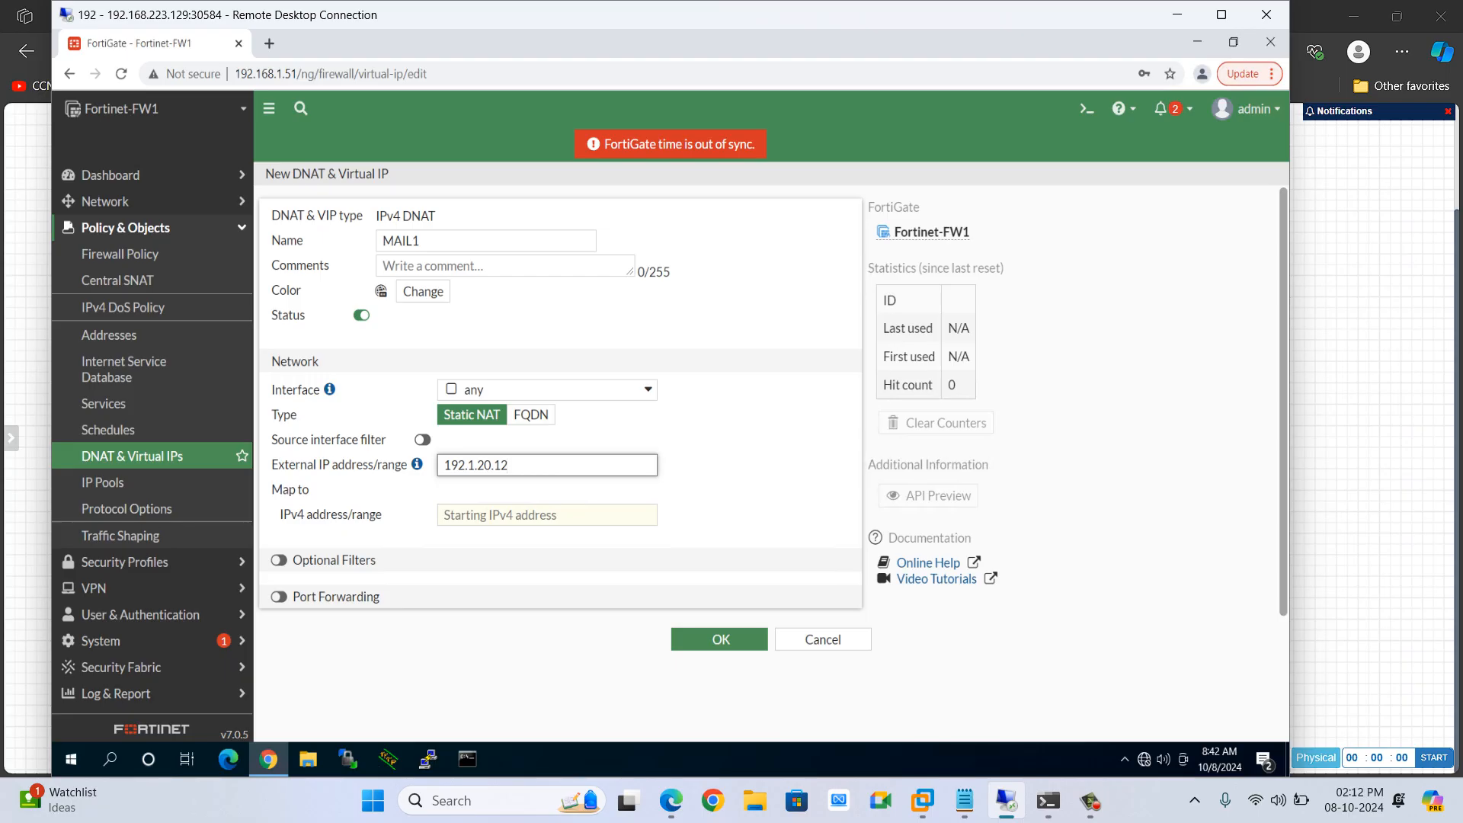
Rename the new virtual IP to WWW2
click(548, 515)
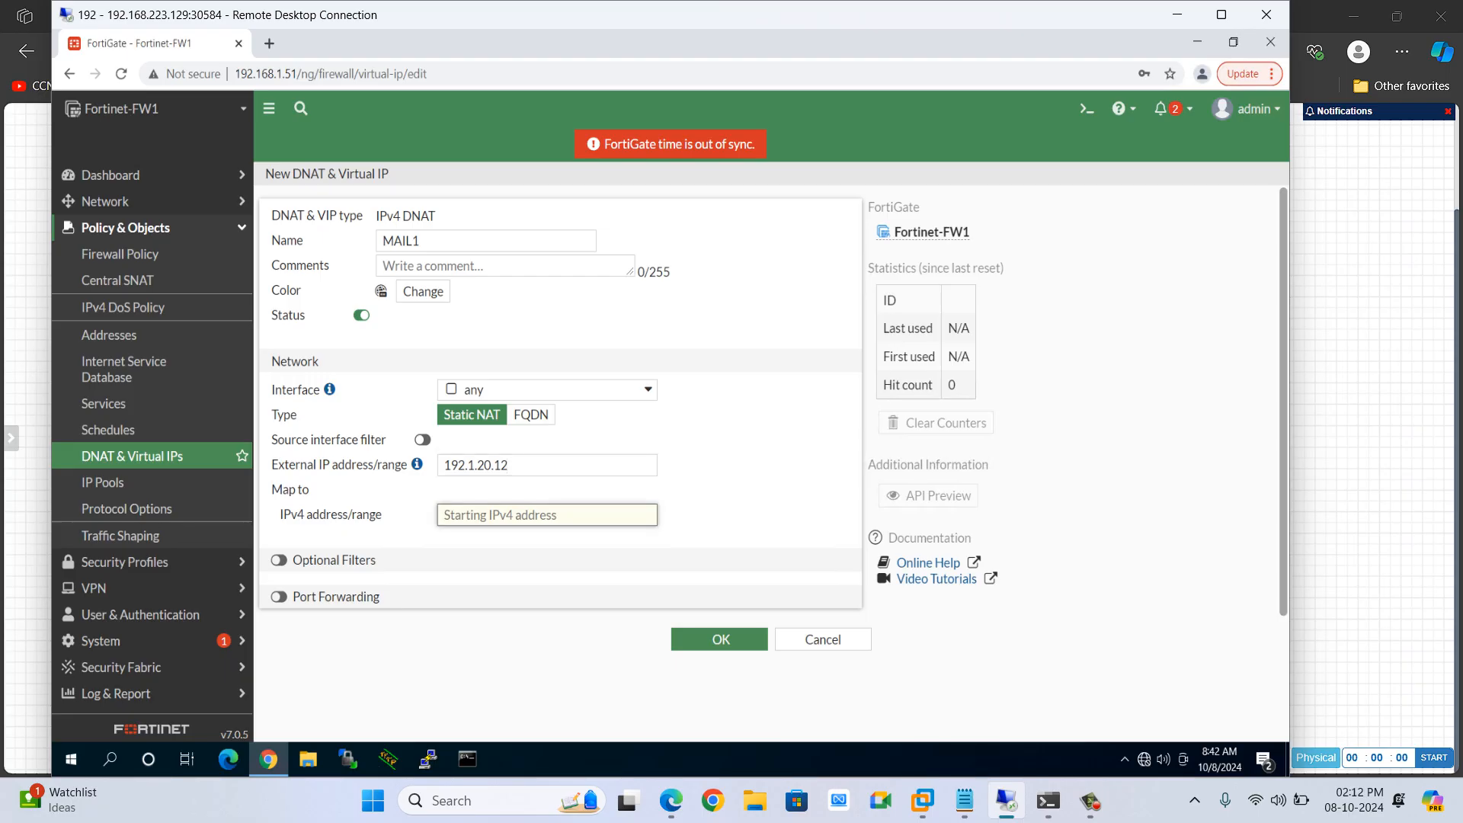
drag(512, 465, 442, 466)
click(480, 515)
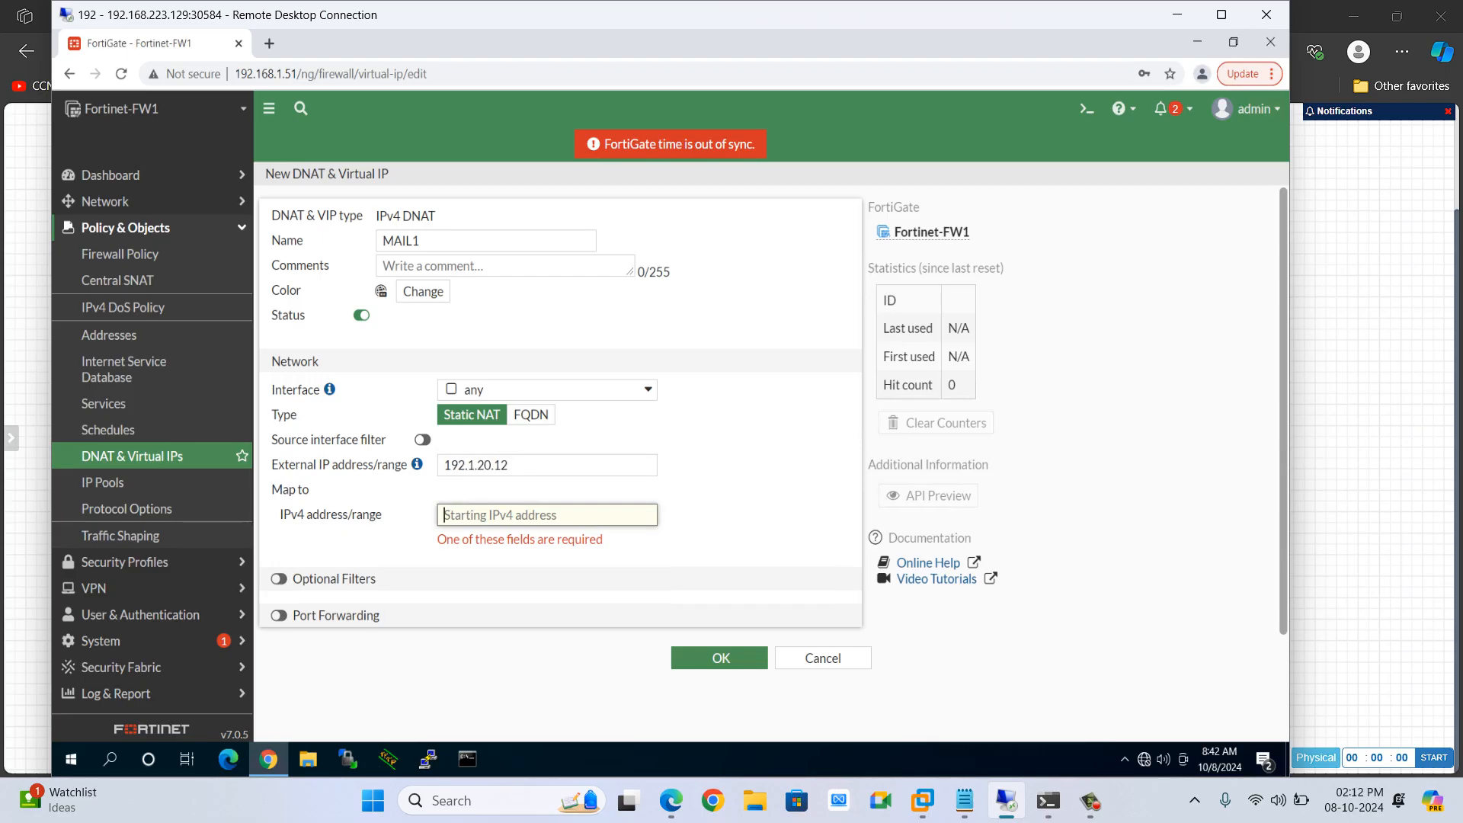
click(427, 241)
key(BackSpace)
key(BackSpace)
key(BackSpace)
key(BackSpace)
key(BackSpace)
text(W)
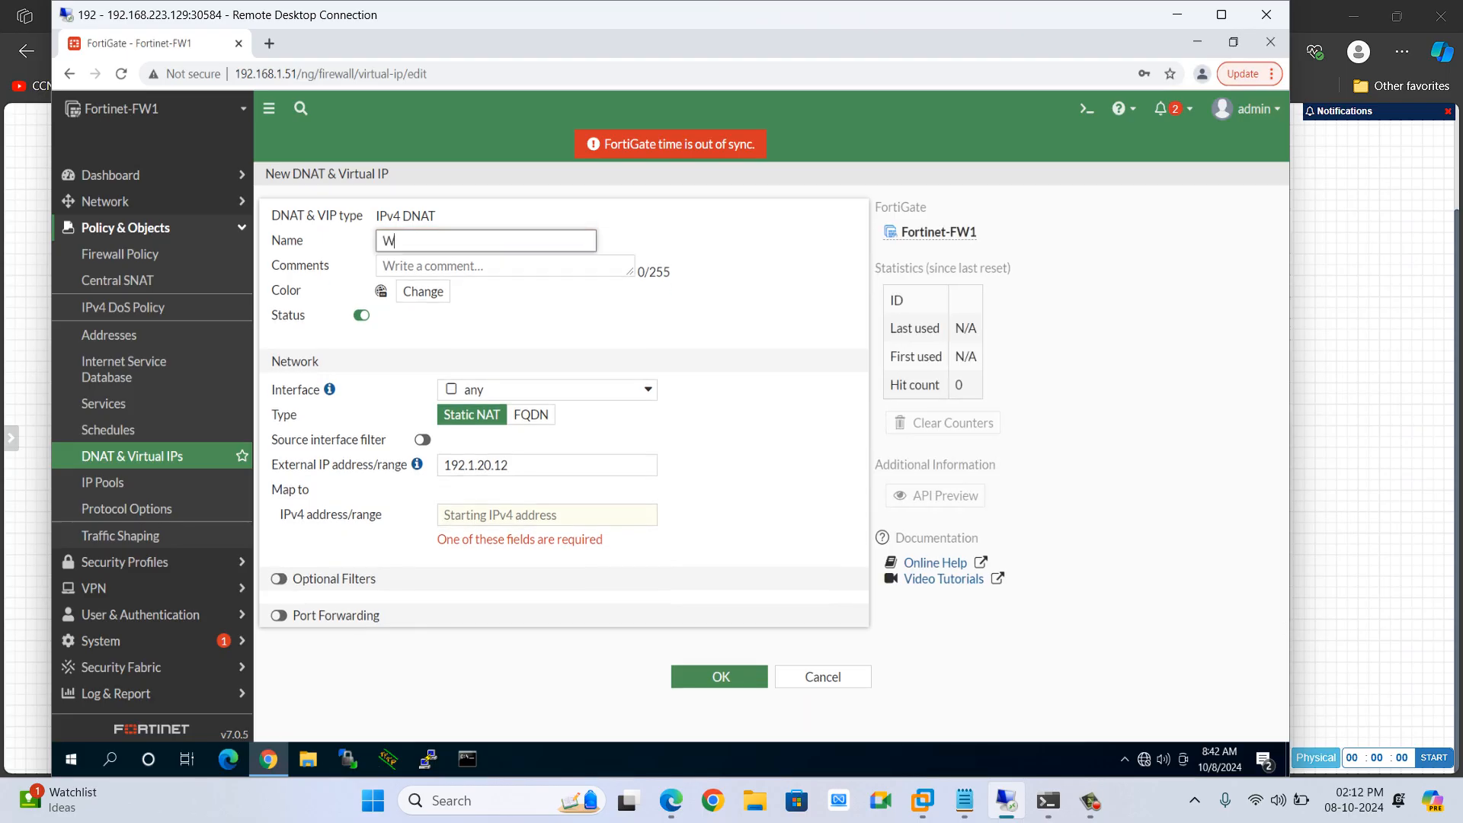
text(WW2)
Map the virtual IP to IPv4 address 10.4.4.4 and enable Port Forwarding
click(534, 515)
text(10)
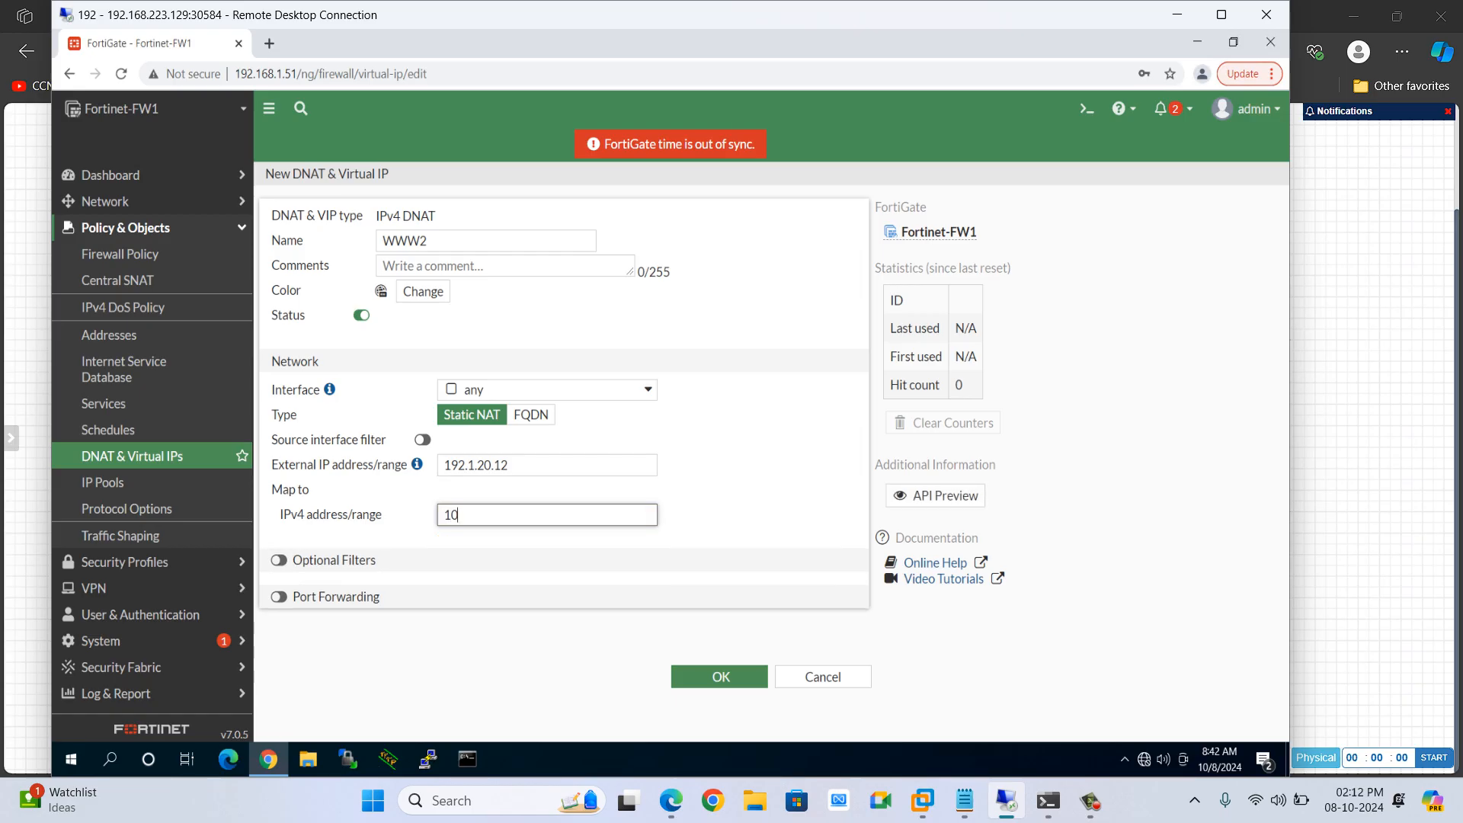
text(.4.4.4)
click(279, 597)
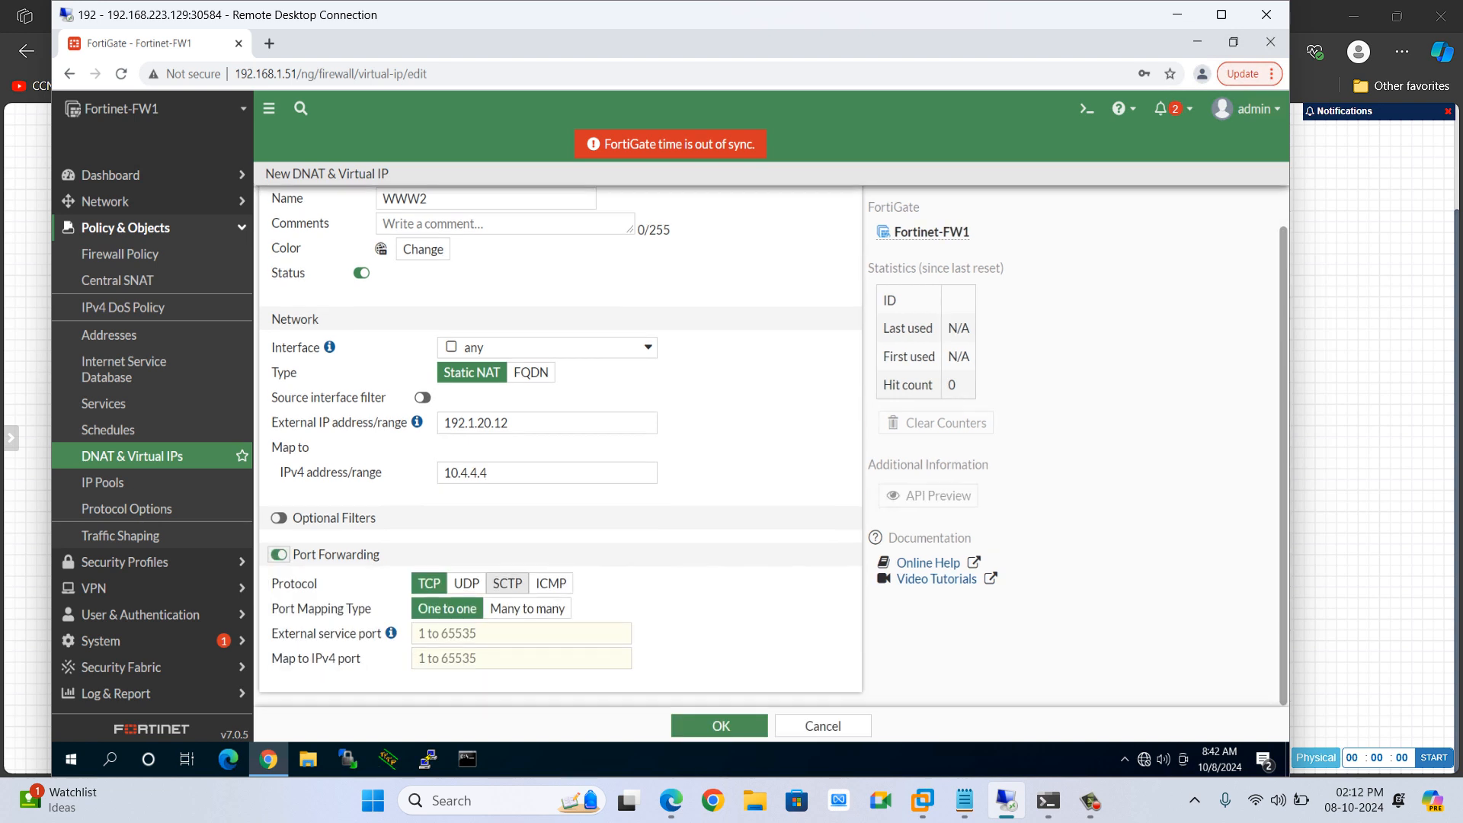
Set WWW2's port forwarding to external service port 2500 mapped to IPv4 port 23, and save the virtual IP
click(457, 633)
text(2)
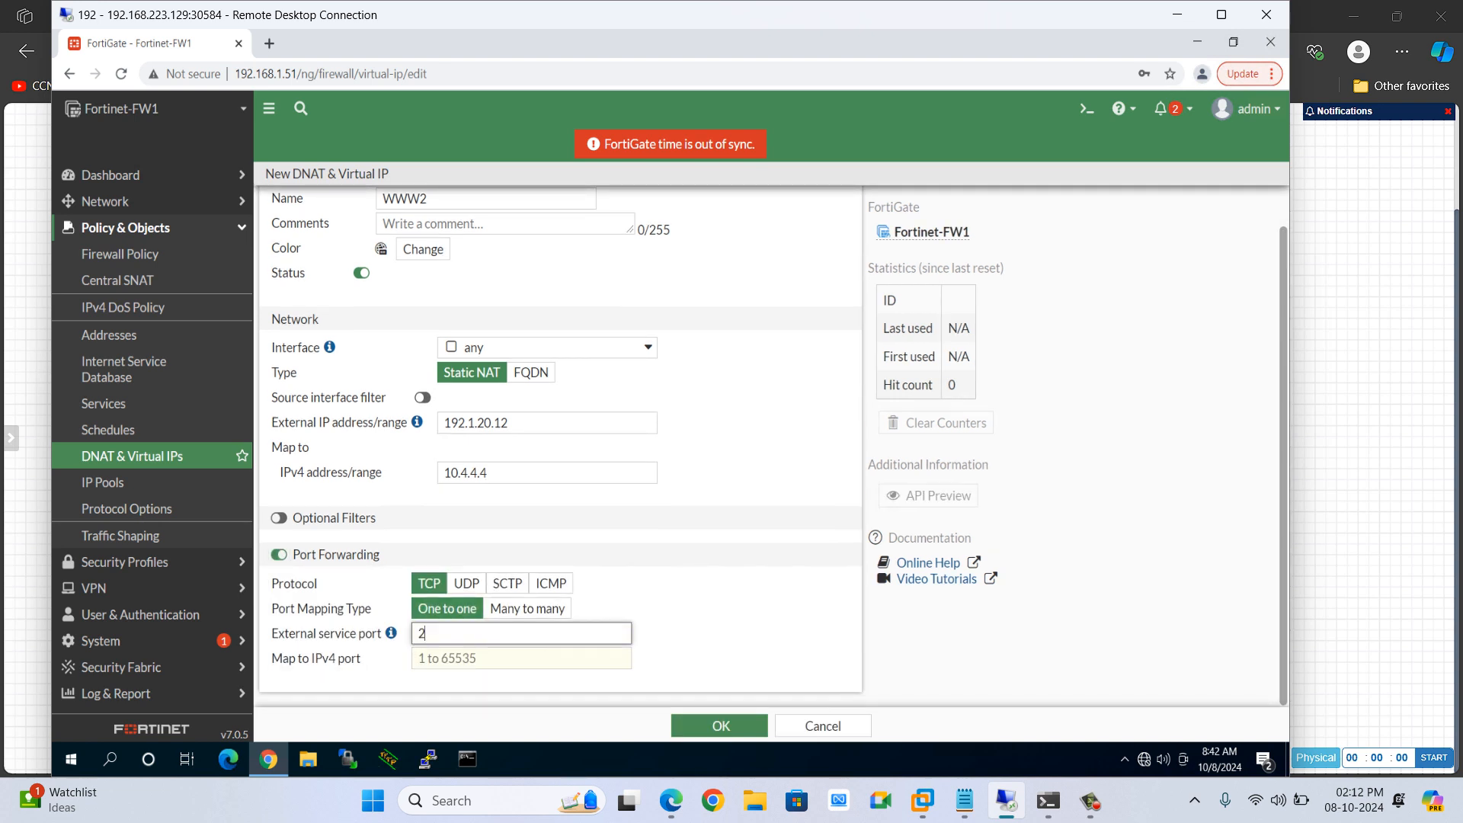
text(500)
key(Tab)
text(23)
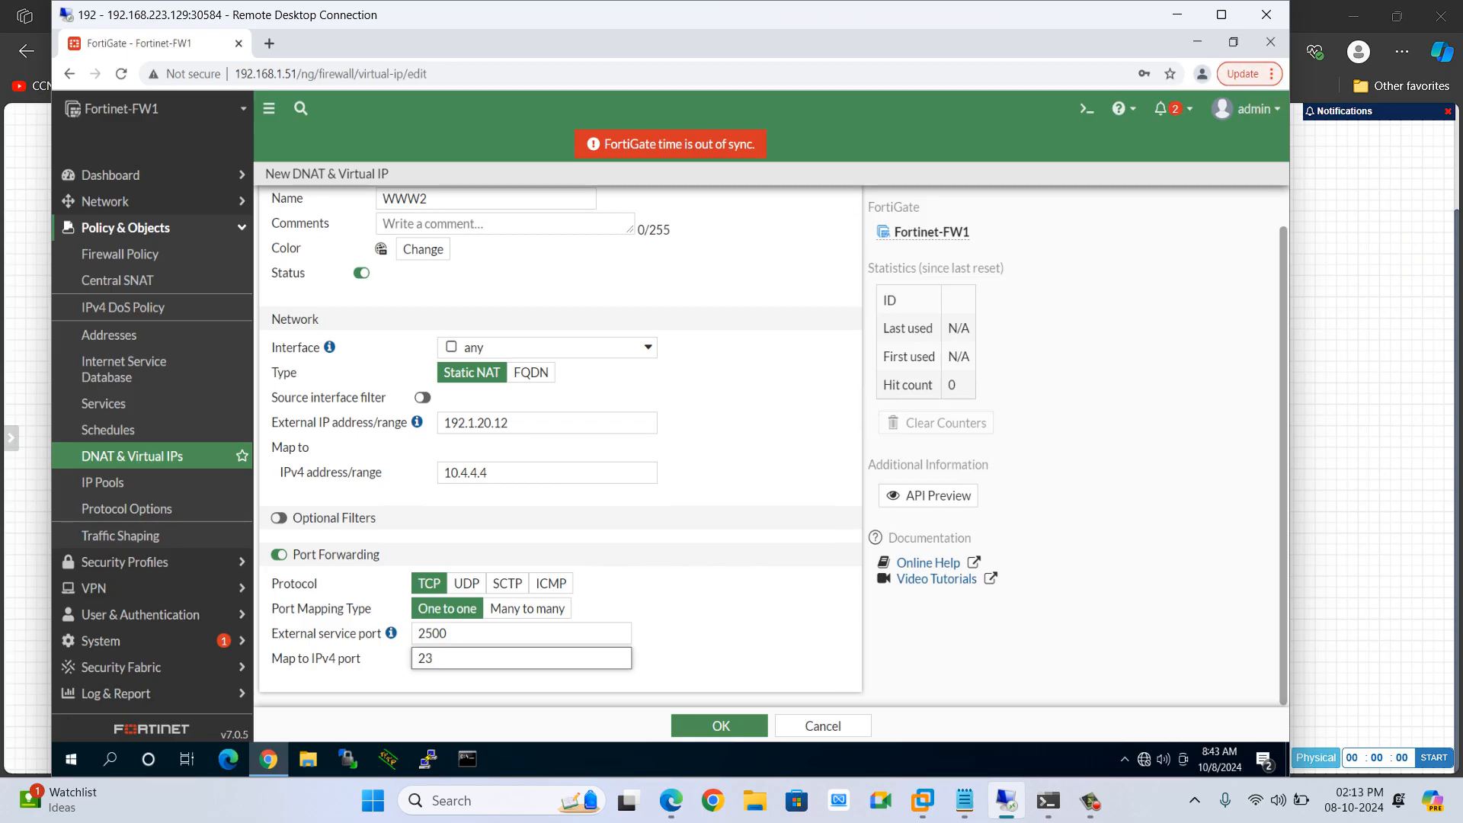
click(720, 725)
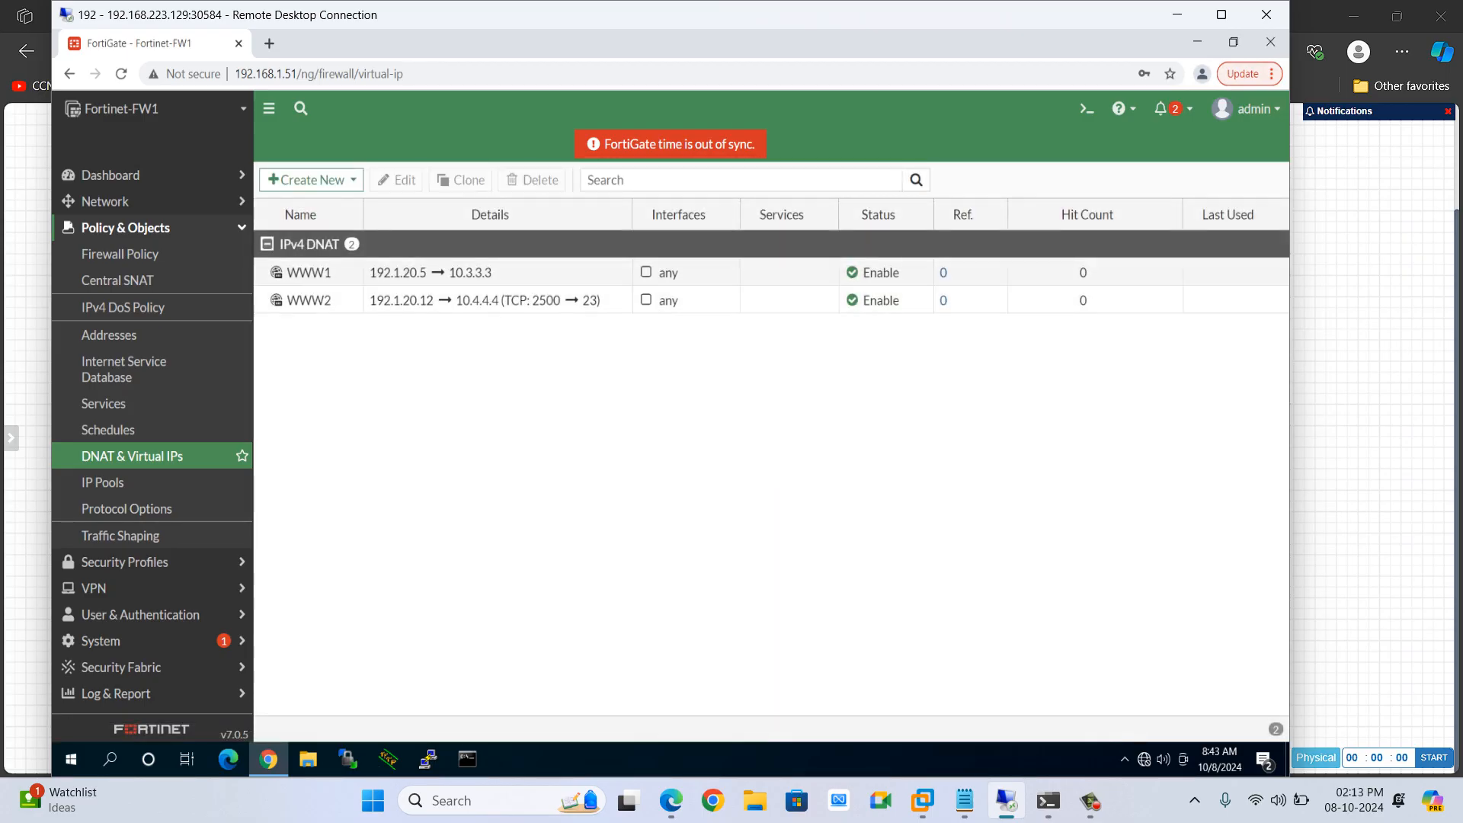
Open the WWW1 virtual IP and change its external IP address to 192.1.20.12, attempting to save
double_click(466, 273)
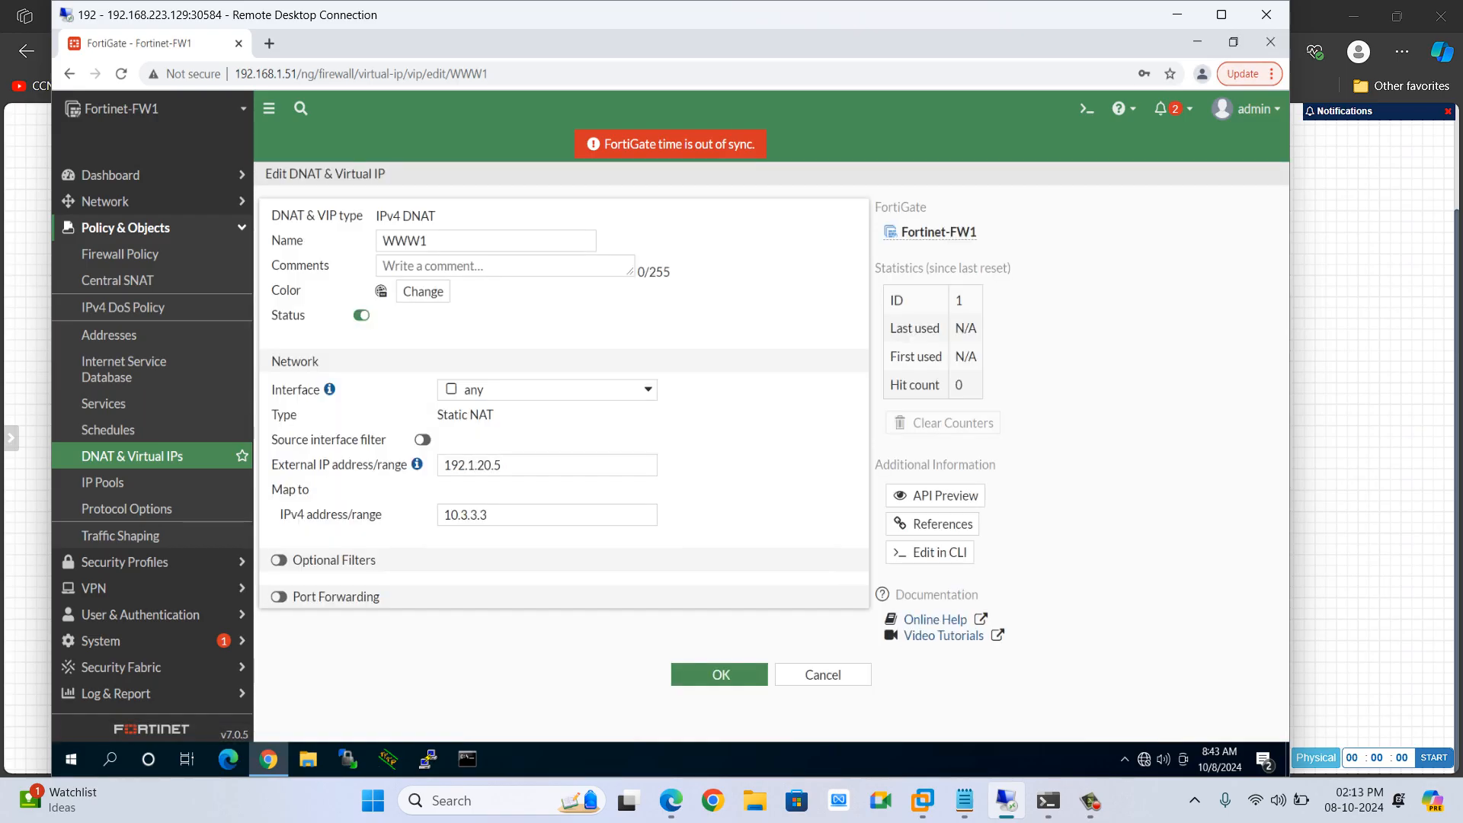
click(528, 466)
key(BackSpace)
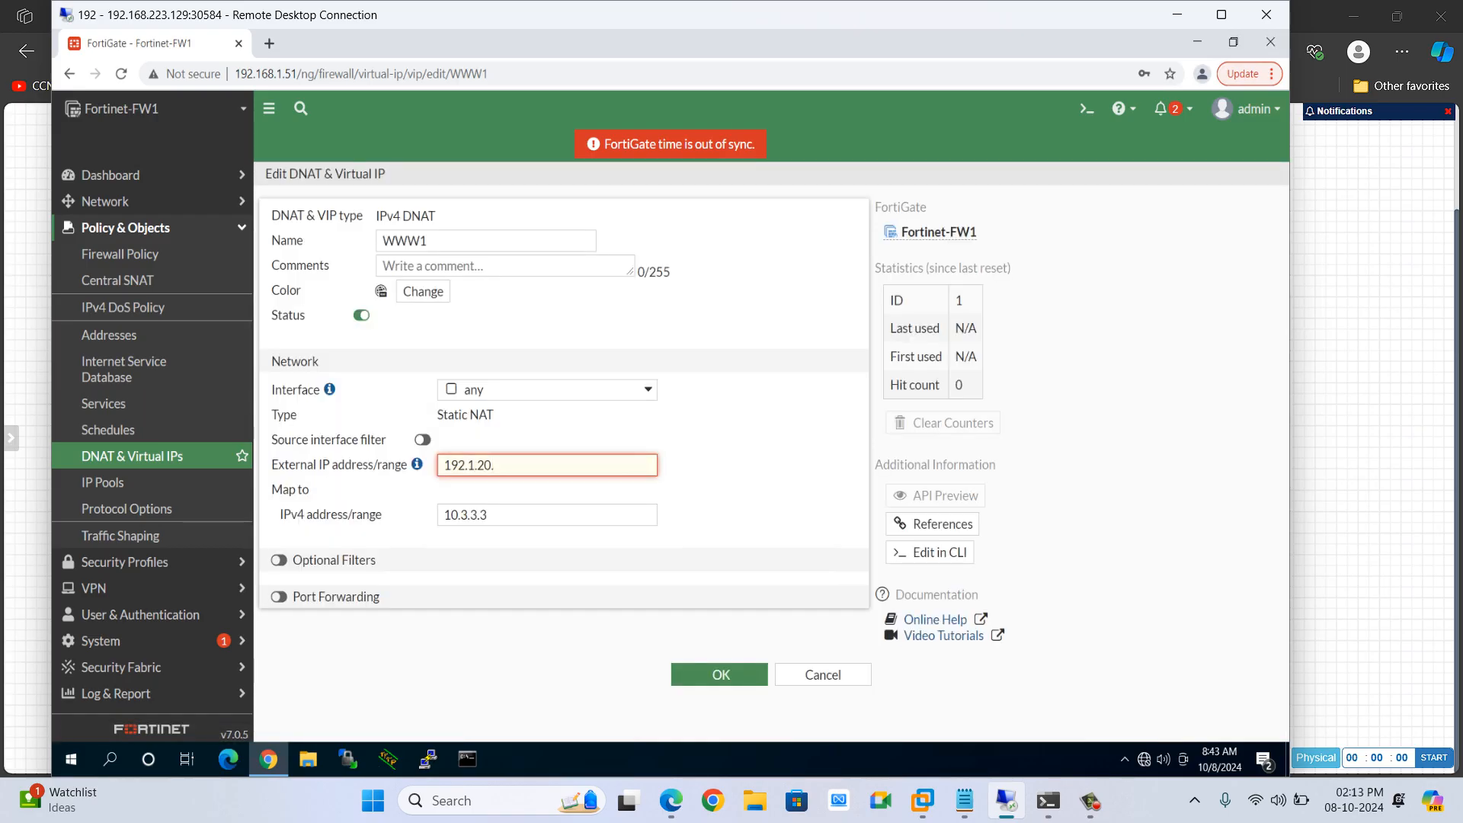
text(12)
click(720, 674)
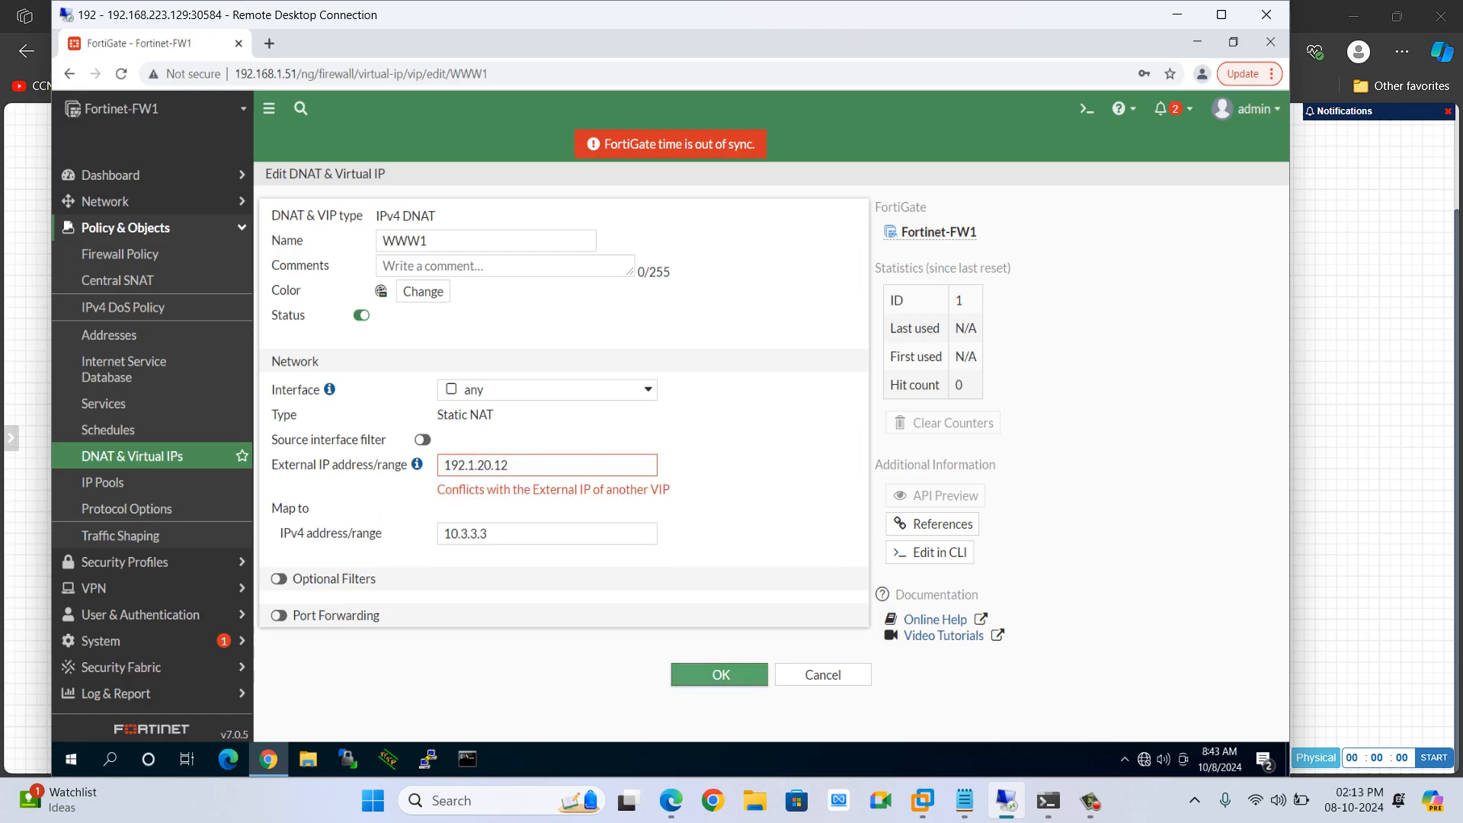
Enable Port Forwarding on the virtual IP being edited, leaving the service port fields empty
click(523, 466)
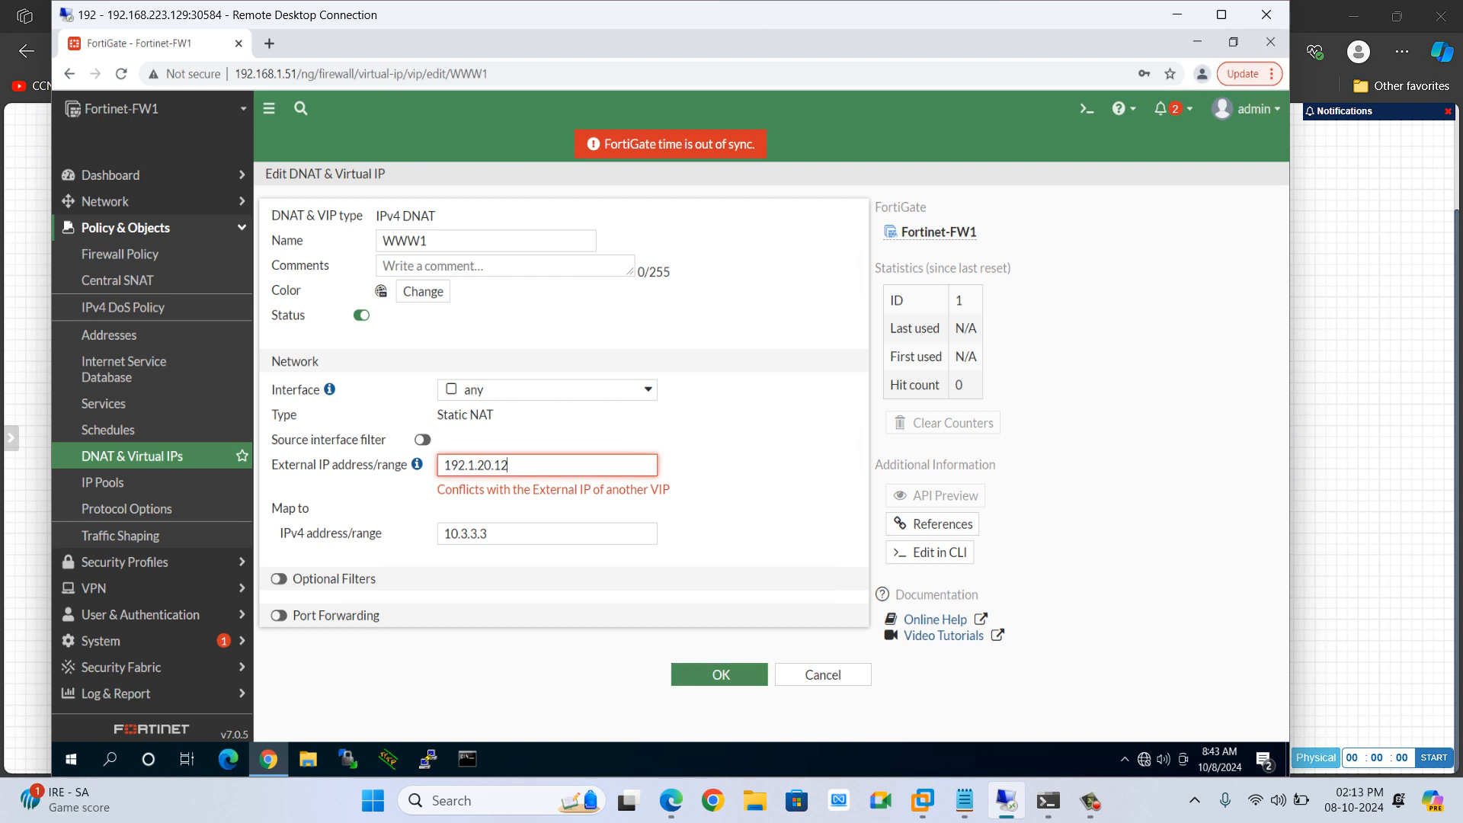
click(279, 615)
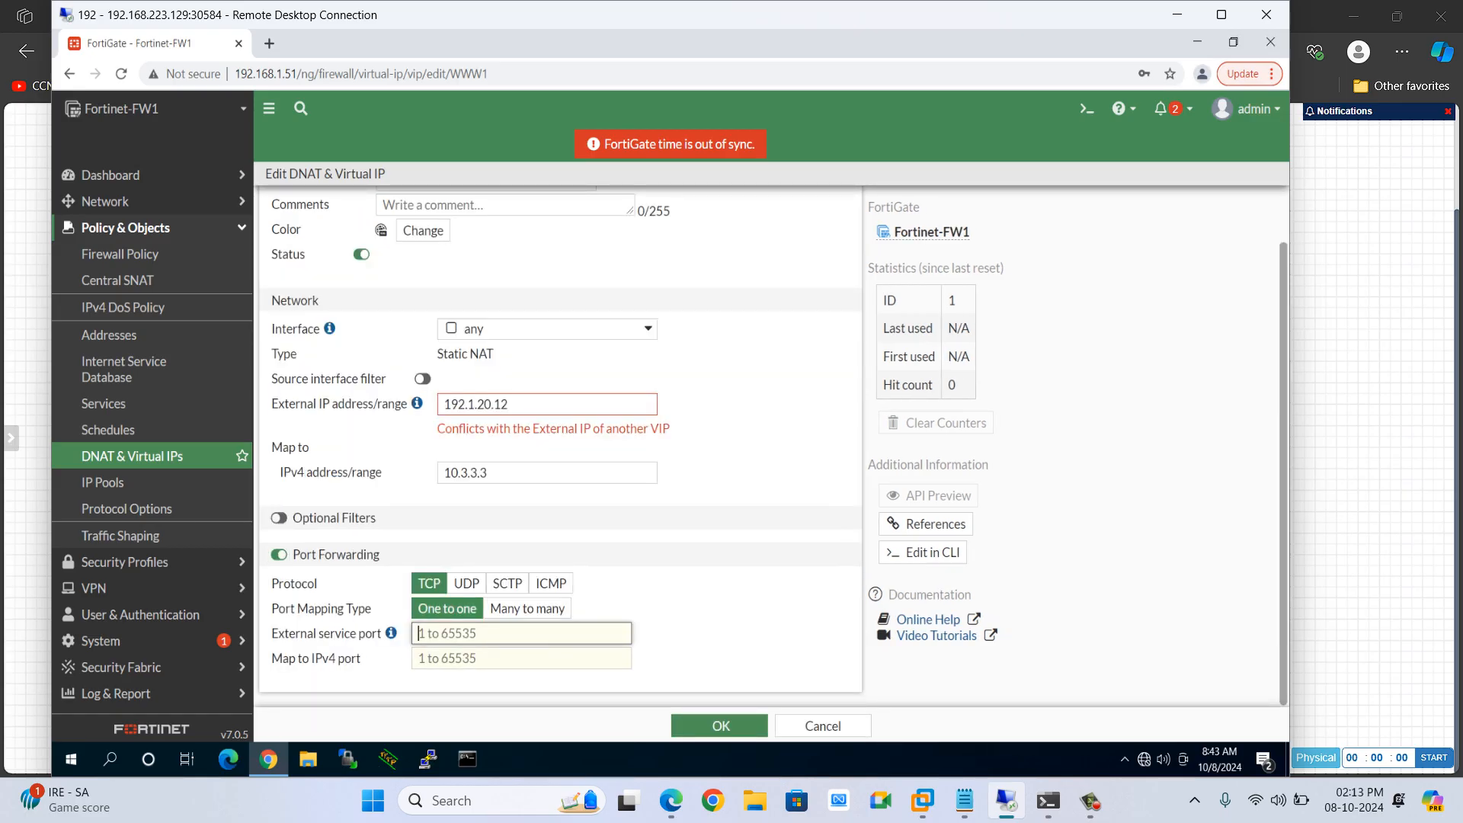
text(23)
key(Tab)
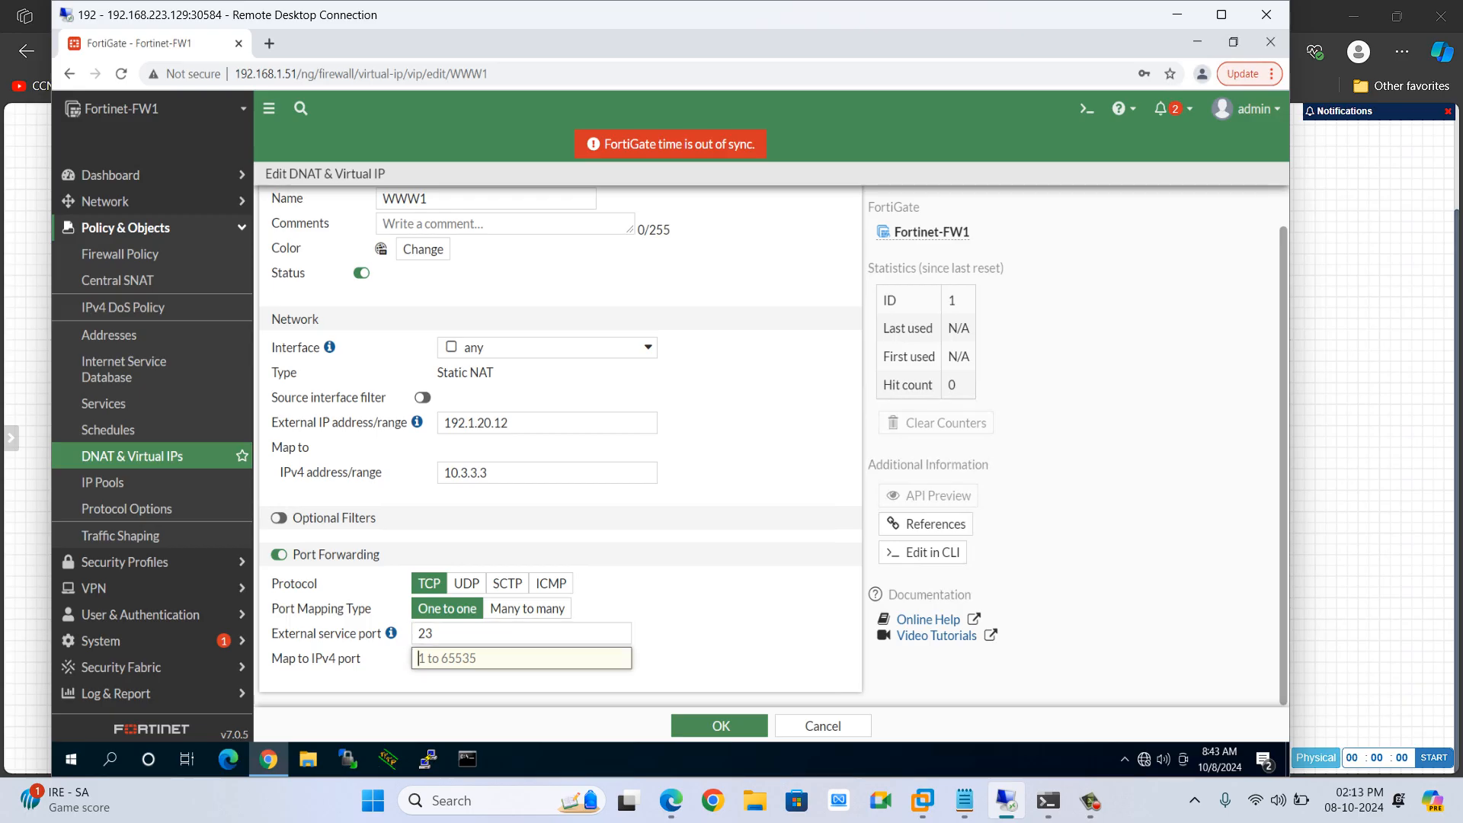
click(434, 633)
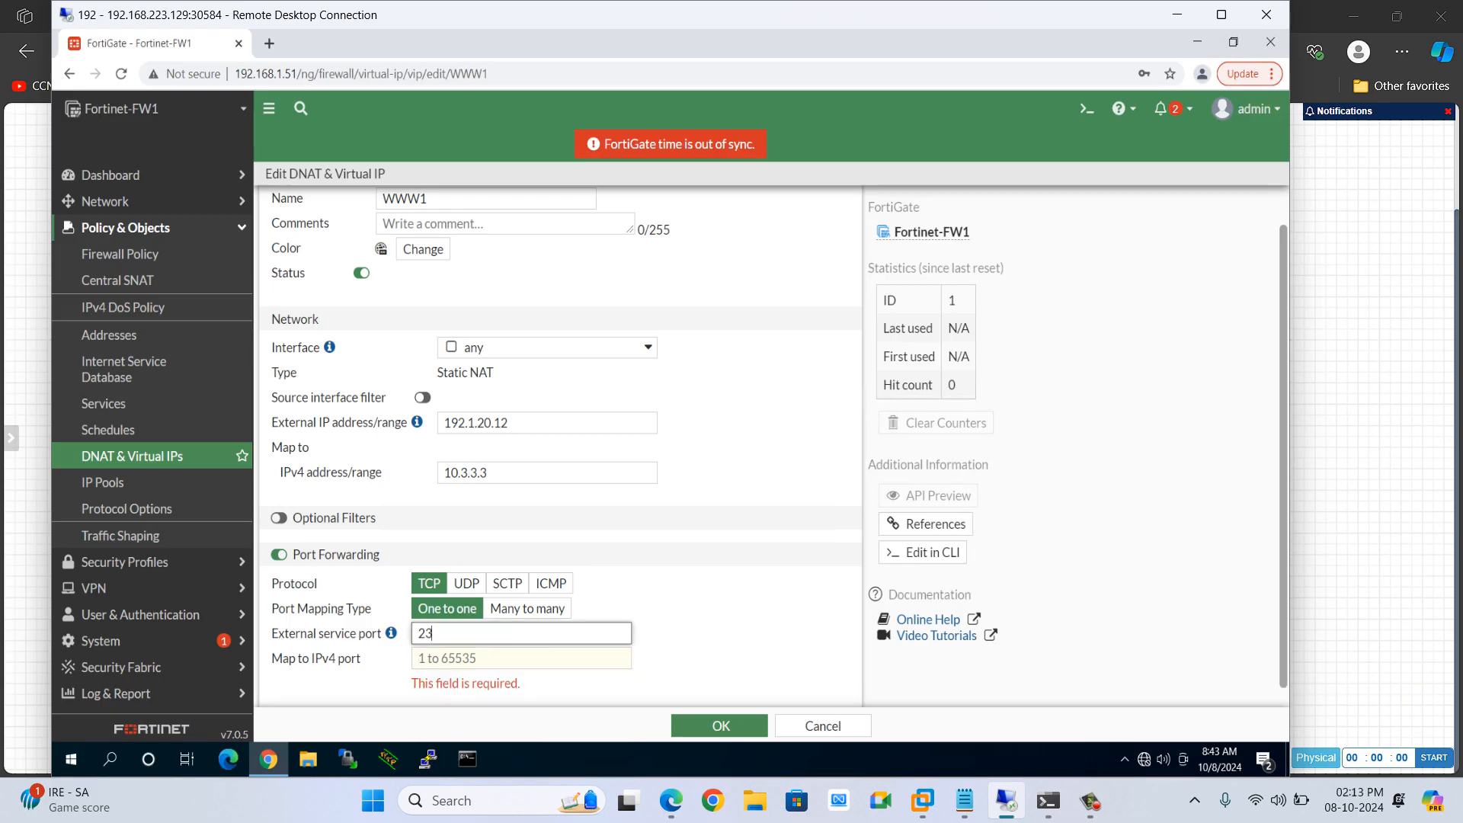
key(BackSpace)
key(BackSpace)
Rename the virtual IP to MAIL1
scroll(560, 446, up, 1)
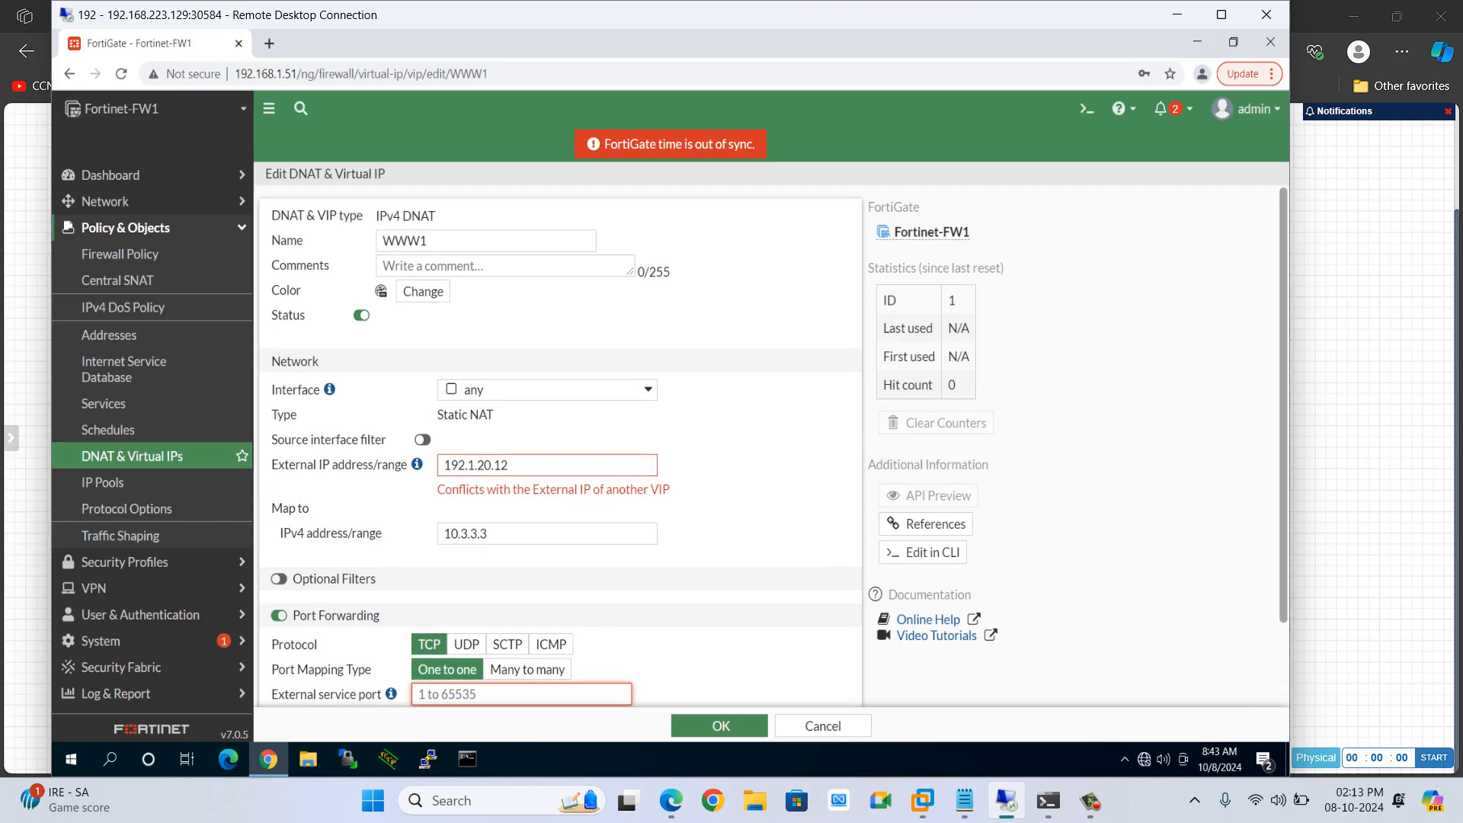
click(458, 241)
key(BackSpace)
key(BackSpace)
key(BackSpace)
key(BackSpace)
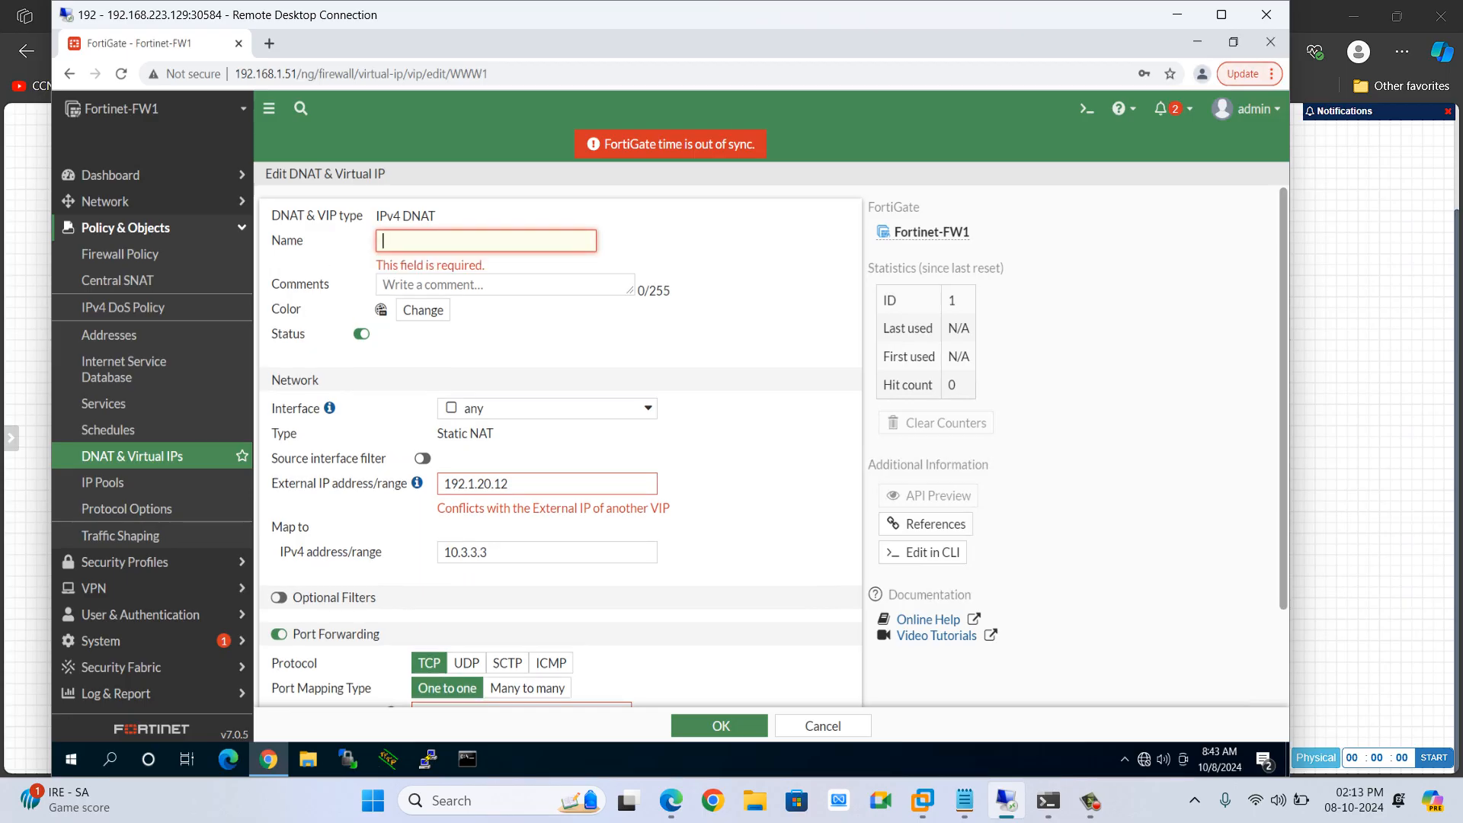
text(WWW1)
scroll(560, 447, down, 1)
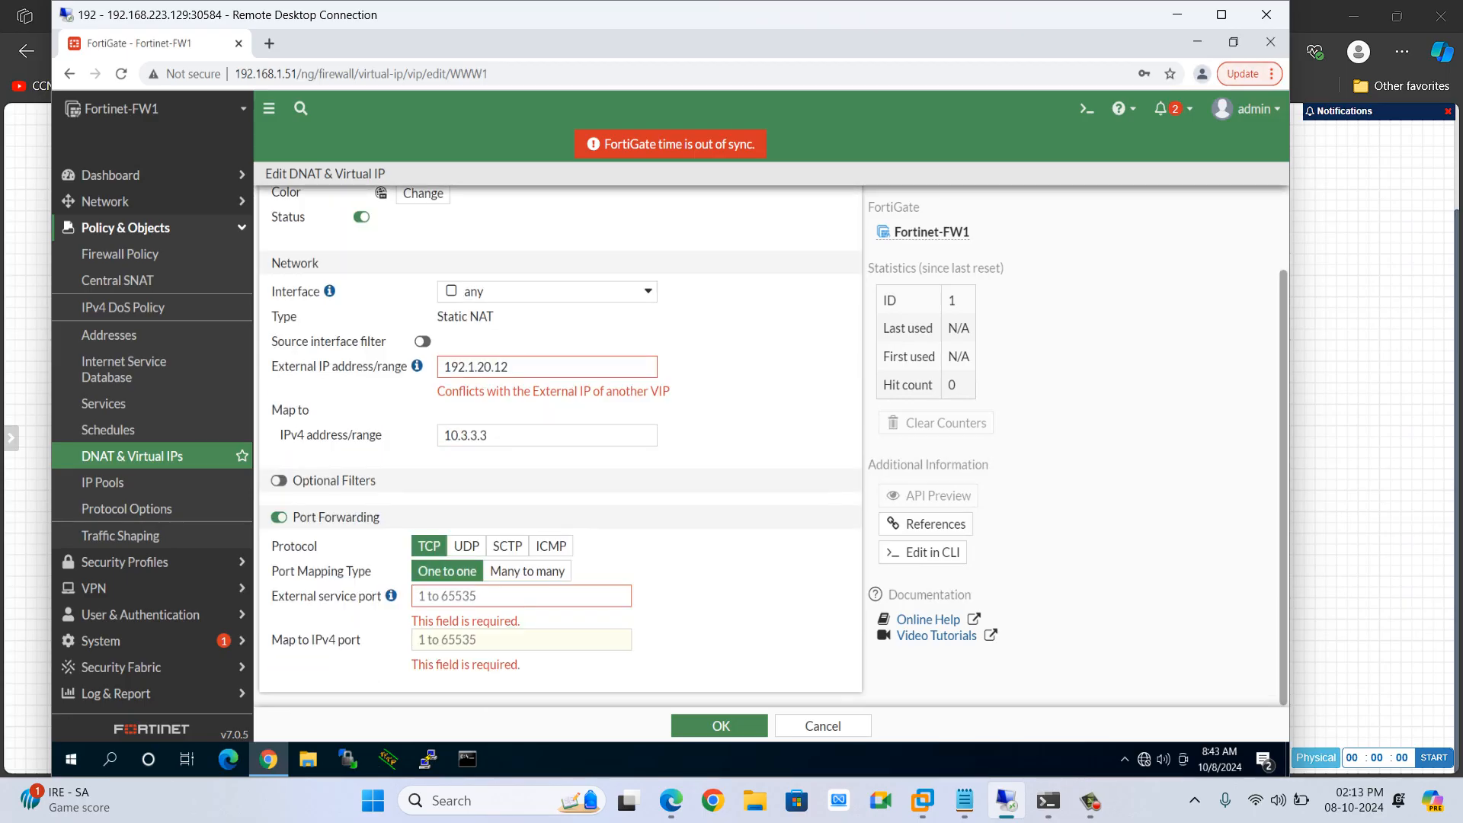
double_click(499, 366)
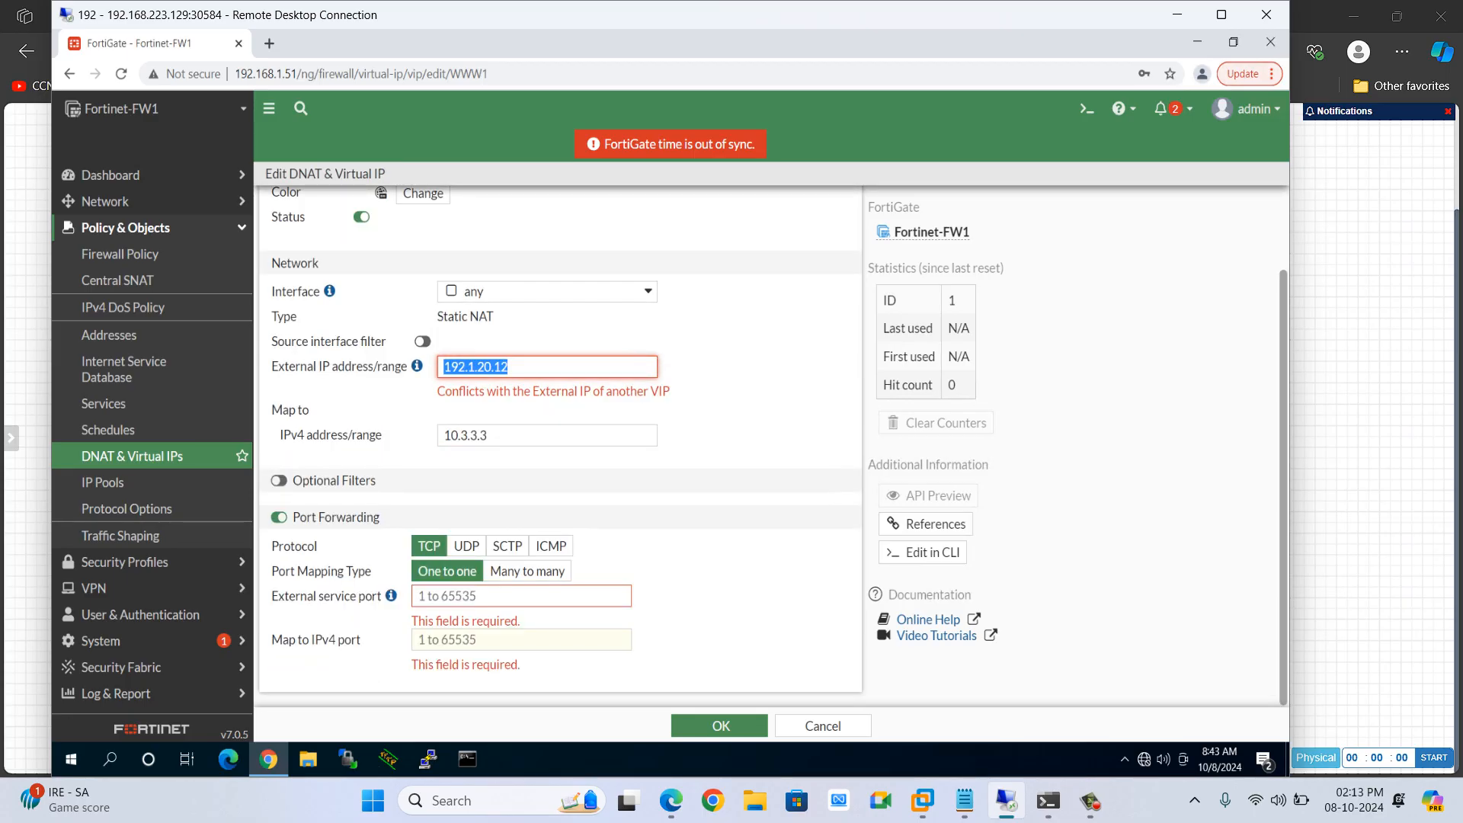
click(519, 595)
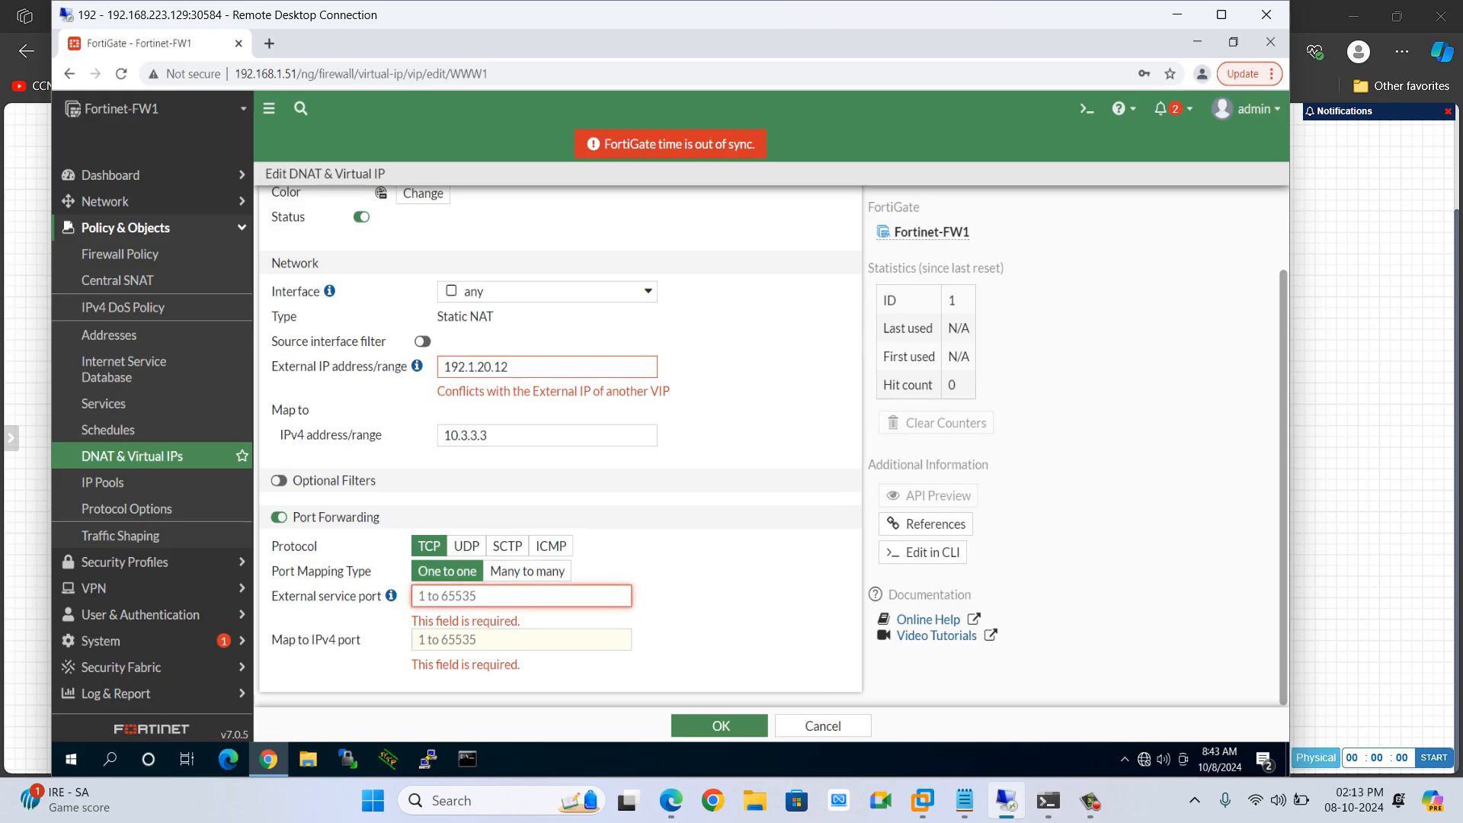
Switch to the local browser and open Copilot in a new tab
click(1178, 14)
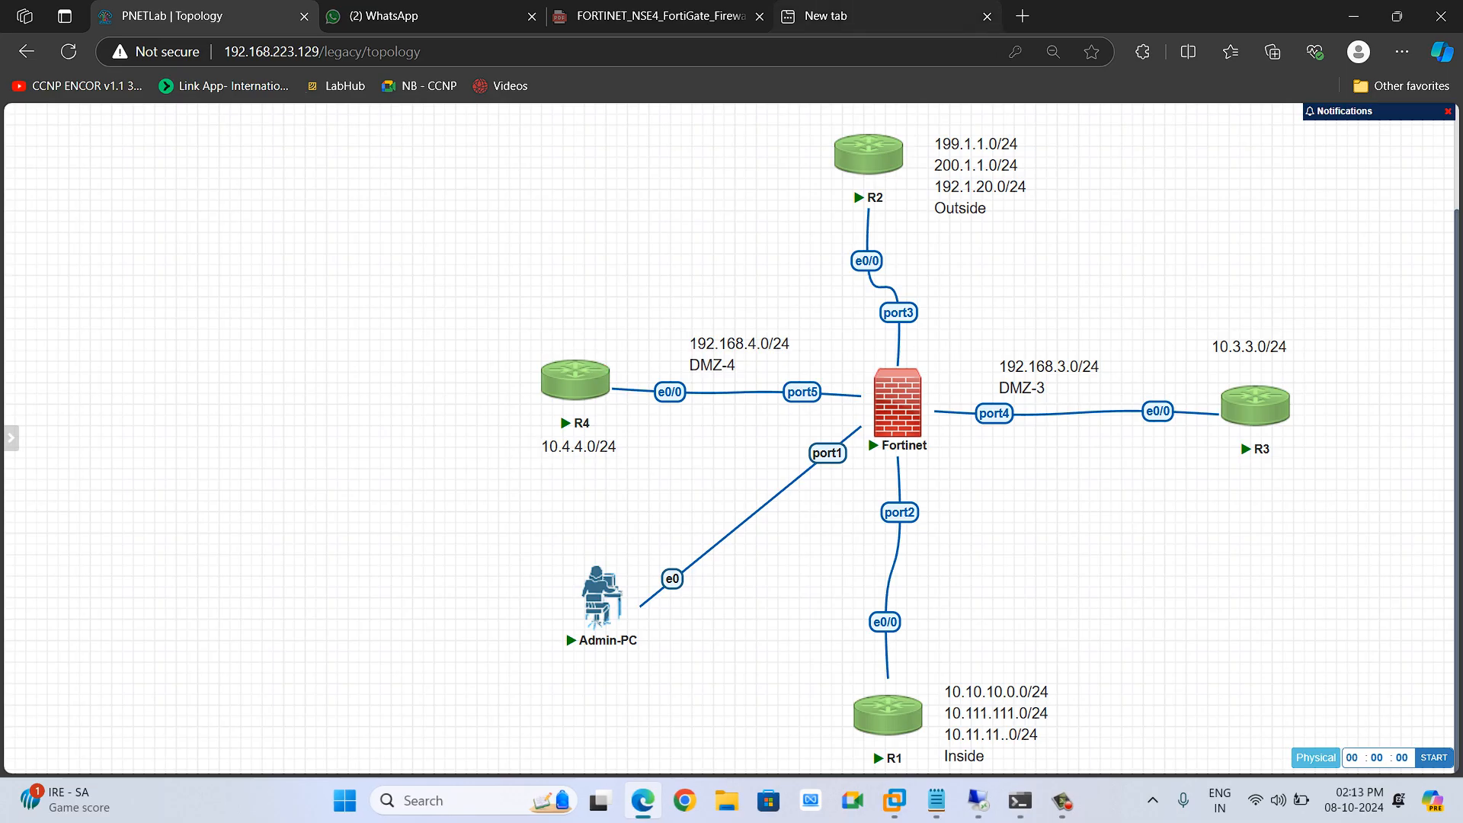
click(823, 16)
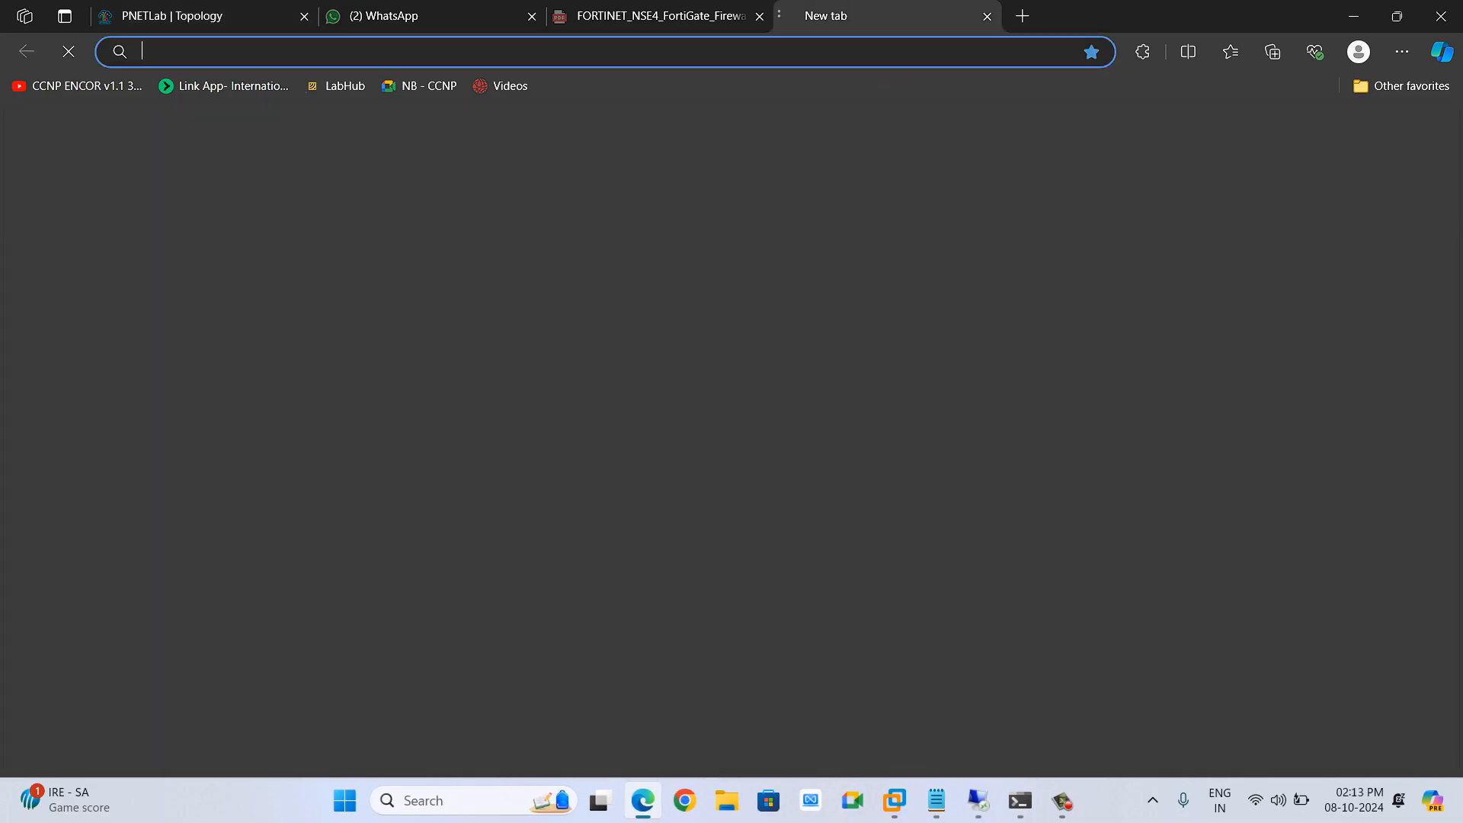
text(copilot.microsoft.com)
key(Return)
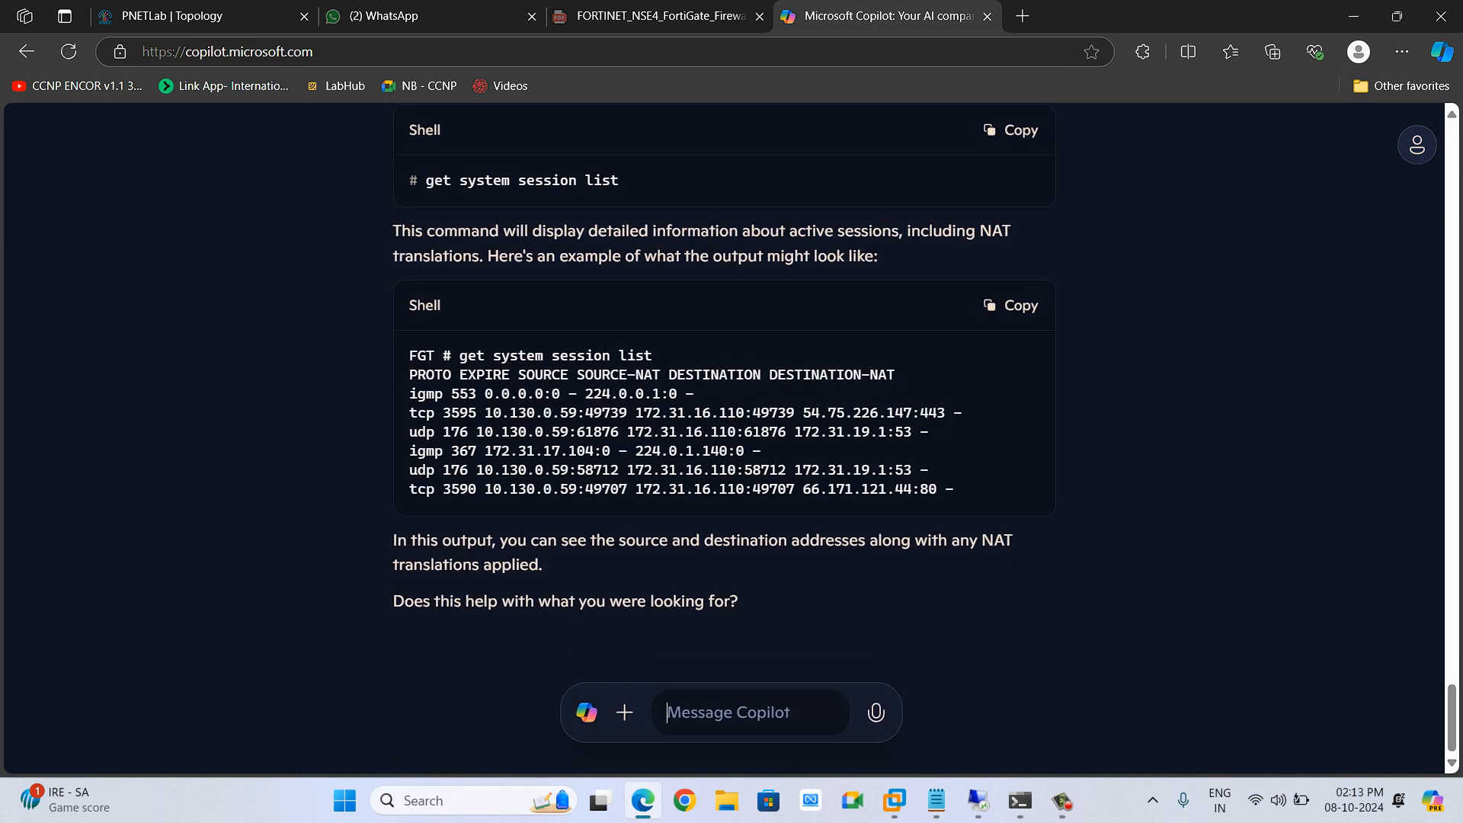
Ask Copilot for the port number of SNMP
text(port no of mai)
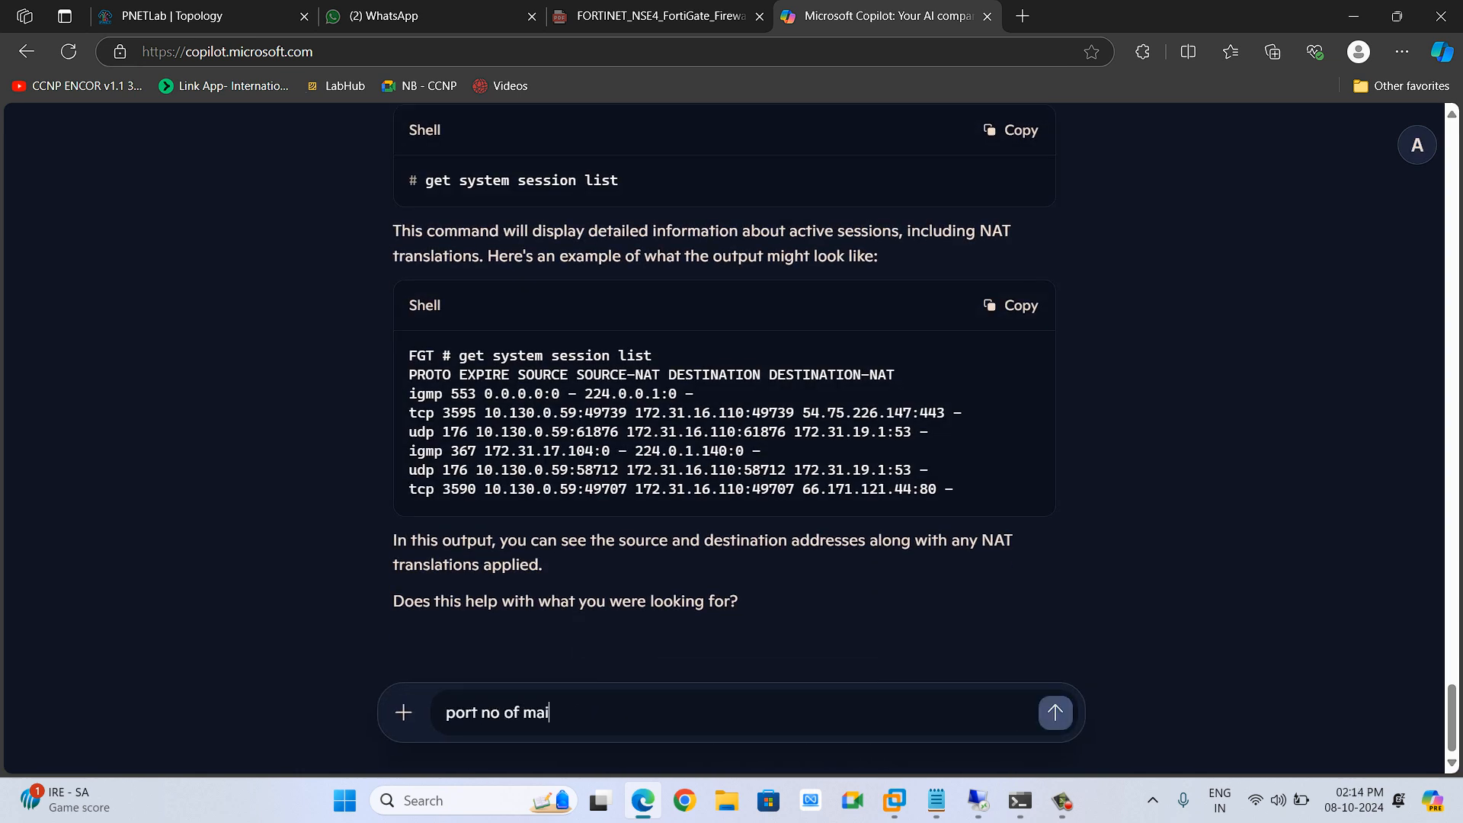
text(l)
key(BackSpace)
key(BackSpace)
key(BackSpace)
key(BackSpace)
text(snmo)
key(Return)
Ask Copilot for the port number of SMTP
text(snmo)
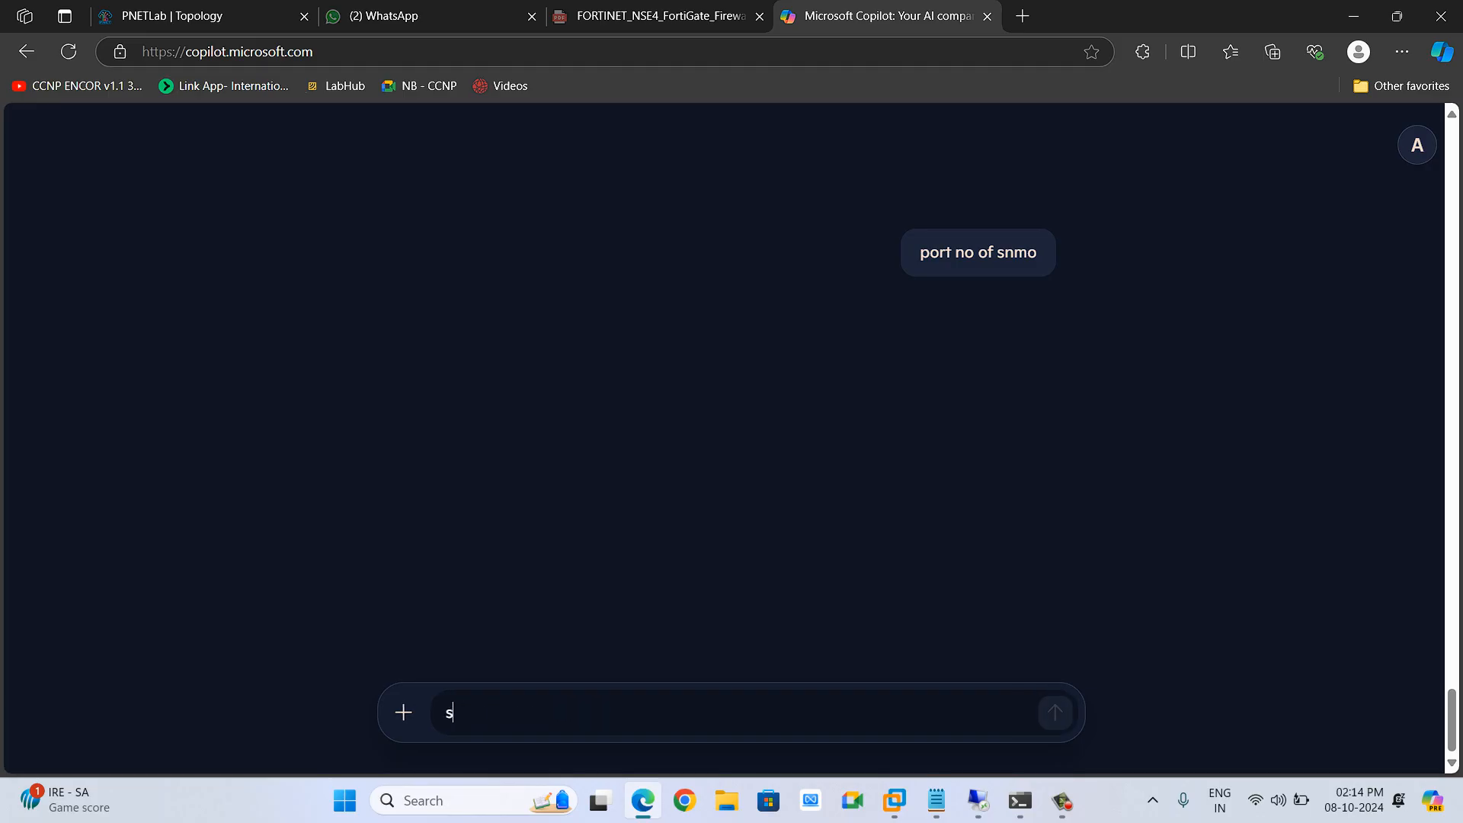
key(BackSpace)
text(p poirt)
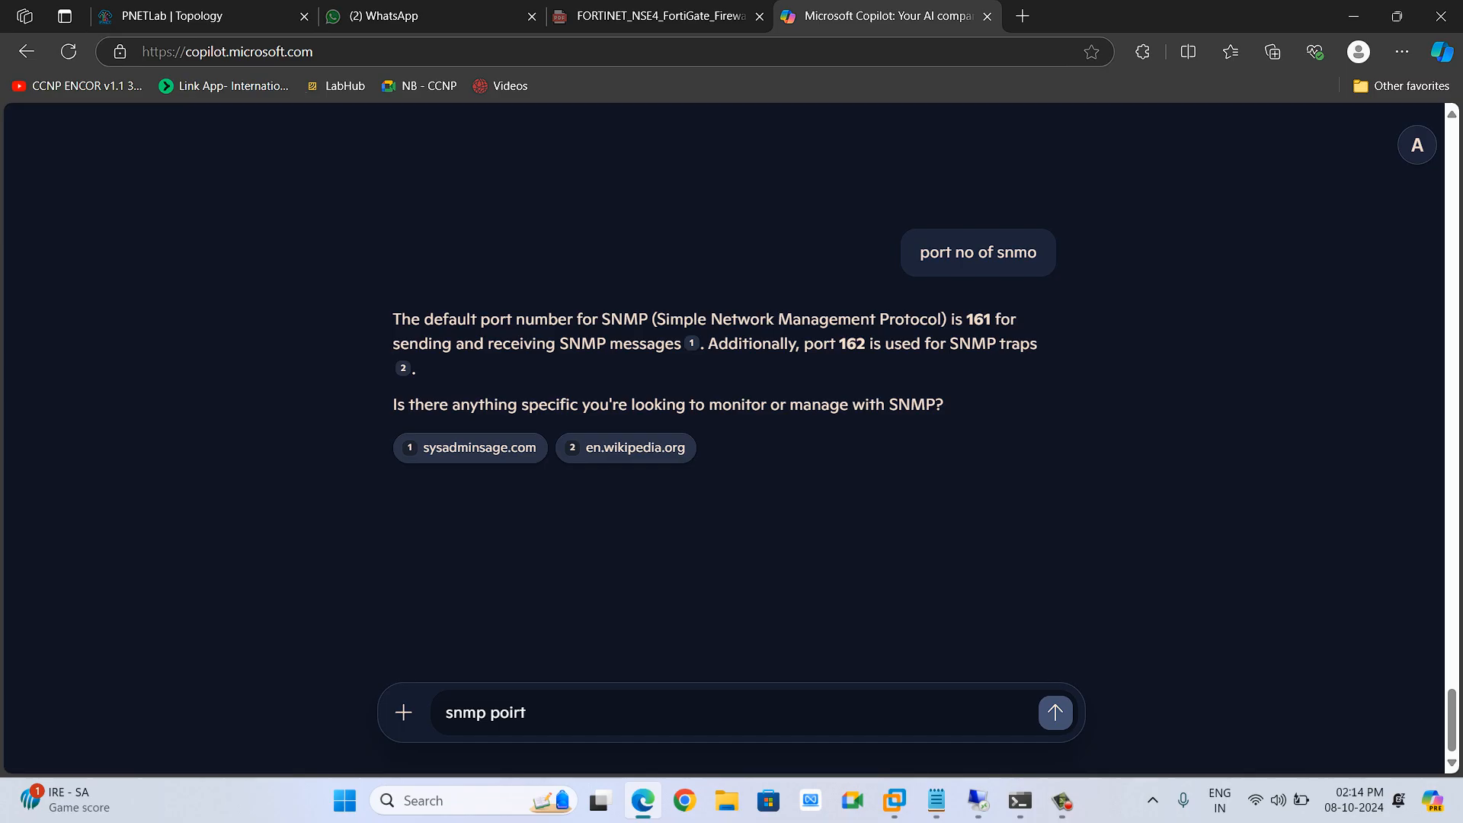
key(BackSpace)
key(BackSpace)
key(BackSpace)
key(BackSpace)
key(BackSpace)
key(BackSpace)
key(BackSpace)
key(BackSpace)
key(BackSpace)
key(BackSpace)
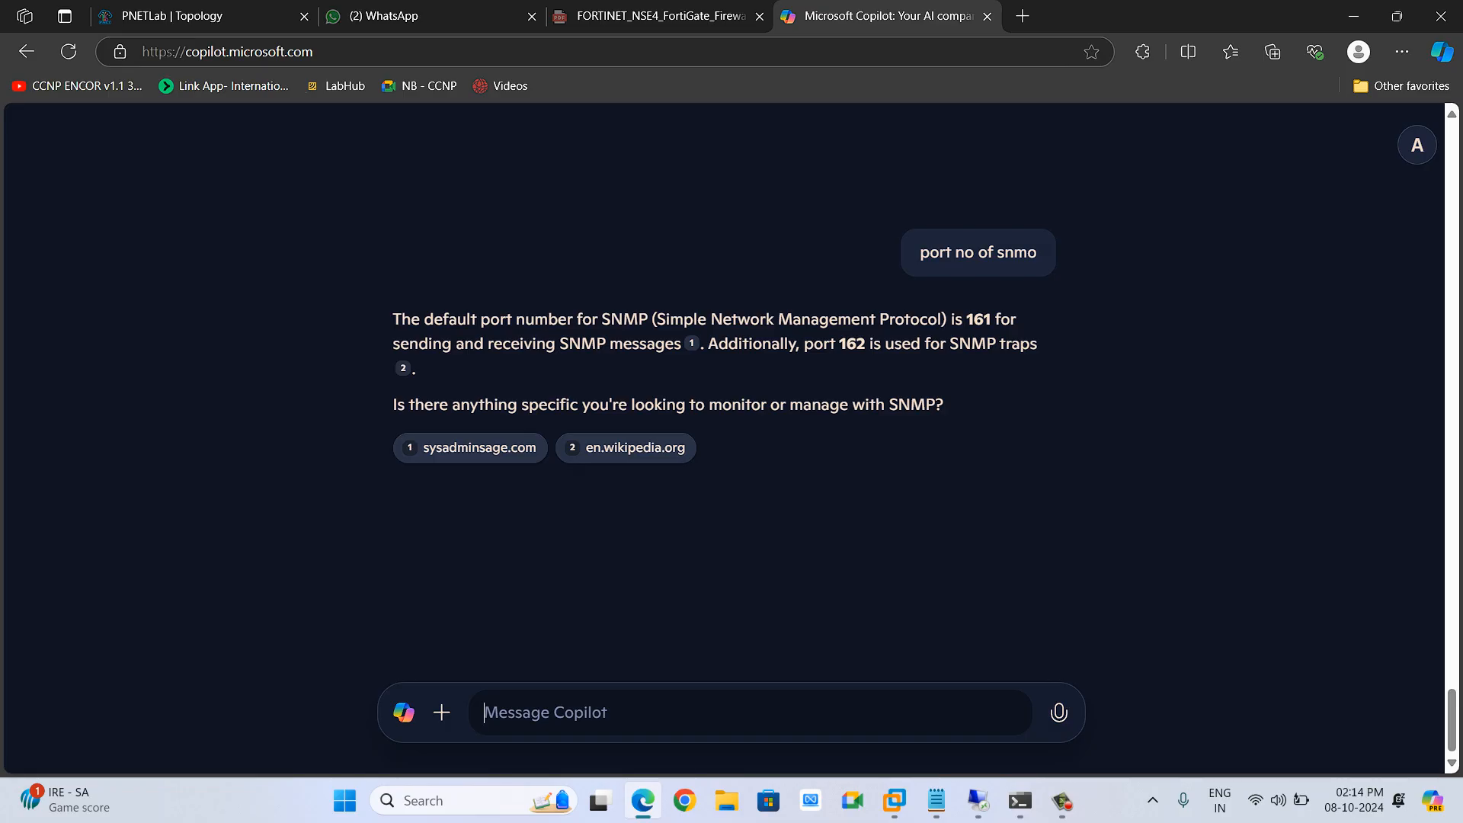
text(por)
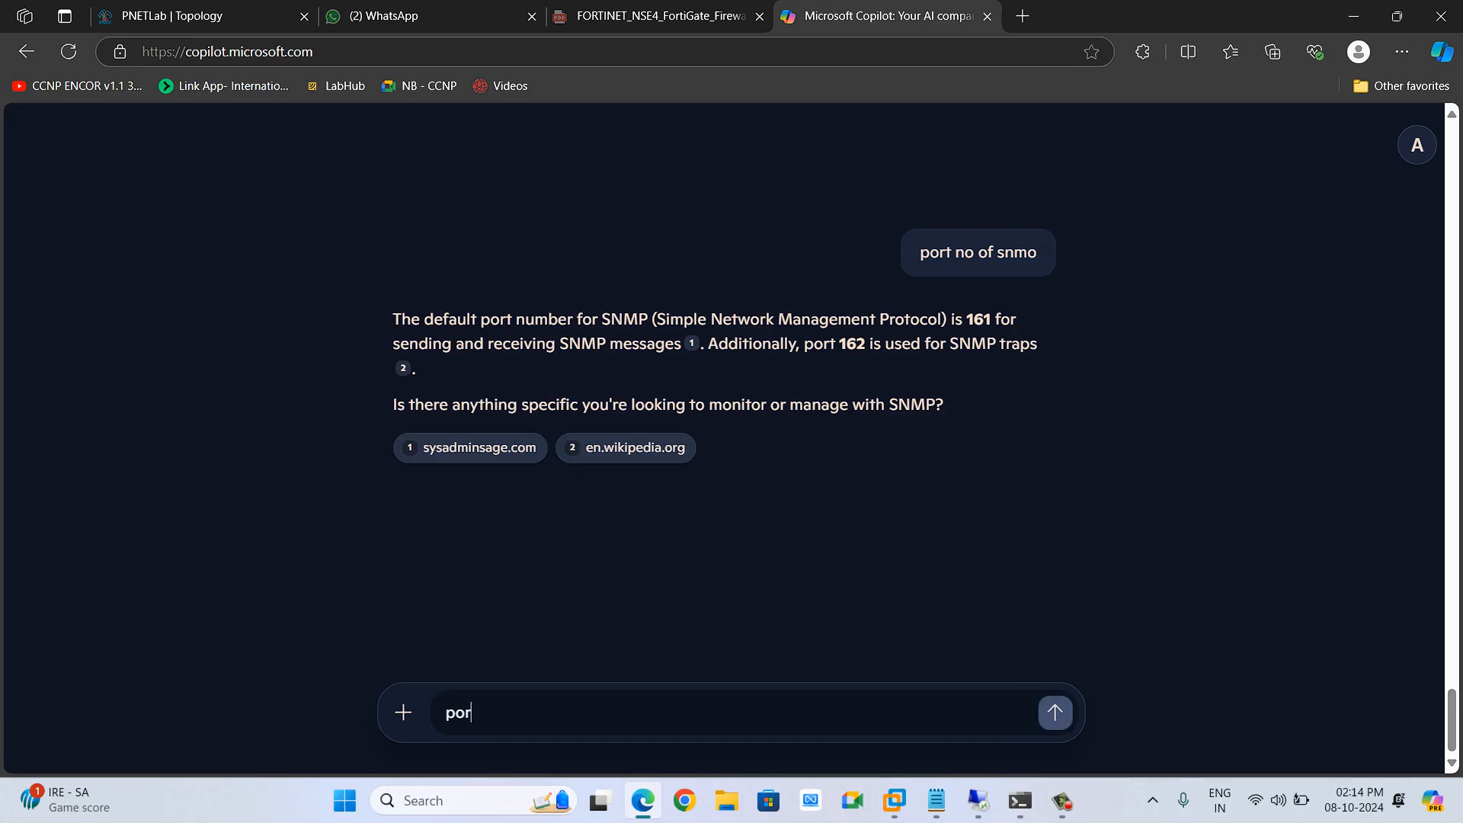
text(t no of smtp)
key(Return)
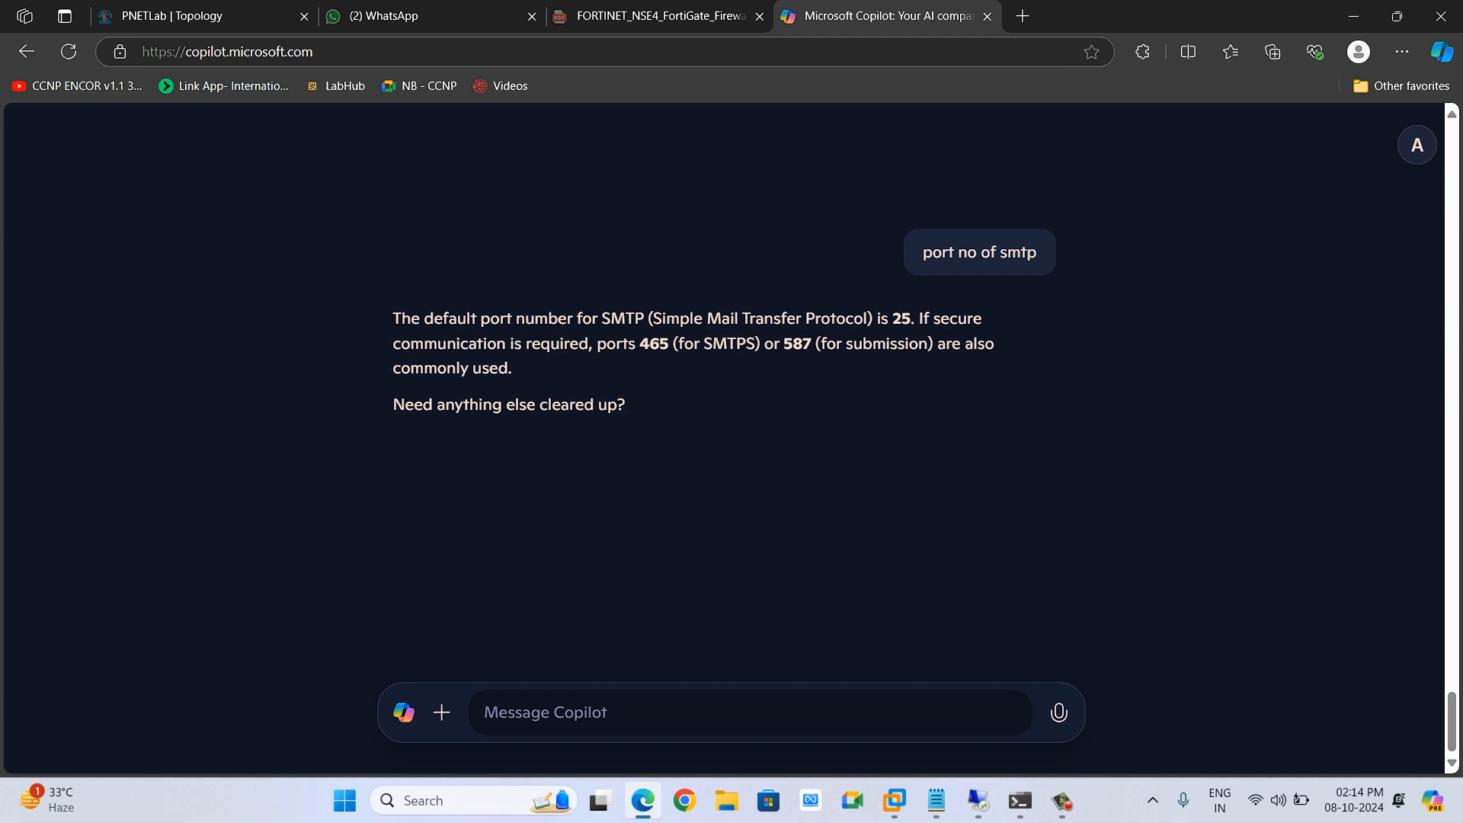
Return to the FortiGate and set MAIL1's external service port to 2501 mapped to port 25, then save
key(ctrl+Tab)
key(alt+Tab)
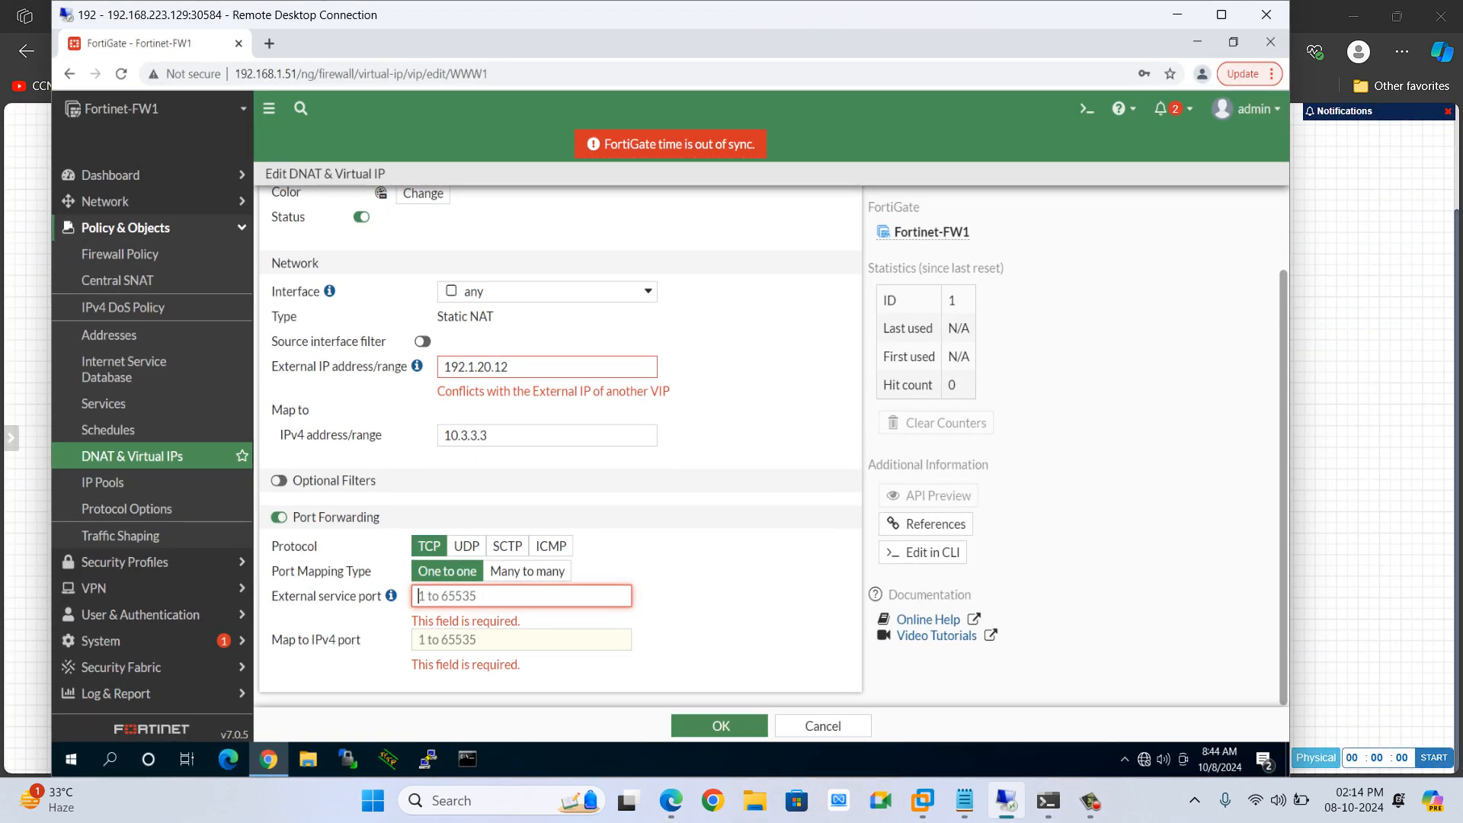
text(25)
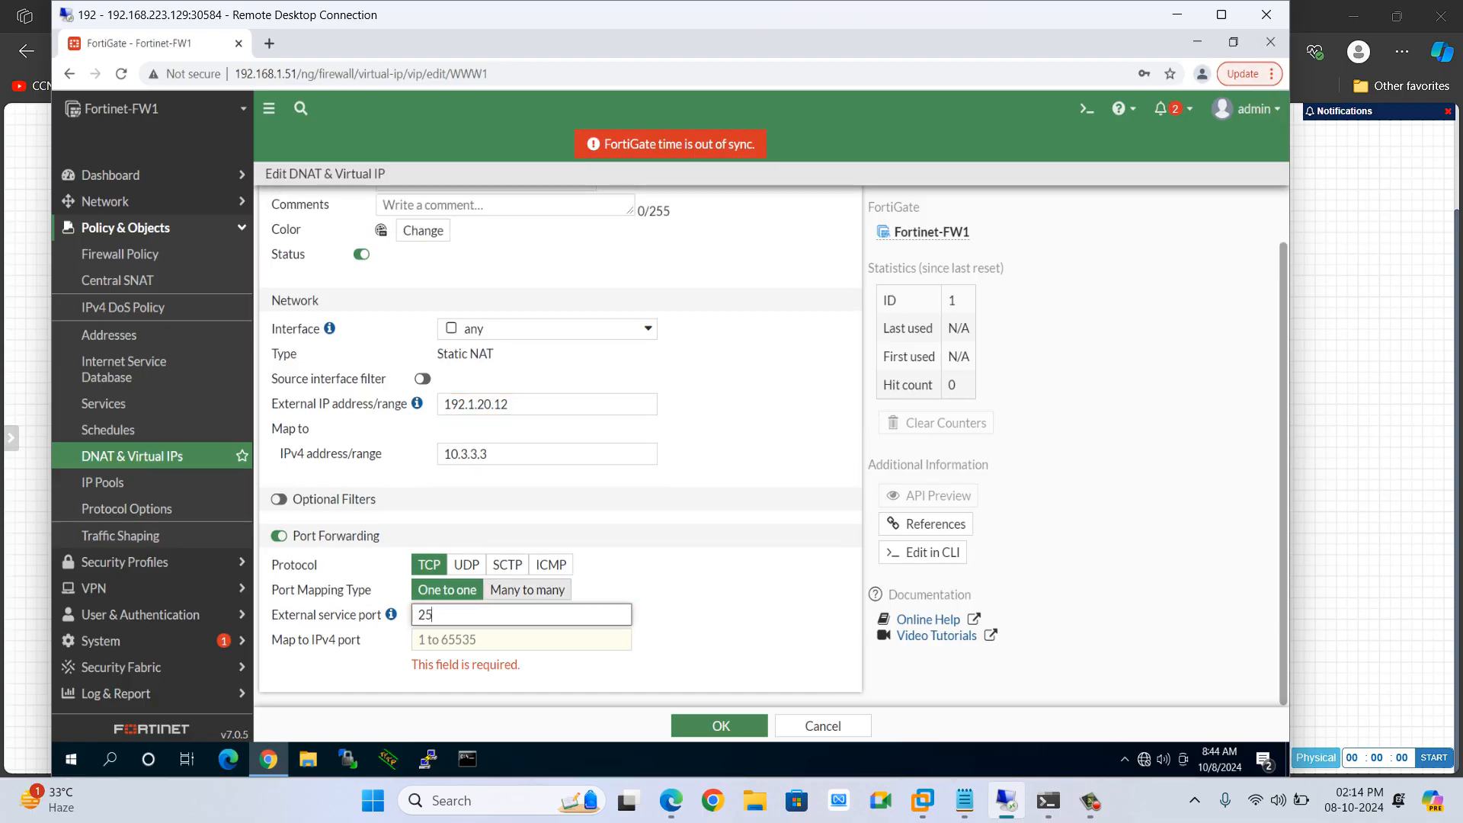
text(01)
key(Tab)
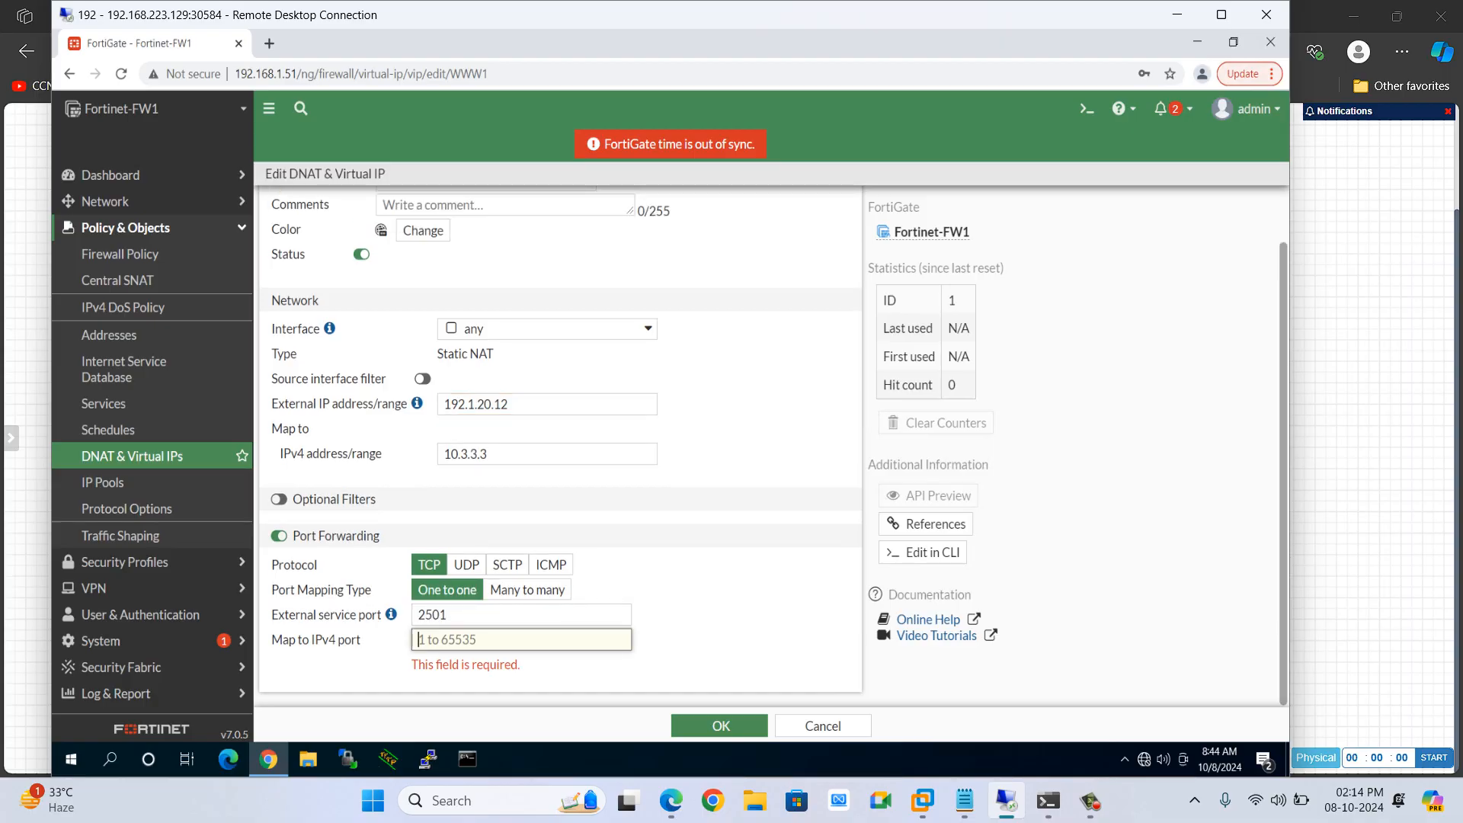
text(25)
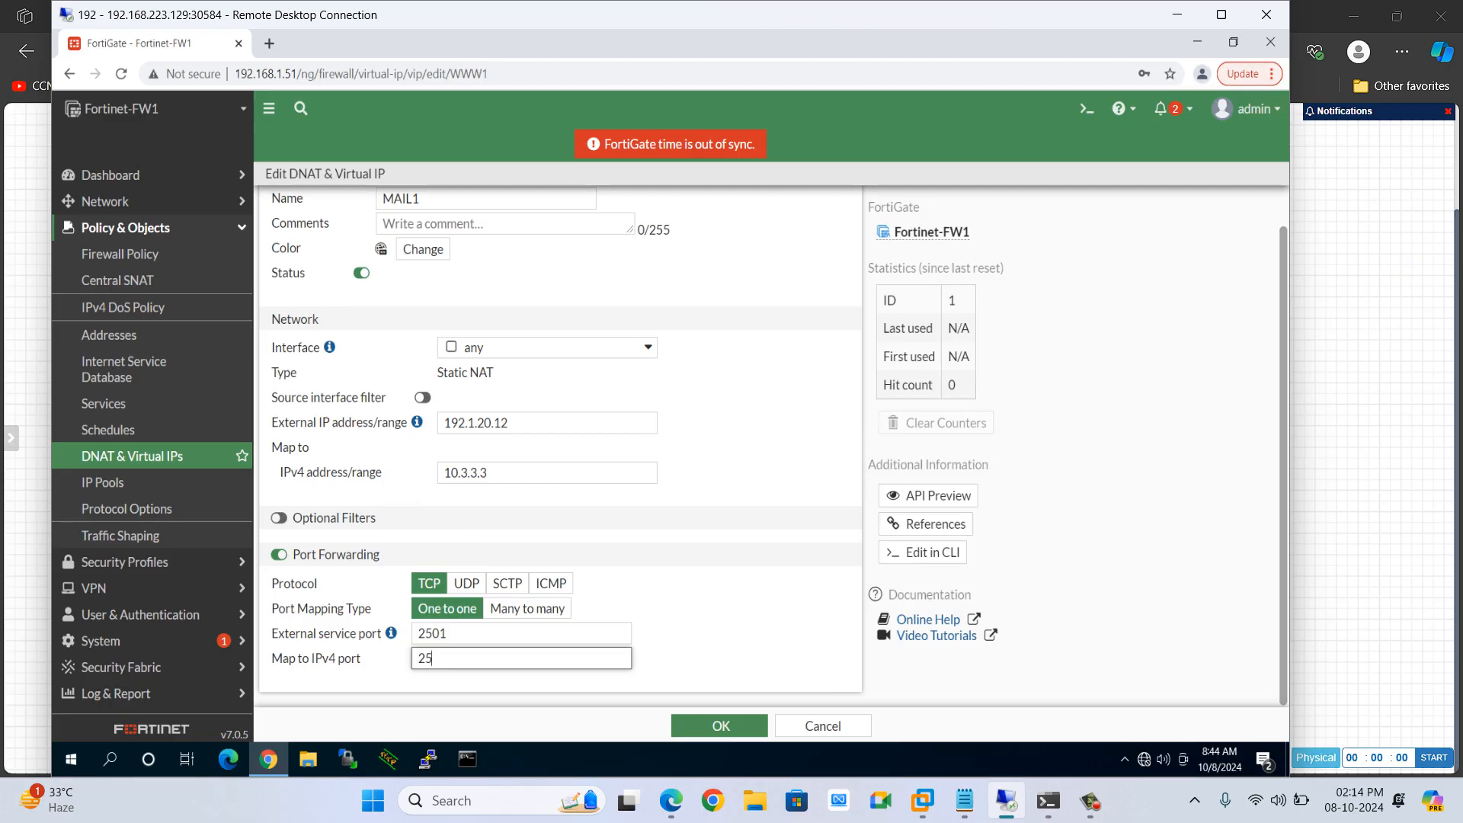
key(Tab)
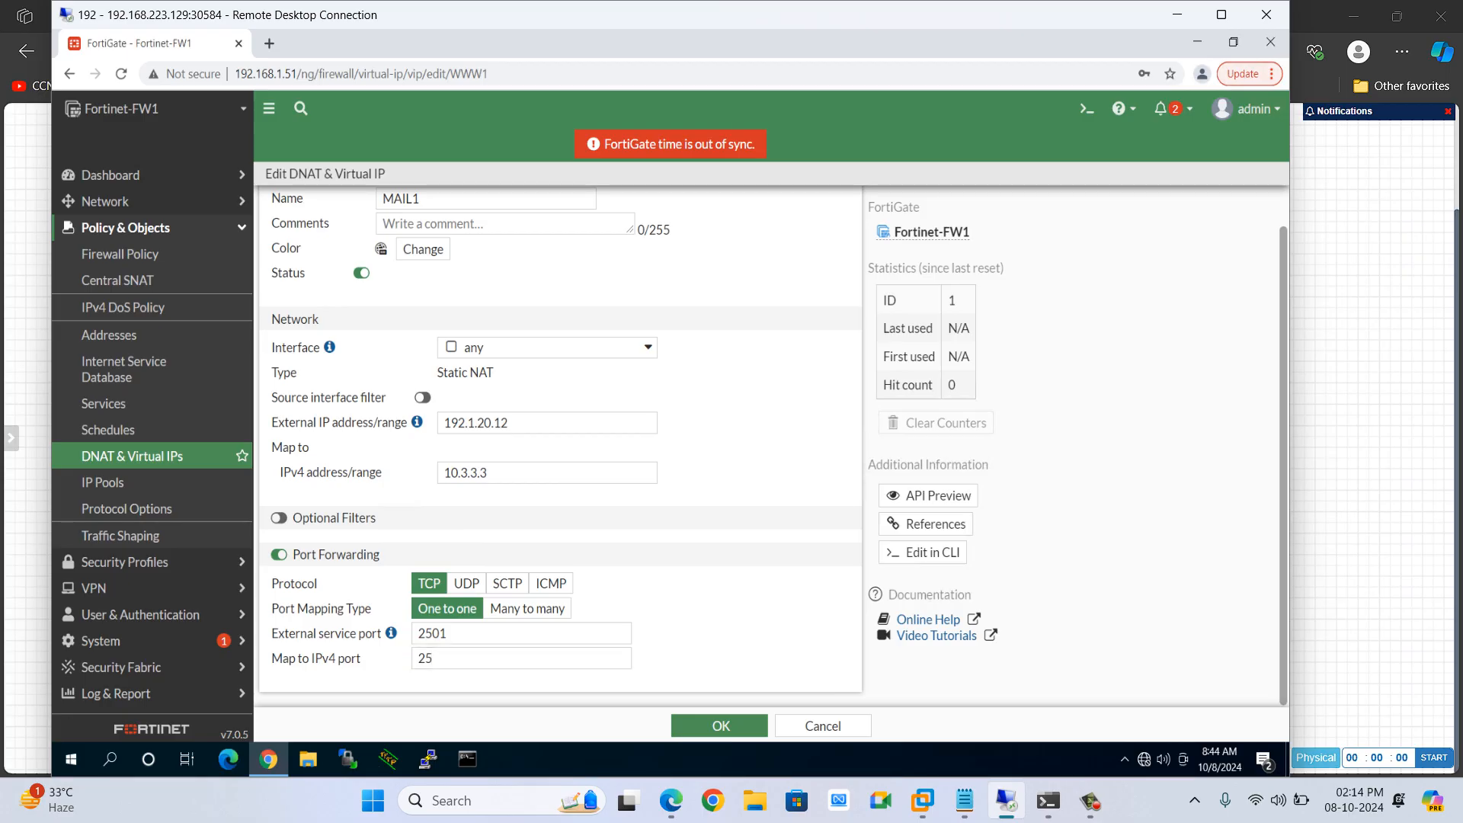
drag(534, 423, 420, 424)
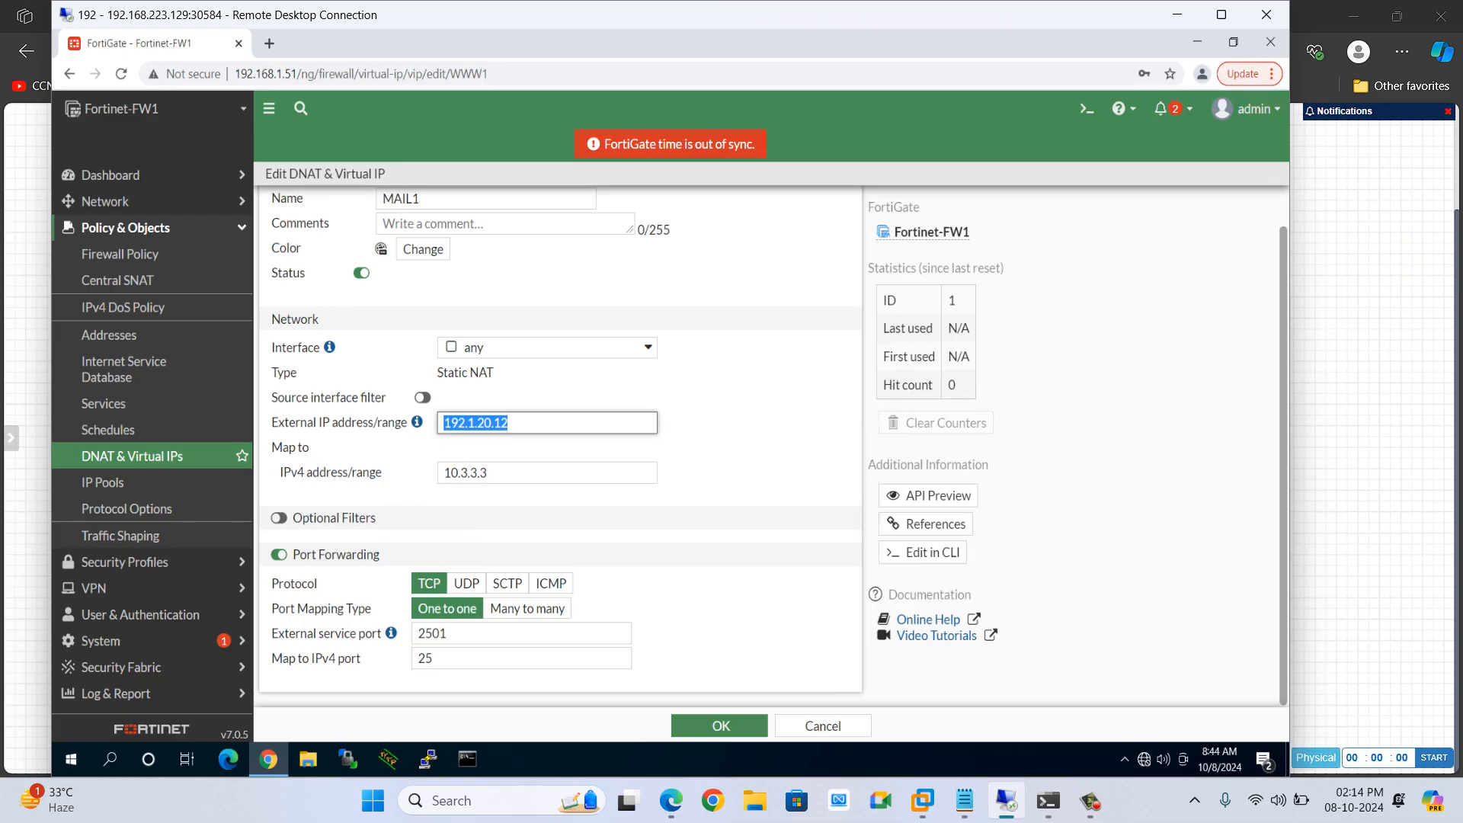
click(719, 726)
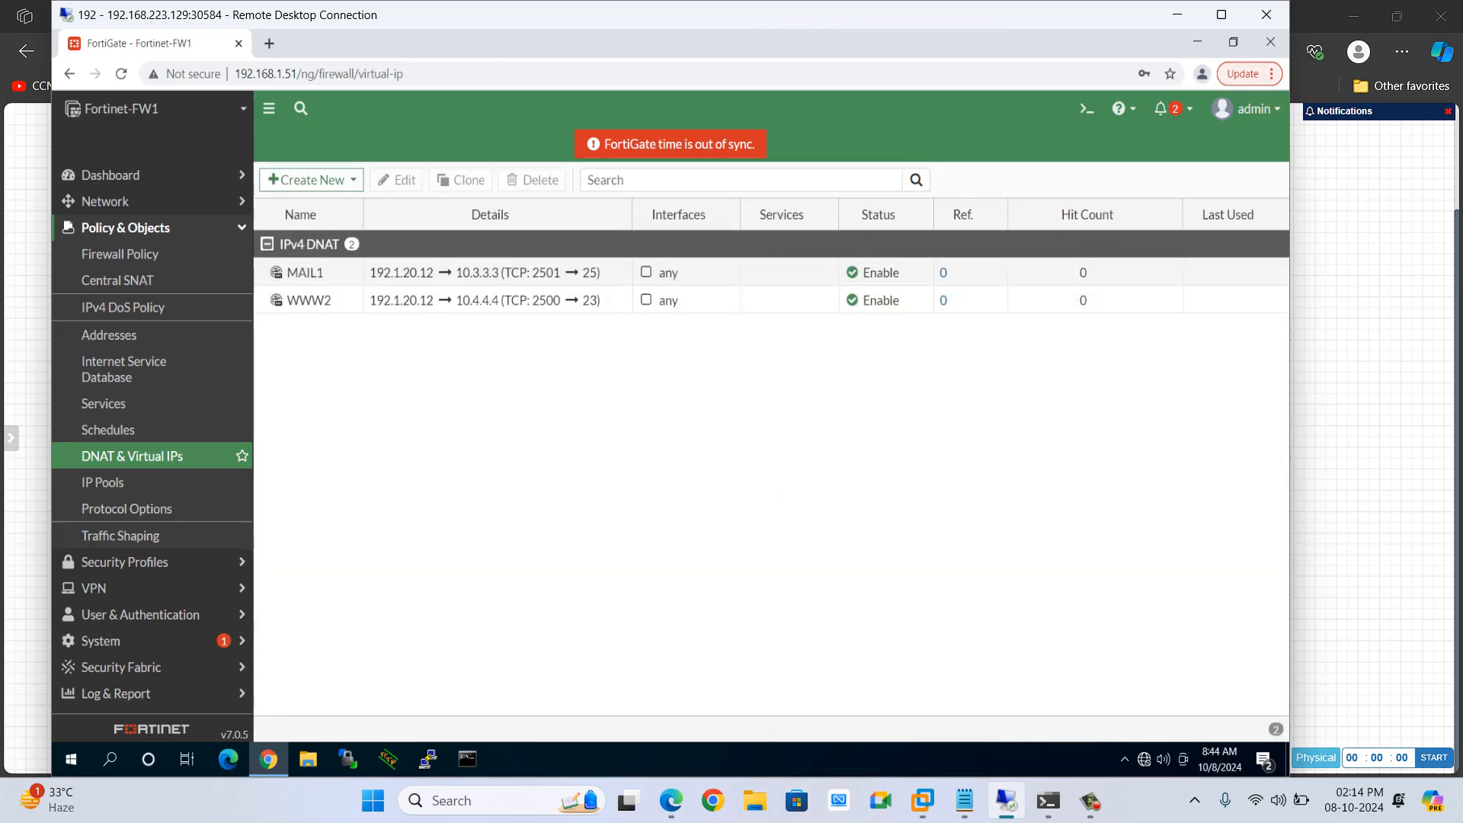
Review the lab topology diagram, then return to the FortiGate session
click(1177, 14)
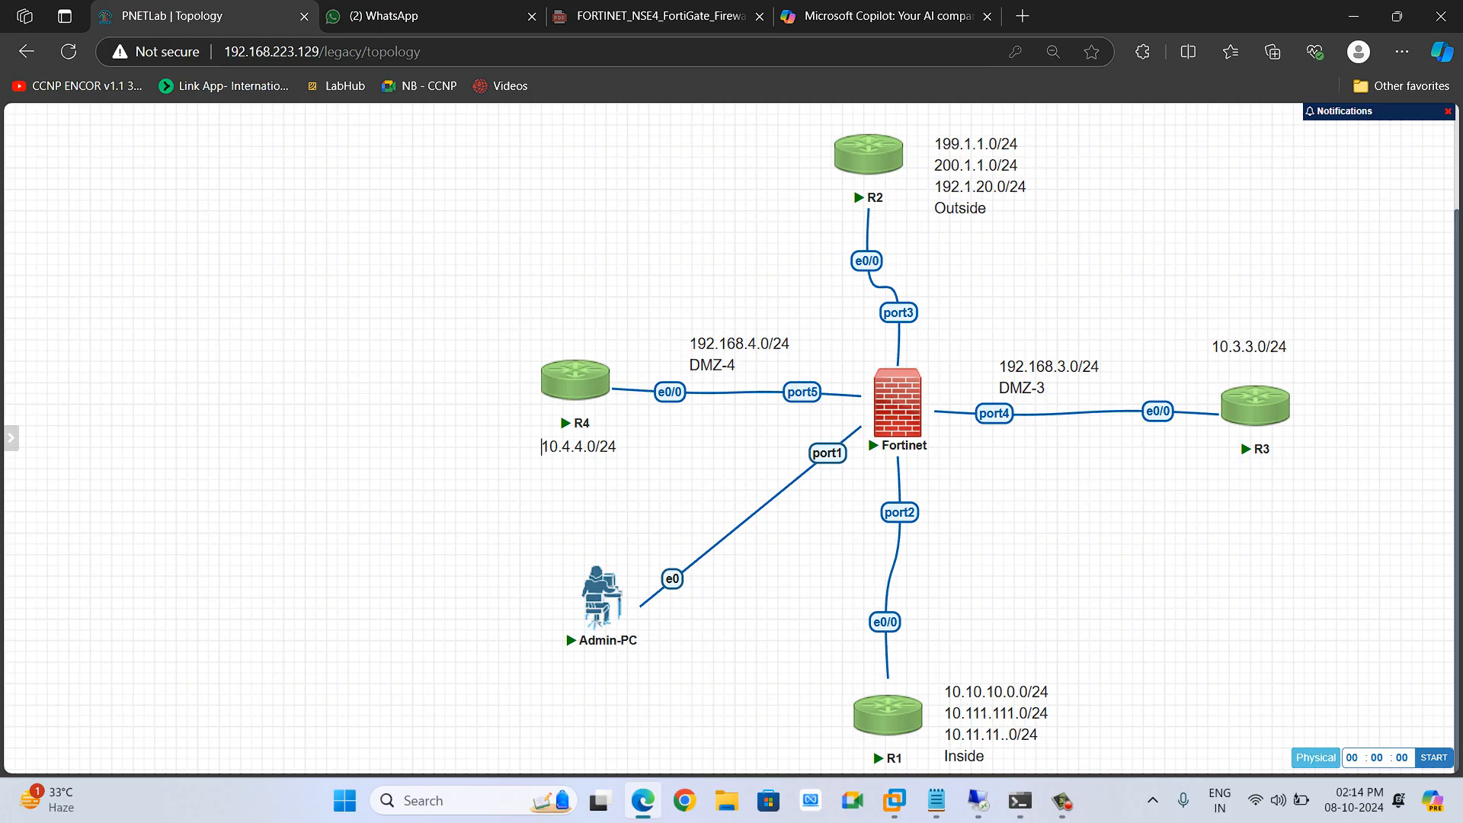
mouse_move(894, 145)
click(979, 800)
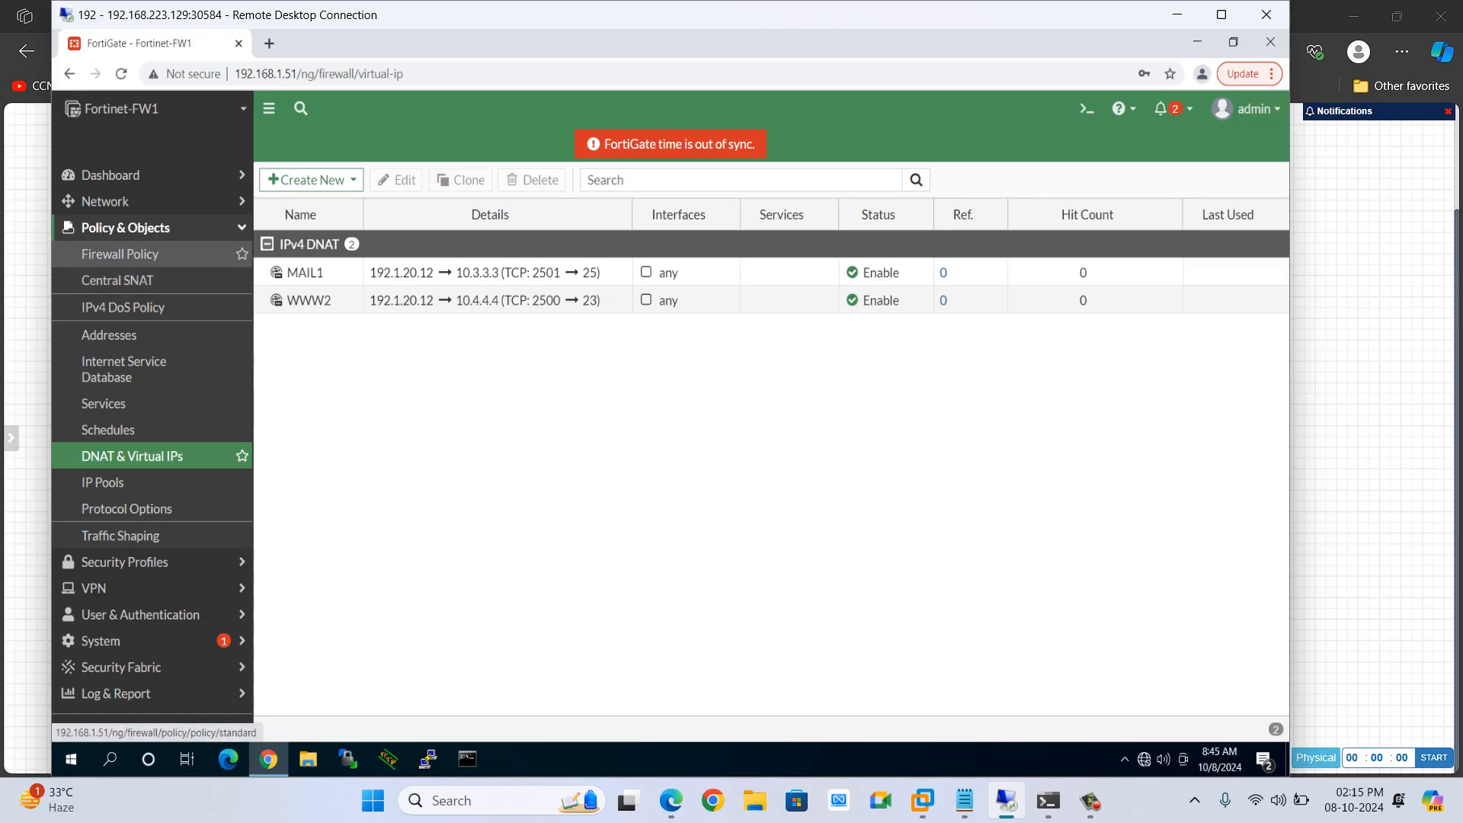
click(120, 254)
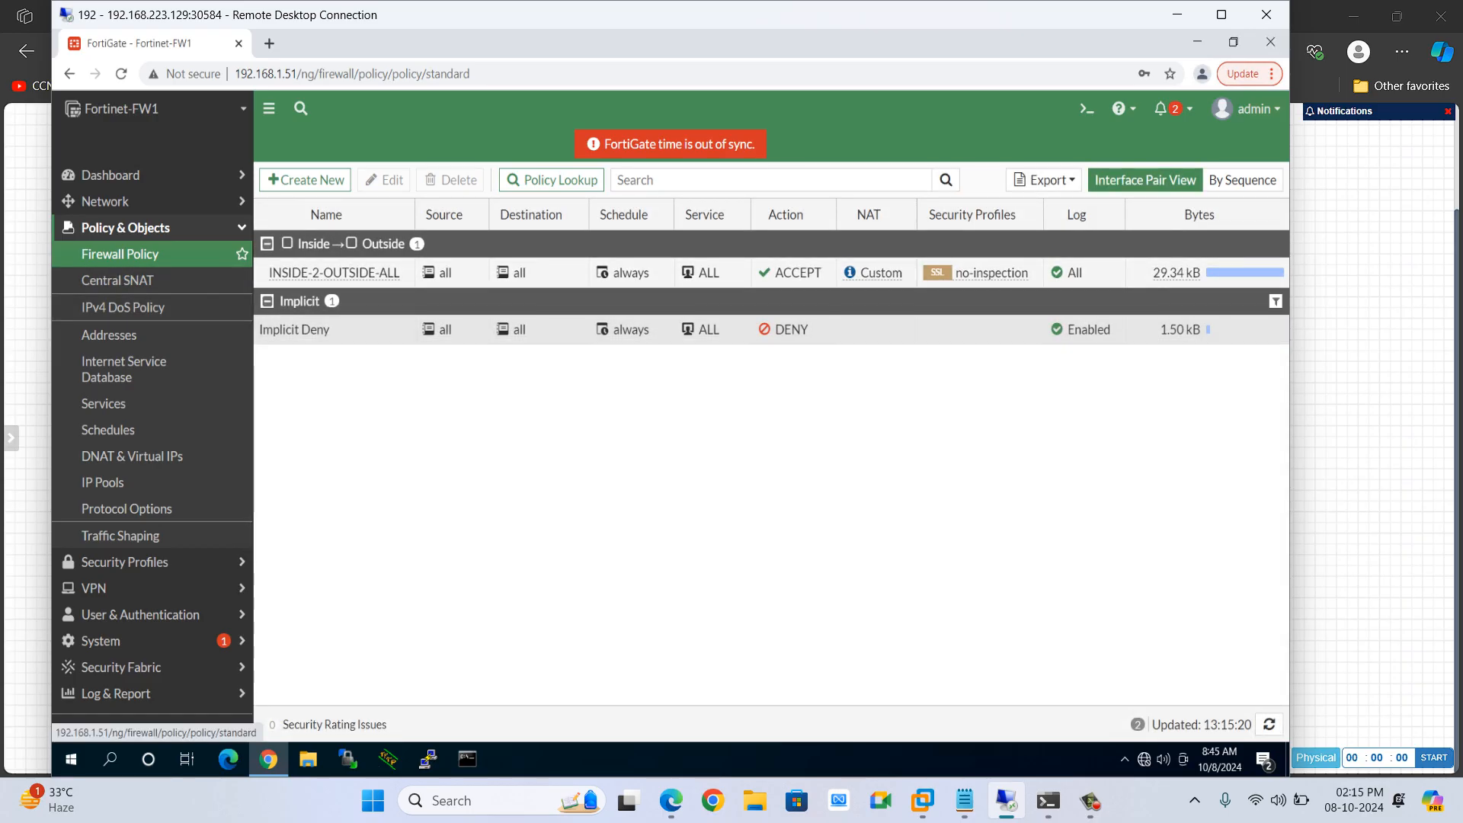
click(305, 180)
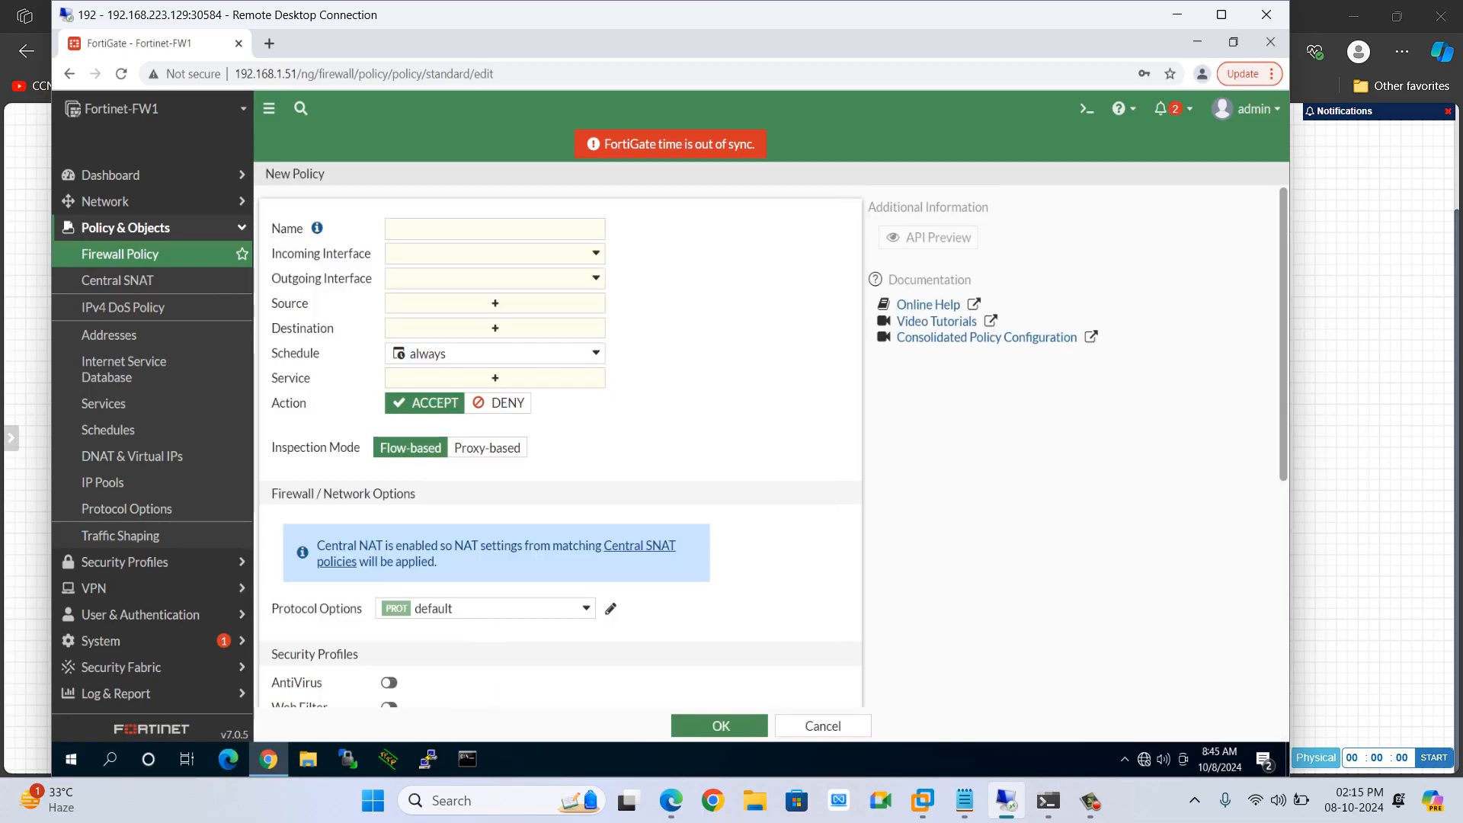
click(495, 229)
text(OU)
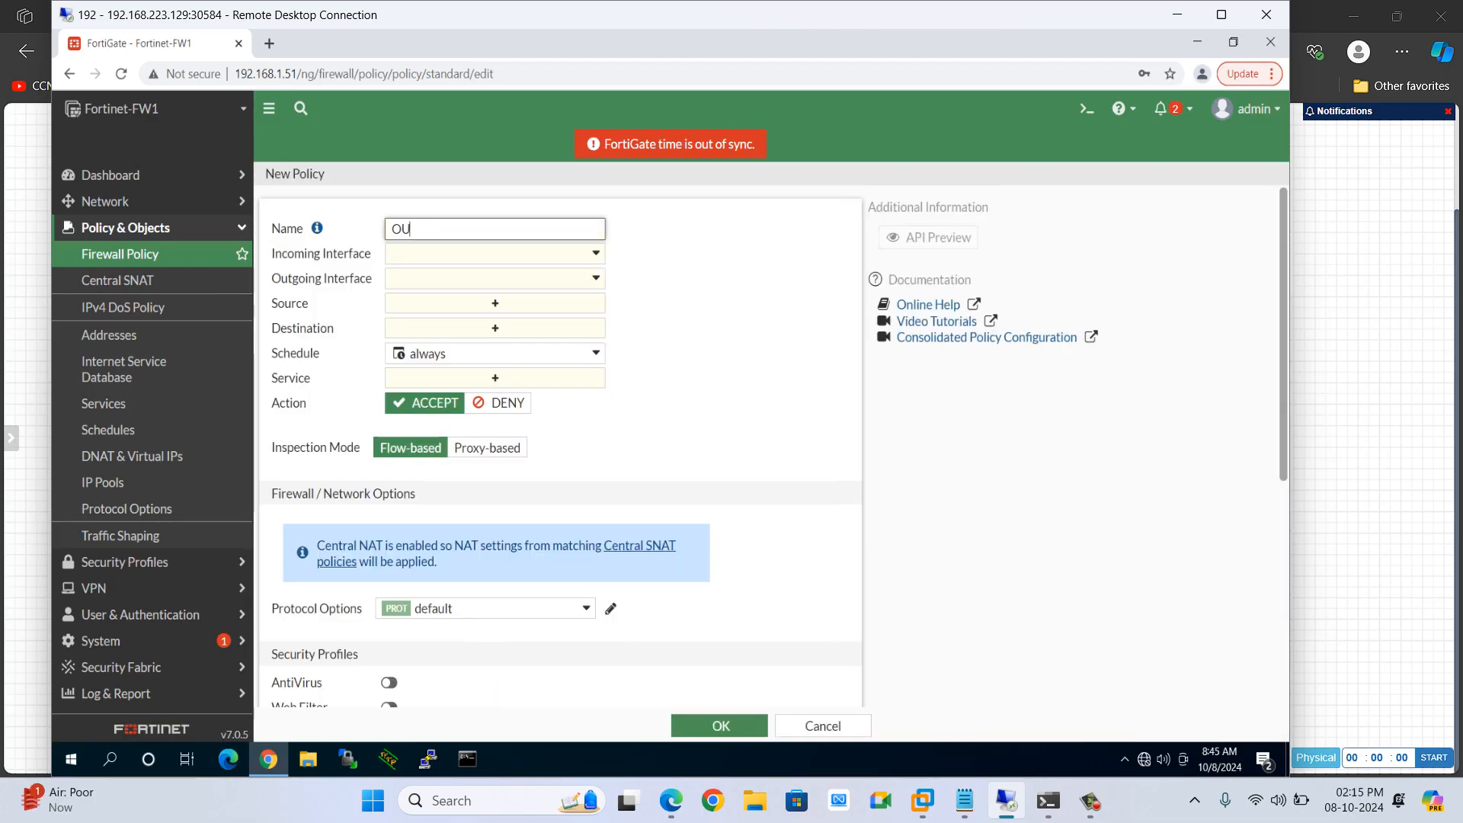
text(T-2-DMZ-3-4)
click(495, 254)
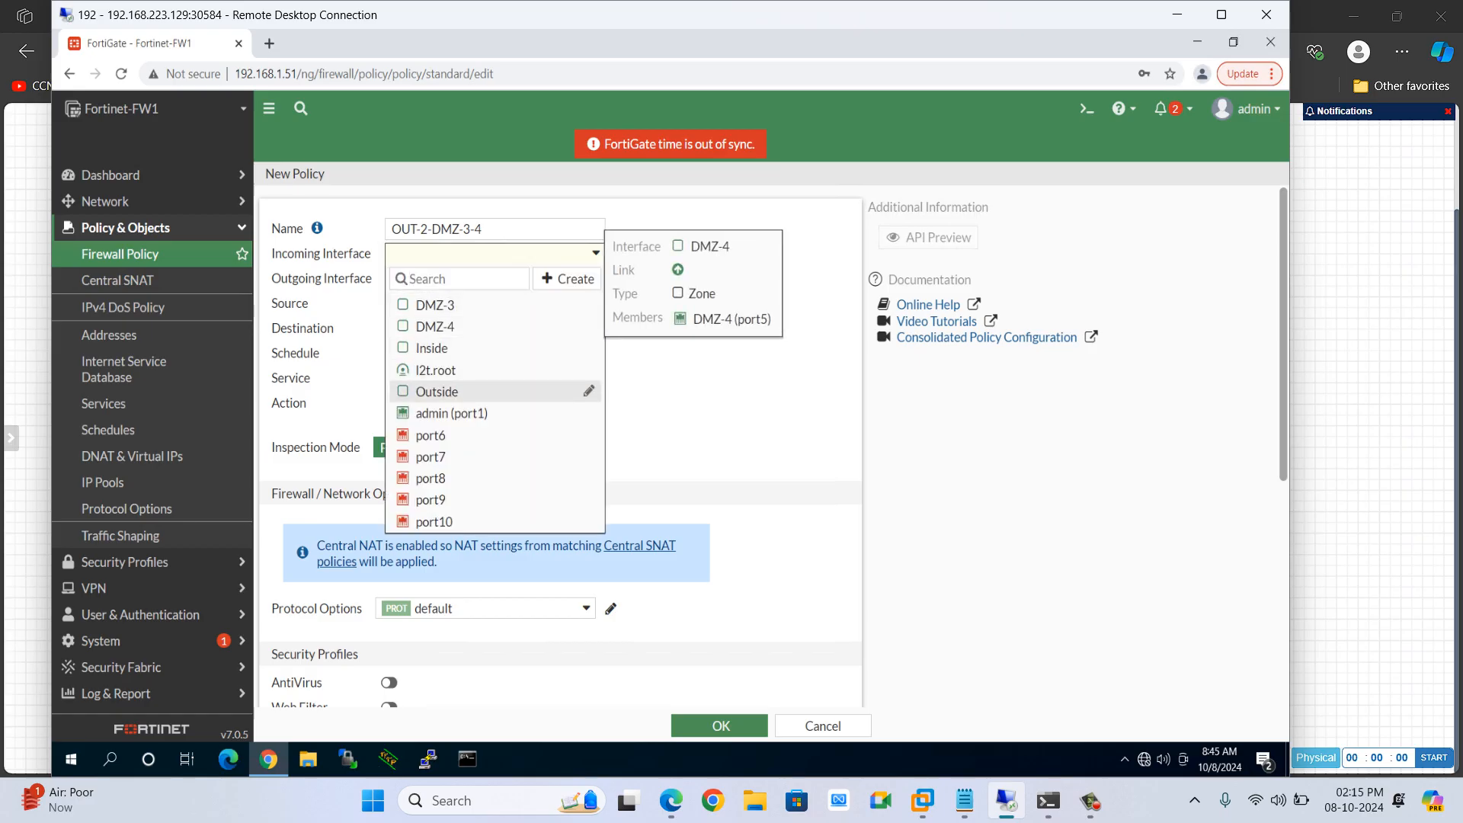
click(457, 392)
click(494, 279)
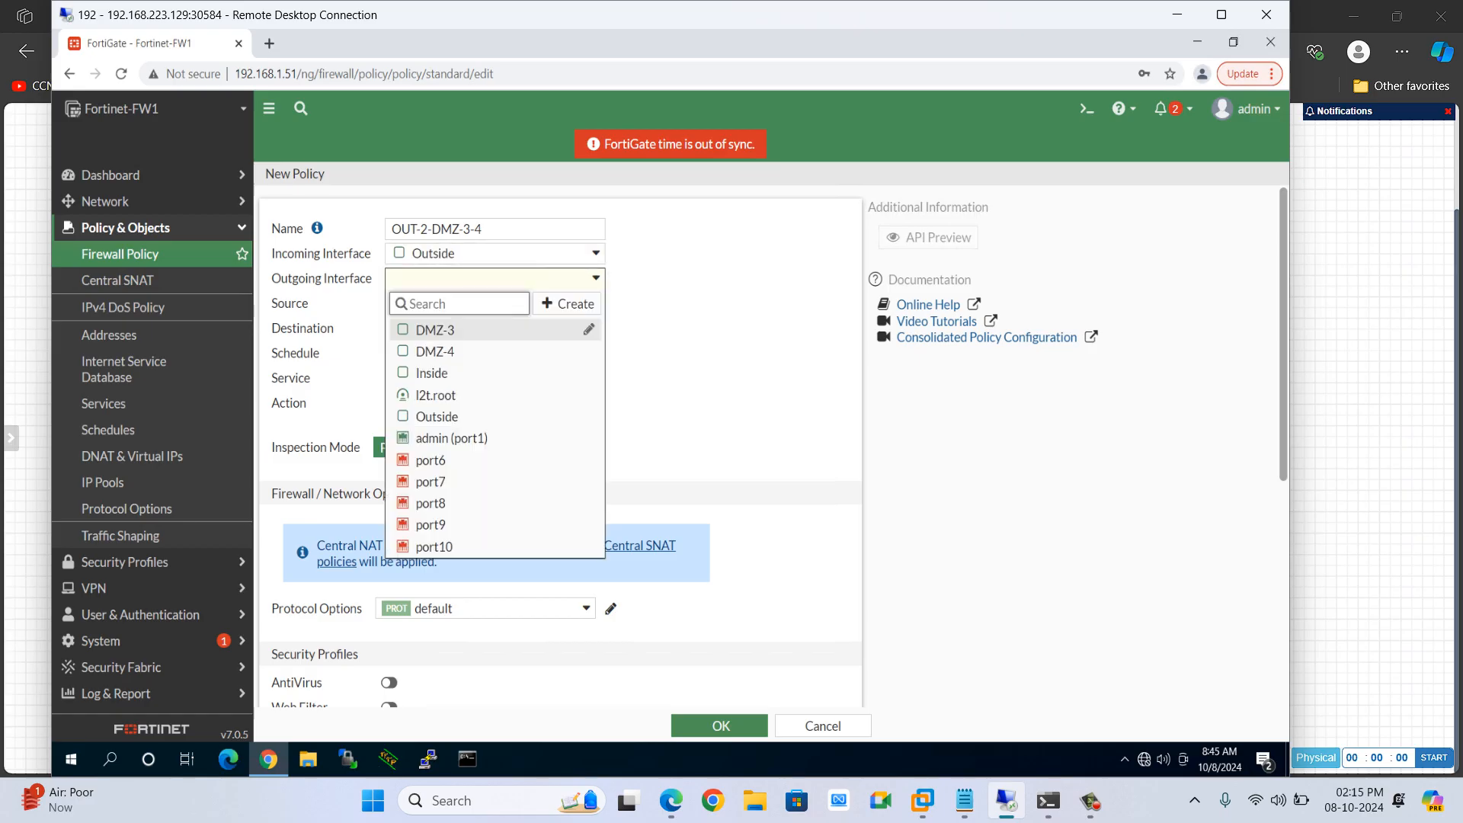
click(457, 331)
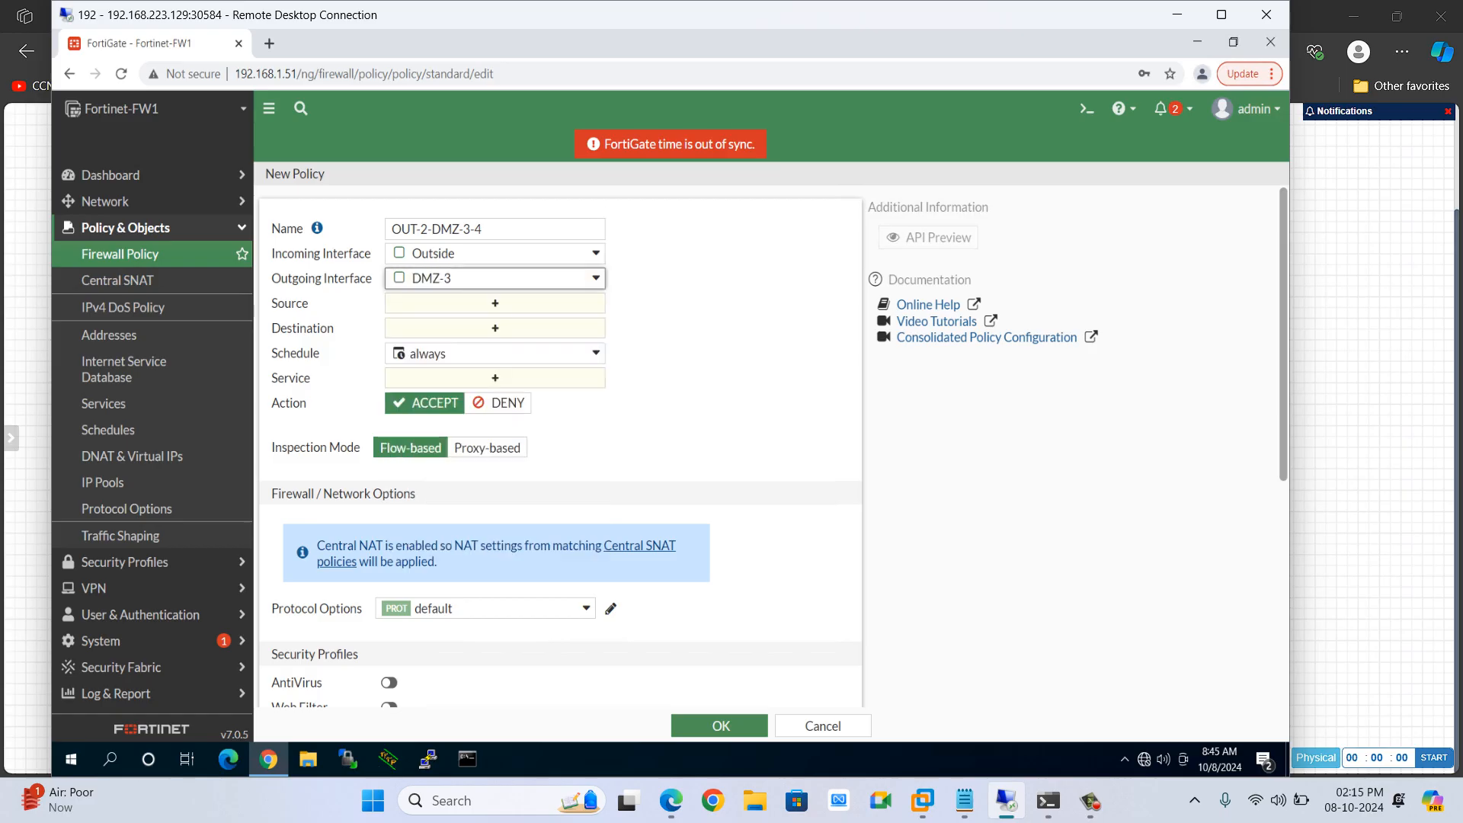
click(485, 230)
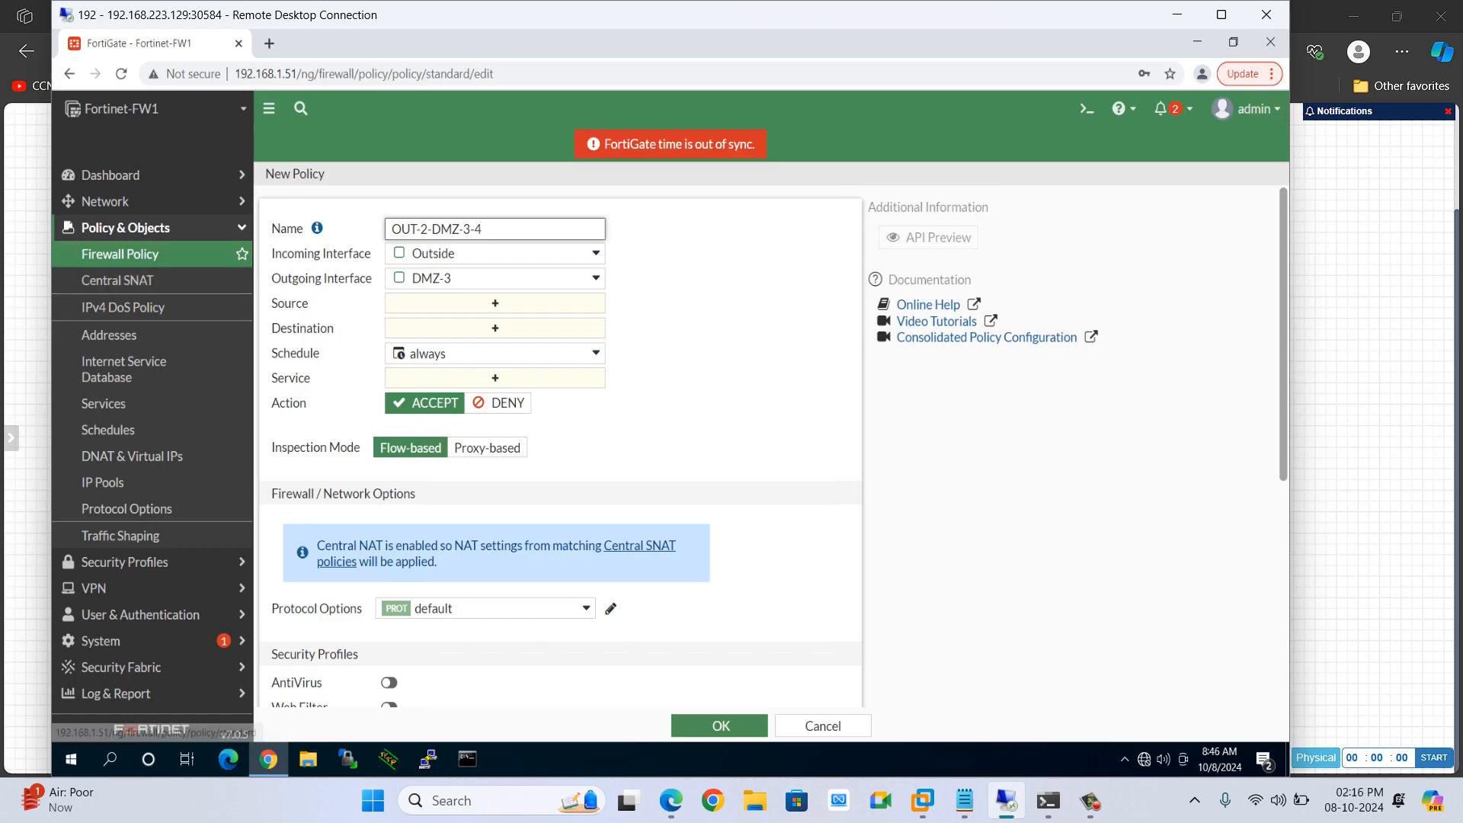
Open the DMZ-3 (port4) interface settings and review its addressing and administrative access
click(130, 201)
click(109, 228)
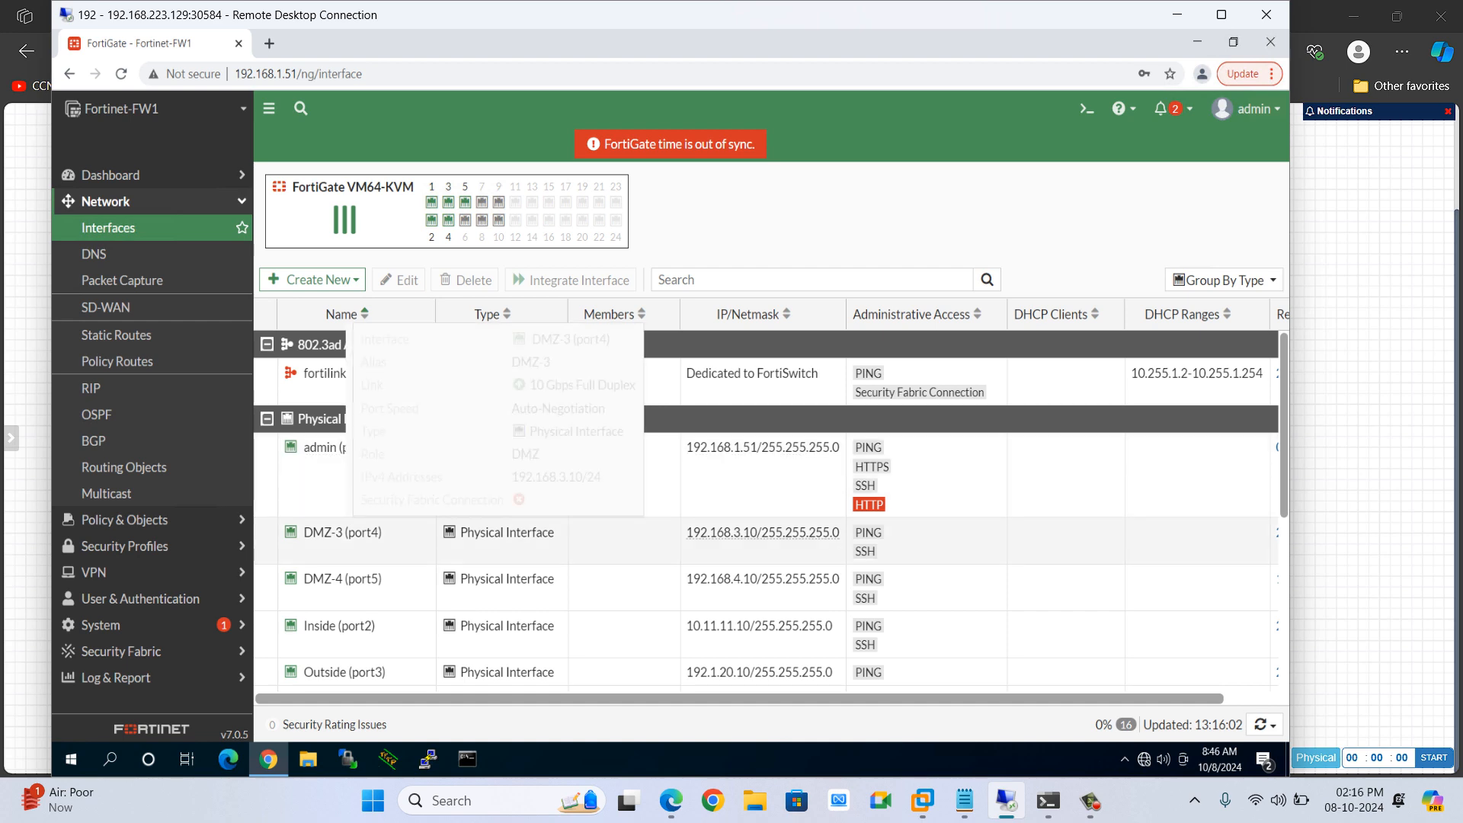
double_click(762, 532)
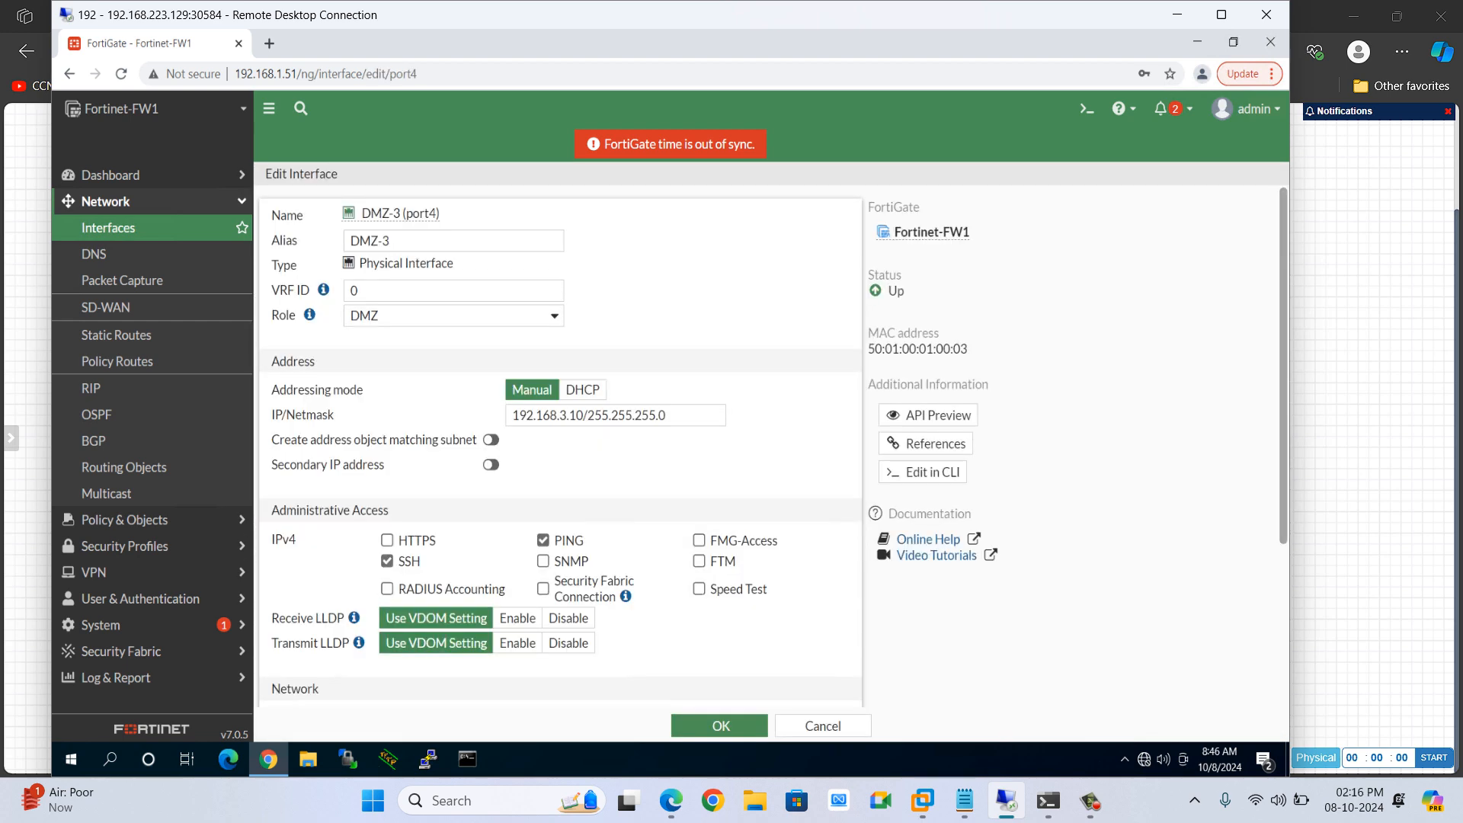
scroll(560, 442, down, 3)
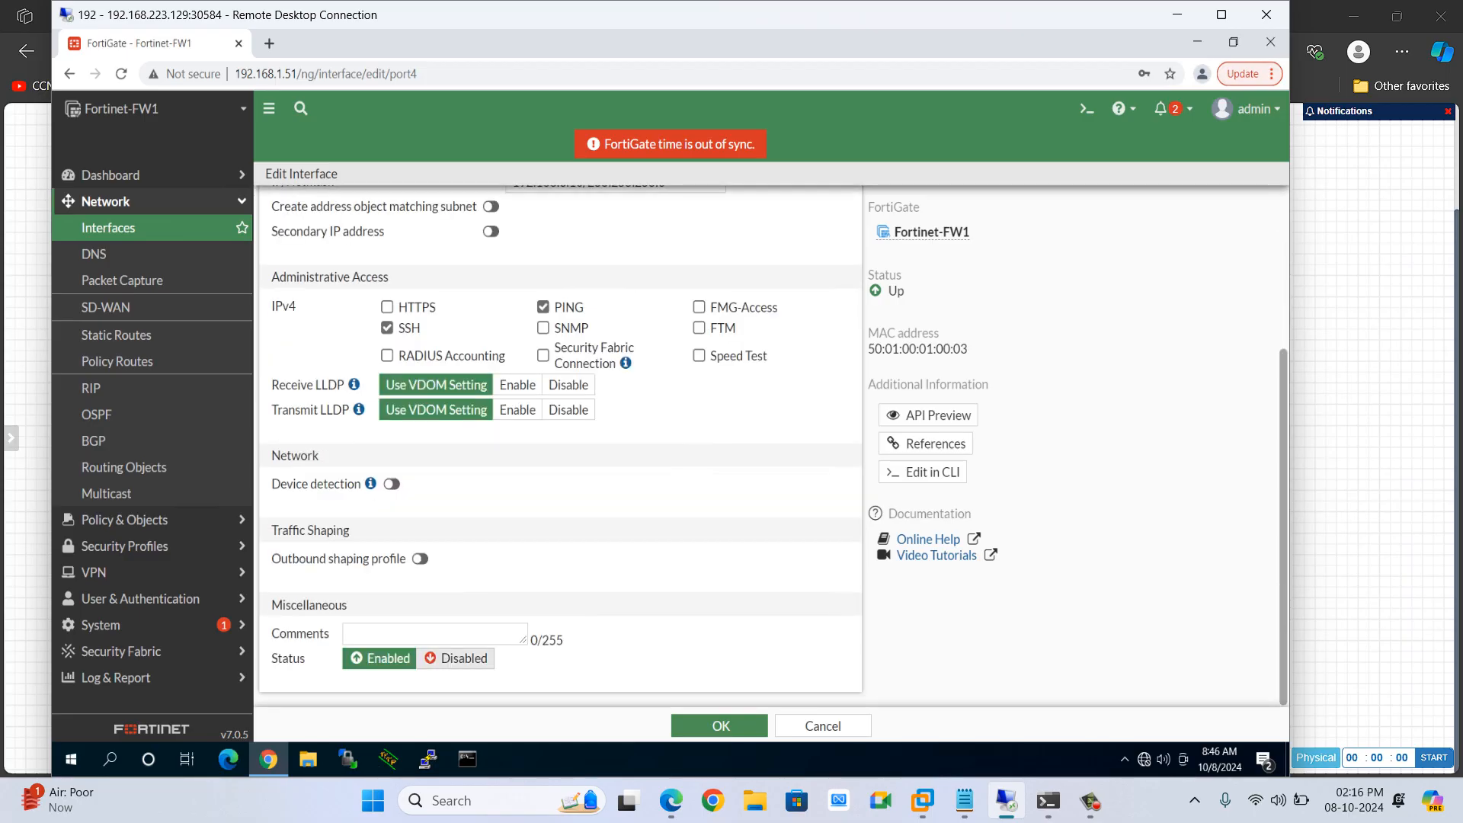
scroll(560, 442, up, 3)
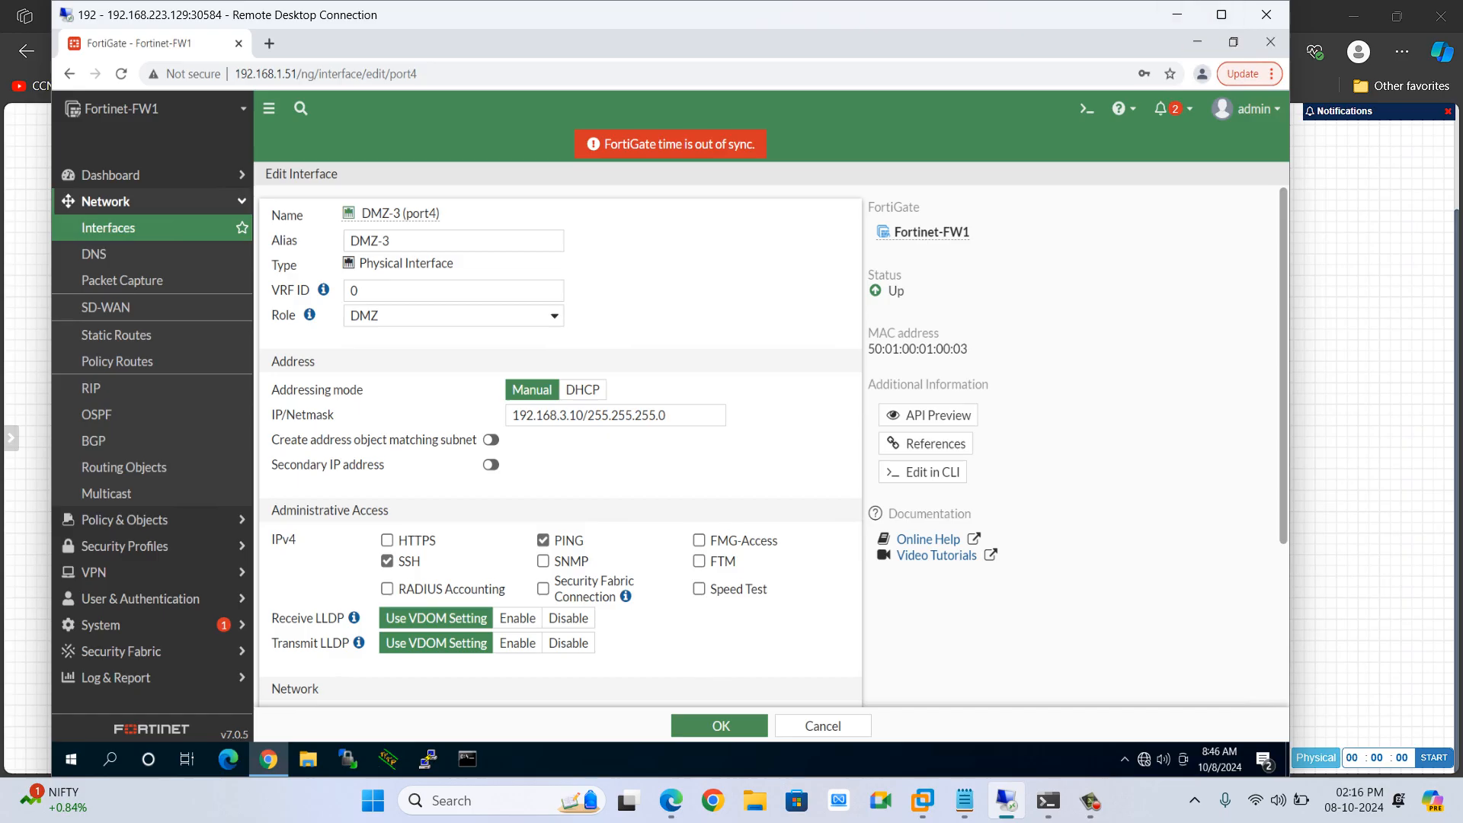
click(106, 202)
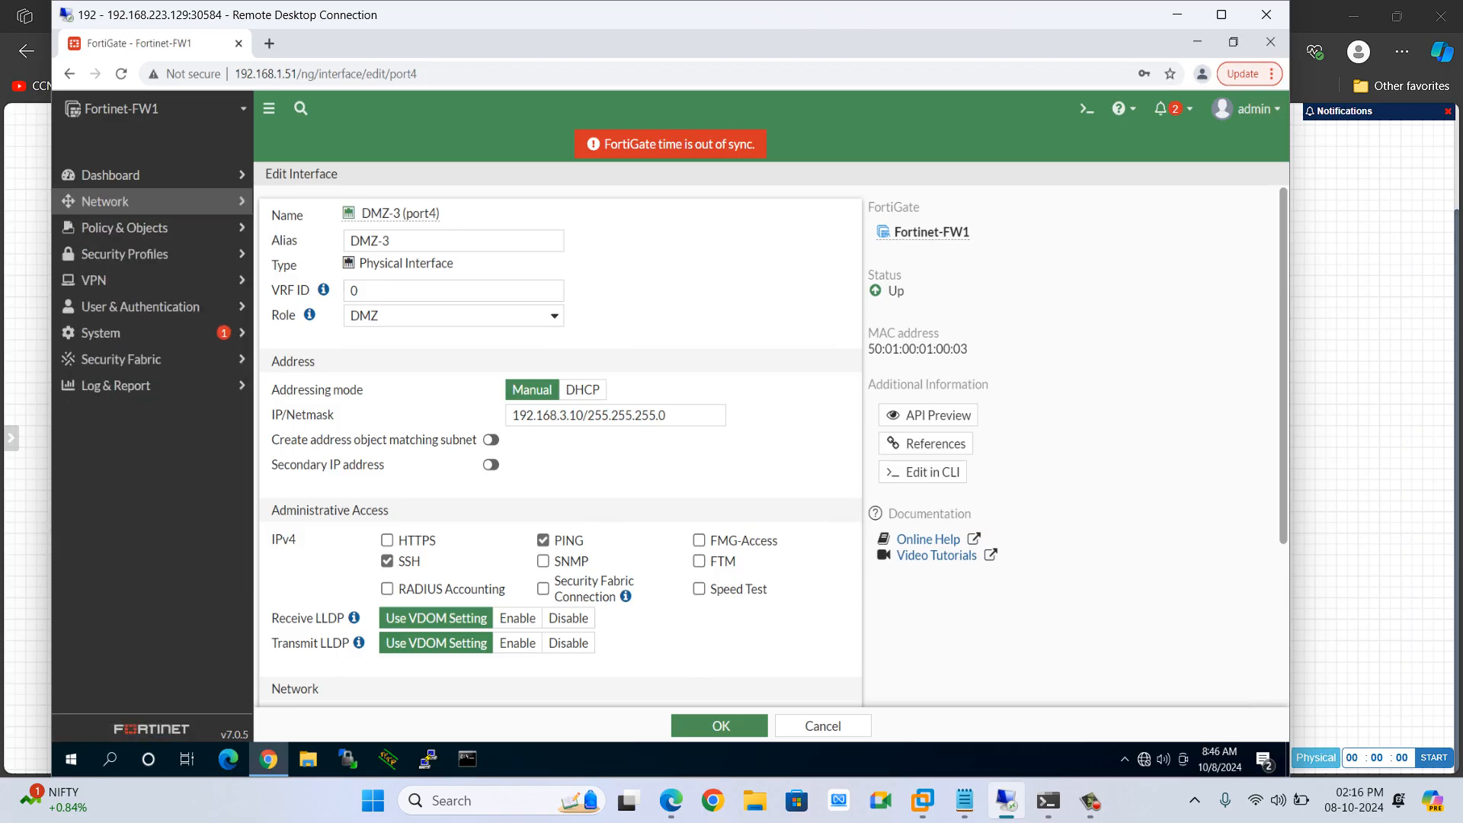
click(125, 228)
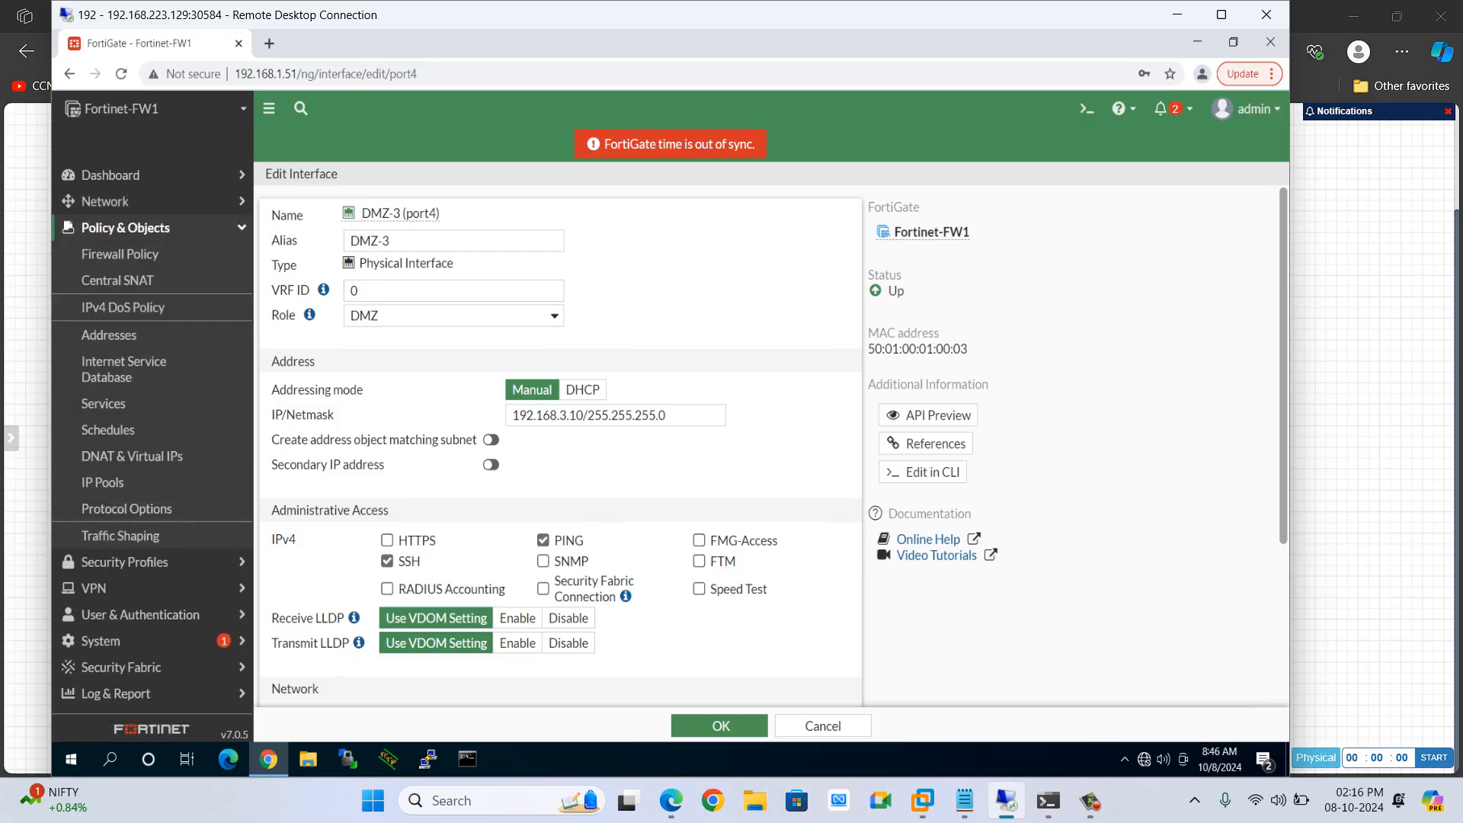
Create a new firewall policy named OUT-2-DMZ-WWW2 with Outside as the incoming interface
click(119, 254)
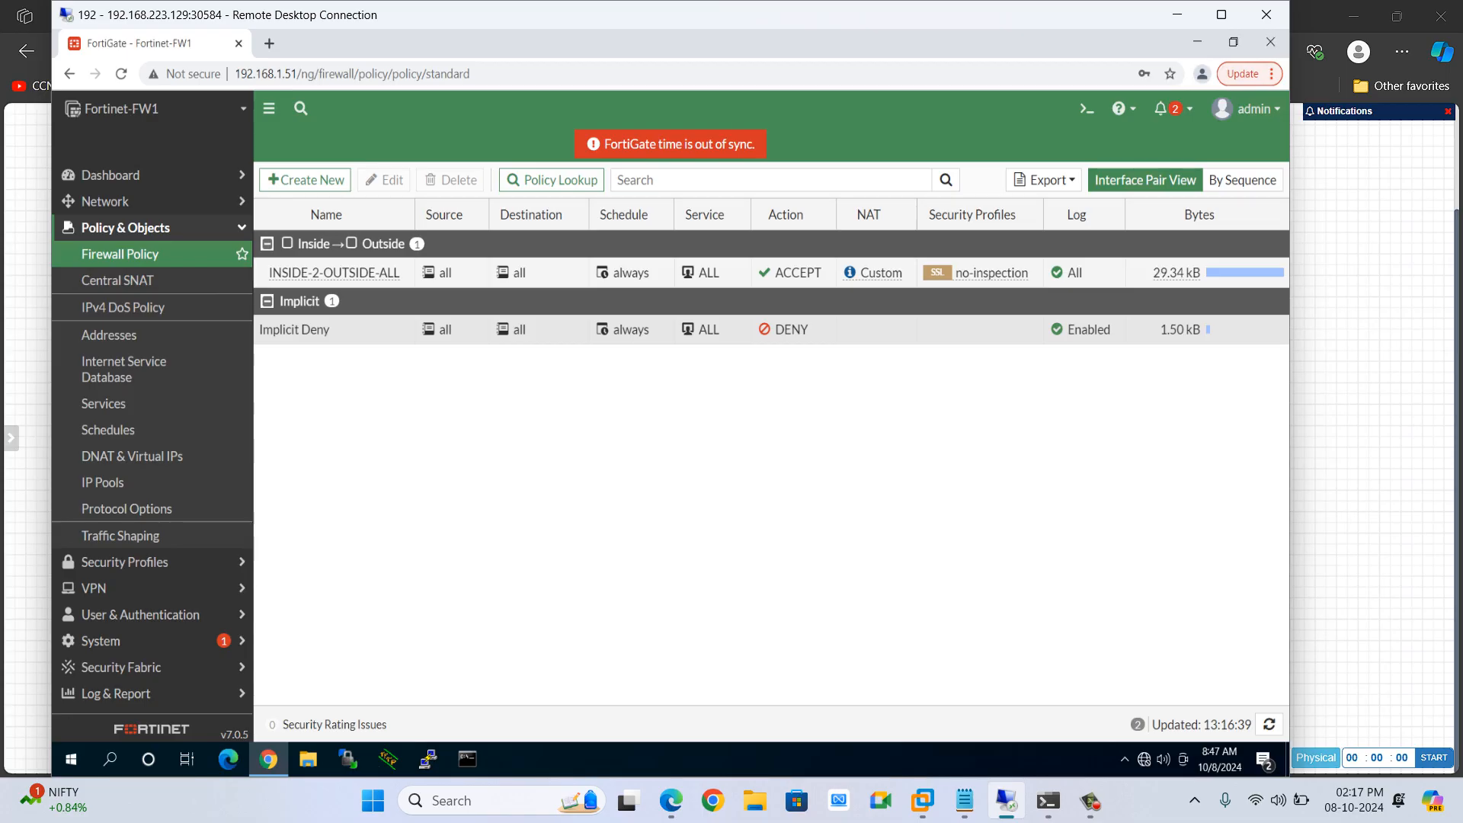
click(304, 180)
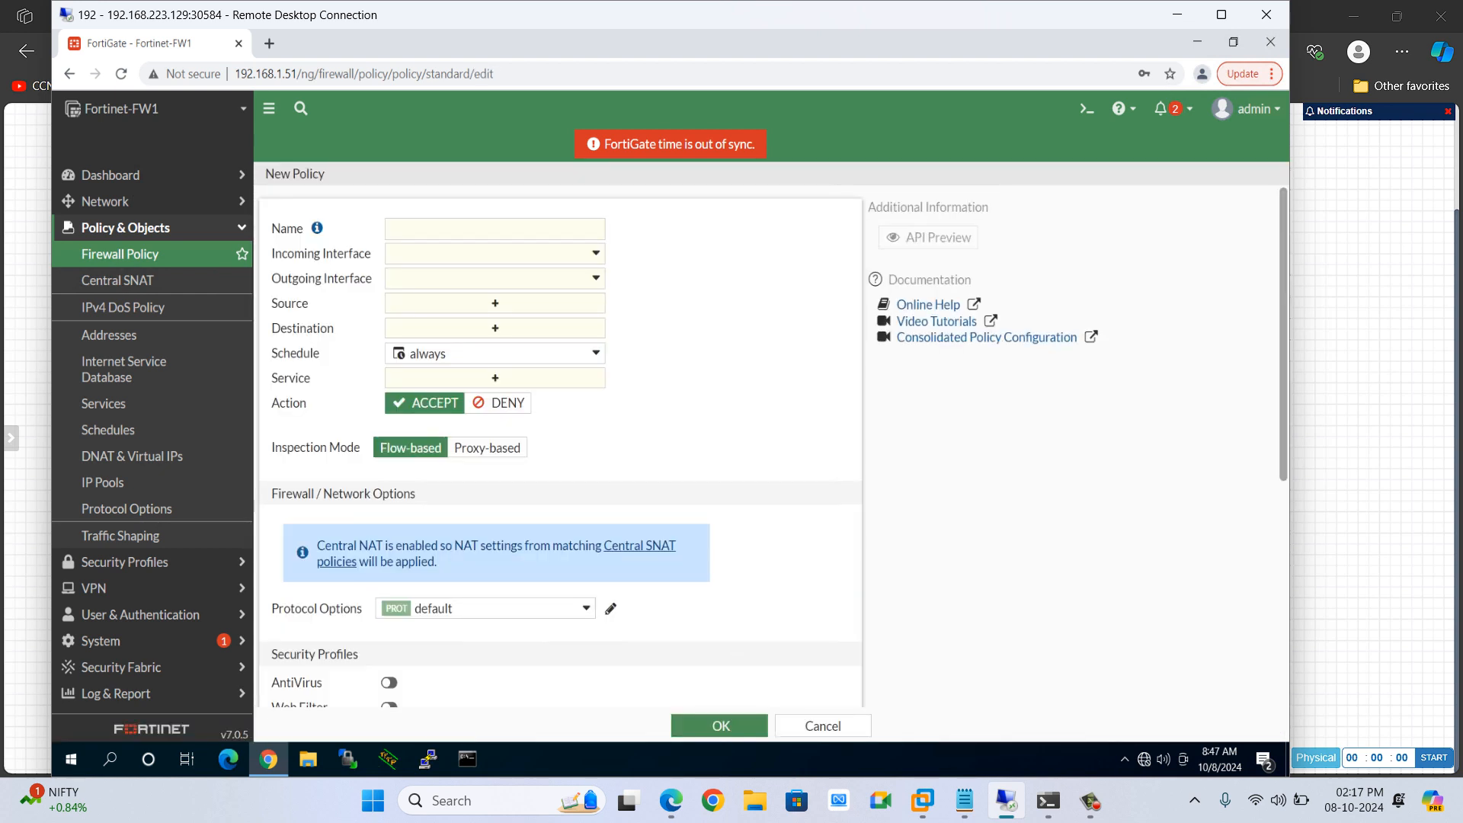
click(496, 228)
text(OUT)
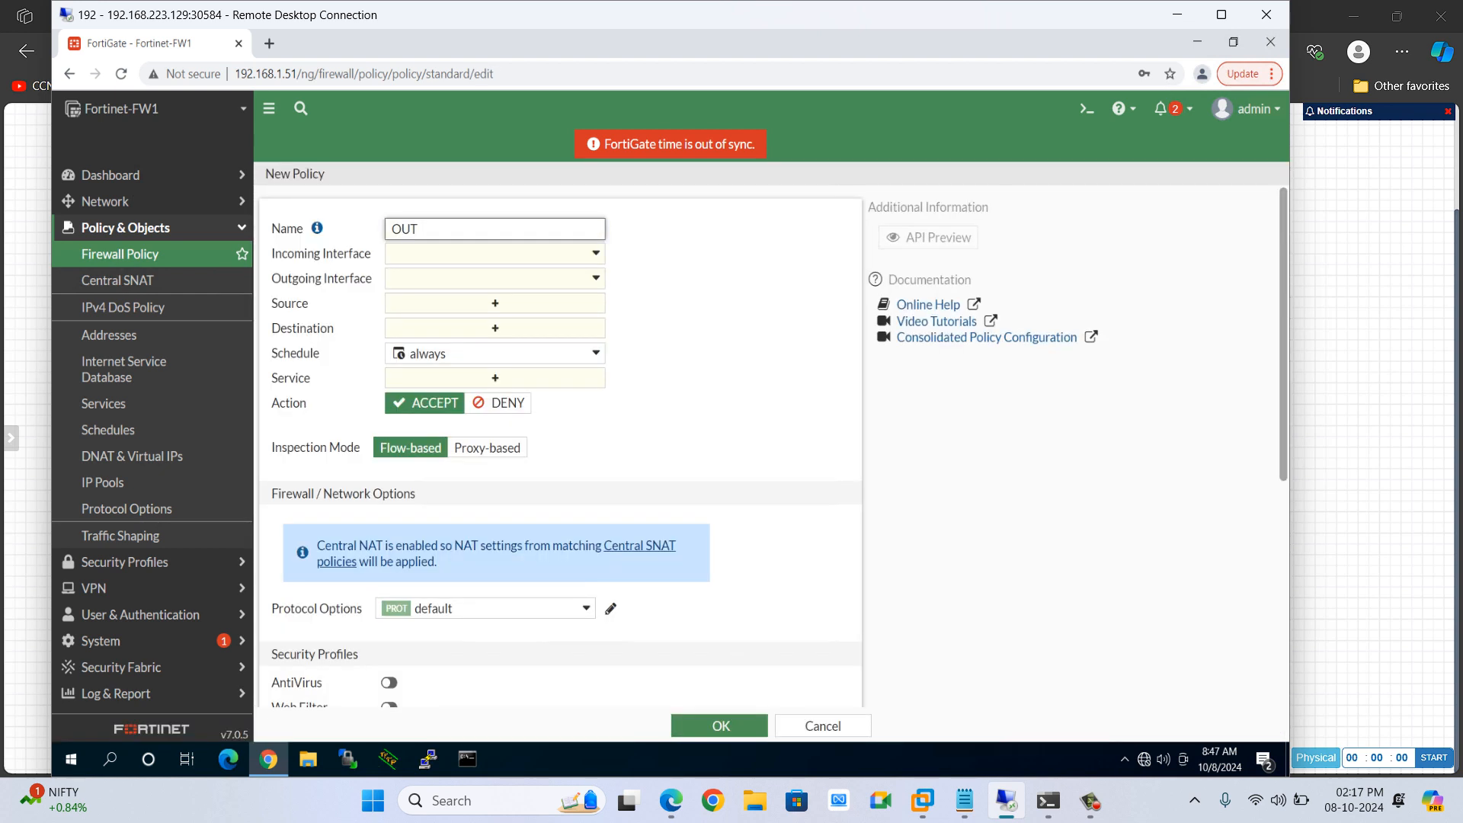
text(-2-DMZ-WWW2)
click(495, 253)
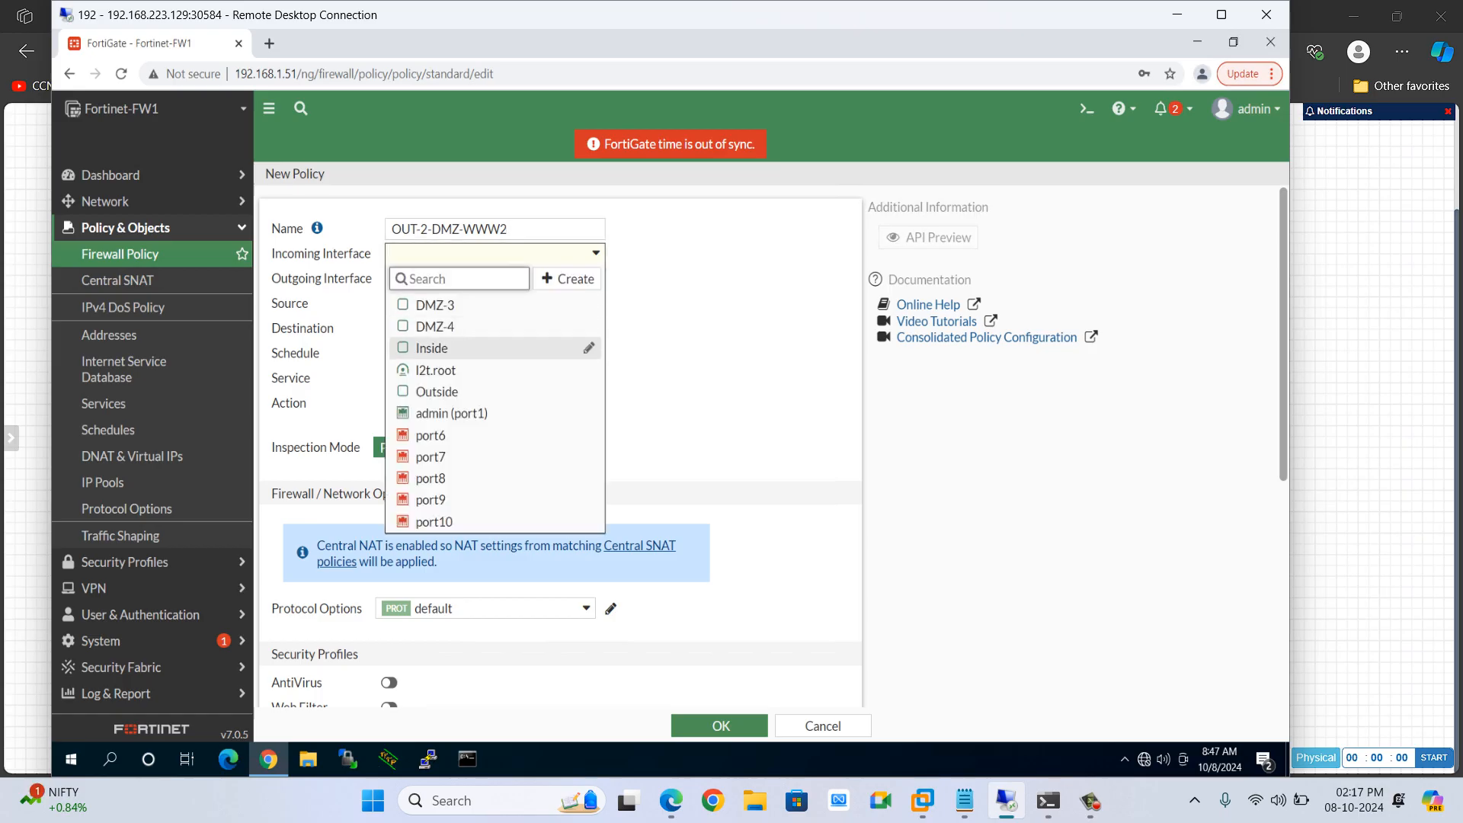
click(458, 327)
click(495, 253)
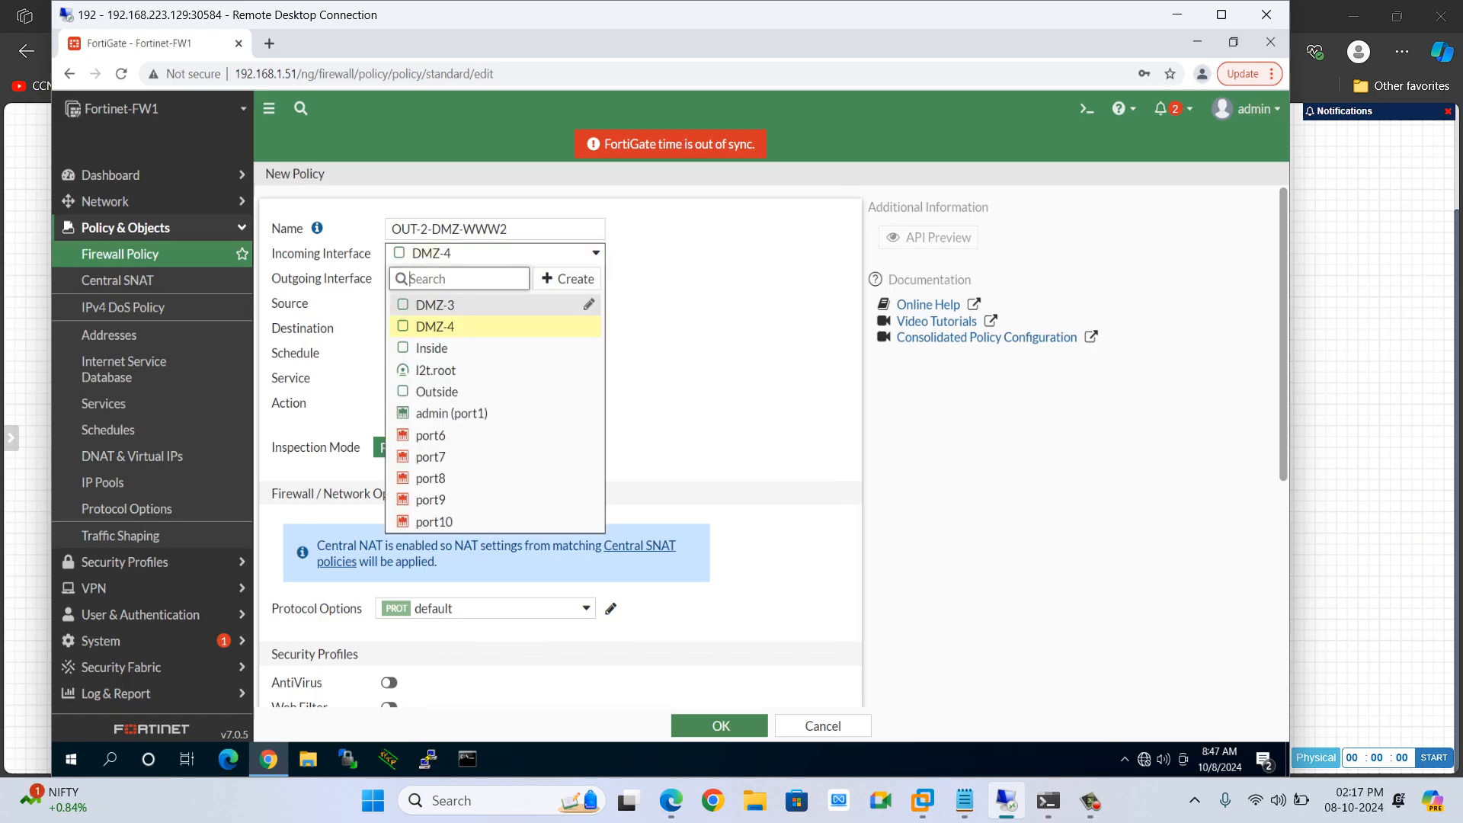
click(457, 391)
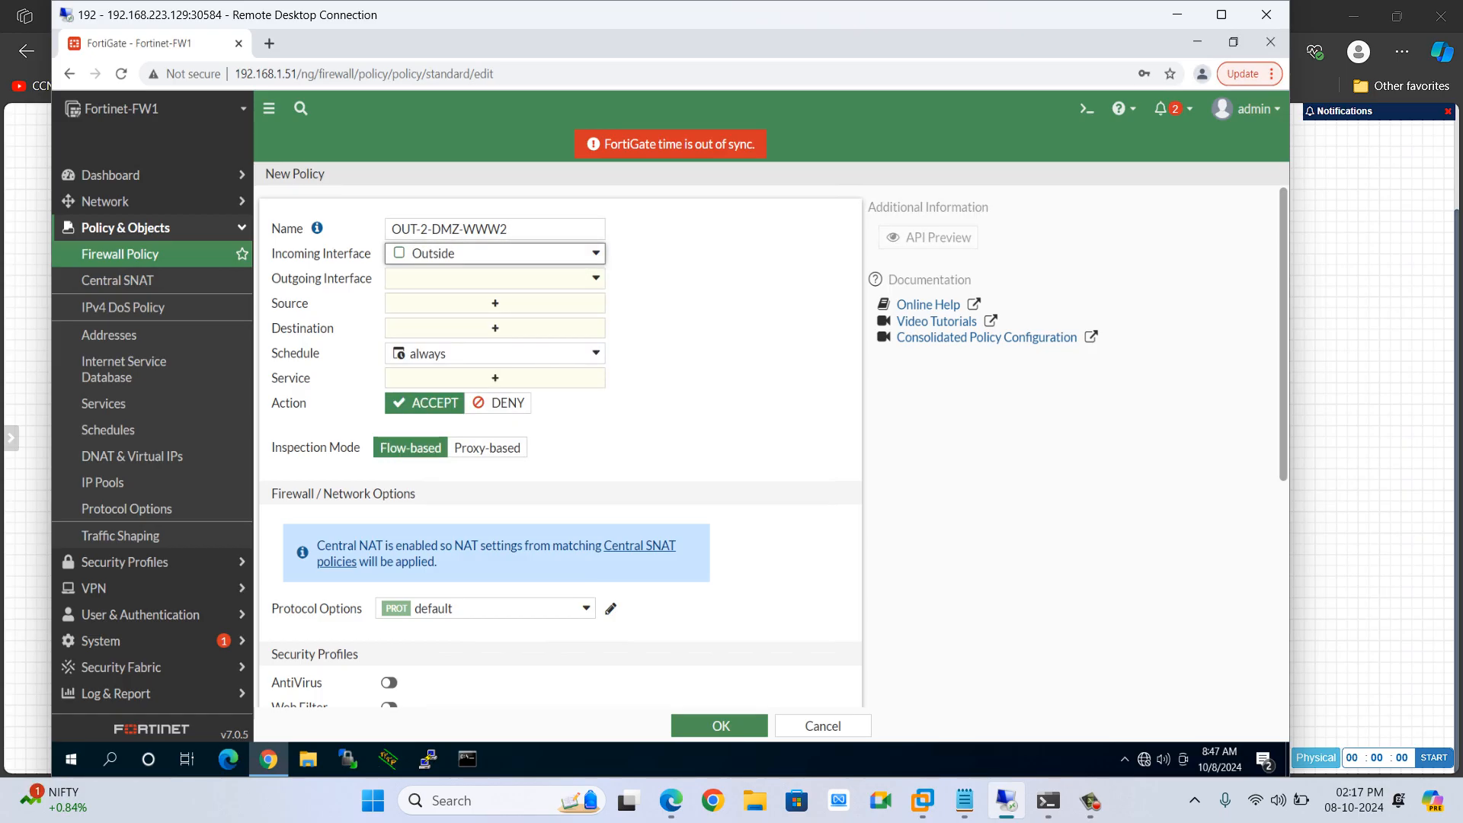
Set the policy's outgoing interface to DMZ-4 and its source to all
click(495, 278)
click(457, 351)
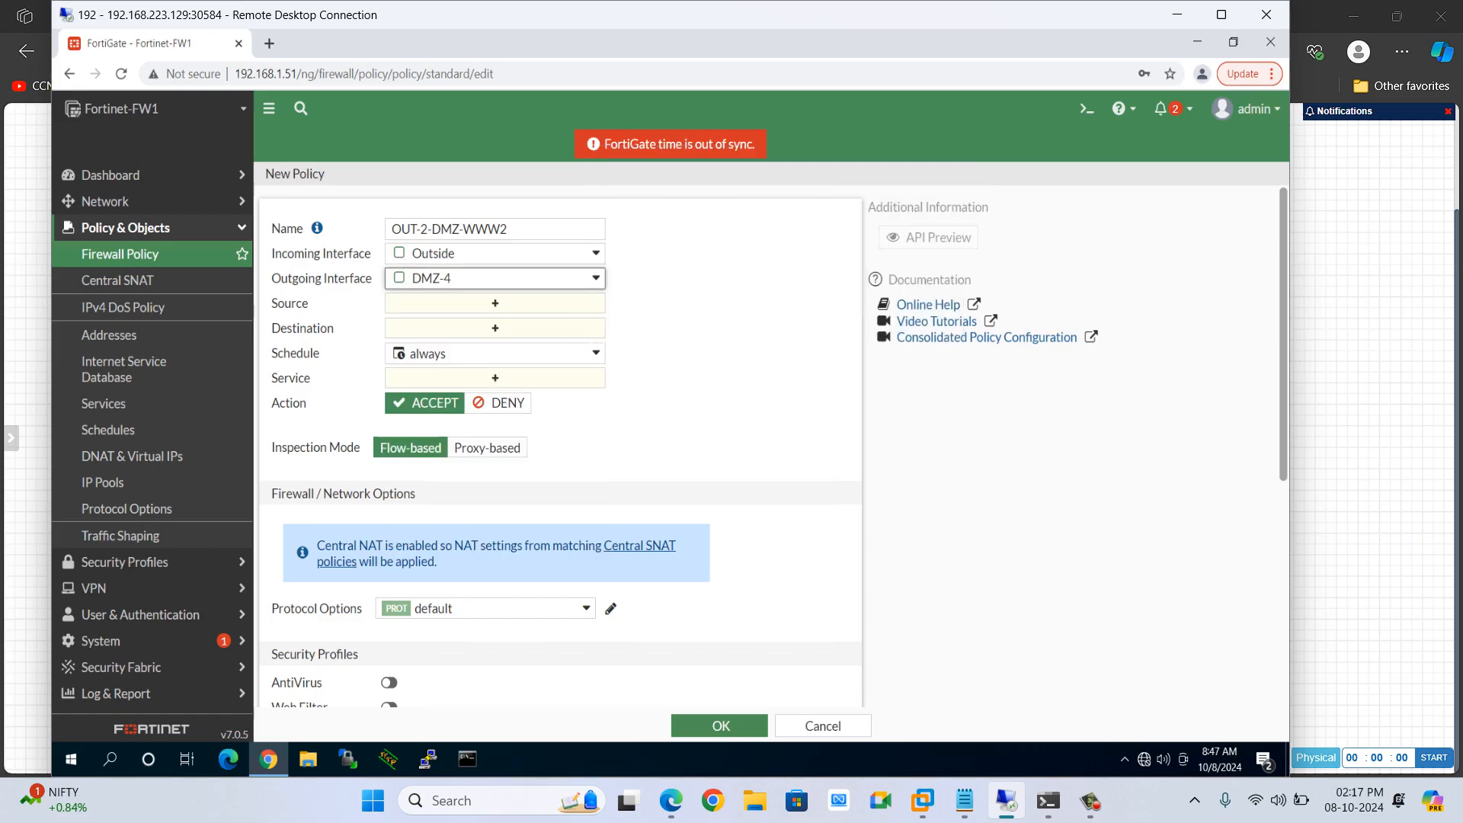
click(495, 303)
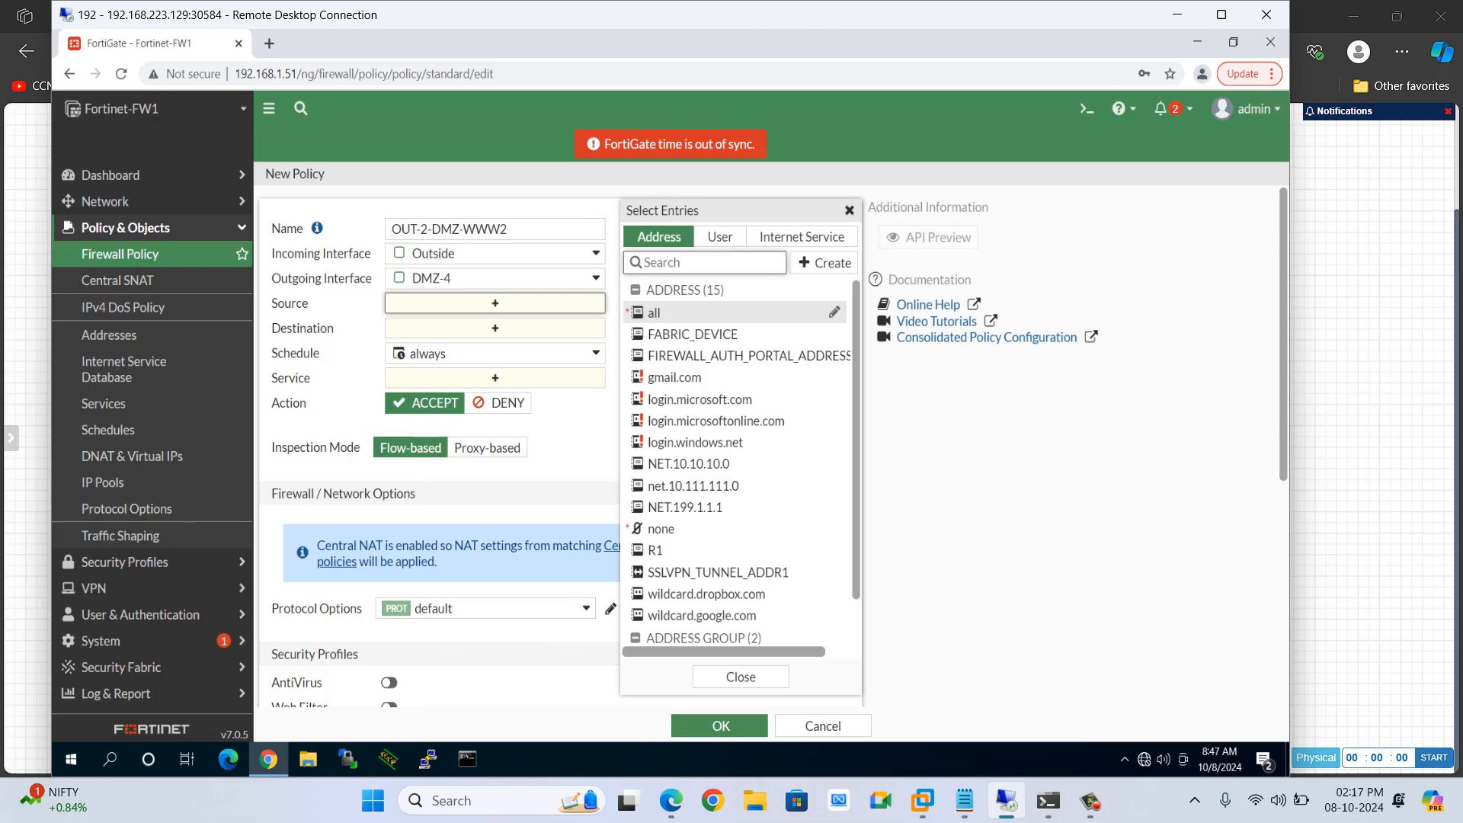
click(671, 312)
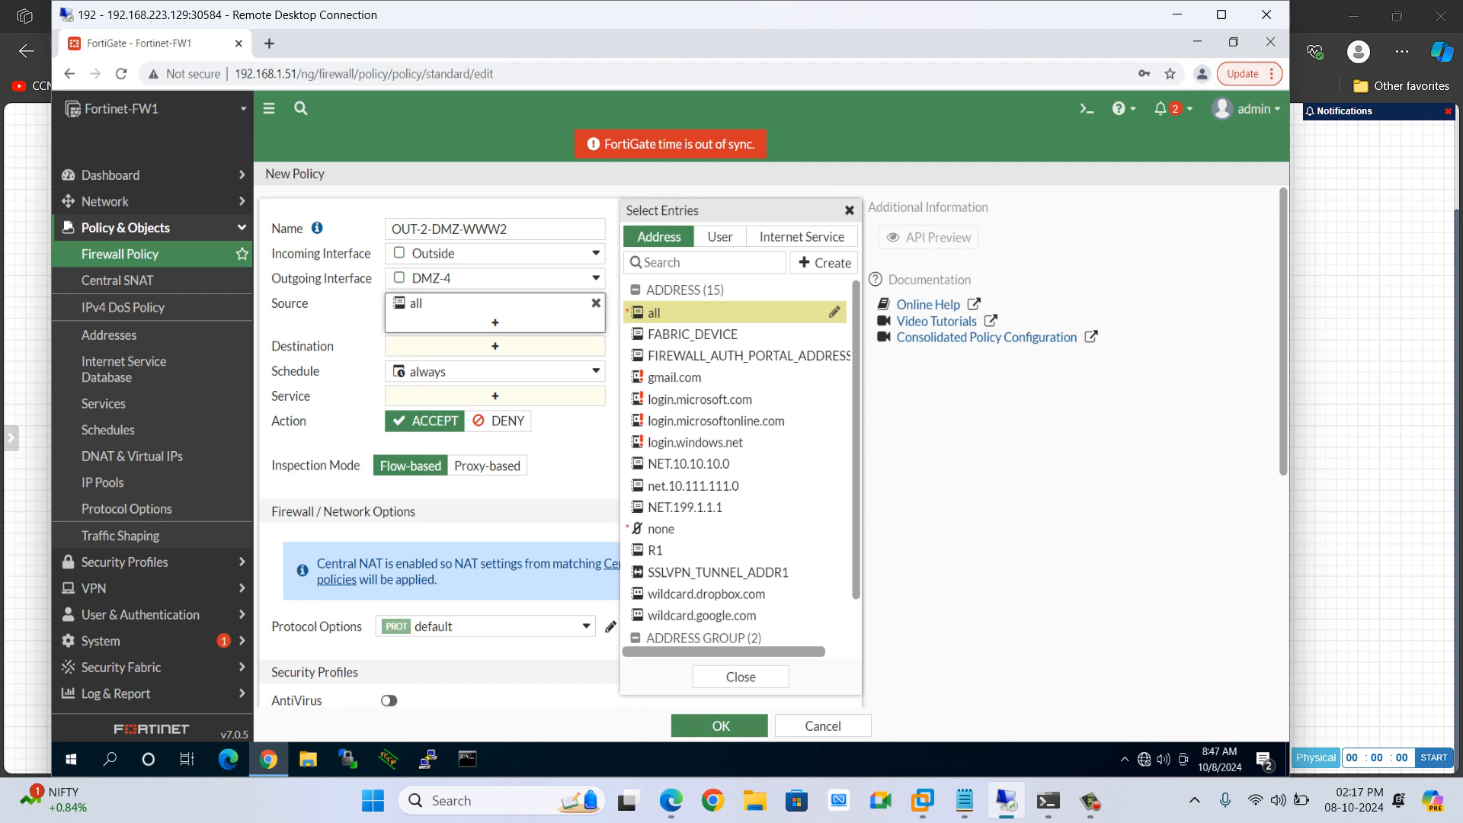
click(518, 278)
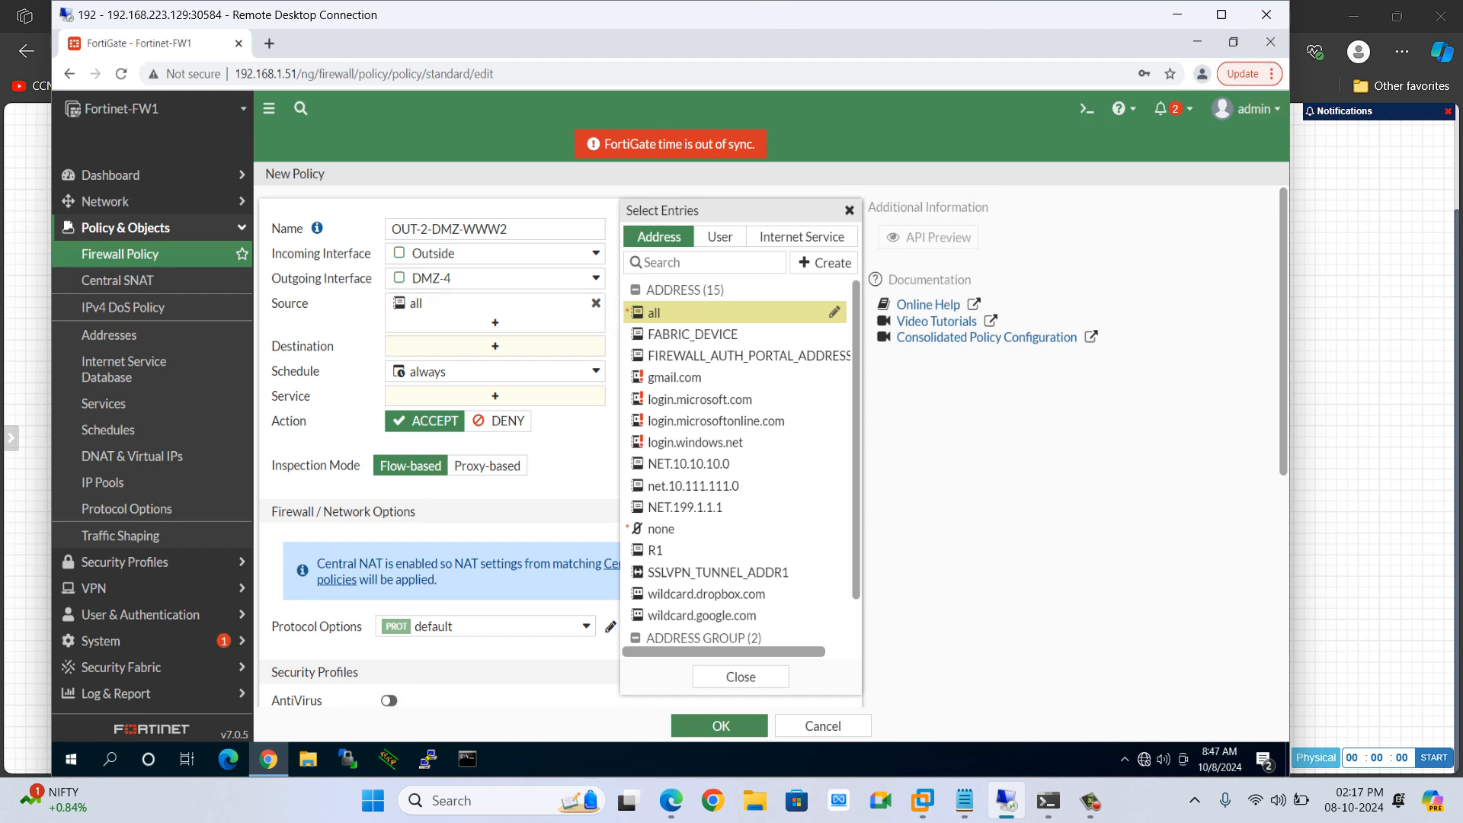
click(518, 278)
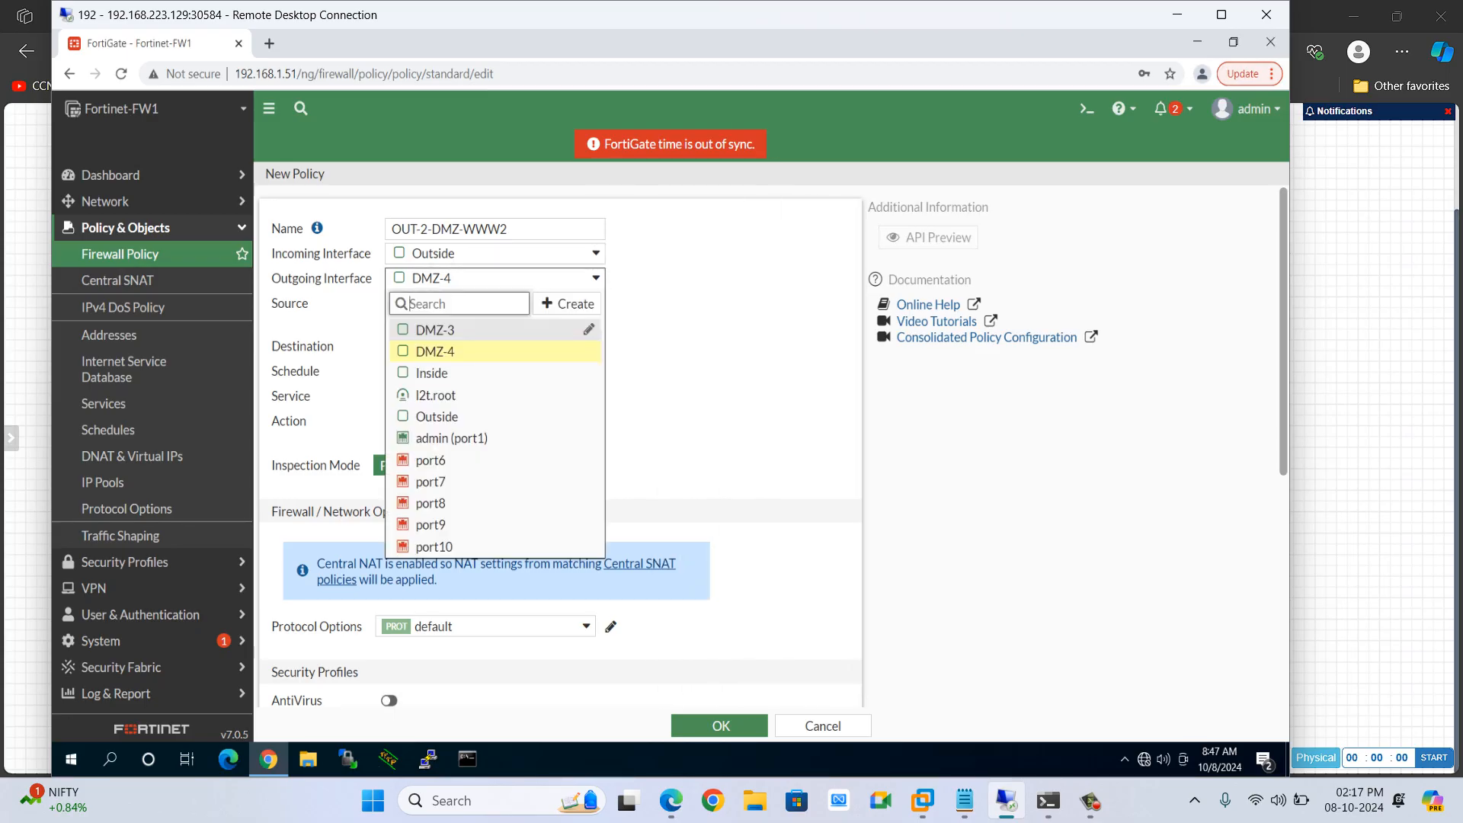
click(457, 329)
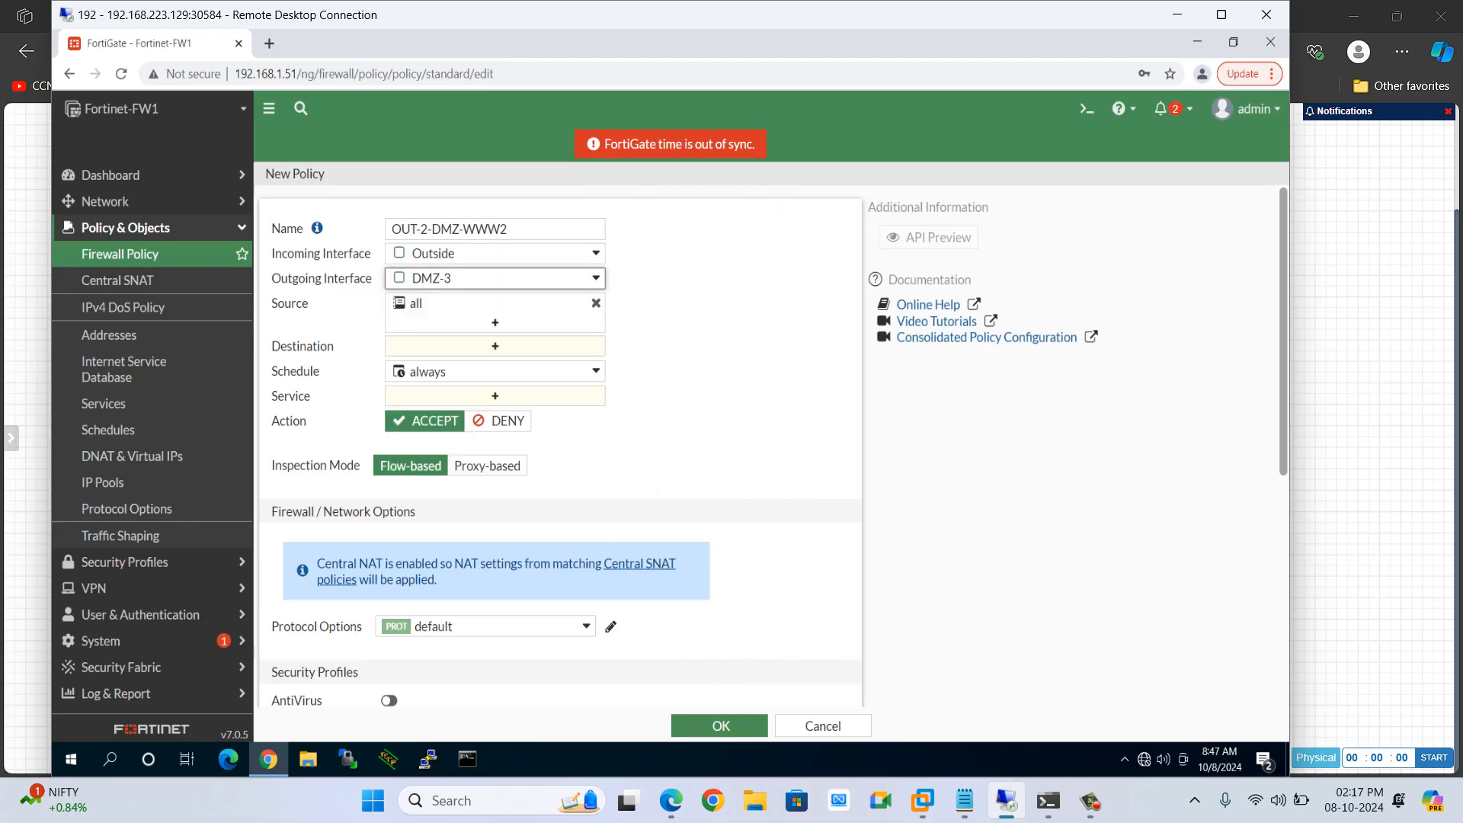
click(487, 278)
click(494, 278)
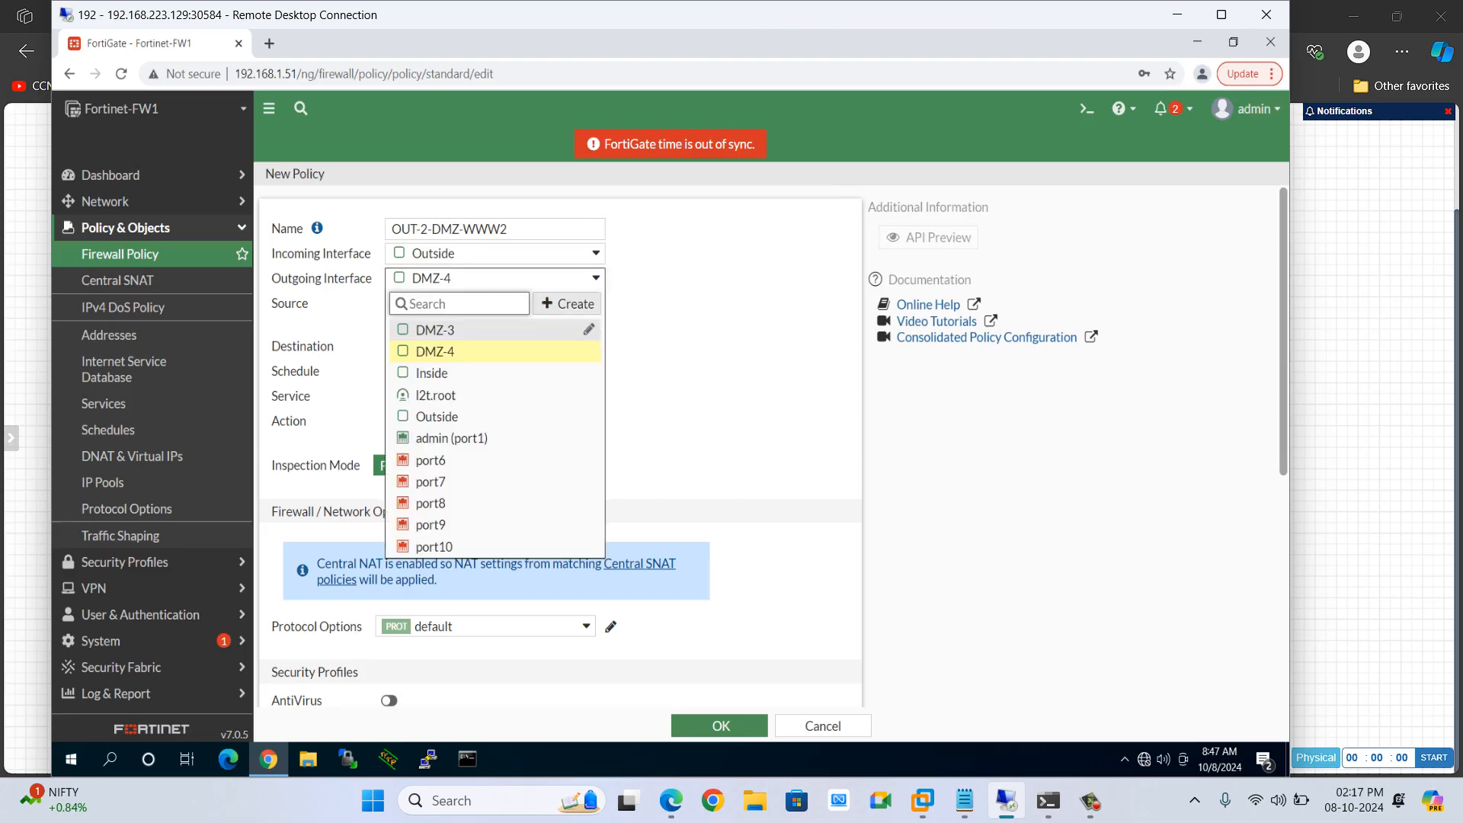
click(568, 303)
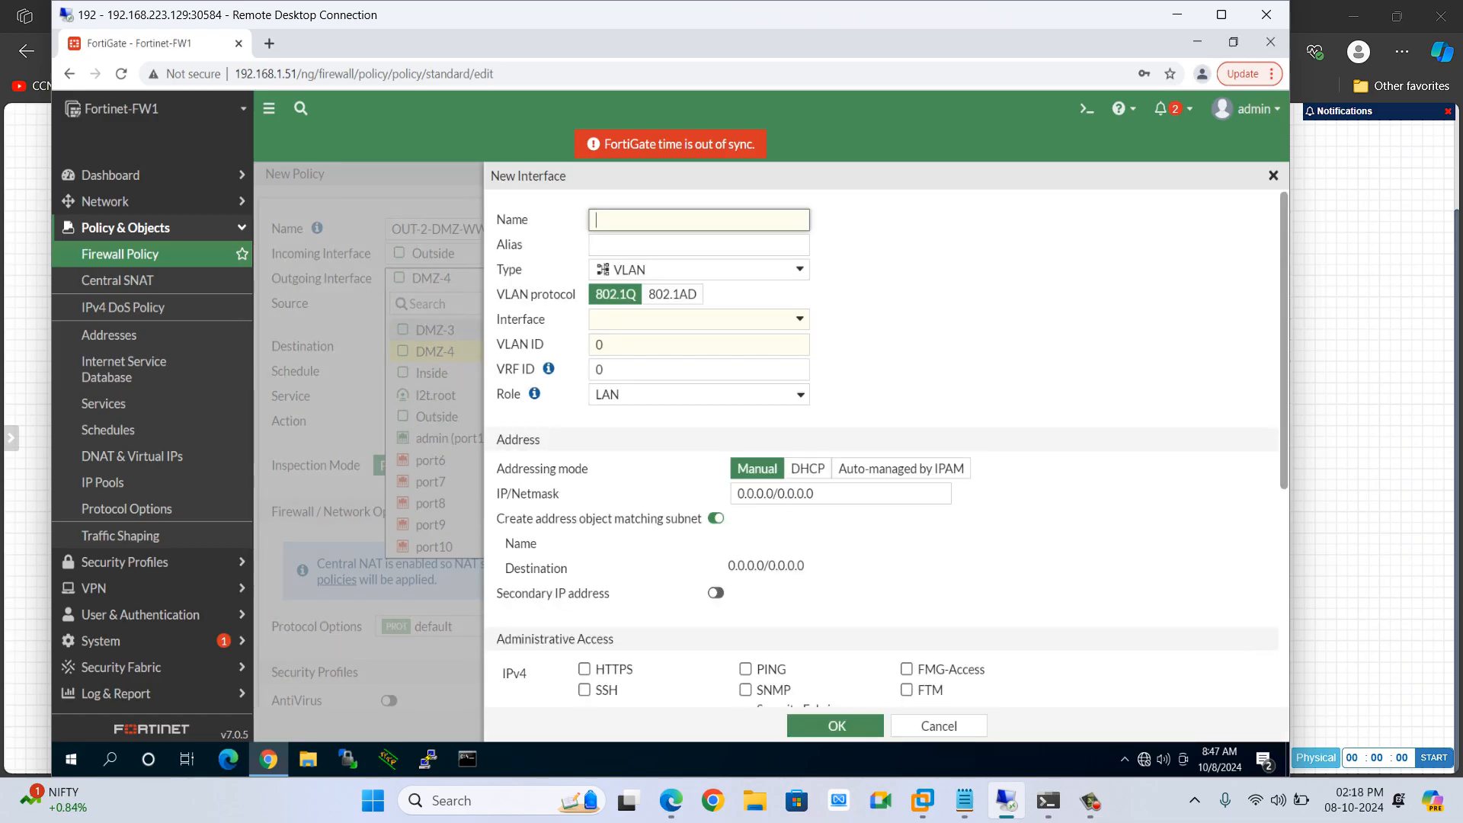
click(699, 270)
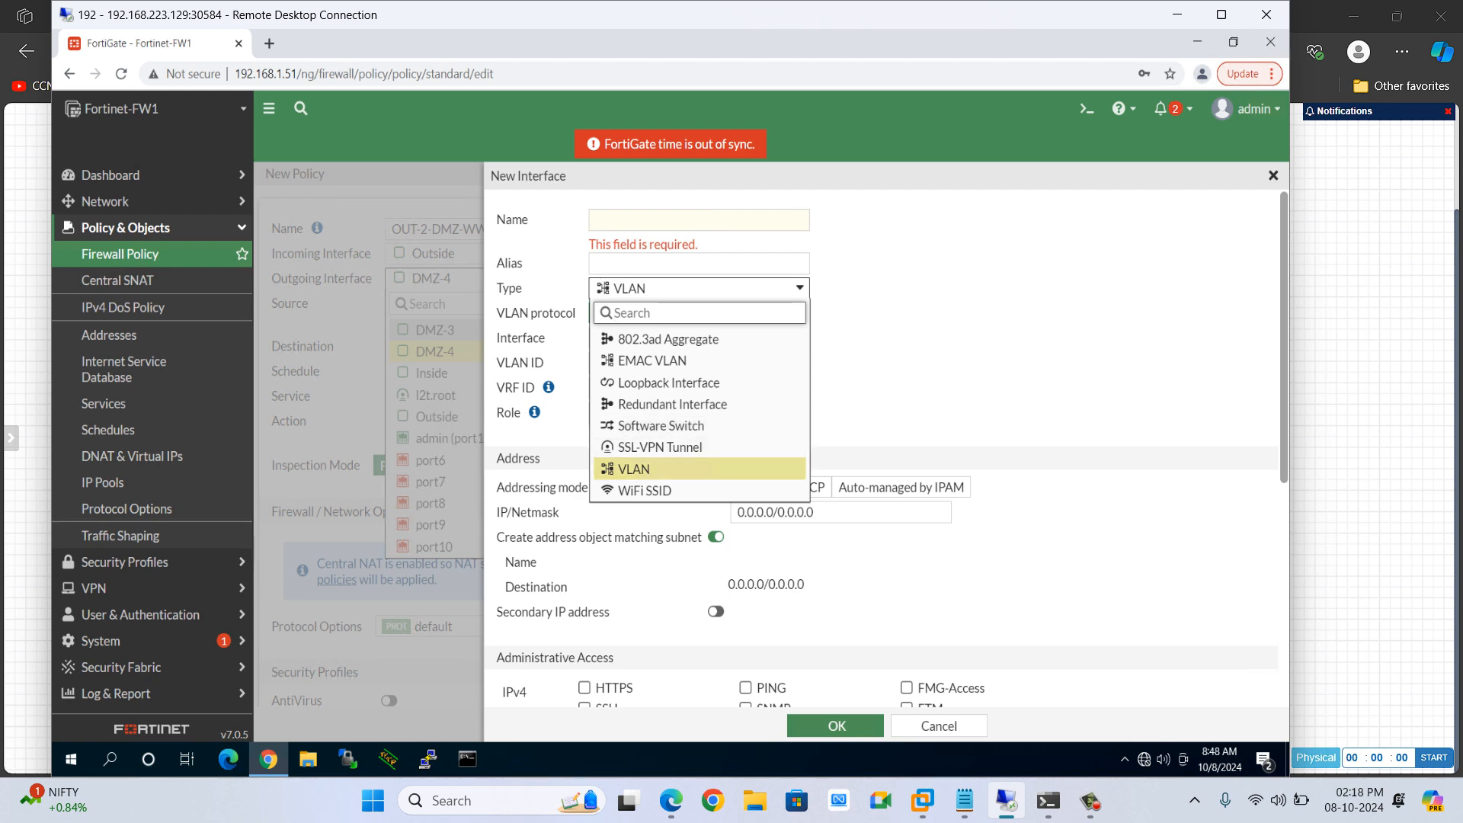
key(Escape)
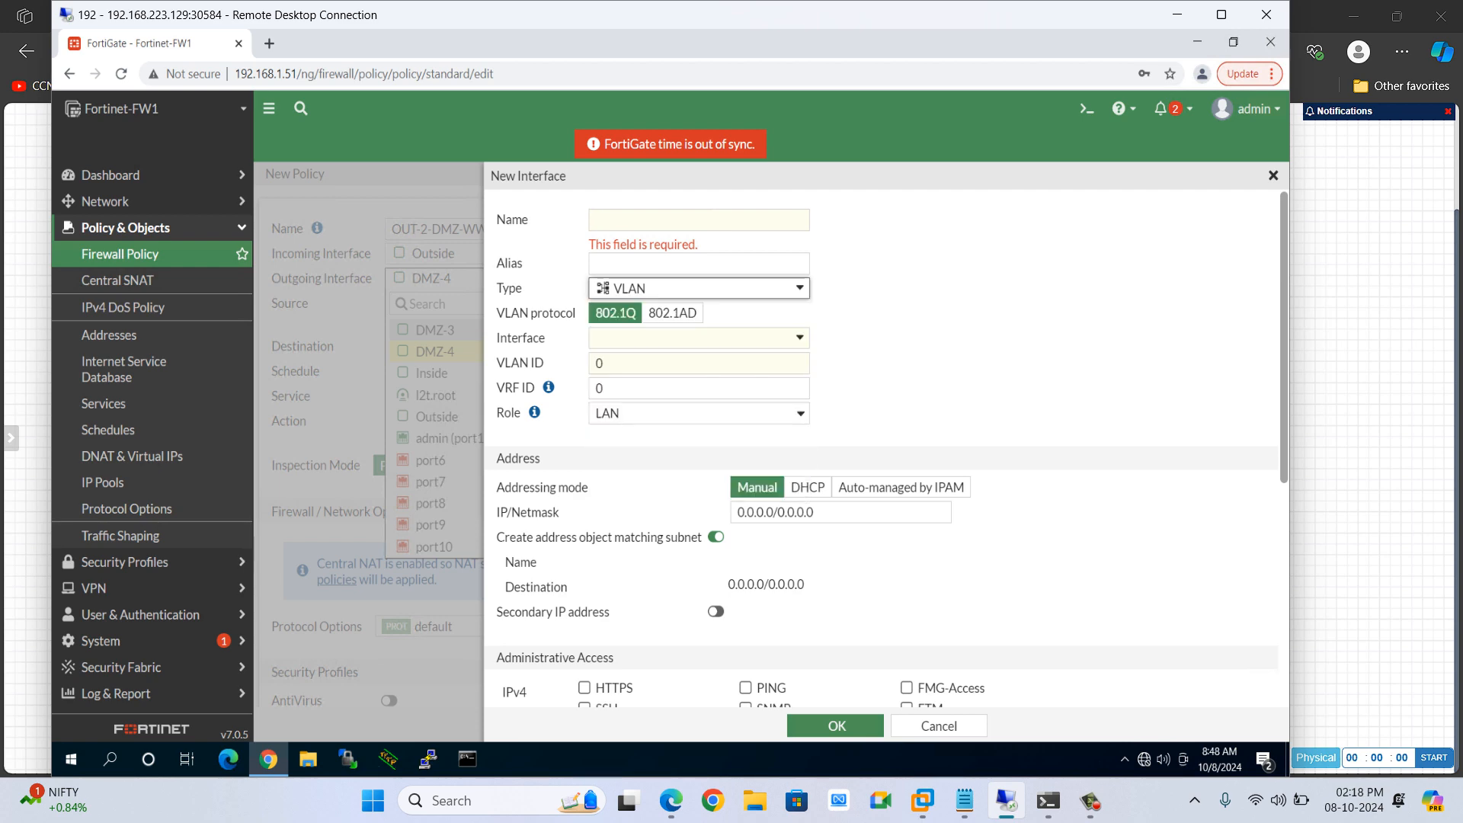
click(938, 725)
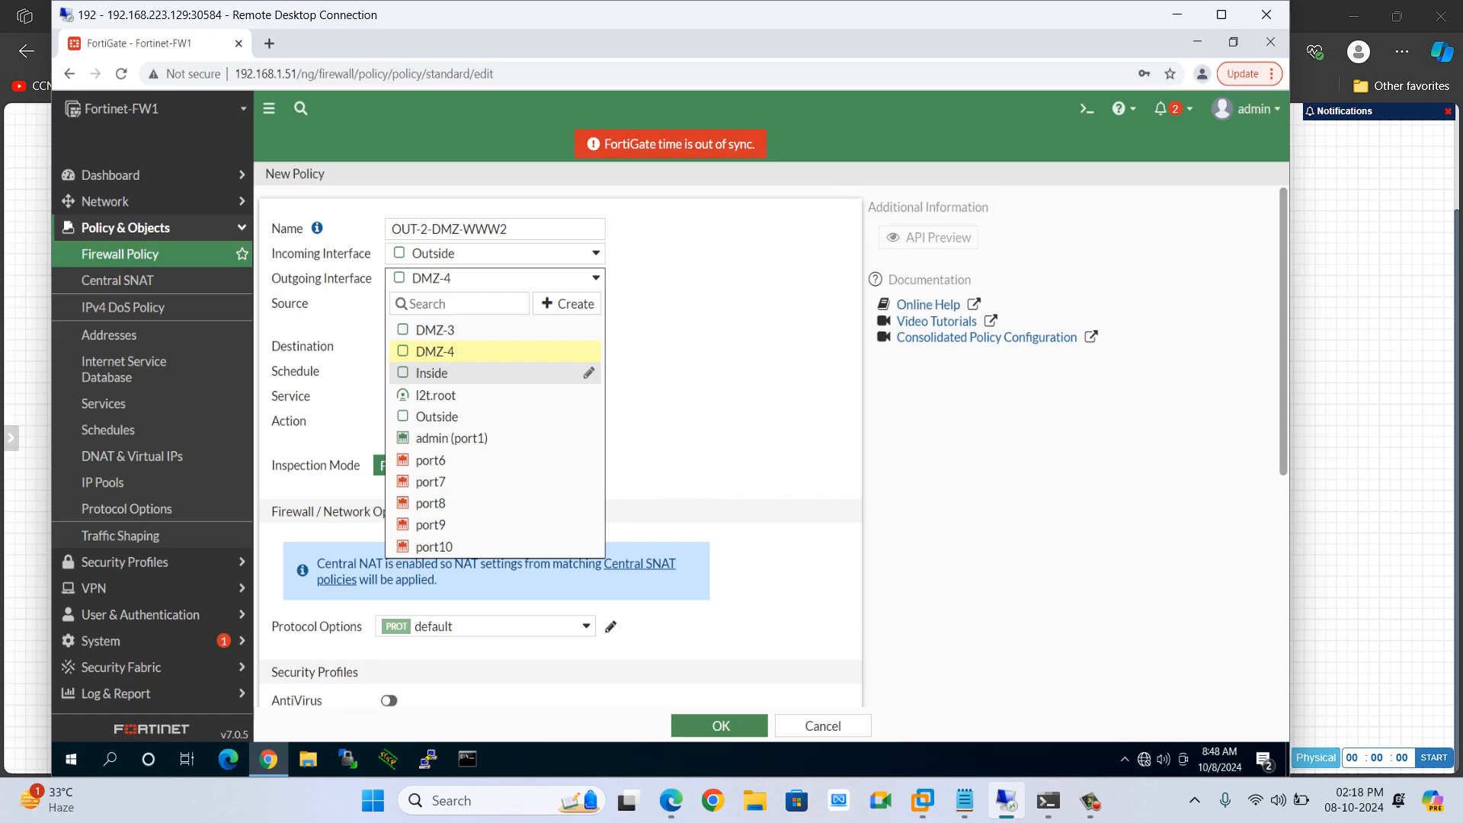
click(435, 353)
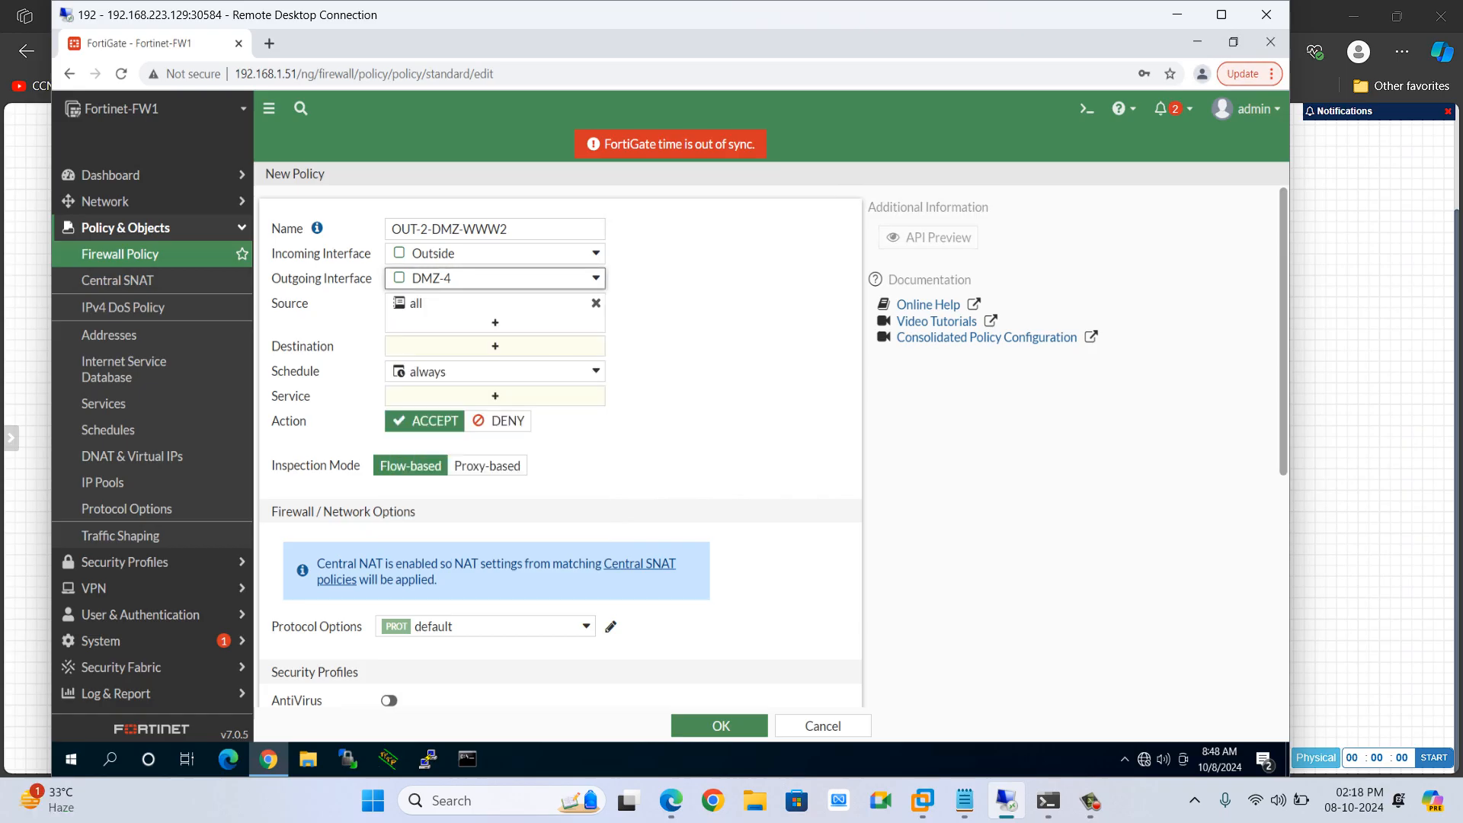
Open the policy's destination entry selector and browse the available addresses
click(495, 347)
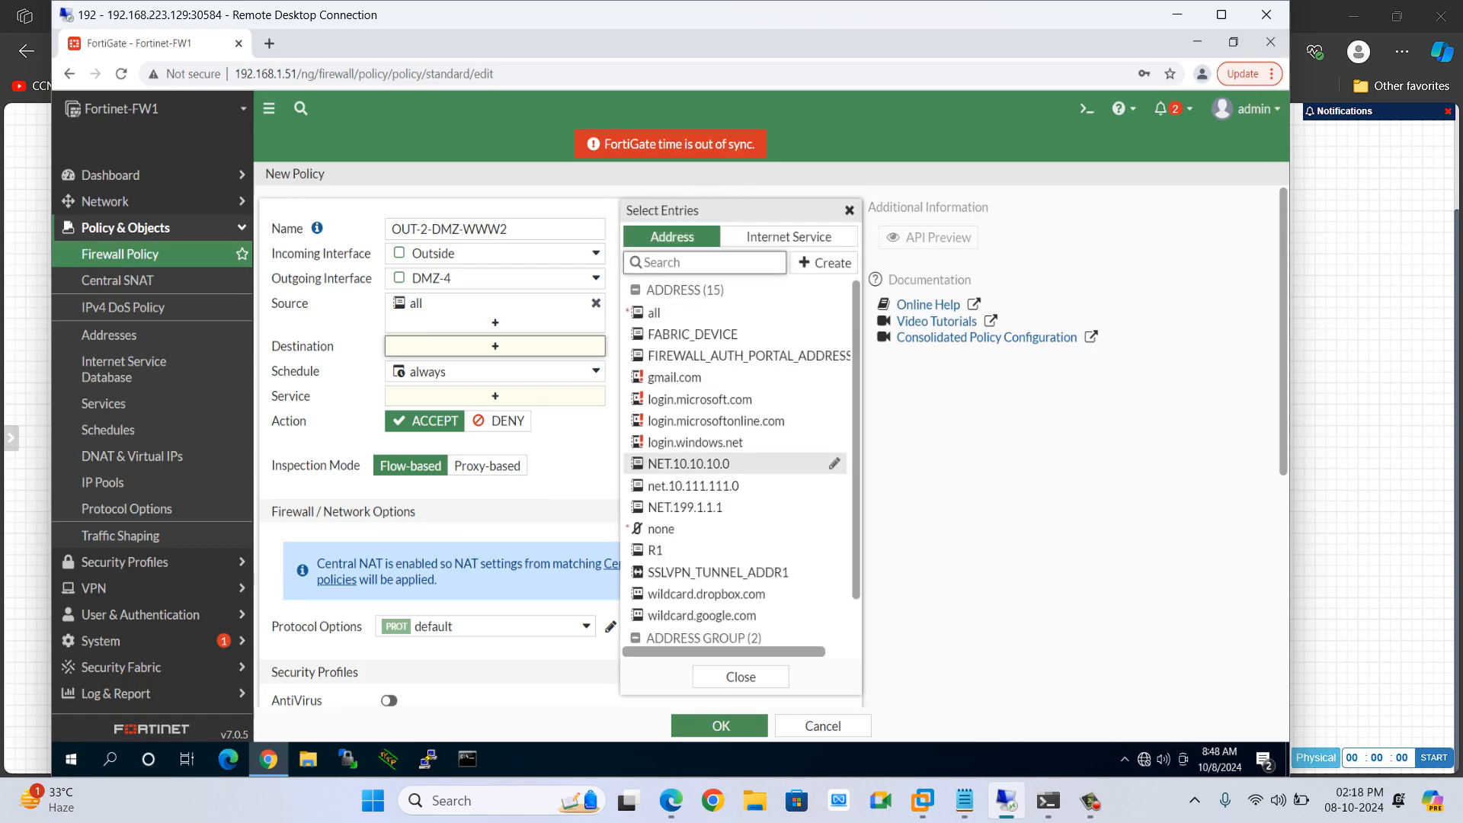
mouse_move(689, 463)
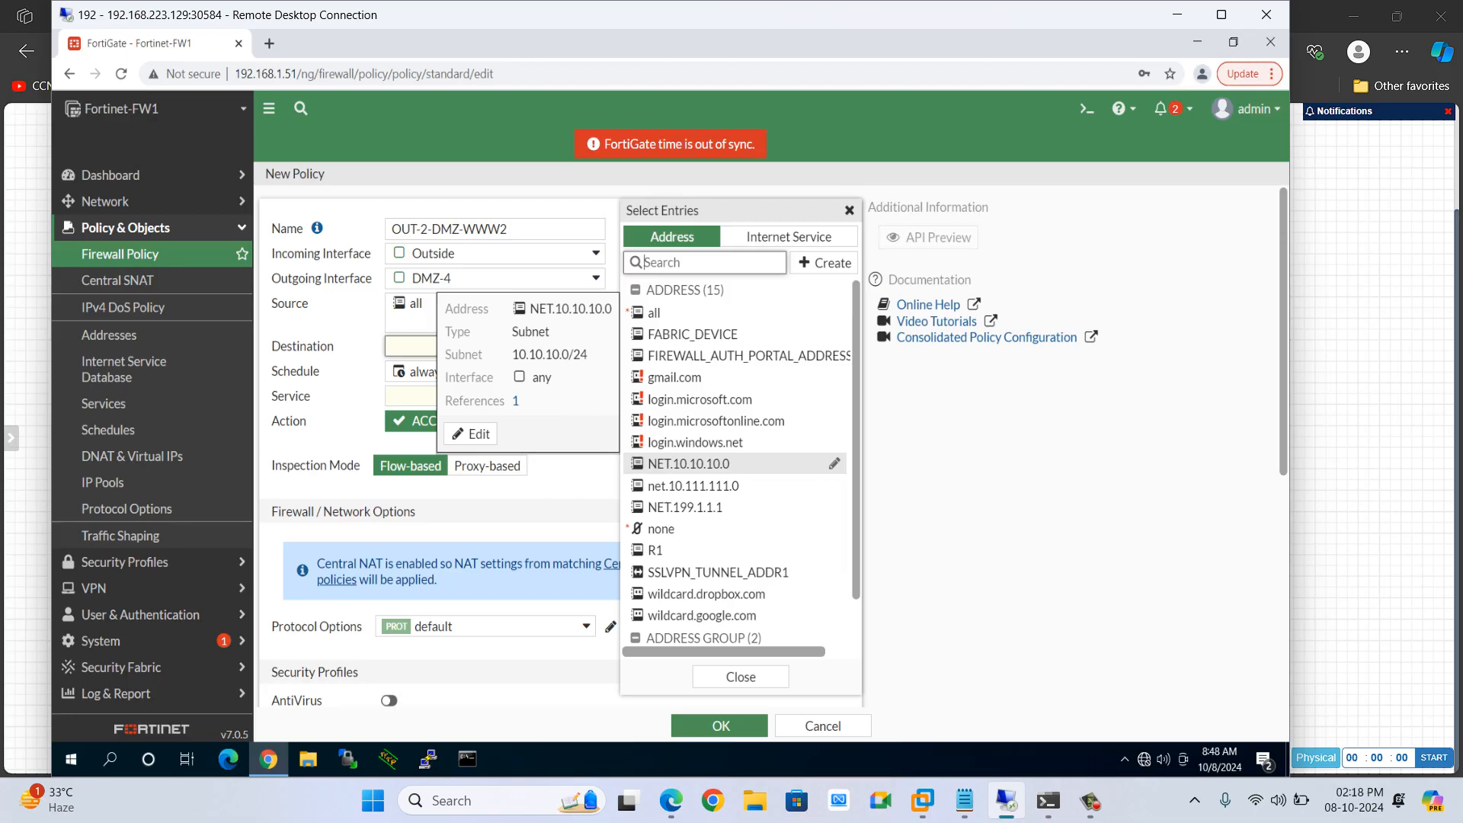
scroll(689, 528, down, 1)
scroll(690, 528, up, 1)
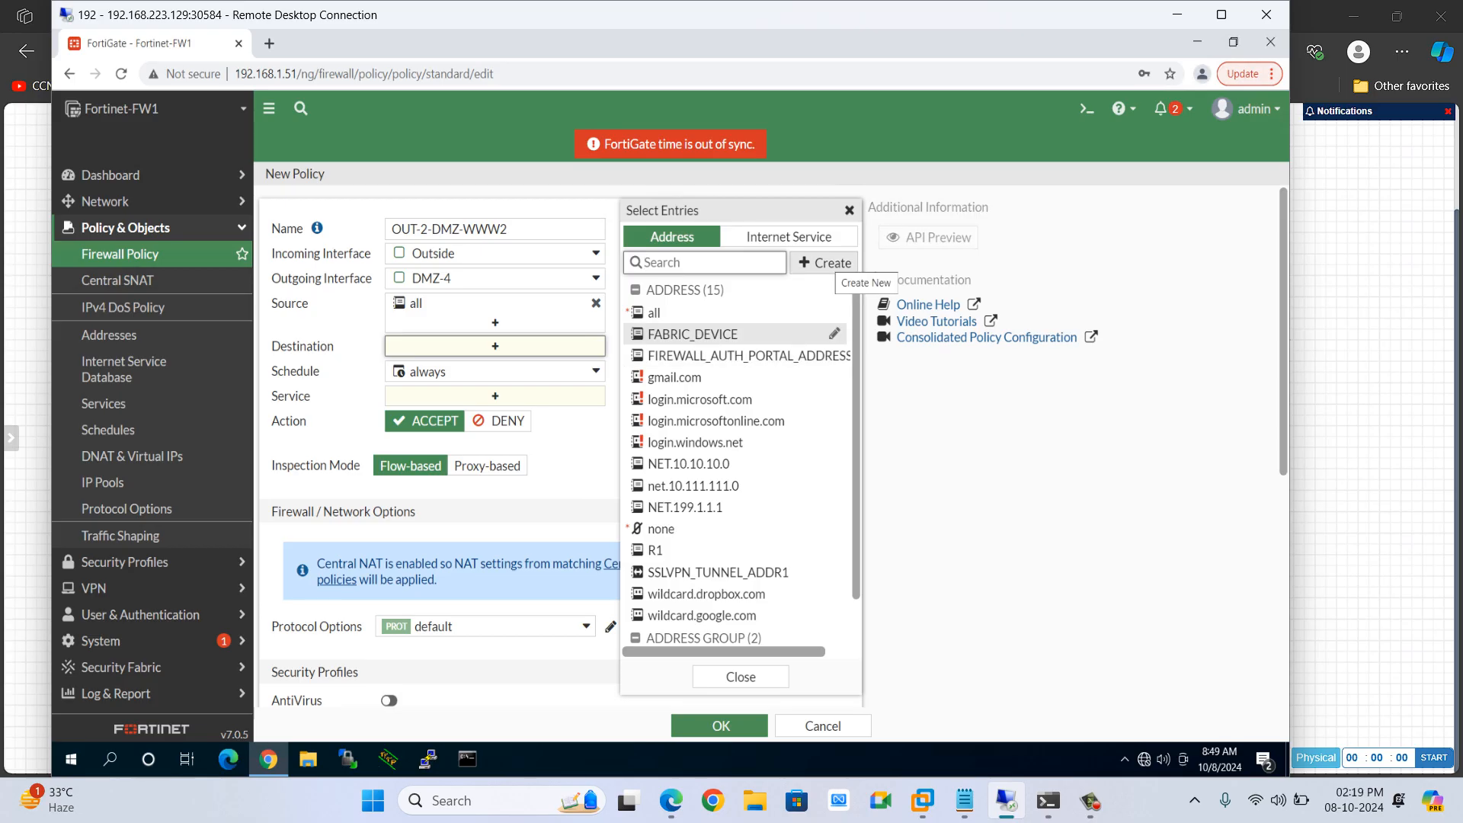
click(826, 262)
click(664, 319)
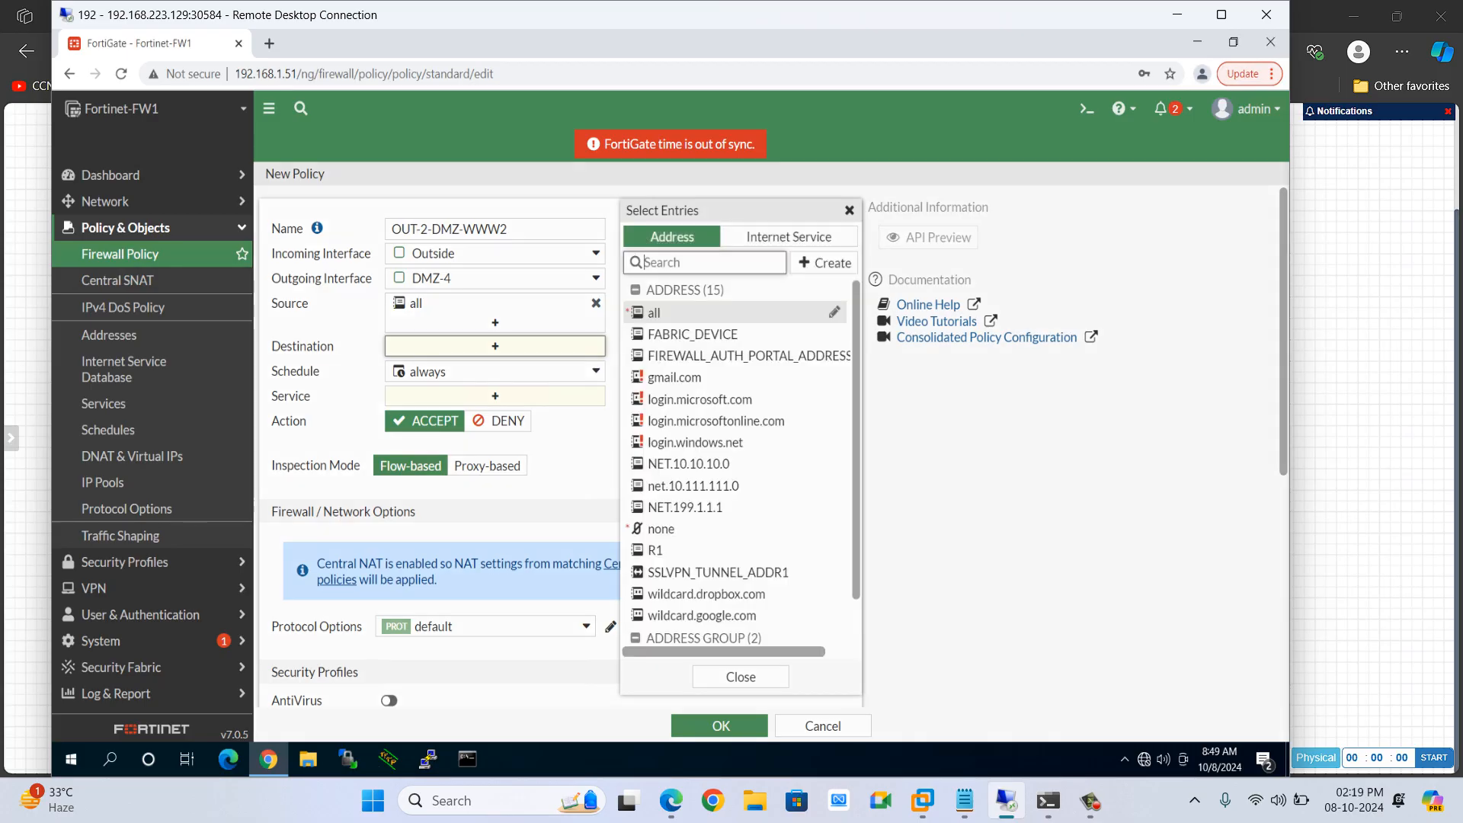
click(710, 220)
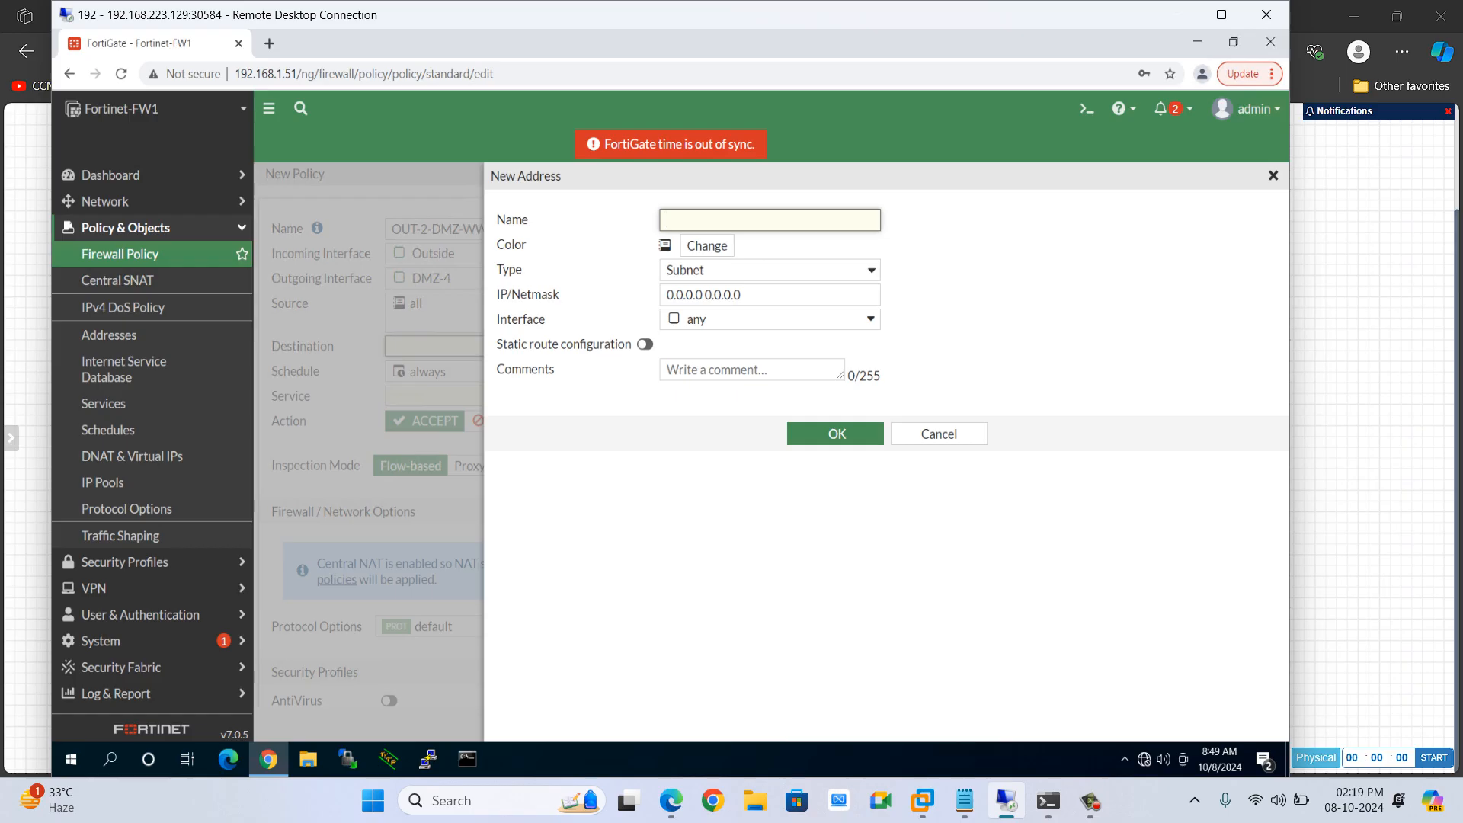
click(939, 433)
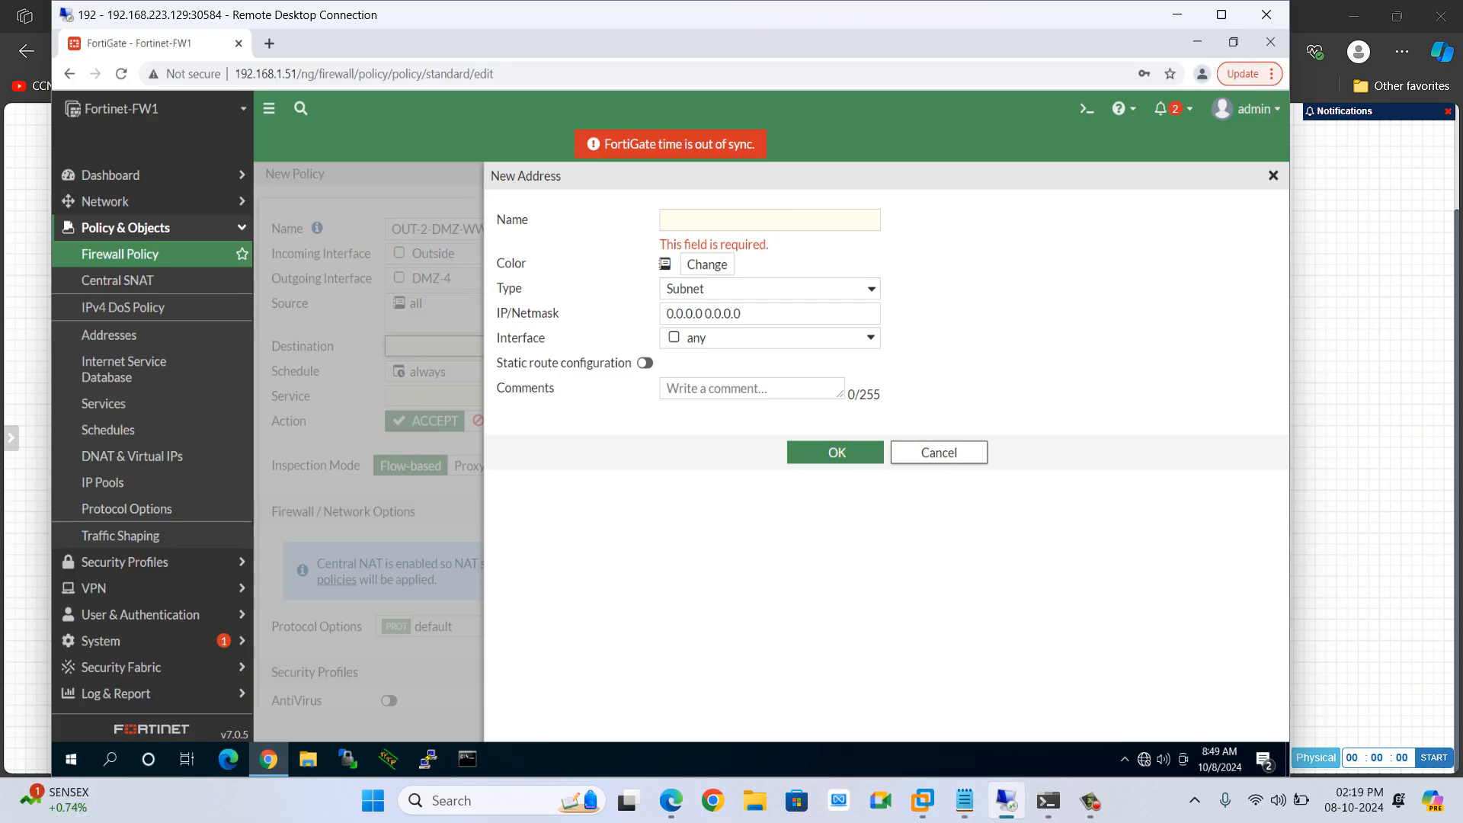
click(939, 452)
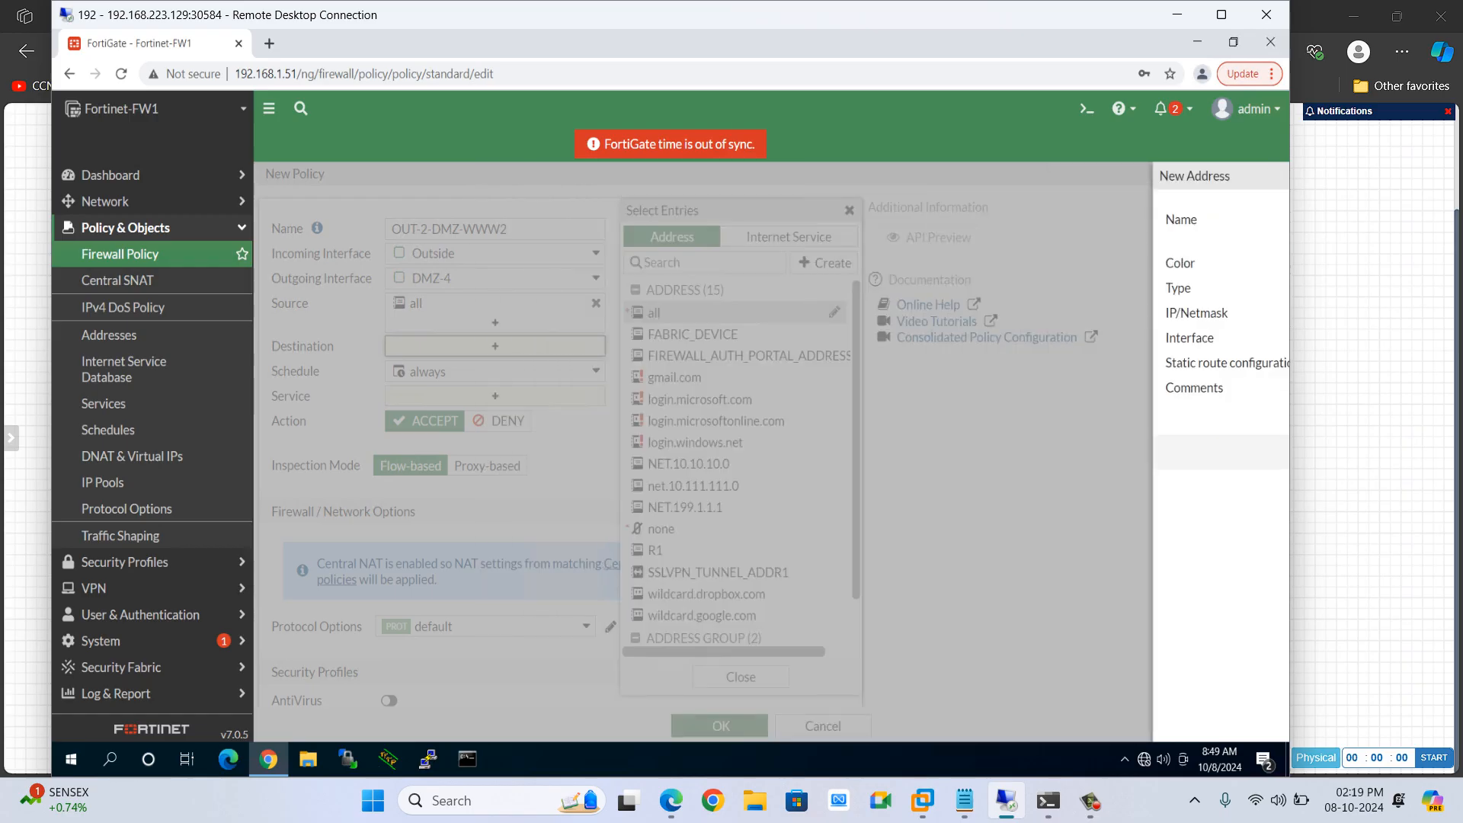
Check the lab topology diagram for the Outside subnets, then return to the policy form
key(alt+Tab)
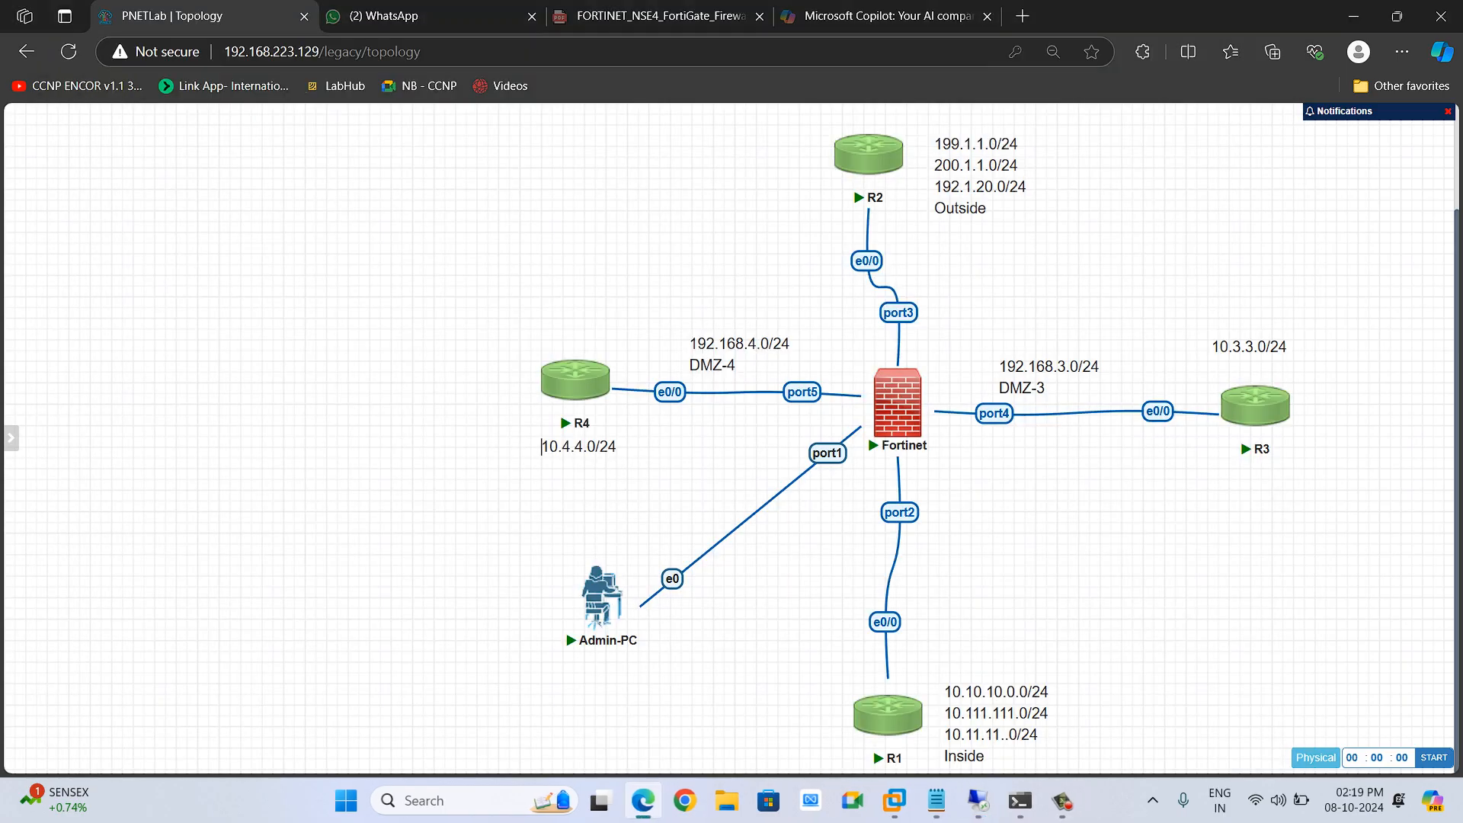
mouse_move(896, 145)
mouse_move(602, 372)
key(alt+Tab)
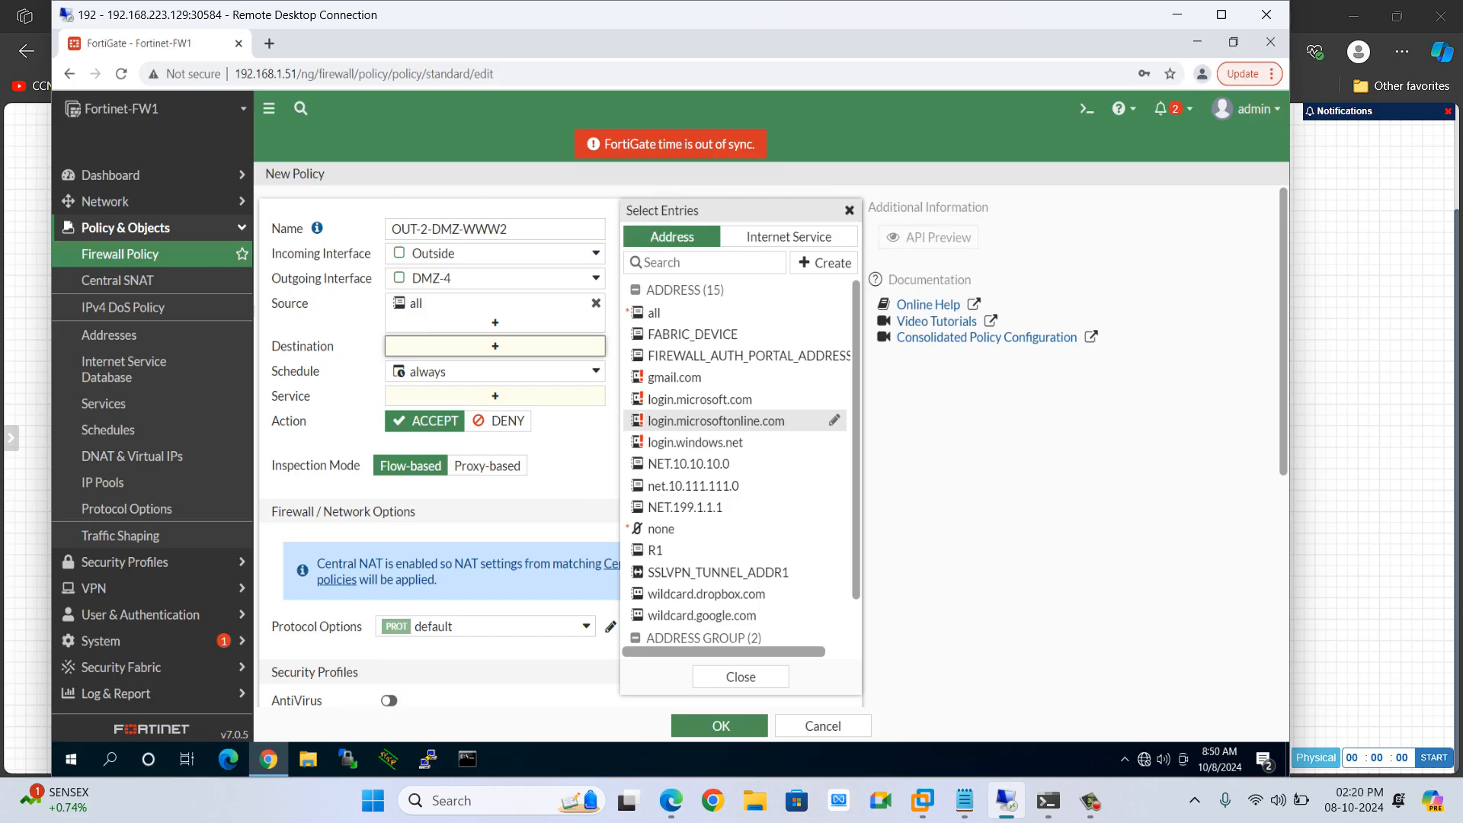
mouse_move(656, 313)
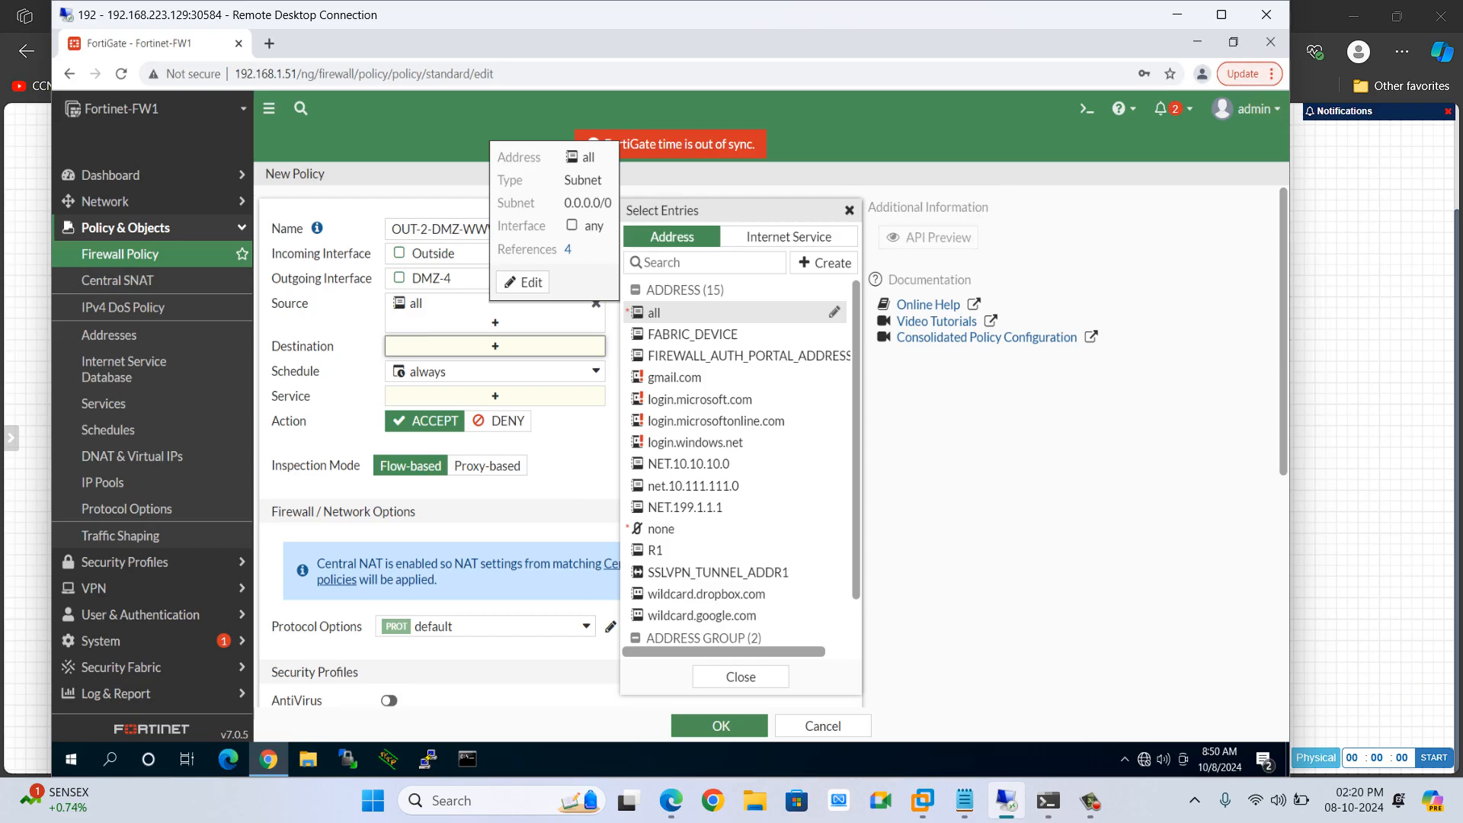
Create a new destination address from the selector and name it WWW22
click(825, 262)
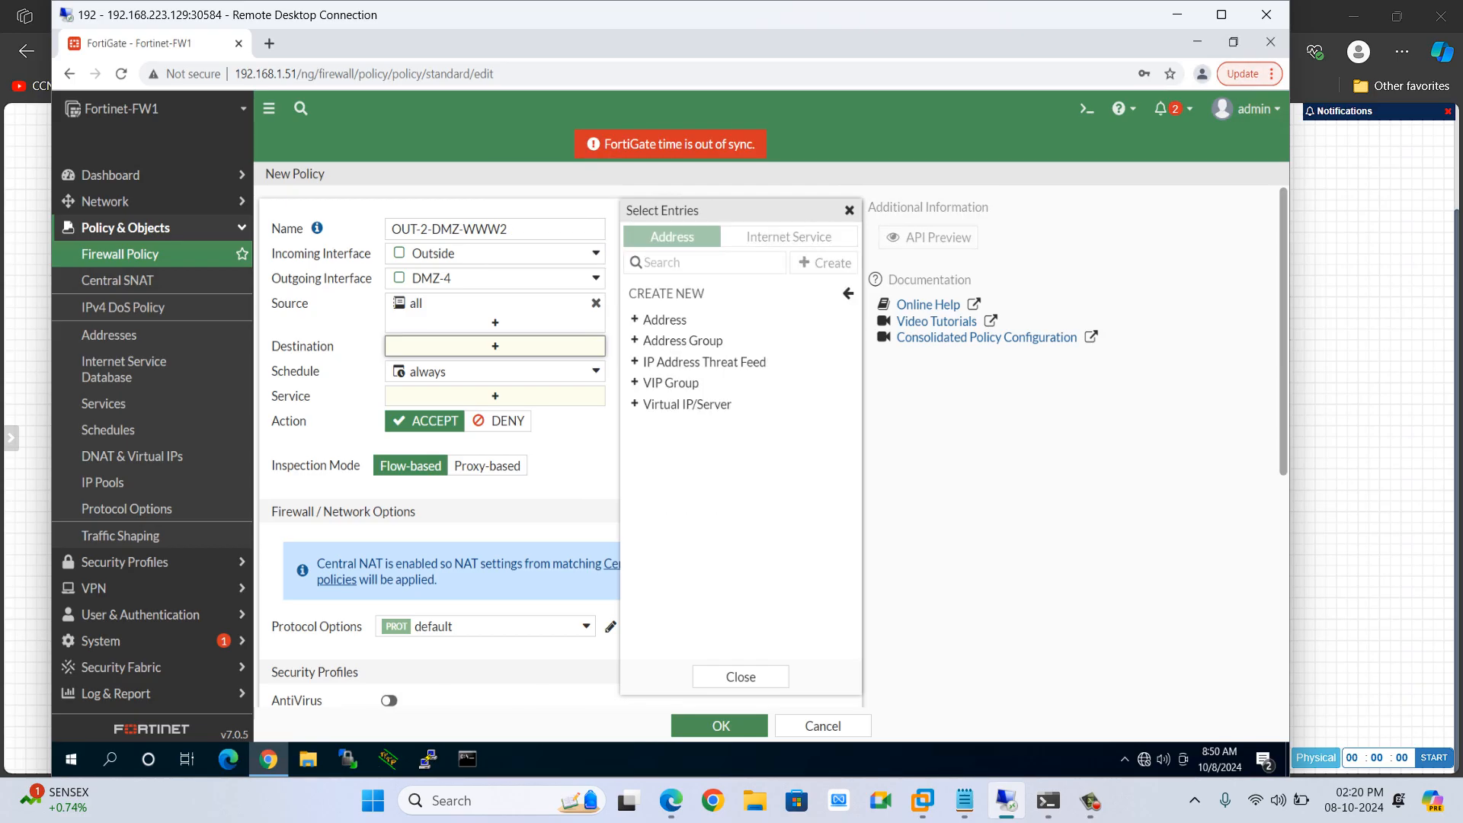
click(665, 319)
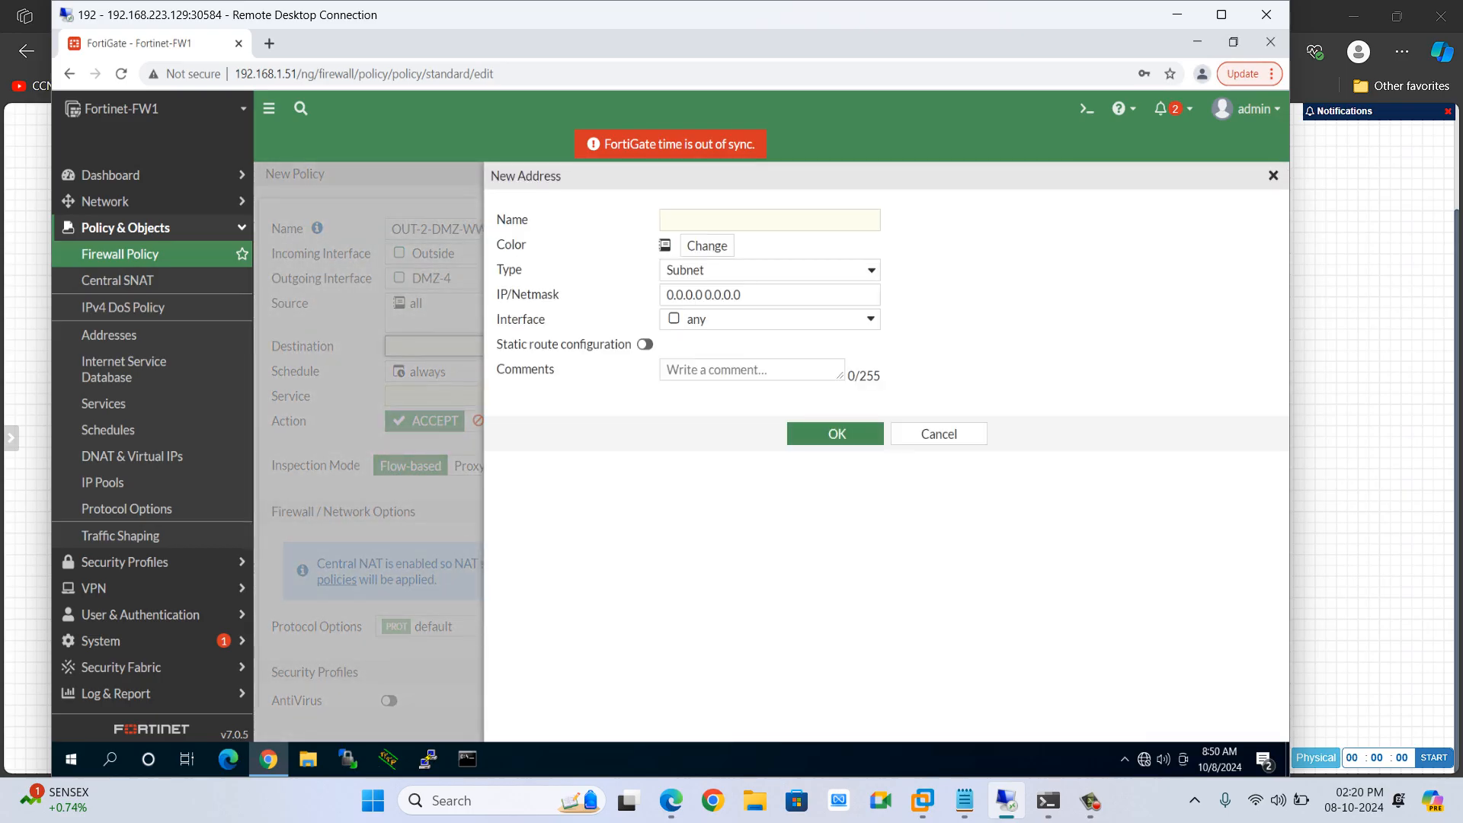
click(769, 221)
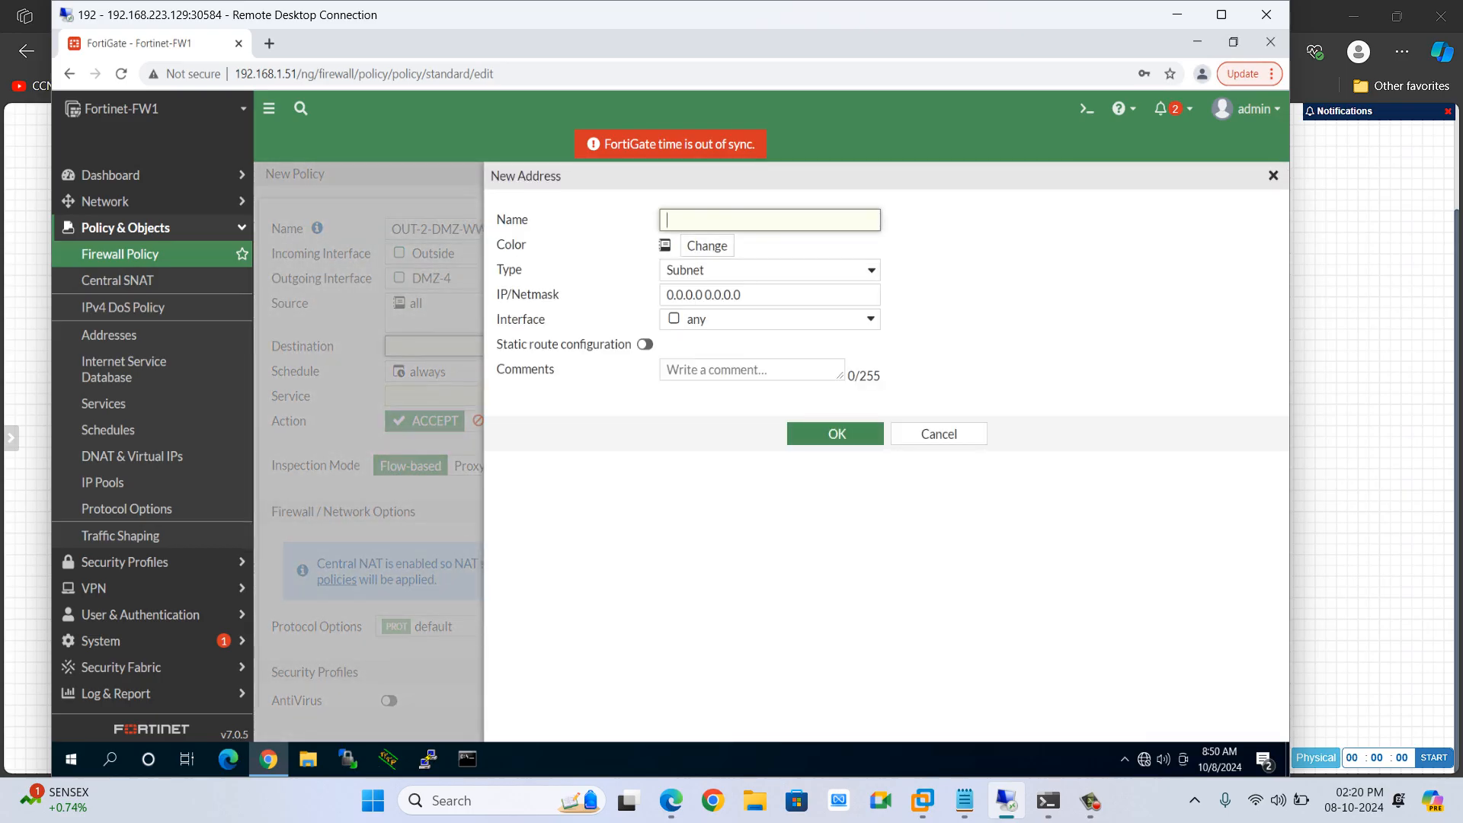
text(WWW2)
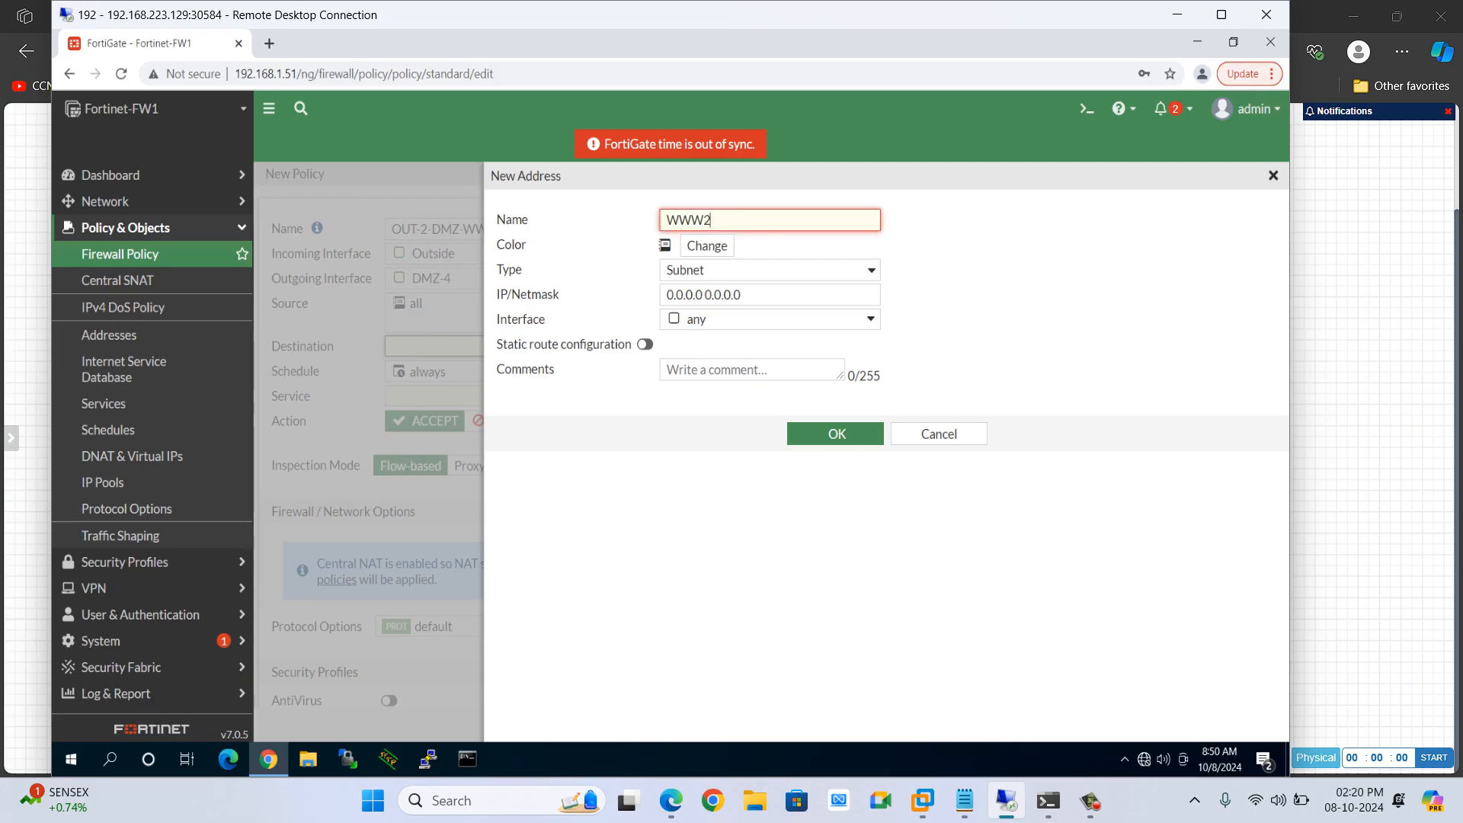
drag(753, 295, 662, 296)
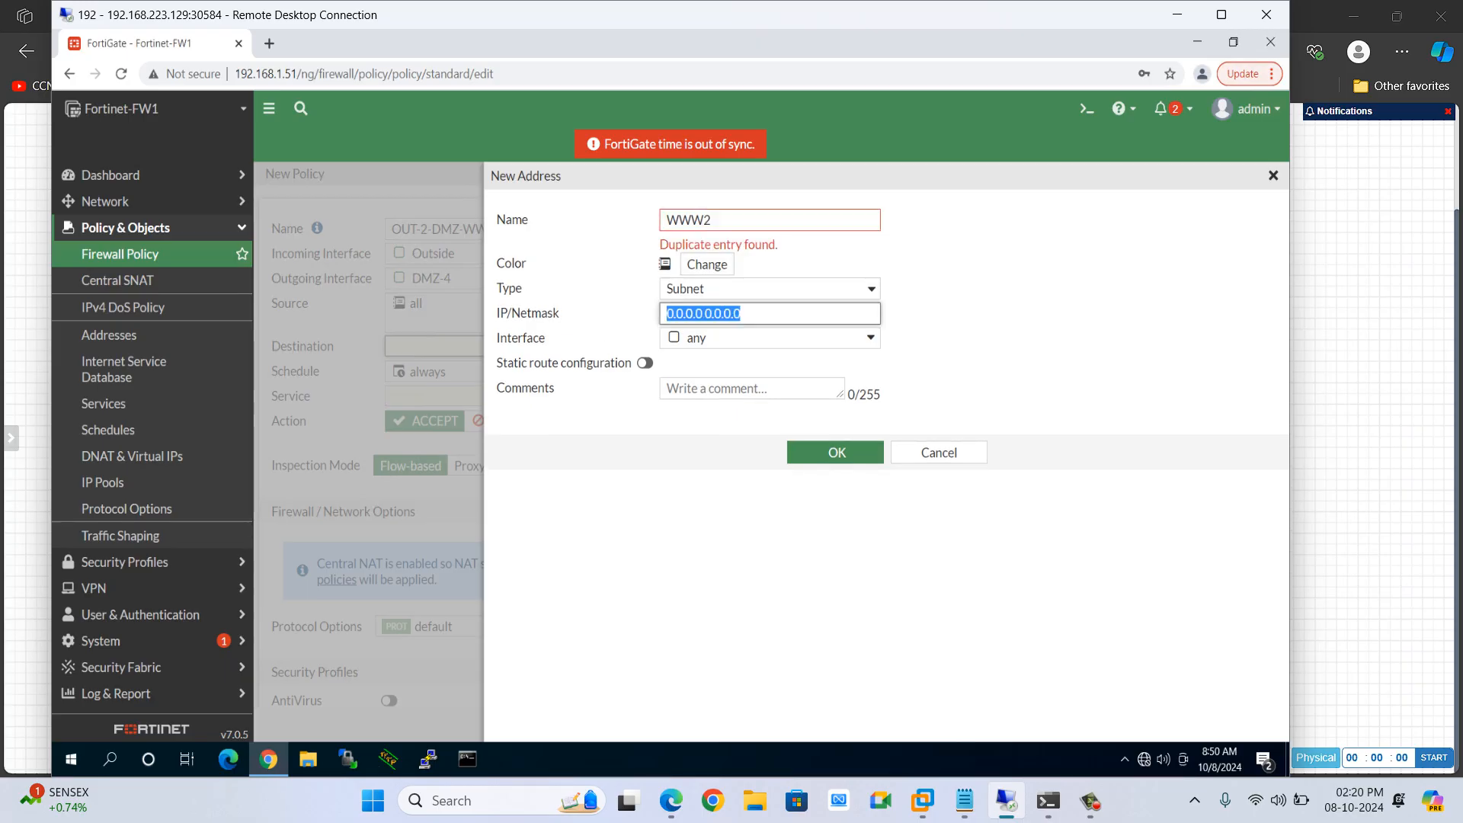
click(714, 220)
key(BackSpace)
text(1)
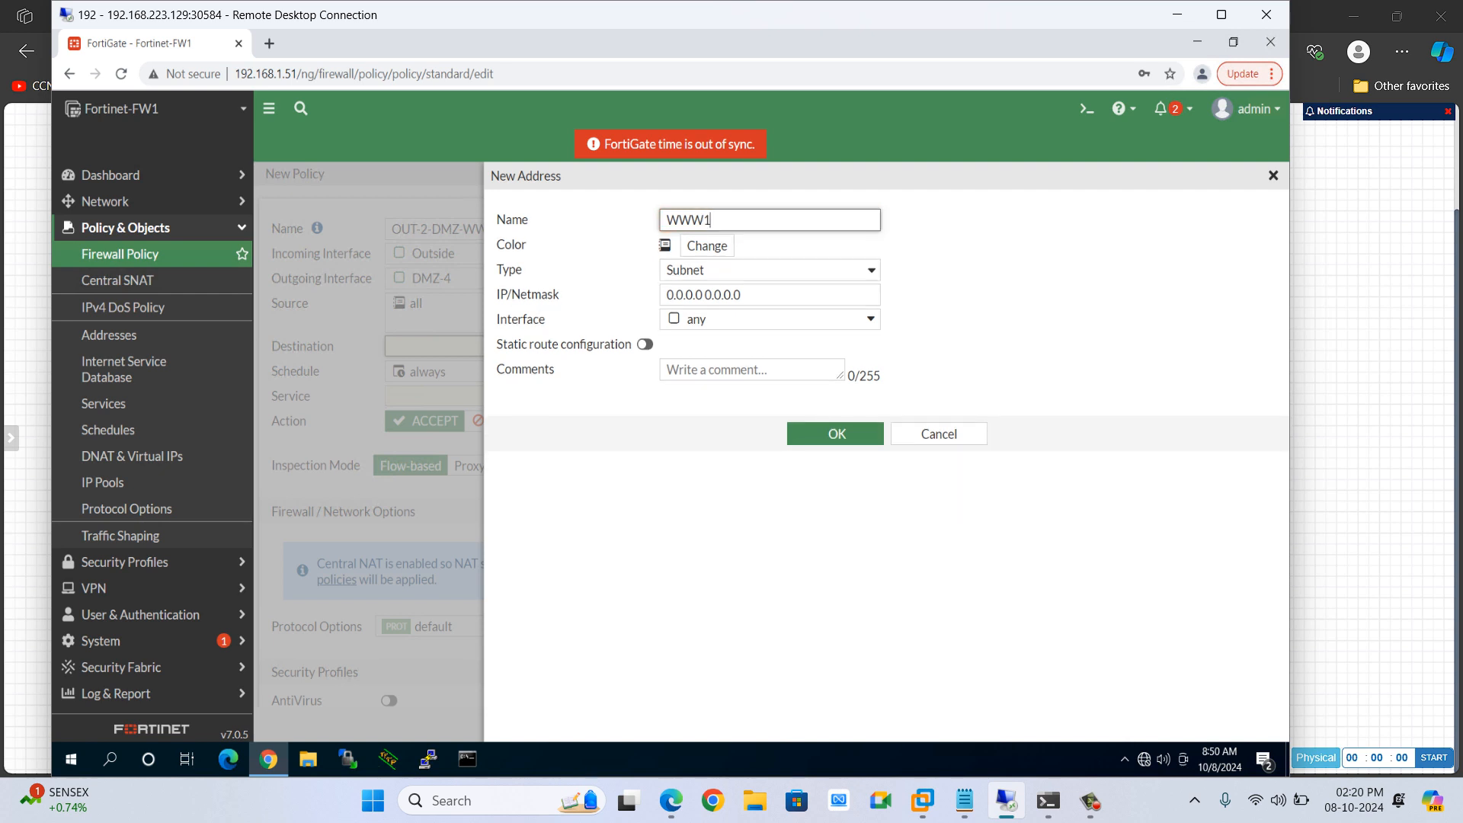
key(BackSpace)
text(22)
Set the new address's subnet to 192.1.20.12/32 and save it
click(742, 295)
key(ctrl+a)
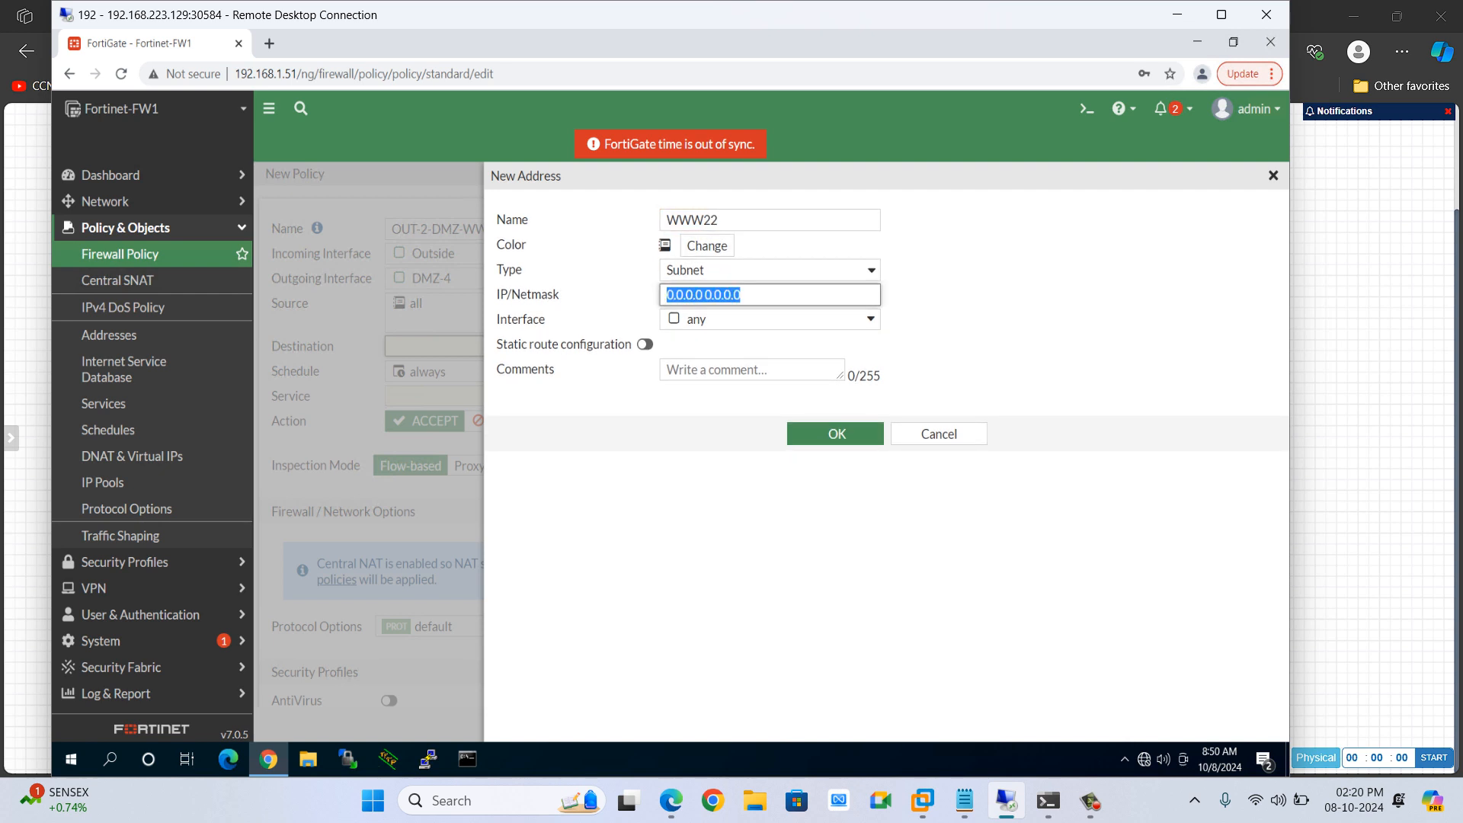
text(192.1.20.12)
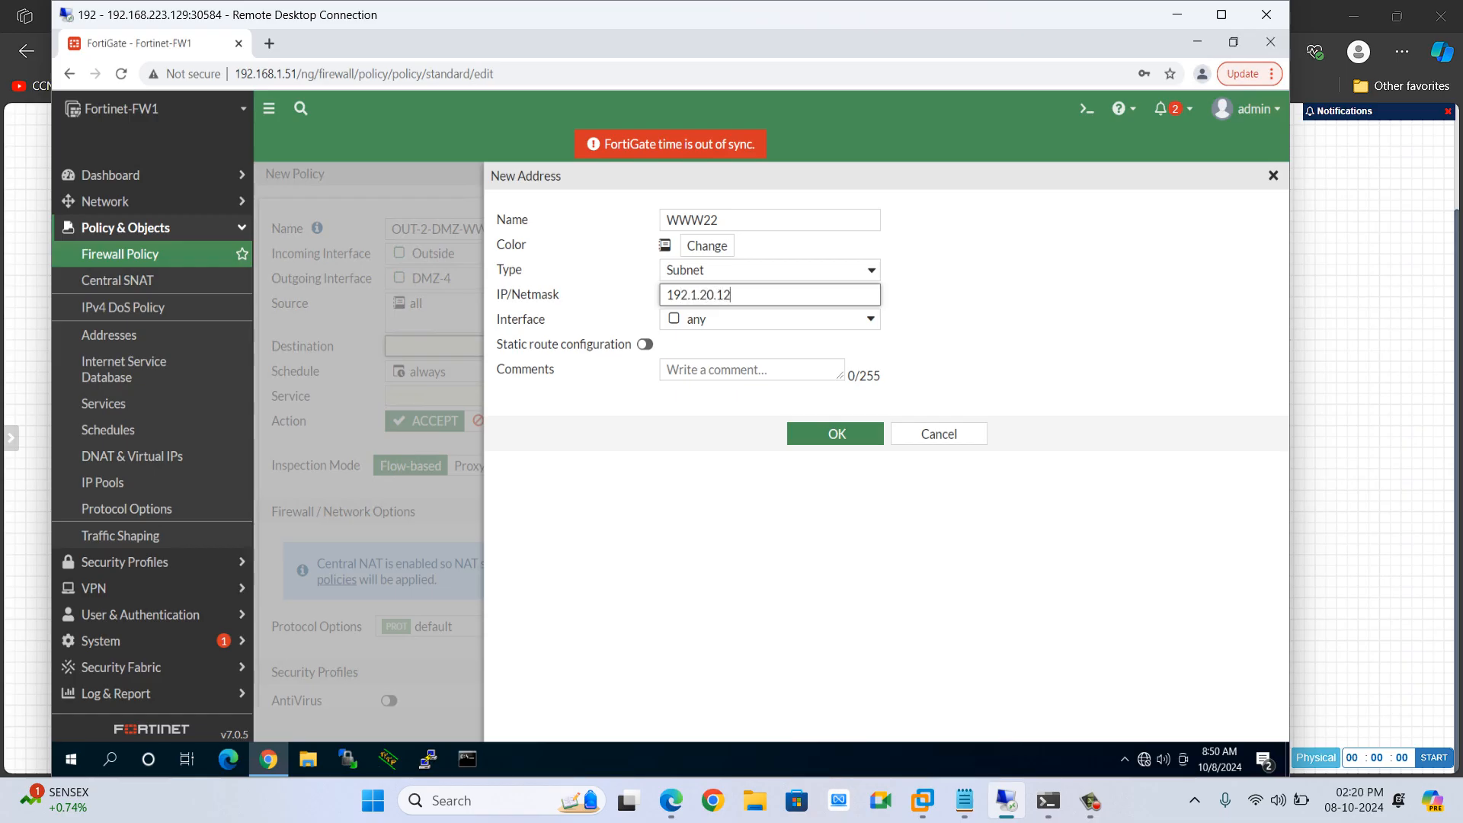
text(/)
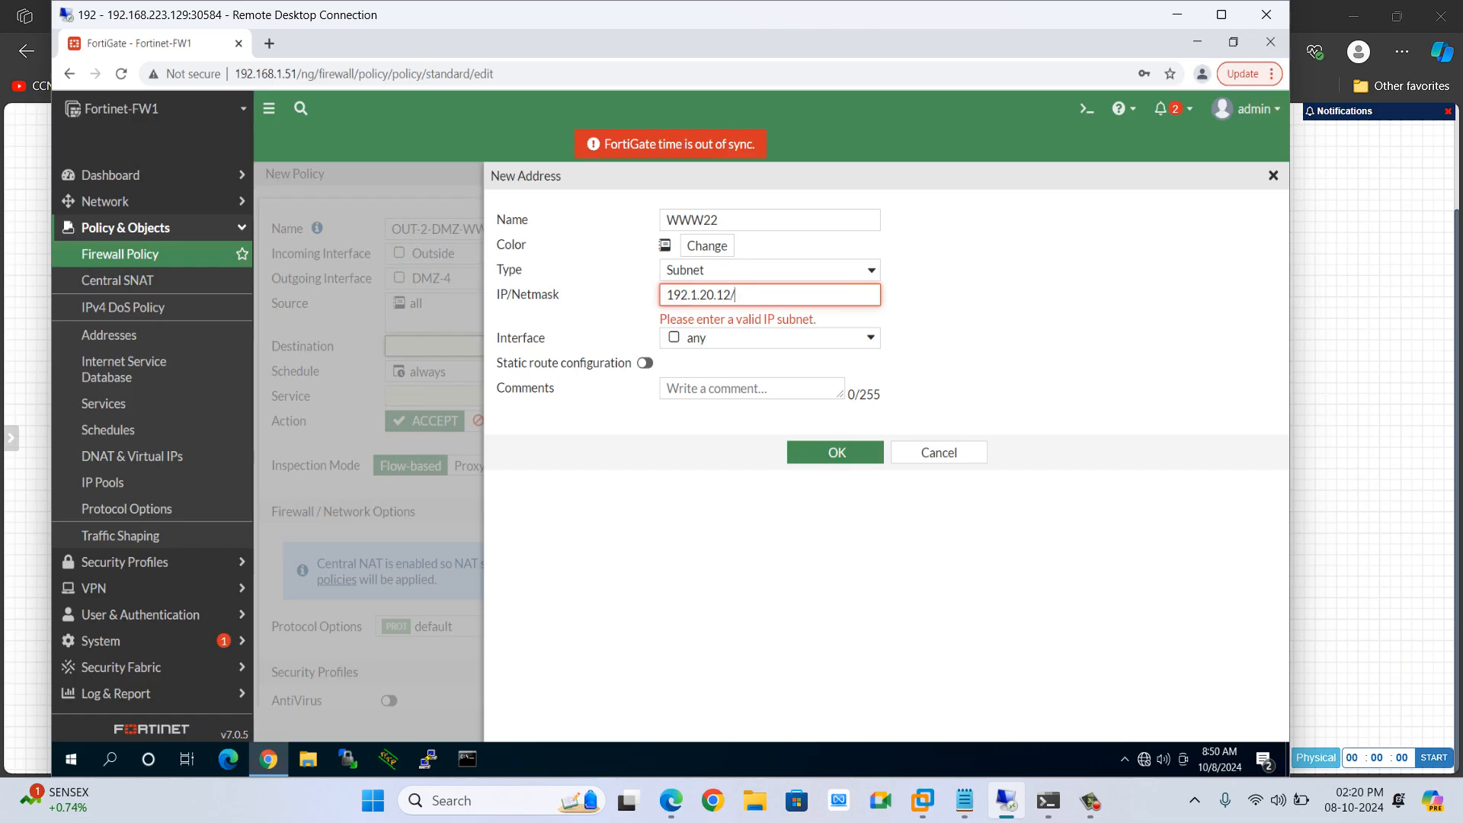
text(12)
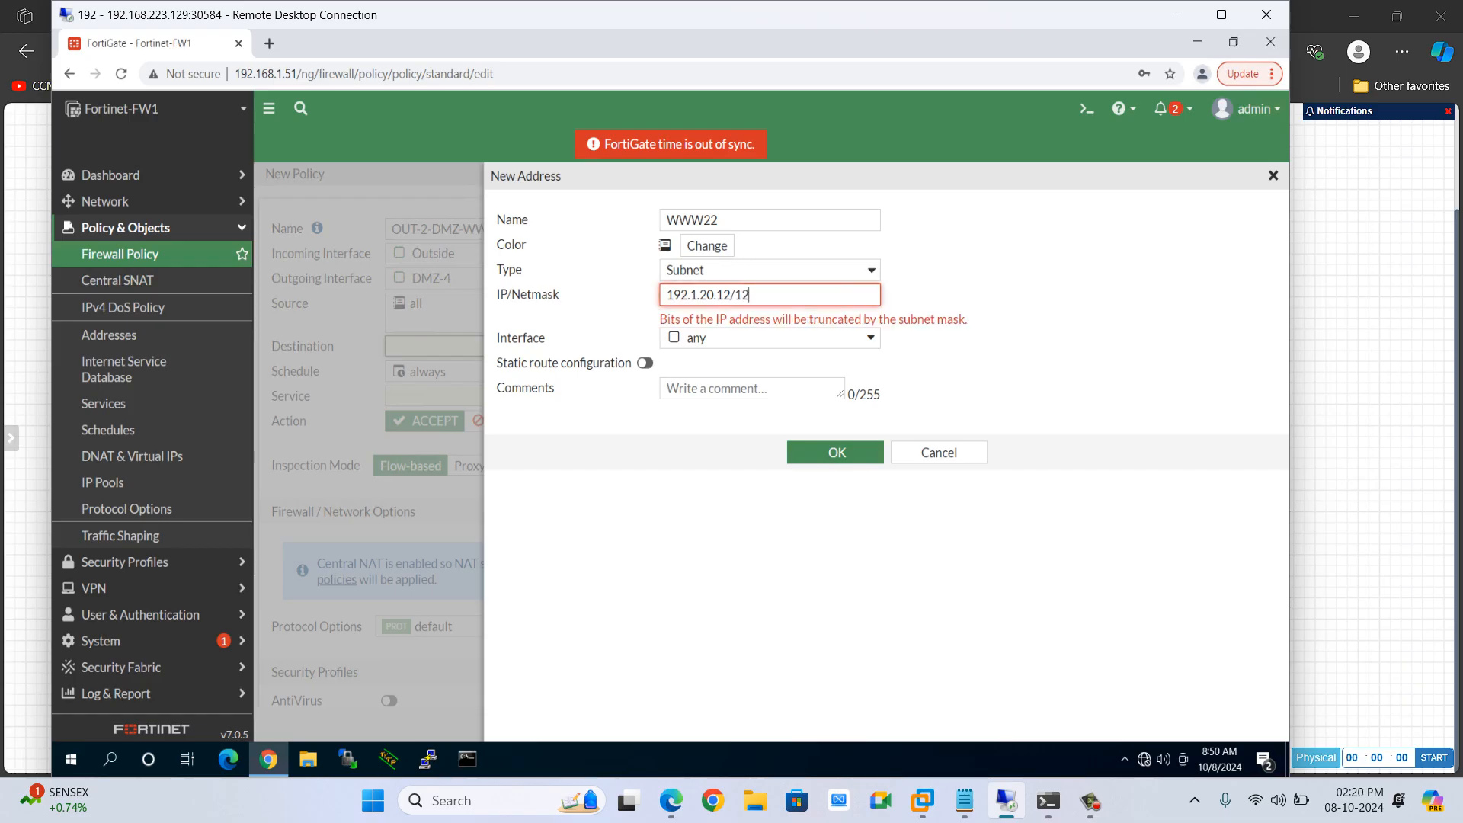
key(BackSpace)
key(BackSpace)
text(32)
click(836, 433)
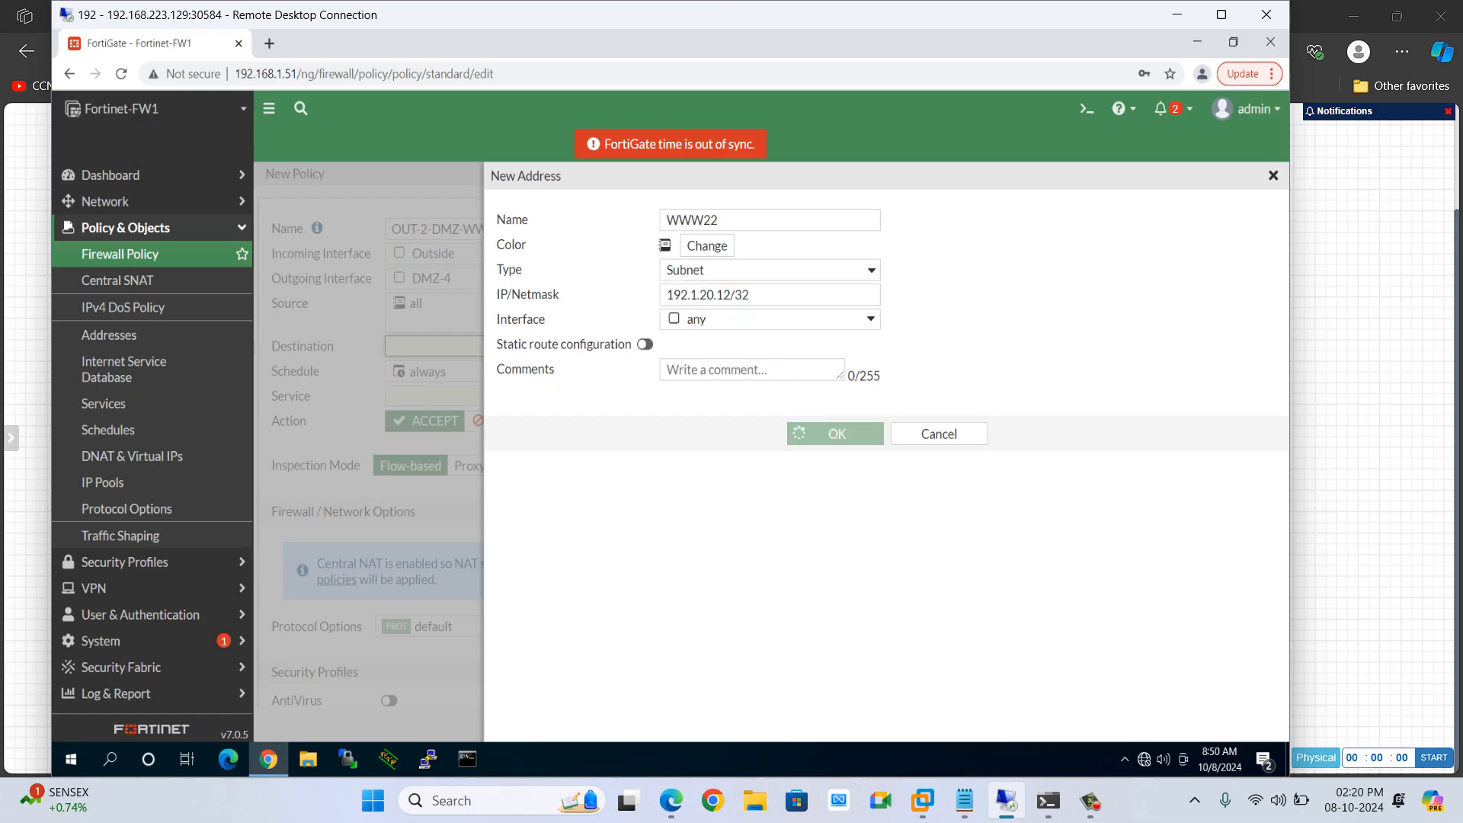
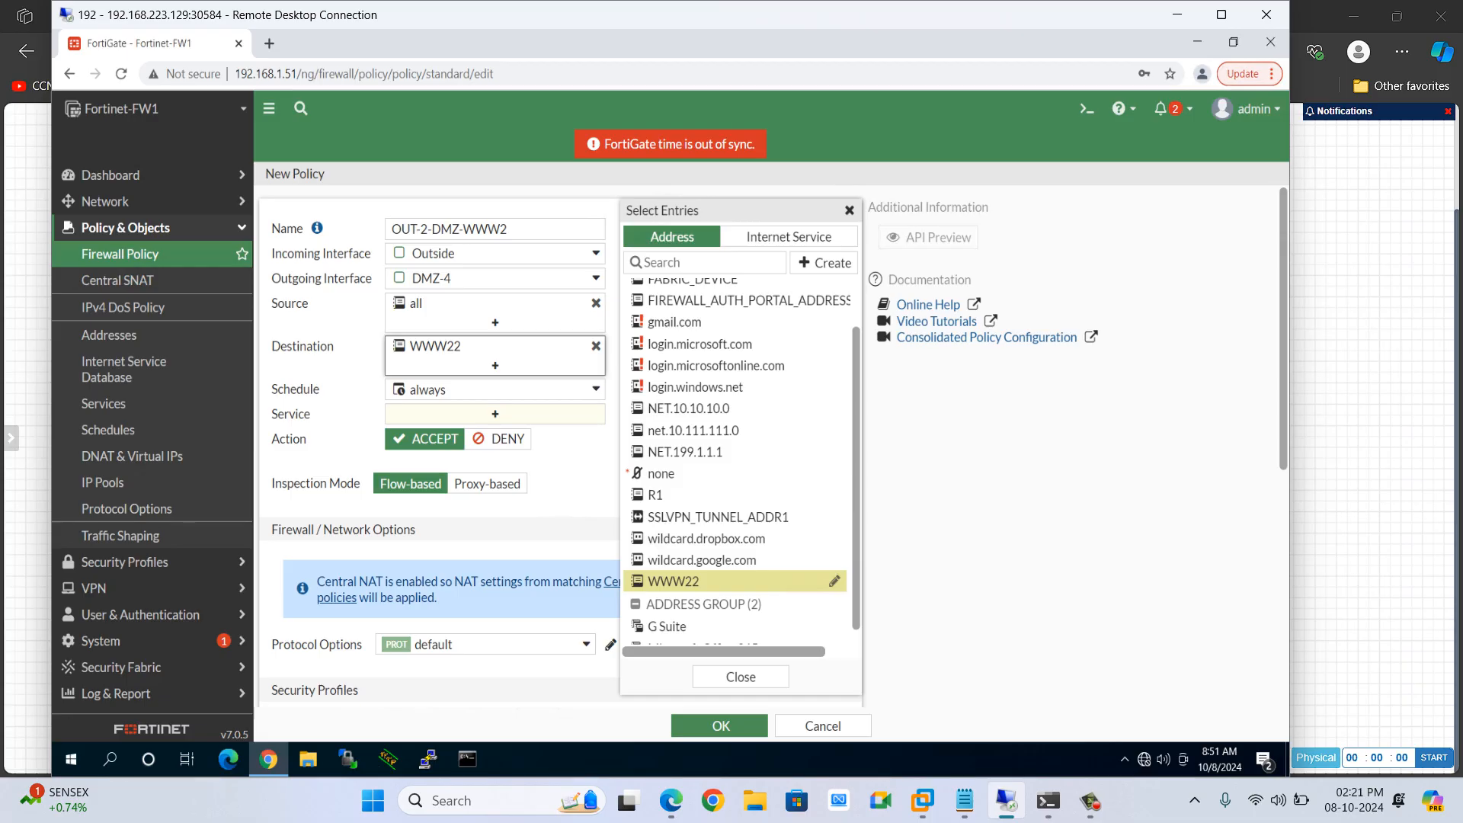
Select WWW22 as the policy's destination address and close the entry selector
click(674, 580)
click(674, 580)
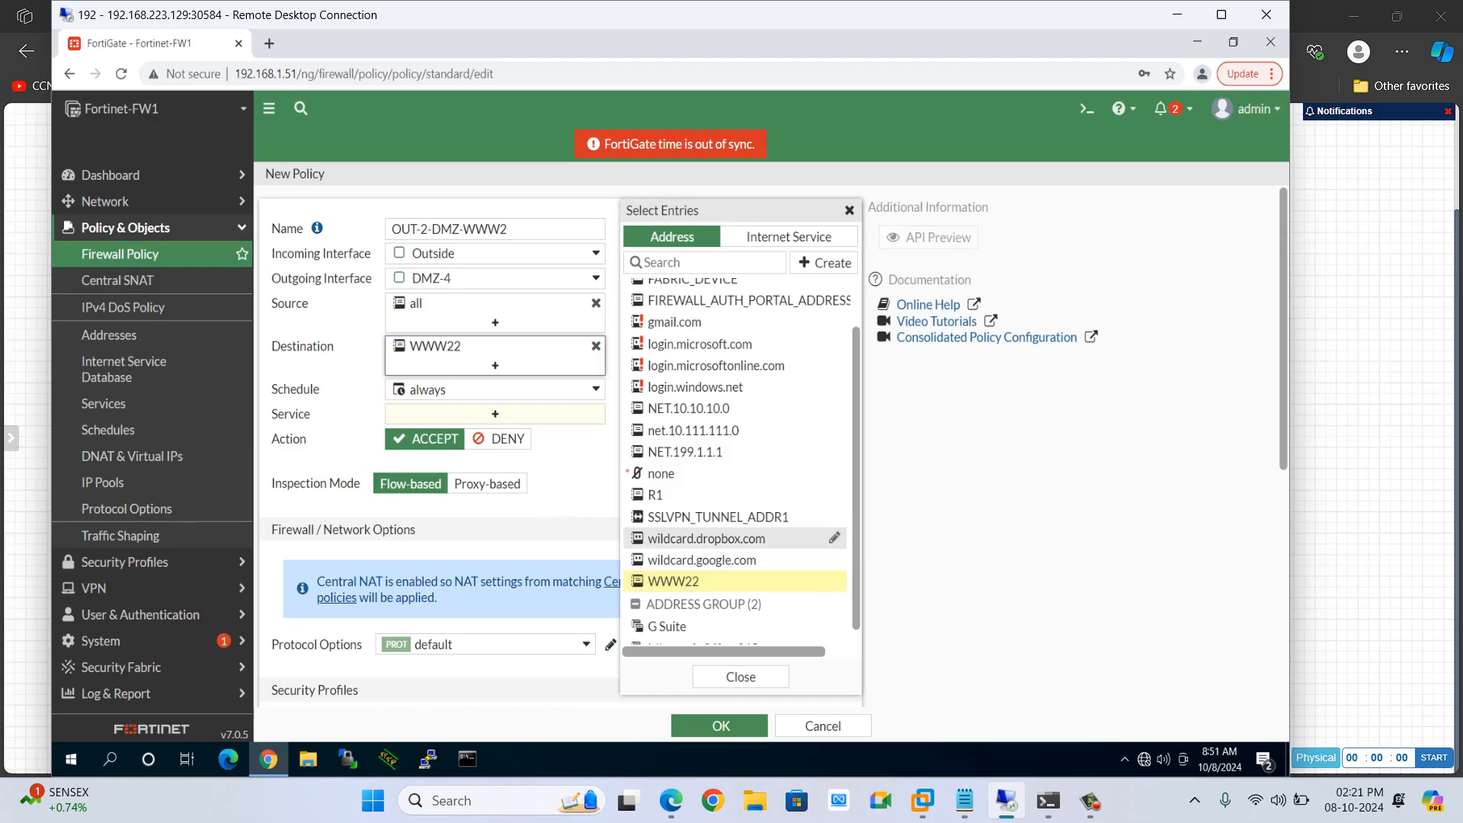
click(573, 456)
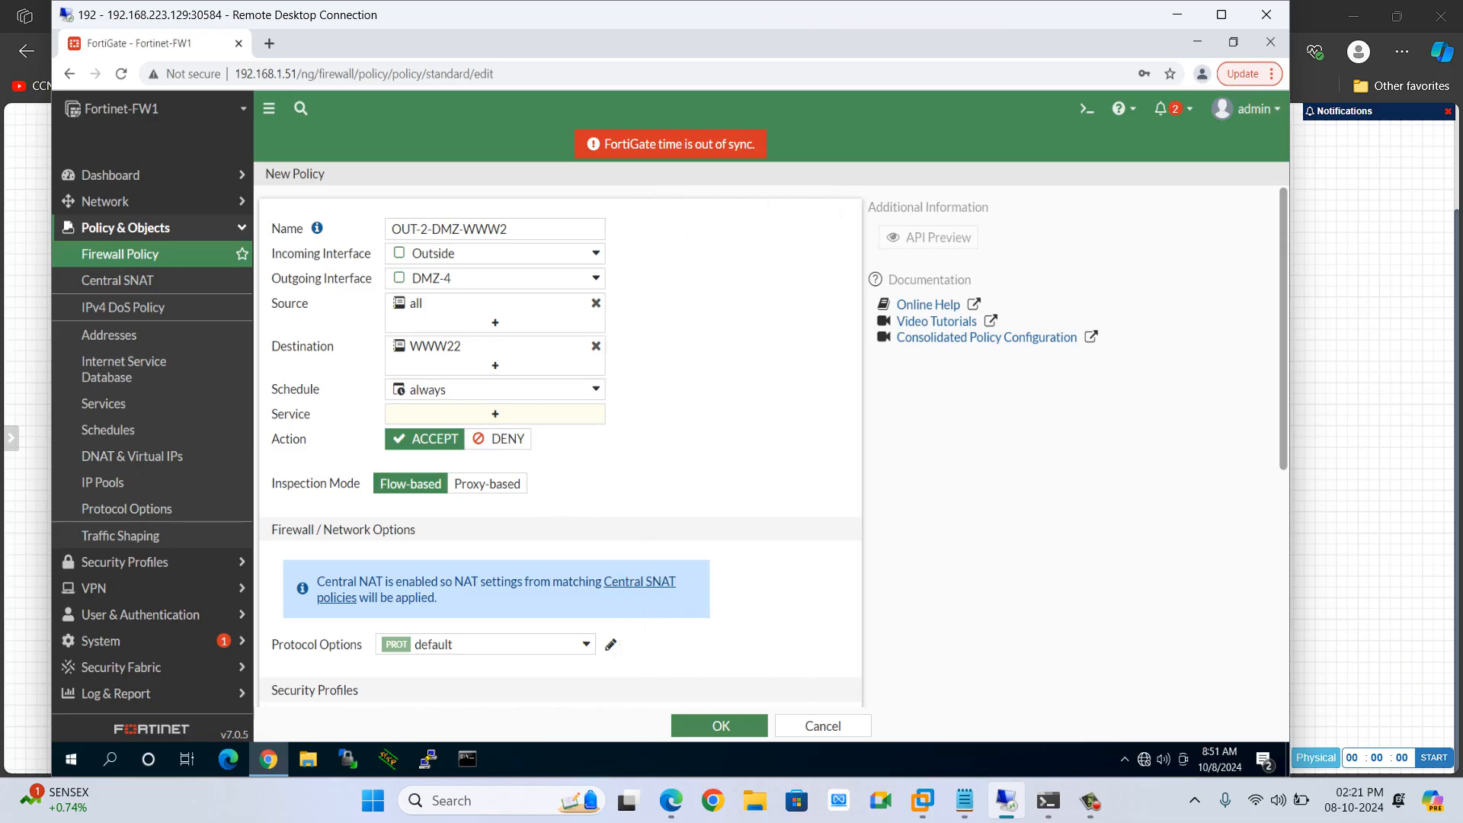
click(496, 414)
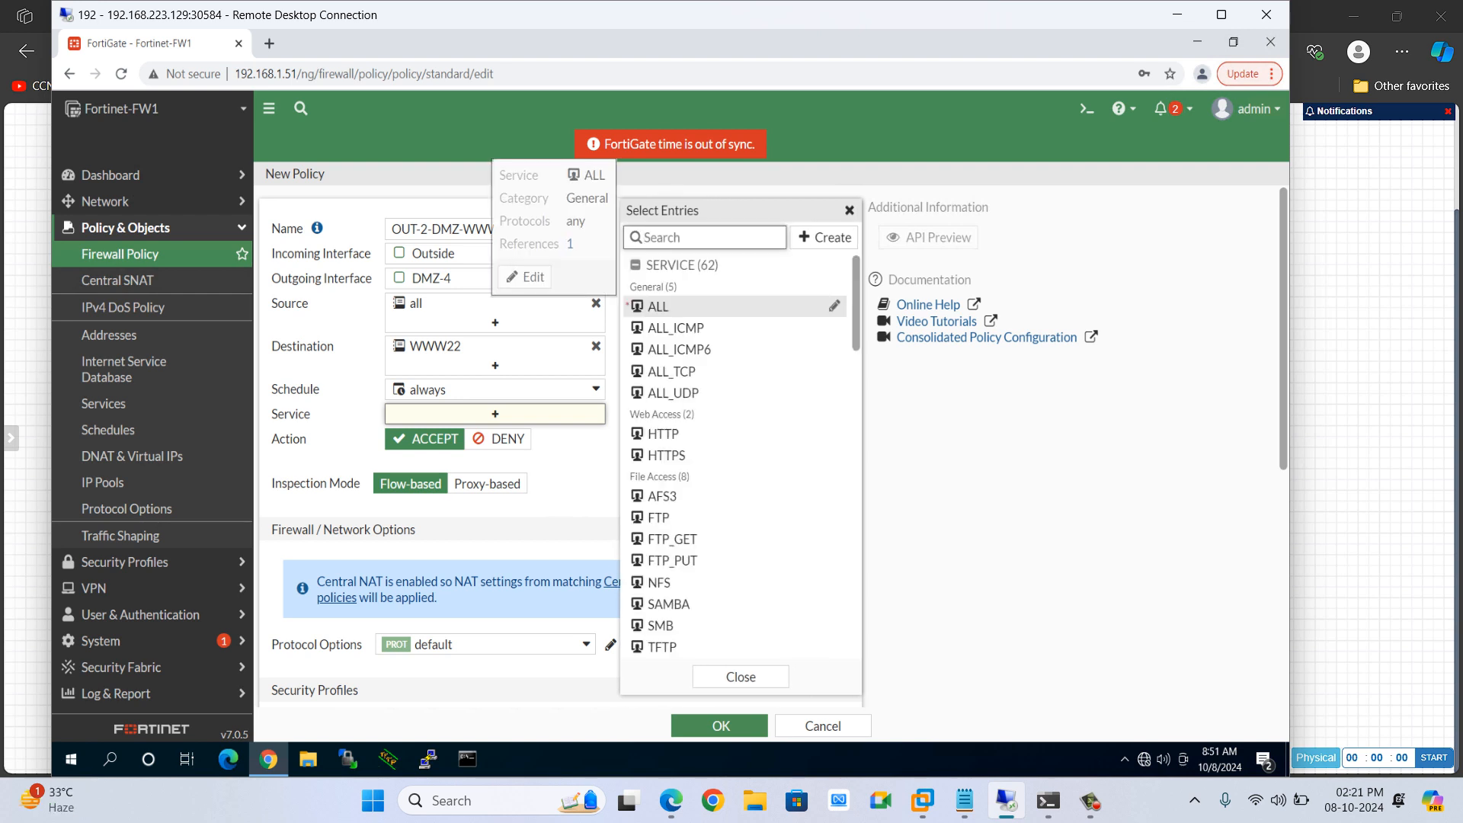
text(ping)
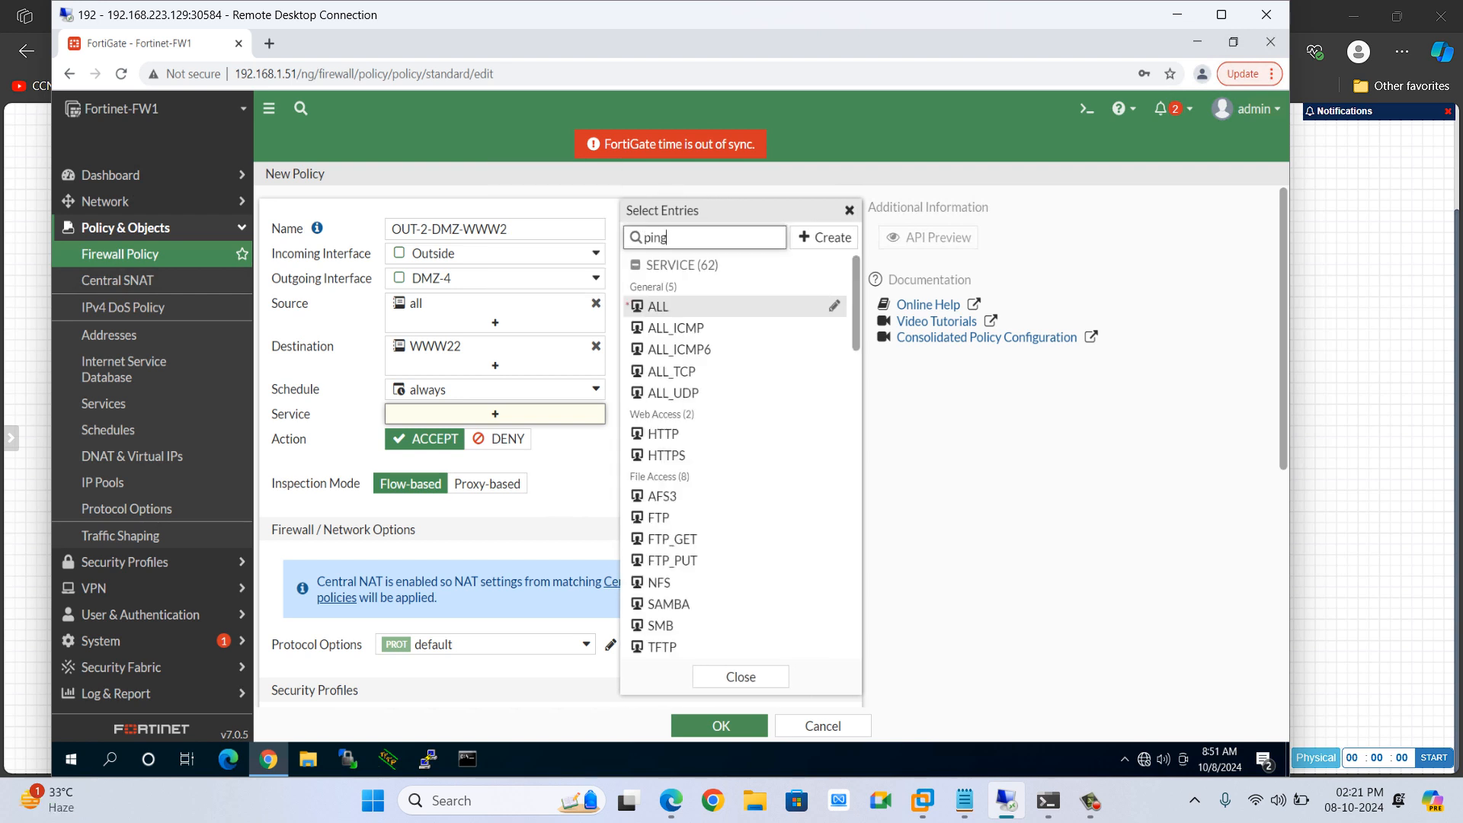
key(BackSpace)
key(BackSpace)
key(BackSpace)
key(BackSpace)
text(htt)
key(Return)
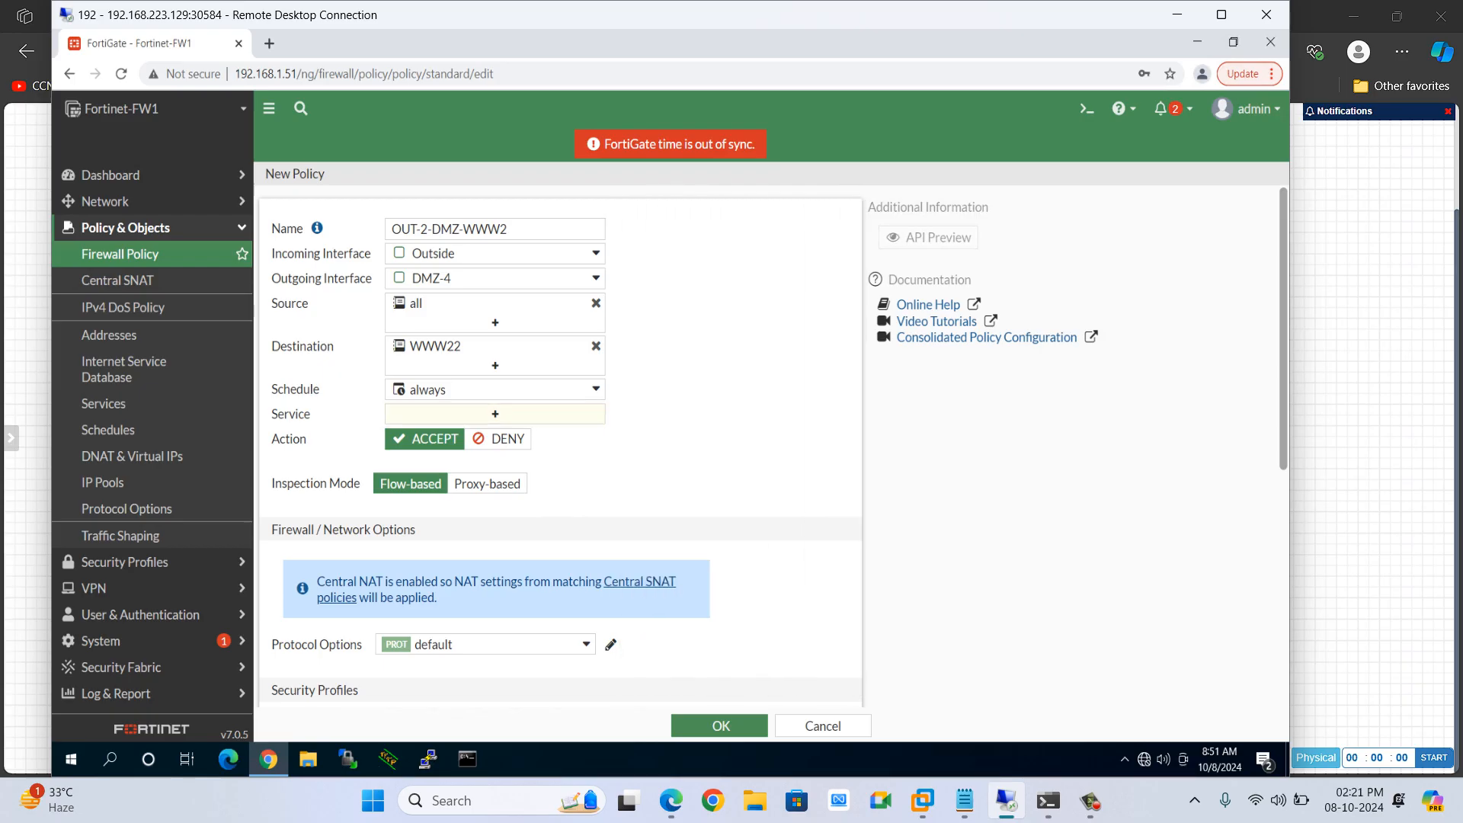
Set the policy's service to TELNET
click(495, 414)
text(teln)
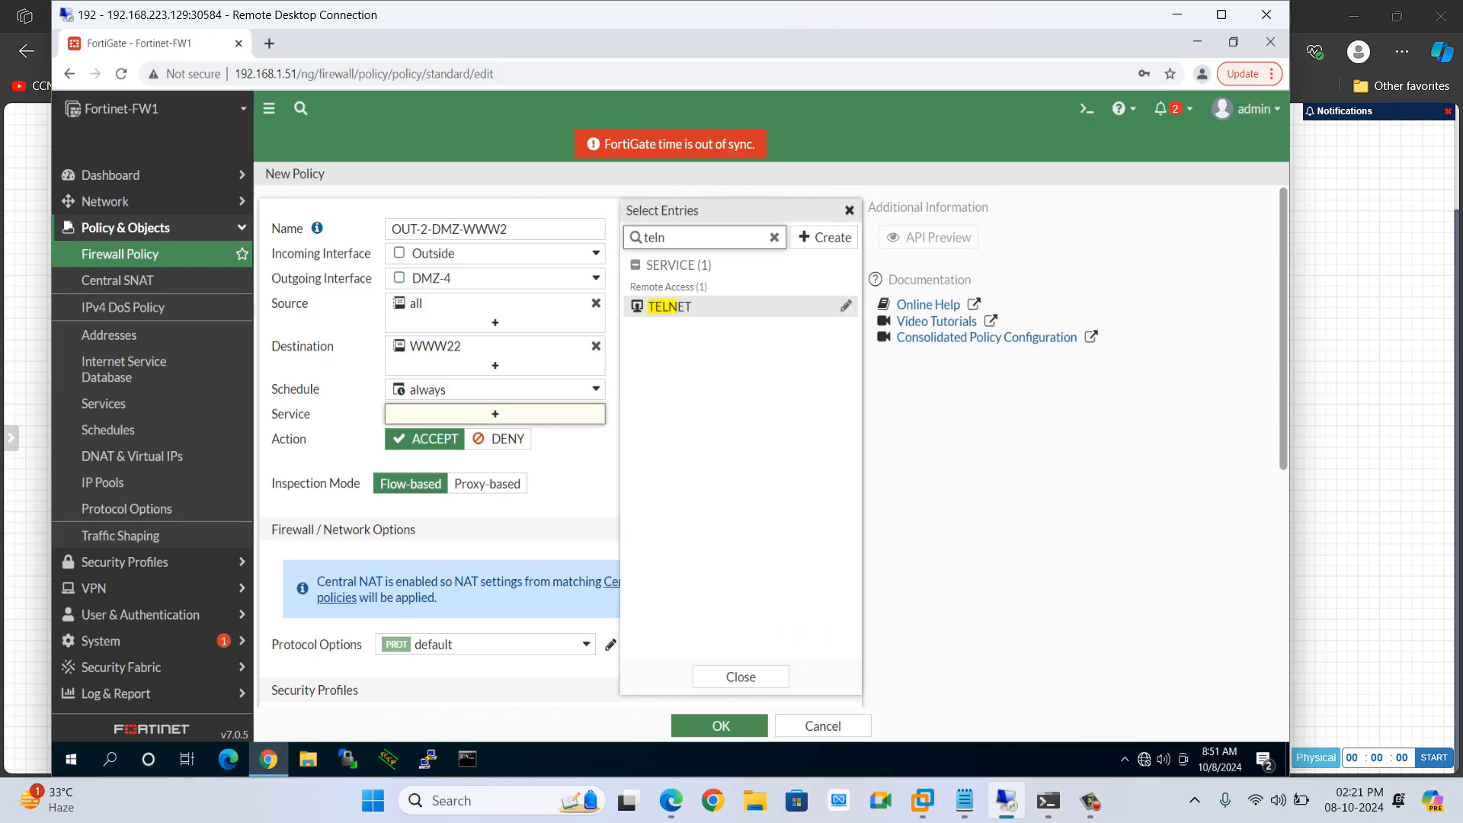
key(Return)
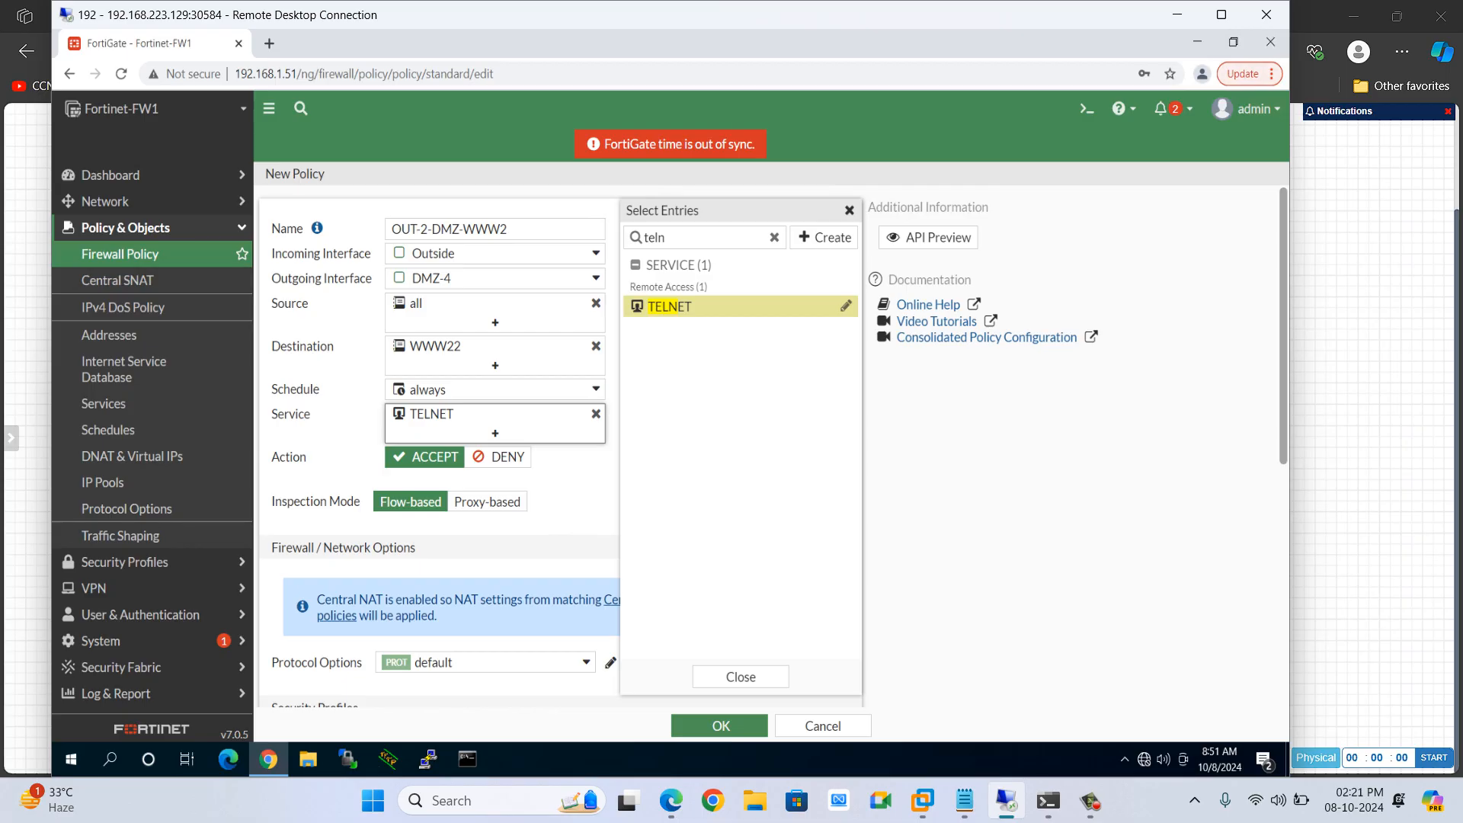
key(Escape)
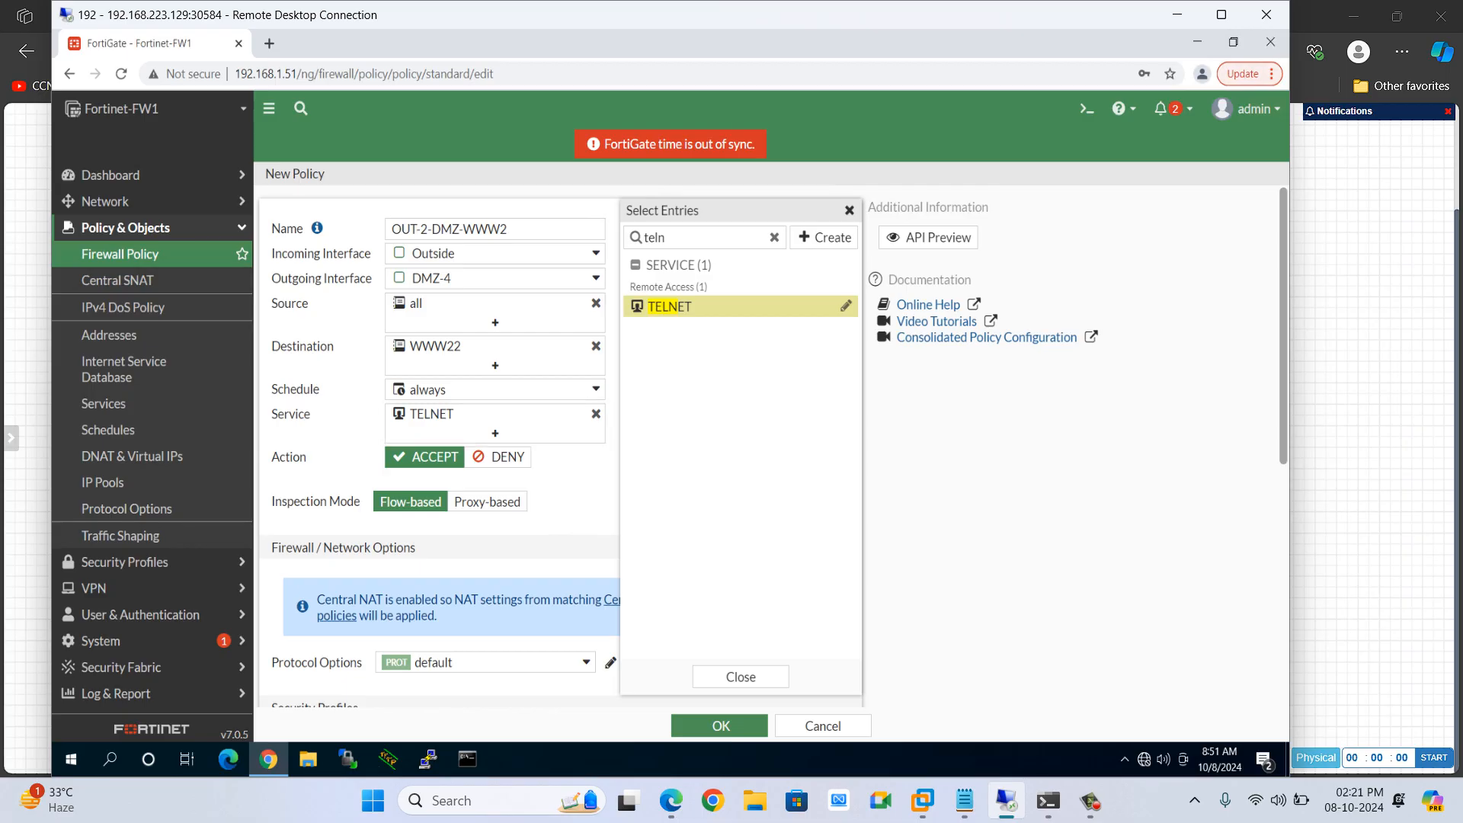
Set allowed-traffic logging to All Sessions and enable logs when sessions start
scroll(560, 447, down, 3)
scroll(560, 447, down, 2)
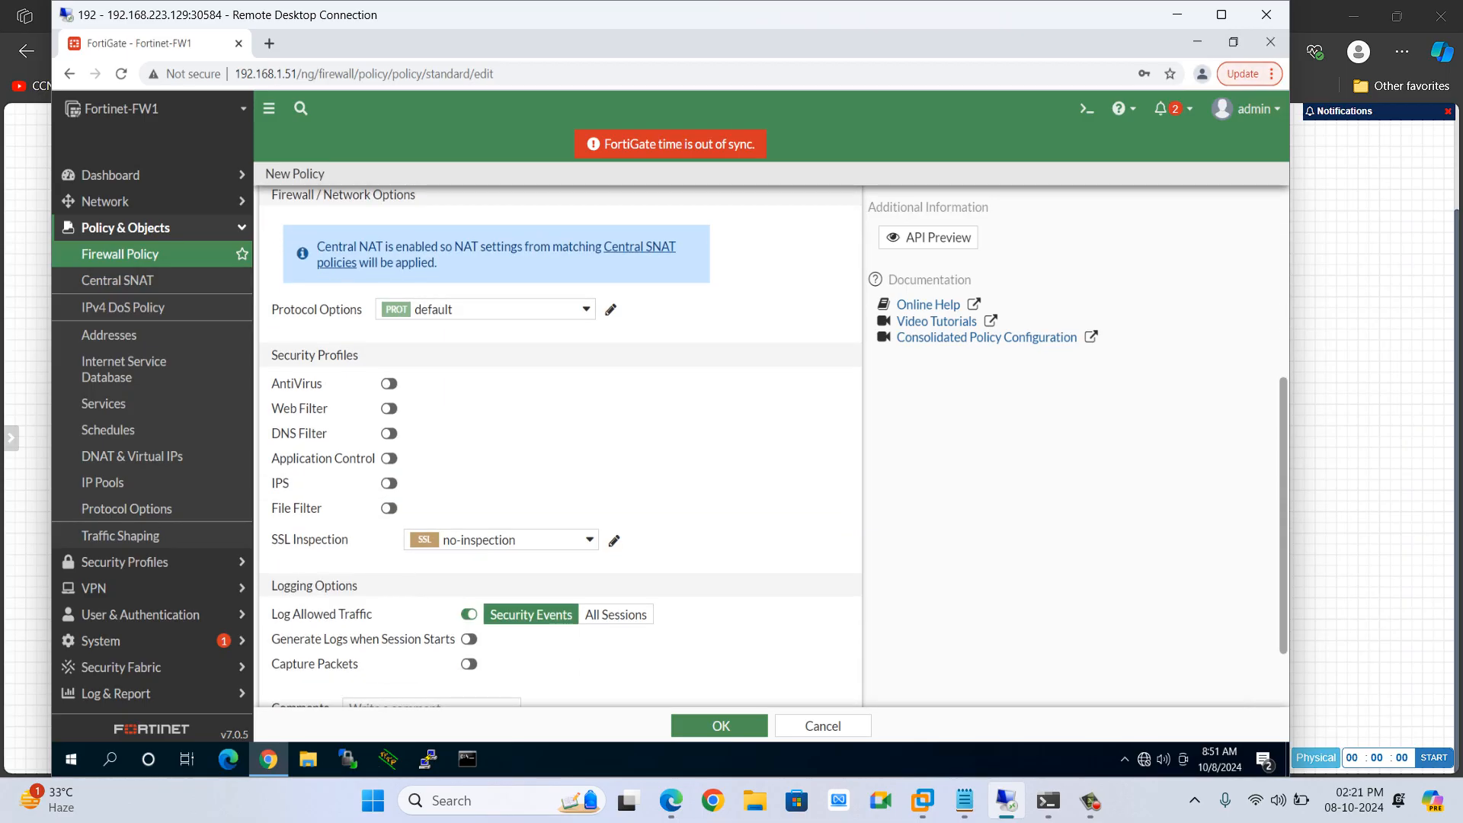
click(616, 616)
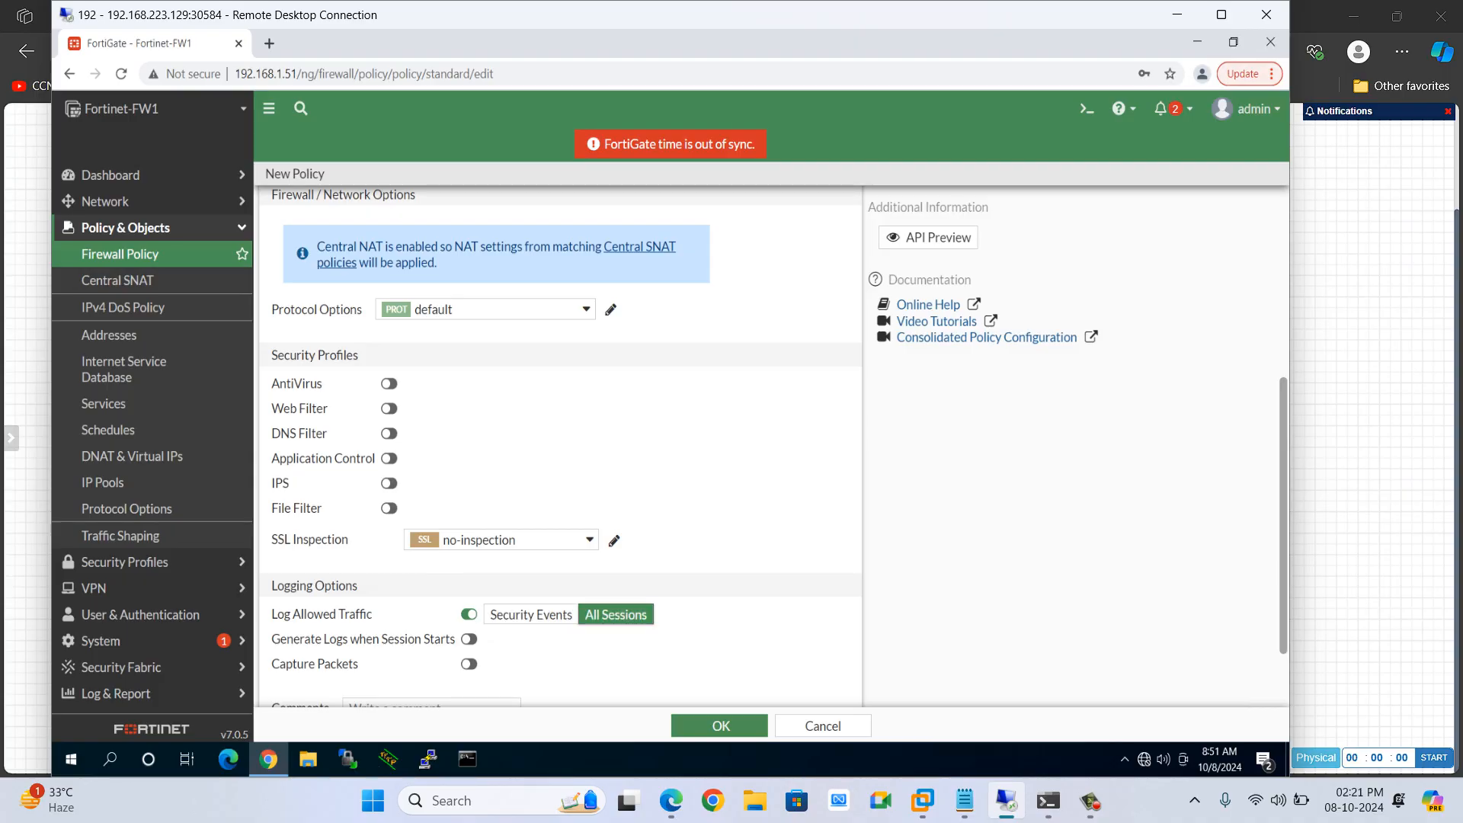
click(468, 639)
Save the new OUT-2-DMZ-WWW2 firewall policy
scroll(469, 640, down, 1)
scroll(469, 639, up, 6)
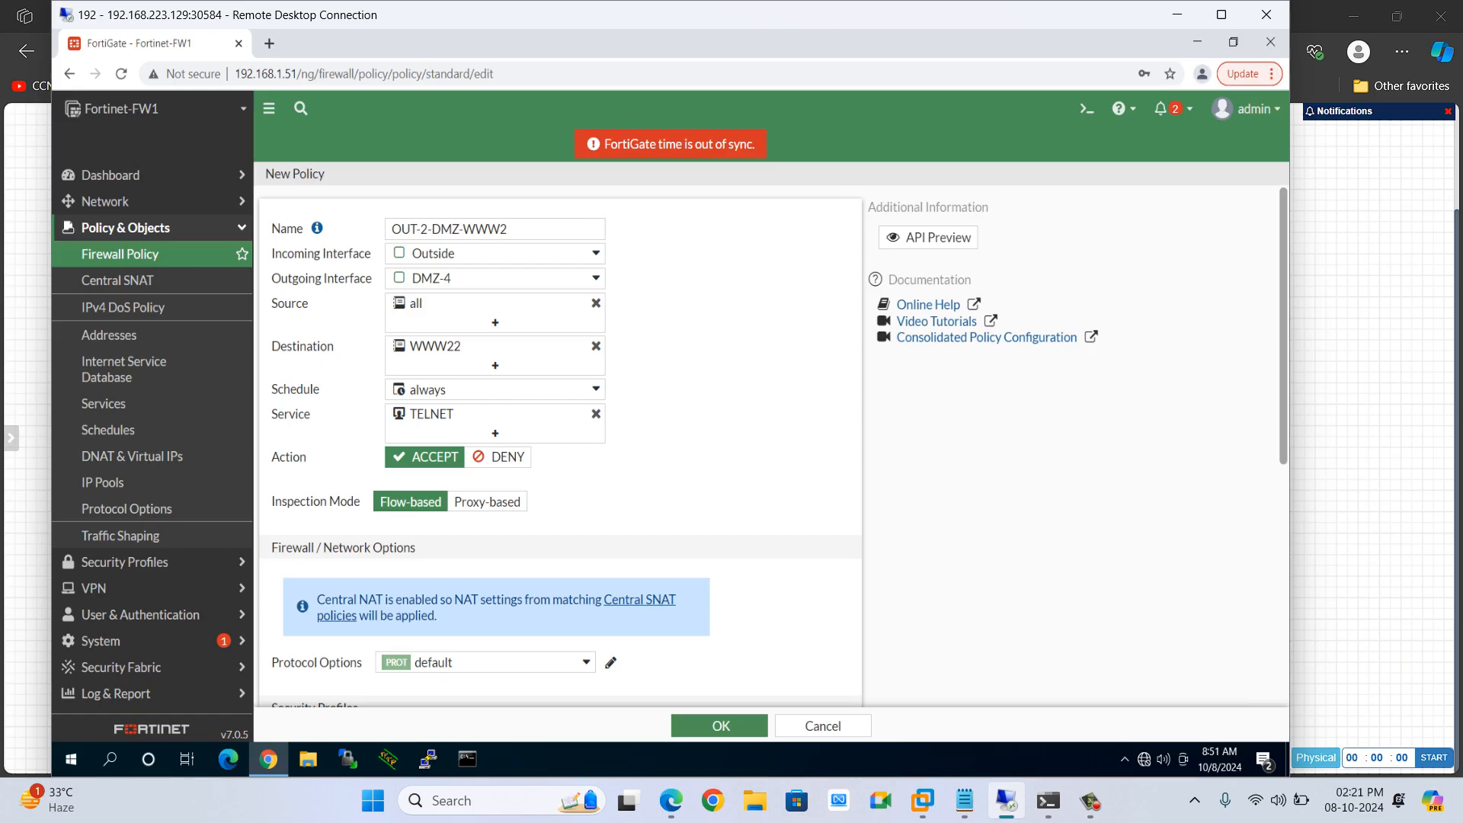
mouse_move(585, 253)
scroll(560, 442, down, 6)
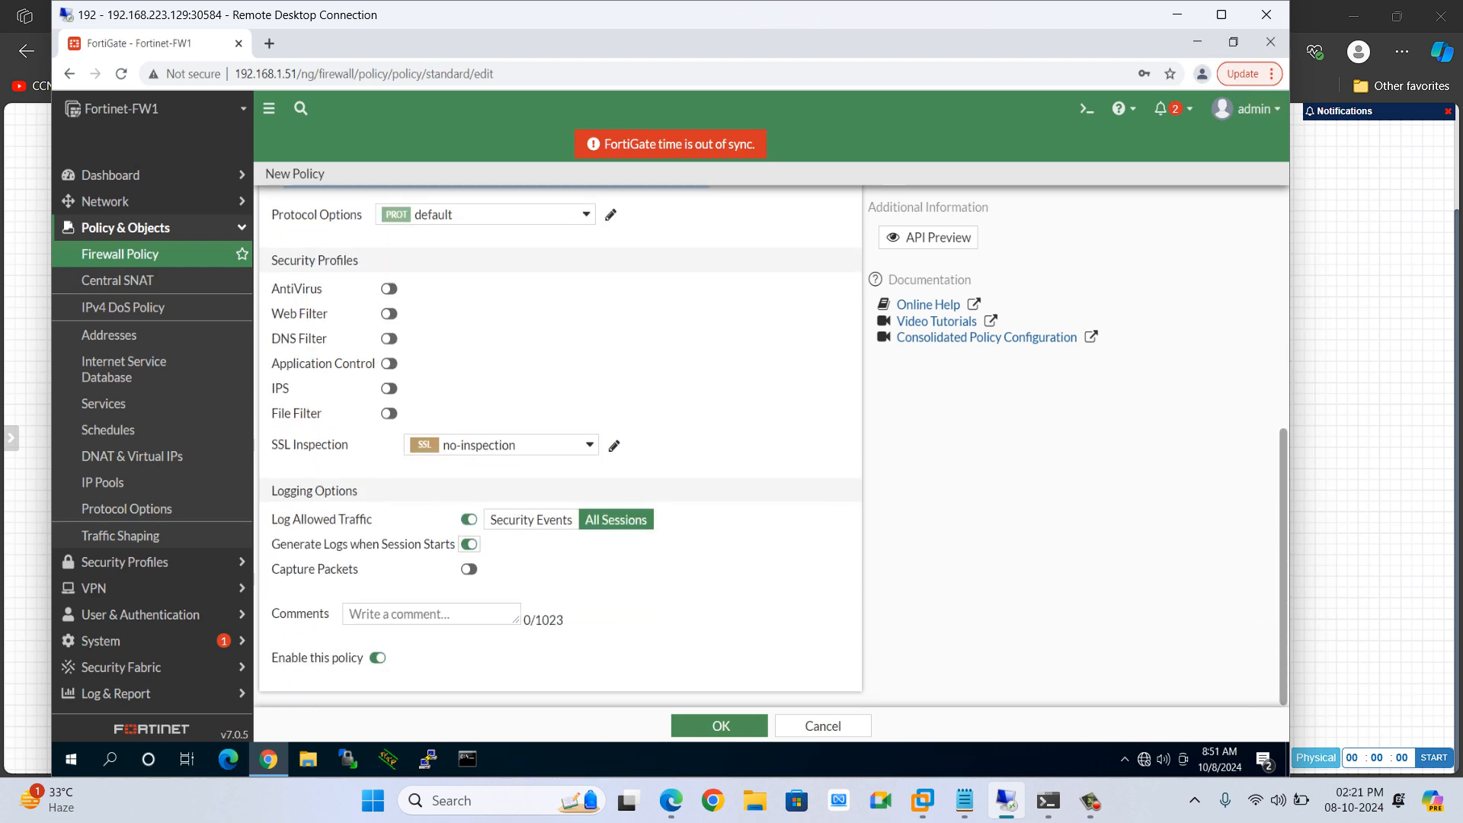
scroll(560, 442, up, 5)
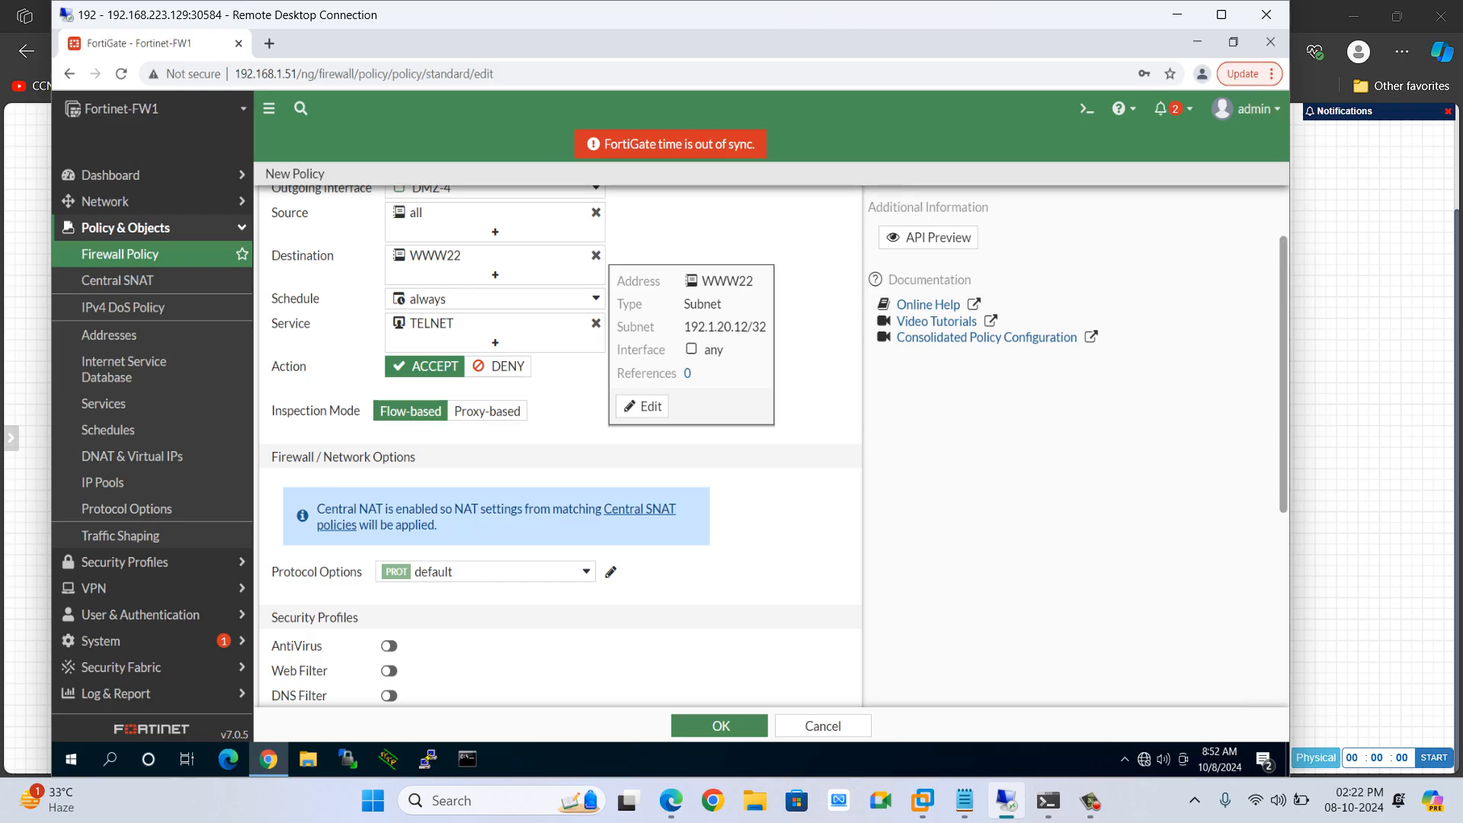
click(719, 726)
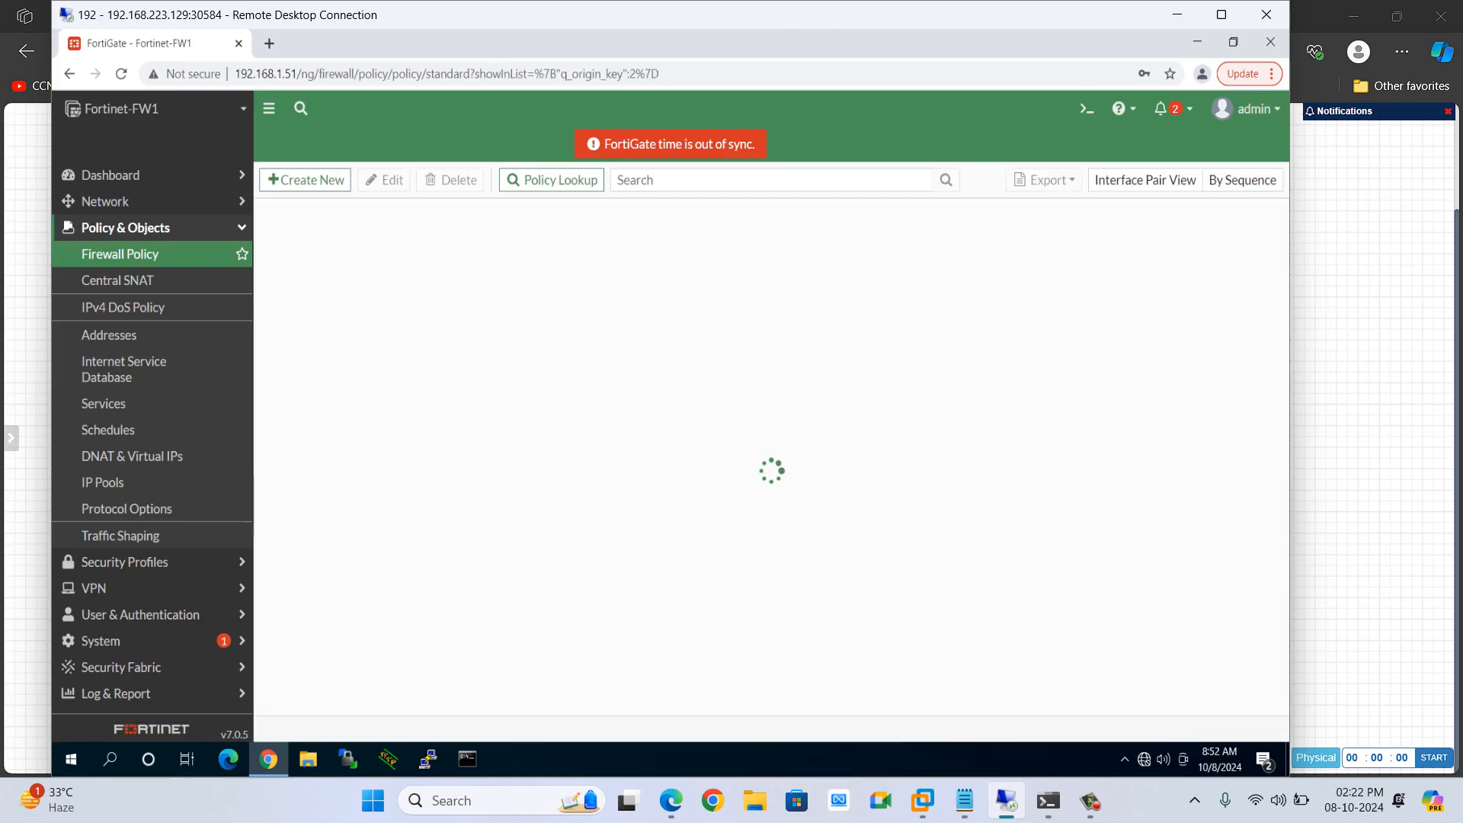
Open the console of router R2 from the lab topology
click(1177, 14)
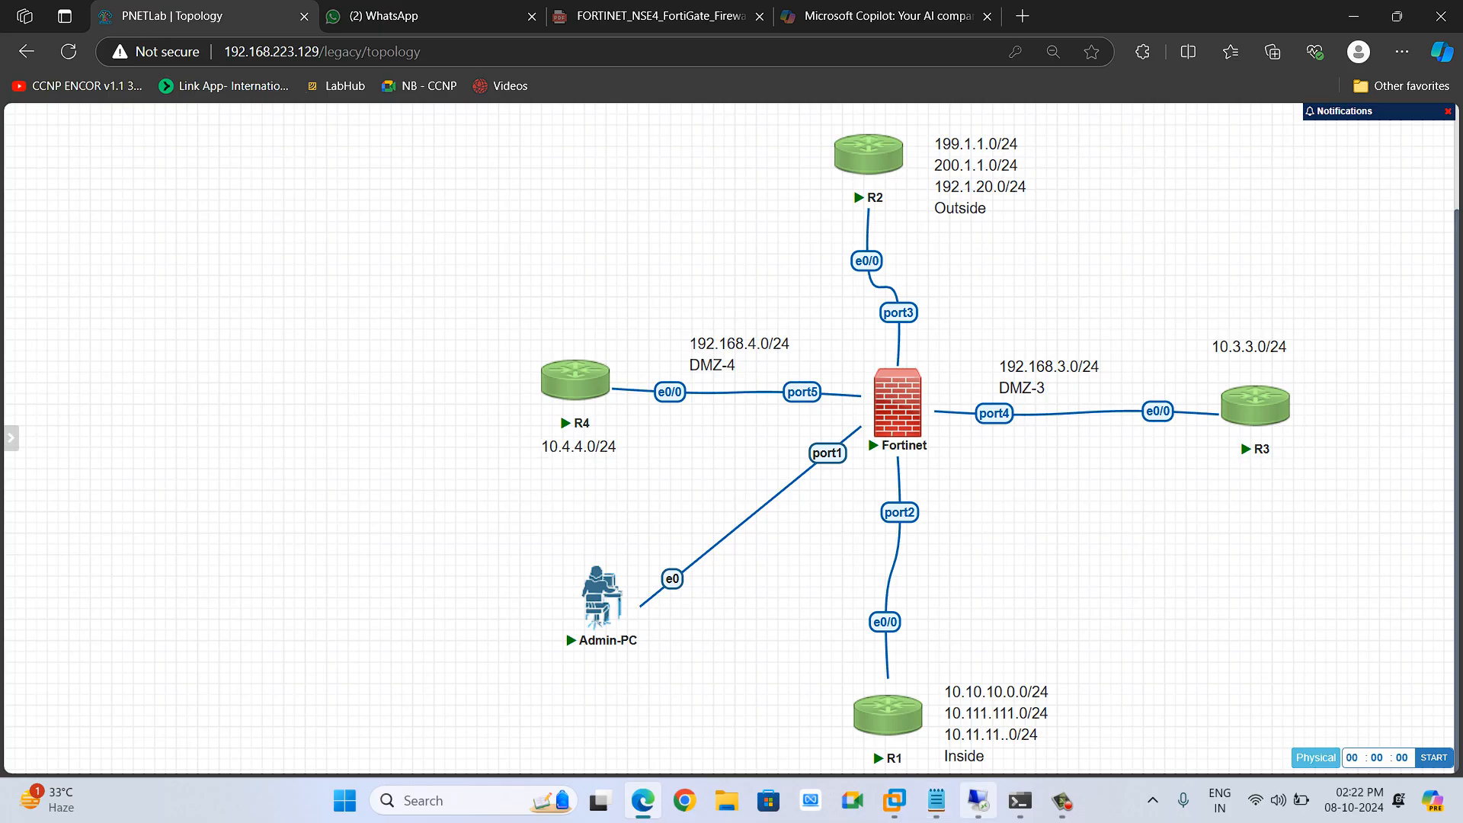
mouse_move(936, 801)
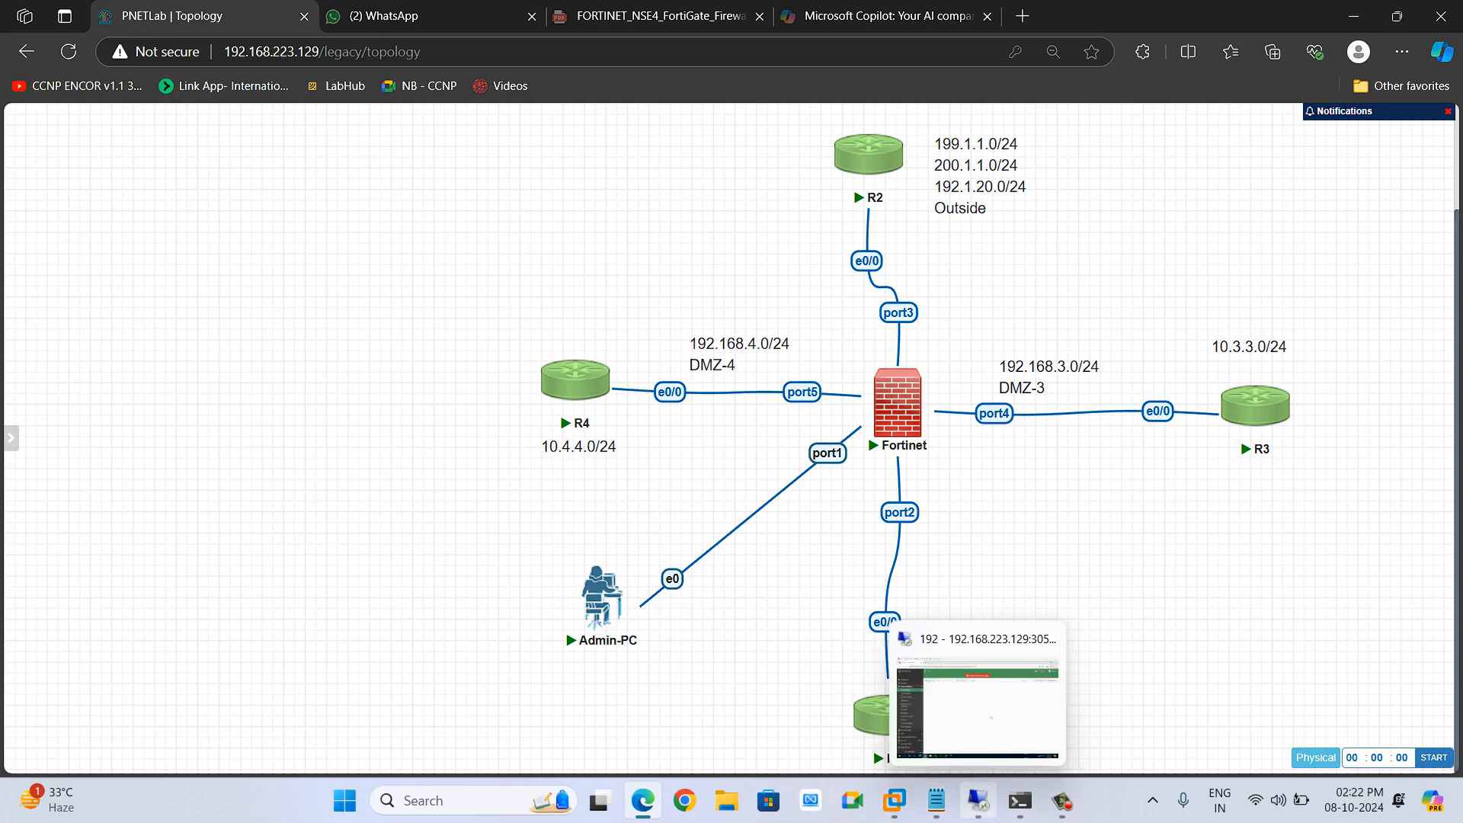
click(871, 155)
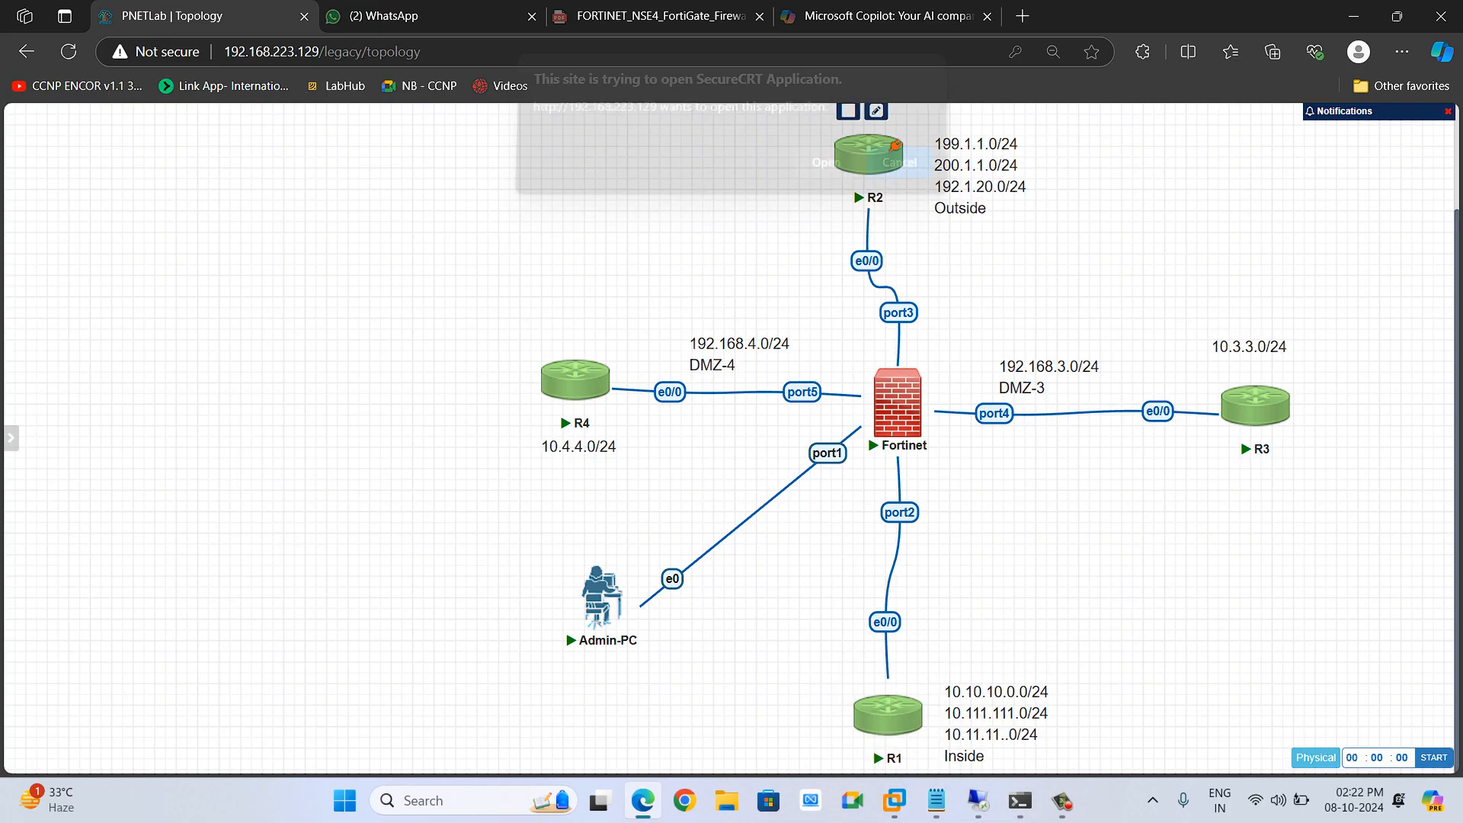
click(825, 175)
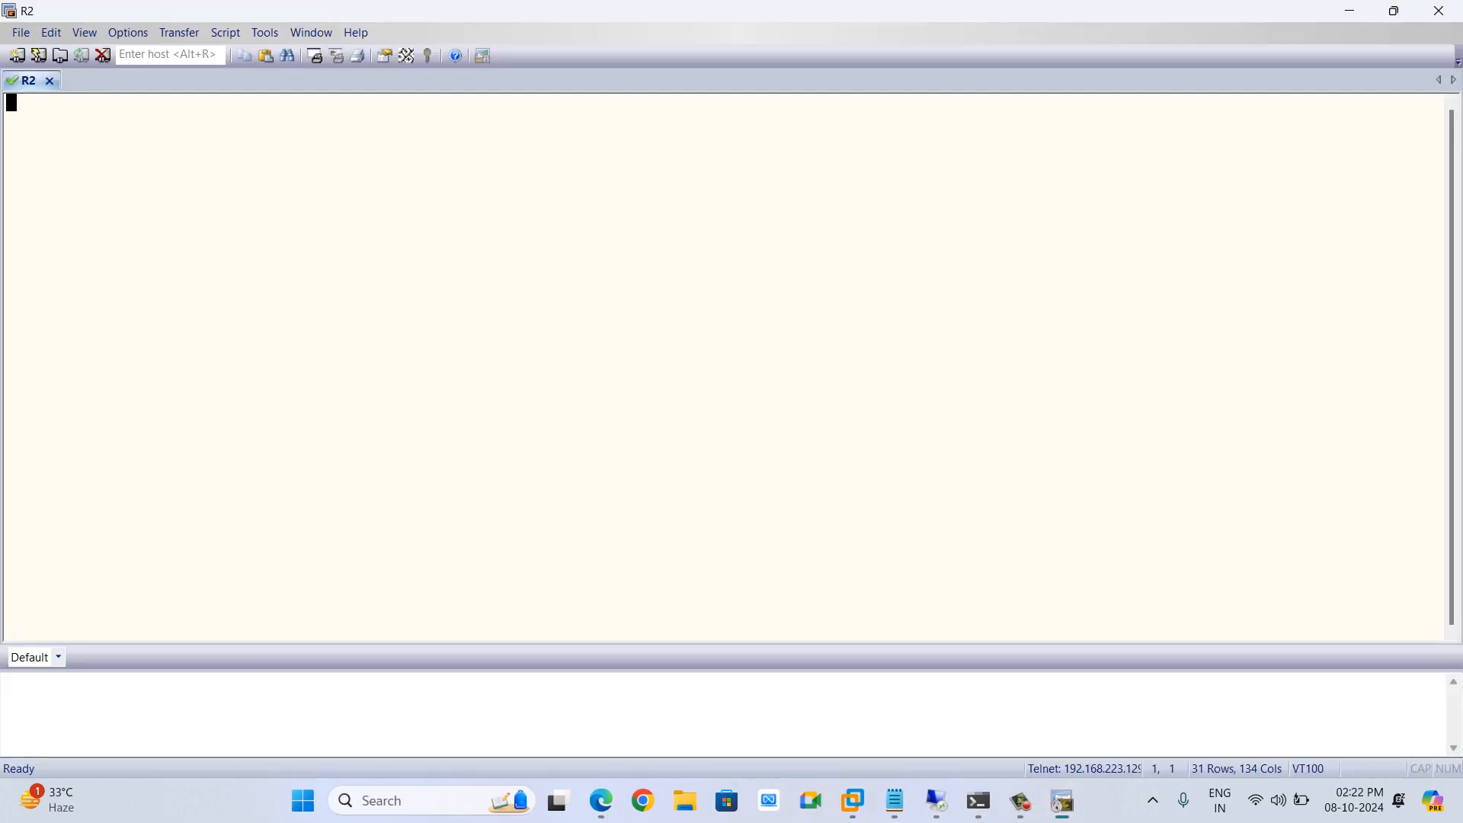
Telnet from R2 to 192.1.20.12 to test access through the firewall
key(Return)
key(Return)
key(Return)
key(Return)
key(Return)
text(teln)
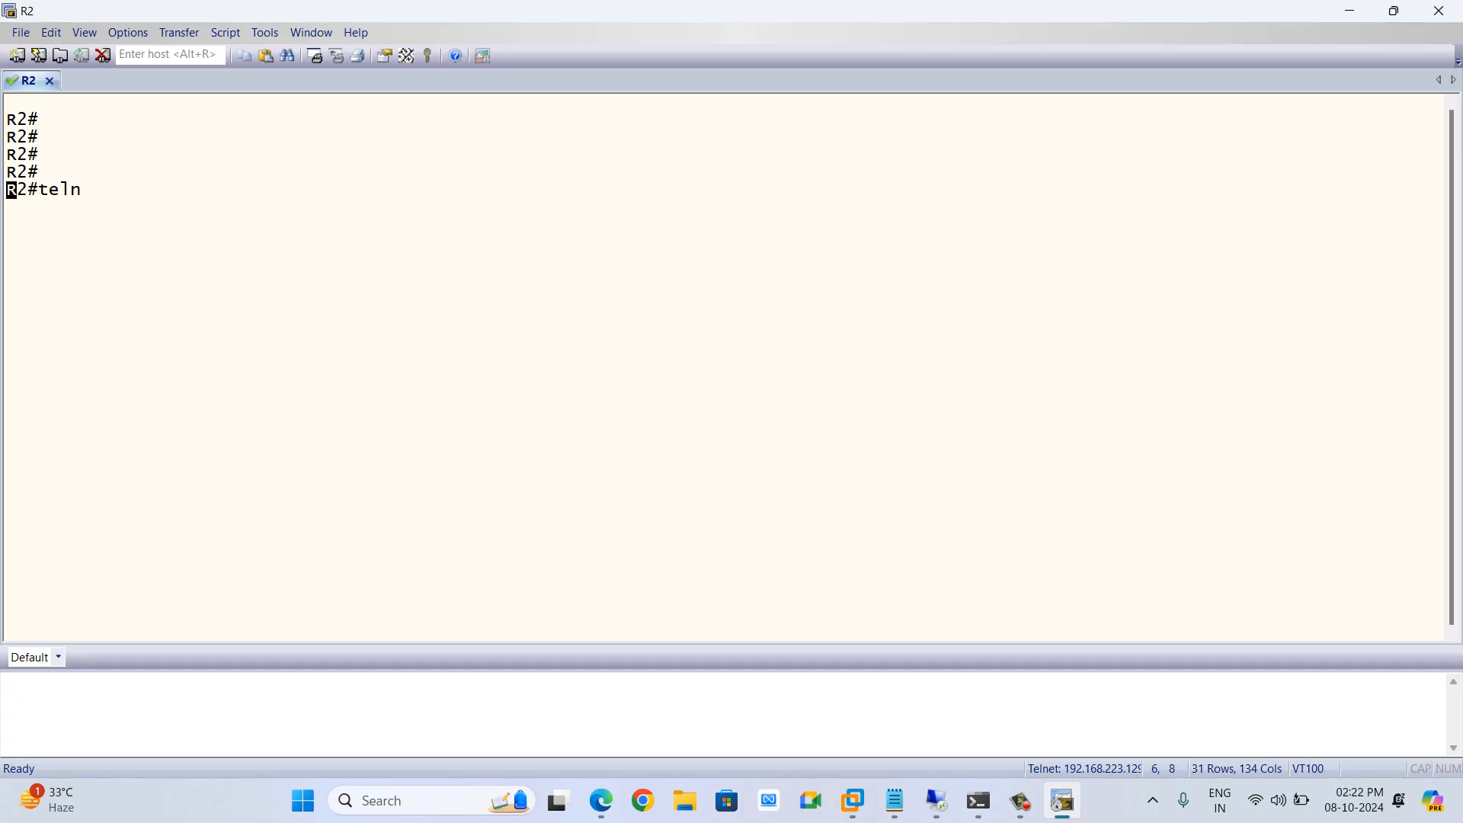
key(Tab)
text(192.1.20.12)
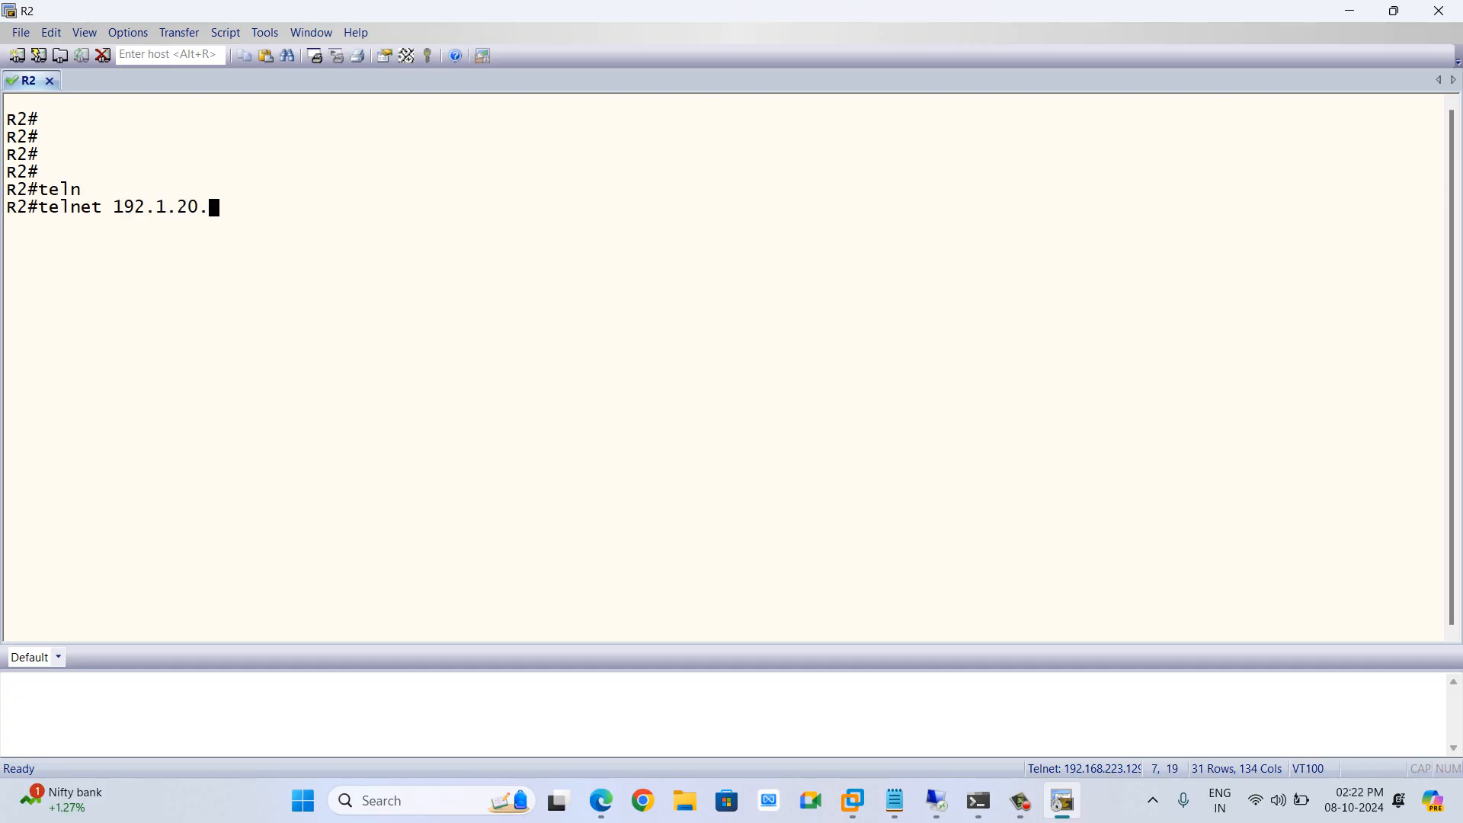
key(Return)
Return to the FortiGate and open the DNAT & Virtual IPs list to review the virtual IPs
key(alt+Tab)
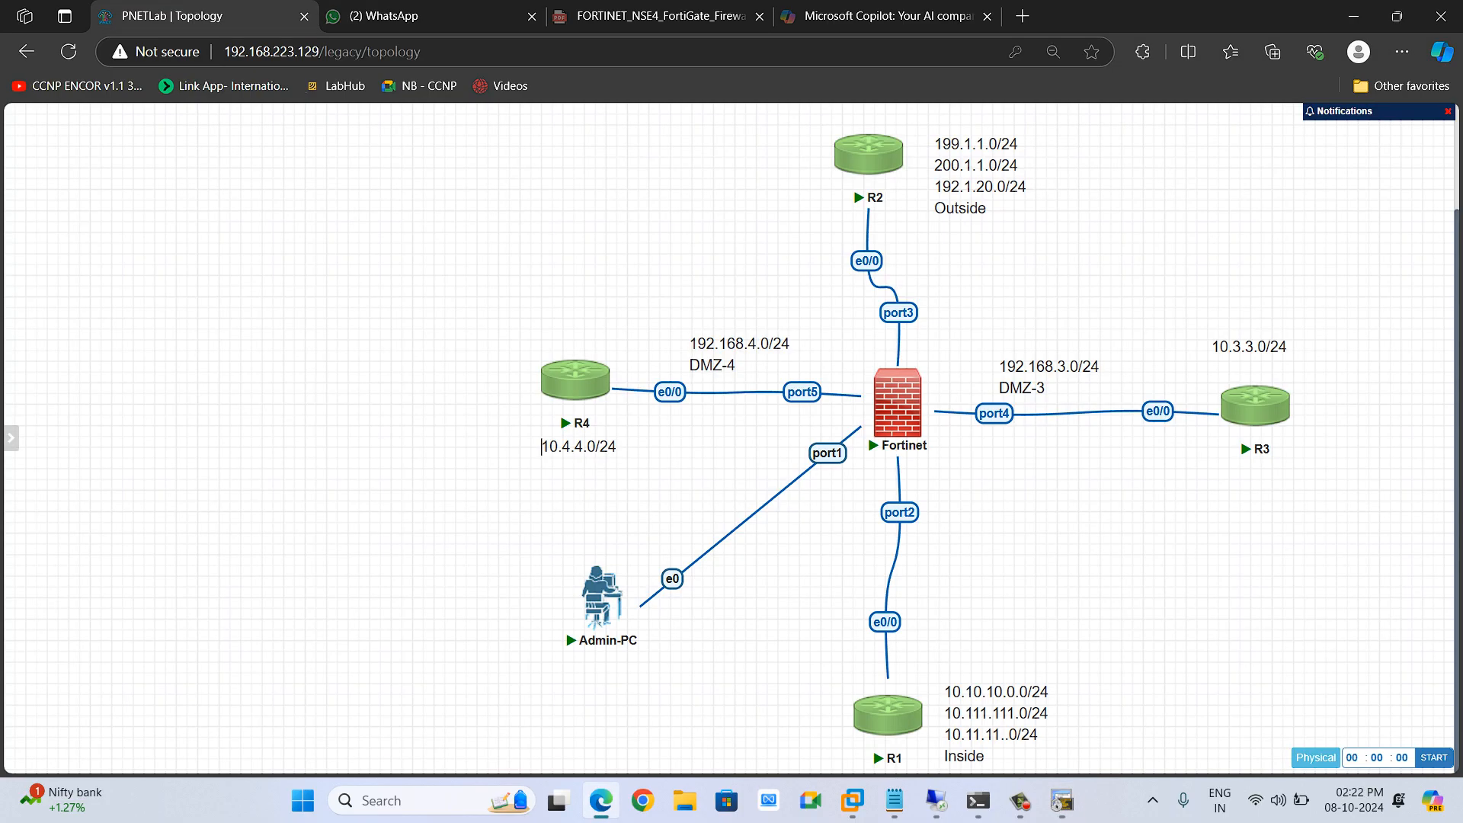
key(alt+Tab)
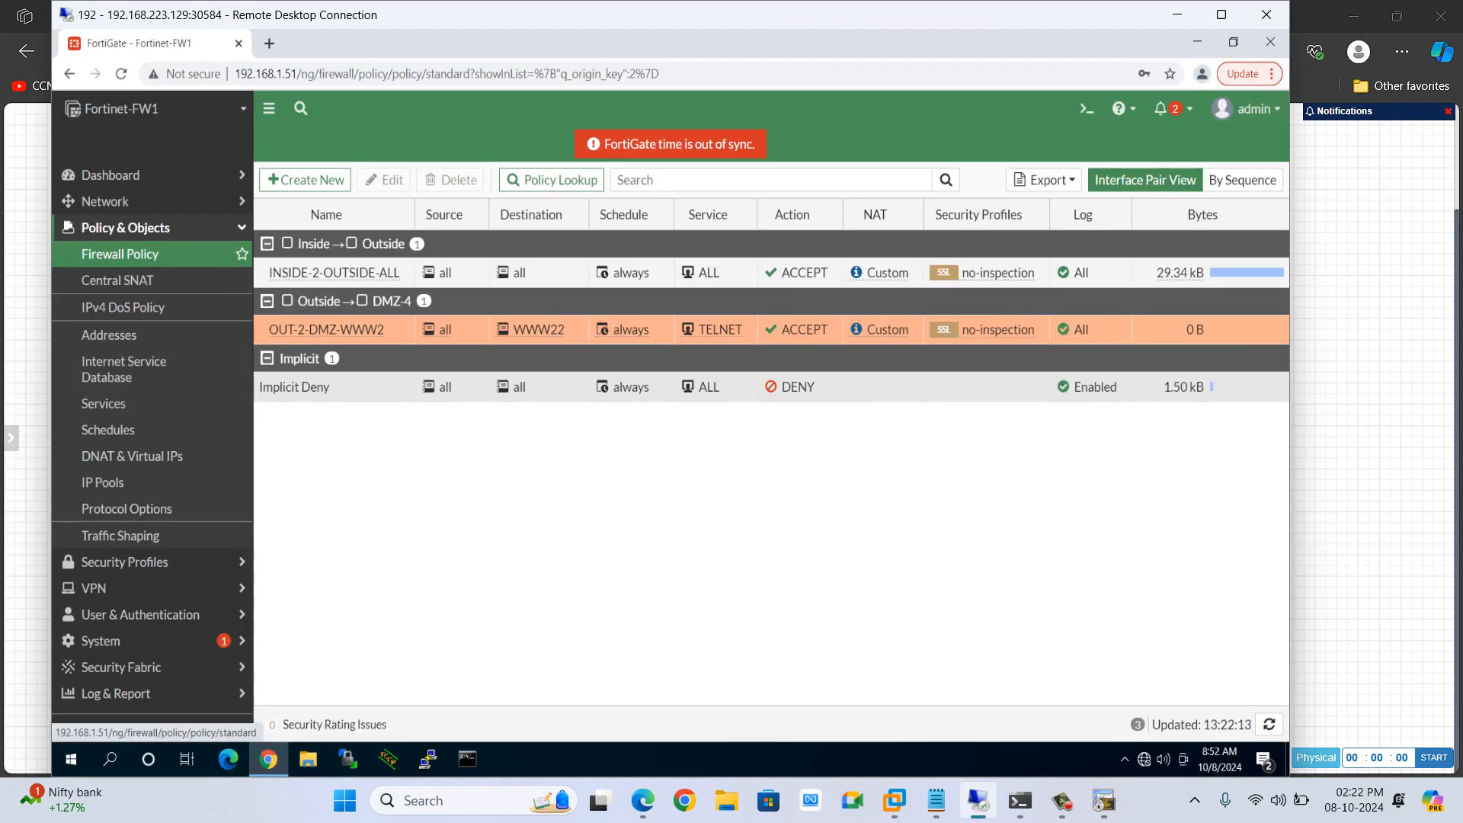
click(126, 228)
click(126, 228)
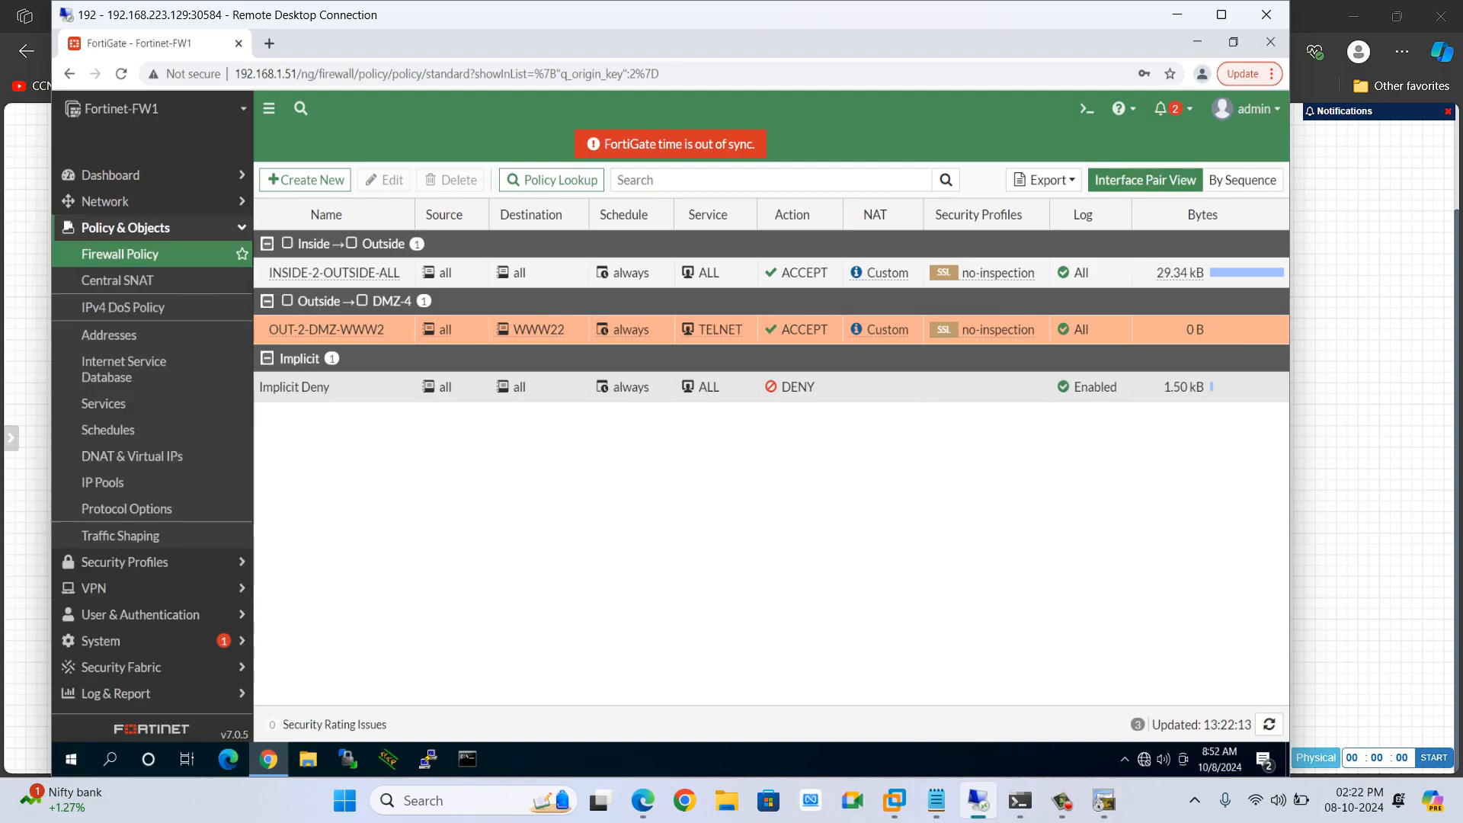
click(131, 456)
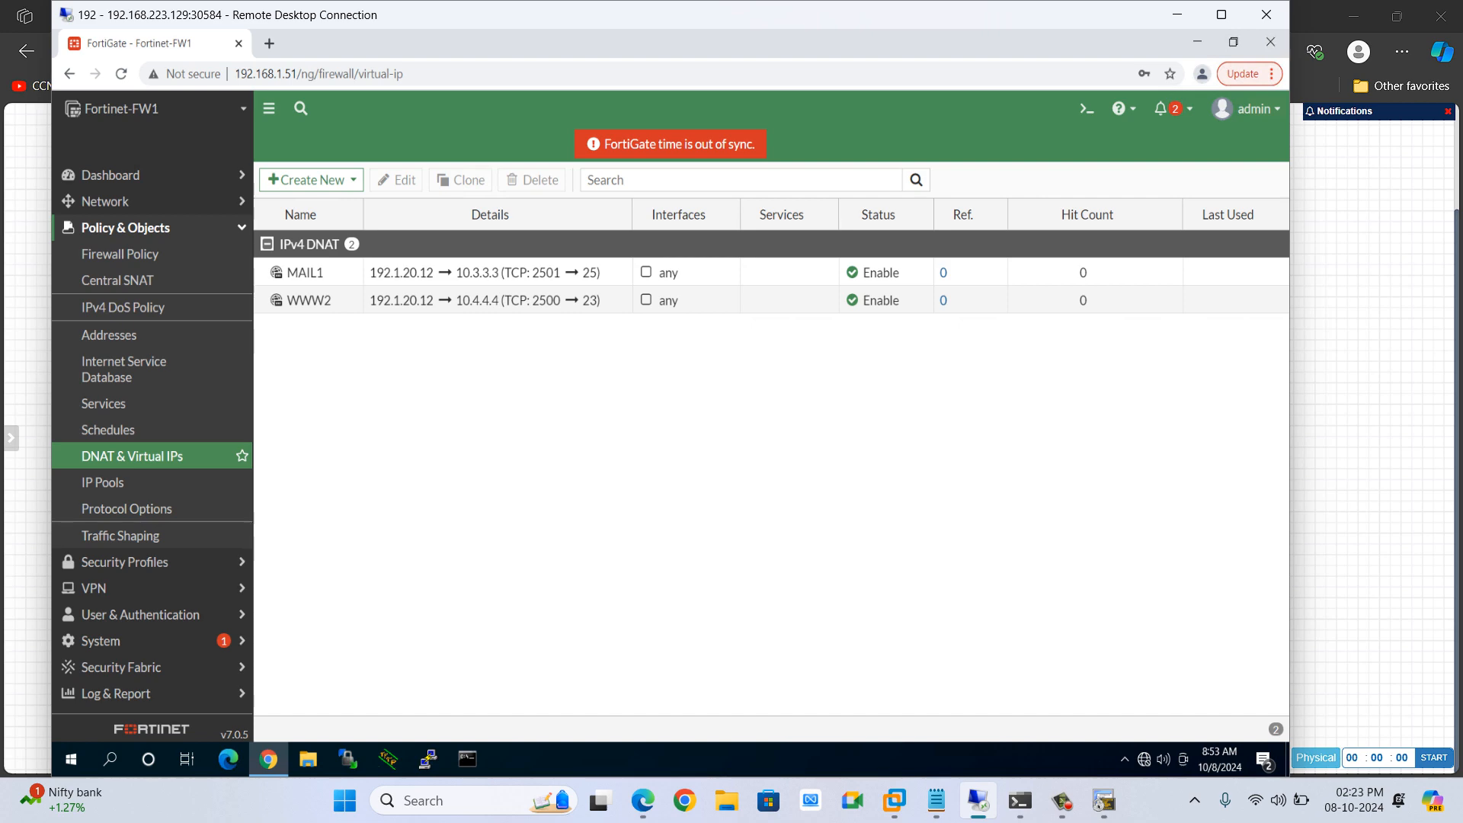
Telnet from R2 to 192.1.20.12 on port 2500
key(alt+Tab)
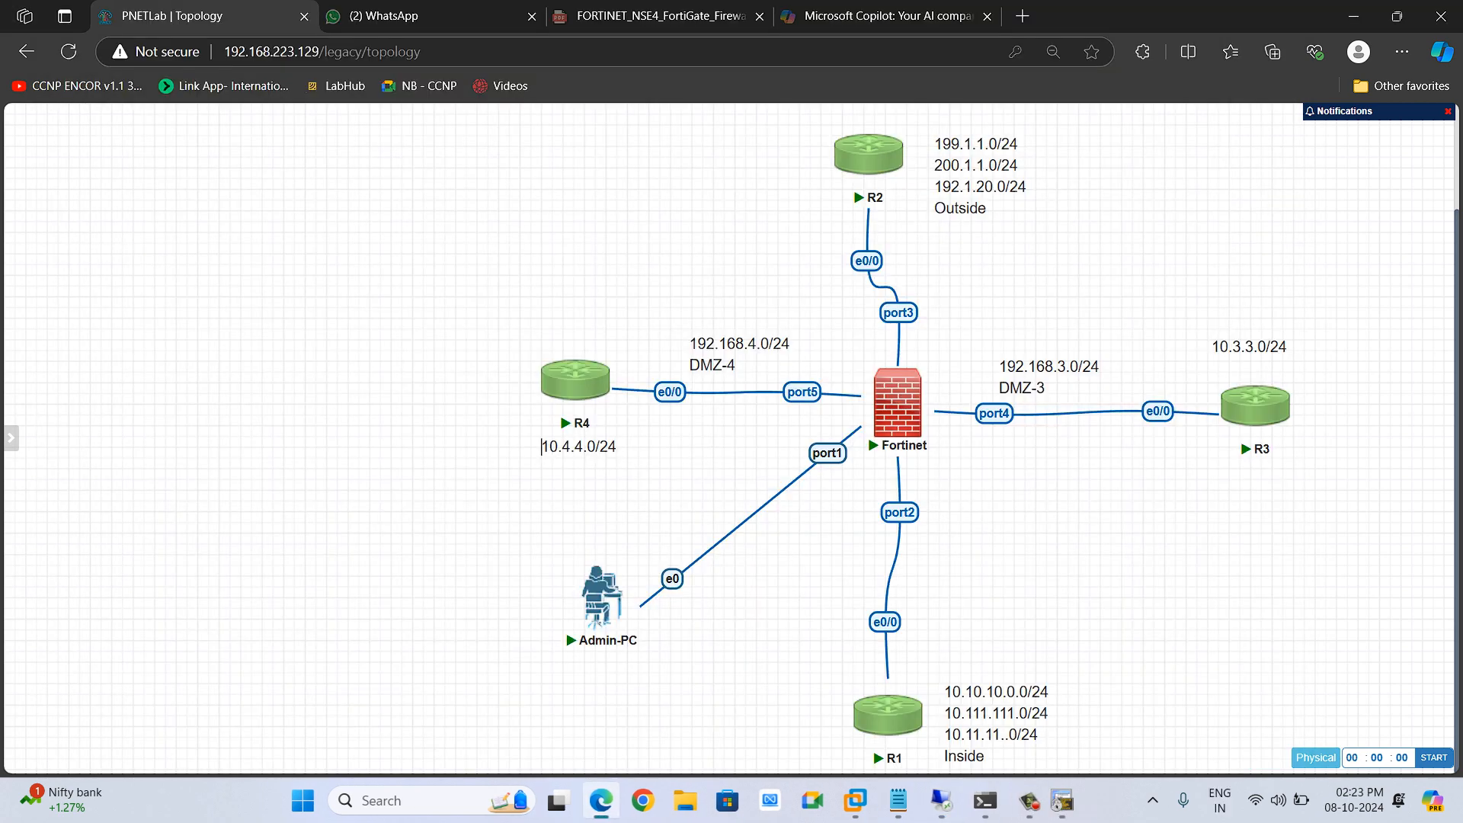
key(alt+Tab)
key(alt+Tab)
key(Up)
text(2)
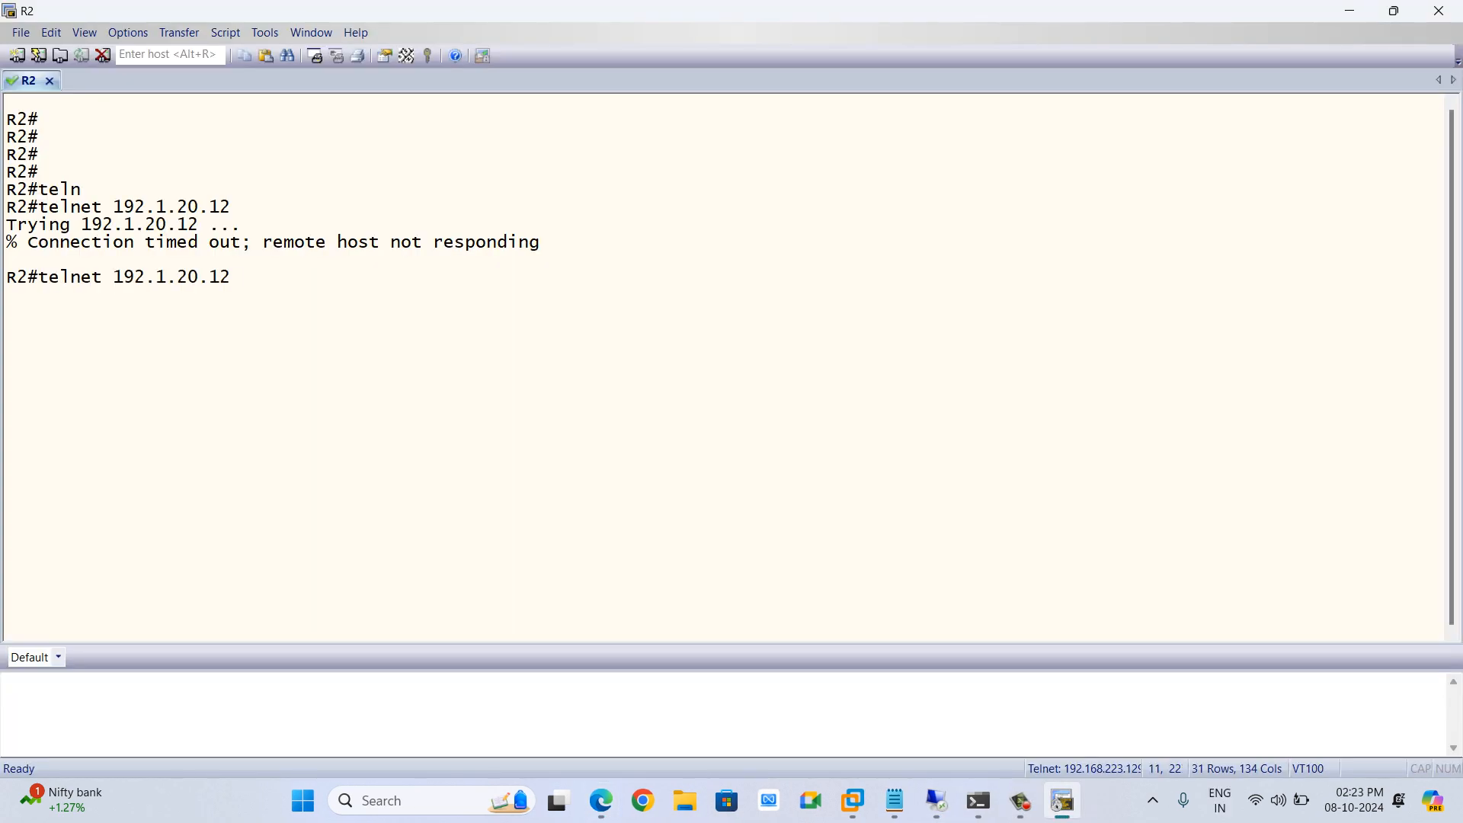
text(500)
key(Return)
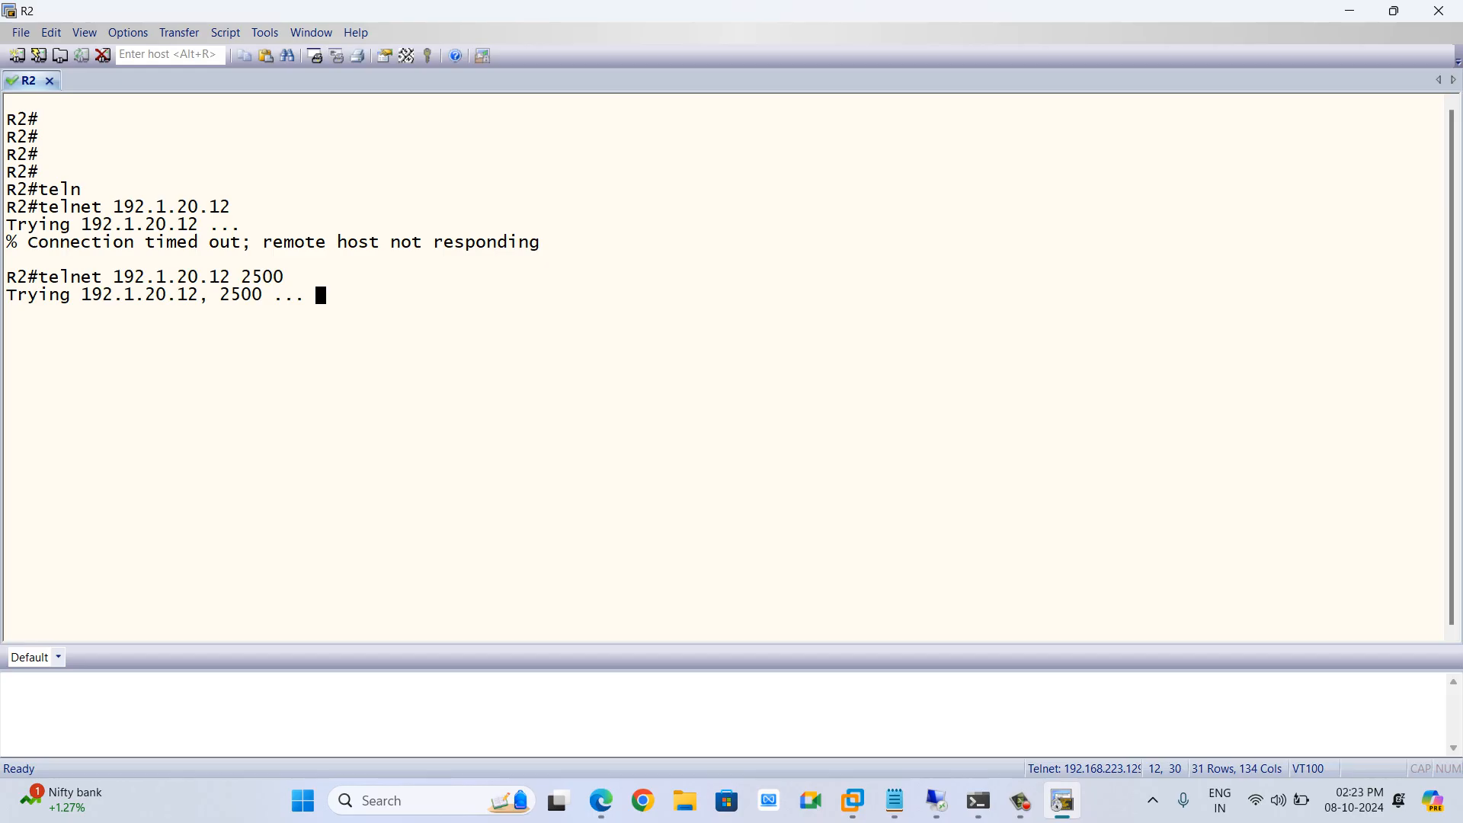
Repeat the telnet from R2 to 192.1.20.12 on port 2500 twice
key(alt+Tab)
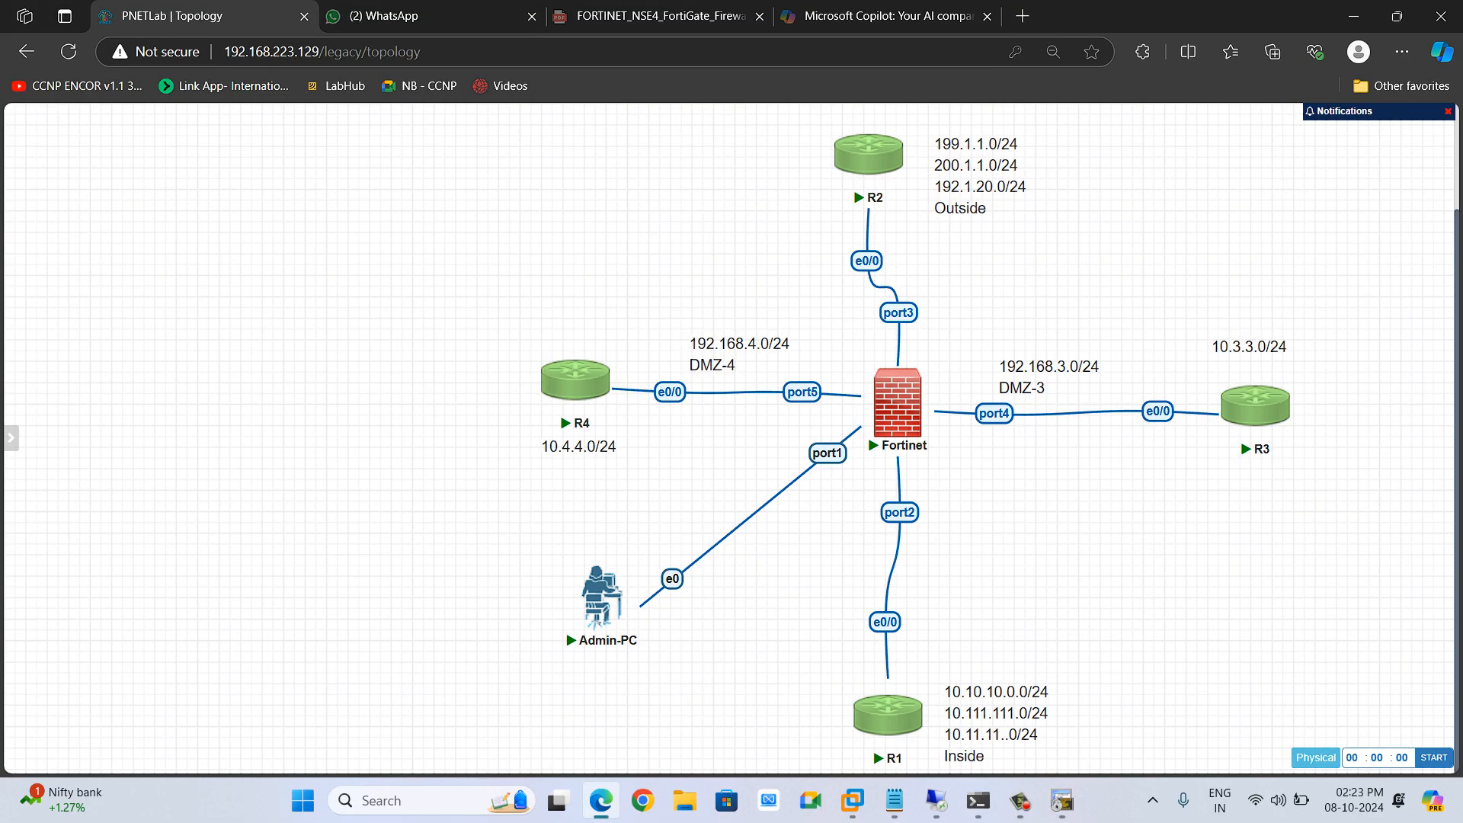
key(alt+Tab)
key(alt+Tab)
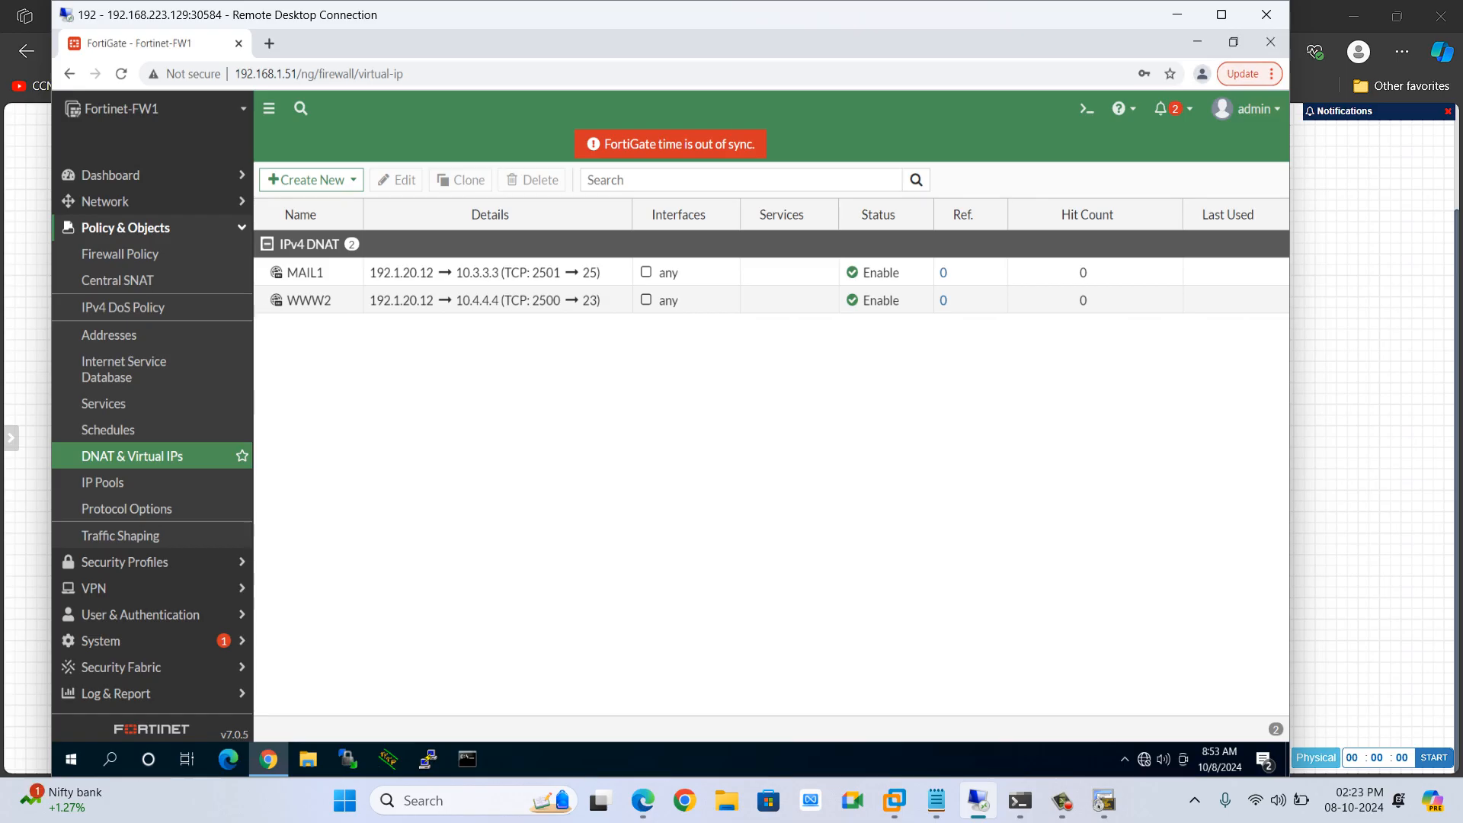
key(alt+Tab)
key(alt+Tab)
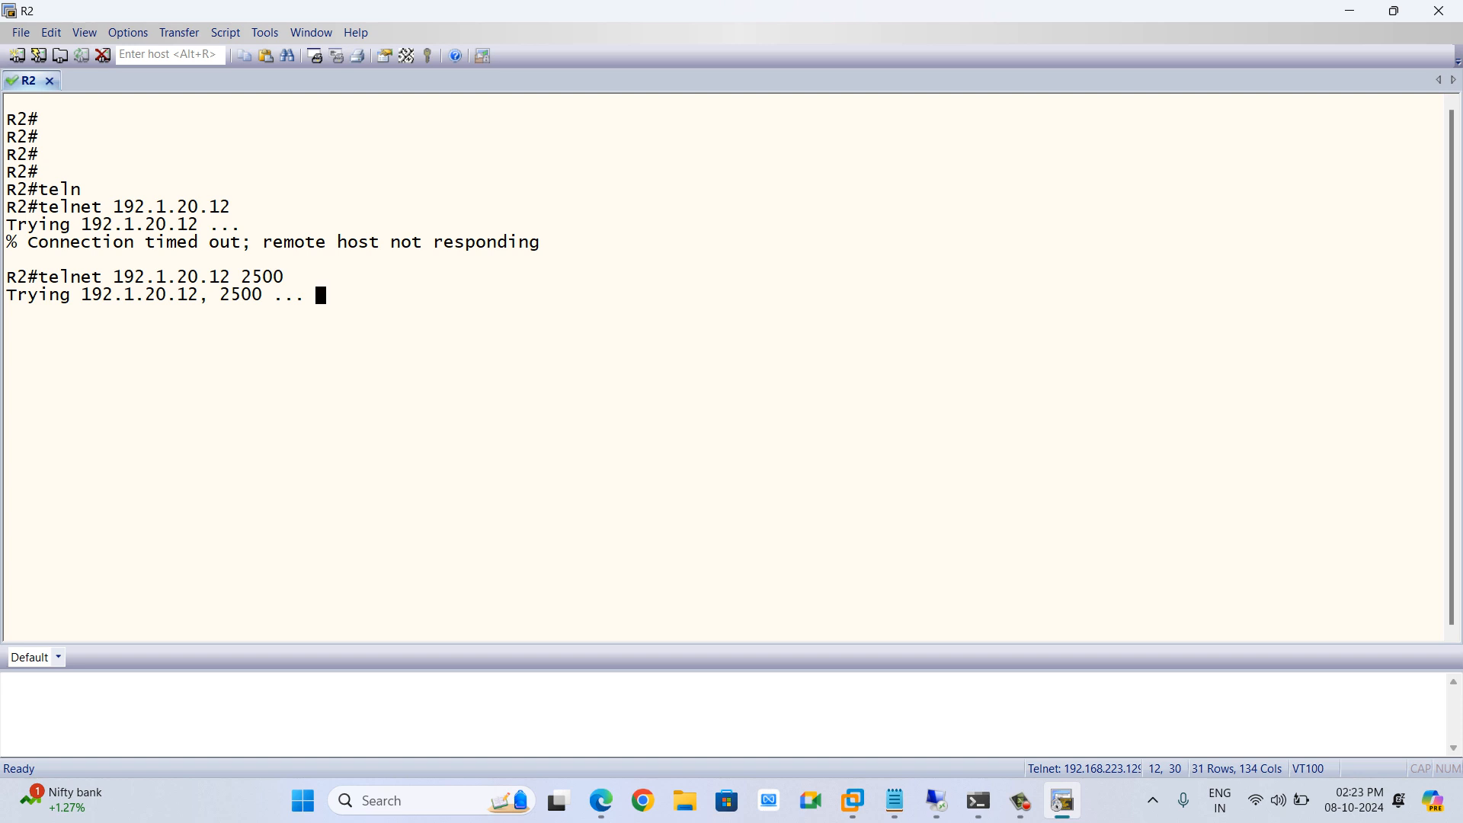
key(Up)
key(Return)
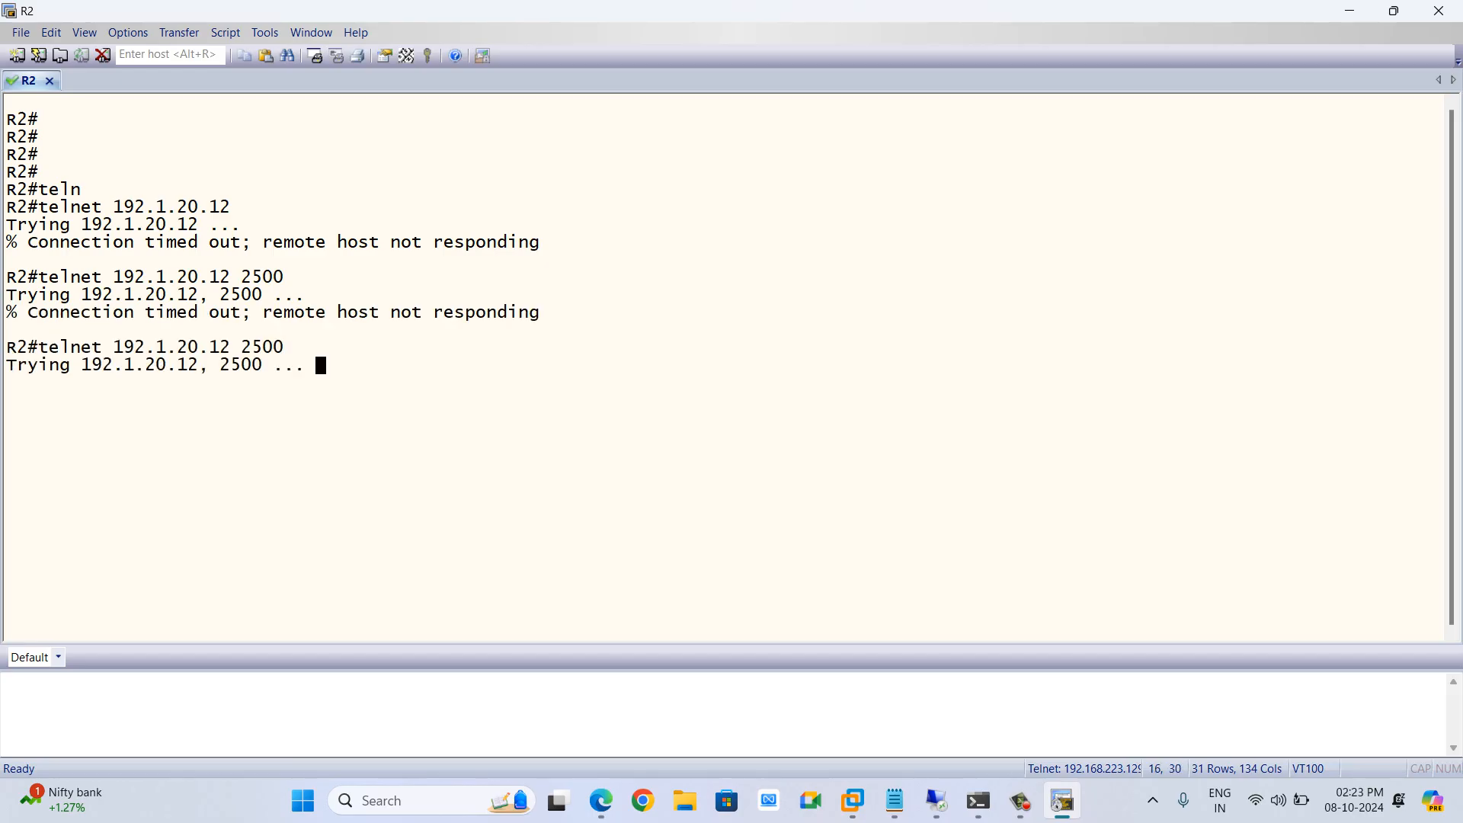
key(alt+Tab)
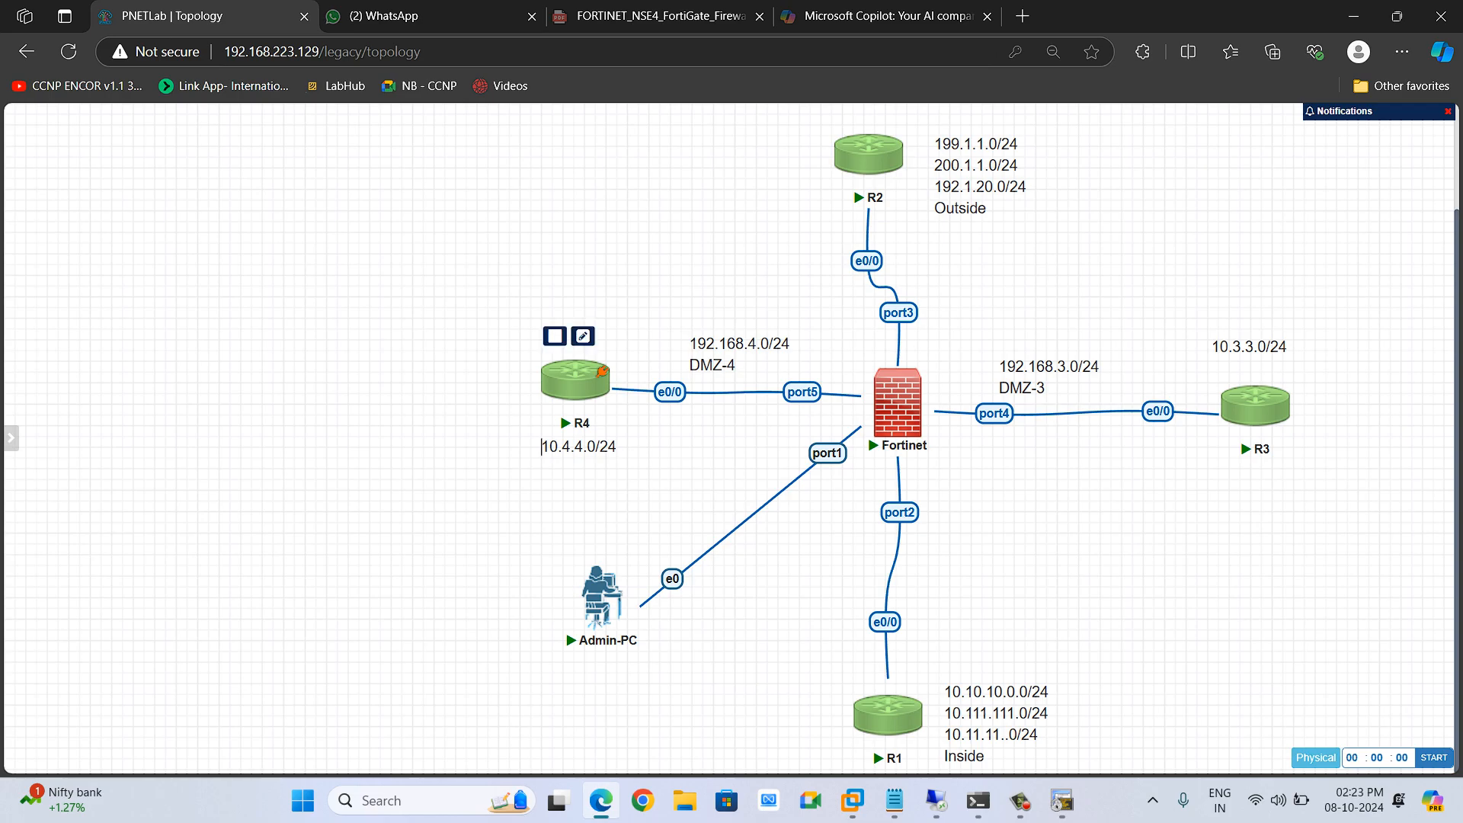
mouse_move(924, 393)
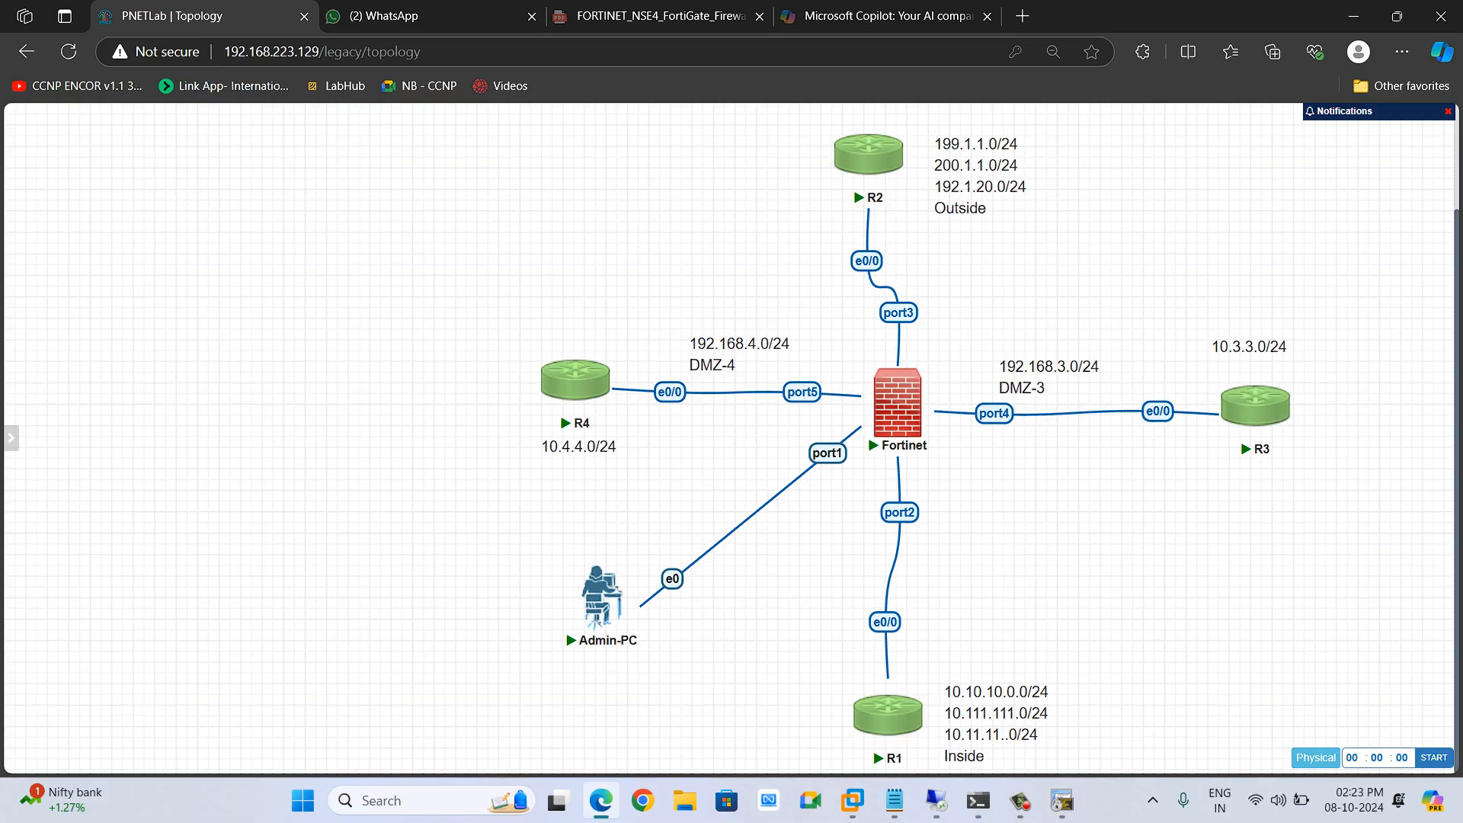
key(alt+Tab)
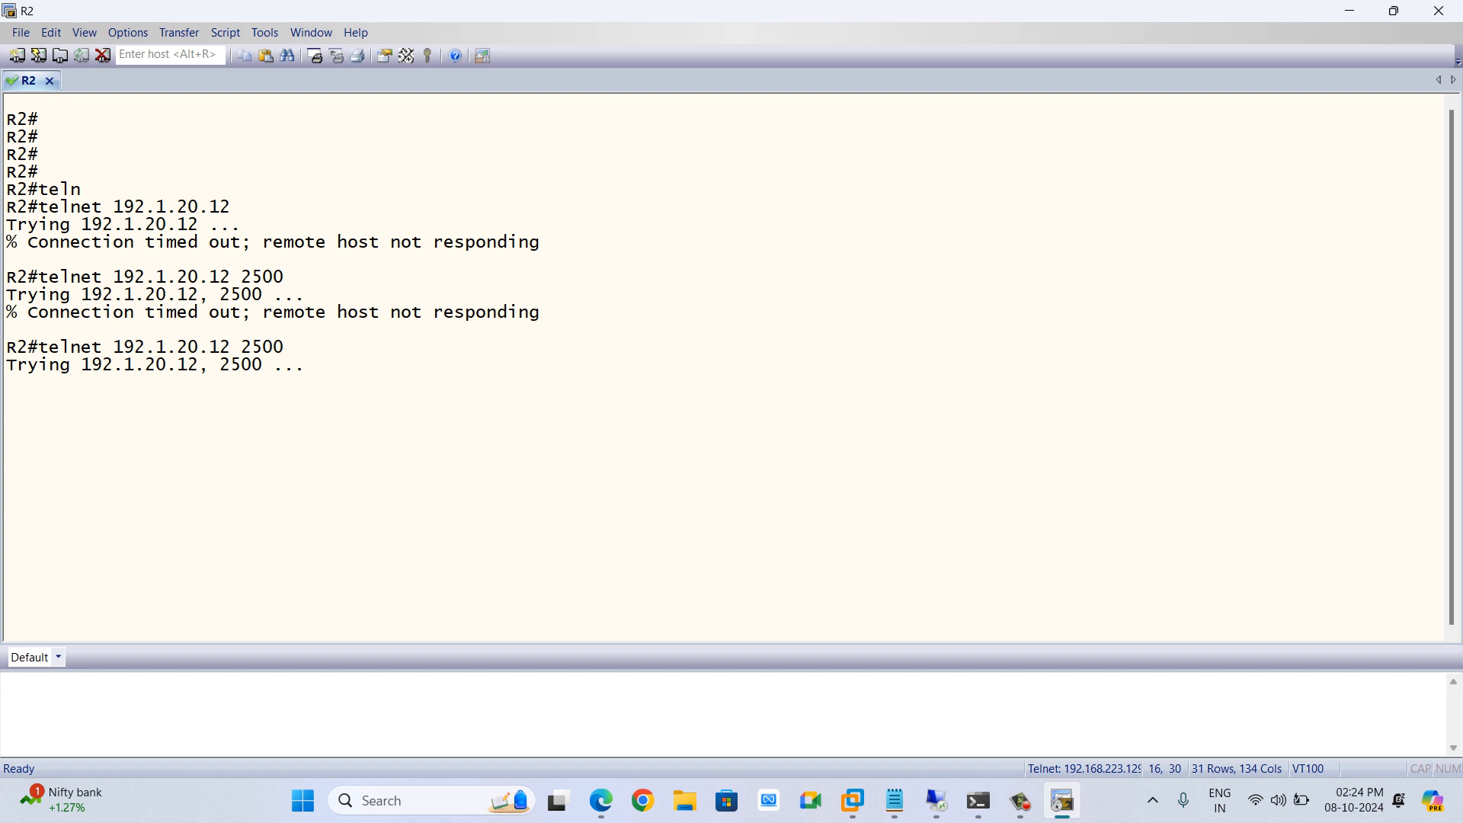
key(Return)
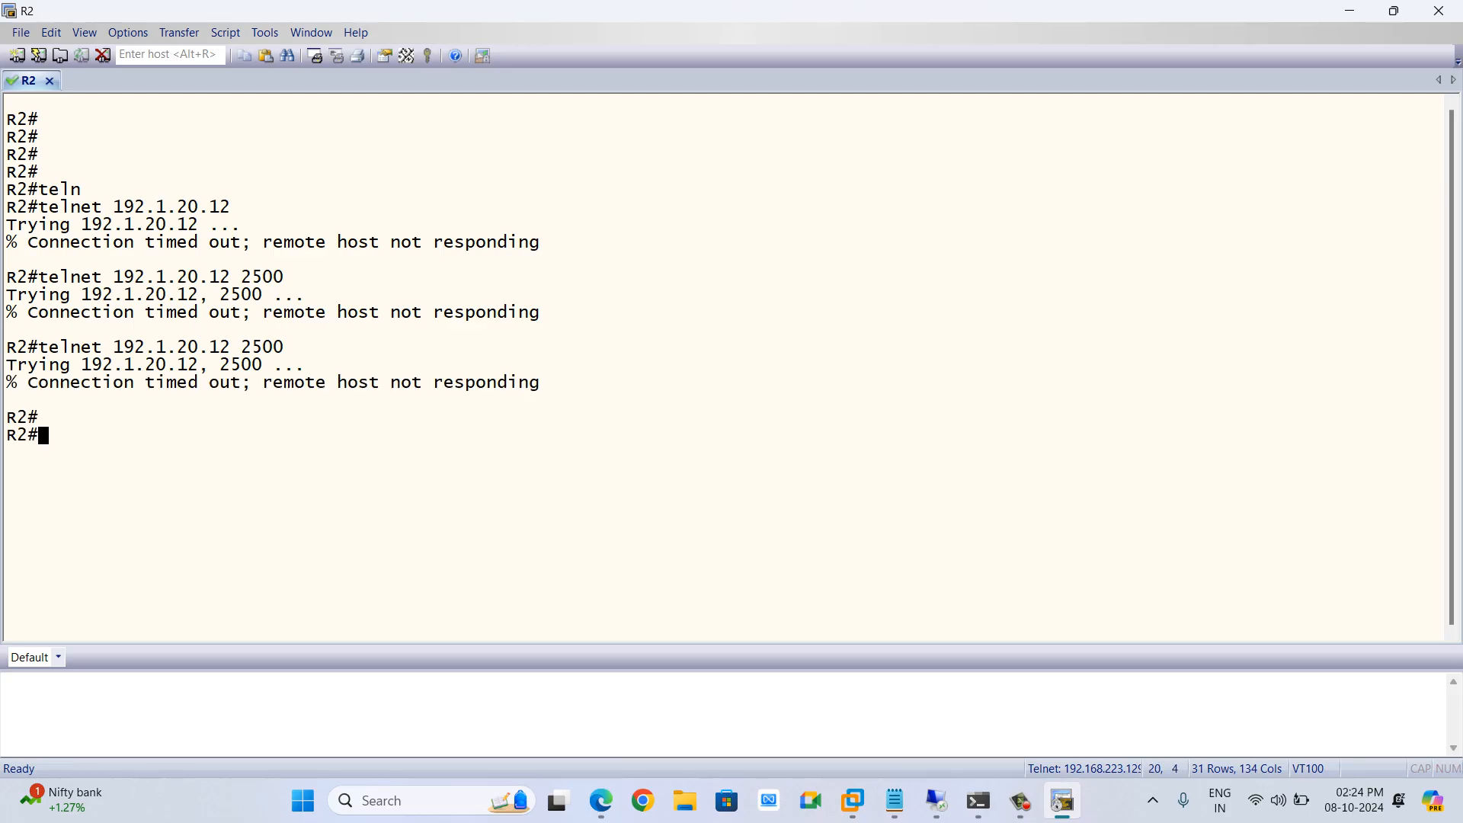
text(t)
key(Up)
key(Return)
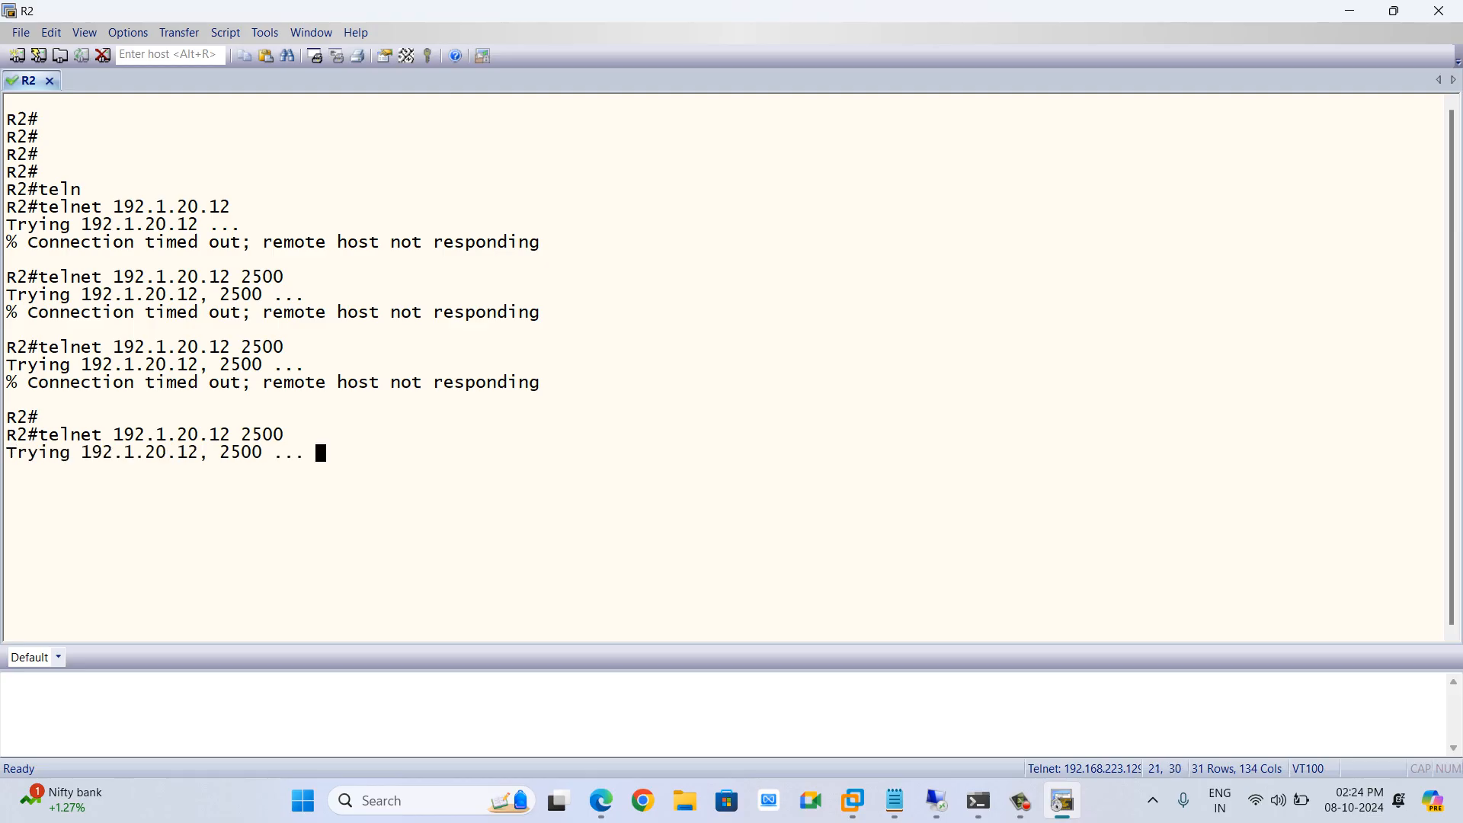
key(alt+Tab)
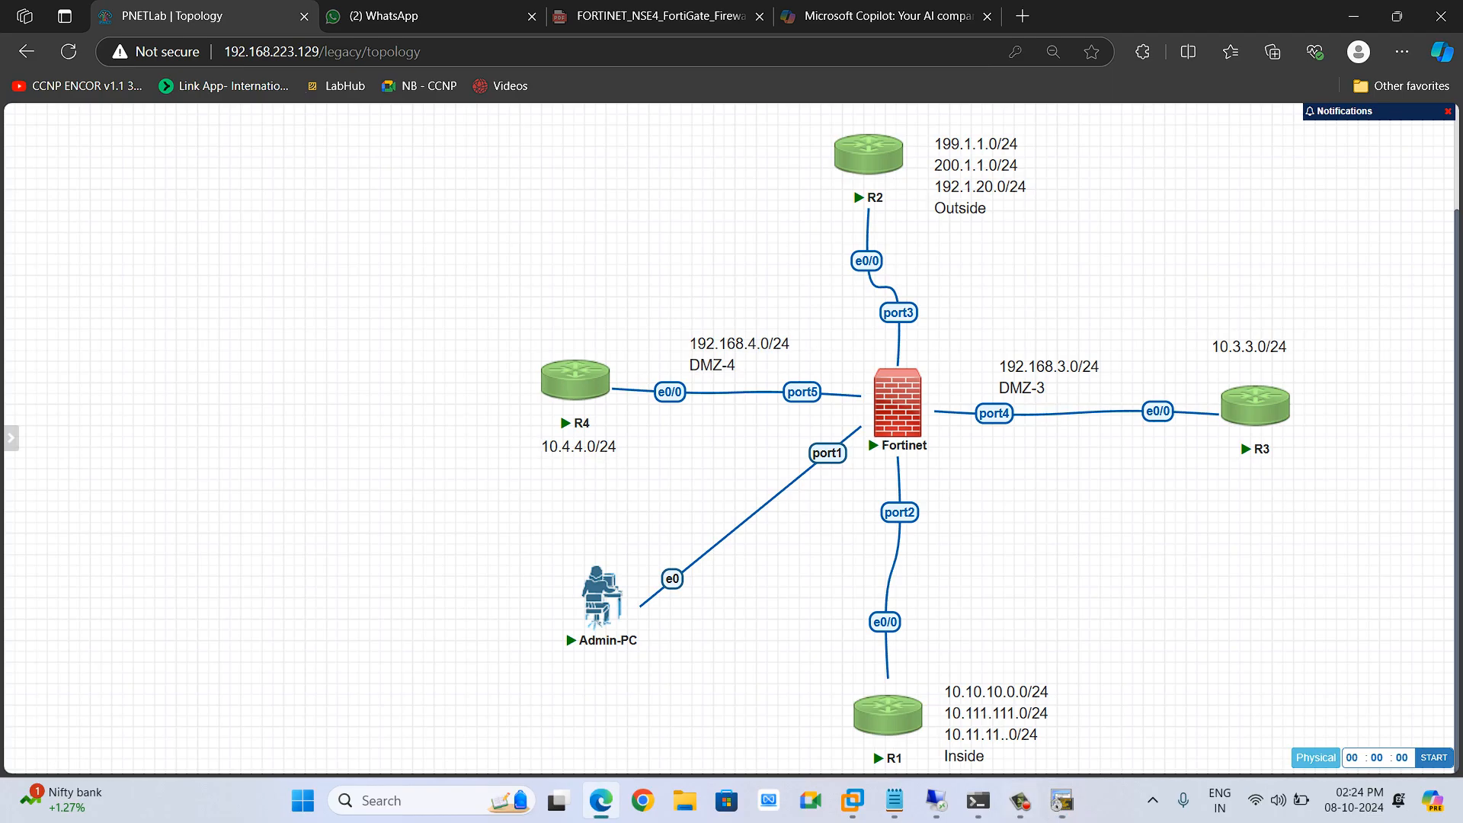